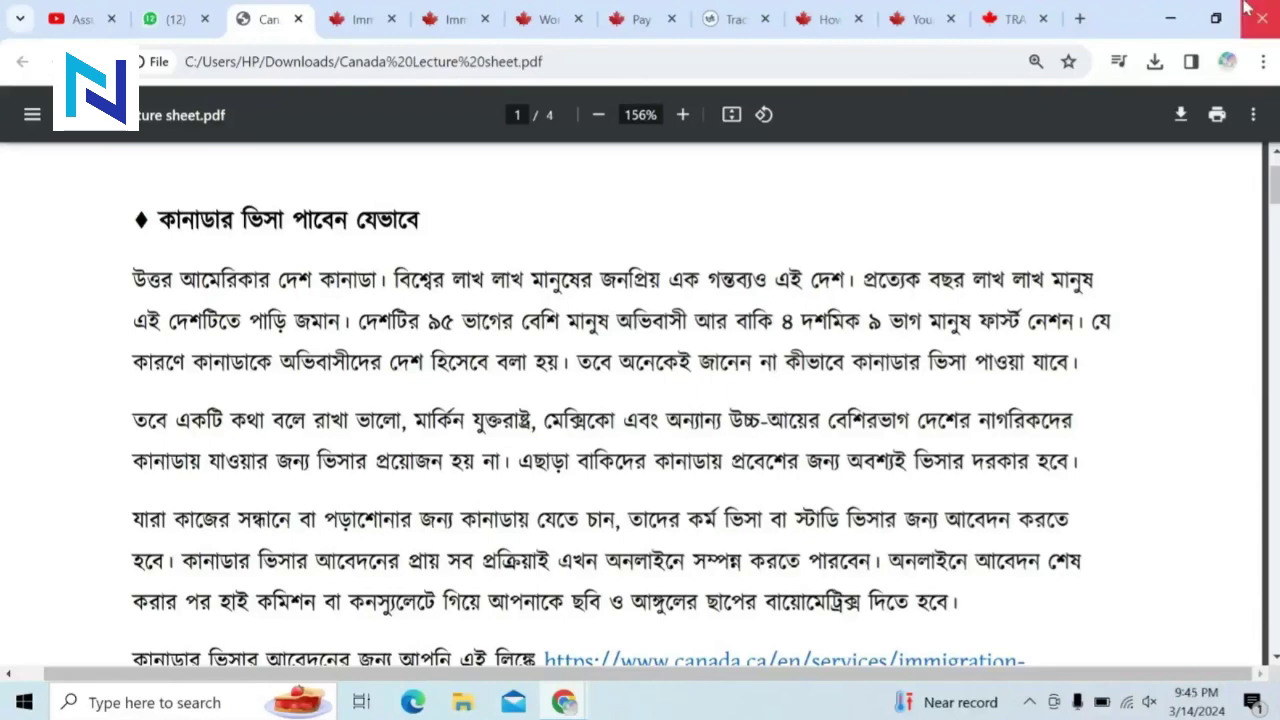
Search Google for 'canada' in a new tab, dropping the canada.ca autocomplete suggestion.
{"action": "key", "text": "ctrl+t"}
{"action": "type", "text": "ca"}
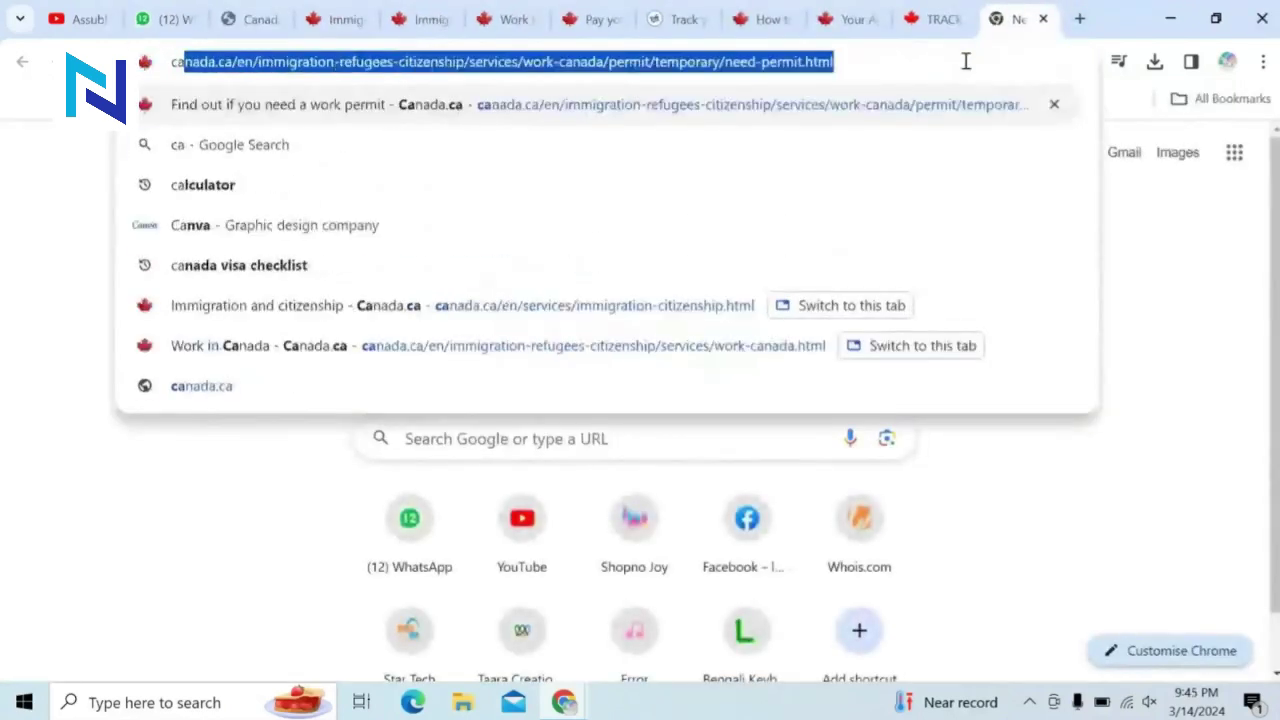
{"action": "type", "text": "nada"}
{"action": "key", "text": "Delete"}
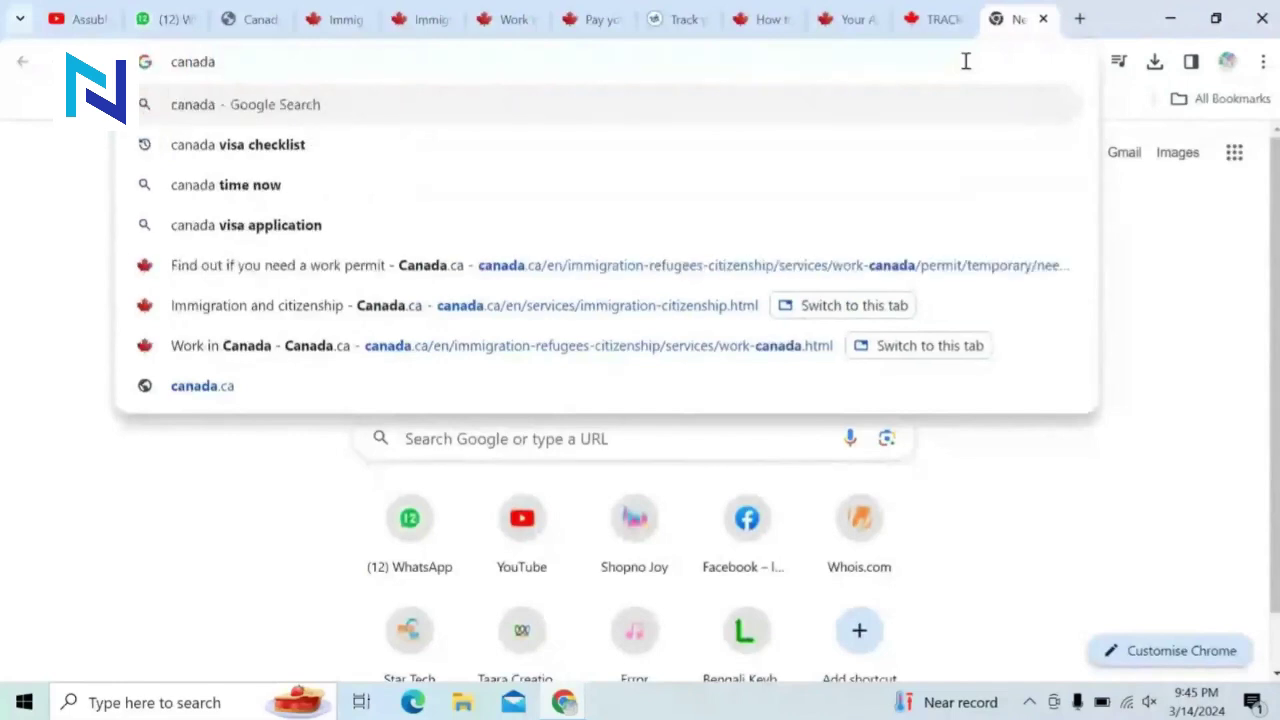
{"action": "key", "text": "Return"}
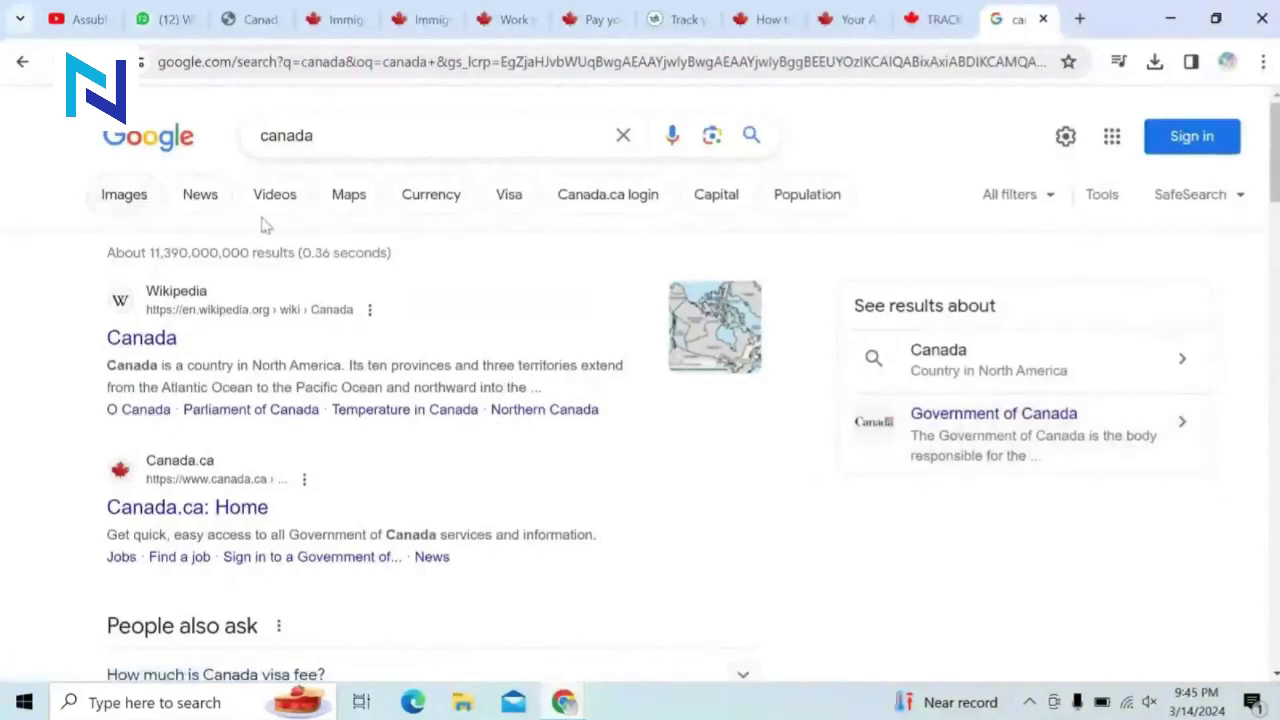
Switch the canada results to Maps and drag the map so Canada is centred.
{"action": "left_click", "coordinate": [349, 196]}
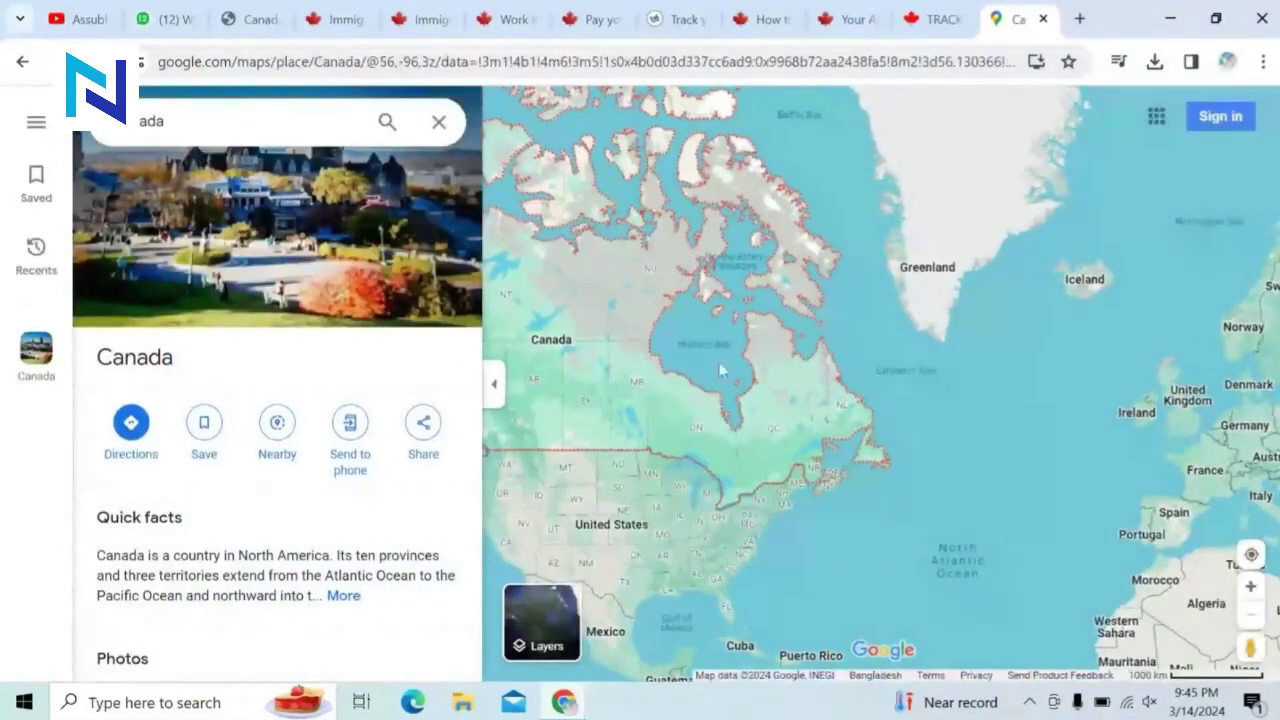
{"action": "left_click_drag", "start_coordinate": [716, 370], "coordinate": [904, 345]}
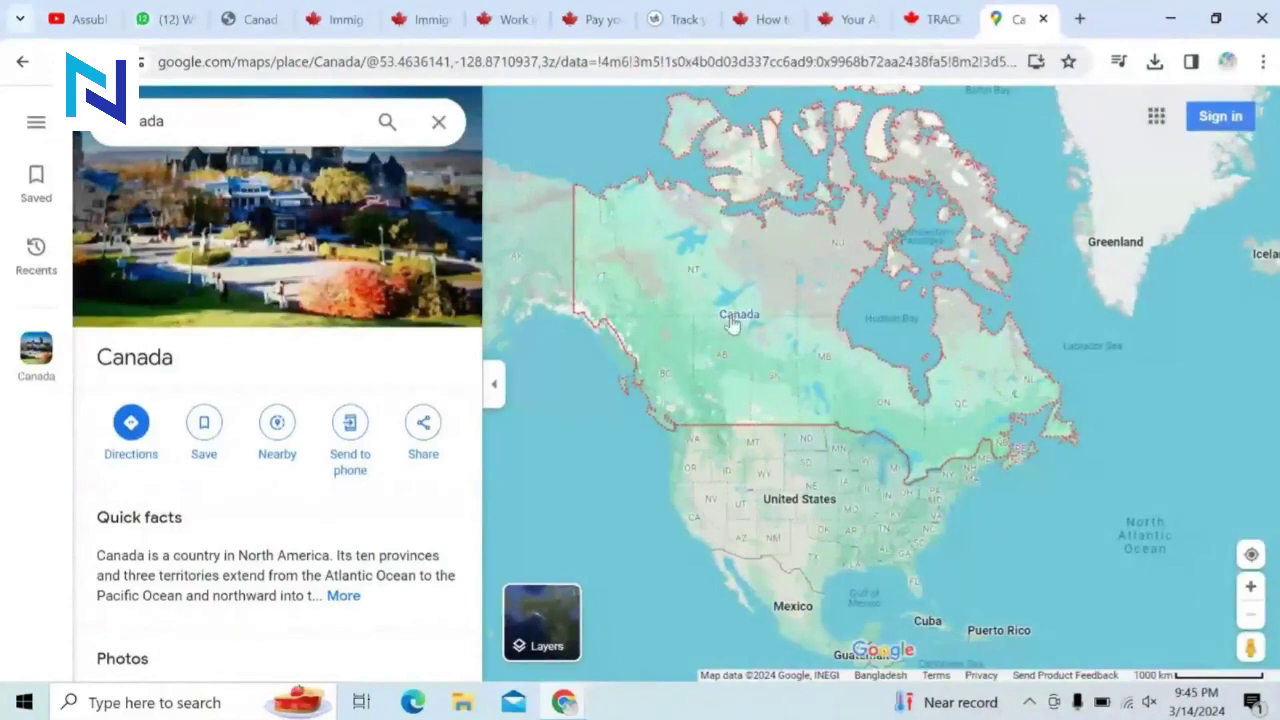
{"action": "mouse_move", "coordinate": [731, 320]}
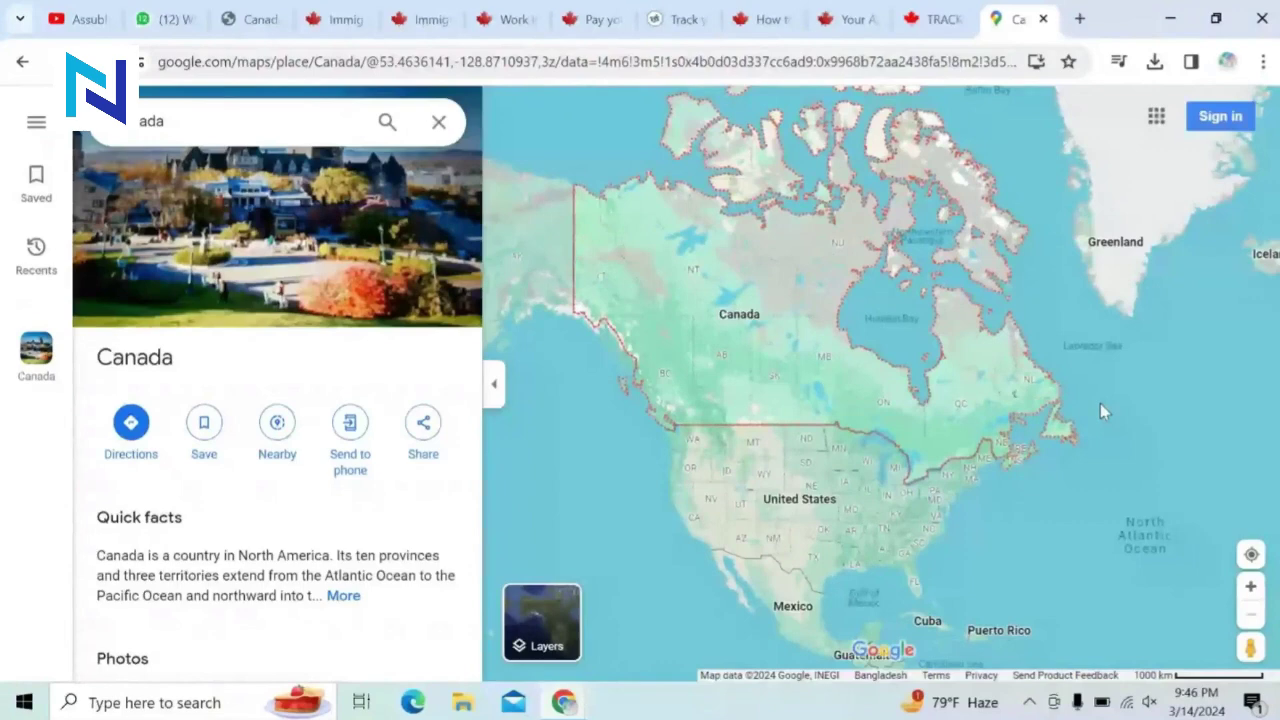
Pan the Canada map to bring Greenland into view, then return to the Canada Lecture sheet PDF.
{"action": "left_click_drag", "start_coordinate": [849, 601], "coordinate": [846, 525]}
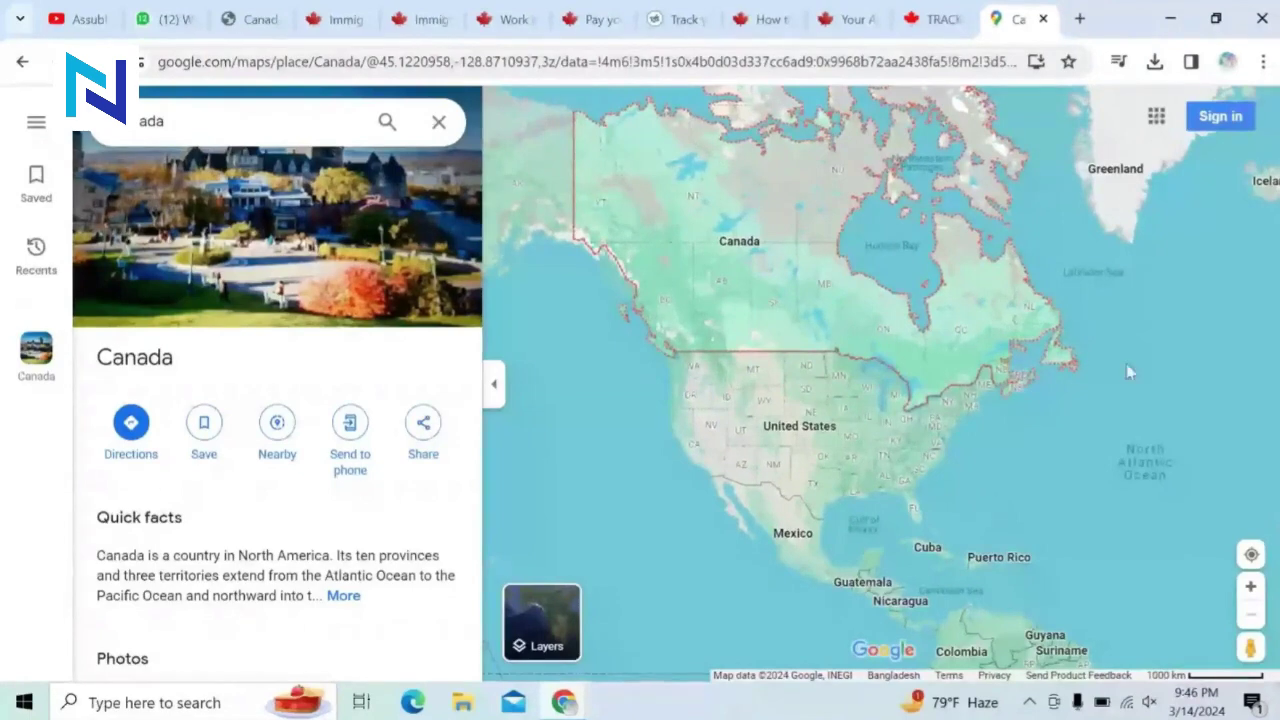
{"action": "left_click_drag", "start_coordinate": [1128, 369], "coordinate": [1157, 465]}
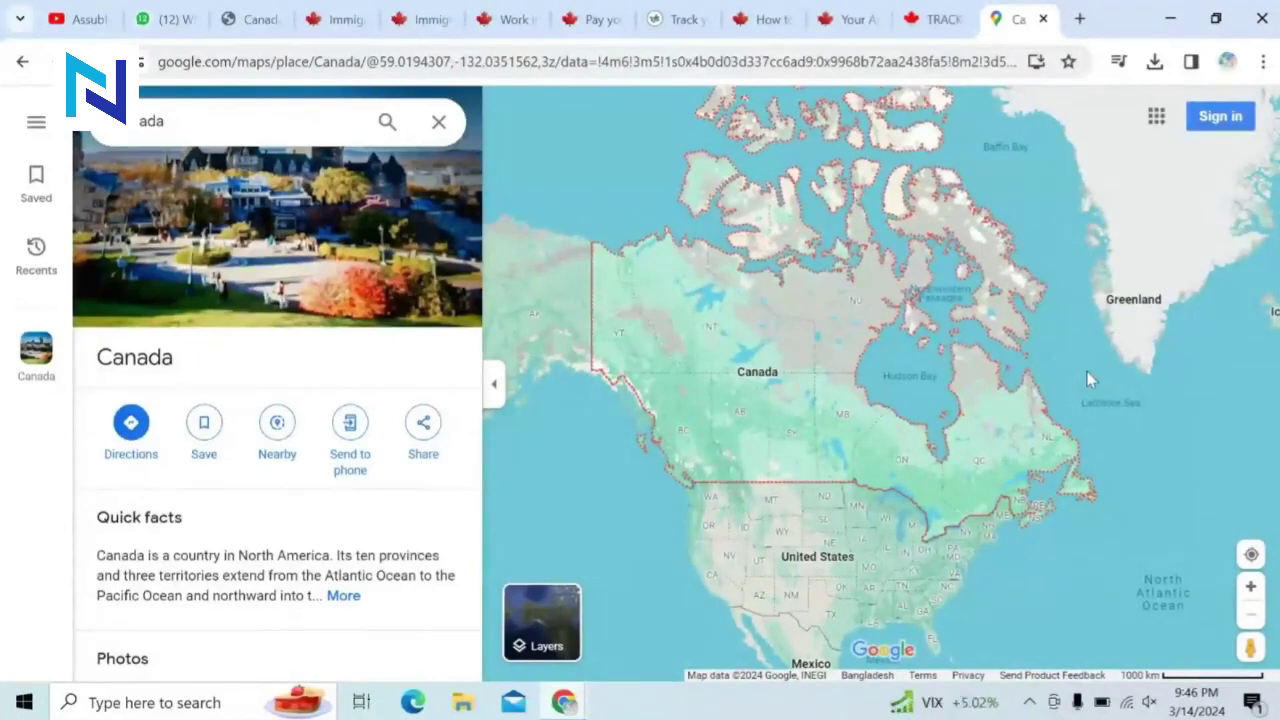
{"action": "left_click", "coordinate": [255, 19]}
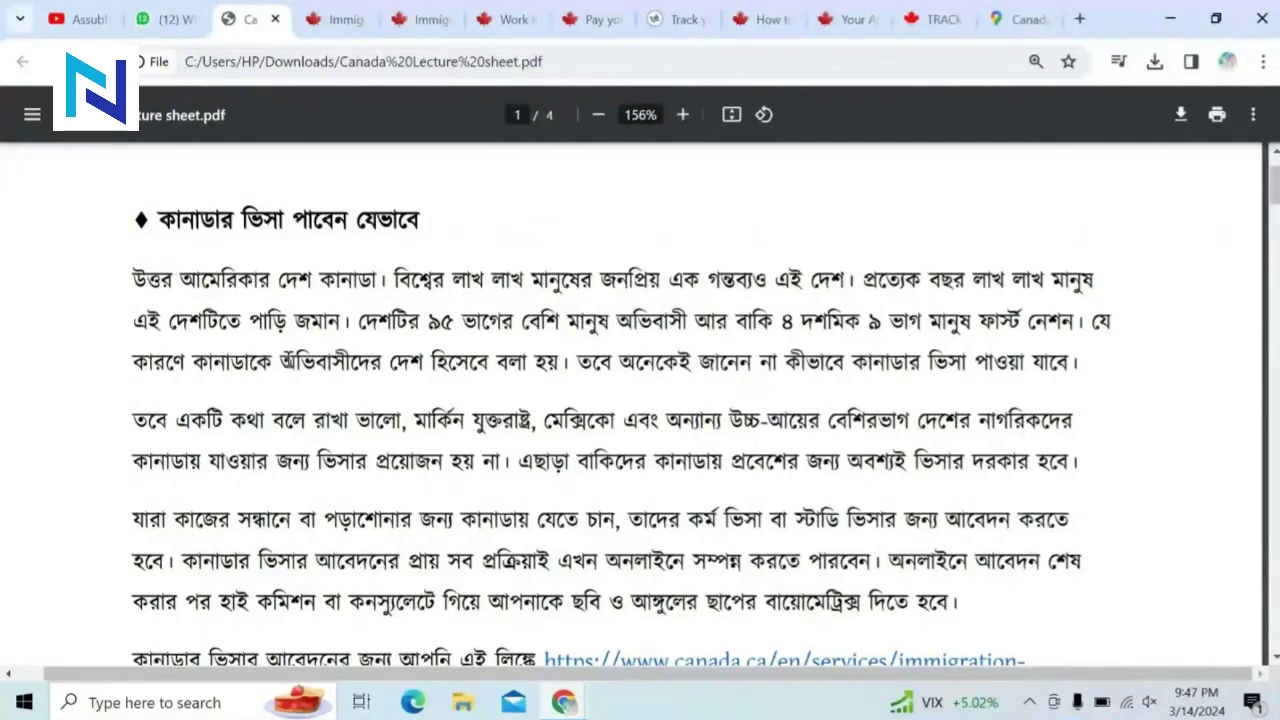
Select the phrase অভিবাসীদের দেশ on page 1 of the lecture sheet.
{"action": "left_click_drag", "start_coordinate": [280, 362], "coordinate": [436, 366]}
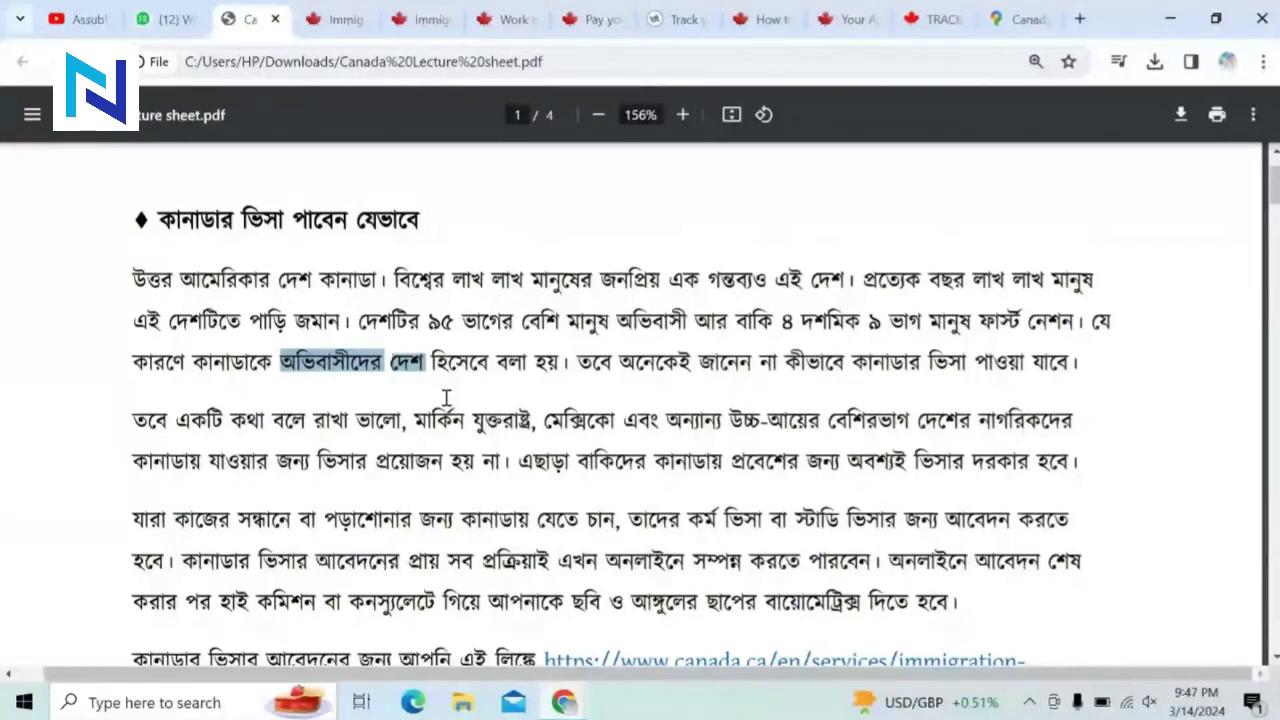
Scroll the lecture sheet down to the canada.ca immigration-citizenship application link.
{"action": "scroll", "coordinate": [491, 408], "scroll_direction": "down", "scroll_amount": 1}
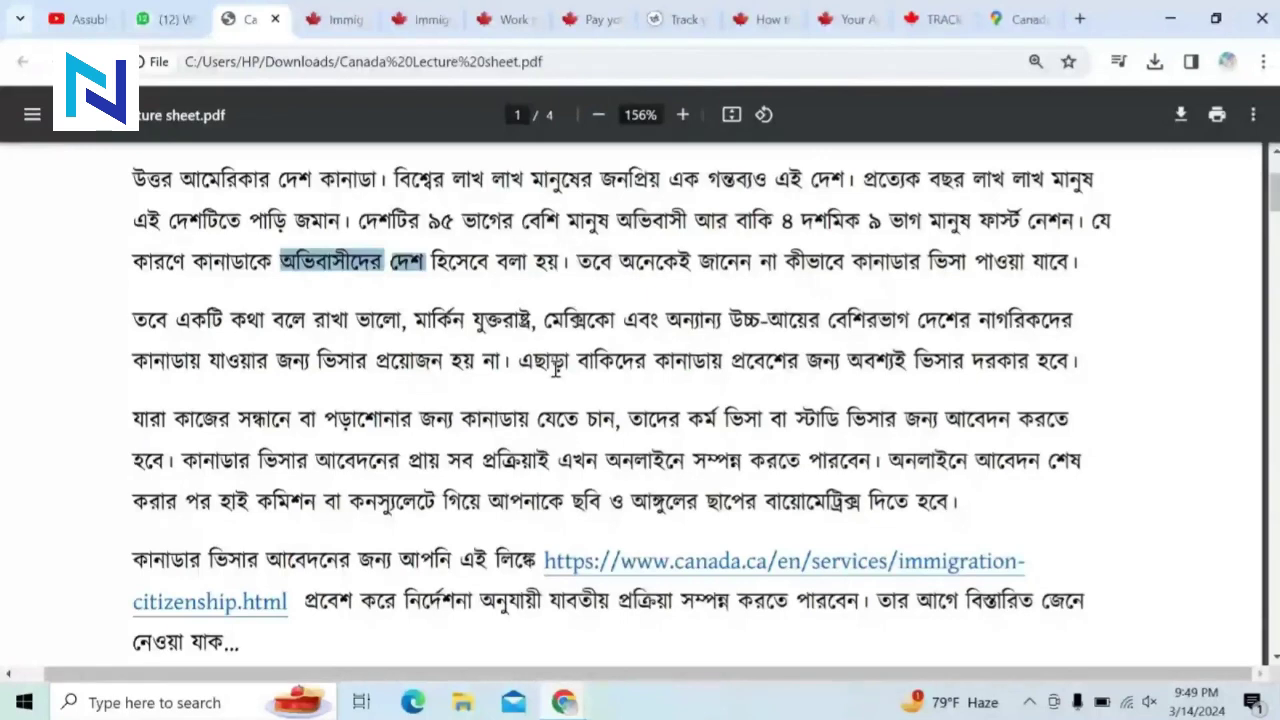
{"action": "scroll", "coordinate": [556, 370], "scroll_direction": "down", "scroll_amount": 2}
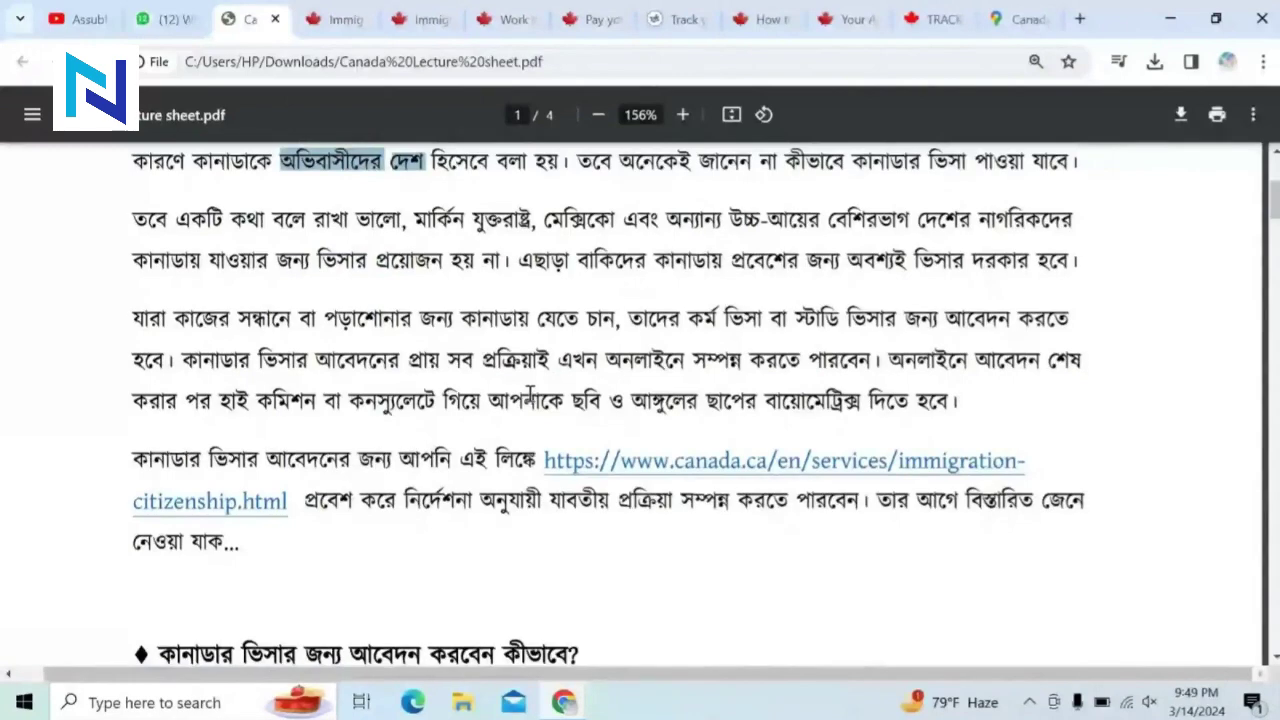
Bring up the canada.ca immigration and citizenship page and scroll down to My application.
{"action": "left_click", "coordinate": [340, 22]}
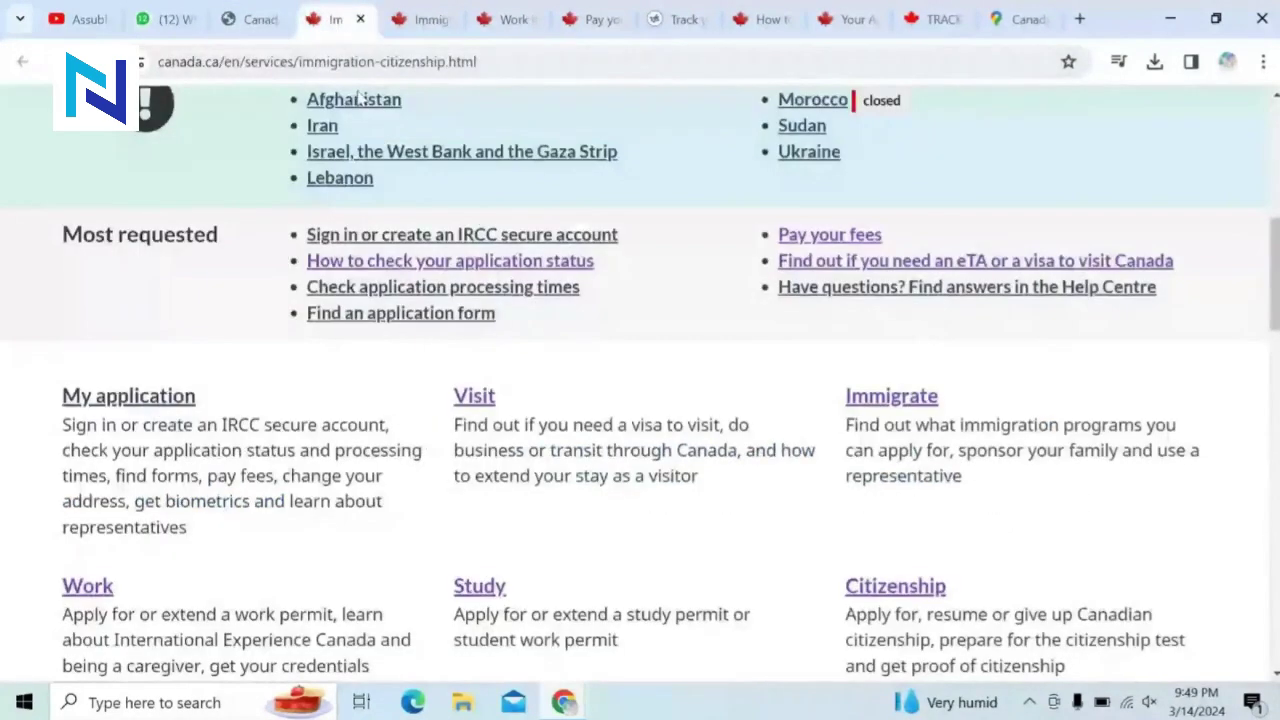
{"action": "left_click", "coordinate": [262, 21]}
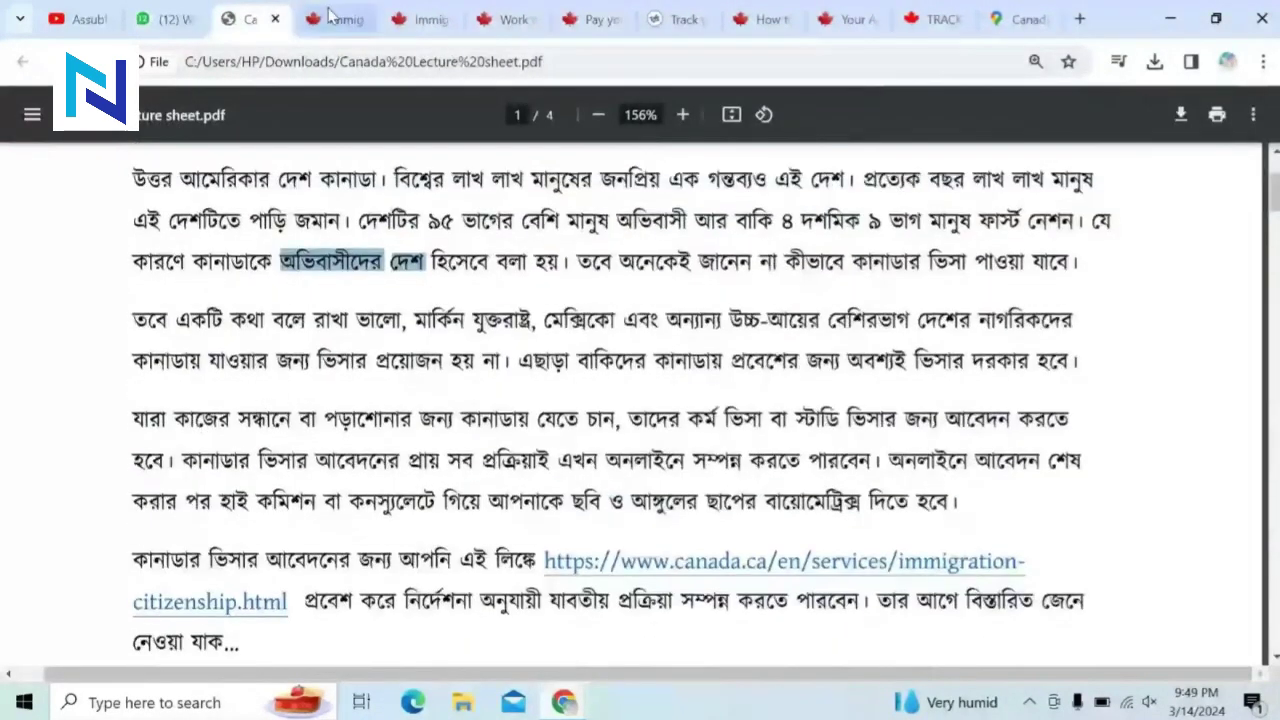
{"action": "left_click", "coordinate": [331, 18]}
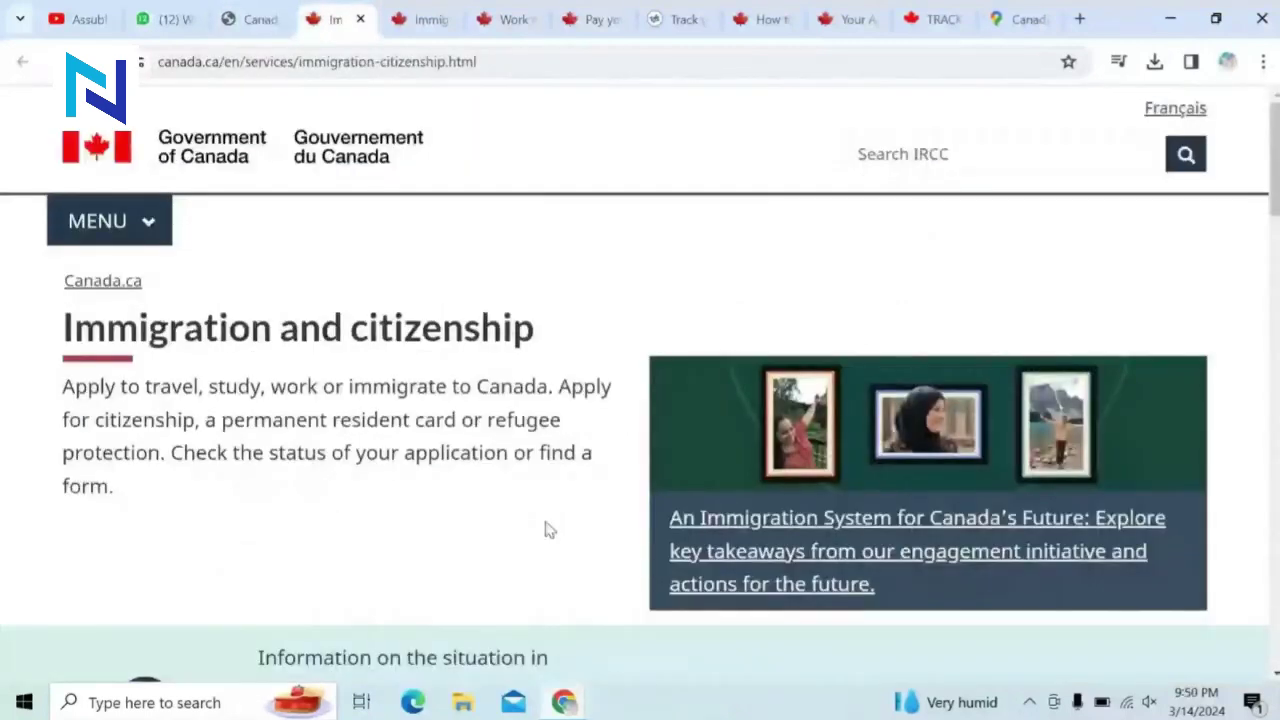
{"action": "scroll", "coordinate": [548, 515], "scroll_direction": "down", "scroll_amount": 3}
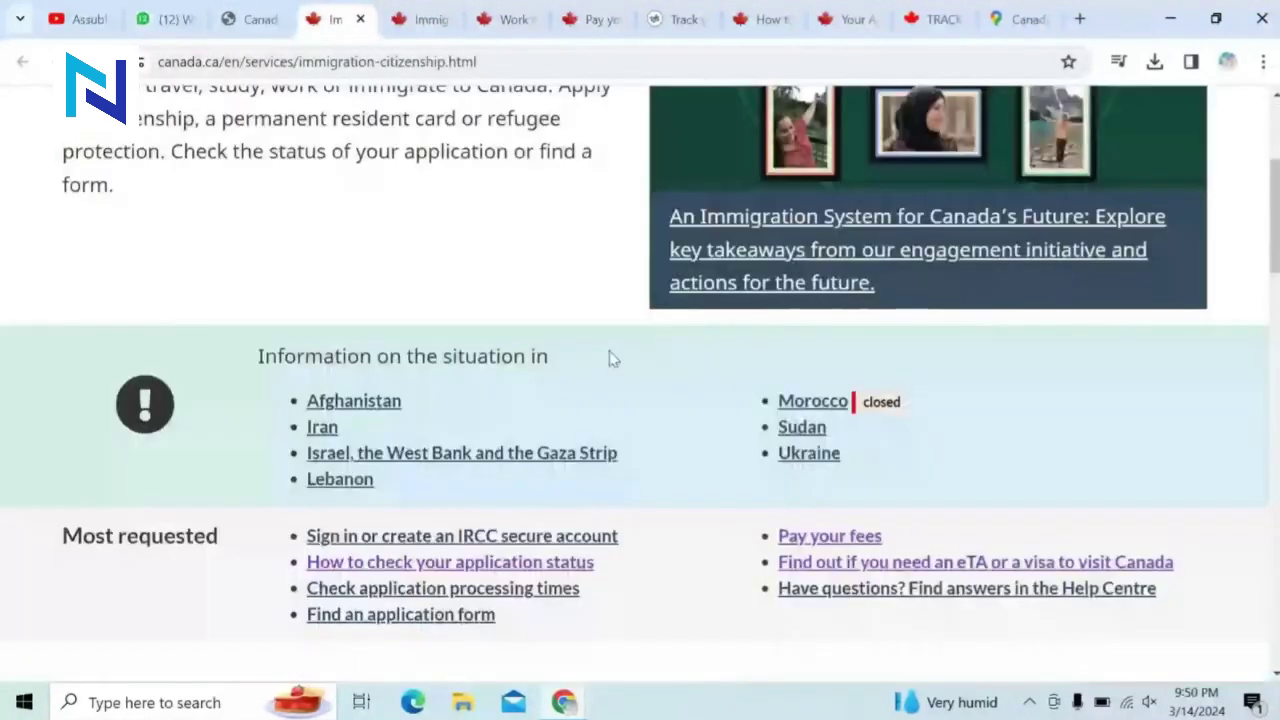
{"action": "scroll", "coordinate": [248, 460], "scroll_direction": "down", "scroll_amount": 4}
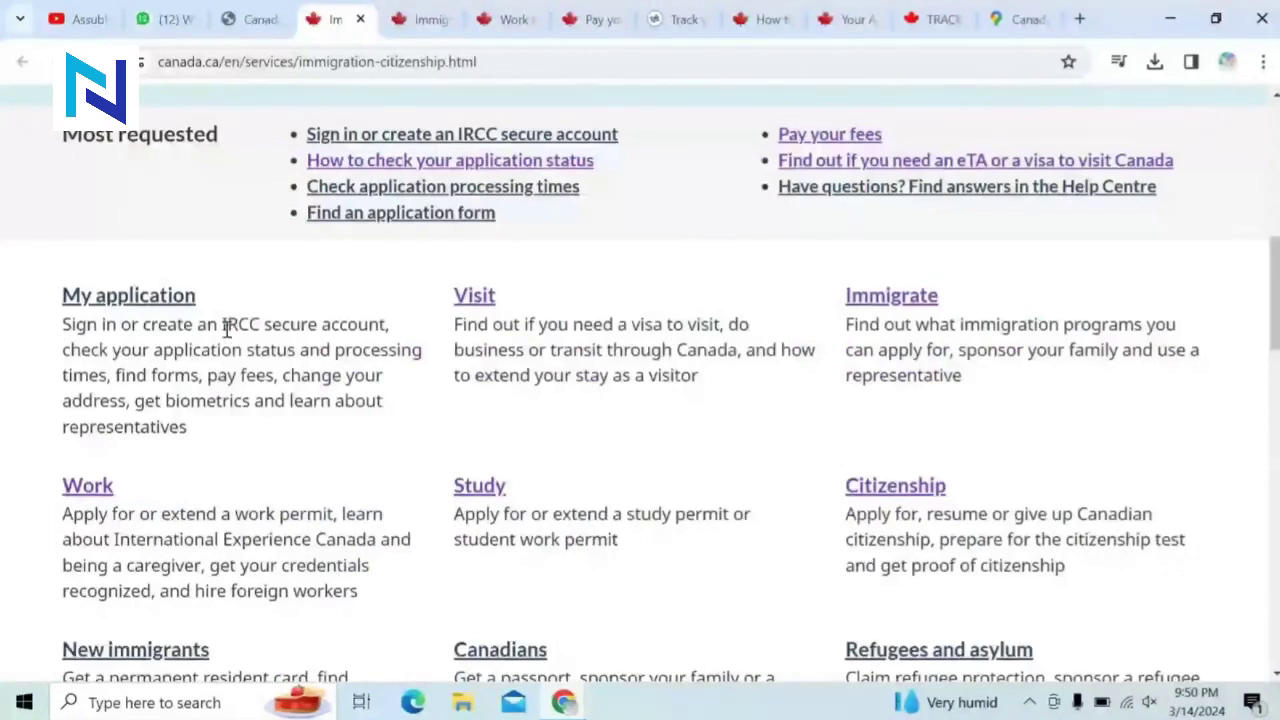
Select the term IRCC and run a Google search for it from the context menu.
{"action": "left_click_drag", "start_coordinate": [222, 324], "coordinate": [260, 326]}
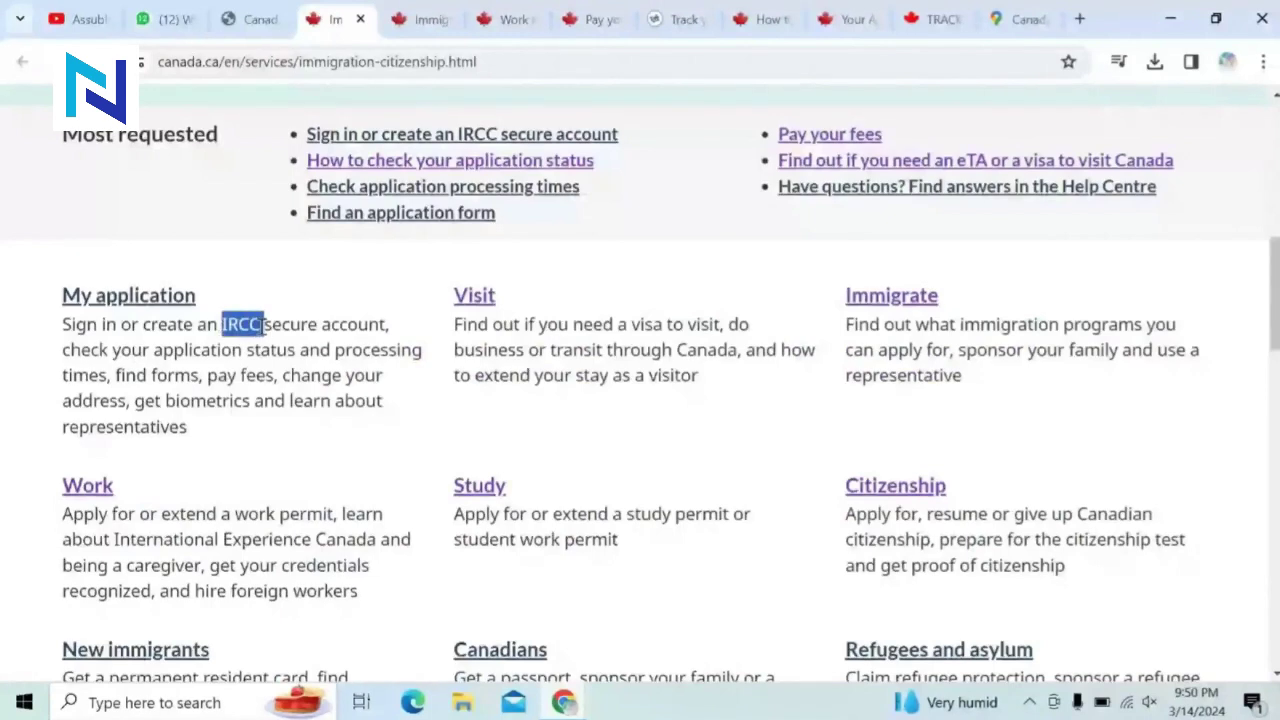
{"action": "right_click", "coordinate": [262, 324]}
{"action": "left_click", "coordinate": [367, 400]}
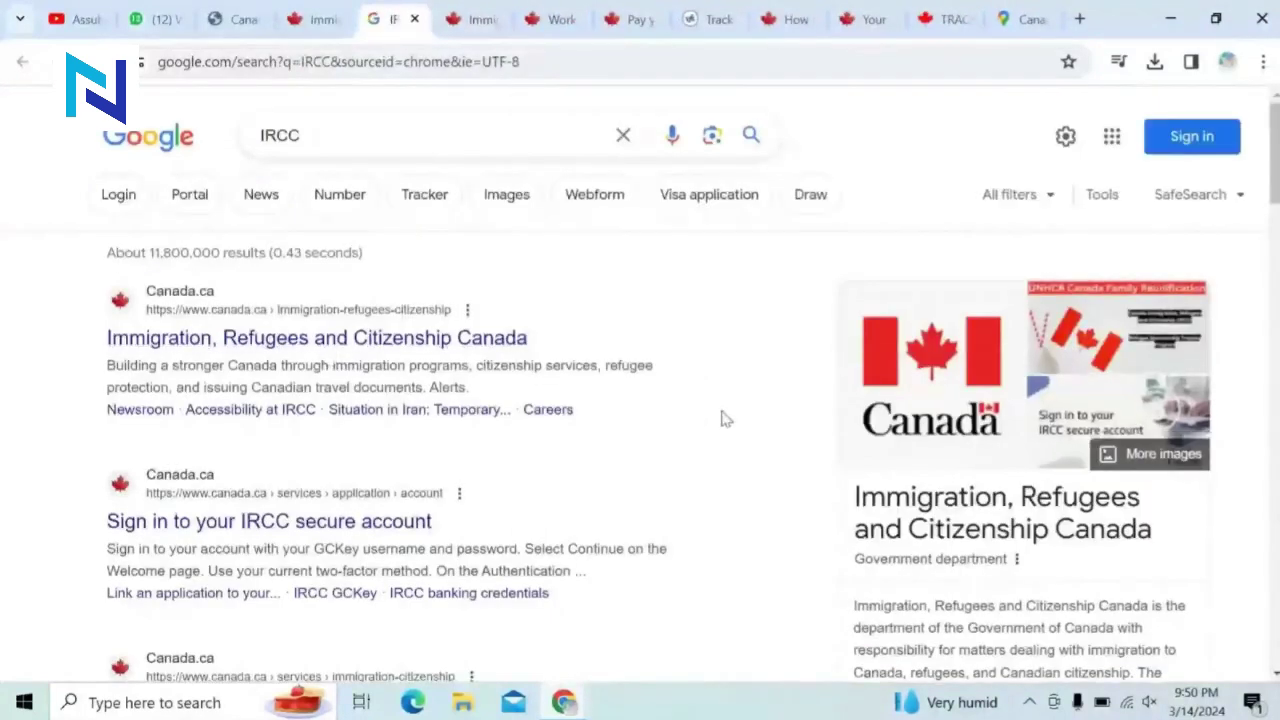
Highlight 'Immigration, Refugees and Citizenship Canada' in the IRCC results' knowledge panel.
{"action": "scroll", "coordinate": [855, 600], "scroll_direction": "down", "scroll_amount": 1}
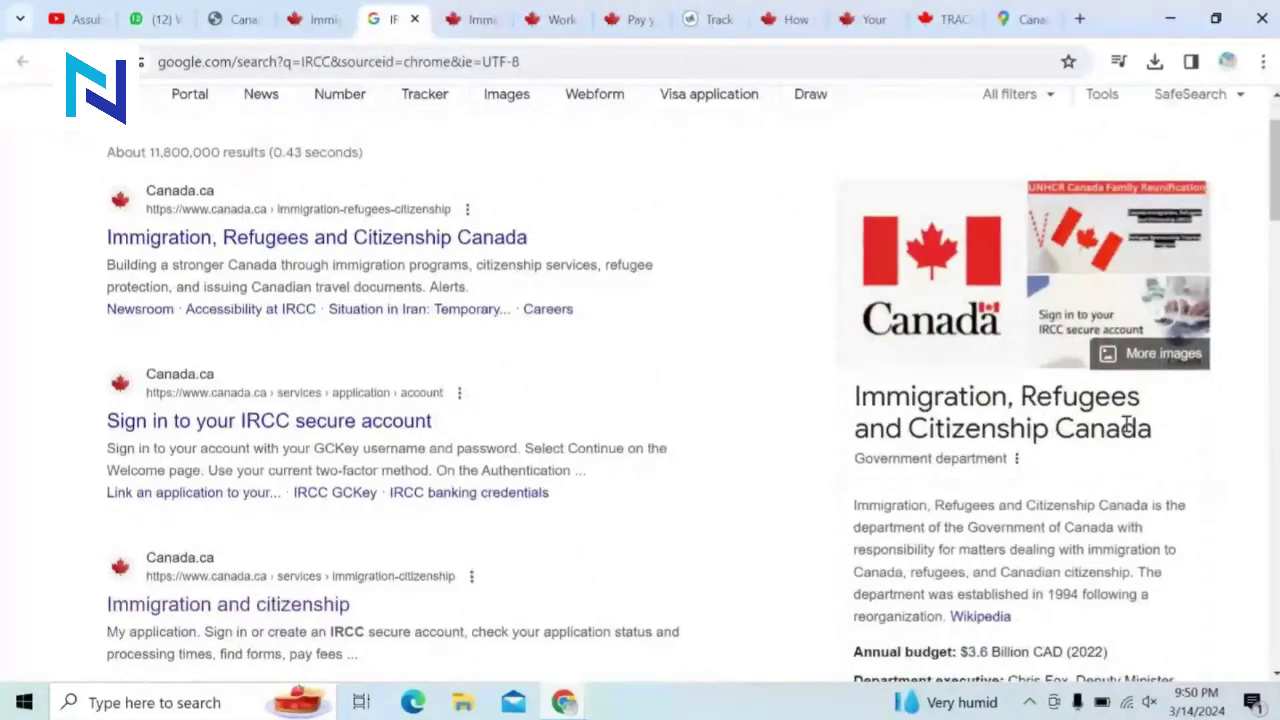
{"action": "left_click_drag", "start_coordinate": [856, 396], "coordinate": [1137, 428]}
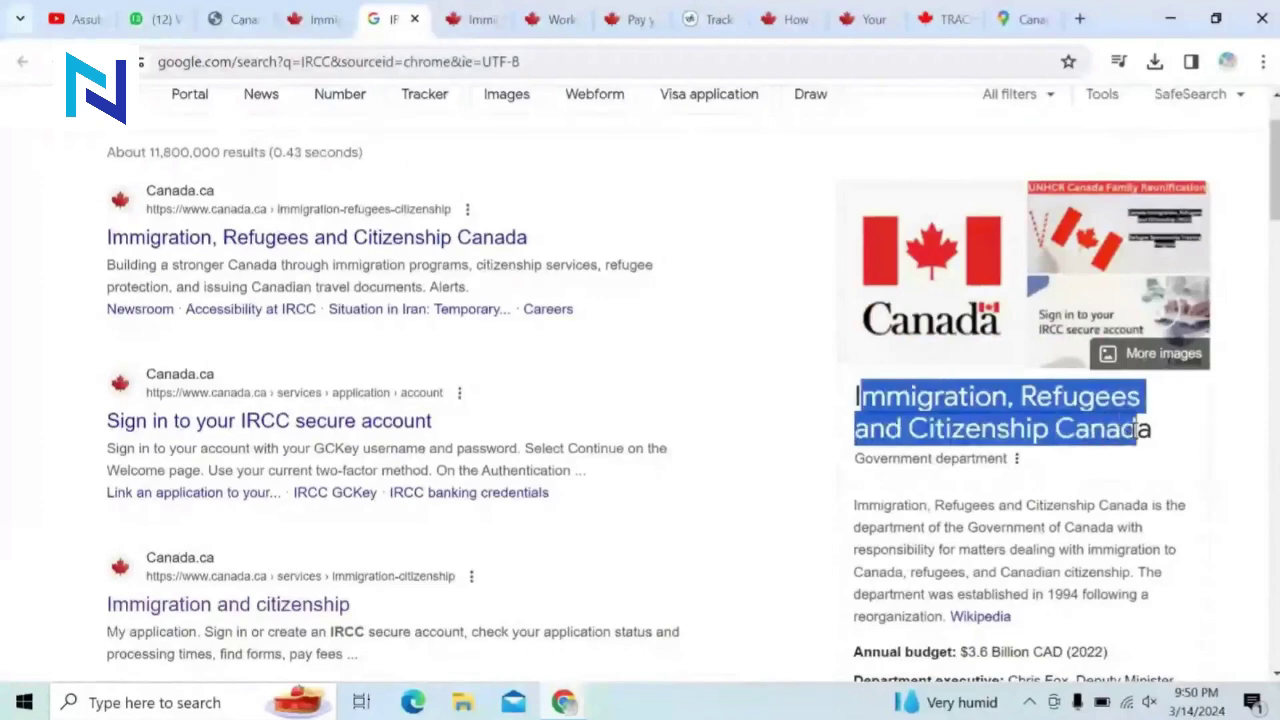
{"action": "left_click", "coordinate": [1137, 428]}
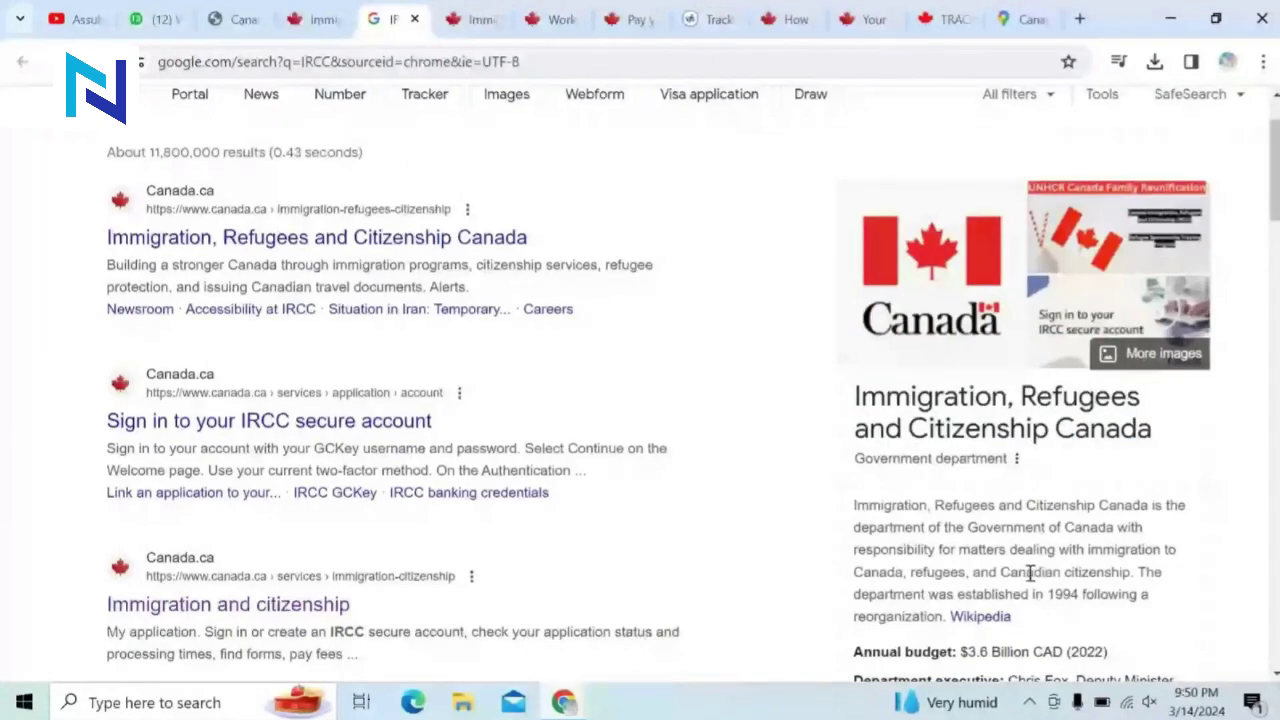
{"action": "scroll", "coordinate": [228, 360], "scroll_direction": "up", "scroll_amount": 1}
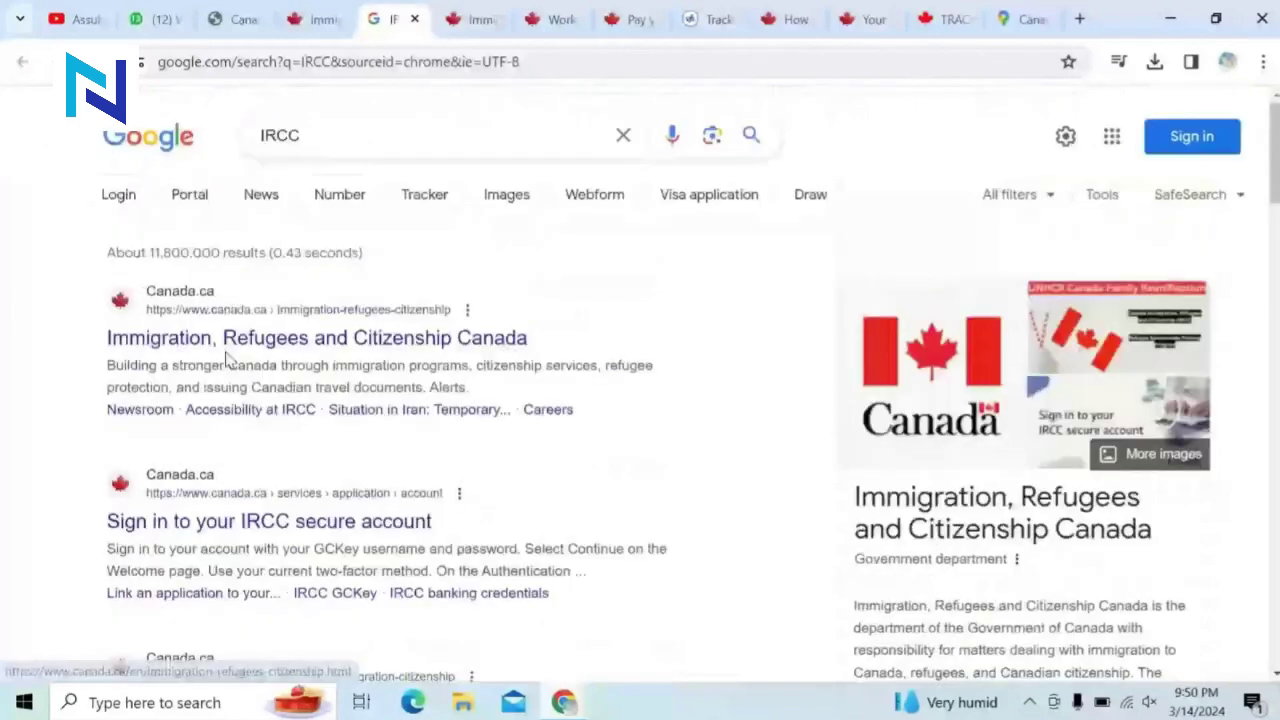
Return to the Immigration and citizenship page and scroll through its sections down to the footer.
{"action": "left_click", "coordinate": [308, 36]}
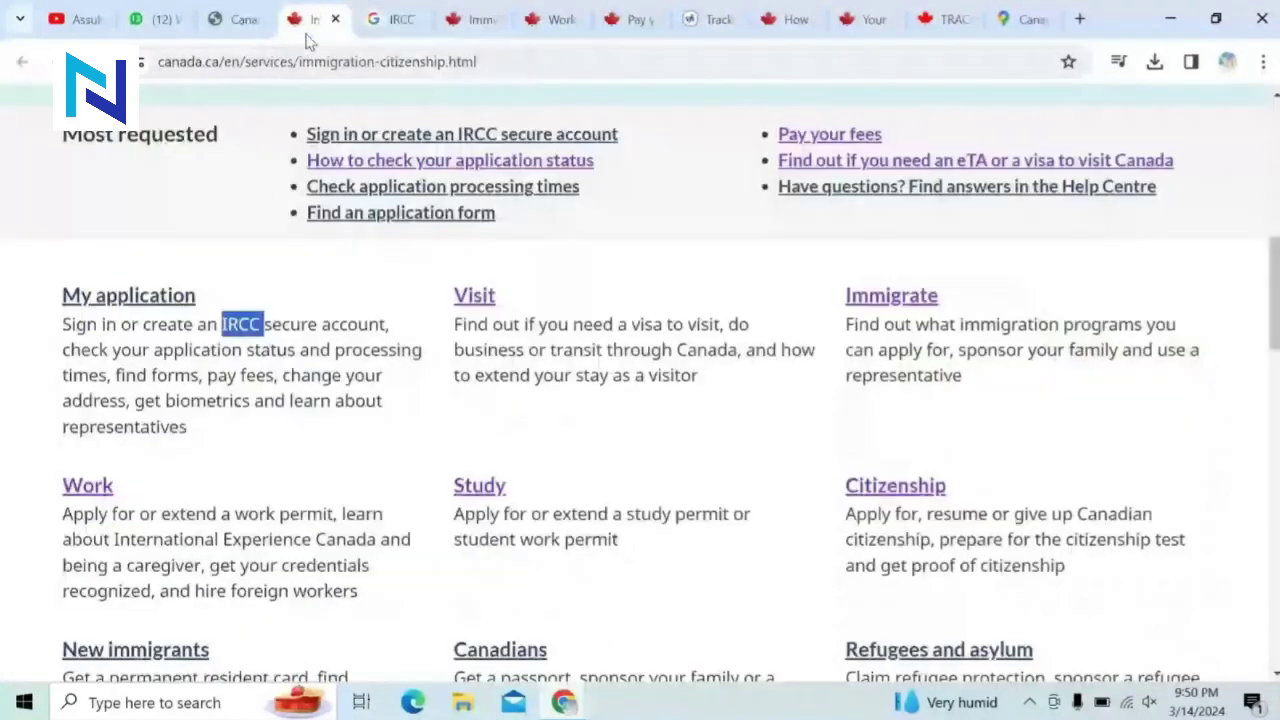
{"action": "left_click", "coordinate": [292, 354]}
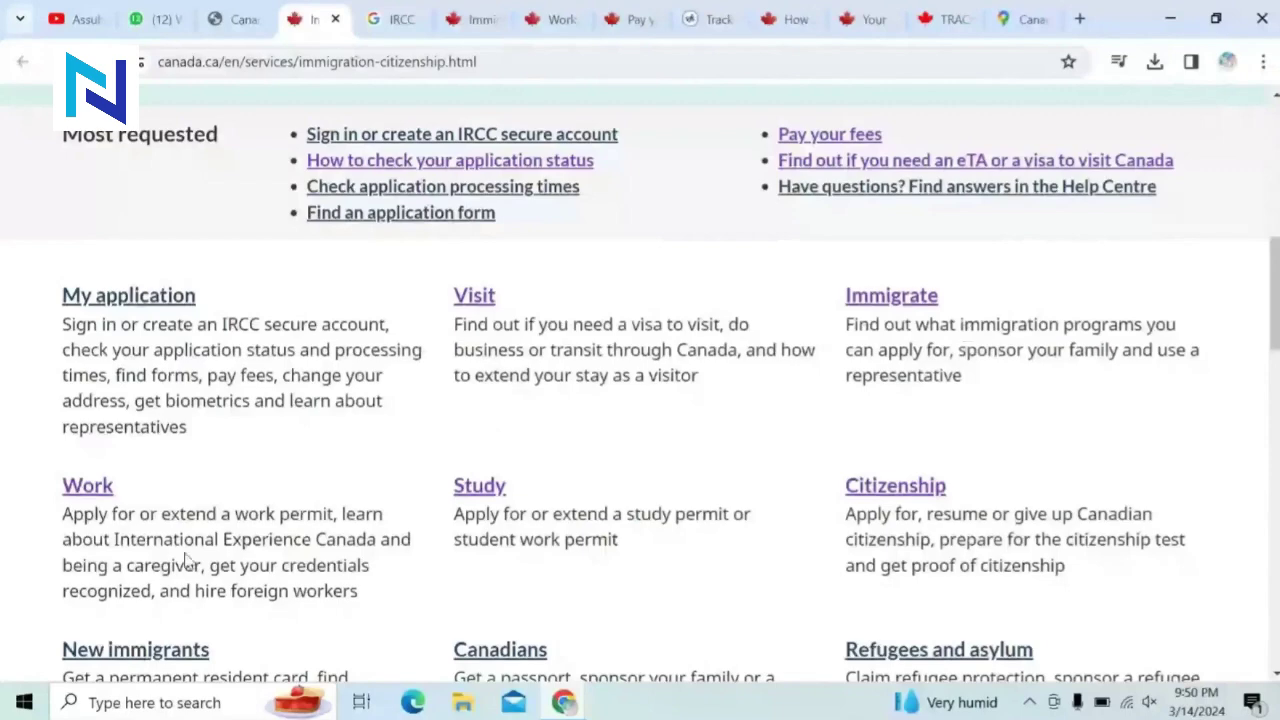
{"action": "scroll", "coordinate": [503, 457], "scroll_direction": "down", "scroll_amount": 2}
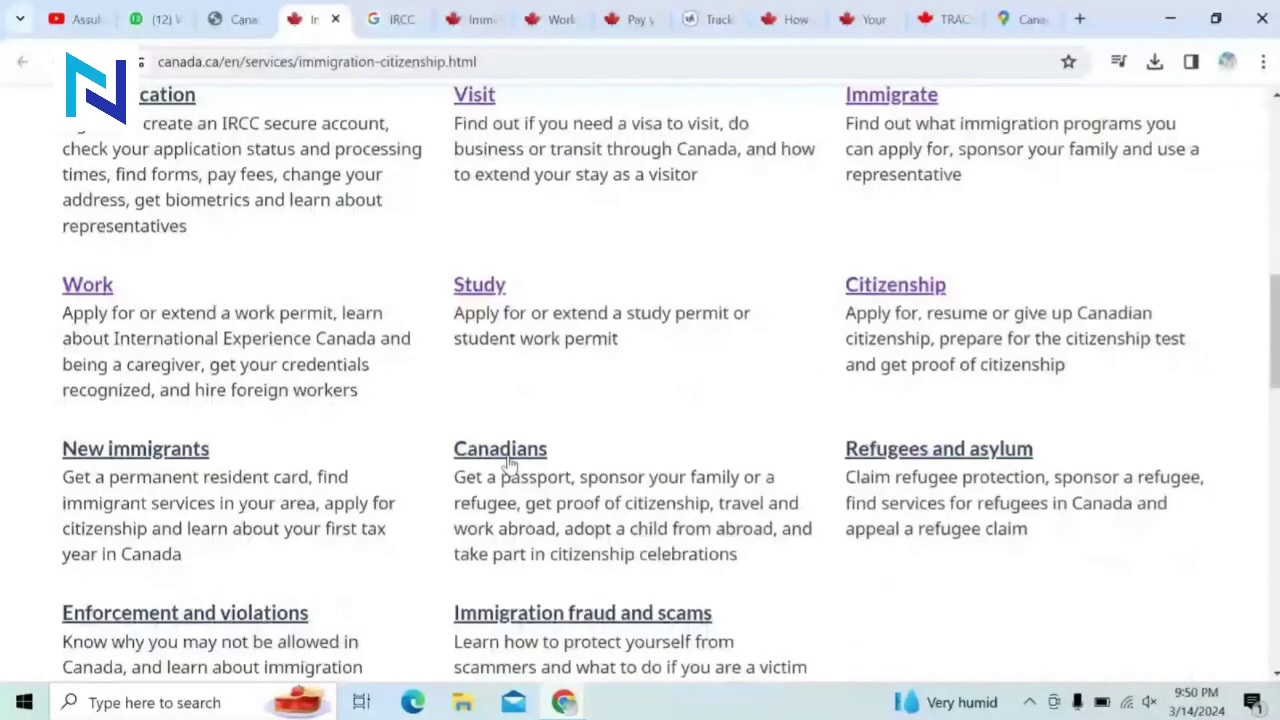
{"action": "scroll", "coordinate": [285, 441], "scroll_direction": "down", "scroll_amount": 2}
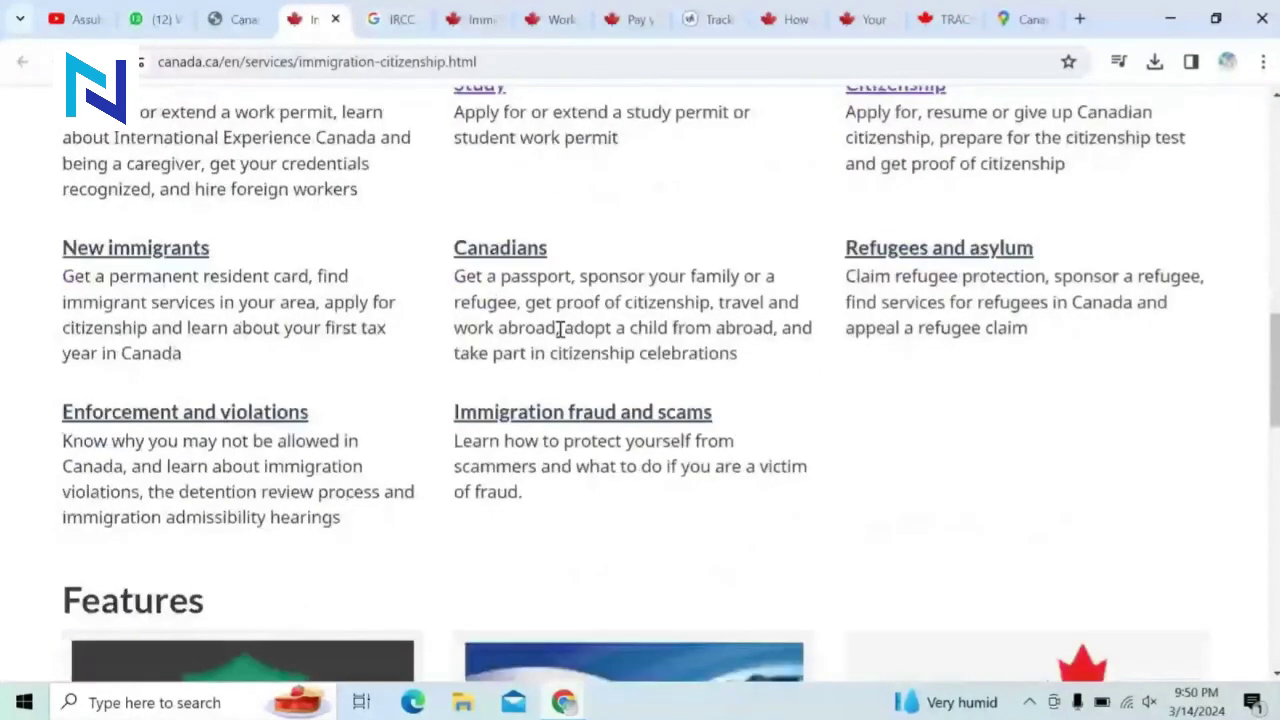
{"action": "scroll", "coordinate": [560, 328], "scroll_direction": "down", "scroll_amount": 4}
{"action": "scroll", "coordinate": [823, 333], "scroll_direction": "down", "scroll_amount": 3}
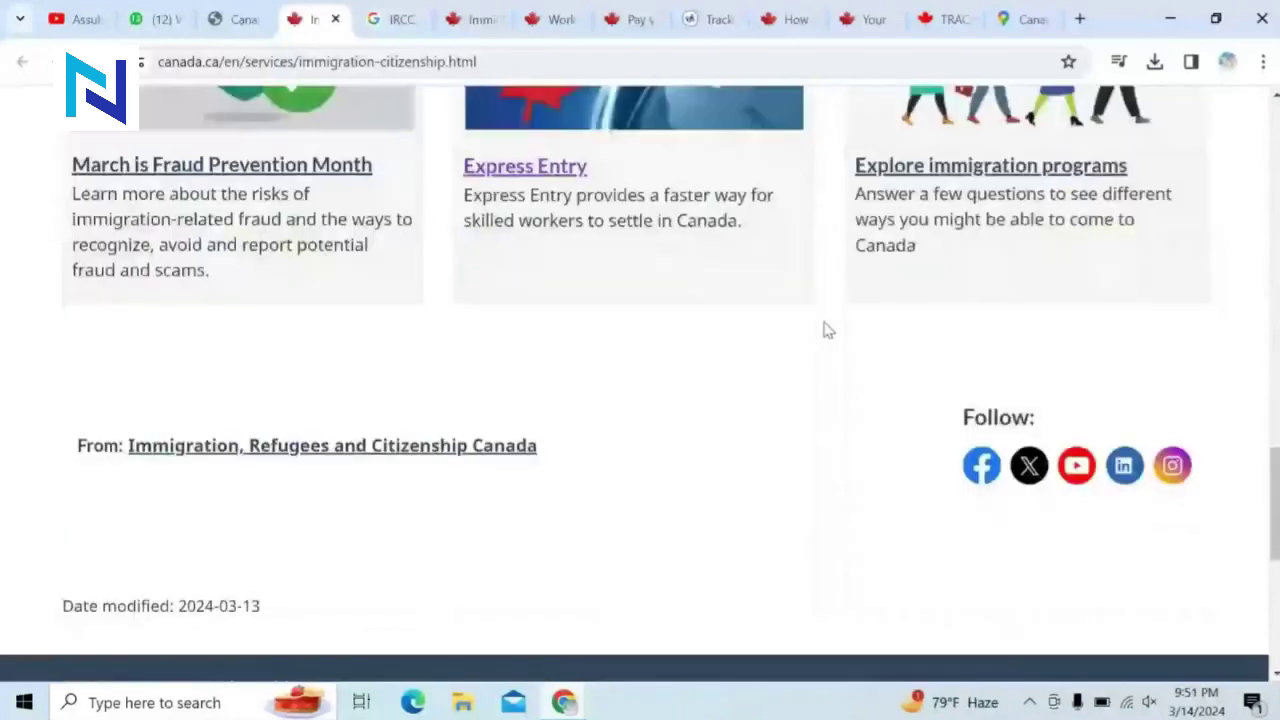
{"action": "scroll", "coordinate": [825, 330], "scroll_direction": "up", "scroll_amount": 11}
{"action": "scroll", "coordinate": [638, 362], "scroll_direction": "down", "scroll_amount": 2}
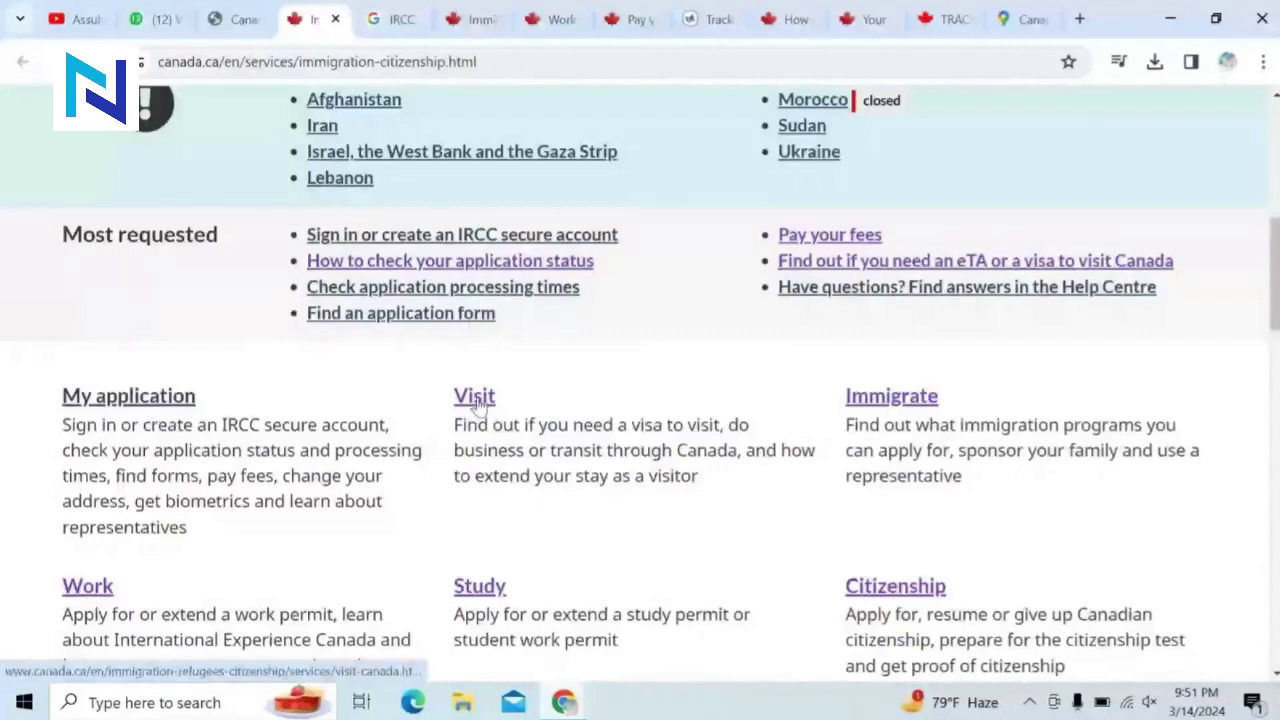
{"action": "right_click", "coordinate": [478, 400]}
Open the Visit link in a new tab and scroll through the Visit Canada page.
{"action": "left_click", "coordinate": [614, 127]}
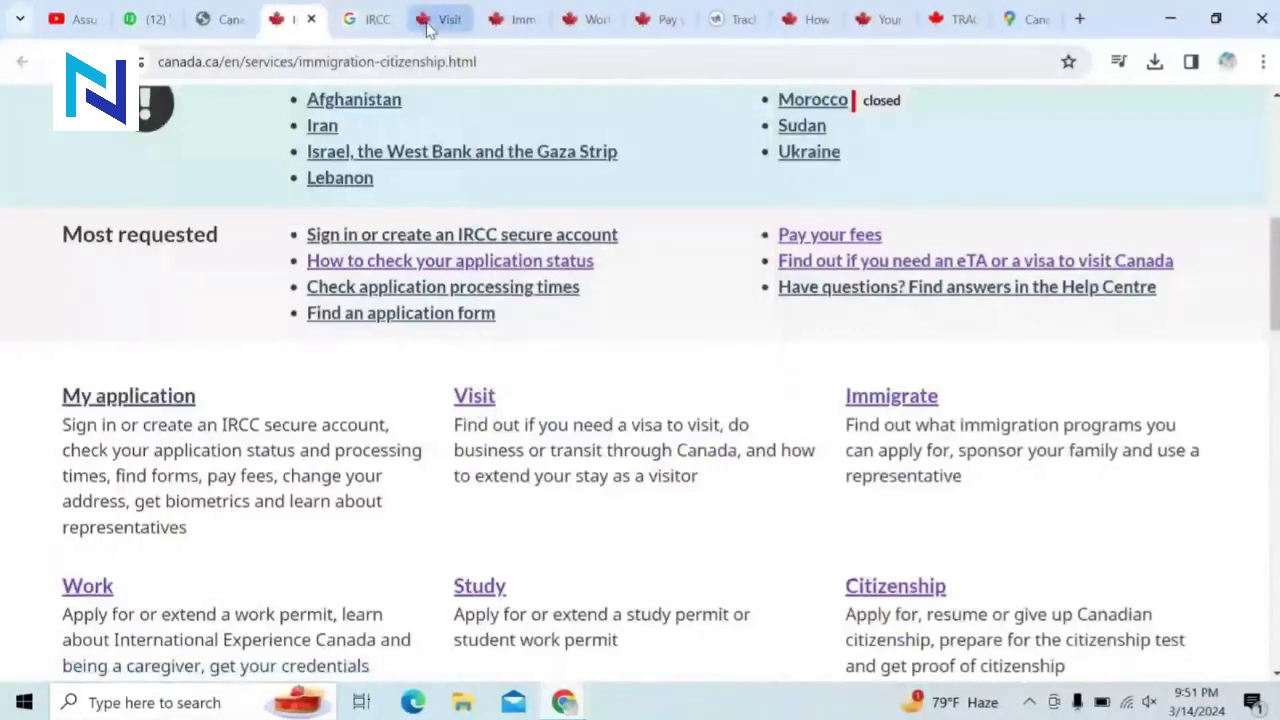
{"action": "left_click", "coordinate": [428, 28]}
{"action": "scroll", "coordinate": [466, 391], "scroll_direction": "down", "scroll_amount": 4}
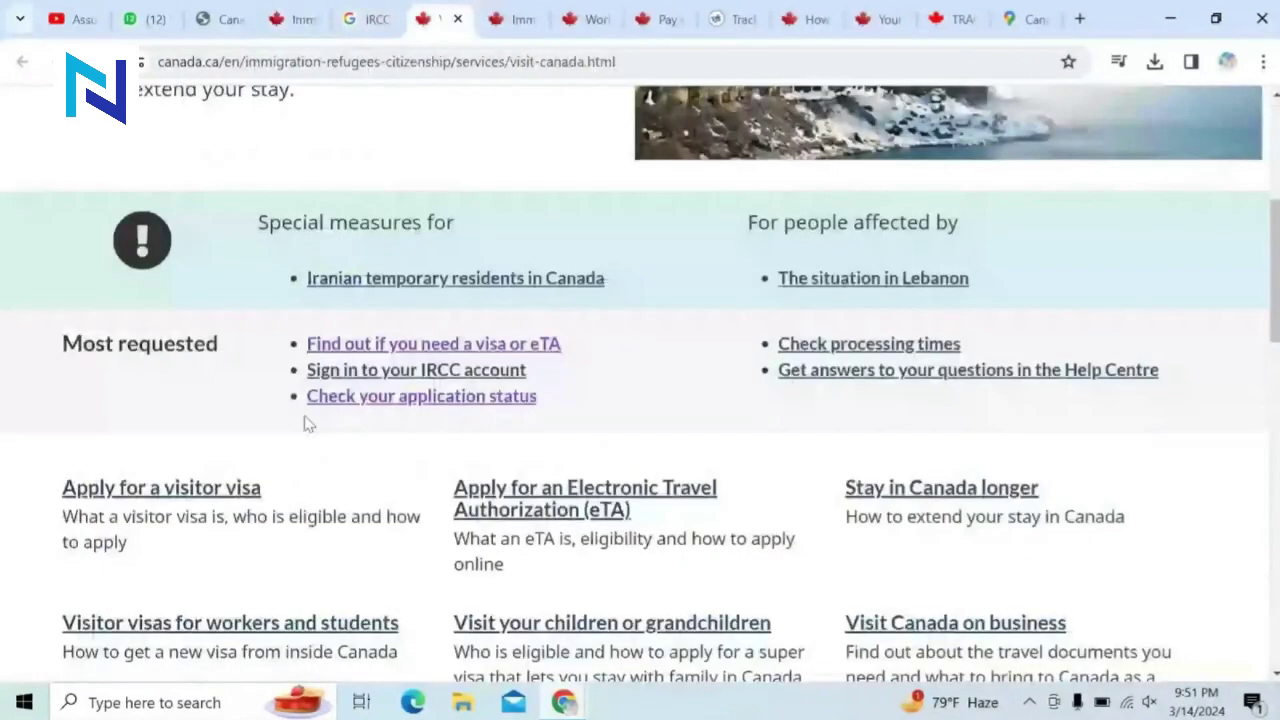
{"action": "scroll", "coordinate": [307, 424], "scroll_direction": "down", "scroll_amount": 1}
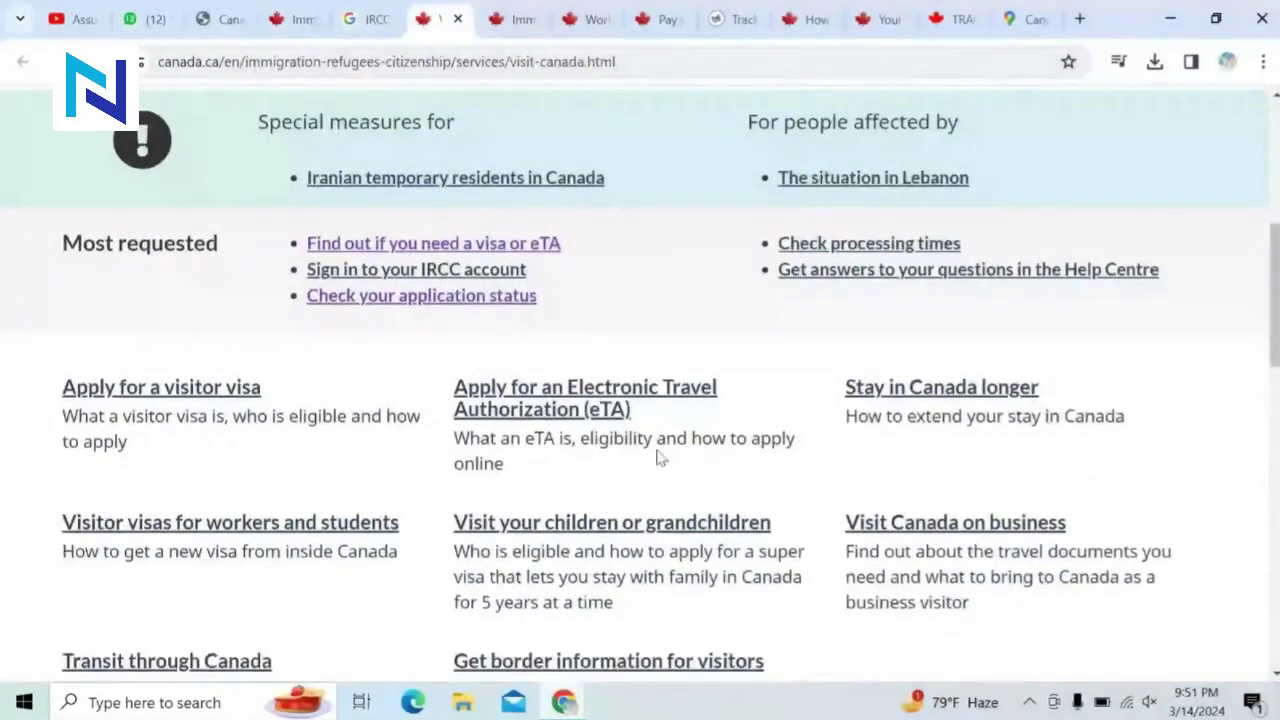
{"action": "scroll", "coordinate": [658, 457], "scroll_direction": "down", "scroll_amount": 5}
{"action": "scroll", "coordinate": [421, 265], "scroll_direction": "up", "scroll_amount": 10}
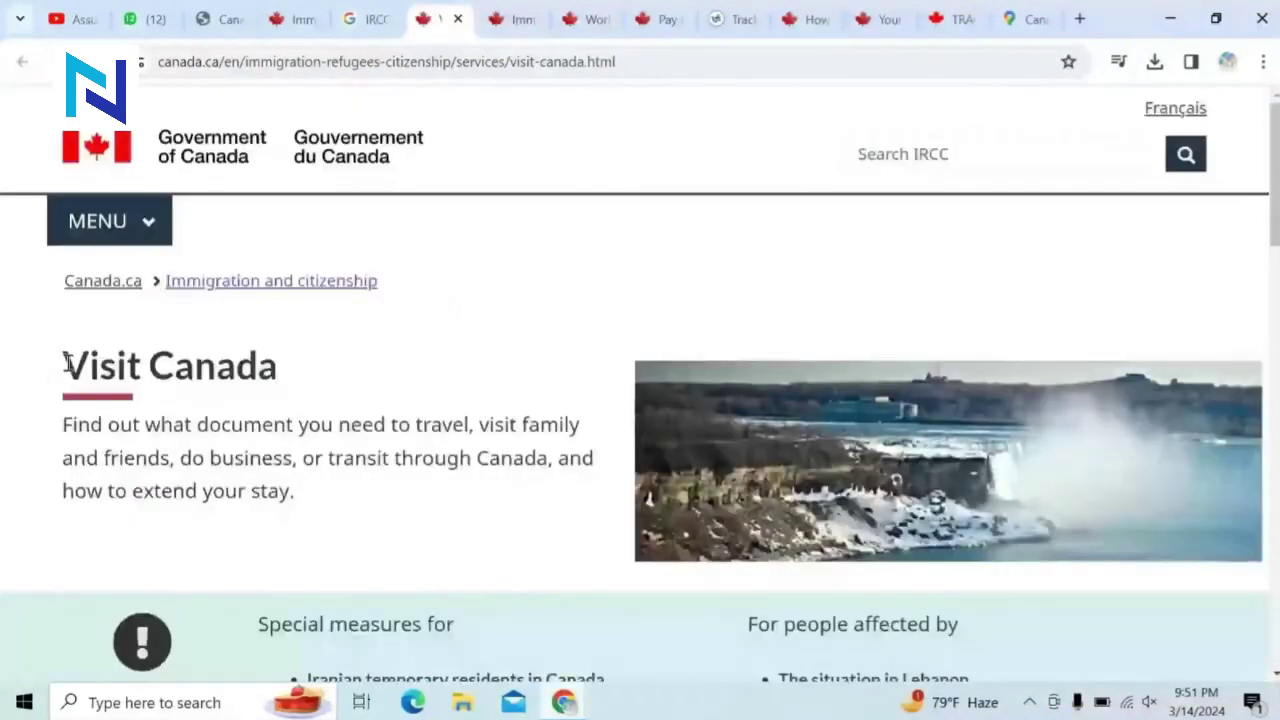
{"action": "scroll", "coordinate": [529, 420], "scroll_direction": "down", "scroll_amount": 3}
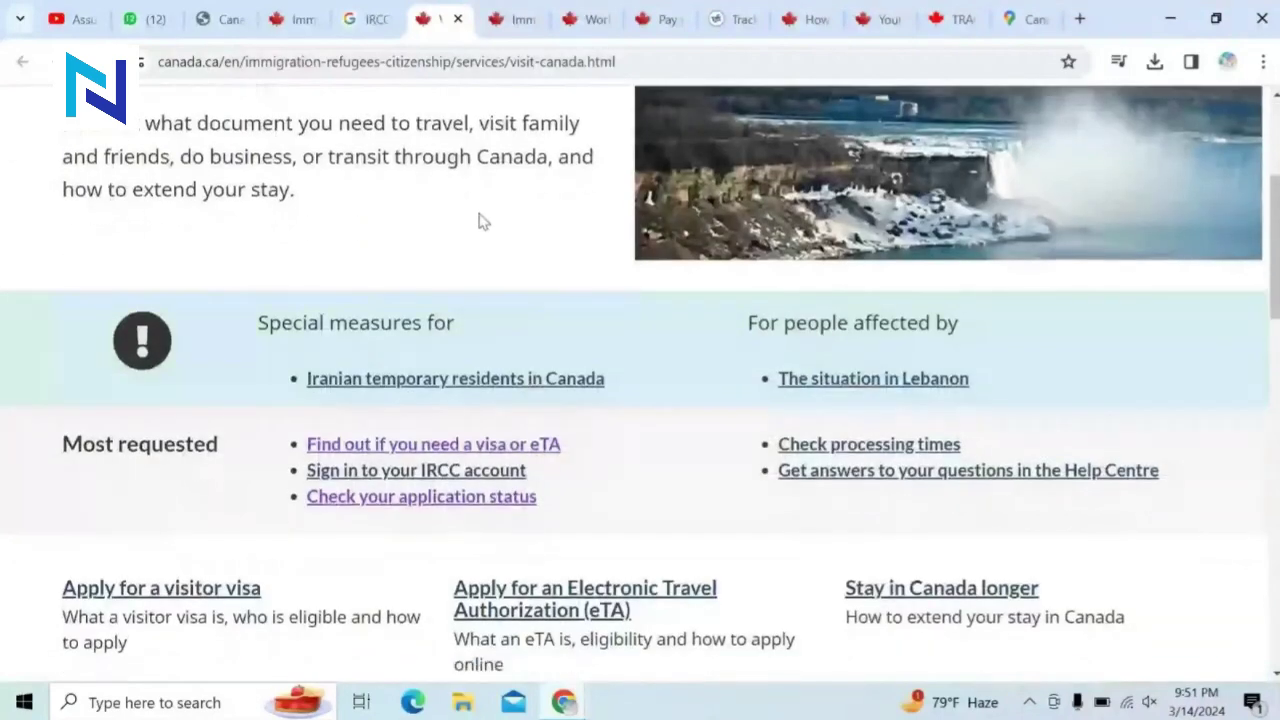
{"action": "scroll", "coordinate": [478, 221], "scroll_direction": "up", "scroll_amount": 2}
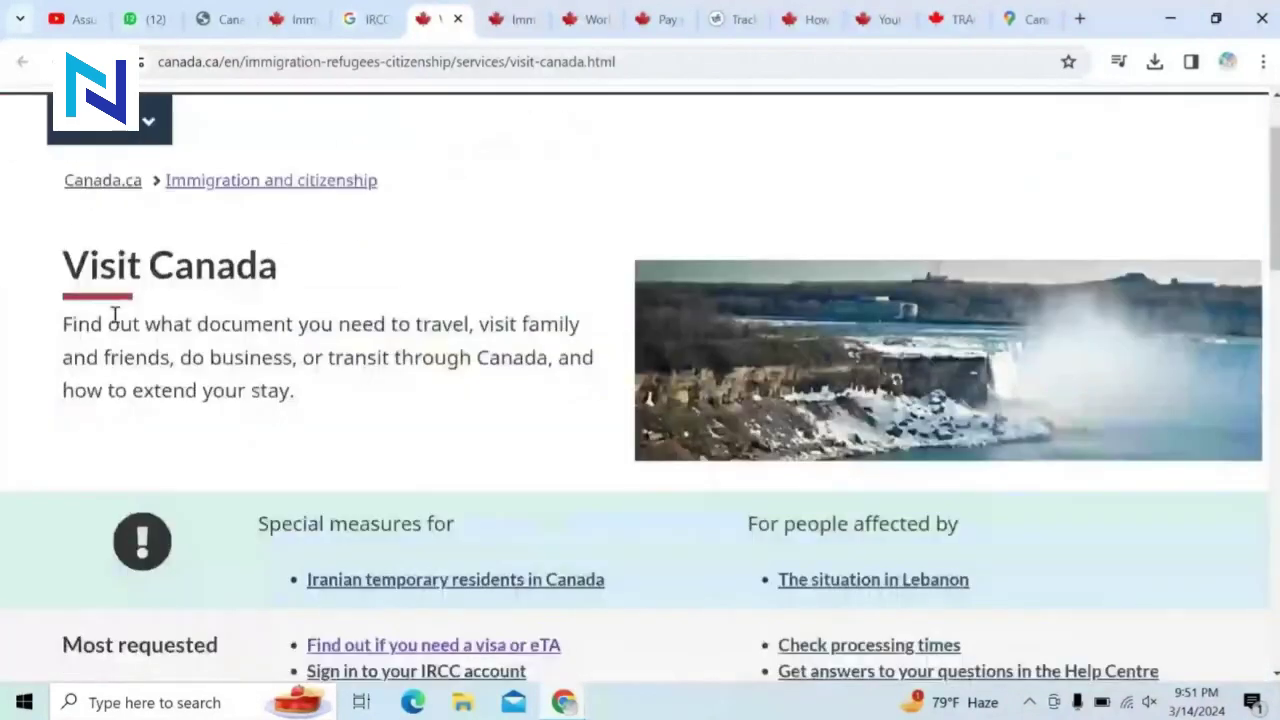
Highlight the Visit Canada heading and intro, then review the visitor visa, eTA and transit options.
{"action": "left_click_drag", "start_coordinate": [64, 258], "coordinate": [330, 407]}
{"action": "left_click", "coordinate": [328, 406]}
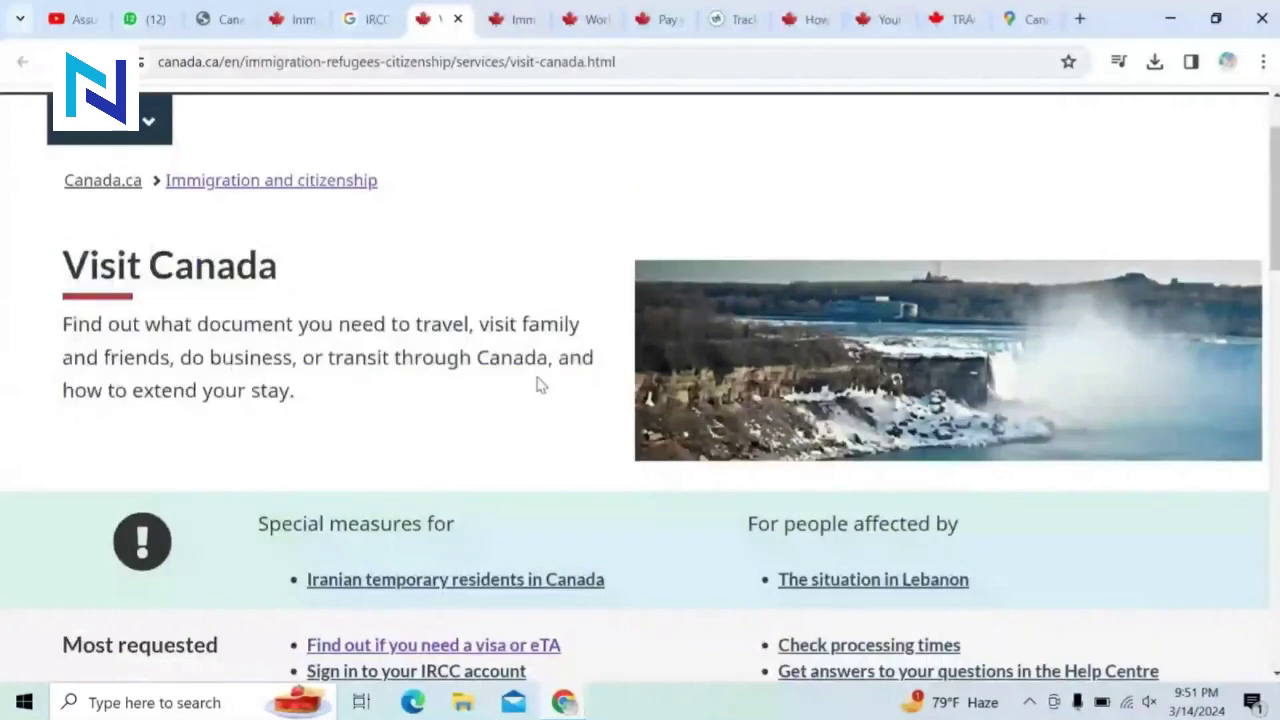
{"action": "scroll", "coordinate": [697, 443], "scroll_direction": "down", "scroll_amount": 3}
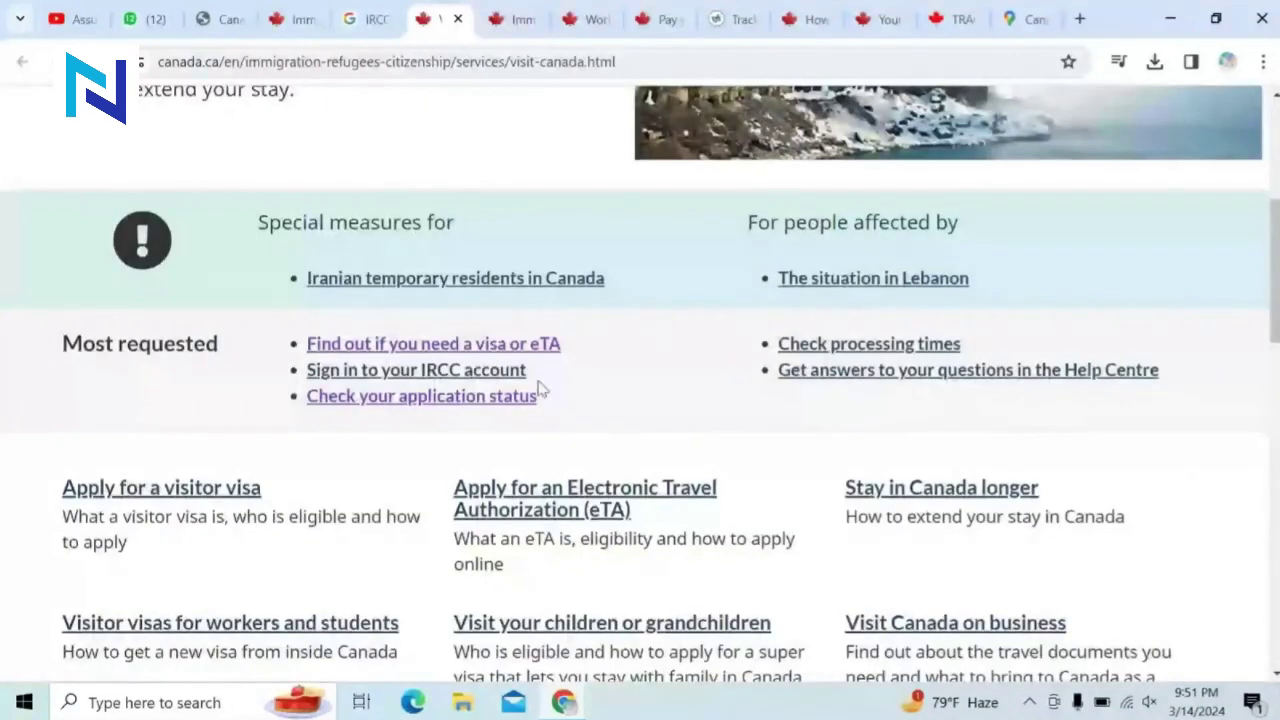
{"action": "scroll", "coordinate": [724, 165], "scroll_direction": "down", "scroll_amount": 3}
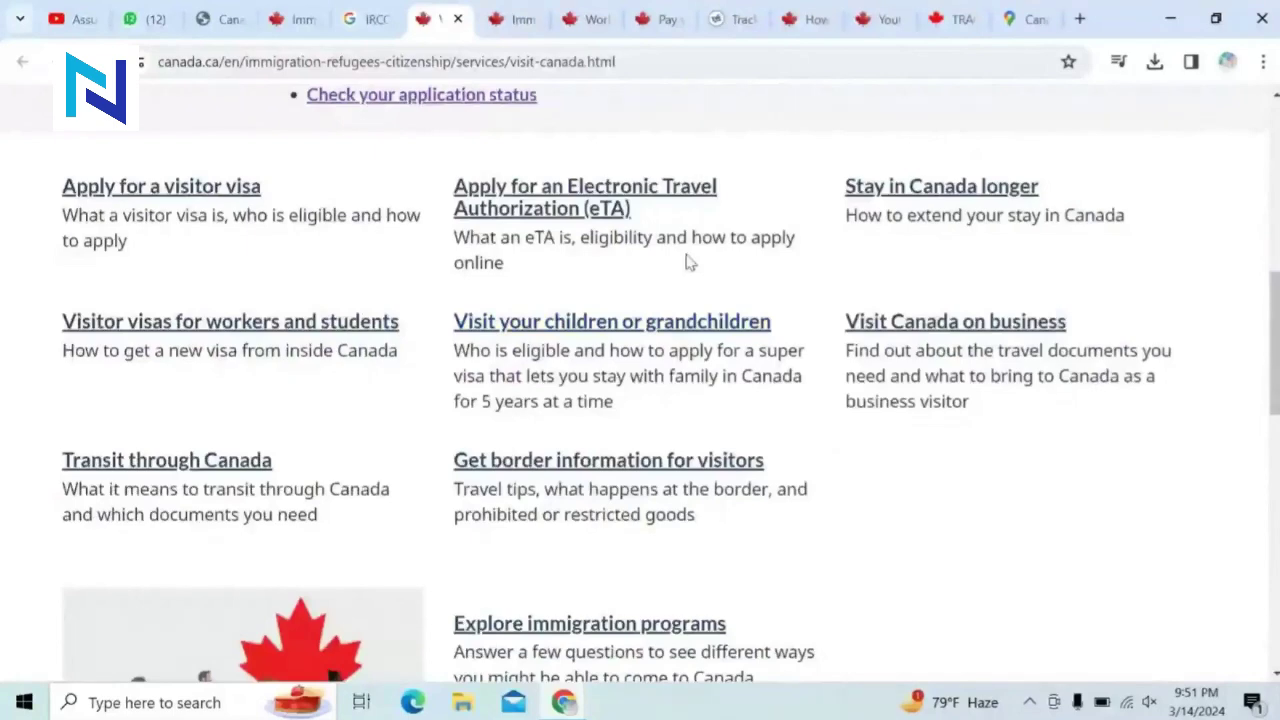
{"action": "scroll", "coordinate": [686, 262], "scroll_direction": "up", "scroll_amount": 7}
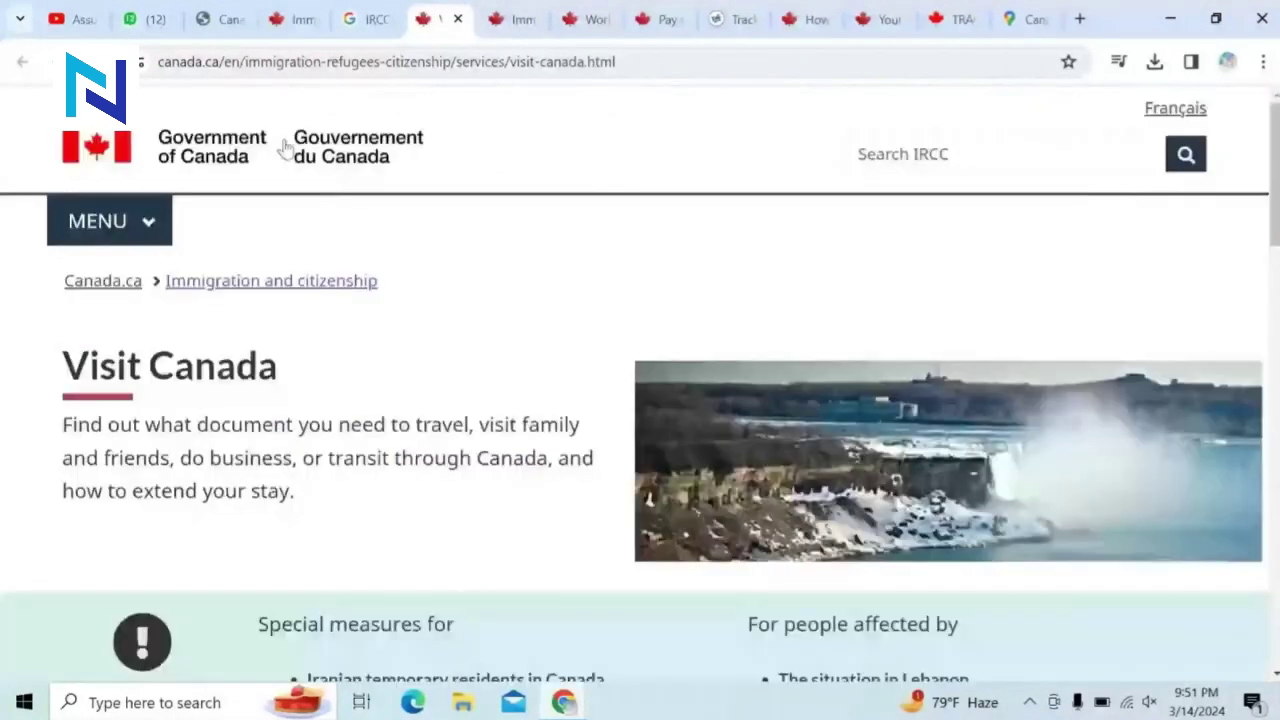
Back in the lecture sheet PDF, read down to the ভ্রমণ ভিসা and শিক্ষার্থী ভিসা list.
{"action": "left_click", "coordinate": [225, 19]}
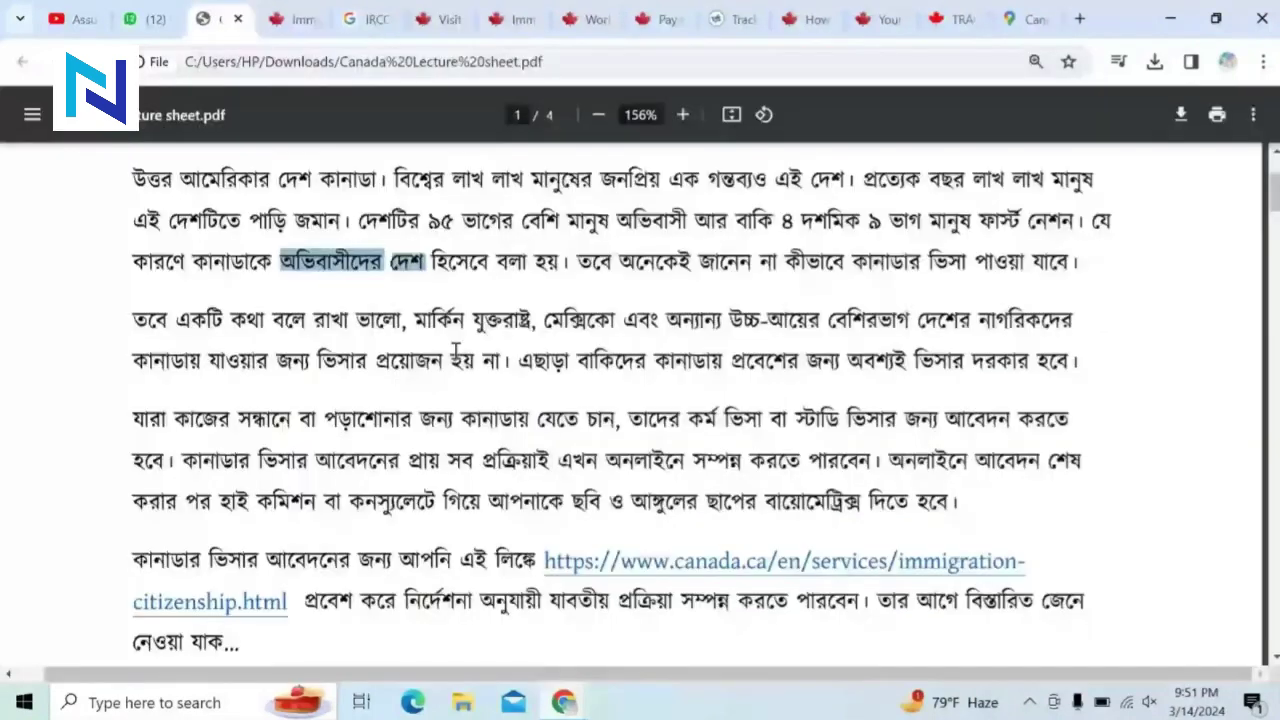
{"action": "left_click", "coordinate": [479, 388]}
{"action": "scroll", "coordinate": [479, 388], "scroll_direction": "down", "scroll_amount": 3}
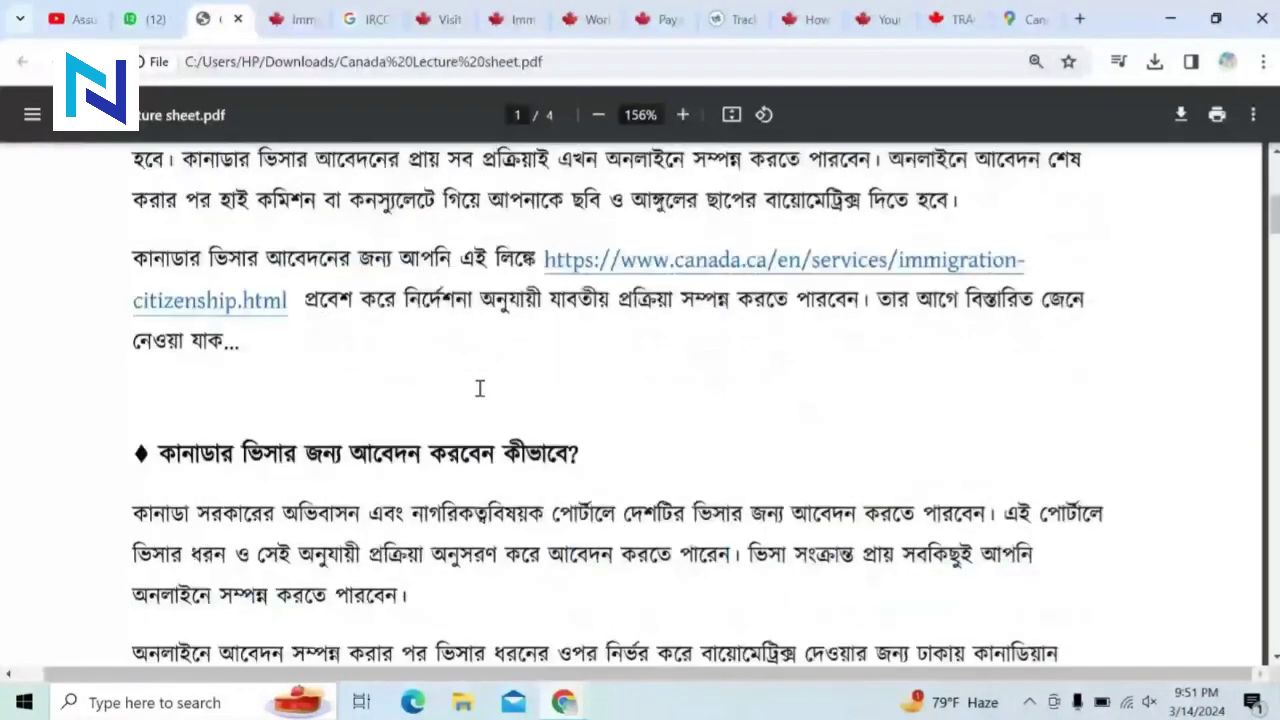
{"action": "scroll", "coordinate": [479, 388], "scroll_direction": "down", "scroll_amount": 1}
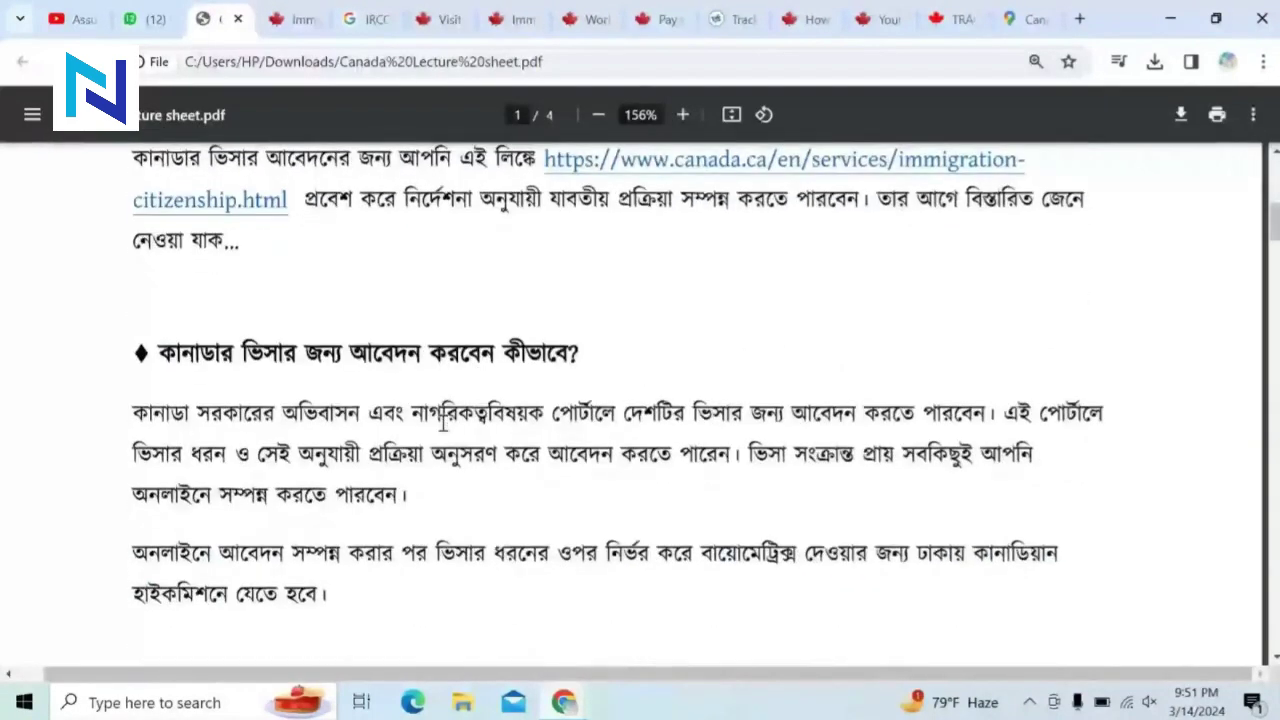
{"action": "scroll", "coordinate": [463, 420], "scroll_direction": "down", "scroll_amount": 1}
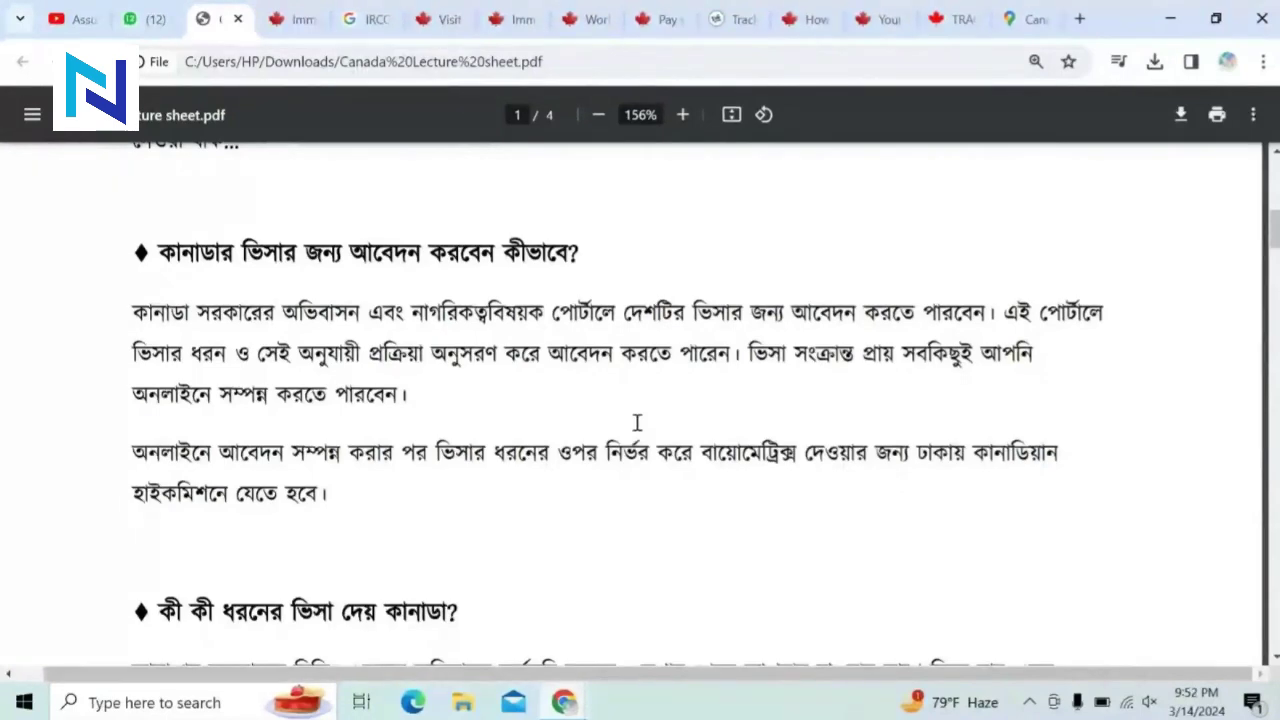
{"action": "scroll", "coordinate": [640, 428], "scroll_direction": "down", "scroll_amount": 4}
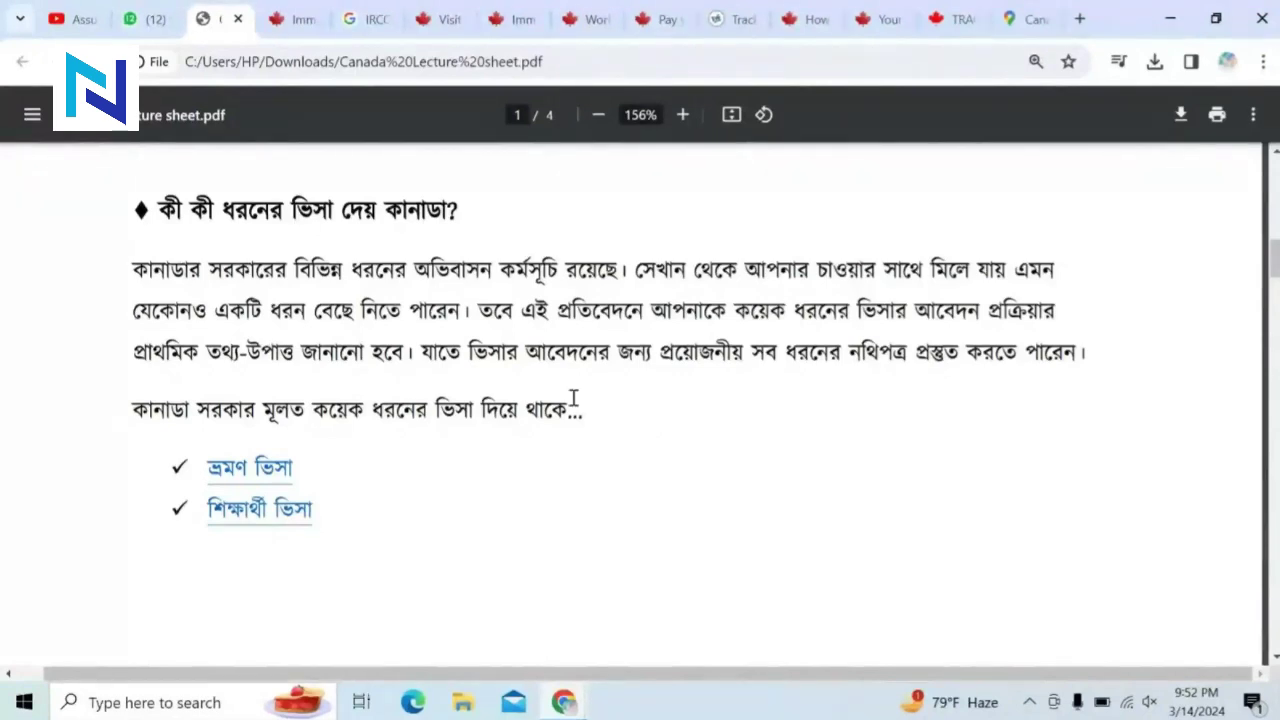
{"action": "scroll", "coordinate": [574, 400], "scroll_direction": "down", "scroll_amount": 1}
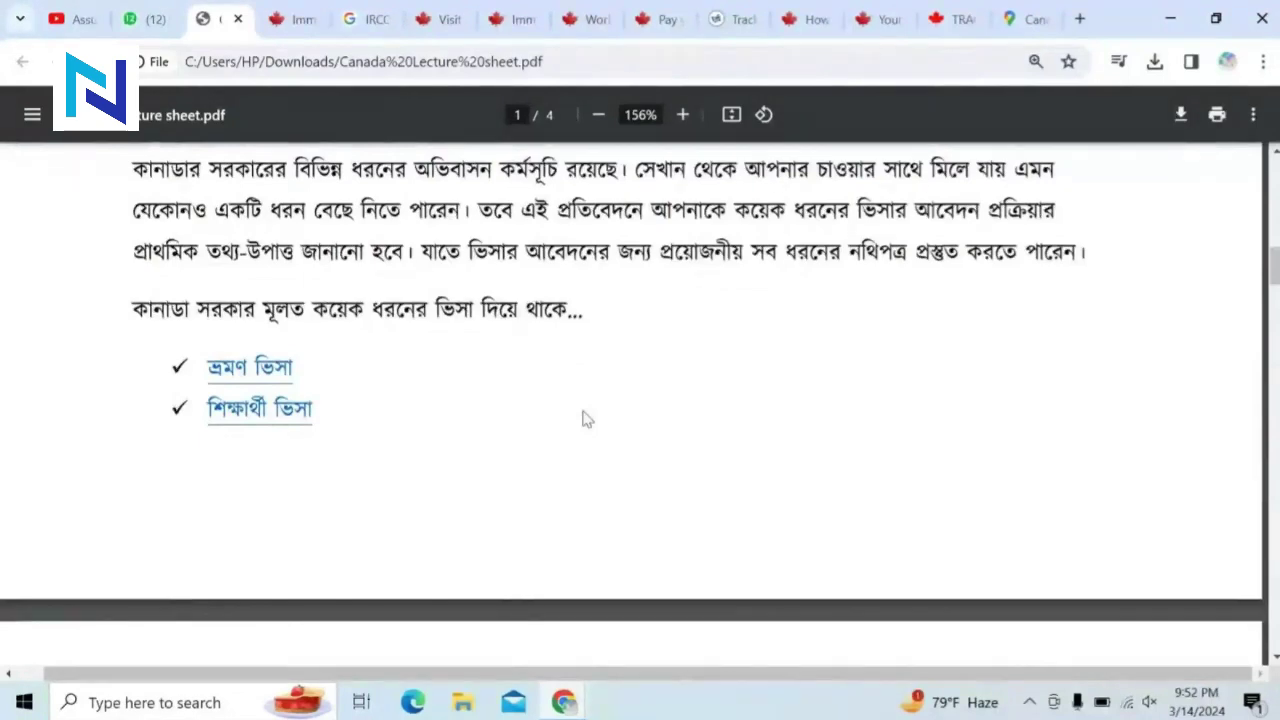
{"action": "scroll", "coordinate": [583, 419], "scroll_direction": "down", "scroll_amount": 3}
Scroll the lecture sheet onto page 2, showing the work visa and permanent residence visa entries.
{"action": "scroll", "coordinate": [583, 419], "scroll_direction": "up", "scroll_amount": 1}
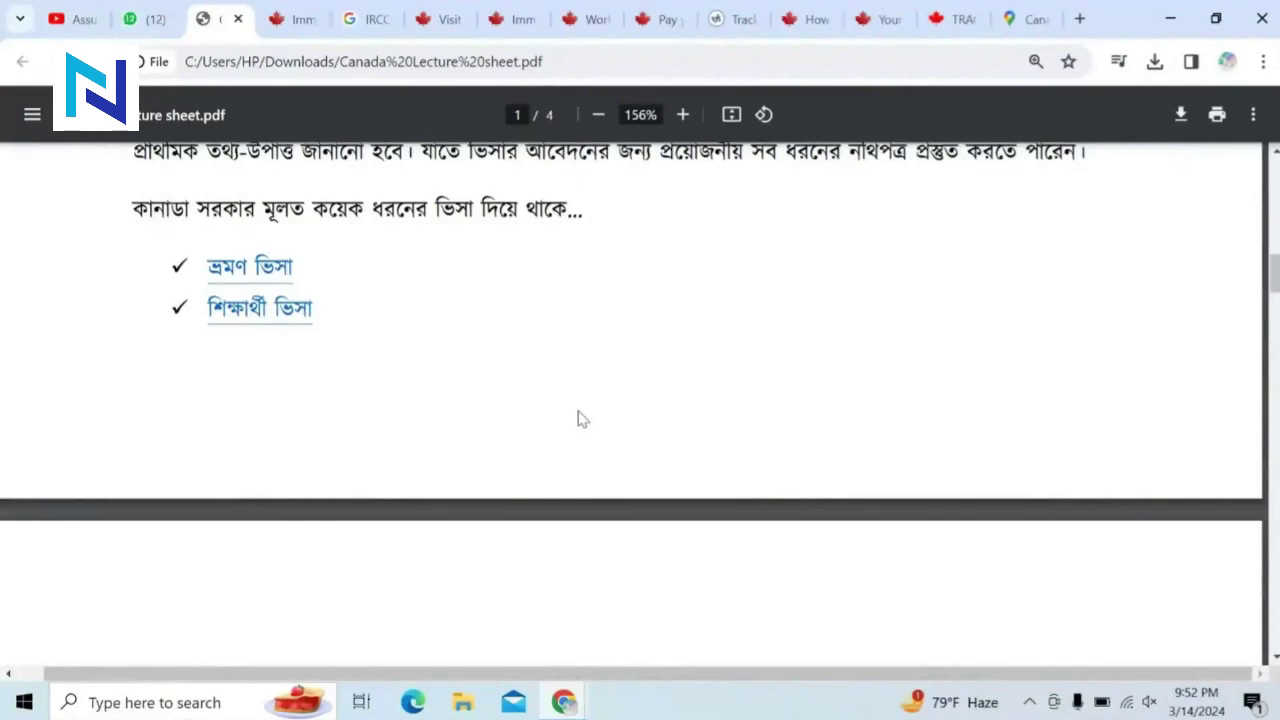
{"action": "scroll", "coordinate": [569, 417], "scroll_direction": "down", "scroll_amount": 3}
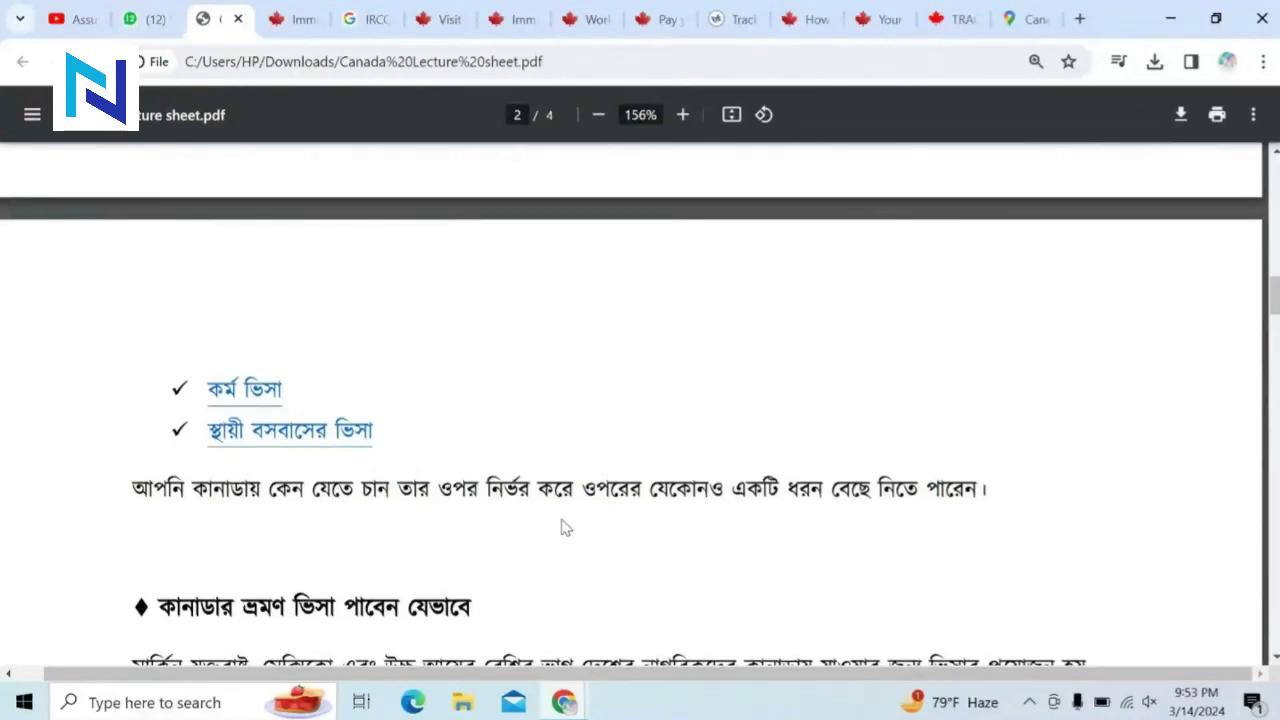
{"action": "scroll", "coordinate": [565, 527], "scroll_direction": "down", "scroll_amount": 2}
{"action": "scroll", "coordinate": [565, 527], "scroll_direction": "down", "scroll_amount": 1}
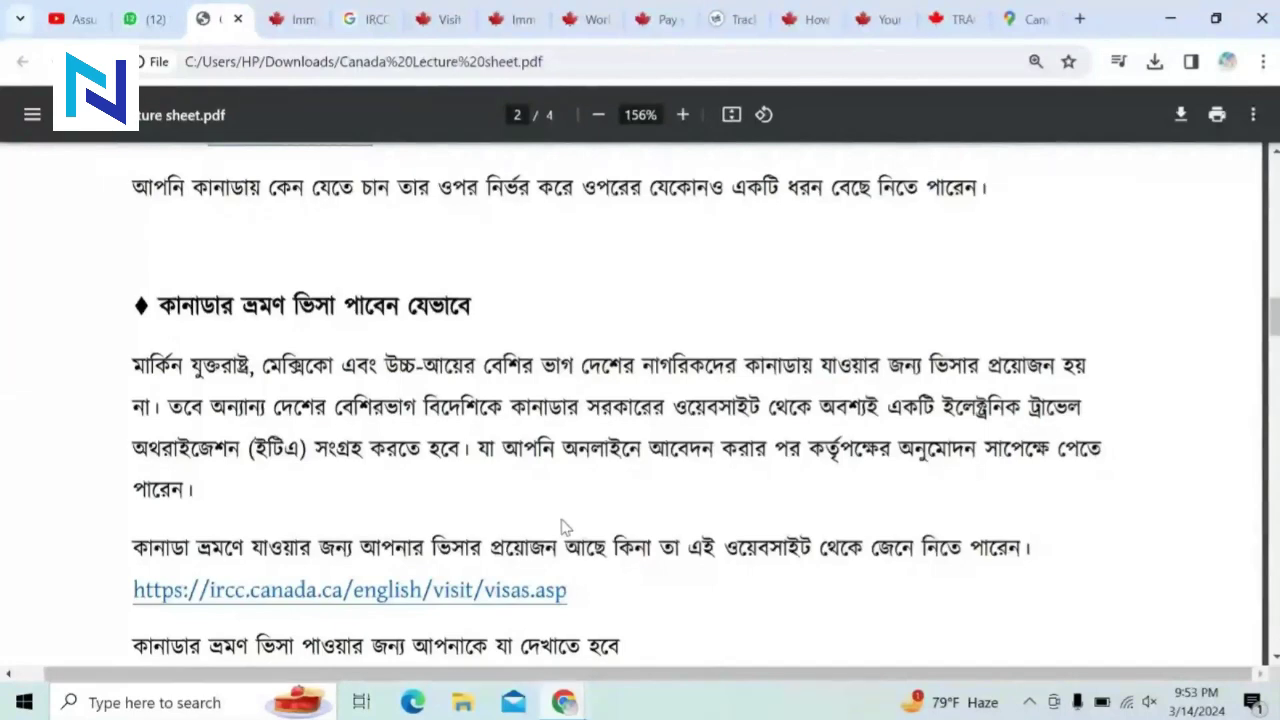
{"action": "scroll", "coordinate": [562, 527], "scroll_direction": "down", "scroll_amount": 4}
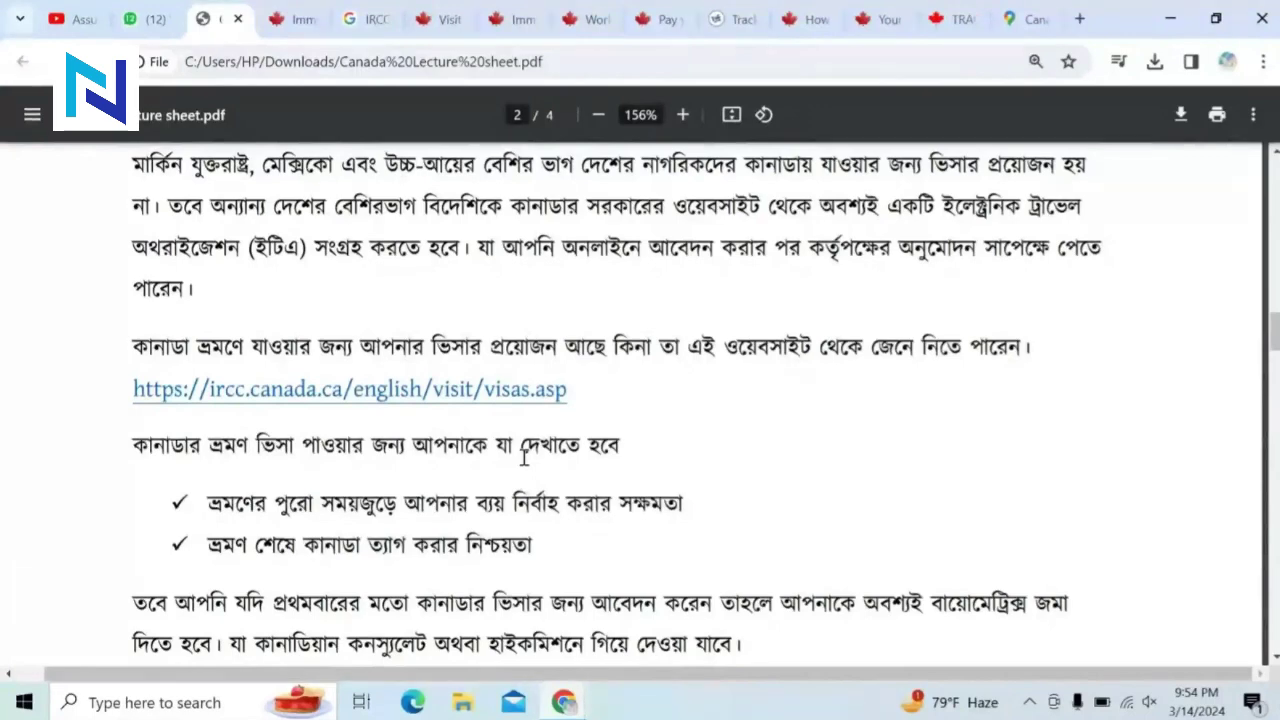
{"action": "scroll", "coordinate": [524, 457], "scroll_direction": "down", "scroll_amount": 1}
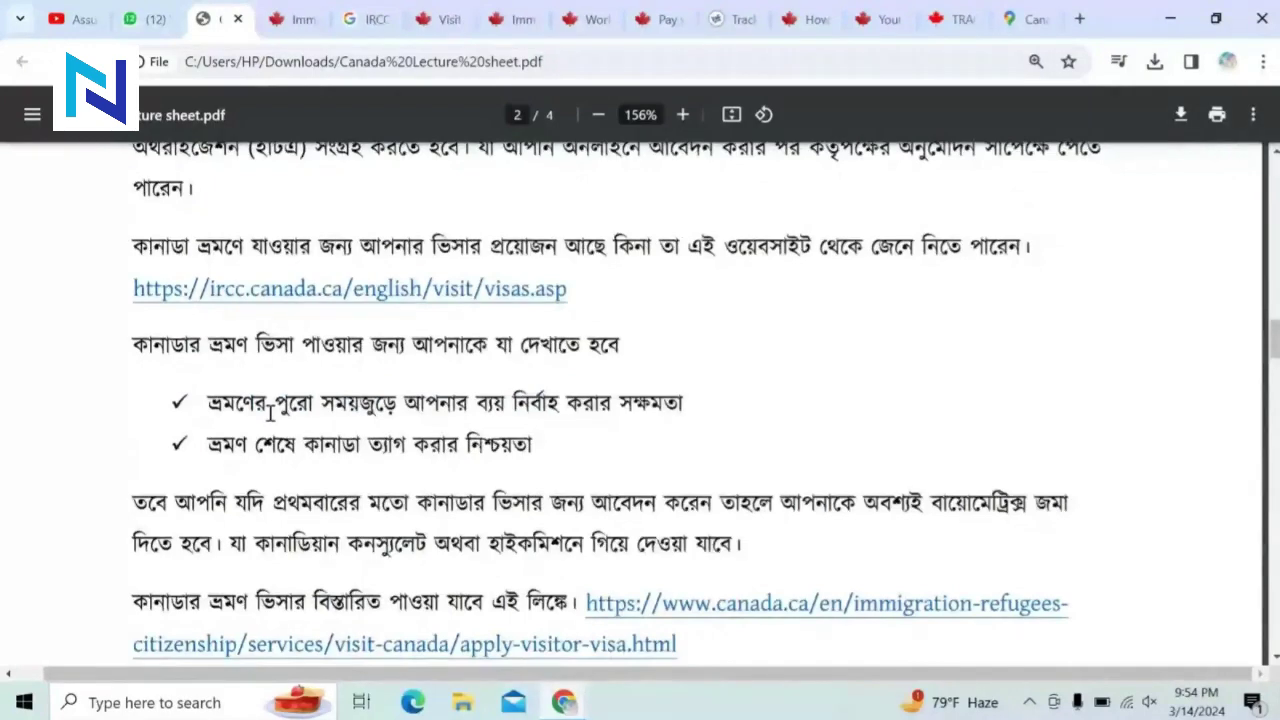
{"action": "left_click_drag", "start_coordinate": [212, 405], "coordinate": [692, 414]}
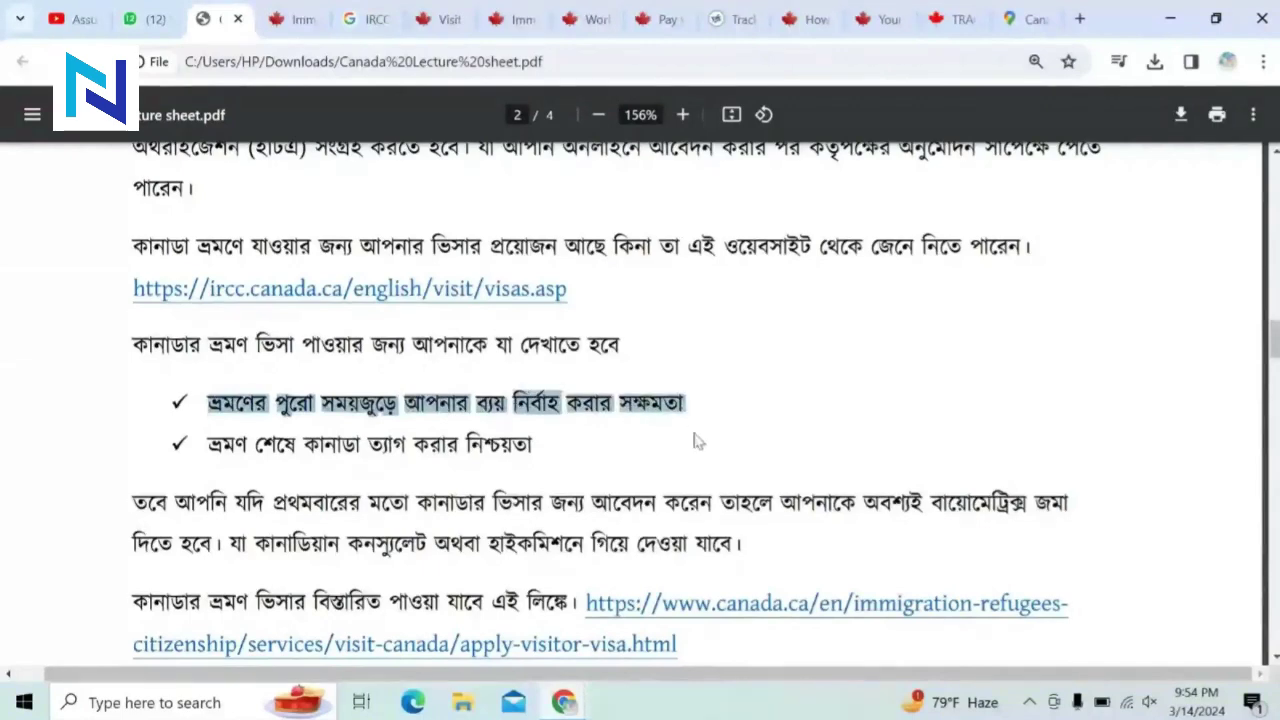
{"action": "left_click", "coordinate": [697, 441]}
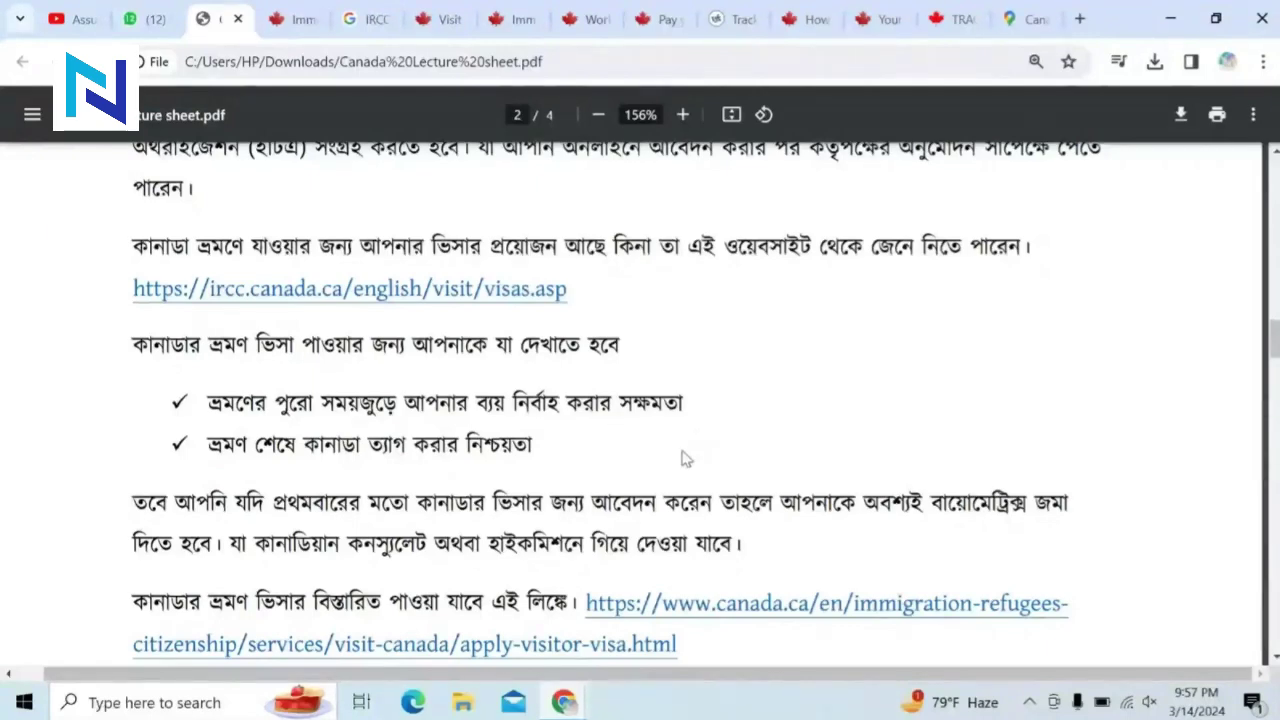
Scroll down to the canada.ca apply-visitor-visa link and bring up its context menu.
{"action": "scroll", "coordinate": [683, 458], "scroll_direction": "down", "scroll_amount": 1}
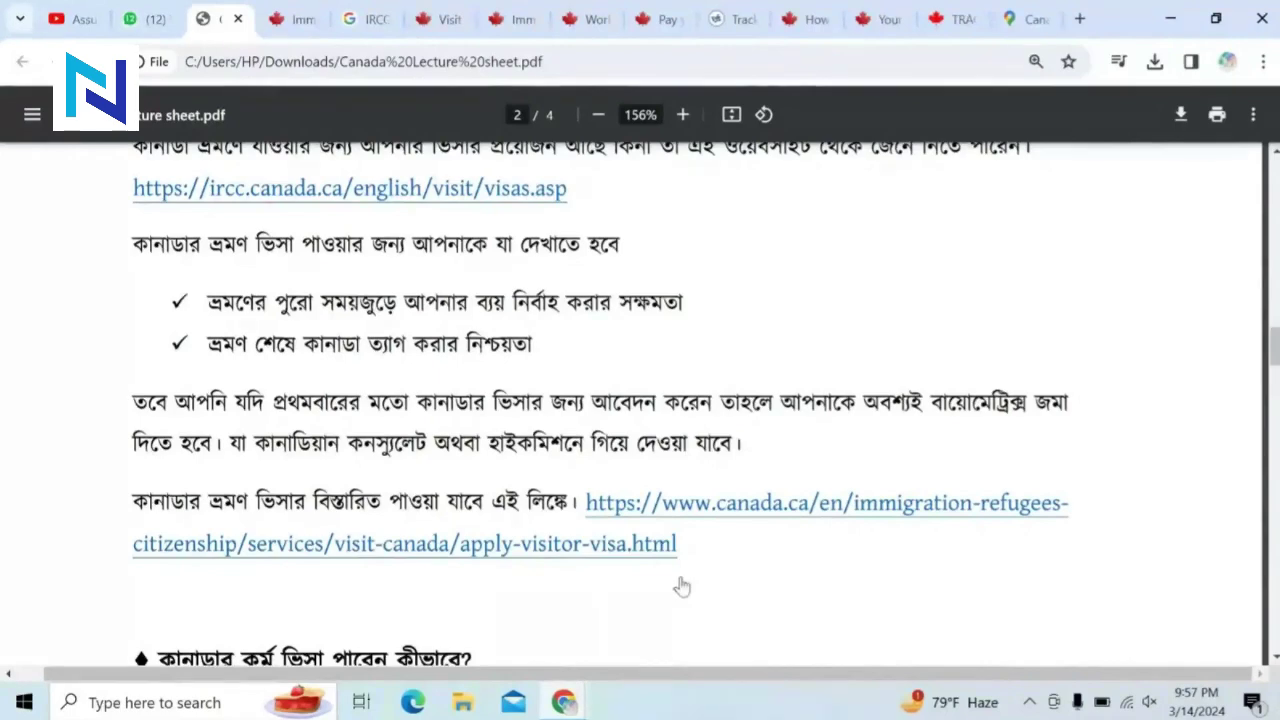
{"action": "scroll", "coordinate": [681, 586], "scroll_direction": "down", "scroll_amount": 1}
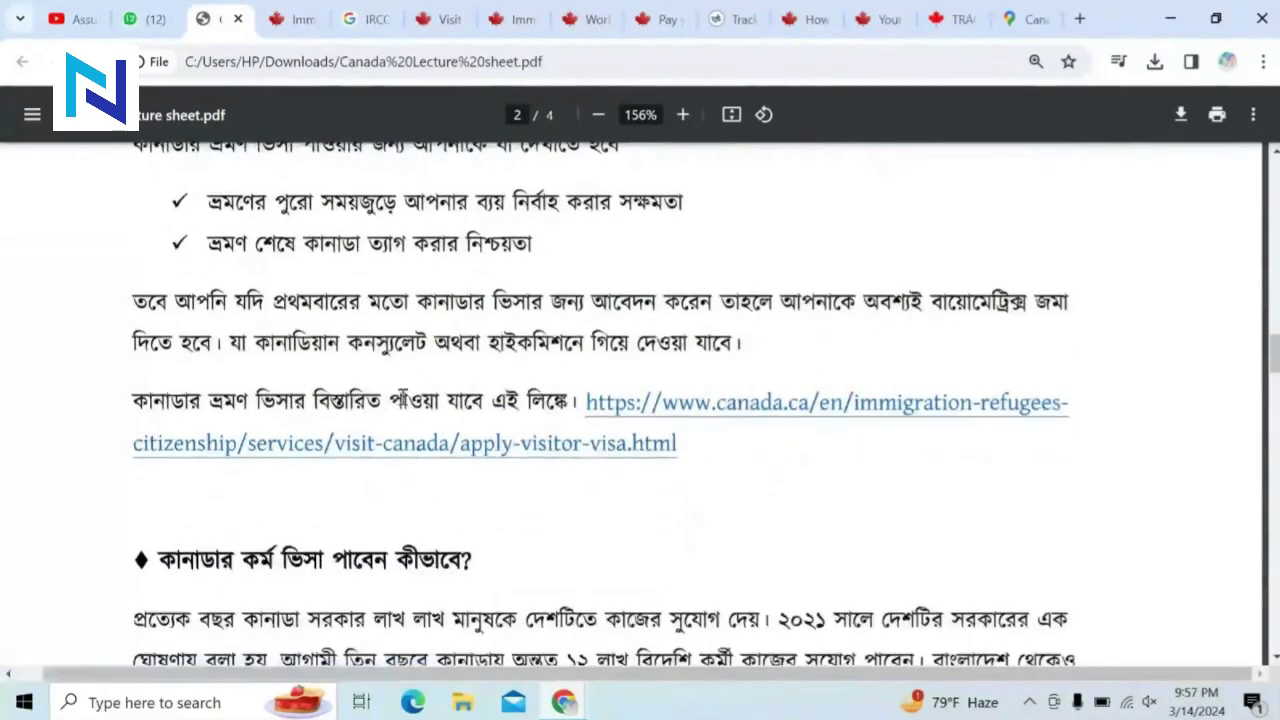
{"action": "right_click", "coordinate": [624, 455]}
Open the apply-visitor-visa link in a new tab and switch to the Canada.ca page.
{"action": "left_click", "coordinate": [720, 152]}
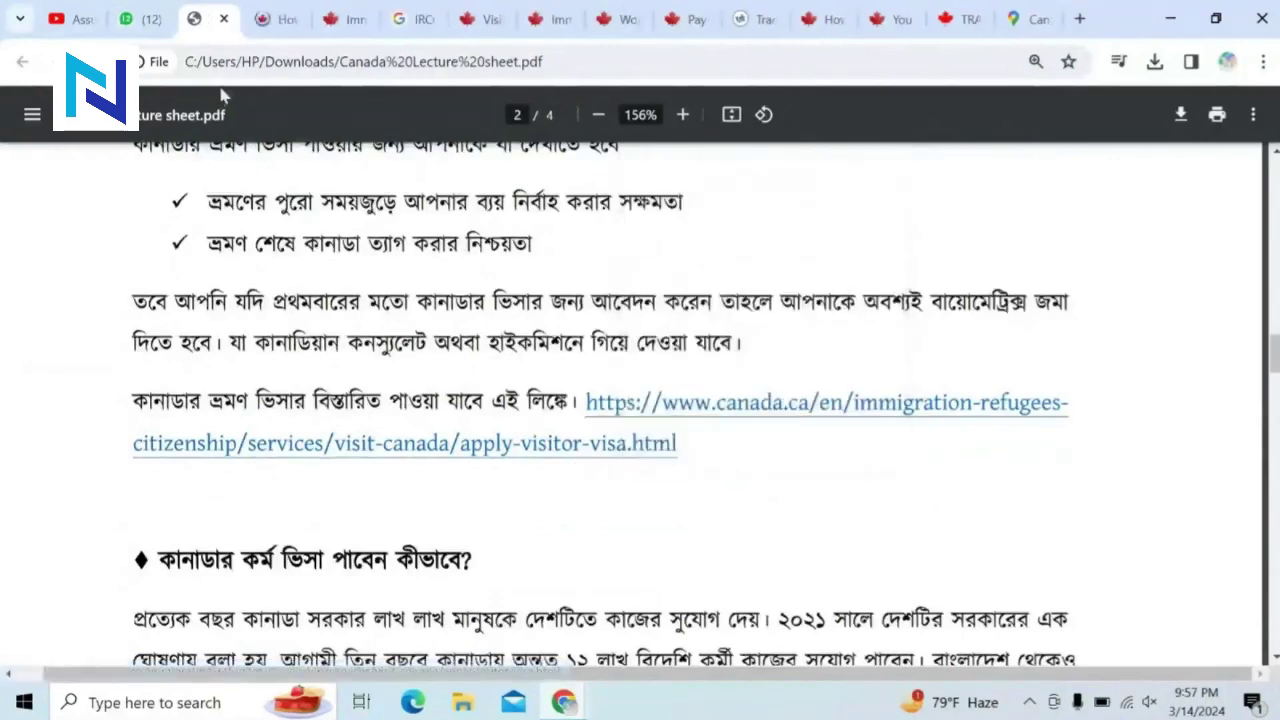
{"action": "left_click", "coordinate": [280, 24]}
{"action": "scroll", "coordinate": [520, 390], "scroll_direction": "down", "scroll_amount": 5}
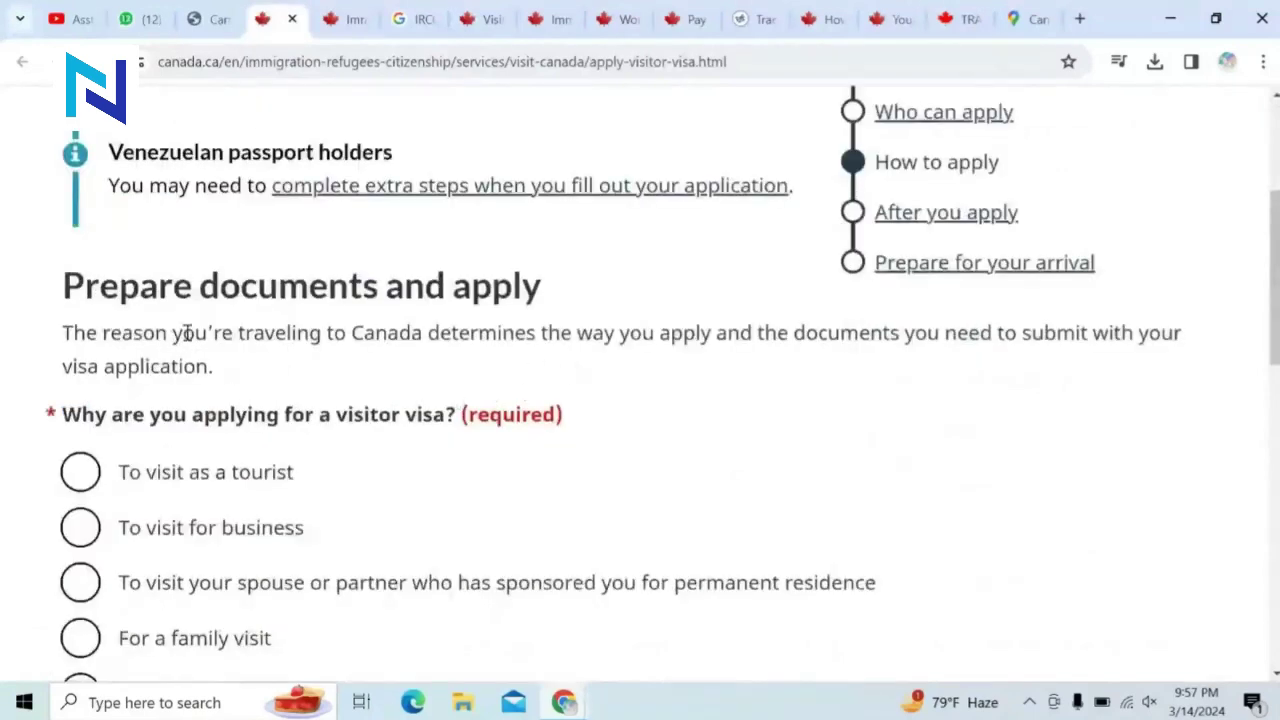
Scroll to 'Why are you applying for a visitor visa?' and its six reasons, tourism to compassionate reasons.
{"action": "scroll", "coordinate": [420, 320], "scroll_direction": "up", "scroll_amount": 3}
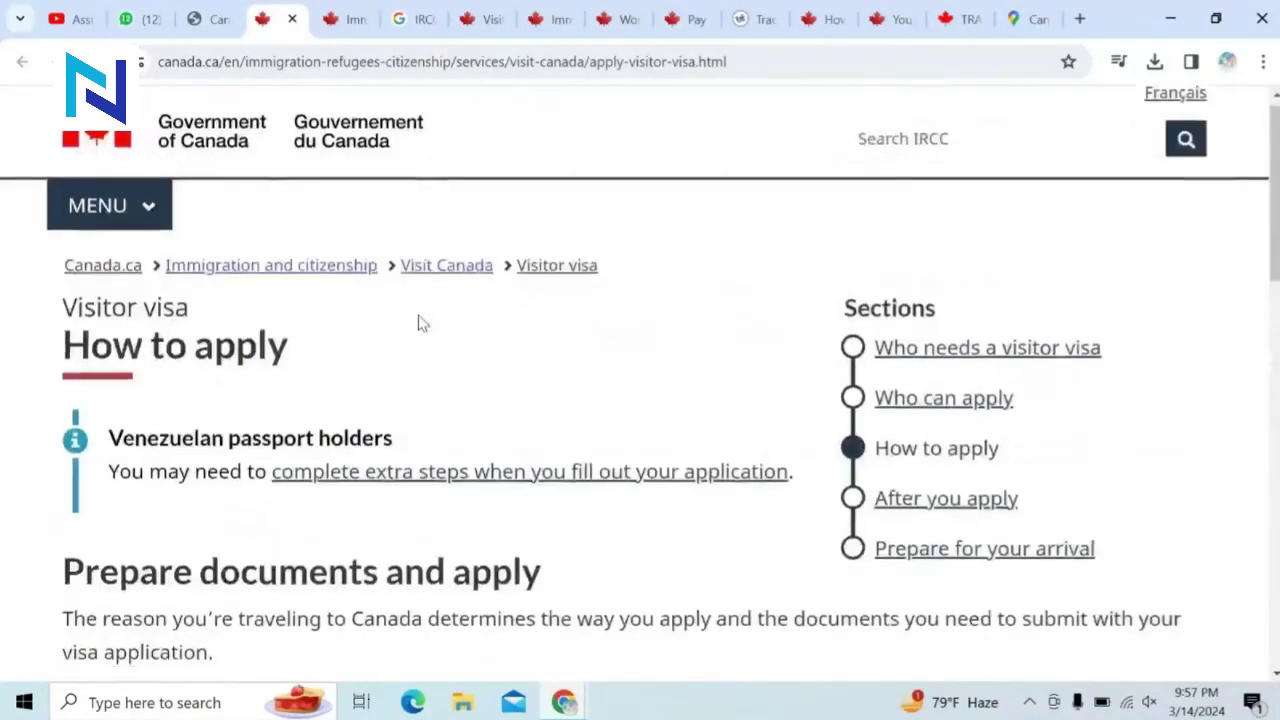
{"action": "scroll", "coordinate": [300, 363], "scroll_direction": "down", "scroll_amount": 5}
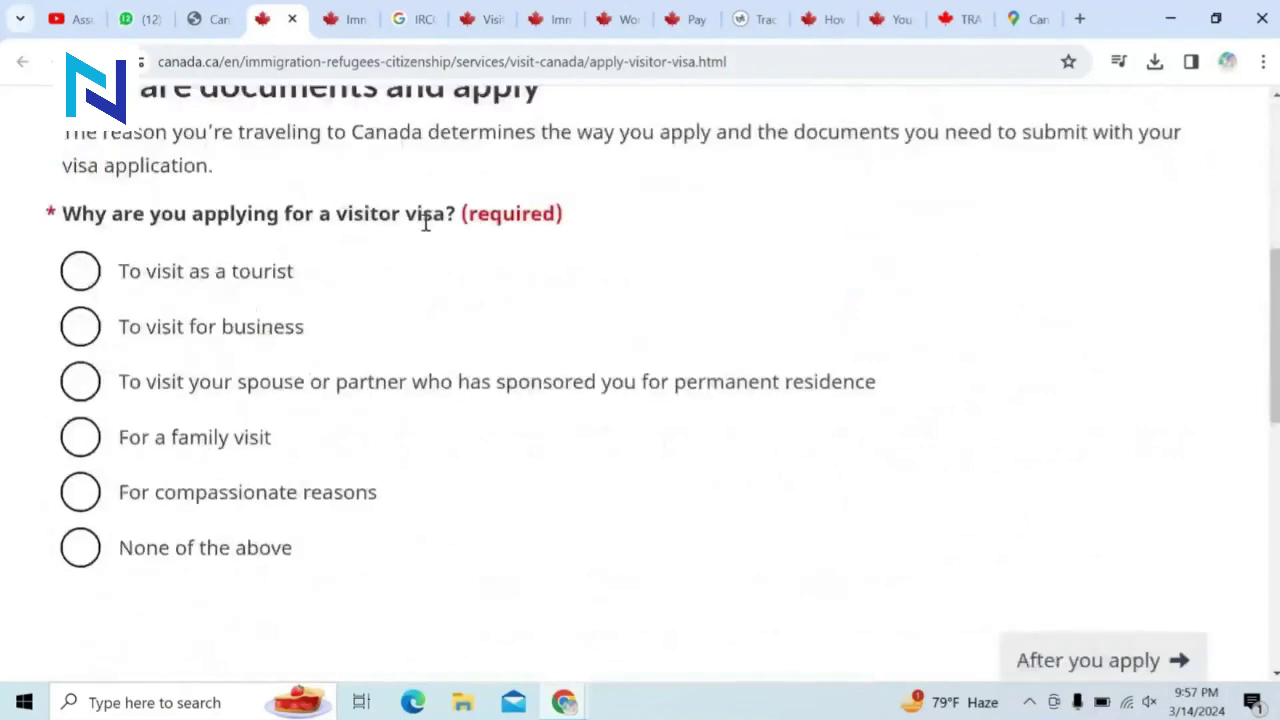
{"action": "scroll", "coordinate": [354, 294], "scroll_direction": "down", "scroll_amount": 3}
{"action": "scroll", "coordinate": [560, 337], "scroll_direction": "up", "scroll_amount": 8}
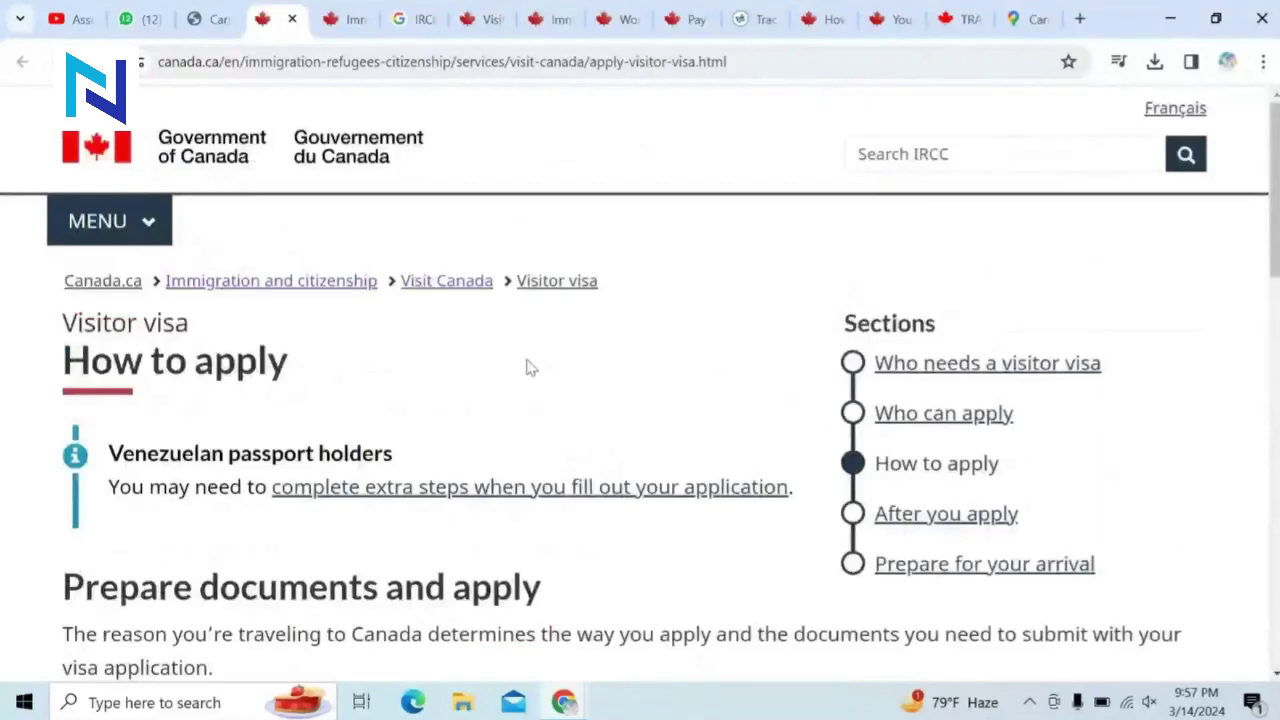
{"action": "scroll", "coordinate": [530, 368], "scroll_direction": "down", "scroll_amount": 3}
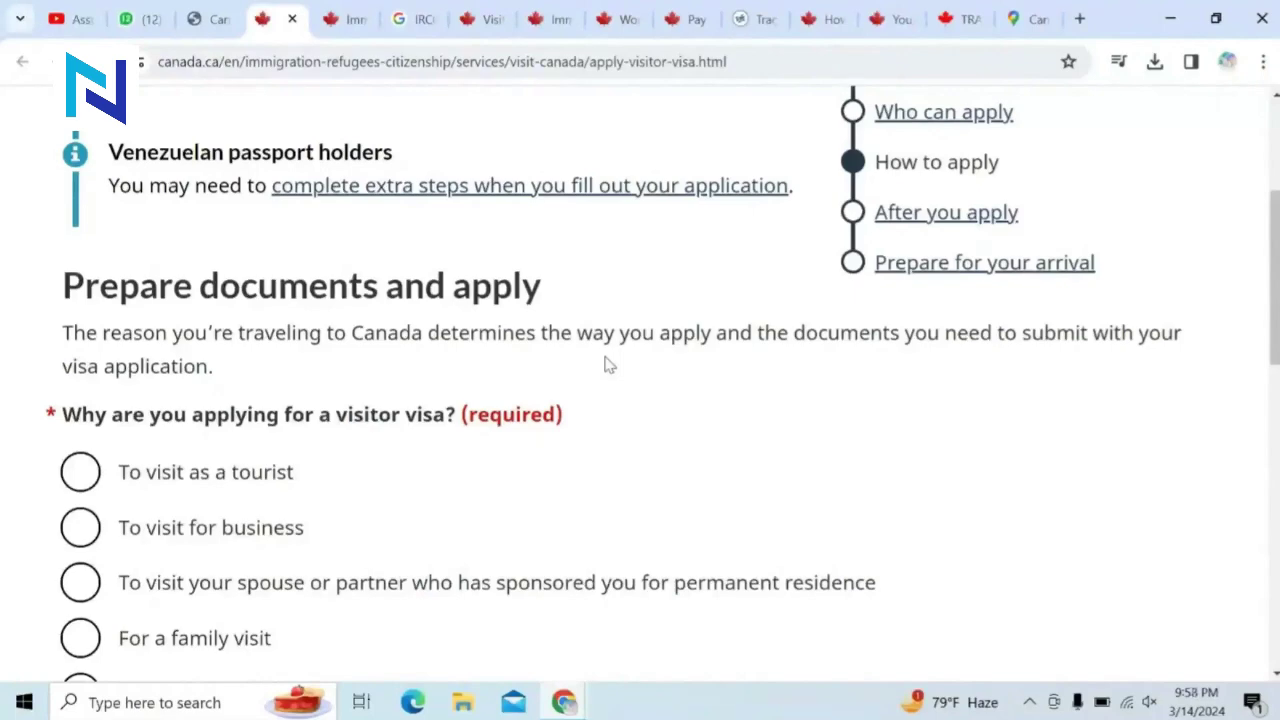
{"action": "scroll", "coordinate": [608, 365], "scroll_direction": "down", "scroll_amount": 2}
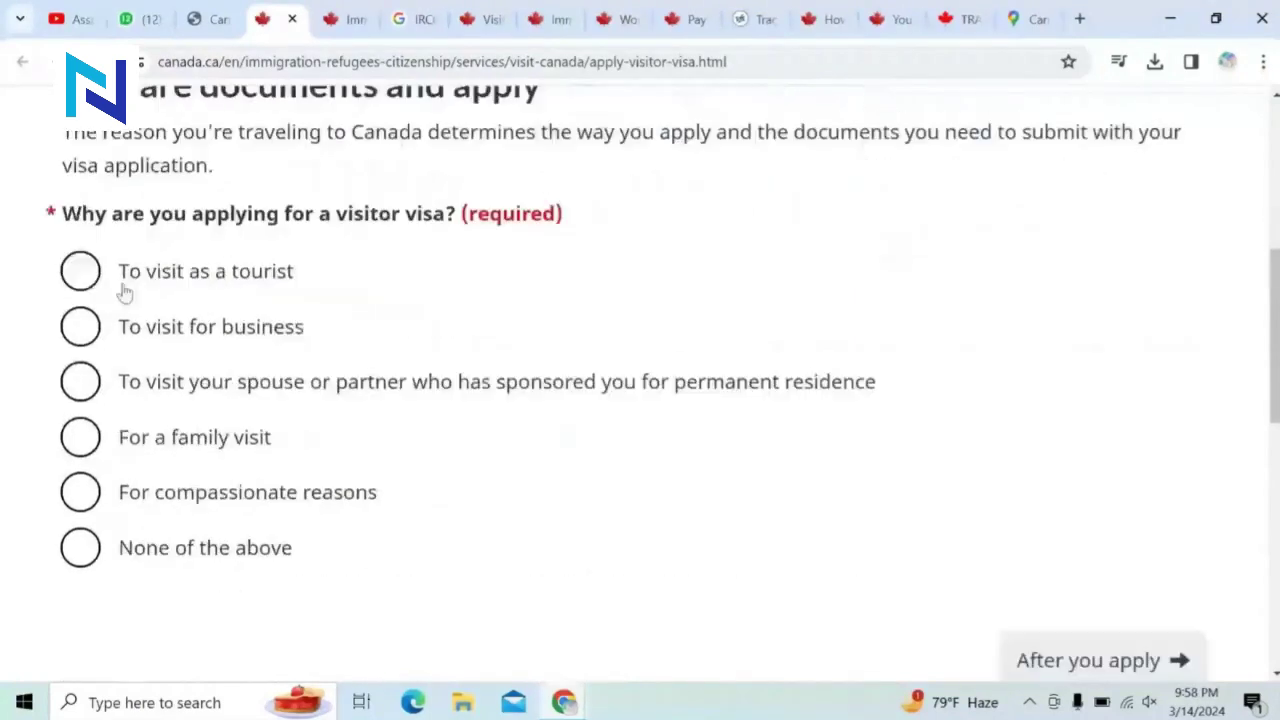
{"action": "scroll", "coordinate": [1171, 560], "scroll_direction": "down", "scroll_amount": 2}
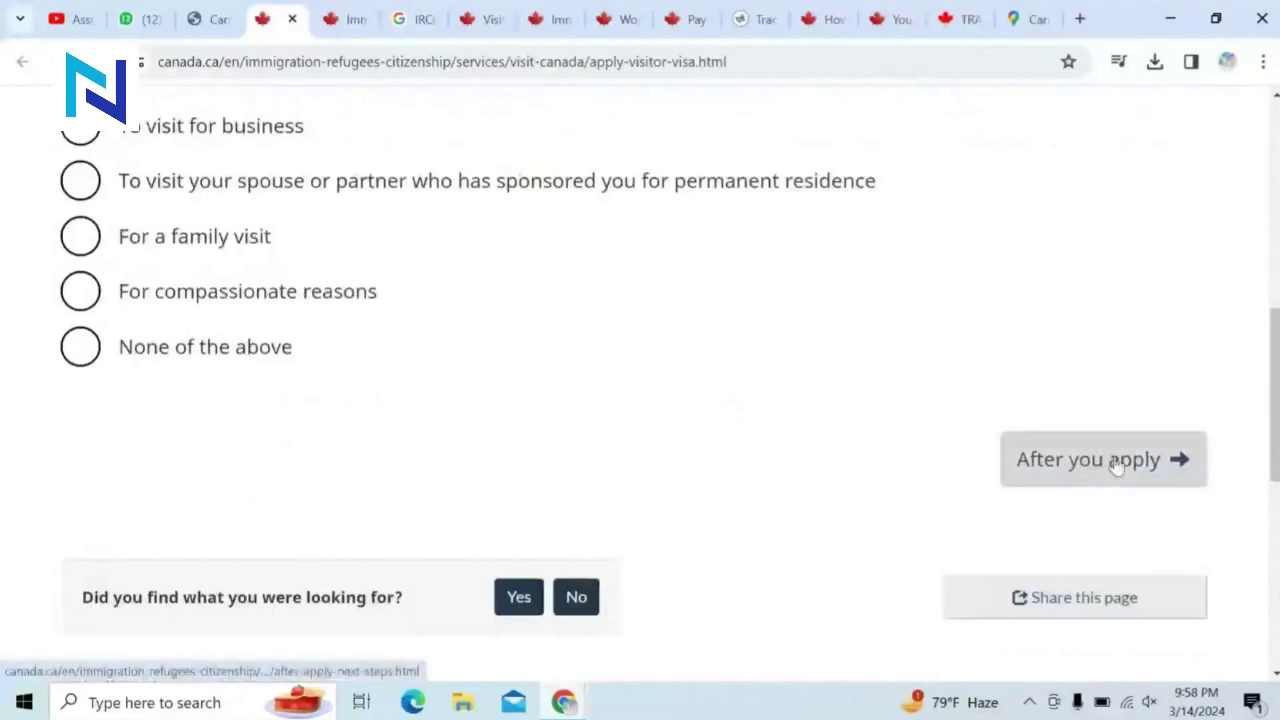
{"action": "scroll", "coordinate": [923, 477], "scroll_direction": "up", "scroll_amount": 2}
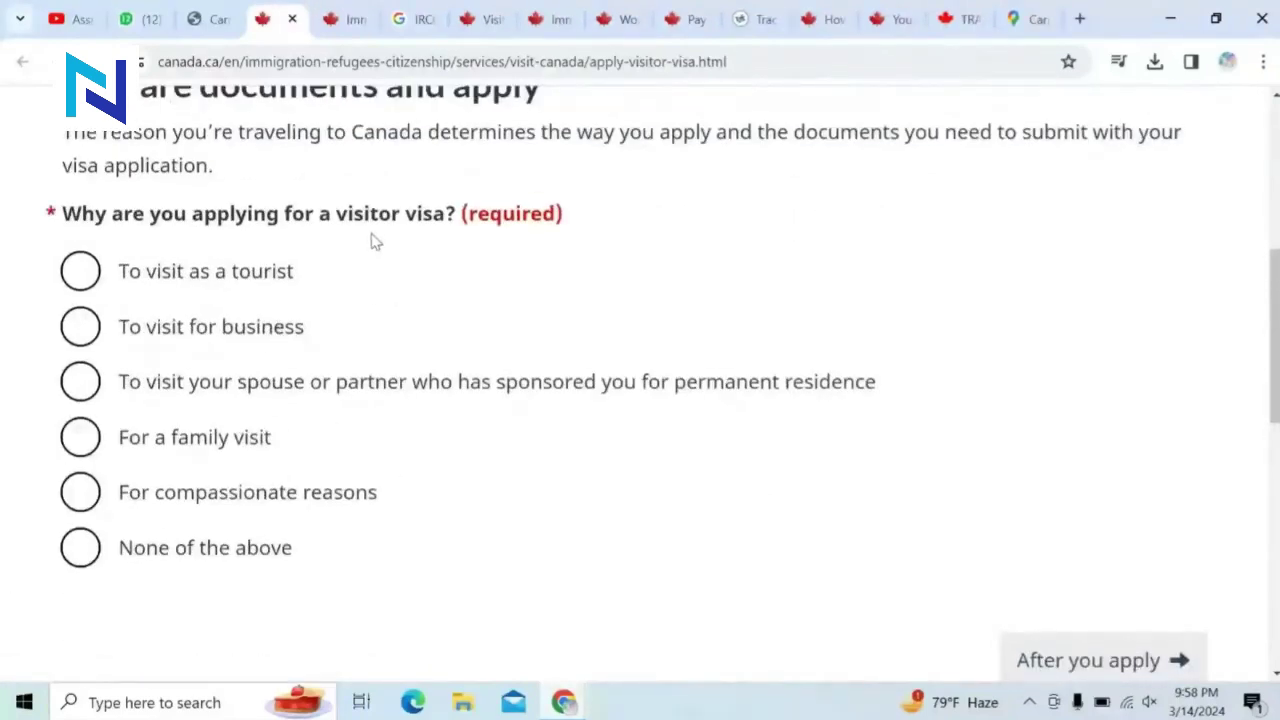
Return to the Canada Lecture sheet tab and scroll through the work visa section to page 2's end.
{"action": "left_click", "coordinate": [198, 20]}
{"action": "scroll", "coordinate": [469, 540], "scroll_direction": "down", "scroll_amount": 4}
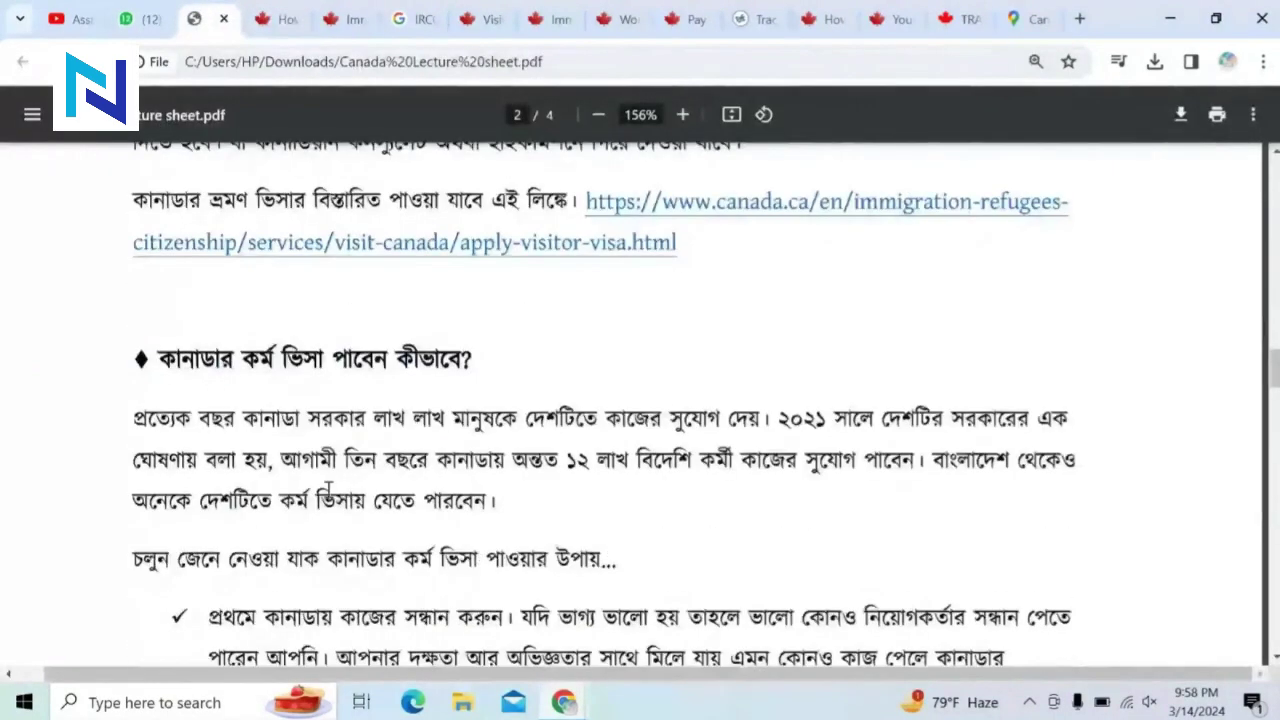
{"action": "scroll", "coordinate": [540, 485], "scroll_direction": "up", "scroll_amount": 1}
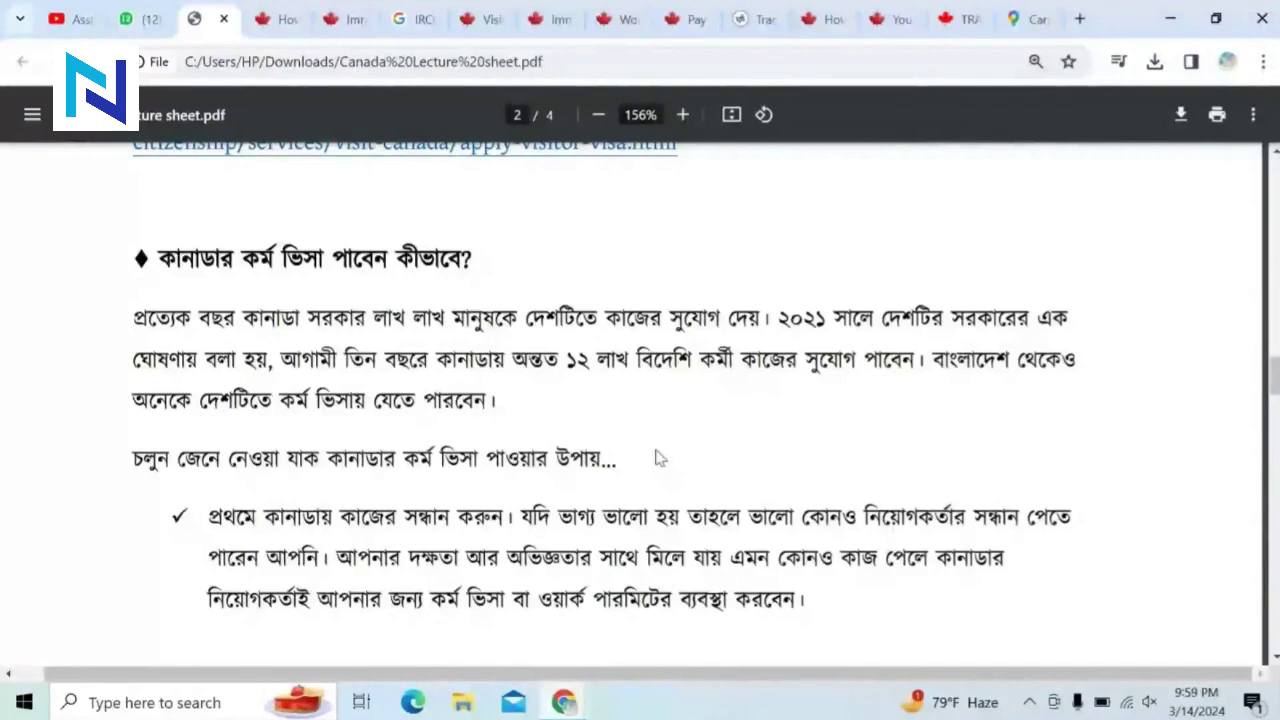
{"action": "scroll", "coordinate": [657, 457], "scroll_direction": "down", "scroll_amount": 1}
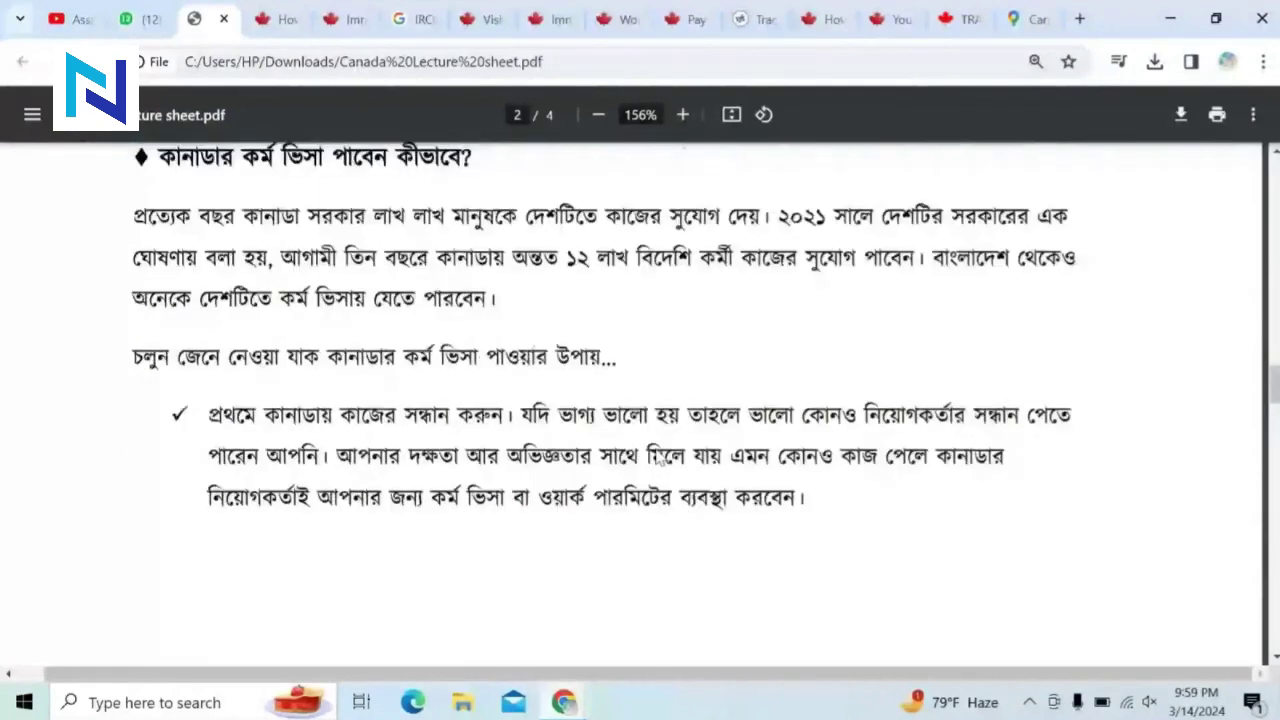
{"action": "scroll", "coordinate": [660, 457], "scroll_direction": "down", "scroll_amount": 1}
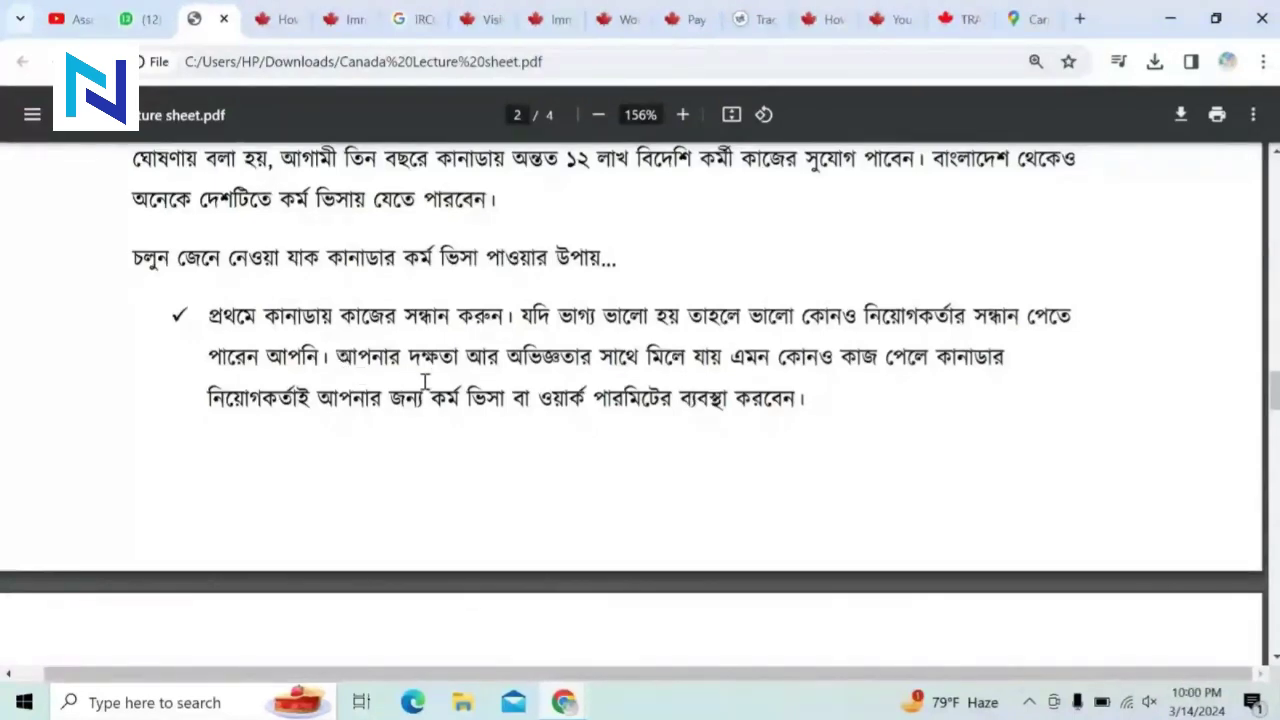
Scroll past the work-visa tips and the work-canada.html link to the student visa heading on page 3.
{"action": "scroll", "coordinate": [425, 382], "scroll_direction": "down", "scroll_amount": 3}
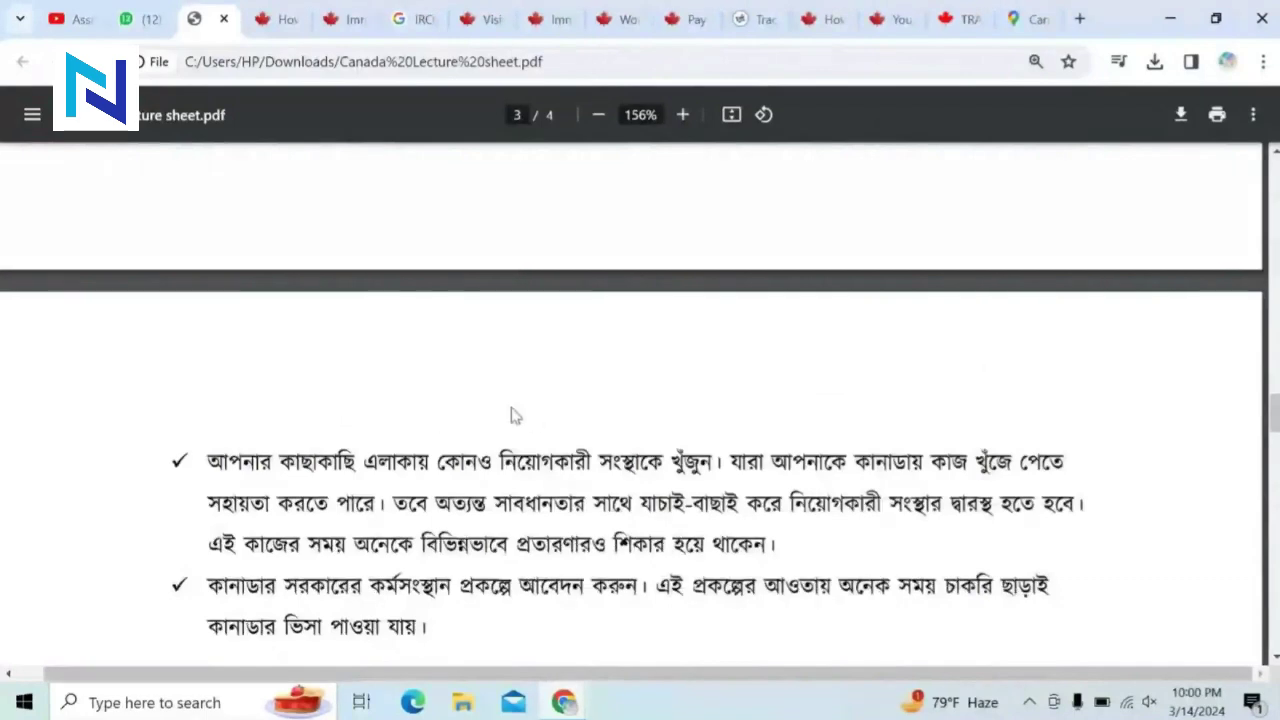
{"action": "scroll", "coordinate": [511, 414], "scroll_direction": "down", "scroll_amount": 1}
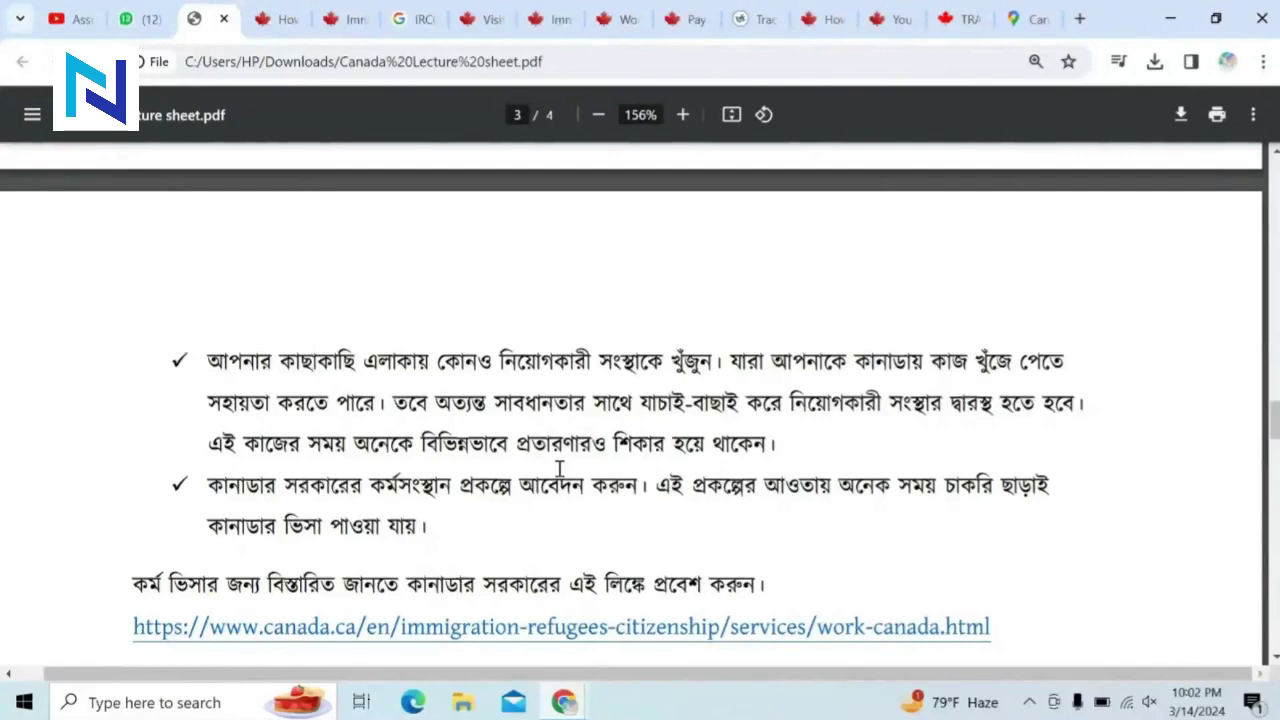
{"action": "scroll", "coordinate": [560, 468], "scroll_direction": "down", "scroll_amount": 2}
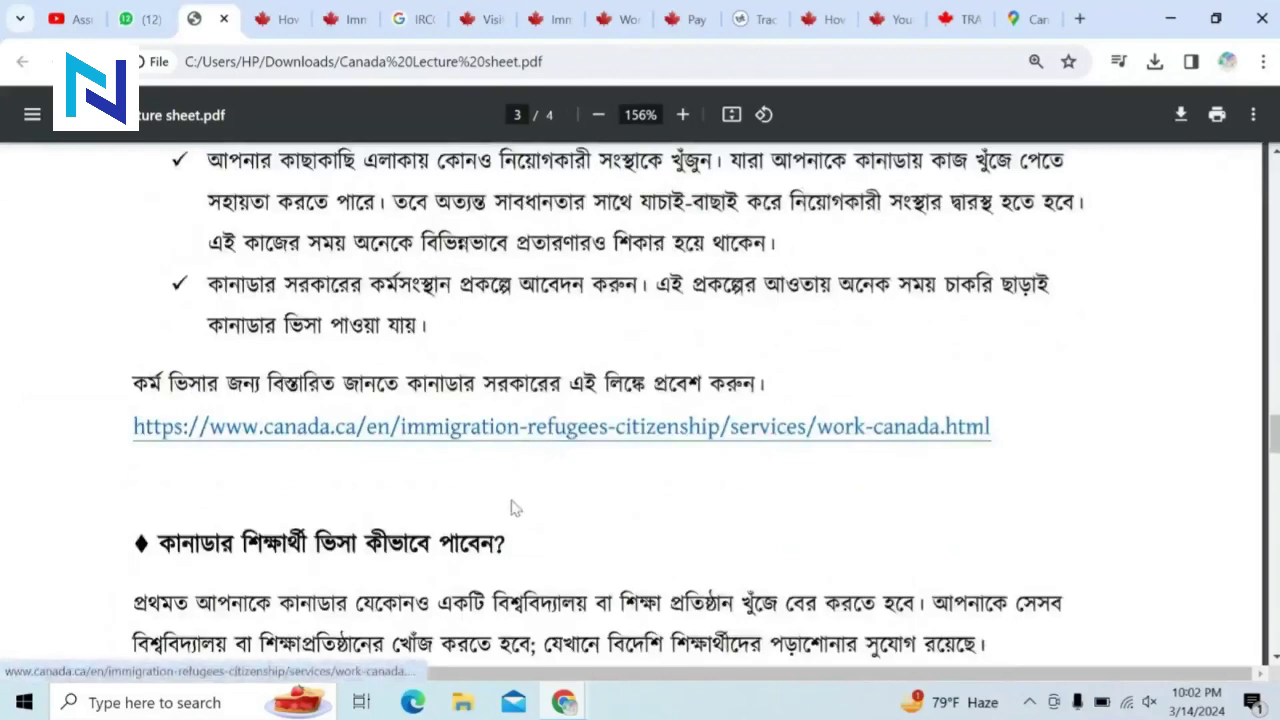
Scroll through the student visa paragraphs until the permanent residence heading sits near the top.
{"action": "scroll", "coordinate": [515, 515], "scroll_direction": "down", "scroll_amount": 1}
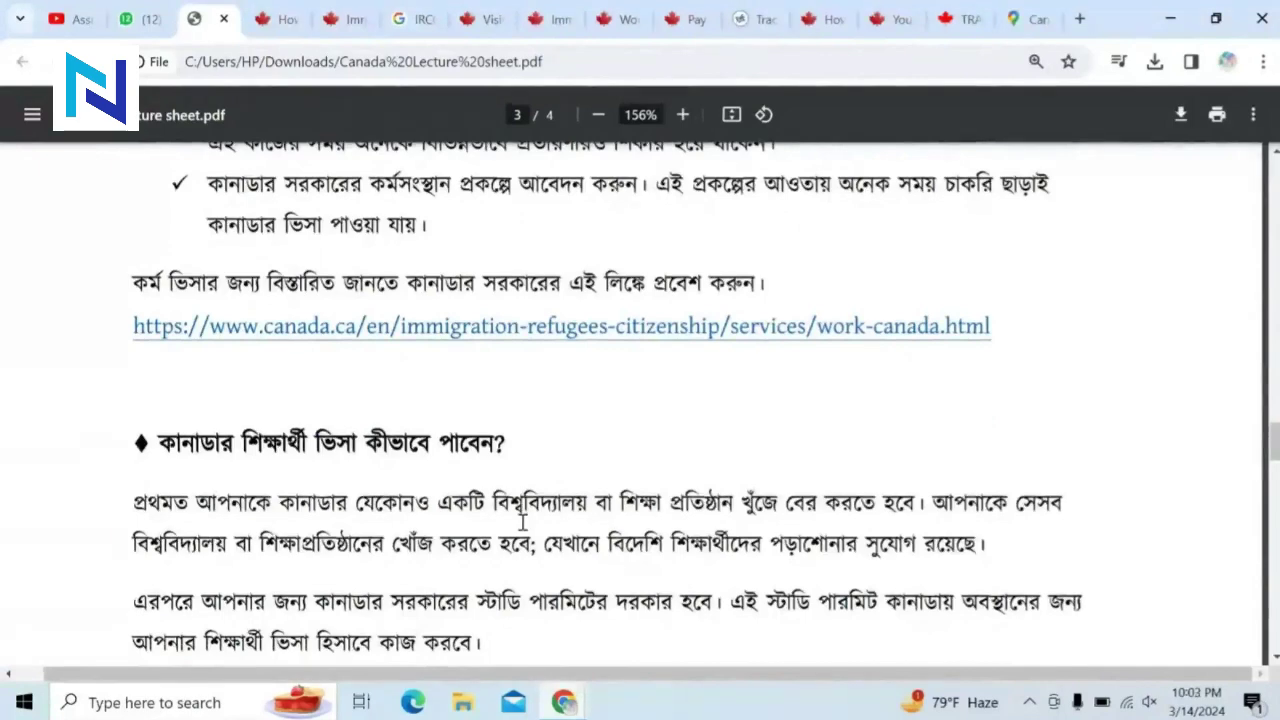
{"action": "scroll", "coordinate": [522, 522], "scroll_direction": "down", "scroll_amount": 2}
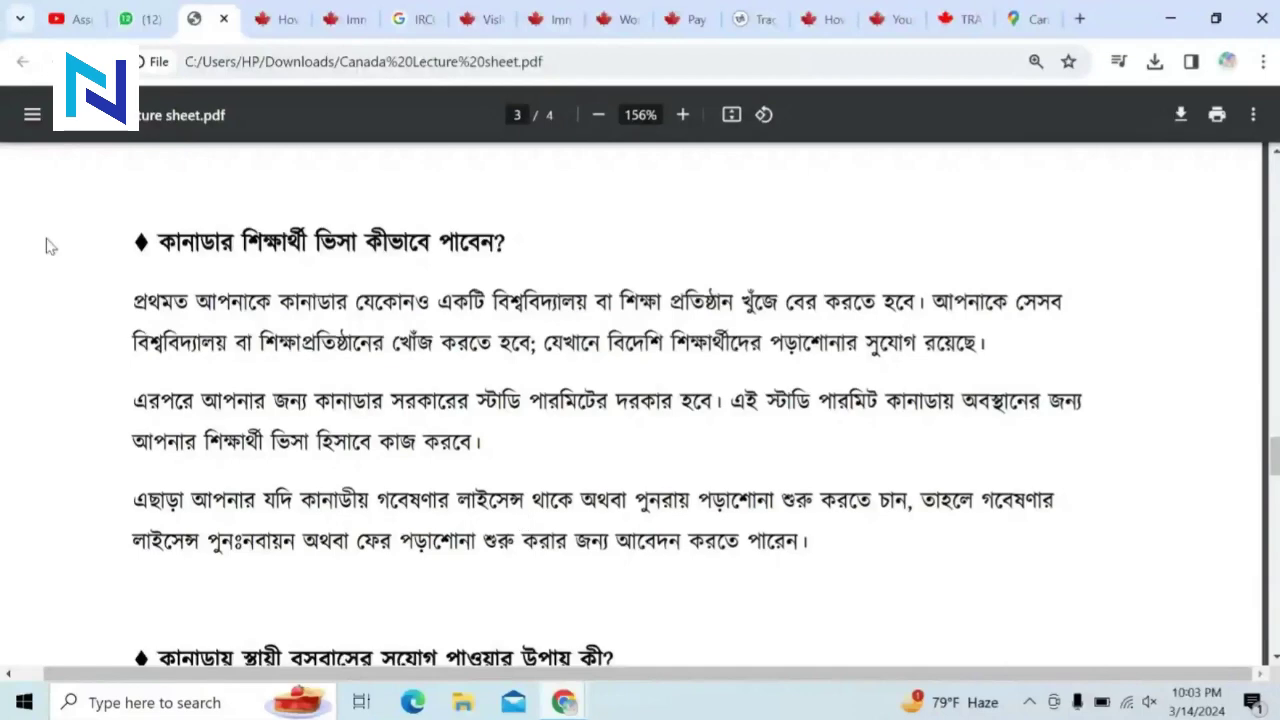
{"action": "scroll", "coordinate": [468, 414], "scroll_direction": "down", "scroll_amount": 1}
Scroll further into the permanent residence section, then switch to the Google Maps Canada tab.
{"action": "scroll", "coordinate": [468, 414], "scroll_direction": "down", "scroll_amount": 3}
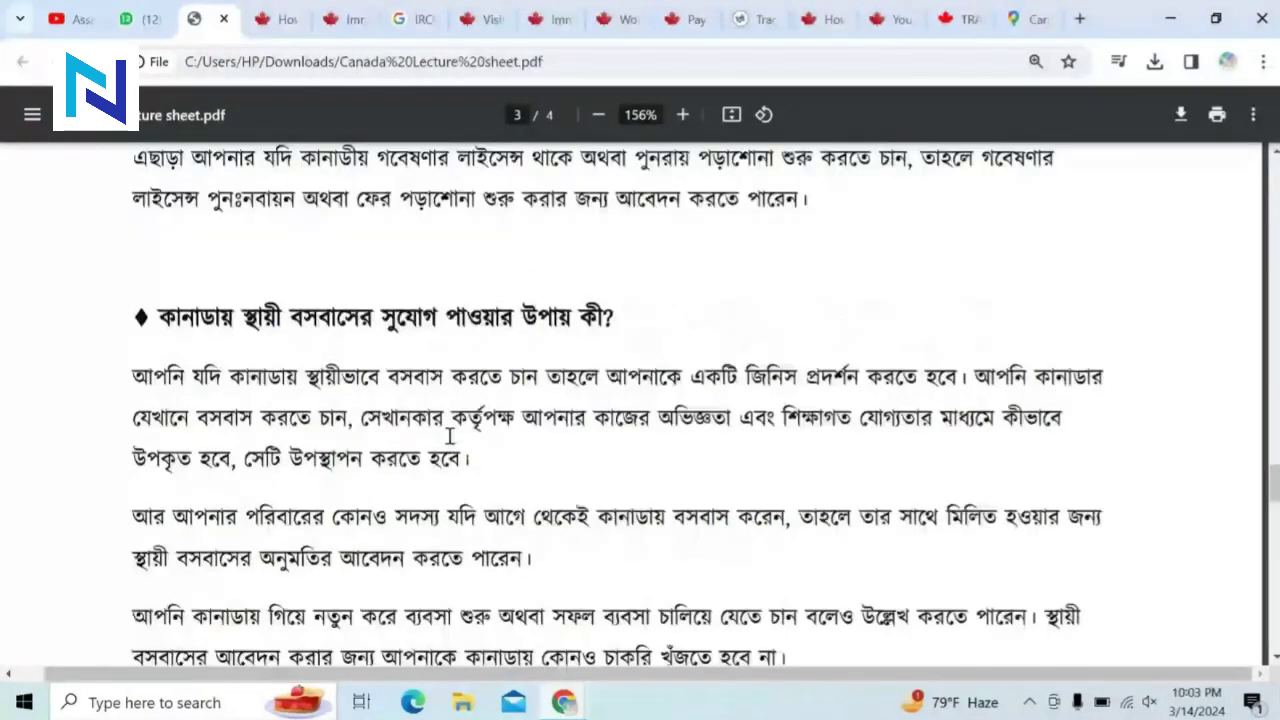
{"action": "scroll", "coordinate": [449, 437], "scroll_direction": "down", "scroll_amount": 1}
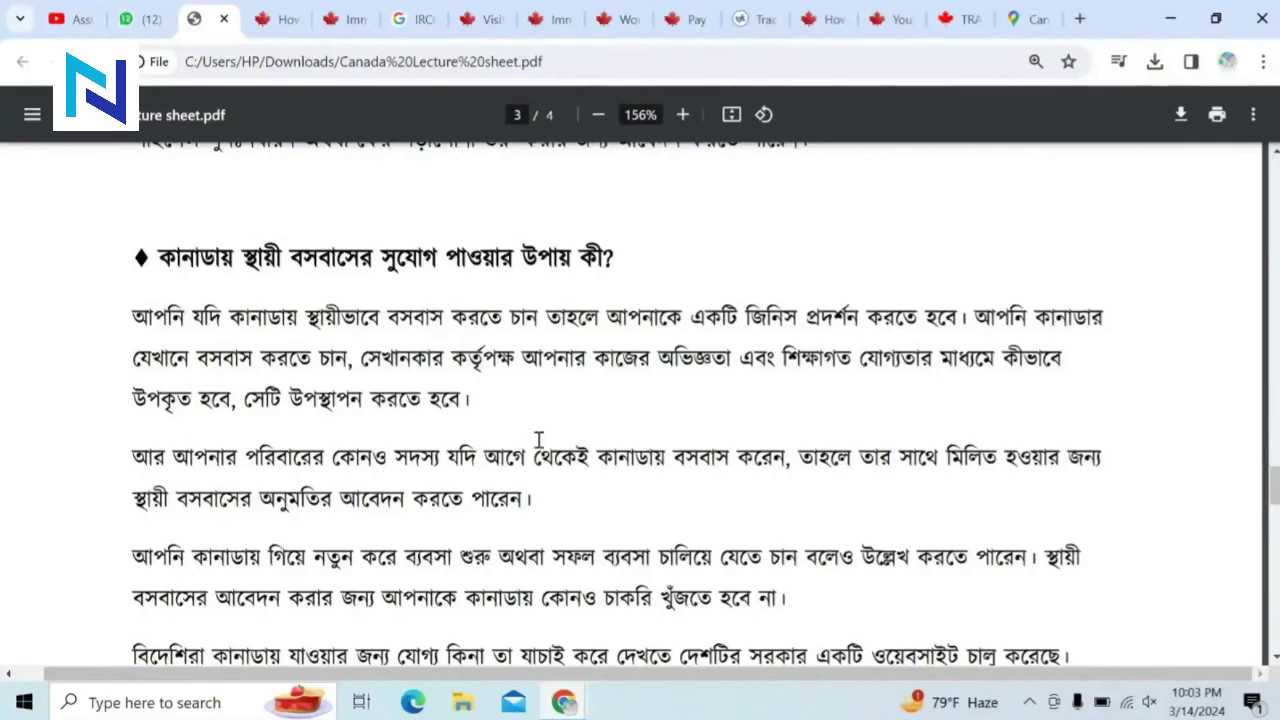
{"action": "left_click", "coordinate": [1020, 18]}
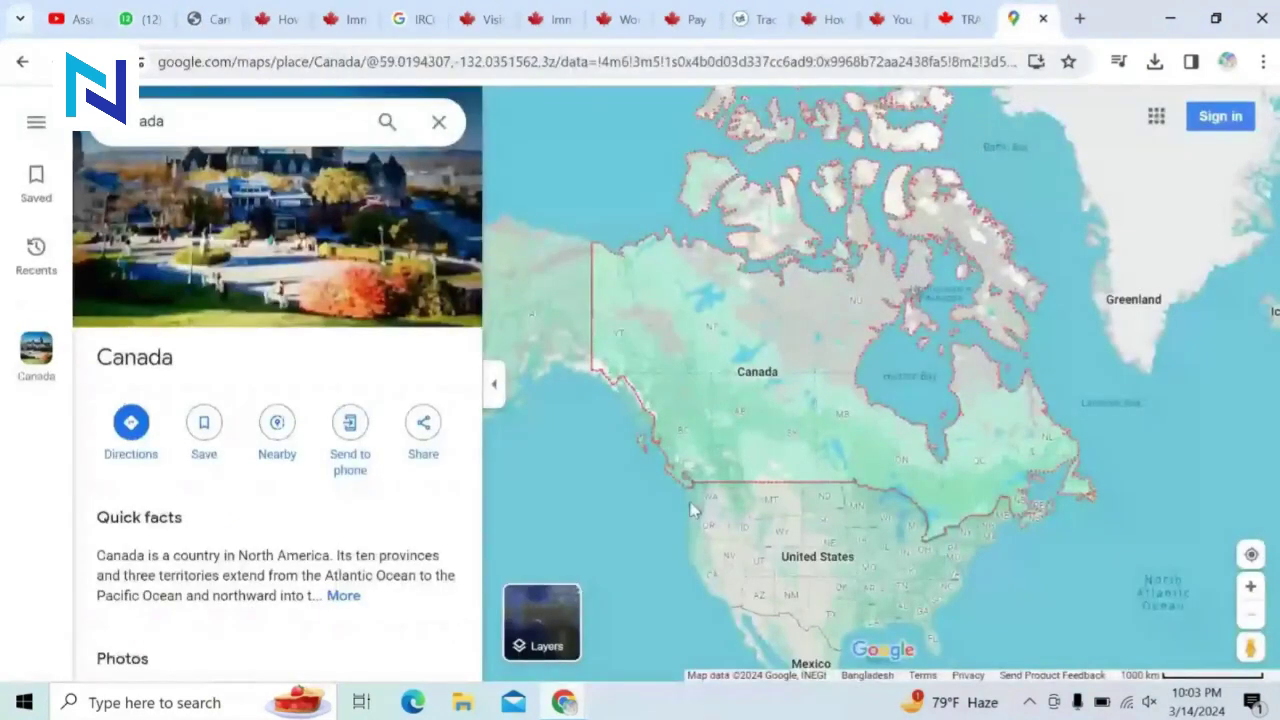
Zoom and pan the Canada map from western Canada east to Toronto and Ottawa, then return to the lecture sheet.
{"action": "scroll", "coordinate": [733, 460], "scroll_direction": "up", "scroll_amount": 3}
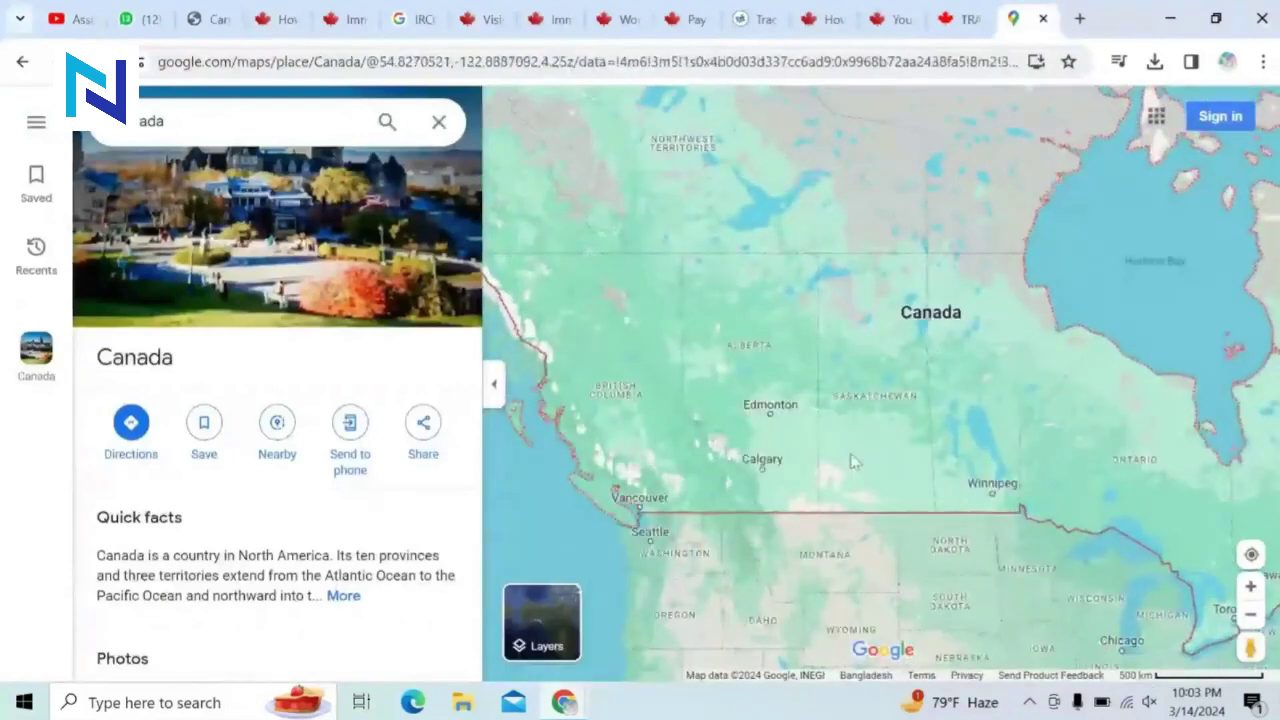
{"action": "left_click_drag", "start_coordinate": [849, 460], "coordinate": [809, 436]}
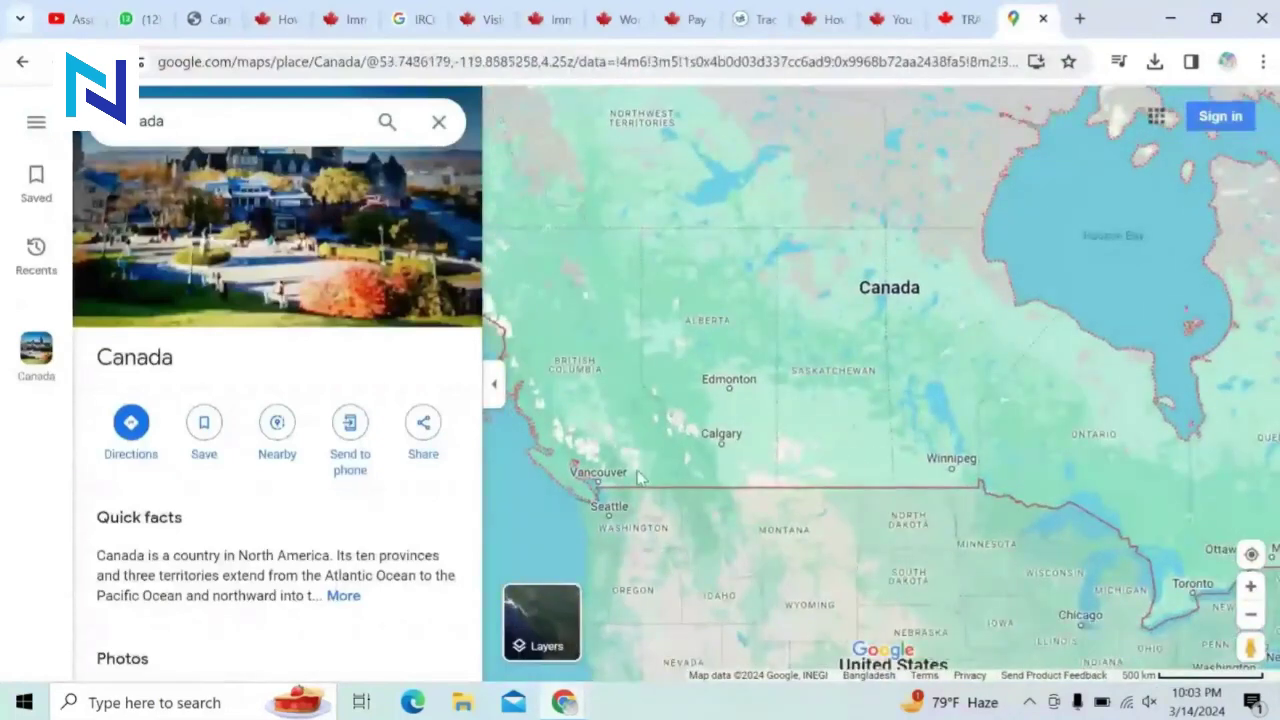
{"action": "left_click_drag", "start_coordinate": [1071, 460], "coordinate": [961, 395]}
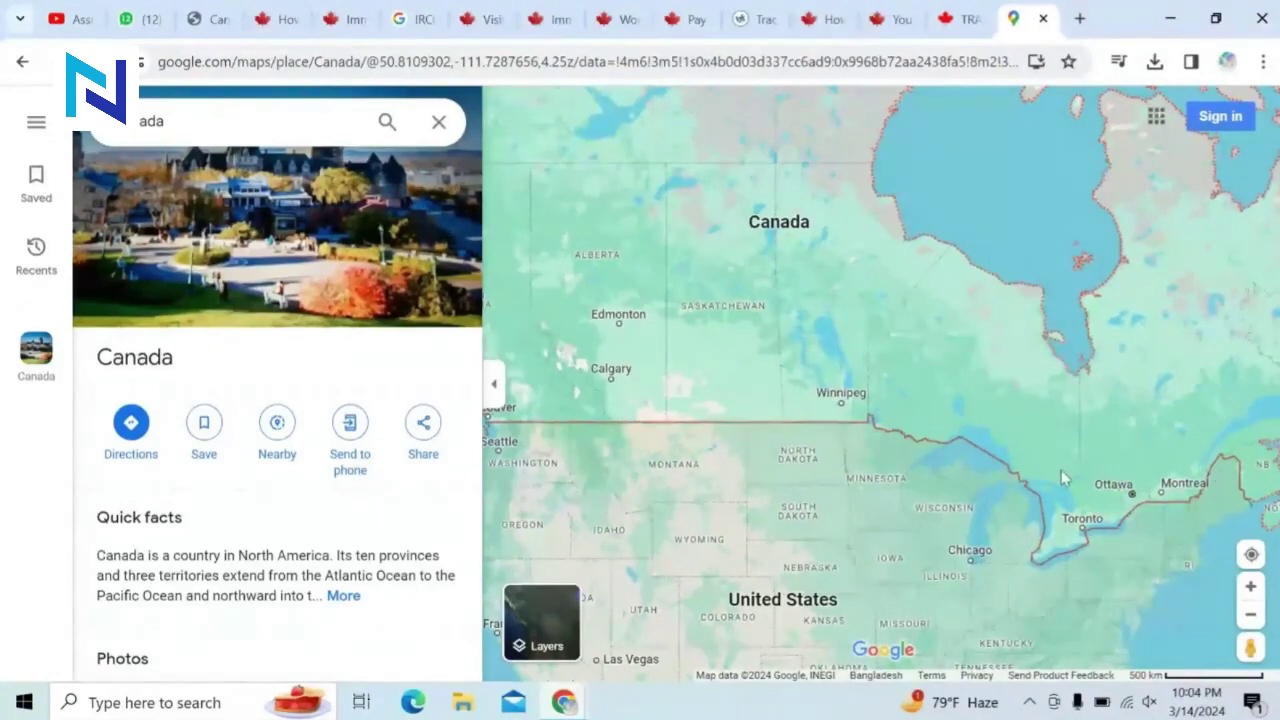
{"action": "scroll", "coordinate": [1065, 472], "scroll_direction": "up", "scroll_amount": 2}
{"action": "scroll", "coordinate": [1088, 493], "scroll_direction": "down", "scroll_amount": 3}
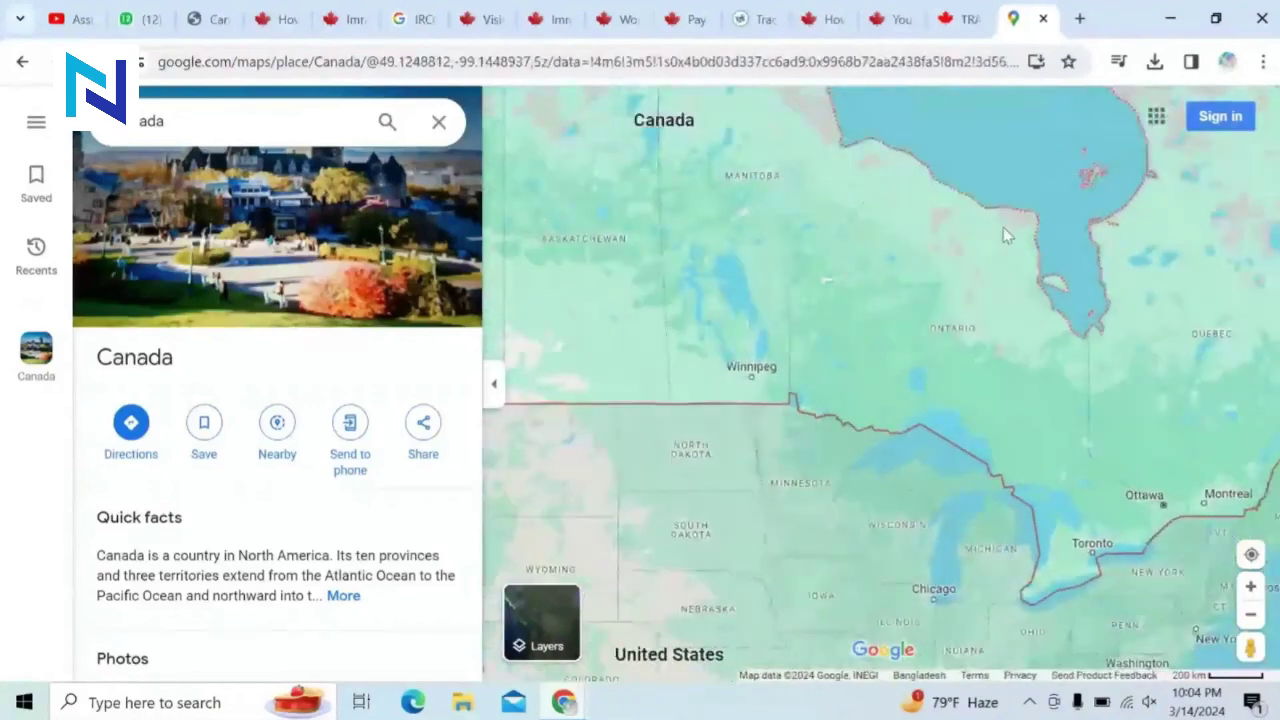
{"action": "left_click", "coordinate": [208, 14]}
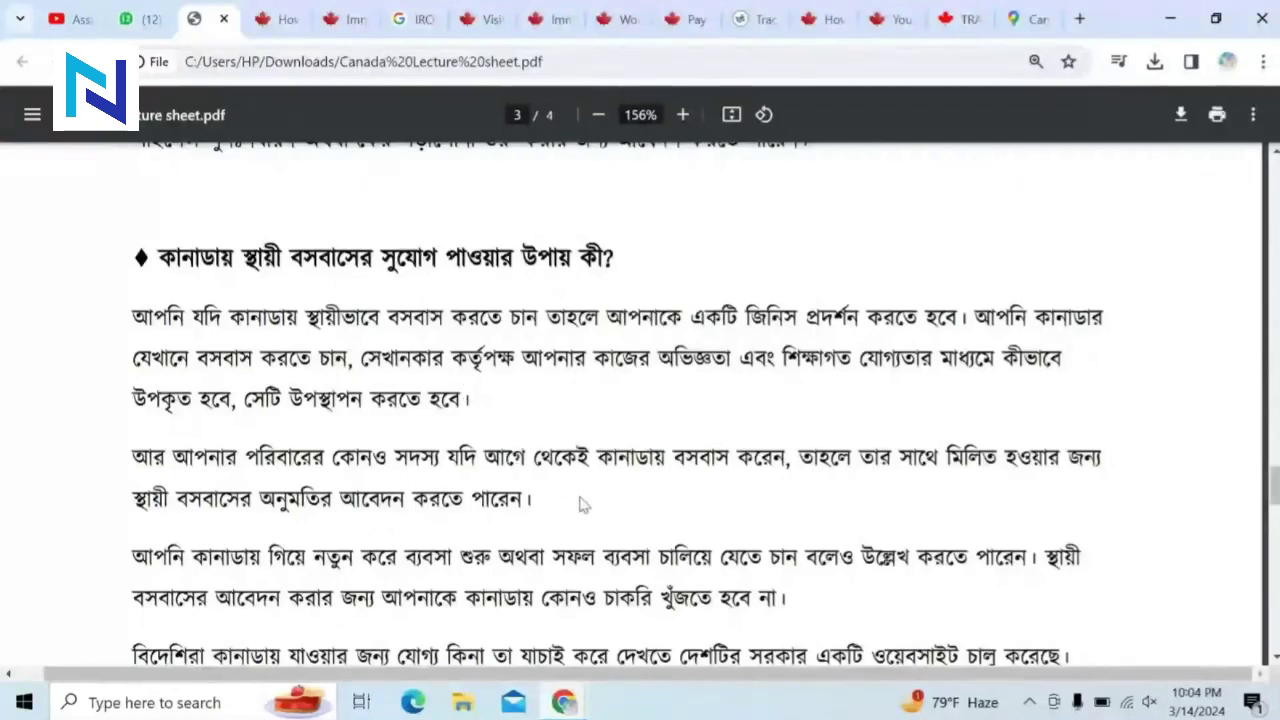
{"action": "scroll", "coordinate": [560, 500], "scroll_direction": "down", "scroll_amount": 1}
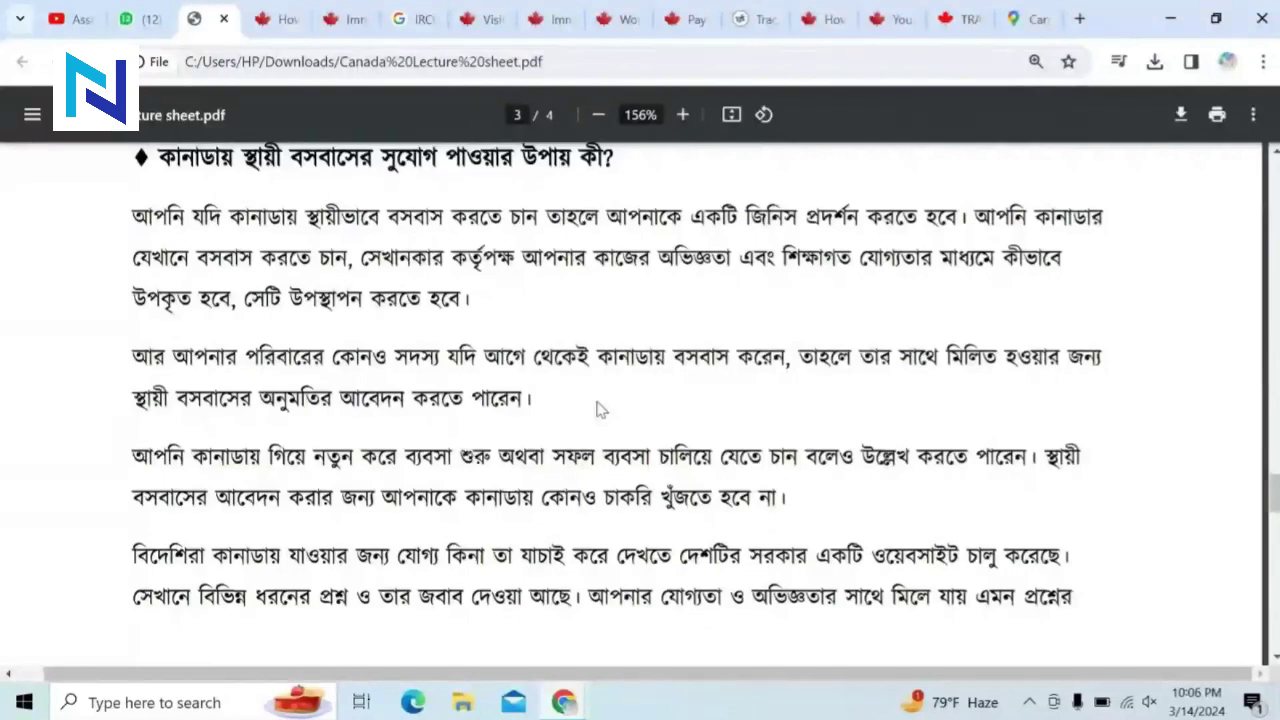
Scroll up to the tourist visa section on page 2, then down to page 4's eligibility self-check link.
{"action": "scroll", "coordinate": [599, 409], "scroll_direction": "down", "scroll_amount": 1}
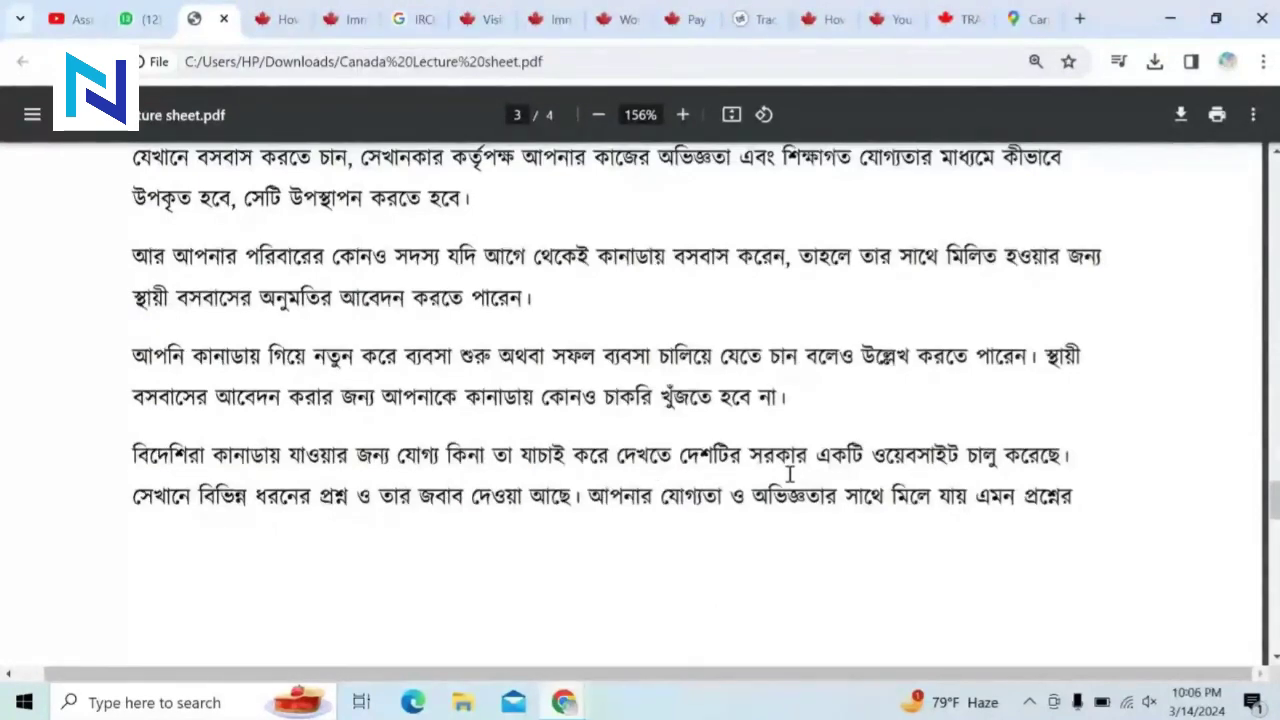
{"action": "scroll", "coordinate": [790, 474], "scroll_direction": "up", "scroll_amount": 15}
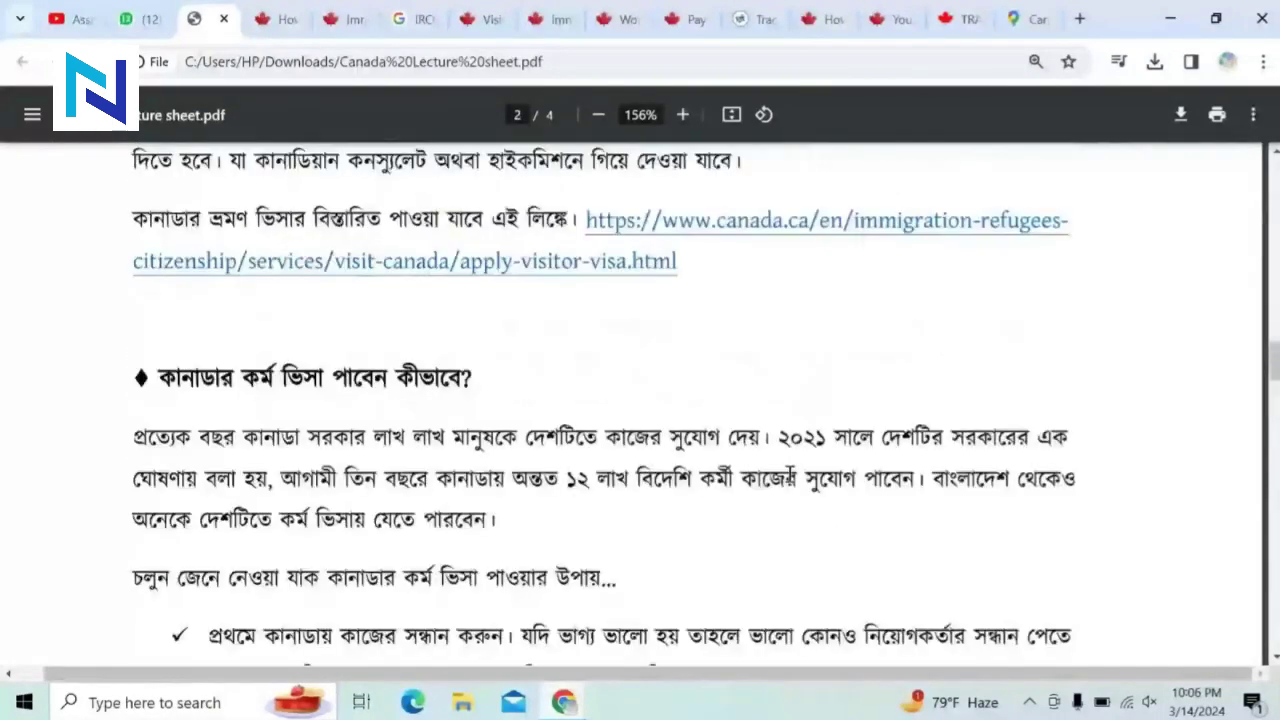
{"action": "scroll", "coordinate": [790, 477], "scroll_direction": "up", "scroll_amount": 4}
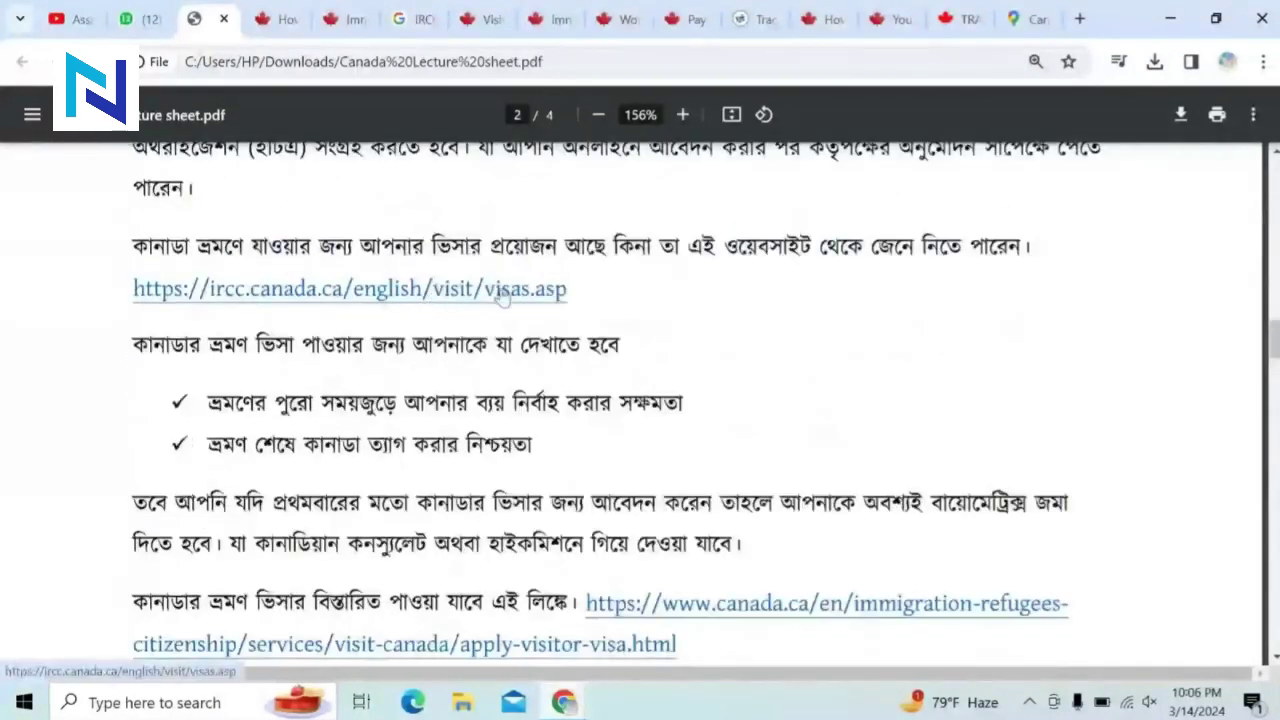
{"action": "scroll", "coordinate": [510, 320], "scroll_direction": "up", "scroll_amount": 1}
{"action": "scroll", "coordinate": [636, 384], "scroll_direction": "down", "scroll_amount": 12}
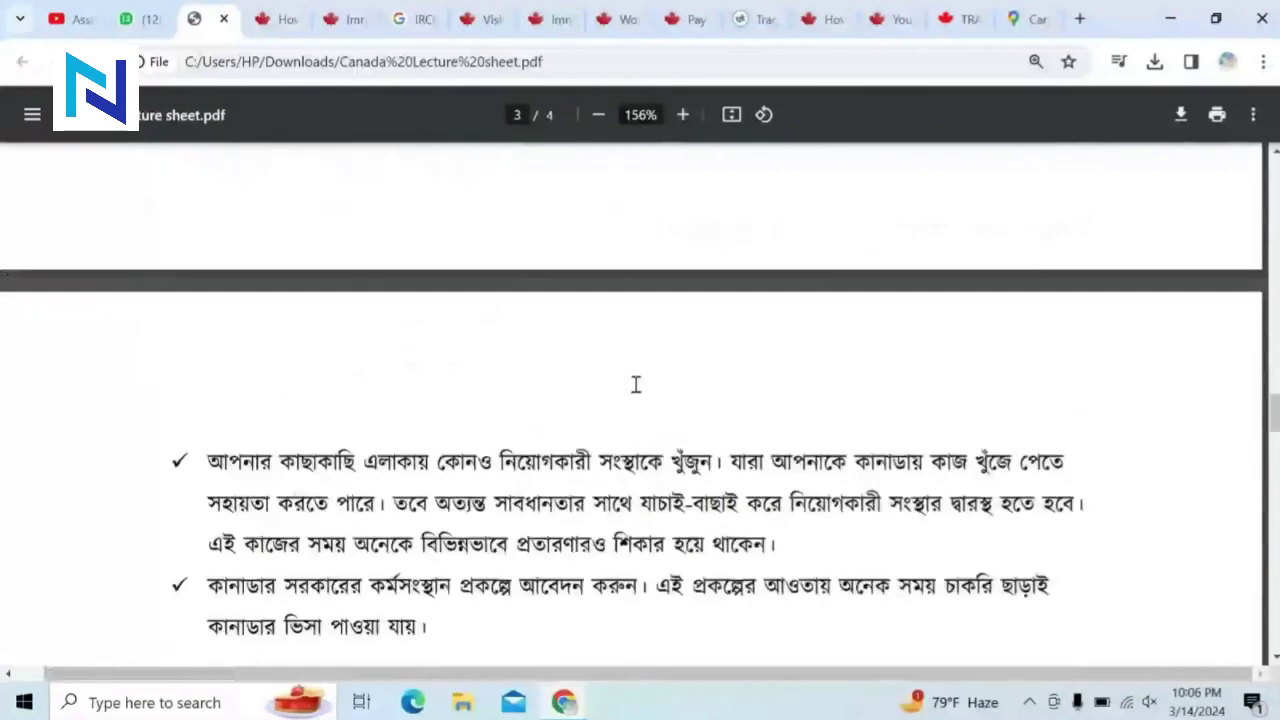
{"action": "scroll", "coordinate": [636, 384], "scroll_direction": "down", "scroll_amount": 12}
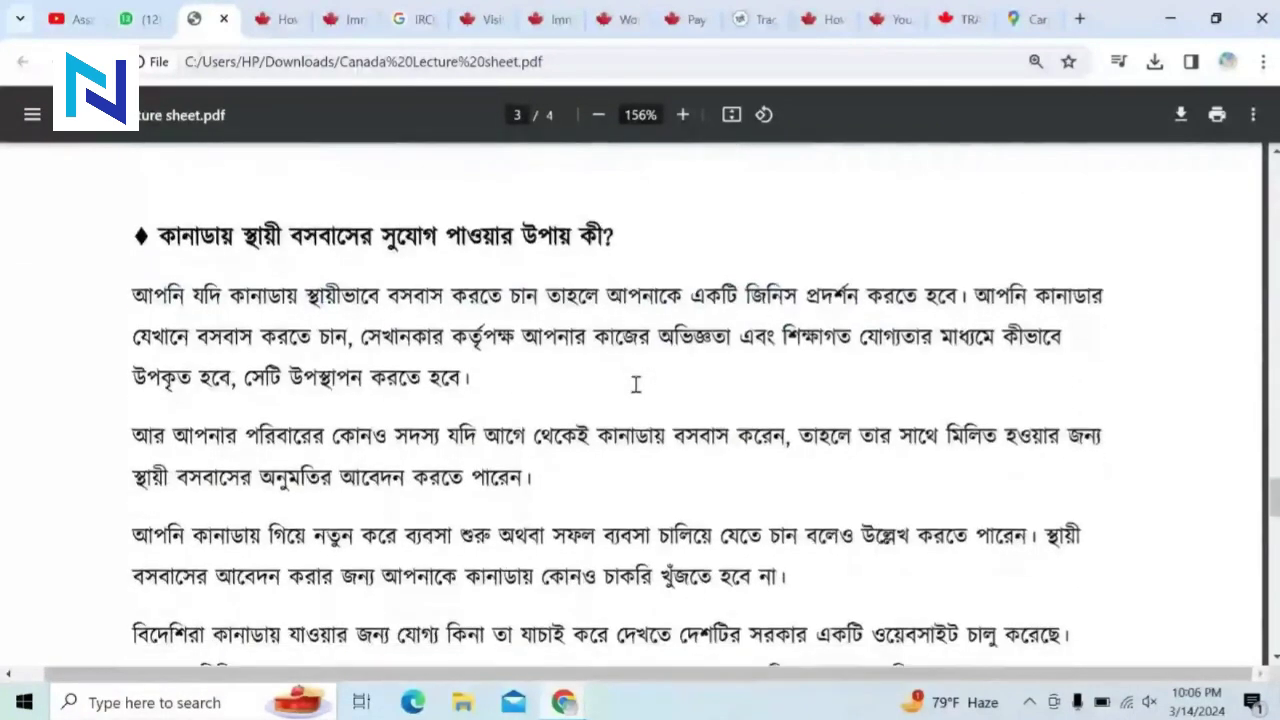
{"action": "scroll", "coordinate": [636, 384], "scroll_direction": "down", "scroll_amount": 2}
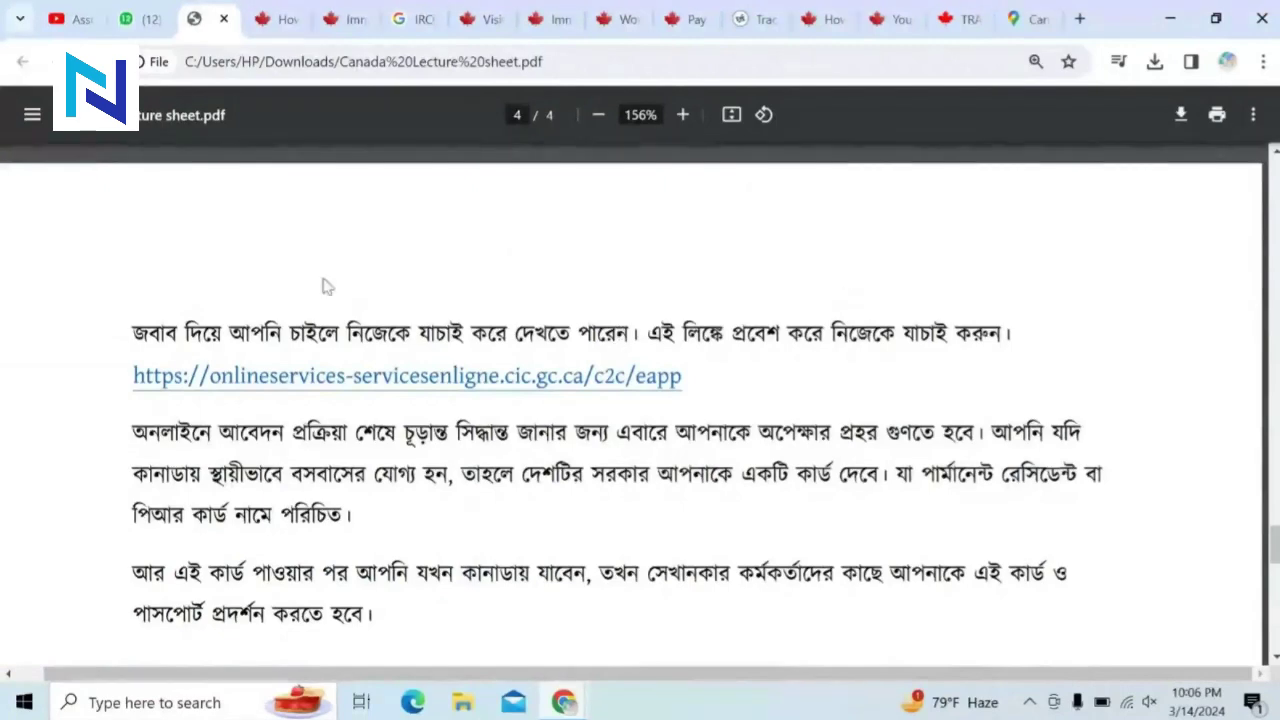
Open the cic.gc.ca eligibility link in a new tab and switch to it.
{"action": "right_click", "coordinate": [424, 393]}
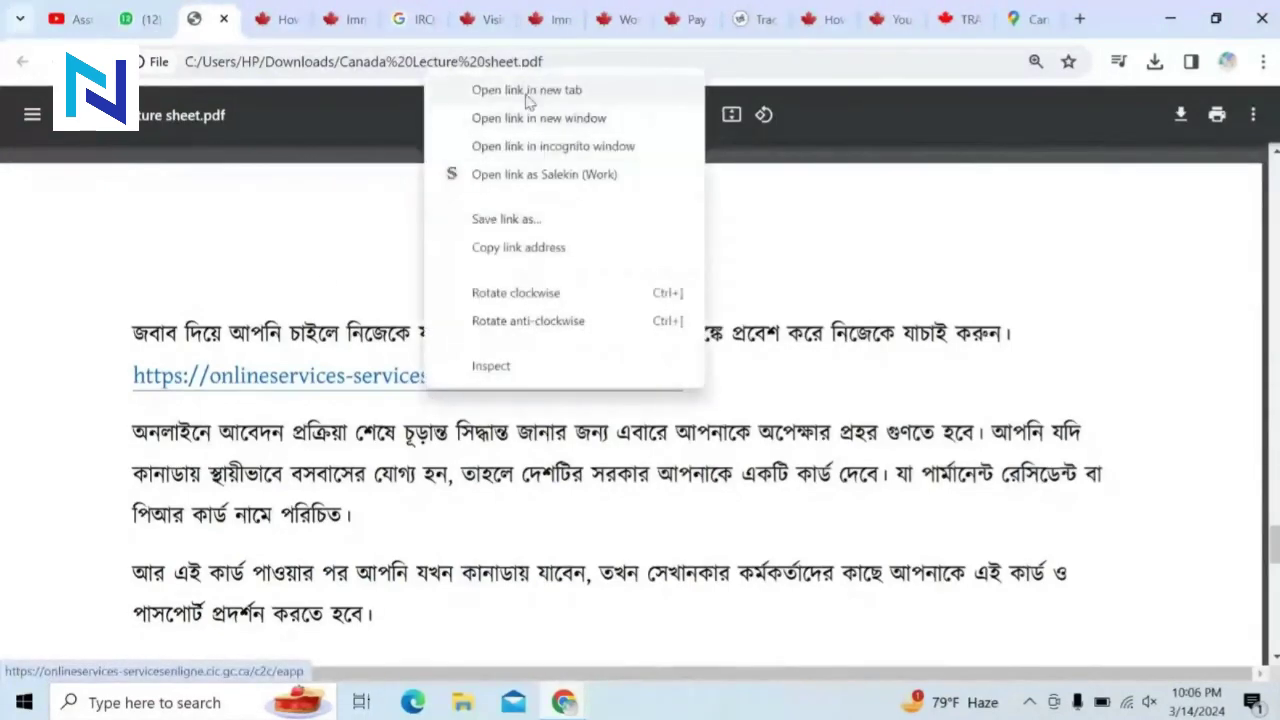
{"action": "left_click", "coordinate": [640, 89]}
{"action": "left_click", "coordinate": [314, 21]}
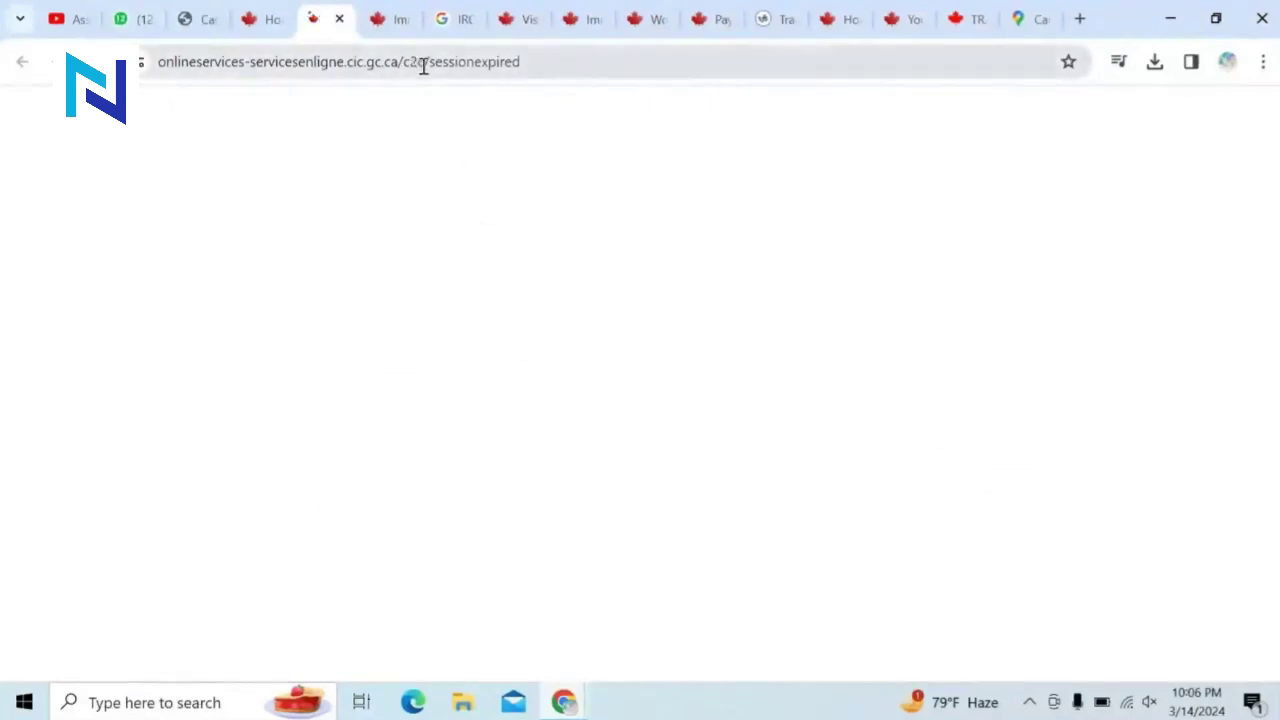
Remove 'sessionexpired' from the address and reload to load the eligibility questionnaire.
{"action": "left_click_drag", "start_coordinate": [432, 62], "coordinate": [597, 66]}
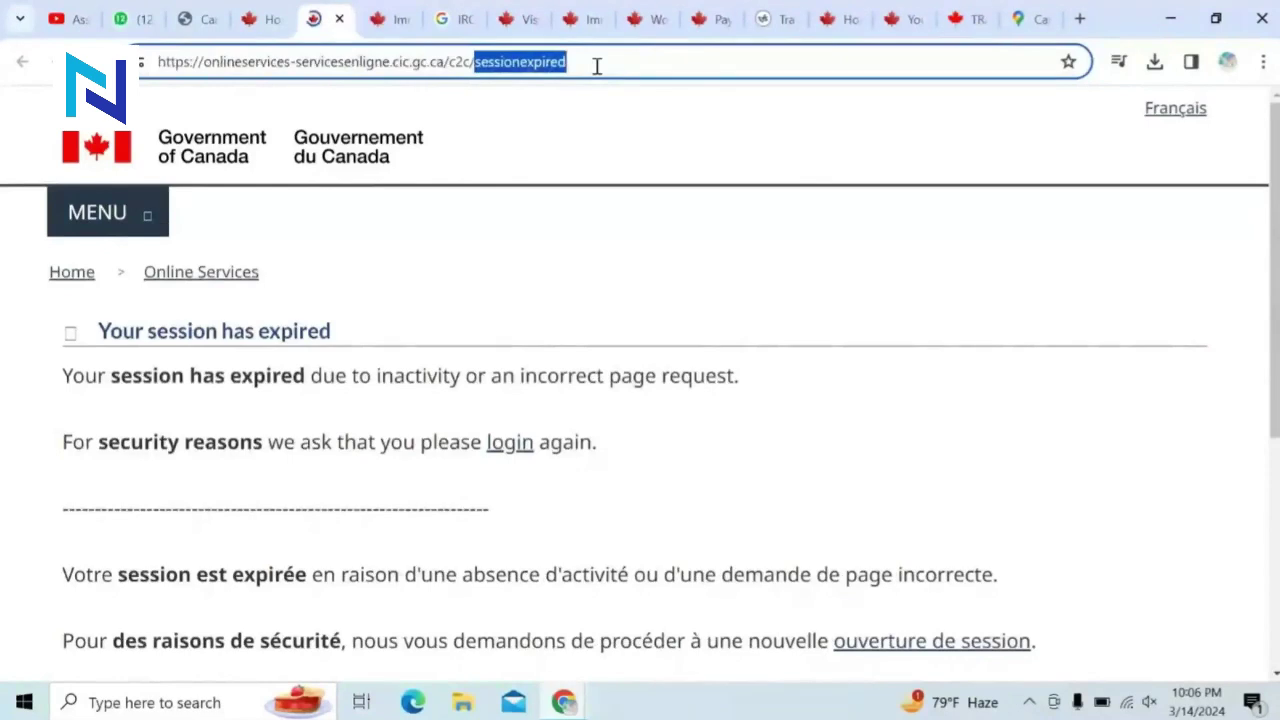
{"action": "key", "text": "BackSpace"}
{"action": "key", "text": "Return"}
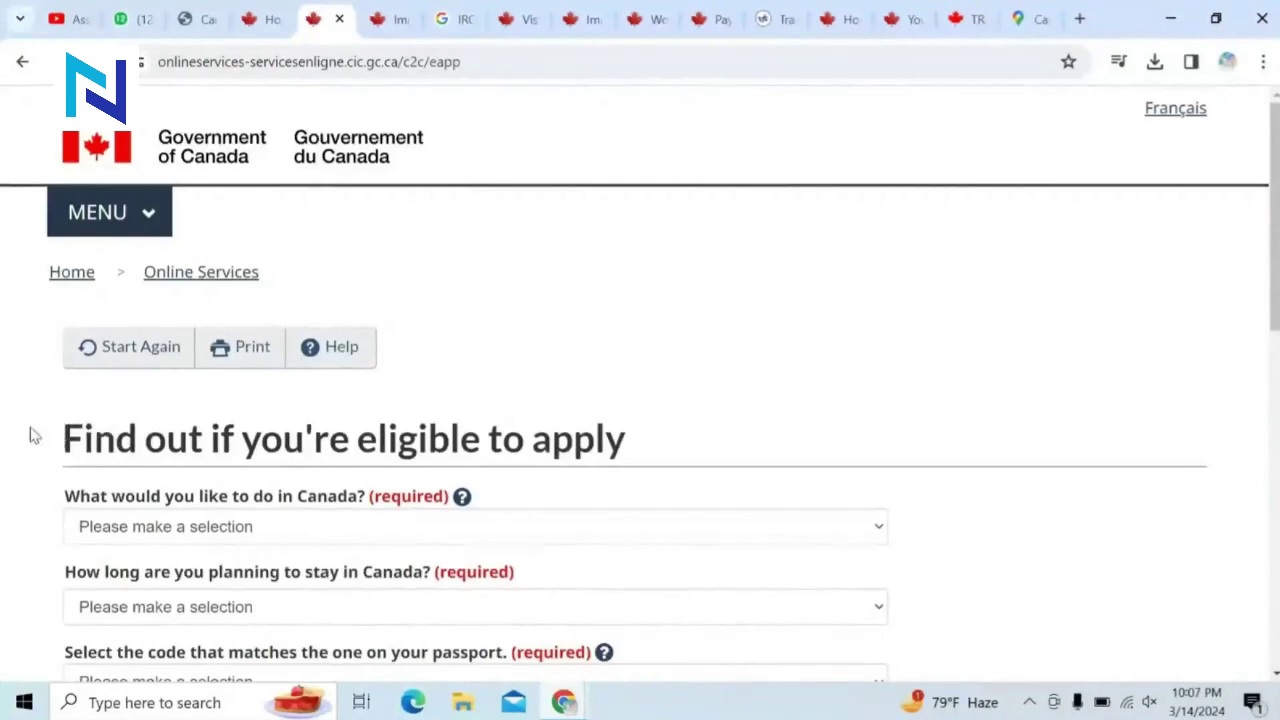
Choose Visit as the purpose in Canada and Permanently as the length of stay.
{"action": "scroll", "coordinate": [30, 435], "scroll_direction": "down", "scroll_amount": 1}
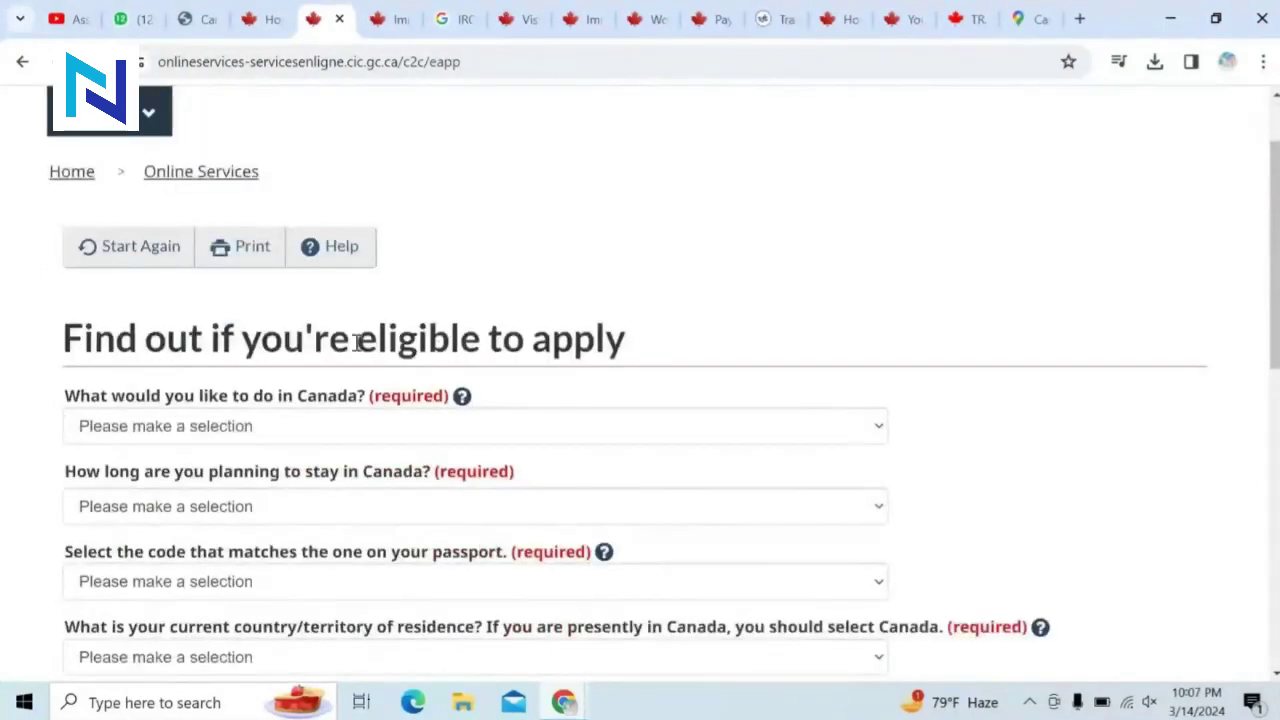
{"action": "scroll", "coordinate": [516, 345], "scroll_direction": "up", "scroll_amount": 1}
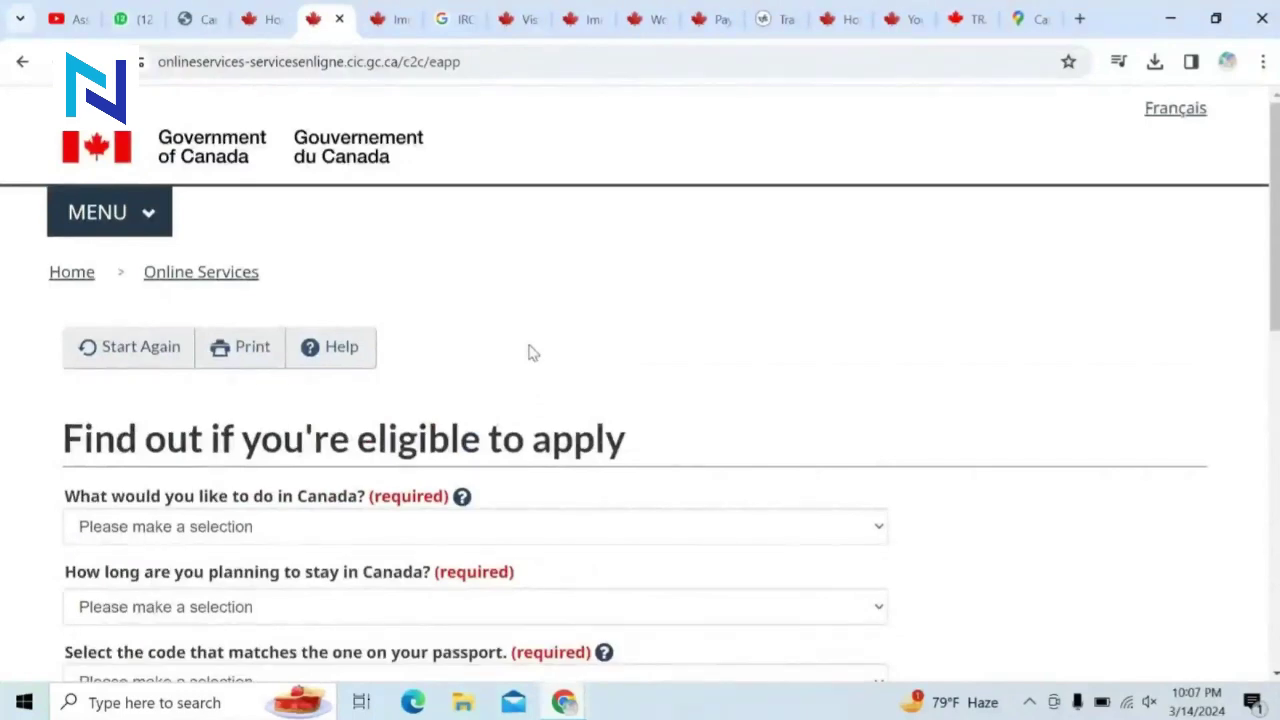
{"action": "scroll", "coordinate": [530, 352], "scroll_direction": "down", "scroll_amount": 2}
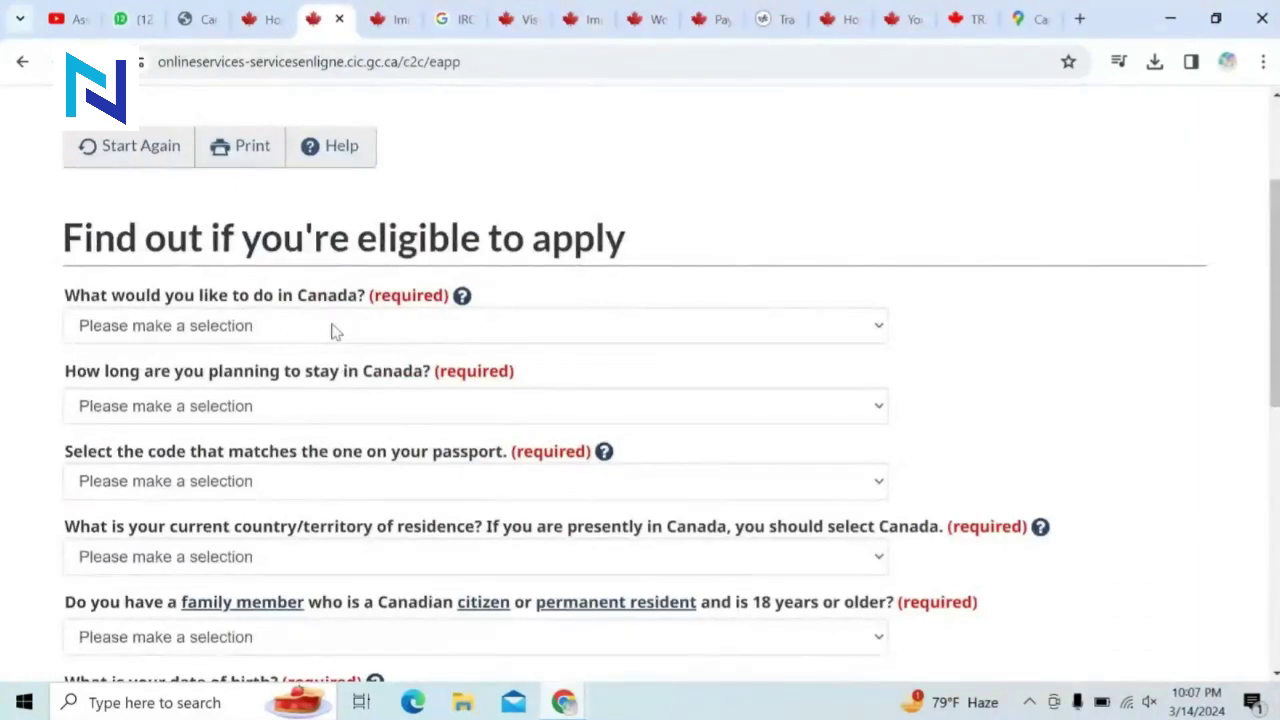
{"action": "left_click", "coordinate": [335, 332]}
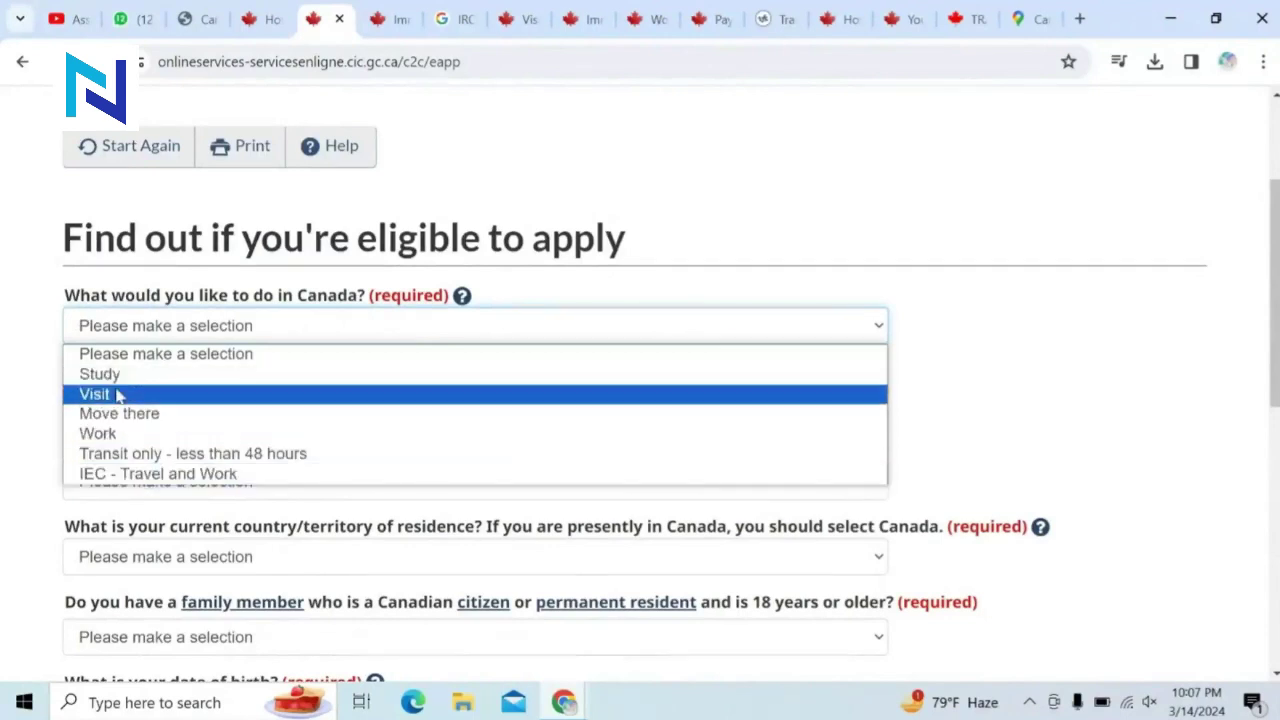
{"action": "left_click", "coordinate": [118, 396]}
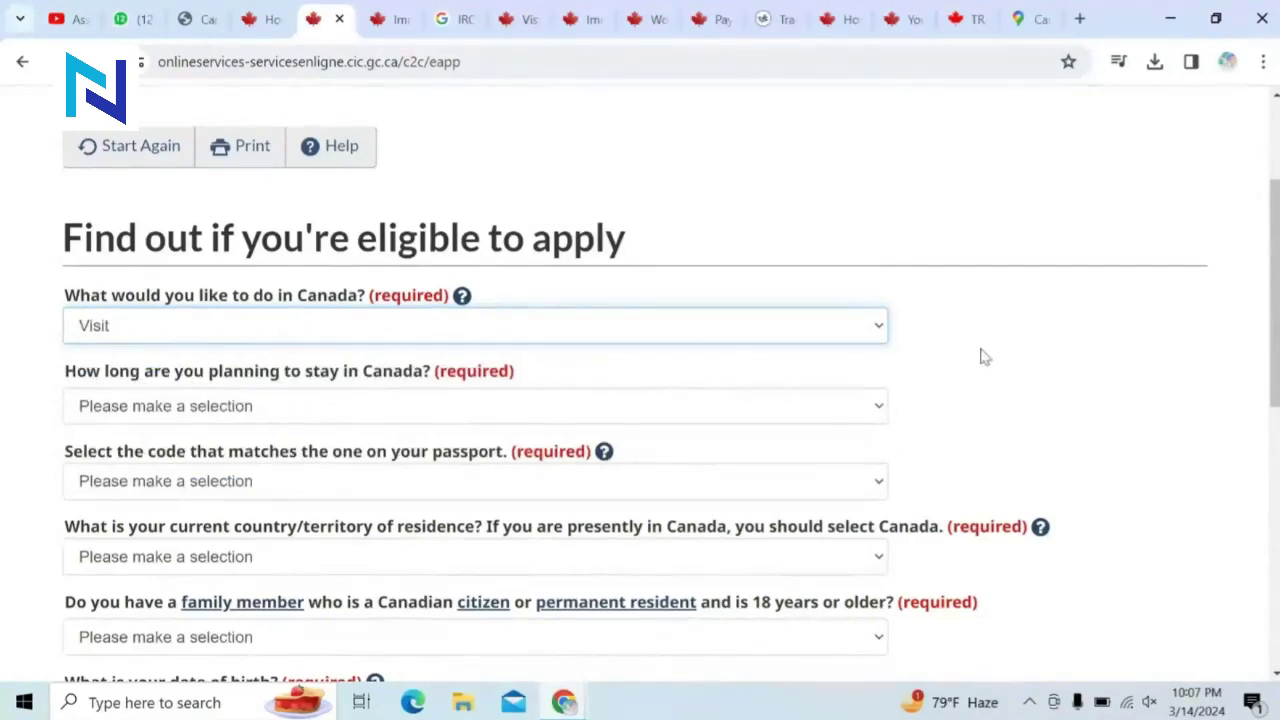
{"action": "scroll", "coordinate": [985, 356], "scroll_direction": "down", "scroll_amount": 1}
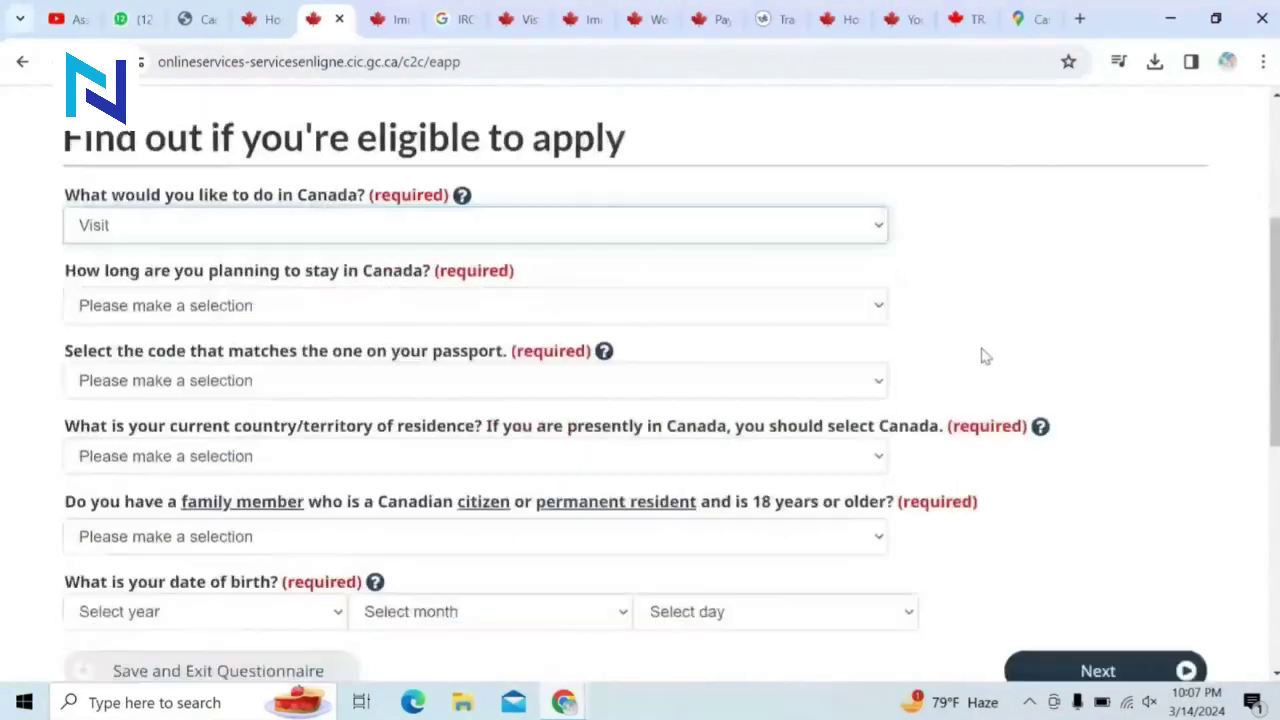
{"action": "left_click", "coordinate": [737, 318]}
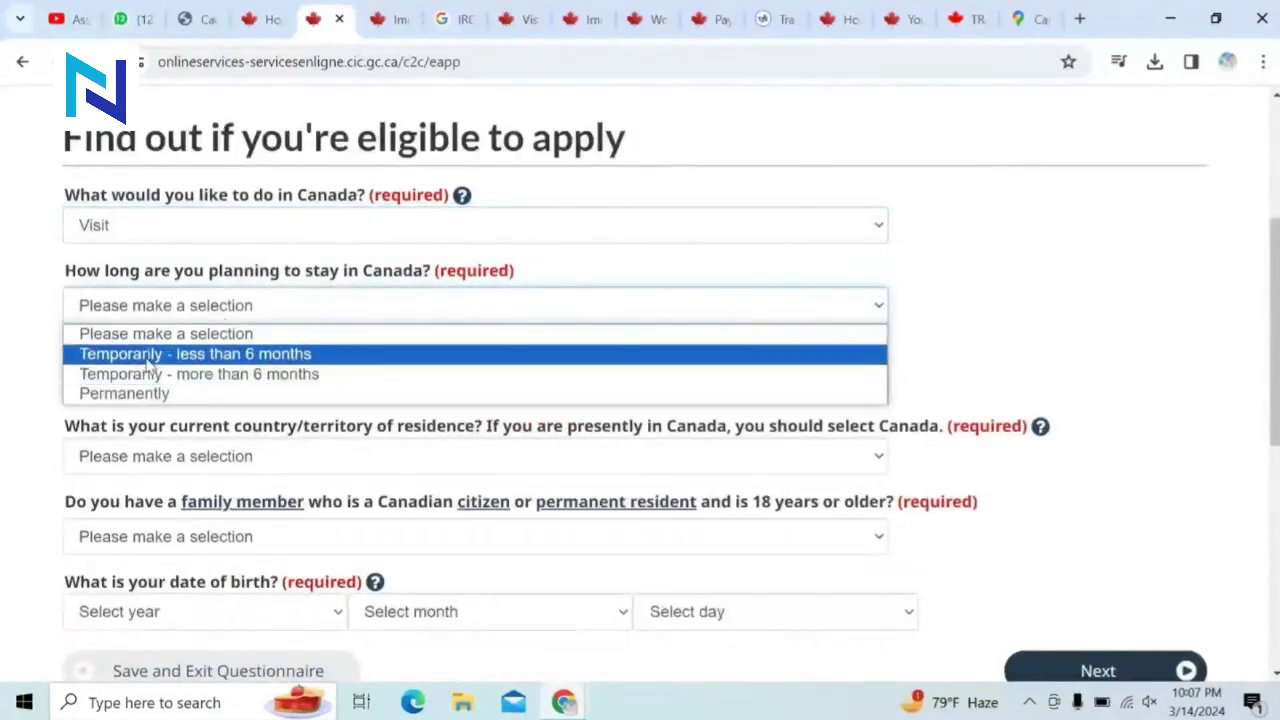
{"action": "left_click", "coordinate": [138, 393]}
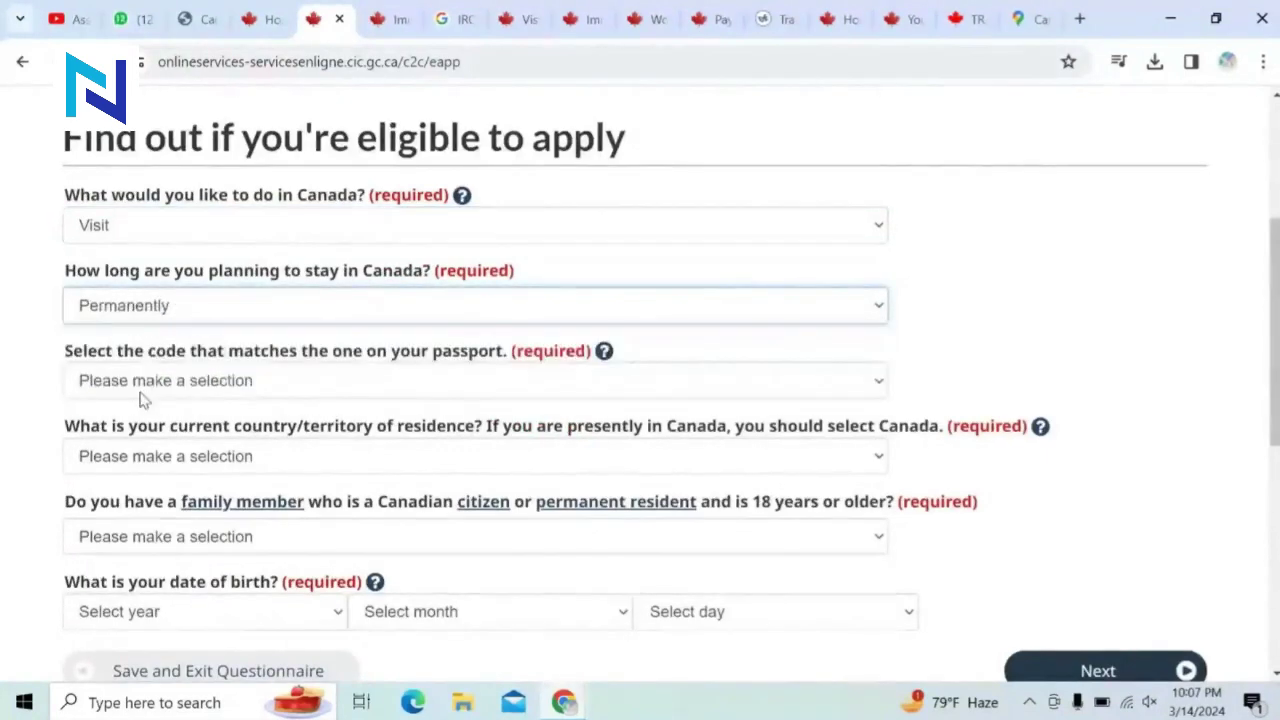
Set the passport country code to BGD (Bangladesh).
{"action": "left_click", "coordinate": [195, 353]}
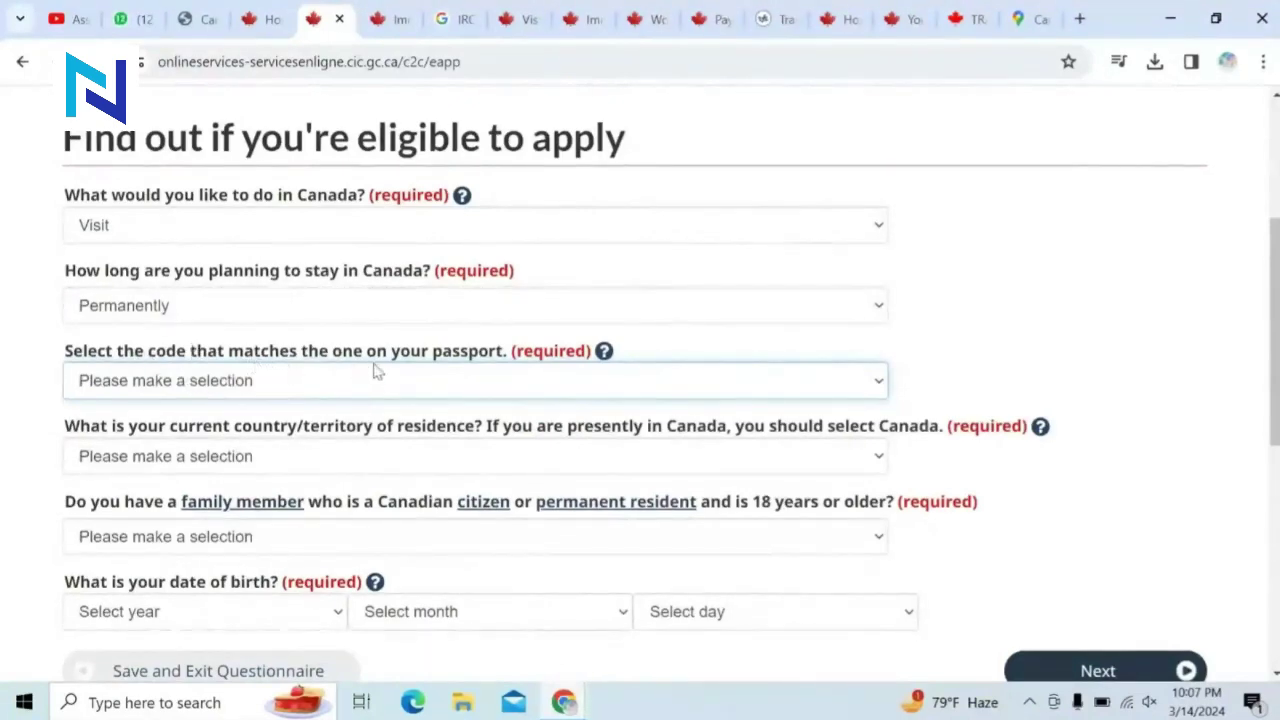
{"action": "left_click", "coordinate": [416, 381]}
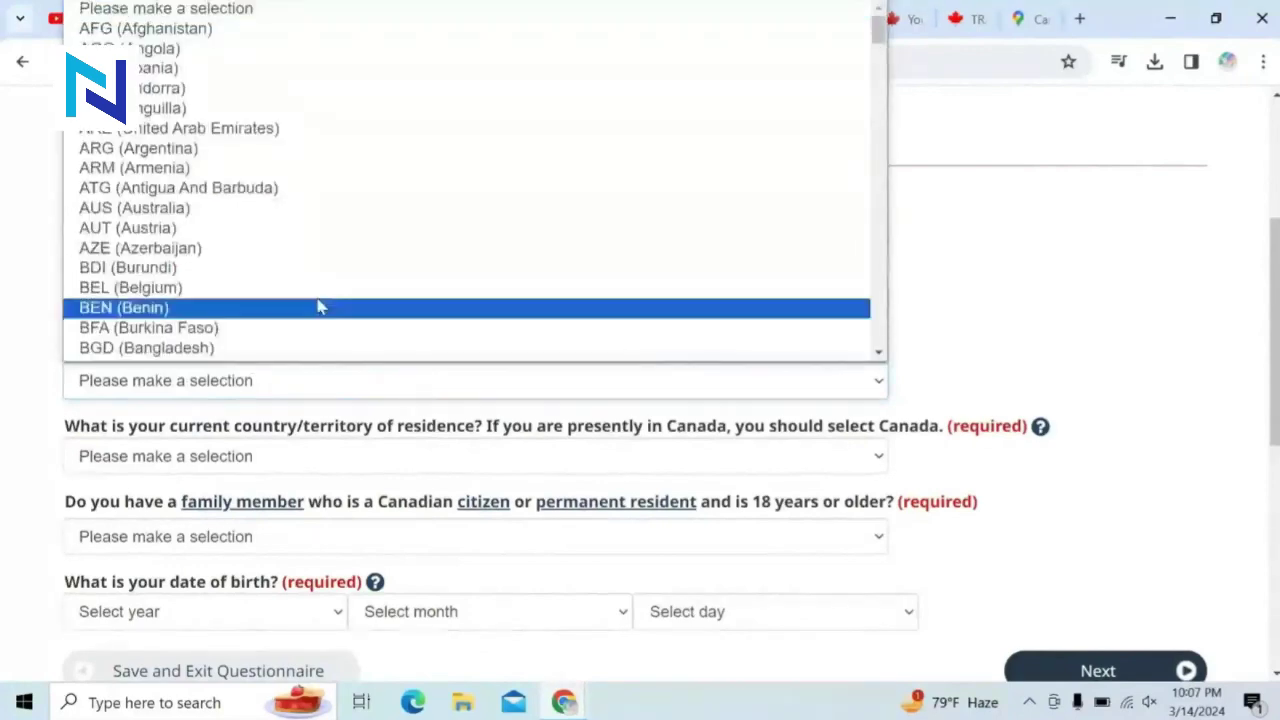
{"action": "scroll", "coordinate": [224, 258], "scroll_direction": "down", "scroll_amount": 4}
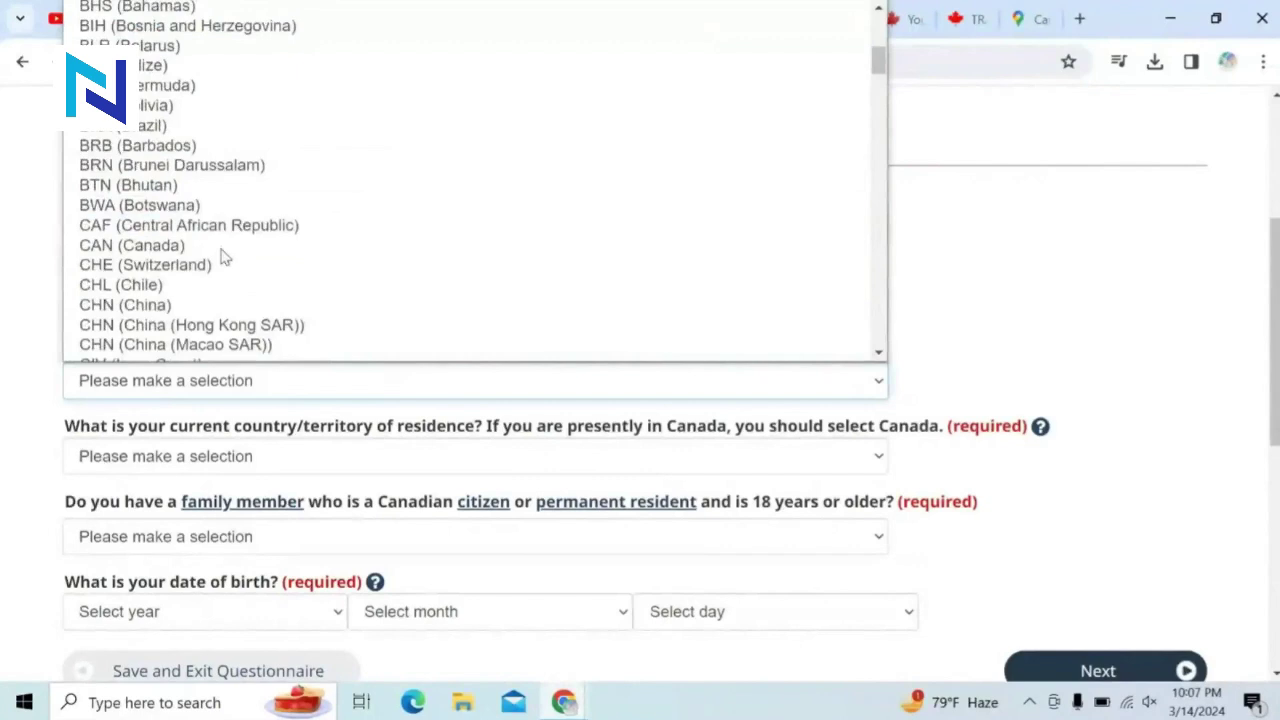
{"action": "scroll", "coordinate": [209, 229], "scroll_direction": "up", "scroll_amount": 3}
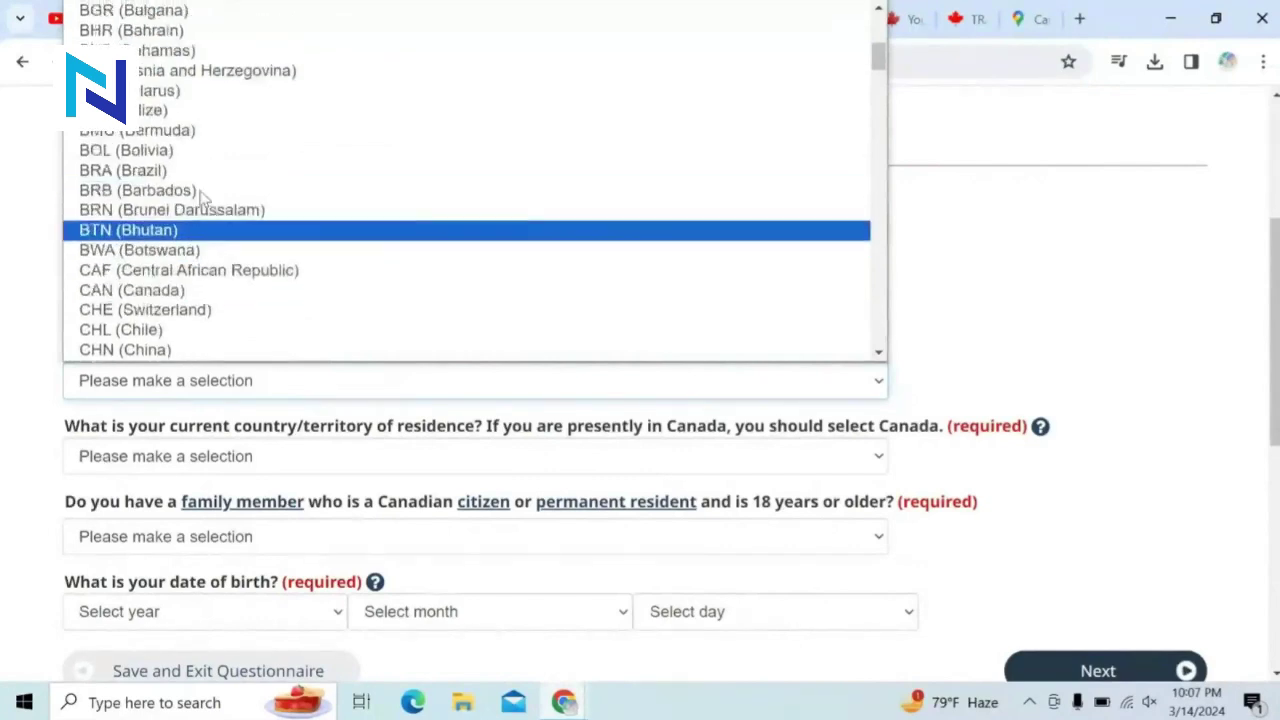
{"action": "left_click", "coordinate": [178, 146]}
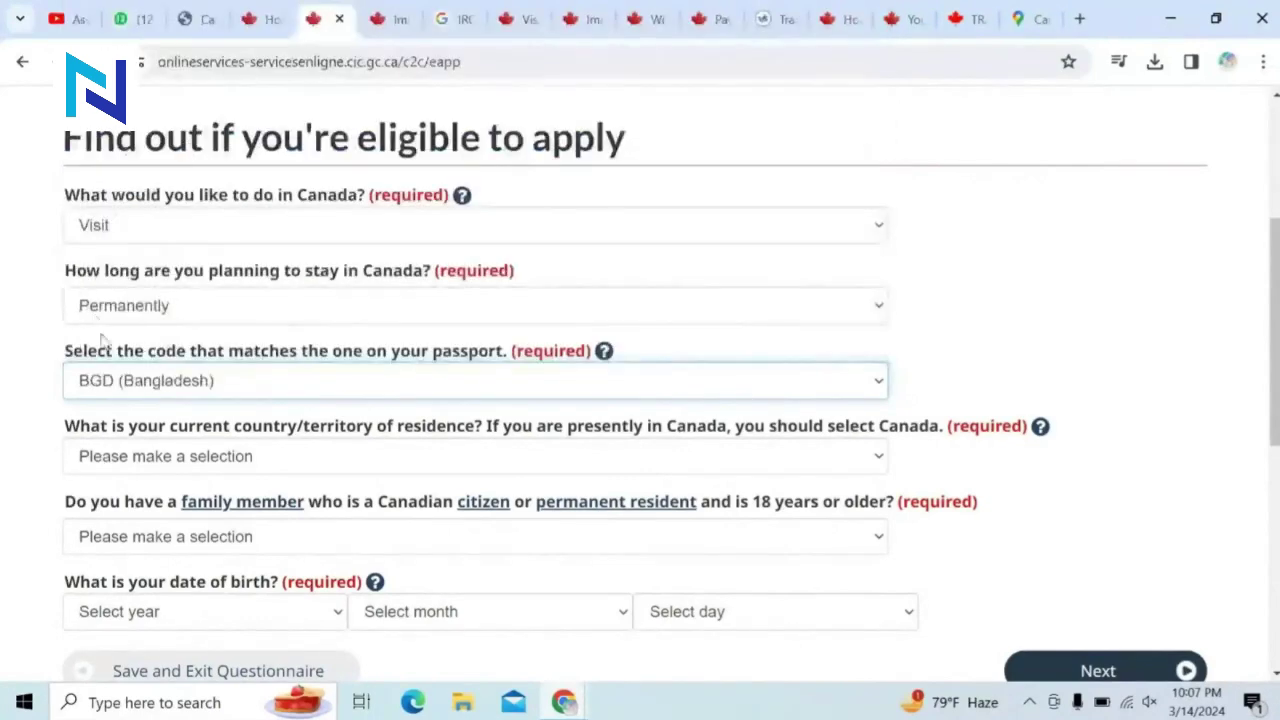
Select Bangladesh as the current country of residence.
{"action": "scroll", "coordinate": [180, 420], "scroll_direction": "down", "scroll_amount": 1}
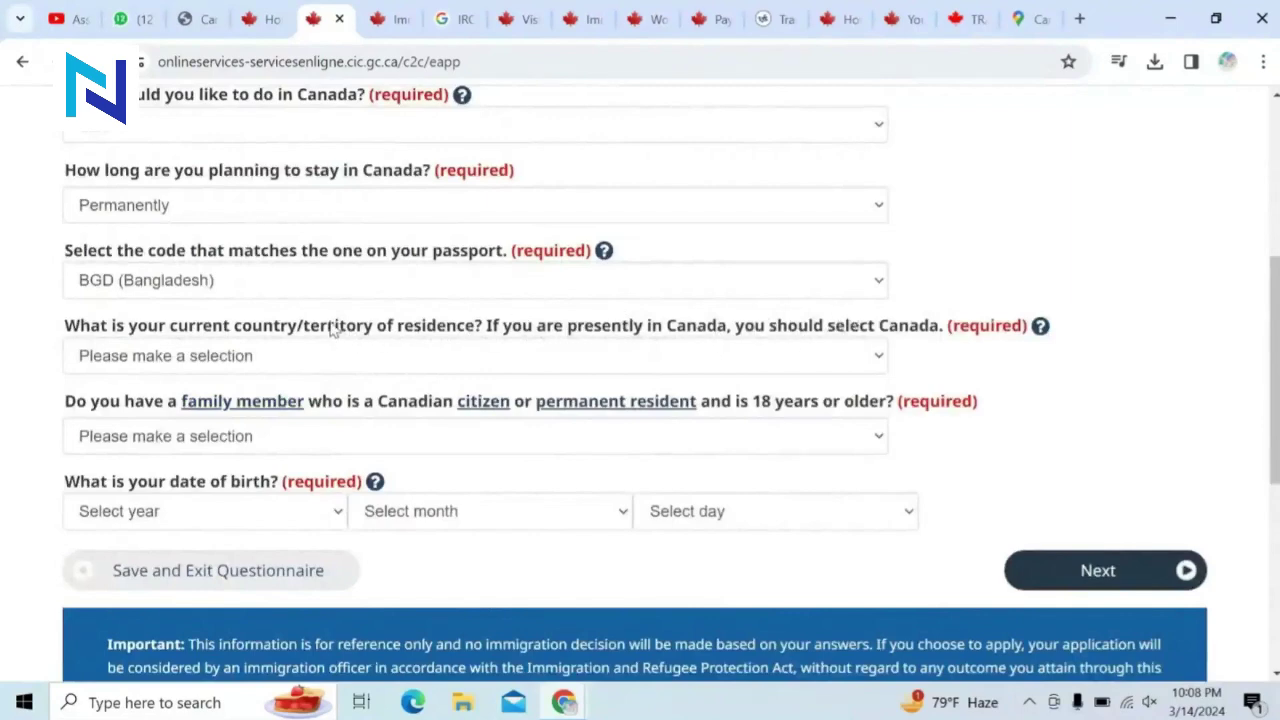
{"action": "left_click", "coordinate": [528, 356]}
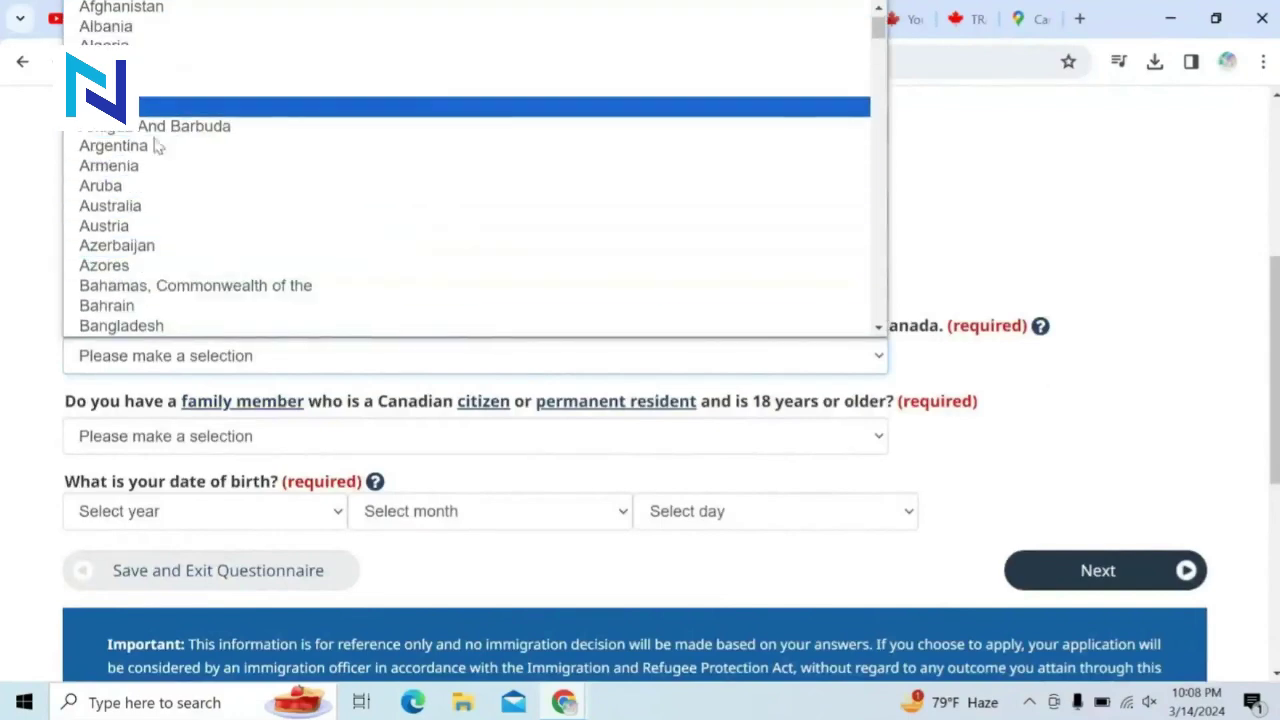
{"action": "left_click", "coordinate": [152, 327]}
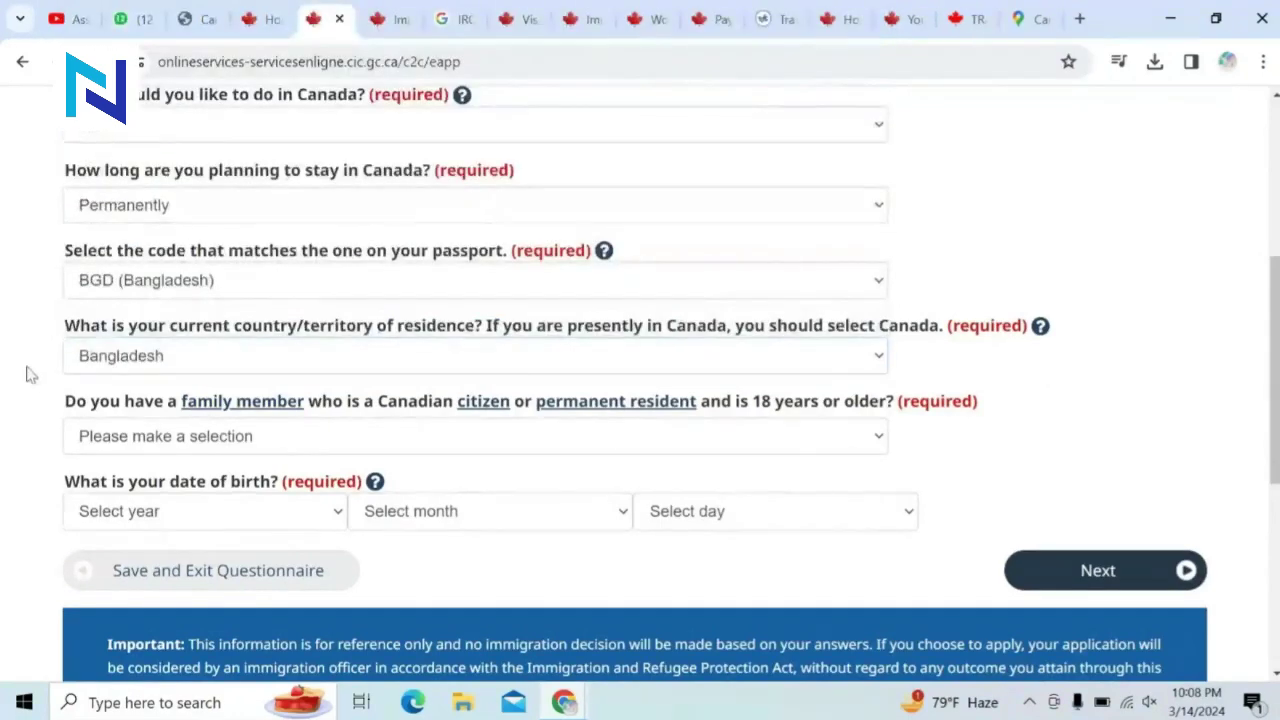
{"action": "scroll", "coordinate": [29, 375], "scroll_direction": "down", "scroll_amount": 1}
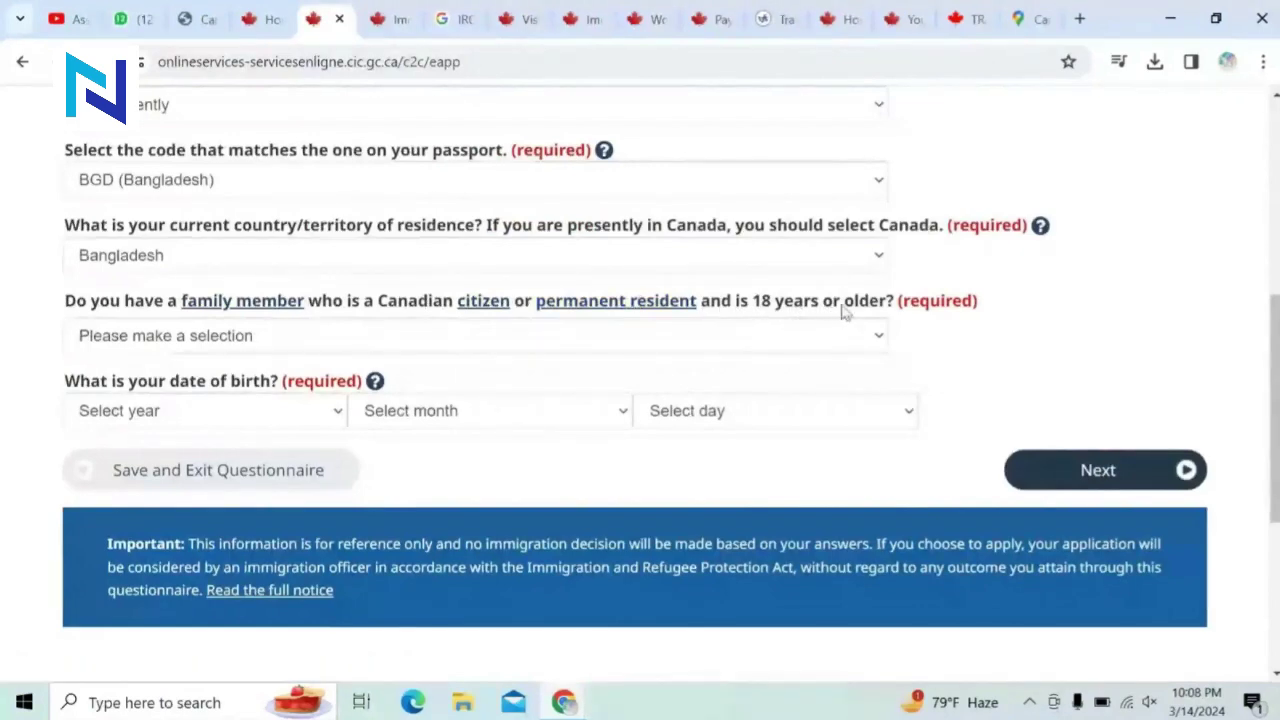
{"action": "left_click", "coordinate": [463, 336]}
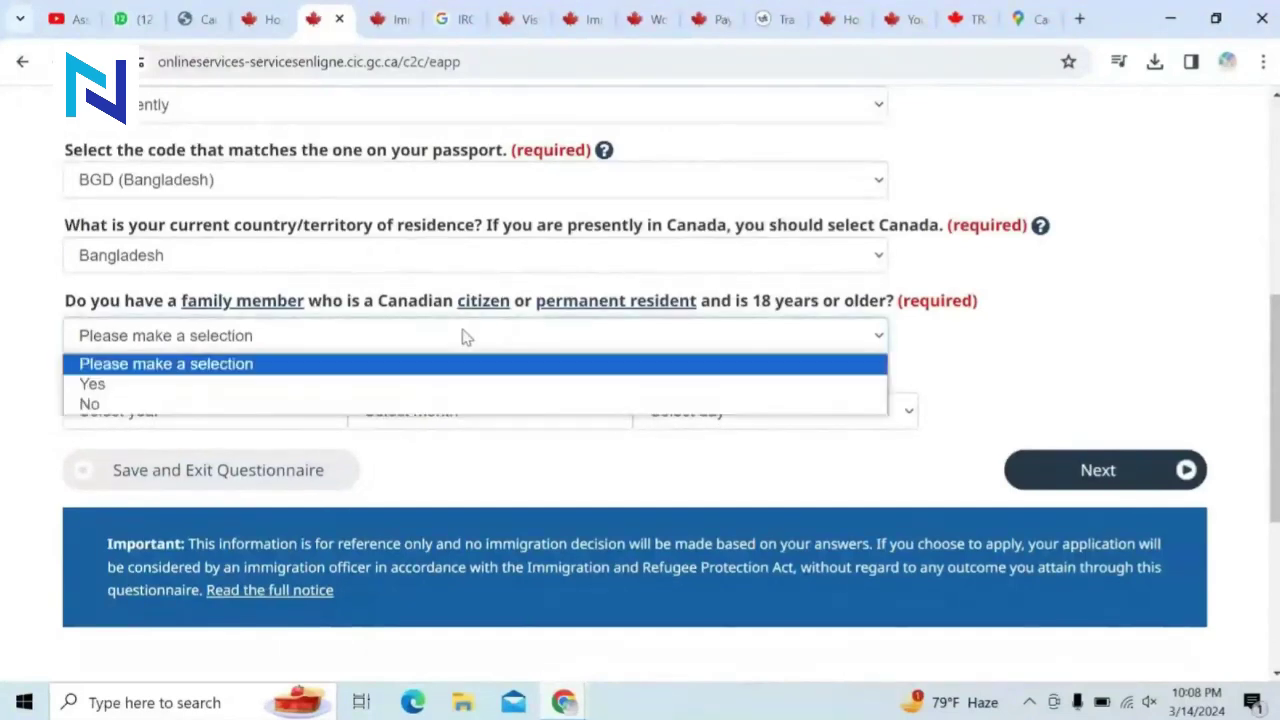
{"action": "left_click", "coordinate": [88, 404]}
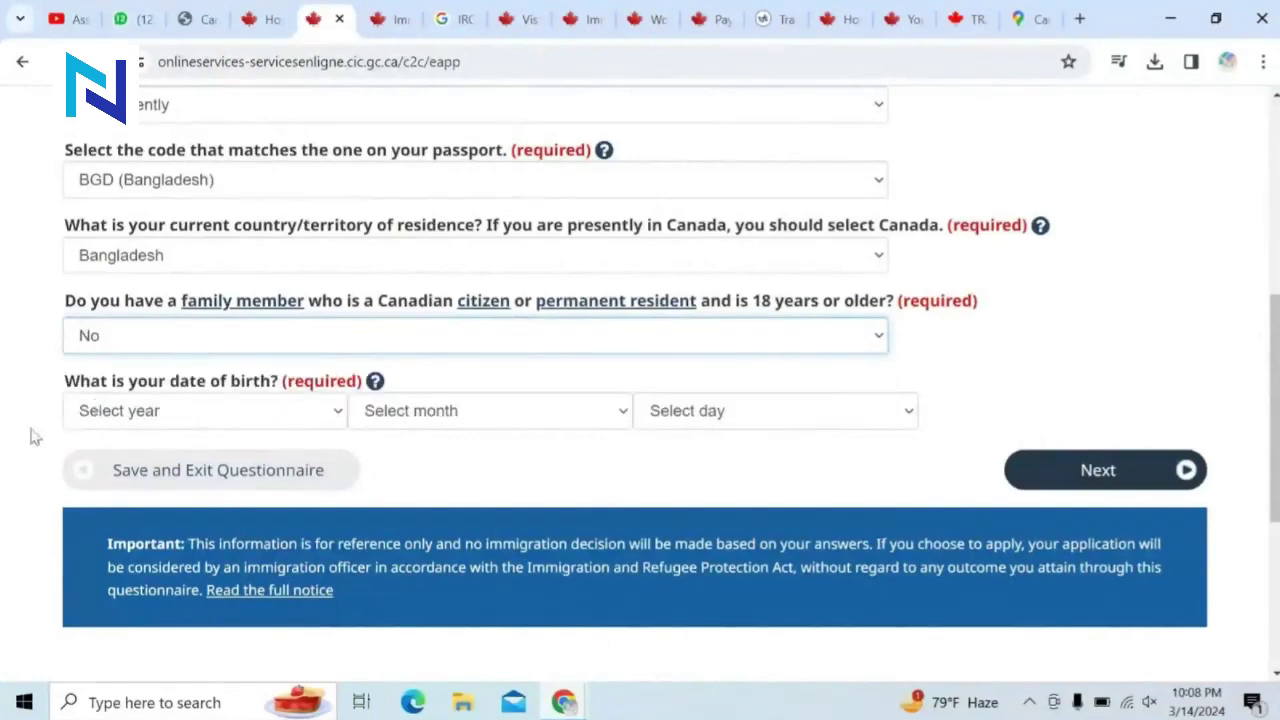
{"action": "left_click", "coordinate": [245, 420]}
{"action": "scroll", "coordinate": [197, 269], "scroll_direction": "down", "scroll_amount": 3}
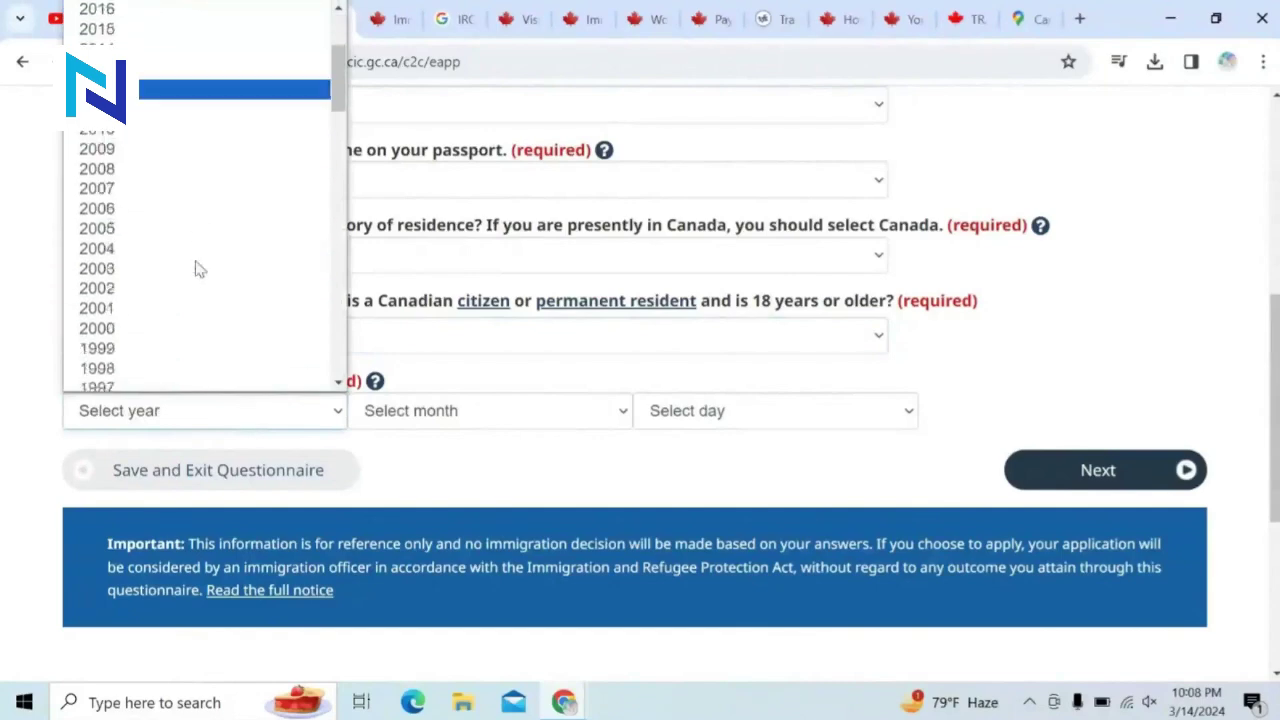
{"action": "scroll", "coordinate": [117, 288], "scroll_direction": "down", "scroll_amount": 4}
{"action": "left_click", "coordinate": [112, 295]}
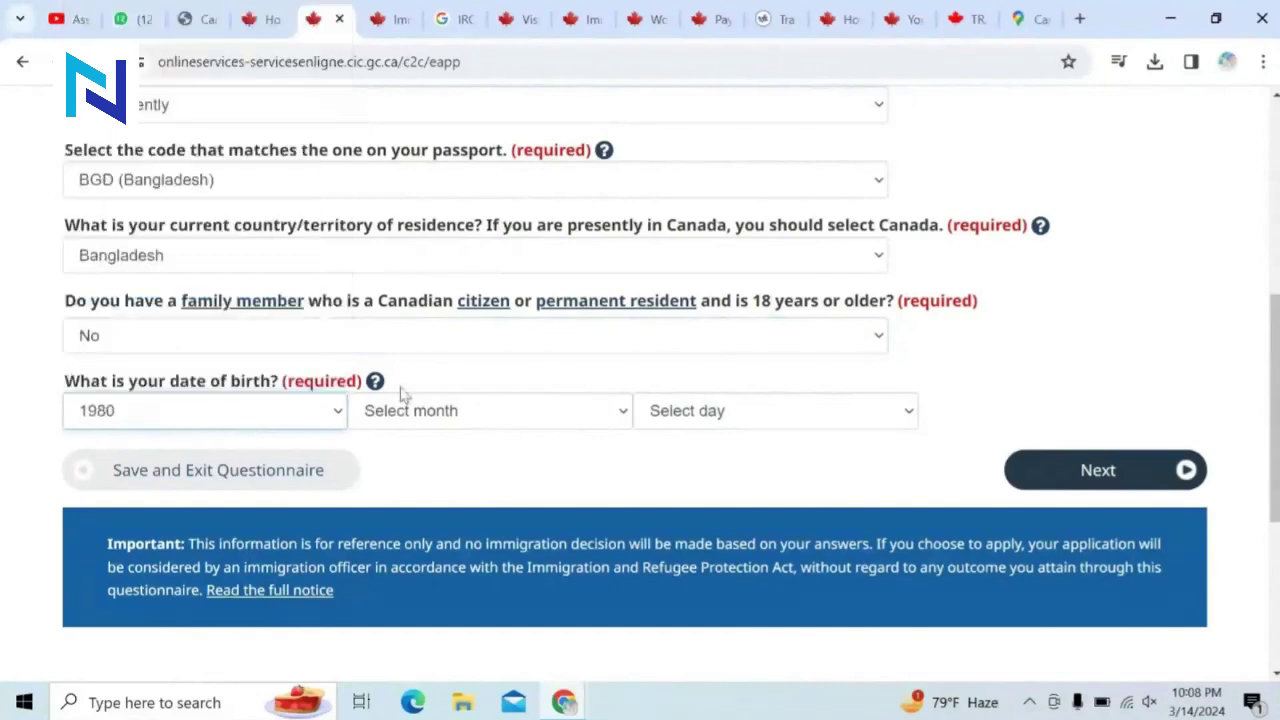
{"action": "left_click", "coordinate": [510, 413]}
{"action": "left_click", "coordinate": [437, 303]}
{"action": "left_click", "coordinate": [740, 410]}
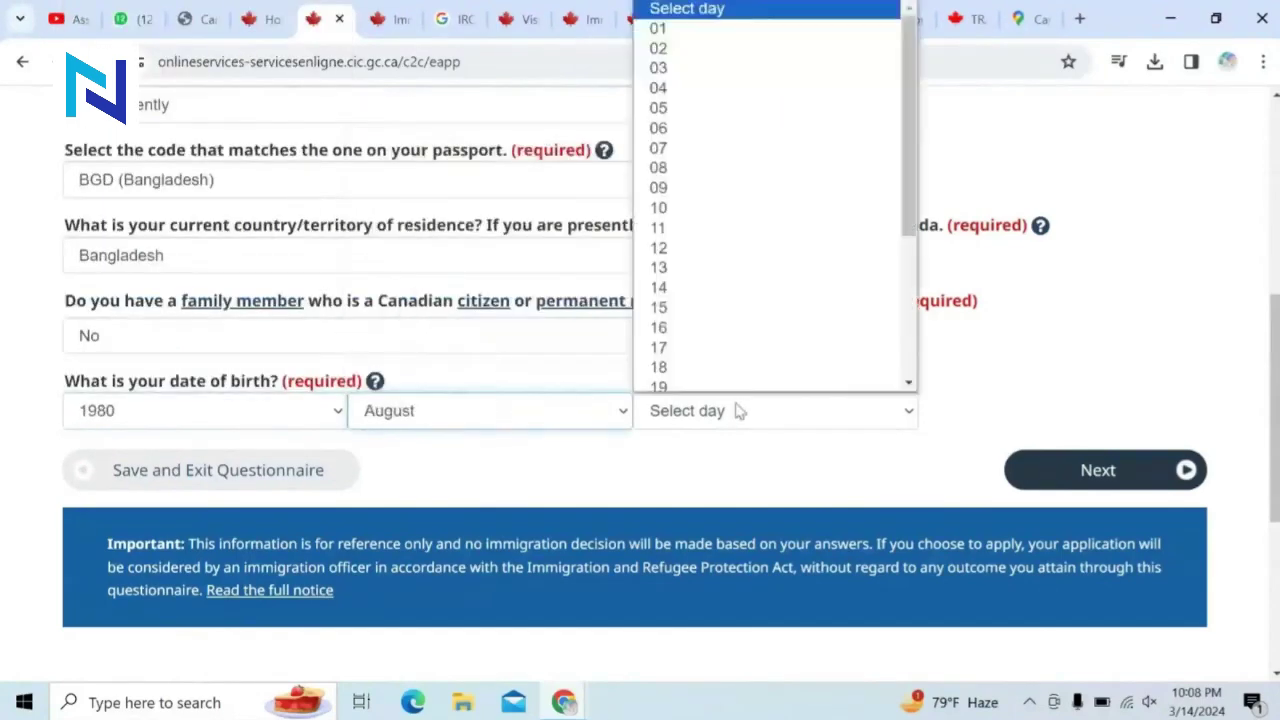
{"action": "left_click", "coordinate": [704, 301]}
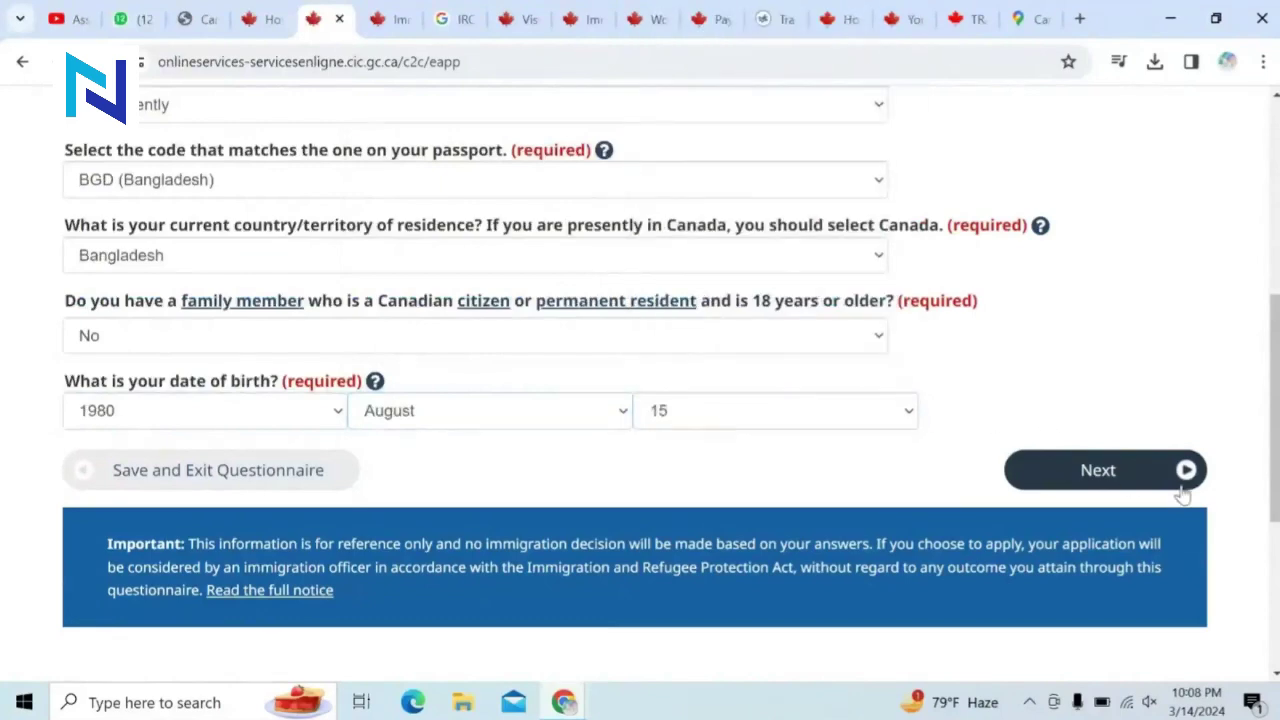
{"action": "scroll", "coordinate": [1075, 440], "scroll_direction": "up", "scroll_amount": 5}
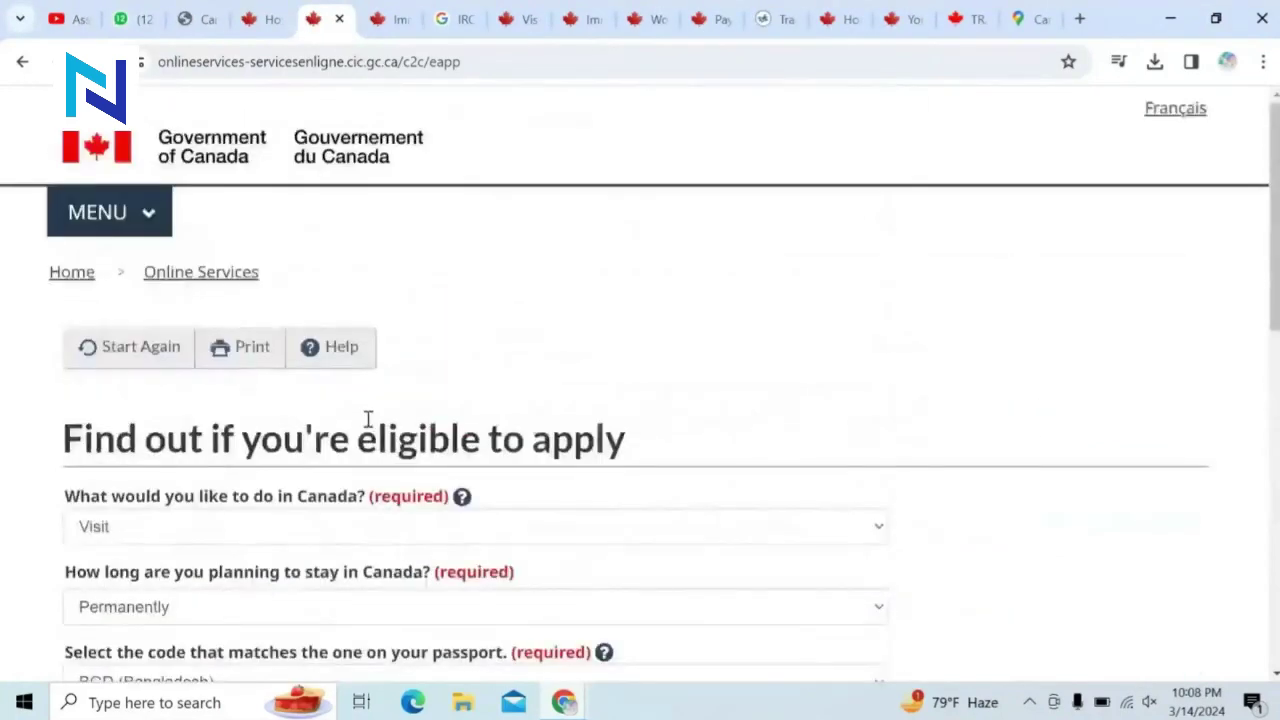
{"action": "scroll", "coordinate": [391, 401], "scroll_direction": "down", "scroll_amount": 5}
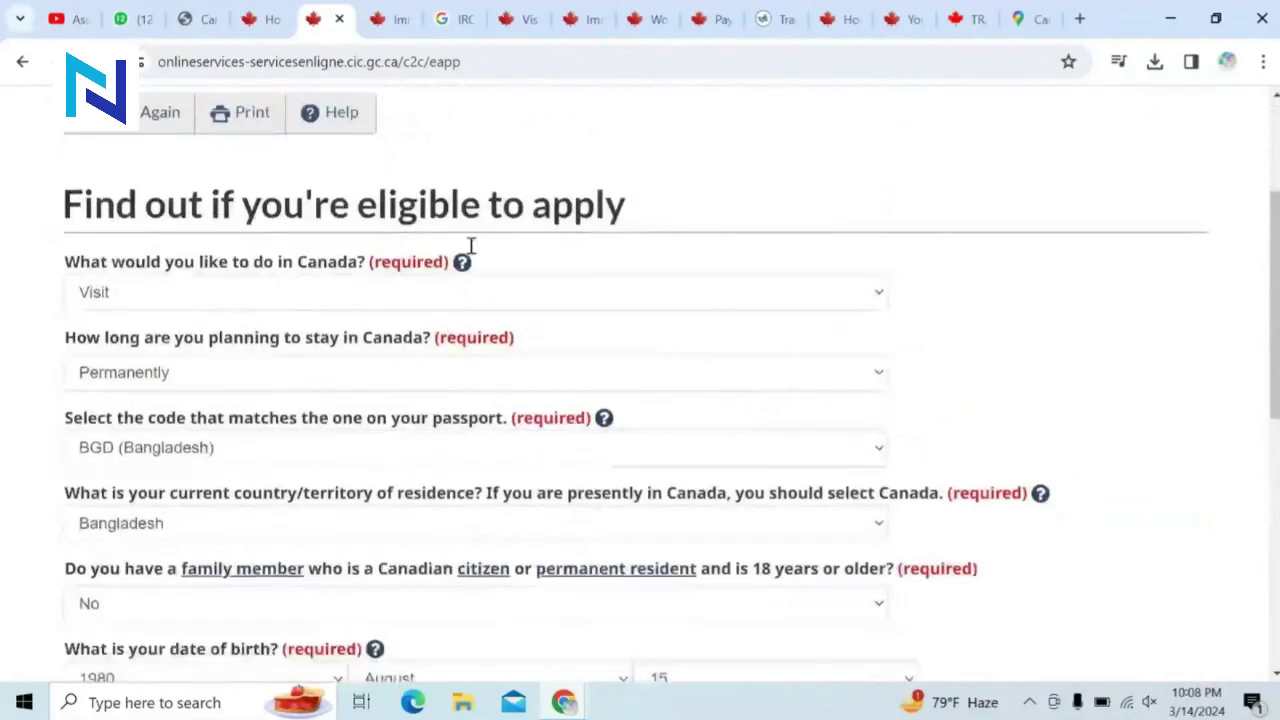
{"action": "scroll", "coordinate": [470, 246], "scroll_direction": "up", "scroll_amount": 5}
Return to the Canada lecture sheet PDF and scroll to page 4's permanent-resident restrictions and online-application steps.
{"action": "left_click", "coordinate": [198, 19]}
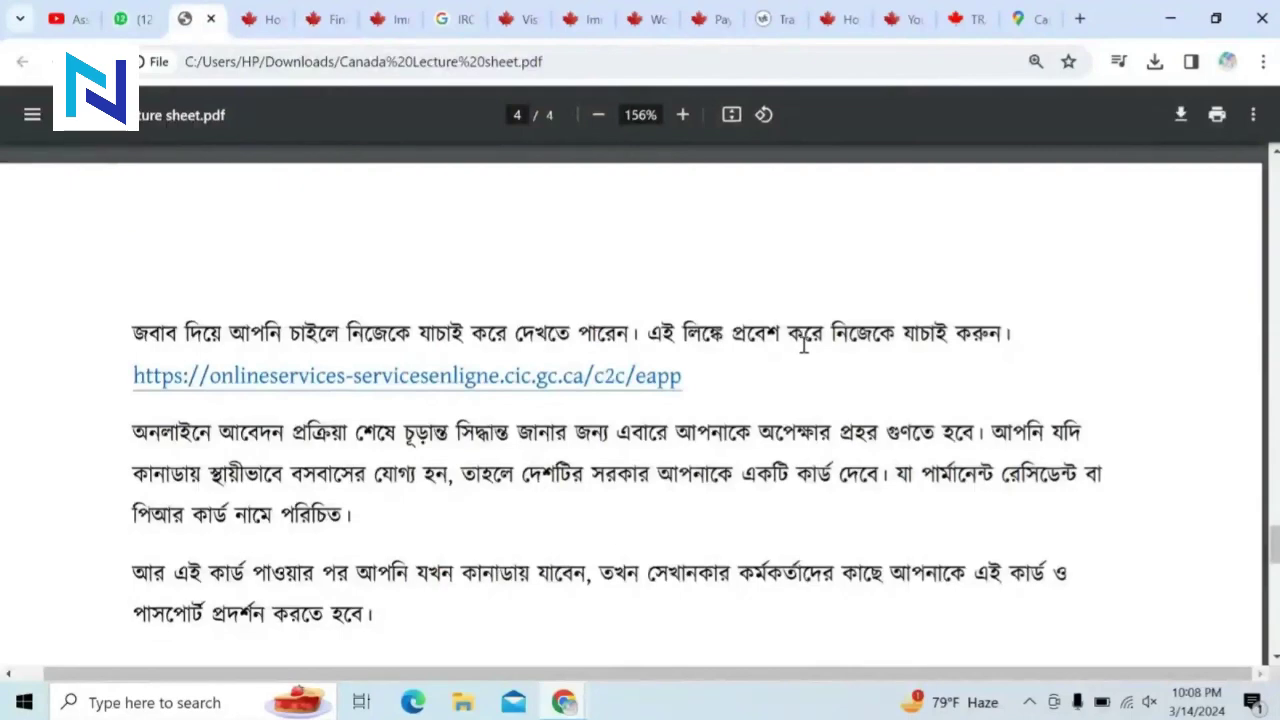
{"action": "scroll", "coordinate": [190, 470], "scroll_direction": "down", "scroll_amount": 2}
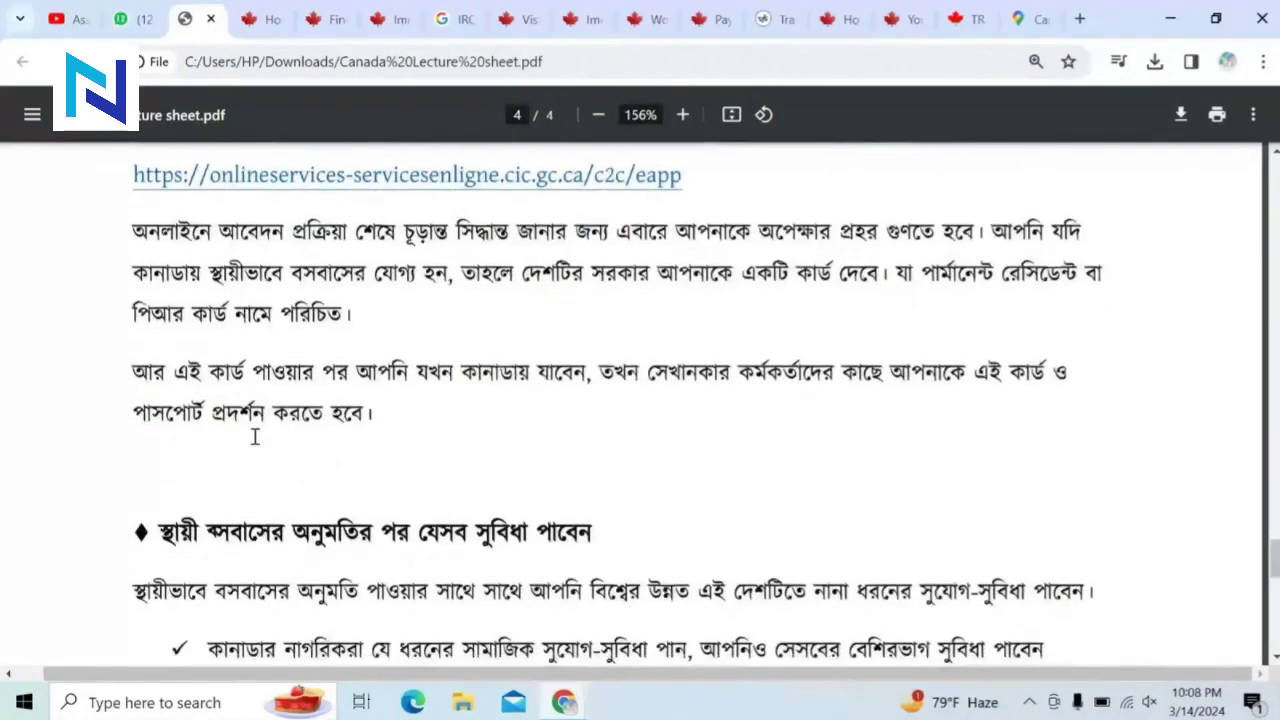
{"action": "scroll", "coordinate": [255, 437], "scroll_direction": "up", "scroll_amount": 1}
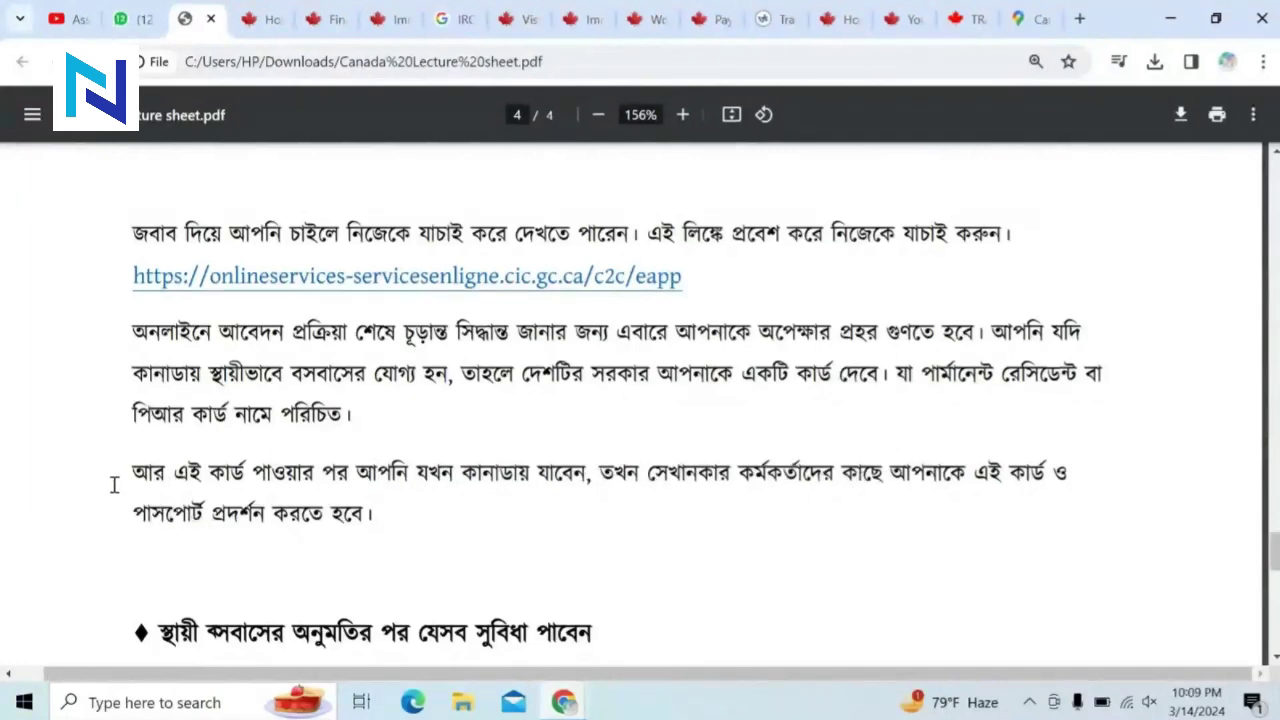
{"action": "scroll", "coordinate": [100, 457], "scroll_direction": "down", "scroll_amount": 3}
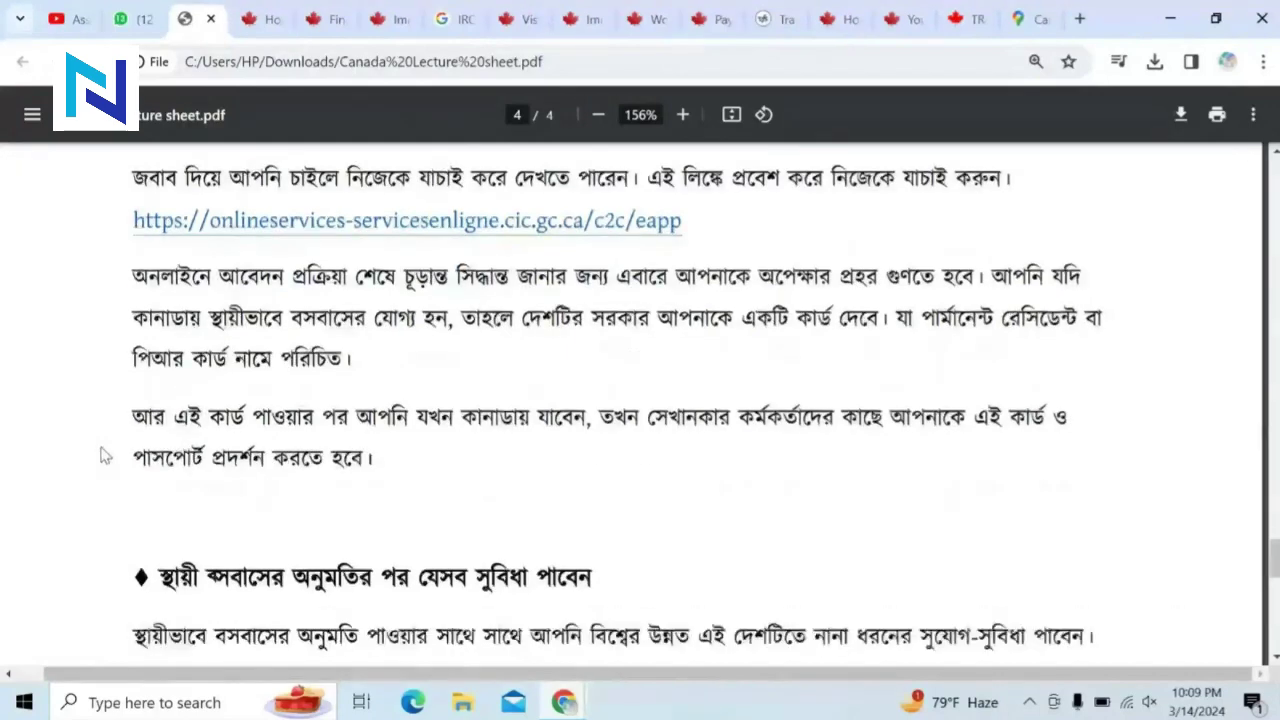
{"action": "scroll", "coordinate": [100, 457], "scroll_direction": "down", "scroll_amount": 1}
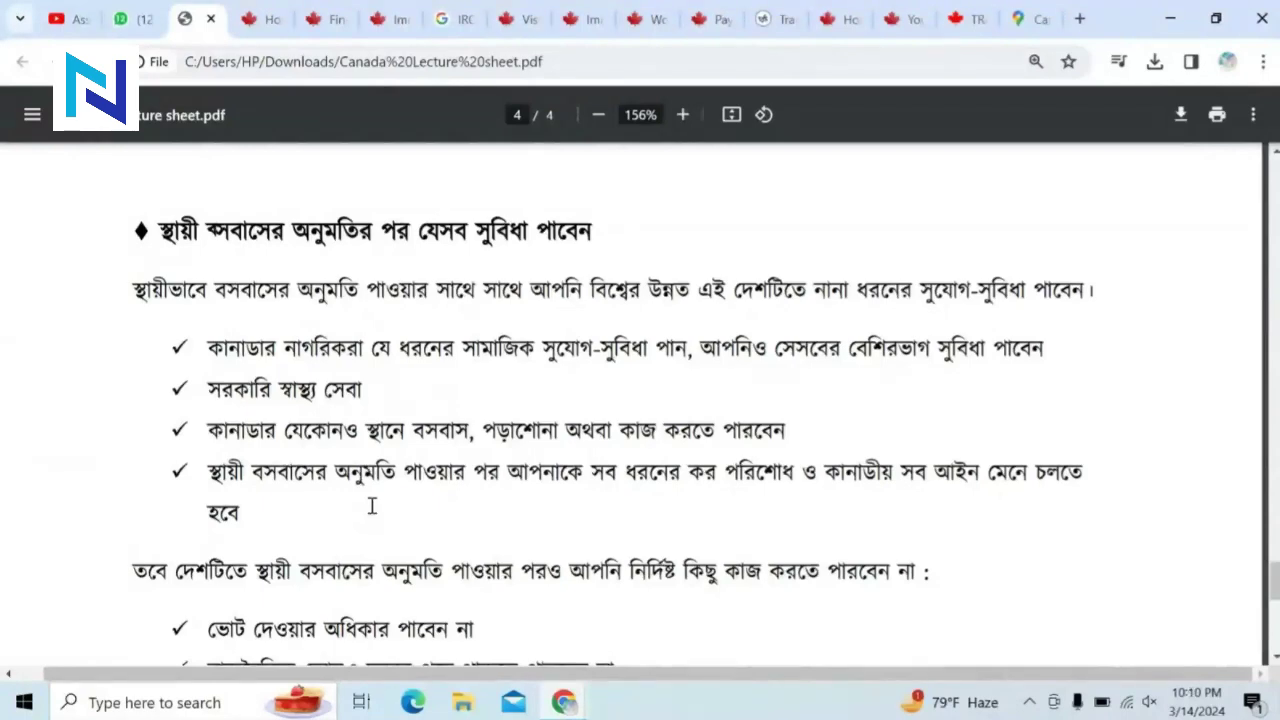
{"action": "scroll", "coordinate": [371, 507], "scroll_direction": "down", "scroll_amount": 2}
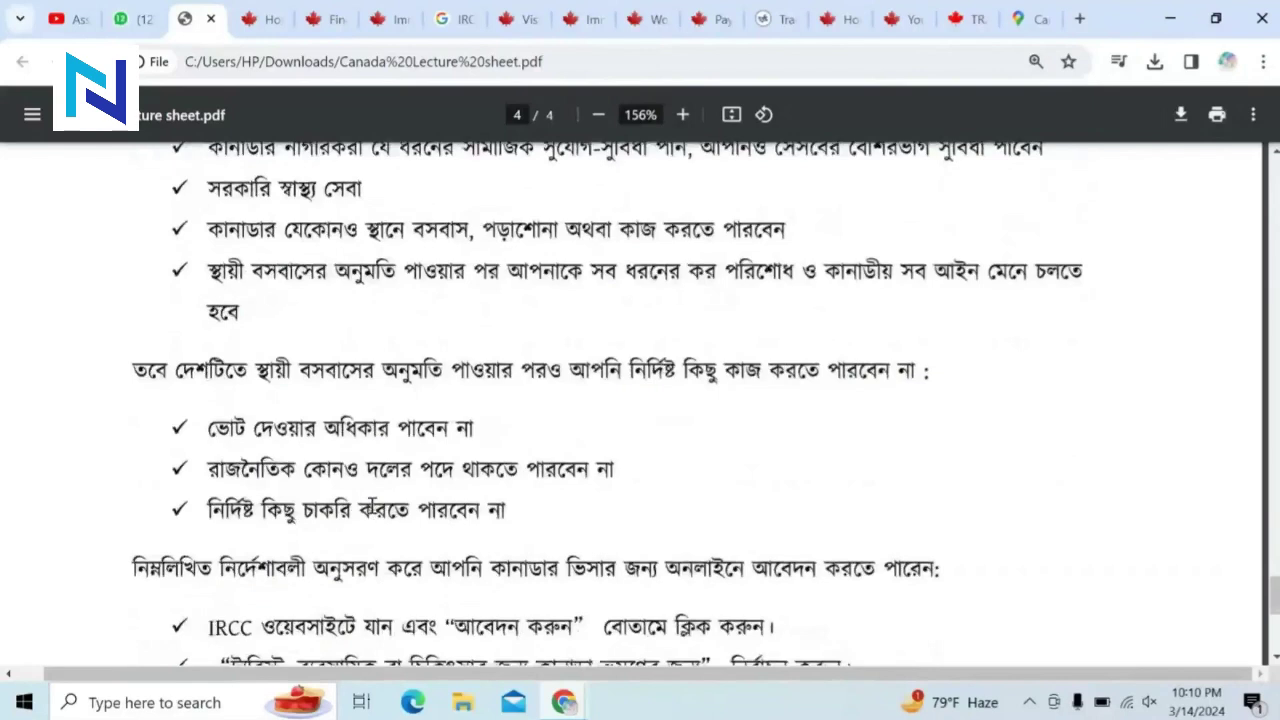
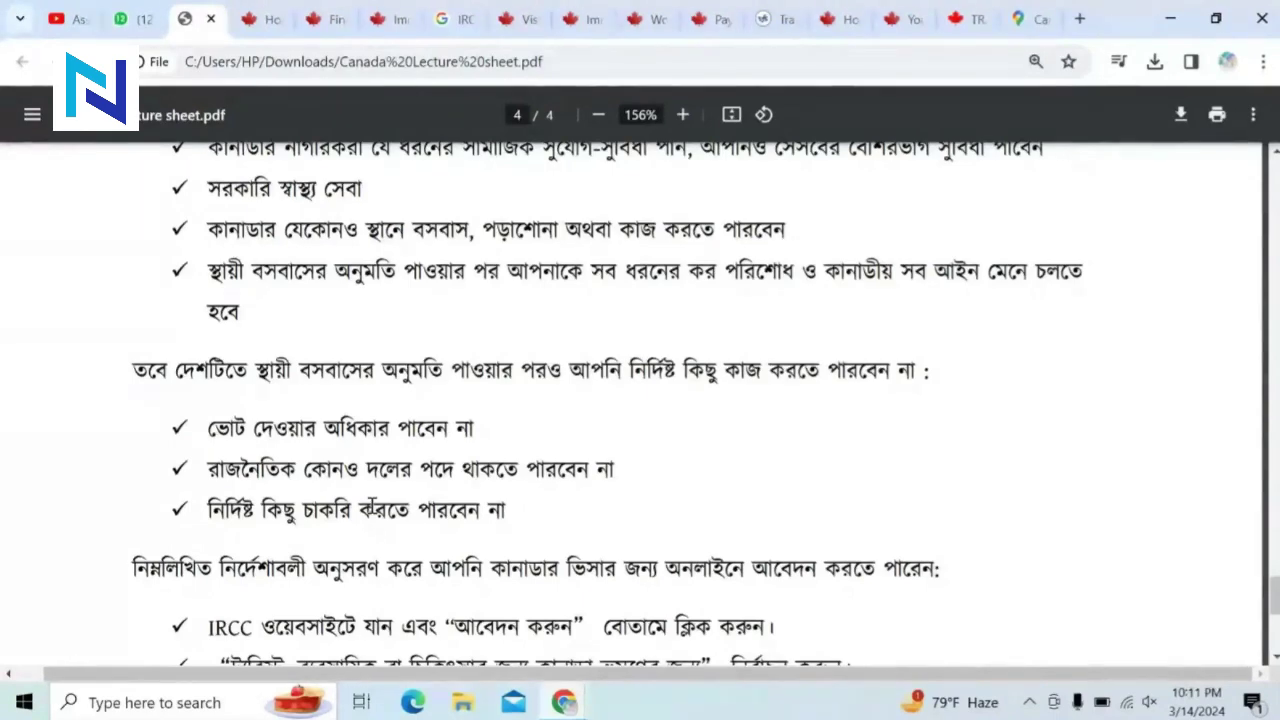
Scroll through the lecture sheet's online visa application checklist.
{"action": "scroll", "coordinate": [370, 508], "scroll_direction": "down", "scroll_amount": 4}
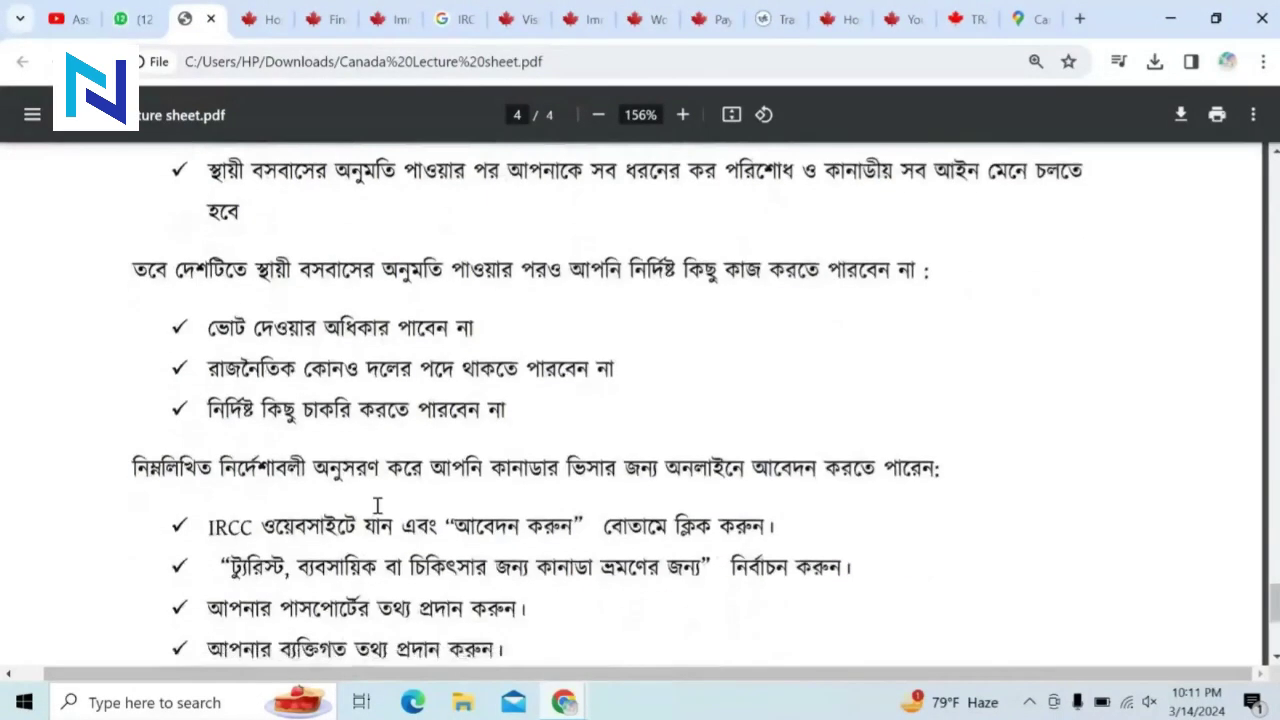
{"action": "scroll", "coordinate": [377, 505], "scroll_direction": "up", "scroll_amount": 1}
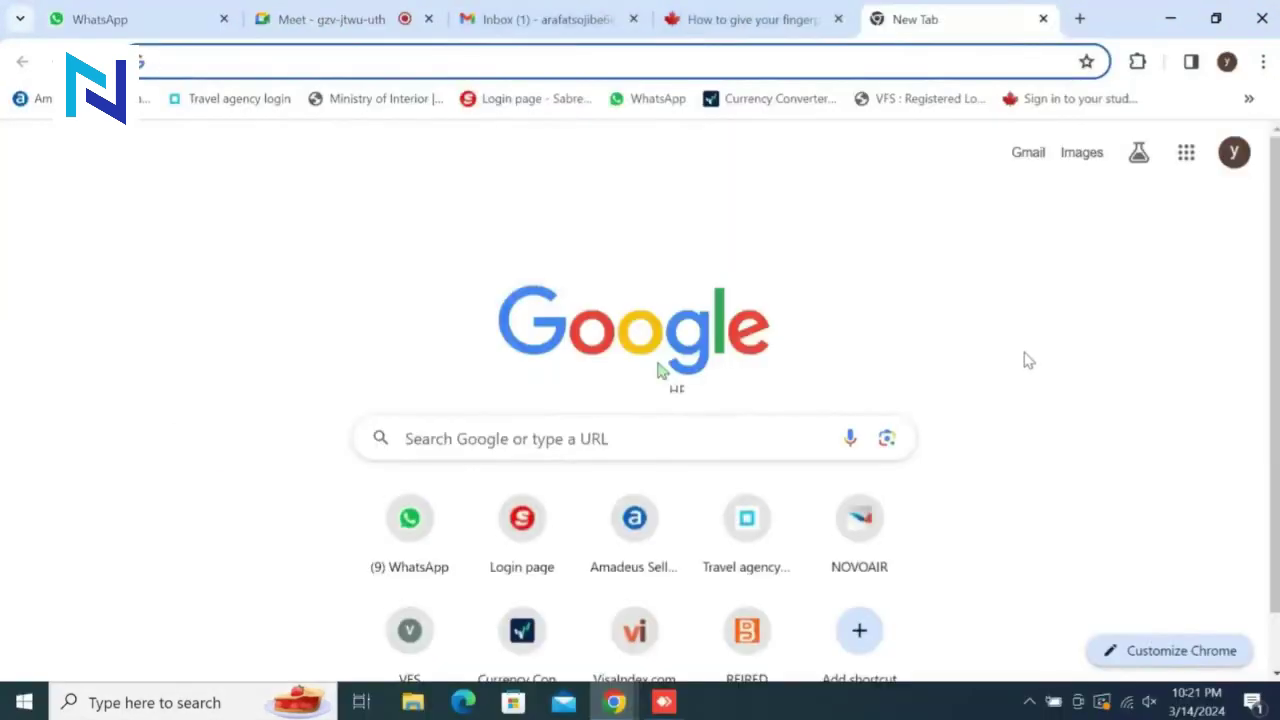
Open the Canada video from Skill Planet Batch-02 > 7th Class, closing the extra AnyDesk window.
{"action": "left_click", "coordinate": [1170, 18]}
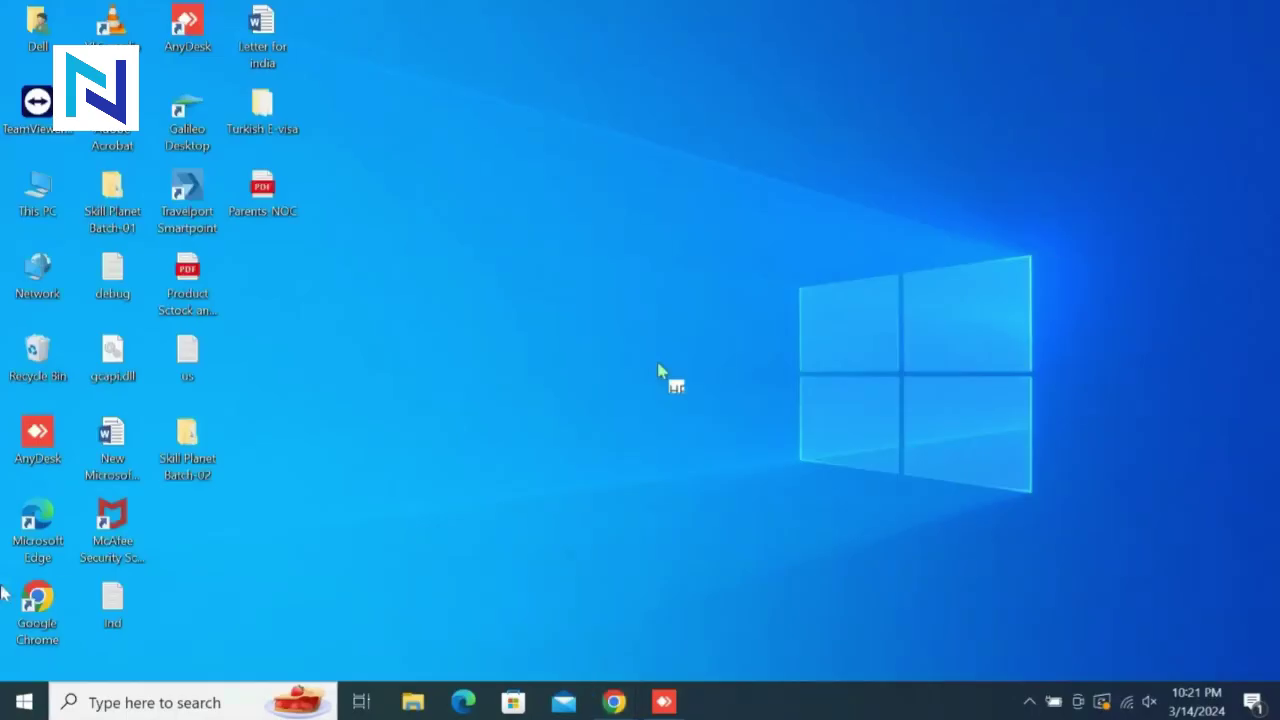
{"action": "double_click", "coordinate": [198, 462]}
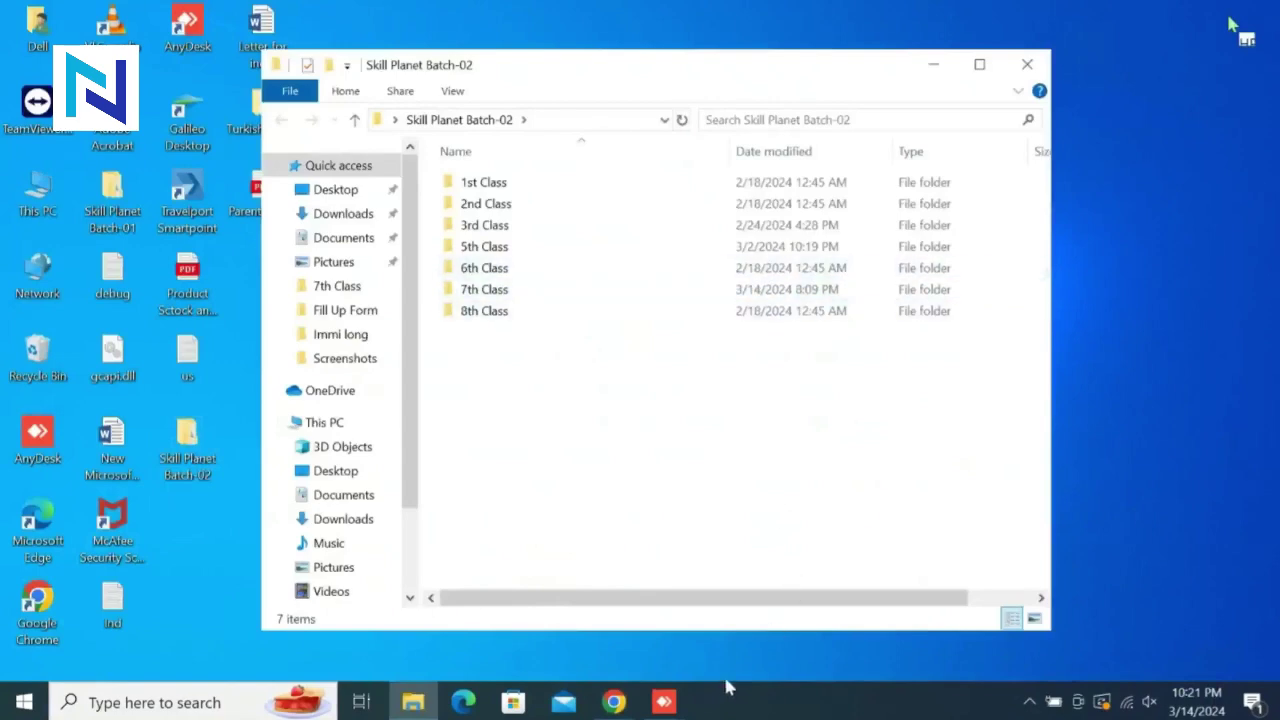
{"action": "mouse_move", "coordinate": [680, 706]}
{"action": "left_click", "coordinate": [838, 549]}
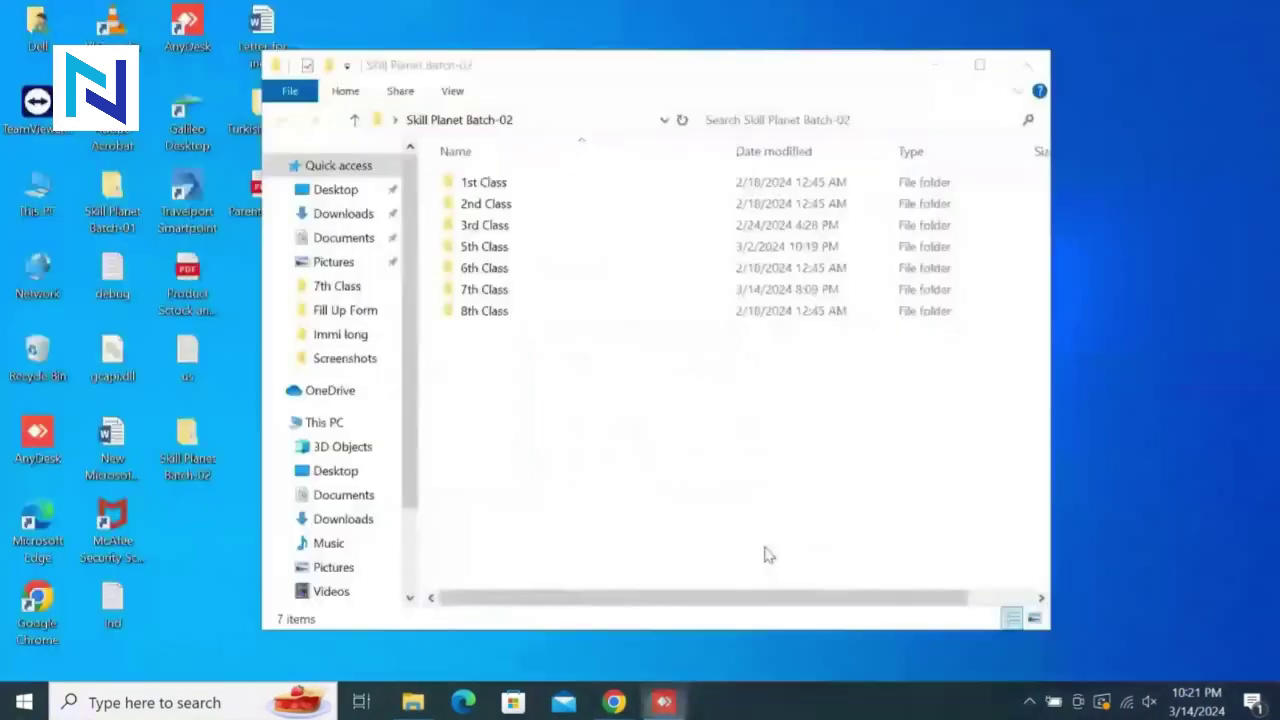
{"action": "double_click", "coordinate": [565, 291]}
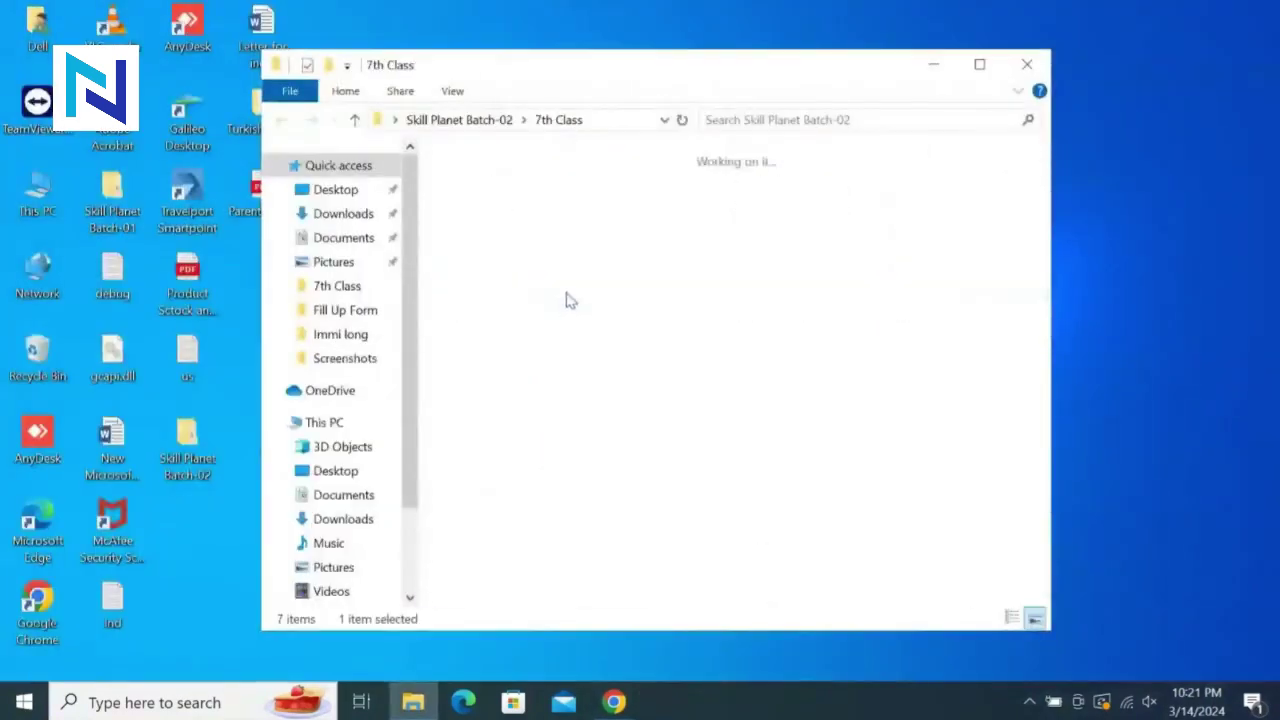
{"action": "double_click", "coordinate": [735, 232]}
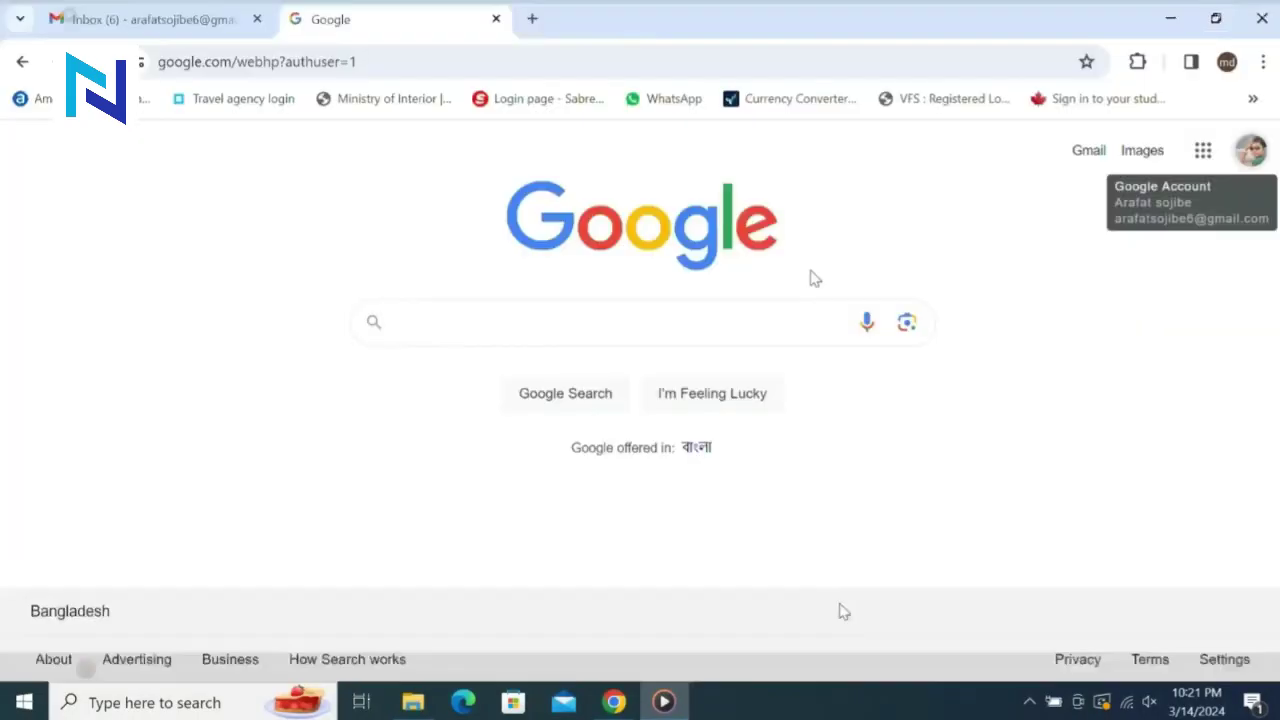
Start the Canada Chrome recording playing in Media Player.
{"action": "mouse_move", "coordinate": [843, 611]}
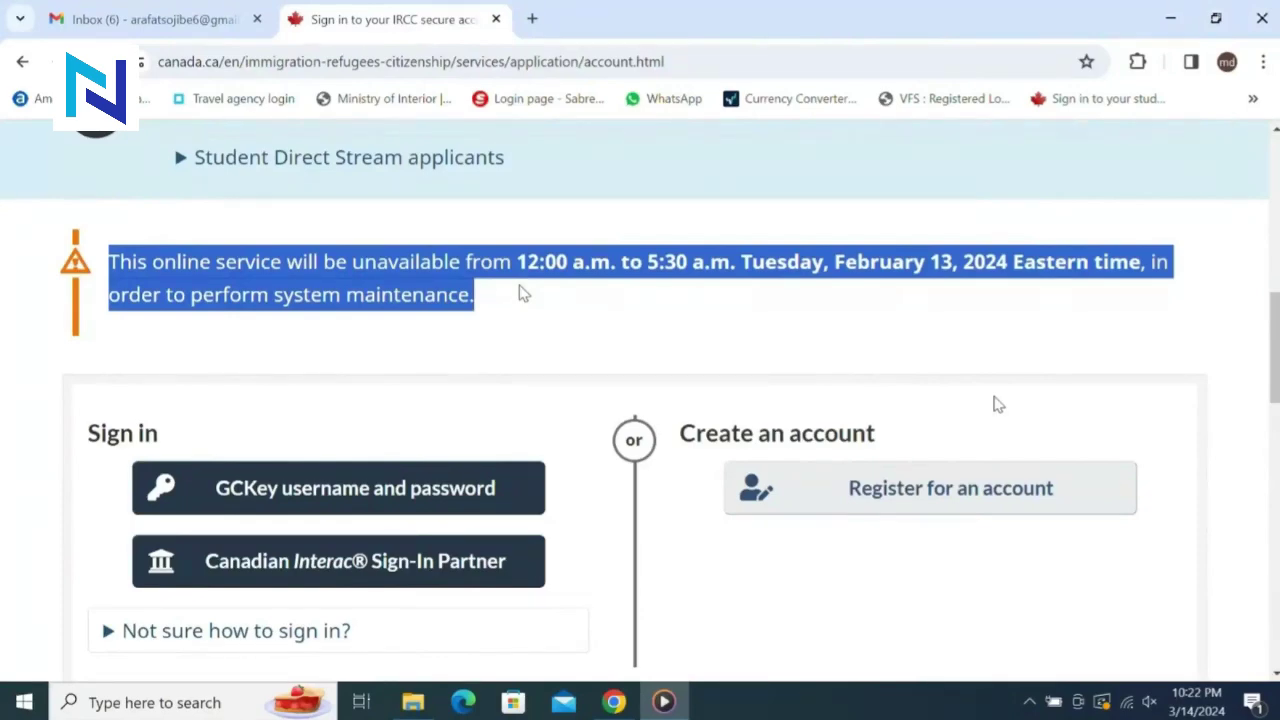
Go from the IRCC secure account page to the GCKey username-and-password sign-in page.
{"action": "scroll", "coordinate": [521, 292], "scroll_direction": "down", "scroll_amount": 1}
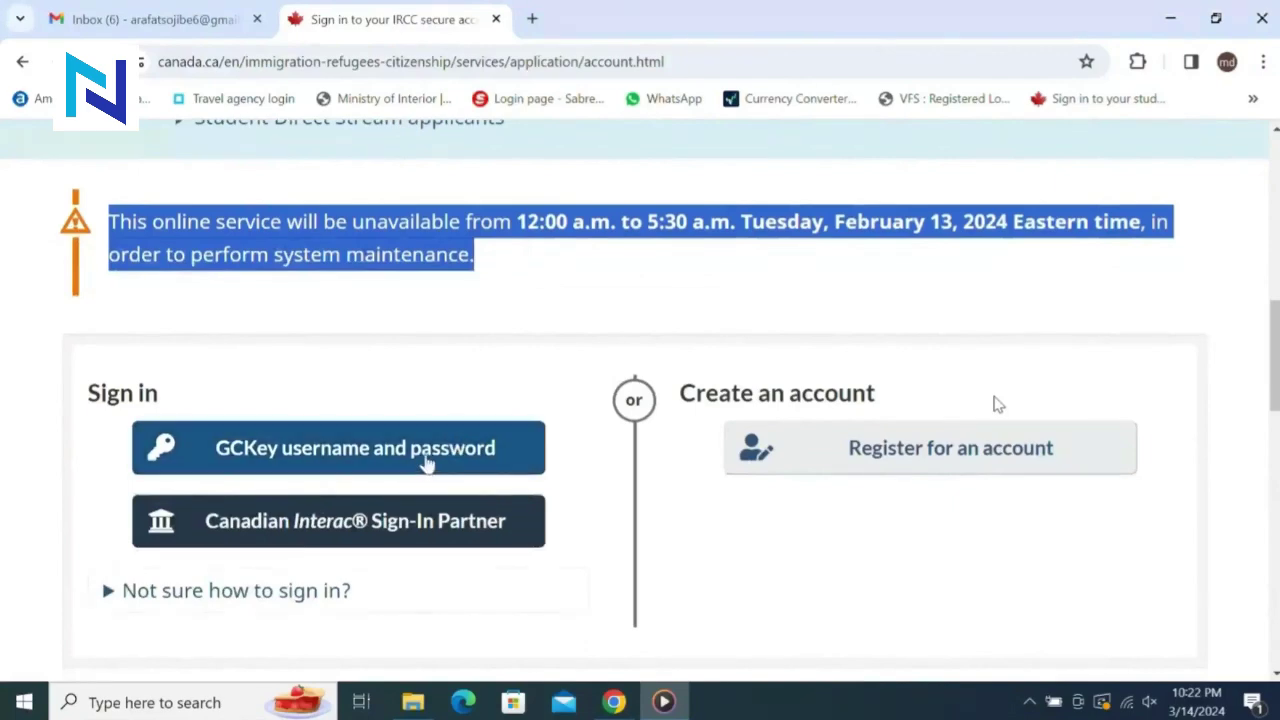
{"action": "left_click", "coordinate": [424, 459]}
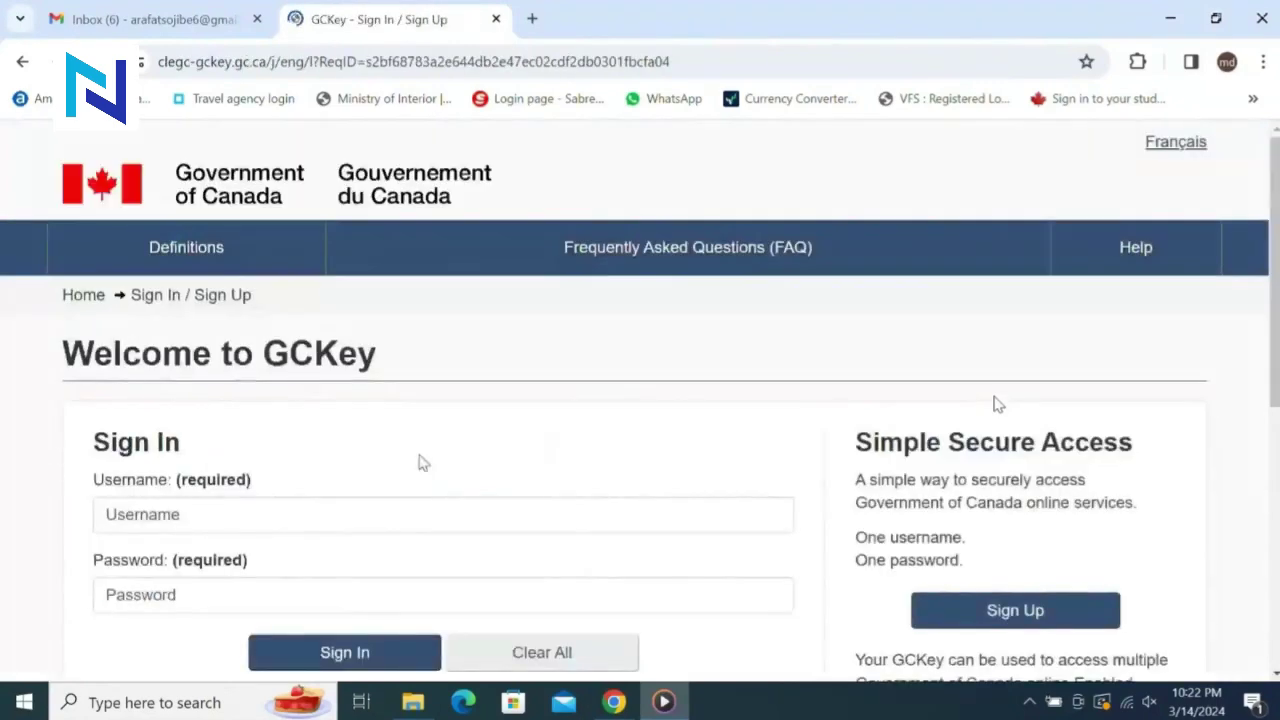
{"action": "scroll", "coordinate": [420, 462], "scroll_direction": "down", "scroll_amount": 2}
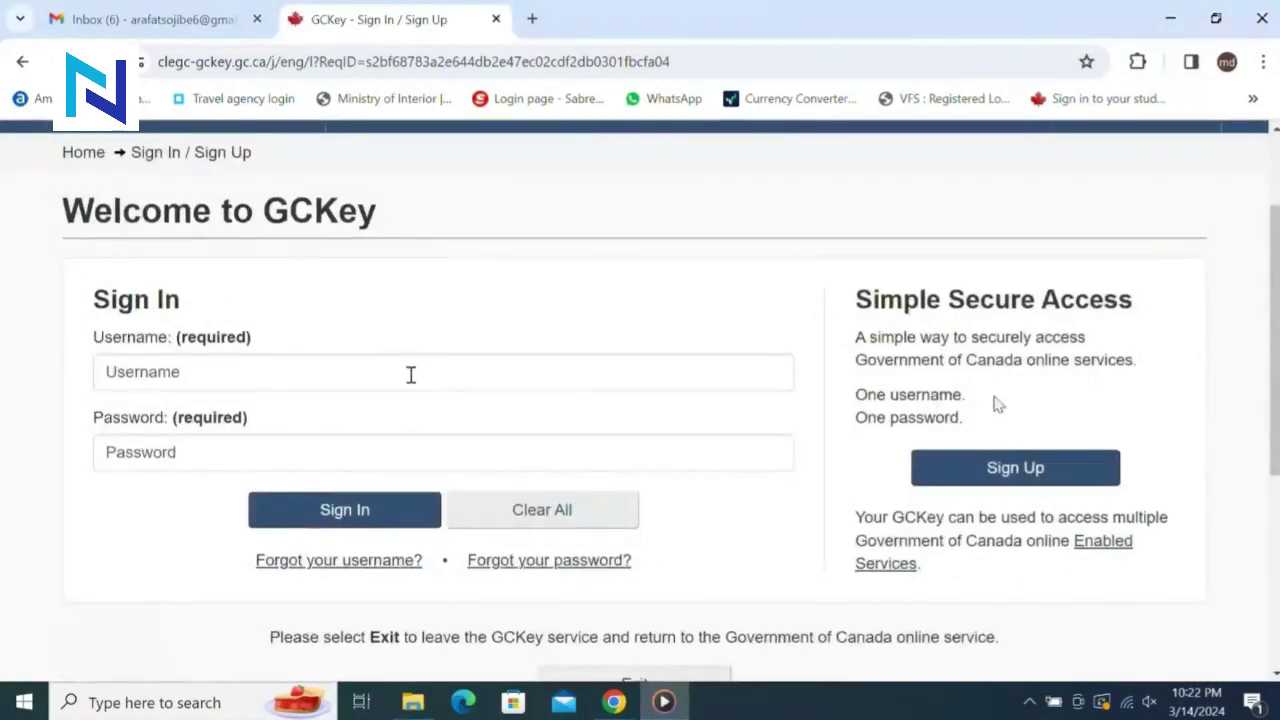
{"action": "scroll", "coordinate": [409, 374], "scroll_direction": "down", "scroll_amount": 1}
{"action": "scroll", "coordinate": [409, 374], "scroll_direction": "up", "scroll_amount": 1}
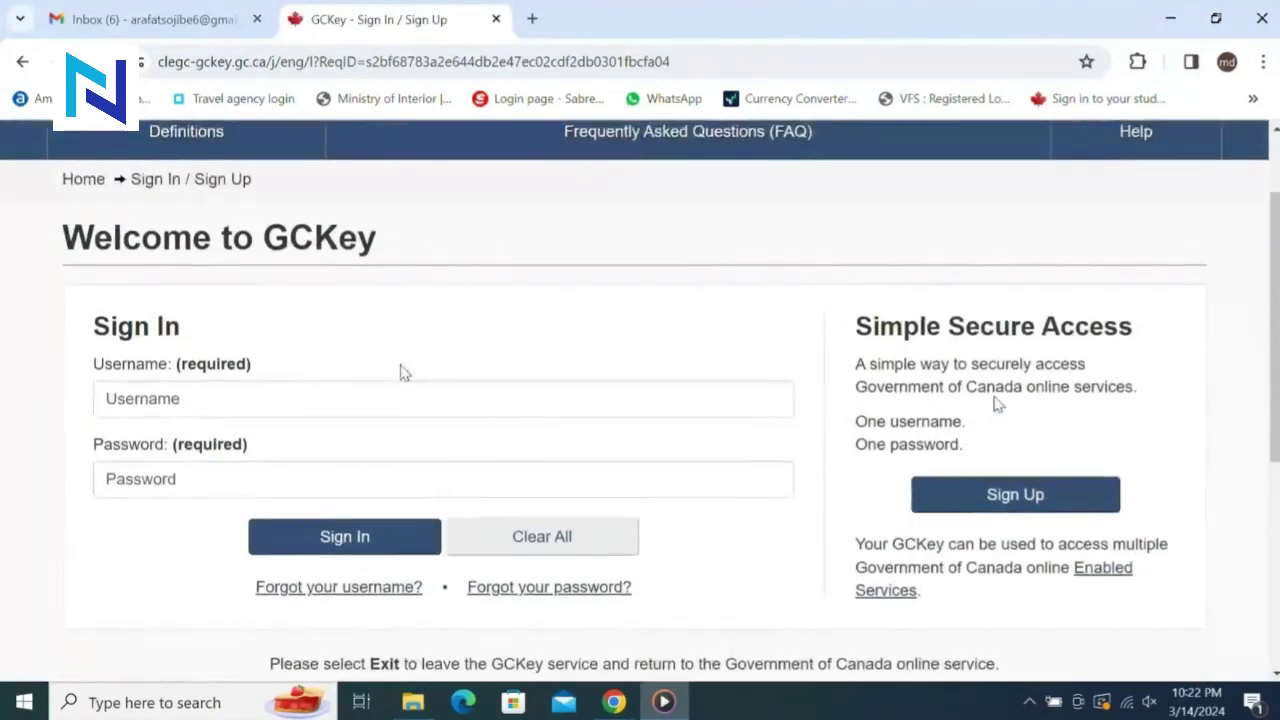
Try the Username and Password fields and look over the GCKey sign-in page.
{"action": "left_click", "coordinate": [403, 403]}
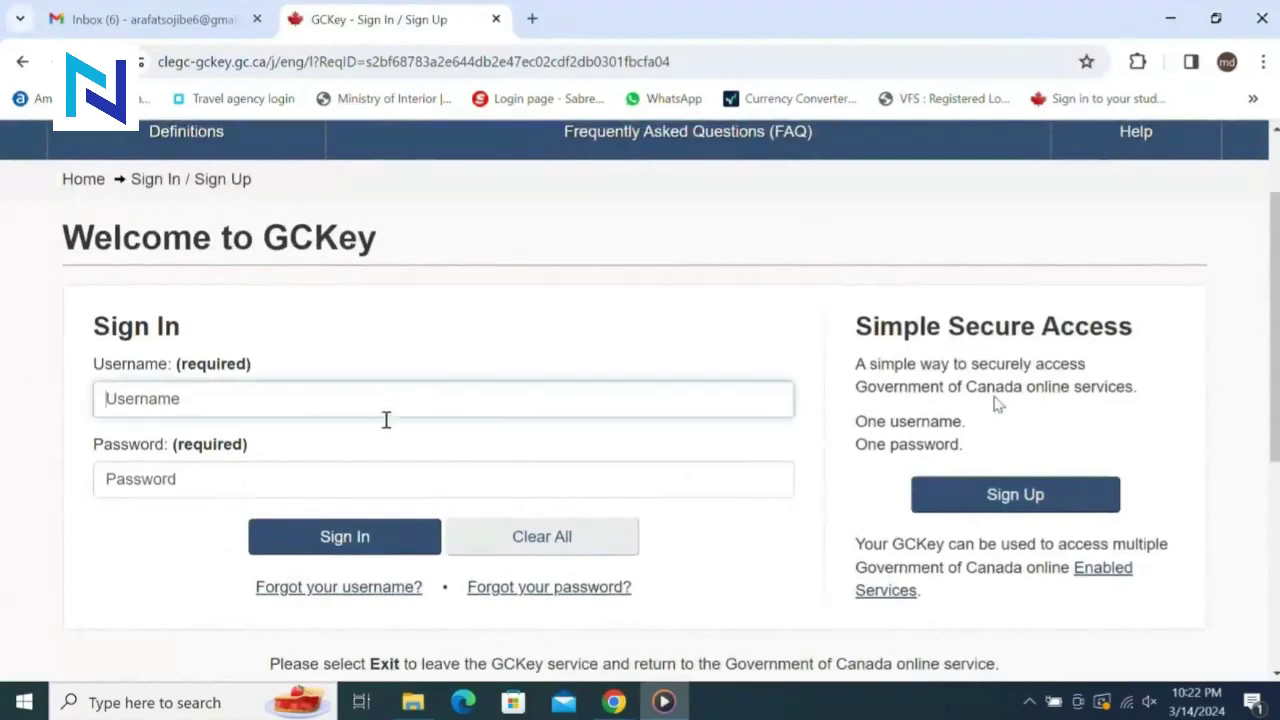
{"action": "left_click", "coordinate": [301, 479]}
{"action": "left_click", "coordinate": [298, 414]}
{"action": "scroll", "coordinate": [298, 416], "scroll_direction": "down", "scroll_amount": 2}
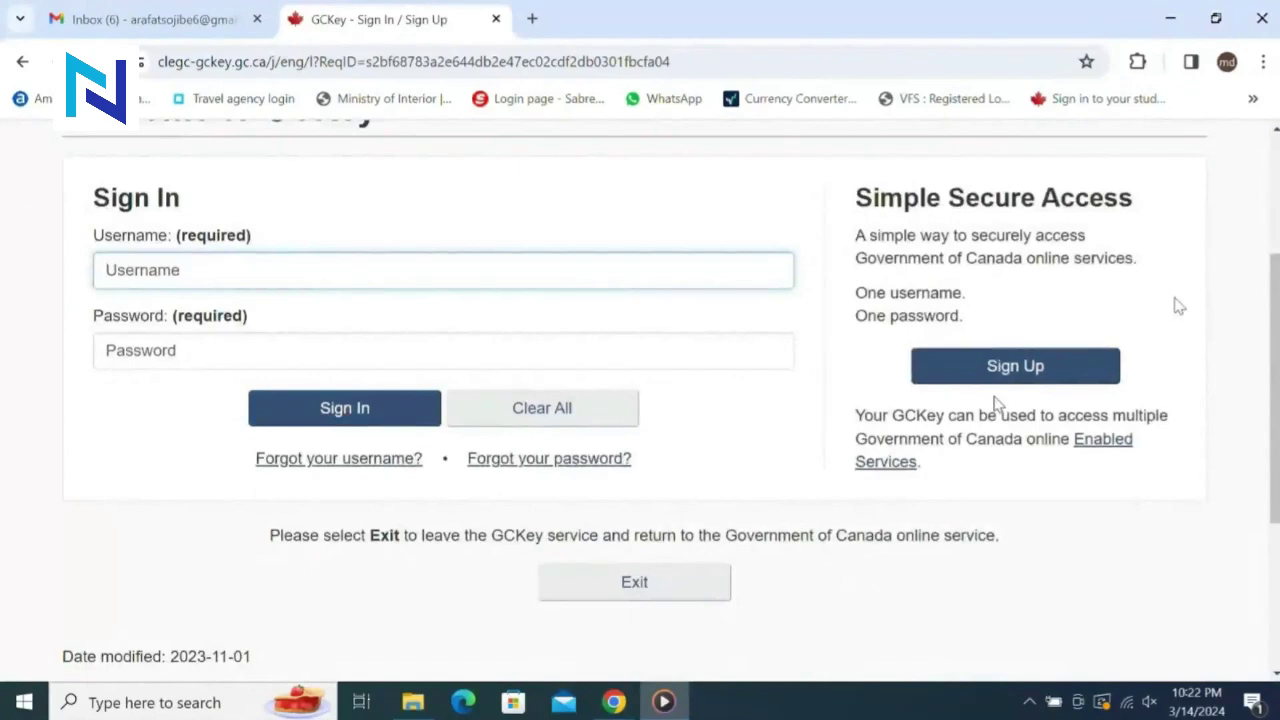
{"action": "scroll", "coordinate": [1179, 305], "scroll_direction": "up", "scroll_amount": 4}
{"action": "scroll", "coordinate": [1179, 305], "scroll_direction": "down", "scroll_amount": 5}
{"action": "scroll", "coordinate": [1179, 305], "scroll_direction": "up", "scroll_amount": 5}
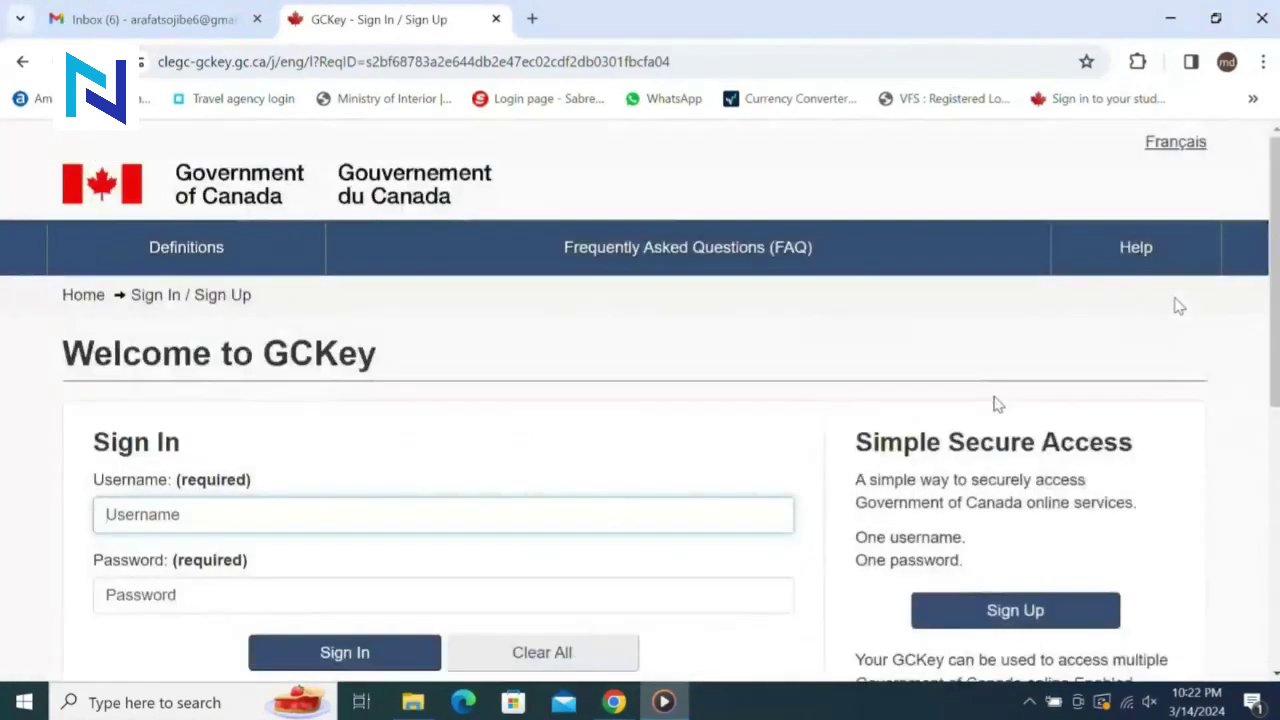
{"action": "scroll", "coordinate": [1179, 305], "scroll_direction": "down", "scroll_amount": 4}
Start a new GCKey sign-up and accept the terms and conditions.
{"action": "left_click", "coordinate": [1075, 368]}
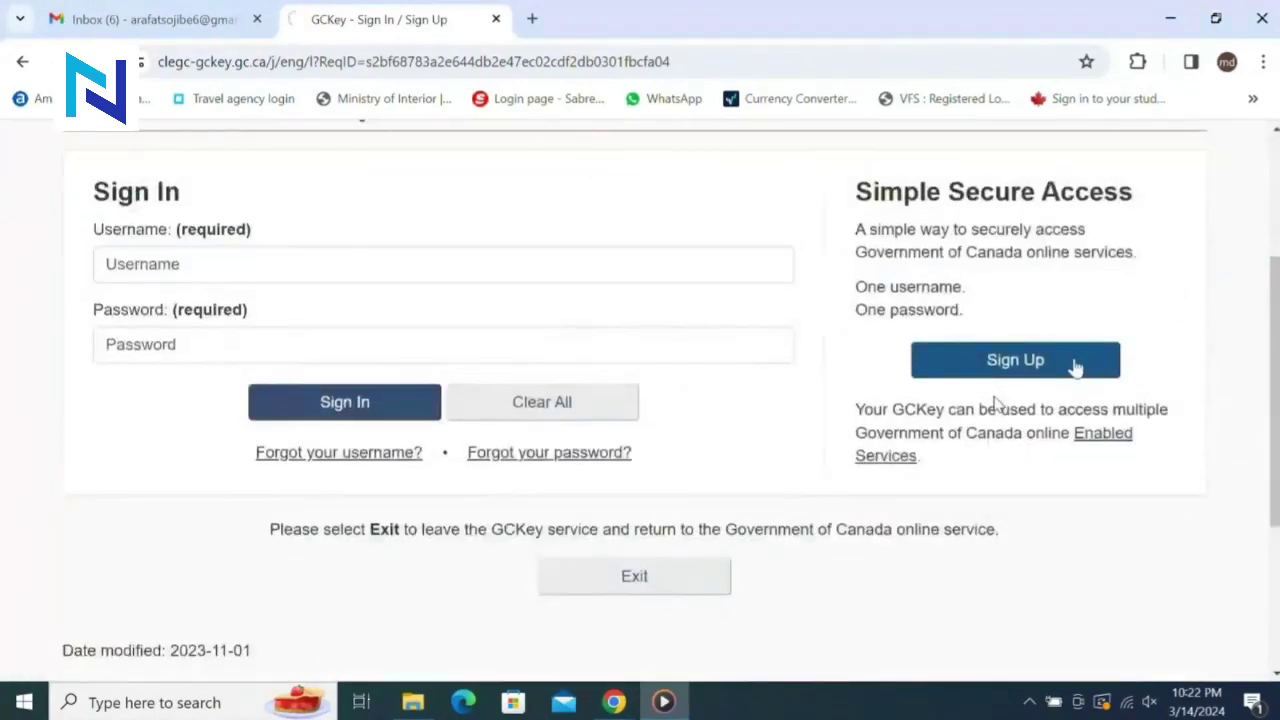
{"action": "scroll", "coordinate": [1070, 367], "scroll_direction": "down", "scroll_amount": 5}
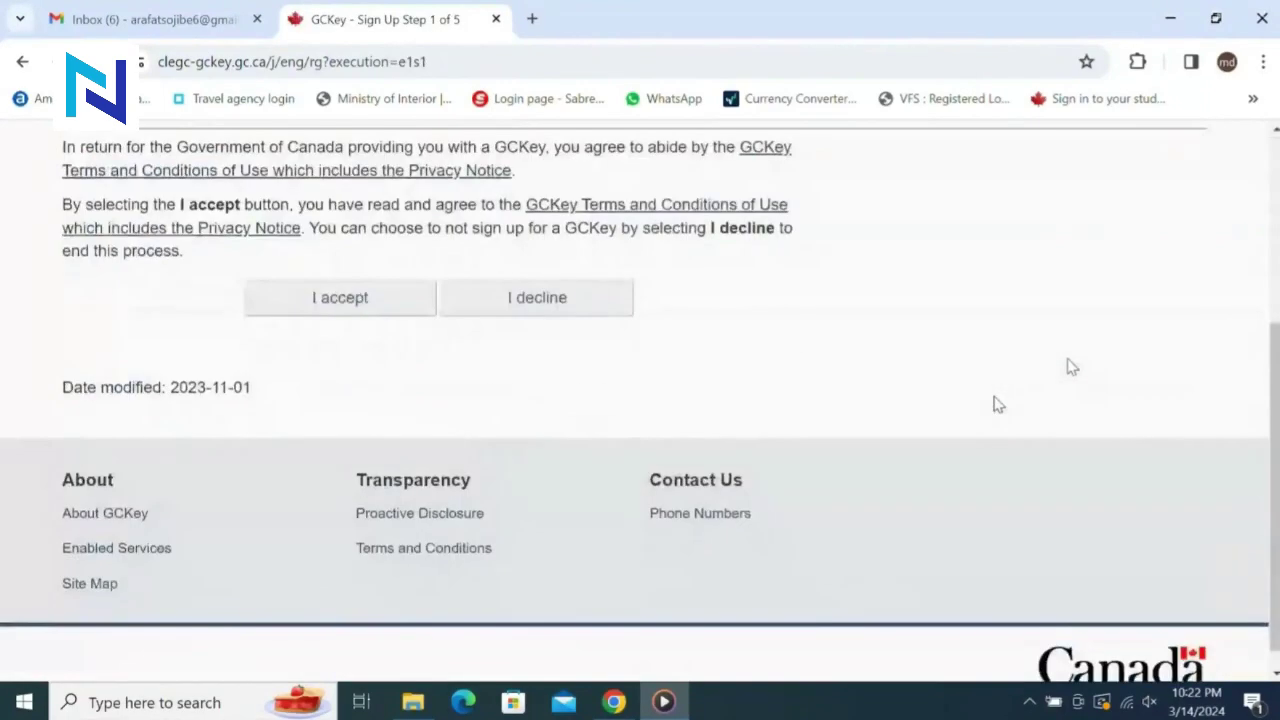
{"action": "scroll", "coordinate": [1070, 367], "scroll_direction": "up", "scroll_amount": 3}
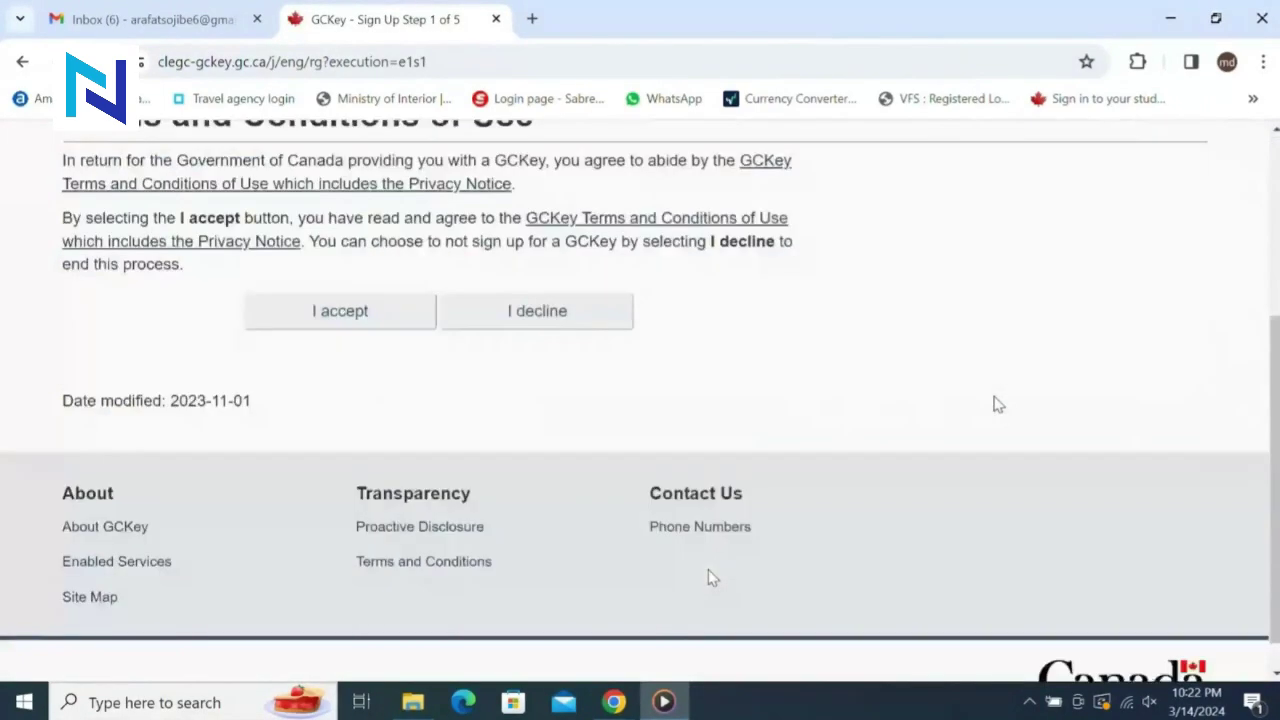
{"action": "scroll", "coordinate": [712, 577], "scroll_direction": "down", "scroll_amount": 3}
{"action": "left_click", "coordinate": [373, 330]}
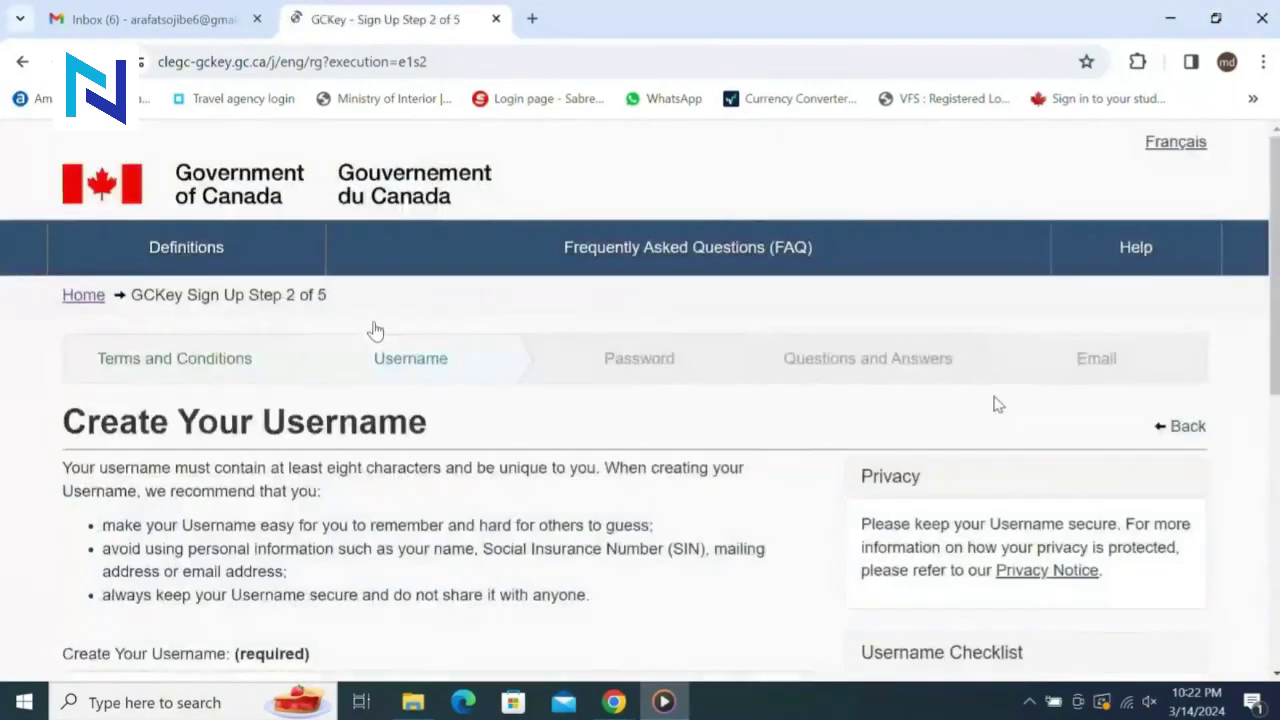
{"action": "scroll", "coordinate": [372, 330], "scroll_direction": "down", "scroll_amount": 3}
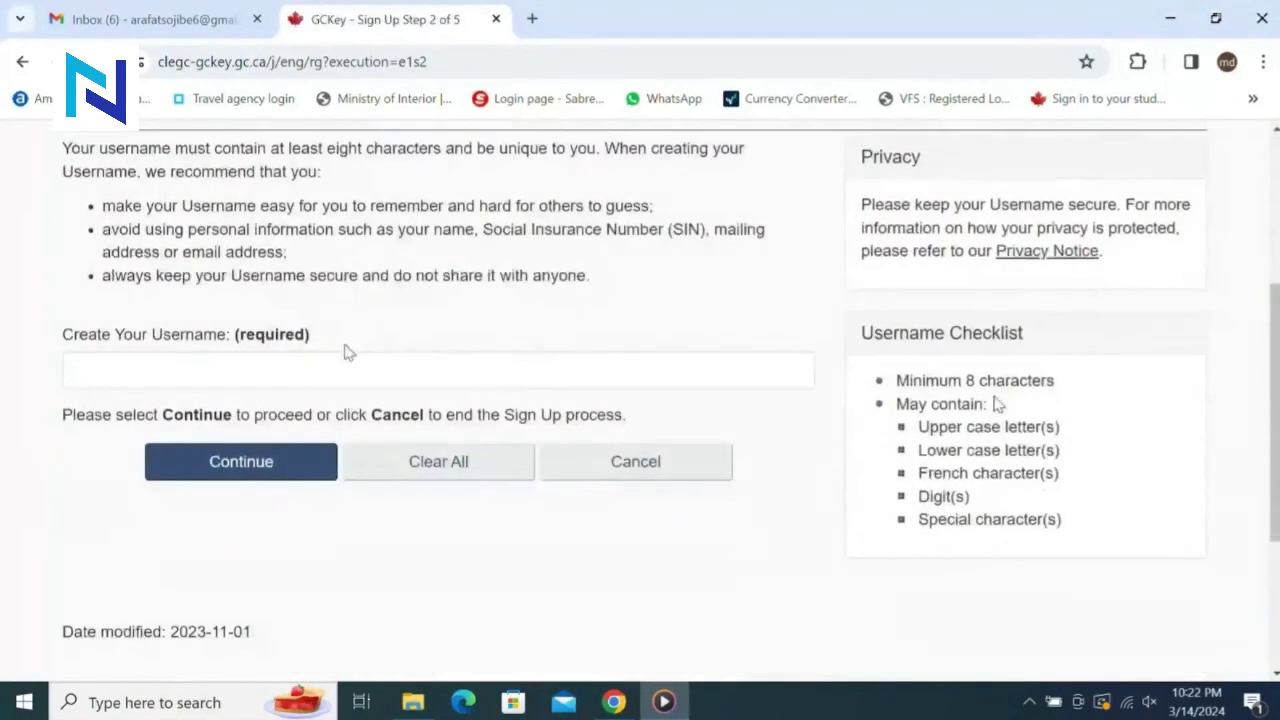
Enter the chosen username in Create Your Username, correcting a typo.
{"action": "left_click", "coordinate": [360, 371]}
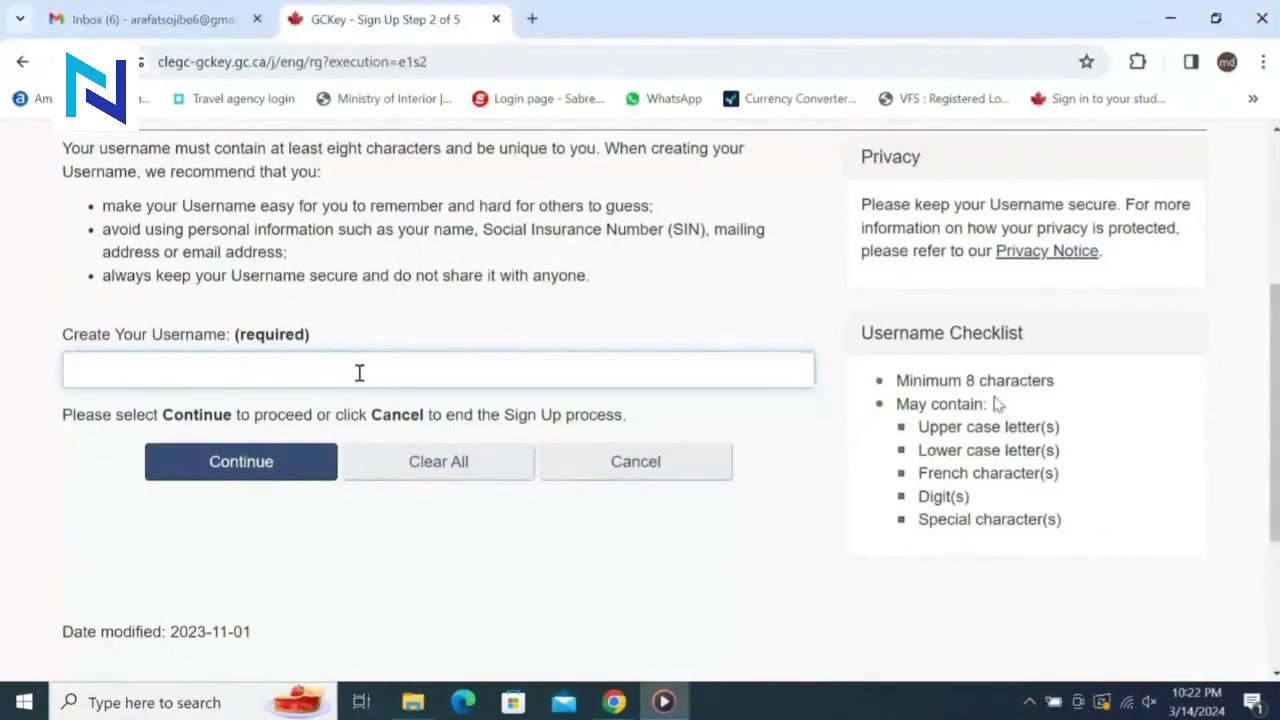
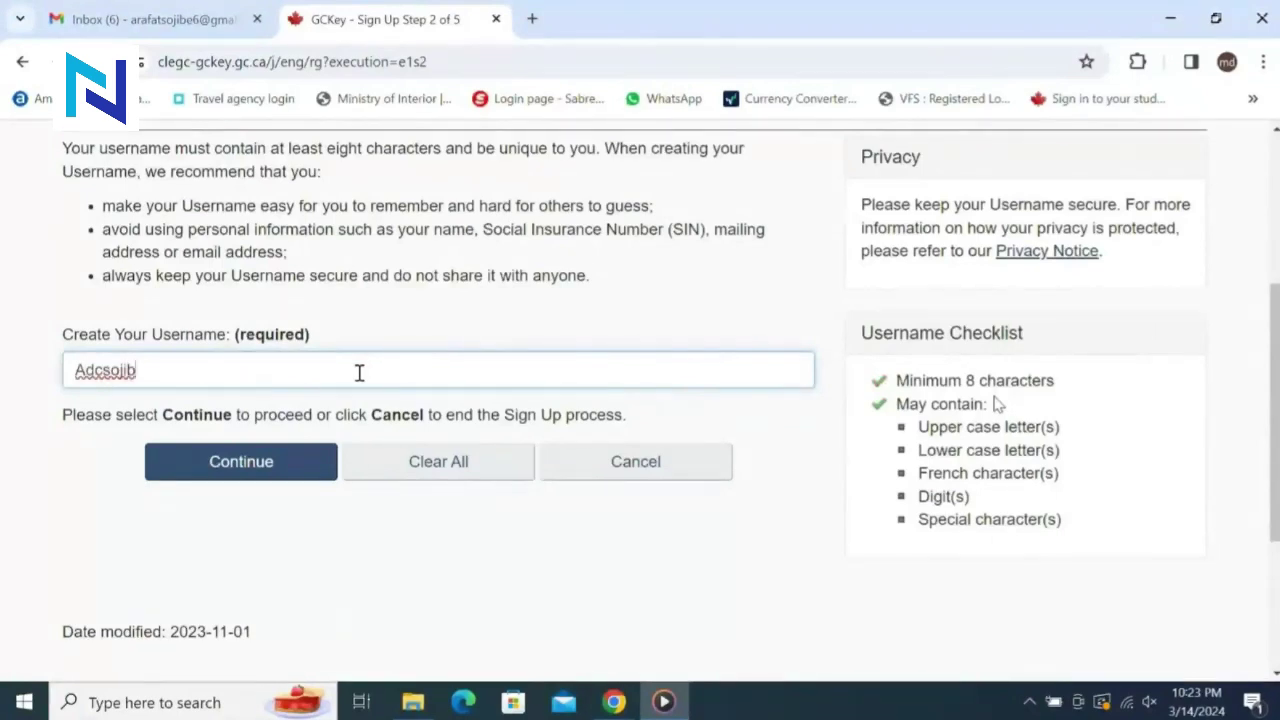
Submit the username, then enter and confirm a new account password.
{"action": "left_click", "coordinate": [241, 465]}
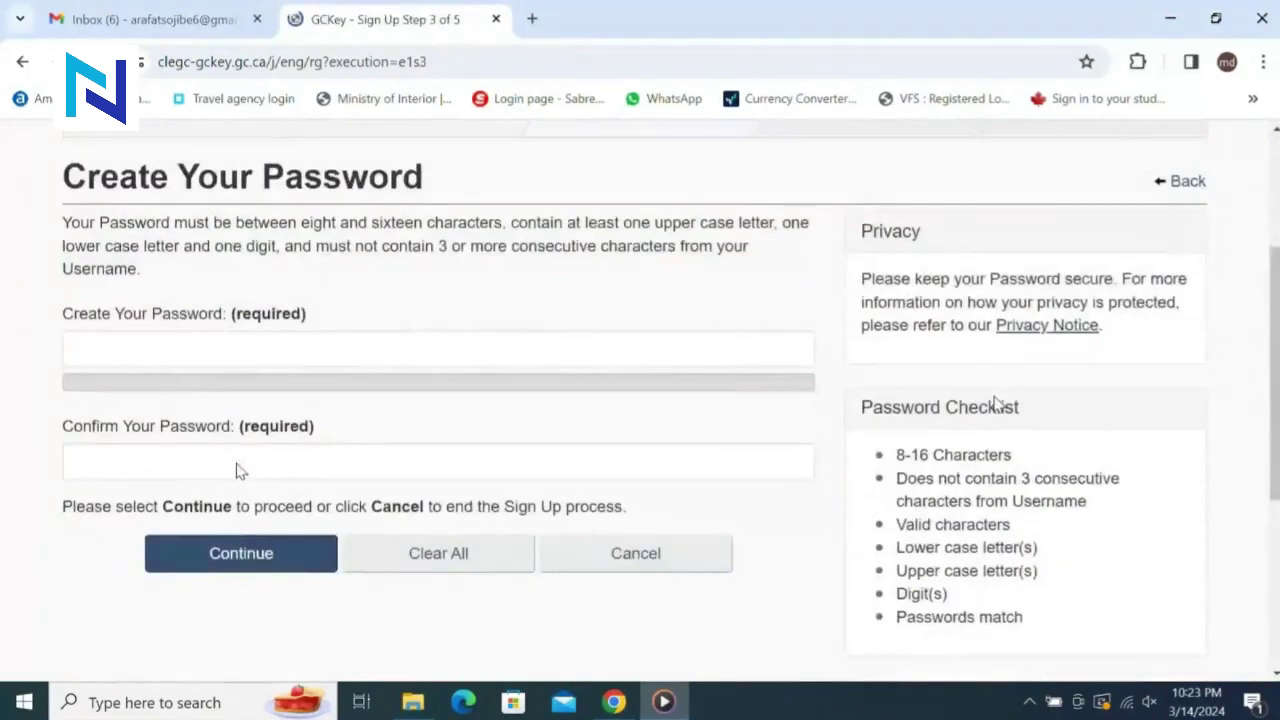
{"action": "scroll", "coordinate": [237, 470], "scroll_direction": "down", "scroll_amount": 2}
{"action": "scroll", "coordinate": [237, 470], "scroll_direction": "up", "scroll_amount": 2}
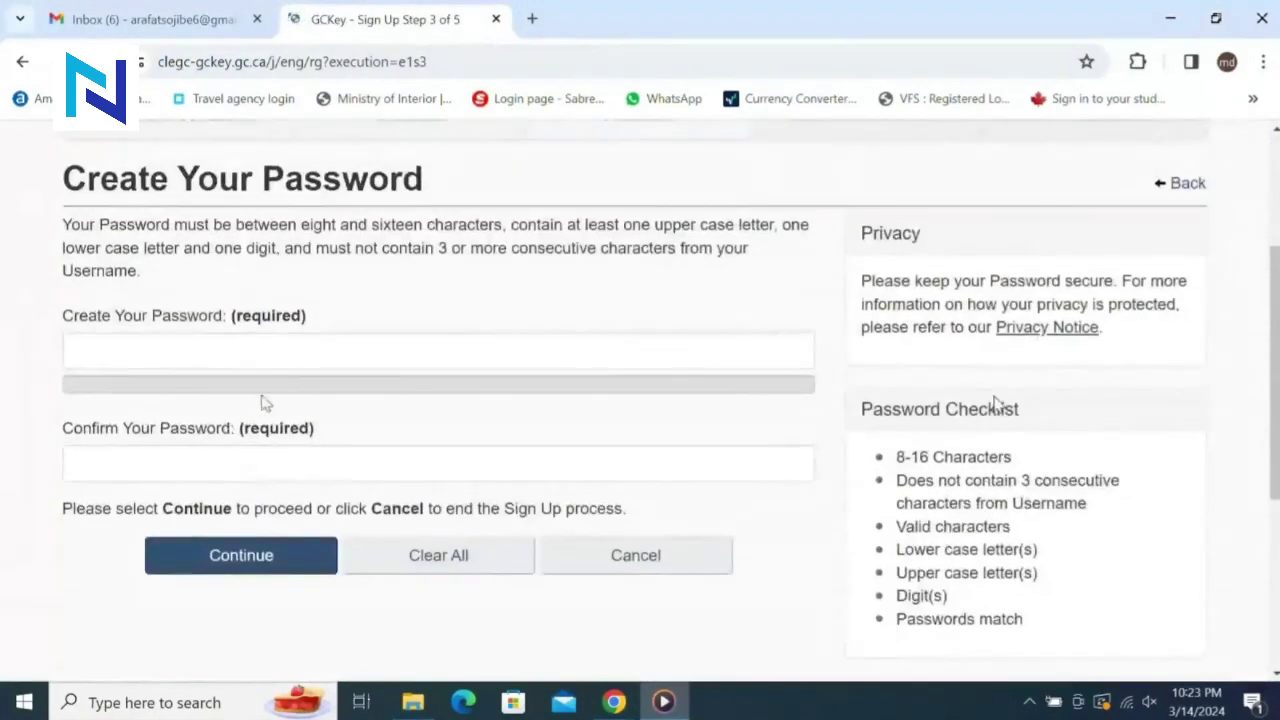
{"action": "left_click", "coordinate": [303, 371]}
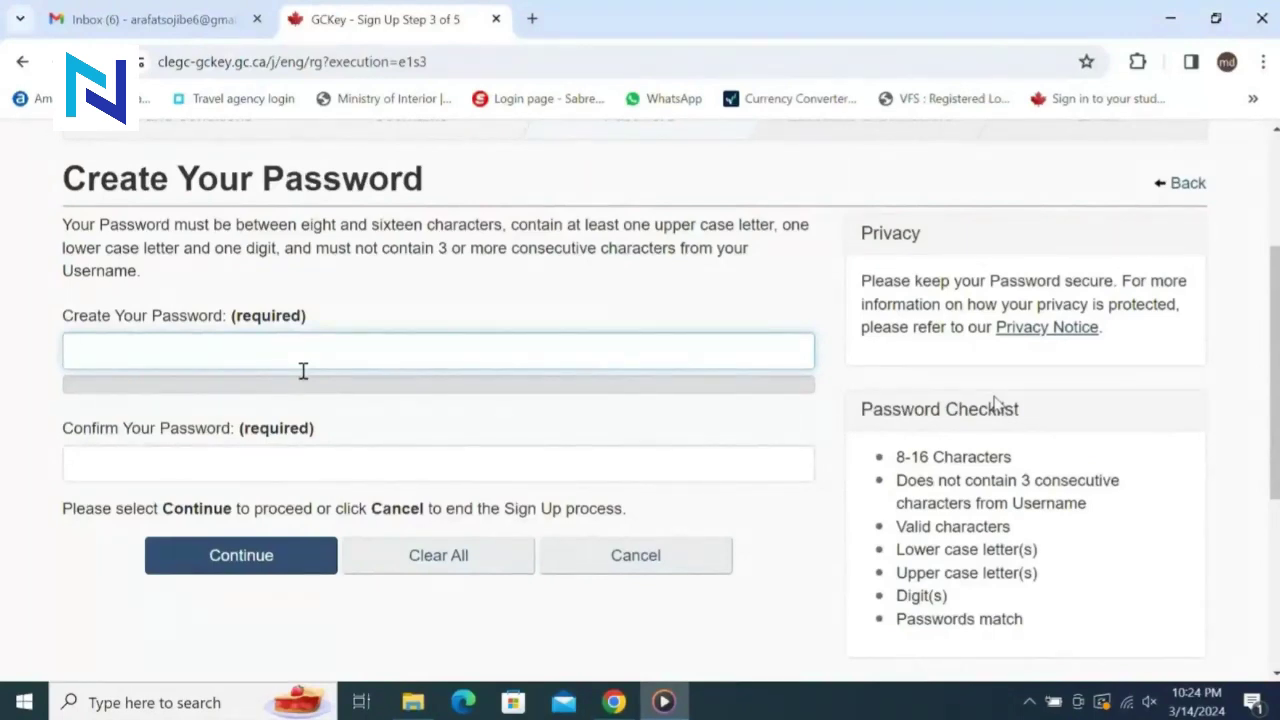
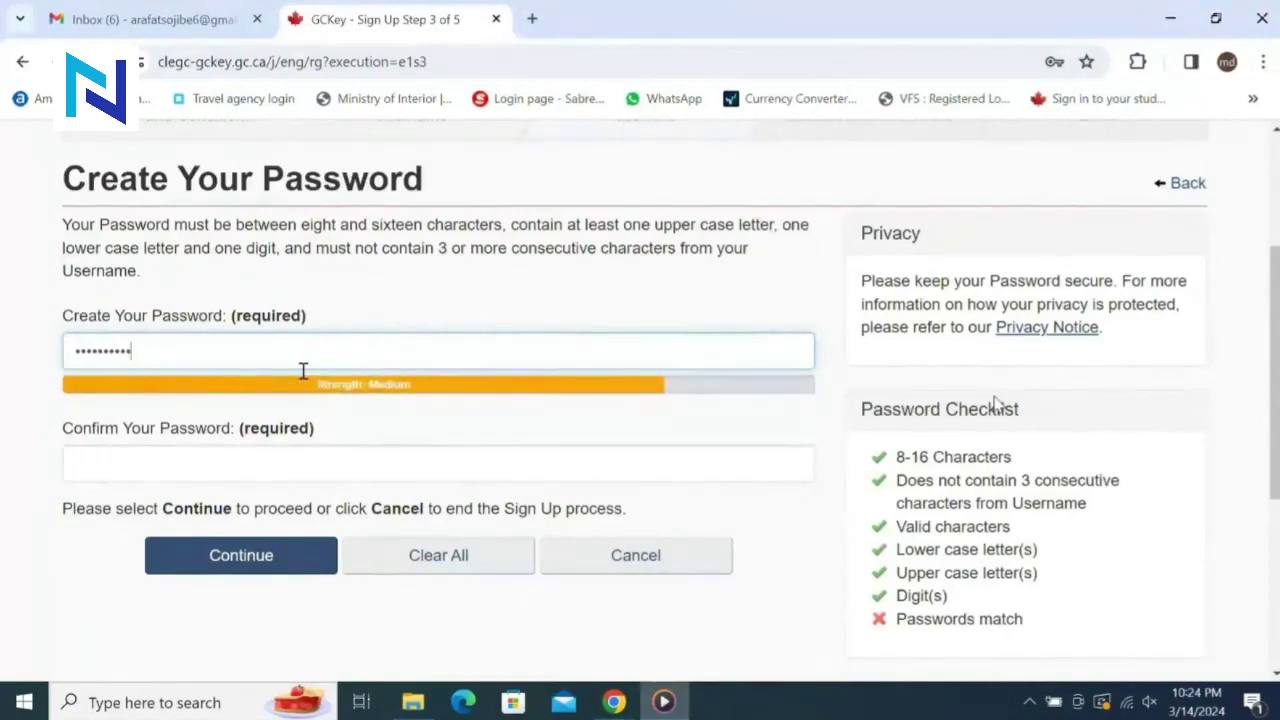
{"action": "left_click", "coordinate": [325, 471]}
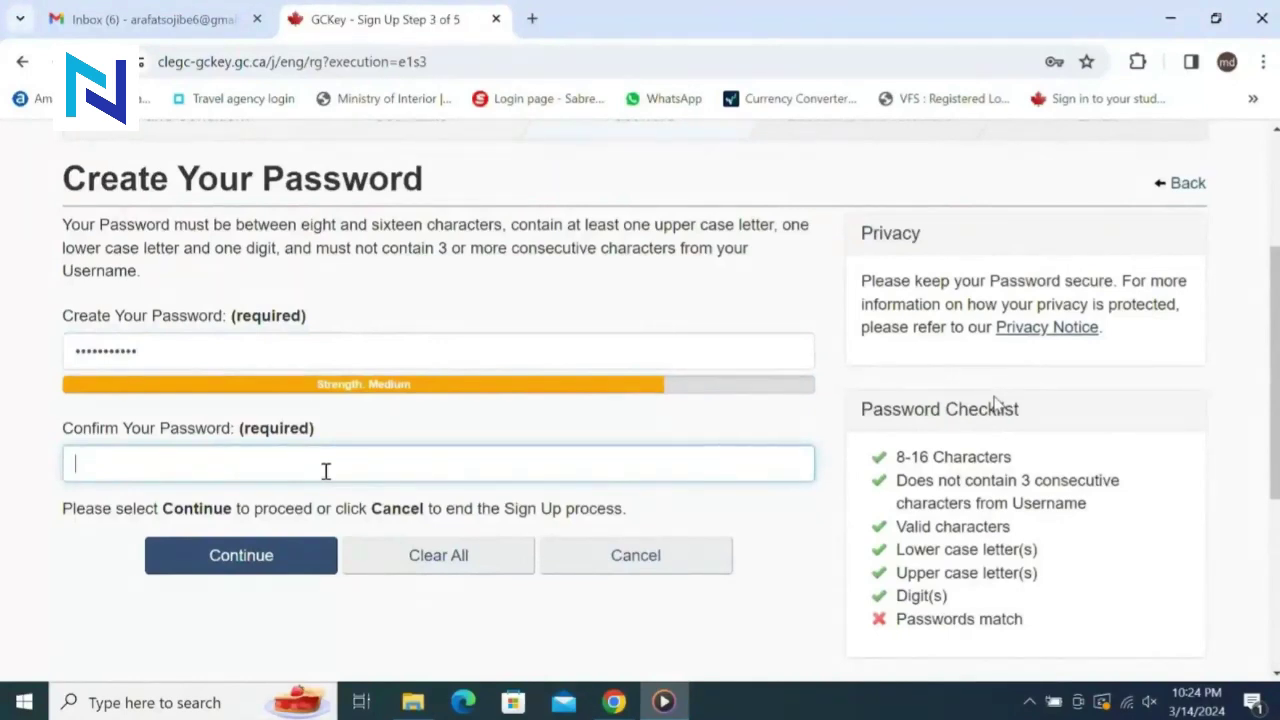
{"action": "type", "text": "•••••••••"}
{"action": "type", "text": "•"}
{"action": "scroll", "coordinate": [325, 471], "scroll_direction": "down", "scroll_amount": 1}
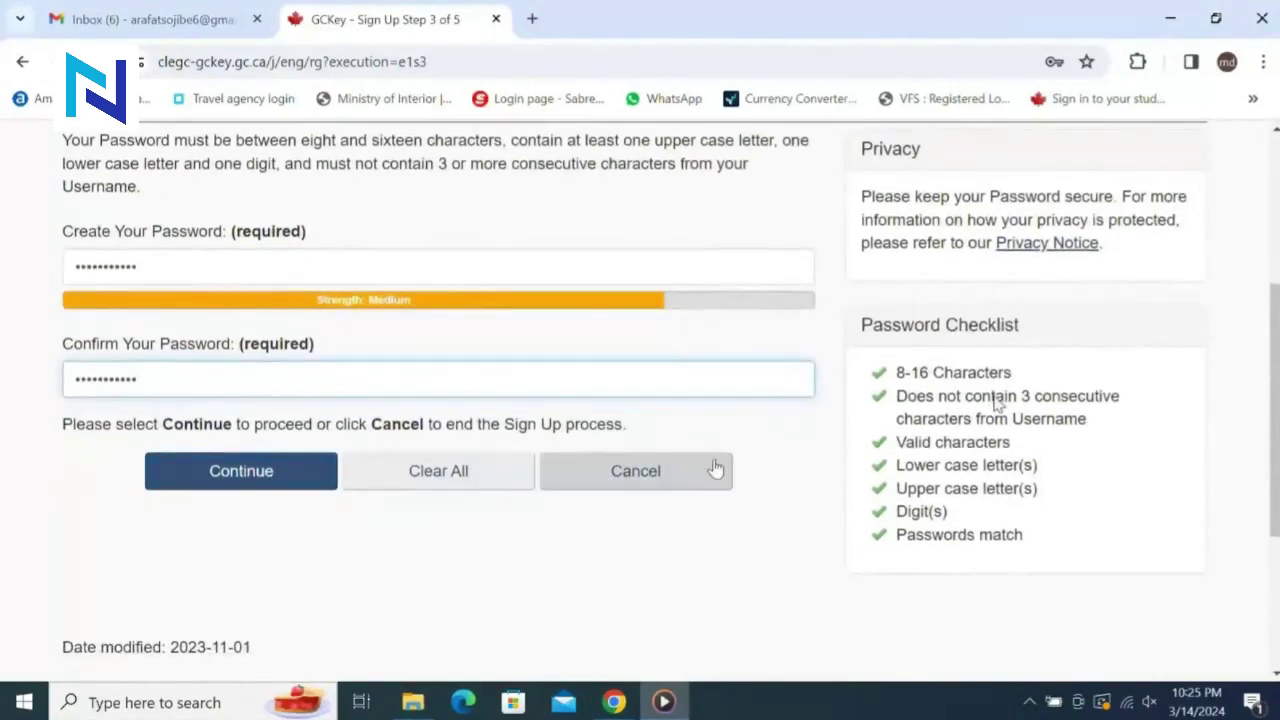
Submit the password, choose the first-love recovery question and type its answer.
{"action": "left_click", "coordinate": [207, 474]}
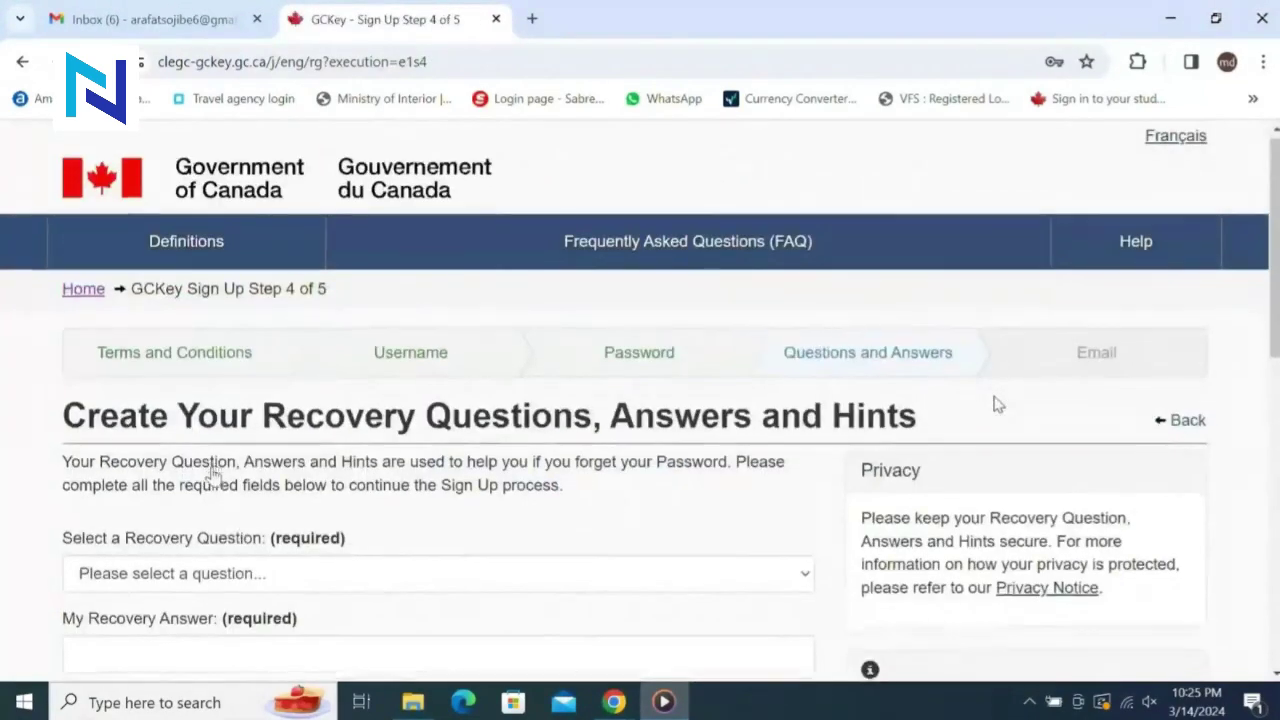
{"action": "scroll", "coordinate": [211, 476], "scroll_direction": "down", "scroll_amount": 4}
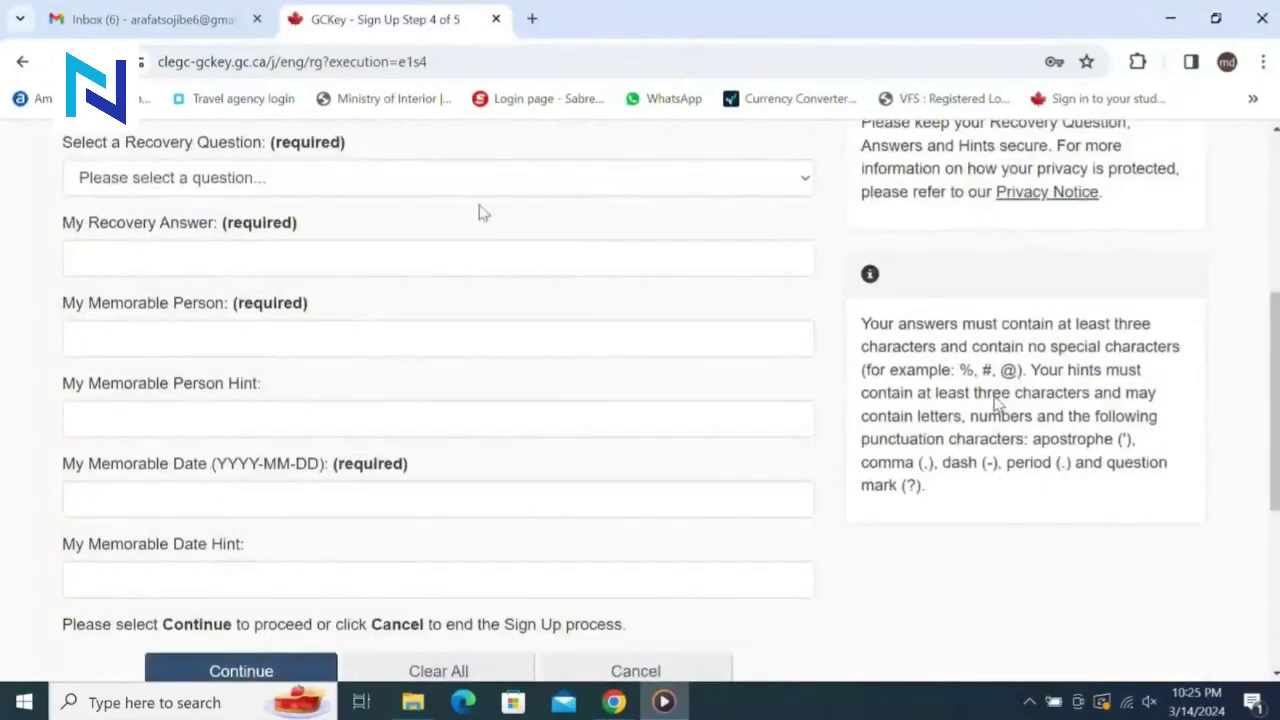
{"action": "left_click", "coordinate": [480, 185]}
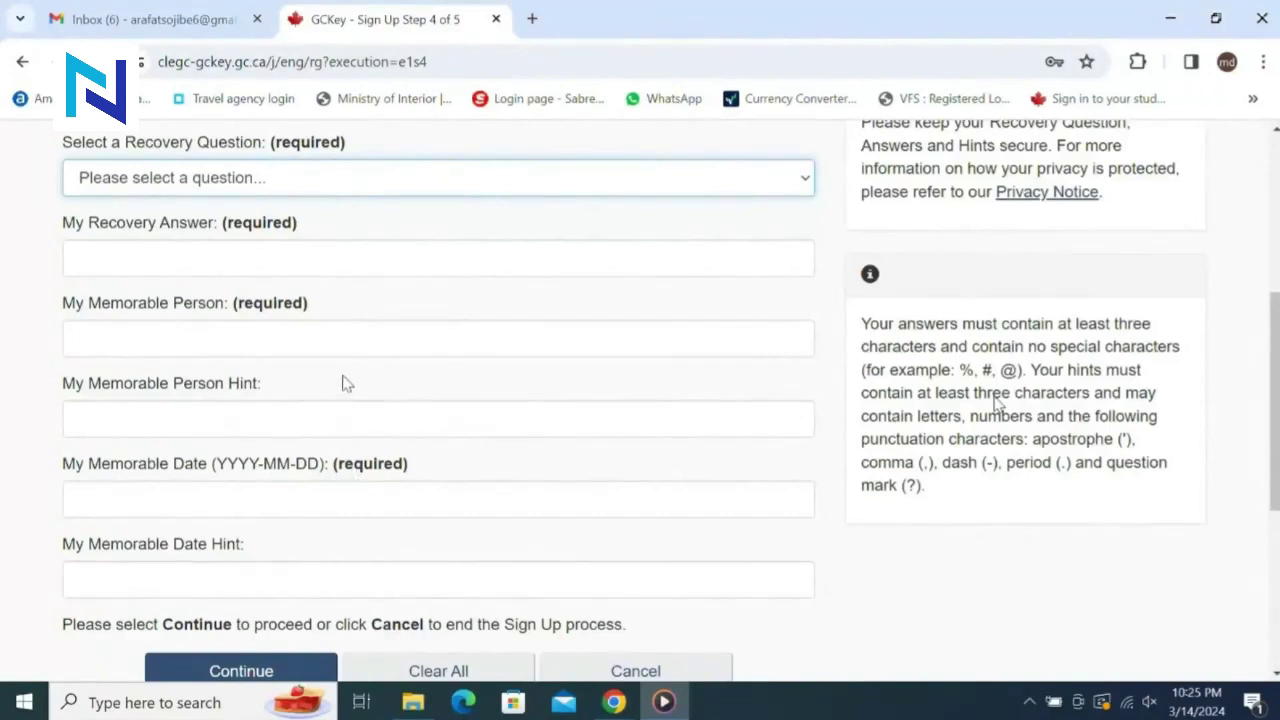
{"action": "key", "text": "Down"}
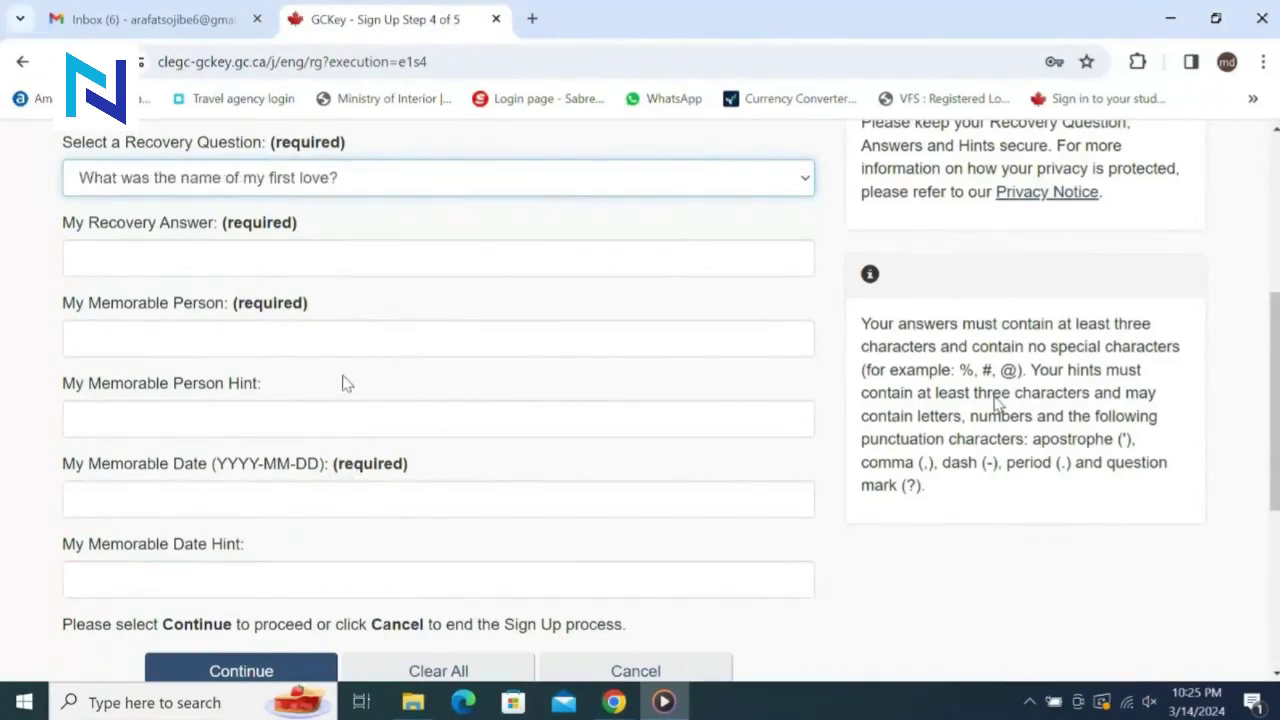
{"action": "scroll", "coordinate": [290, 340], "scroll_direction": "up", "scroll_amount": 1}
{"action": "left_click", "coordinate": [287, 352]}
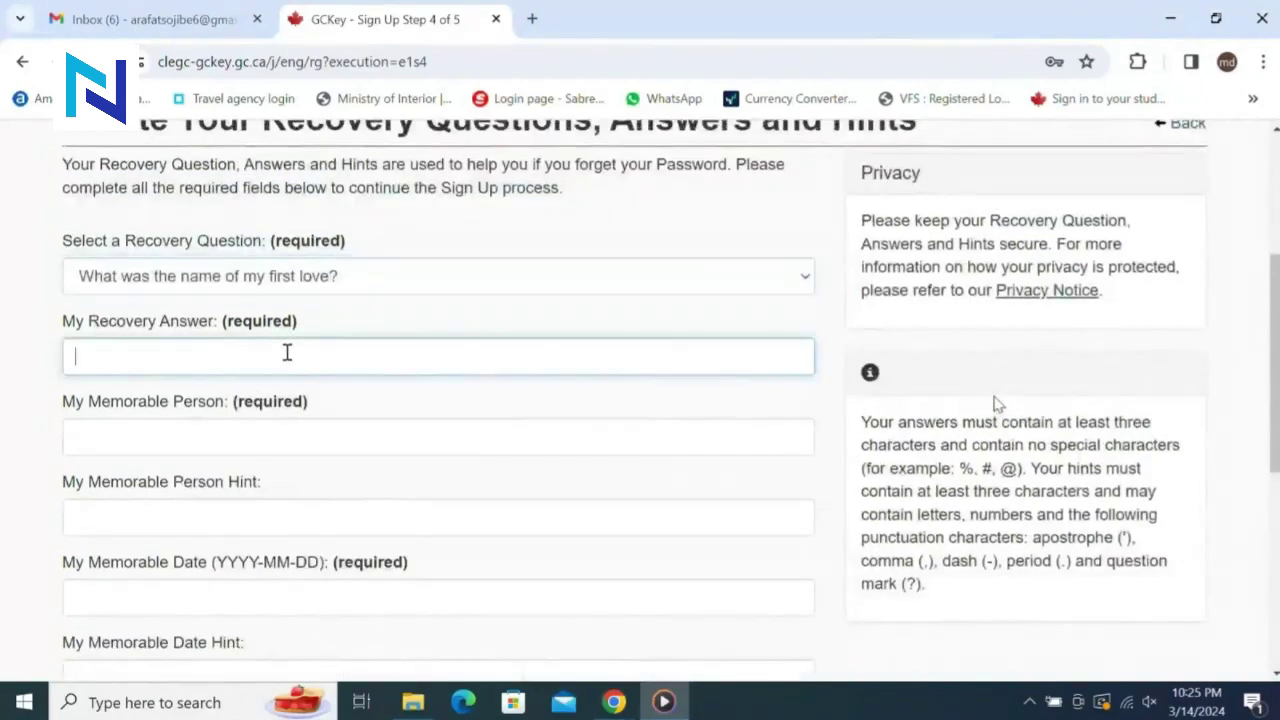
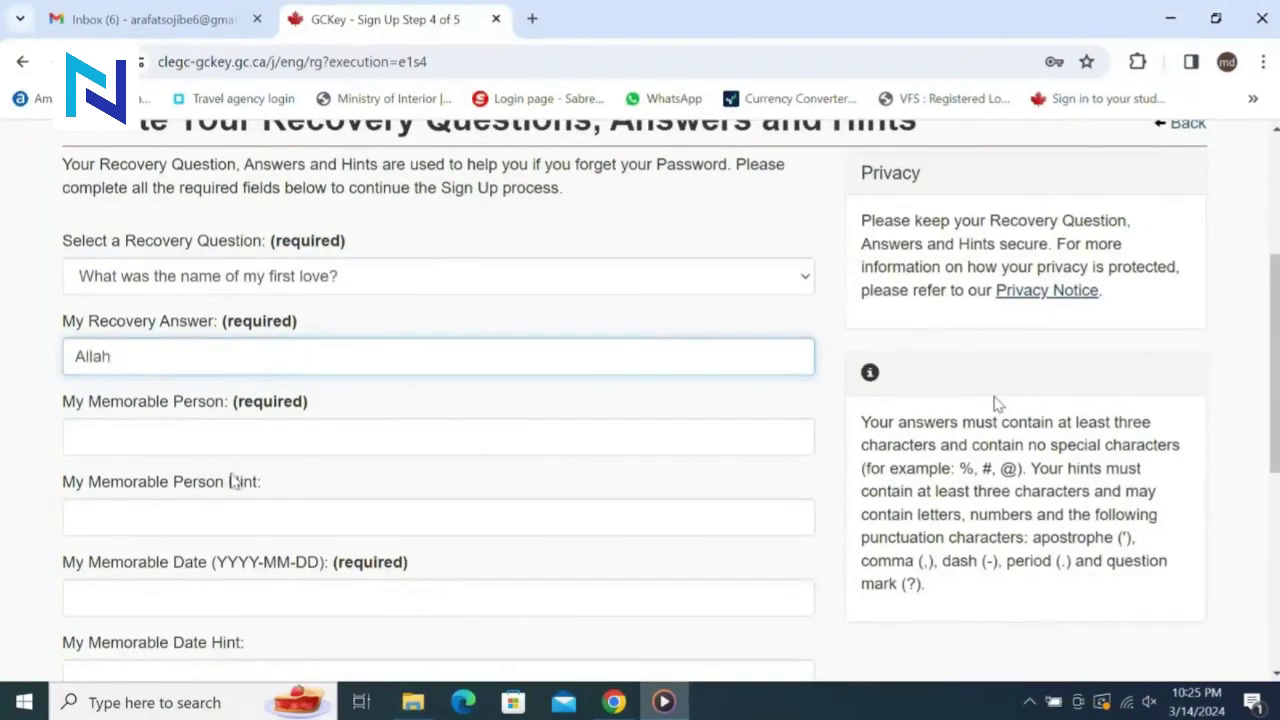
Fill in the Memorable Person field, retyping it once.
{"action": "left_click", "coordinate": [243, 451]}
{"action": "scroll", "coordinate": [243, 455], "scroll_direction": "down", "scroll_amount": 1}
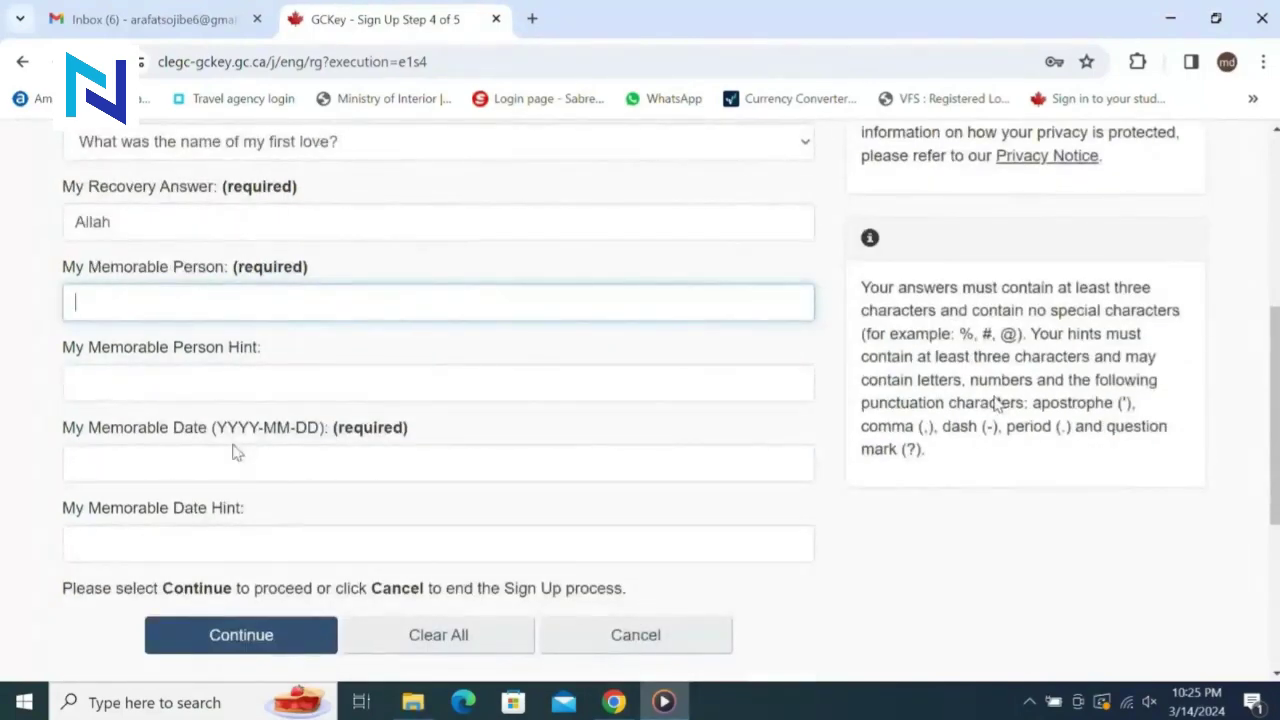
{"action": "type", "text": "1"}
{"action": "key", "text": "BackSpace"}
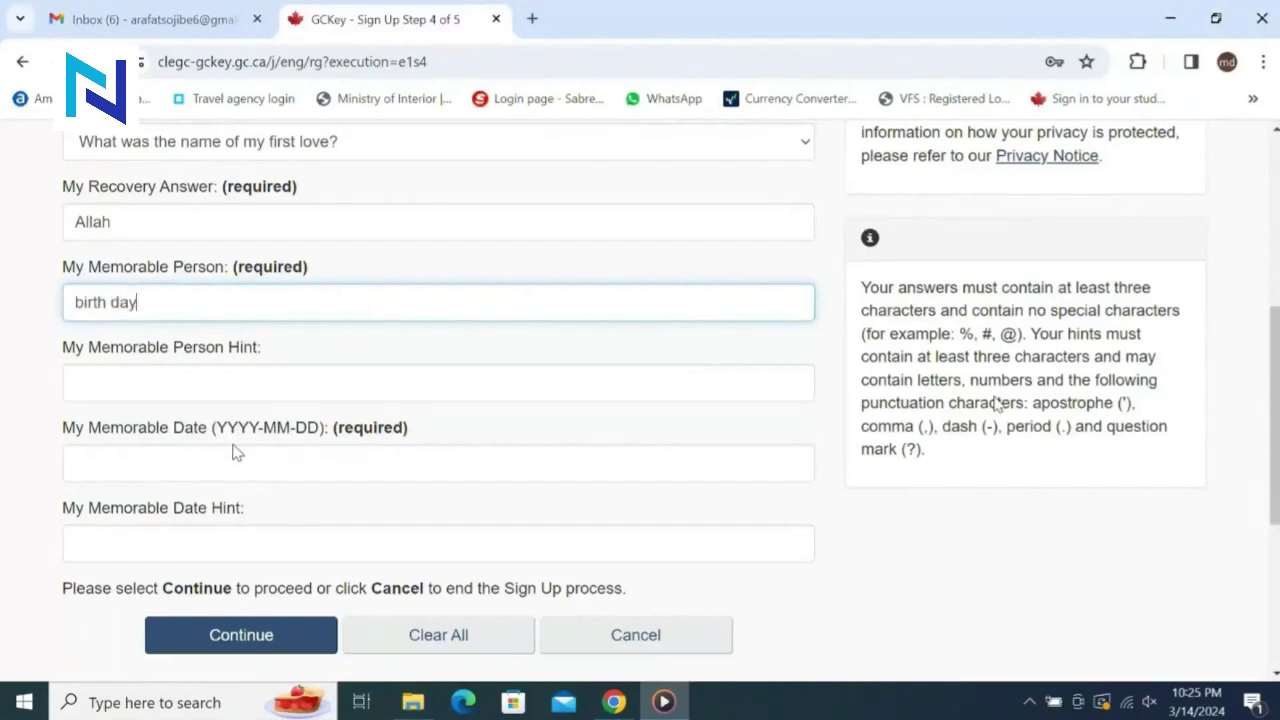
{"action": "scroll", "coordinate": [998, 405], "scroll_direction": "down", "scroll_amount": 3}
{"action": "scroll", "coordinate": [998, 405], "scroll_direction": "up", "scroll_amount": 3}
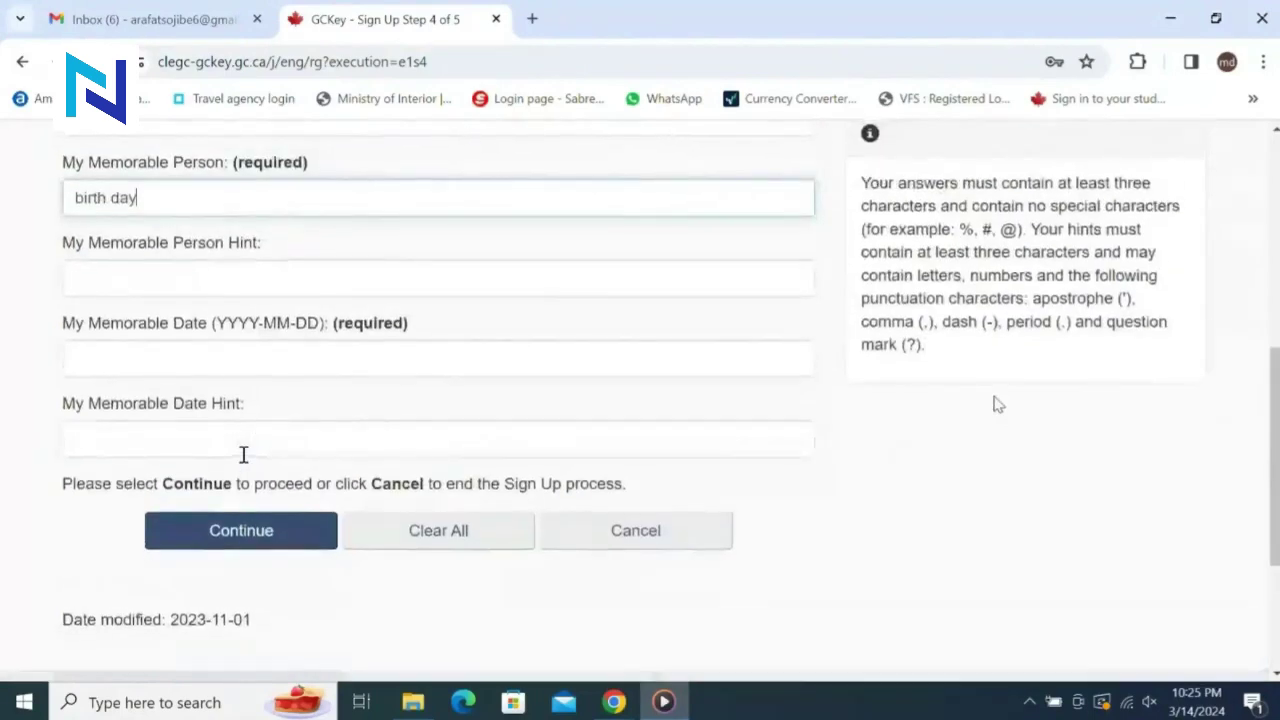
{"action": "key", "text": "BackSpace"}
{"action": "key", "text": "BackSpace"}
{"action": "key", "text": "BackSpace"}
{"action": "key", "text": "BackSpace"}
{"action": "key", "text": "BackSpace"}
{"action": "key", "text": "BackSpace"}
{"action": "key", "text": "BackSpace"}
{"action": "key", "text": "BackSpace"}
{"action": "key", "text": "BackSpace"}
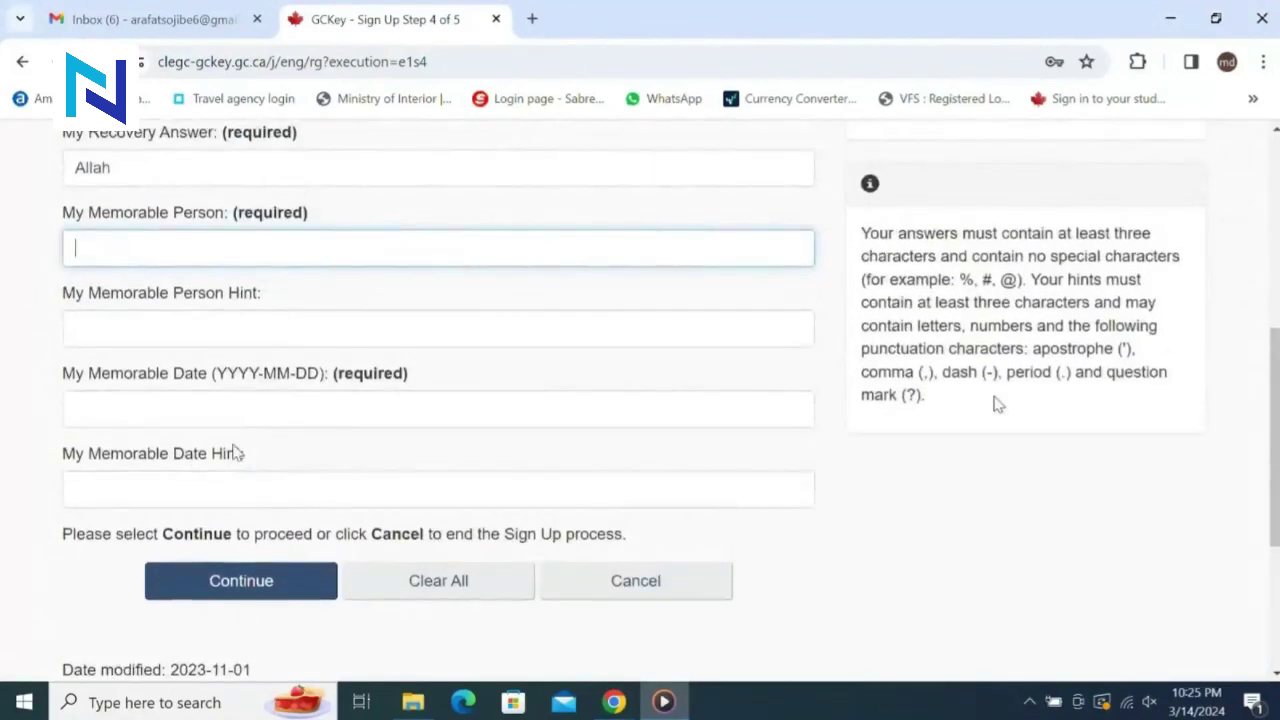
Fill in the memorable person hint.
{"action": "left_click", "coordinate": [237, 345]}
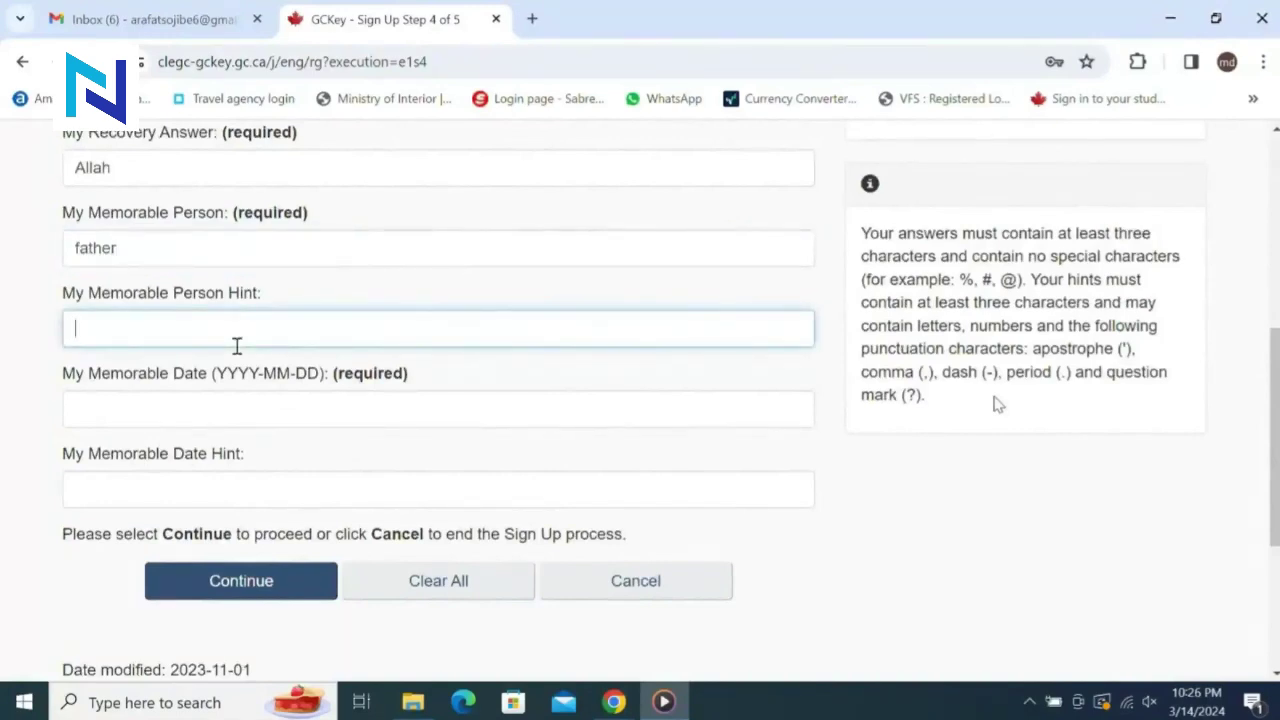
{"action": "type", "text": "b"}
{"action": "key", "text": "BackSpace"}
{"action": "type", "text": "my born"}
{"action": "scroll", "coordinate": [237, 346], "scroll_direction": "down", "scroll_amount": 2}
Enter the memorable date in YYYY-MM-DD format and its date hint.
{"action": "left_click", "coordinate": [237, 346]}
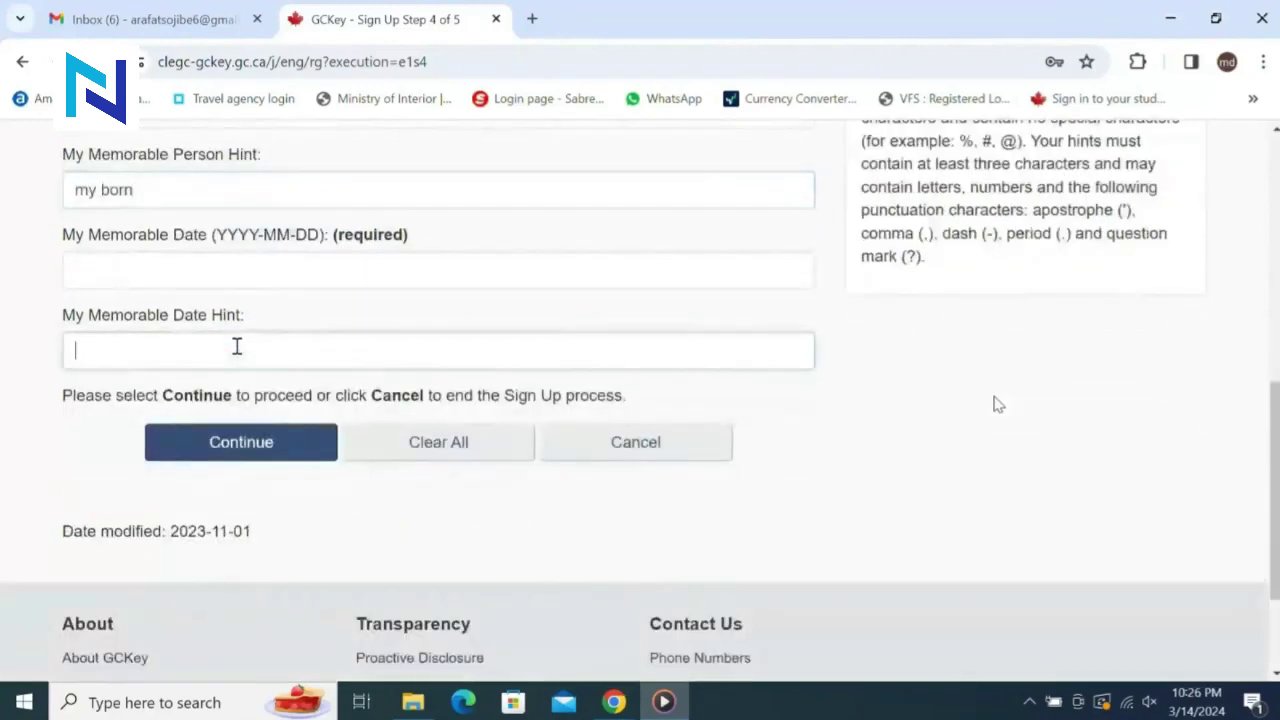
{"action": "left_click", "coordinate": [232, 283]}
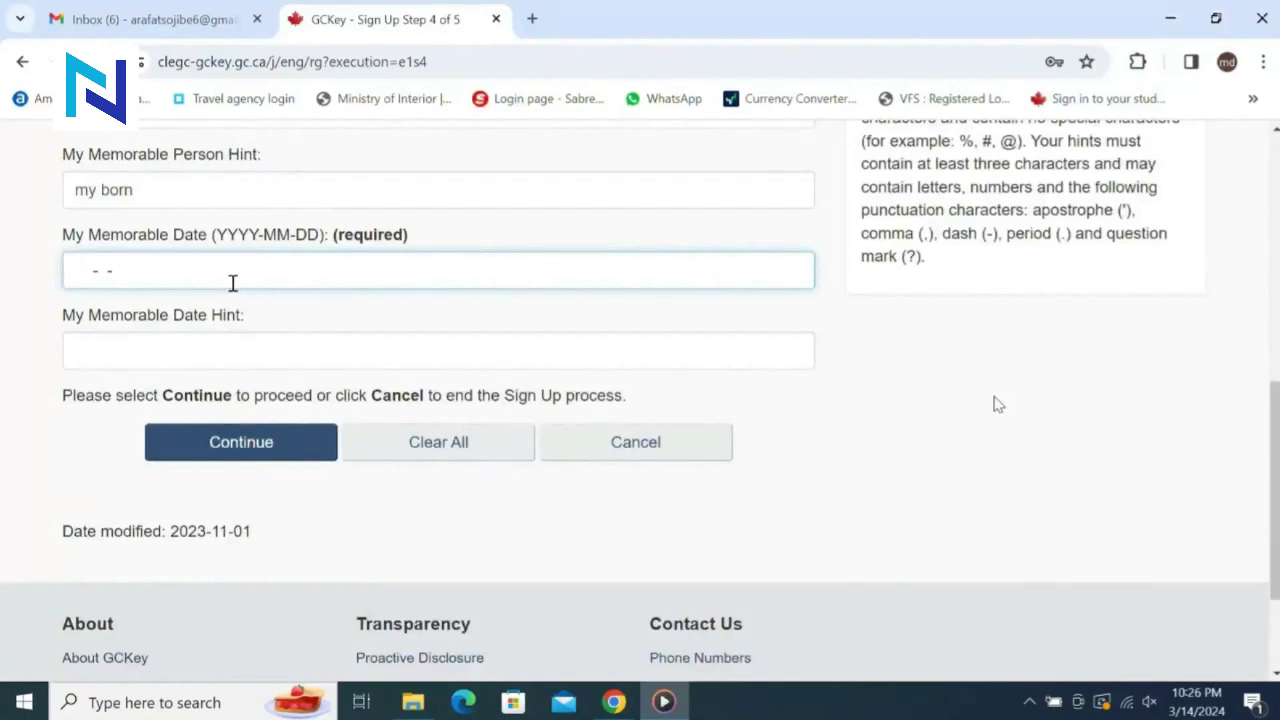
{"action": "type", "text": "01"}
{"action": "type", "text": "01"}
{"action": "key", "text": "BackSpace"}
{"action": "key", "text": "BackSpace"}
{"action": "key", "text": "BackSpace"}
{"action": "key", "text": "BackSpace"}
{"action": "left_click", "coordinate": [229, 348]}
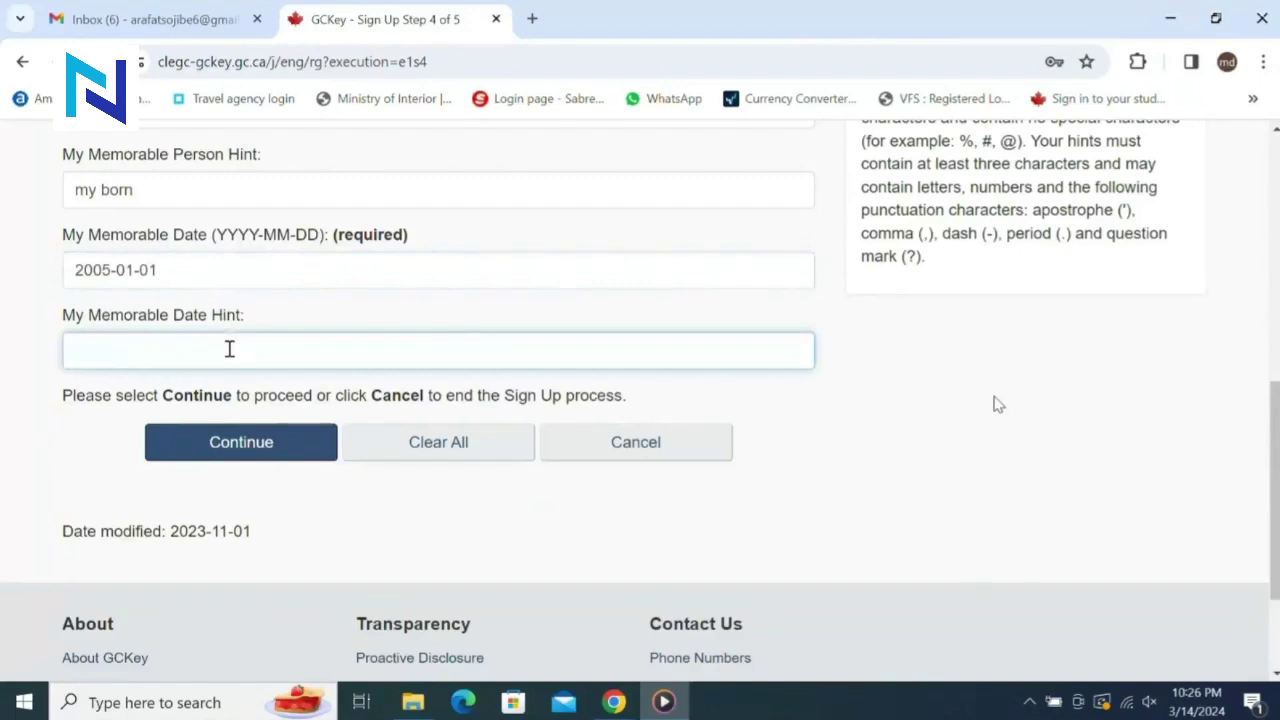
{"action": "scroll", "coordinate": [229, 348], "scroll_direction": "up", "scroll_amount": 3}
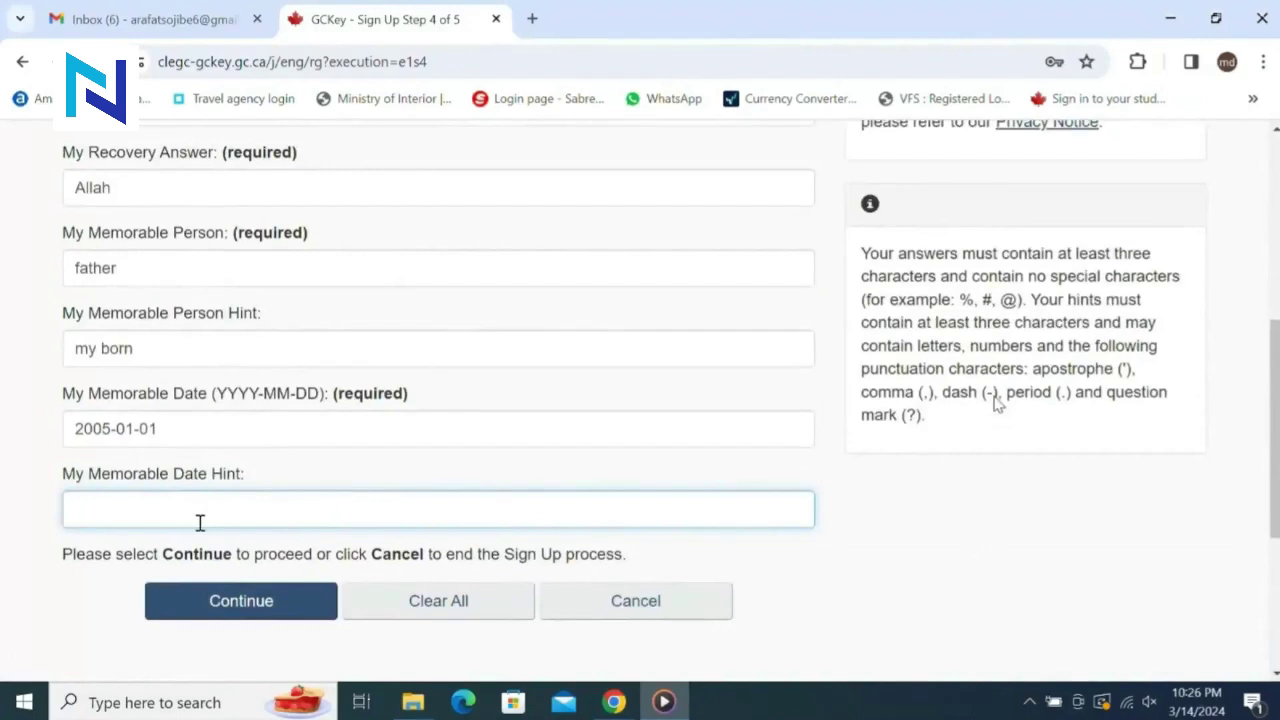
{"action": "type", "text": "rkis"}
{"action": "key", "text": "BackSpace"}
{"action": "key", "text": "BackSpace"}
{"action": "key", "text": "BackSpace"}
{"action": "key", "text": "BackSpace"}
{"action": "type", "text": "11"}
Submit the recovery details, lengthen the too-short date hint to three characters, and resubmit.
{"action": "scroll", "coordinate": [200, 522], "scroll_direction": "up", "scroll_amount": 1}
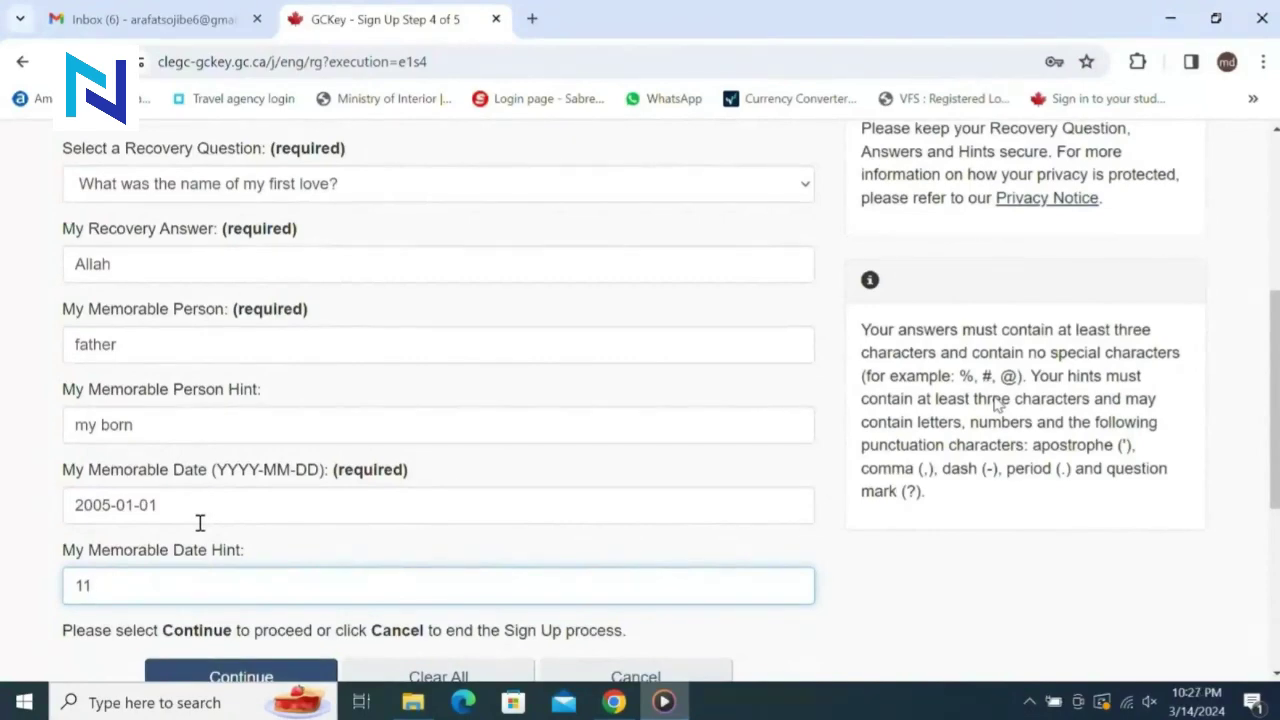
{"action": "scroll", "coordinate": [200, 522], "scroll_direction": "down", "scroll_amount": 2}
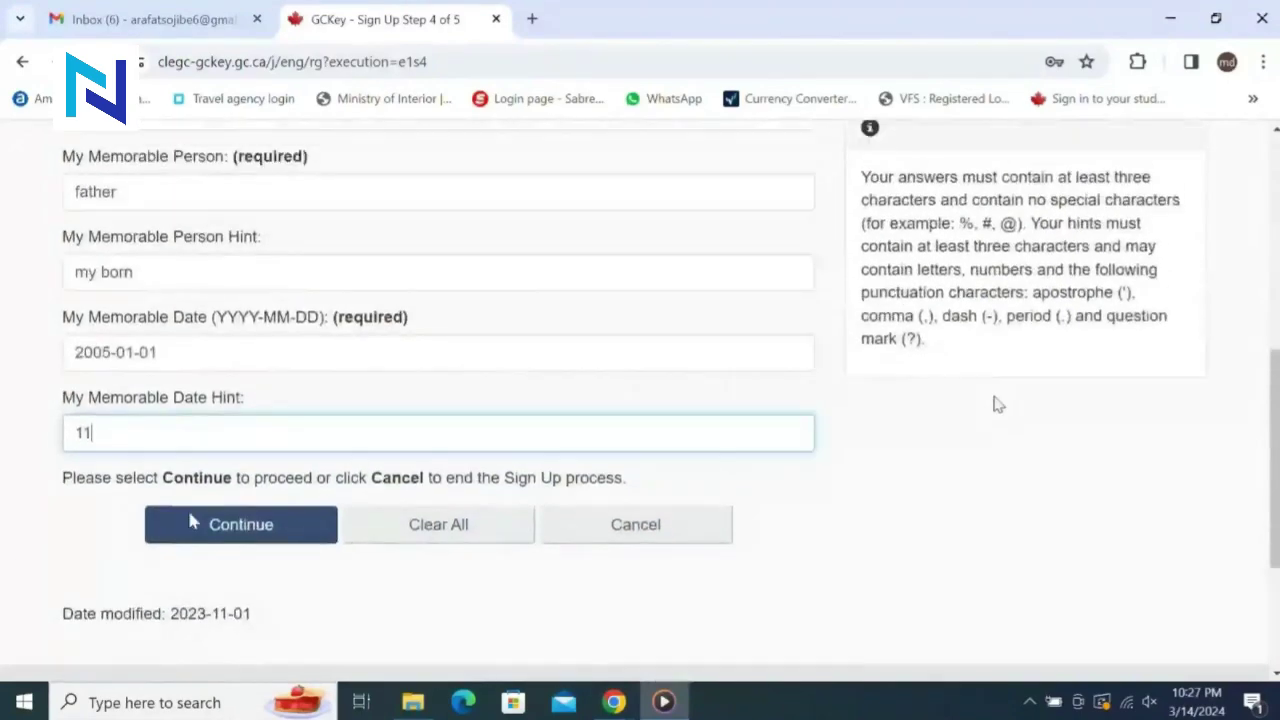
{"action": "scroll", "coordinate": [190, 518], "scroll_direction": "up", "scroll_amount": 2}
{"action": "scroll", "coordinate": [190, 518], "scroll_direction": "down", "scroll_amount": 2}
{"action": "left_click", "coordinate": [222, 505]}
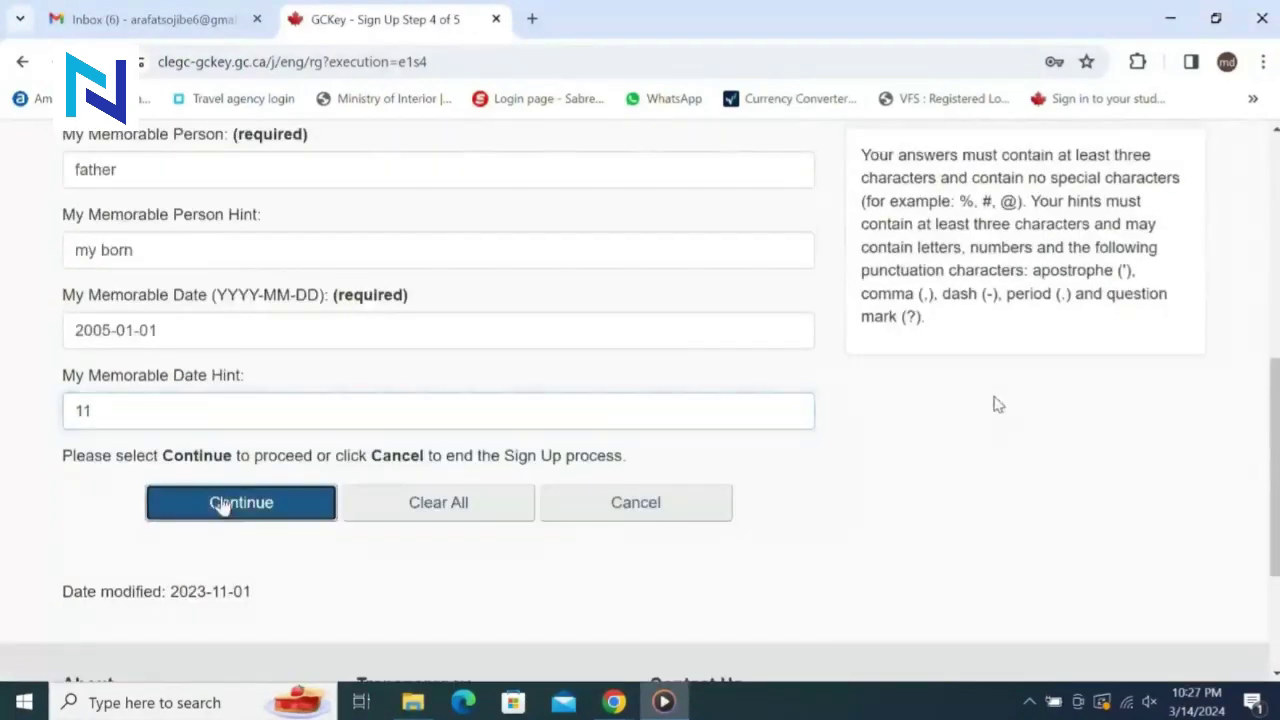
{"action": "scroll", "coordinate": [218, 503], "scroll_direction": "down", "scroll_amount": 3}
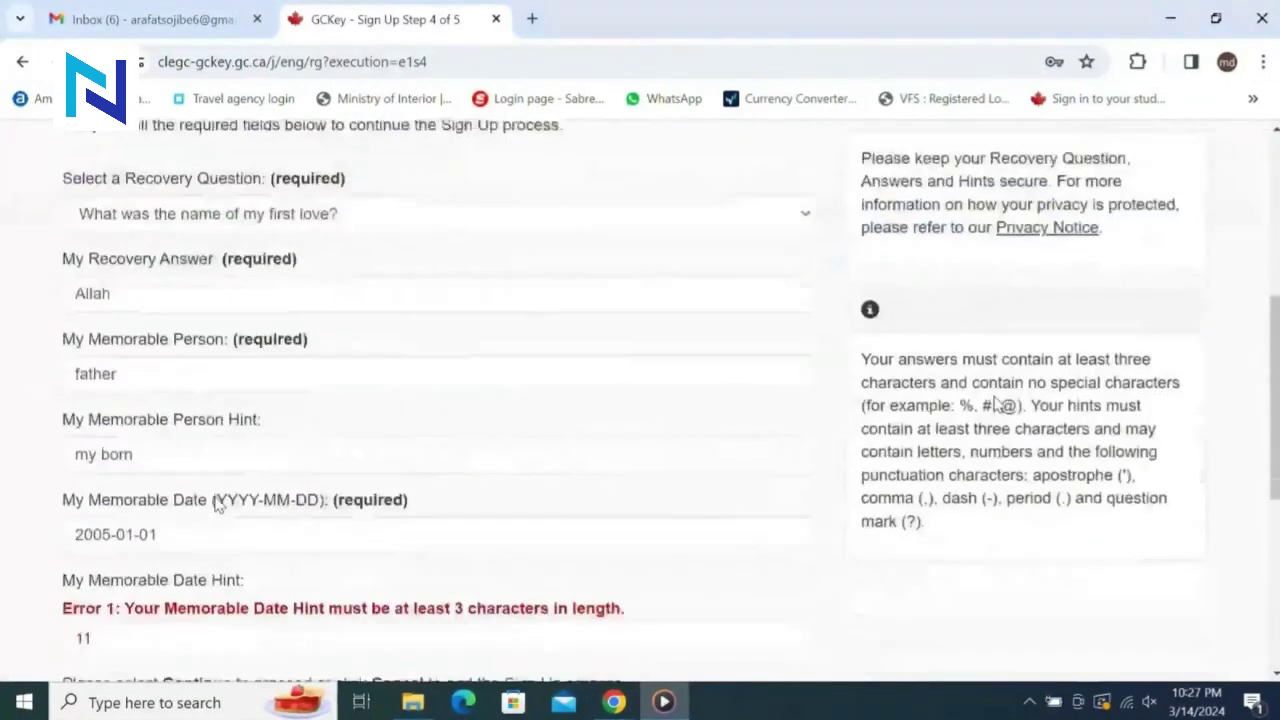
{"action": "scroll", "coordinate": [218, 503], "scroll_direction": "down", "scroll_amount": 1}
{"action": "scroll", "coordinate": [225, 507], "scroll_direction": "up", "scroll_amount": 1}
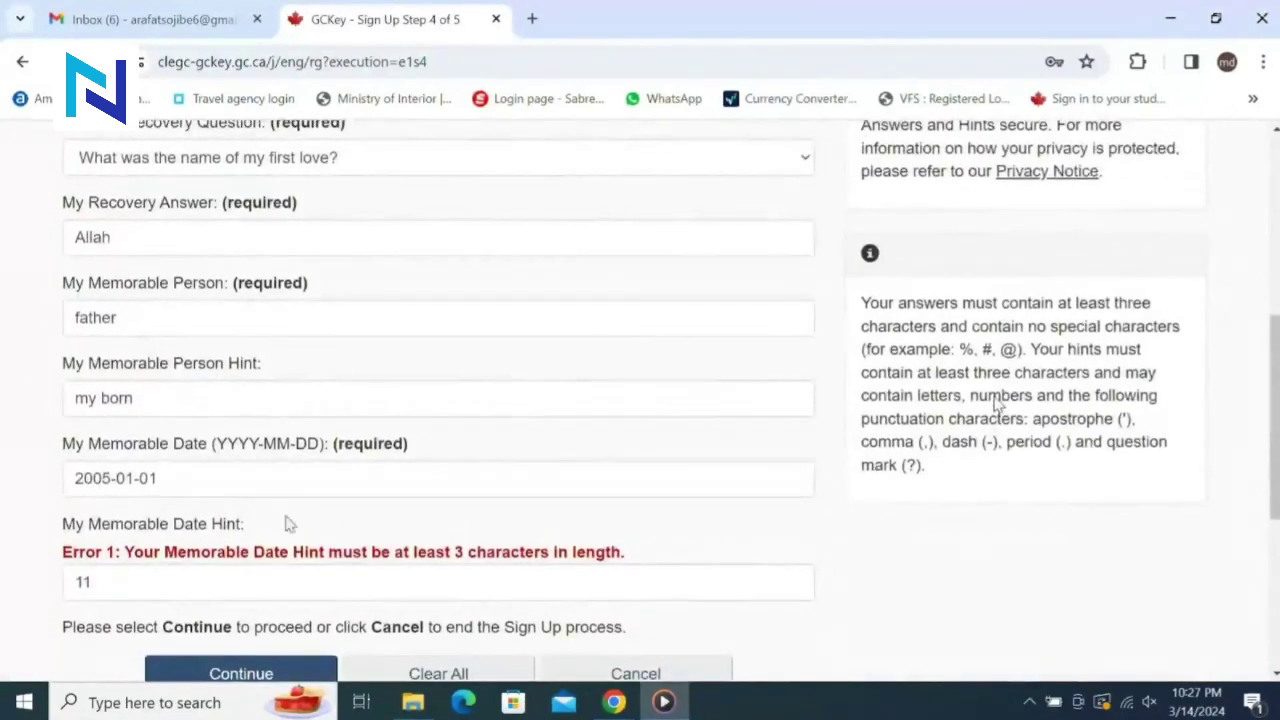
{"action": "scroll", "coordinate": [285, 570], "scroll_direction": "down", "scroll_amount": 1}
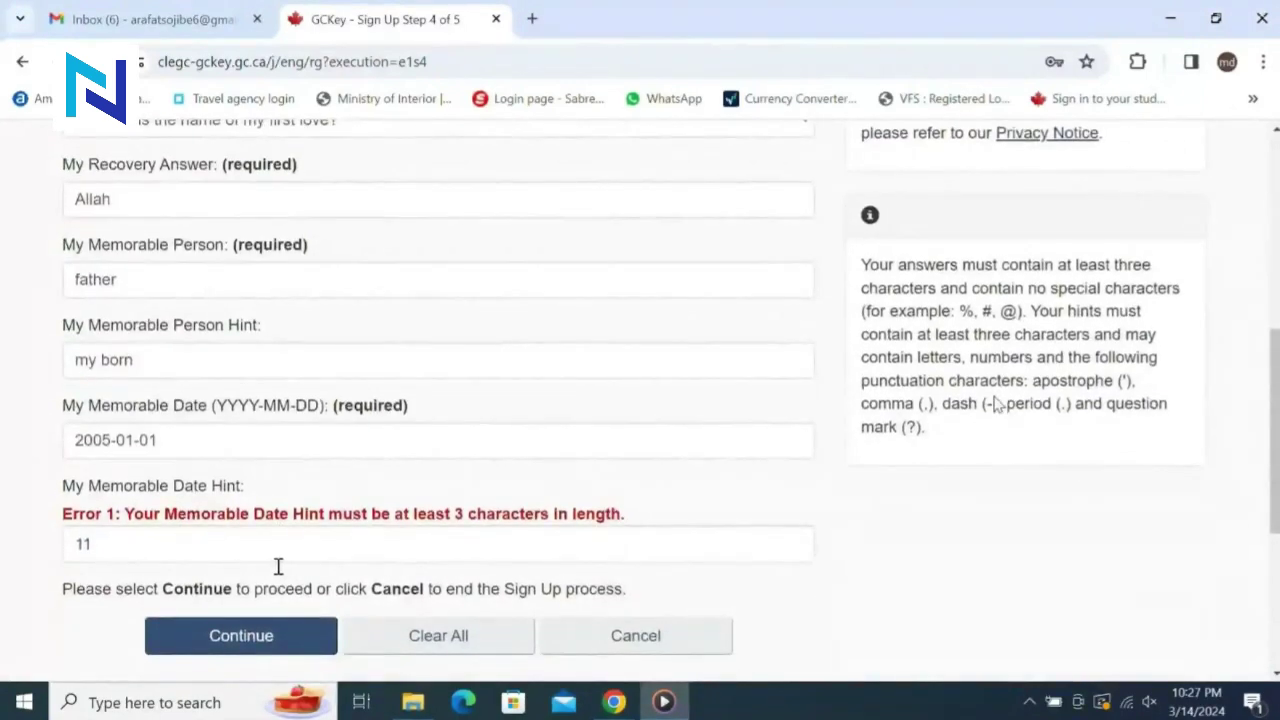
{"action": "left_click", "coordinate": [278, 562]}
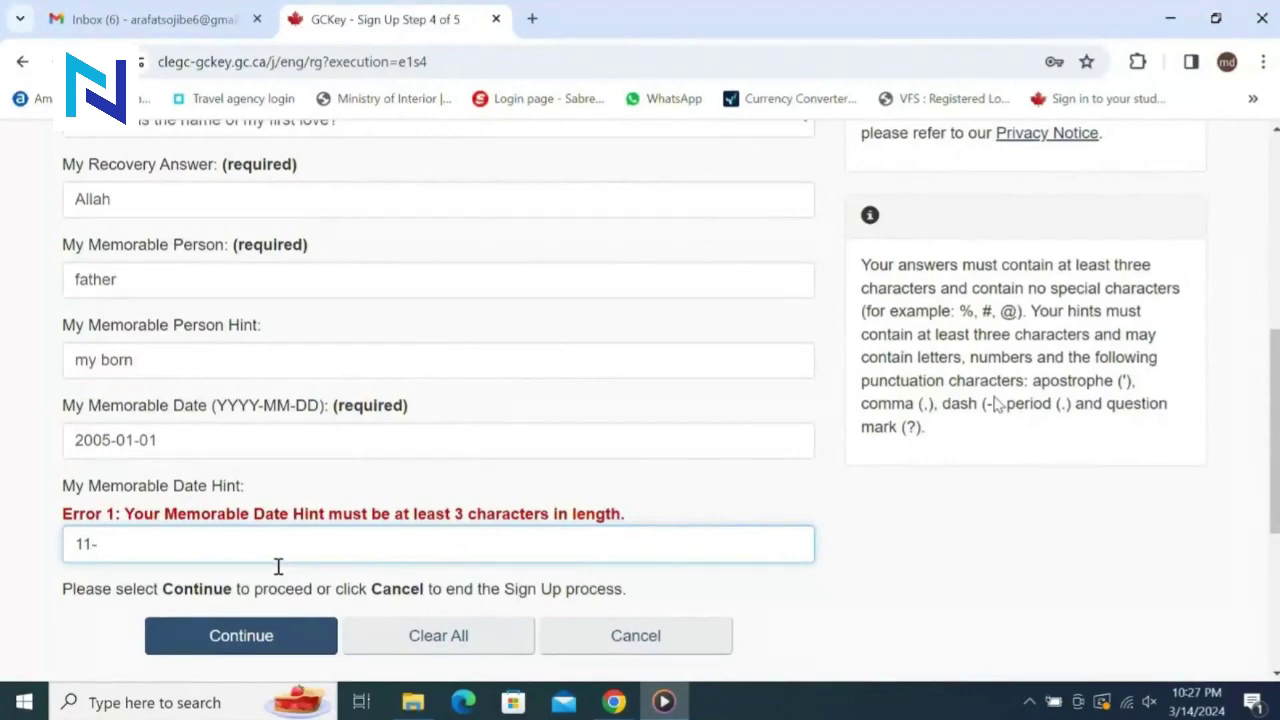
{"action": "left_click", "coordinate": [284, 648]}
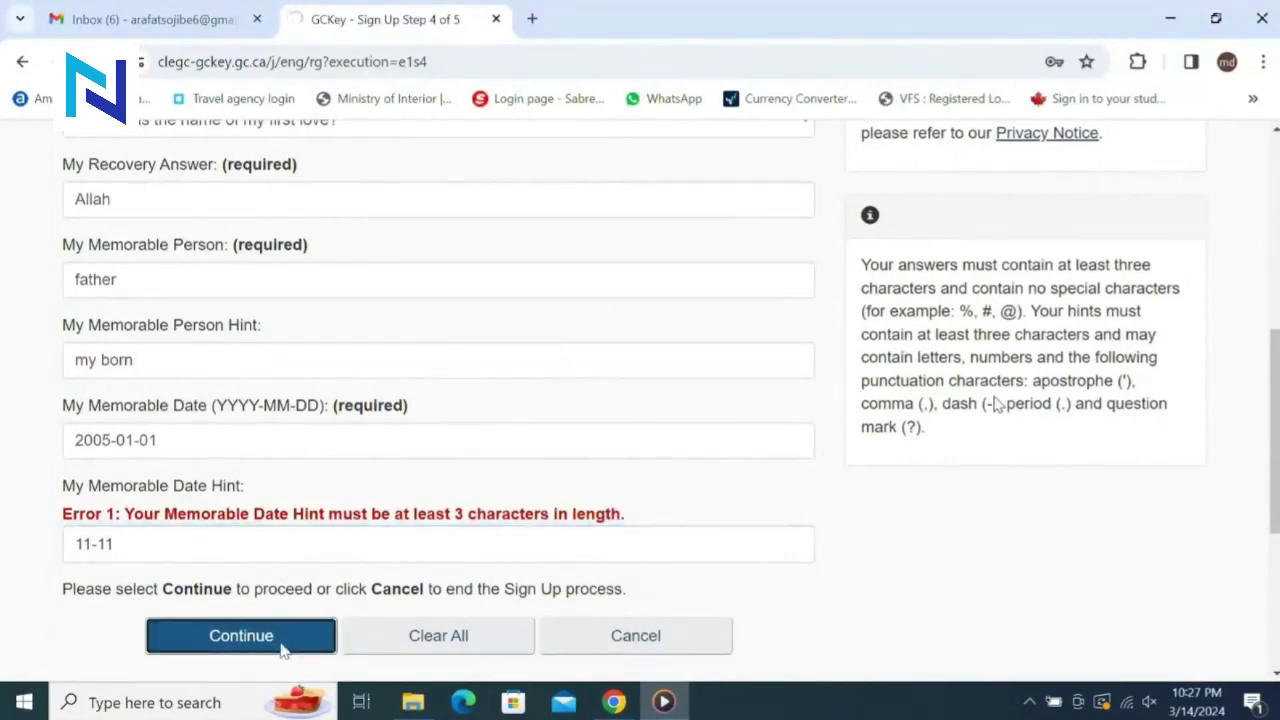
Copy the Google account's e-mail address from the Gmail account panel.
{"action": "scroll", "coordinate": [284, 648], "scroll_direction": "down", "scroll_amount": 5}
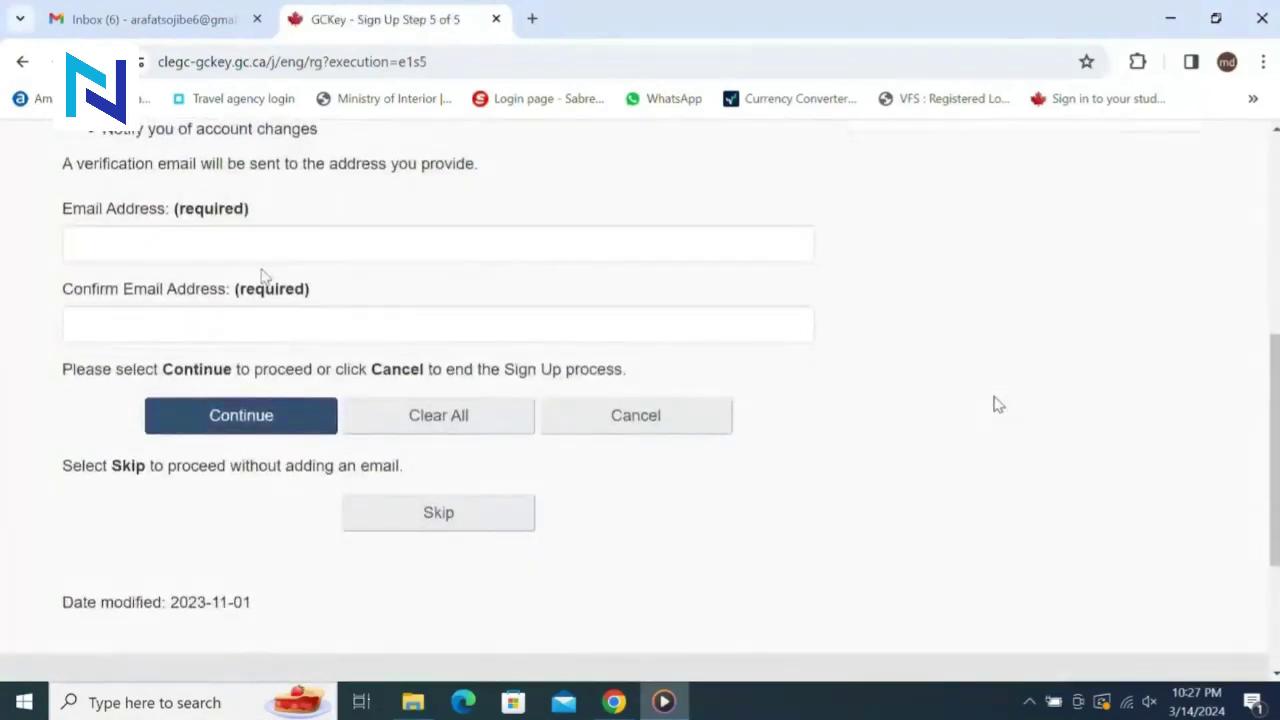
{"action": "left_click", "coordinate": [277, 240]}
{"action": "left_click", "coordinate": [189, 16]}
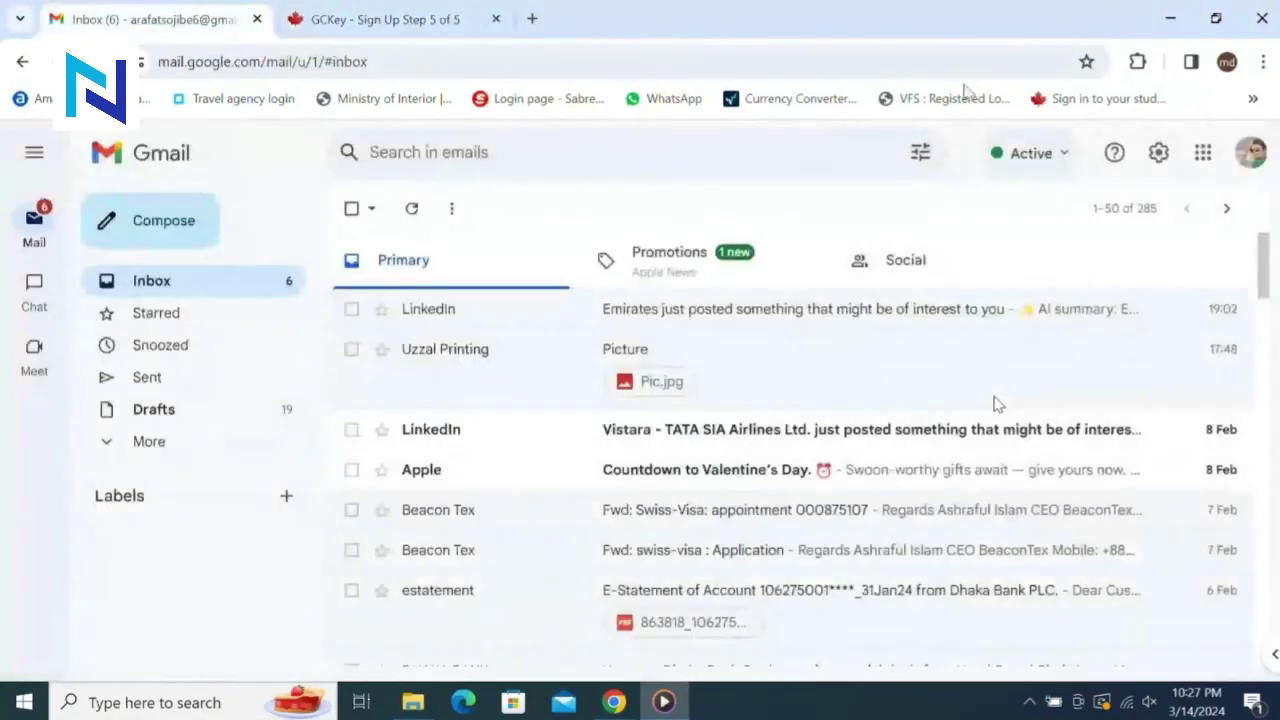
{"action": "left_click", "coordinate": [1250, 152]}
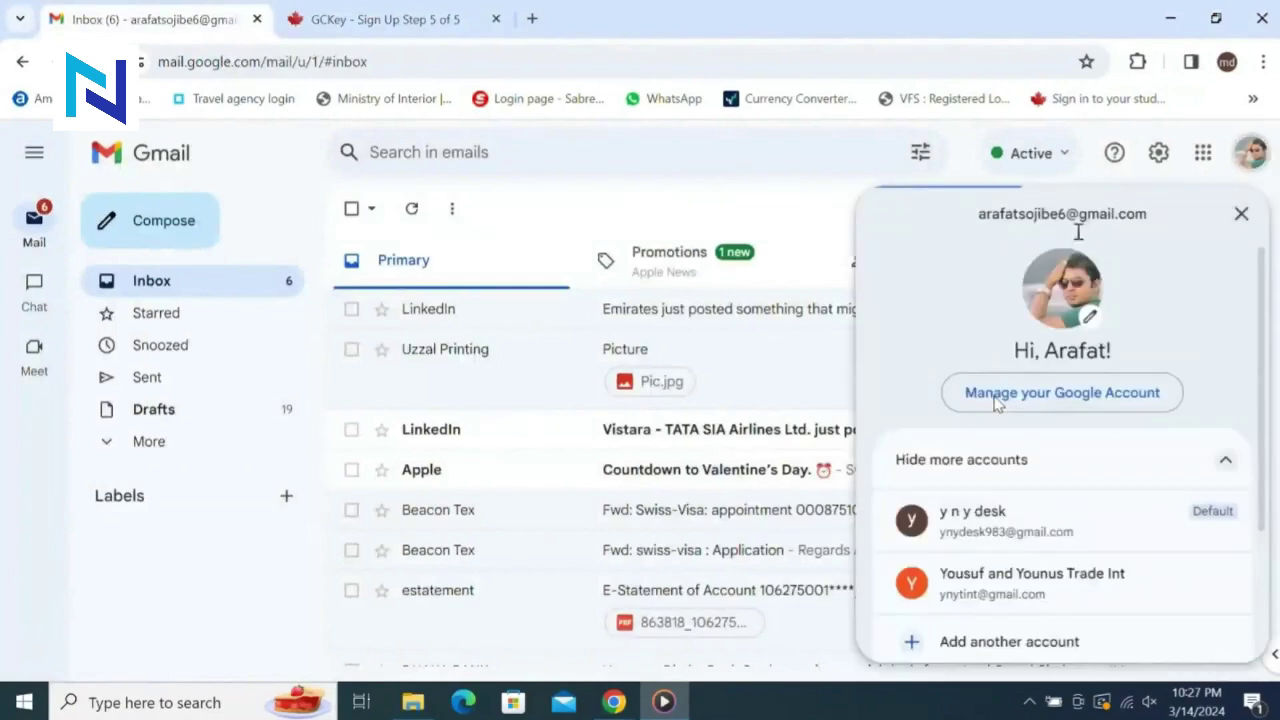
{"action": "left_click_drag", "start_coordinate": [980, 224], "coordinate": [1141, 231]}
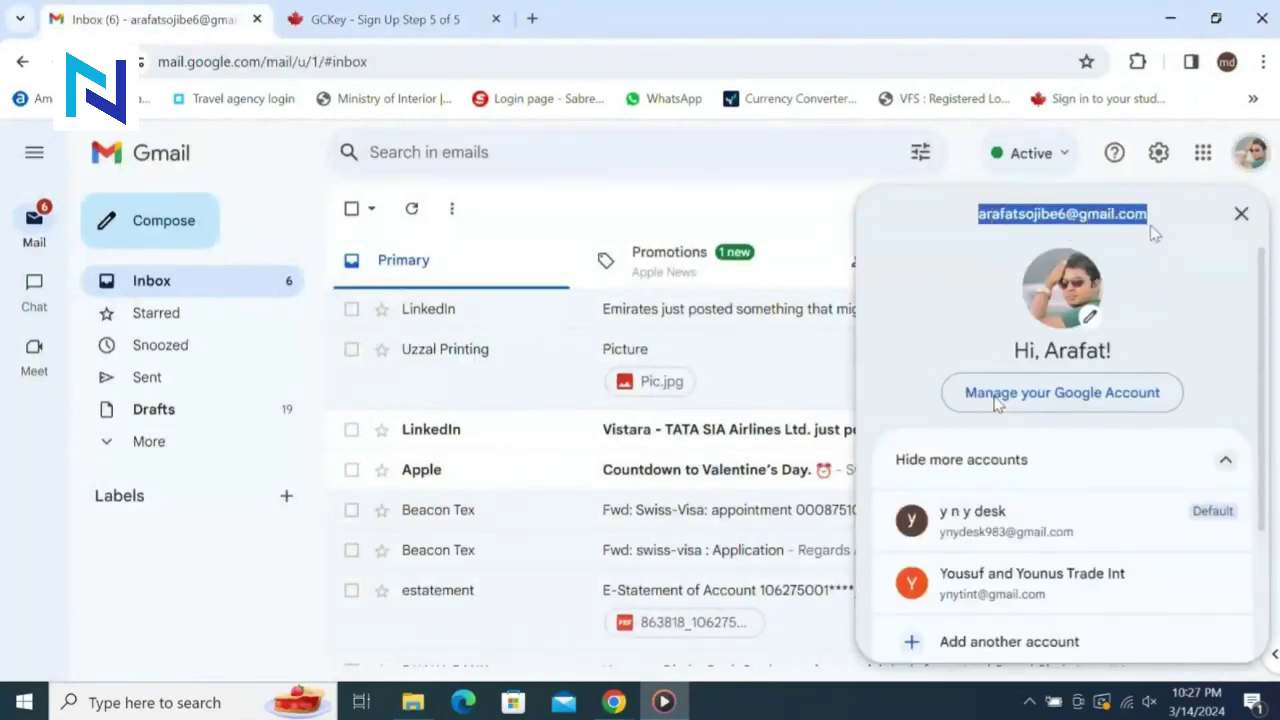
Paste the e-mail into Email Address and Confirm Email Address and finish sign-up.
{"action": "left_click", "coordinate": [405, 18]}
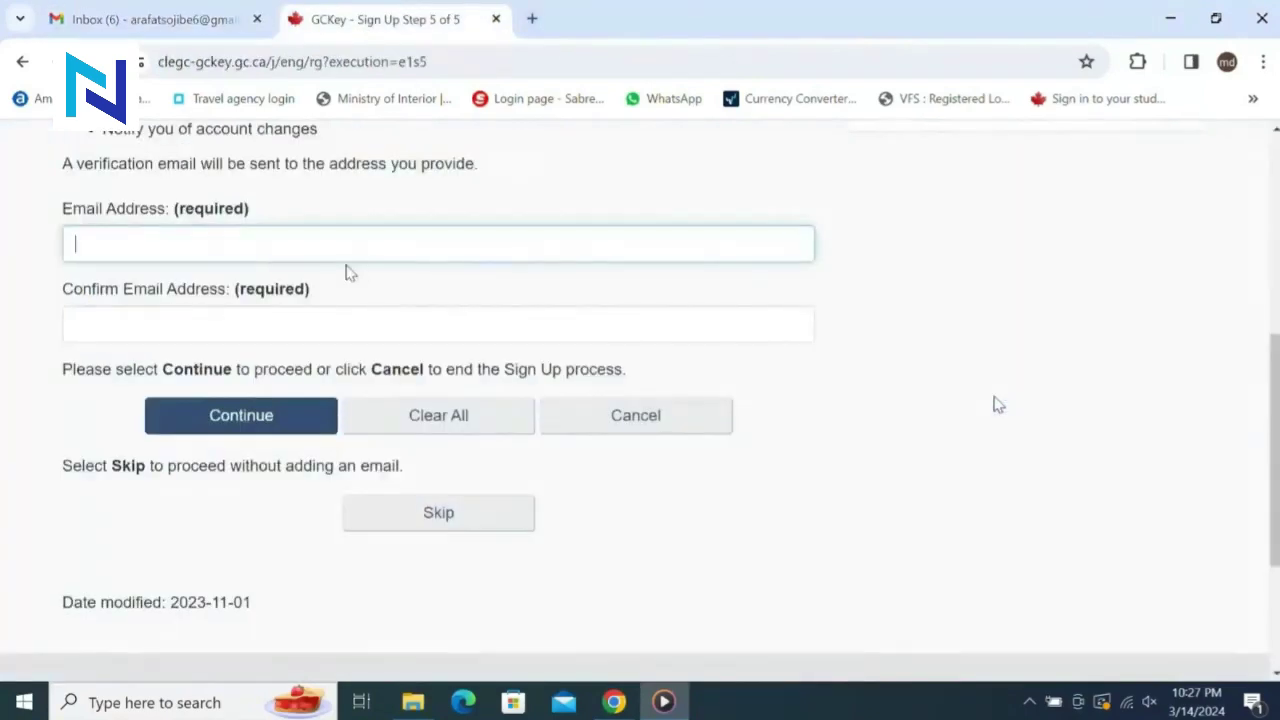
{"action": "key", "text": "ctrl+v"}
{"action": "left_click", "coordinate": [260, 340]}
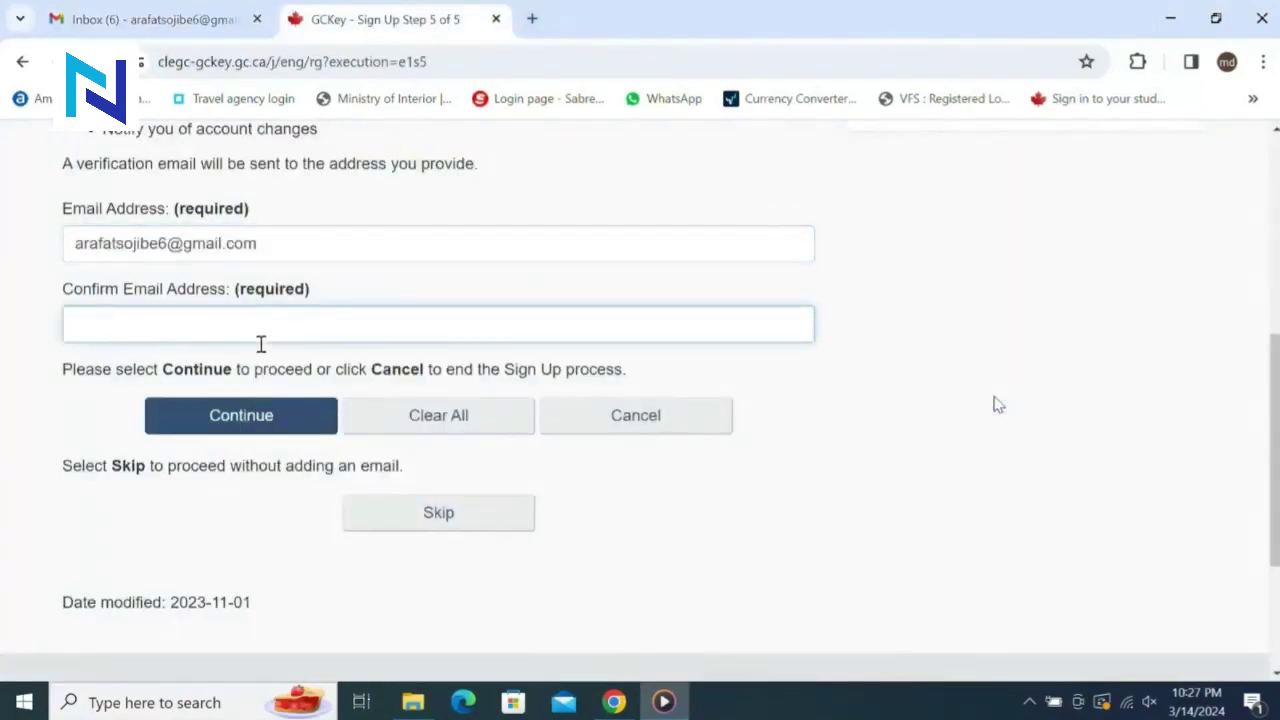
{"action": "key", "text": "ctrl+v"}
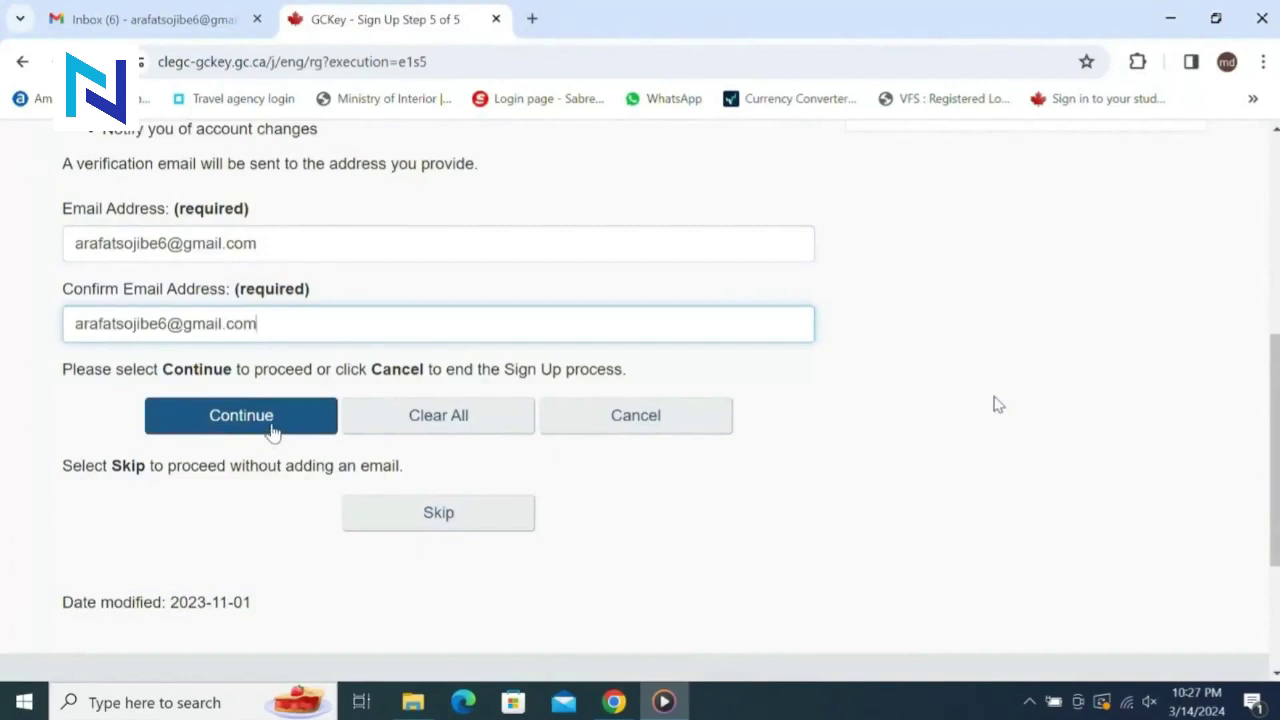
{"action": "left_click", "coordinate": [273, 431]}
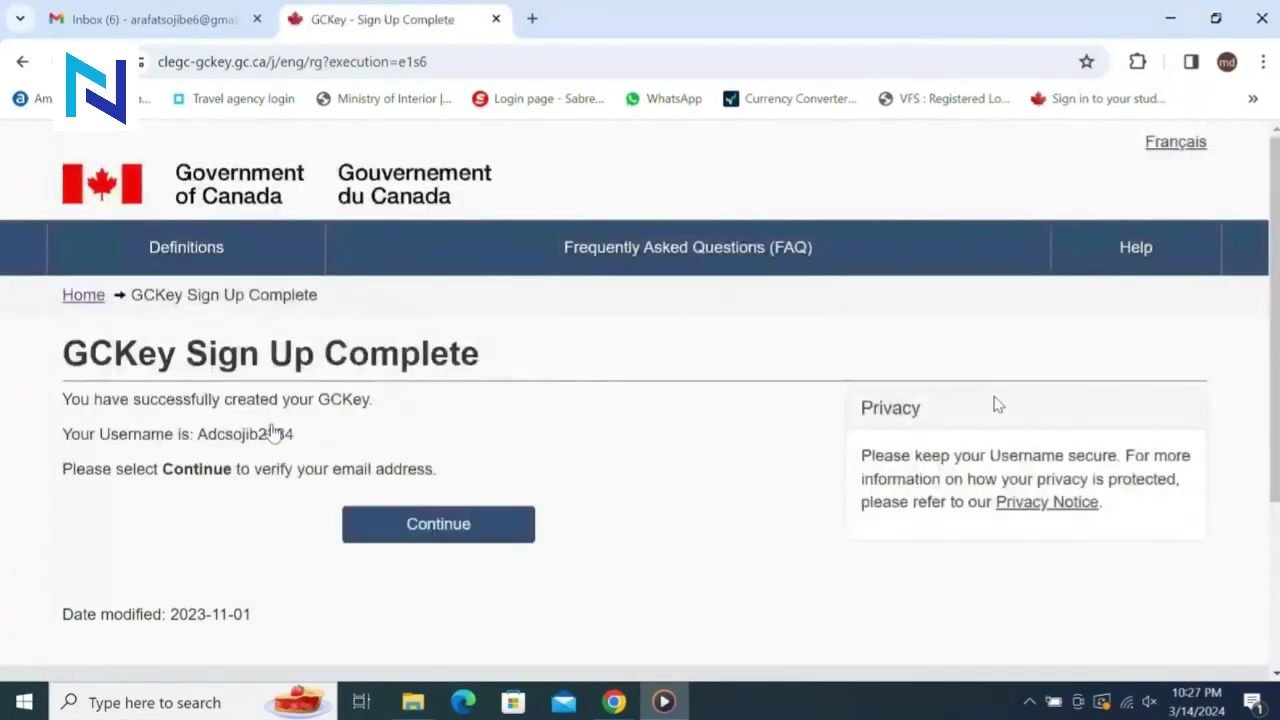
Continue to email verification and copy the code from the Government of Canada email.
{"action": "scroll", "coordinate": [273, 431], "scroll_direction": "down", "scroll_amount": 1}
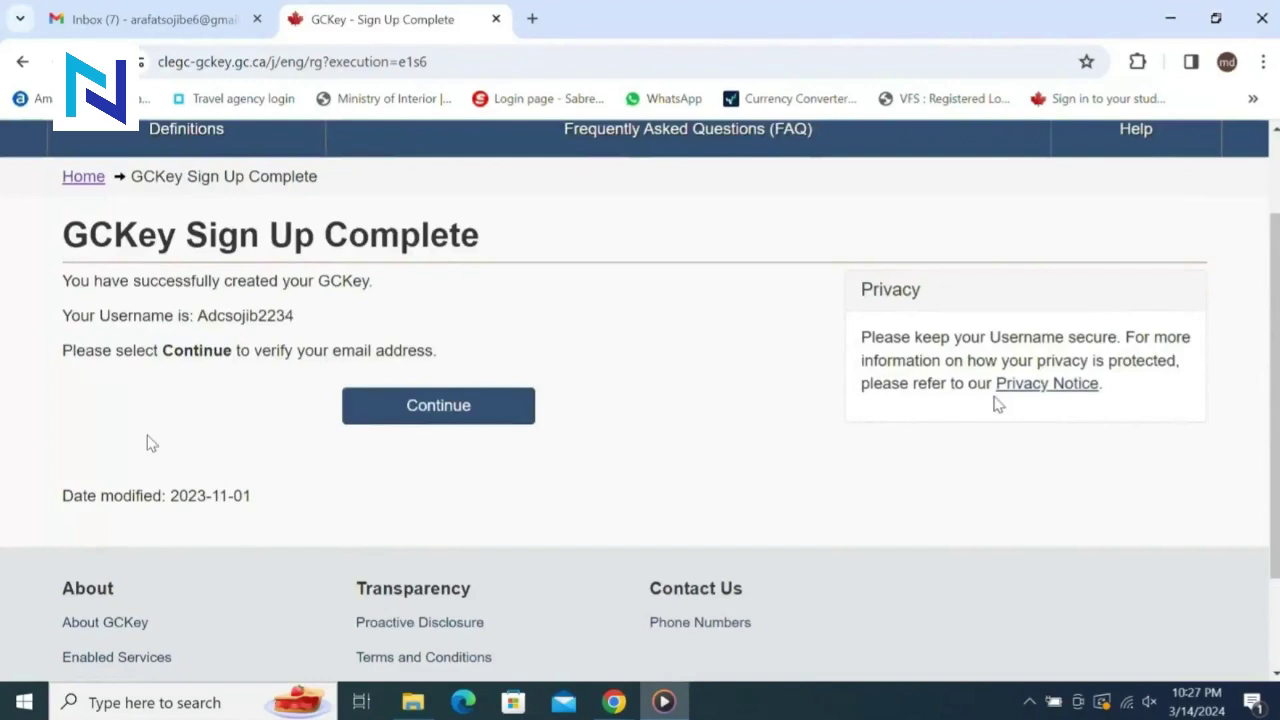
{"action": "left_click", "coordinate": [476, 420]}
{"action": "left_click", "coordinate": [210, 12]}
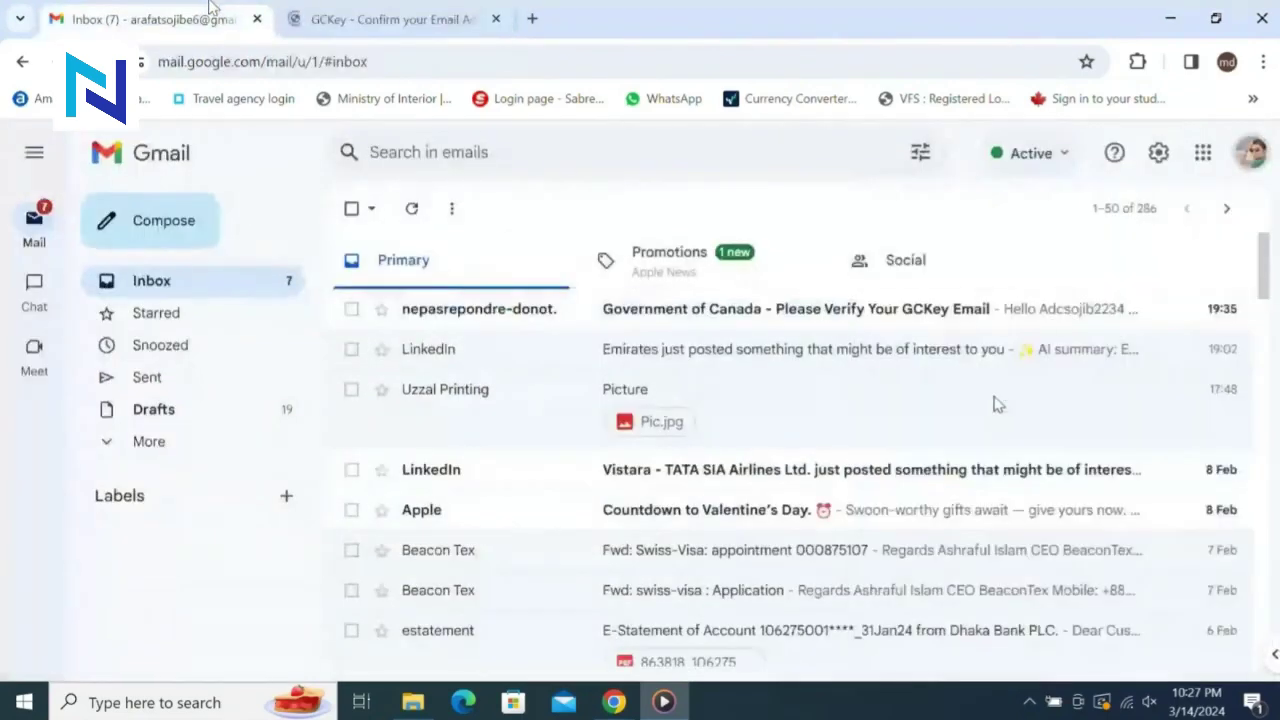
{"action": "left_click", "coordinate": [680, 316]}
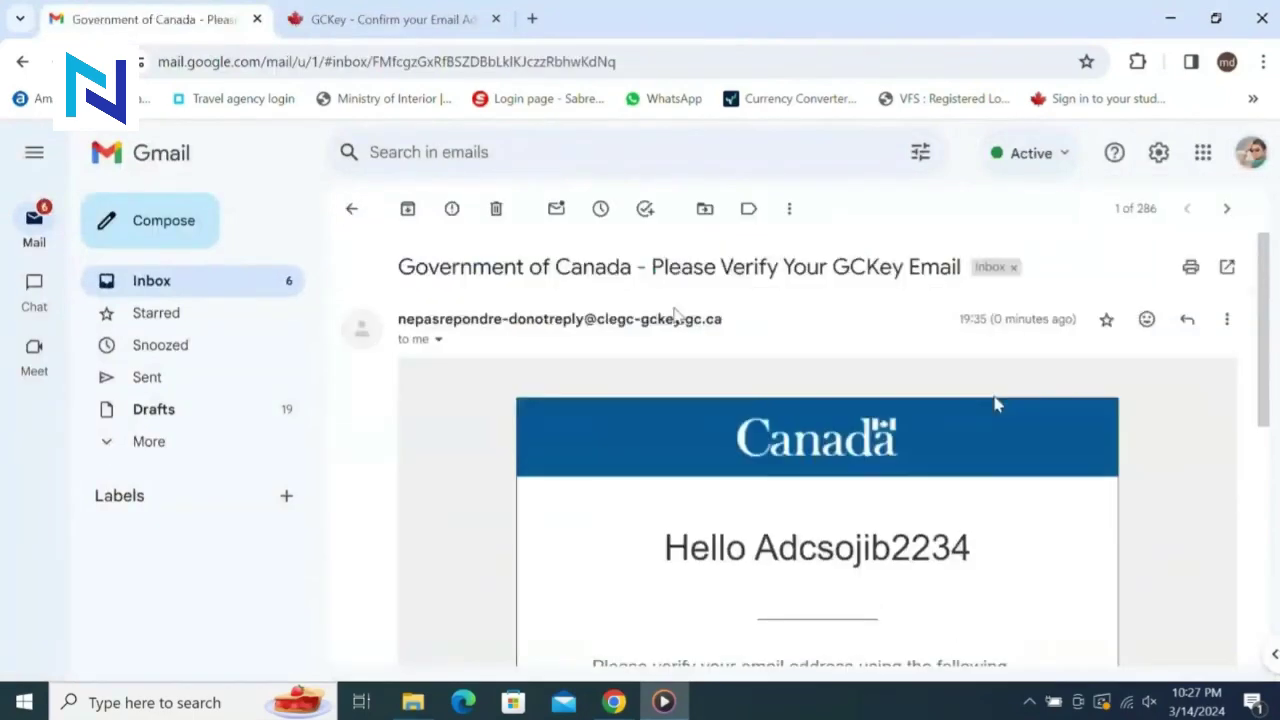
{"action": "scroll", "coordinate": [997, 403], "scroll_direction": "down", "scroll_amount": 5}
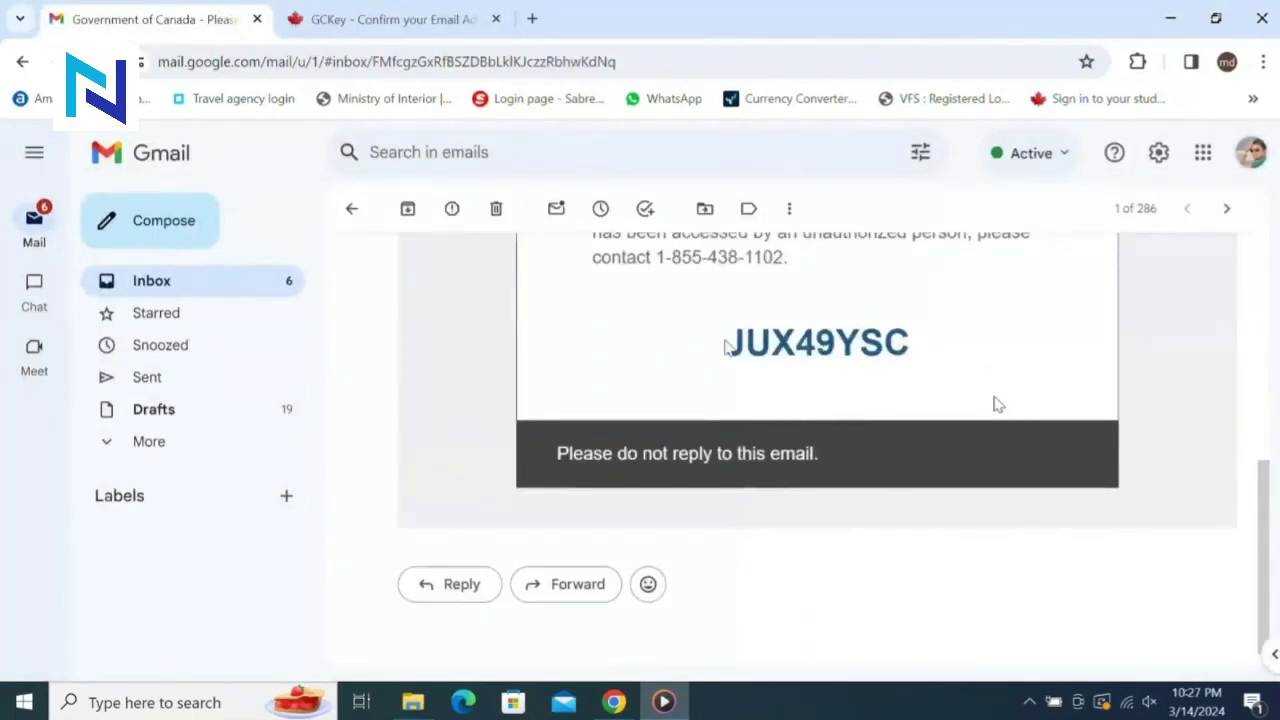
{"action": "left_click_drag", "start_coordinate": [726, 345], "coordinate": [930, 346]}
{"action": "key", "text": "ctrl+c"}
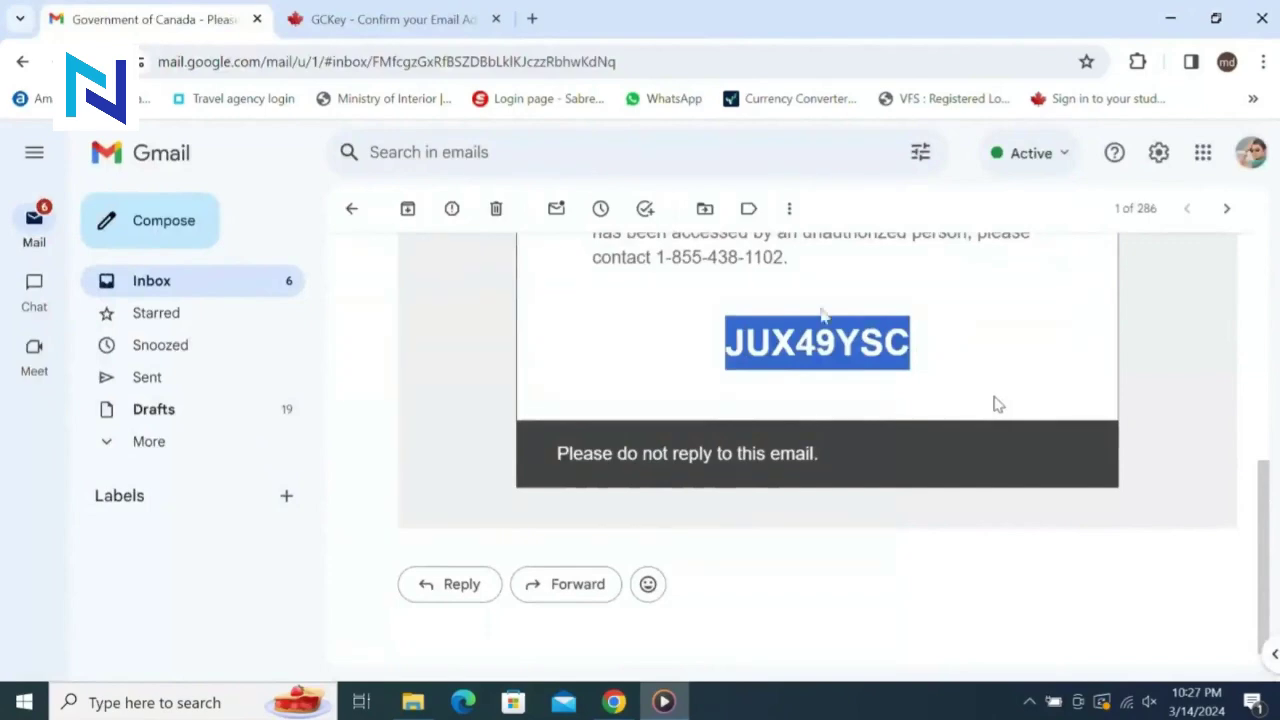
Paste the verification code into Confirmation Code on GCKey and submit it.
{"action": "left_click", "coordinate": [385, 14]}
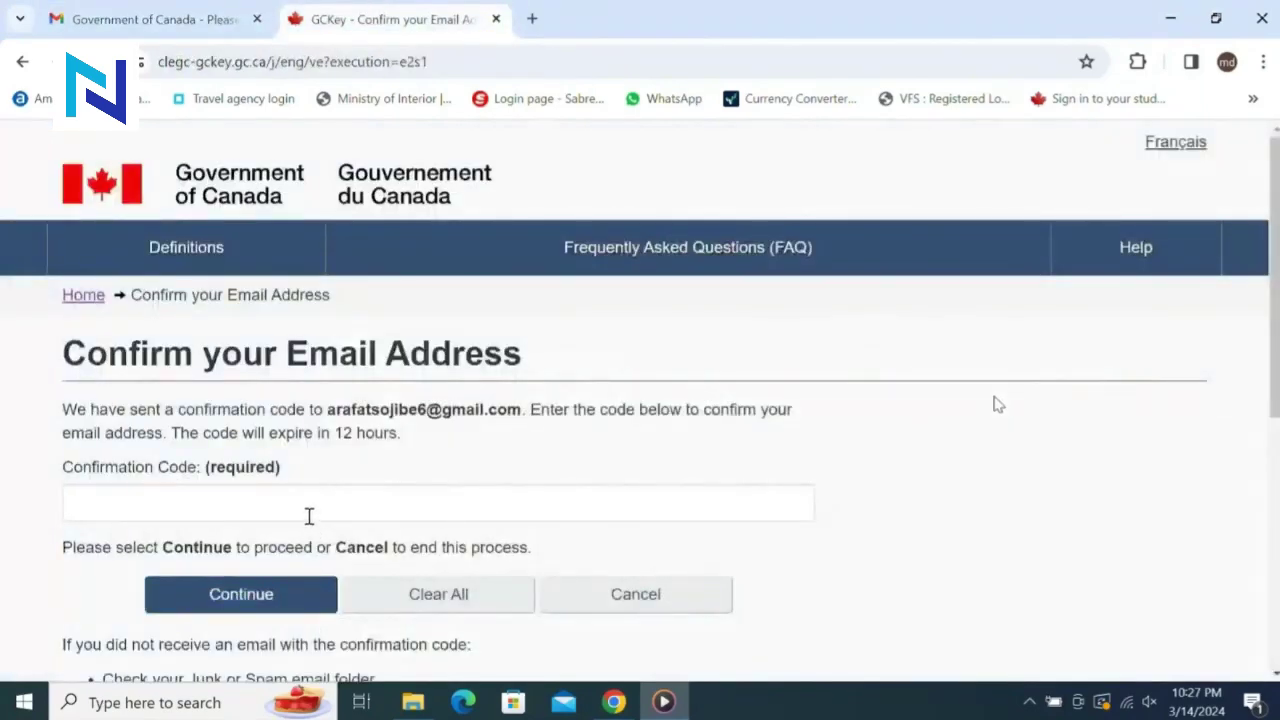
{"action": "left_click", "coordinate": [309, 512]}
{"action": "key", "text": "ctrl+v"}
{"action": "scroll", "coordinate": [310, 516], "scroll_direction": "down", "scroll_amount": 1}
{"action": "scroll", "coordinate": [309, 517], "scroll_direction": "down", "scroll_amount": 2}
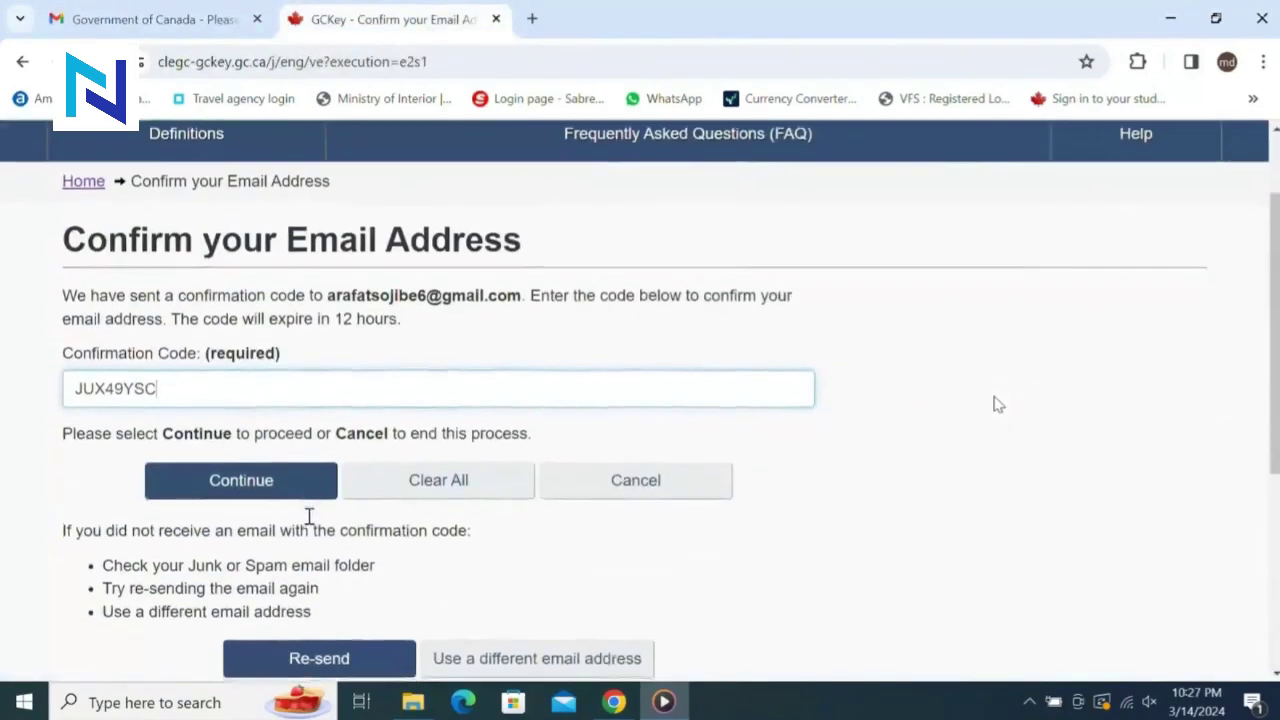
{"action": "scroll", "coordinate": [309, 517], "scroll_direction": "up", "scroll_amount": 3}
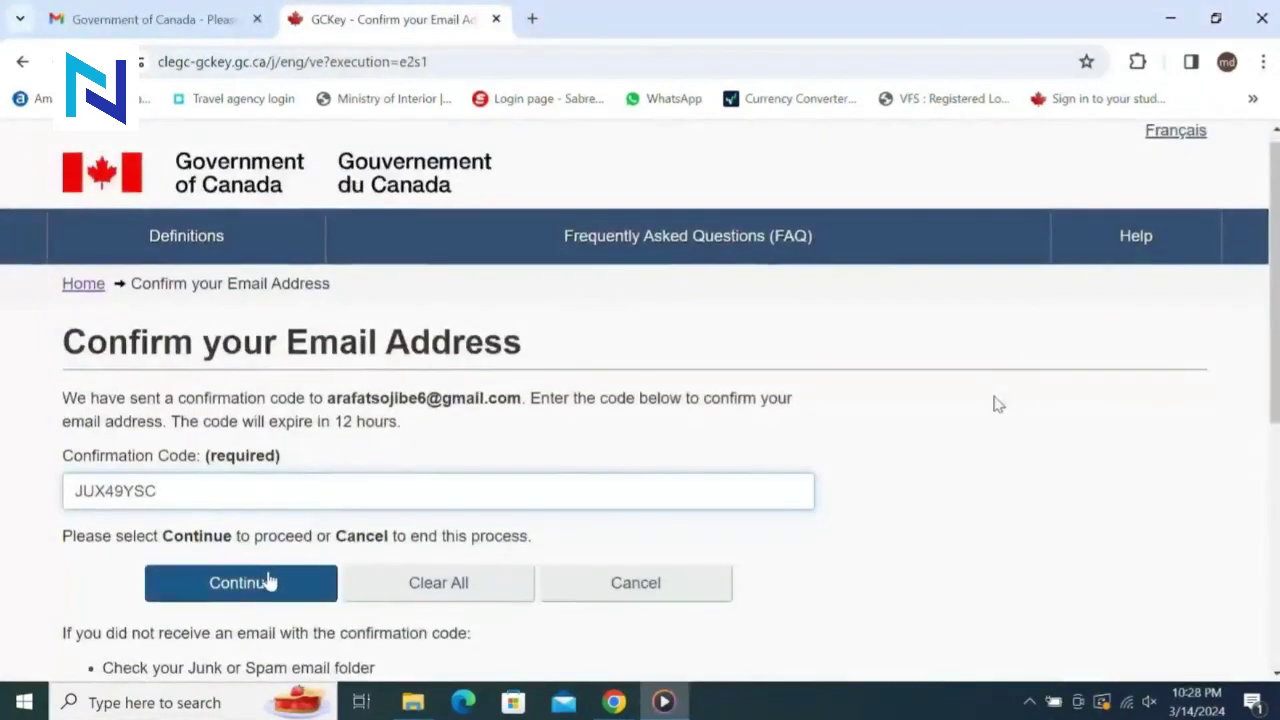
{"action": "left_click", "coordinate": [265, 579]}
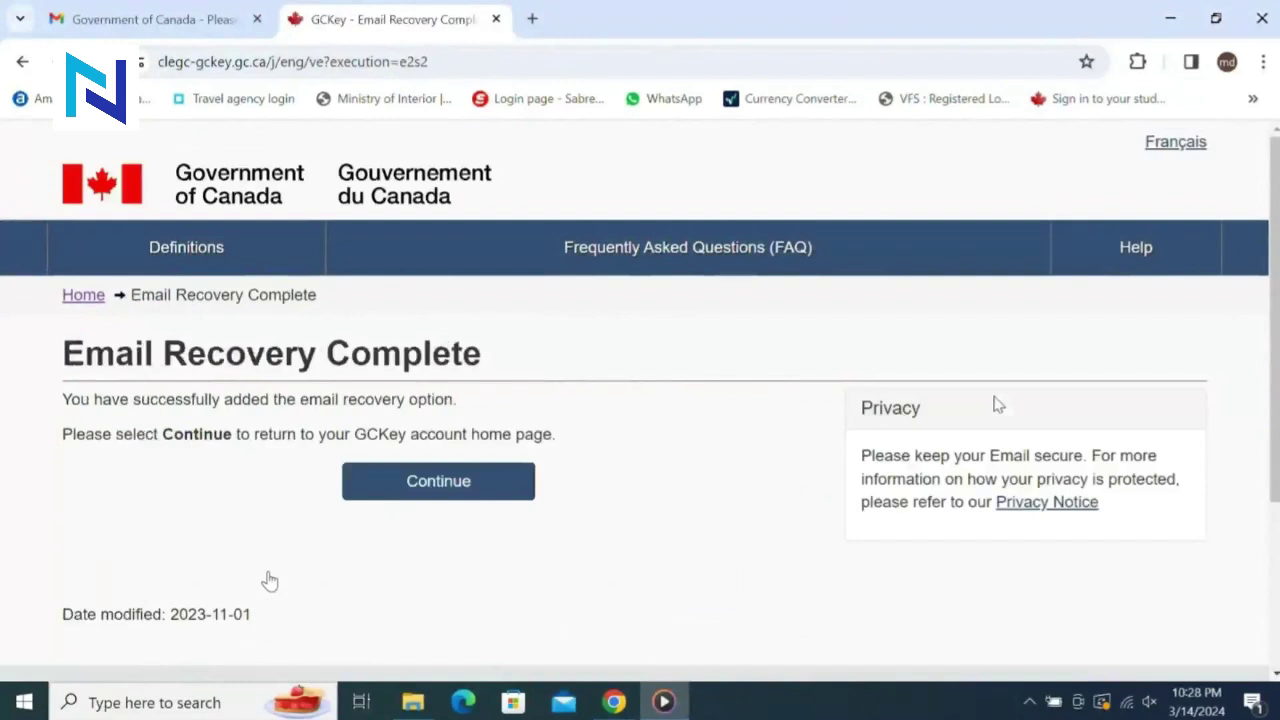
Return to the GCKey account home and proceed to two-factor authentication setup.
{"action": "left_click", "coordinate": [511, 484]}
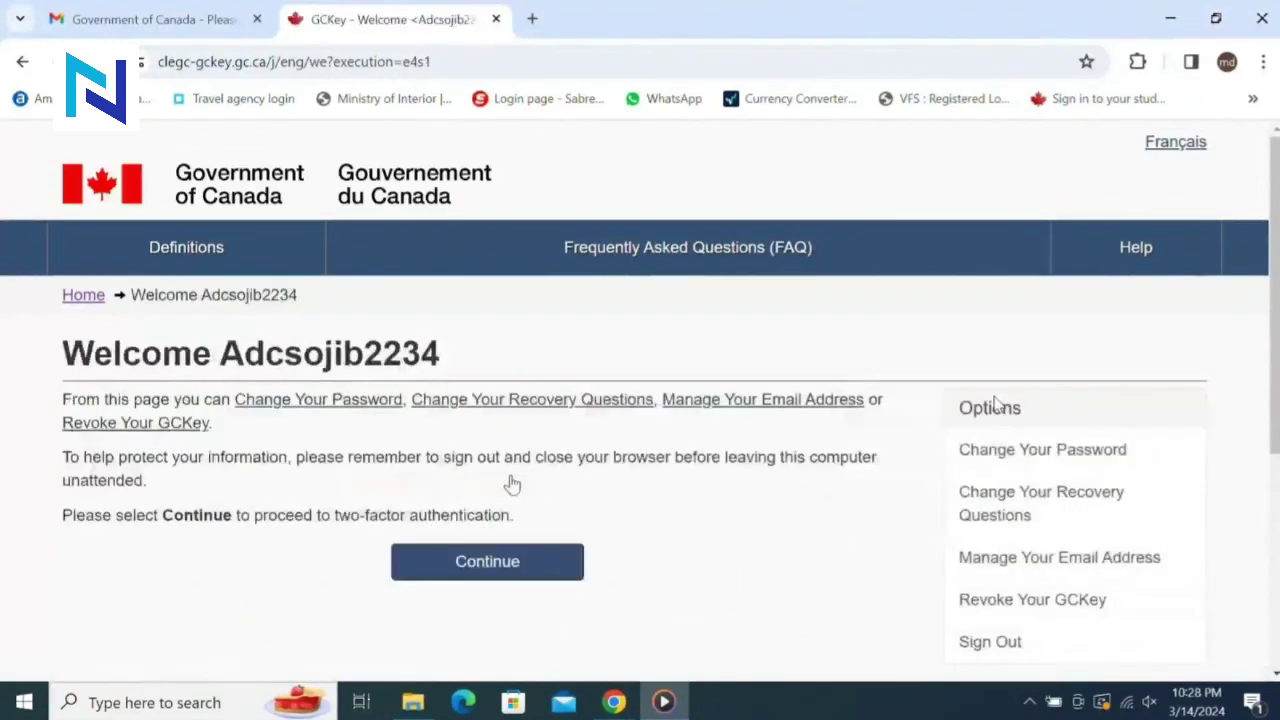
{"action": "scroll", "coordinate": [511, 484], "scroll_direction": "down", "scroll_amount": 2}
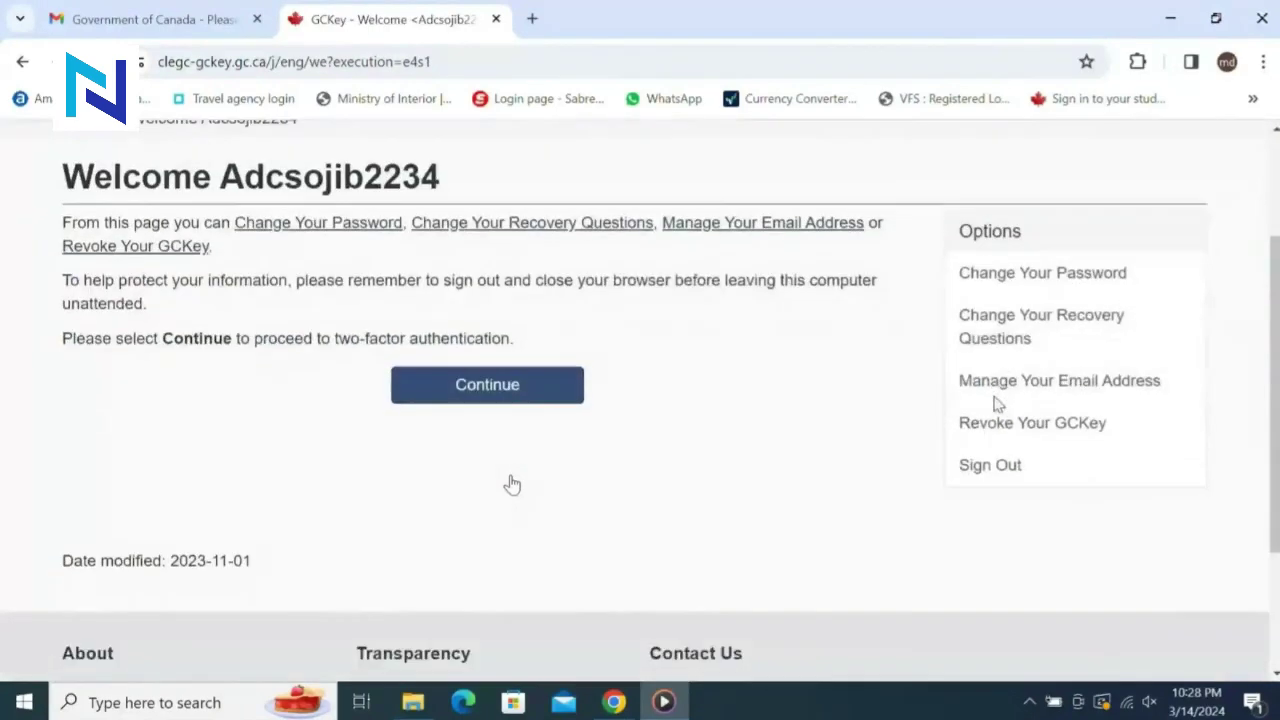
{"action": "left_click", "coordinate": [512, 398]}
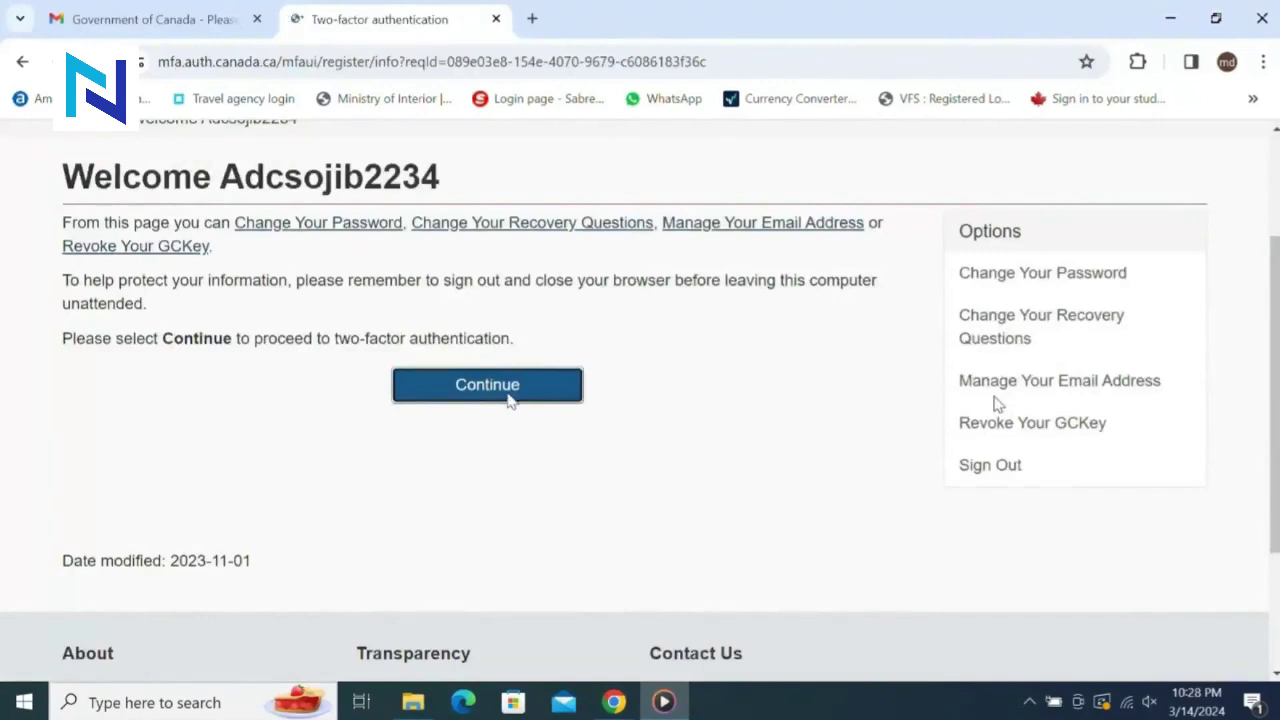
{"action": "left_click", "coordinate": [510, 399]}
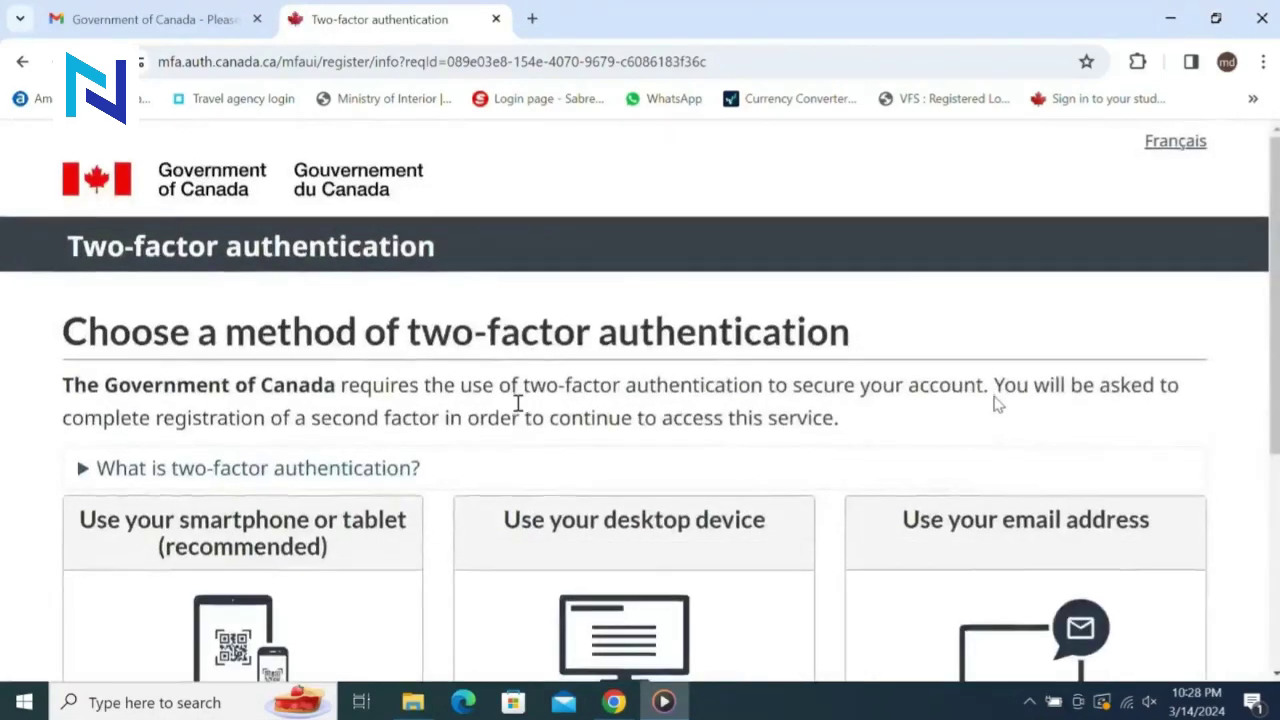
Choose email as the two-factor method and accept its terms and conditions.
{"action": "scroll", "coordinate": [518, 402], "scroll_direction": "down", "scroll_amount": 2}
{"action": "scroll", "coordinate": [512, 400], "scroll_direction": "down", "scroll_amount": 2}
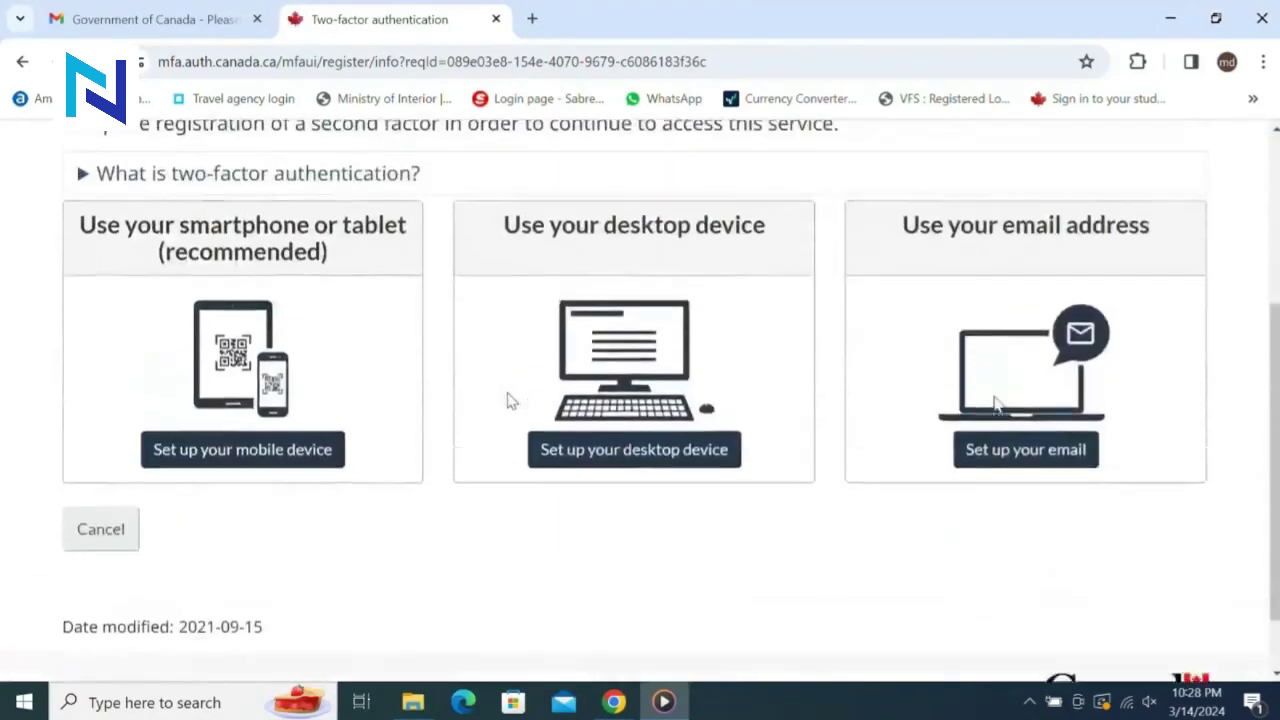
{"action": "scroll", "coordinate": [507, 400], "scroll_direction": "up", "scroll_amount": 1}
{"action": "scroll", "coordinate": [507, 400], "scroll_direction": "down", "scroll_amount": 2}
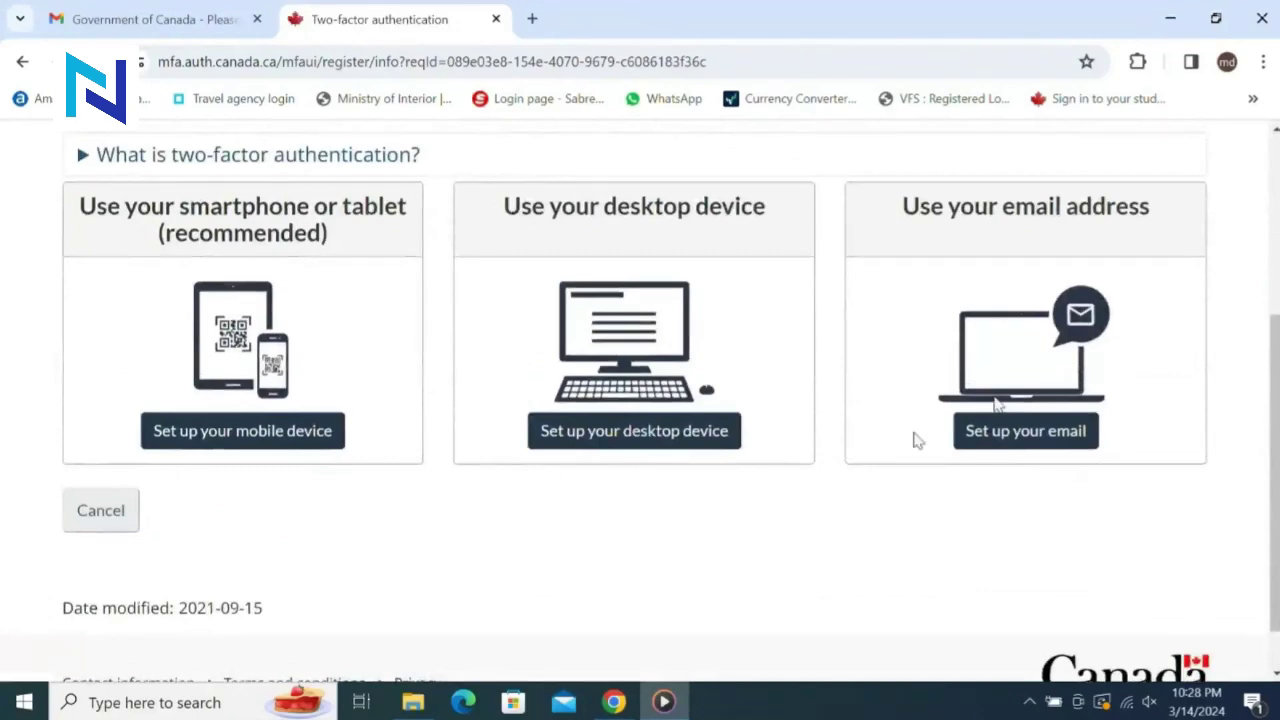
{"action": "scroll", "coordinate": [918, 441], "scroll_direction": "up", "scroll_amount": 3}
{"action": "scroll", "coordinate": [918, 441], "scroll_direction": "down", "scroll_amount": 3}
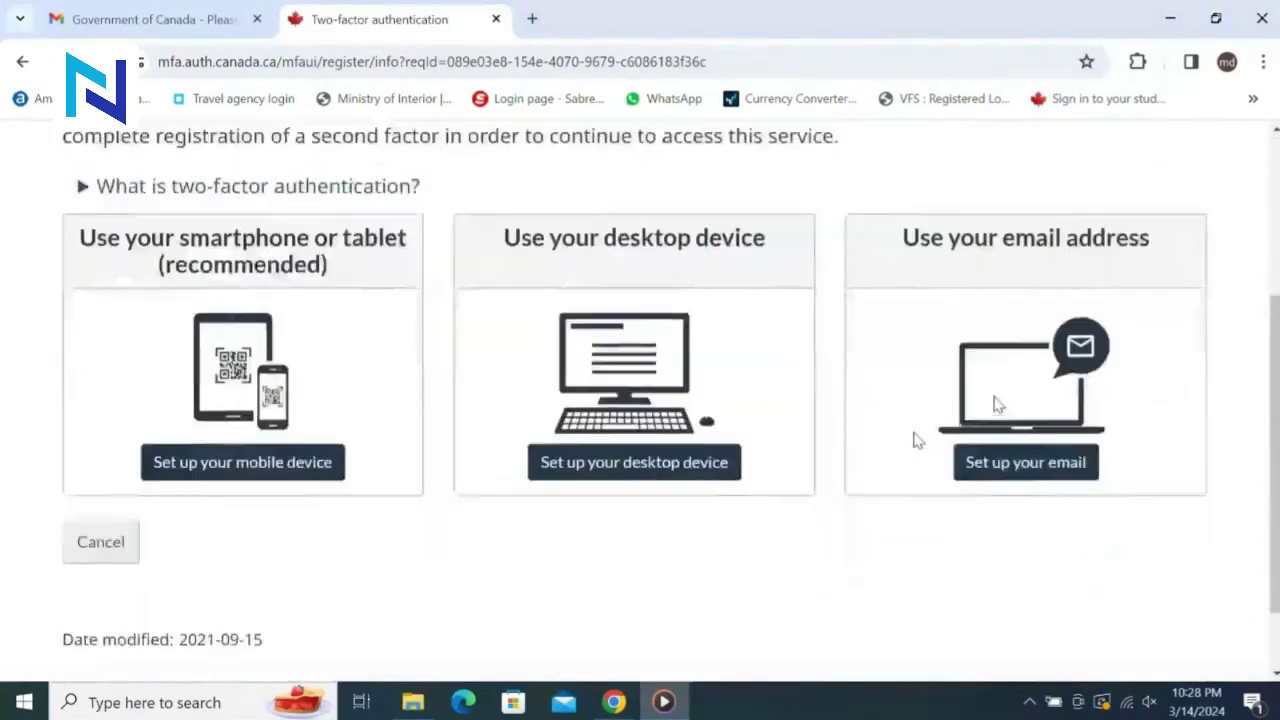
{"action": "scroll", "coordinate": [918, 441], "scroll_direction": "up", "scroll_amount": 3}
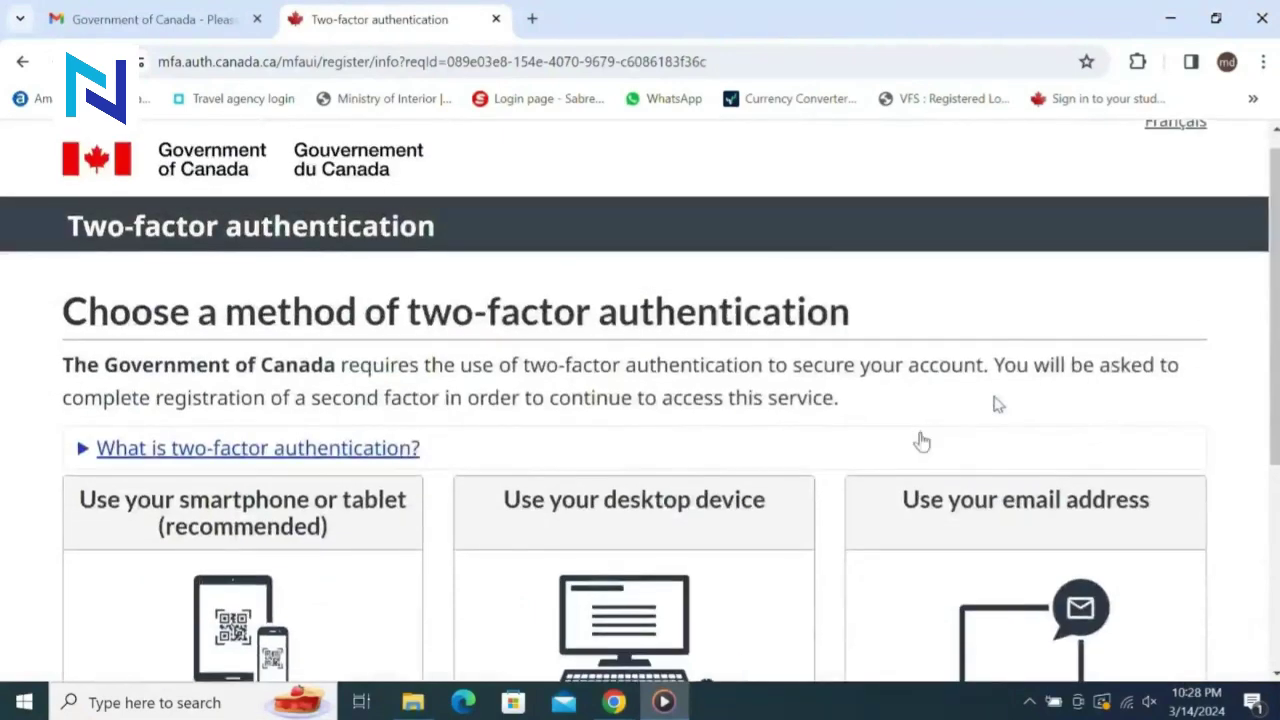
{"action": "scroll", "coordinate": [922, 441], "scroll_direction": "down", "scroll_amount": 4}
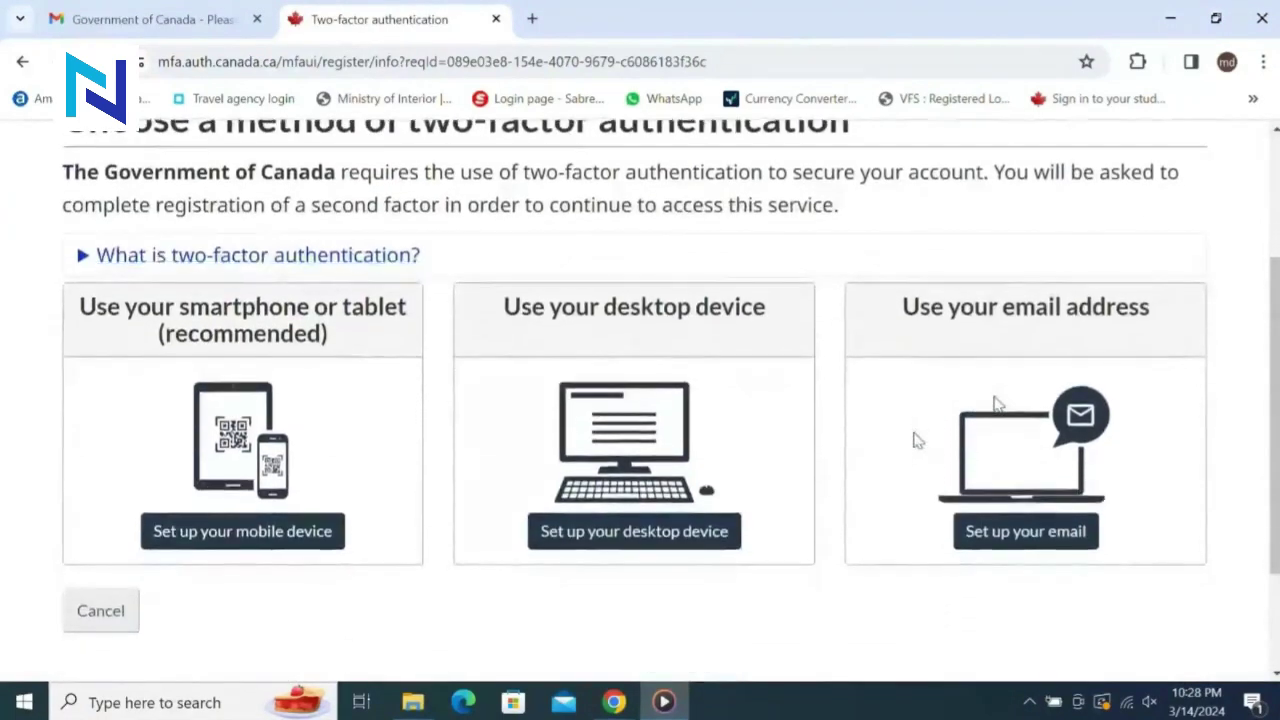
{"action": "scroll", "coordinate": [1113, 376], "scroll_direction": "up", "scroll_amount": 1}
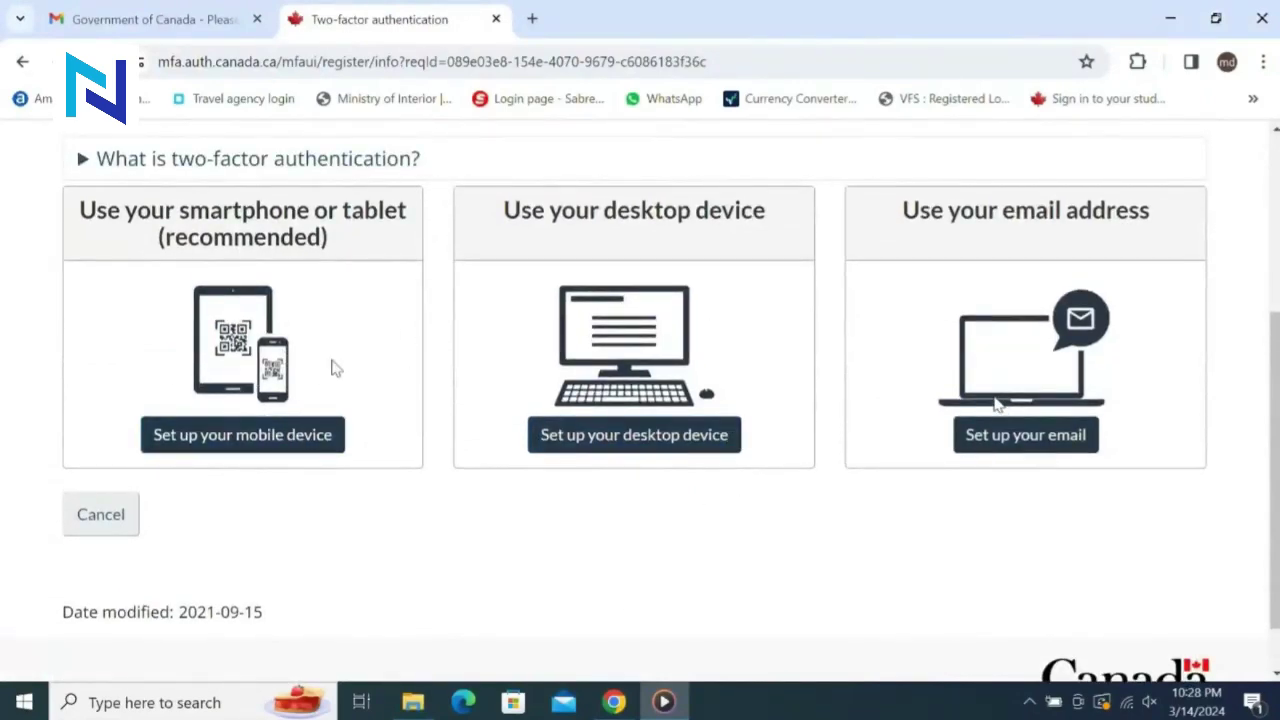
{"action": "scroll", "coordinate": [335, 368], "scroll_direction": "up", "scroll_amount": 2}
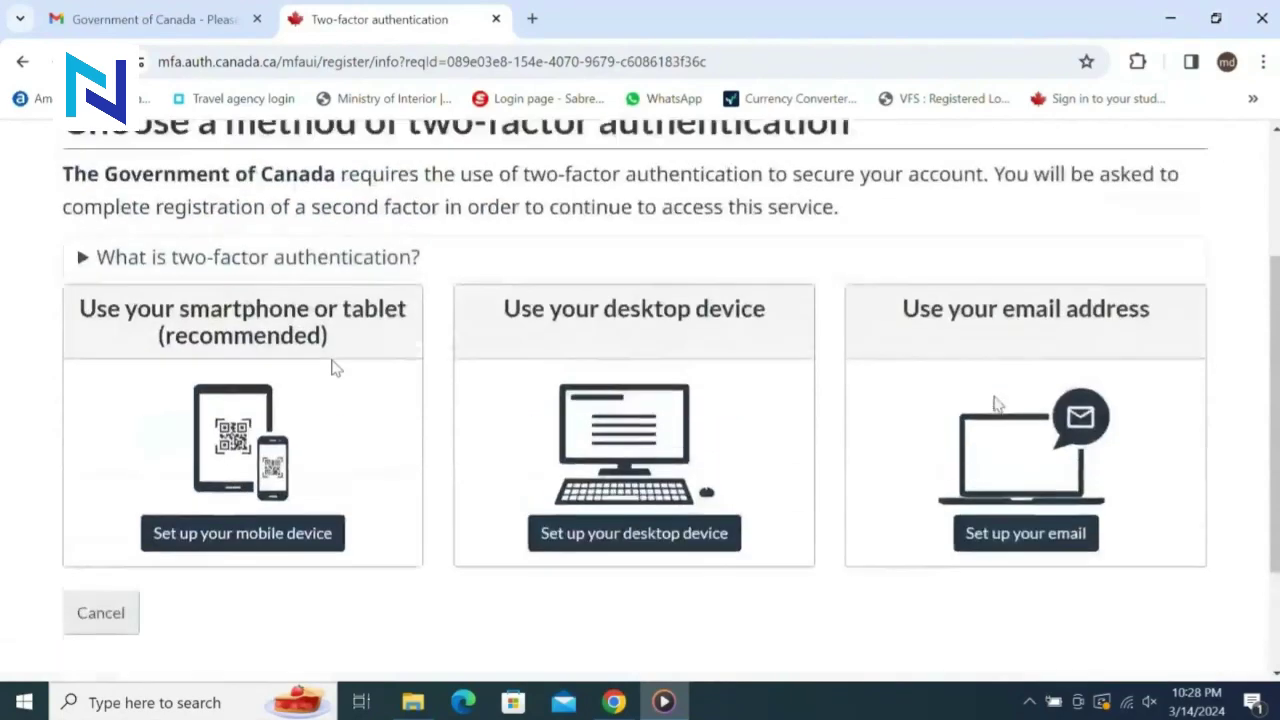
{"action": "scroll", "coordinate": [335, 368], "scroll_direction": "down", "scroll_amount": 2}
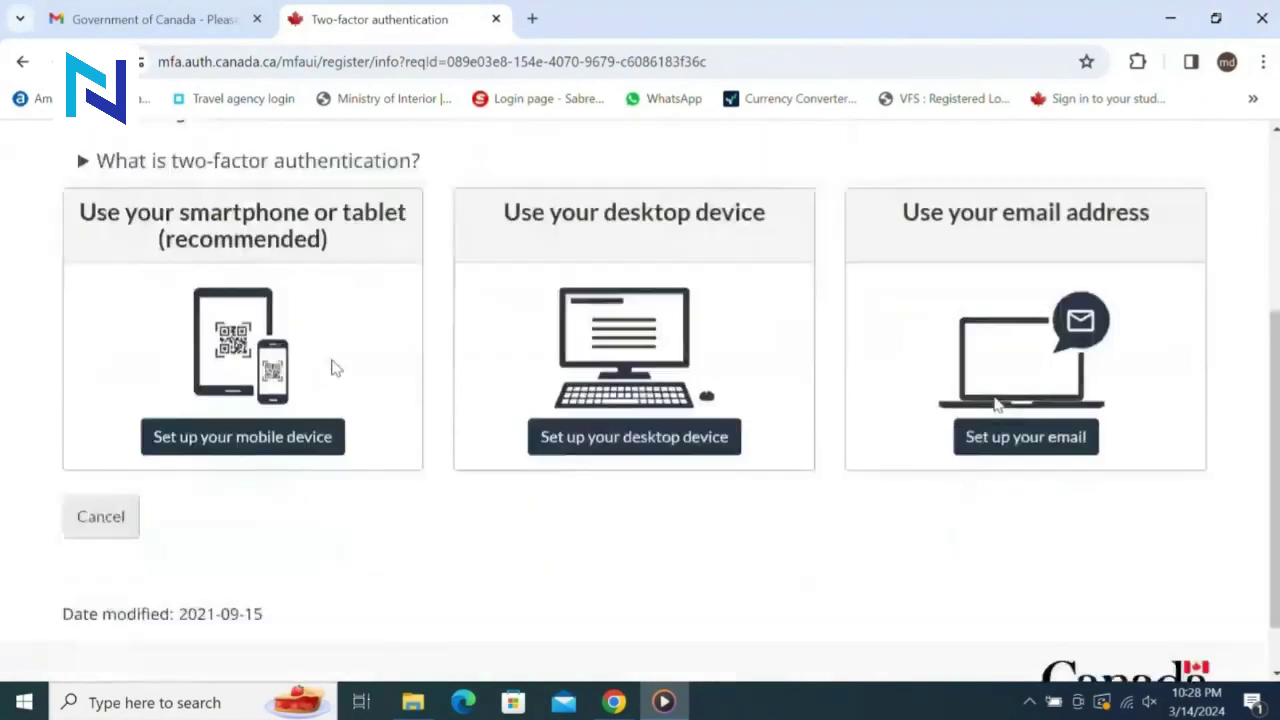
{"action": "left_click", "coordinate": [1025, 431]}
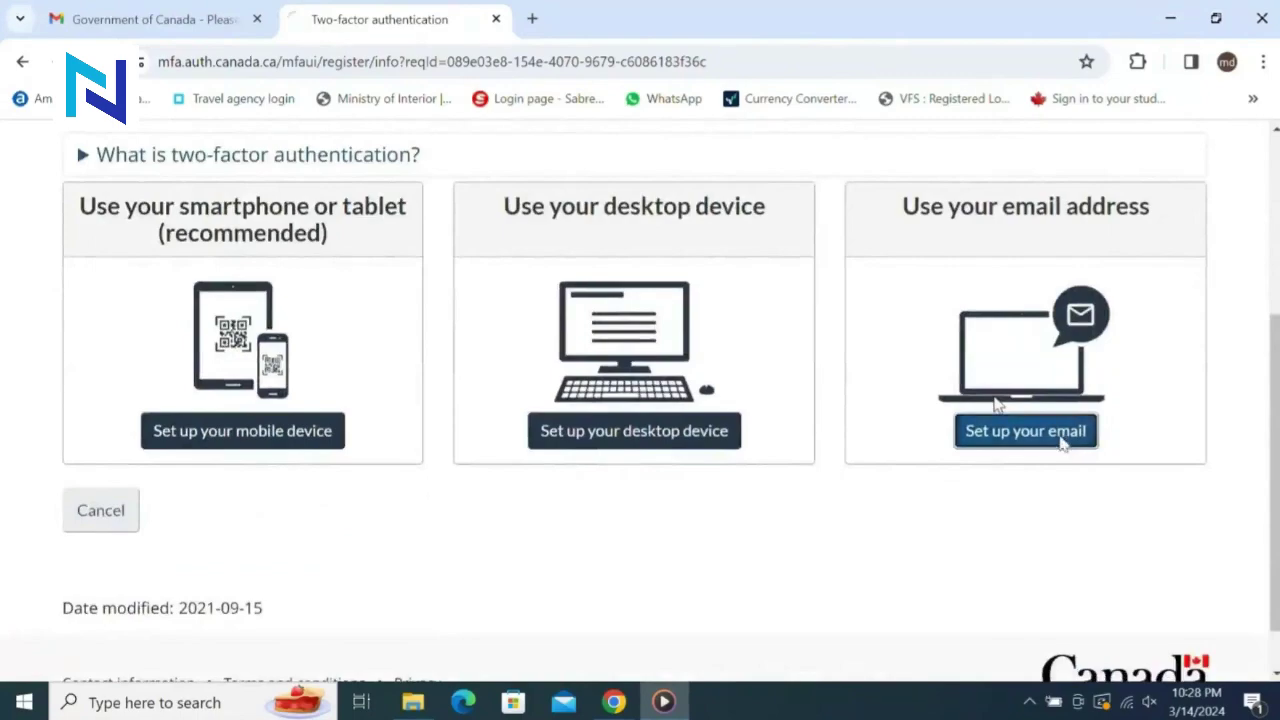
{"action": "scroll", "coordinate": [1068, 445], "scroll_direction": "down", "scroll_amount": 3}
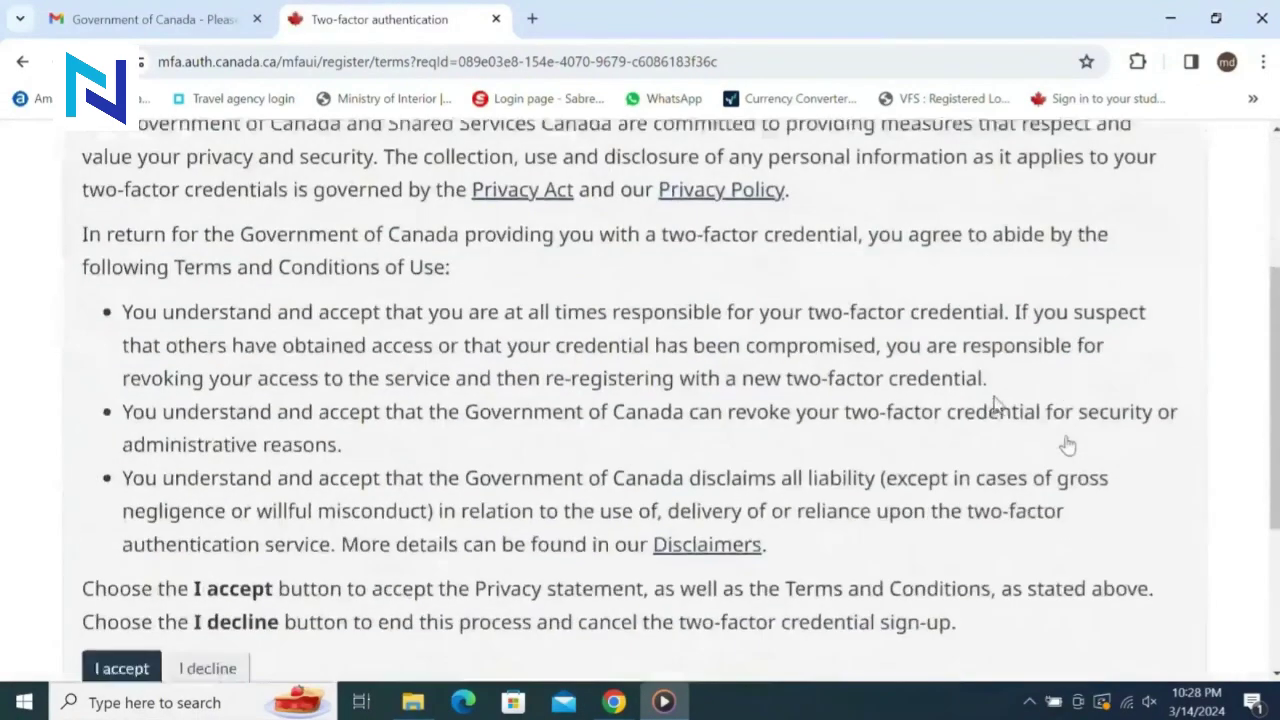
{"action": "scroll", "coordinate": [768, 472], "scroll_direction": "down", "scroll_amount": 3}
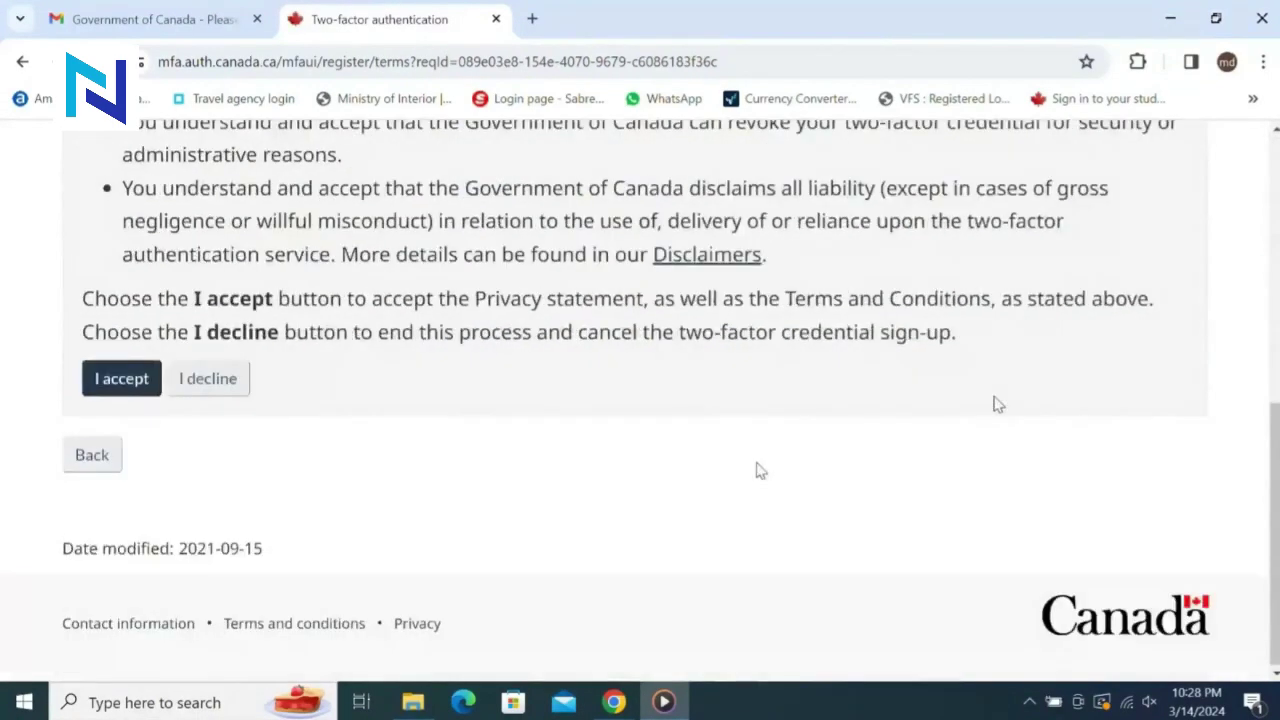
{"action": "left_click", "coordinate": [150, 394]}
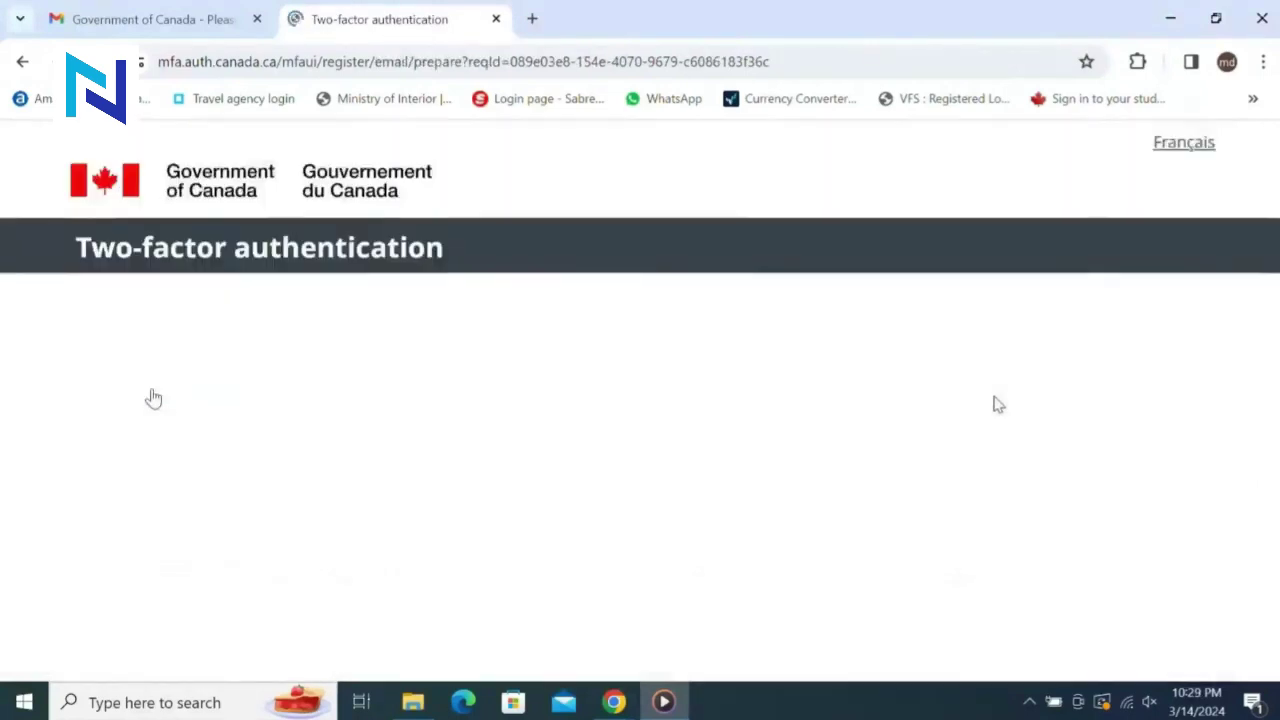
Paste the account's email address into the Email address field and submit it.
{"action": "scroll", "coordinate": [150, 395], "scroll_direction": "down", "scroll_amount": 2}
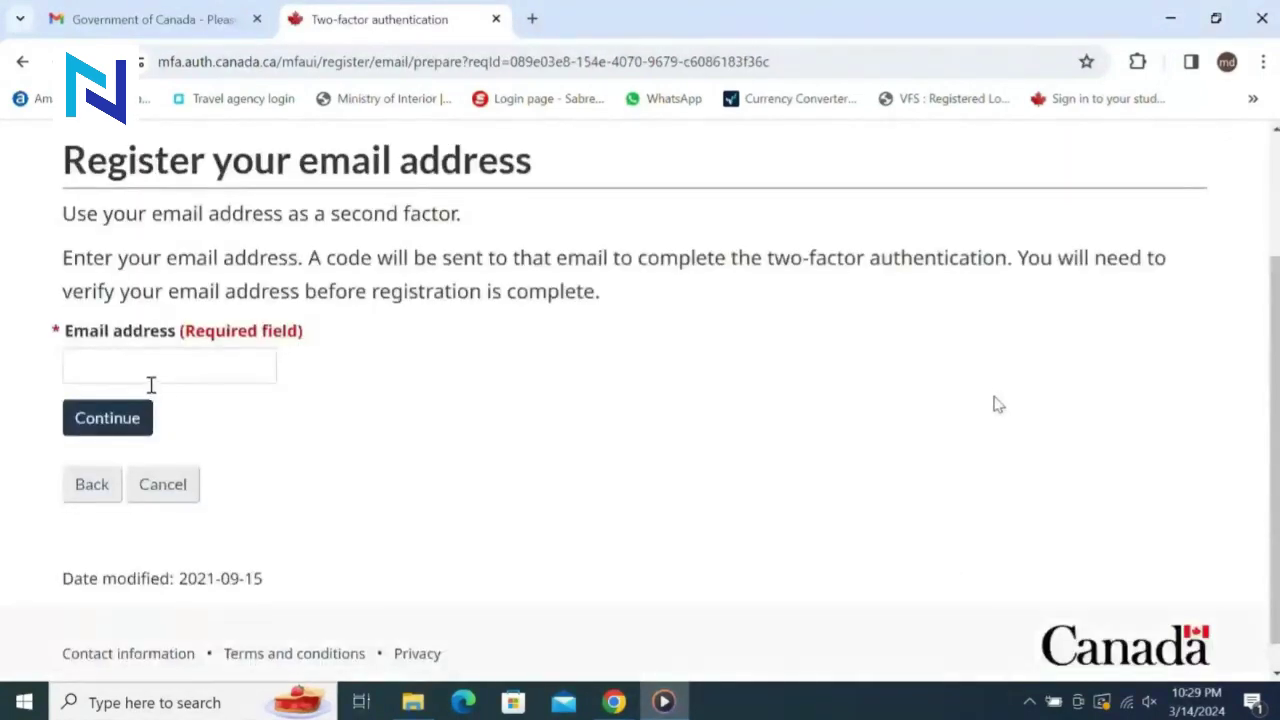
{"action": "left_click", "coordinate": [151, 380]}
{"action": "left_click", "coordinate": [150, 19]}
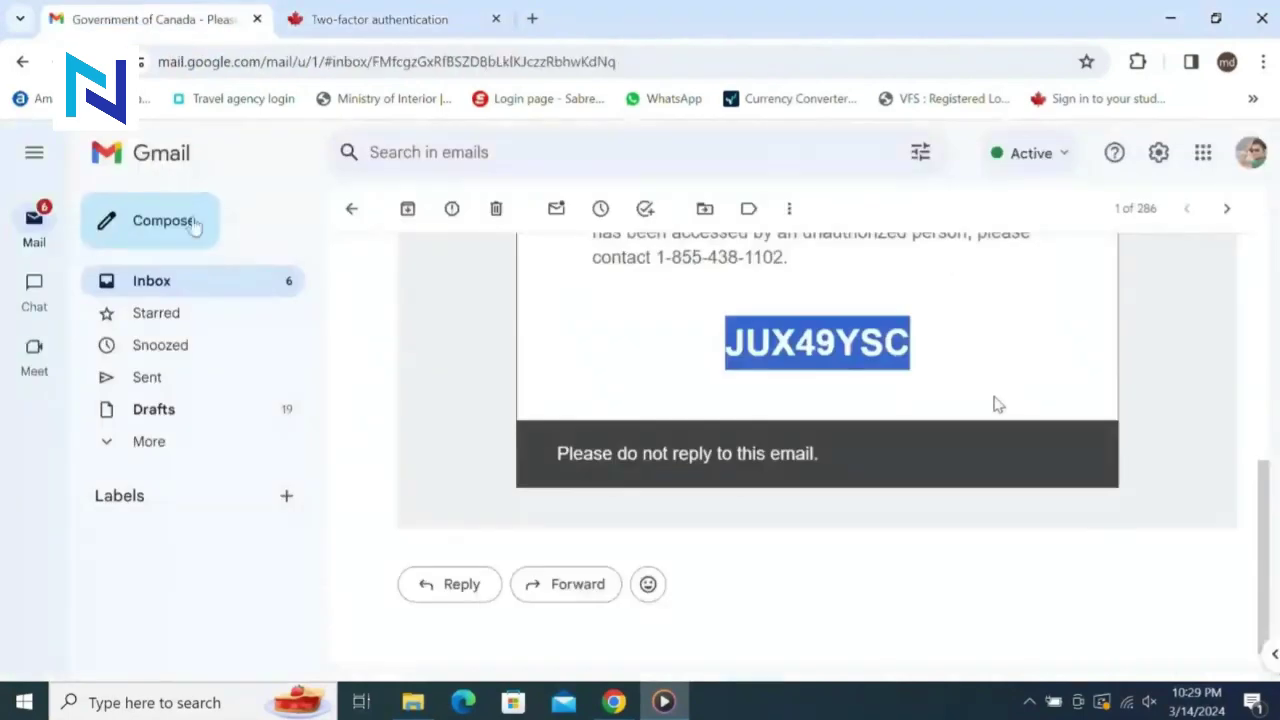
{"action": "left_click", "coordinate": [202, 280]}
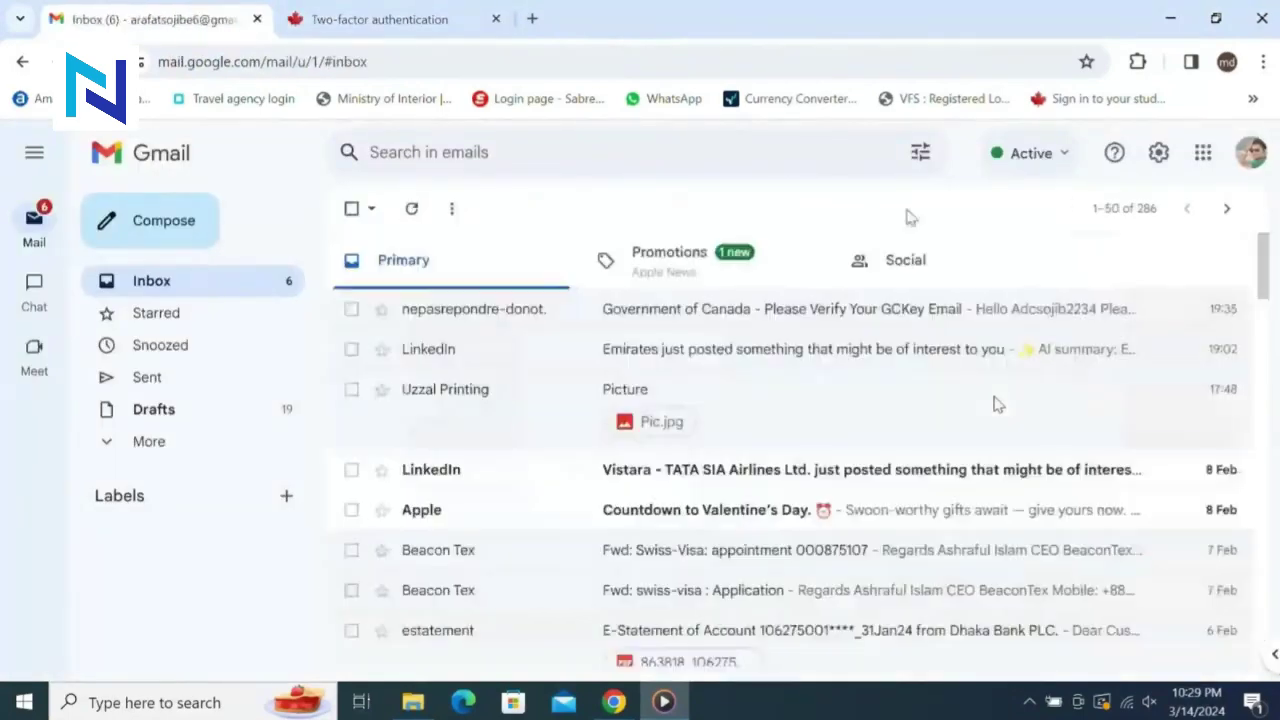
{"action": "left_click", "coordinate": [1245, 168]}
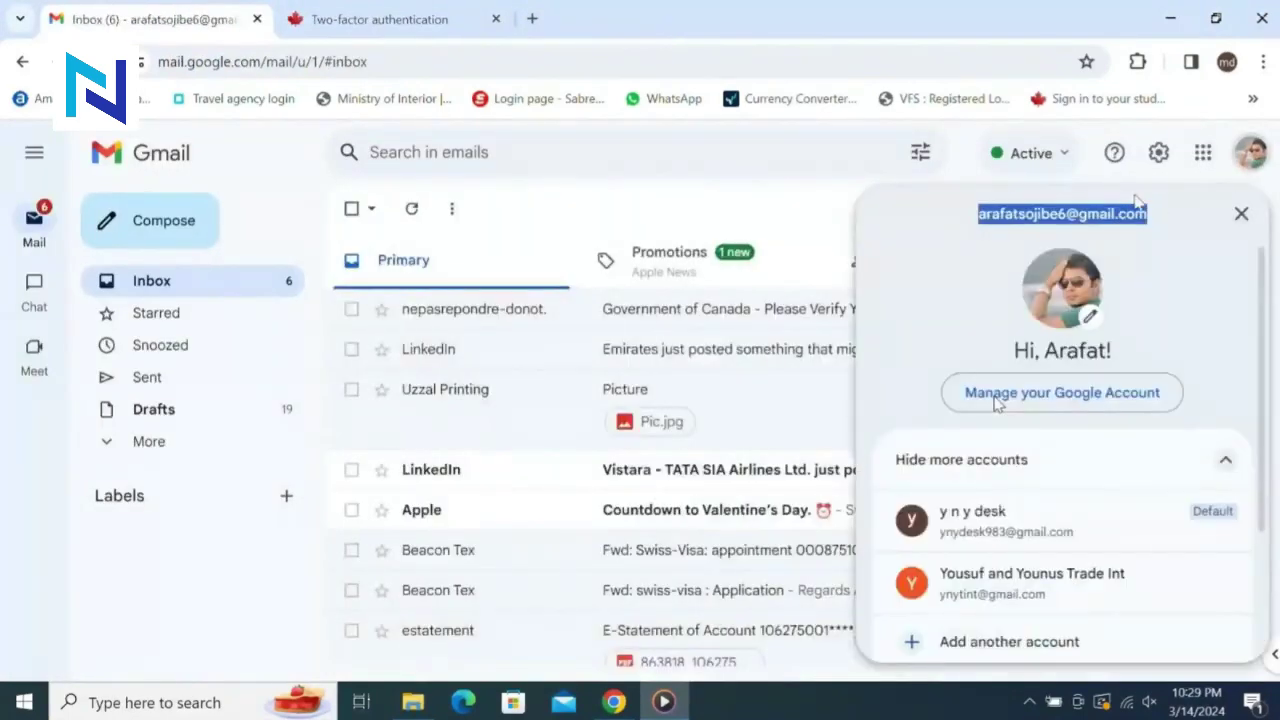
{"action": "left_click", "coordinate": [418, 14]}
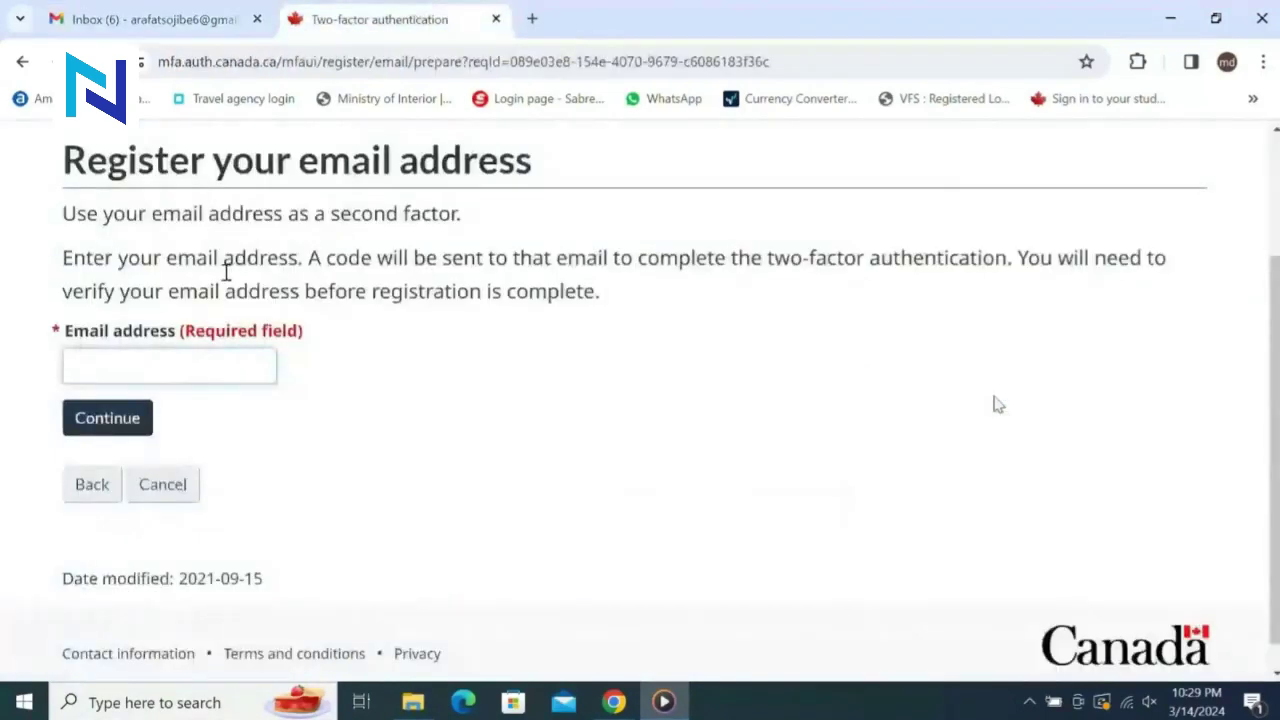
{"action": "key", "text": "ctrl+v"}
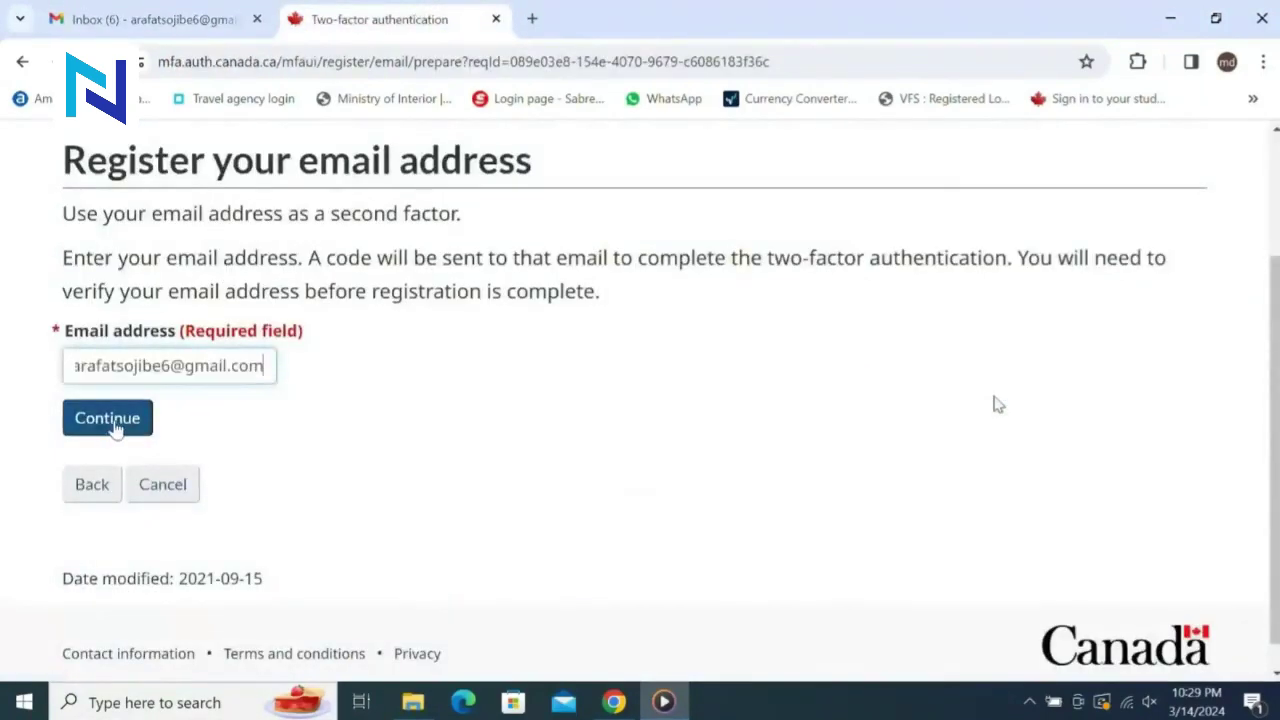
{"action": "left_click", "coordinate": [115, 428]}
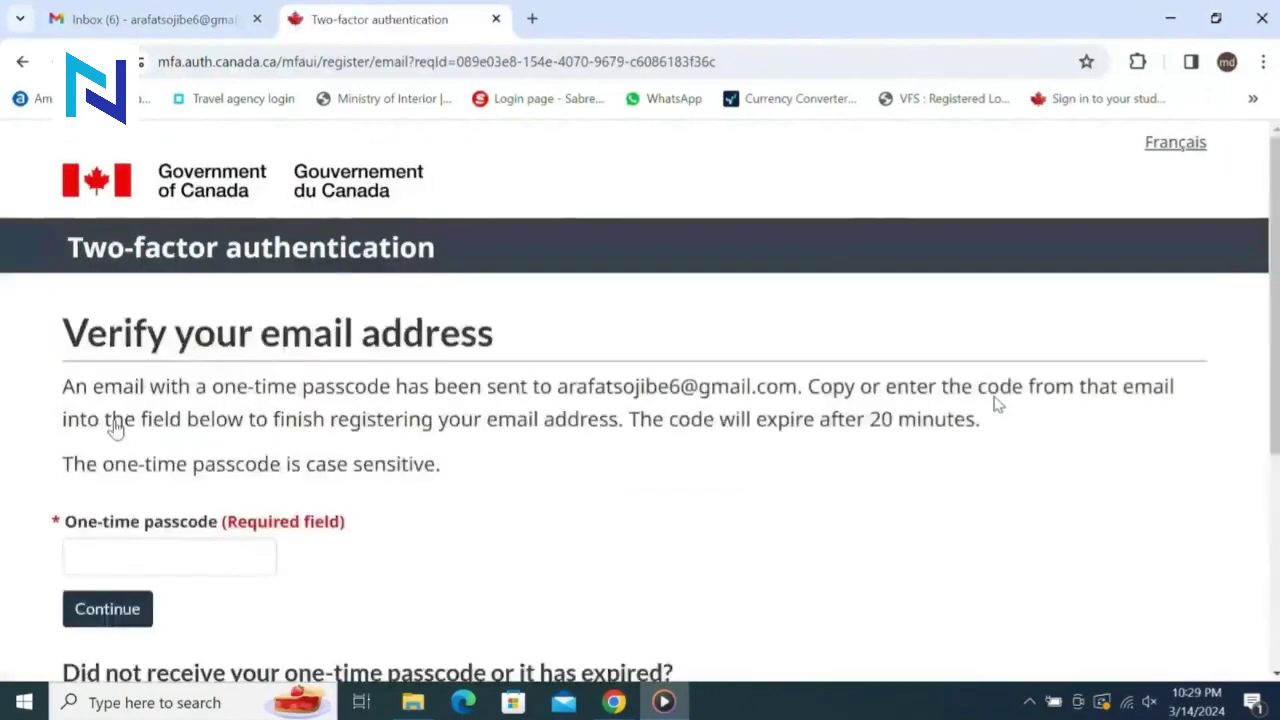
Copy the one-time passcode from the GCKey Sign-In email and submit it for verification.
{"action": "left_click", "coordinate": [150, 19]}
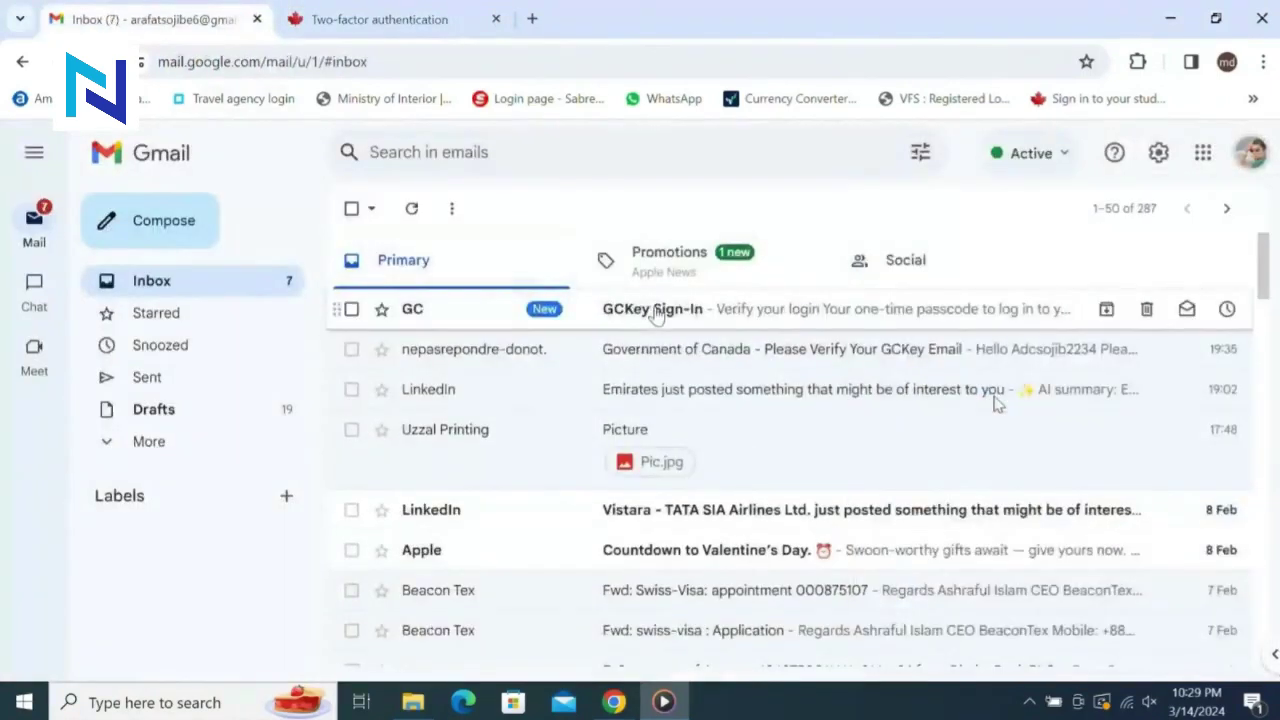
{"action": "left_click", "coordinate": [640, 309]}
{"action": "scroll", "coordinate": [650, 390], "scroll_direction": "down", "scroll_amount": 5}
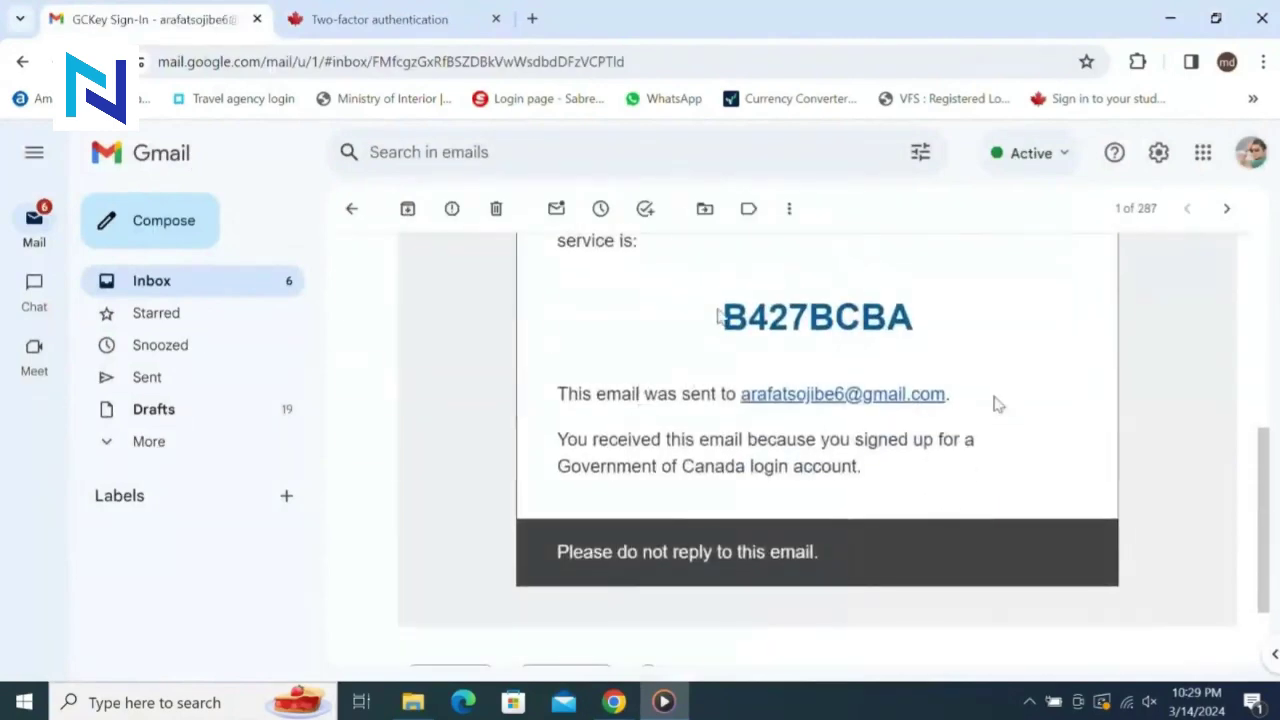
{"action": "left_click_drag", "start_coordinate": [733, 322], "coordinate": [932, 316]}
{"action": "key", "text": "ctrl+c"}
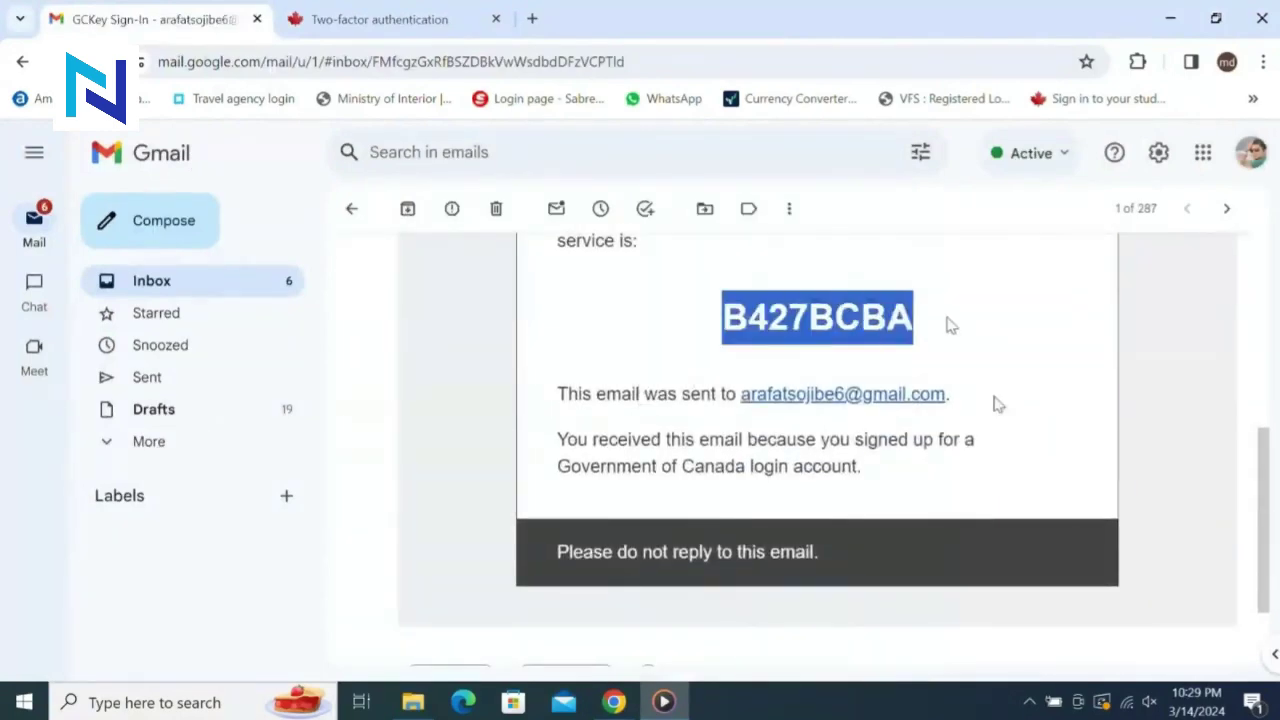
{"action": "key", "text": "ctrl+Tab"}
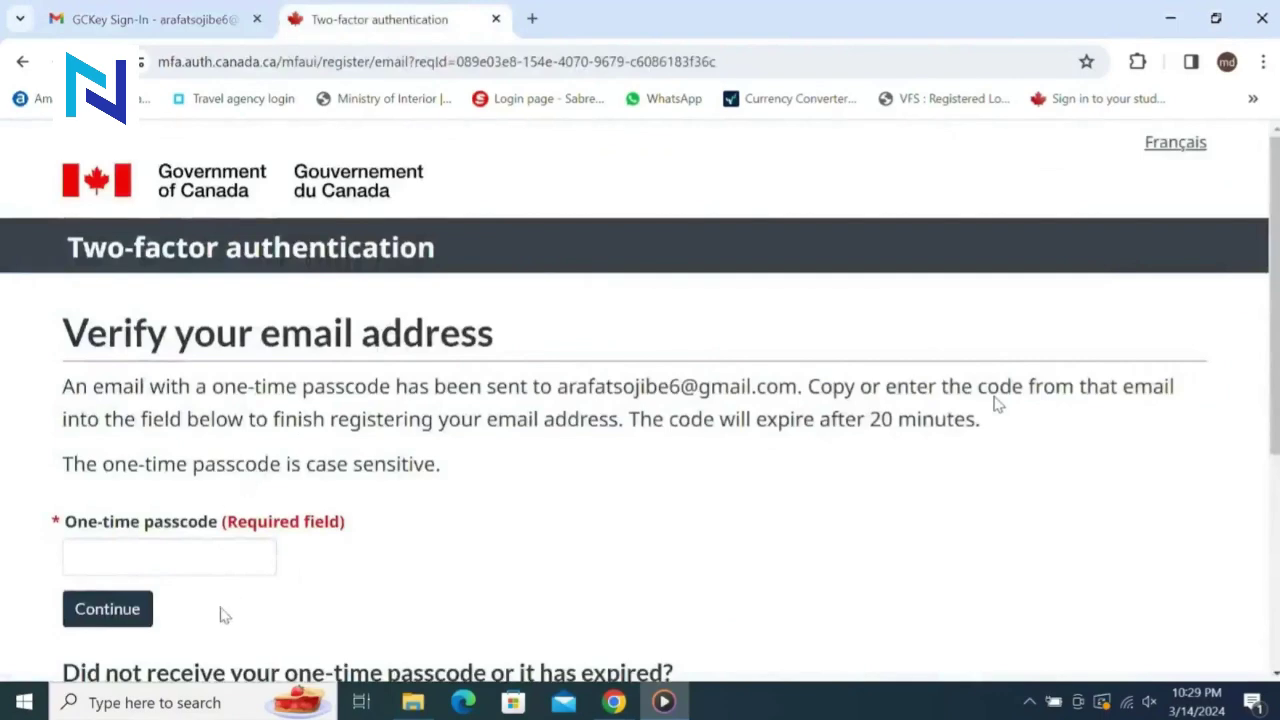
{"action": "left_click", "coordinate": [229, 574]}
{"action": "key", "text": "ctrl+v"}
{"action": "scroll", "coordinate": [230, 577], "scroll_direction": "down", "scroll_amount": 2}
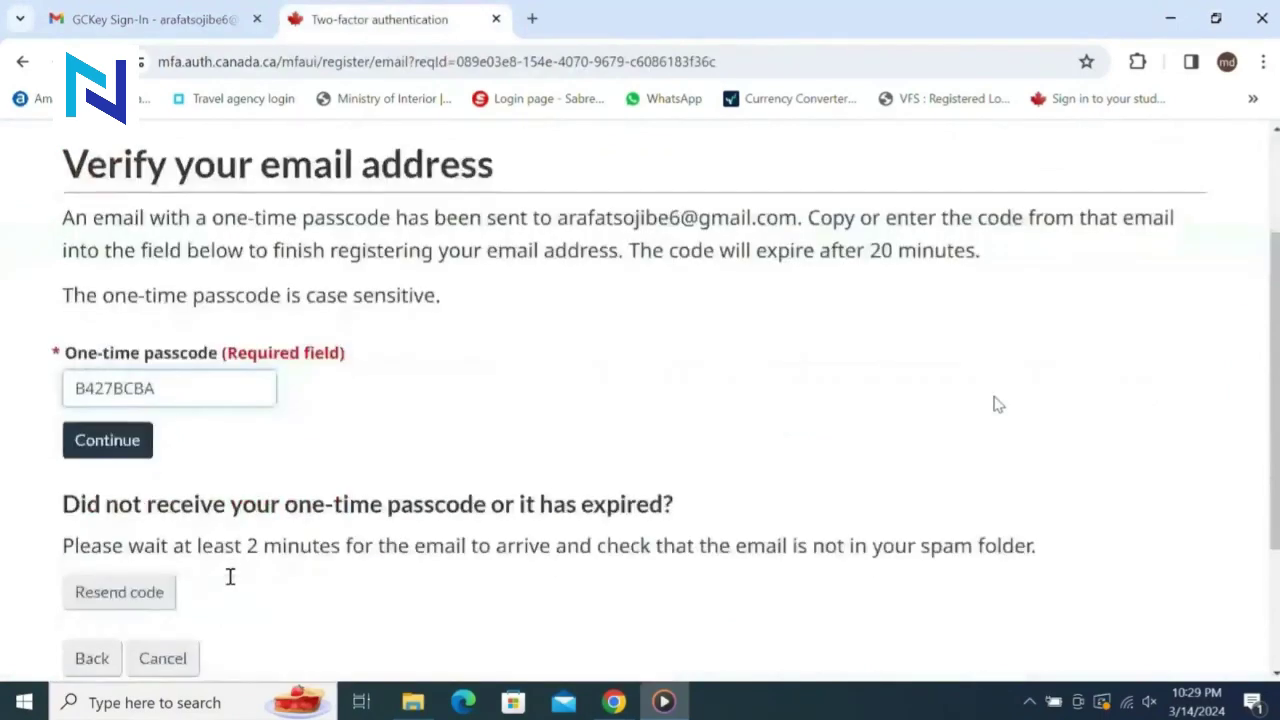
{"action": "left_click", "coordinate": [107, 448]}
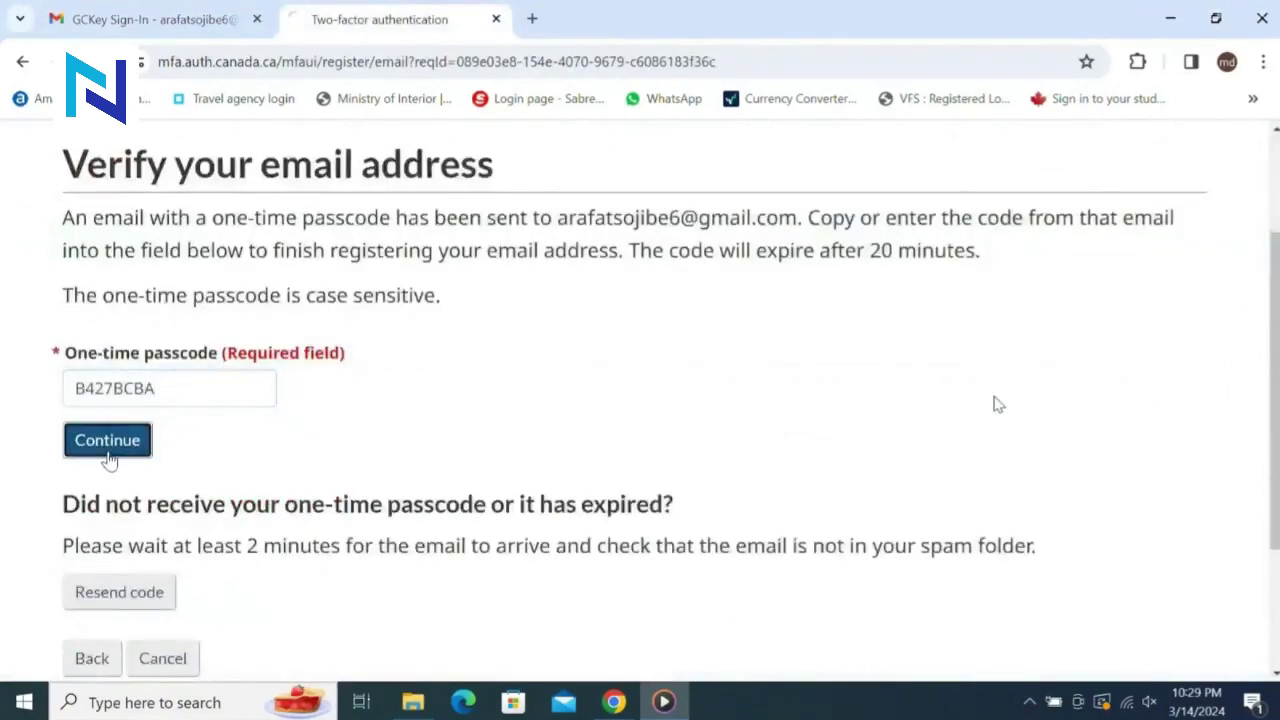
Save the recovery codes page as a PDF.
{"action": "scroll", "coordinate": [110, 460], "scroll_direction": "down", "scroll_amount": 3}
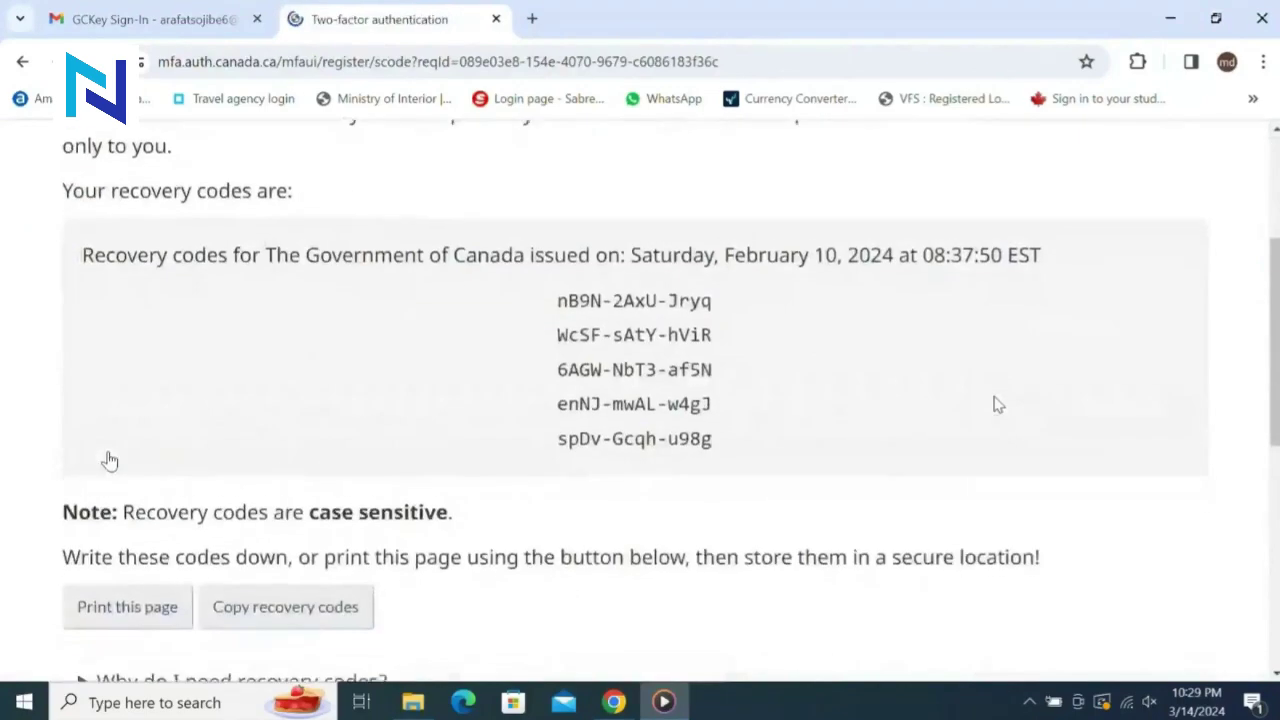
{"action": "scroll", "coordinate": [110, 460], "scroll_direction": "up", "scroll_amount": 3}
{"action": "scroll", "coordinate": [110, 460], "scroll_direction": "down", "scroll_amount": 1}
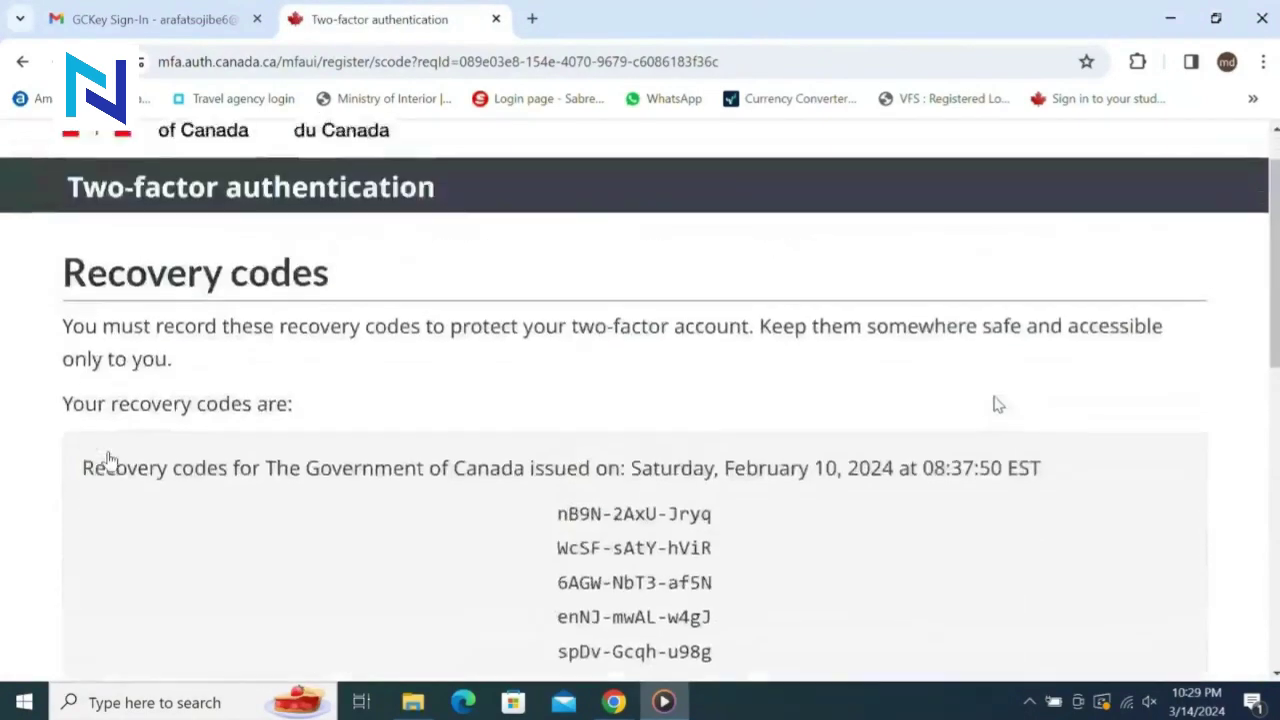
{"action": "scroll", "coordinate": [110, 460], "scroll_direction": "up", "scroll_amount": 1}
{"action": "scroll", "coordinate": [110, 460], "scroll_direction": "down", "scroll_amount": 3}
{"action": "scroll", "coordinate": [110, 460], "scroll_direction": "up", "scroll_amount": 3}
{"action": "scroll", "coordinate": [110, 460], "scroll_direction": "down", "scroll_amount": 4}
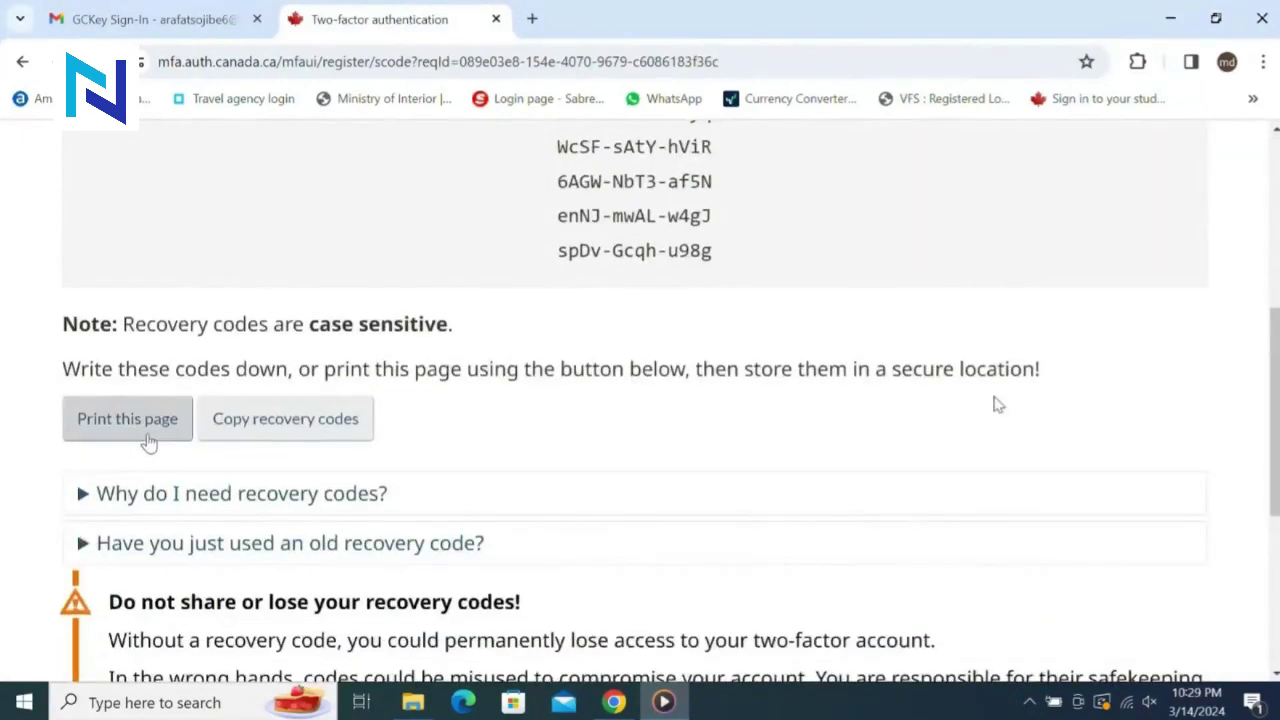
{"action": "left_click", "coordinate": [146, 438]}
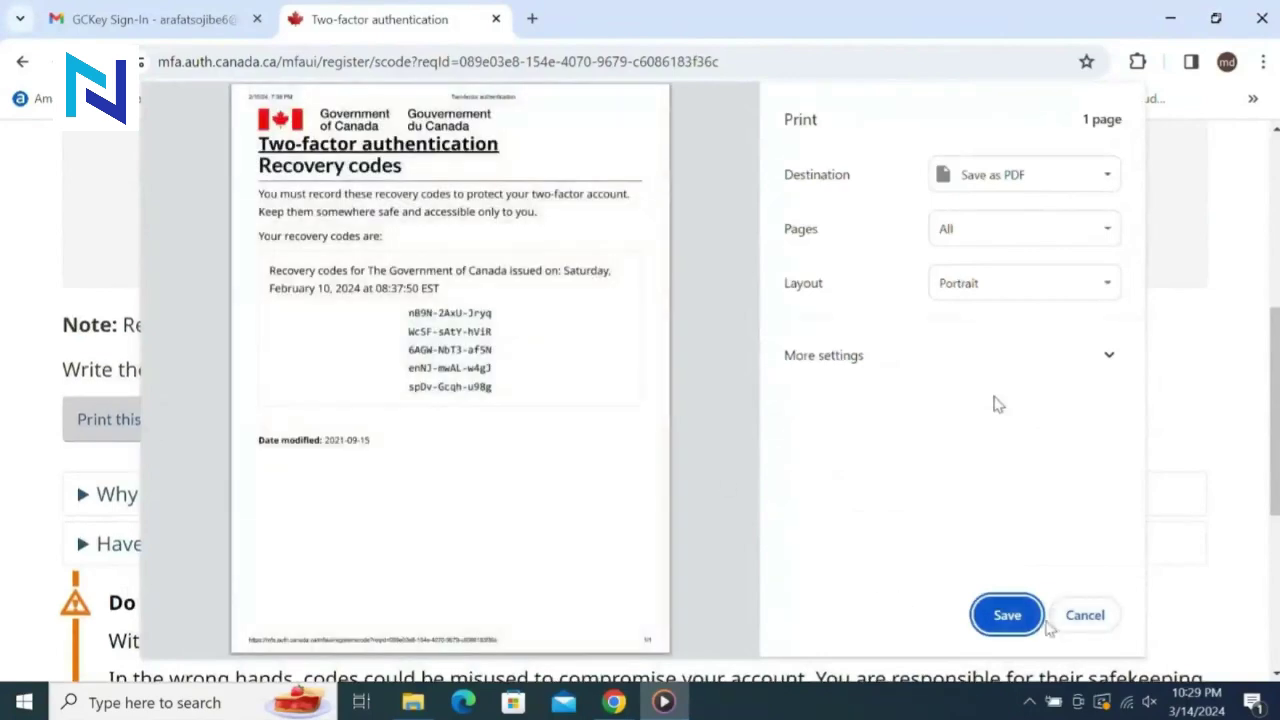
{"action": "left_click", "coordinate": [1030, 620]}
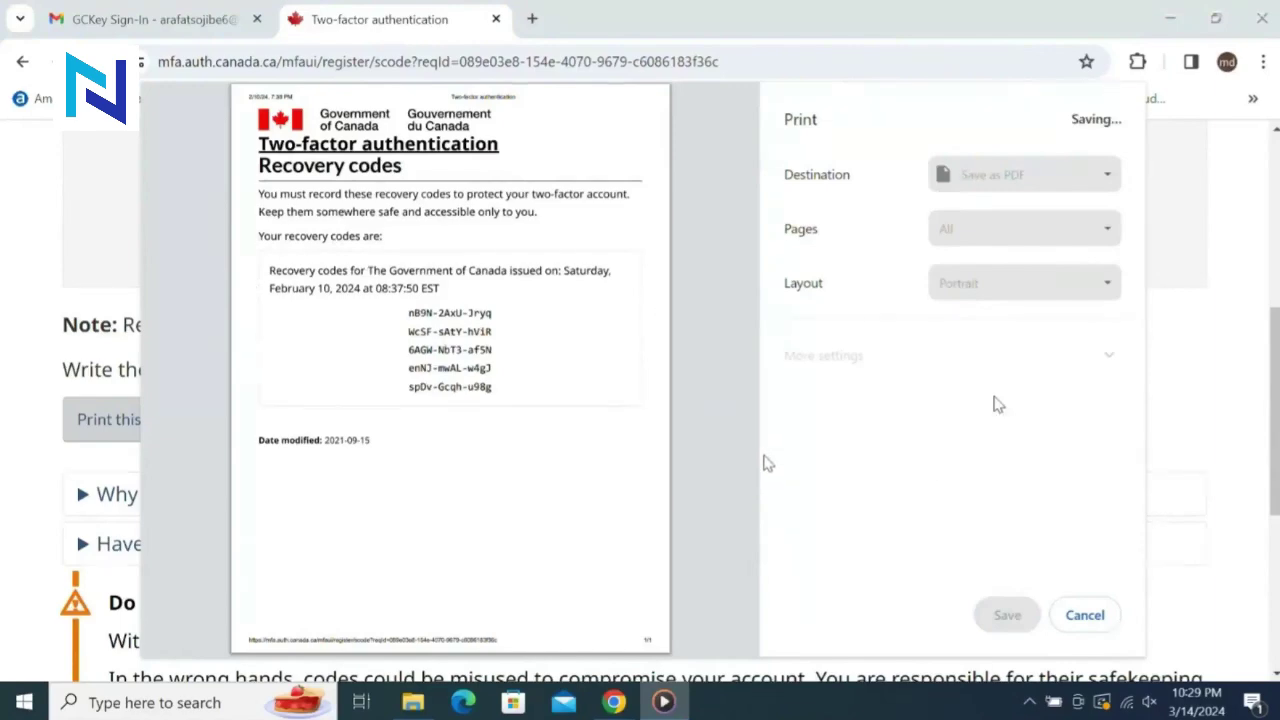
Confirm the recovery codes are securely recorded and continue through the Setup complete page.
{"action": "scroll", "coordinate": [765, 459], "scroll_direction": "down", "scroll_amount": 4}
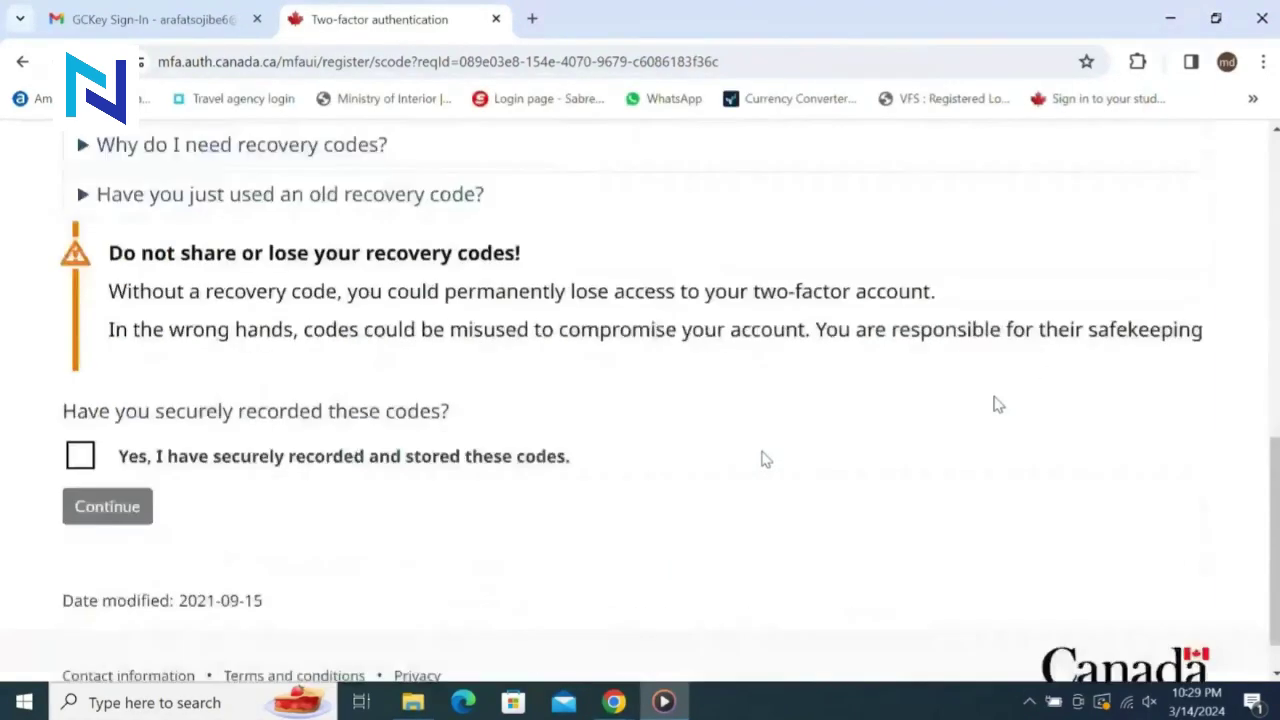
{"action": "left_click", "coordinate": [82, 408]}
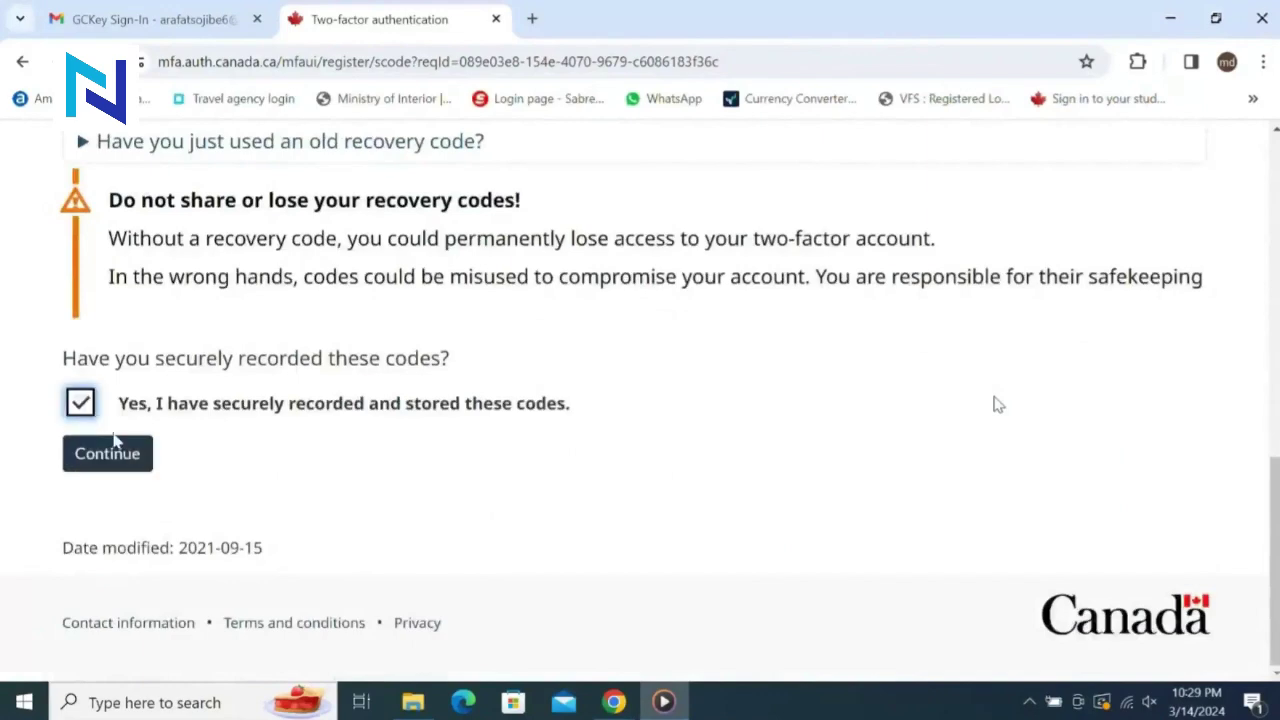
{"action": "left_click", "coordinate": [126, 453]}
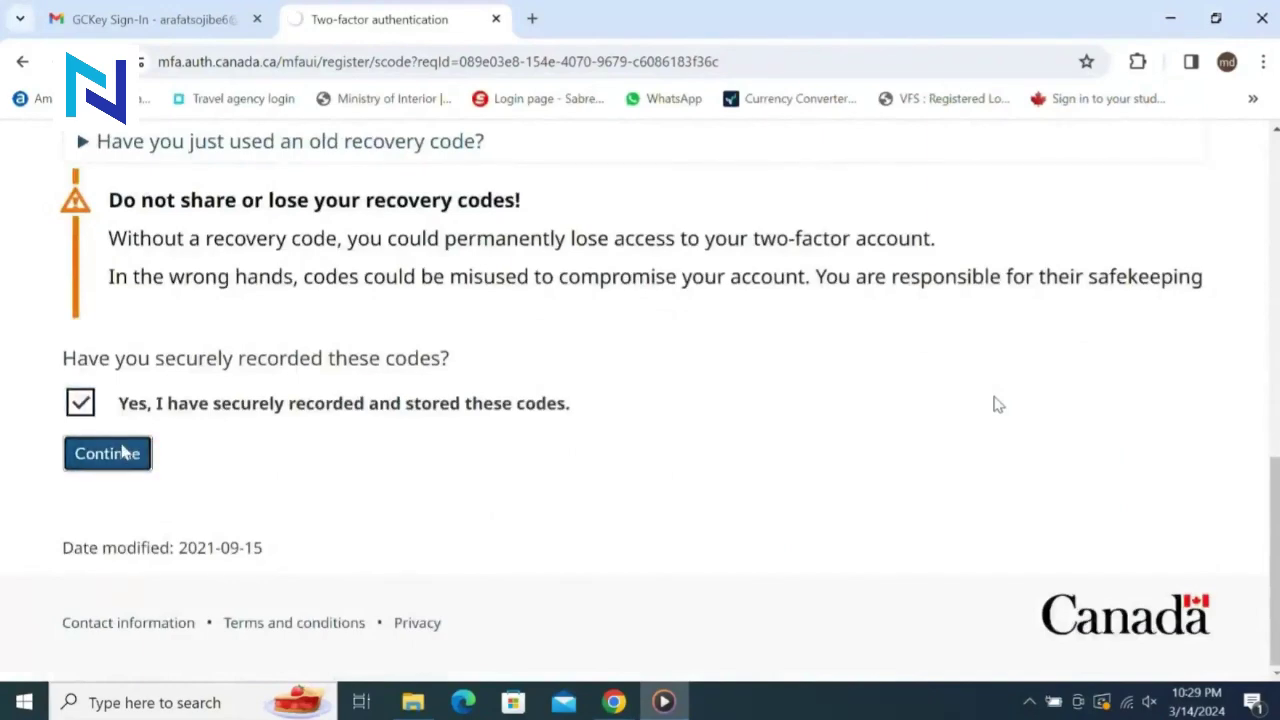
{"action": "scroll", "coordinate": [125, 453], "scroll_direction": "down", "scroll_amount": 2}
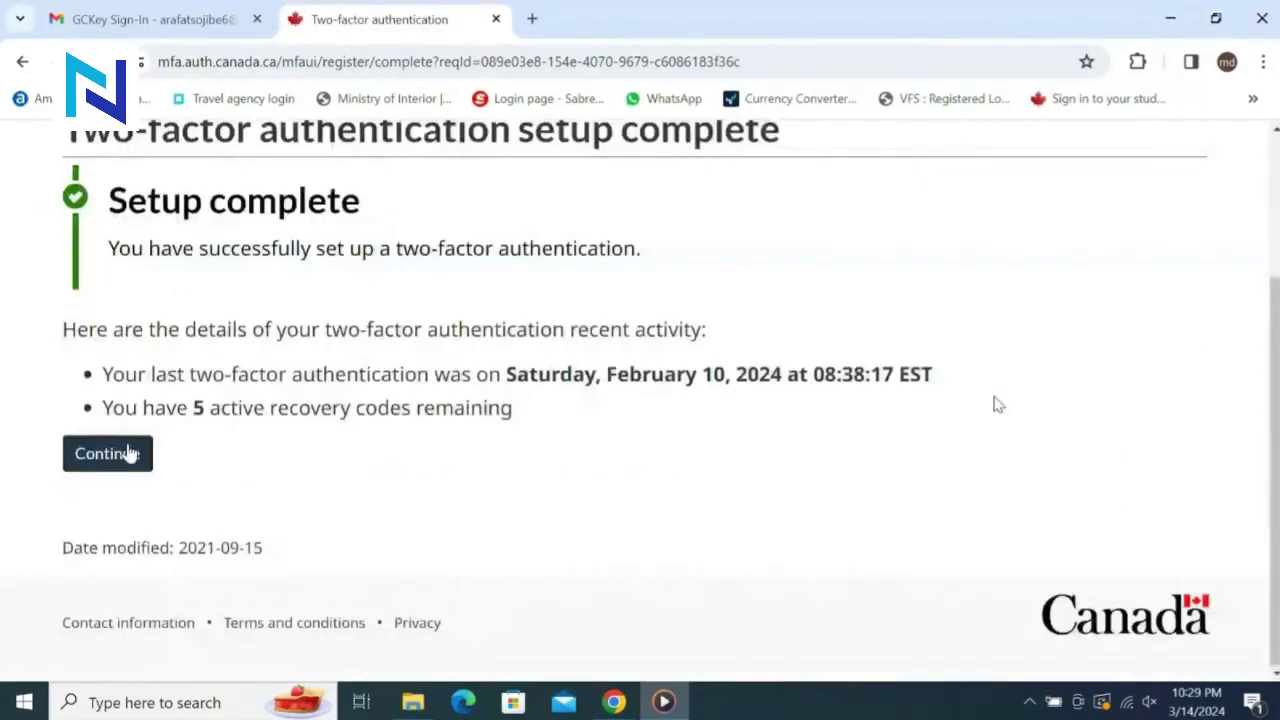
{"action": "left_click", "coordinate": [124, 452]}
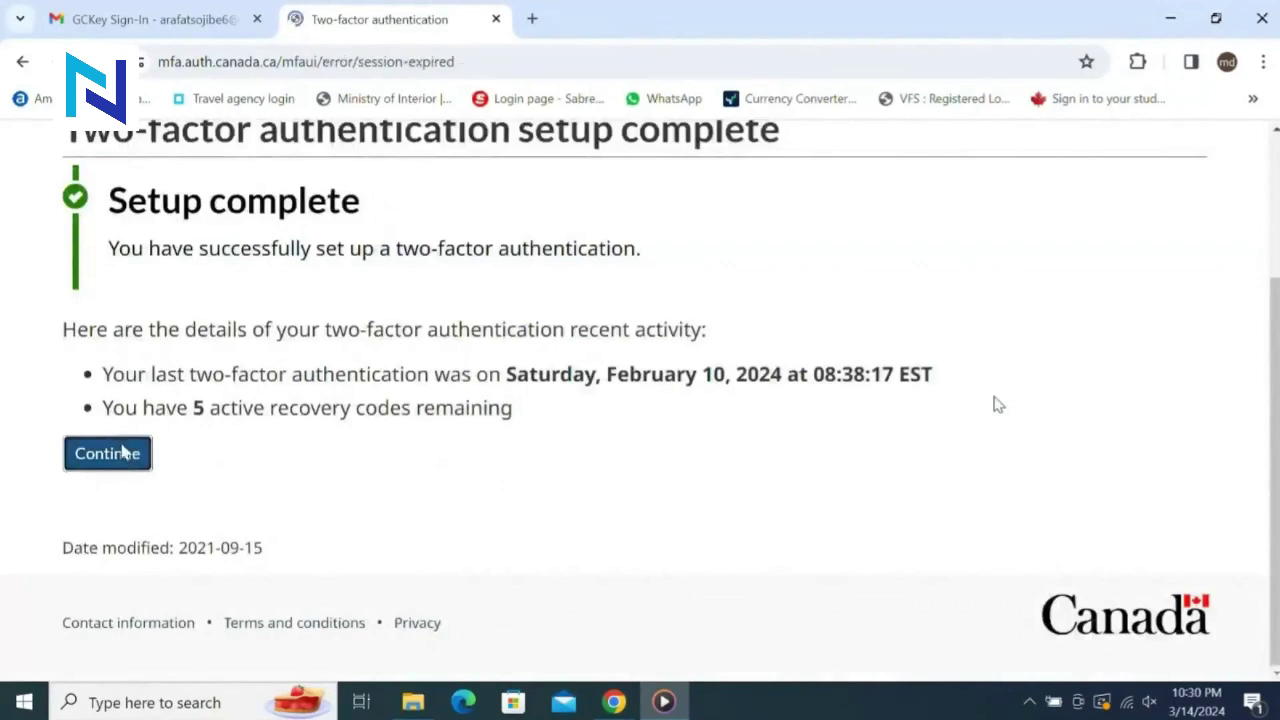
Go back twice and check the Gmail and two-factor tabs after the session timed out.
{"action": "scroll", "coordinate": [129, 453], "scroll_direction": "down", "scroll_amount": 1}
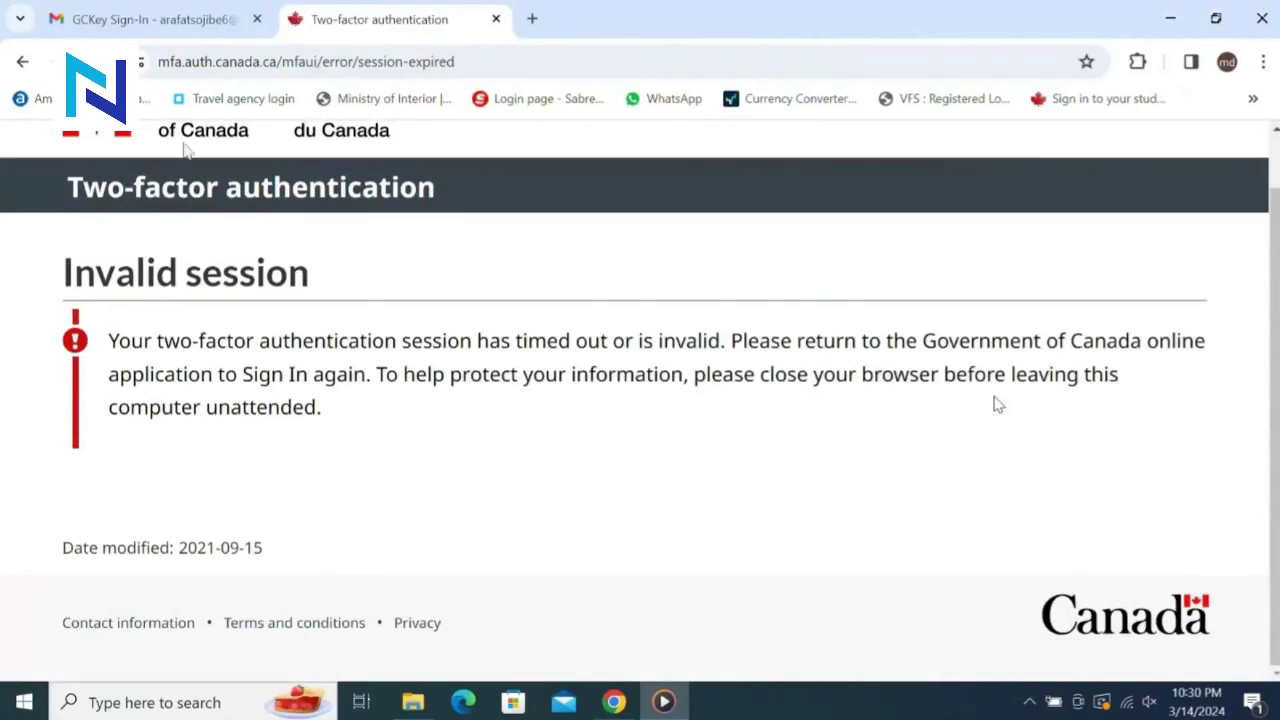
{"action": "scroll", "coordinate": [266, 343], "scroll_direction": "up", "scroll_amount": 1}
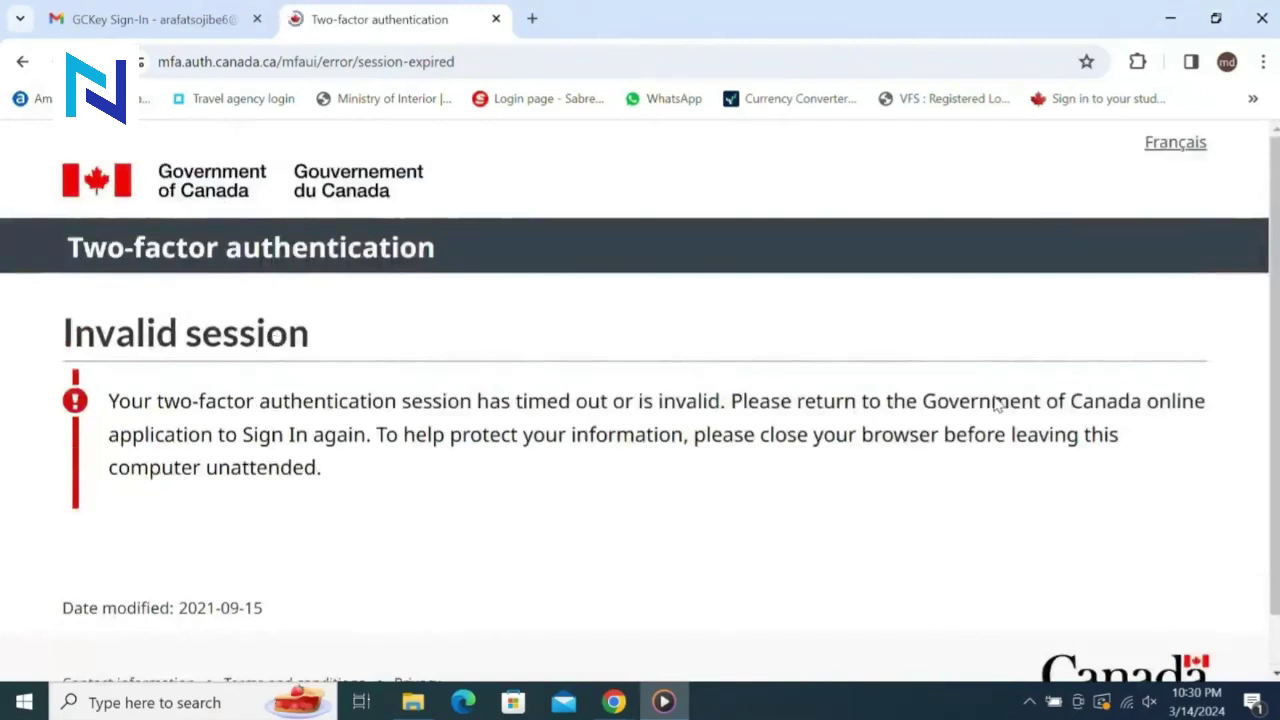
{"action": "left_click", "coordinate": [23, 64]}
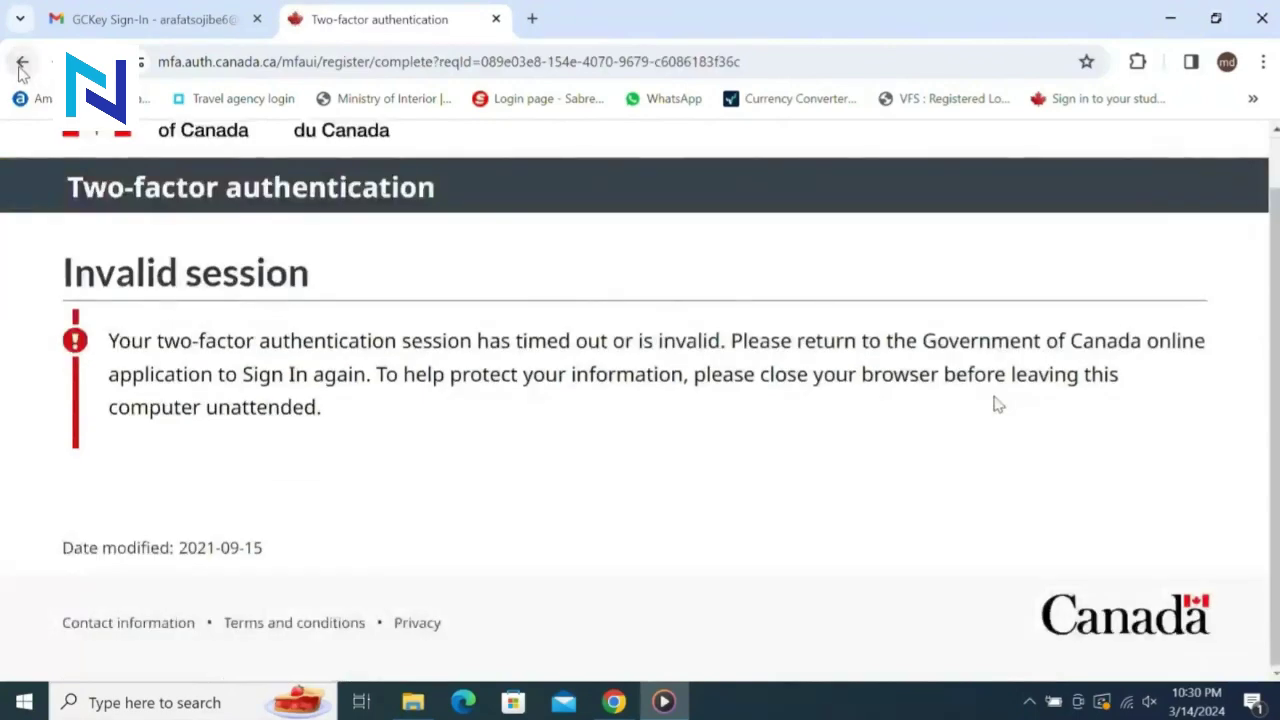
{"action": "left_click", "coordinate": [21, 68]}
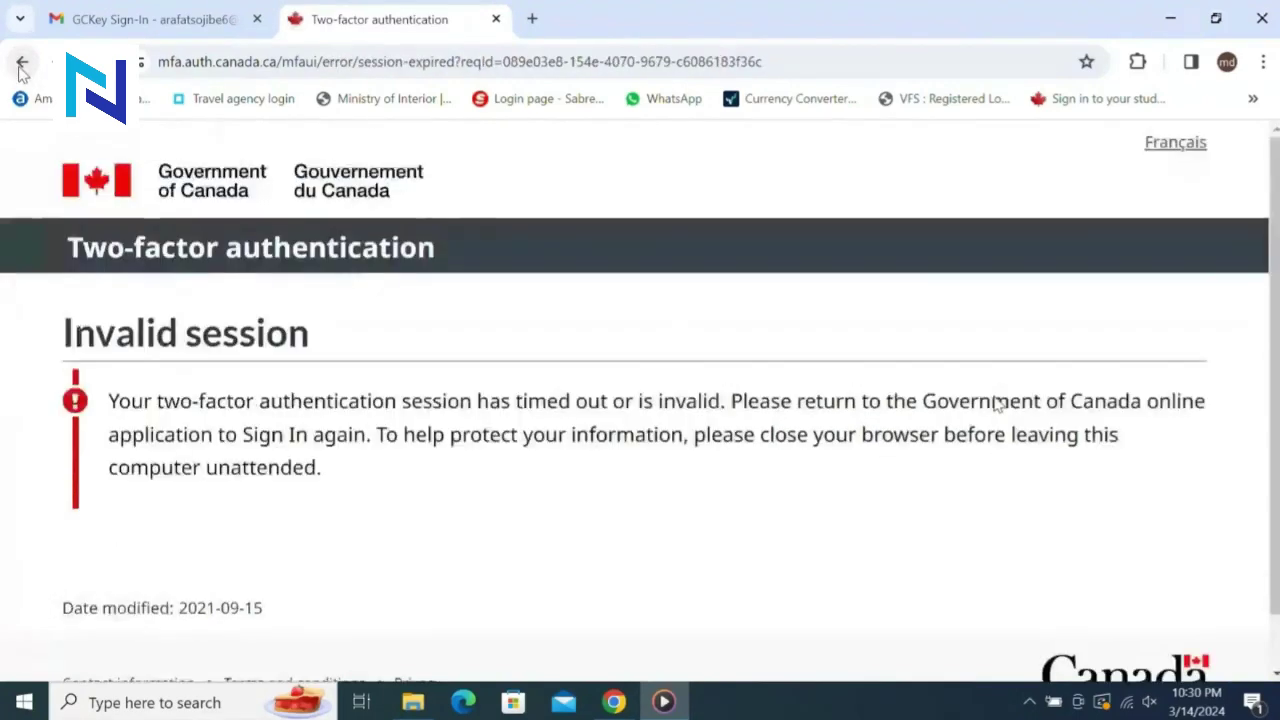
{"action": "scroll", "coordinate": [223, 271], "scroll_direction": "down", "scroll_amount": 1}
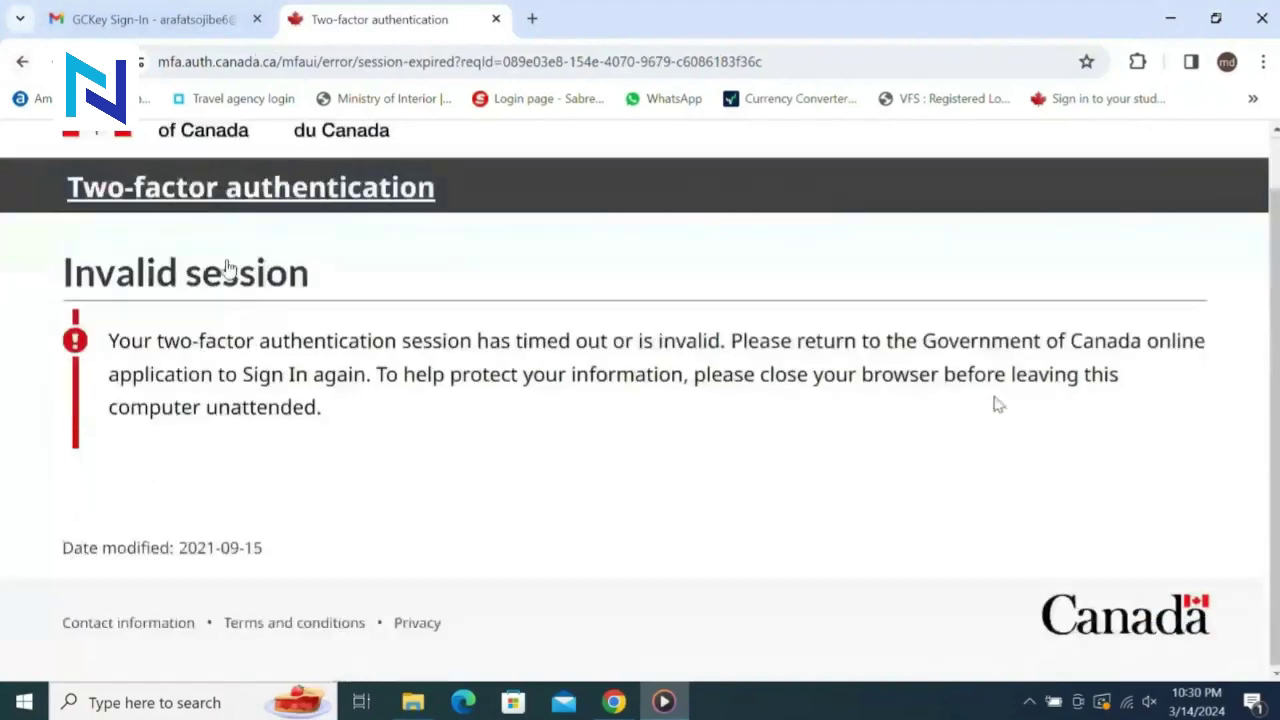
{"action": "scroll", "coordinate": [229, 263], "scroll_direction": "up", "scroll_amount": 1}
{"action": "scroll", "coordinate": [223, 266], "scroll_direction": "down", "scroll_amount": 1}
{"action": "scroll", "coordinate": [223, 267], "scroll_direction": "up", "scroll_amount": 1}
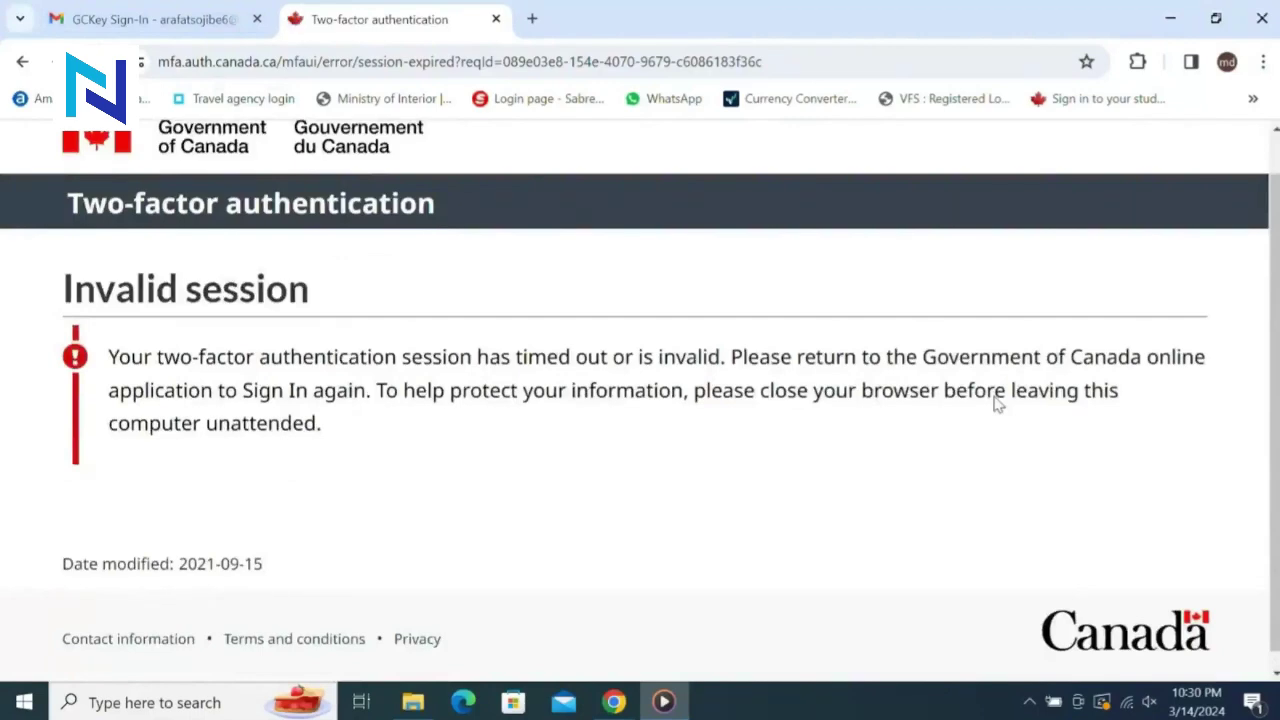
{"action": "left_click", "coordinate": [165, 10]}
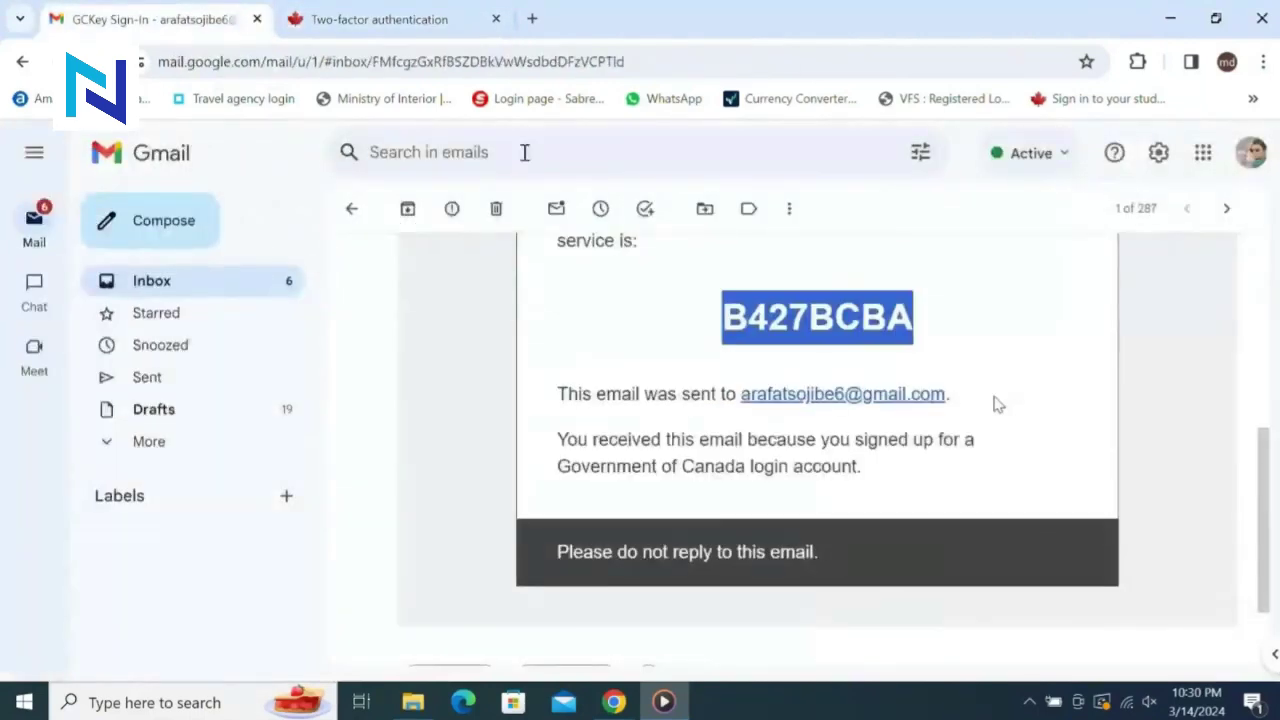
{"action": "left_click", "coordinate": [413, 20]}
{"action": "scroll", "coordinate": [407, 292], "scroll_direction": "down", "scroll_amount": 1}
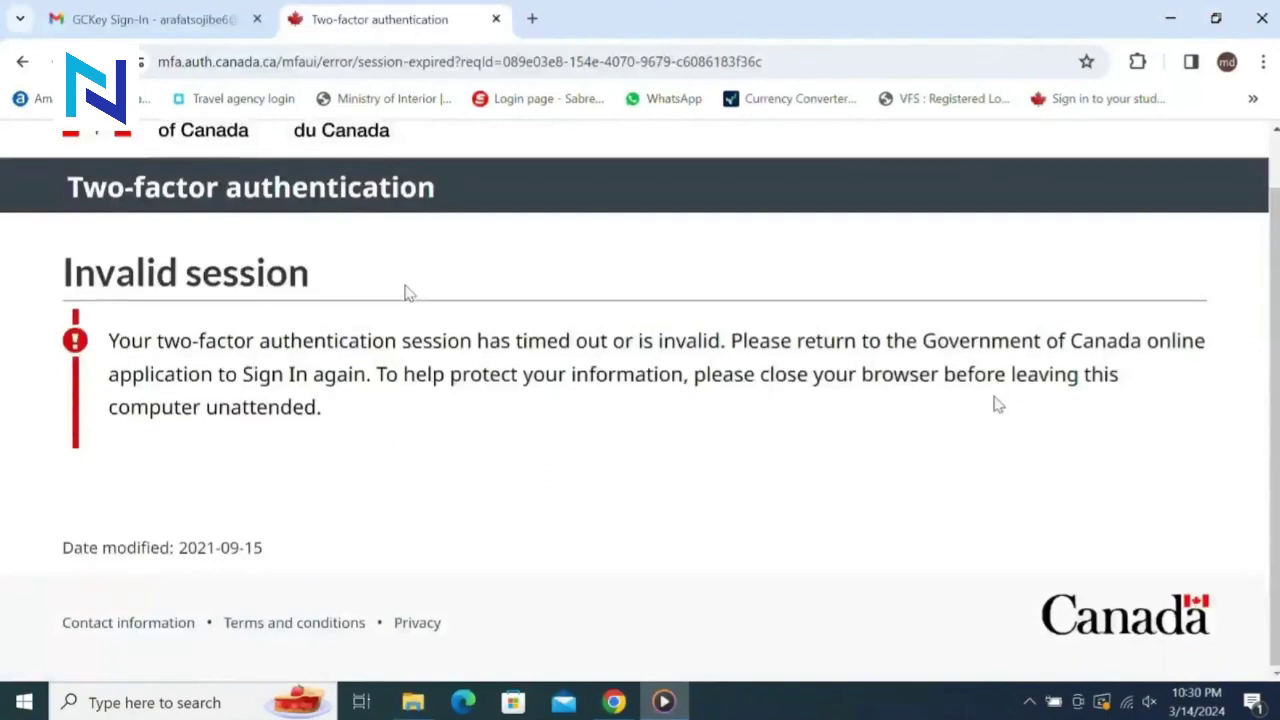
{"action": "scroll", "coordinate": [407, 292], "scroll_direction": "up", "scroll_amount": 3}
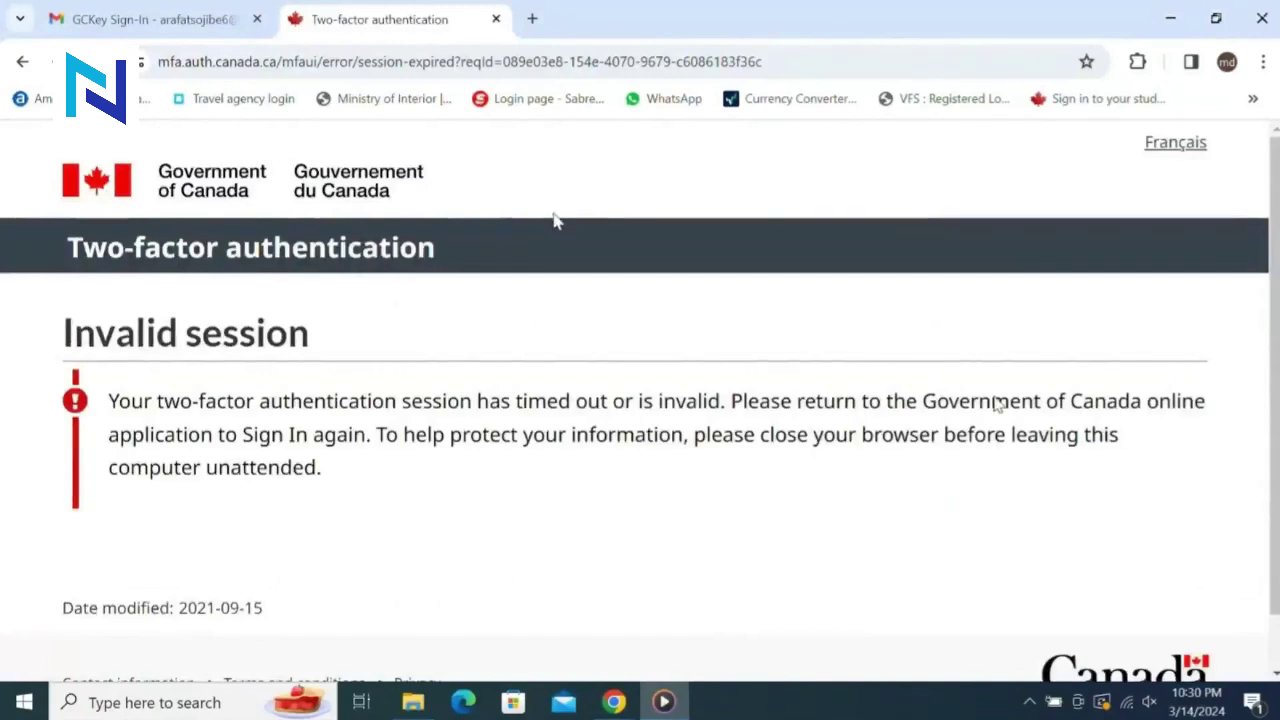
Open a new tab, return Gmail to the inbox, and focus the Google search box.
{"action": "left_click", "coordinate": [536, 16]}
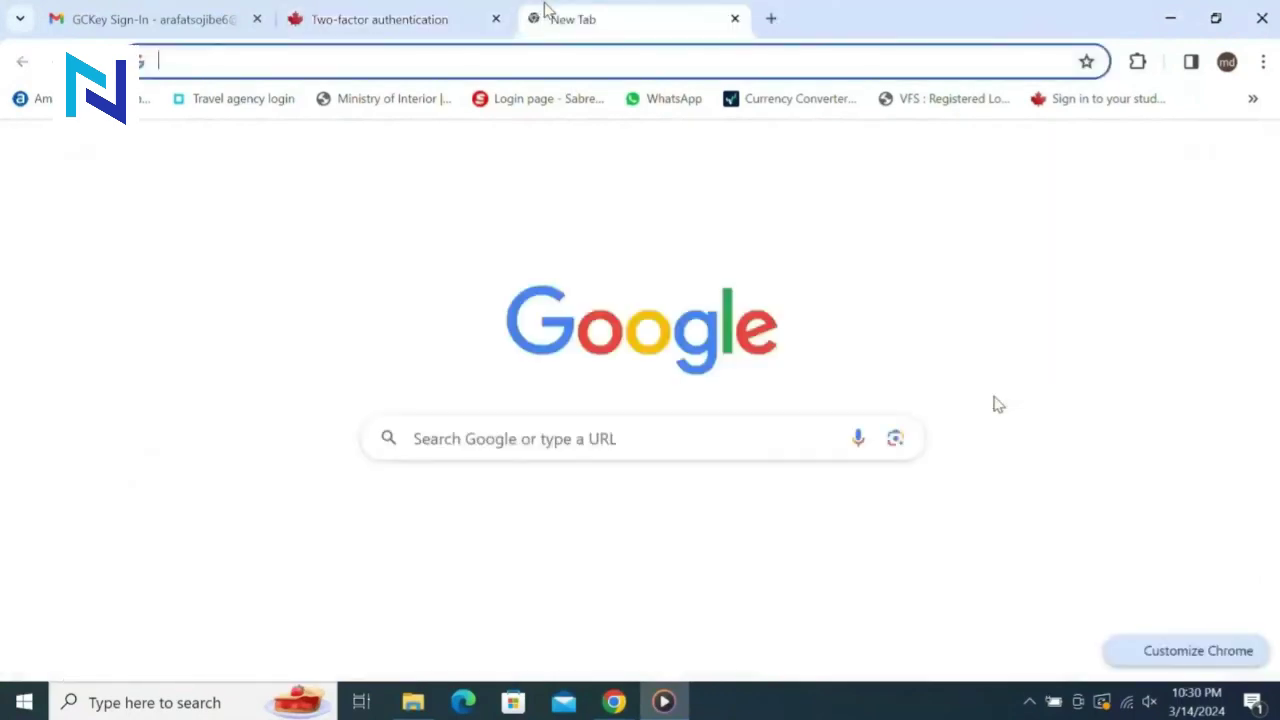
{"action": "left_click", "coordinate": [120, 18]}
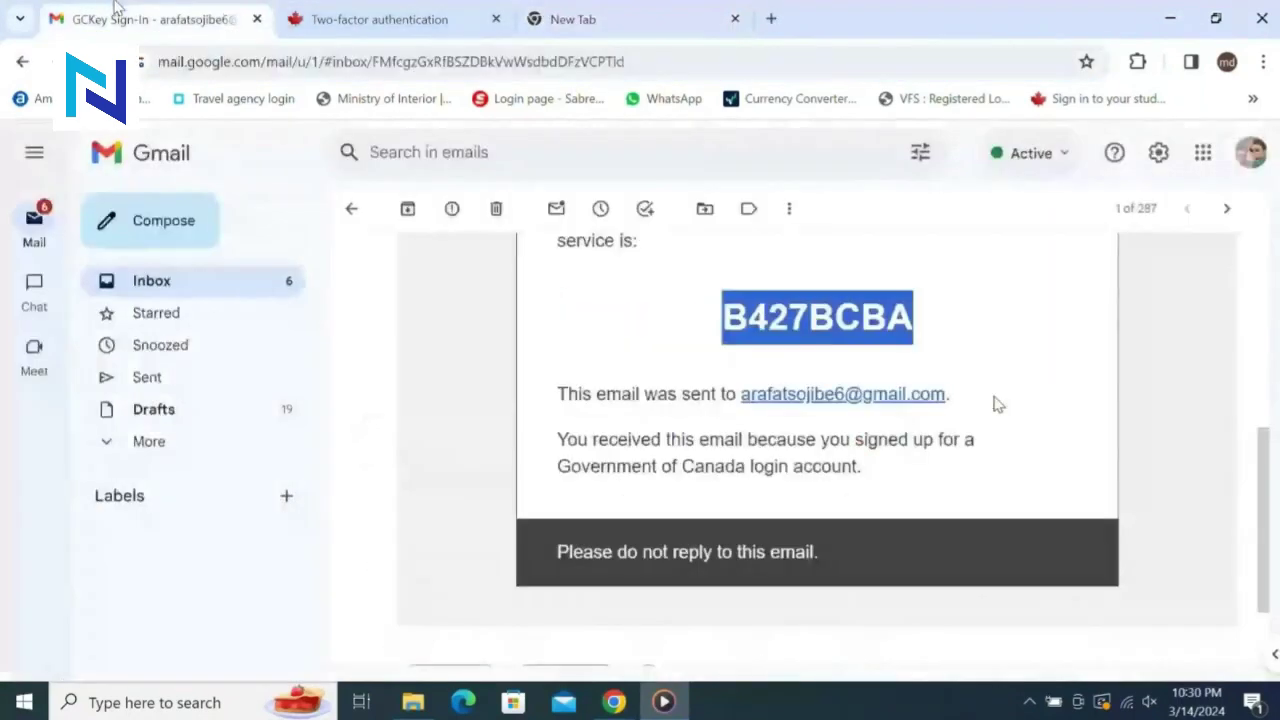
{"action": "left_click", "coordinate": [257, 291]}
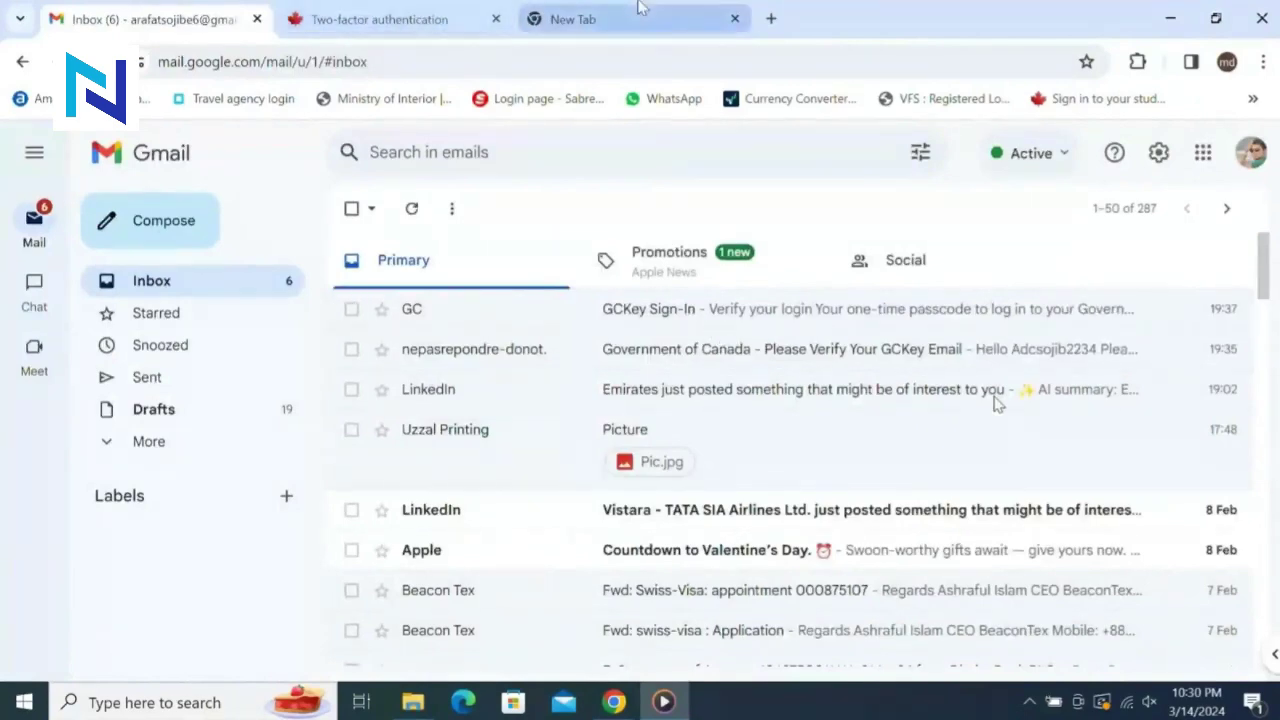
{"action": "left_click", "coordinate": [634, 14]}
{"action": "left_click", "coordinate": [533, 446]}
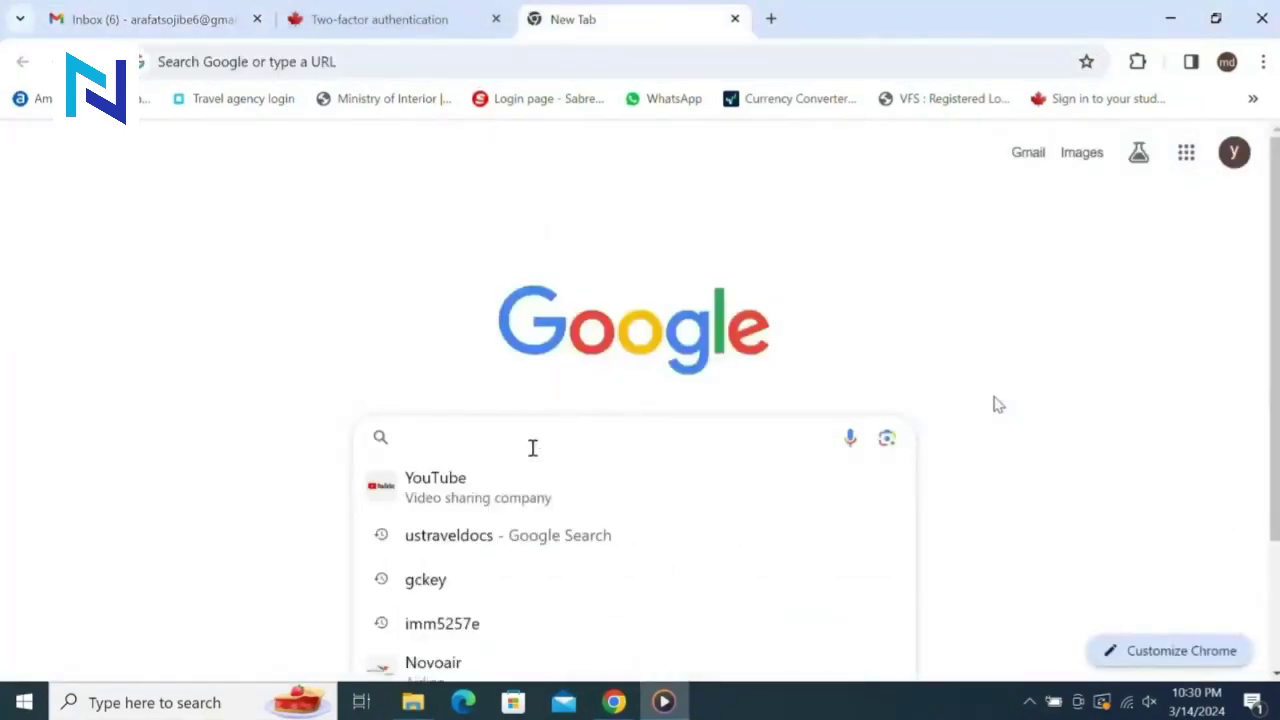
Search Google for gckey, open the IRCC secure account page, and choose GCKey username and password.
{"action": "left_click", "coordinate": [457, 589]}
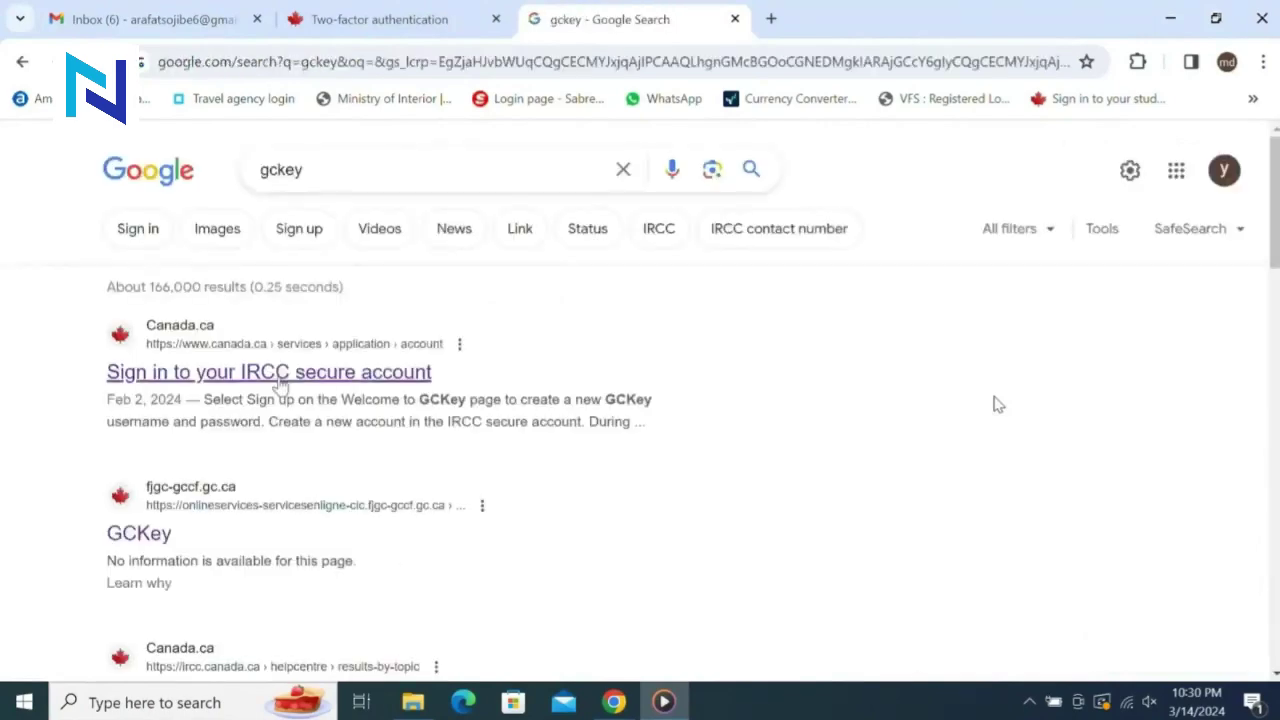
{"action": "left_click", "coordinate": [278, 380]}
{"action": "scroll", "coordinate": [277, 385], "scroll_direction": "down", "scroll_amount": 5}
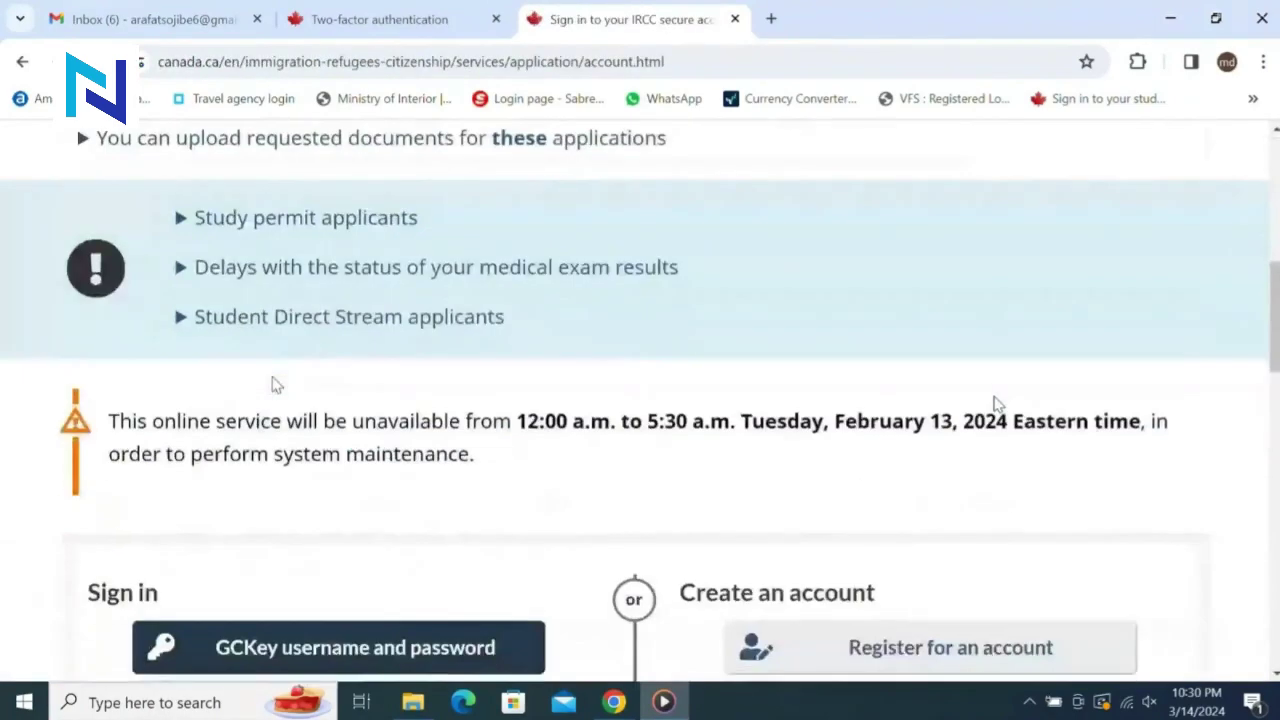
{"action": "scroll", "coordinate": [277, 385], "scroll_direction": "down", "scroll_amount": 3}
{"action": "left_click", "coordinate": [340, 347]}
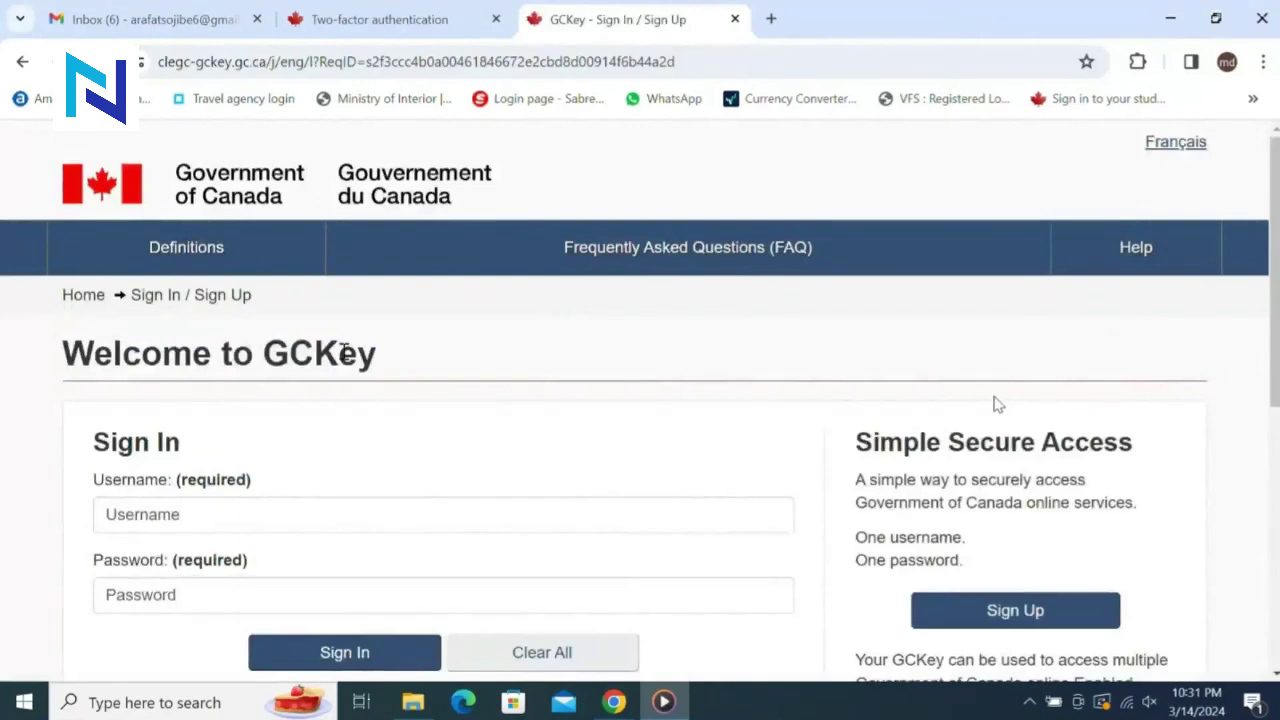
{"action": "scroll", "coordinate": [344, 352], "scroll_direction": "down", "scroll_amount": 2}
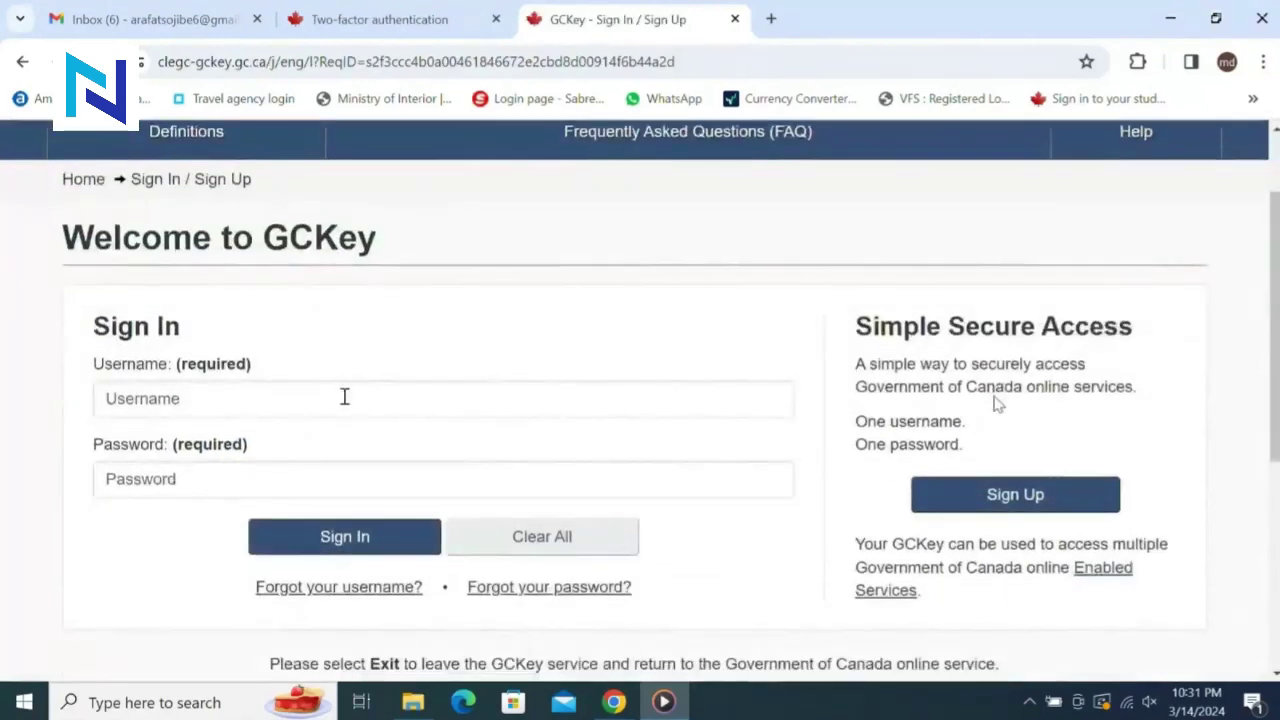
Copy the GCKey username from the Please Verify Your GCKey Email message.
{"action": "left_click", "coordinate": [344, 397]}
{"action": "left_click", "coordinate": [150, 19]}
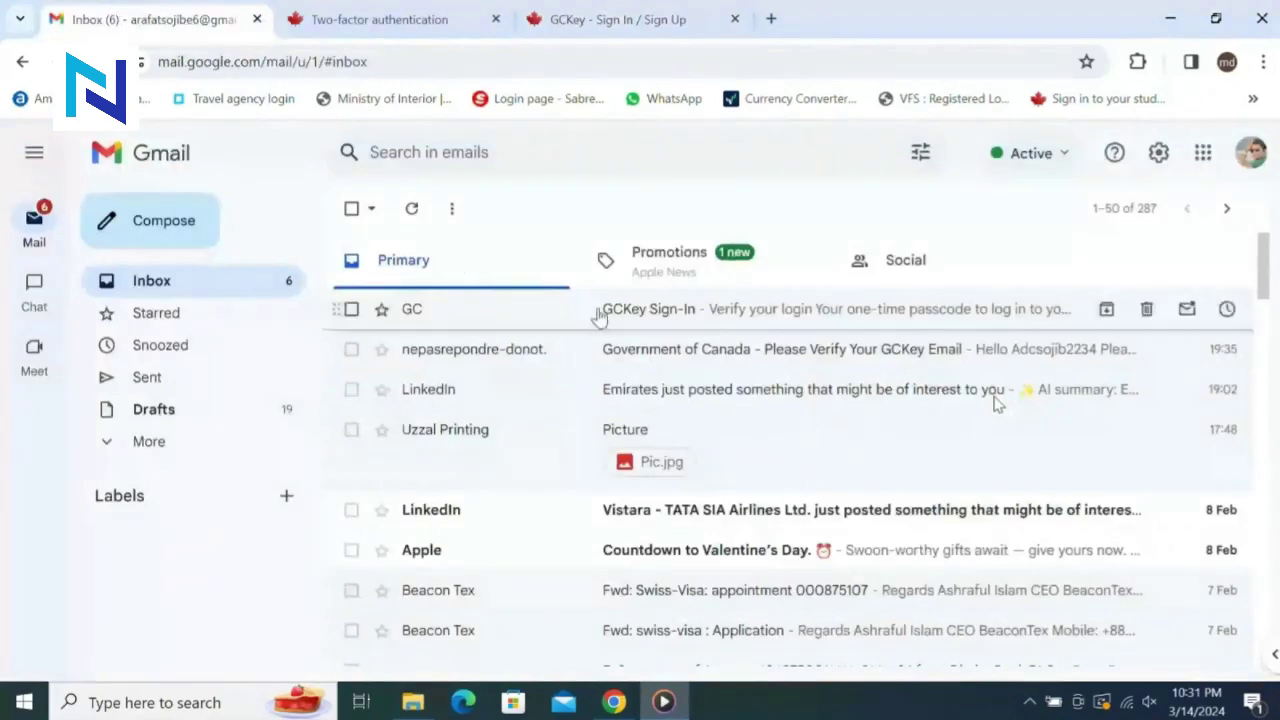
{"action": "left_click", "coordinate": [652, 355]}
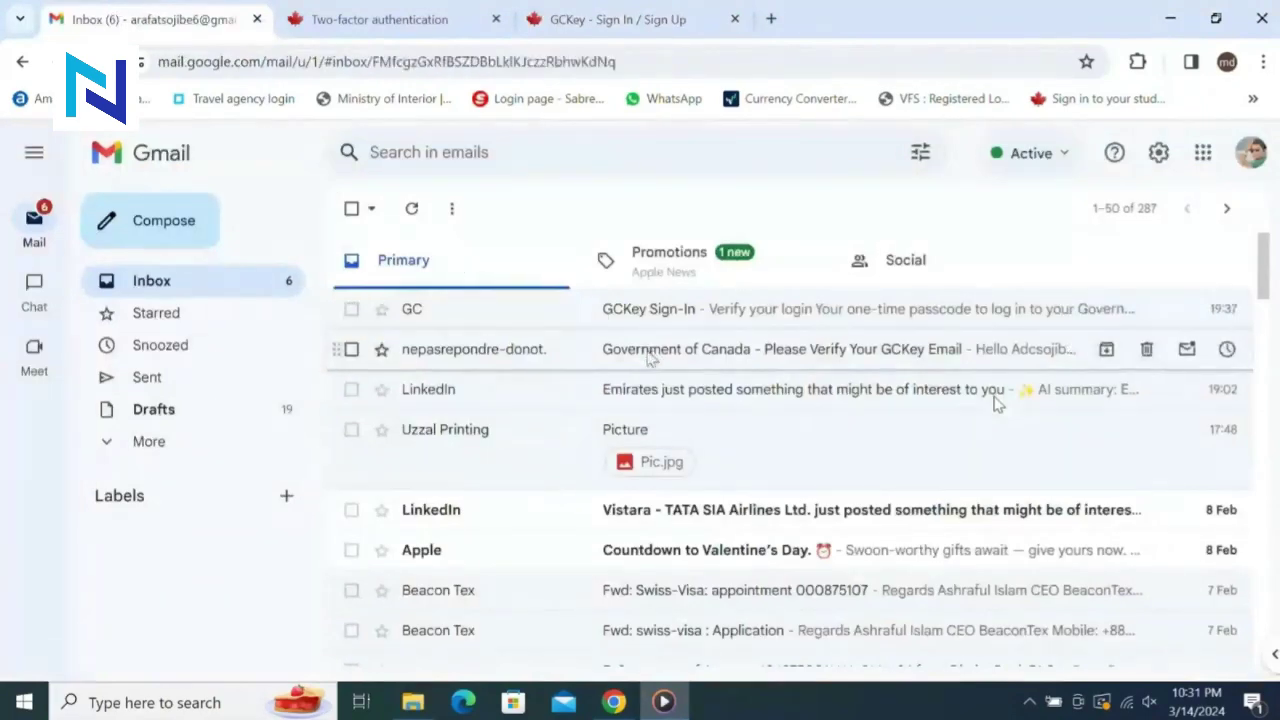
{"action": "scroll", "coordinate": [654, 357], "scroll_direction": "down", "scroll_amount": 1}
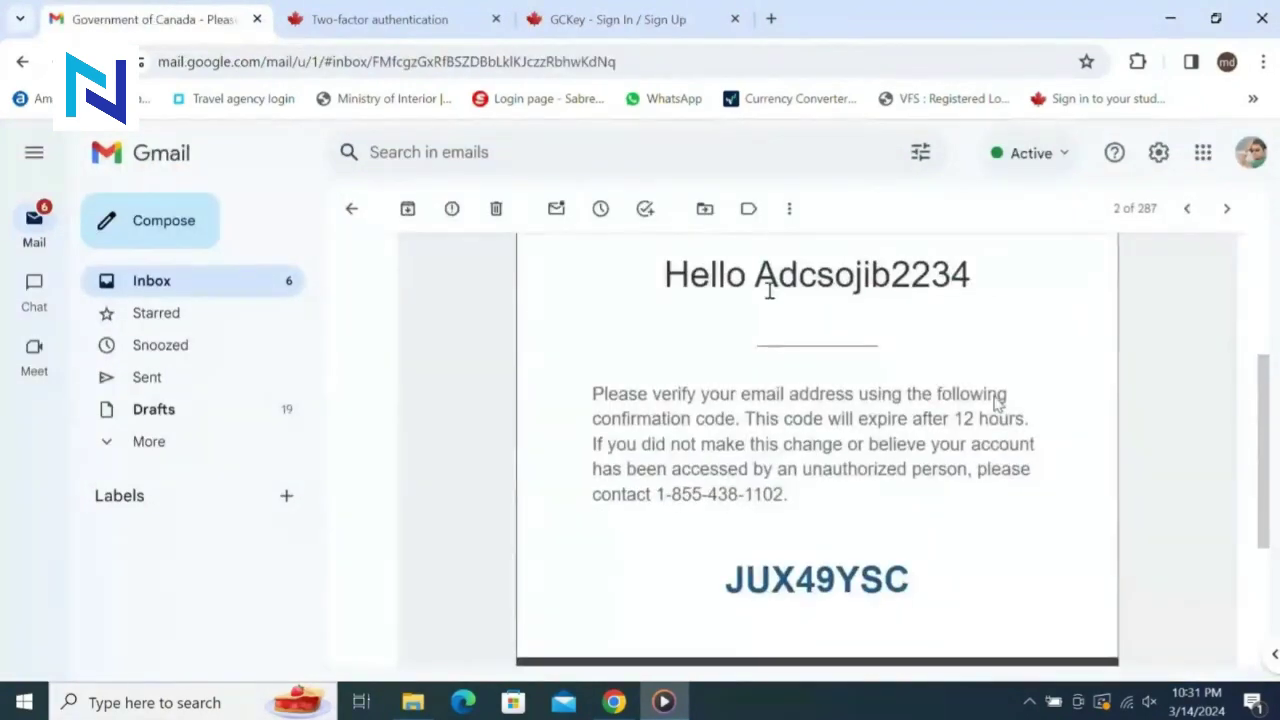
{"action": "left_click_drag", "start_coordinate": [762, 284], "coordinate": [975, 290]}
{"action": "key", "text": "ctrl+c"}
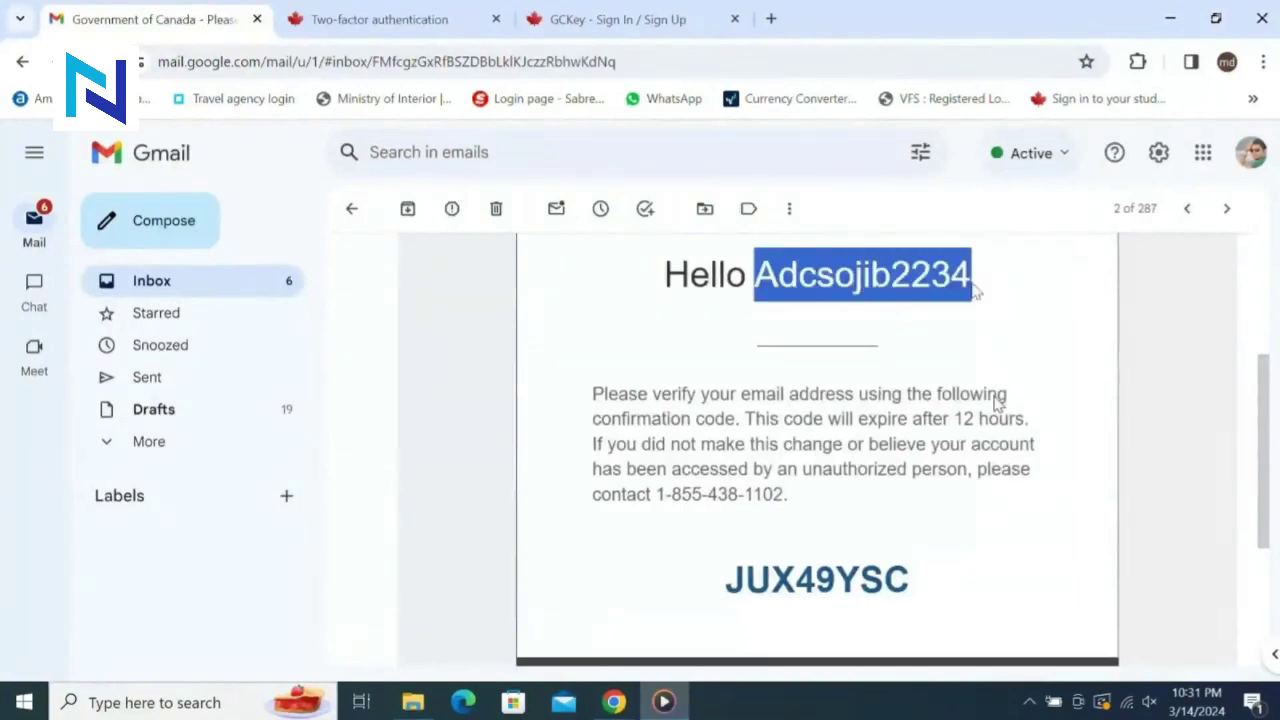
Paste the username into the GCKey Username field, enter the account password, and sign in.
{"action": "left_click", "coordinate": [707, 20]}
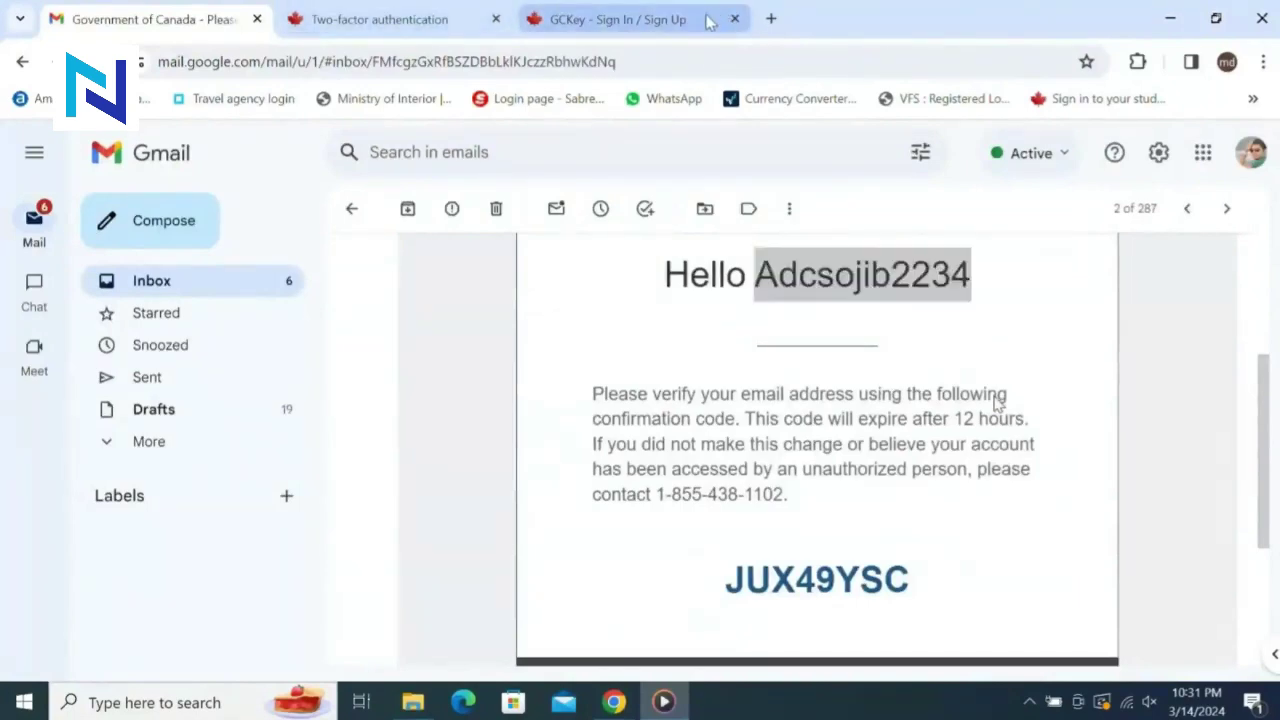
{"action": "left_click", "coordinate": [475, 388]}
{"action": "key", "text": "ctrl+v"}
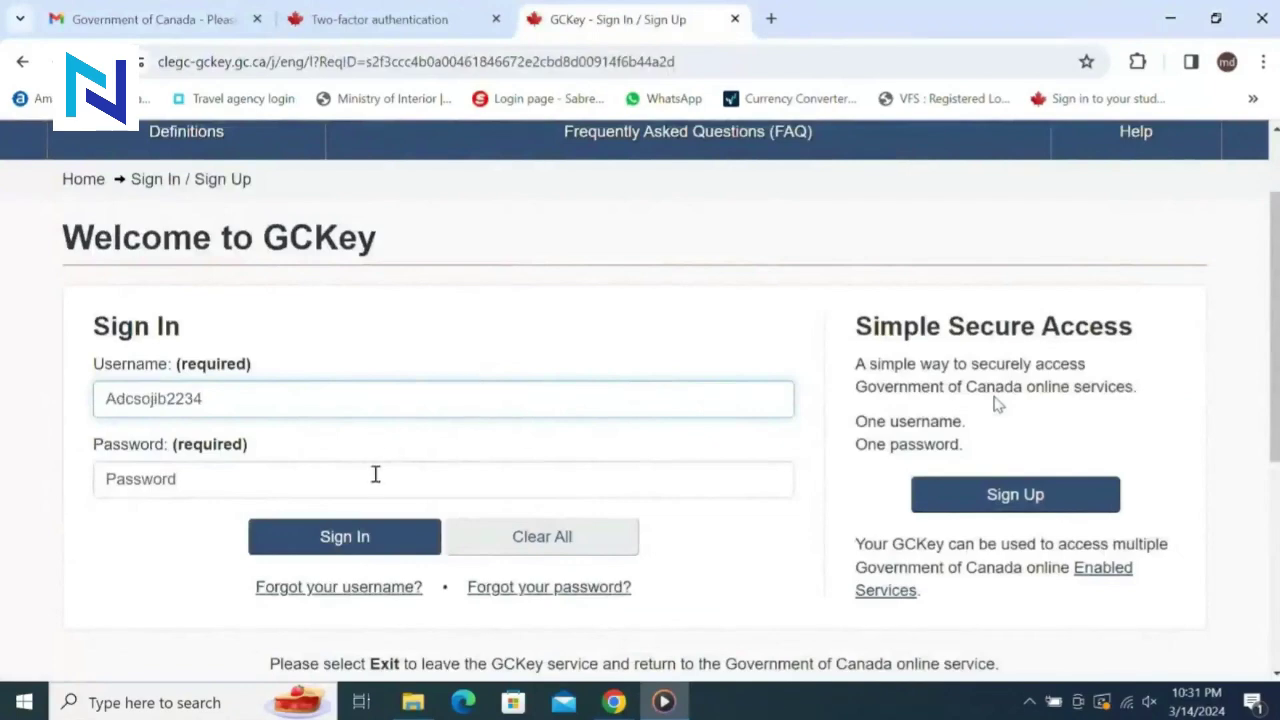
{"action": "left_click", "coordinate": [375, 487]}
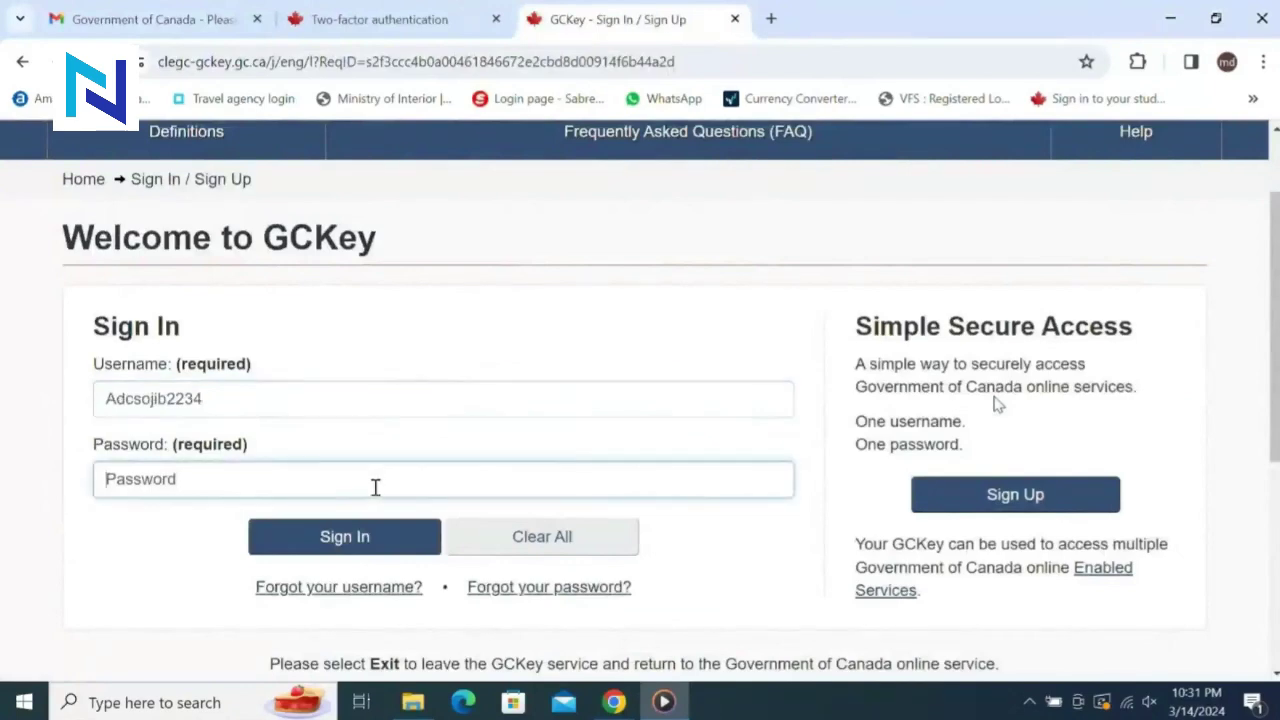
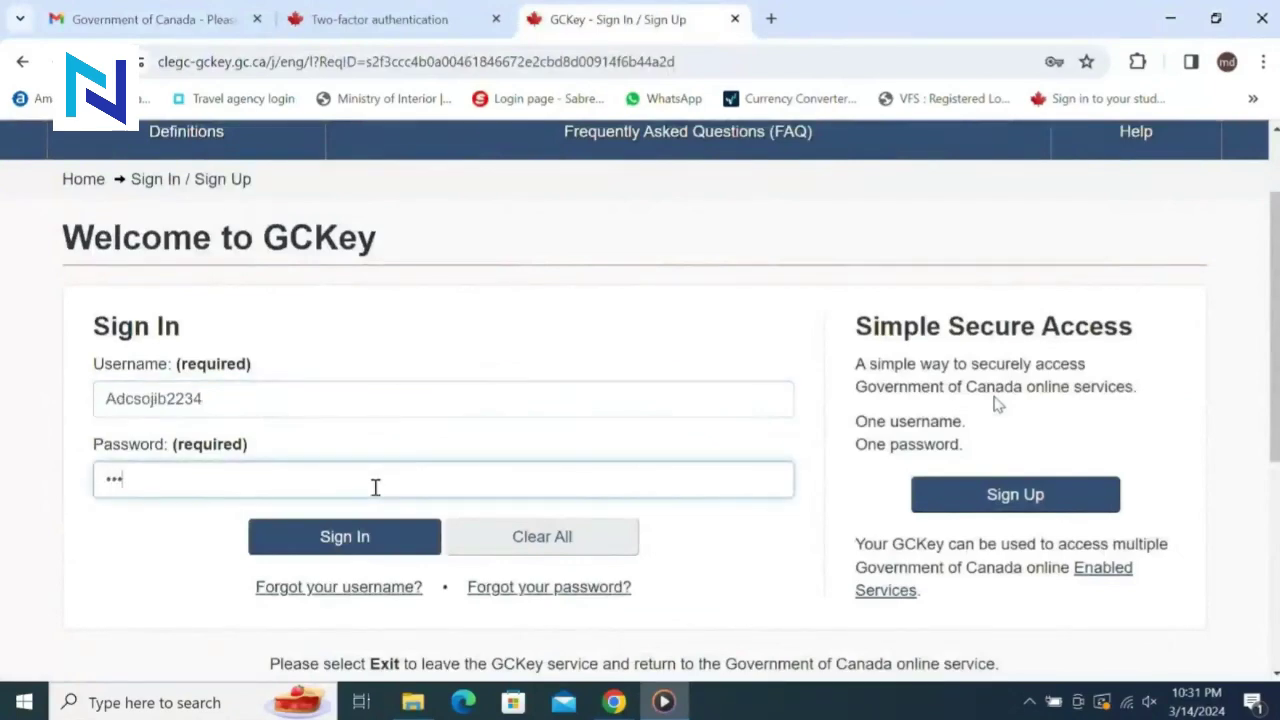
{"action": "scroll", "coordinate": [375, 487], "scroll_direction": "down", "scroll_amount": 1}
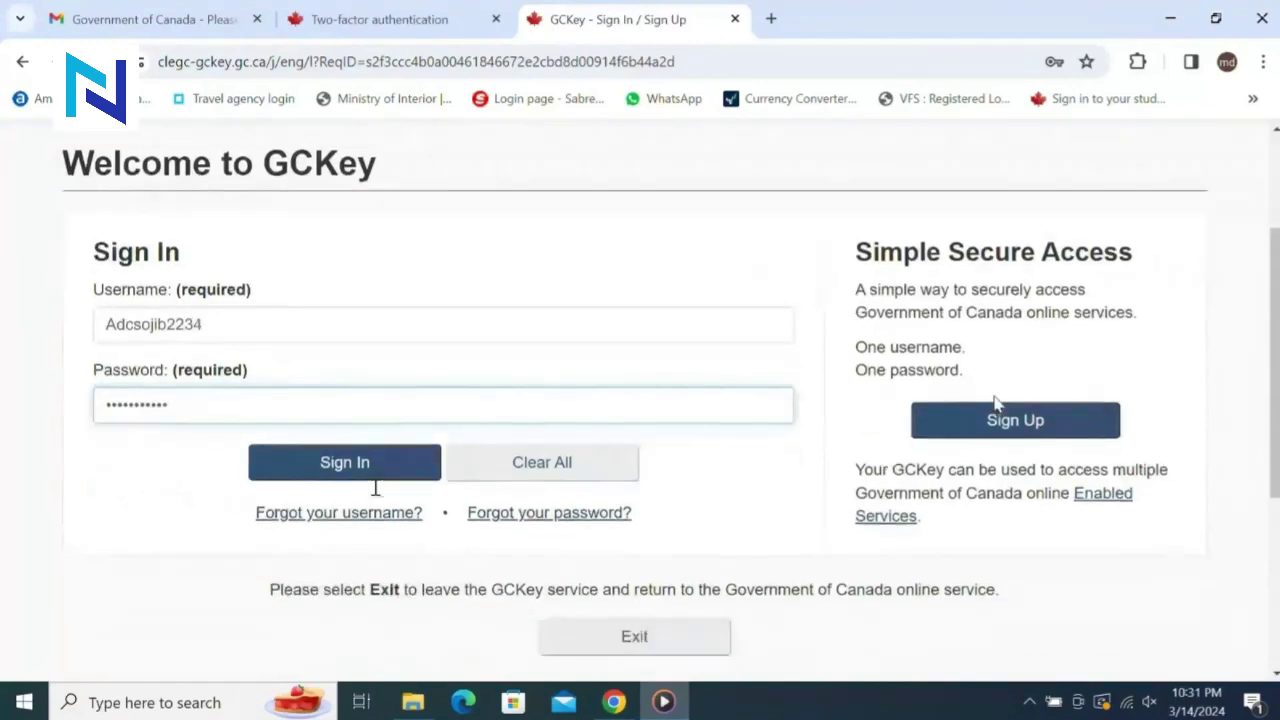
{"action": "left_click", "coordinate": [372, 483]}
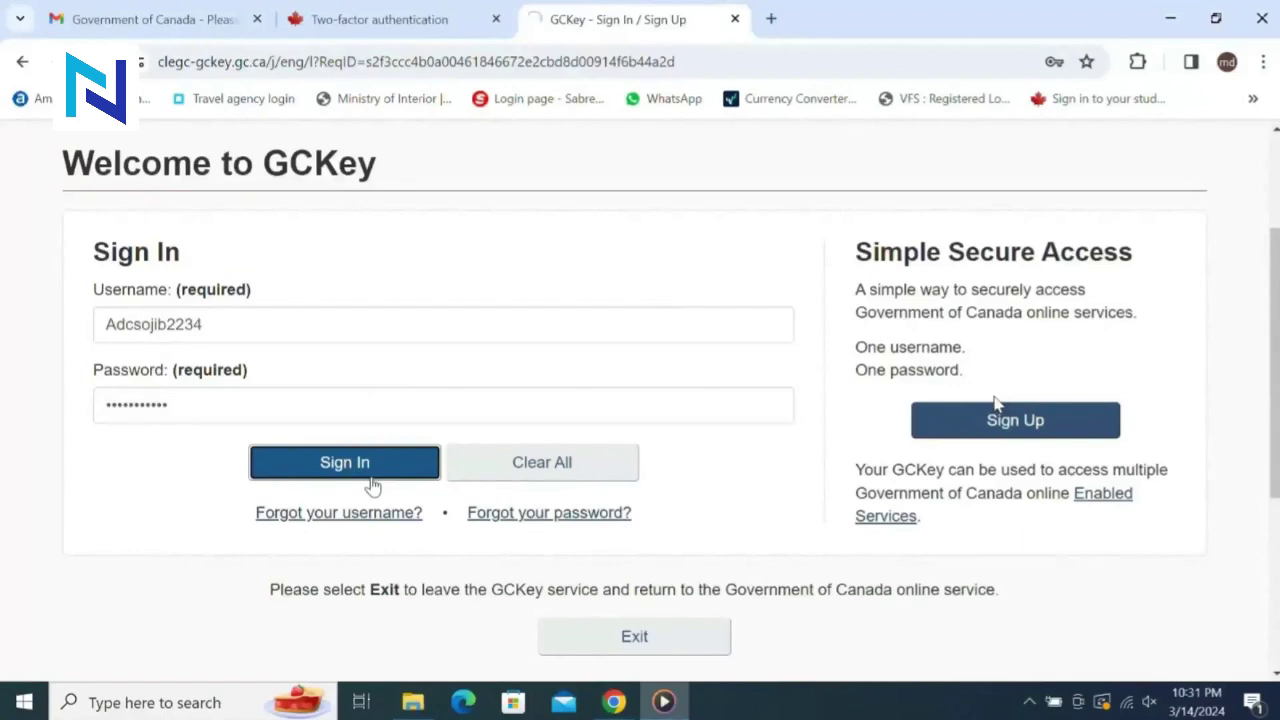
{"action": "scroll", "coordinate": [372, 485], "scroll_direction": "down", "scroll_amount": 2}
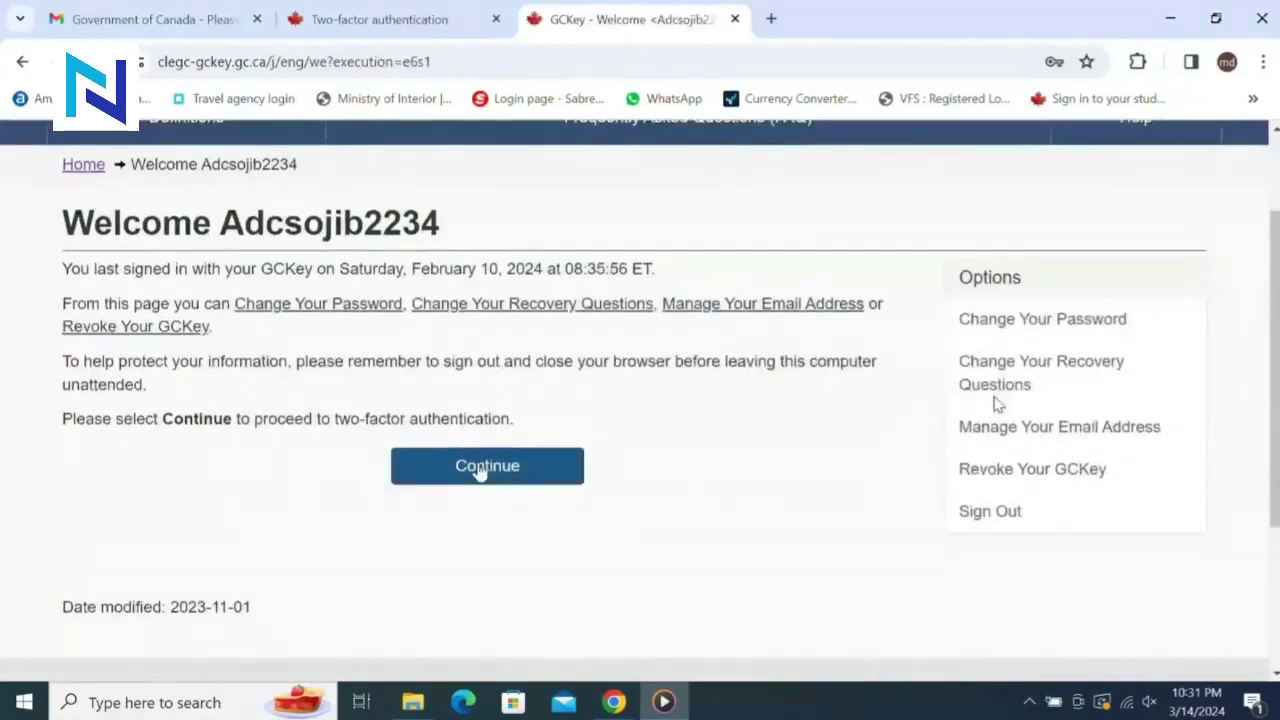
Continue to two-factor authentication, choose Set up your email, and accept the terms.
{"action": "left_click", "coordinate": [476, 470]}
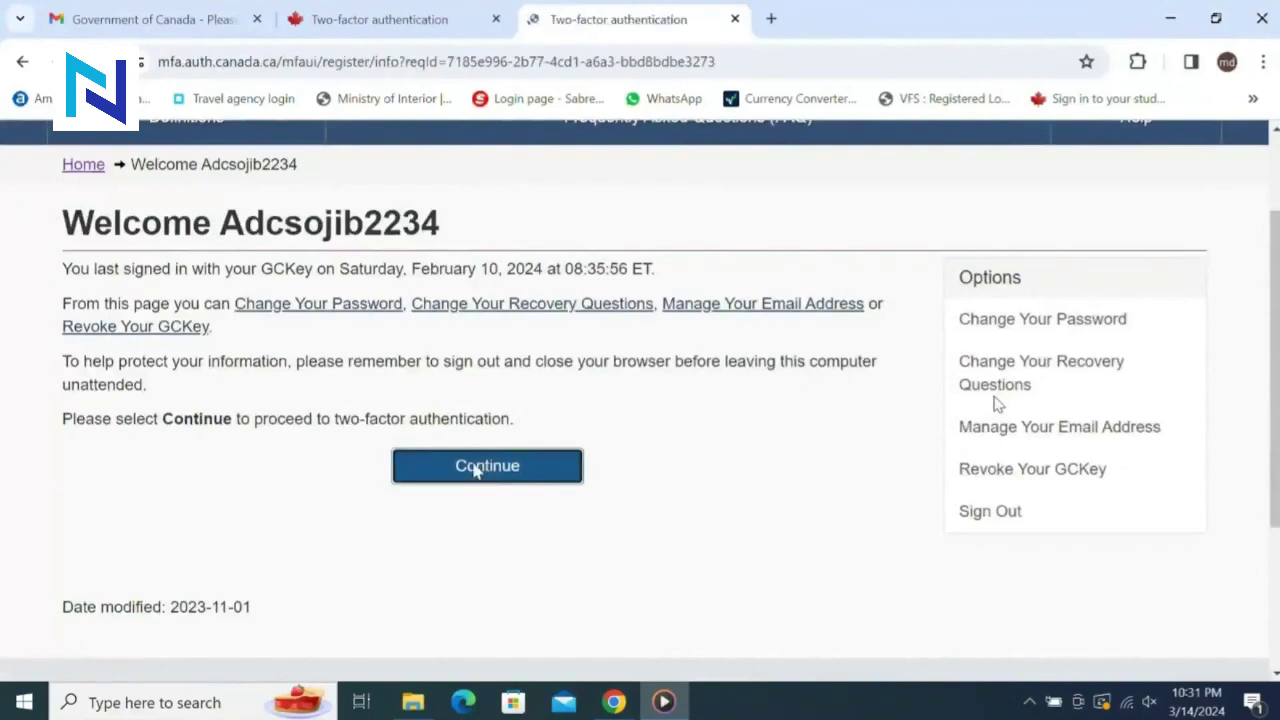
{"action": "scroll", "coordinate": [994, 402], "scroll_direction": "down", "scroll_amount": 3}
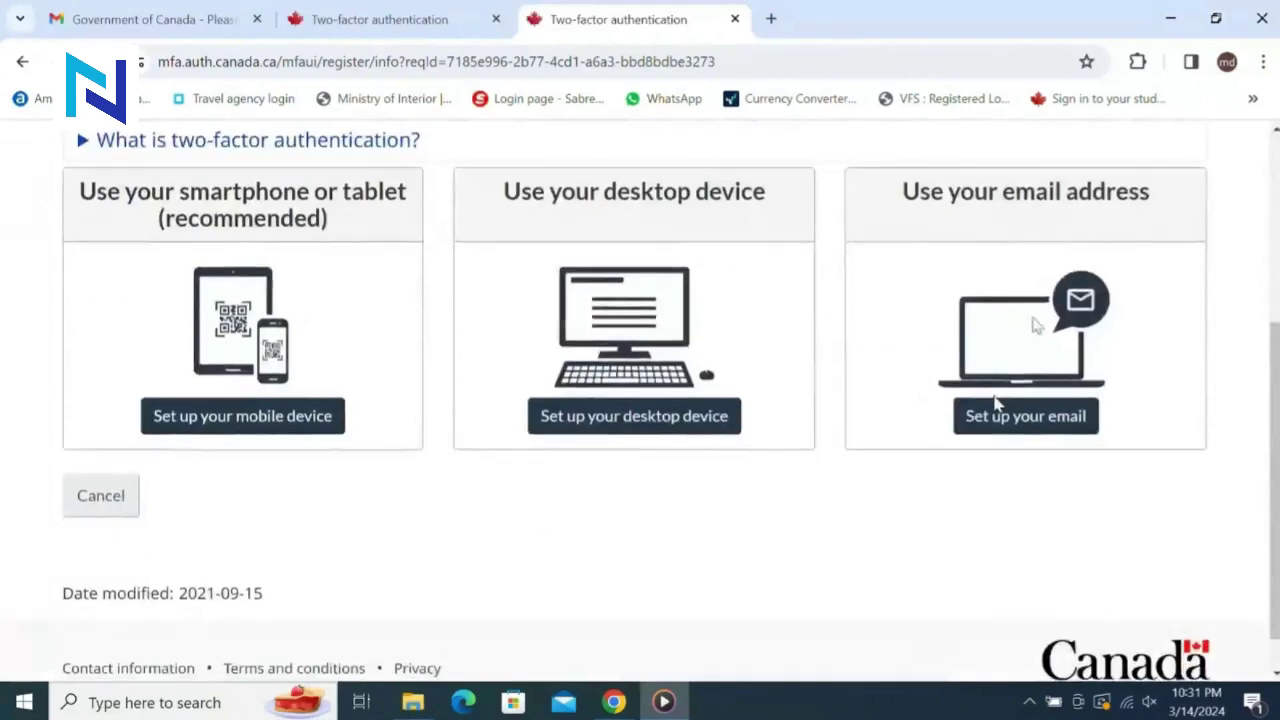
{"action": "left_click", "coordinate": [1028, 424]}
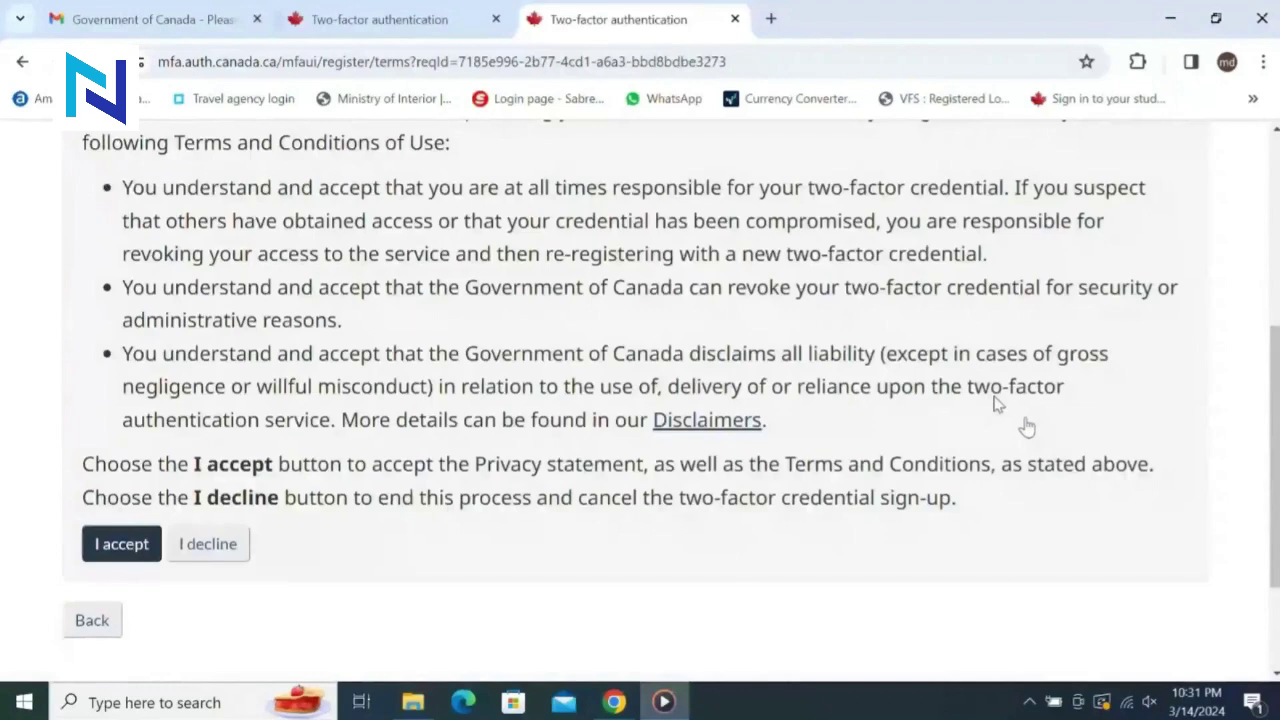
{"action": "scroll", "coordinate": [994, 400], "scroll_direction": "down", "scroll_amount": 2}
{"action": "left_click", "coordinate": [136, 377]}
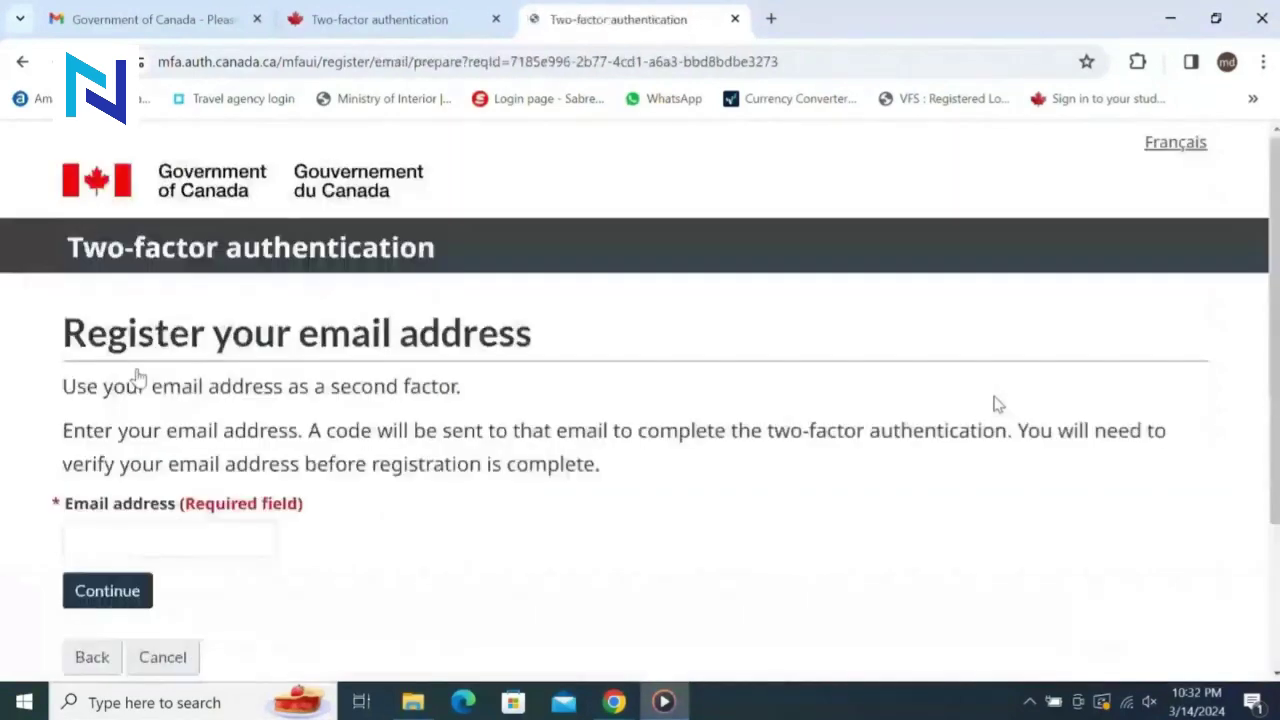
Paste the signed-in Gmail address into the Email address field and submit it for verification.
{"action": "scroll", "coordinate": [994, 404], "scroll_direction": "down", "scroll_amount": 2}
{"action": "left_click", "coordinate": [127, 345]}
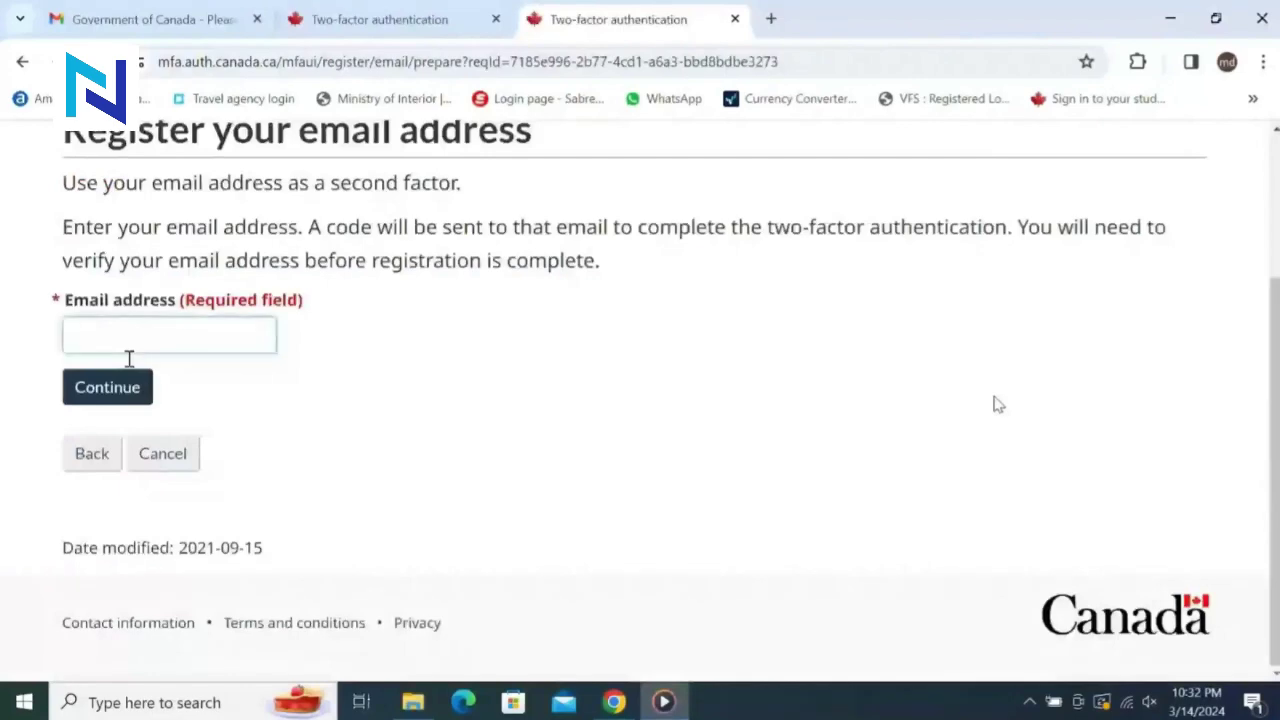
{"action": "left_click", "coordinate": [118, 22]}
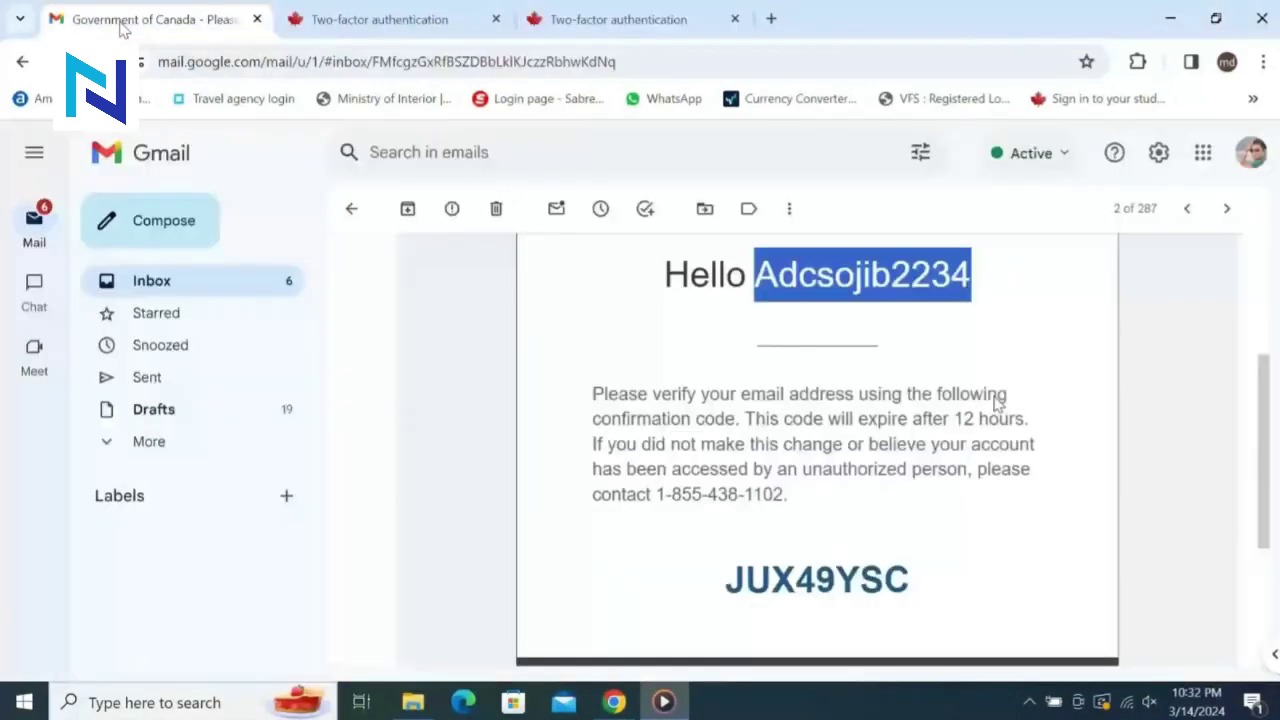
{"action": "left_click", "coordinate": [1250, 152]}
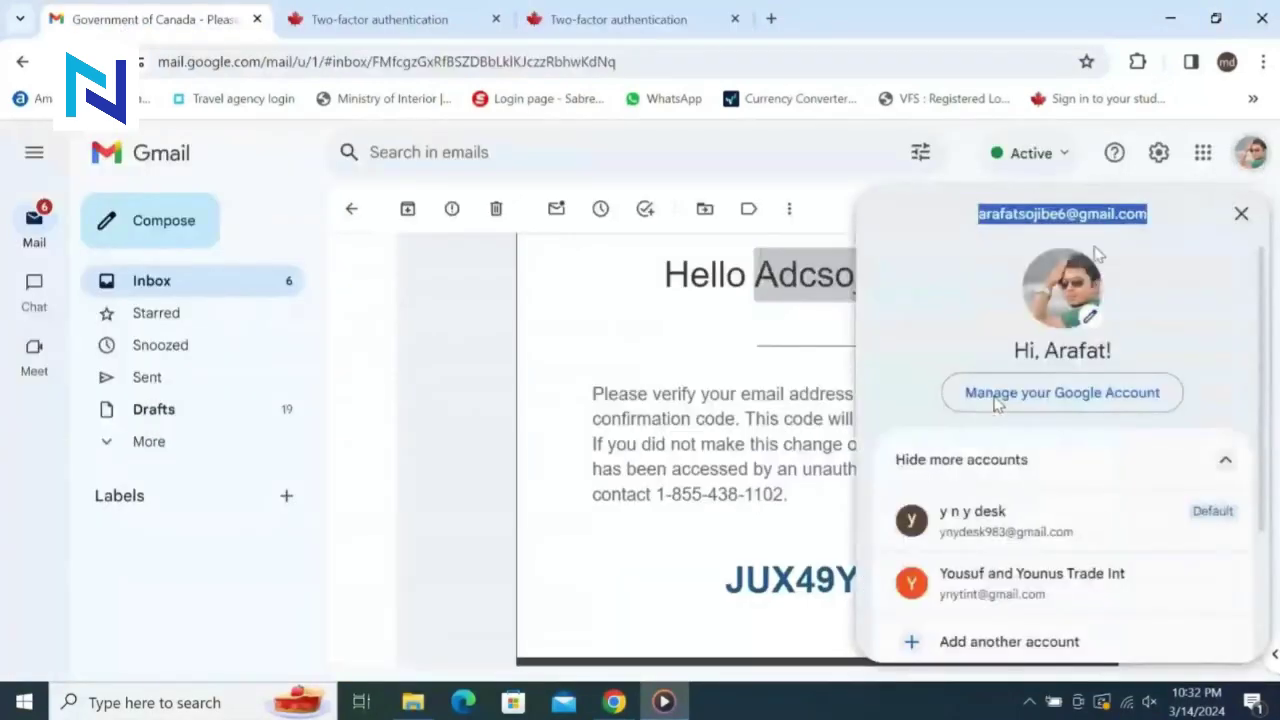
{"action": "left_click", "coordinate": [618, 19]}
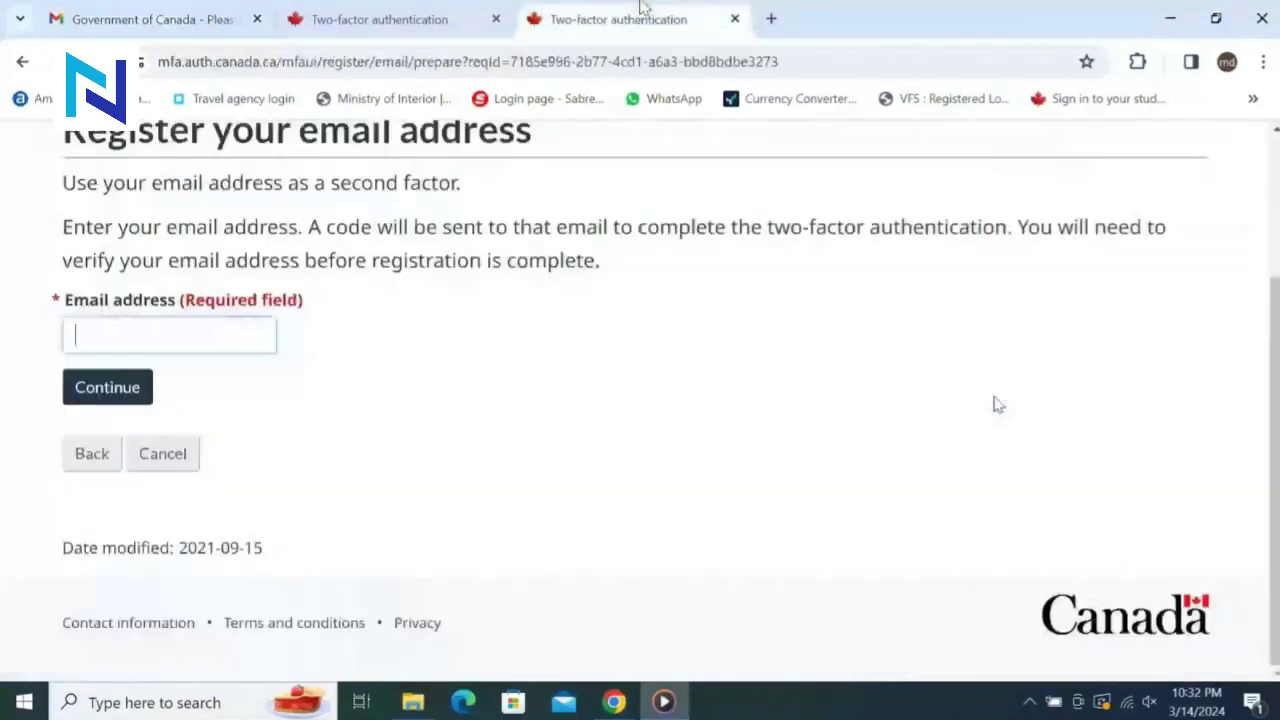
{"action": "key", "text": "ctrl+v"}
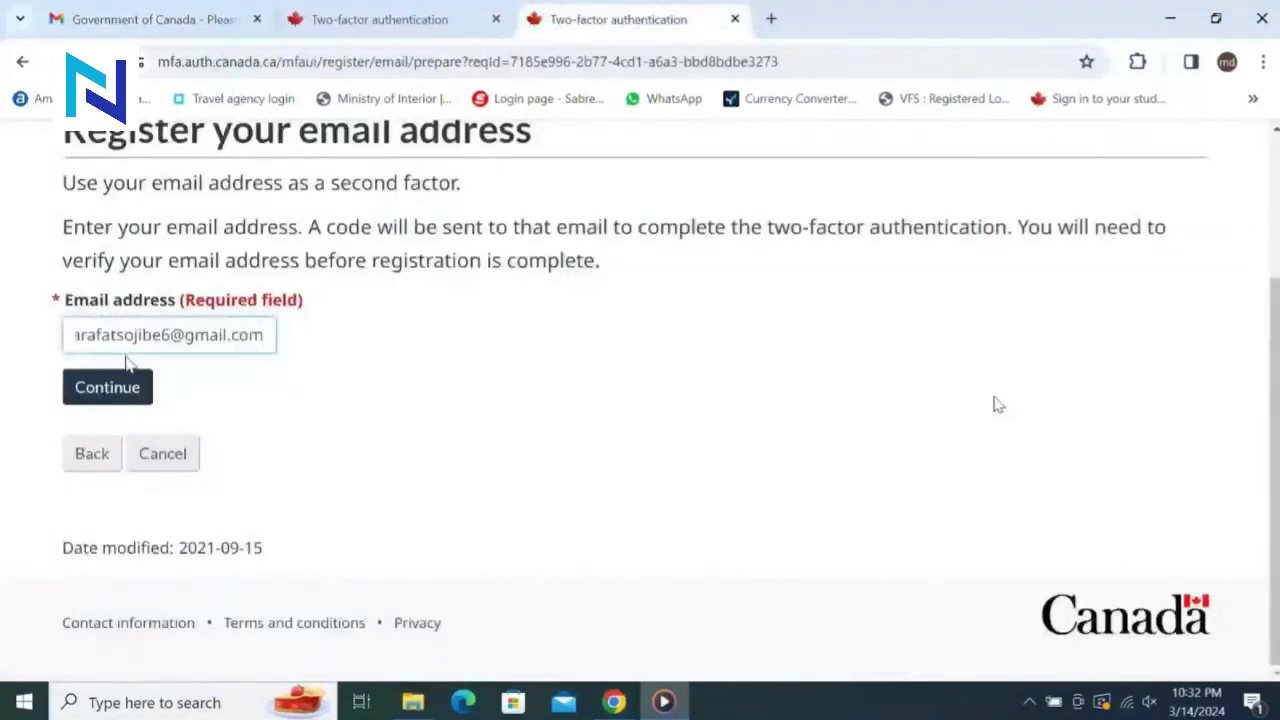
{"action": "key", "text": "Left"}
{"action": "key", "text": "Left"}
{"action": "key", "text": "Left"}
{"action": "key", "text": "Left"}
{"action": "key", "text": "Left"}
{"action": "key", "text": "Left"}
{"action": "key", "text": "Left"}
{"action": "key", "text": "Left"}
{"action": "key", "text": "Left"}
{"action": "key", "text": "Left"}
{"action": "key", "text": "Left"}
{"action": "key", "text": "Left"}
{"action": "key", "text": "Left"}
{"action": "key", "text": "Left"}
{"action": "key", "text": "Left"}
{"action": "key", "text": "Left"}
{"action": "key", "text": "Left"}
{"action": "key", "text": "Left"}
{"action": "key", "text": "Left"}
{"action": "key", "text": "Left"}
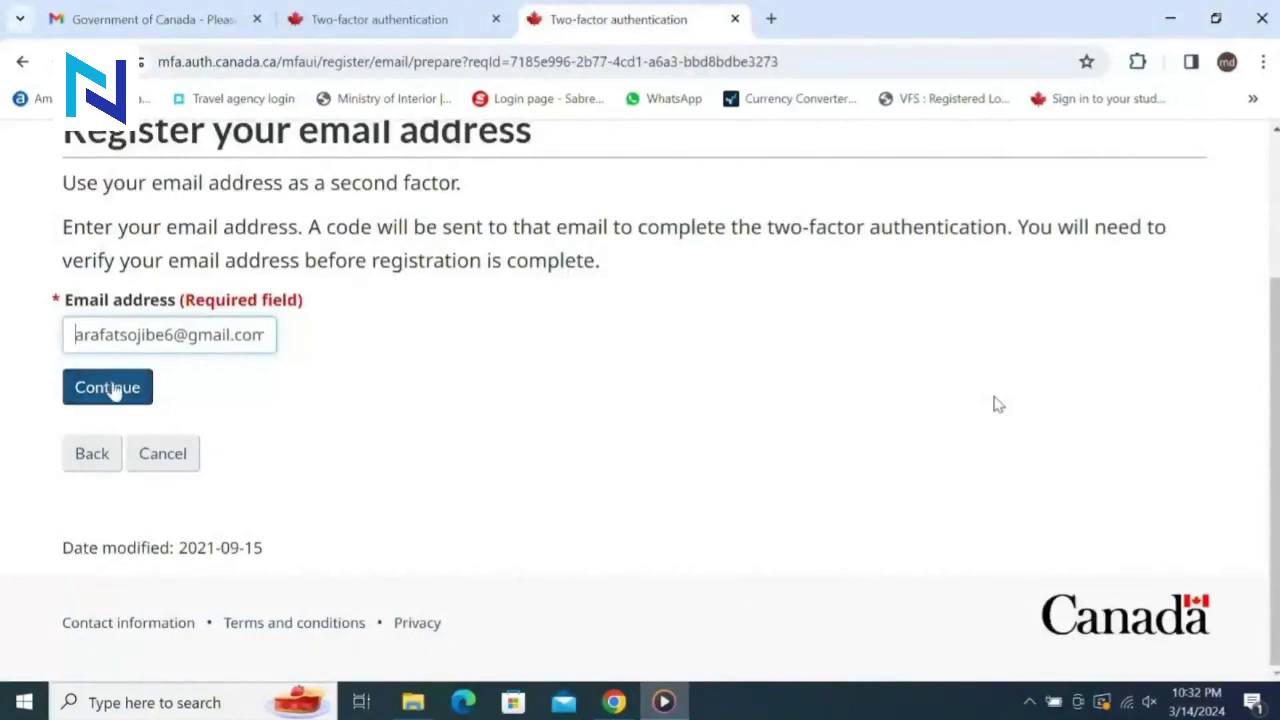
{"action": "left_click", "coordinate": [108, 389]}
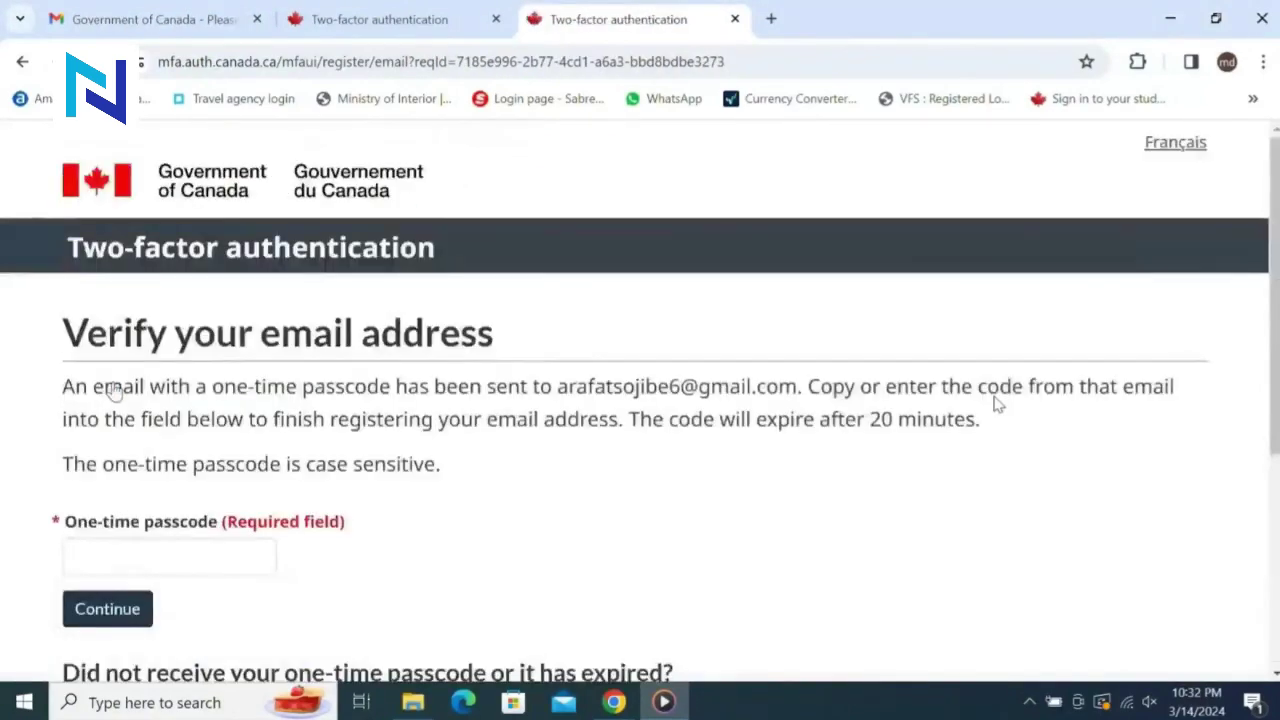
Copy the one-time passcode from the newest GCKey Sign-In email in Gmail.
{"action": "scroll", "coordinate": [108, 391], "scroll_direction": "down", "scroll_amount": 2}
{"action": "left_click", "coordinate": [117, 394]}
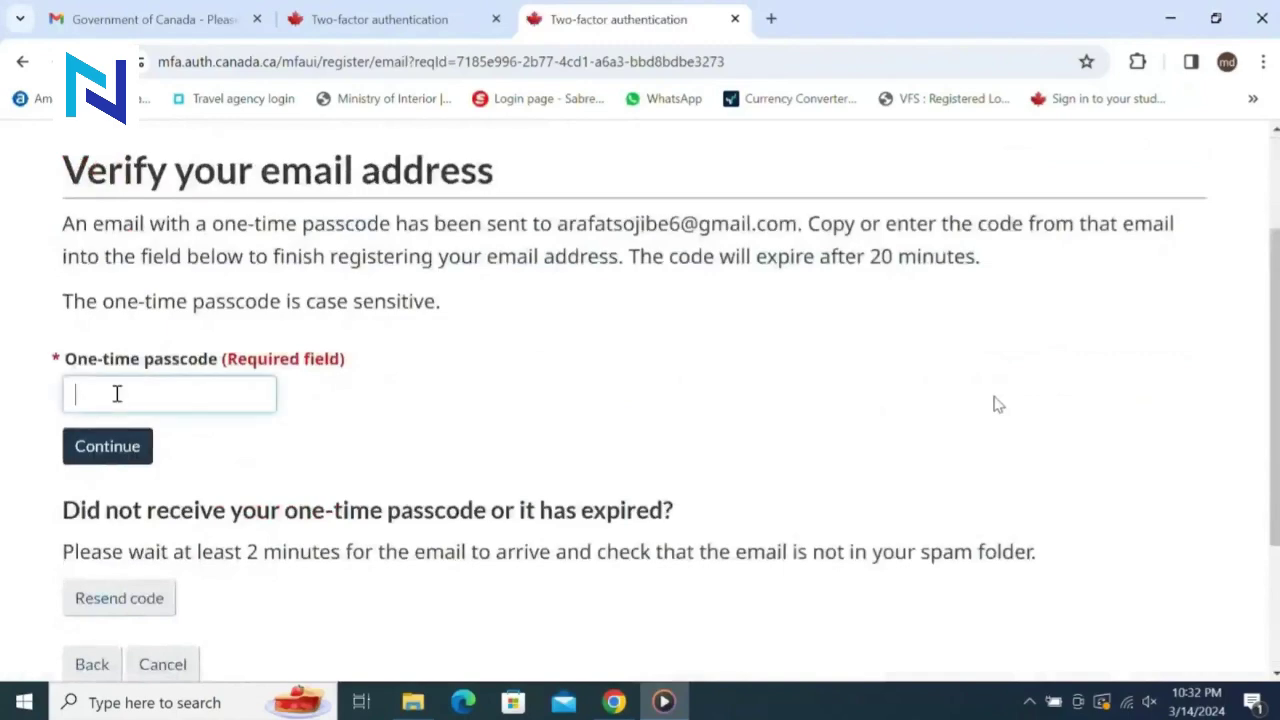
{"action": "left_click", "coordinate": [122, 10]}
{"action": "key", "text": "Escape"}
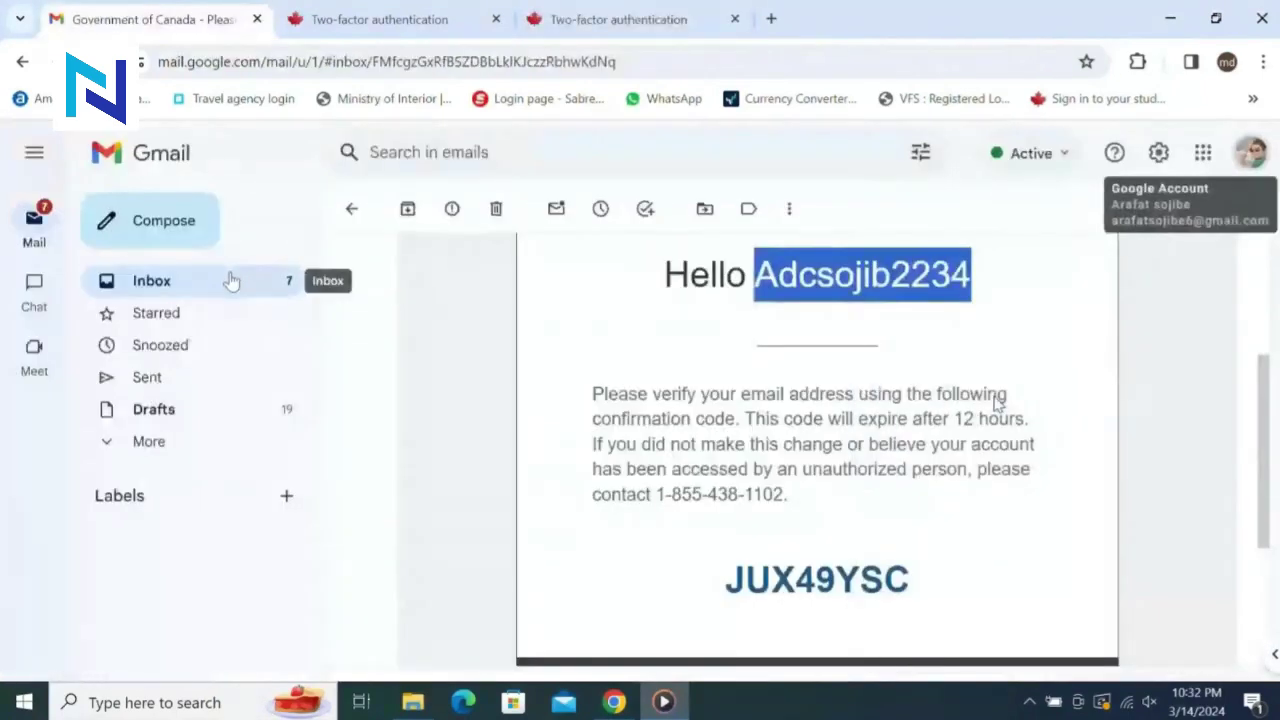
{"action": "left_click", "coordinate": [231, 281]}
{"action": "left_click", "coordinate": [688, 307]}
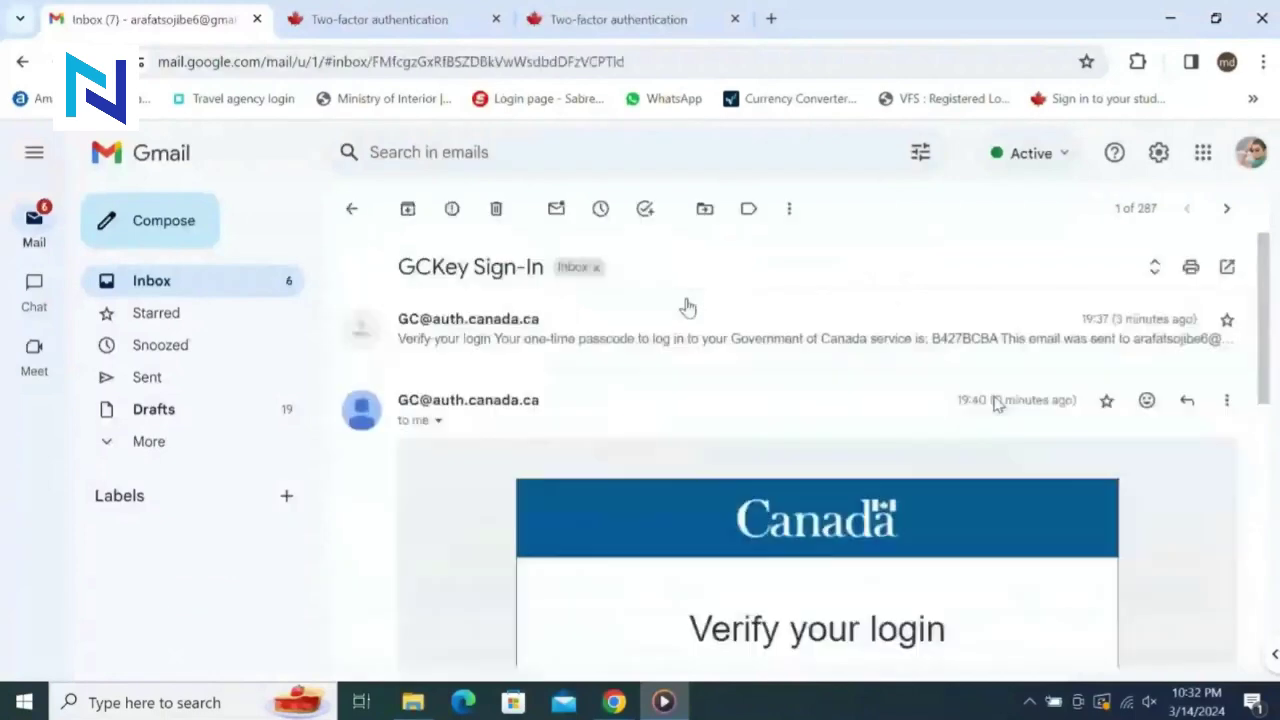
{"action": "scroll", "coordinate": [688, 307], "scroll_direction": "down", "scroll_amount": 3}
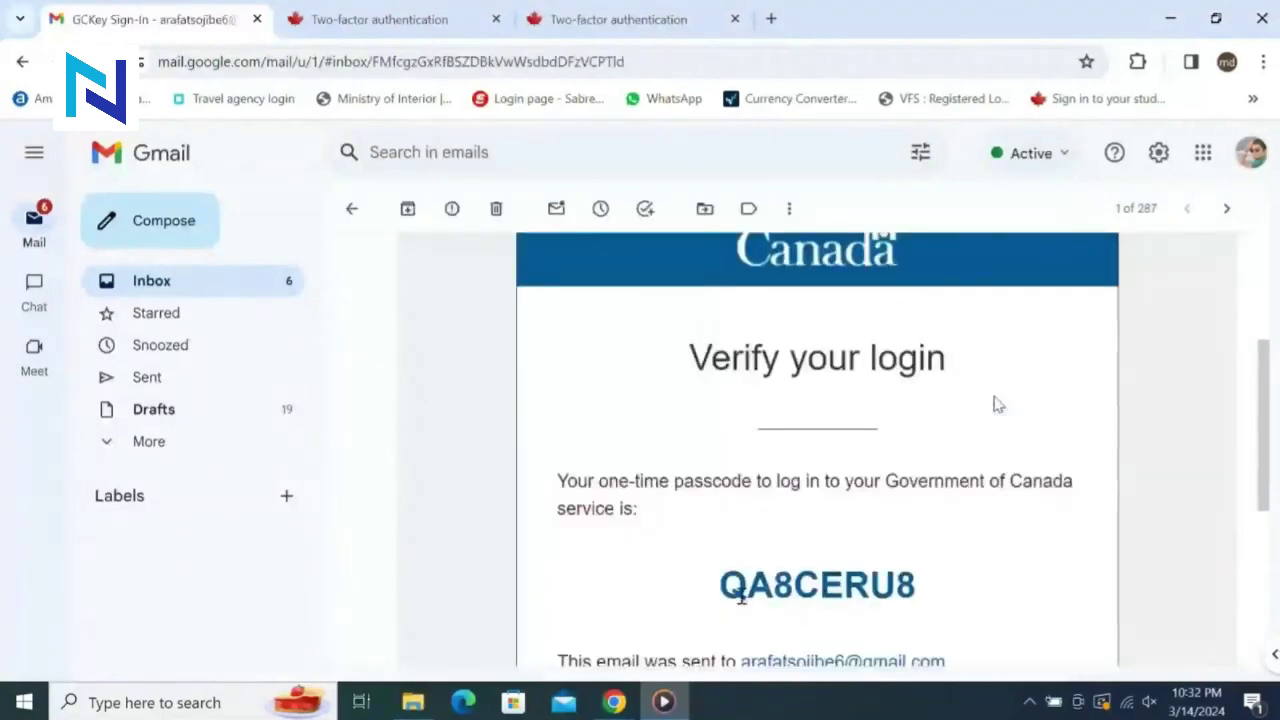
{"action": "left_click_drag", "start_coordinate": [722, 590], "coordinate": [920, 570]}
{"action": "key", "text": "ctrl+c"}
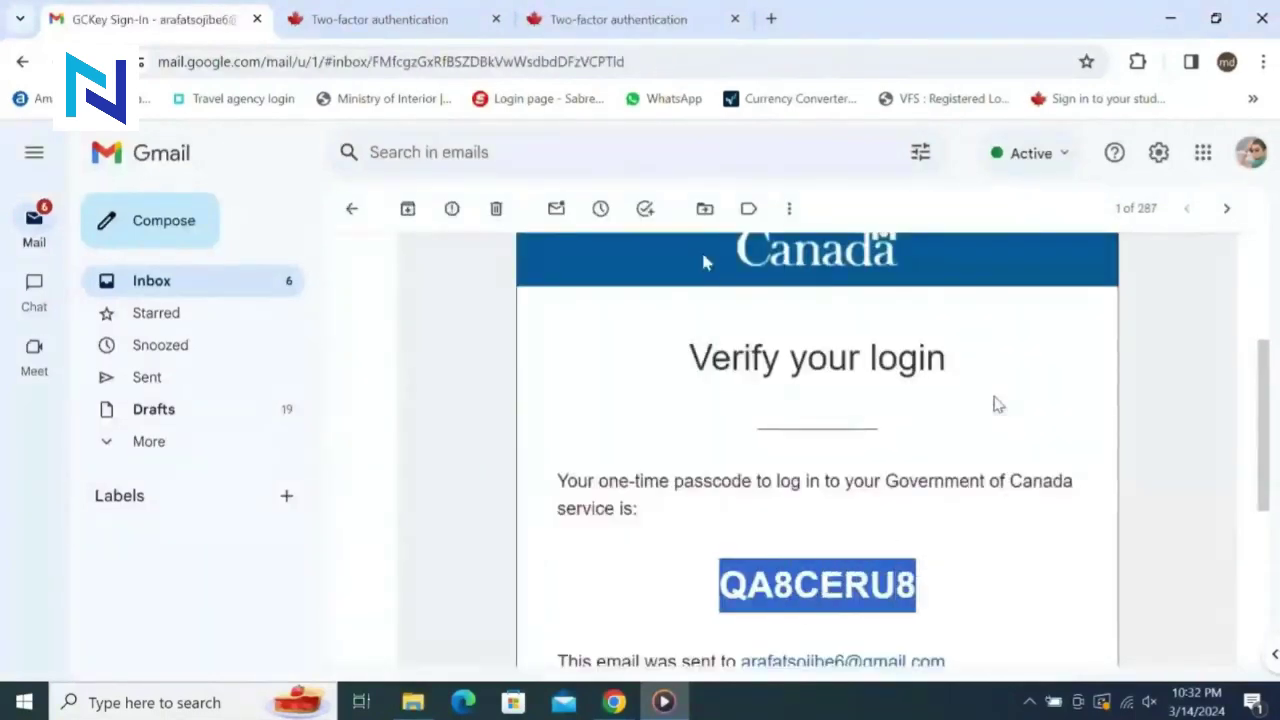
Paste the passcode into the One-time passcode field and submit it.
{"action": "left_click", "coordinate": [614, 19]}
{"action": "left_click", "coordinate": [265, 409]}
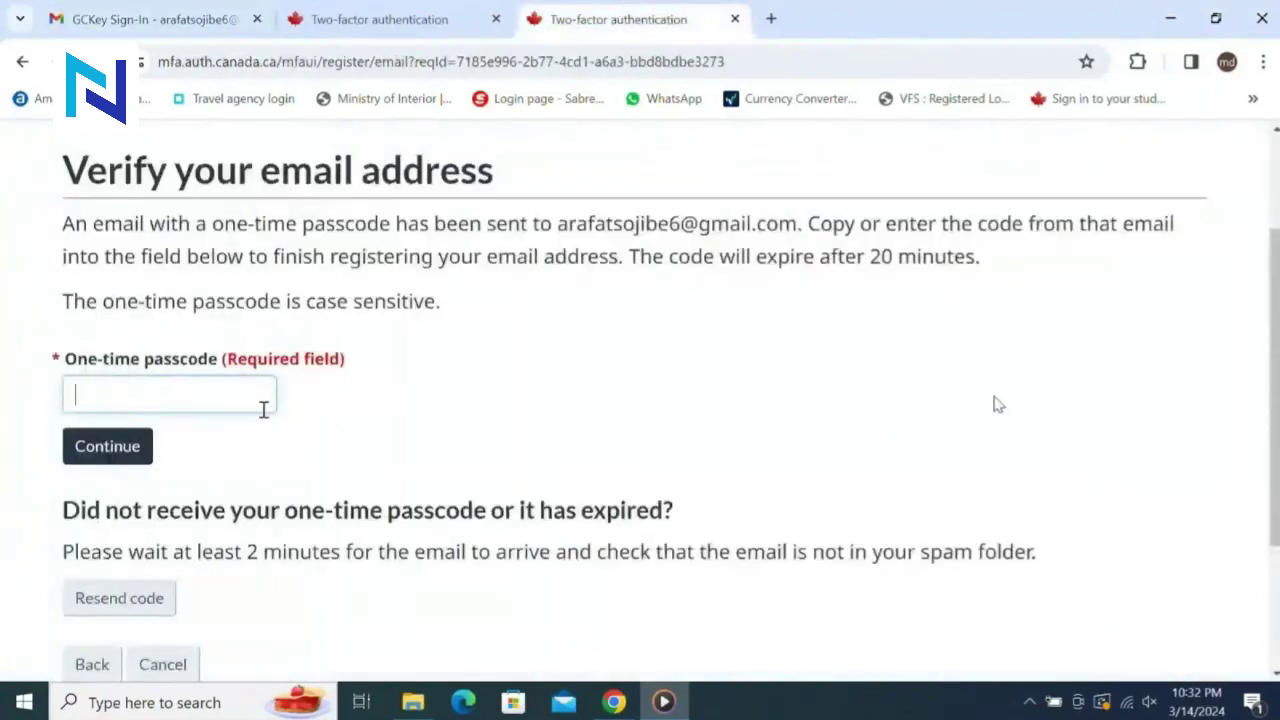
{"action": "key", "text": "ctrl+v"}
{"action": "left_click", "coordinate": [137, 450]}
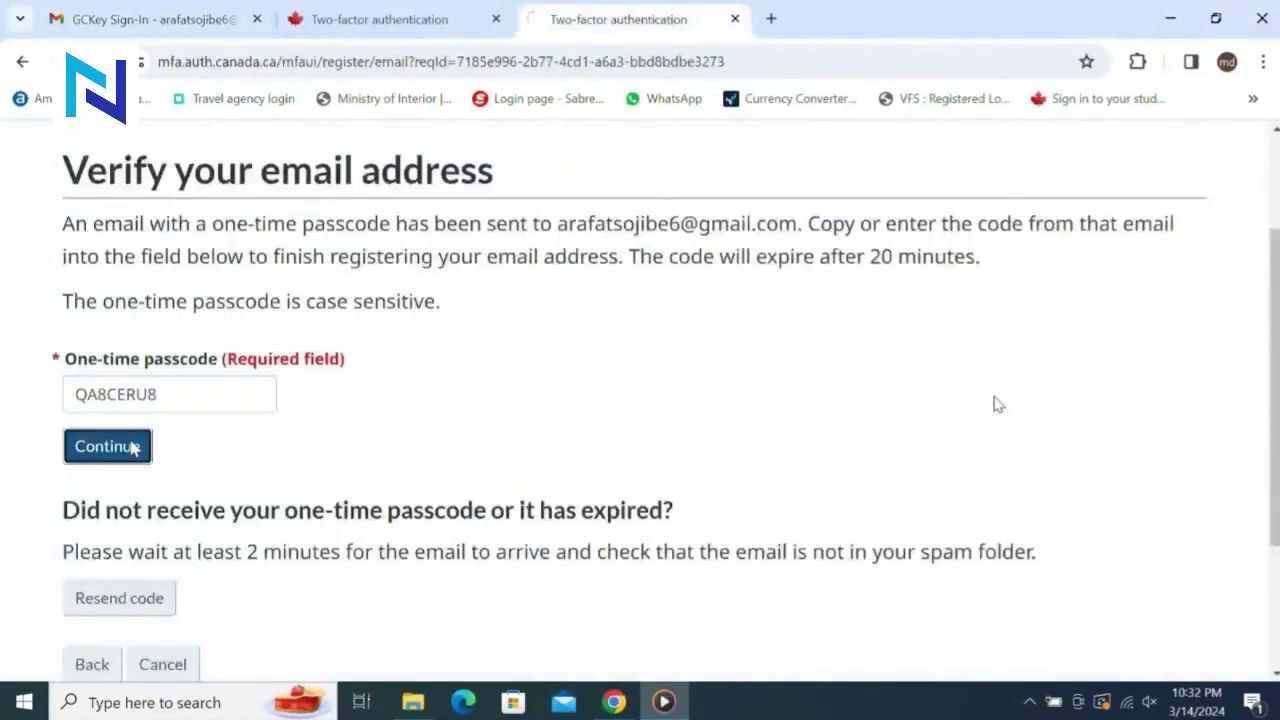
{"action": "scroll", "coordinate": [138, 450], "scroll_direction": "down", "scroll_amount": 2}
Print the recovery codes page with the Save as PDF destination and save the file.
{"action": "scroll", "coordinate": [138, 450], "scroll_direction": "down", "scroll_amount": 2}
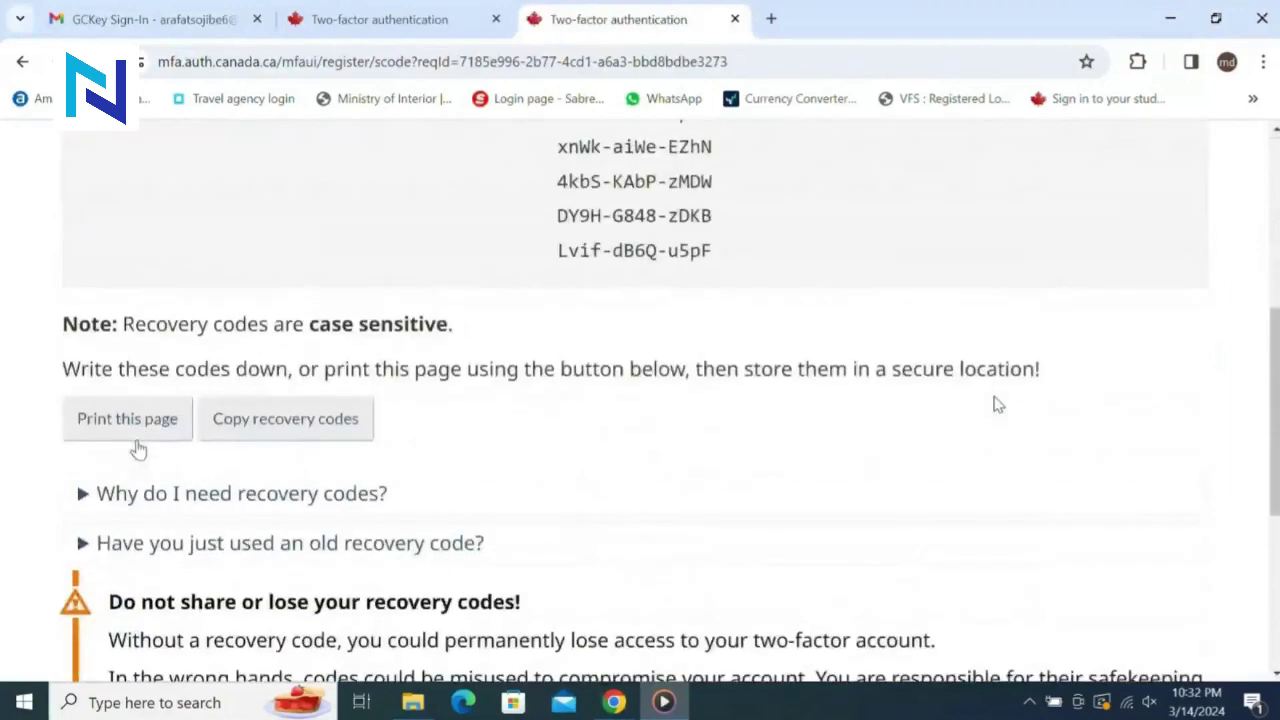
{"action": "left_click", "coordinate": [145, 436]}
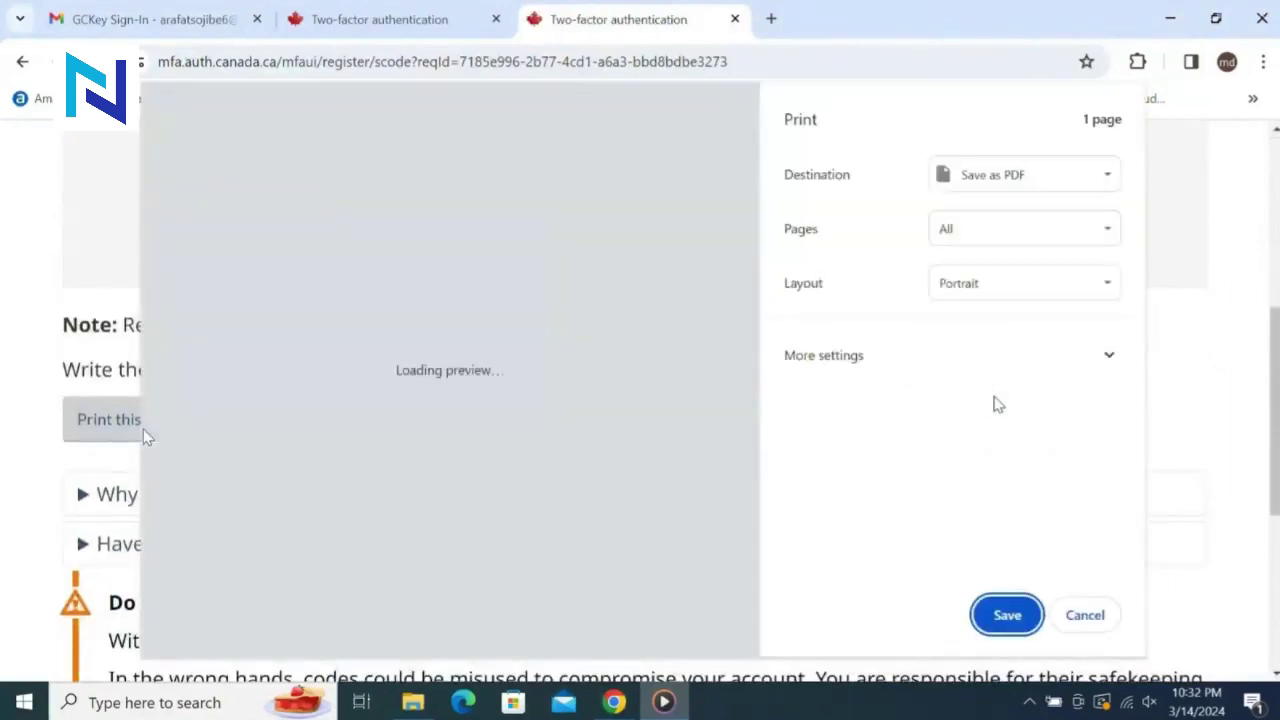
{"action": "left_click", "coordinate": [1022, 615]}
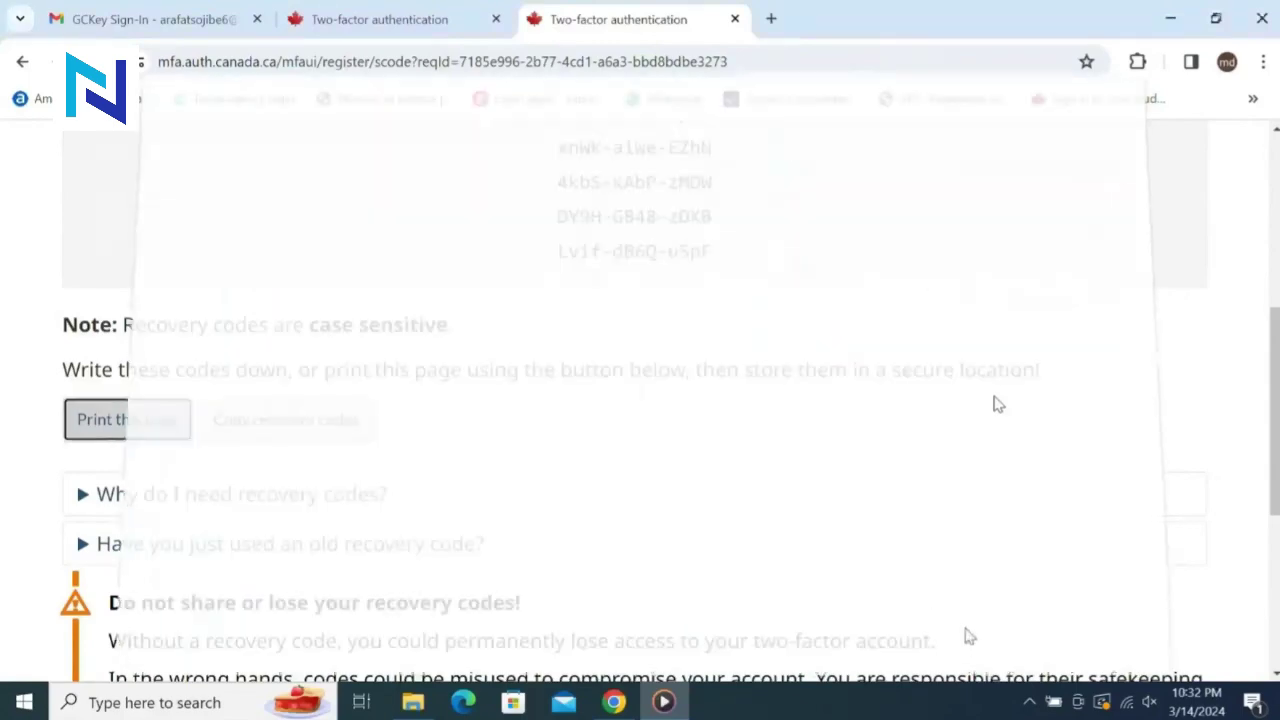
{"action": "scroll", "coordinate": [866, 508], "scroll_direction": "down", "scroll_amount": 3}
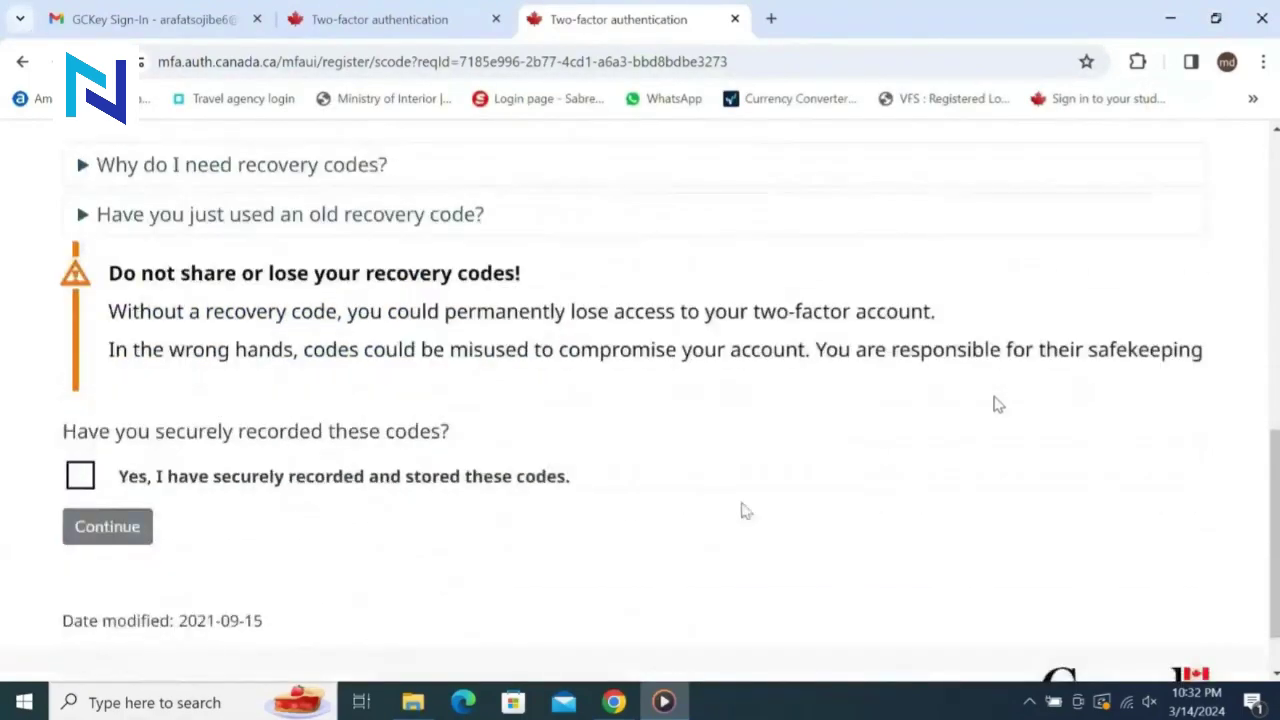
Tick 'Yes, I have securely recorded and stored these codes' and continue past Setup complete.
{"action": "scroll", "coordinate": [298, 522], "scroll_direction": "up", "scroll_amount": 3}
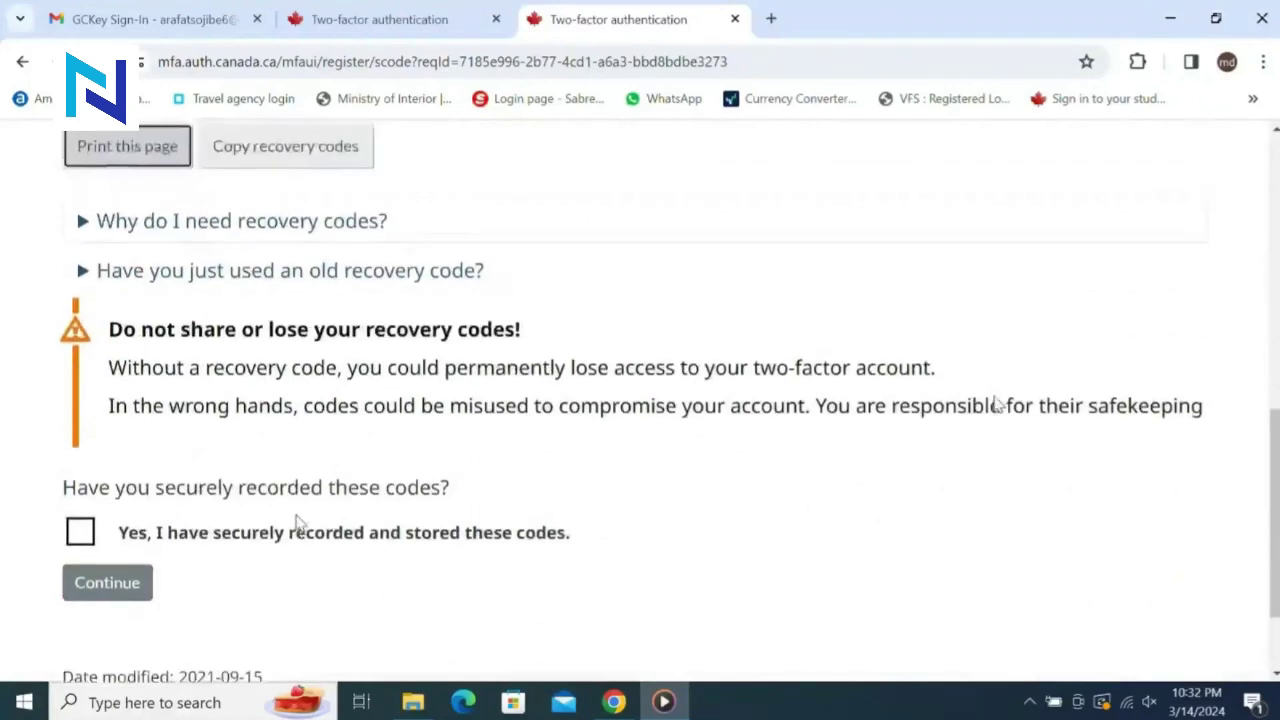
{"action": "scroll", "coordinate": [298, 522], "scroll_direction": "down", "scroll_amount": 4}
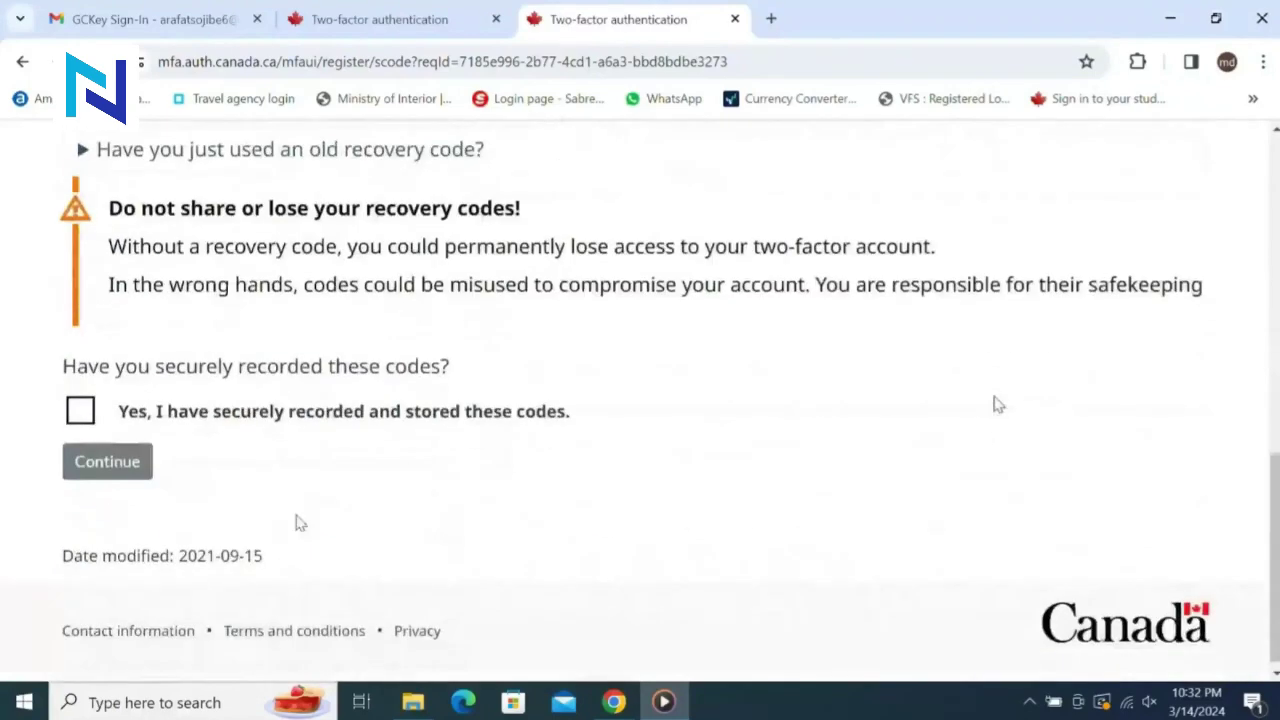
{"action": "left_click", "coordinate": [81, 412]}
{"action": "left_click", "coordinate": [128, 461]}
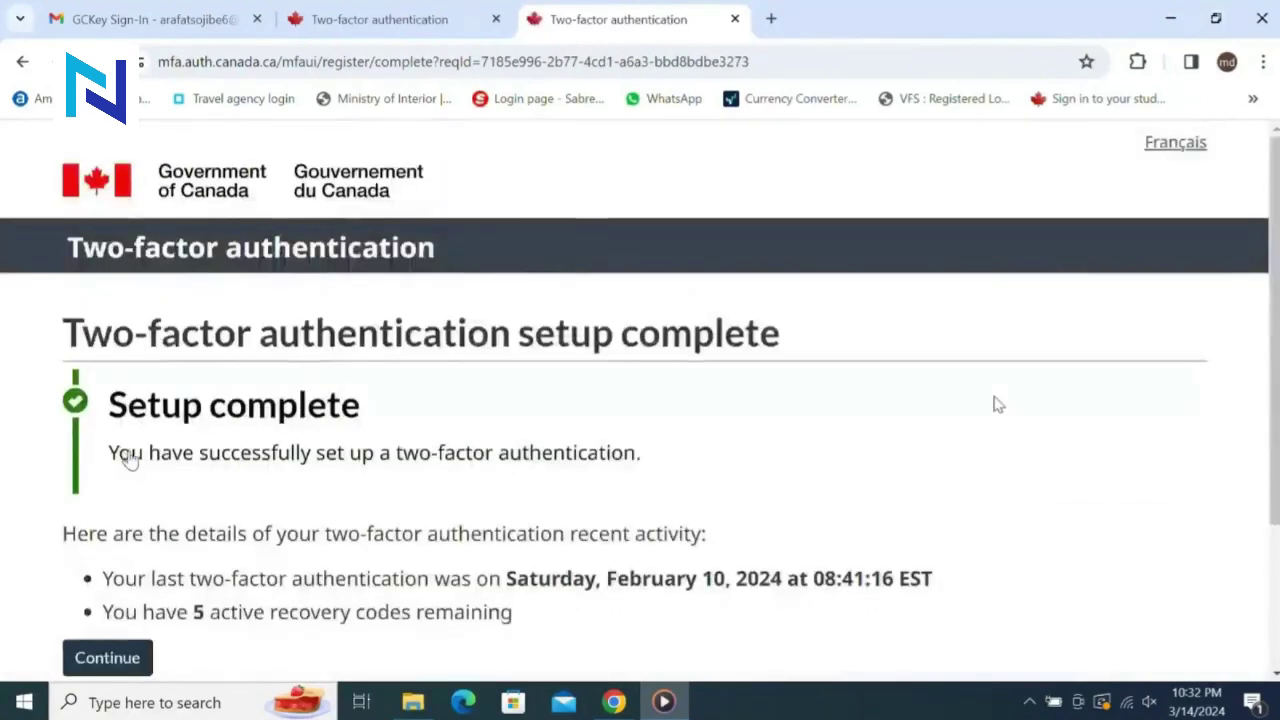
{"action": "scroll", "coordinate": [998, 404], "scroll_direction": "down", "scroll_amount": 2}
{"action": "scroll", "coordinate": [128, 461], "scroll_direction": "down", "scroll_amount": 1}
{"action": "left_click", "coordinate": [128, 458]}
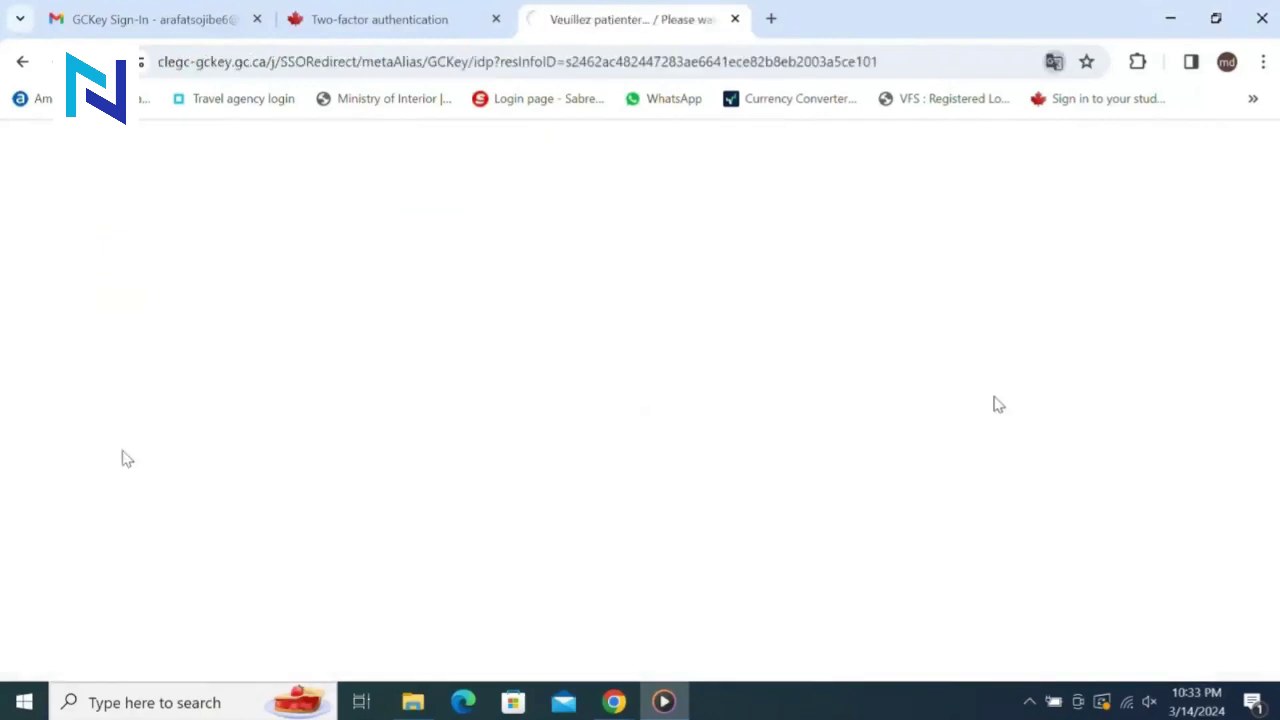
Go back to the IRCC Secure Account terms and conditions page and accept them.
{"action": "left_click", "coordinate": [933, 104]}
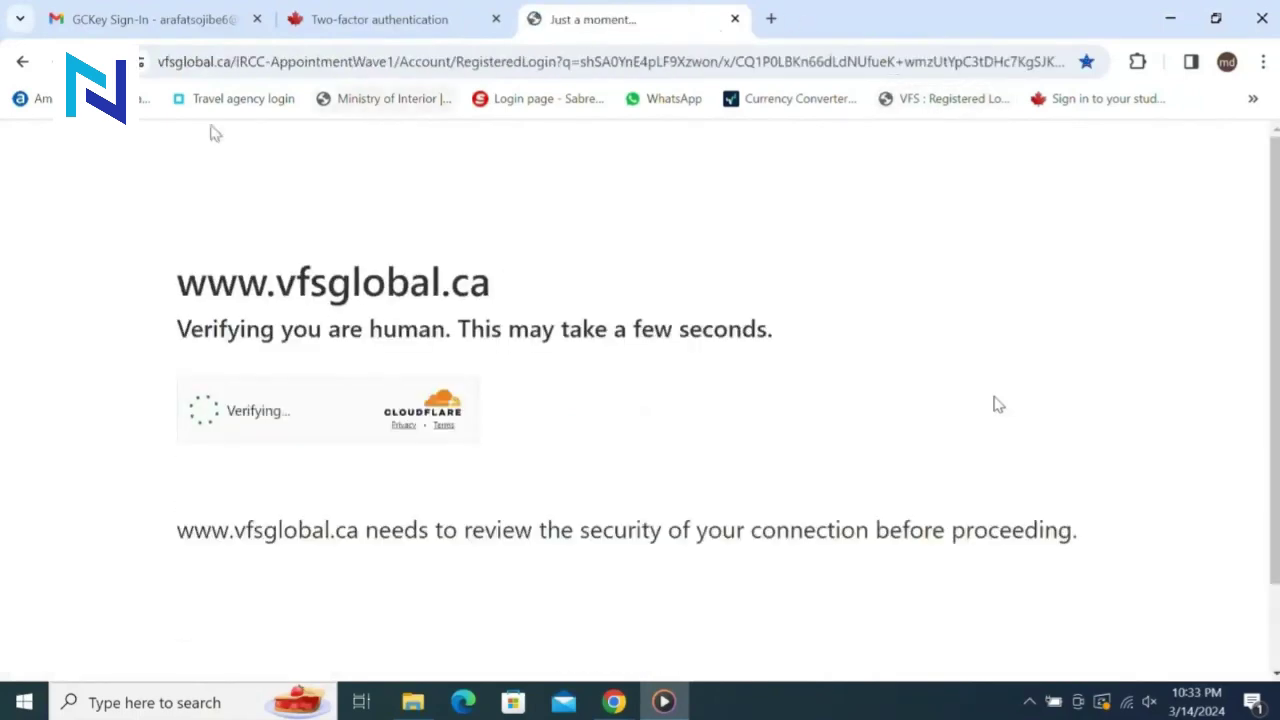
{"action": "left_click", "coordinate": [20, 63]}
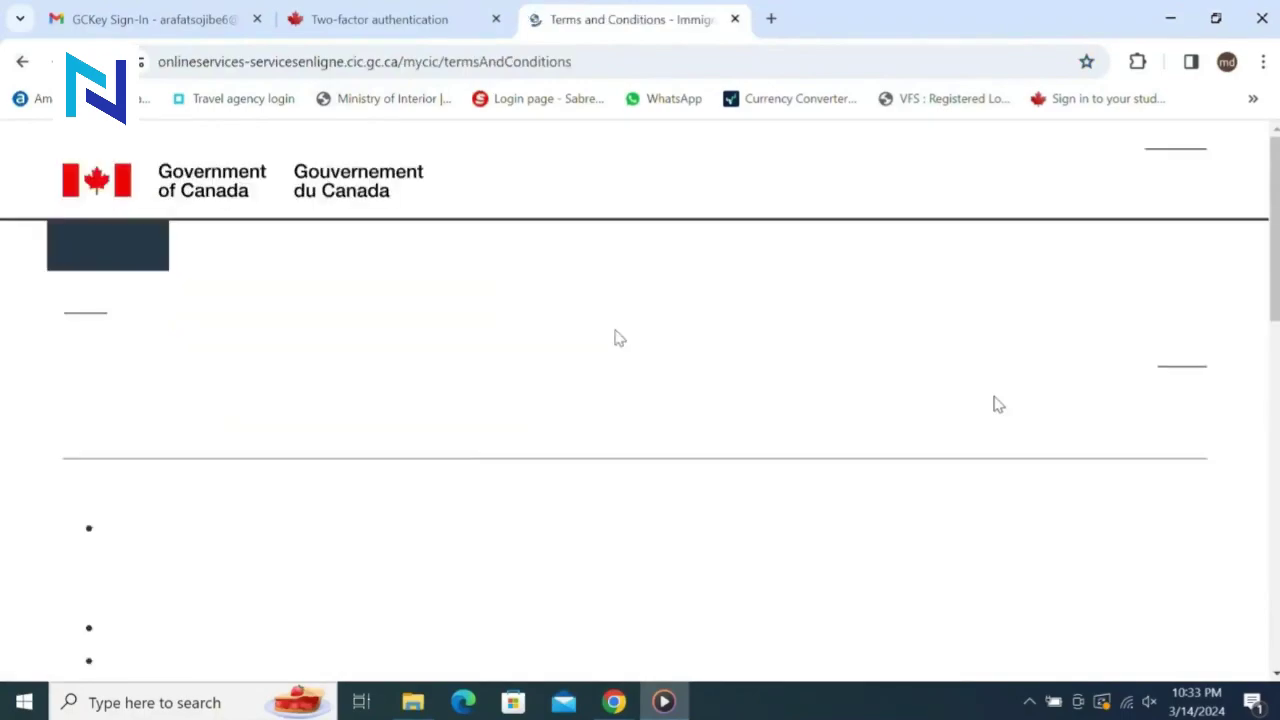
{"action": "scroll", "coordinate": [618, 338], "scroll_direction": "down", "scroll_amount": 10}
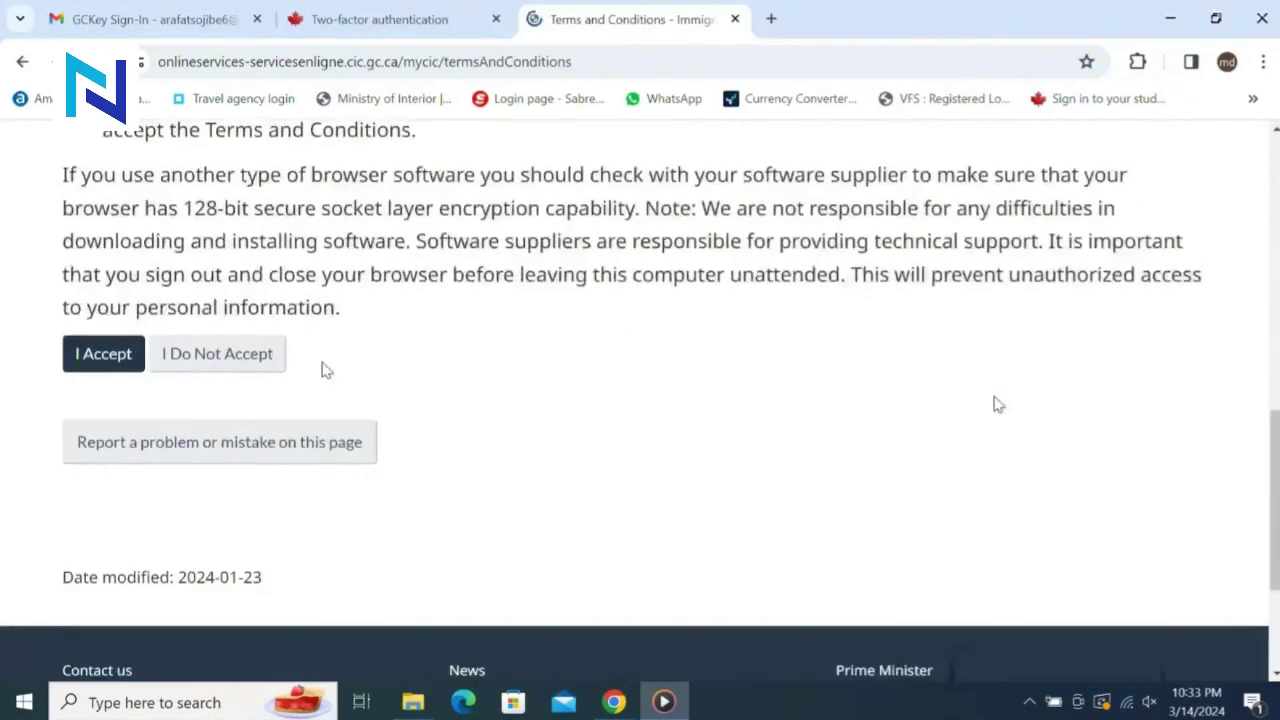
{"action": "left_click", "coordinate": [133, 355]}
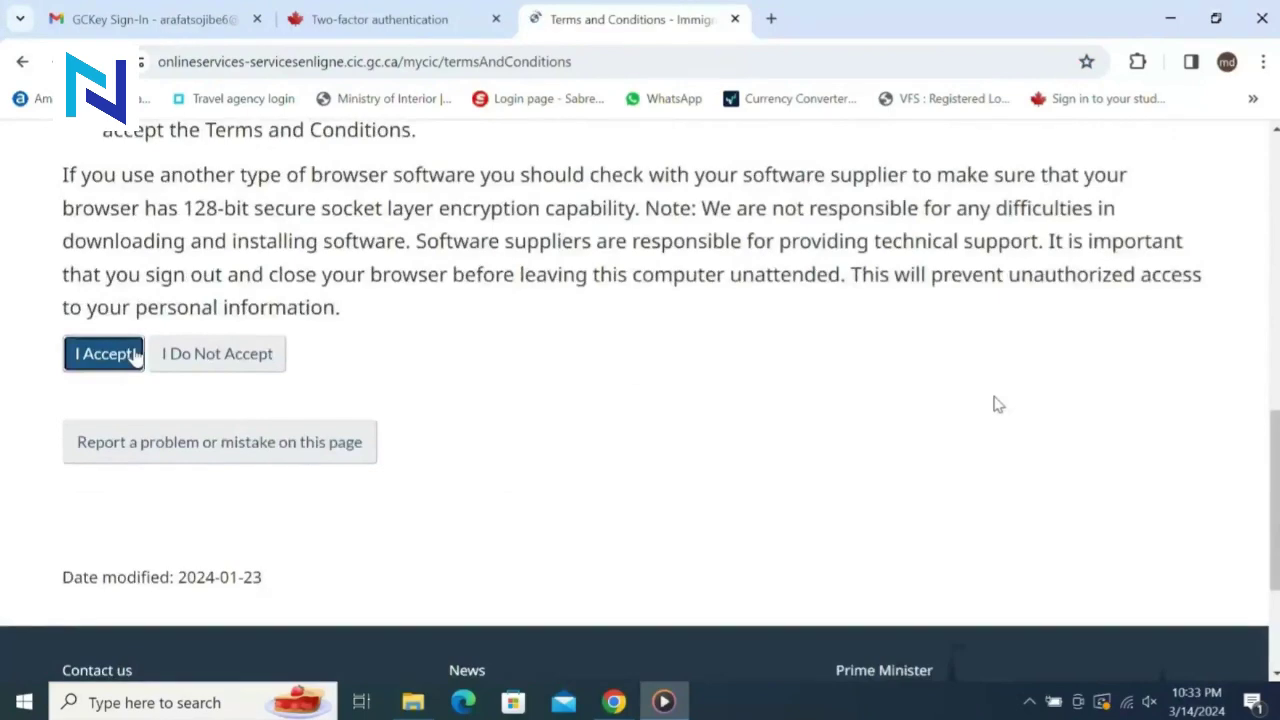
{"action": "scroll", "coordinate": [130, 355], "scroll_direction": "down", "scroll_amount": 5}
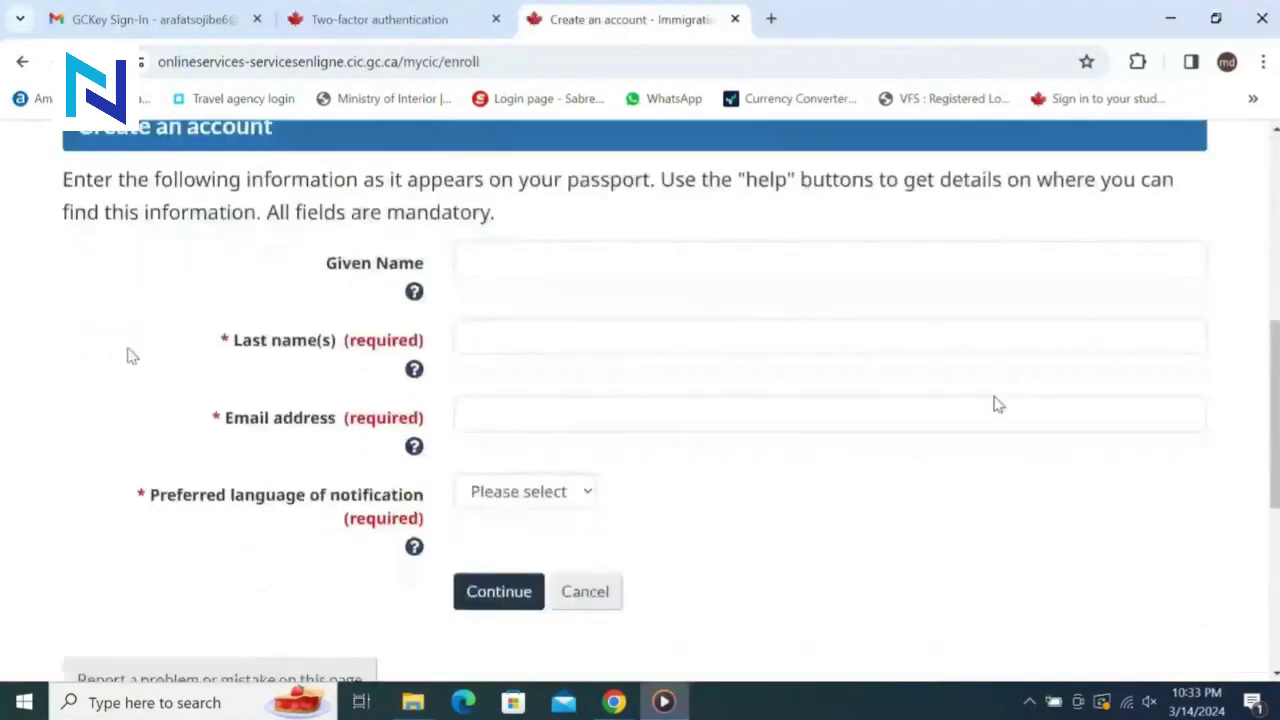
Enter the passport given name and last name in capital letters.
{"action": "left_click", "coordinate": [524, 276]}
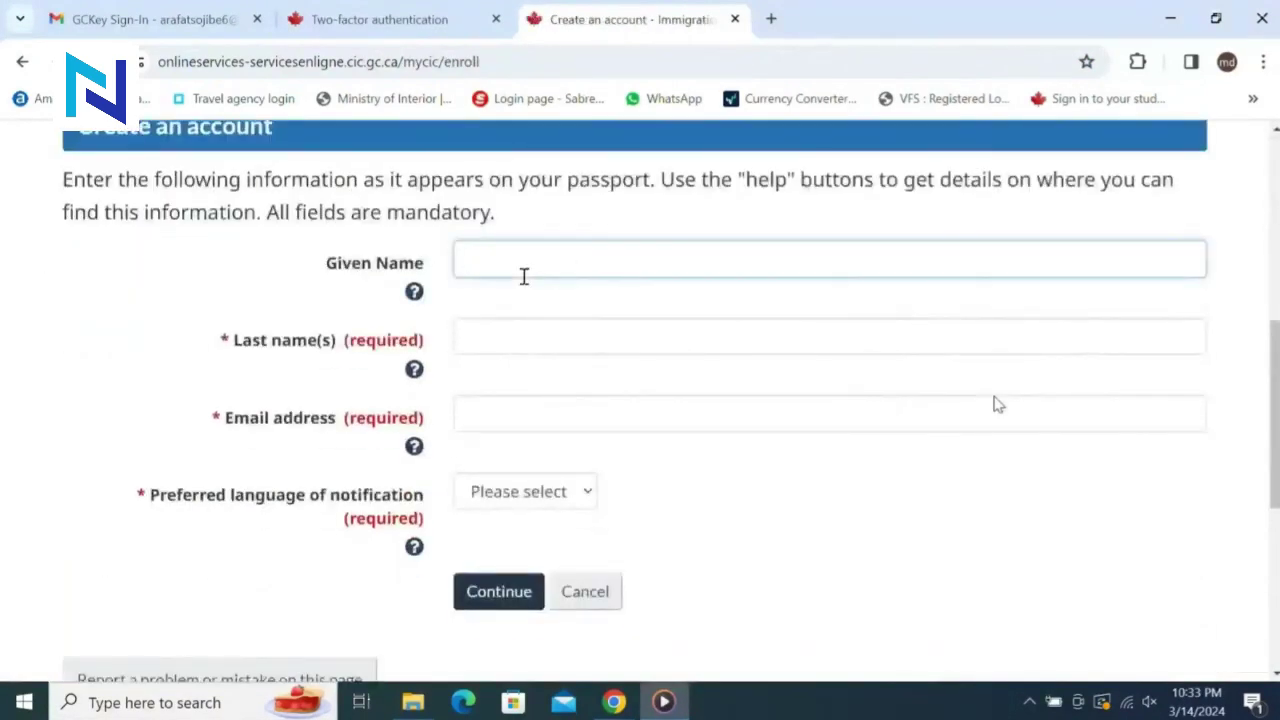
{"action": "left_click", "coordinate": [348, 310]}
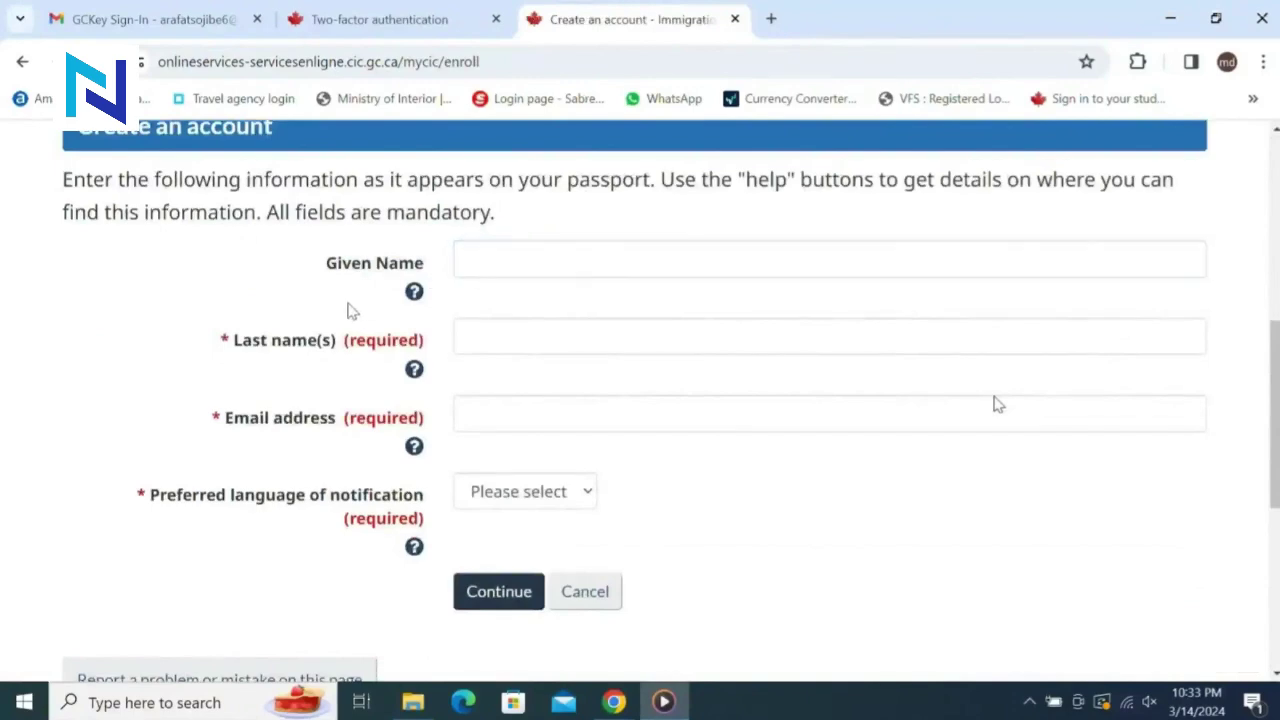
{"action": "left_click", "coordinate": [486, 271]}
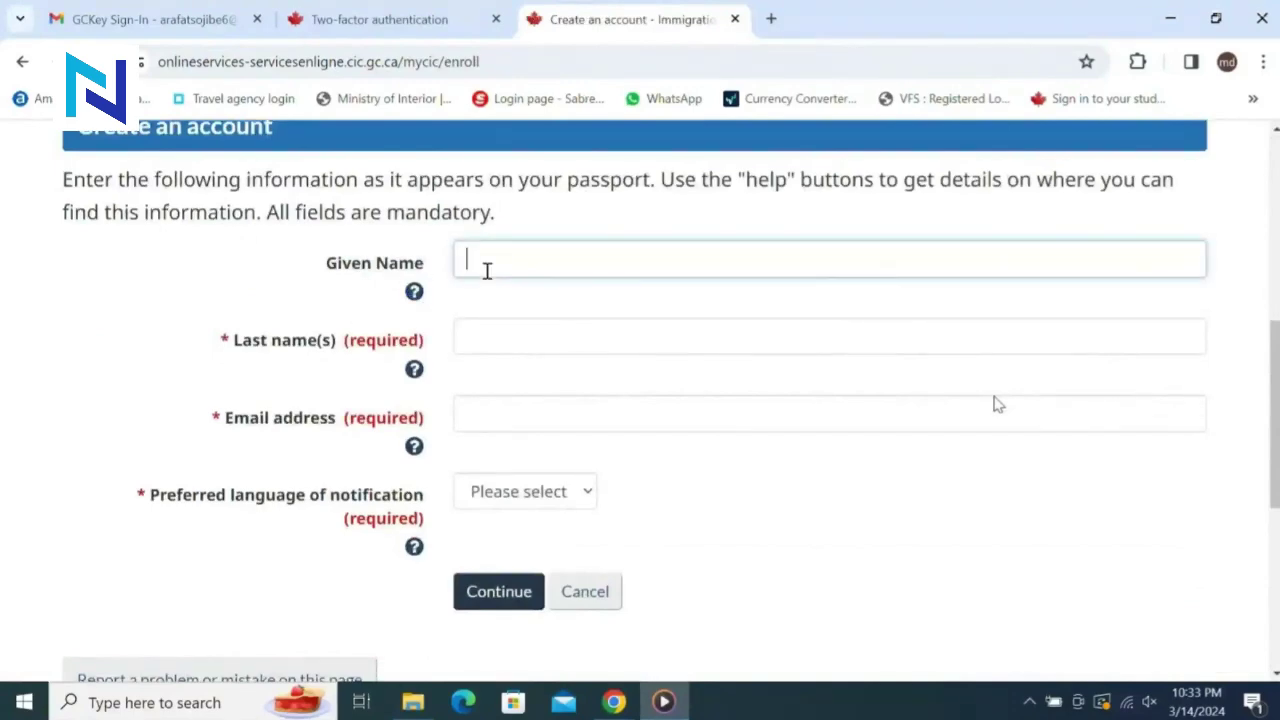
{"action": "type", "text": "md"}
{"action": "key", "text": "BackSpace"}
{"action": "key", "text": "BackSpace"}
{"action": "type", "text": "MD"}
{"action": "left_click", "coordinate": [491, 347]}
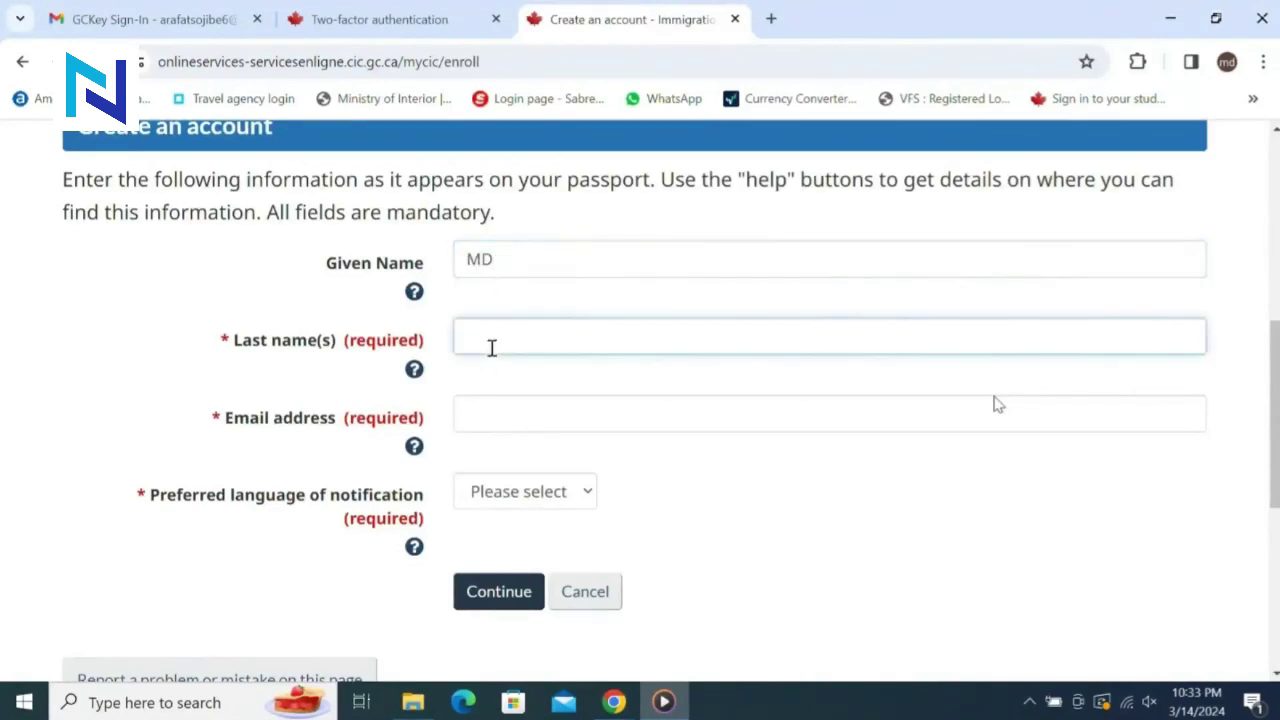
Paste the Gmail account's e-mail address, choose English for notifications, and continue.
{"action": "left_click", "coordinate": [507, 418]}
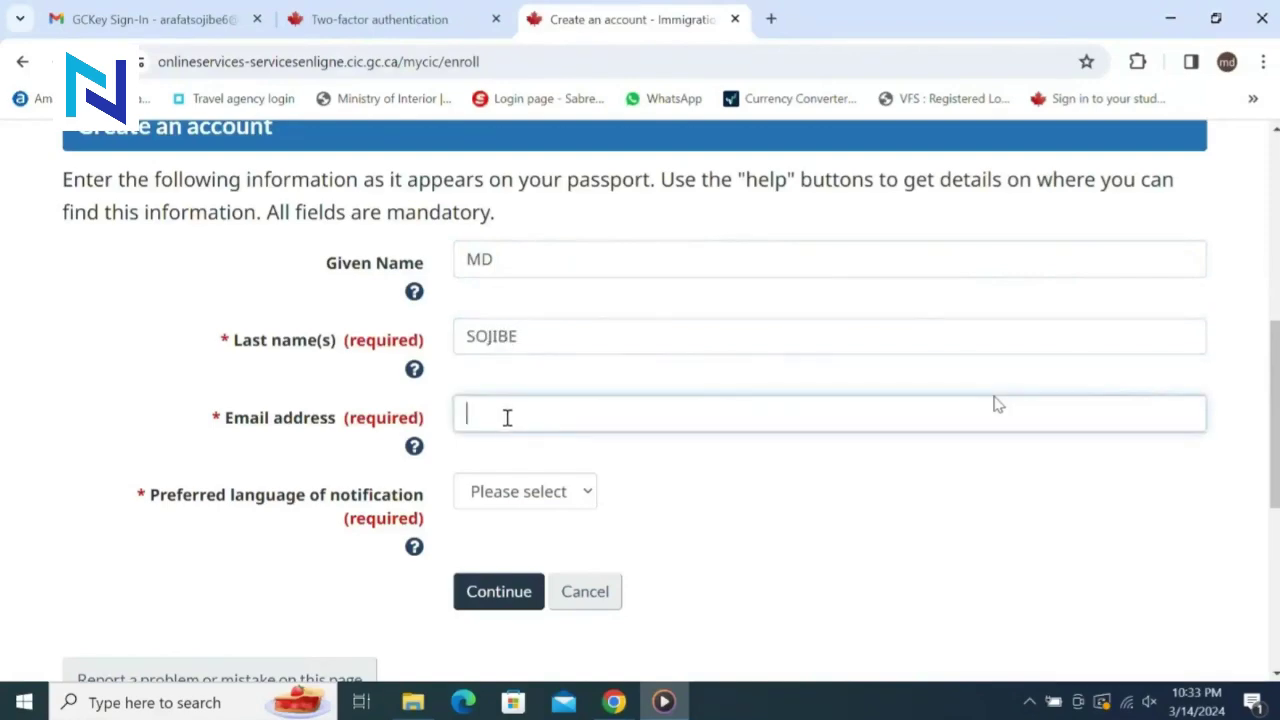
{"action": "left_click", "coordinate": [150, 19]}
{"action": "left_click", "coordinate": [1250, 150]}
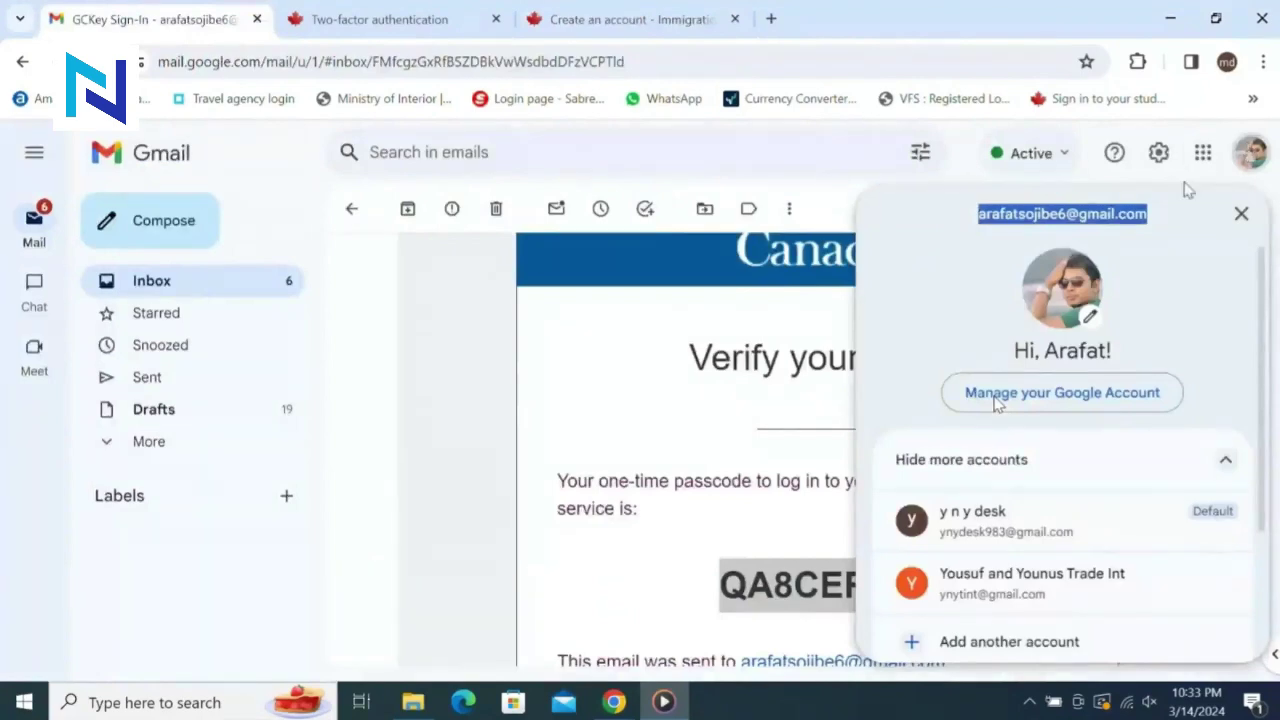
{"action": "left_click", "coordinate": [630, 19]}
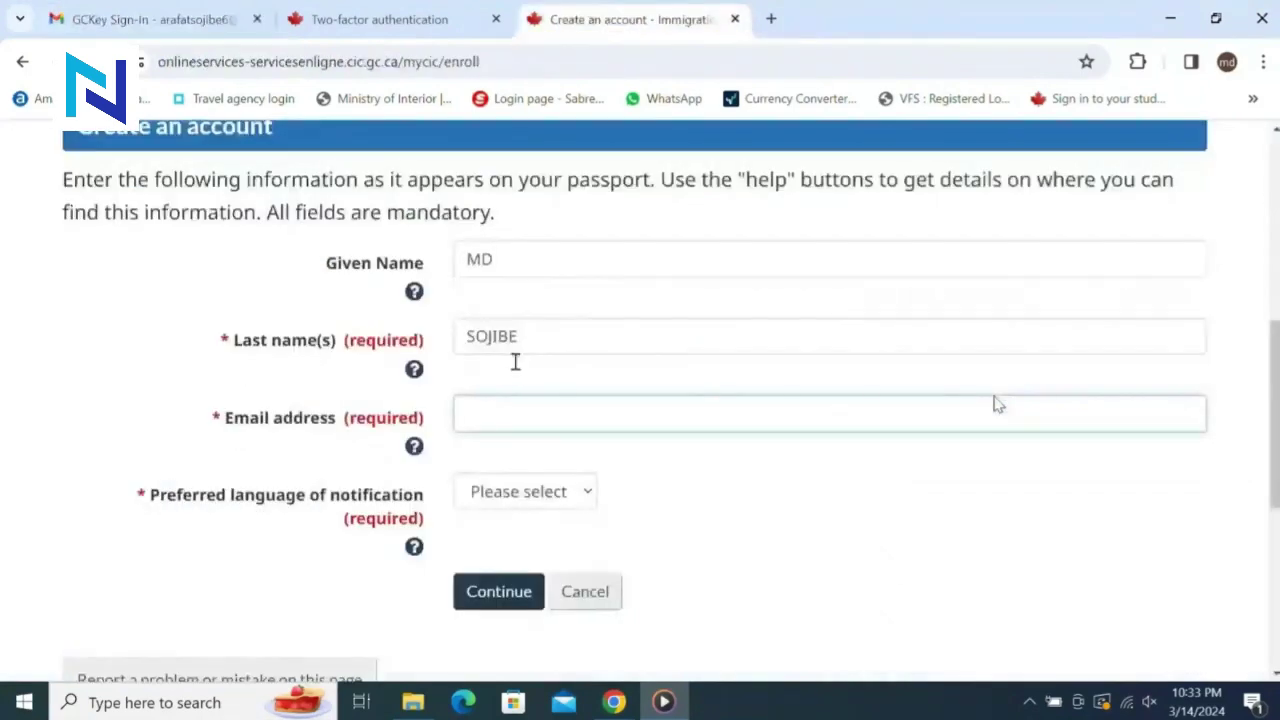
{"action": "key", "text": "ctrl+v"}
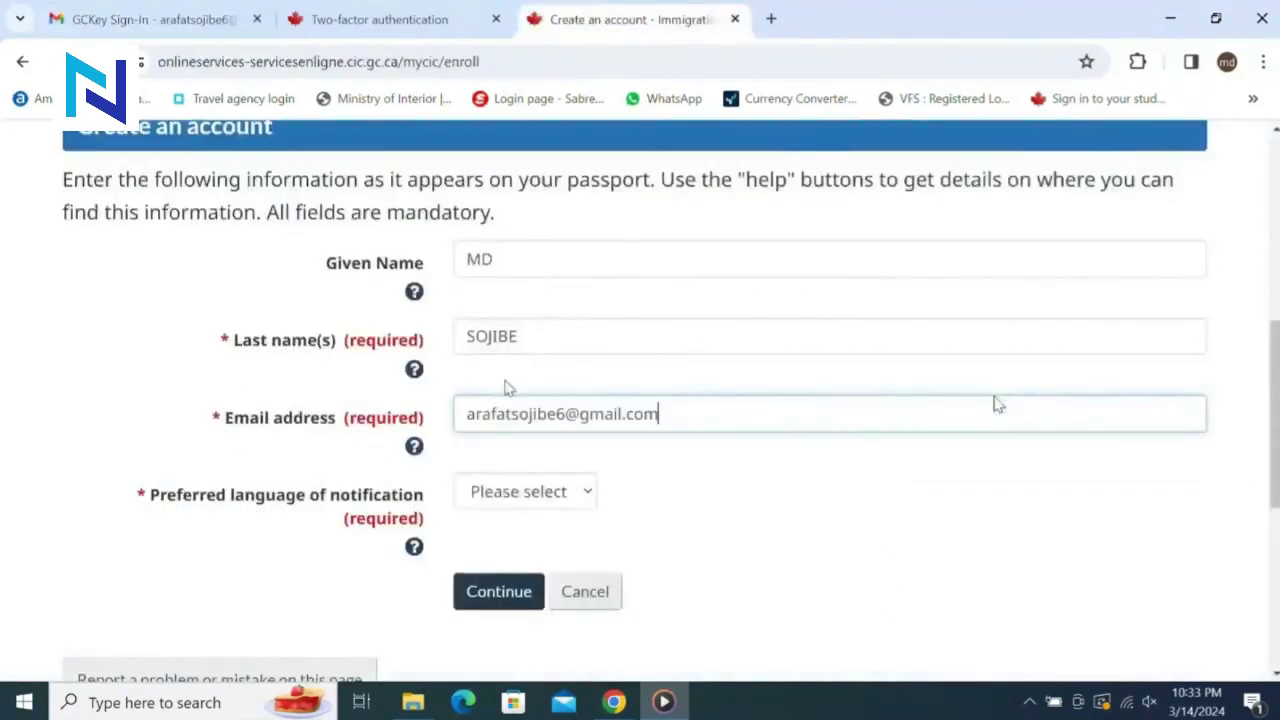
{"action": "left_click", "coordinate": [541, 491]}
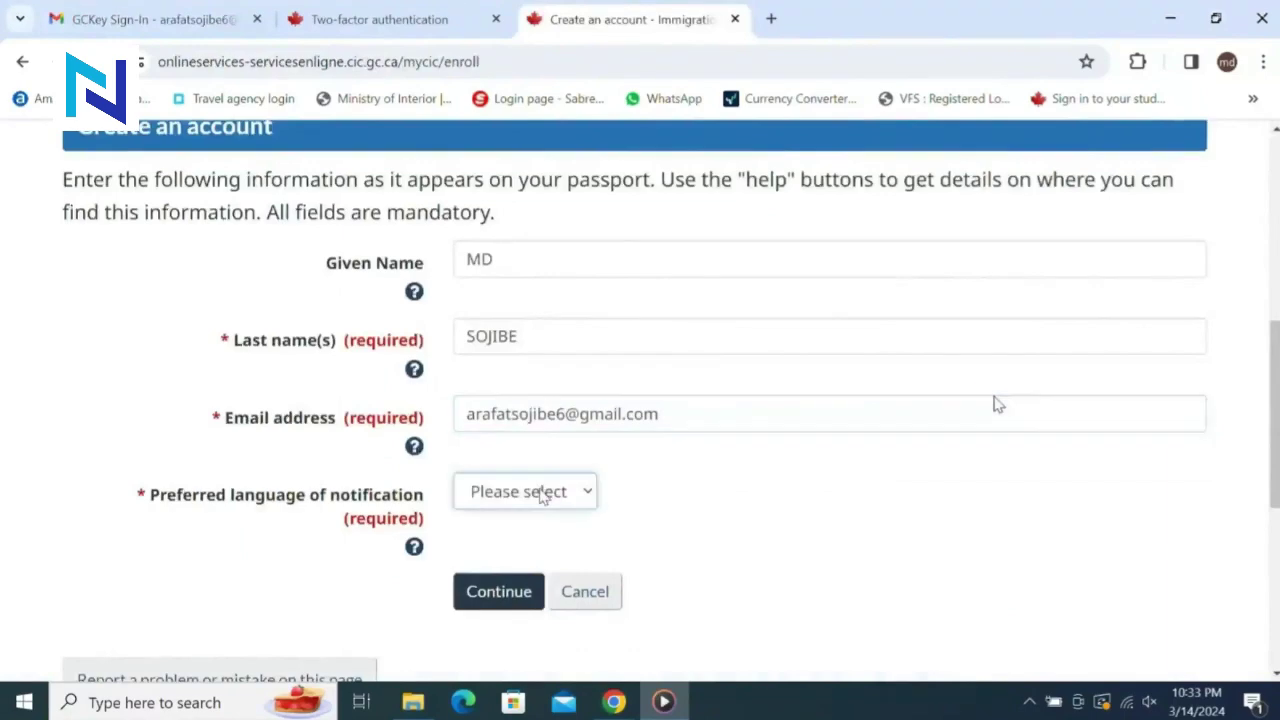
{"action": "left_click", "coordinate": [534, 557]}
{"action": "scroll", "coordinate": [672, 494], "scroll_direction": "down", "scroll_amount": 1}
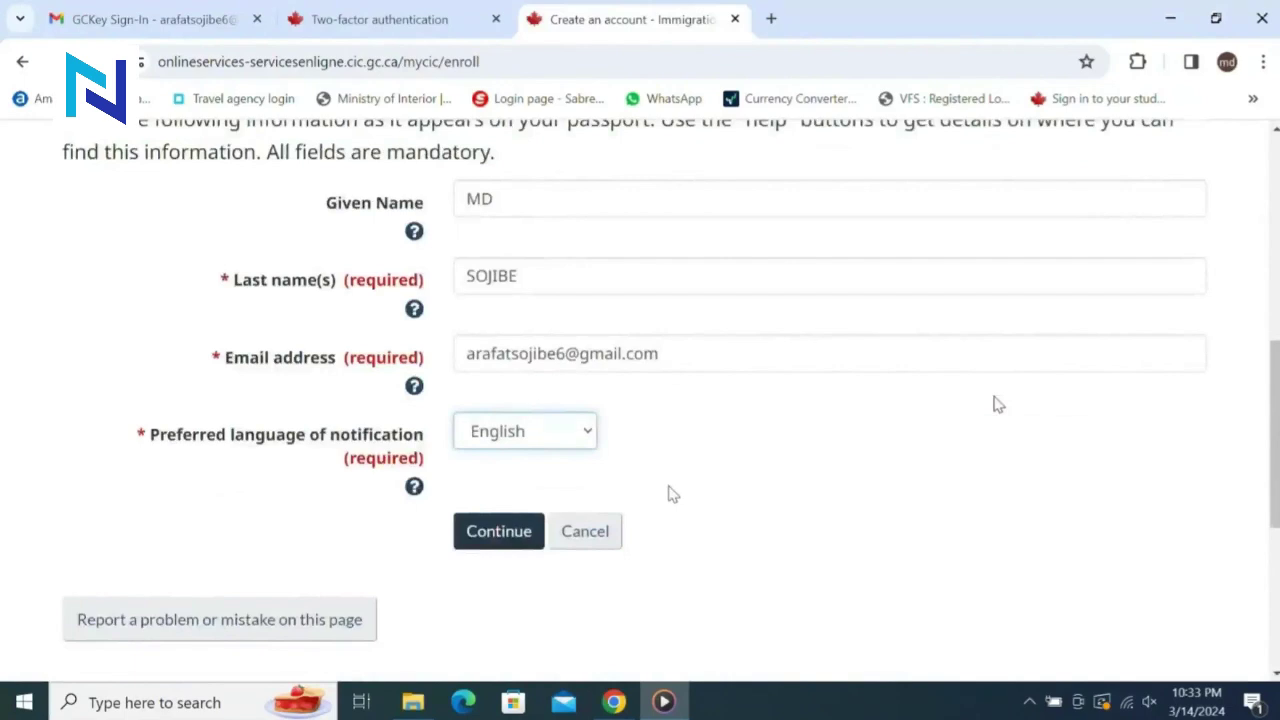
{"action": "left_click", "coordinate": [514, 540]}
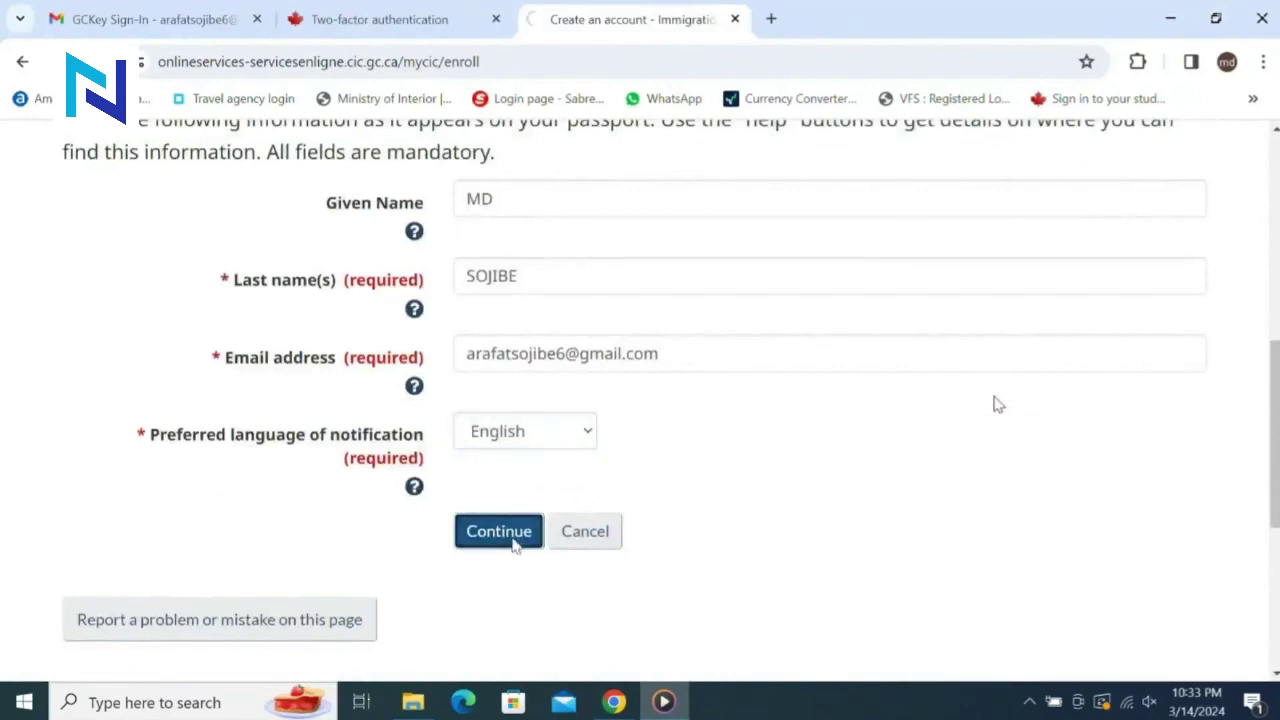
Set security question 1 to 'what is your last name??' and enter its answer.
{"action": "scroll", "coordinate": [514, 545], "scroll_direction": "down", "scroll_amount": 4}
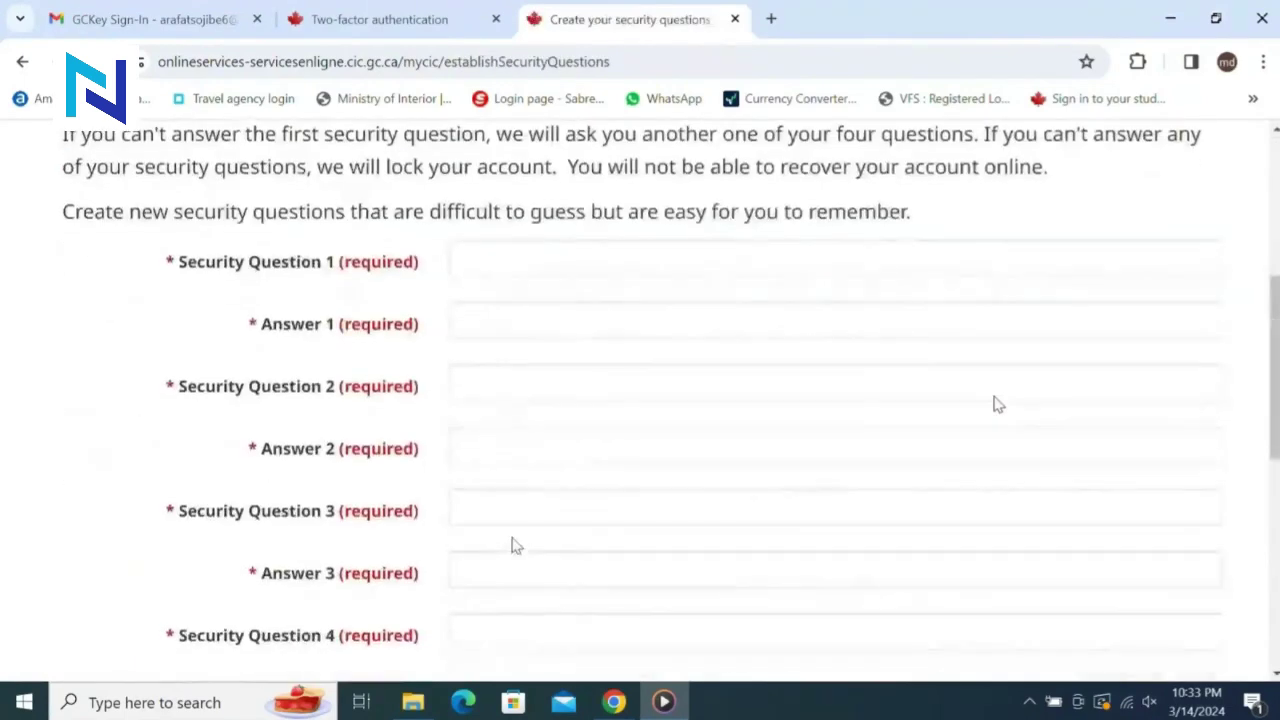
{"action": "left_click", "coordinate": [640, 263]}
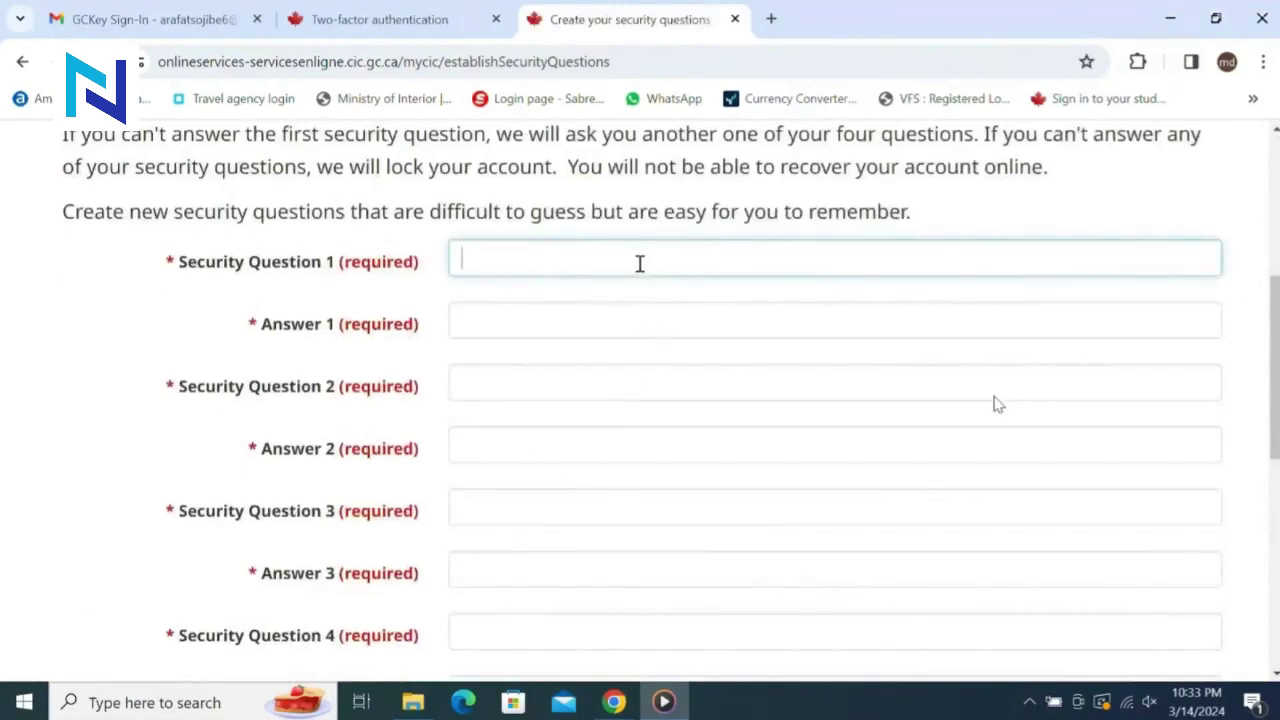
{"action": "type", "text": "HA"}
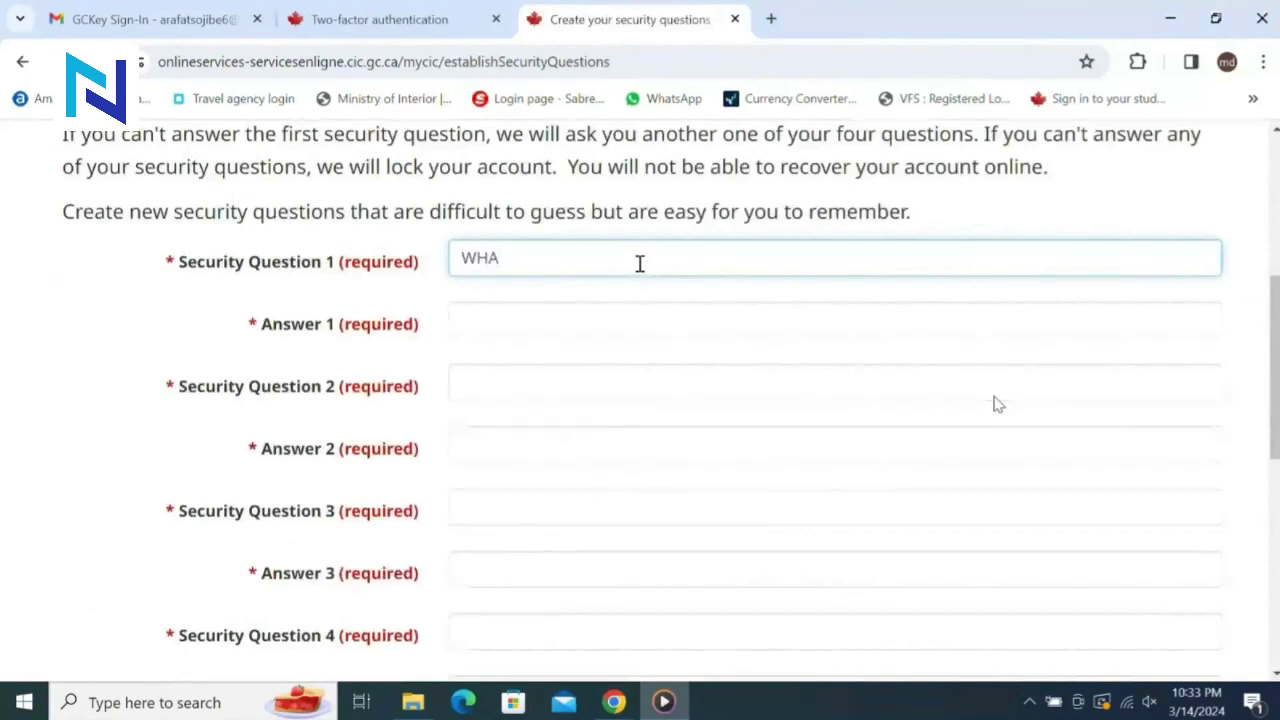
{"action": "key", "text": "BackSpace"}
{"action": "key", "text": "BackSpace"}
{"action": "key", "text": "BackSpace"}
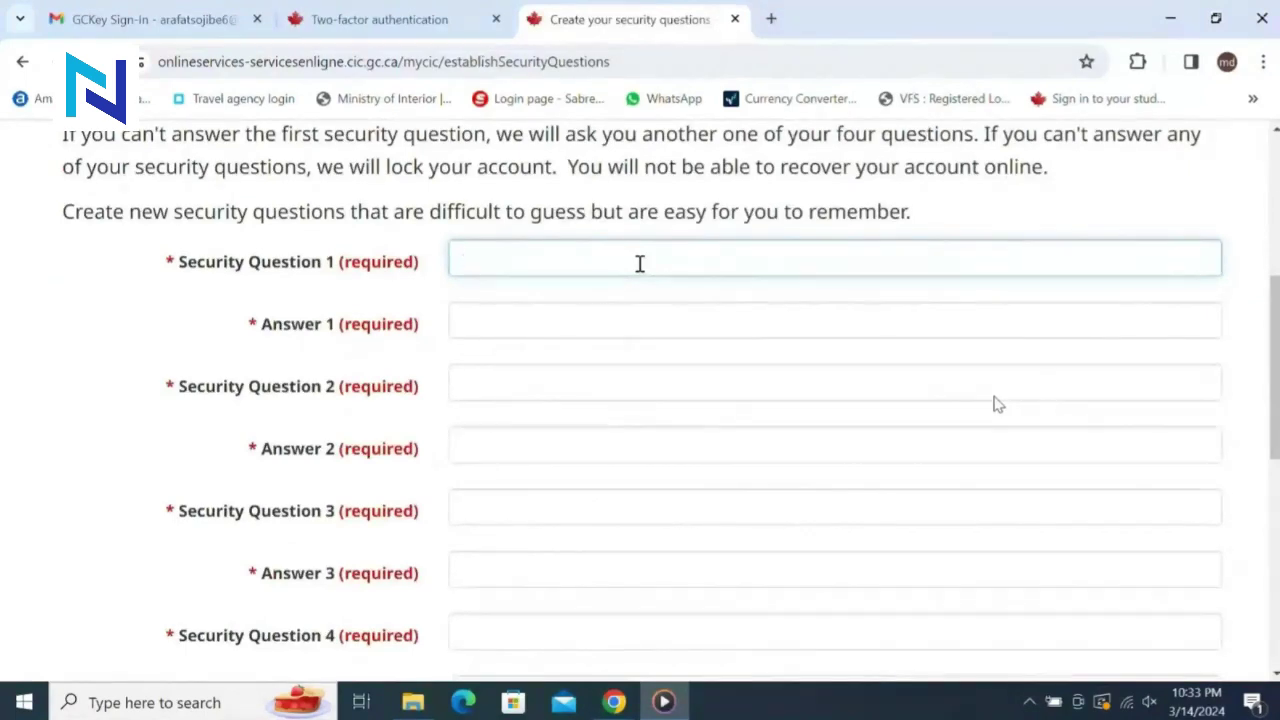
{"action": "type", "text": "what is you"}
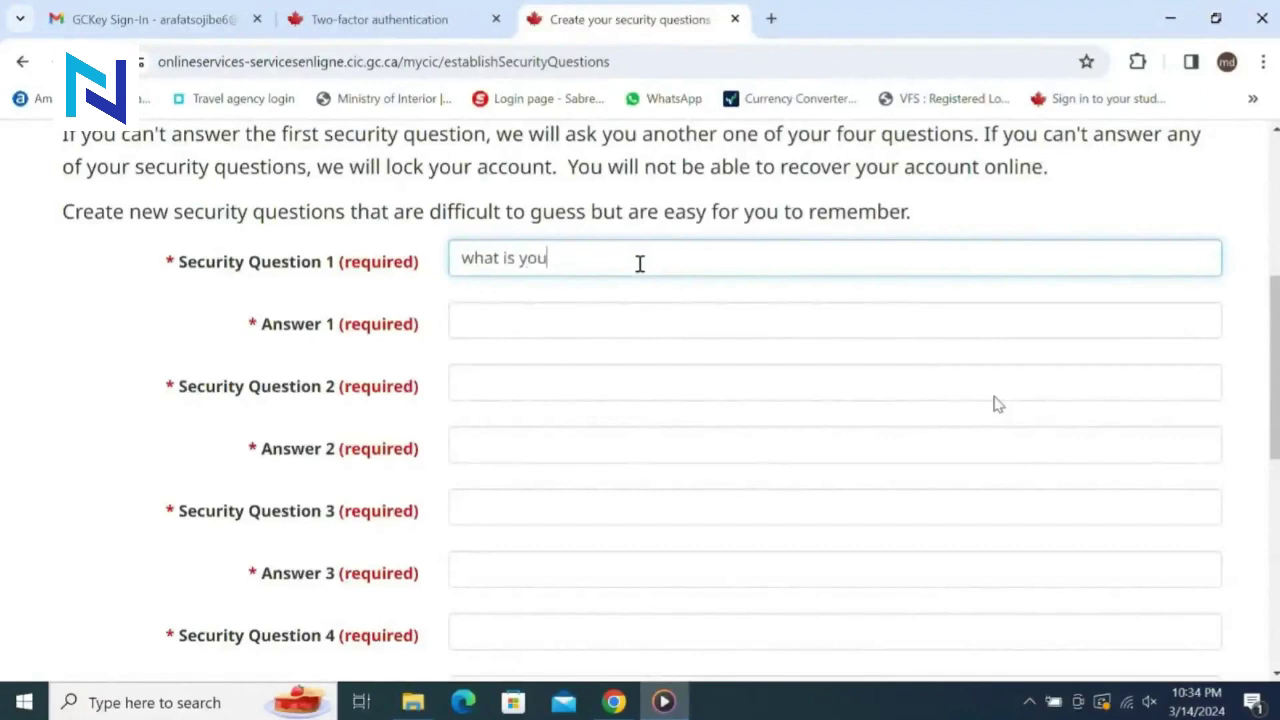
{"action": "type", "text": "r last name??"}
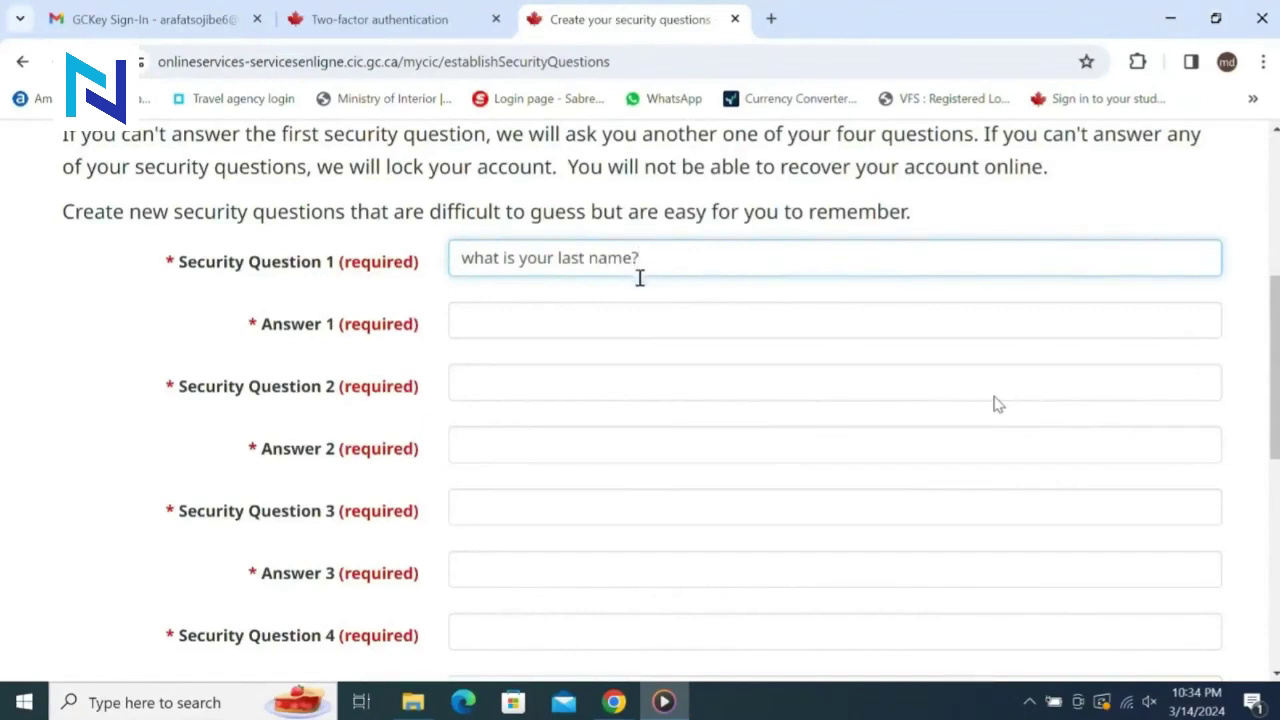
{"action": "left_click", "coordinate": [636, 296]}
{"action": "left_click", "coordinate": [636, 324]}
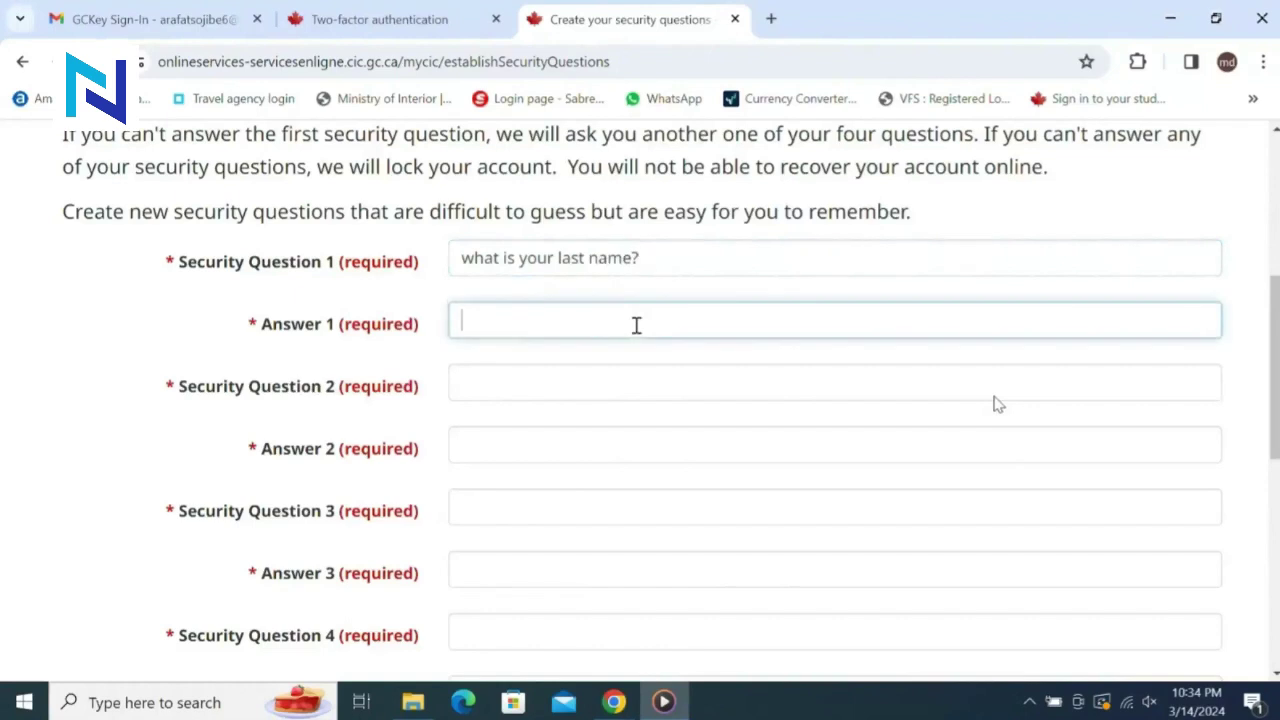
Set security question 2 to 'Place of Birth'.
{"action": "left_click", "coordinate": [599, 383]}
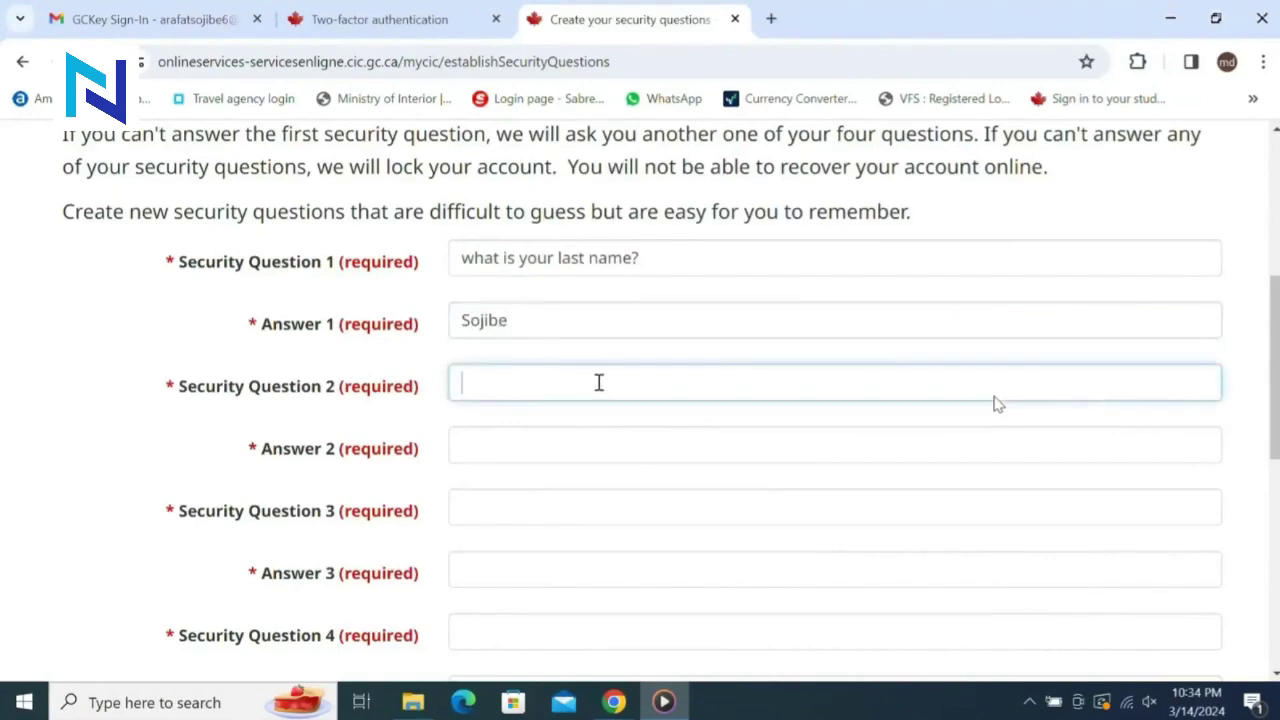
{"action": "type", "text": "Place of Birth"}
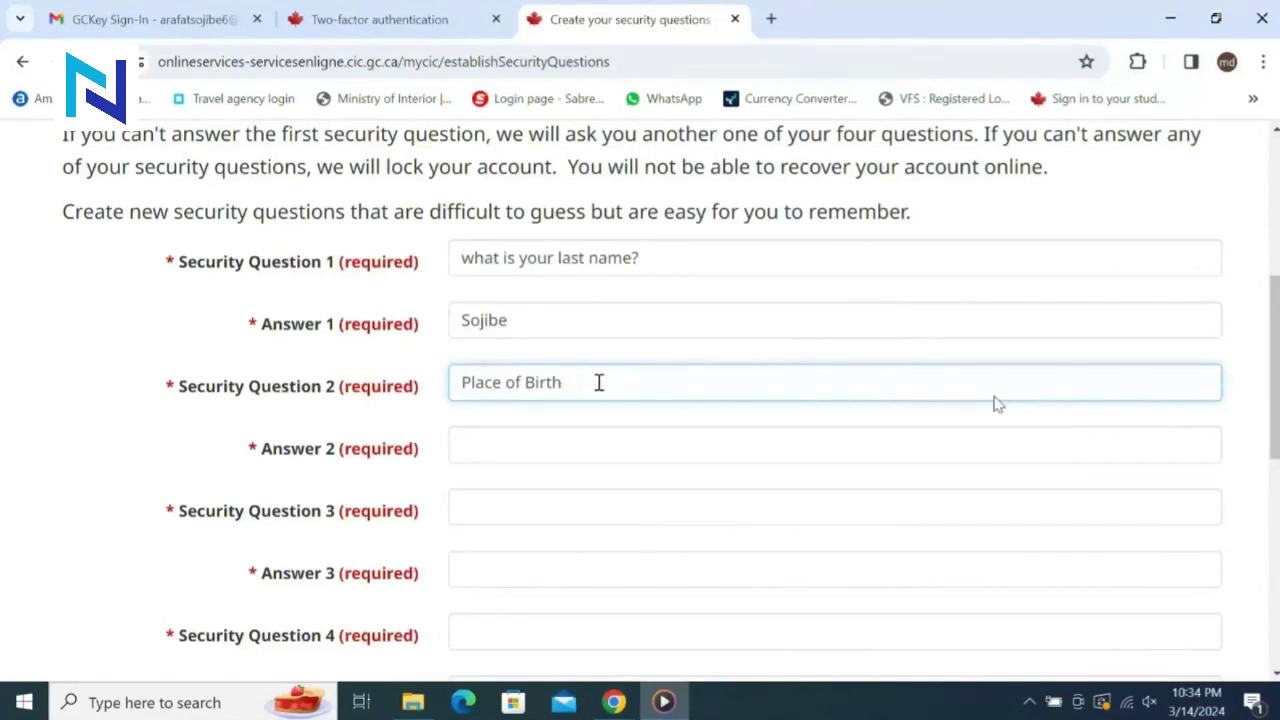
{"action": "left_click", "coordinate": [556, 450]}
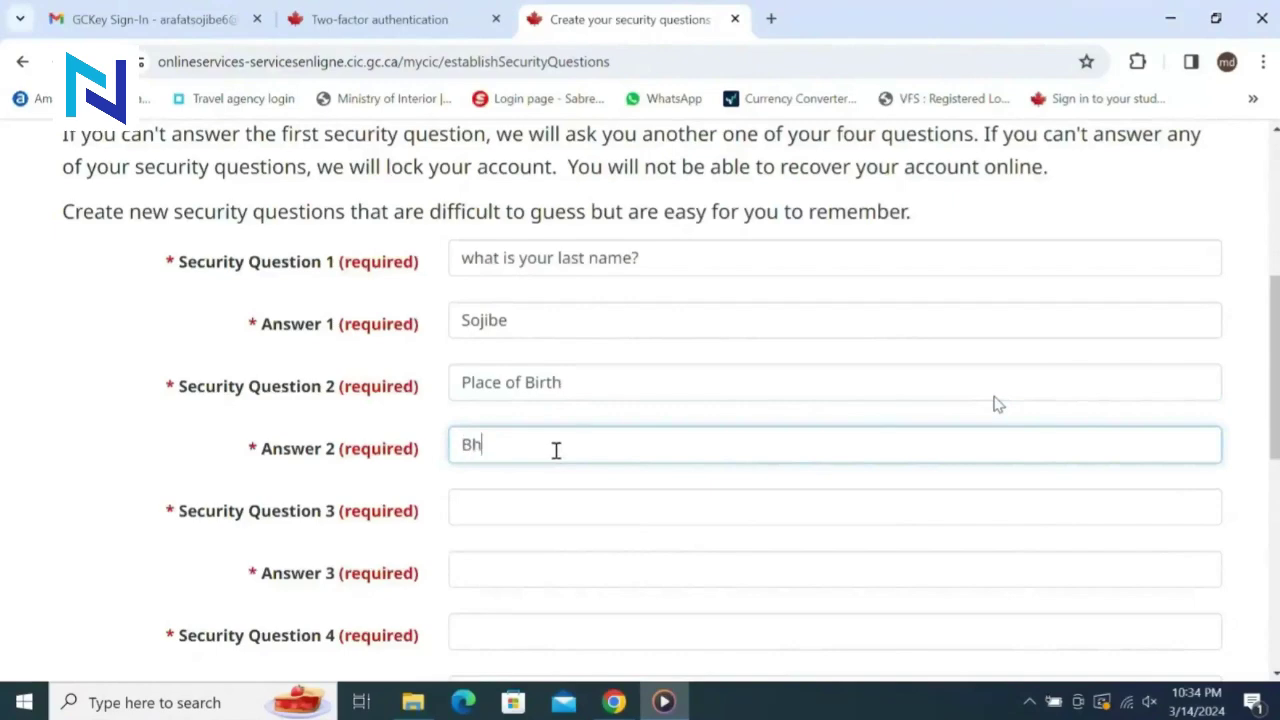
Answer the birthplace question, then set question 3 to 'Place of Job' with its answer.
{"action": "scroll", "coordinate": [555, 445], "scroll_direction": "down", "scroll_amount": 1}
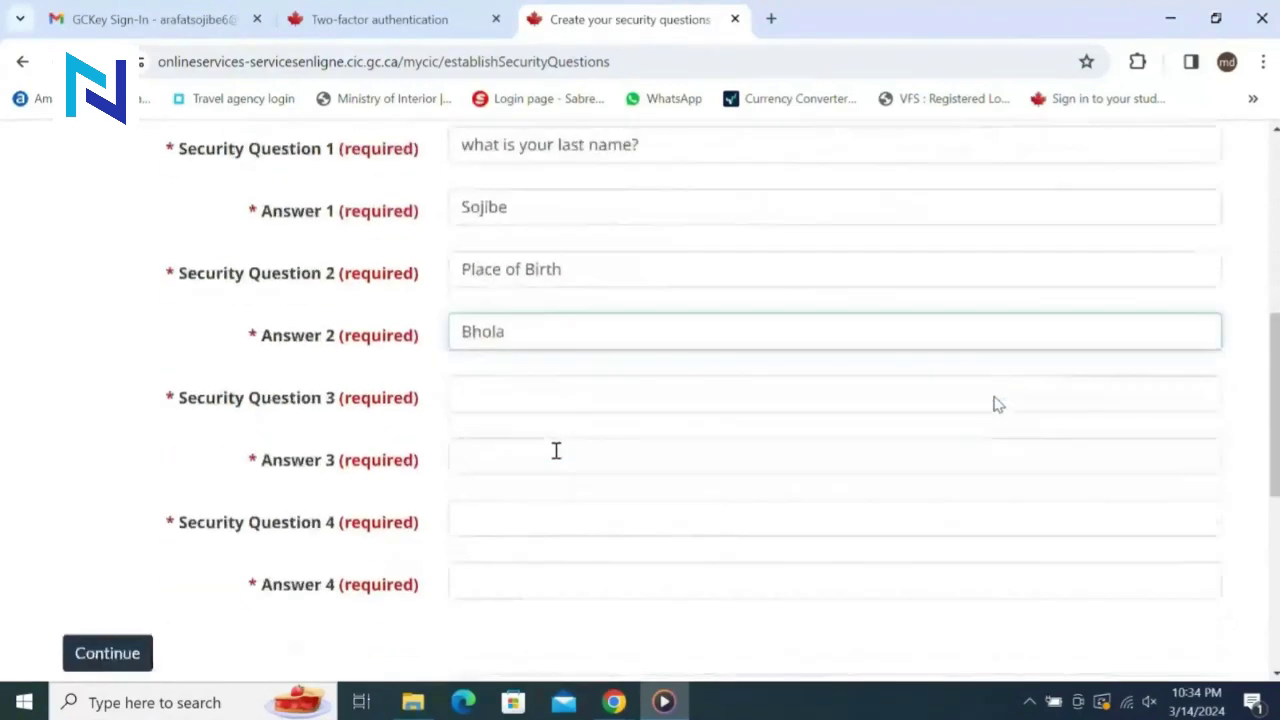
{"action": "left_click", "coordinate": [555, 399]}
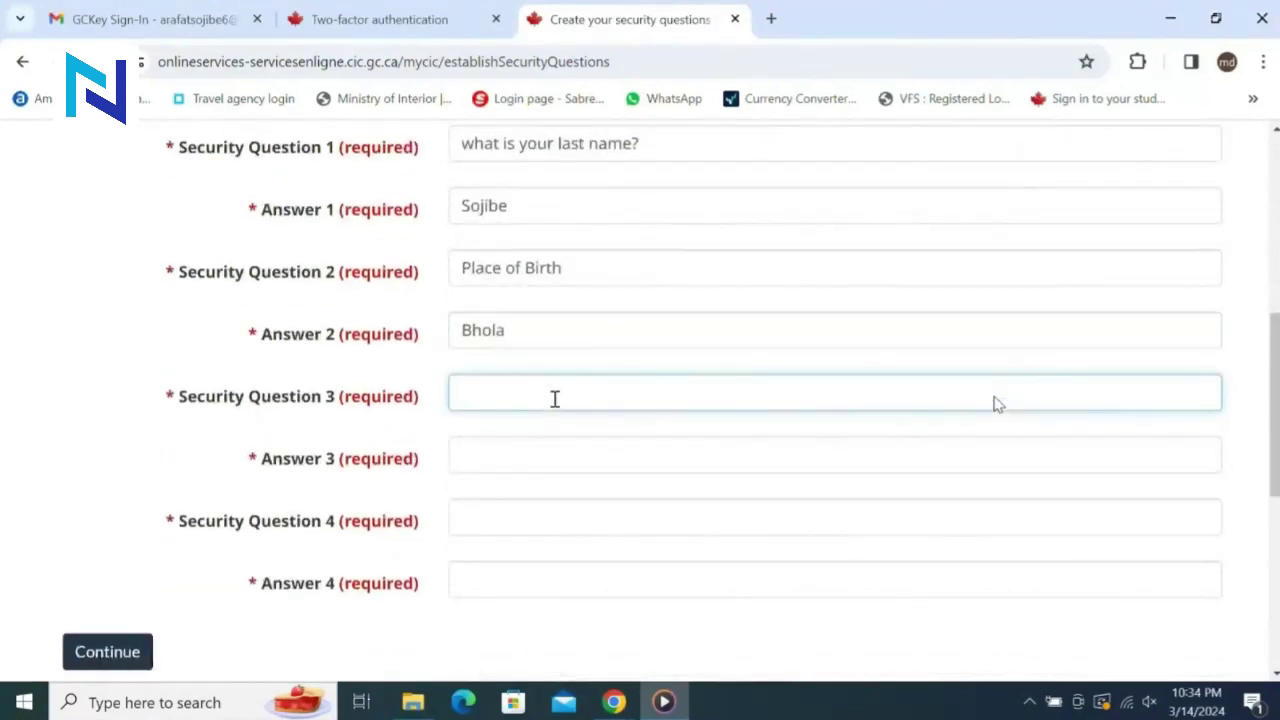
{"action": "type", "text": "Place of Job"}
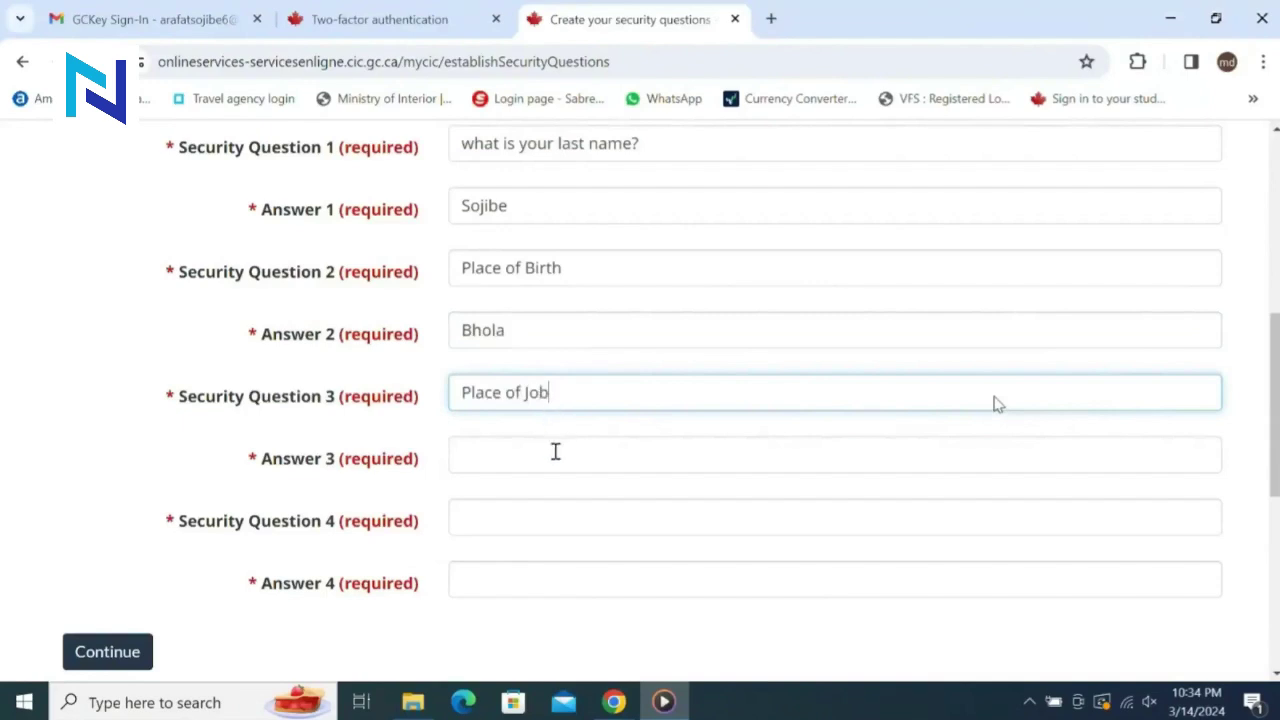
{"action": "left_click", "coordinate": [556, 452]}
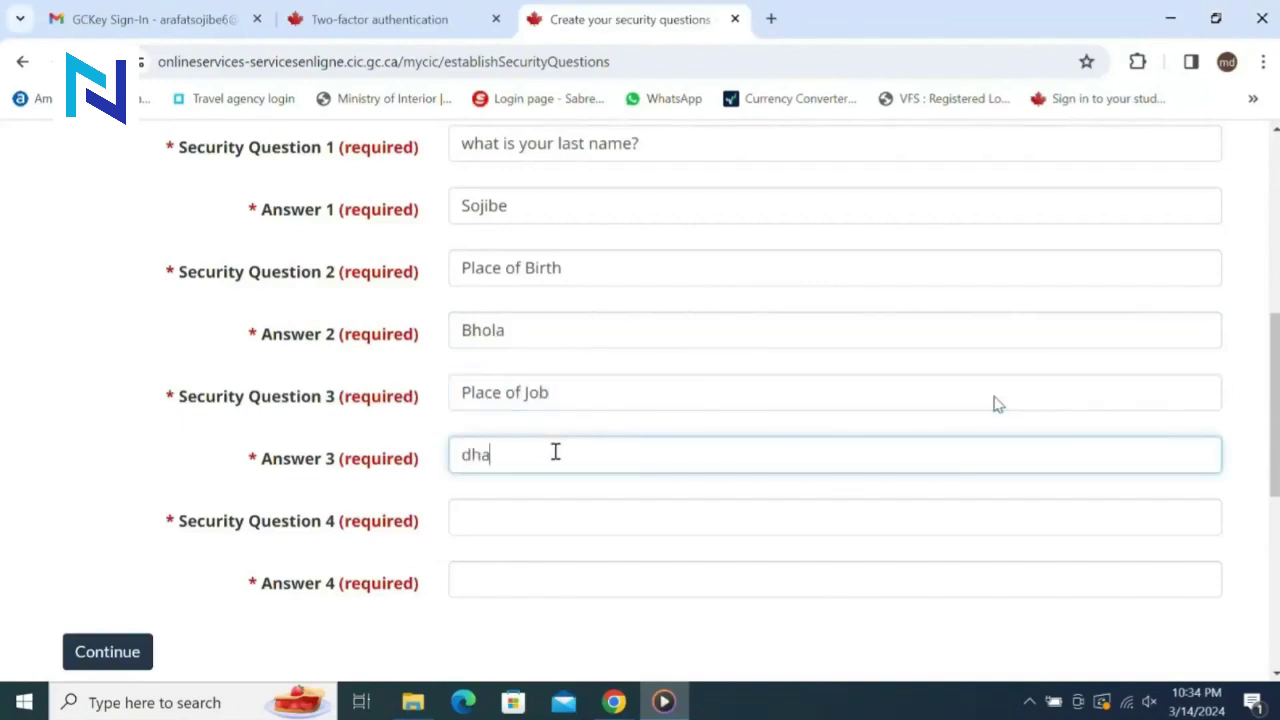
Set security question 4 to 'what is your current job?' and enter the occupation answer.
{"action": "scroll", "coordinate": [555, 452], "scroll_direction": "up", "scroll_amount": 1}
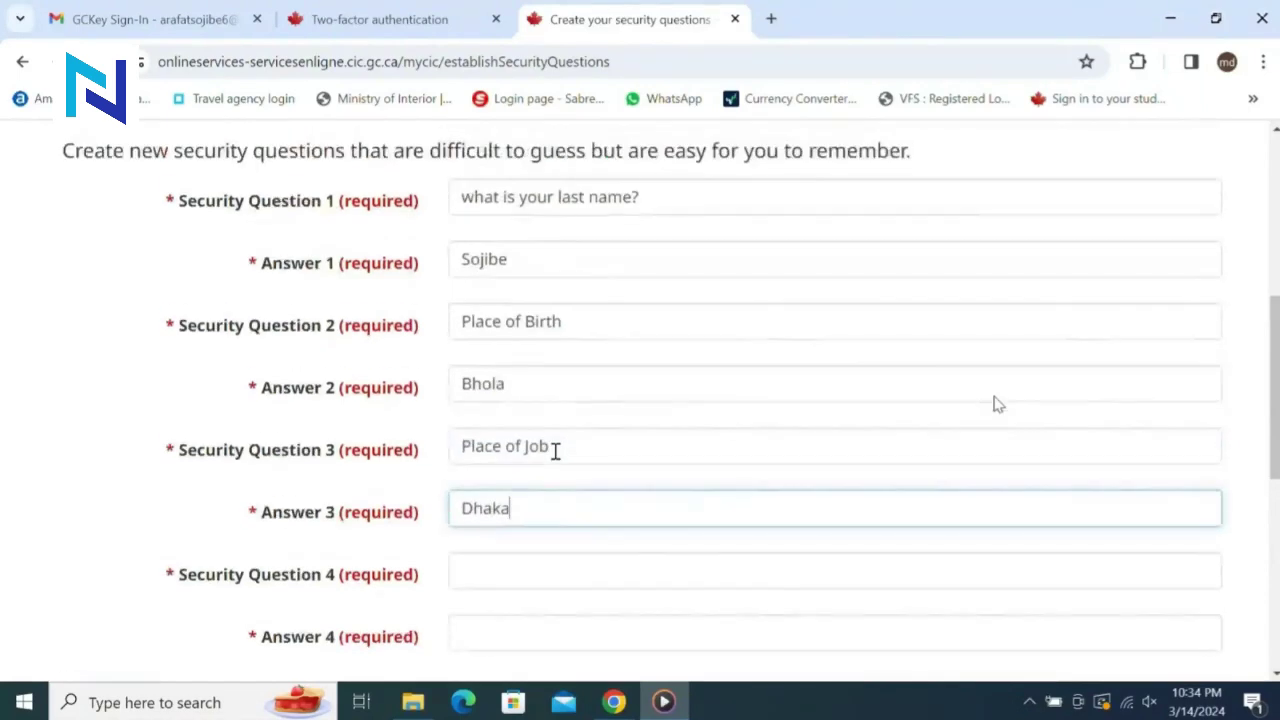
{"action": "left_click", "coordinate": [510, 567]}
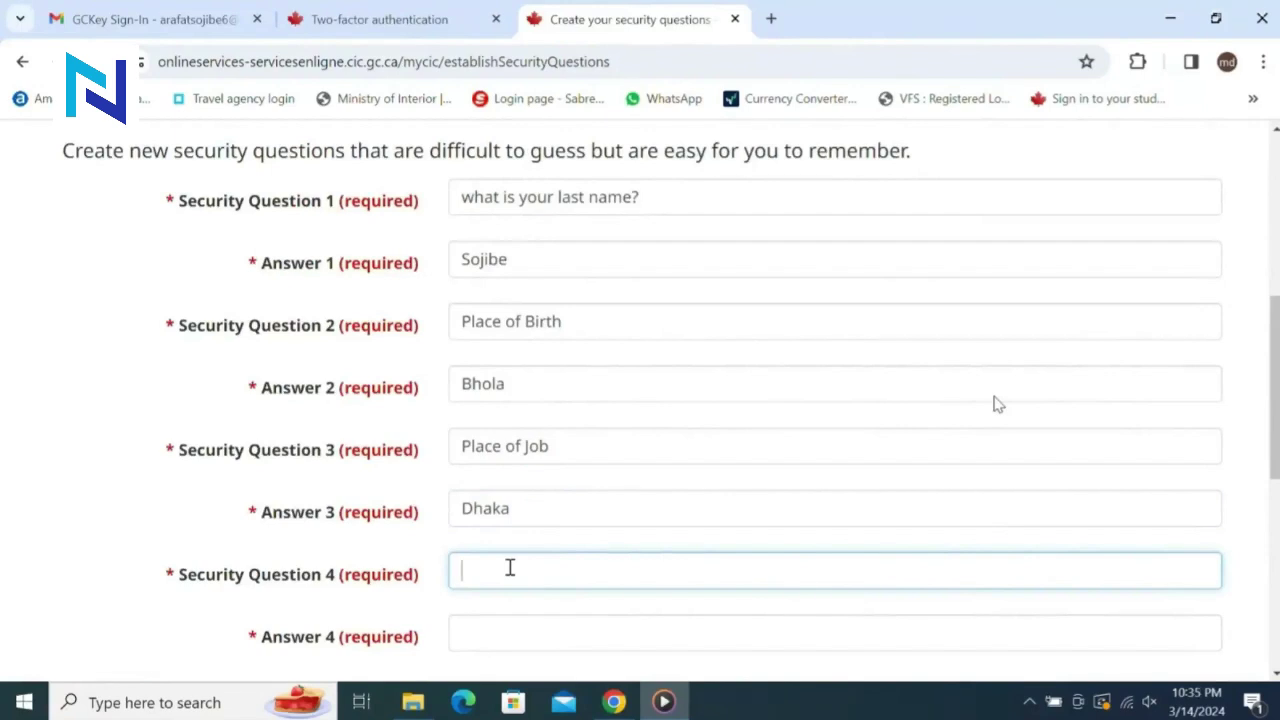
{"action": "type", "text": "wha"}
{"action": "key", "text": "BackSpace"}
{"action": "type", "text": "t is your "}
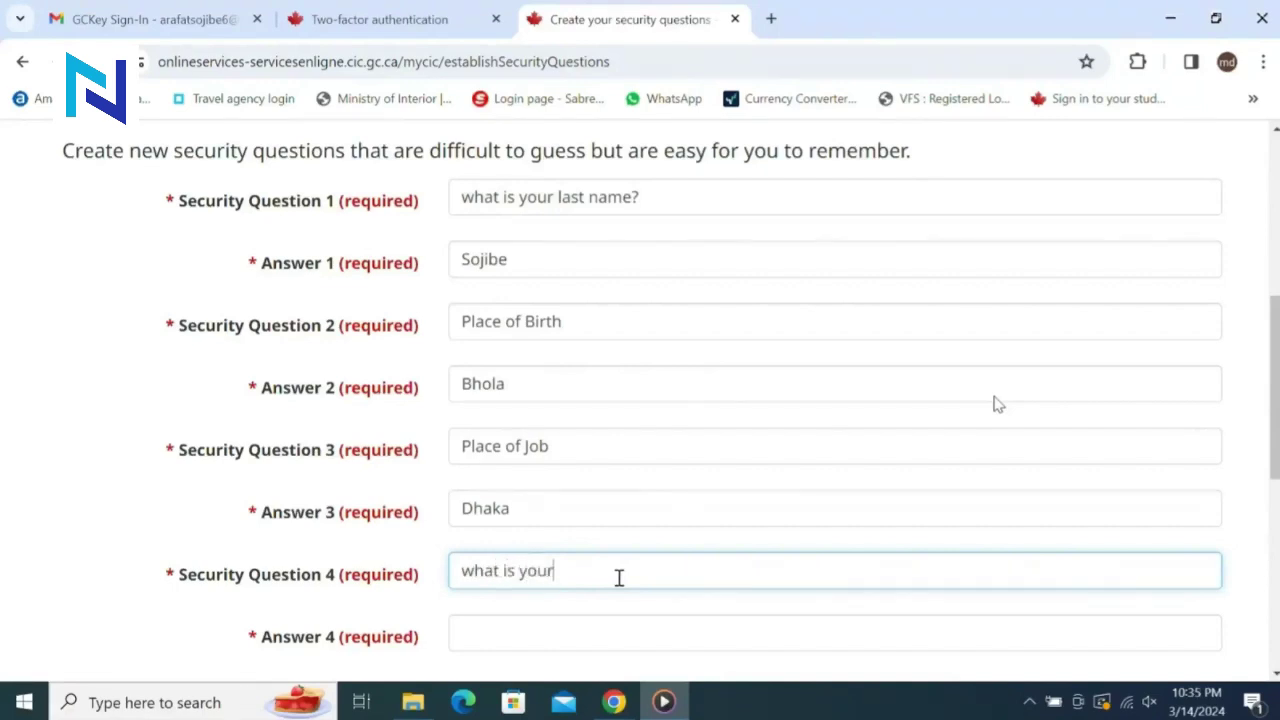
{"action": "type", "text": "cu"}
{"action": "type", "text": "rrent"}
{"action": "type", "text": " lo"}
{"action": "type", "text": "b"}
{"action": "type", "text": "?"}
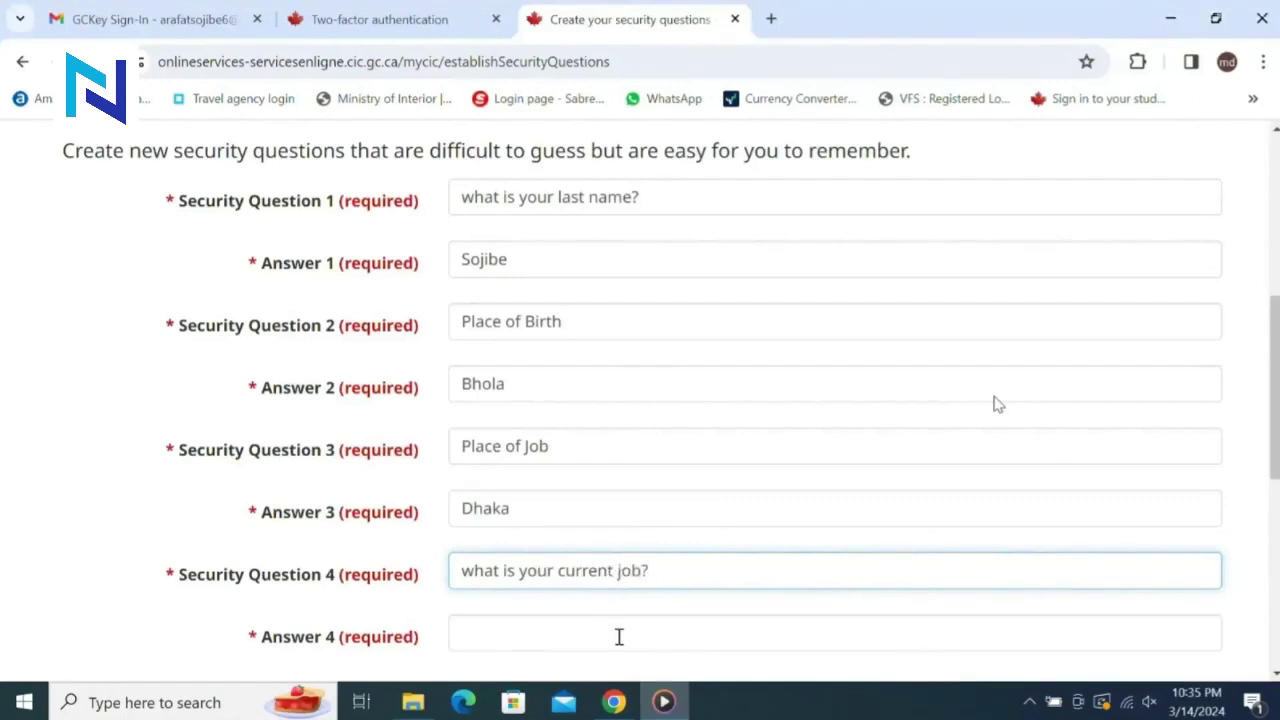
{"action": "left_click", "coordinate": [622, 639]}
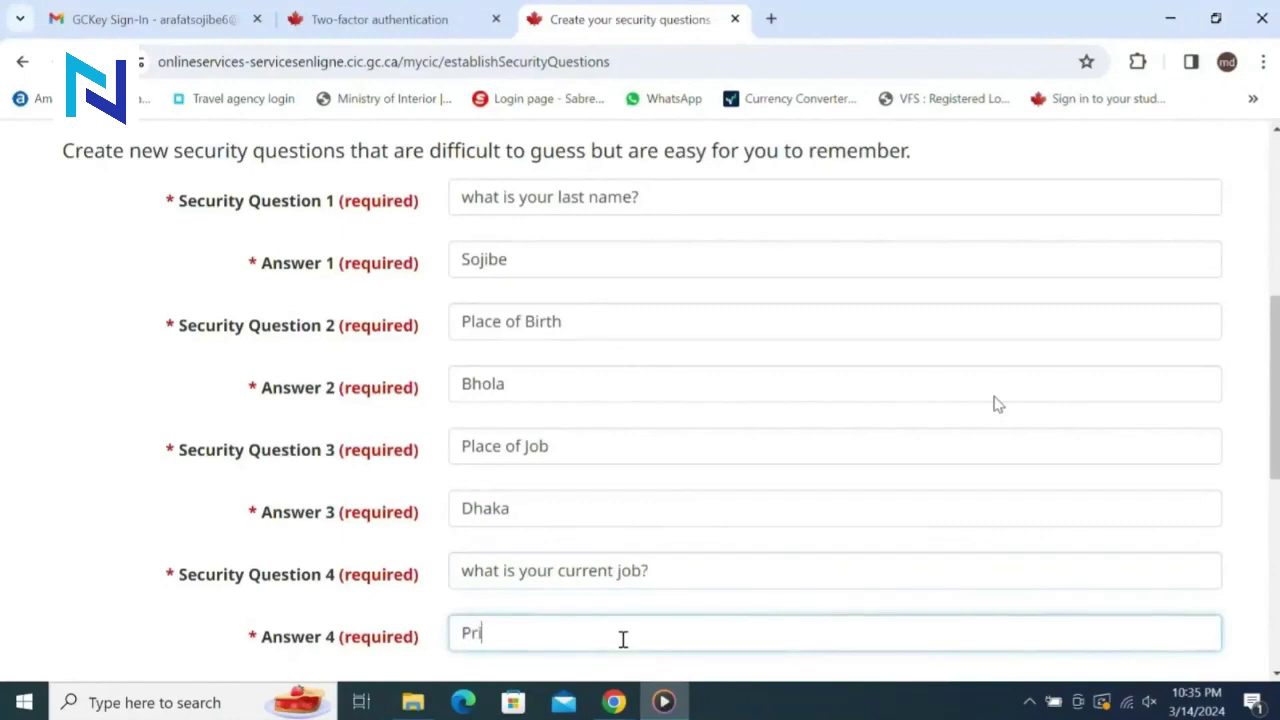
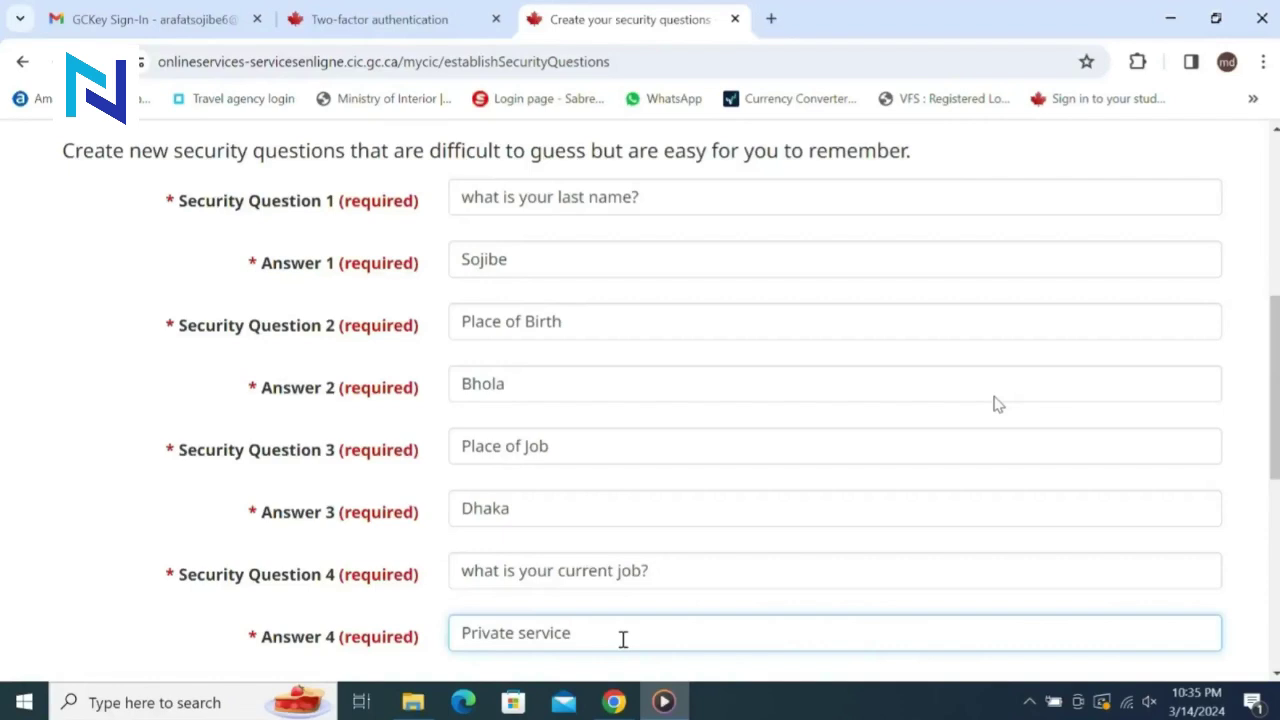
Submit the four filled-in security questions and answers with Continue.
{"action": "scroll", "coordinate": [622, 639], "scroll_direction": "down", "scroll_amount": 3}
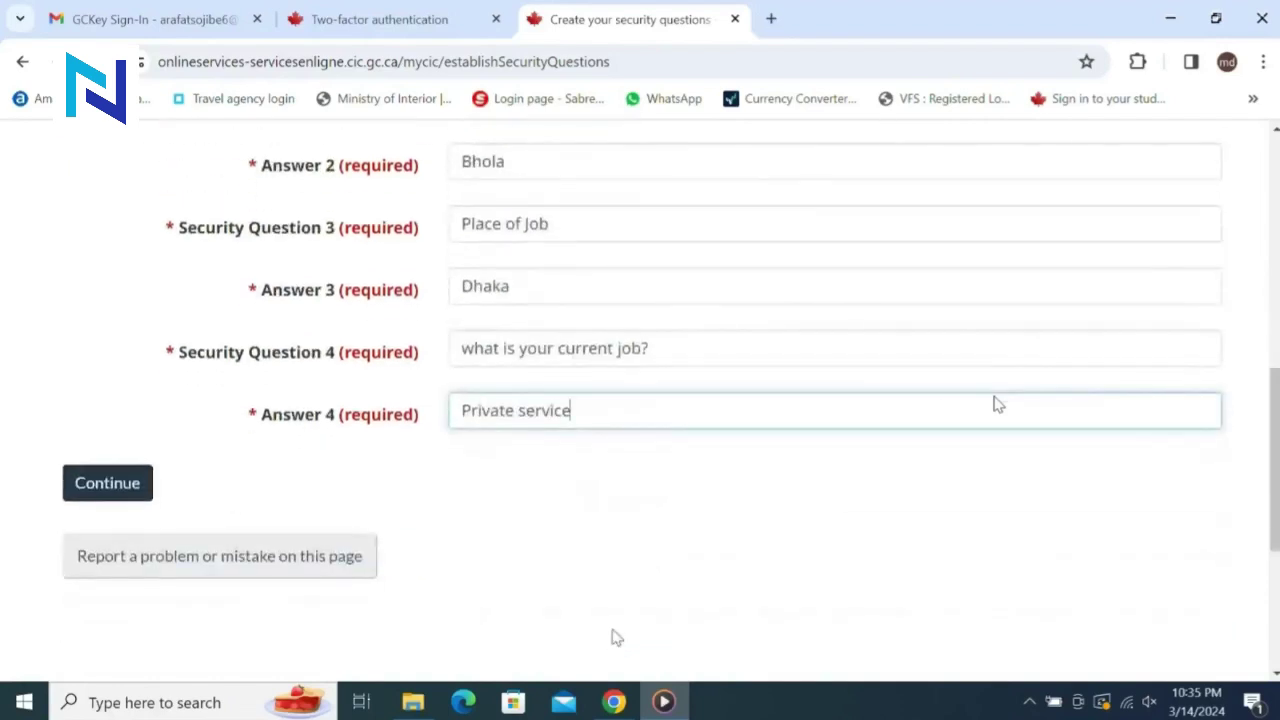
{"action": "left_click", "coordinate": [107, 481]}
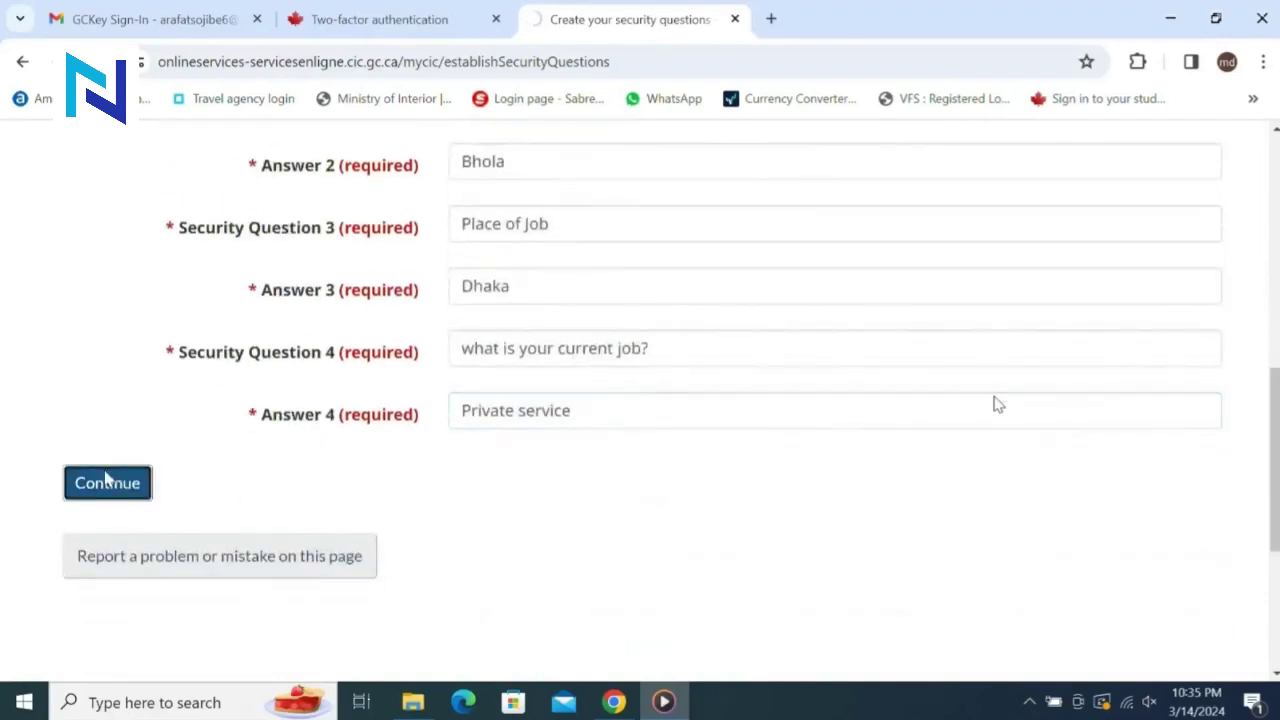
Scroll through the IRCC account home page to review the empty application tables.
{"action": "scroll", "coordinate": [110, 481], "scroll_direction": "down", "scroll_amount": 7}
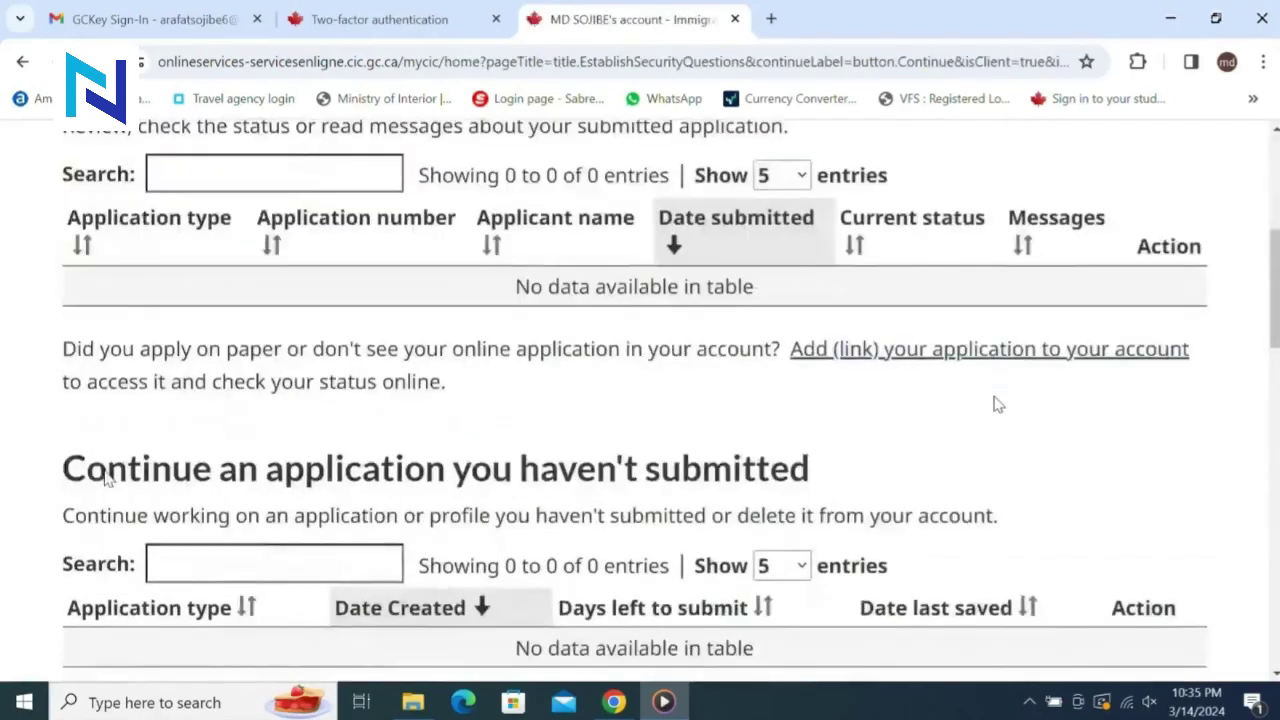
{"action": "scroll", "coordinate": [114, 481], "scroll_direction": "down", "scroll_amount": 8}
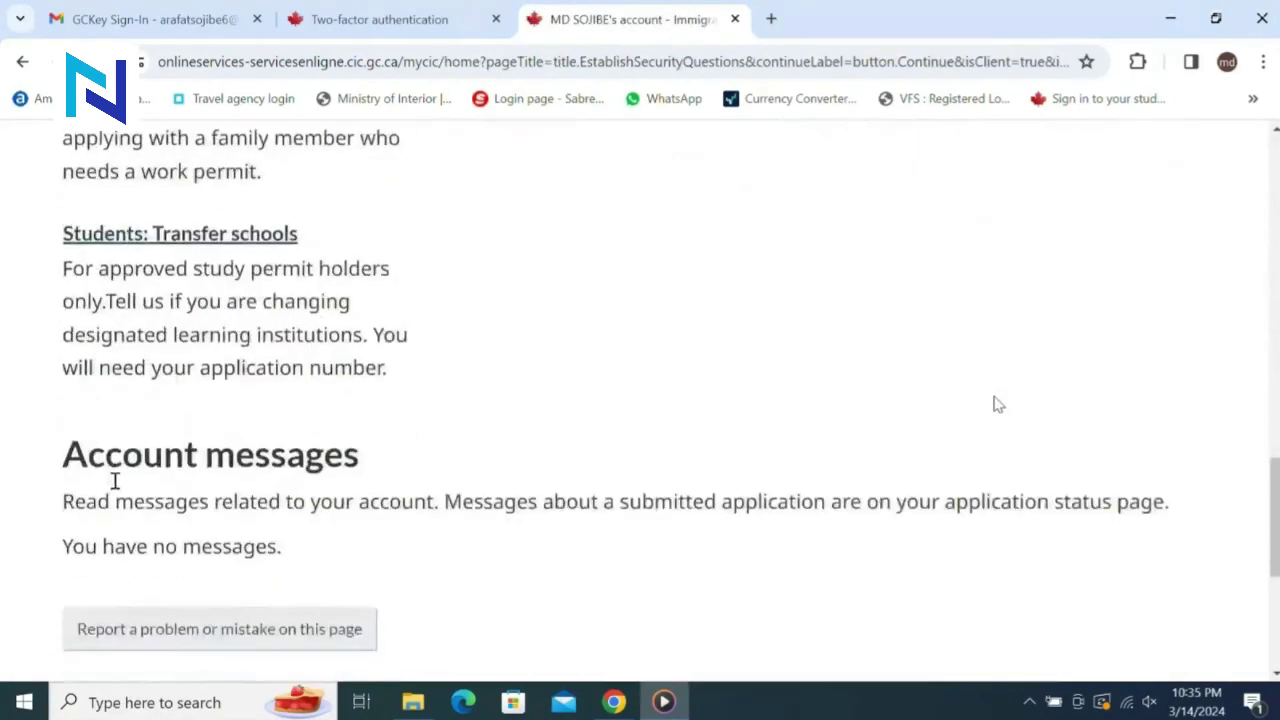
{"action": "scroll", "coordinate": [115, 481], "scroll_direction": "up", "scroll_amount": 15}
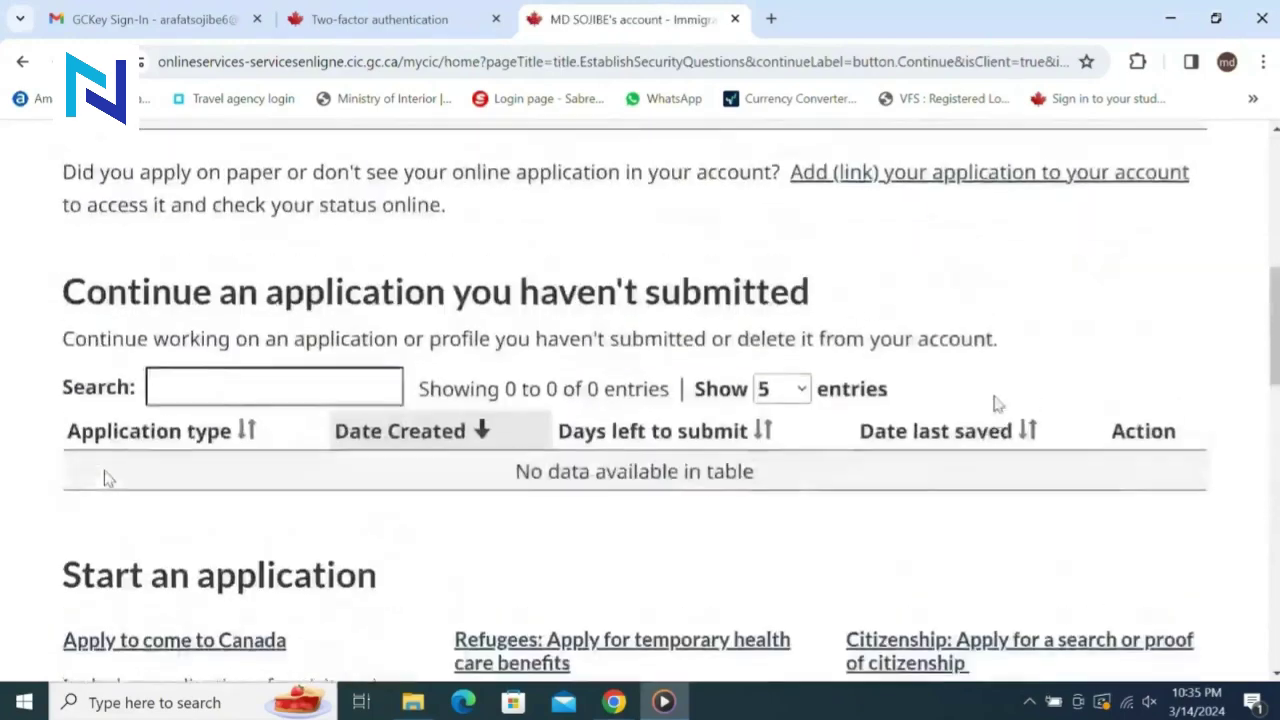
{"action": "scroll", "coordinate": [113, 480], "scroll_direction": "down", "scroll_amount": 3}
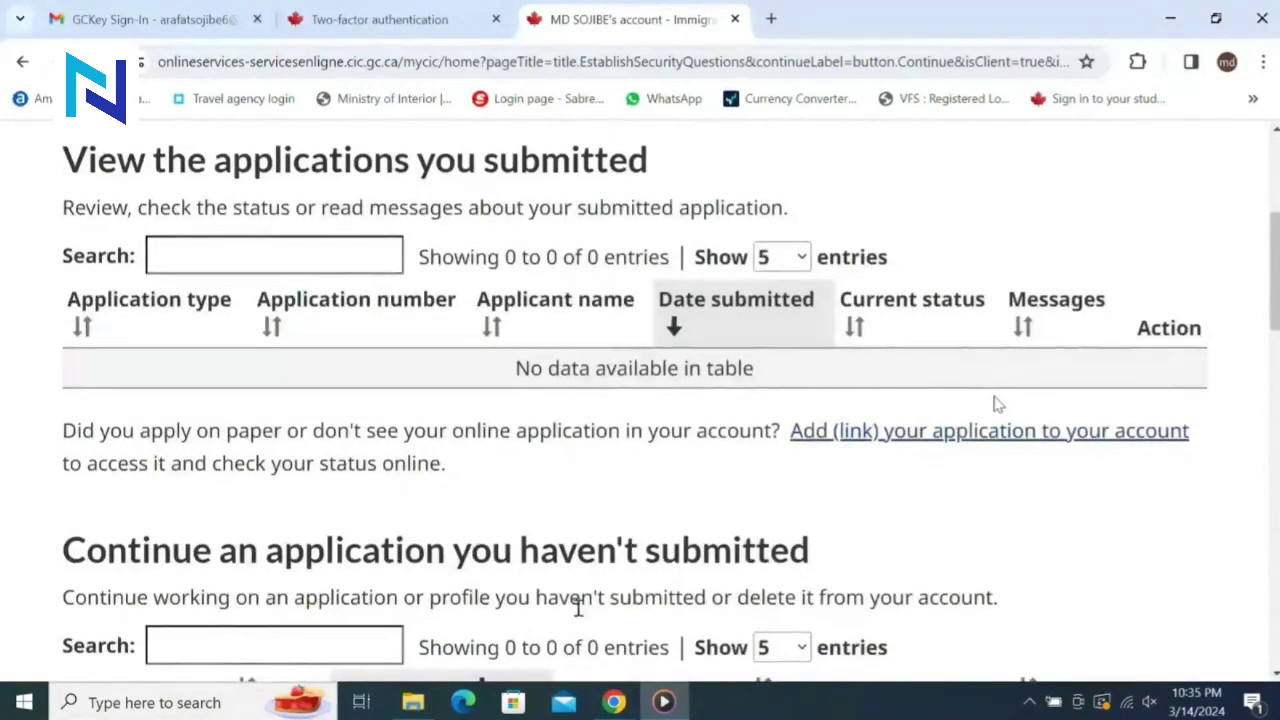
{"action": "scroll", "coordinate": [578, 608], "scroll_direction": "down", "scroll_amount": 12}
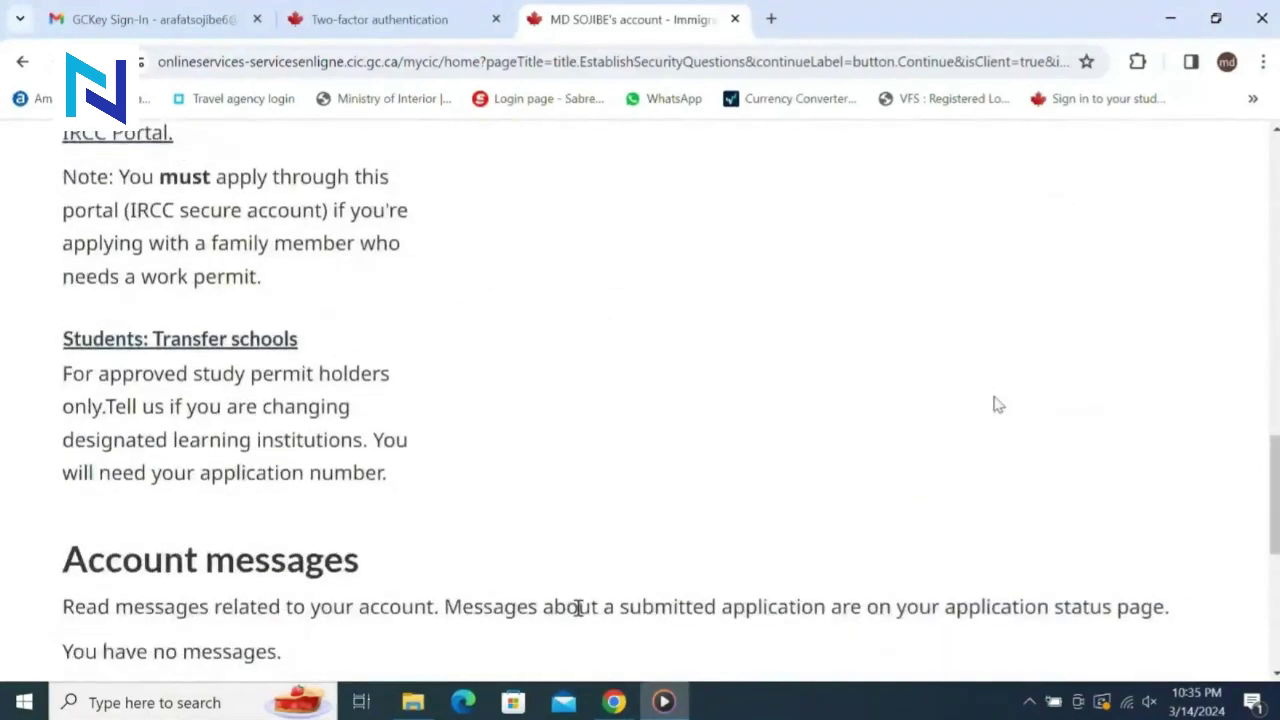
{"action": "scroll", "coordinate": [578, 608], "scroll_direction": "up", "scroll_amount": 8}
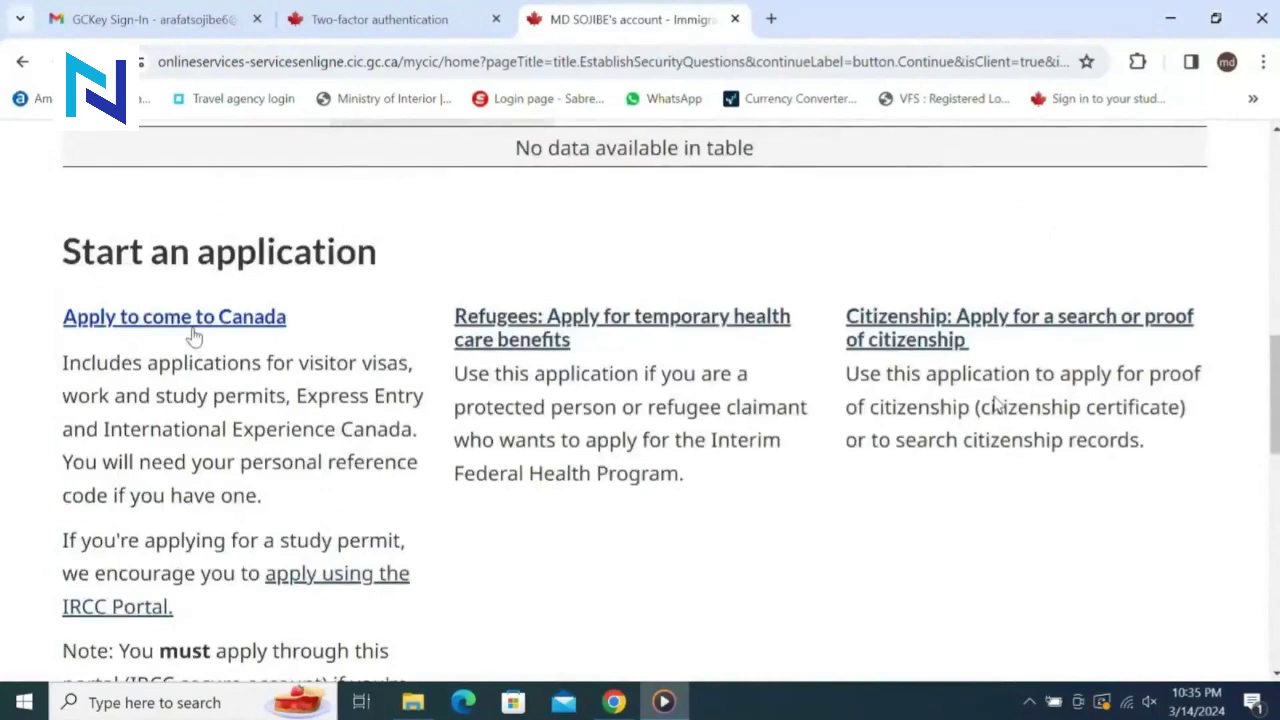
Close the playing video and bring the other Chrome window to the front.
{"action": "left_click", "coordinate": [1262, 12]}
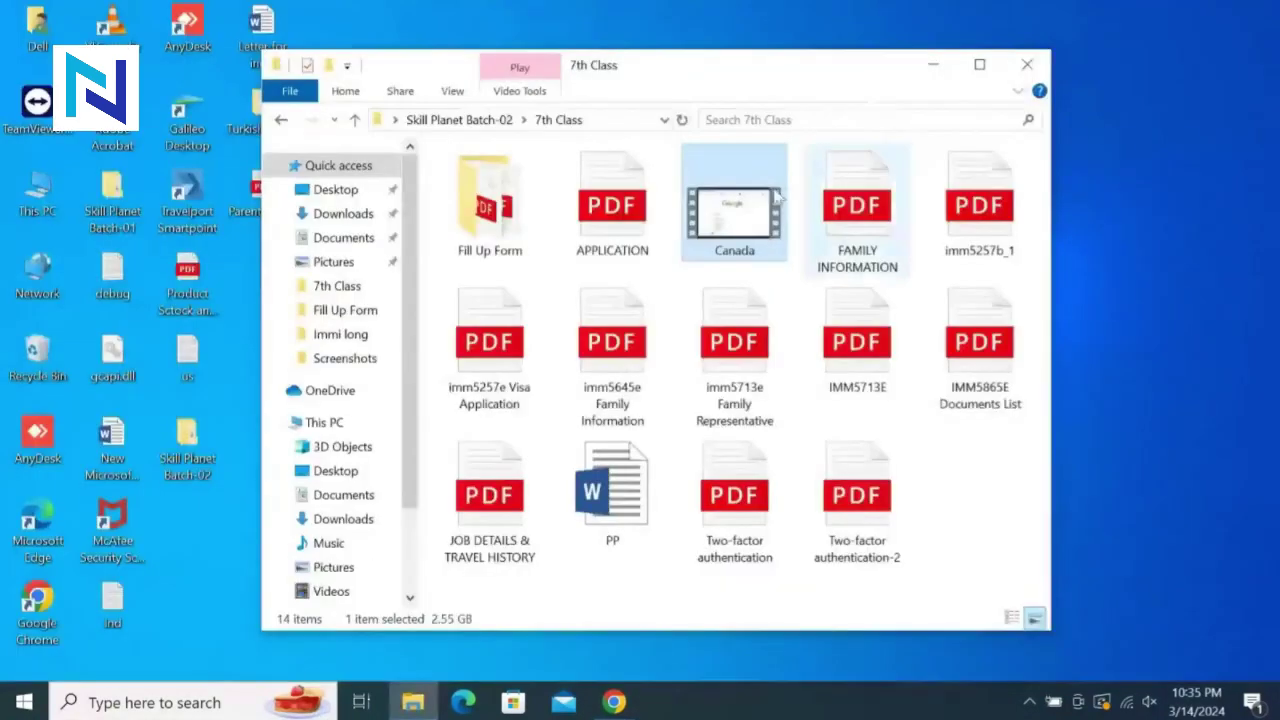
{"action": "mouse_move", "coordinate": [614, 700]}
{"action": "left_click", "coordinate": [614, 594]}
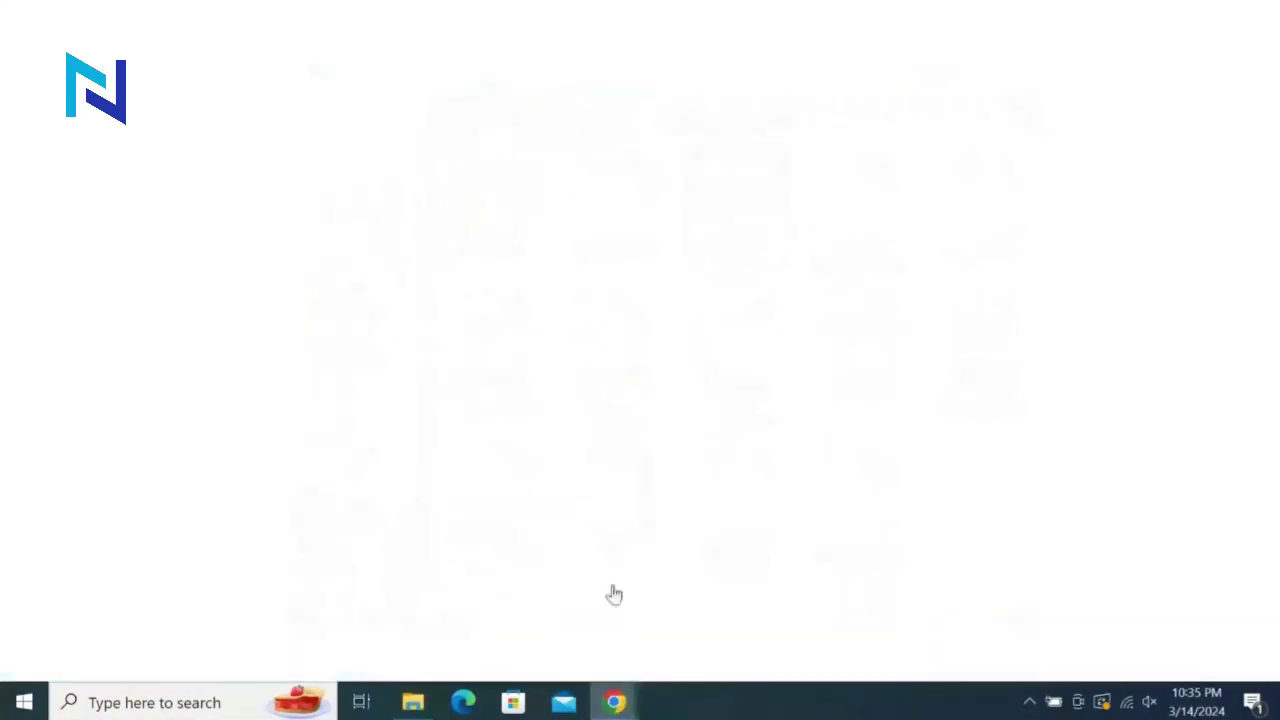
Search Google for gckey and open the IRCC 'GCKey username and password' sign-in option.
{"action": "left_click", "coordinate": [614, 440]}
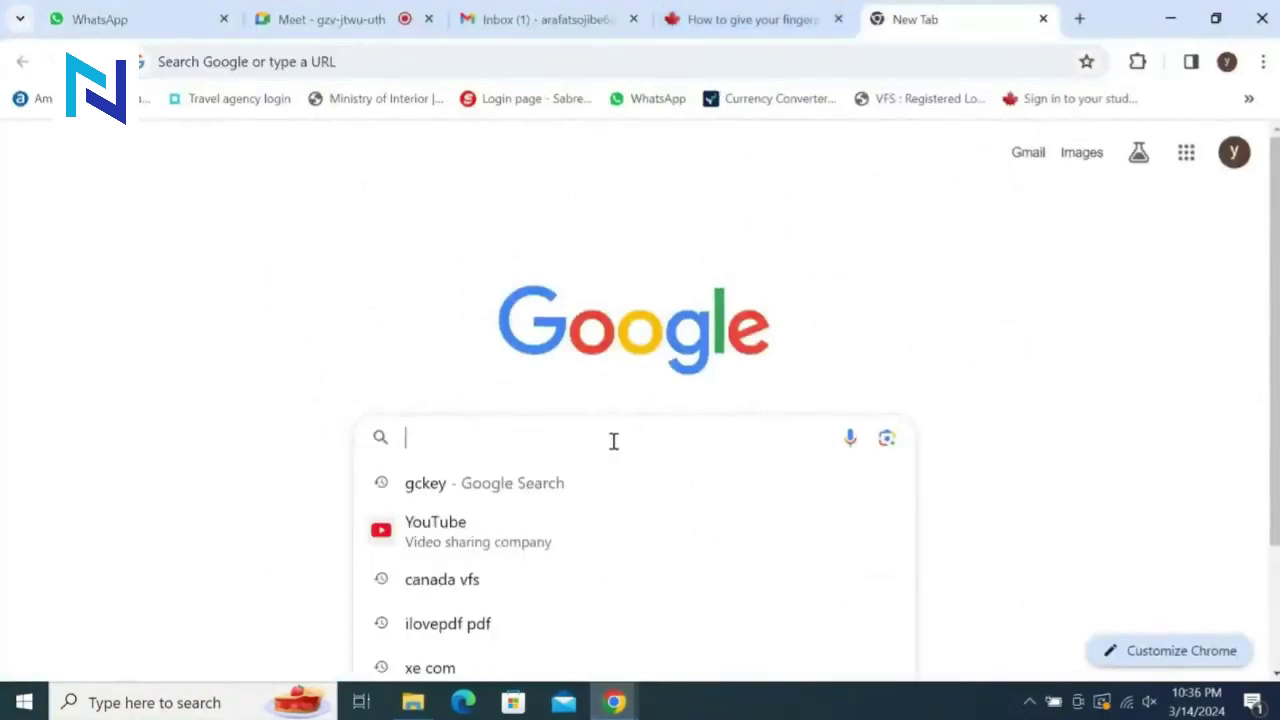
{"action": "left_click", "coordinate": [431, 489]}
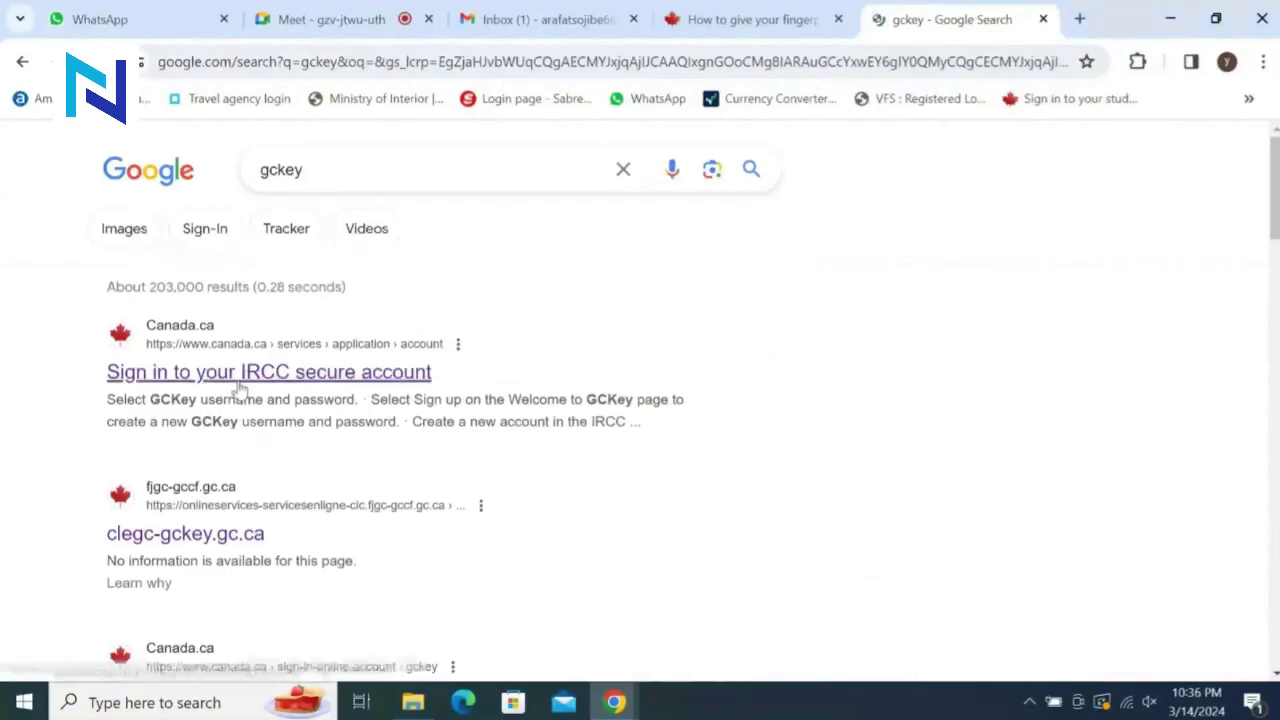
{"action": "left_click", "coordinate": [240, 384]}
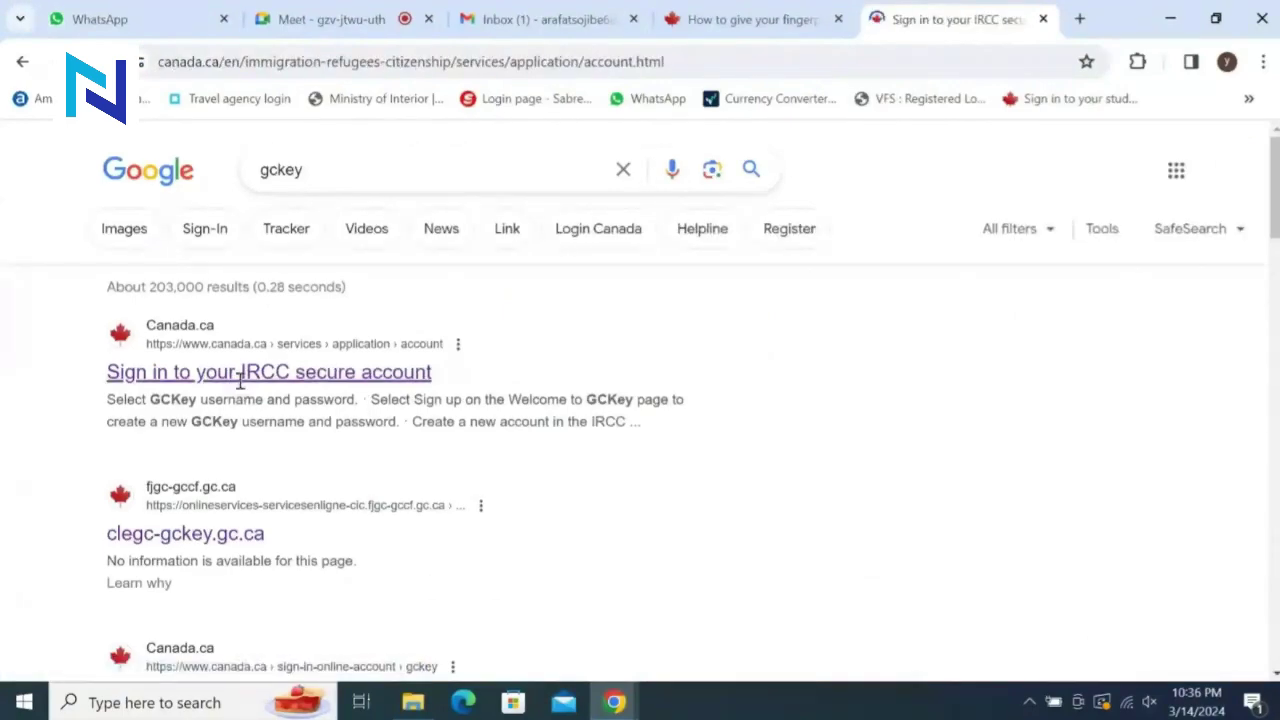
{"action": "scroll", "coordinate": [292, 363], "scroll_direction": "down", "scroll_amount": 5}
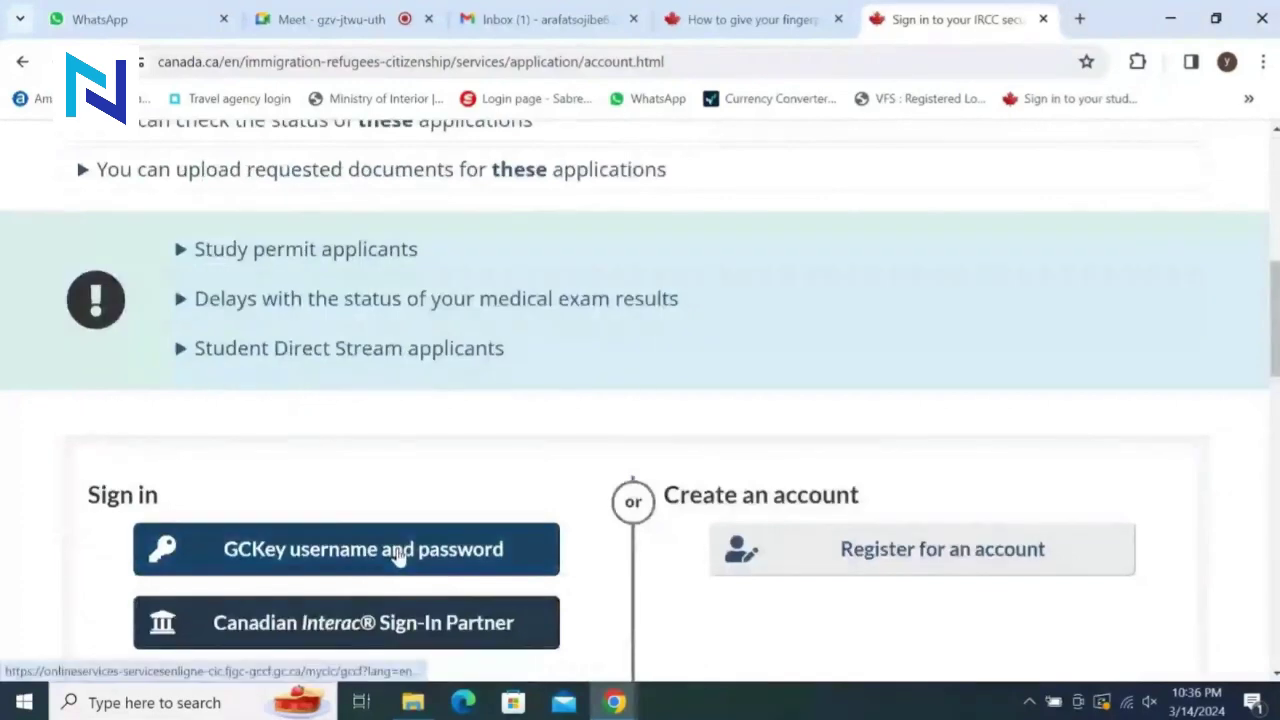
{"action": "left_click", "coordinate": [398, 557]}
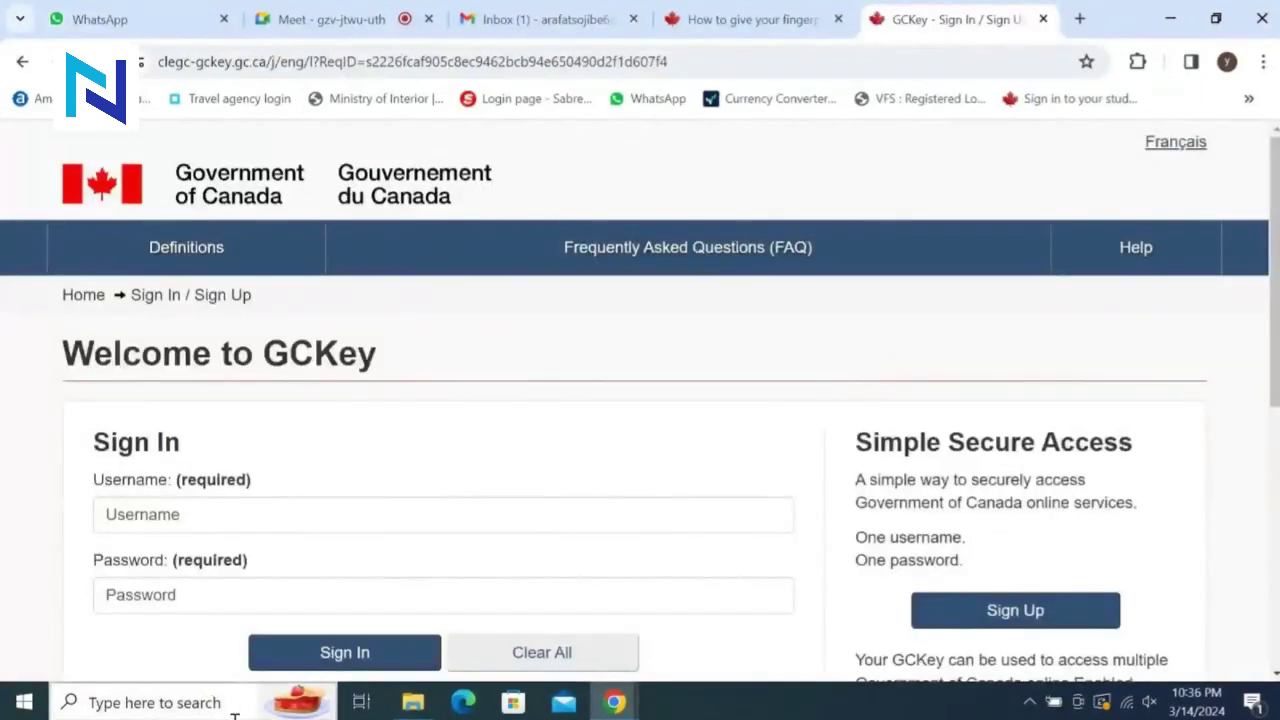
Sign in to GCKey by entering the account username and password.
{"action": "left_click", "coordinate": [252, 515]}
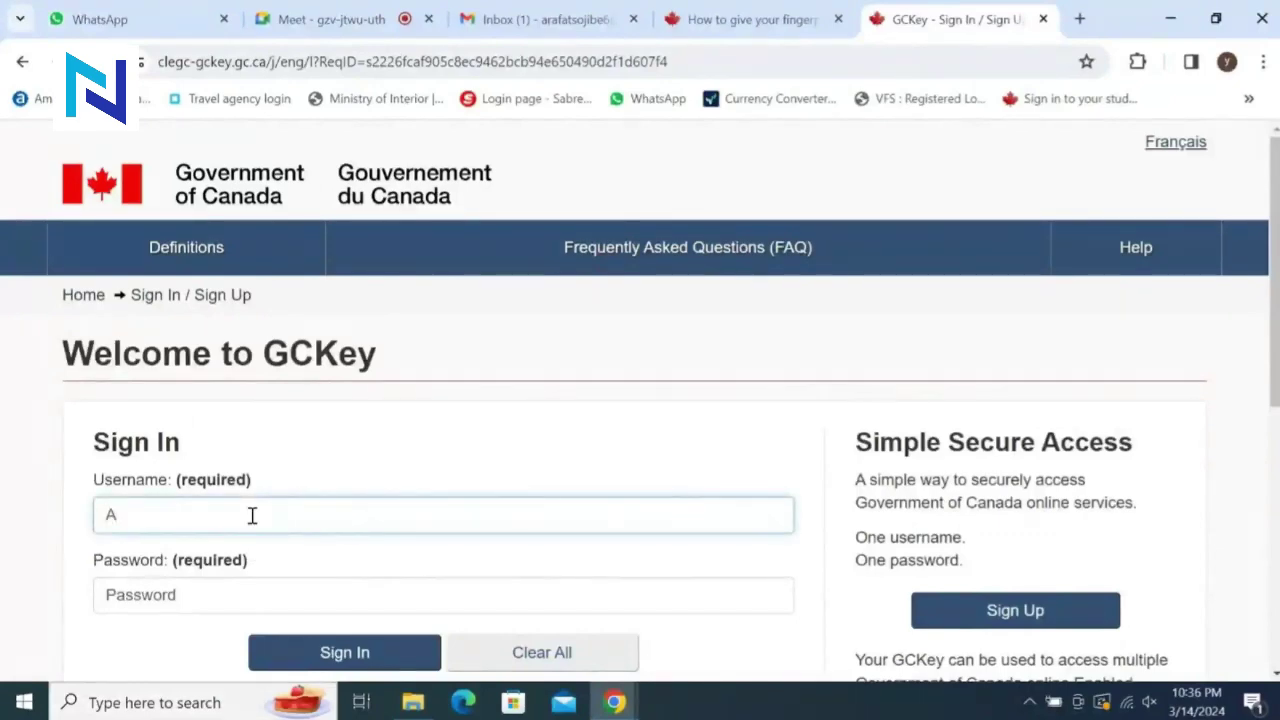
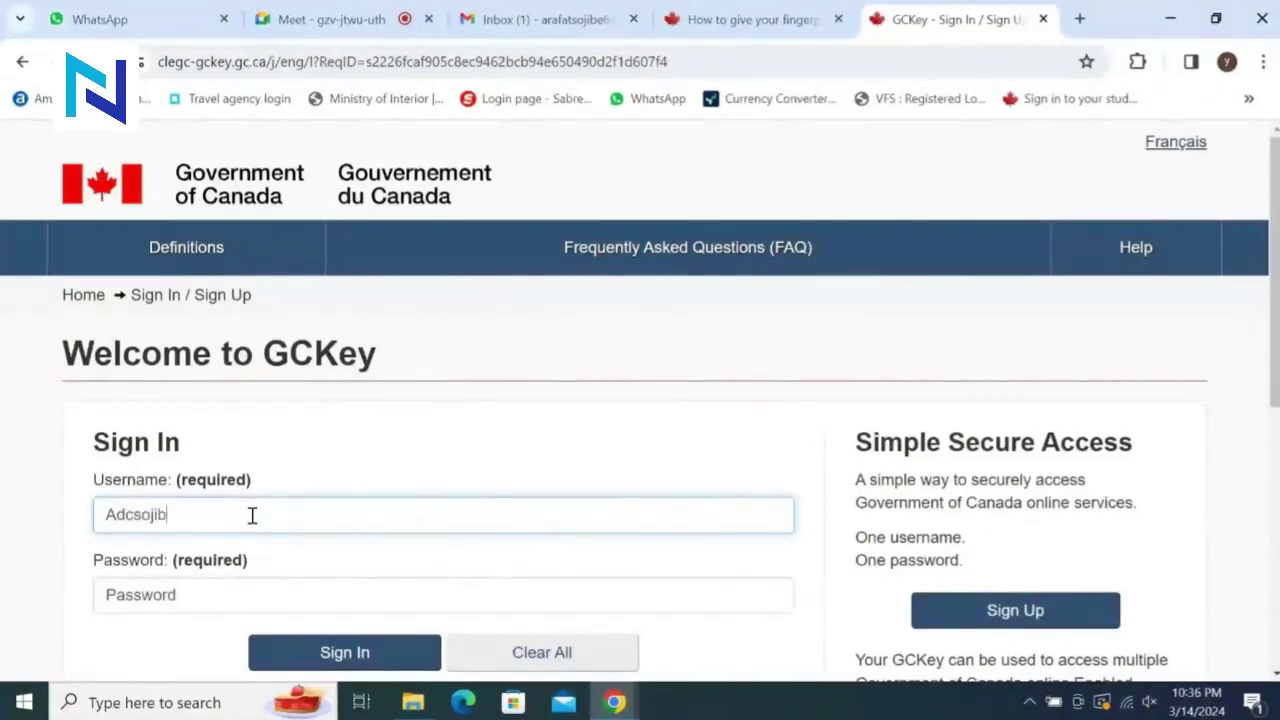
{"action": "left_click", "coordinate": [229, 594]}
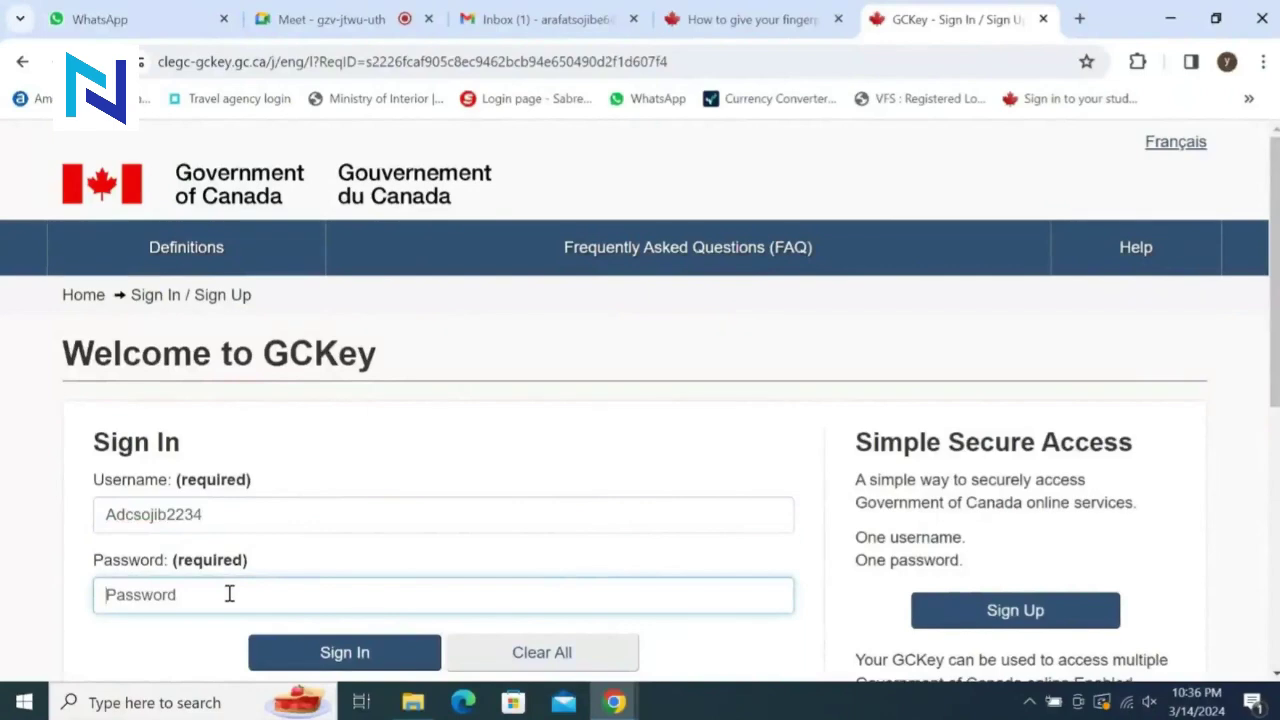
{"action": "type", "text": "•"}
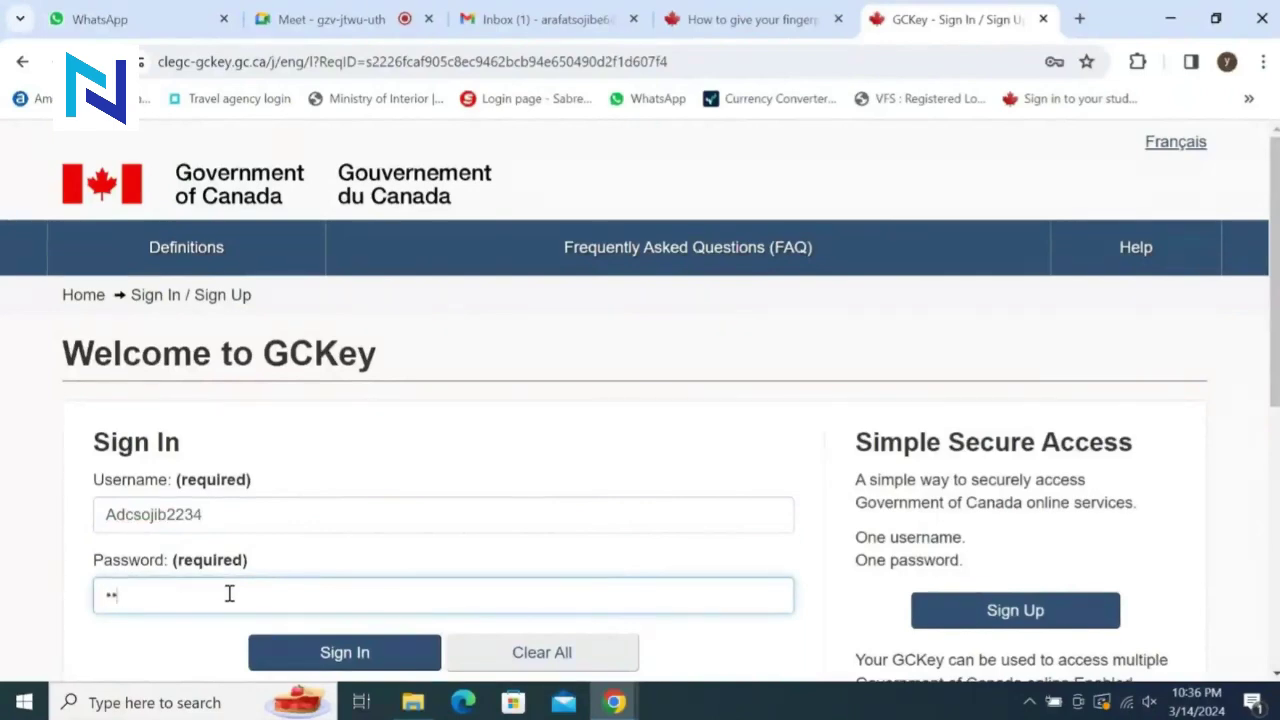
{"action": "type", "text": "••••••••••"}
{"action": "scroll", "coordinate": [386, 420], "scroll_direction": "down", "scroll_amount": 3}
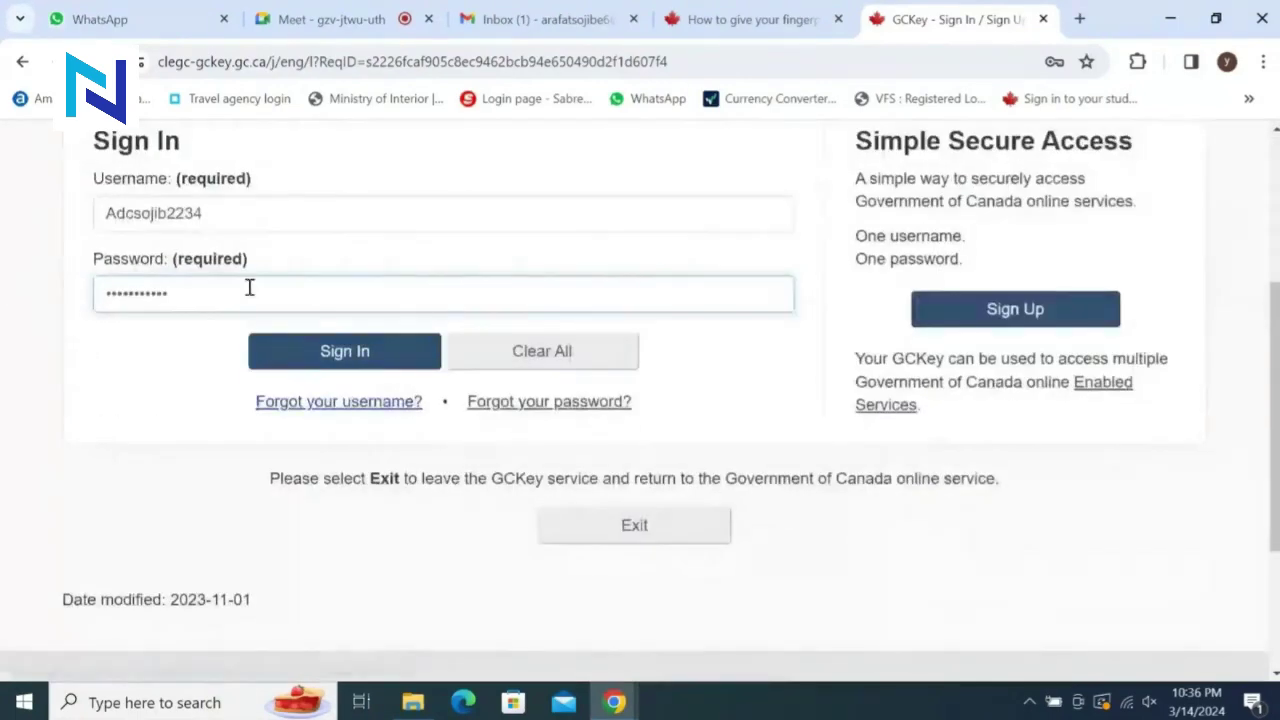
{"action": "left_click", "coordinate": [363, 362]}
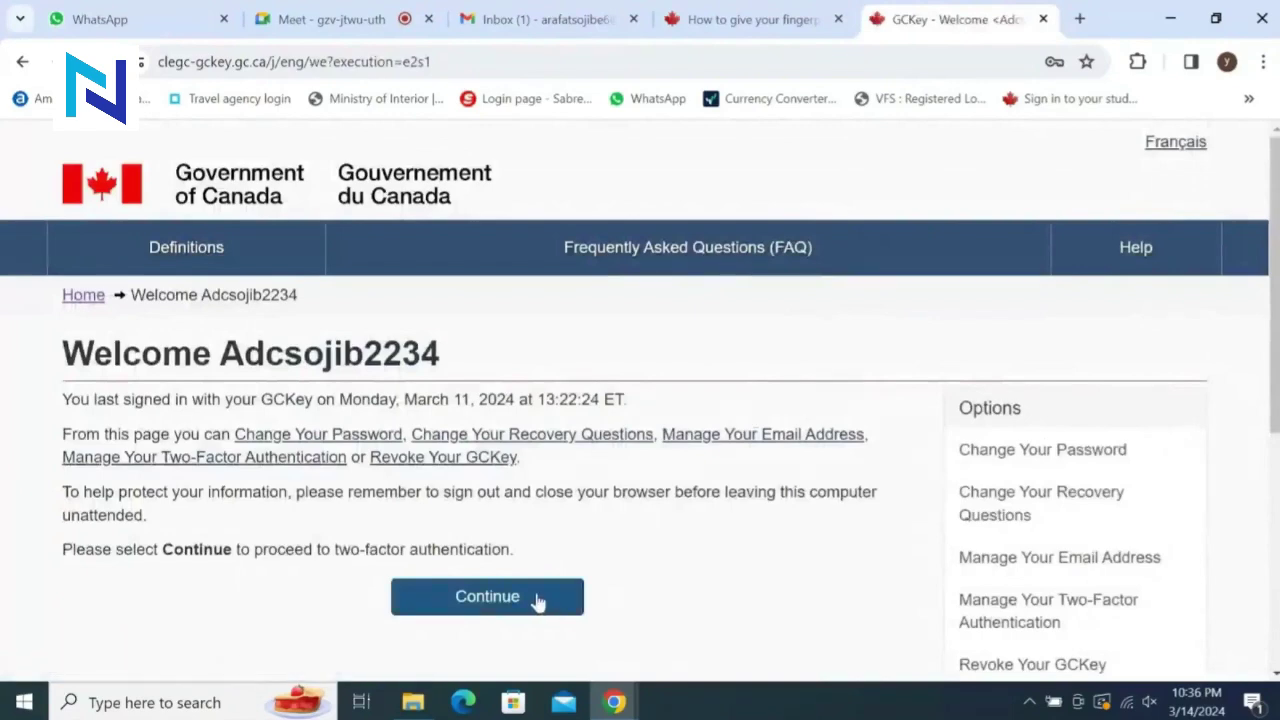
Proceed to two-factor authentication and copy the one-time passcode from the GCKey Sign-In email in Gmail.
{"action": "left_click", "coordinate": [537, 603]}
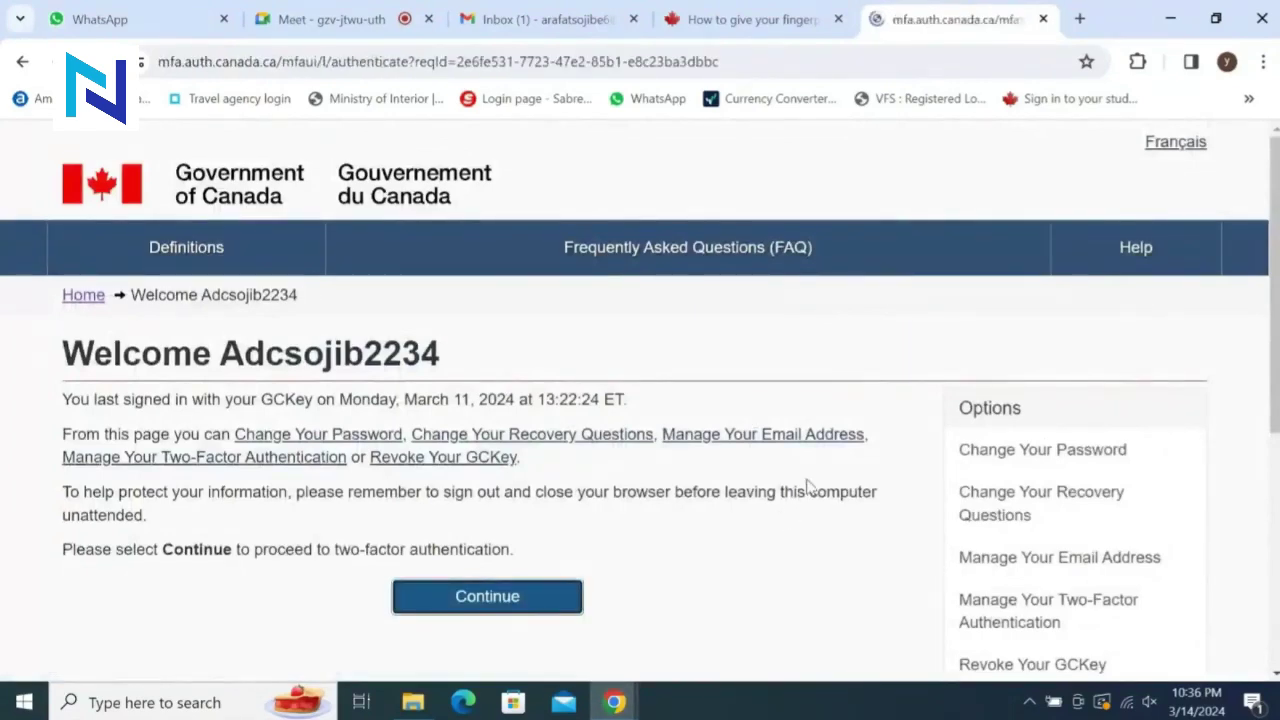
{"action": "scroll", "coordinate": [590, 477], "scroll_direction": "down", "scroll_amount": 4}
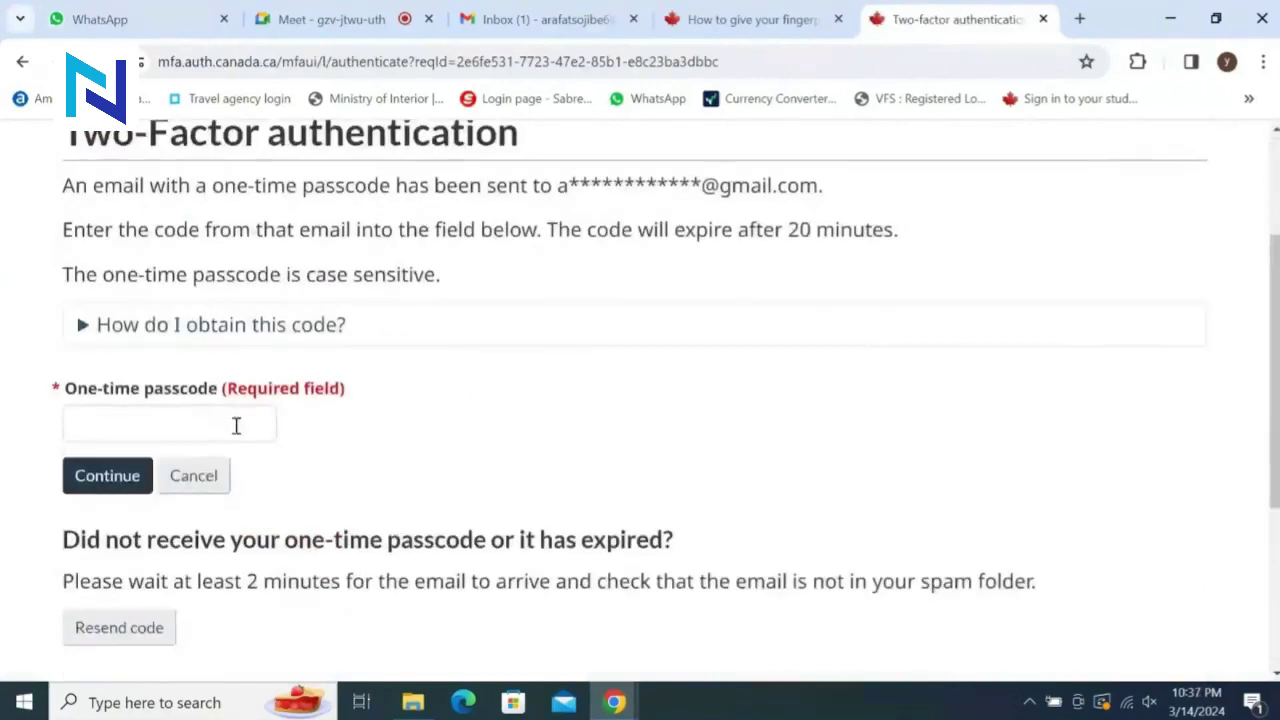
{"action": "left_click", "coordinate": [522, 22]}
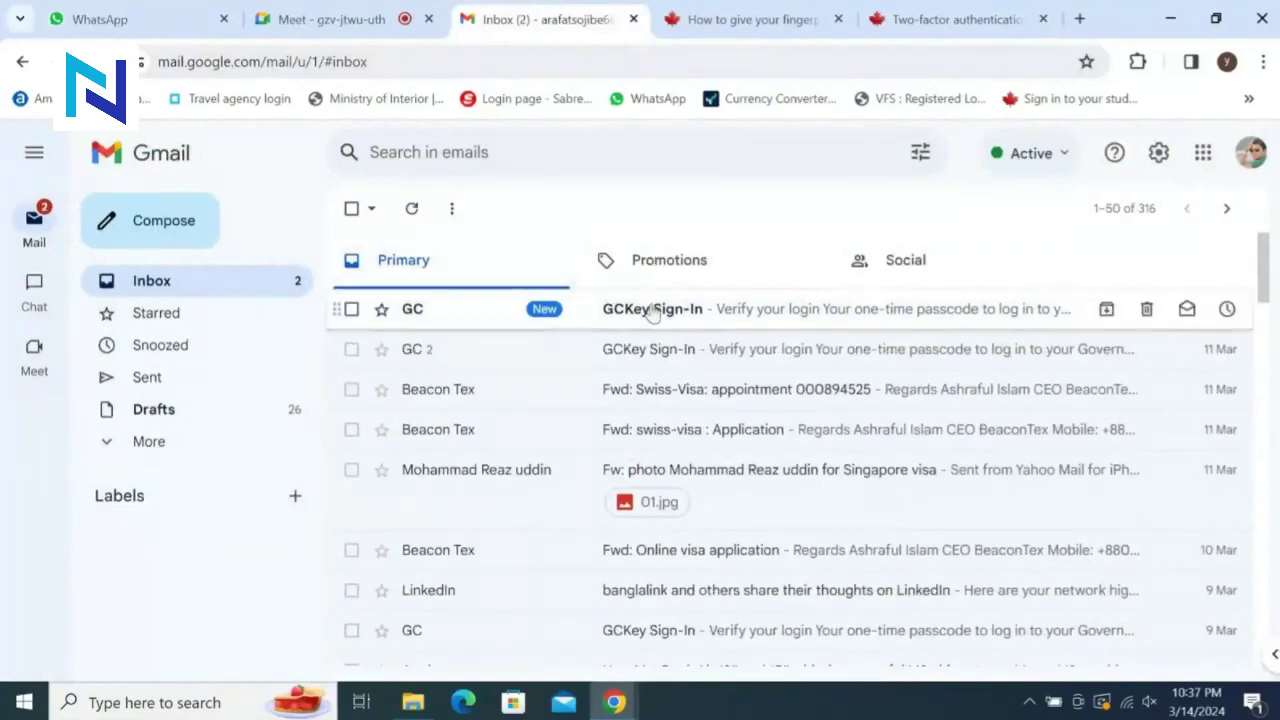
{"action": "left_click", "coordinate": [640, 310]}
{"action": "scroll", "coordinate": [833, 508], "scroll_direction": "down", "scroll_amount": 2}
{"action": "left_click_drag", "start_coordinate": [726, 572], "coordinate": [903, 565]}
{"action": "right_click", "coordinate": [888, 566]}
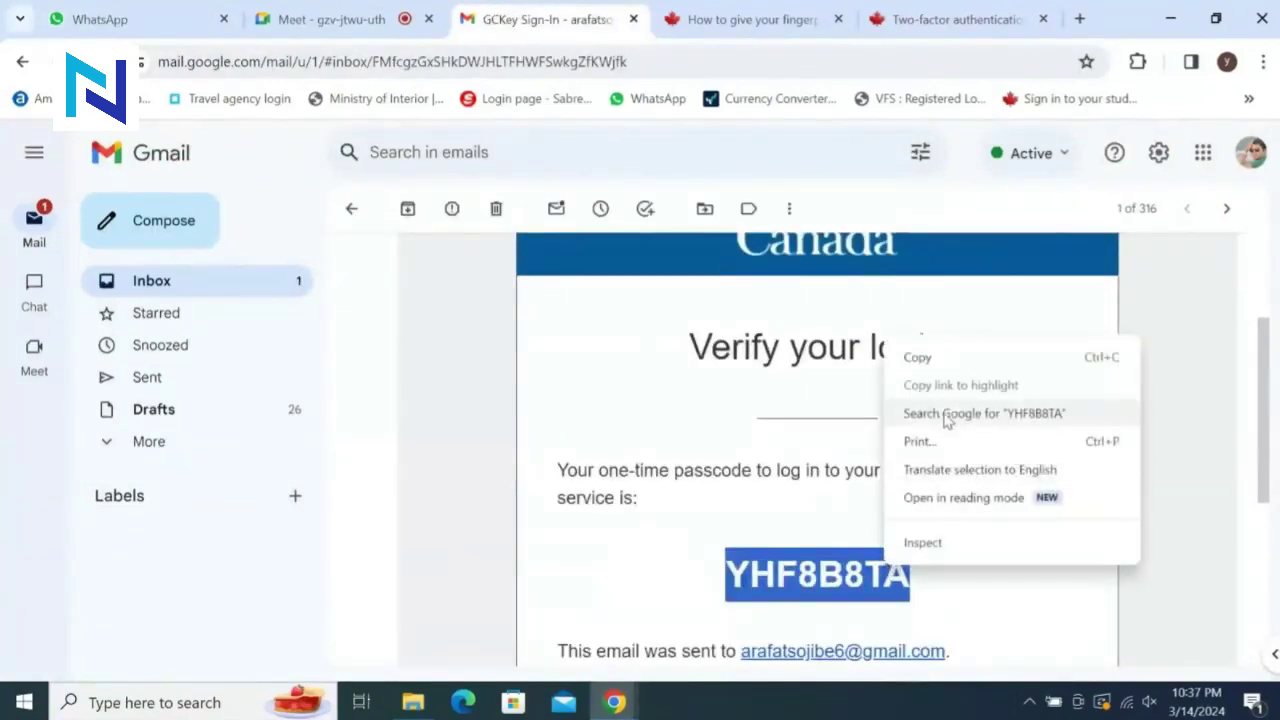
{"action": "left_click", "coordinate": [949, 358]}
Paste the one-time passcode into the authentication page and submit it.
{"action": "left_click", "coordinate": [960, 19]}
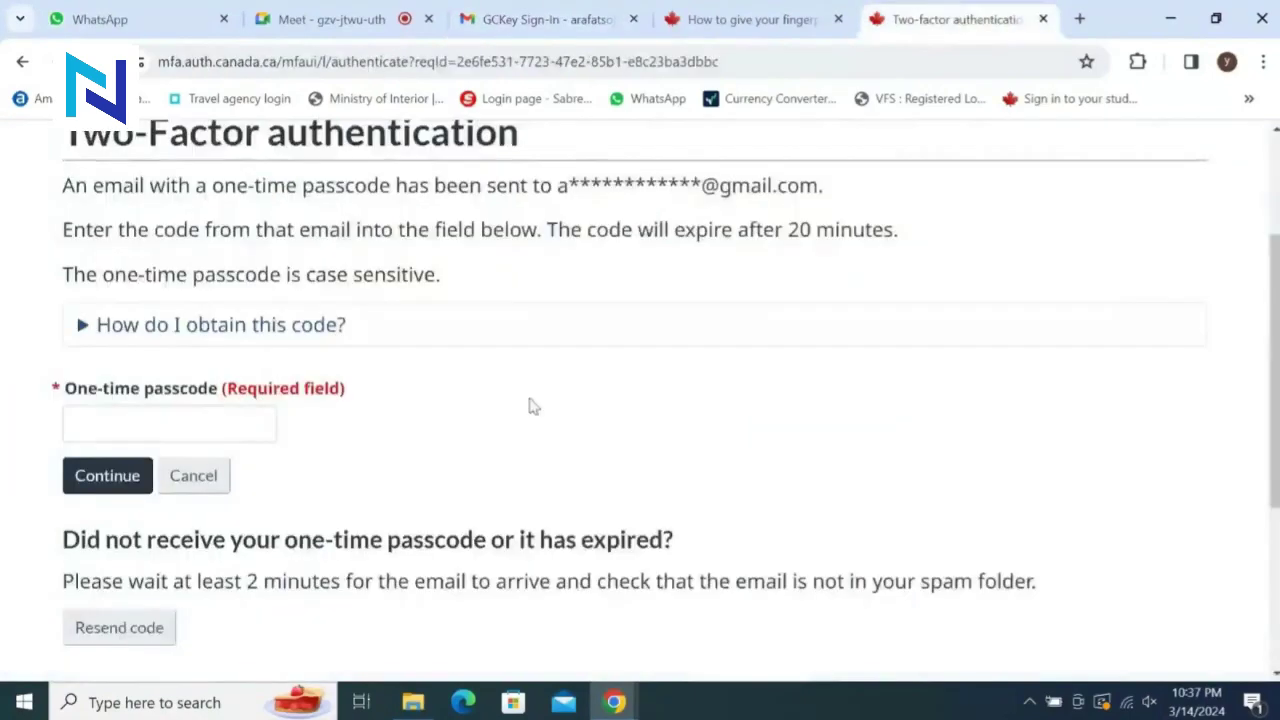
{"action": "left_click", "coordinate": [203, 420]}
{"action": "key", "text": "ctrl+v"}
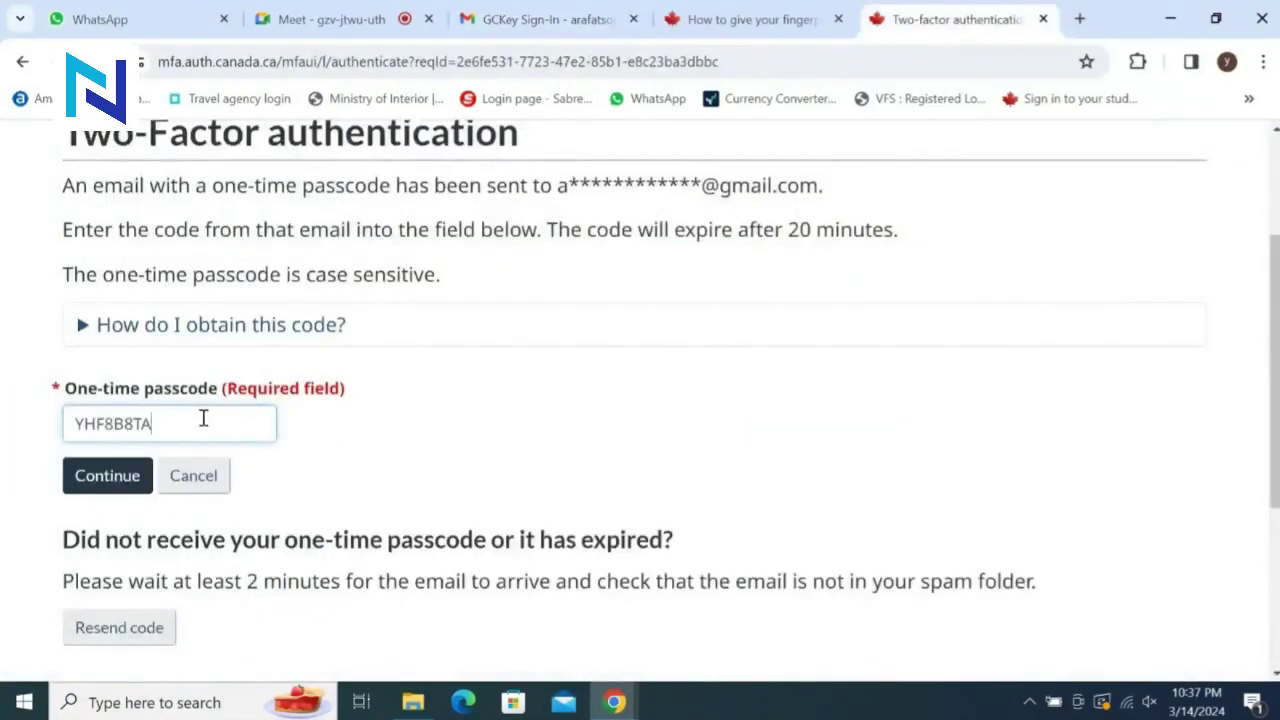
{"action": "left_click", "coordinate": [95, 478]}
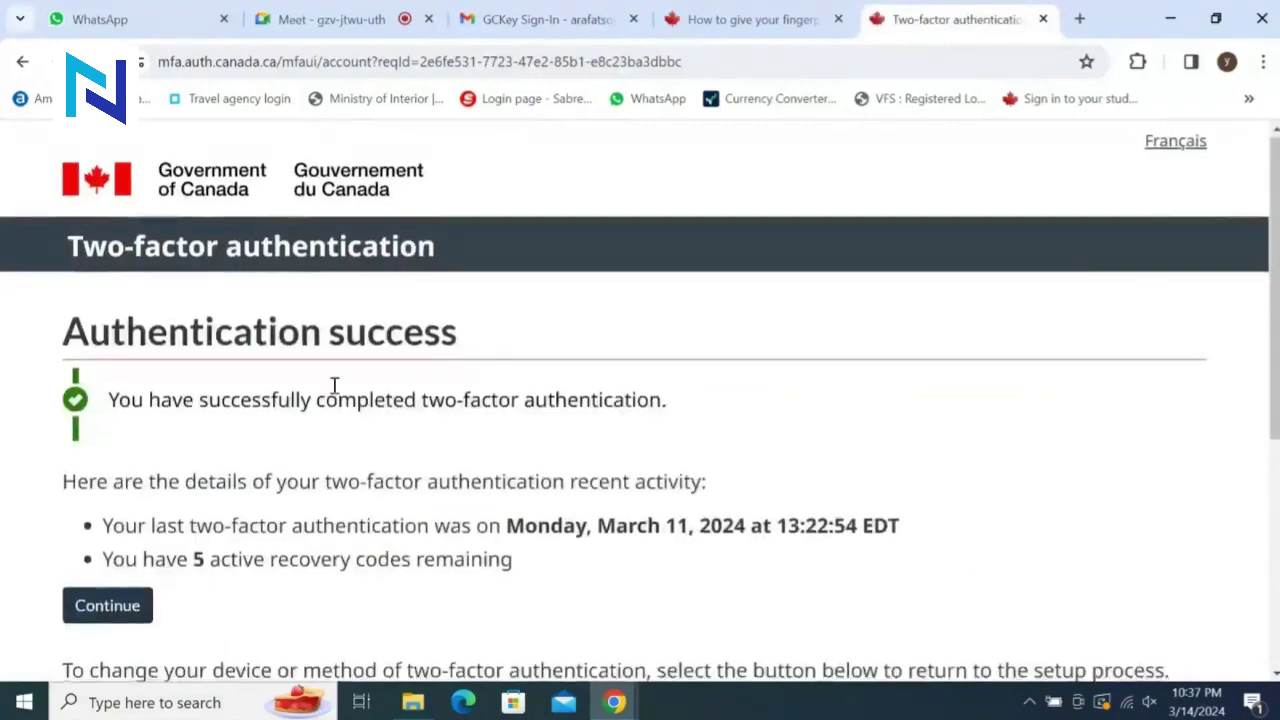
Continue past the authentication success page and accept the Terms and Conditions.
{"action": "scroll", "coordinate": [334, 386], "scroll_direction": "down", "scroll_amount": 2}
{"action": "left_click", "coordinate": [125, 406]}
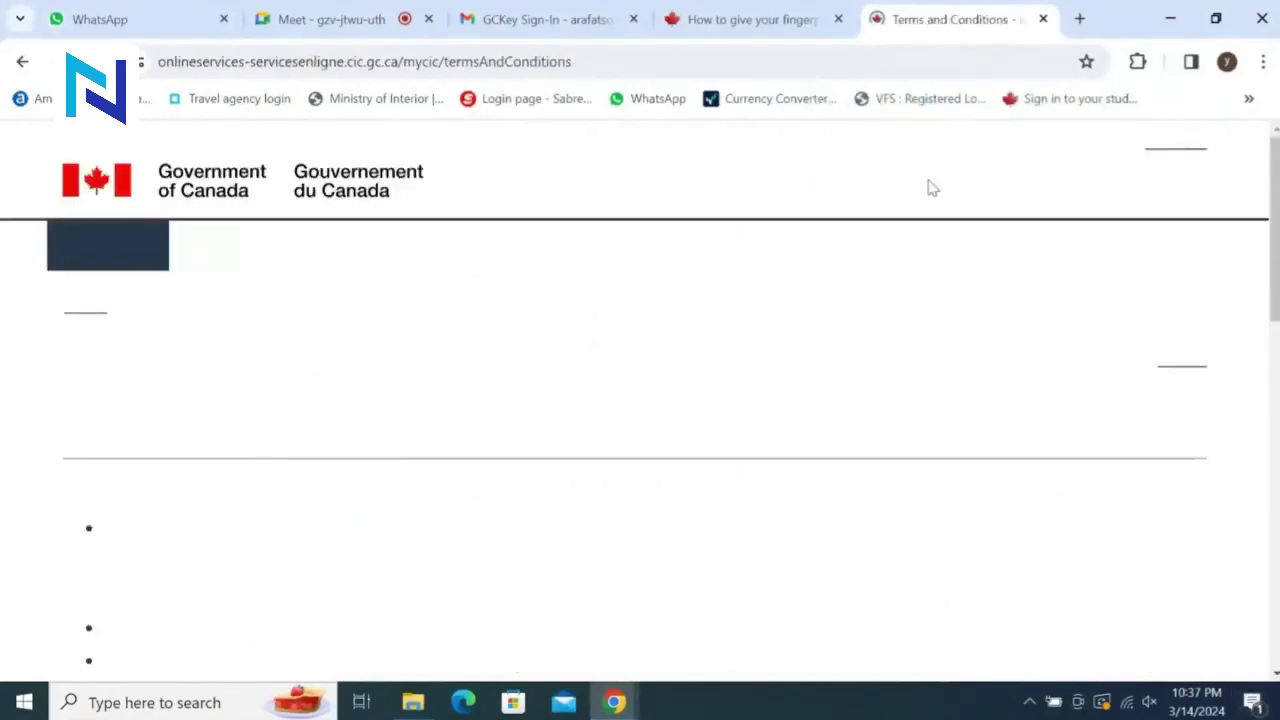
{"action": "scroll", "coordinate": [677, 391], "scroll_direction": "down", "scroll_amount": 7}
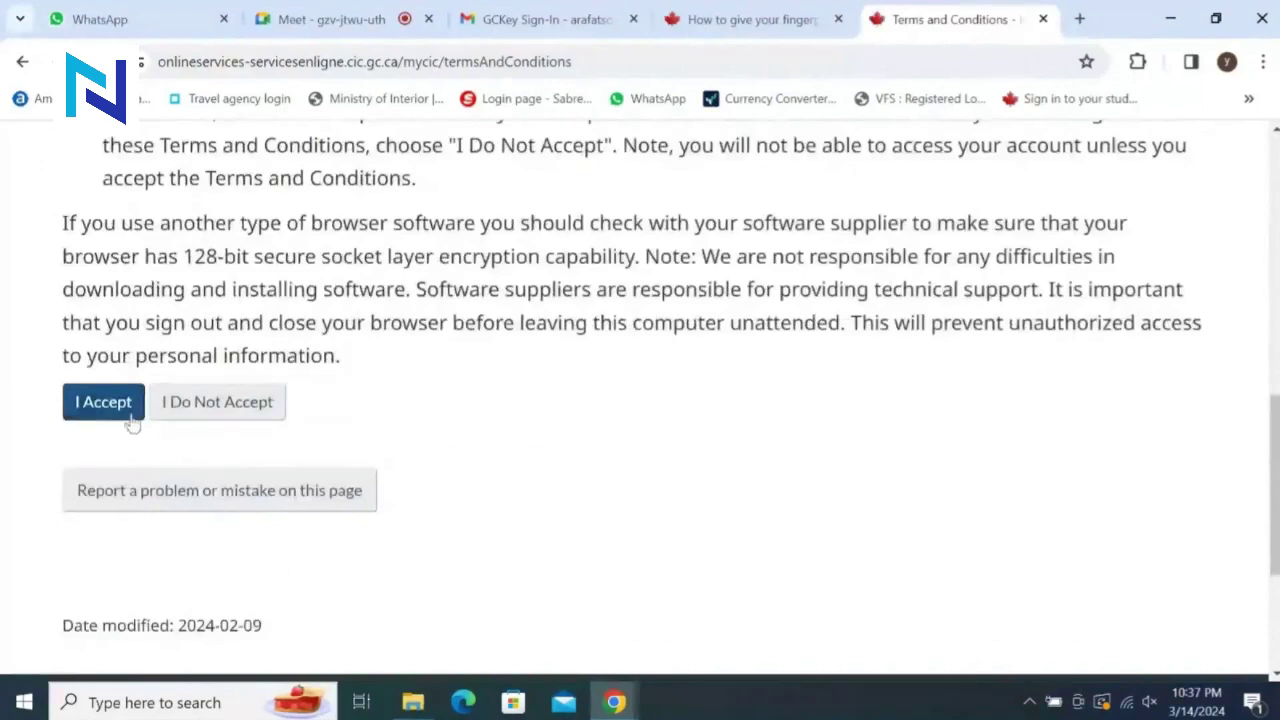
{"action": "left_click", "coordinate": [112, 404]}
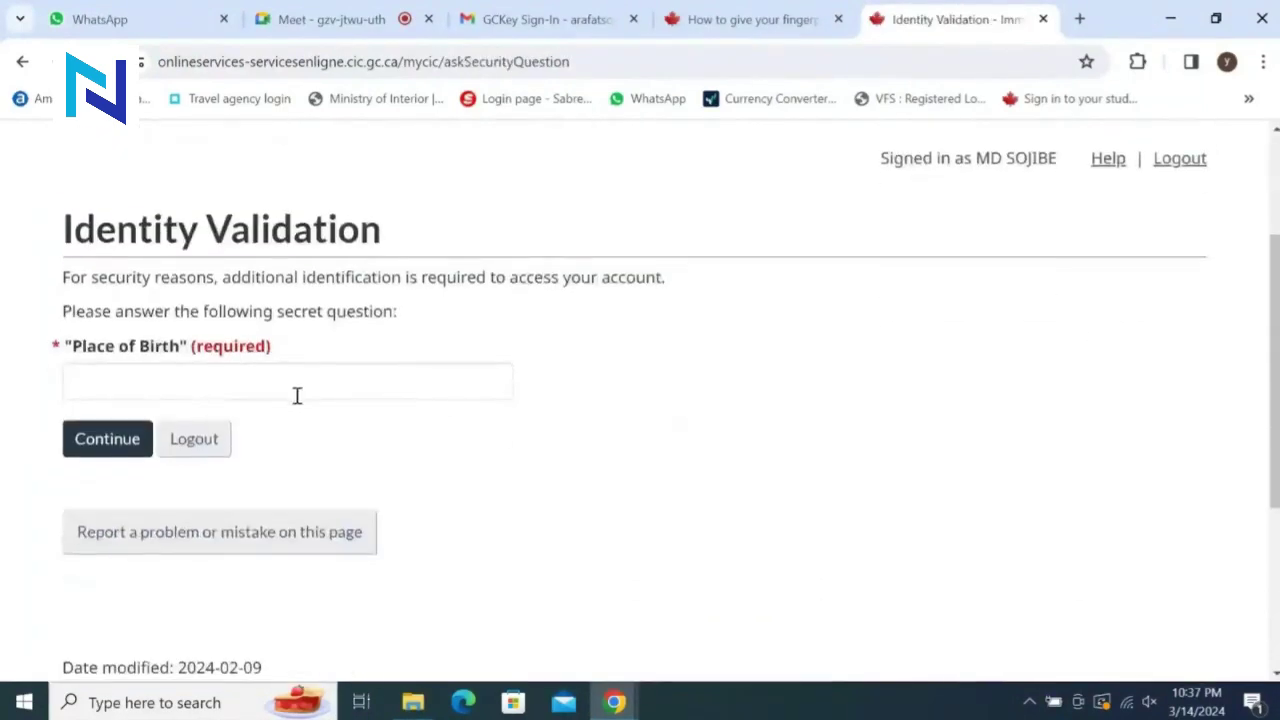
Answer the place-of-birth security question and continue into the account.
{"action": "left_click", "coordinate": [296, 394]}
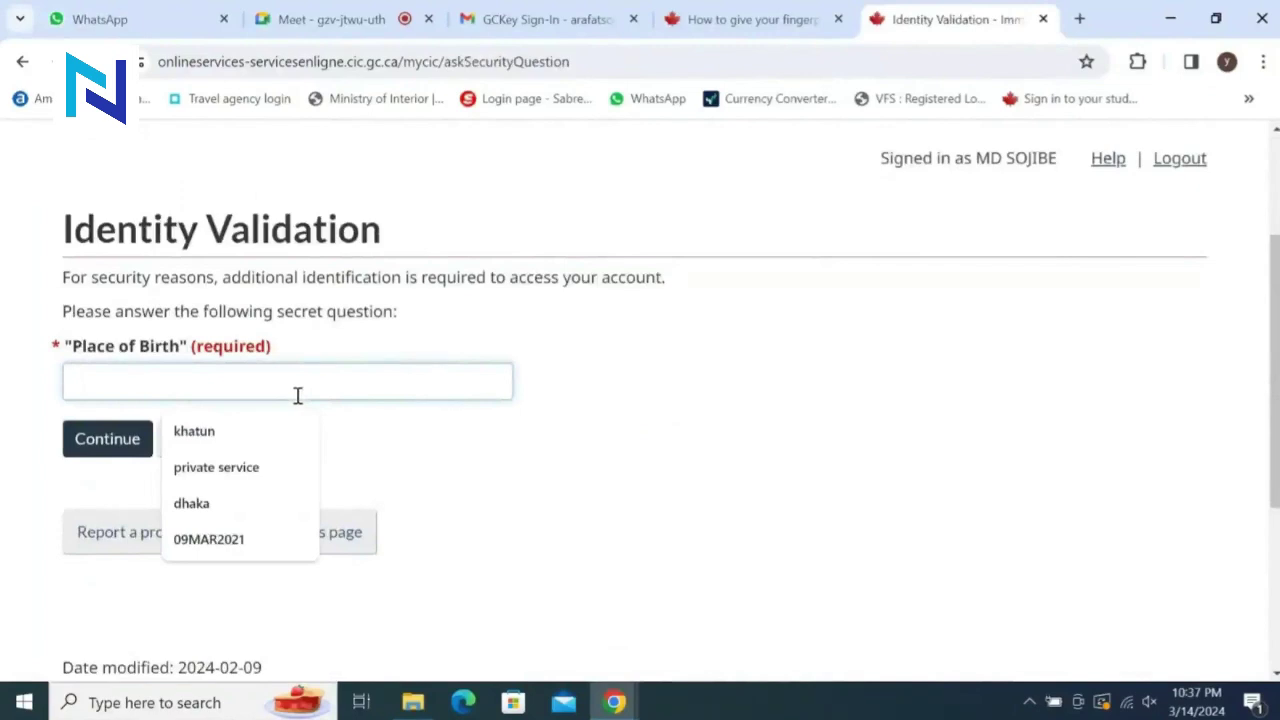
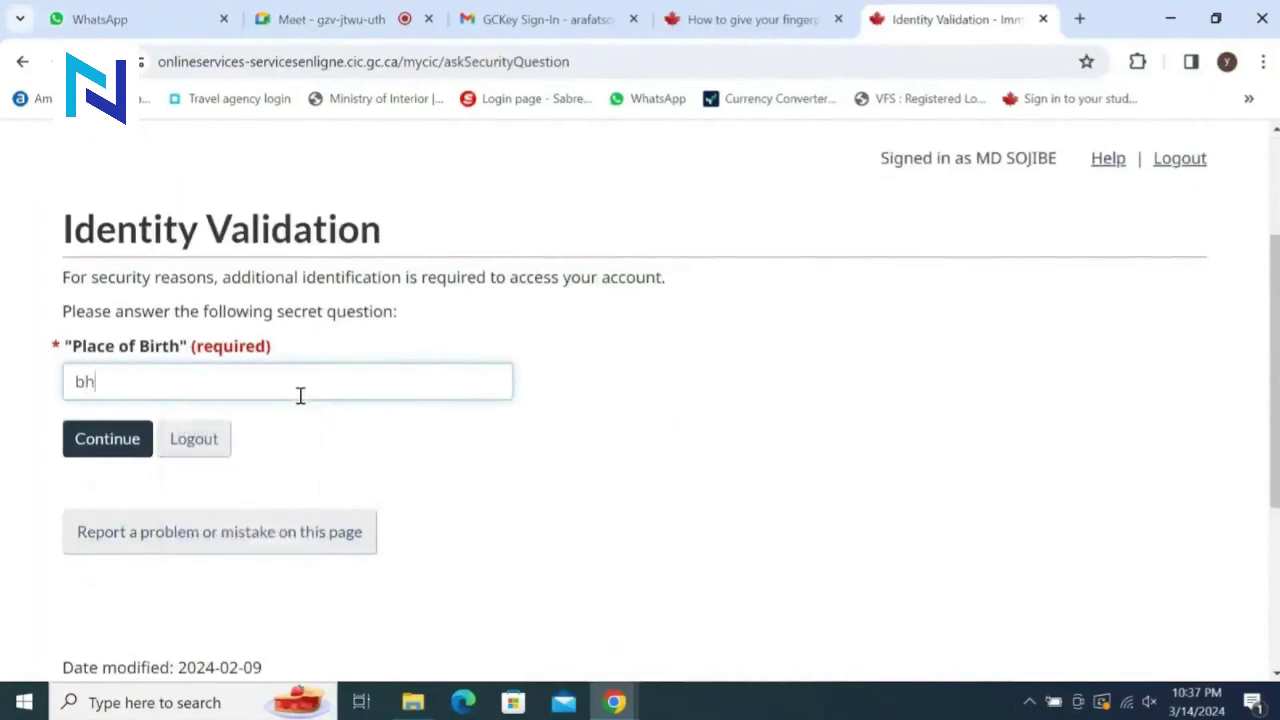
{"action": "left_click", "coordinate": [110, 437]}
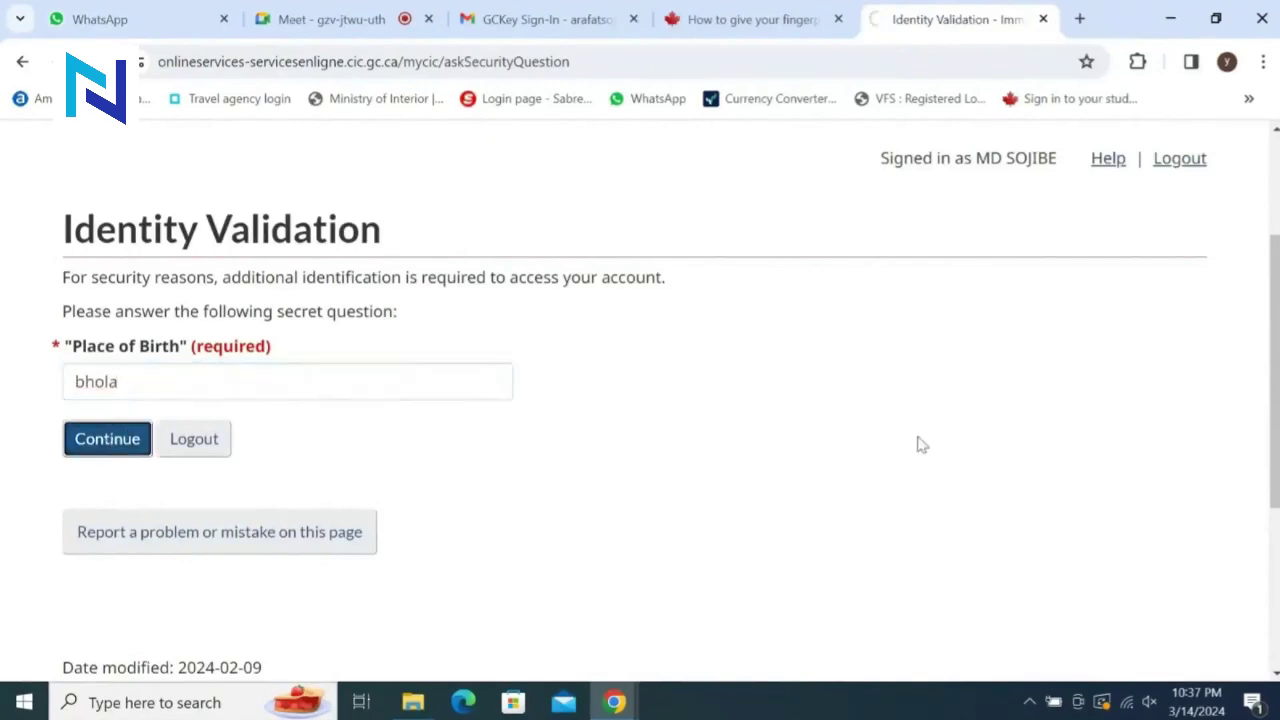
{"action": "scroll", "coordinate": [716, 437], "scroll_direction": "down", "scroll_amount": 5}
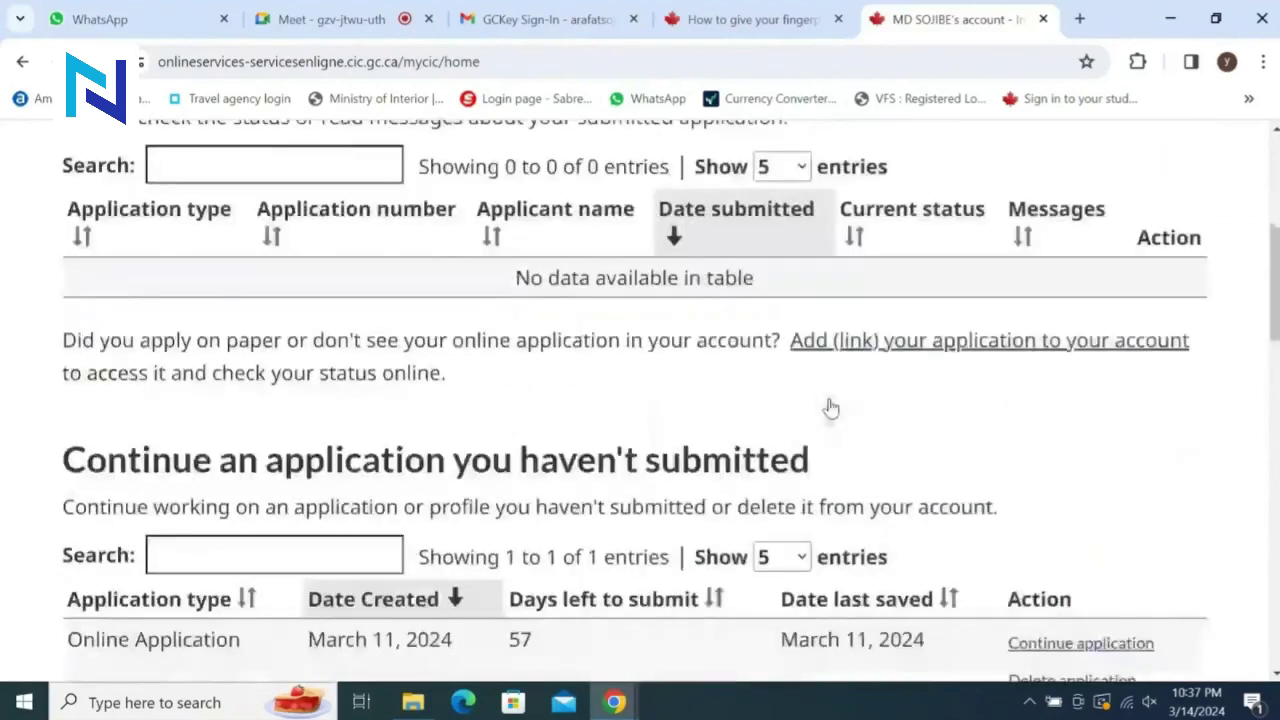
Delete the unsubmitted online application and confirm the deletion.
{"action": "scroll", "coordinate": [830, 408], "scroll_direction": "down", "scroll_amount": 1}
{"action": "left_click", "coordinate": [1077, 626]}
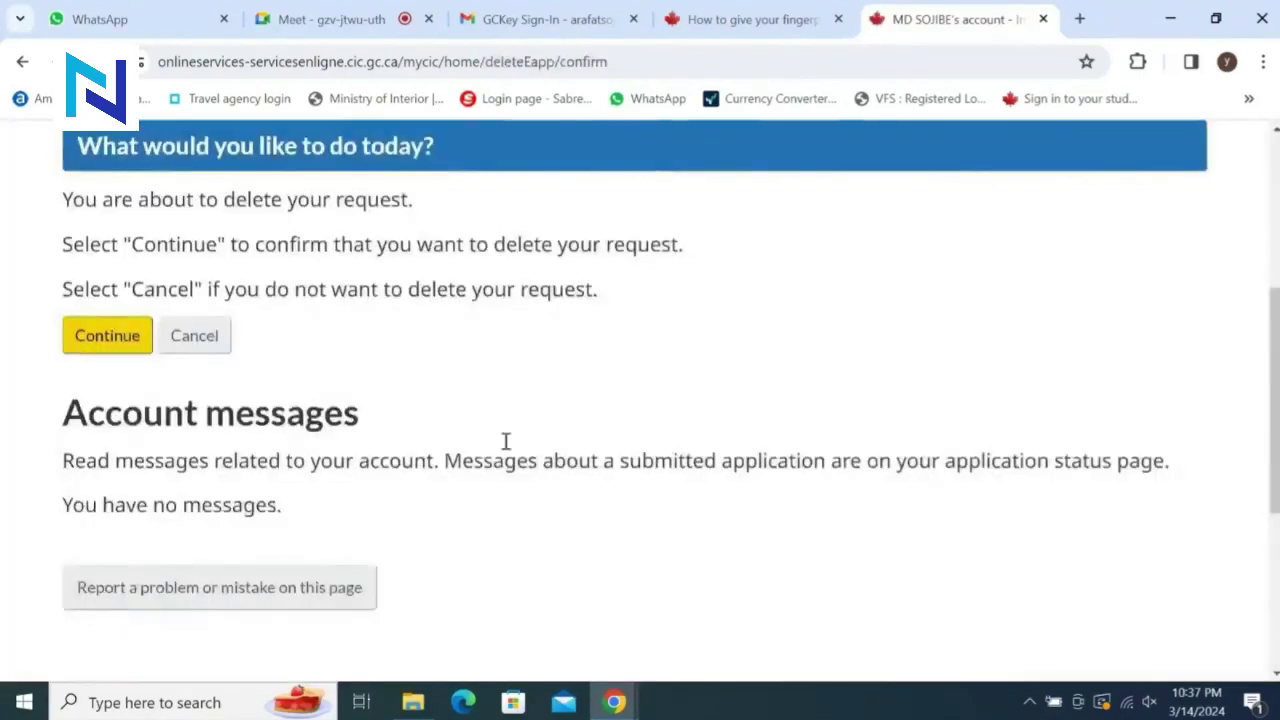
{"action": "left_click", "coordinate": [108, 336]}
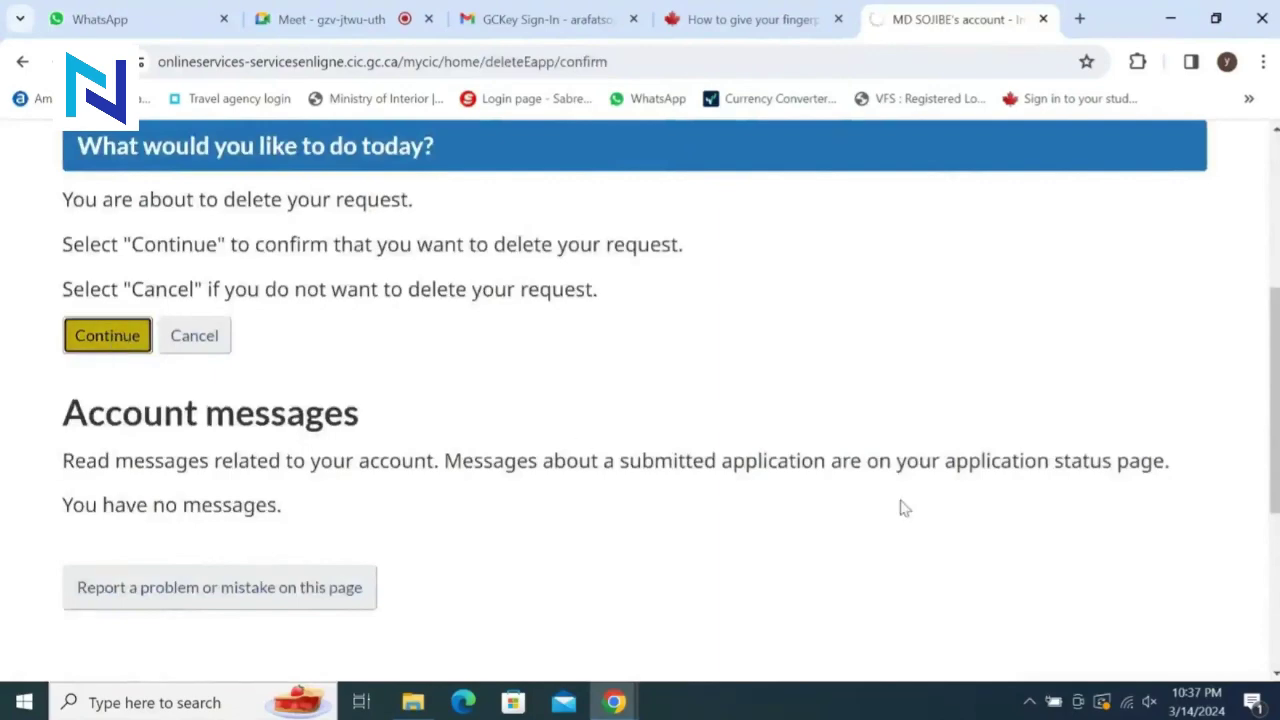
Find the Start an application section and choose Apply to come to Canada.
{"action": "scroll", "coordinate": [831, 483], "scroll_direction": "down", "scroll_amount": 8}
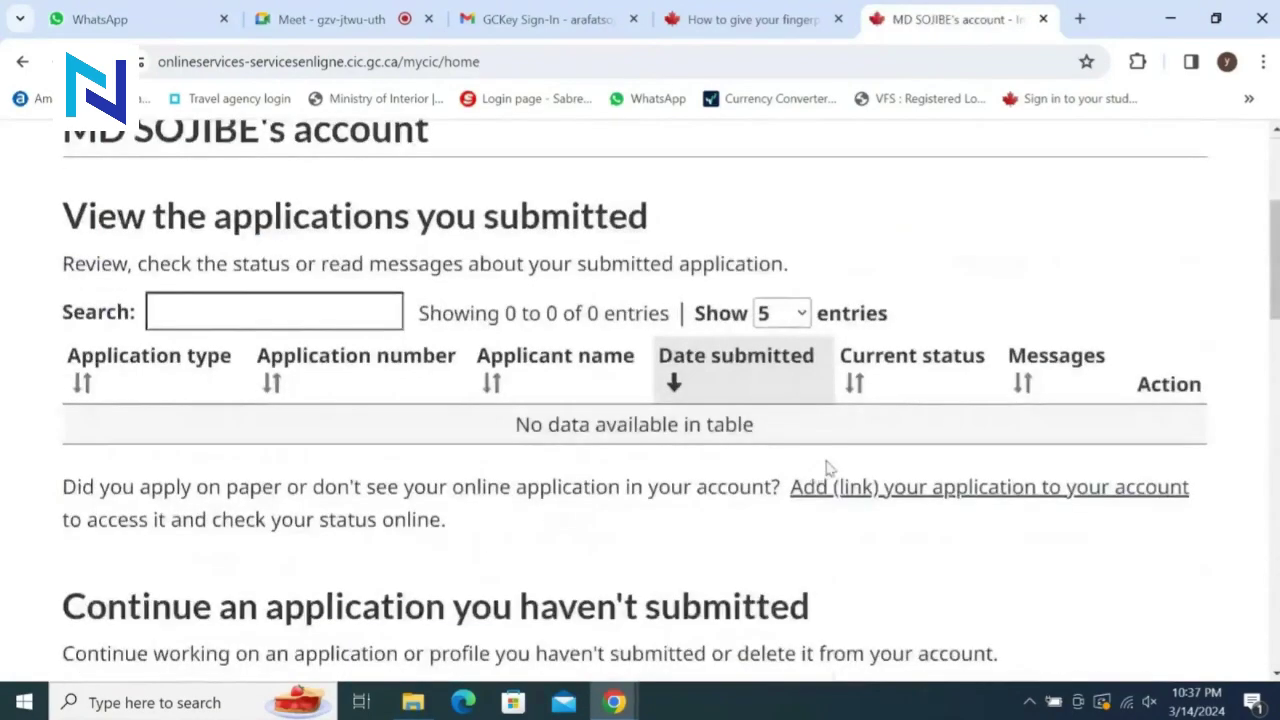
{"action": "scroll", "coordinate": [890, 472], "scroll_direction": "down", "scroll_amount": 10}
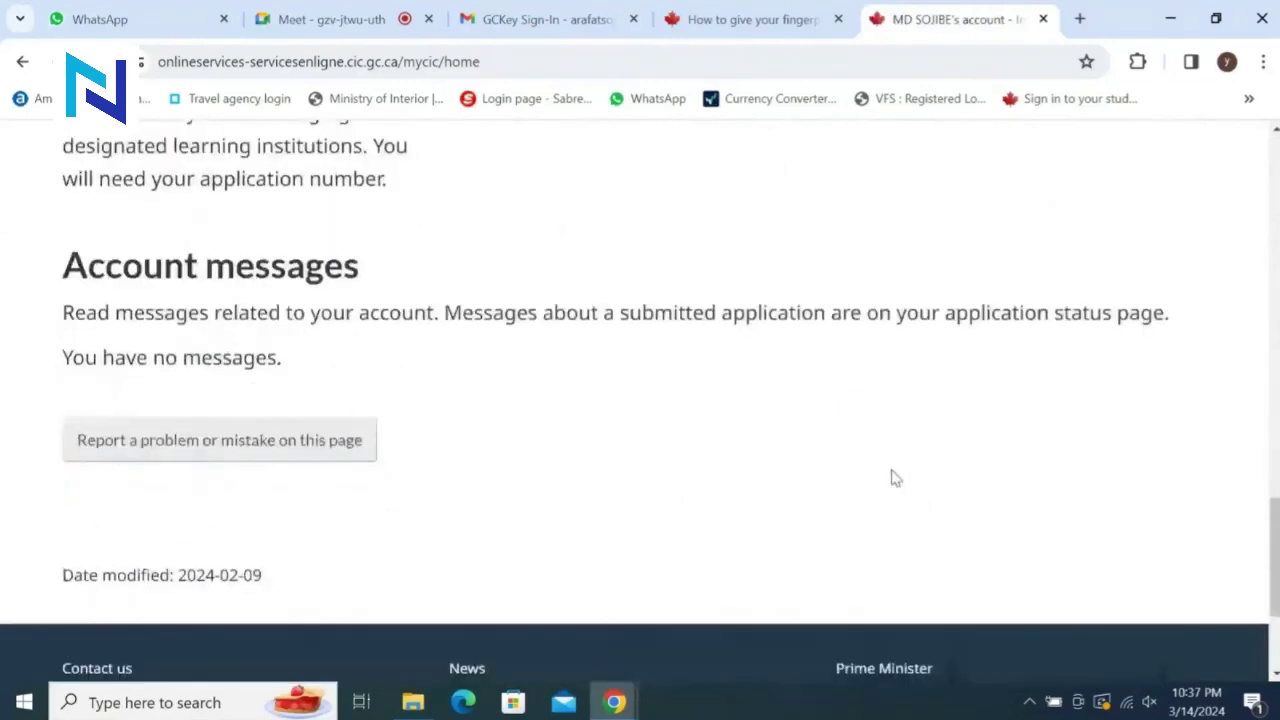
{"action": "scroll", "coordinate": [893, 477], "scroll_direction": "up", "scroll_amount": 9}
{"action": "scroll", "coordinate": [903, 478], "scroll_direction": "up", "scroll_amount": 9}
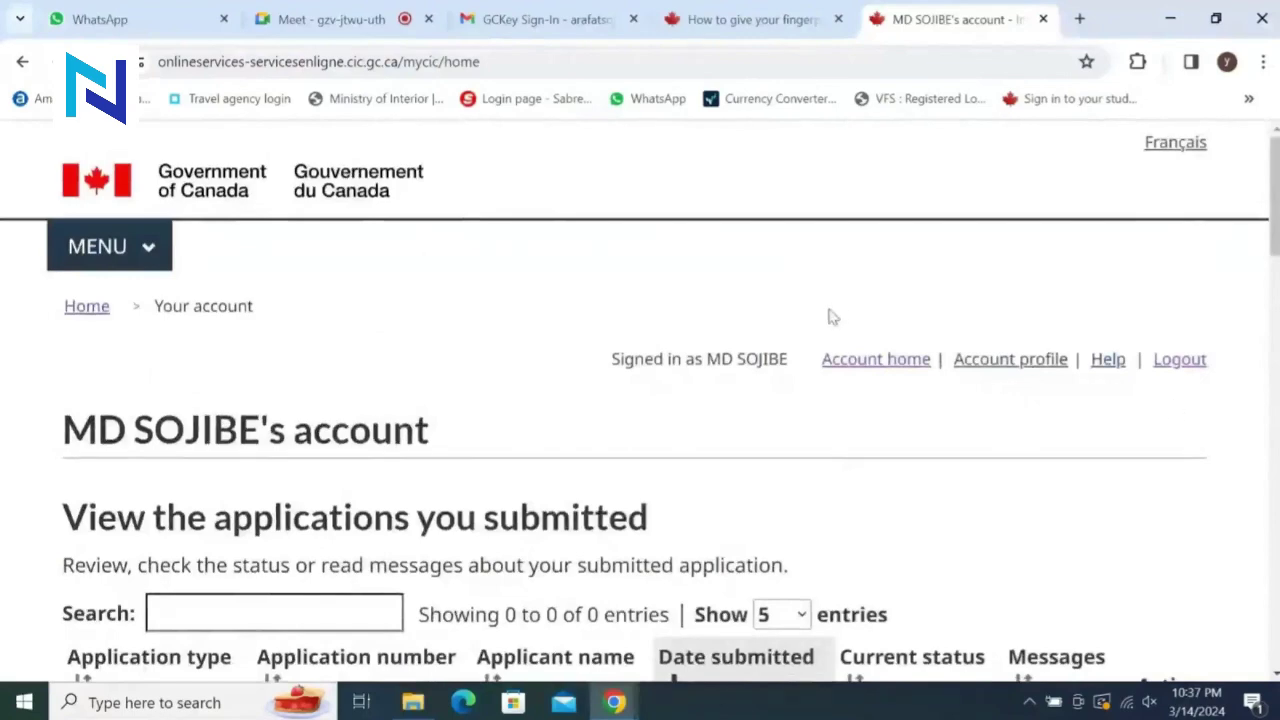
{"action": "scroll", "coordinate": [660, 340], "scroll_direction": "down", "scroll_amount": 3}
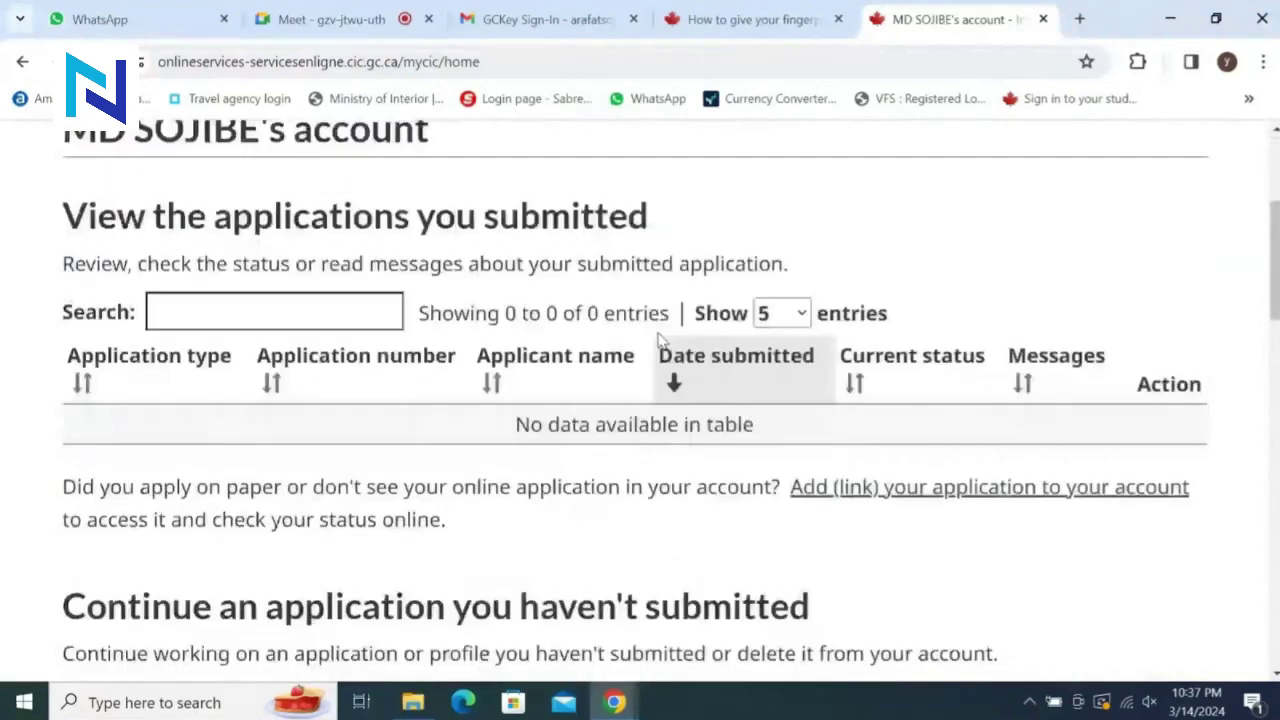
{"action": "scroll", "coordinate": [660, 340], "scroll_direction": "down", "scroll_amount": 7}
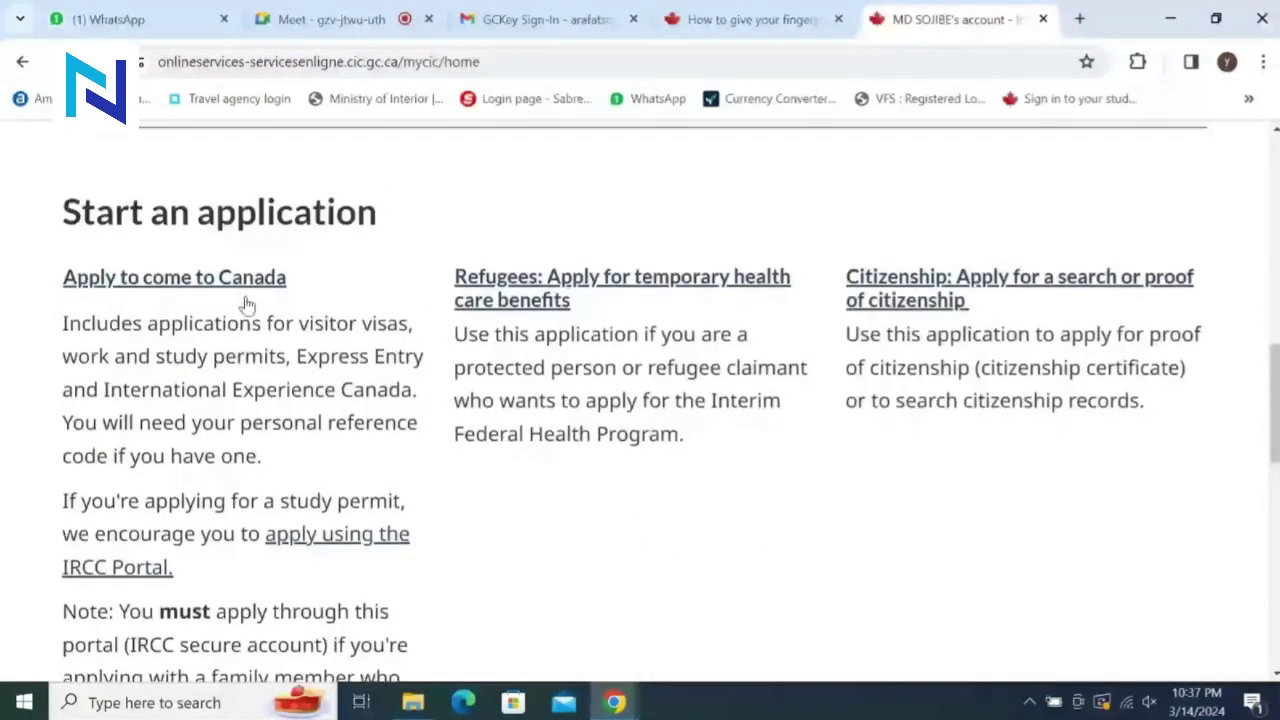
{"action": "scroll", "coordinate": [393, 374], "scroll_direction": "down", "scroll_amount": 4}
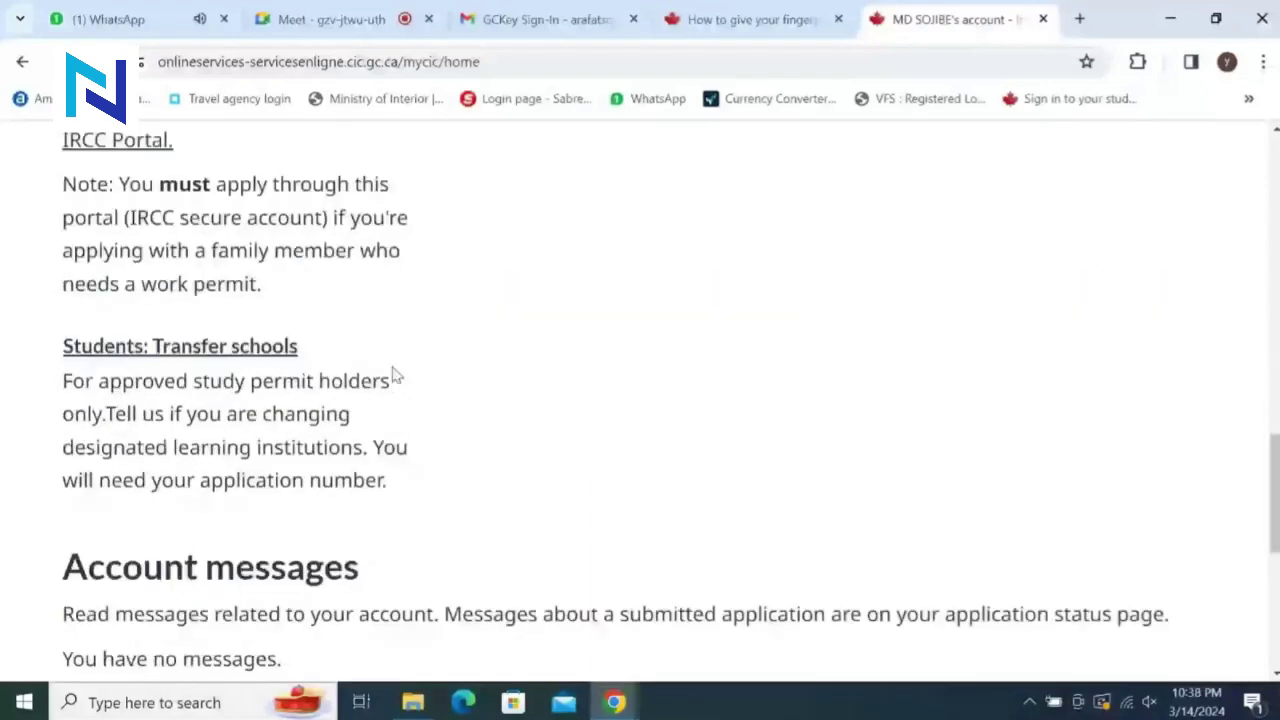
{"action": "scroll", "coordinate": [393, 374], "scroll_direction": "up", "scroll_amount": 4}
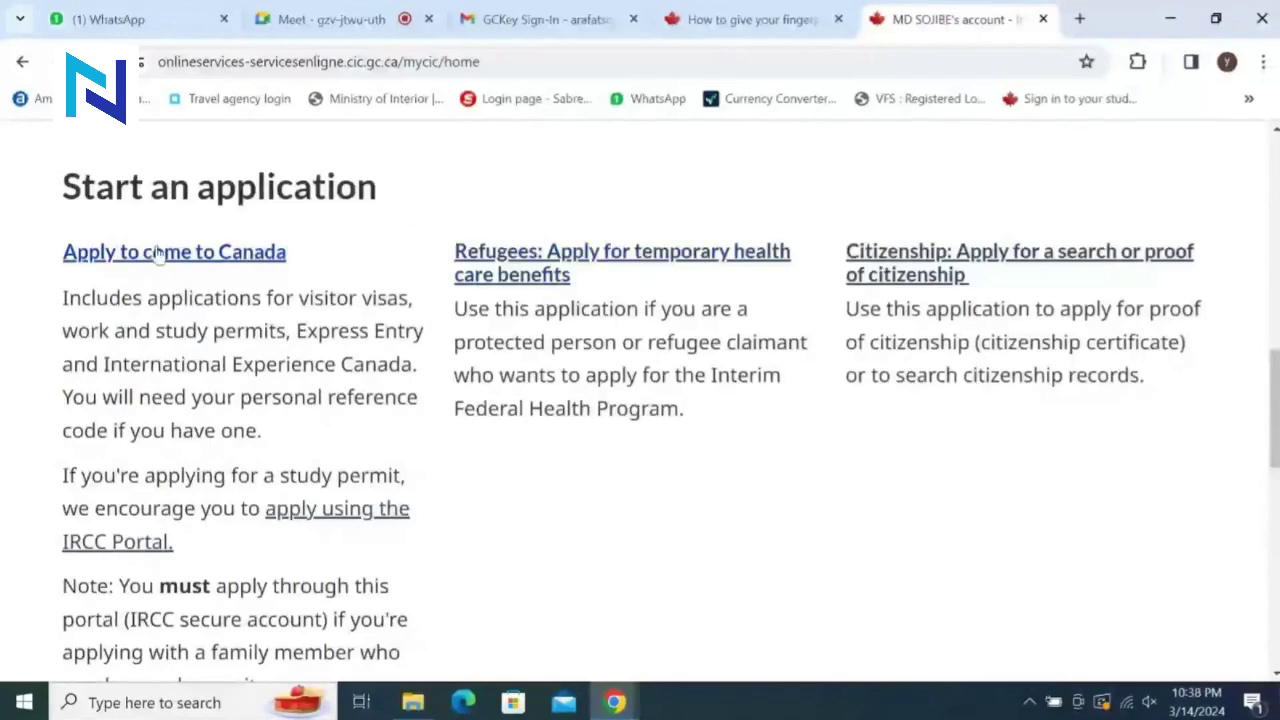
{"action": "scroll", "coordinate": [290, 265], "scroll_direction": "down", "scroll_amount": 2}
{"action": "scroll", "coordinate": [290, 262], "scroll_direction": "up", "scroll_amount": 2}
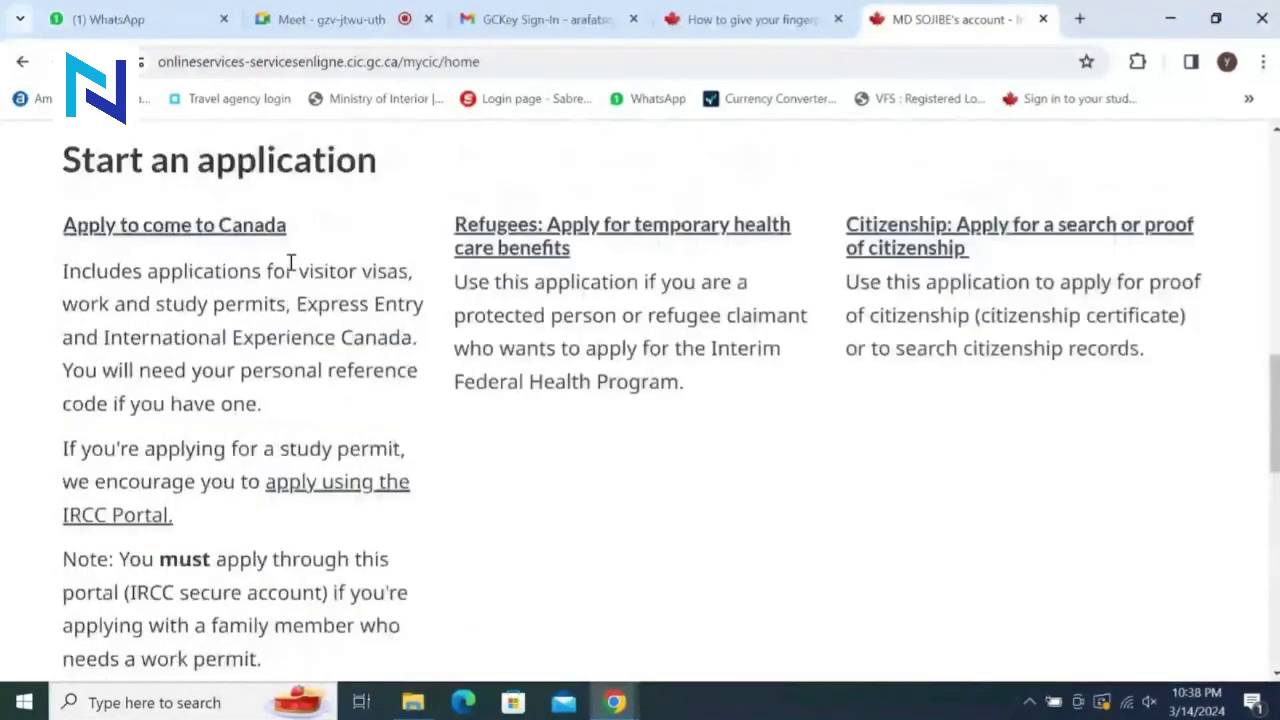
{"action": "left_click", "coordinate": [228, 253]}
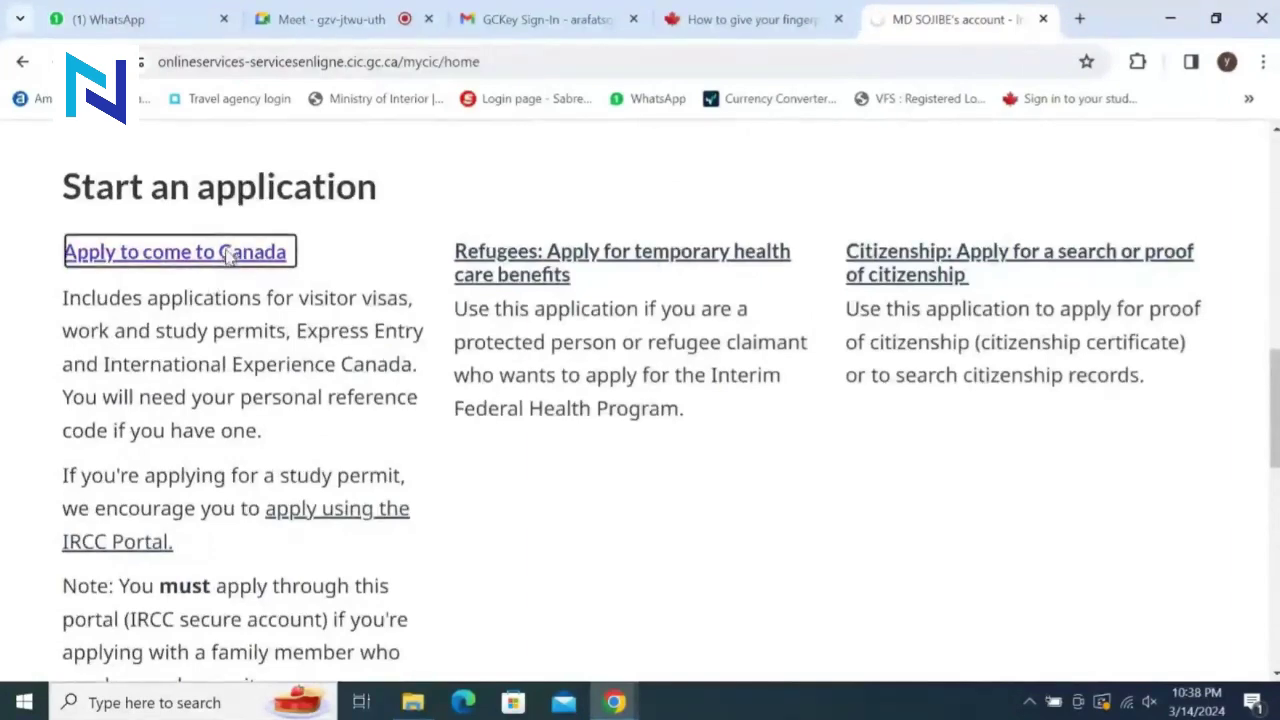
Choose 'Visitor visa, study and/or work permit' to open the eligibility questionnaire.
{"action": "scroll", "coordinate": [455, 310], "scroll_direction": "down", "scroll_amount": 2}
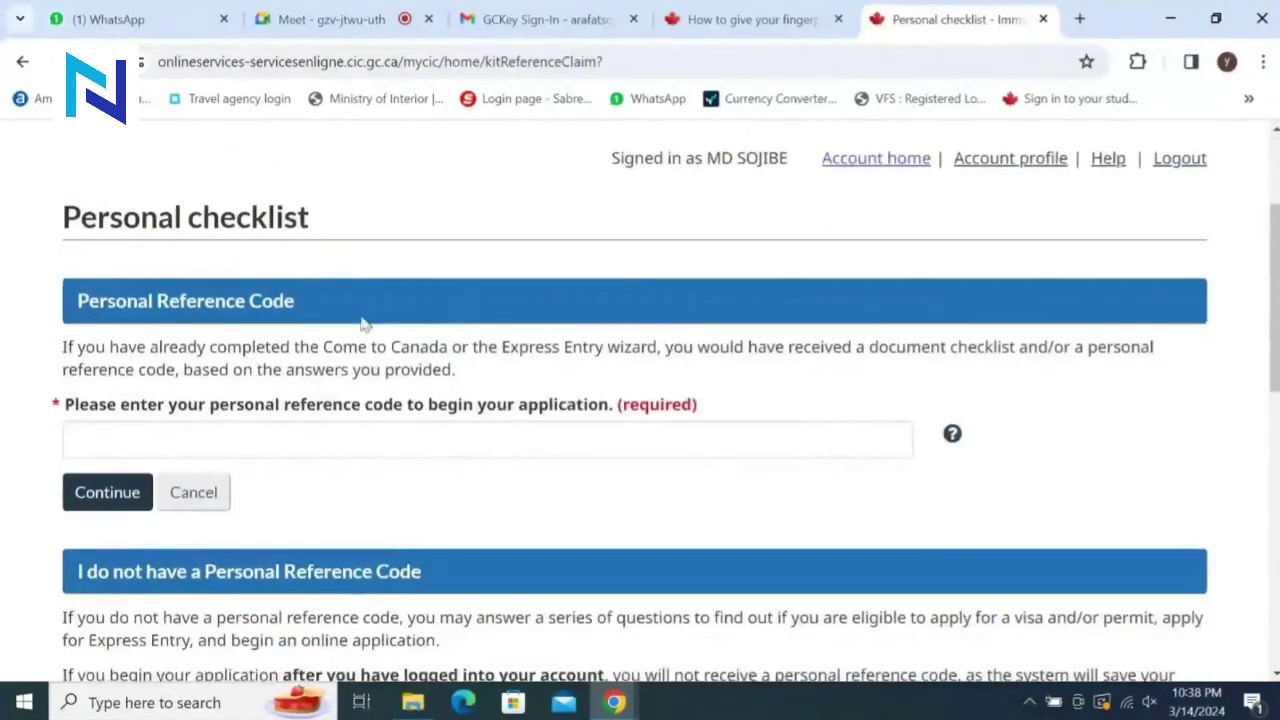
{"action": "scroll", "coordinate": [460, 360], "scroll_direction": "down", "scroll_amount": 3}
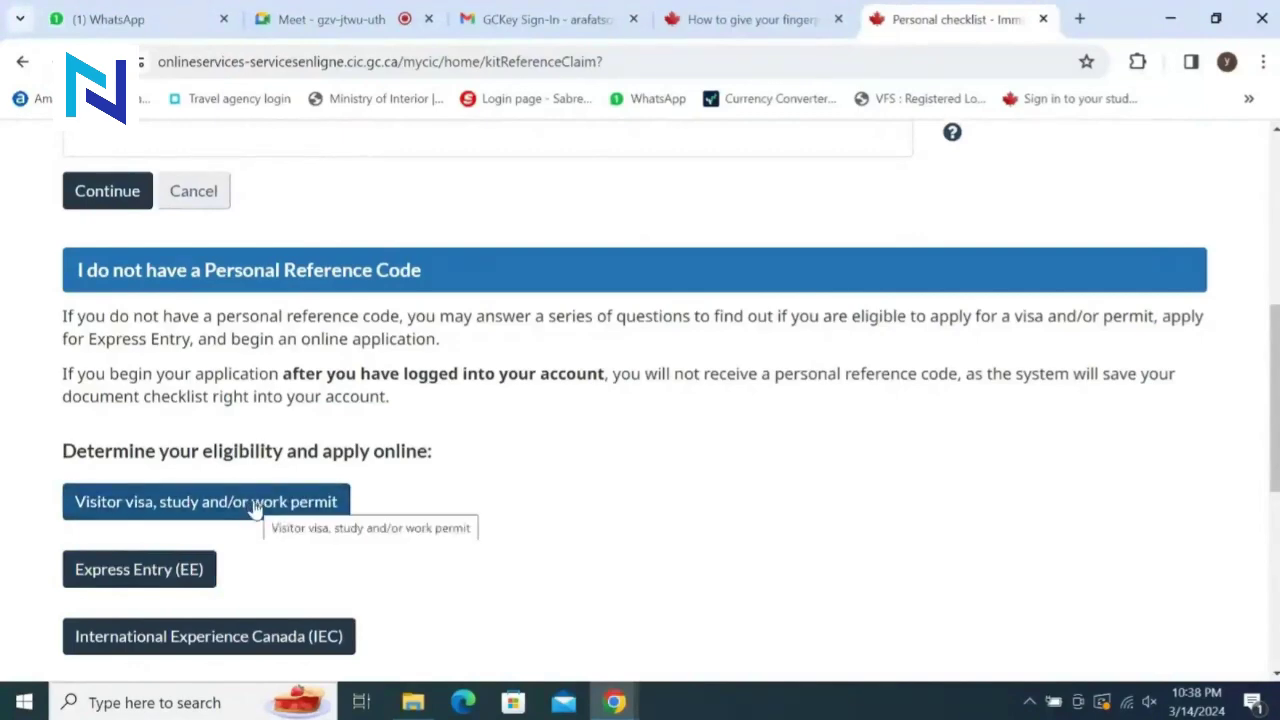
{"action": "left_click", "coordinate": [255, 508]}
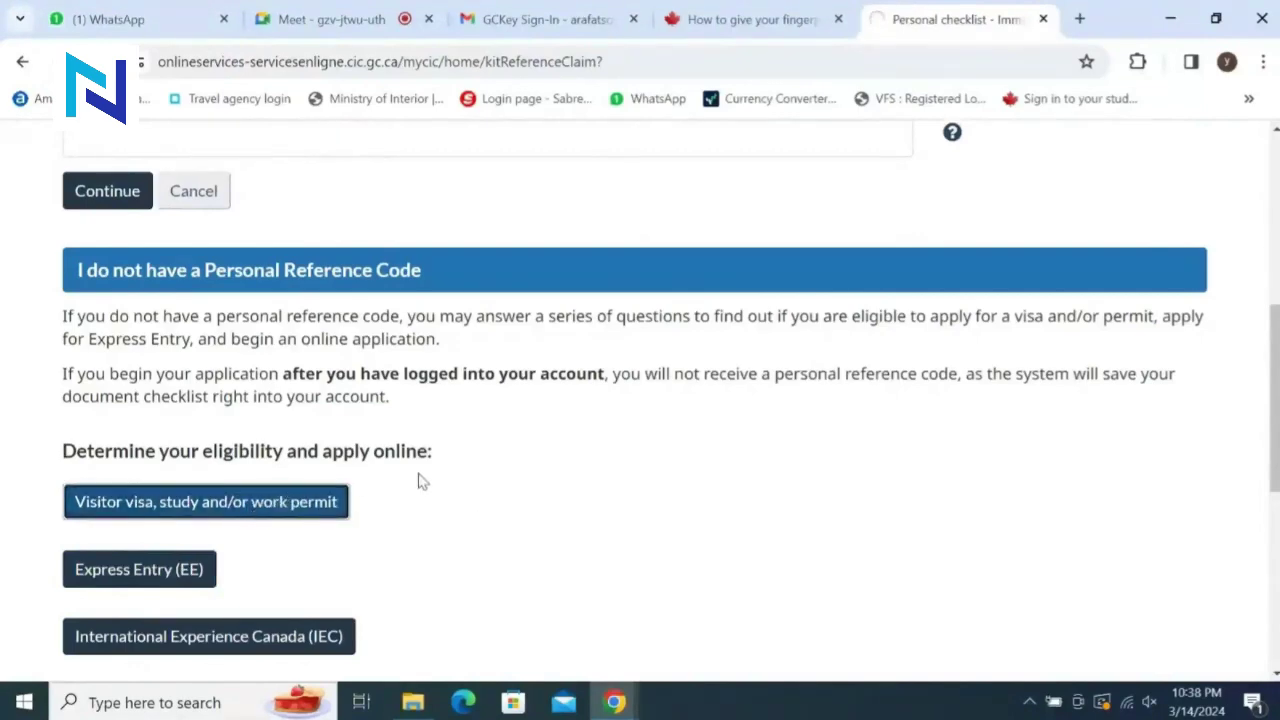
{"action": "scroll", "coordinate": [410, 350], "scroll_direction": "down", "scroll_amount": 2}
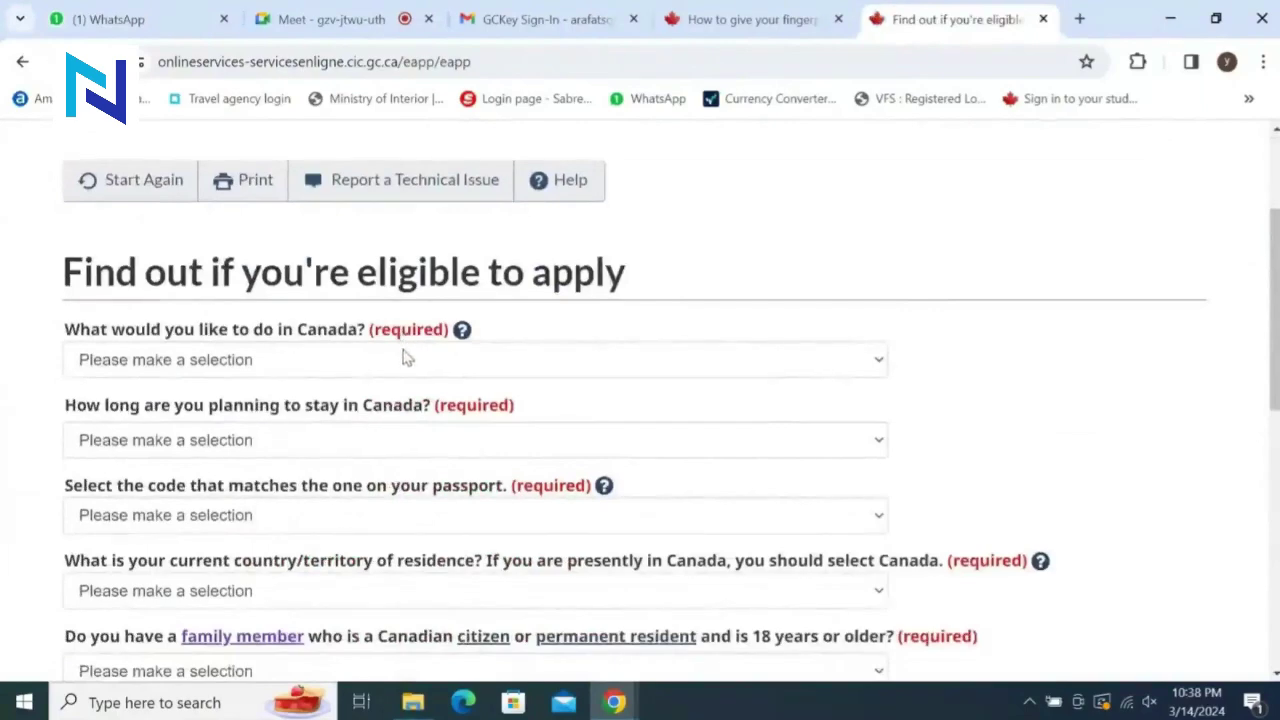
Select Visit for 'What would you like to do in Canada?'.
{"action": "left_click", "coordinate": [405, 359]}
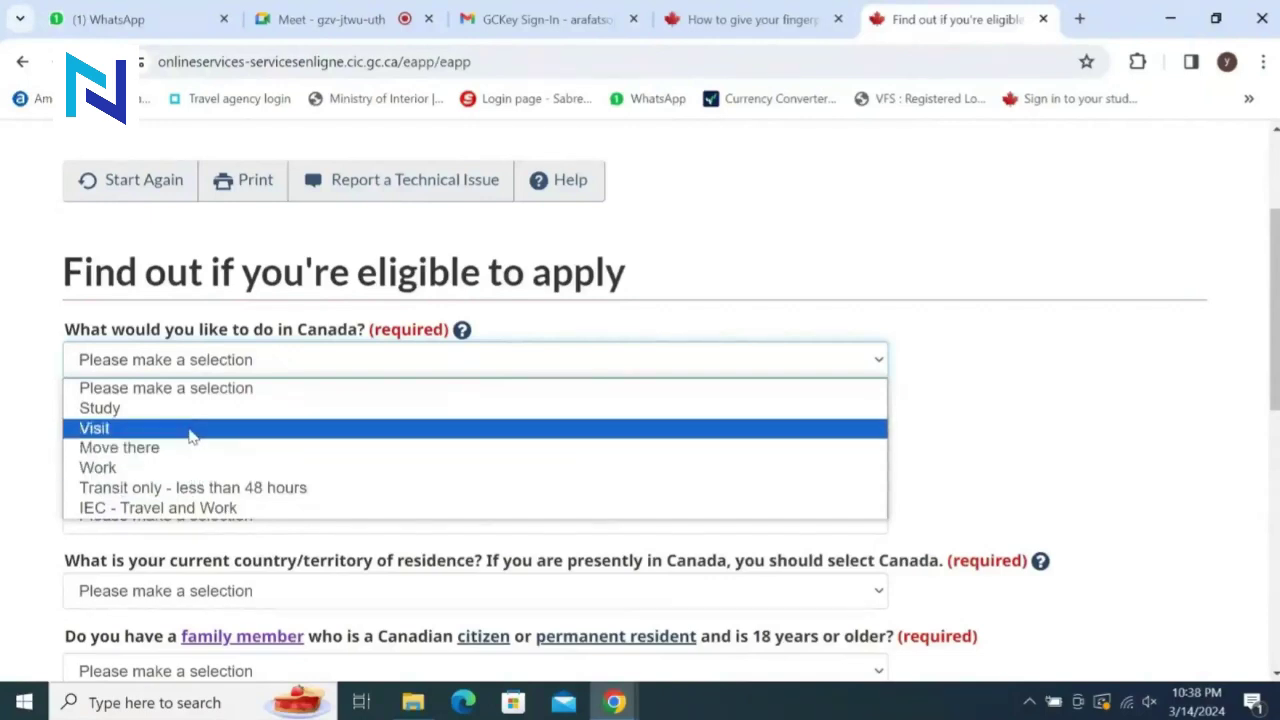
{"action": "left_click", "coordinate": [190, 432]}
{"action": "left_click", "coordinate": [383, 446]}
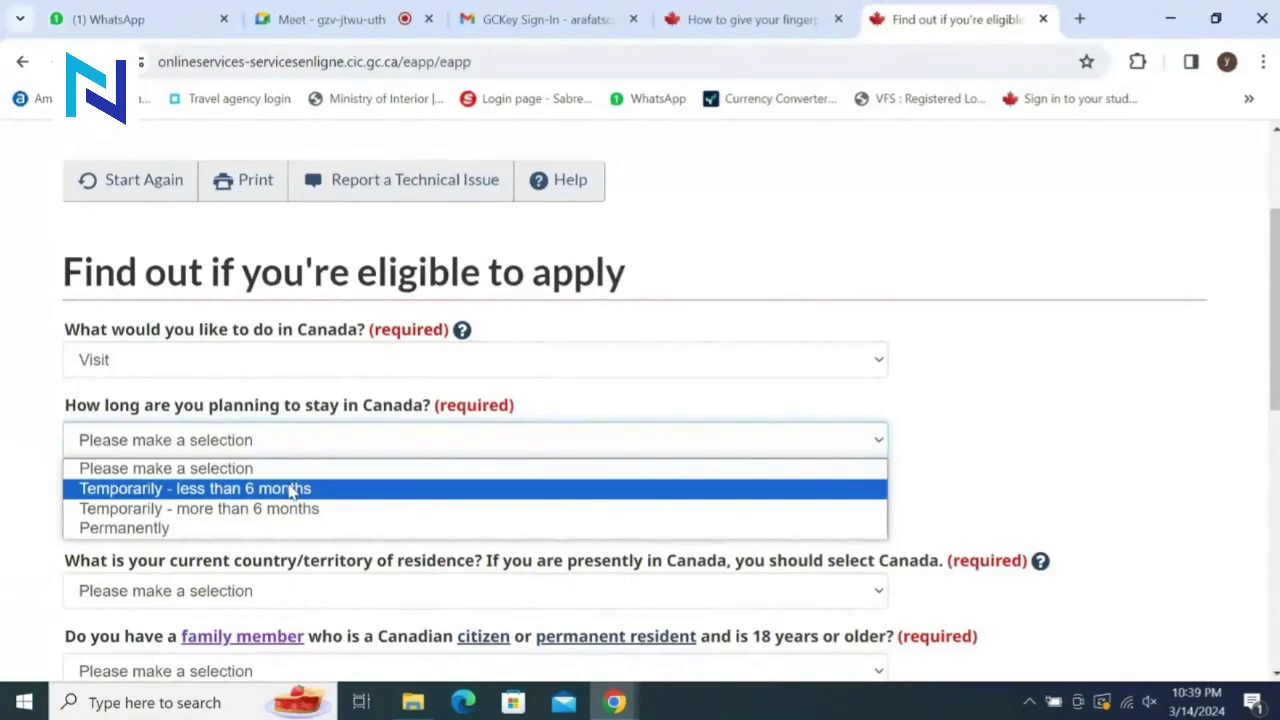
Set the planned length of stay to 'Temporarily - less than 6 months'.
{"action": "left_click", "coordinate": [290, 488]}
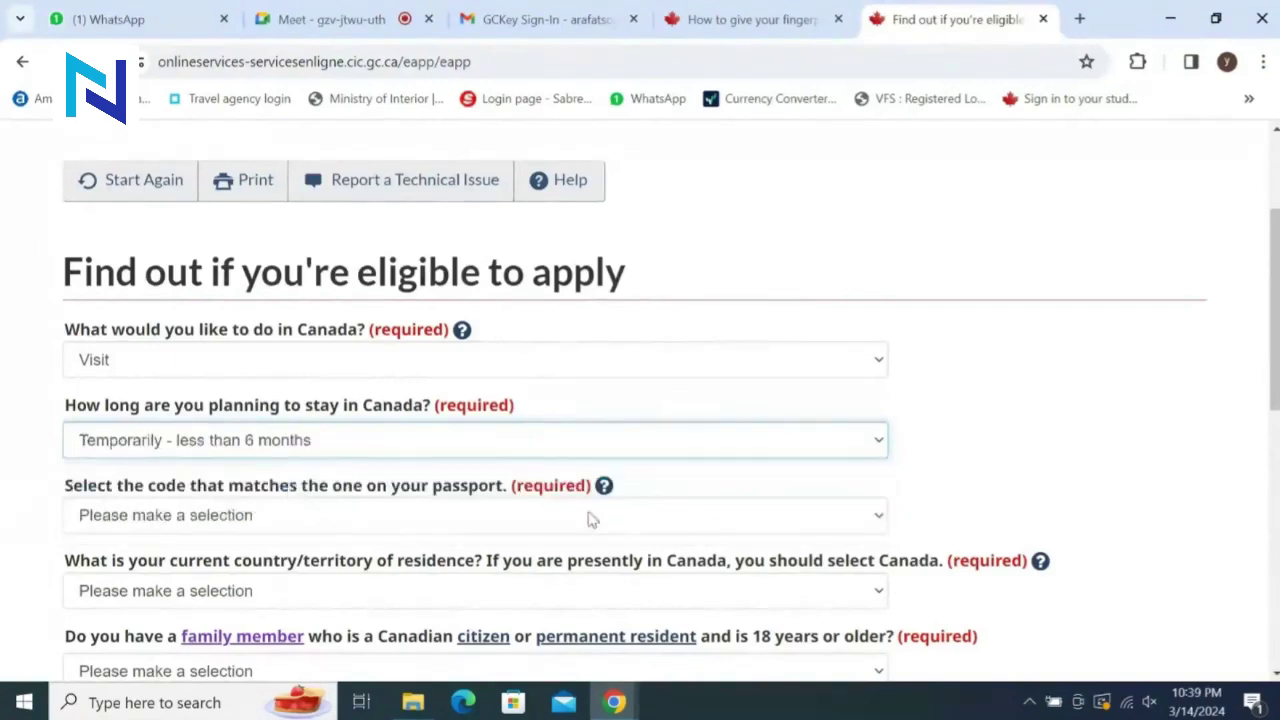
{"action": "scroll", "coordinate": [260, 420], "scroll_direction": "down", "scroll_amount": 2}
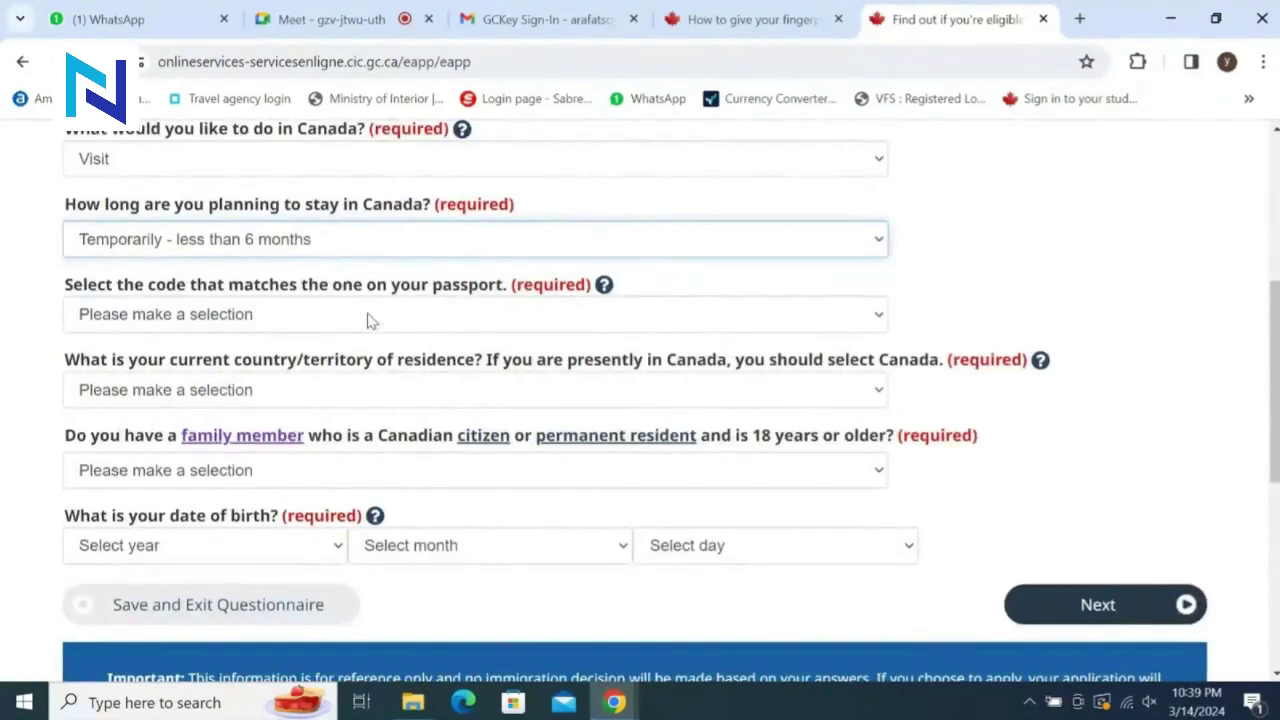
{"action": "scroll", "coordinate": [300, 335], "scroll_direction": "up", "scroll_amount": 1}
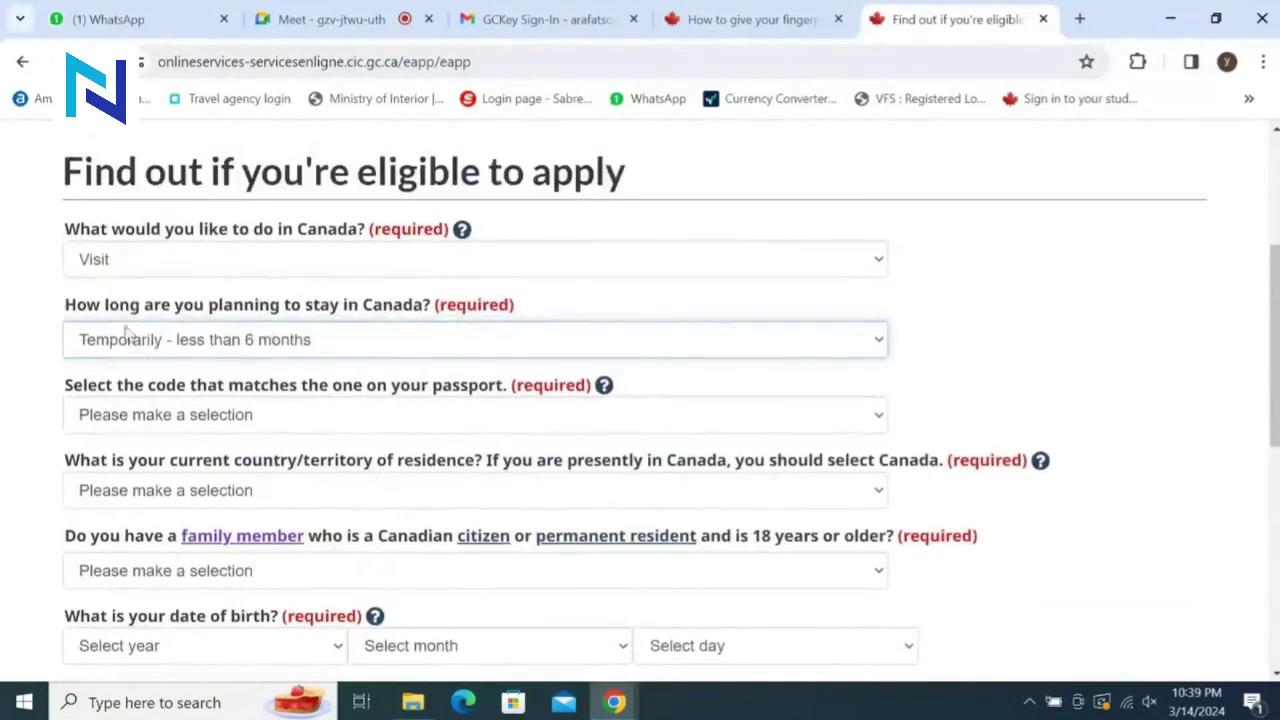
{"action": "scroll", "coordinate": [288, 395], "scroll_direction": "down", "scroll_amount": 1}
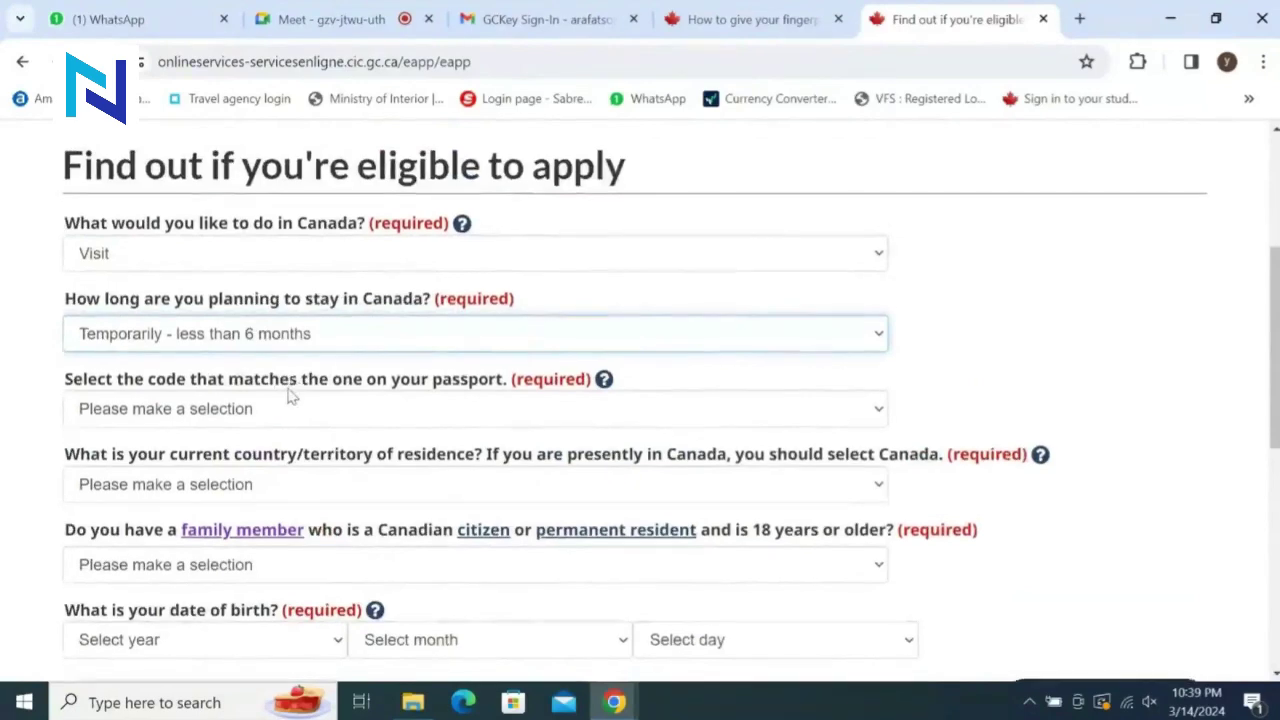
{"action": "scroll", "coordinate": [288, 395], "scroll_direction": "down", "scroll_amount": 1}
{"action": "left_click", "coordinate": [331, 236]}
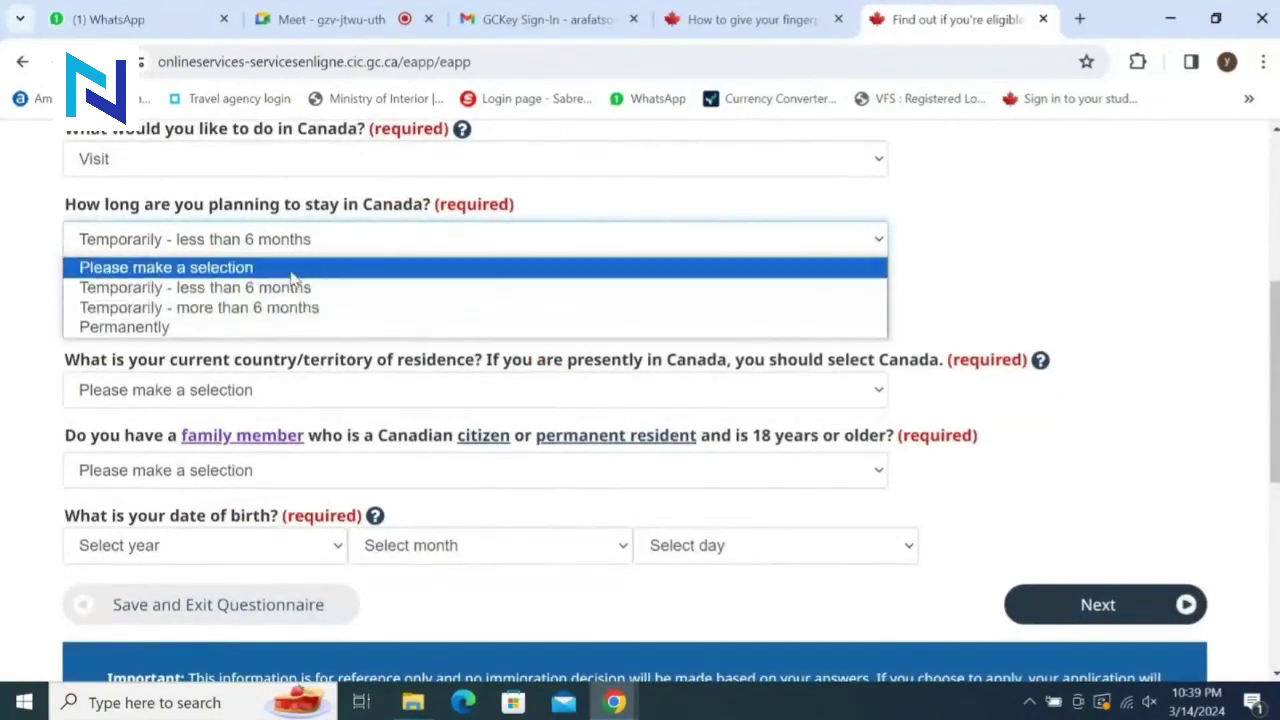
{"action": "left_click", "coordinate": [281, 293]}
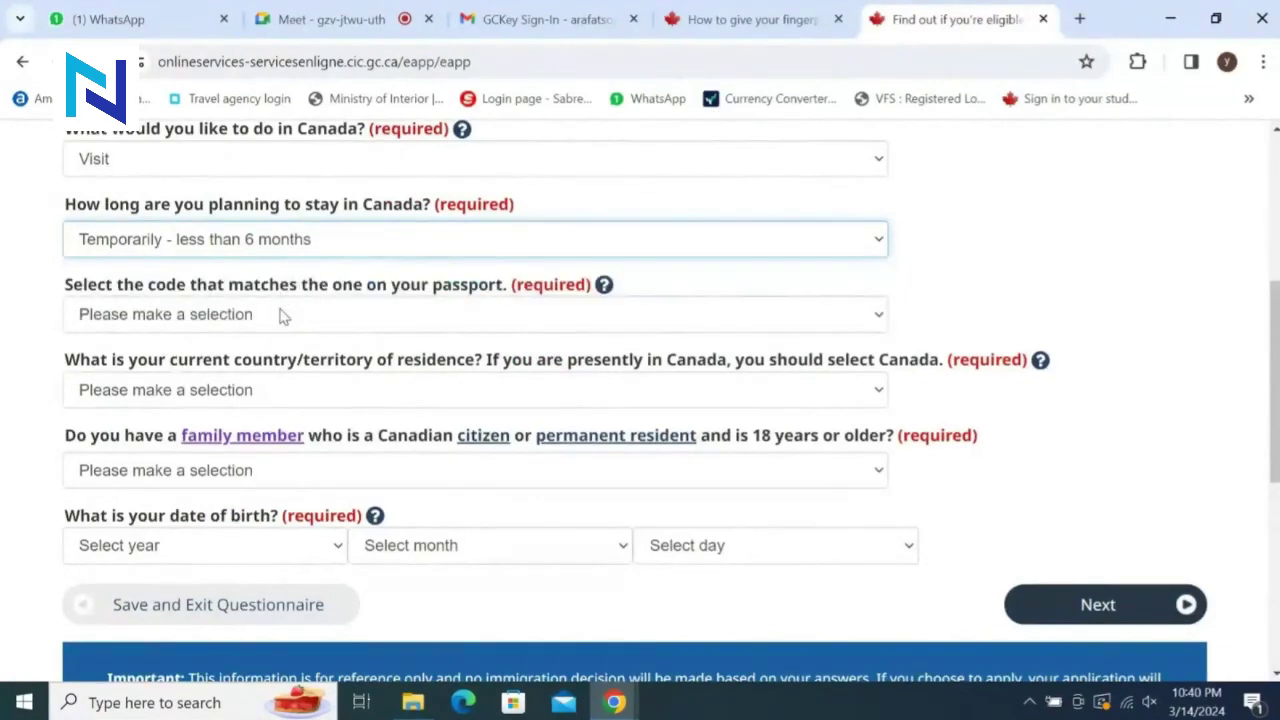
Choose passport code BGD (Bangladesh), residence Bangladesh, and No for Canadian family member.
{"action": "left_click", "coordinate": [280, 315]}
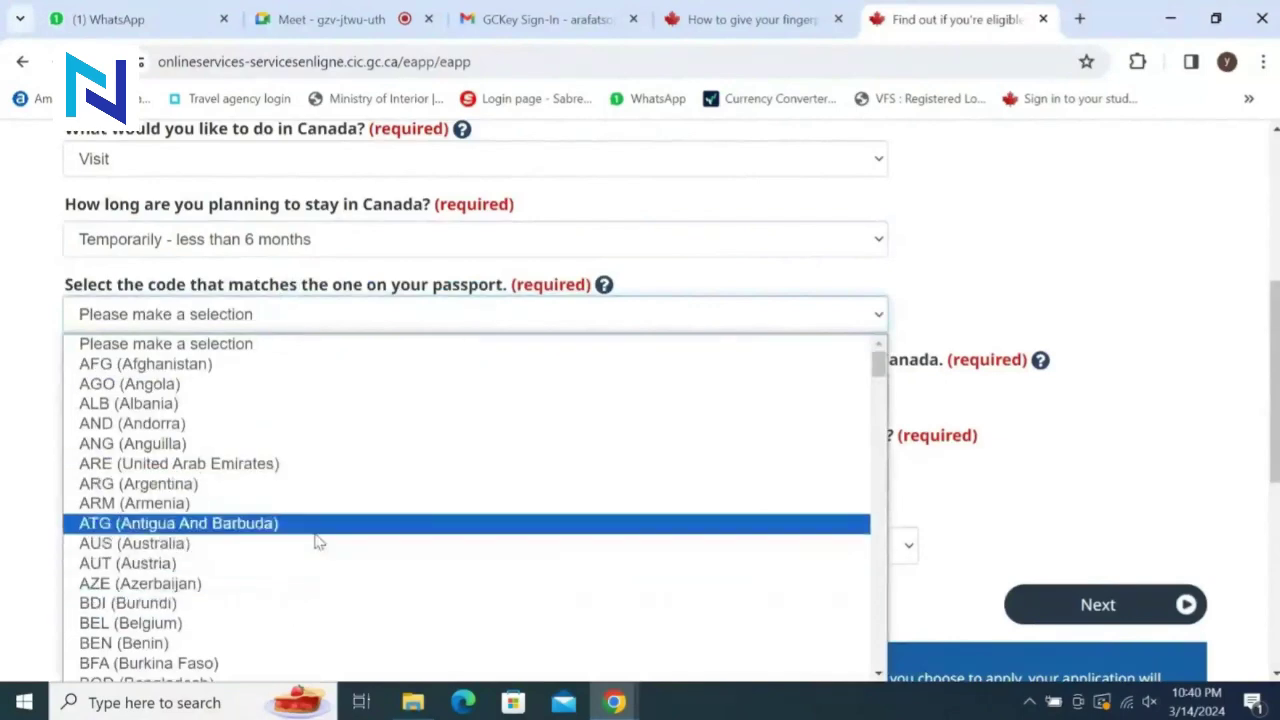
{"action": "scroll", "coordinate": [318, 545], "scroll_direction": "down", "scroll_amount": 4}
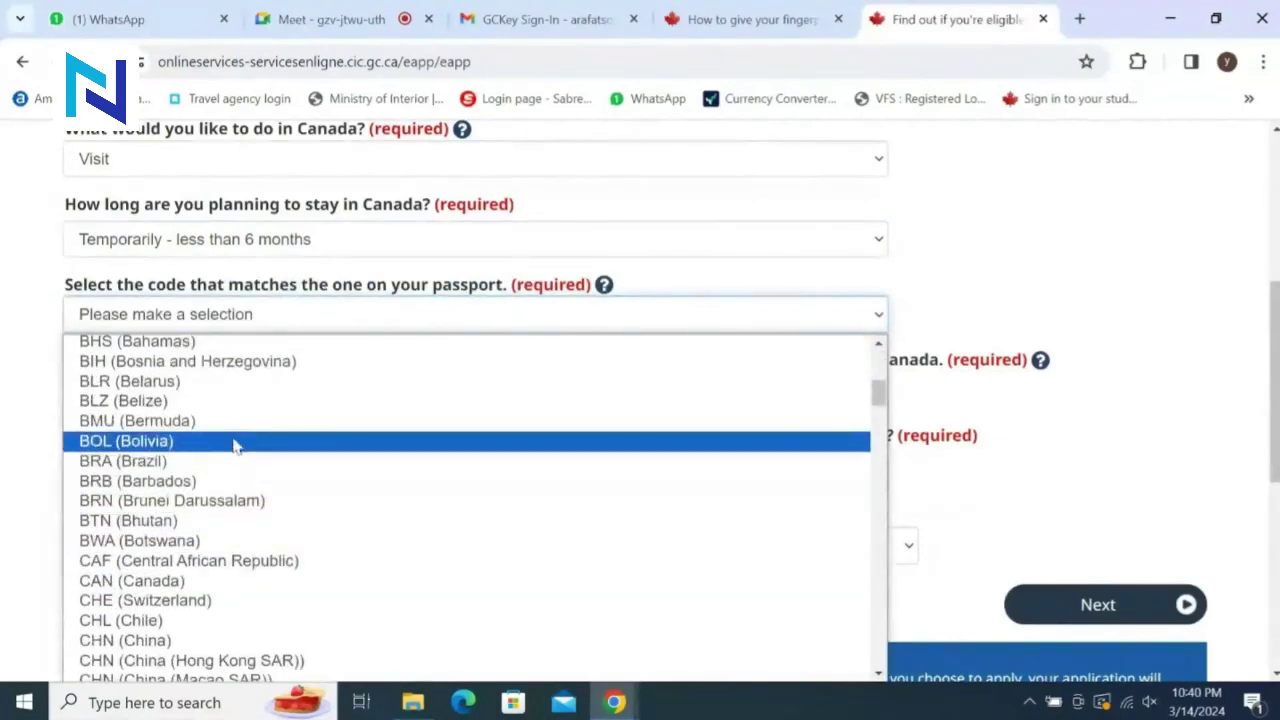
{"action": "scroll", "coordinate": [265, 495], "scroll_direction": "up", "scroll_amount": 3}
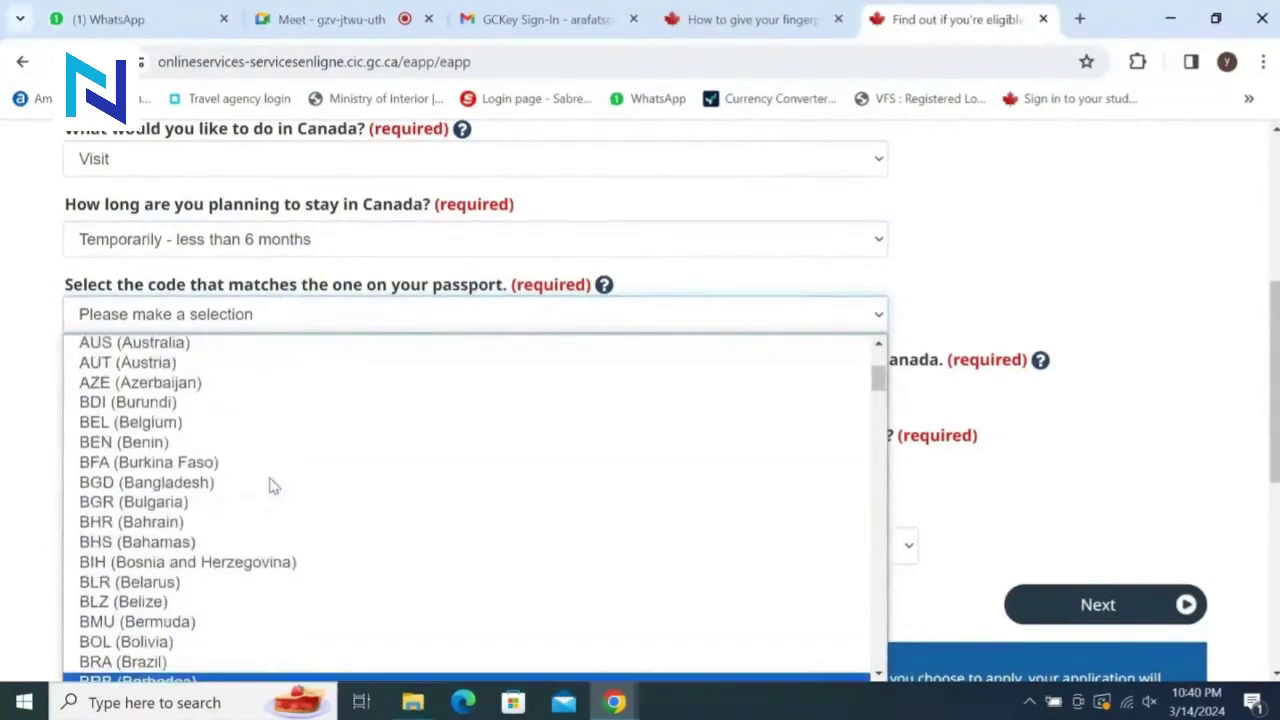
{"action": "left_click", "coordinate": [208, 484]}
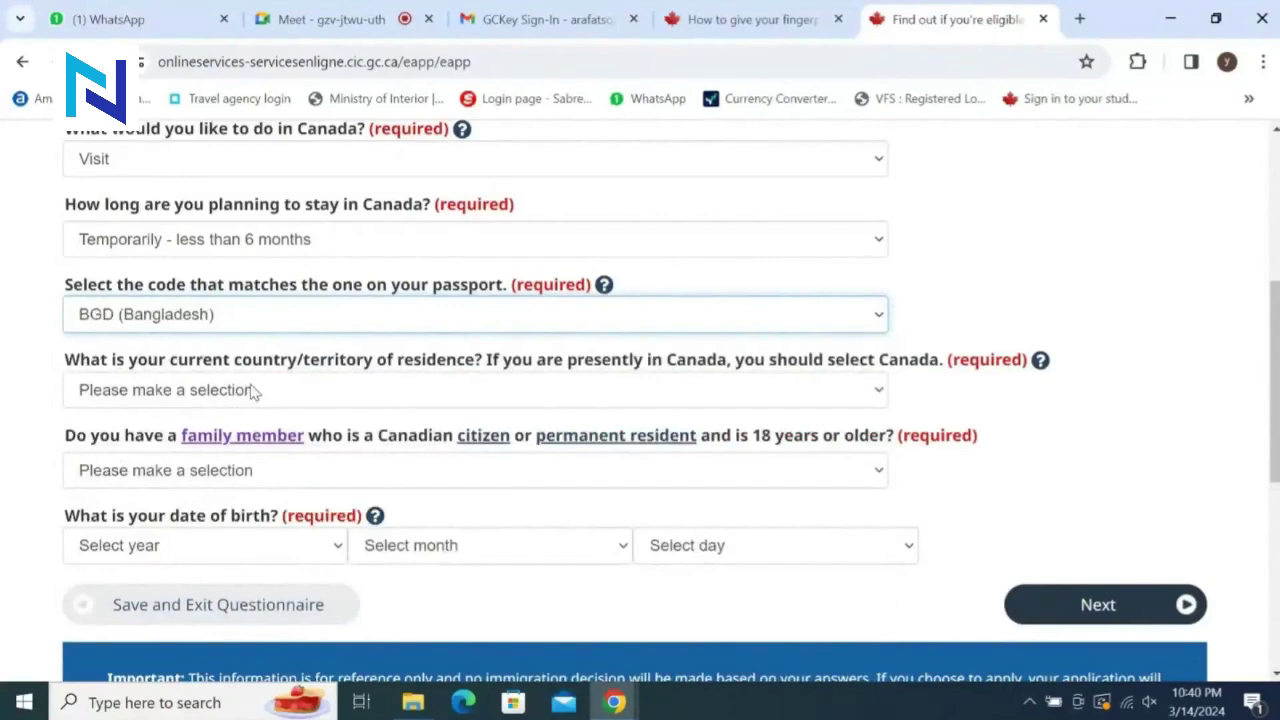
{"action": "left_click", "coordinate": [252, 391]}
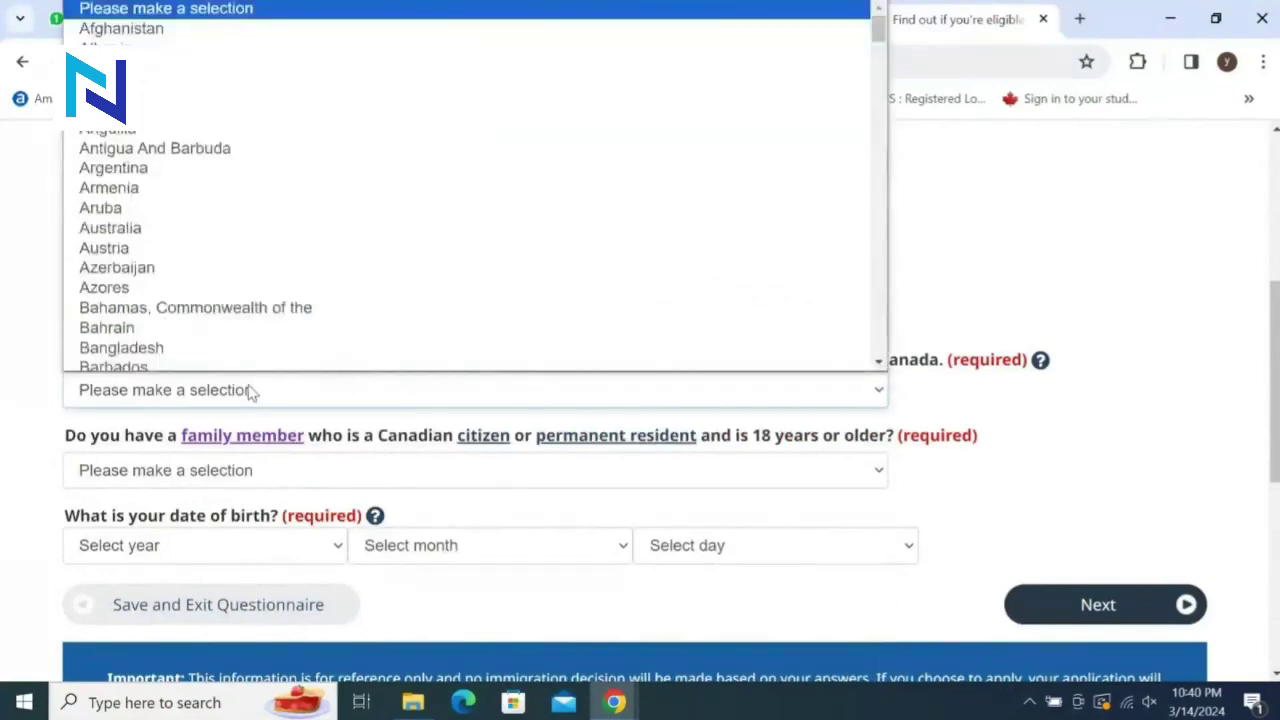
{"action": "left_click", "coordinate": [165, 321]}
{"action": "scroll", "coordinate": [214, 423], "scroll_direction": "down", "scroll_amount": 2}
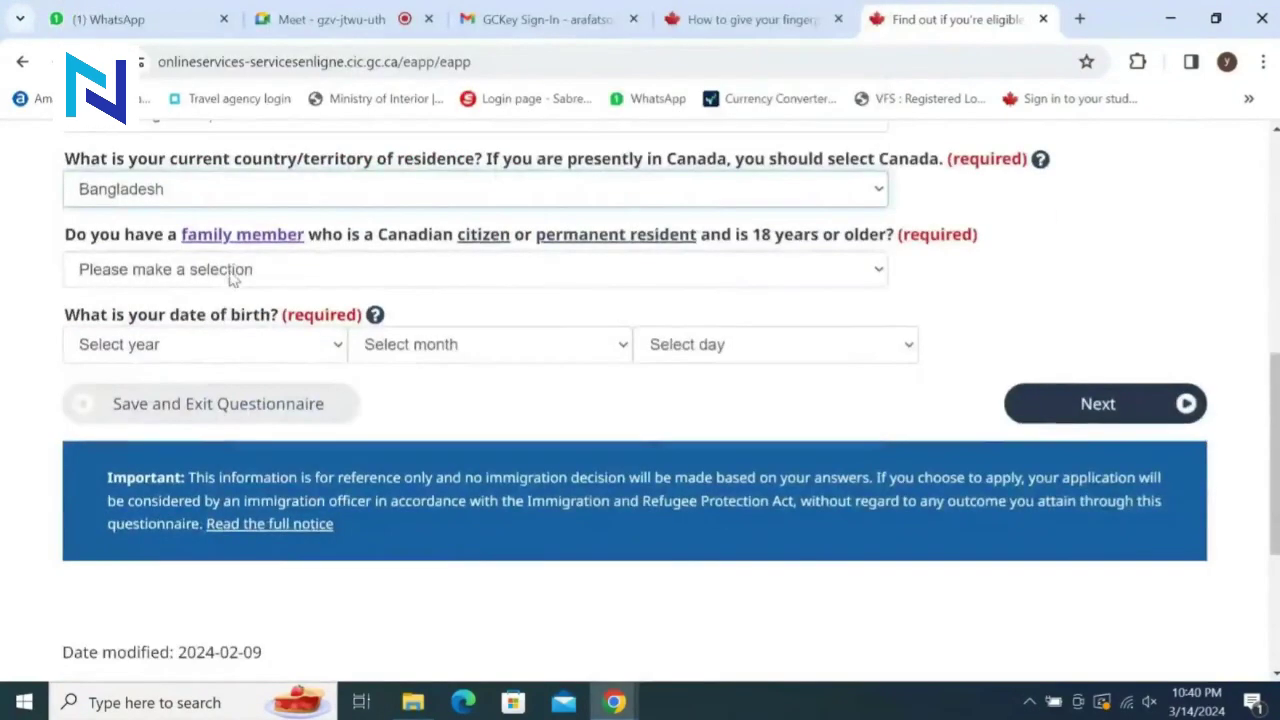
{"action": "left_click", "coordinate": [232, 270]}
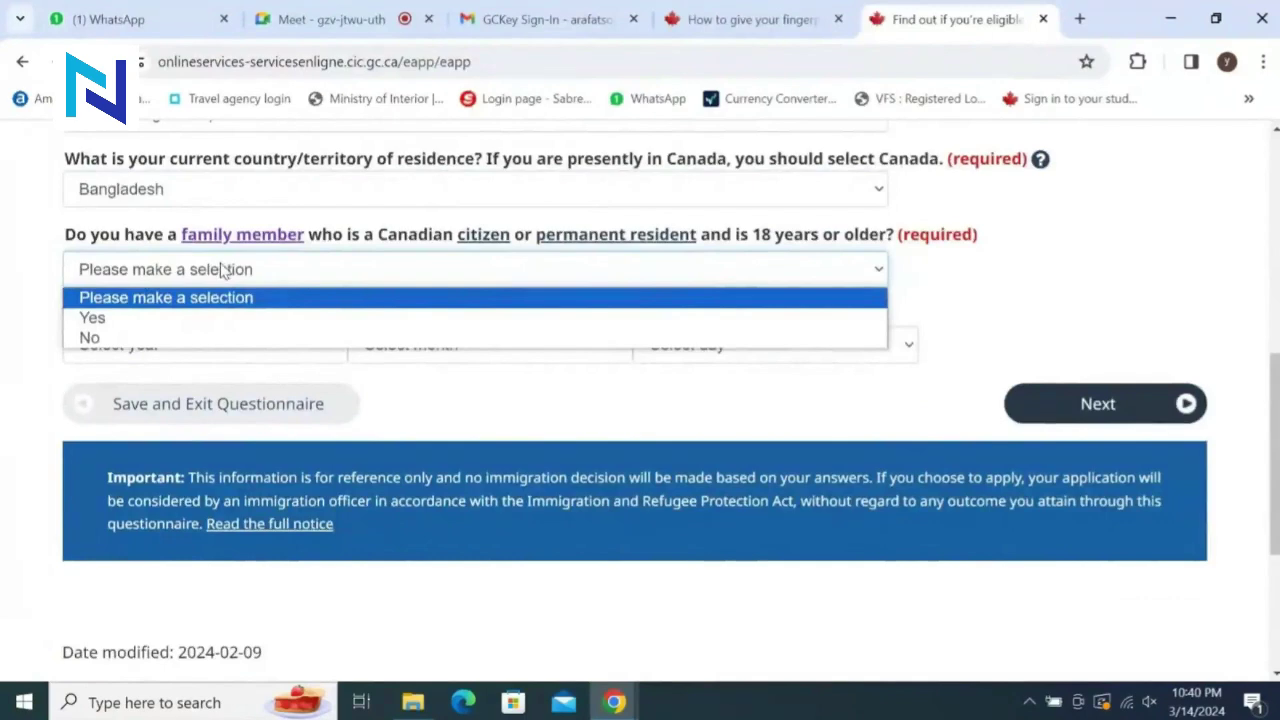
{"action": "left_click", "coordinate": [198, 340]}
{"action": "left_click", "coordinate": [234, 346]}
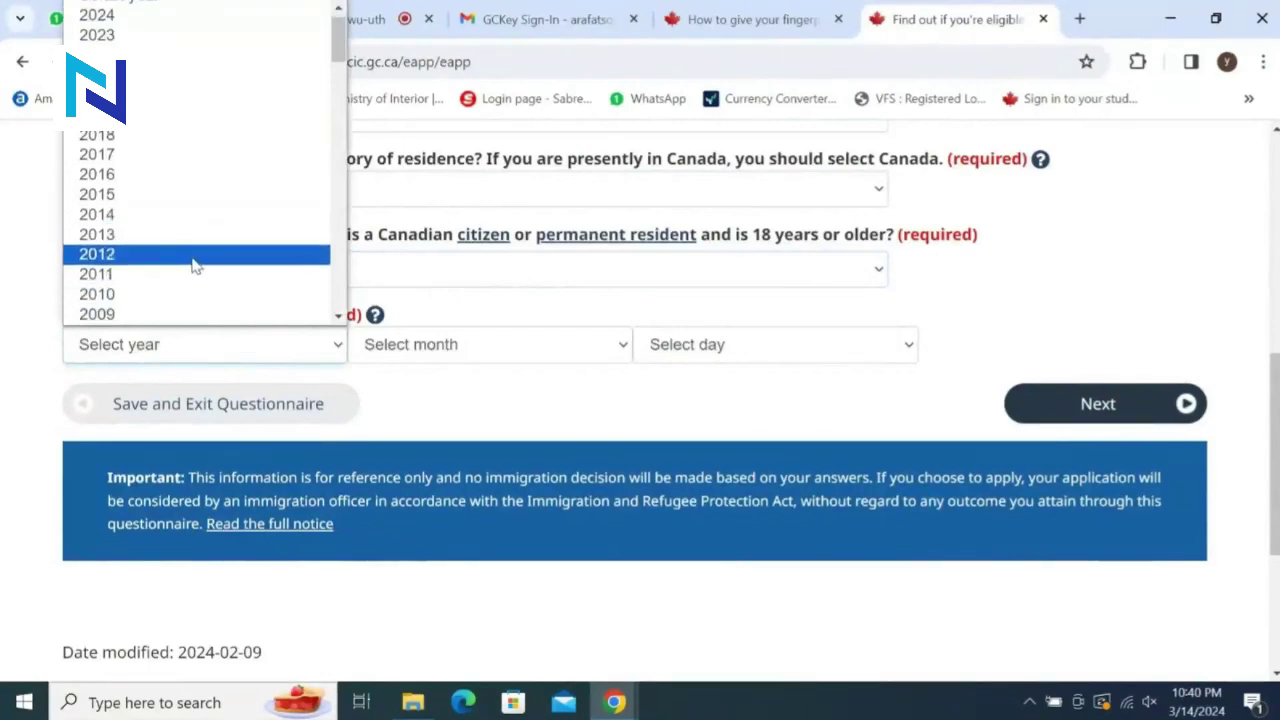
{"action": "scroll", "coordinate": [226, 263], "scroll_direction": "down", "scroll_amount": 8}
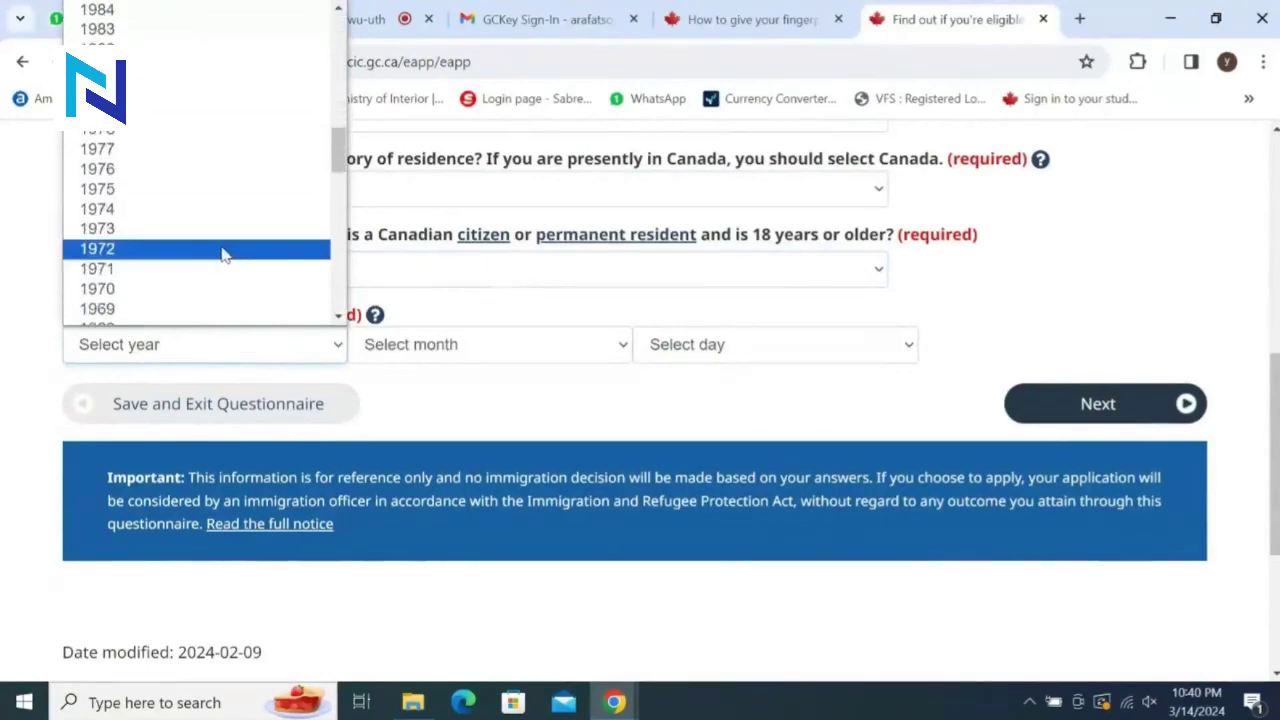
{"action": "scroll", "coordinate": [226, 263], "scroll_direction": "down", "scroll_amount": 4}
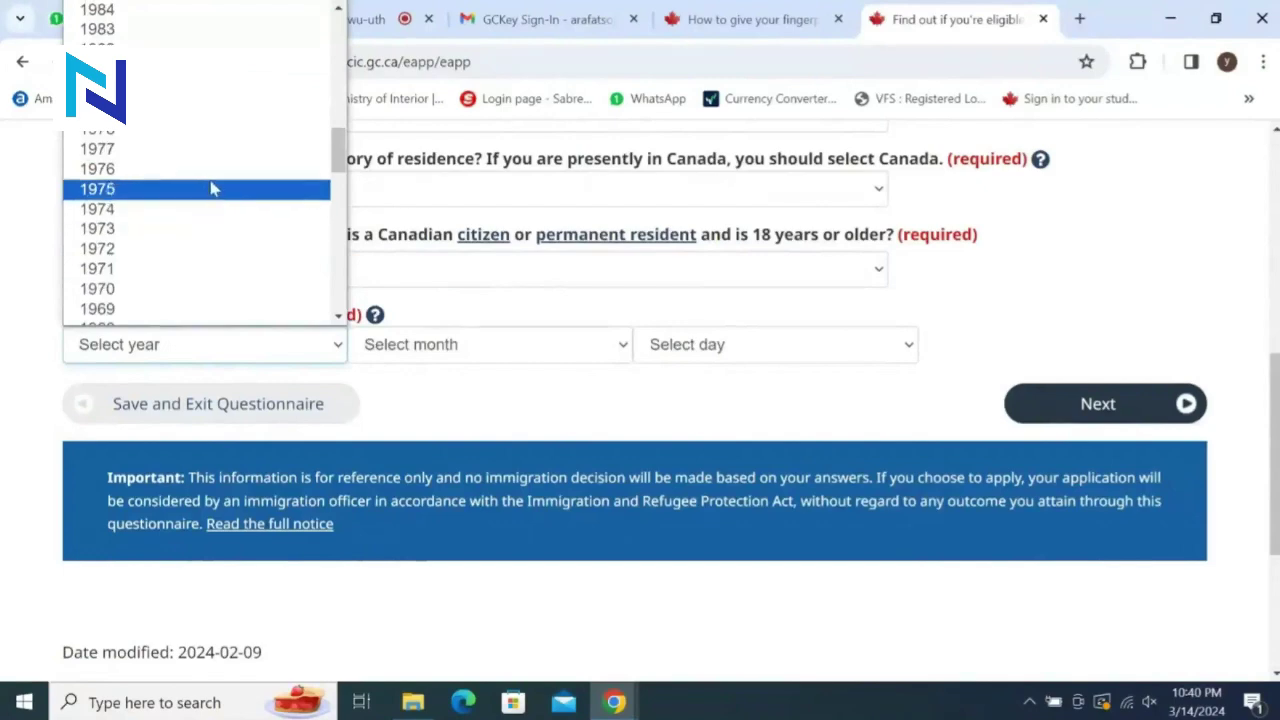
{"action": "left_click", "coordinate": [206, 290]}
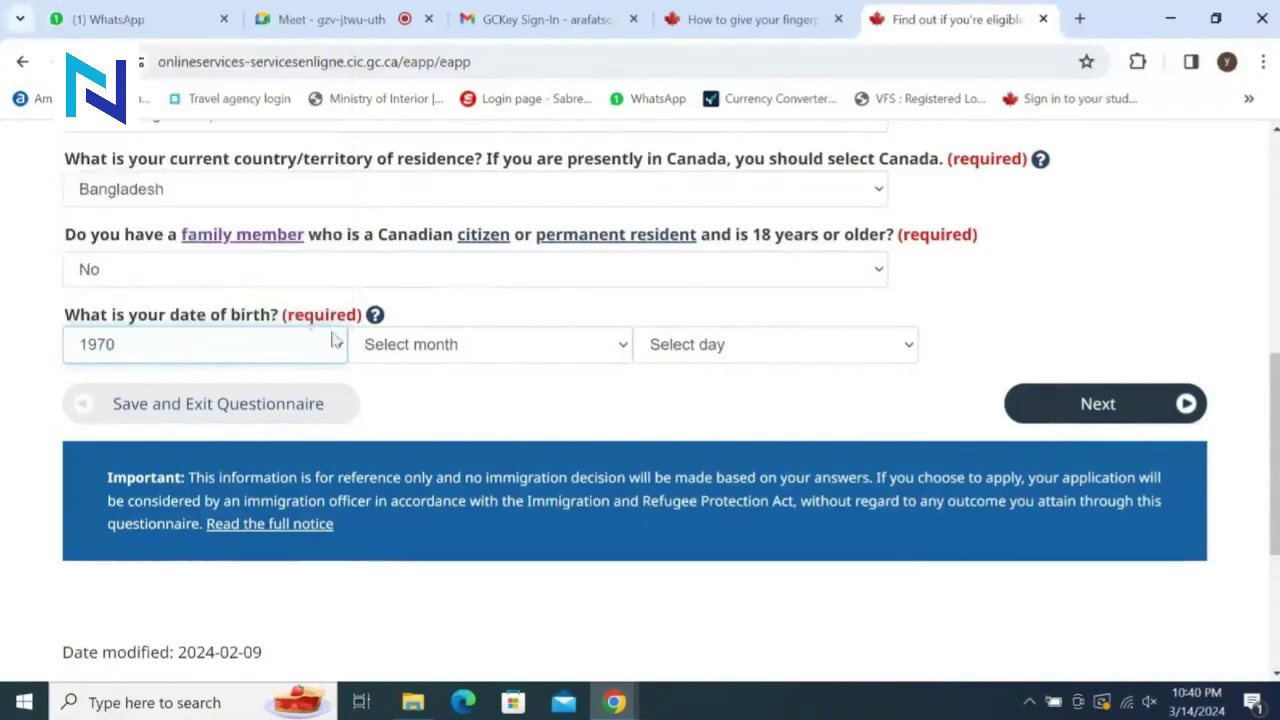
{"action": "left_click", "coordinate": [605, 350]}
{"action": "left_click", "coordinate": [441, 405]}
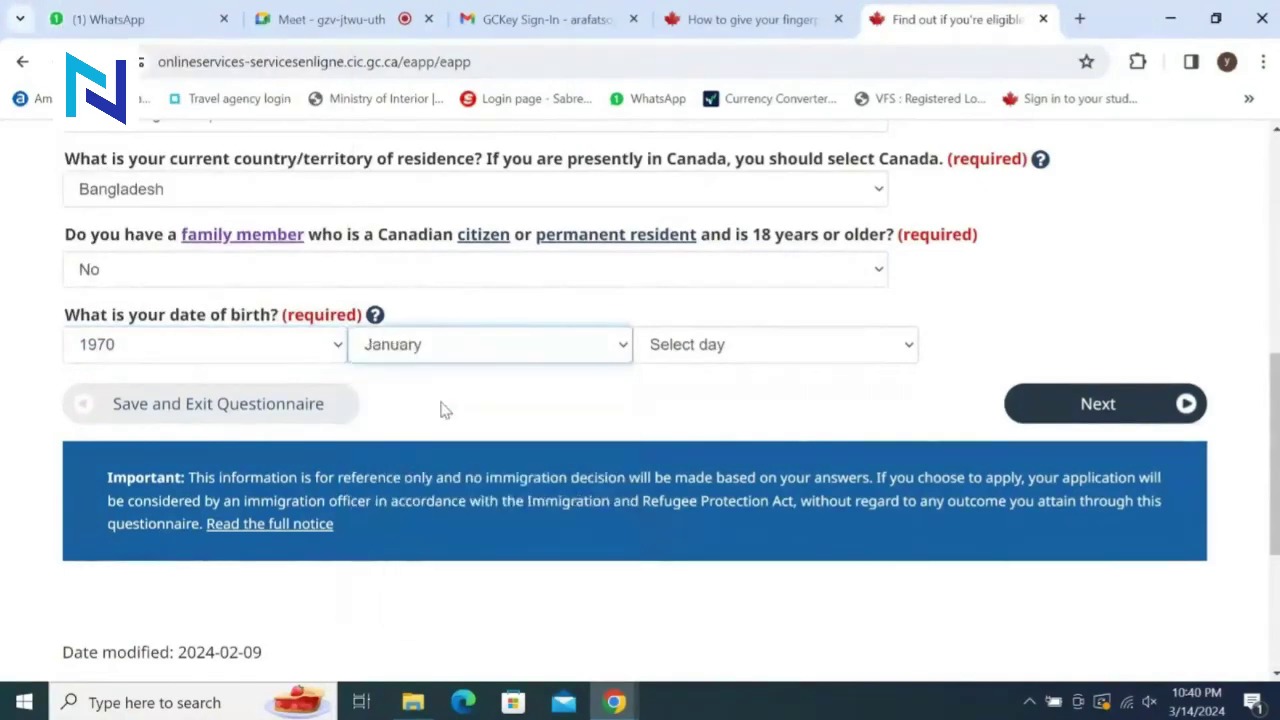
{"action": "left_click", "coordinate": [766, 354]}
{"action": "scroll", "coordinate": [740, 278], "scroll_direction": "down", "scroll_amount": 1}
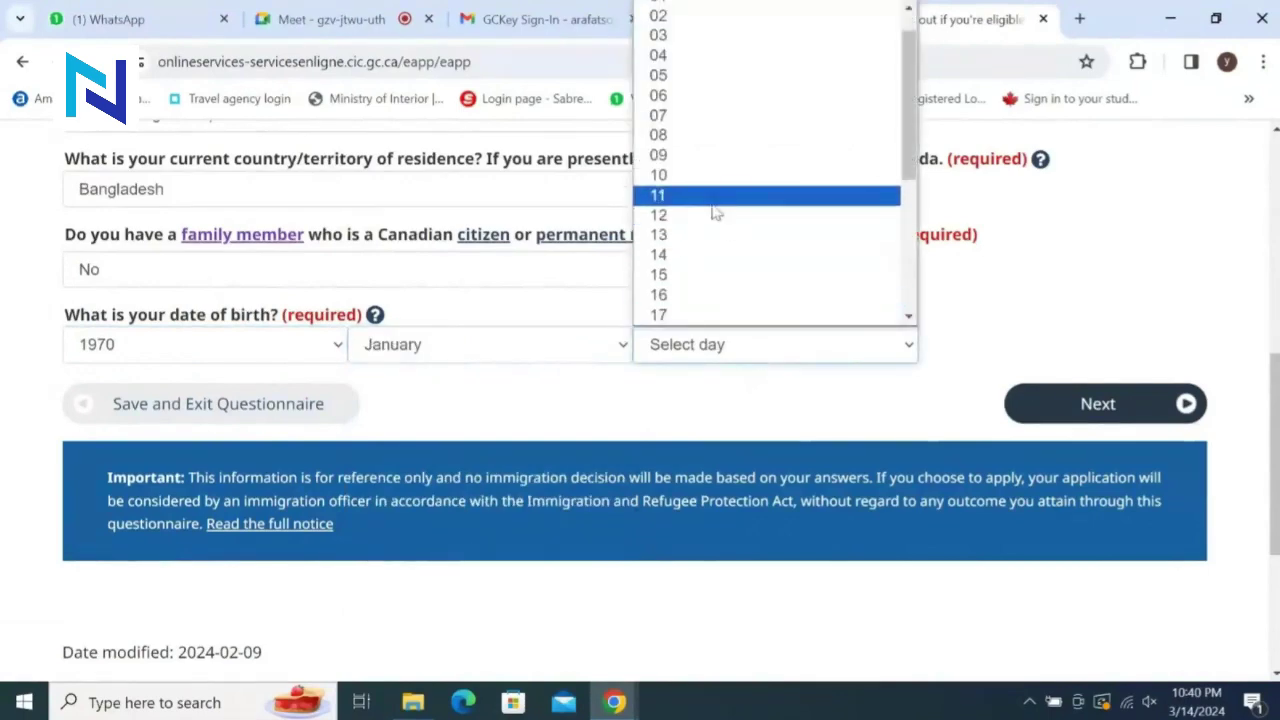
{"action": "scroll", "coordinate": [697, 212], "scroll_direction": "down", "scroll_amount": 3}
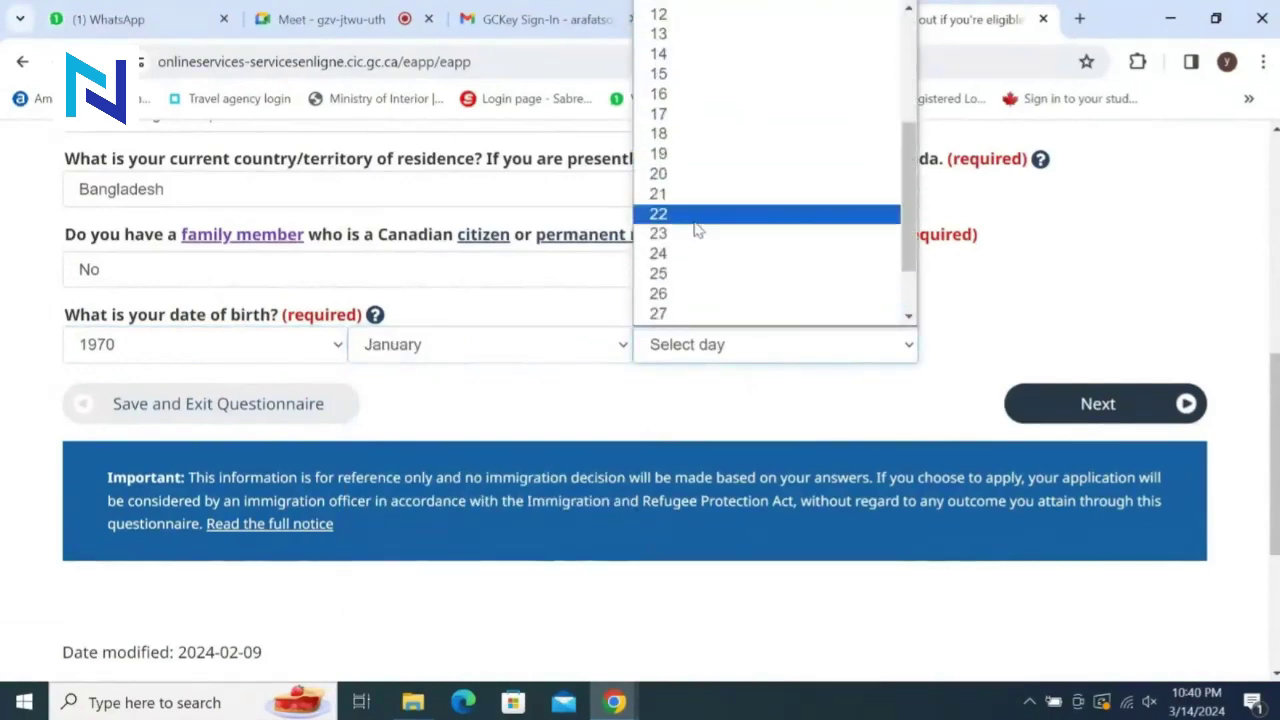
{"action": "left_click", "coordinate": [706, 97]}
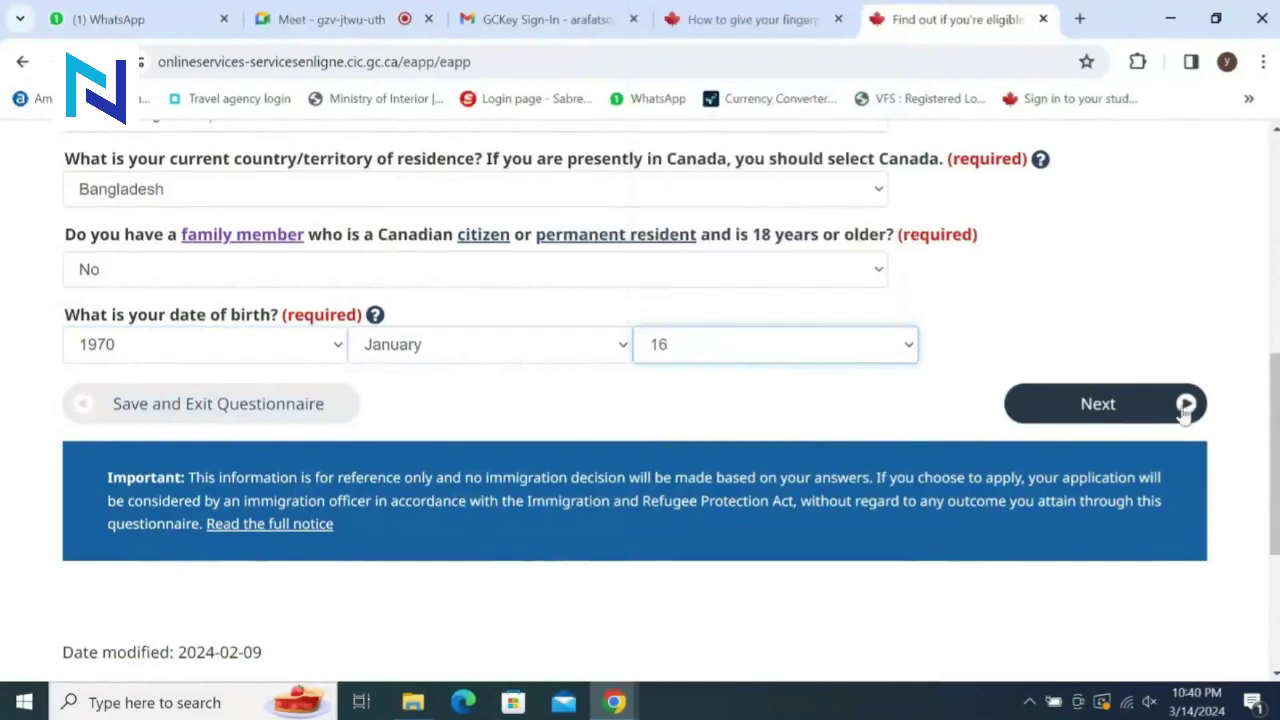
{"action": "left_click", "coordinate": [1083, 401]}
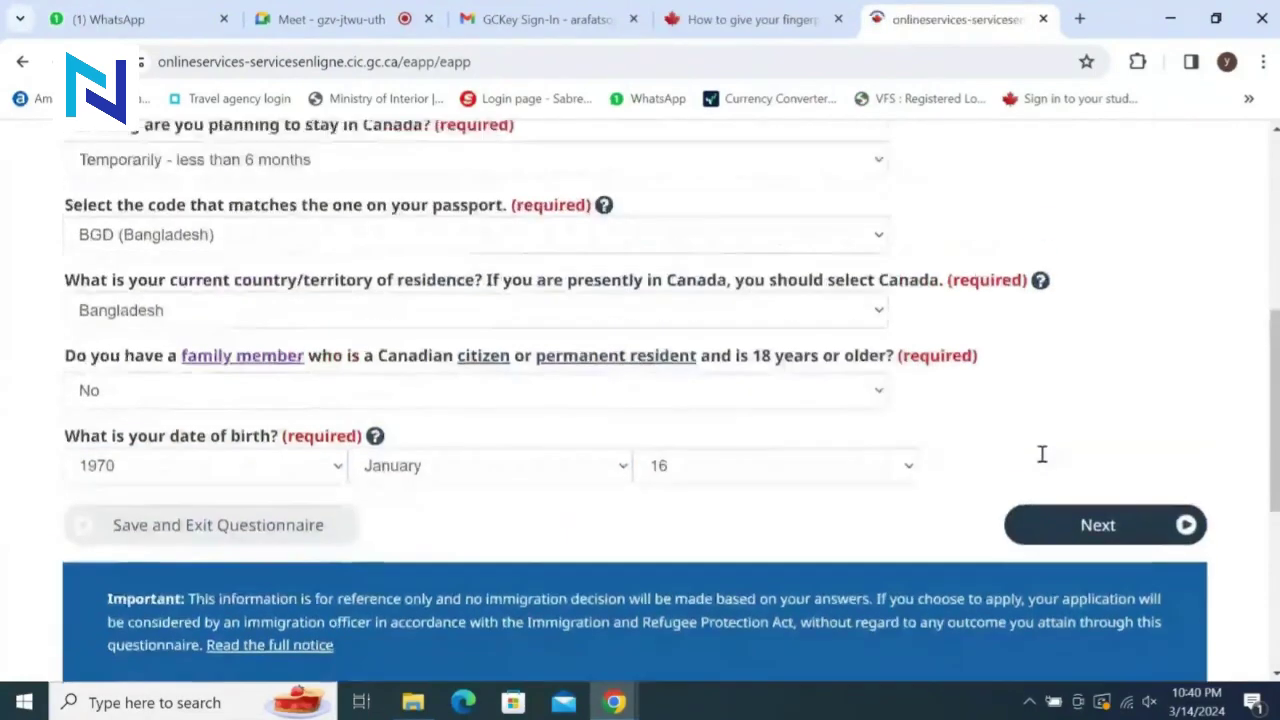
Answer No to having lived in Canada as a permanent resident and submit.
{"action": "scroll", "coordinate": [651, 486], "scroll_direction": "down", "scroll_amount": 1}
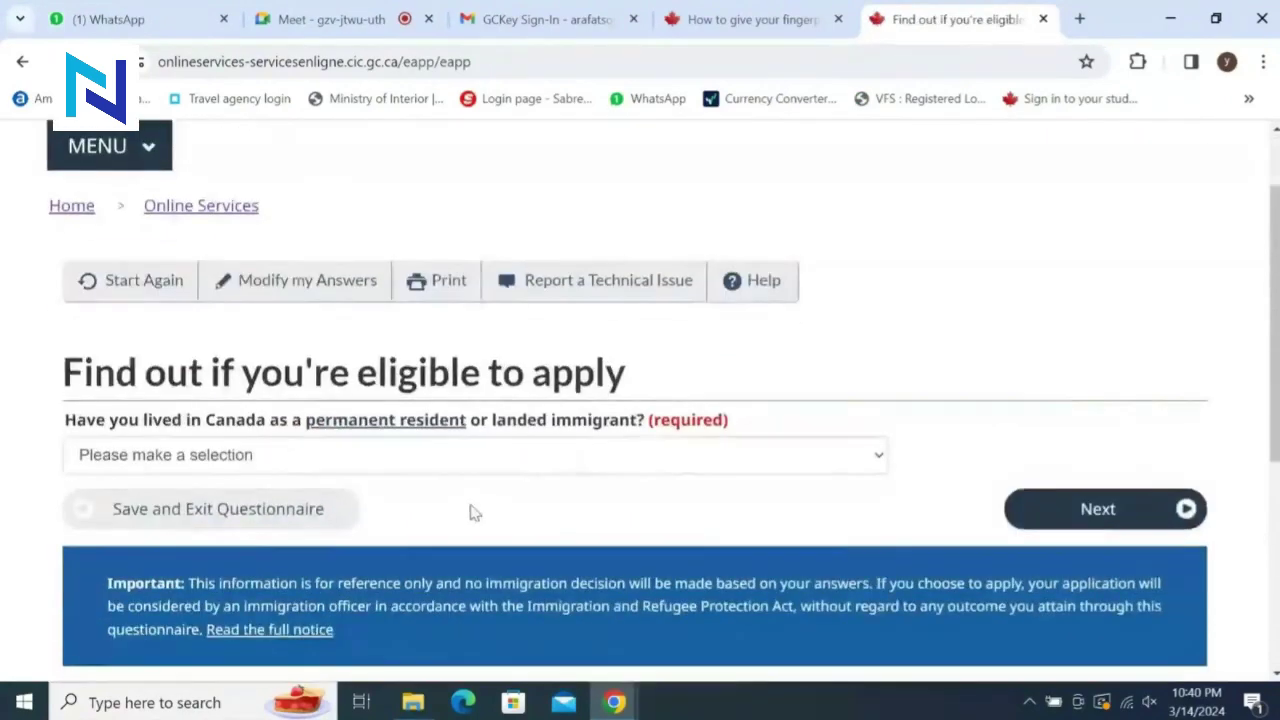
{"action": "left_click", "coordinate": [550, 466]}
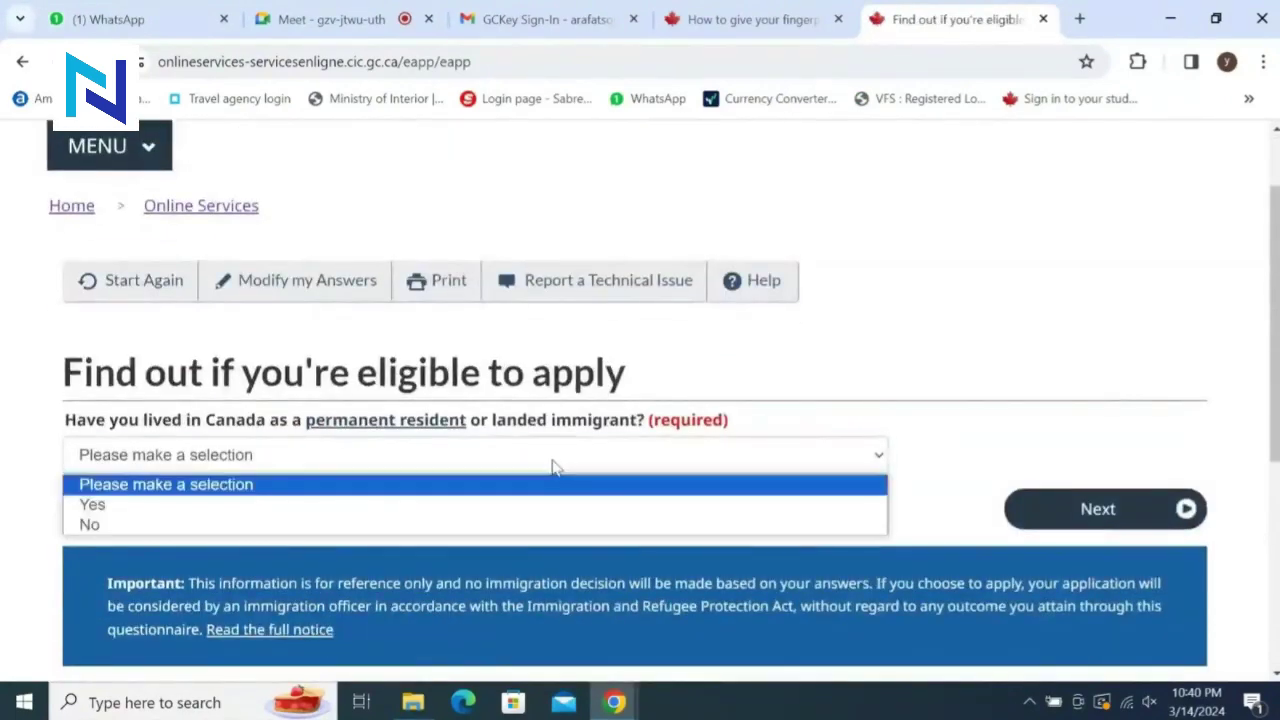
{"action": "left_click", "coordinate": [350, 556]}
{"action": "left_click", "coordinate": [474, 469]}
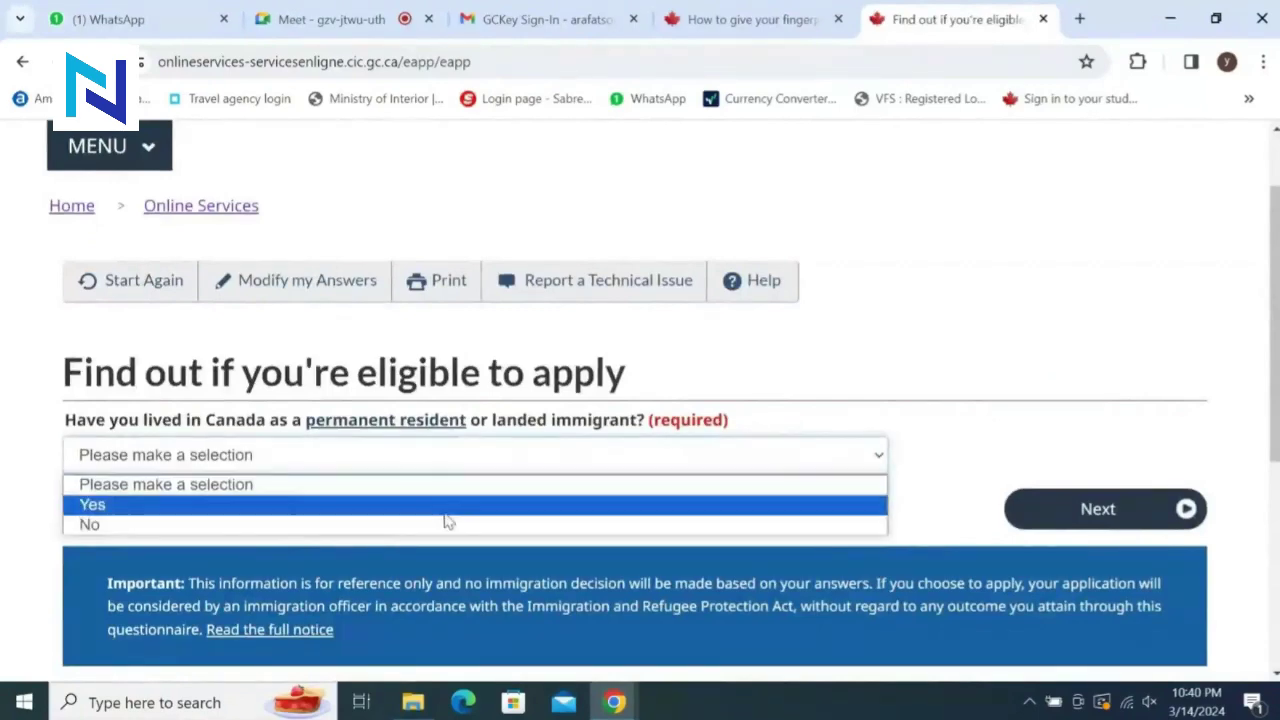
{"action": "left_click", "coordinate": [443, 523]}
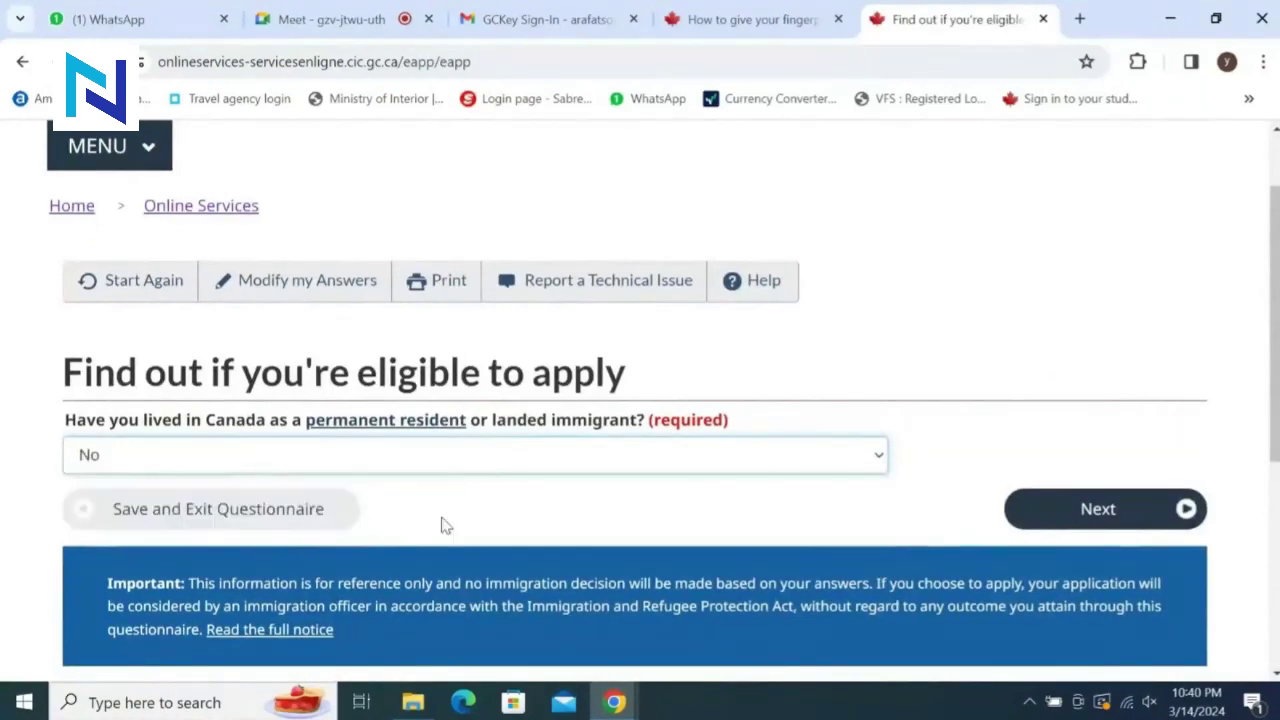
{"action": "left_click", "coordinate": [1045, 521]}
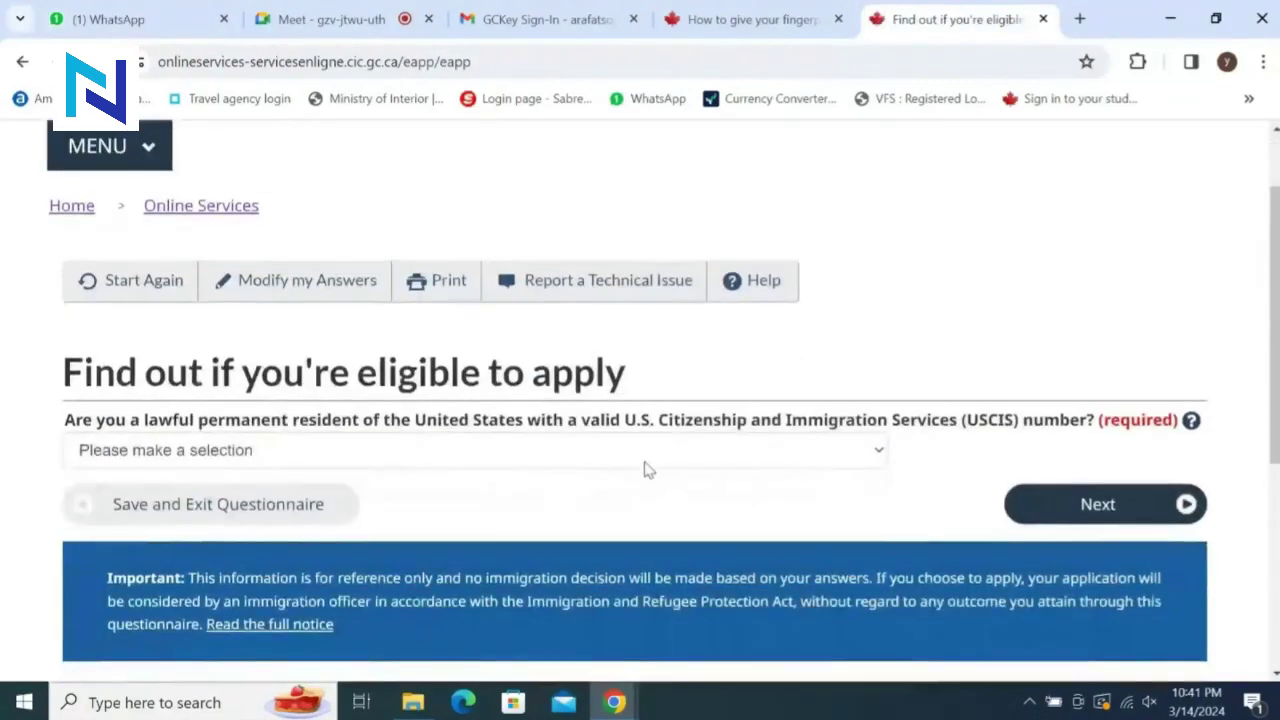
Answer No to holding US permanent residency (USCIS) and submit.
{"action": "left_click", "coordinate": [641, 453]}
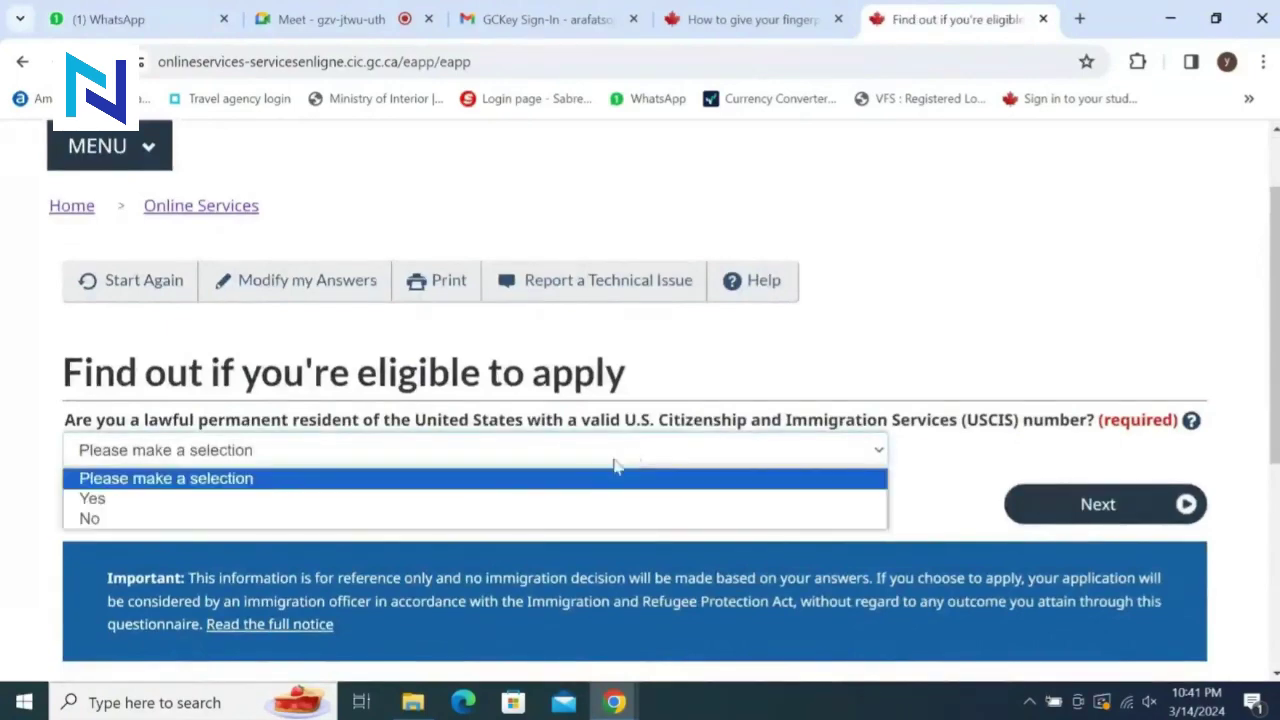
{"action": "left_click", "coordinate": [512, 520]}
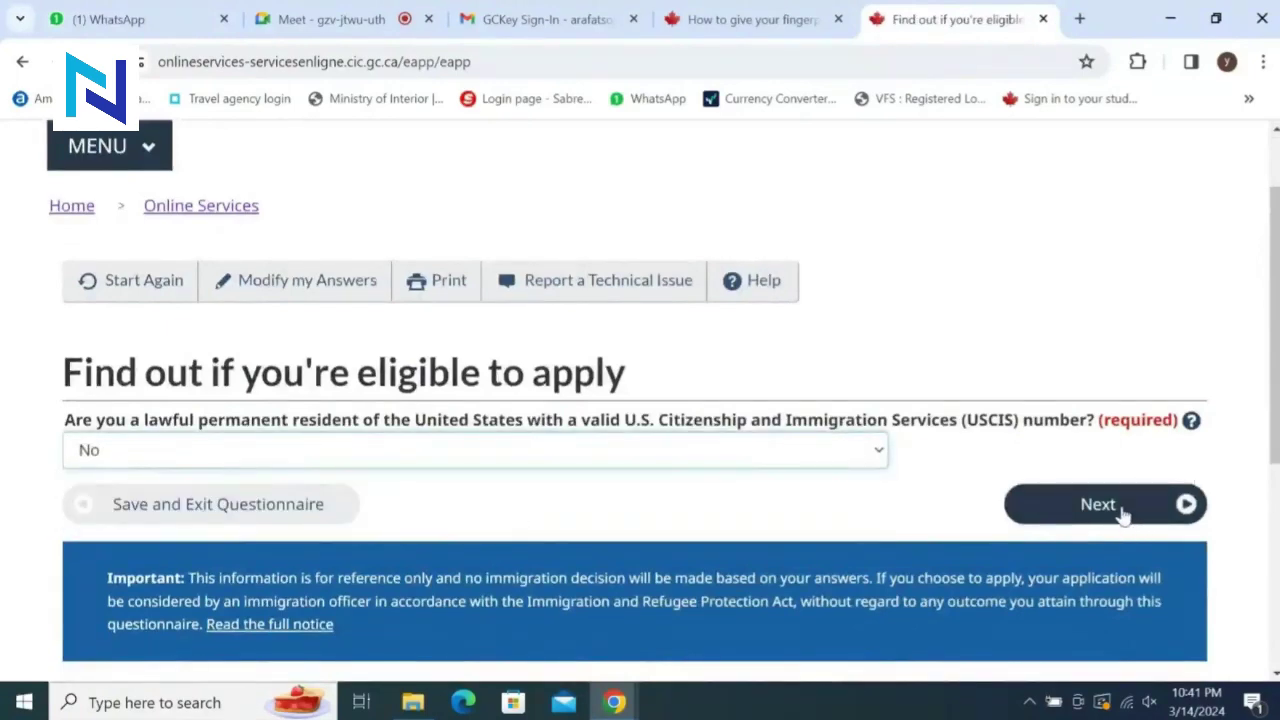
{"action": "left_click", "coordinate": [1055, 500]}
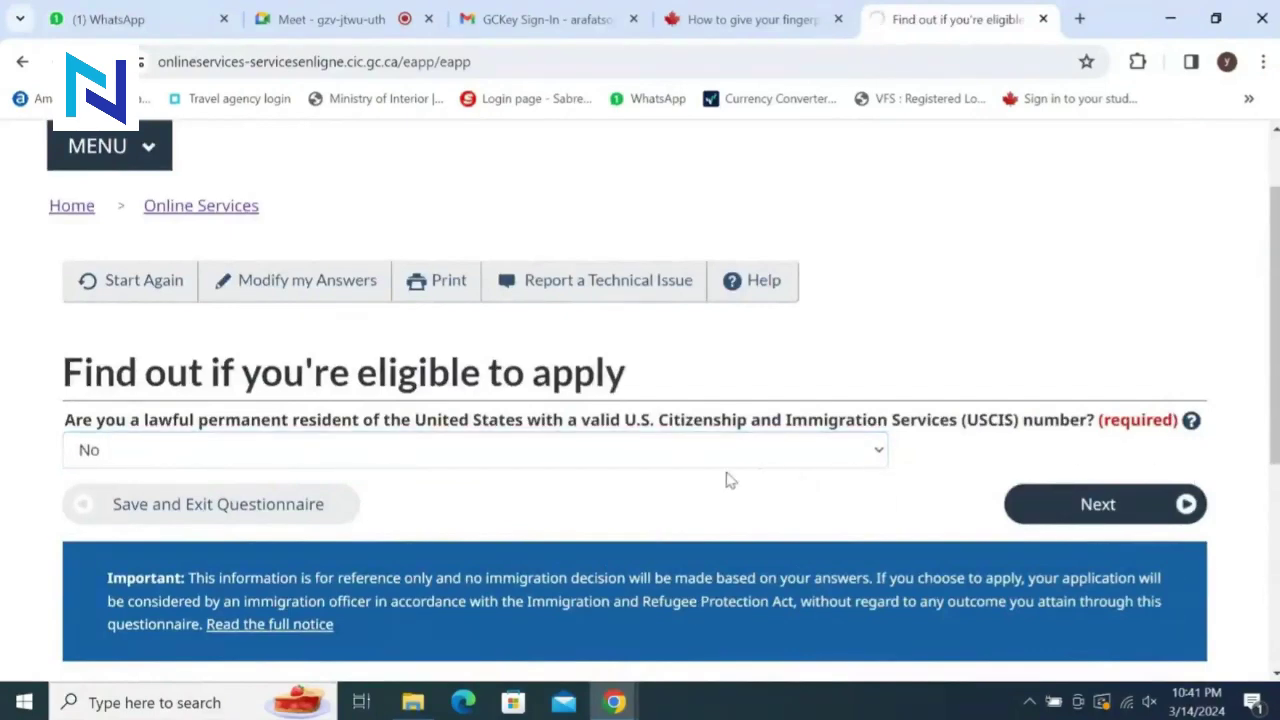
{"action": "scroll", "coordinate": [514, 437], "scroll_direction": "down", "scroll_amount": 3}
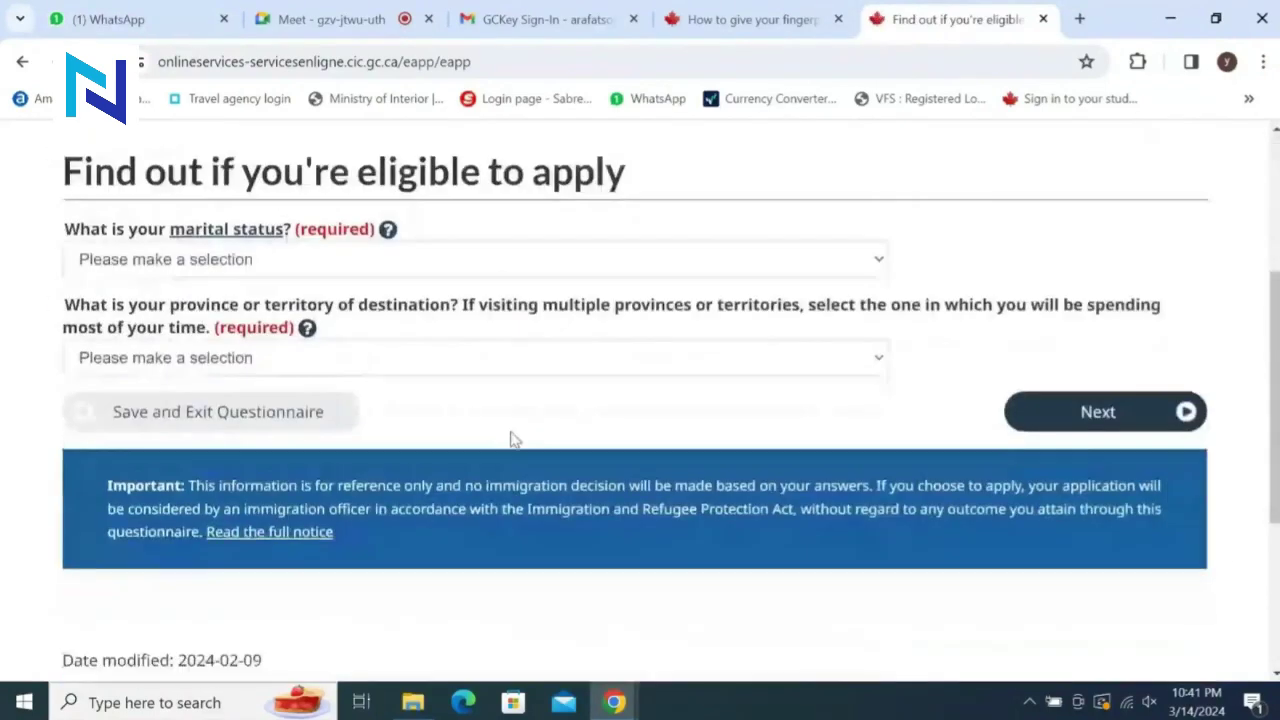
Submit Married and Ontario, then view the Visitor visa - under 6 months result ($100 CAD).
{"action": "left_click", "coordinate": [282, 262]}
{"action": "left_click", "coordinate": [212, 310]}
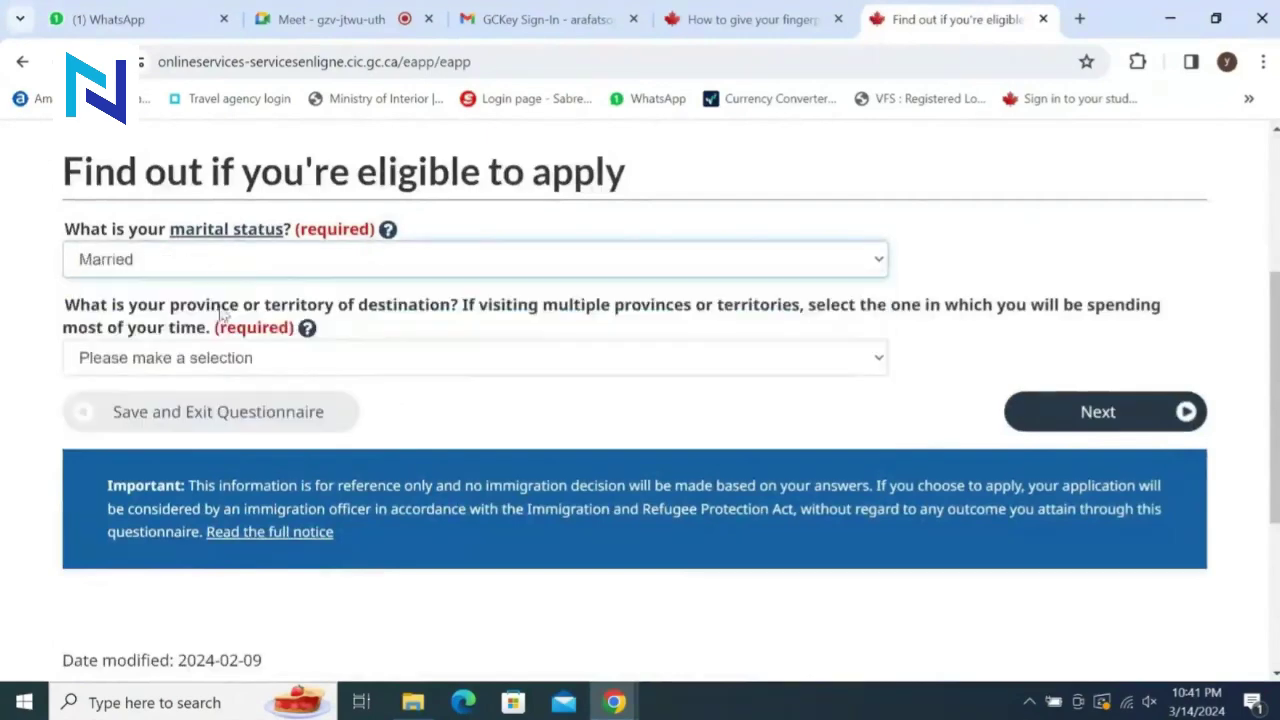
{"action": "left_click", "coordinate": [314, 365]}
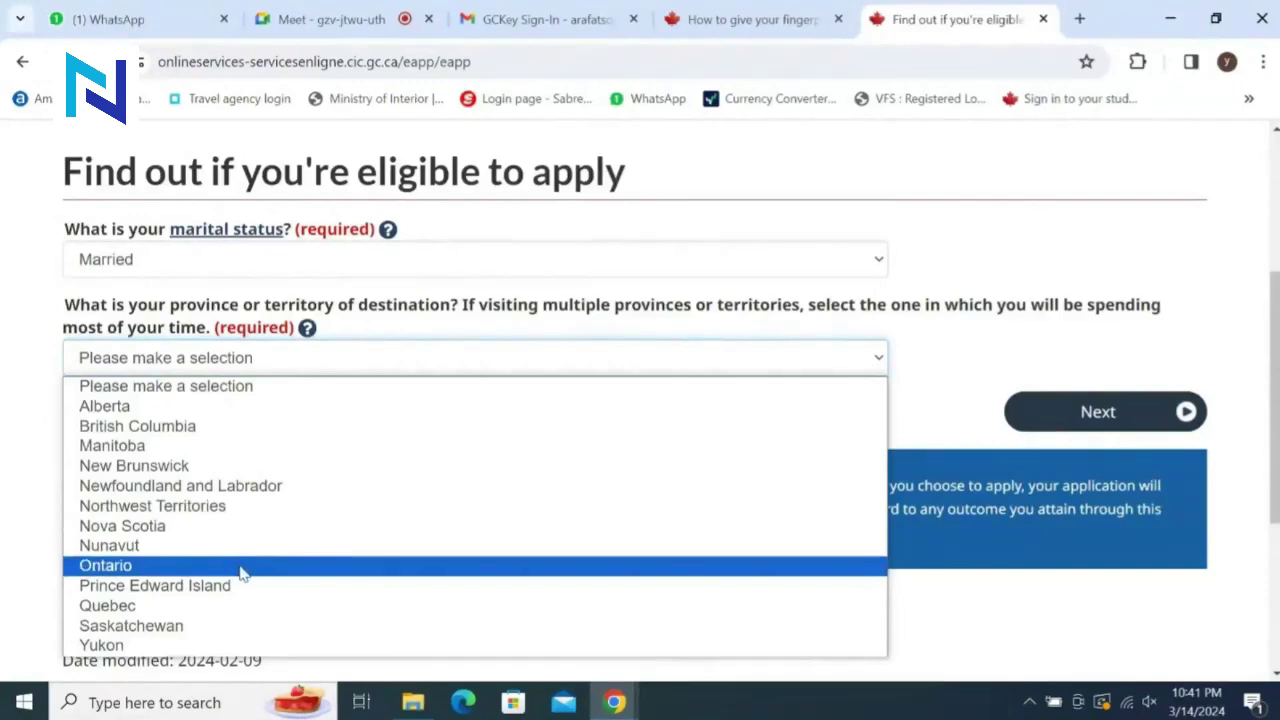
{"action": "left_click", "coordinate": [240, 566]}
{"action": "left_click", "coordinate": [1094, 410]}
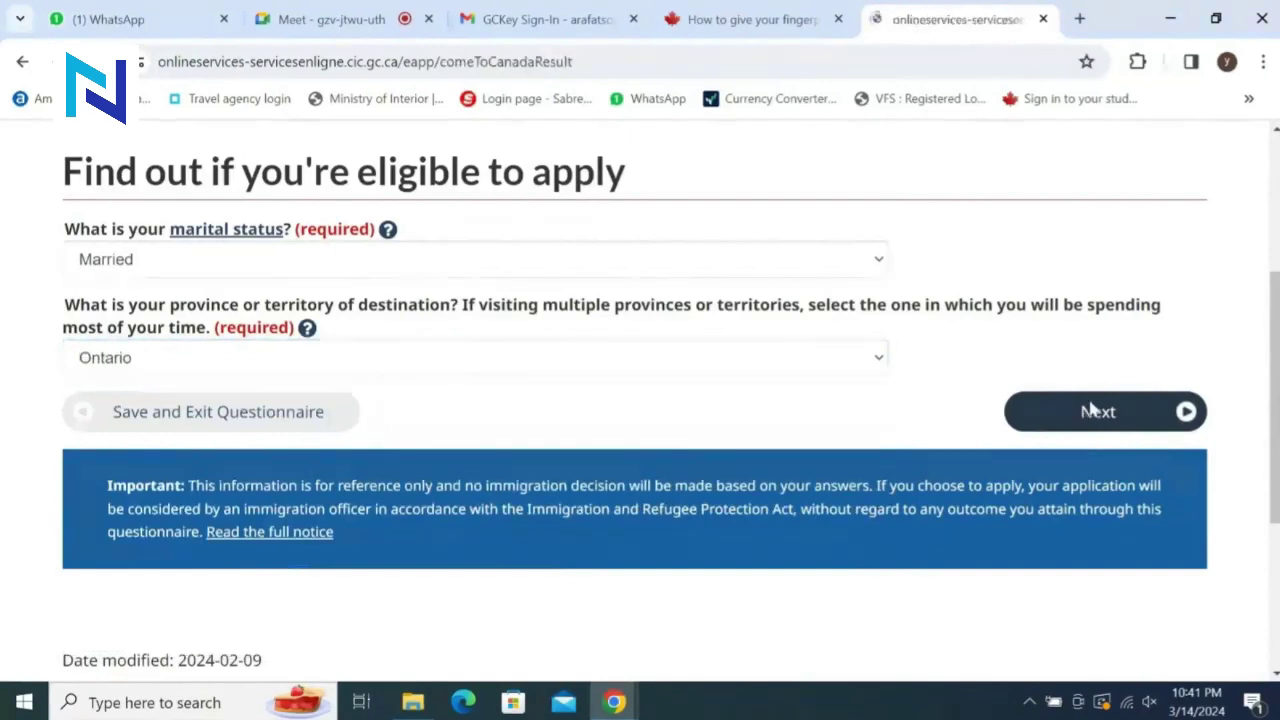
{"action": "scroll", "coordinate": [397, 395], "scroll_direction": "down", "scroll_amount": 3}
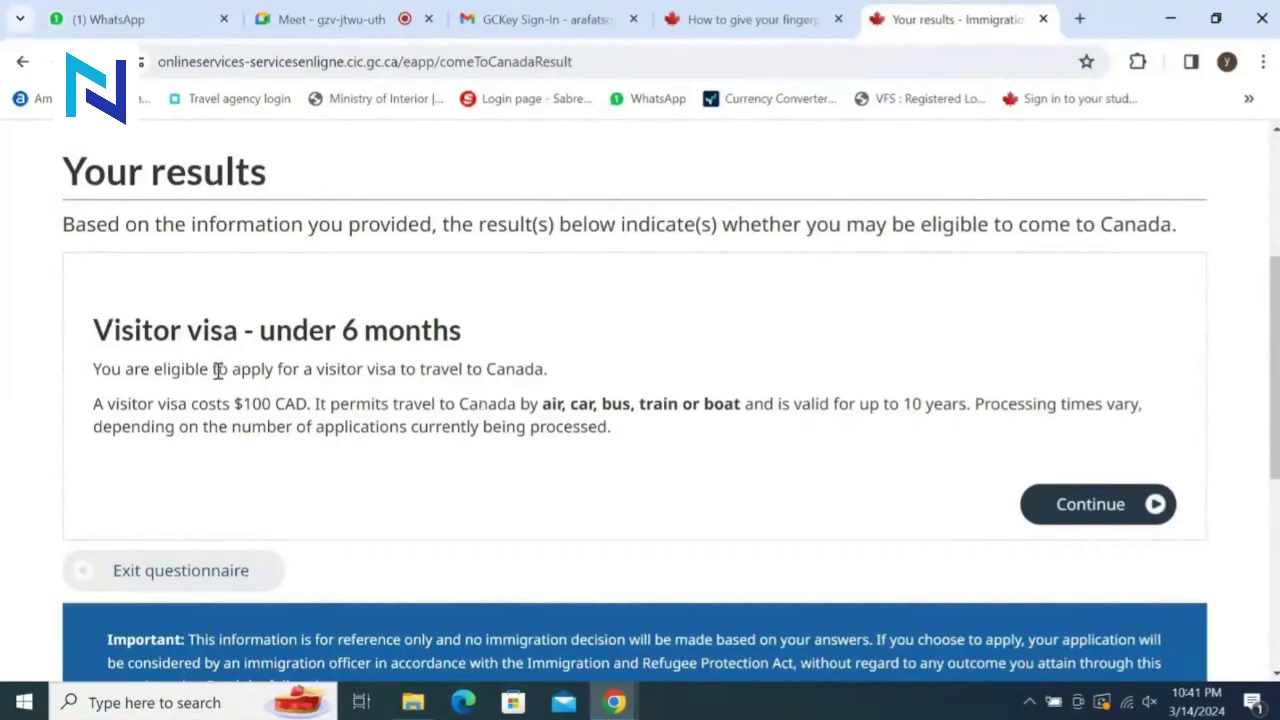
Highlight the visa fee text and the word 'car' among the travel modes on the results.
{"action": "left_click_drag", "start_coordinate": [165, 402], "coordinate": [308, 403]}
{"action": "left_click", "coordinate": [596, 501]}
{"action": "left_click_drag", "start_coordinate": [572, 403], "coordinate": [597, 401]}
{"action": "left_click", "coordinate": [595, 401]}
{"action": "scroll", "coordinate": [875, 520], "scroll_direction": "up", "scroll_amount": 3}
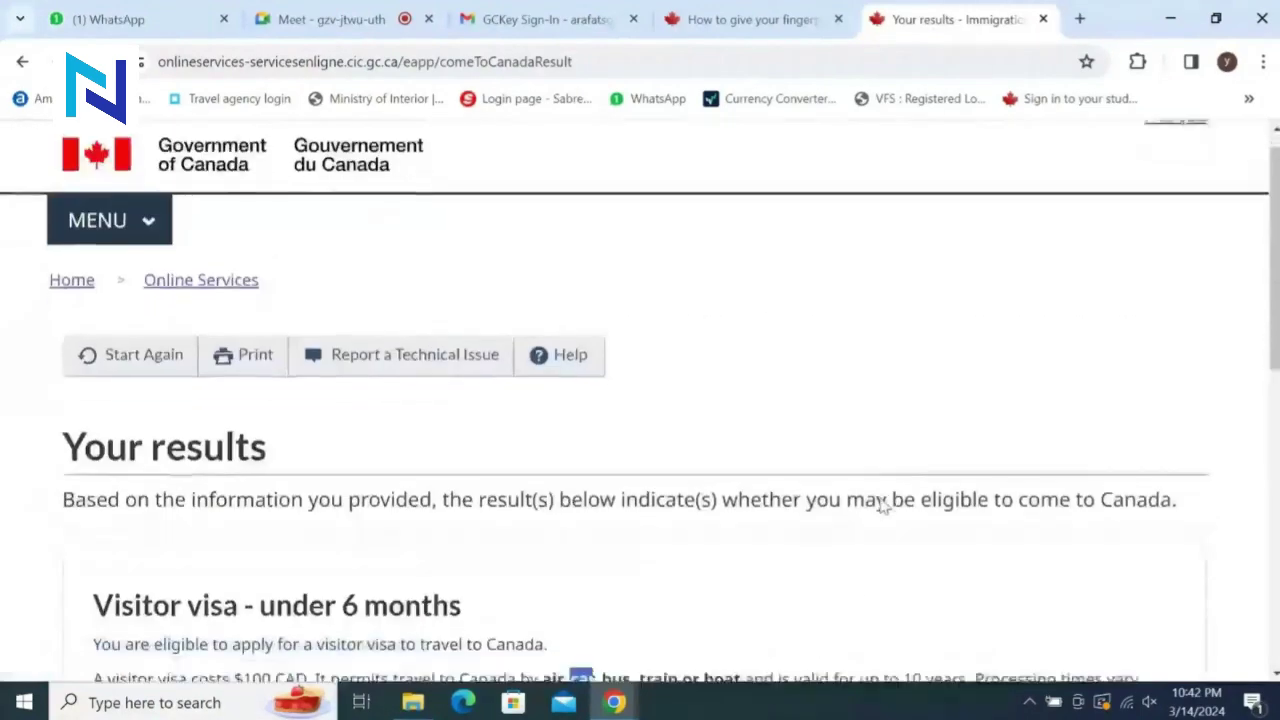
{"action": "scroll", "coordinate": [886, 494], "scroll_direction": "down", "scroll_amount": 3}
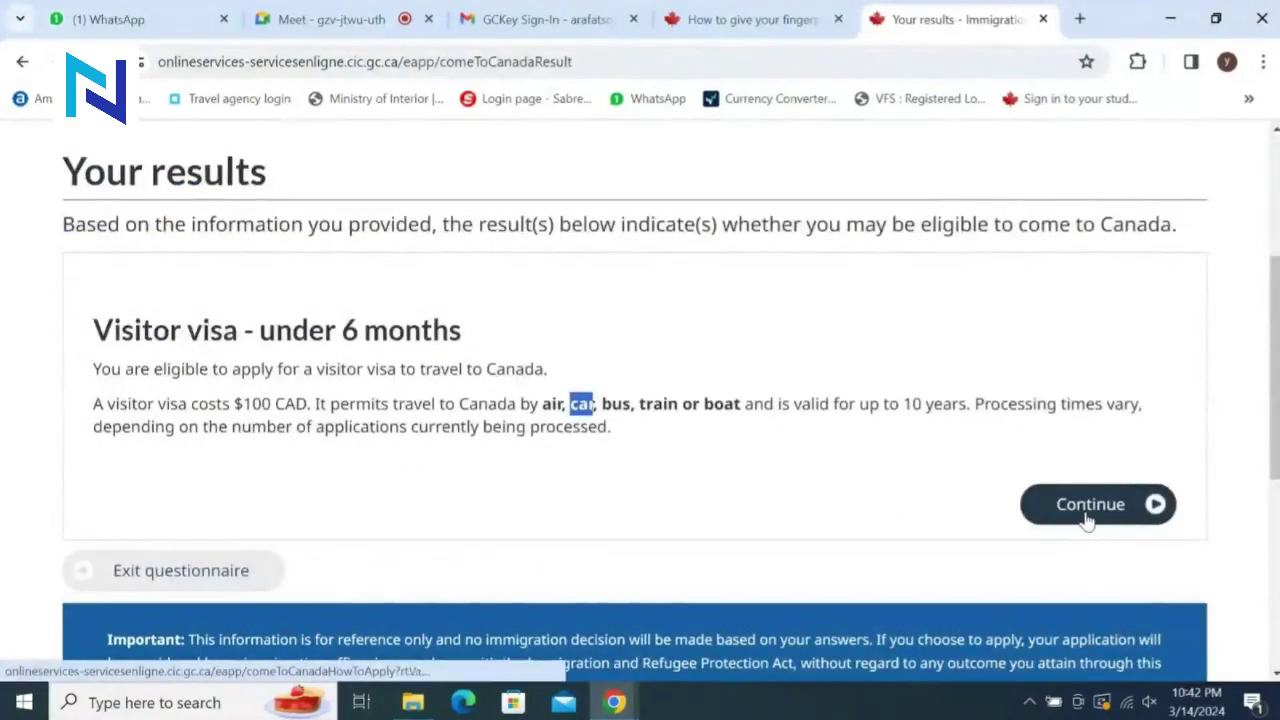
Continue into the personal checklist and submit Tourism as the main purpose of the visit.
{"action": "left_click", "coordinate": [1086, 522]}
{"action": "scroll", "coordinate": [903, 483], "scroll_direction": "down", "scroll_amount": 3}
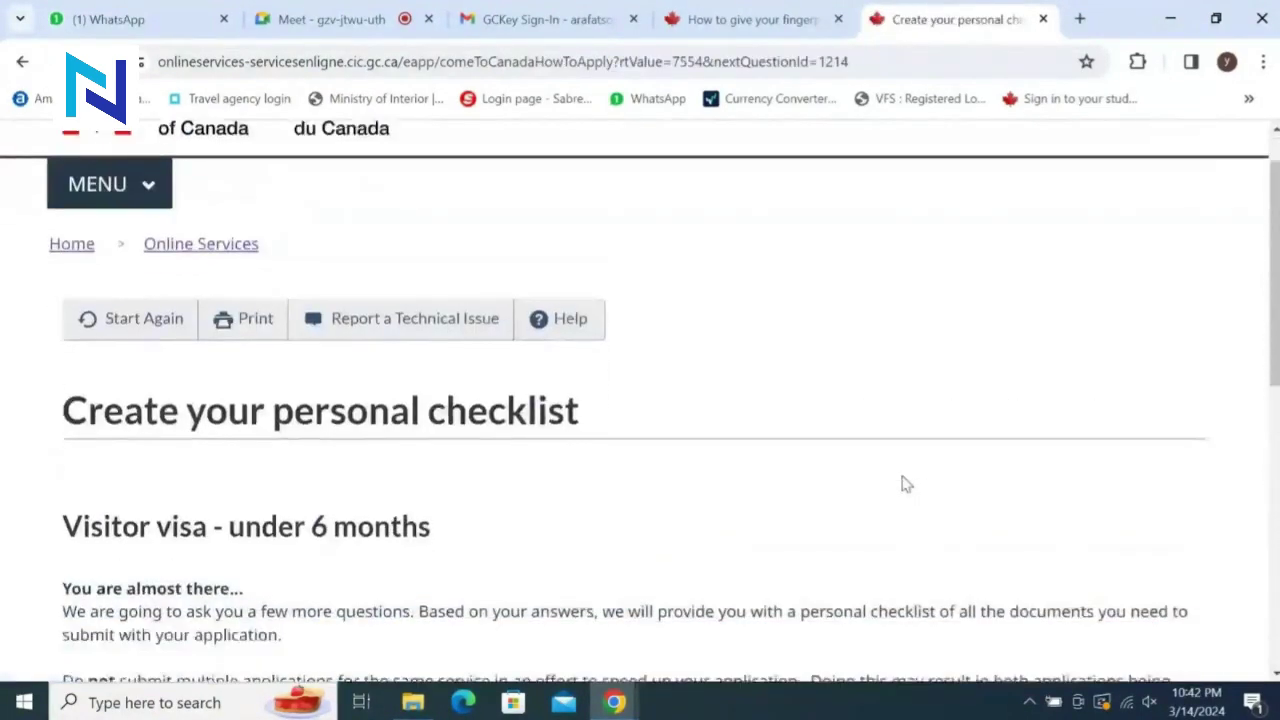
{"action": "left_click", "coordinate": [1118, 555]}
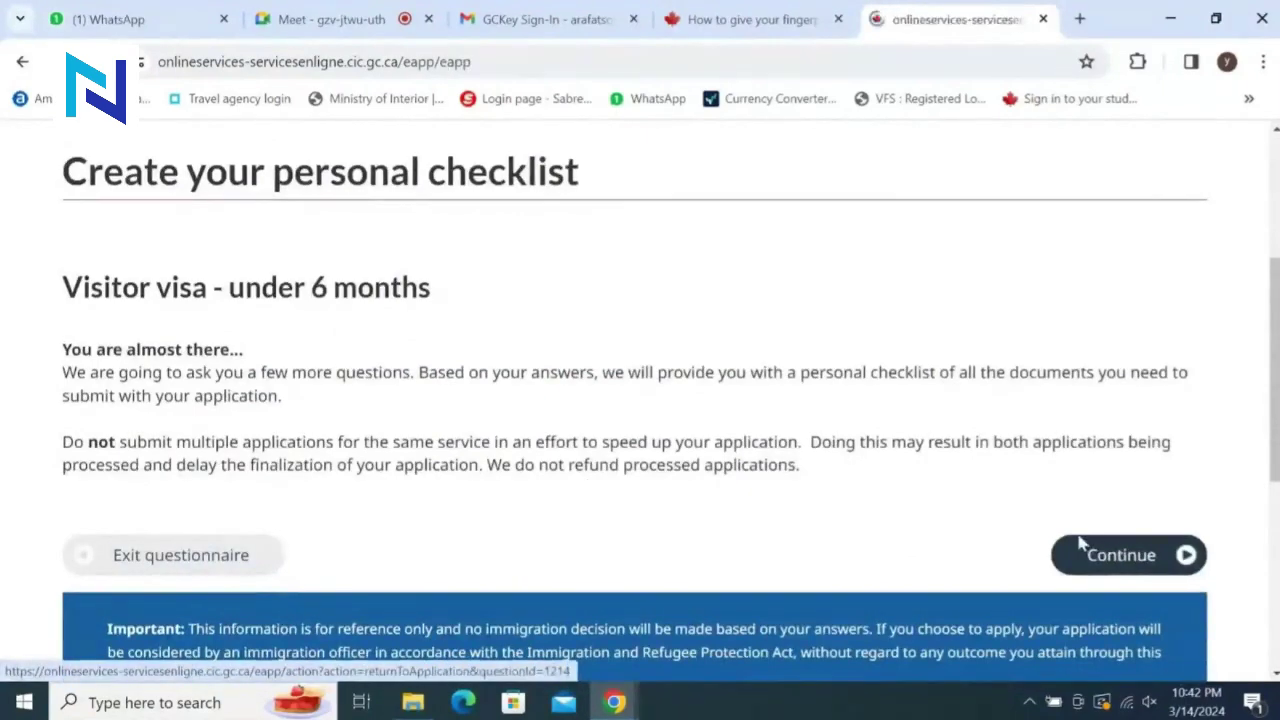
{"action": "scroll", "coordinate": [914, 509], "scroll_direction": "down", "scroll_amount": 2}
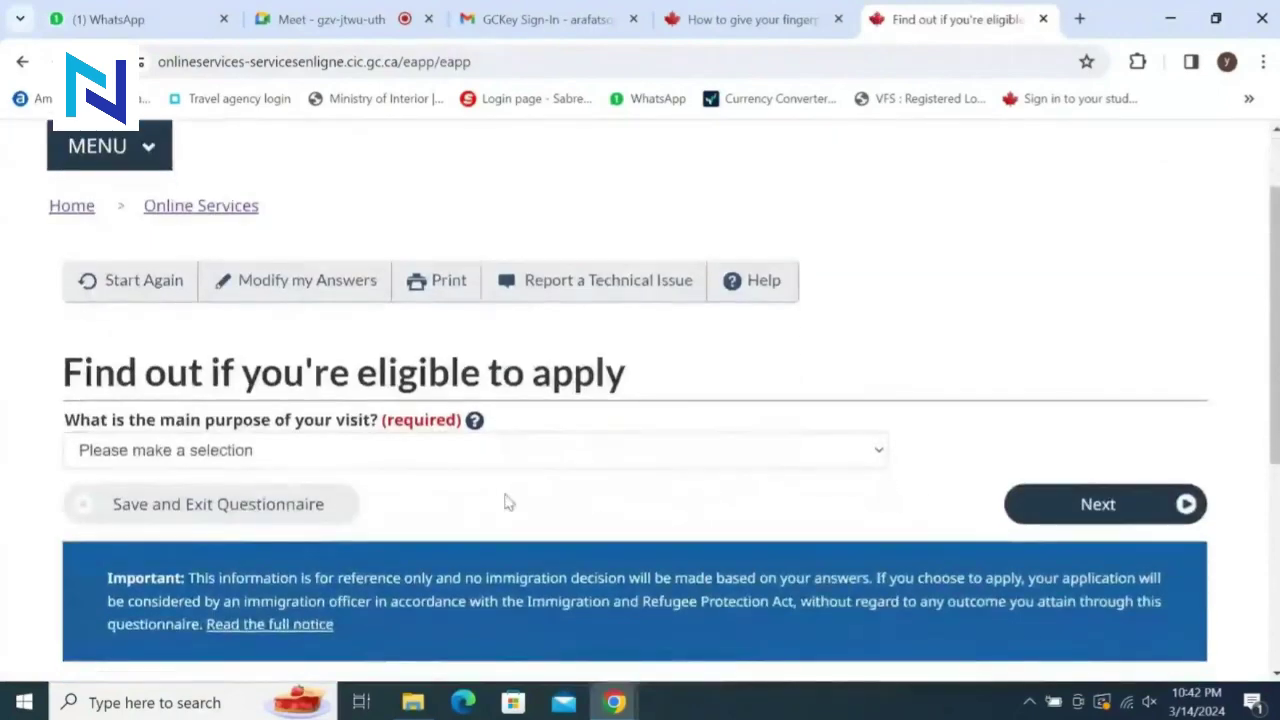
{"action": "left_click", "coordinate": [532, 450]}
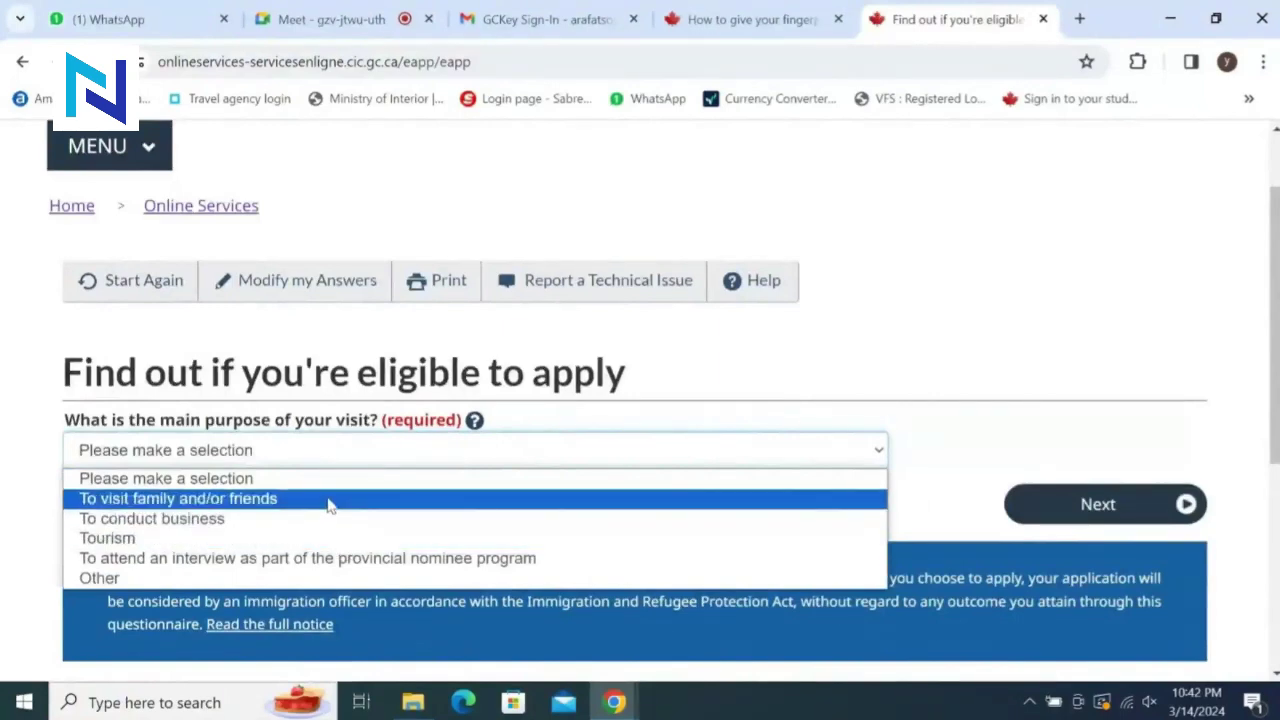
{"action": "left_click", "coordinate": [293, 546]}
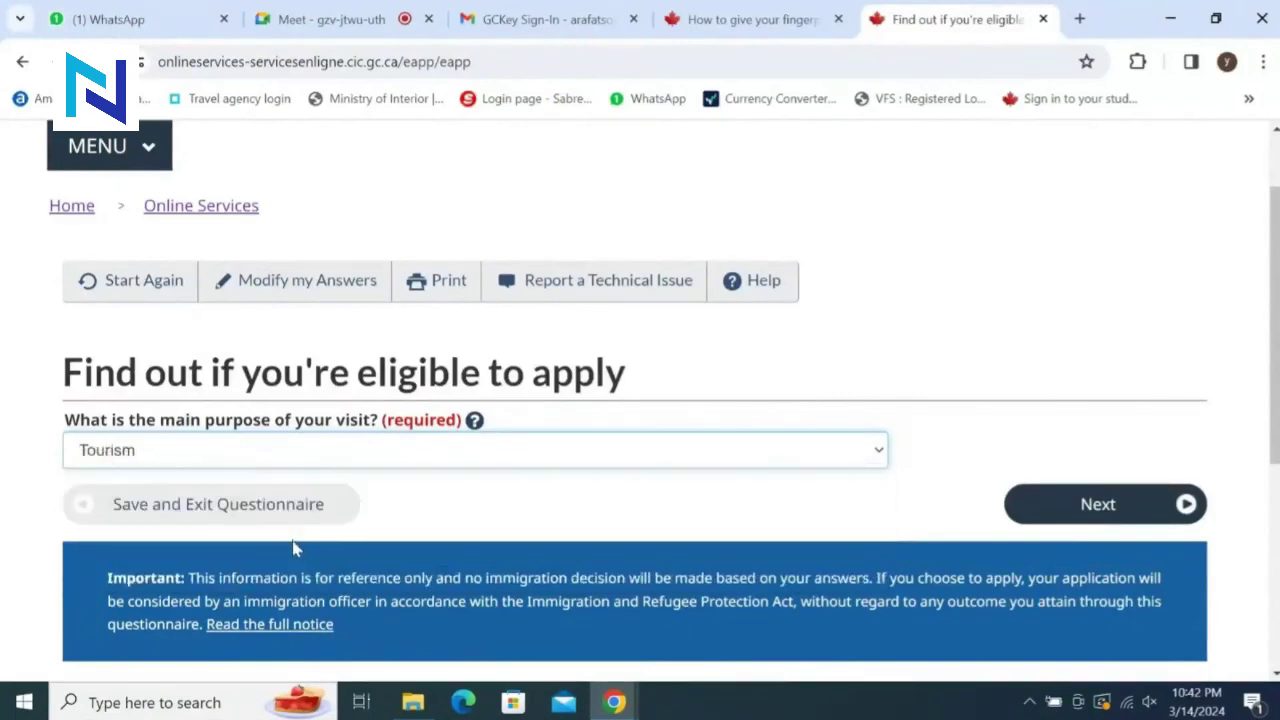
{"action": "left_click", "coordinate": [1107, 513]}
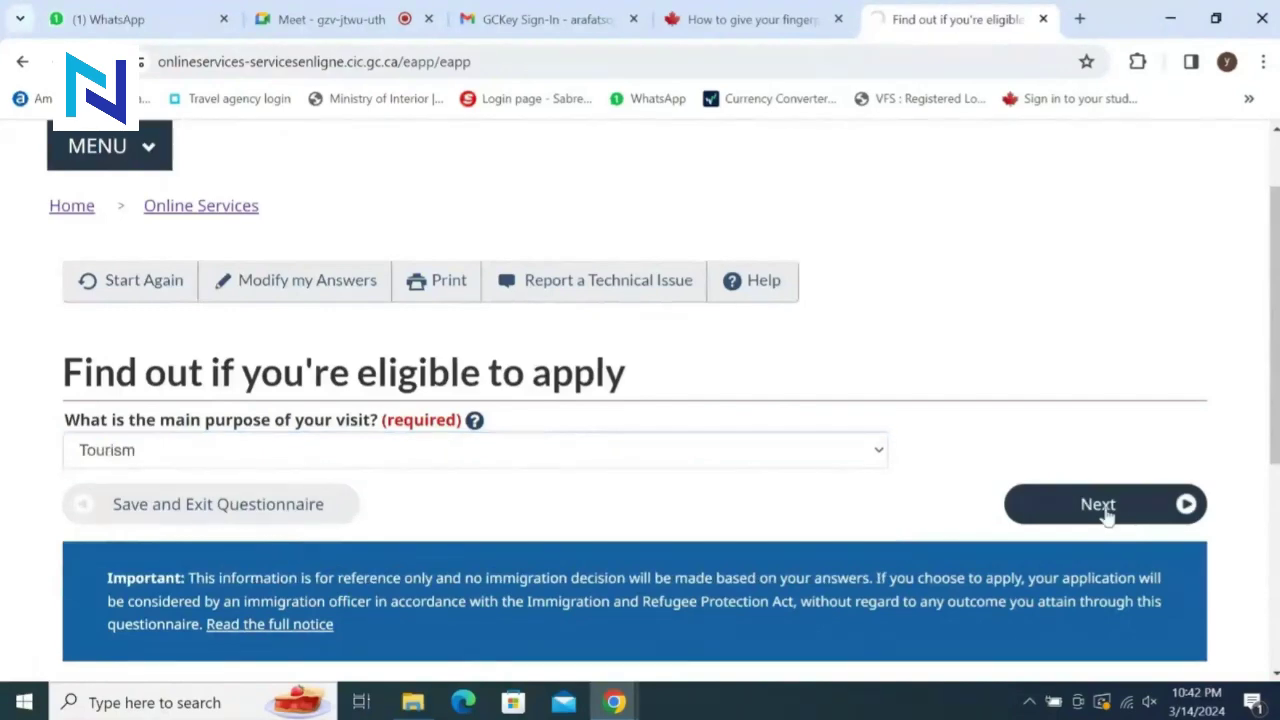
Answer Yes to having a job in your country of residence.
{"action": "scroll", "coordinate": [857, 434], "scroll_direction": "down", "scroll_amount": 3}
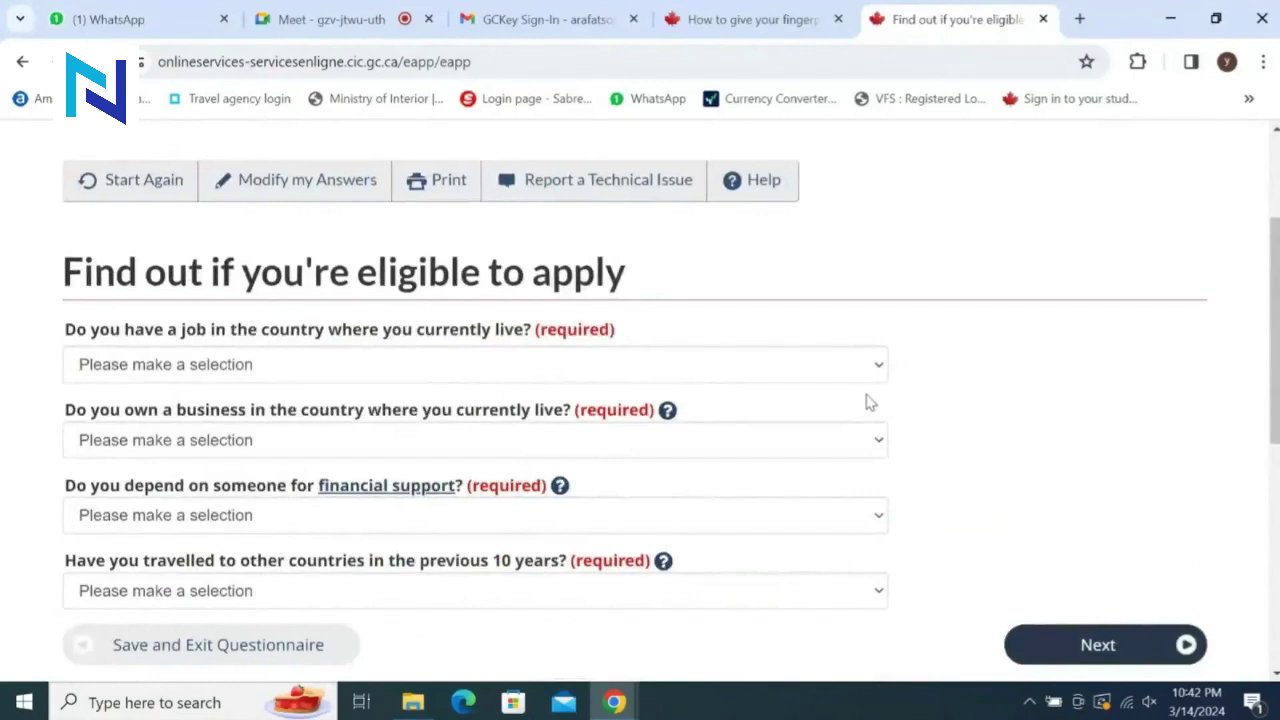
{"action": "left_click", "coordinate": [751, 366]}
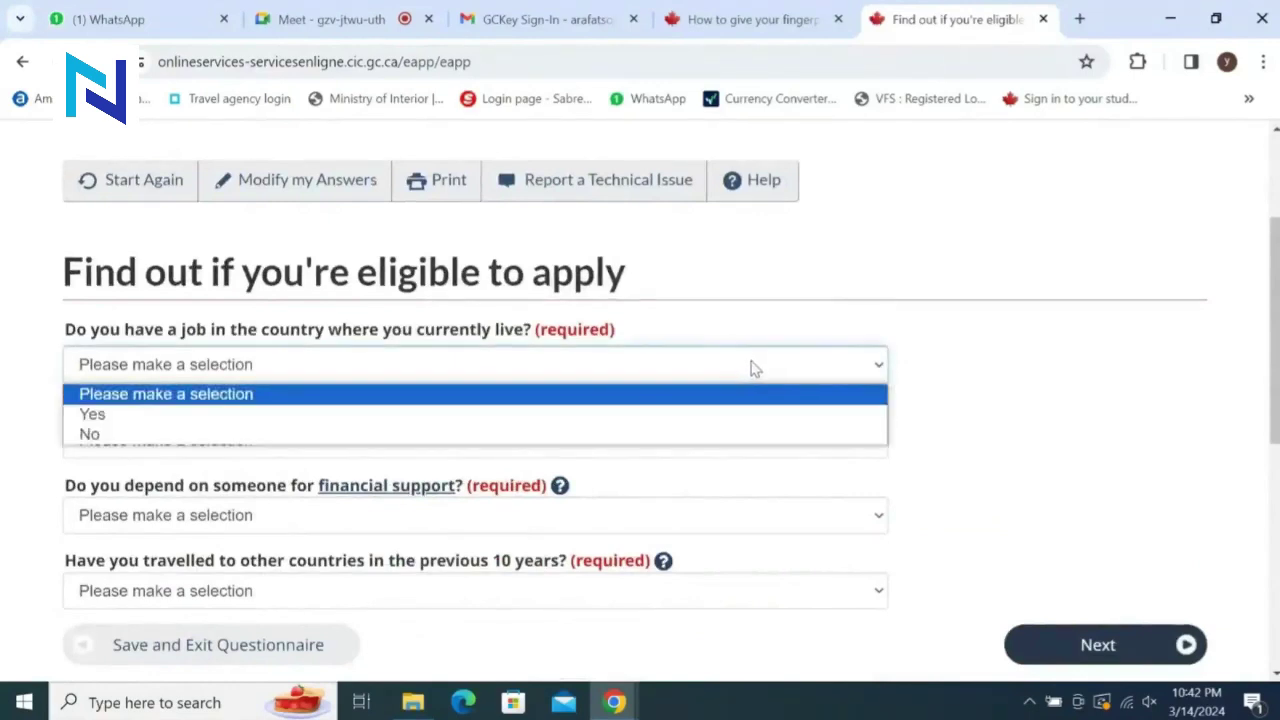
{"action": "left_click", "coordinate": [386, 418]}
Answer No to owning a business in your country of residence.
{"action": "left_click", "coordinate": [315, 441]}
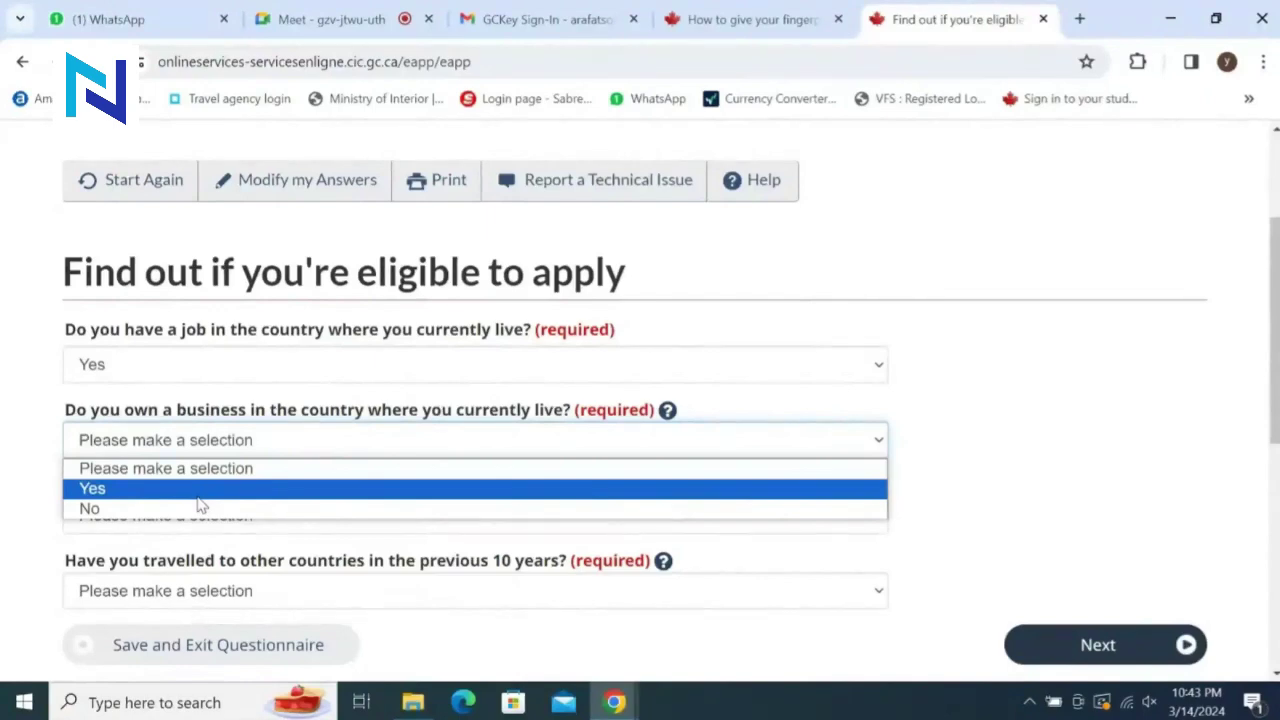
{"action": "left_click", "coordinate": [30, 449]}
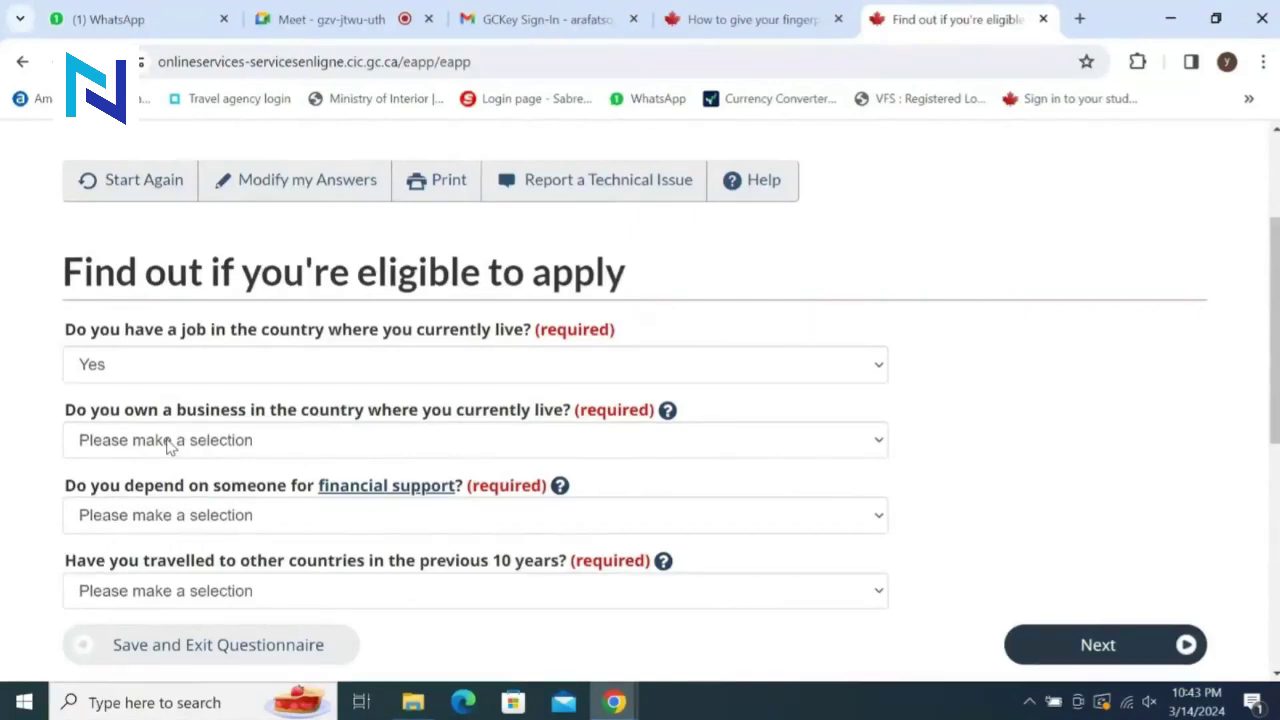
{"action": "left_click", "coordinate": [229, 444]}
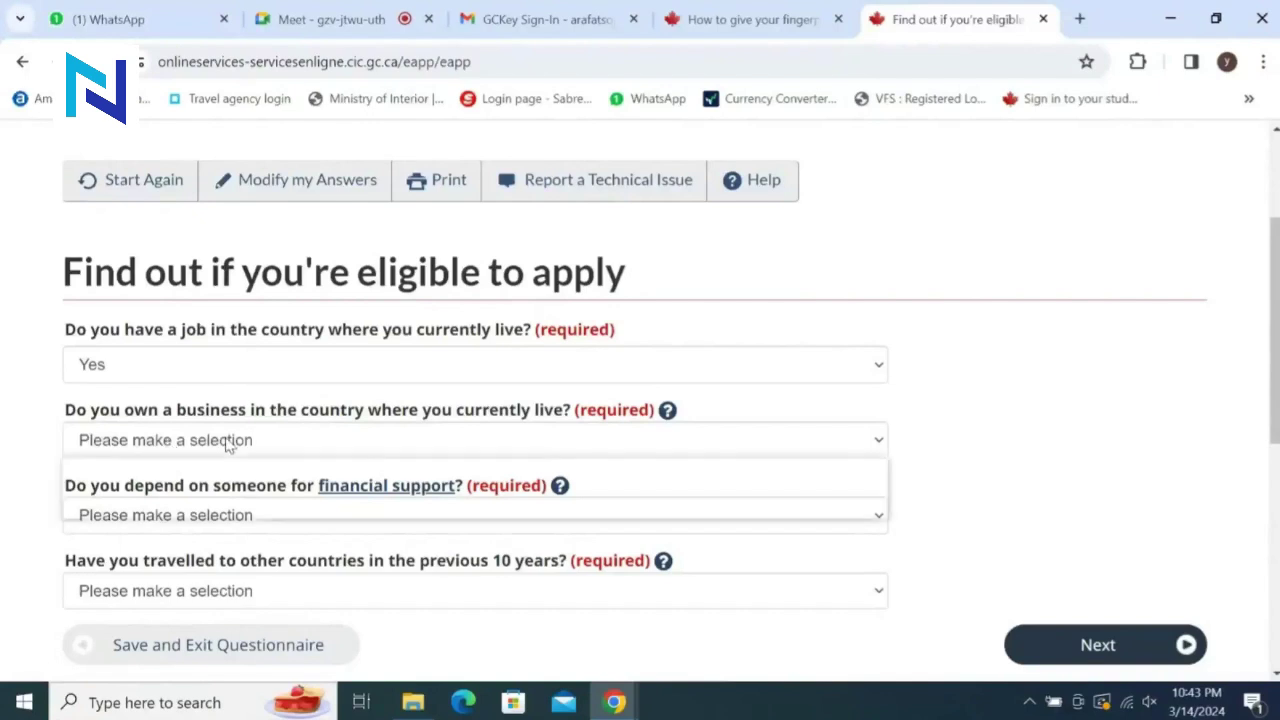
{"action": "left_click", "coordinate": [148, 510]}
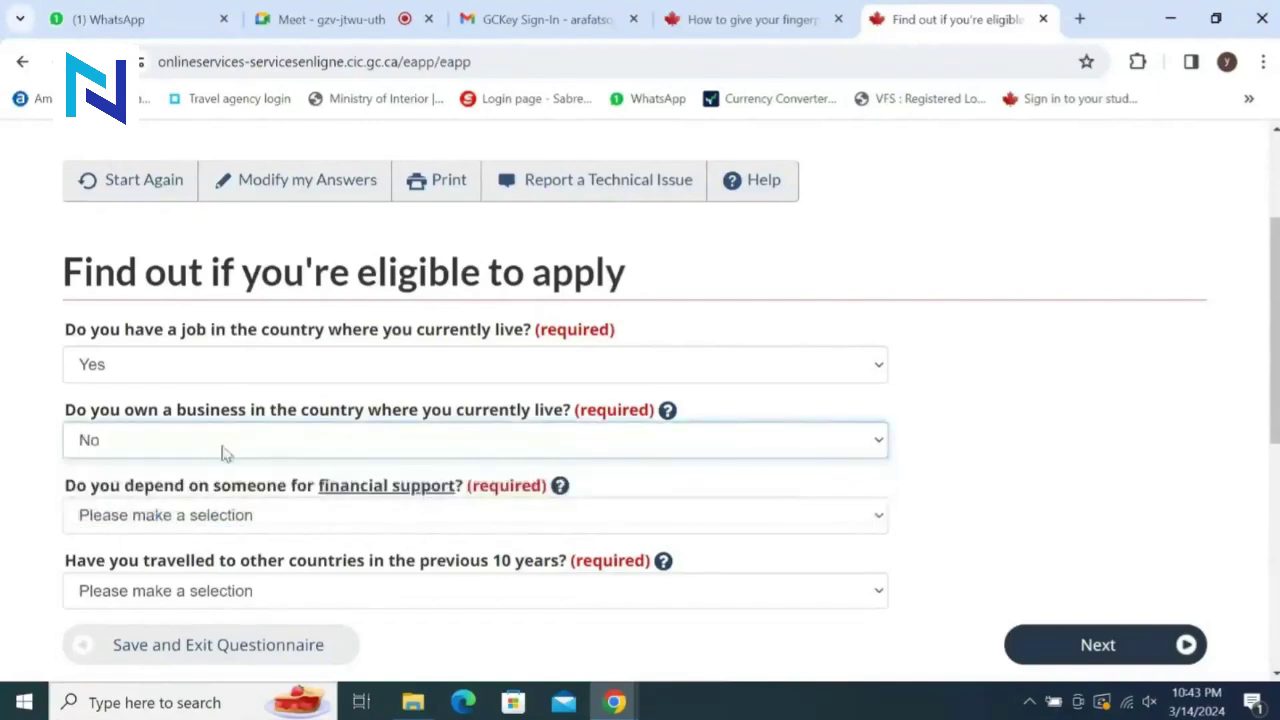
Submit No for depending on financial support and Yes for travel in the past 10 years.
{"action": "left_click", "coordinate": [206, 516]}
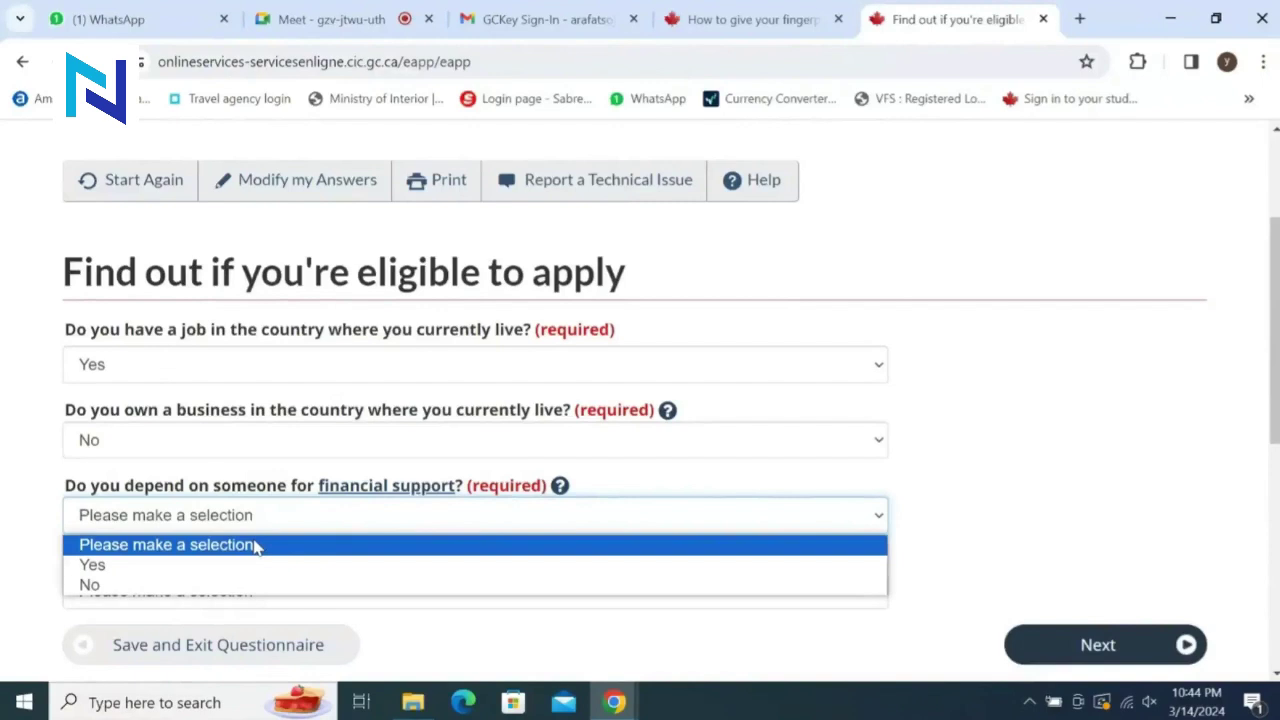
{"action": "left_click", "coordinate": [188, 585]}
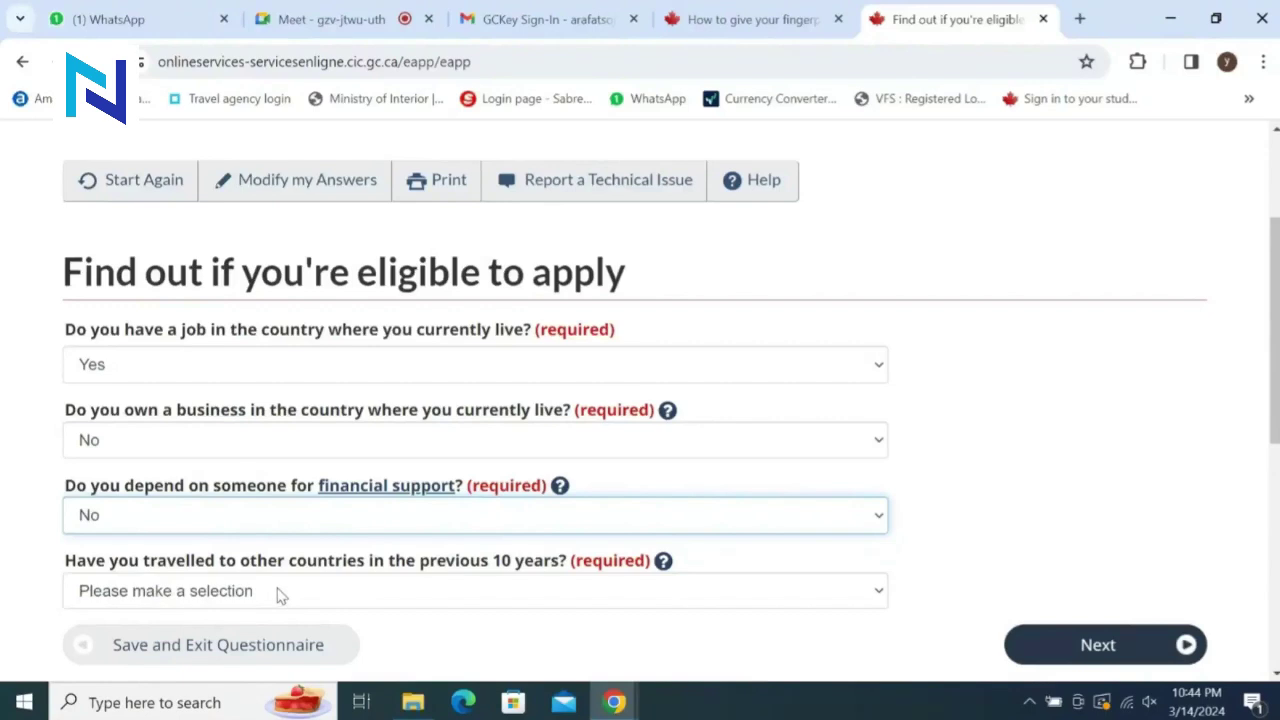
{"action": "scroll", "coordinate": [303, 586], "scroll_direction": "down", "scroll_amount": 1}
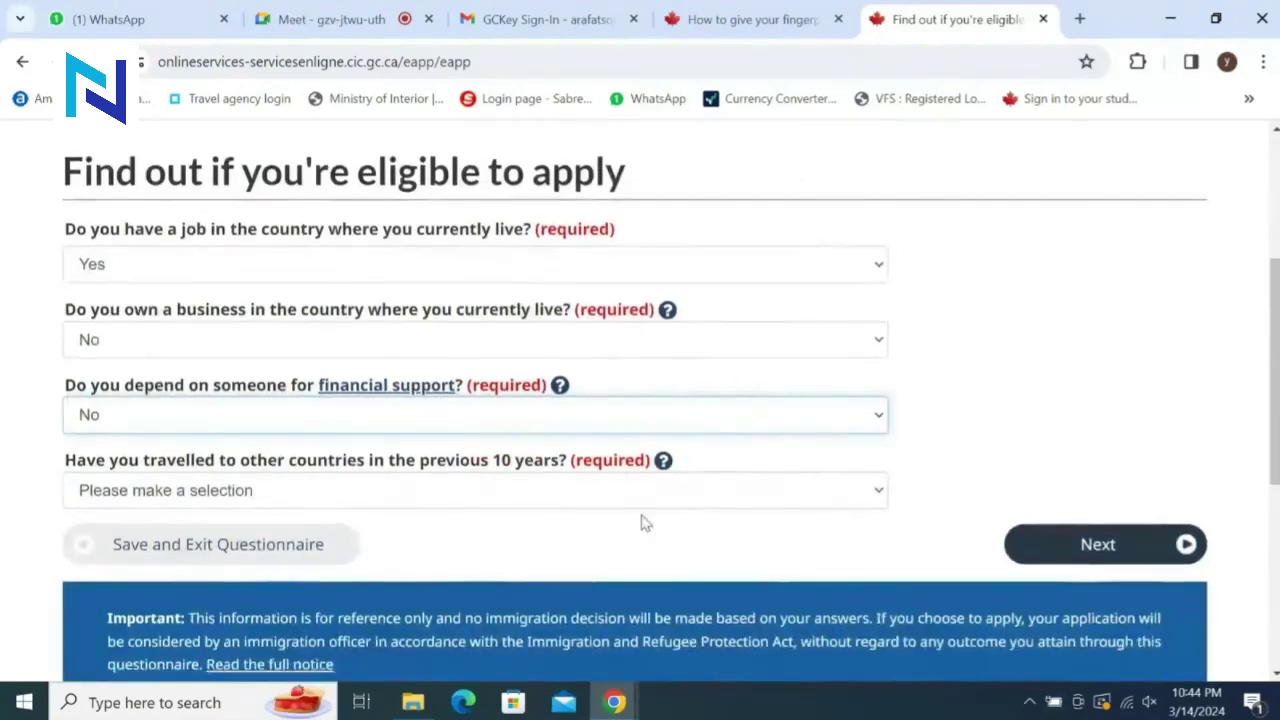
{"action": "left_click", "coordinate": [620, 494]}
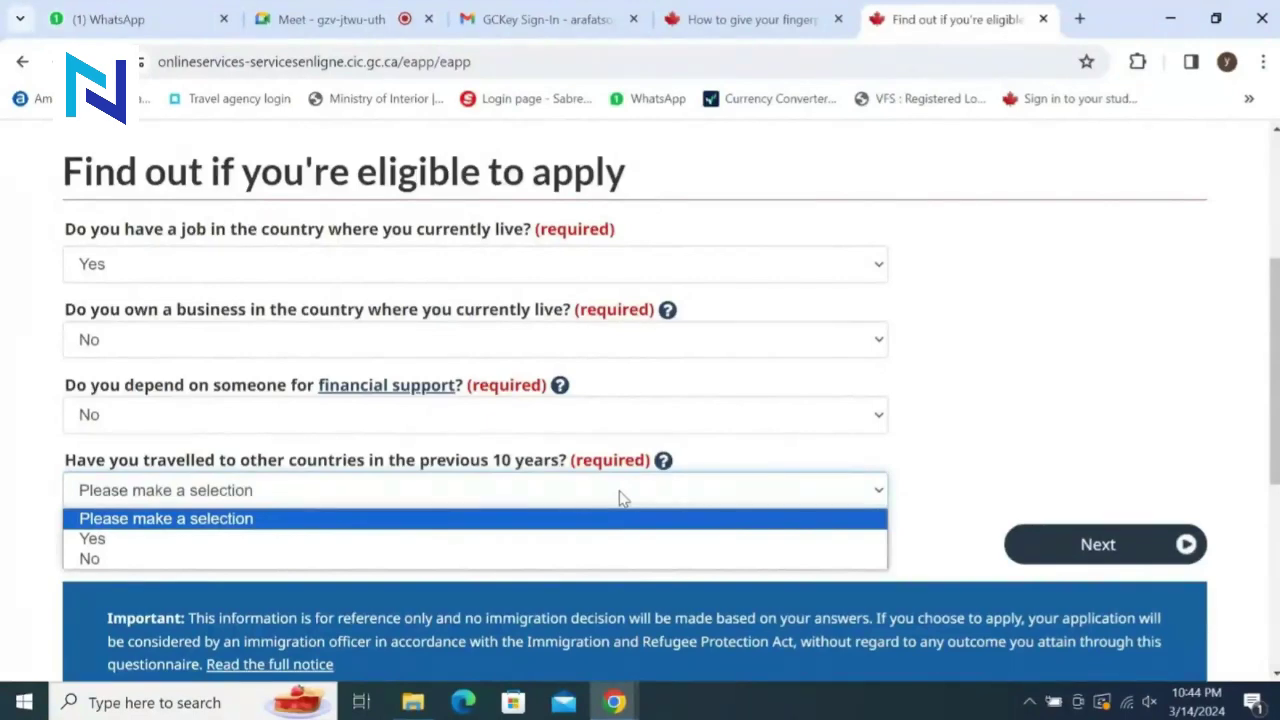
{"action": "left_click", "coordinate": [480, 540]}
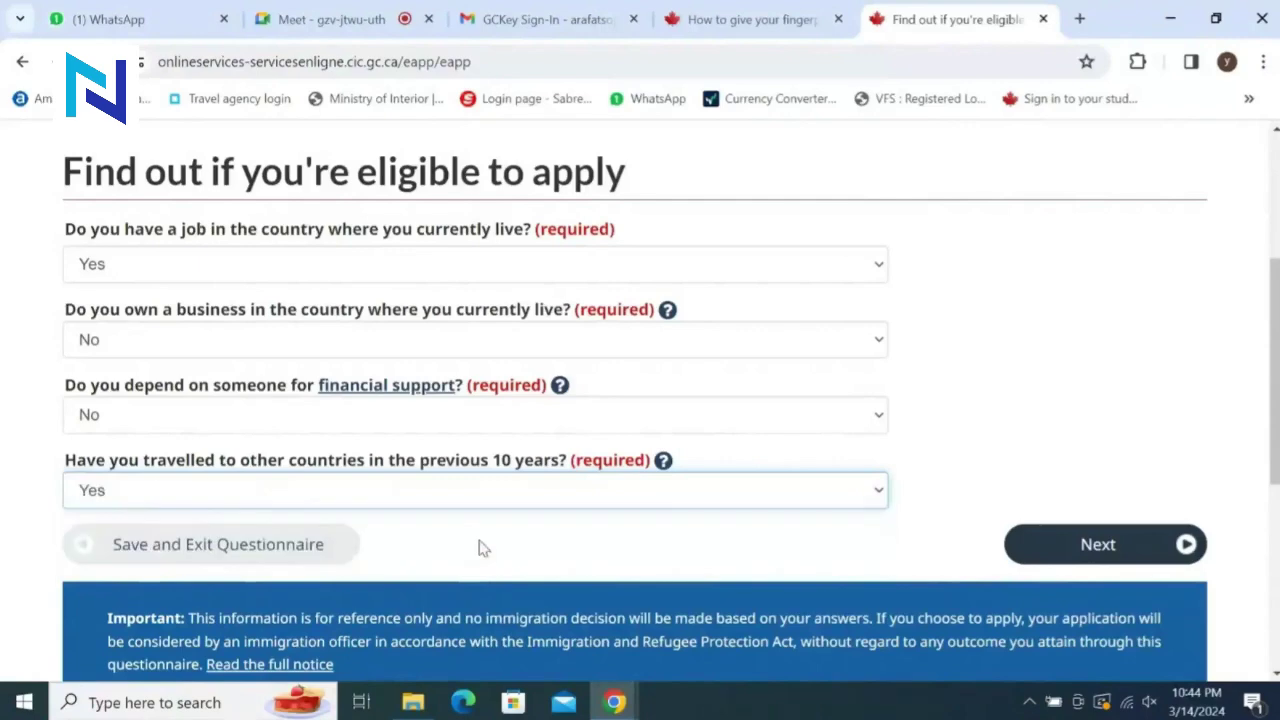
{"action": "left_click", "coordinate": [1100, 543]}
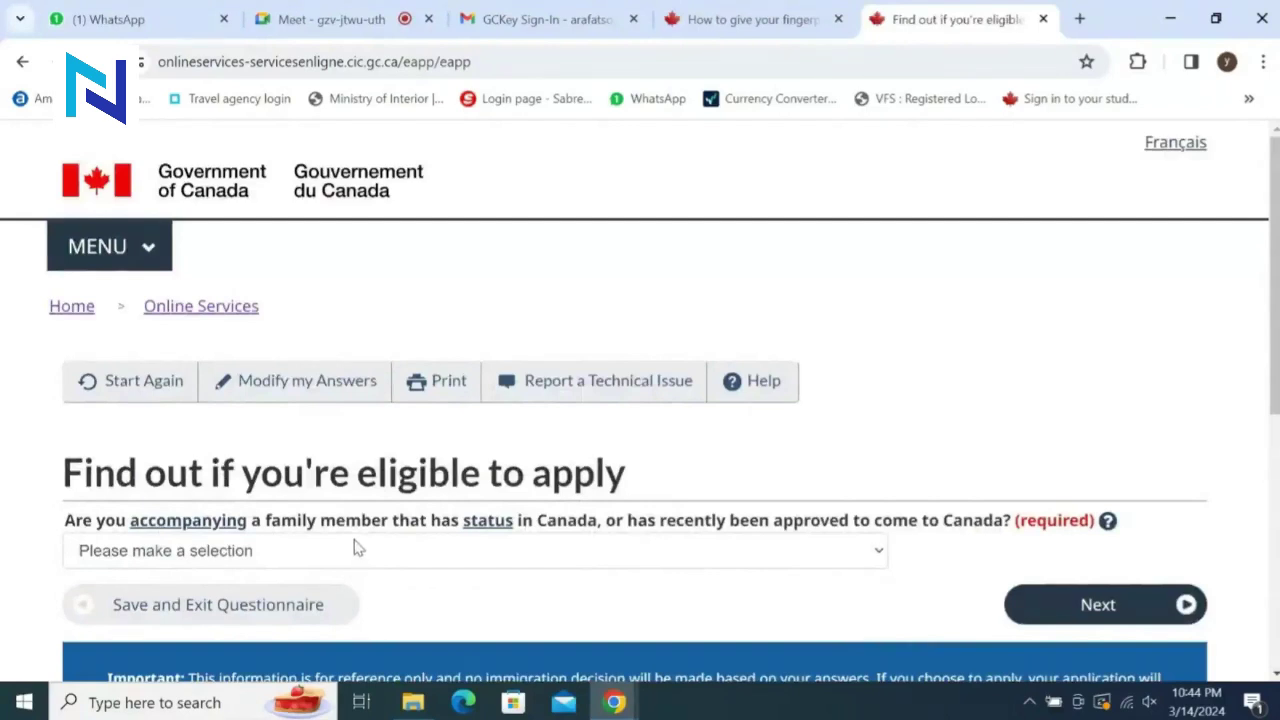
Answer No to accompanying a family member and submit.
{"action": "left_click", "coordinate": [358, 549]}
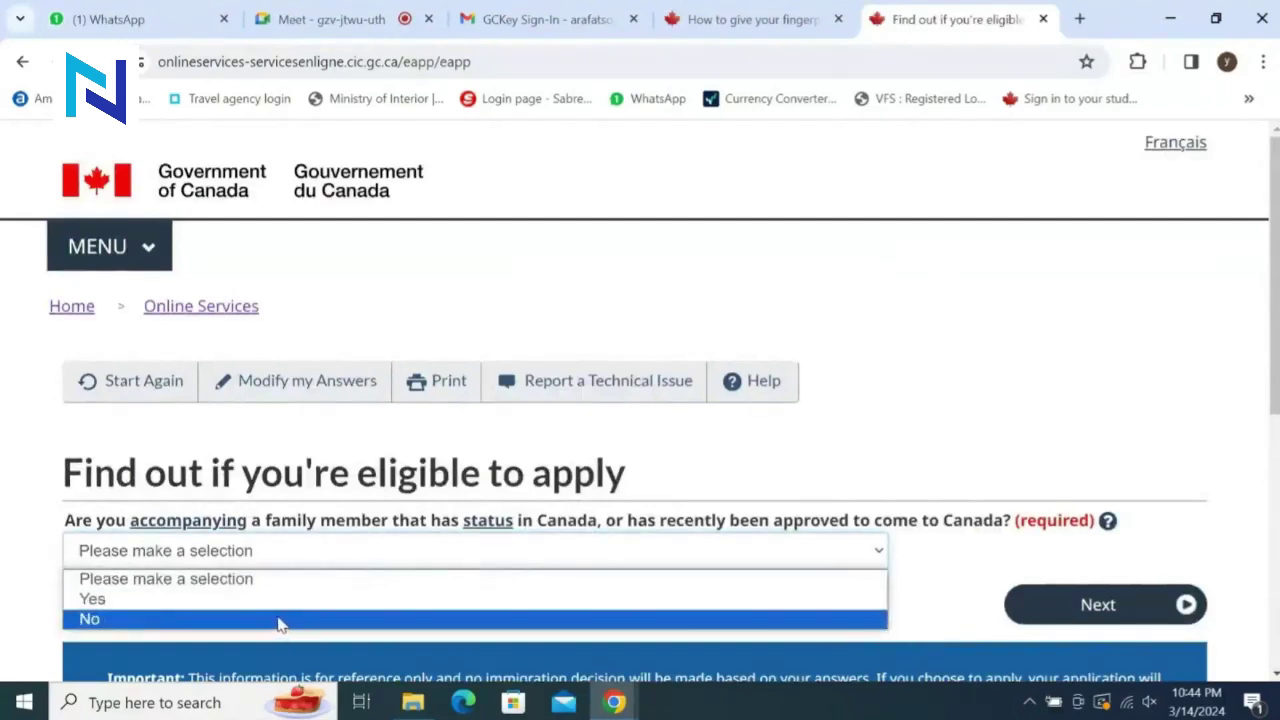
{"action": "scroll", "coordinate": [384, 557], "scroll_direction": "down", "scroll_amount": 1}
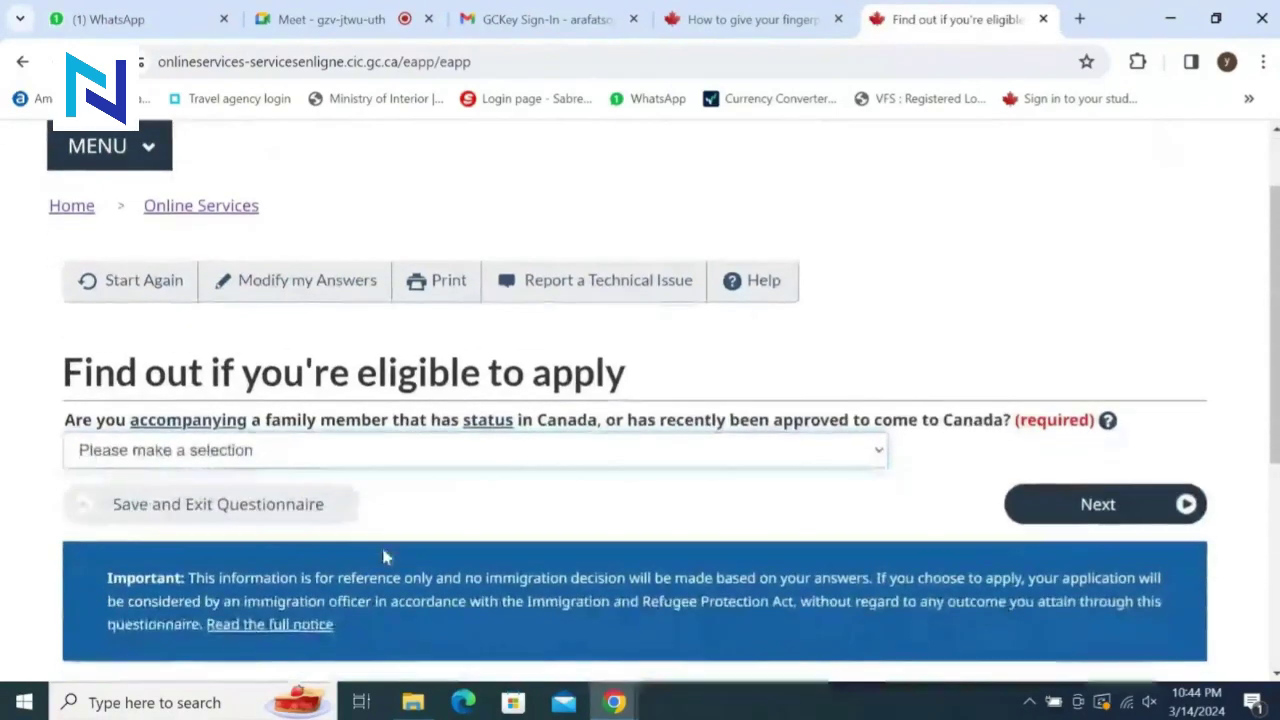
{"action": "left_click", "coordinate": [372, 462]}
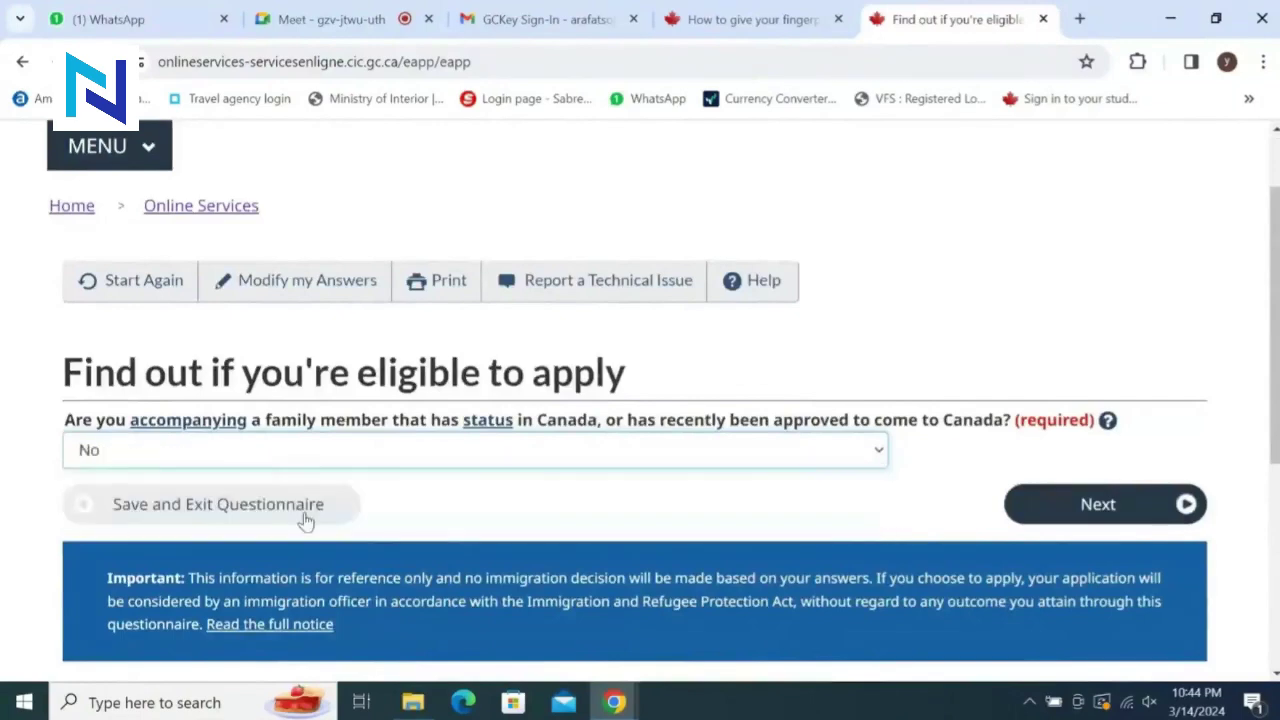
{"action": "left_click", "coordinate": [300, 520]}
{"action": "left_click", "coordinate": [1063, 506]}
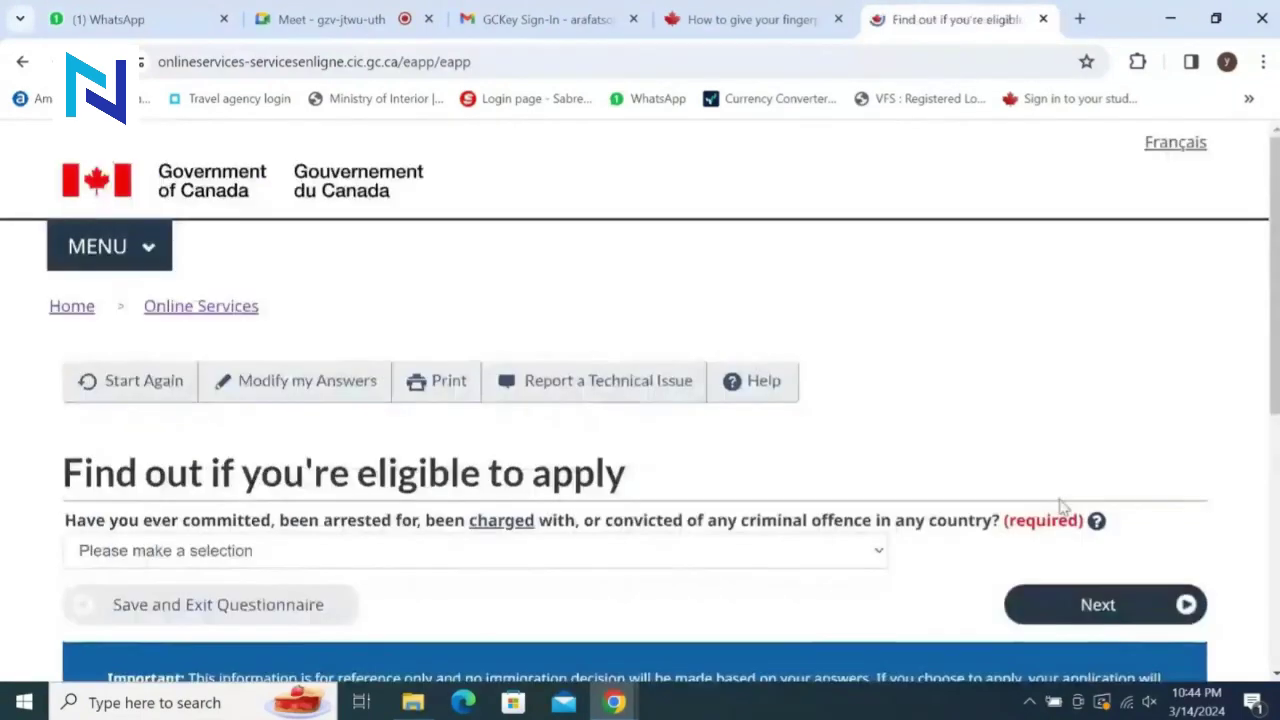
Answer No to the criminal offence question and submit.
{"action": "scroll", "coordinate": [310, 566], "scroll_direction": "down", "scroll_amount": 1}
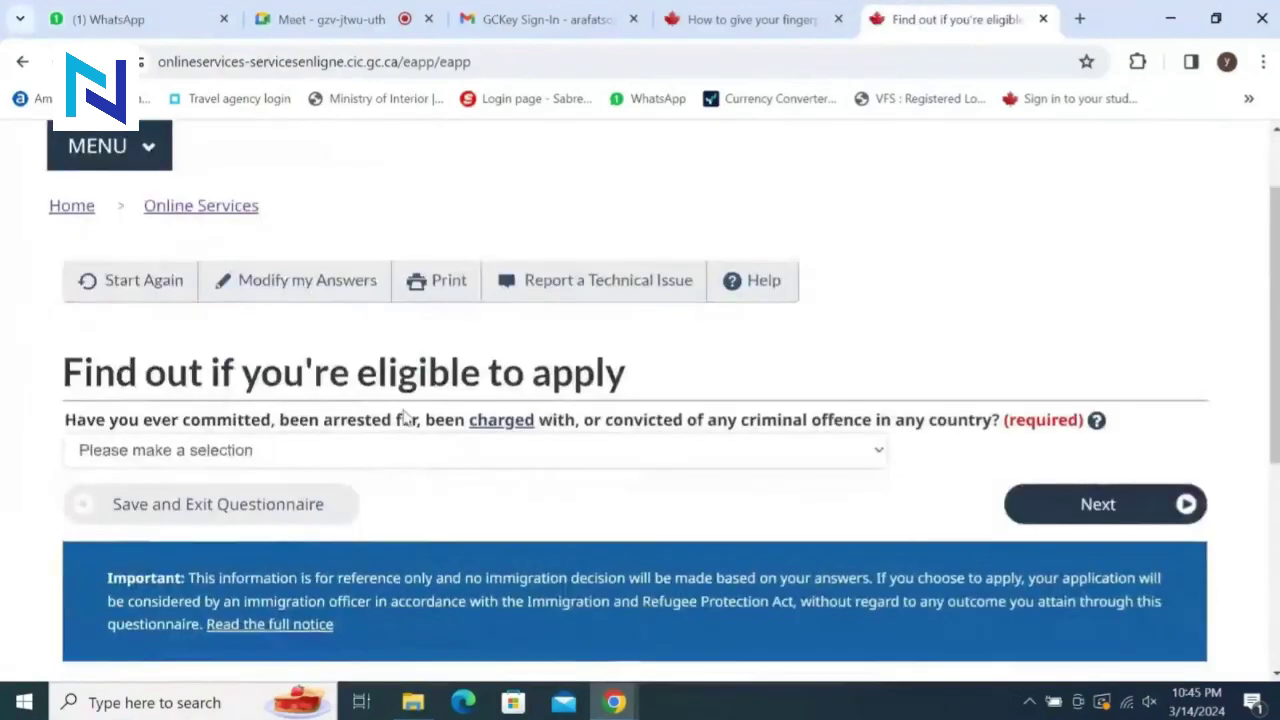
{"action": "left_click", "coordinate": [362, 451]}
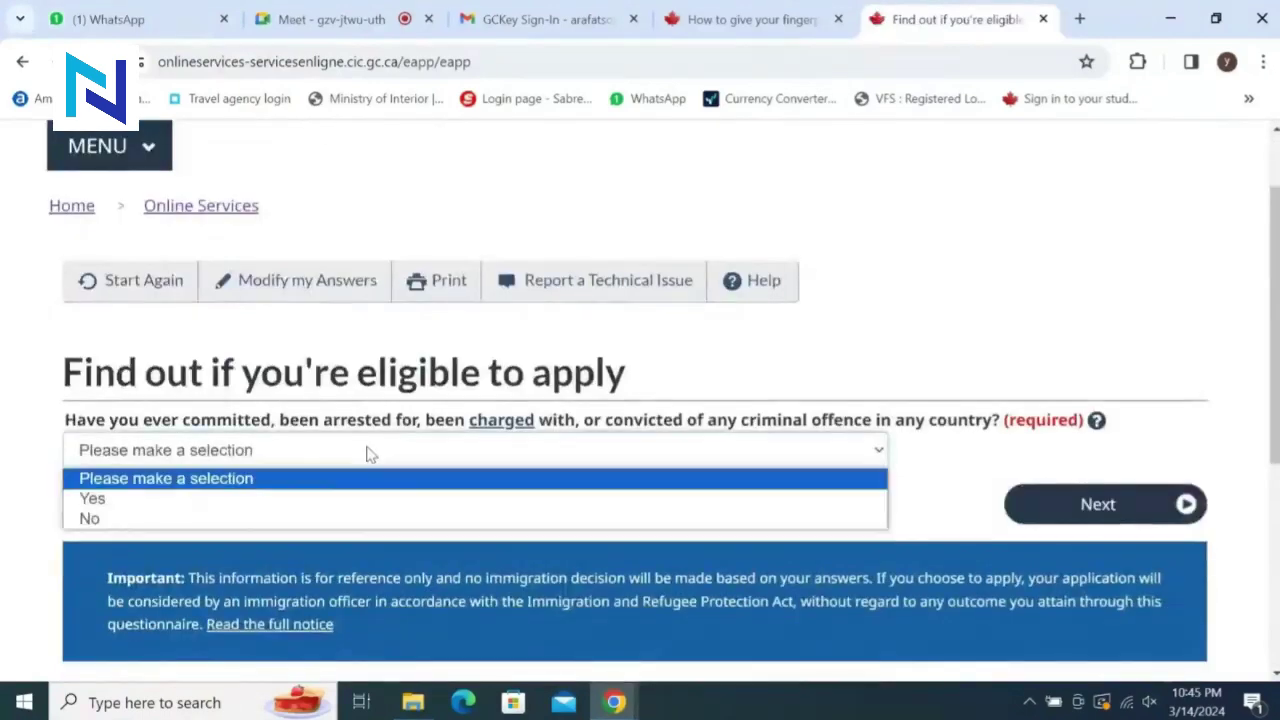
{"action": "left_click", "coordinate": [323, 522]}
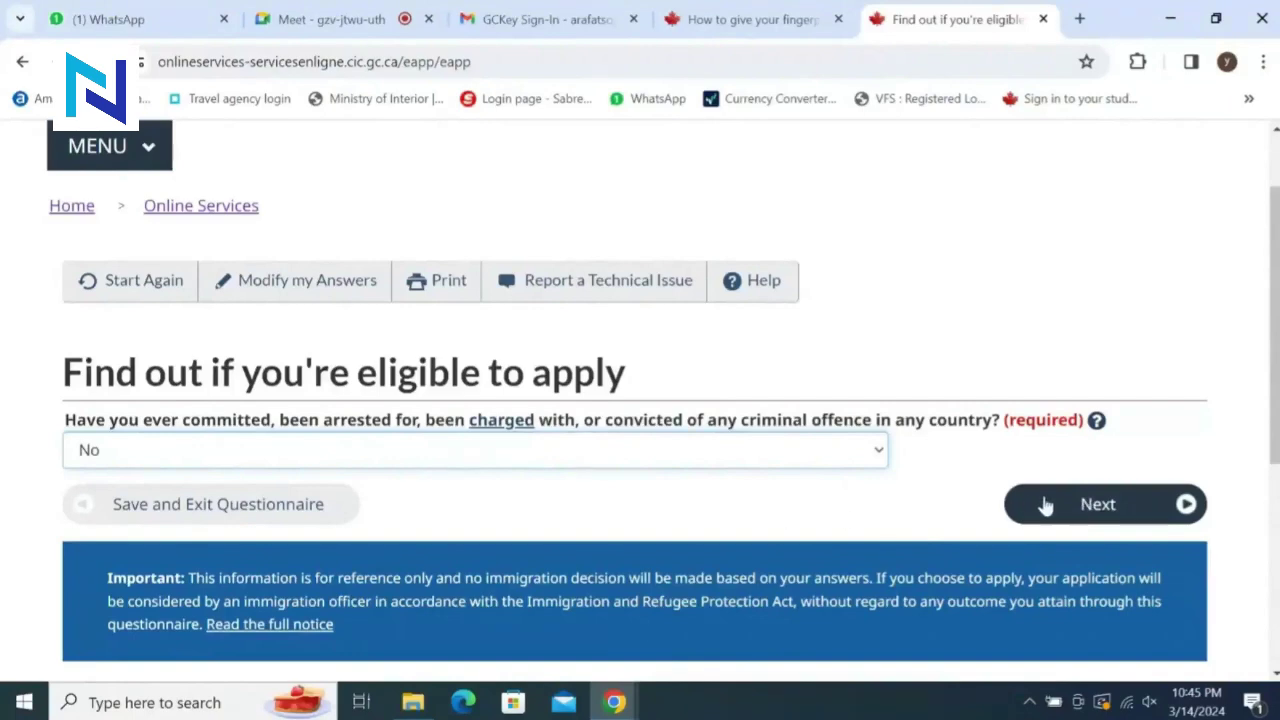
{"action": "left_click", "coordinate": [1087, 508]}
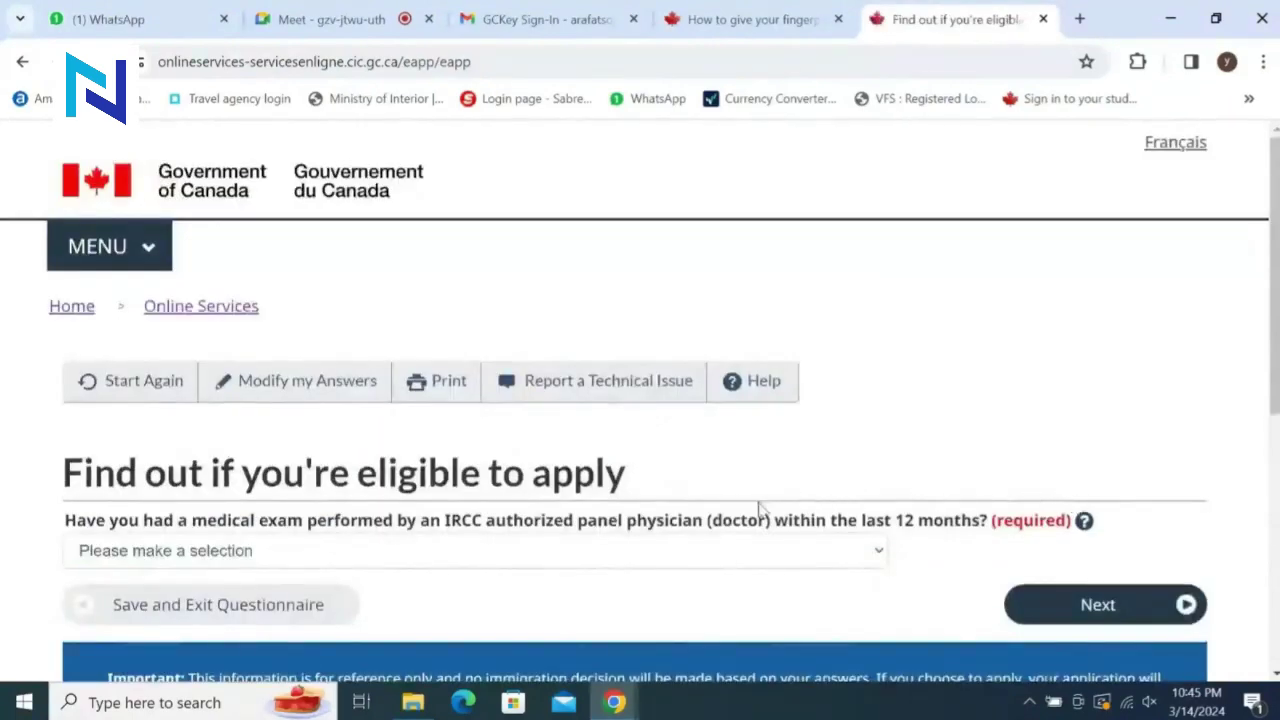
Answer No to the panel-physician medical exam question and submit.
{"action": "scroll", "coordinate": [765, 510], "scroll_direction": "down", "scroll_amount": 1}
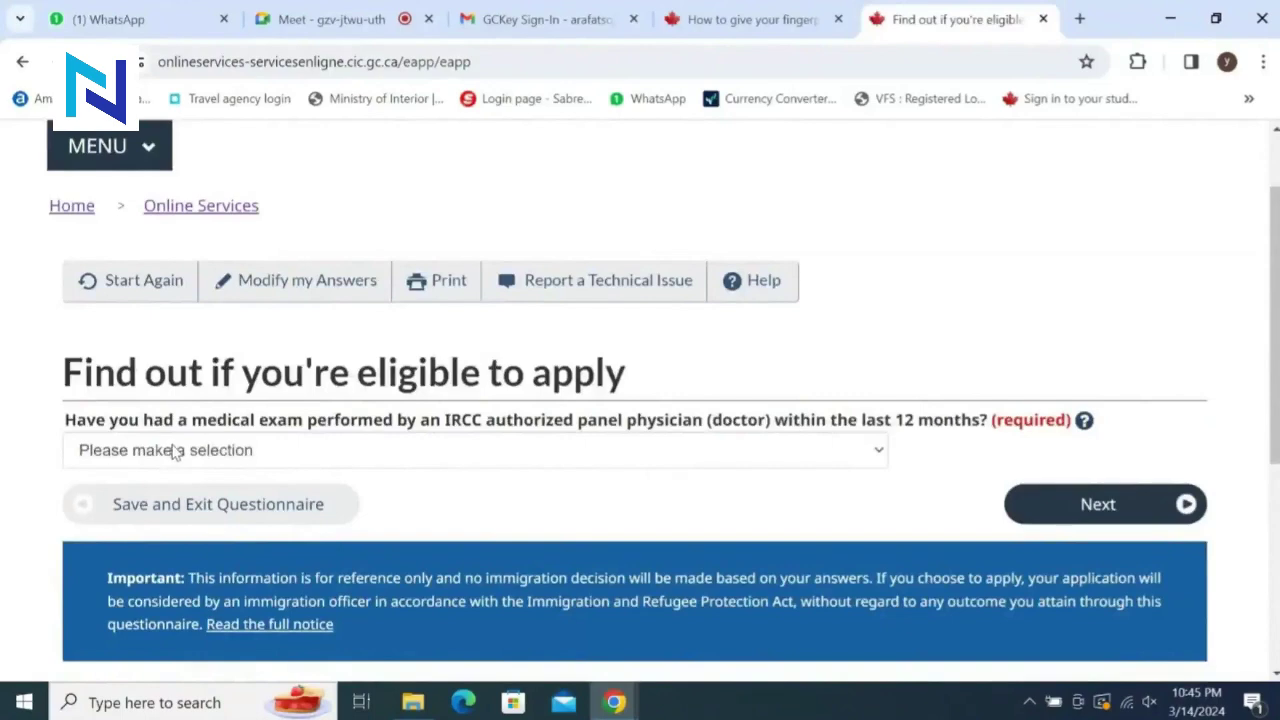
{"action": "left_click", "coordinate": [280, 459]}
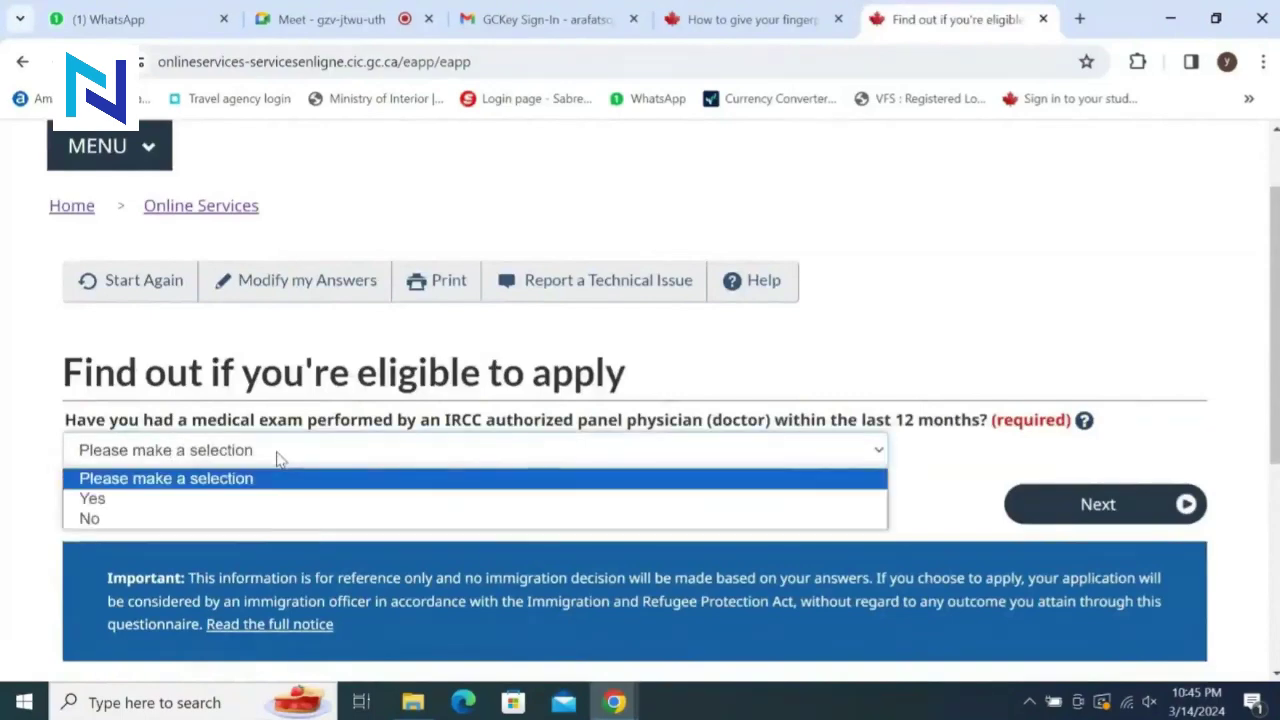
{"action": "left_click", "coordinate": [220, 519]}
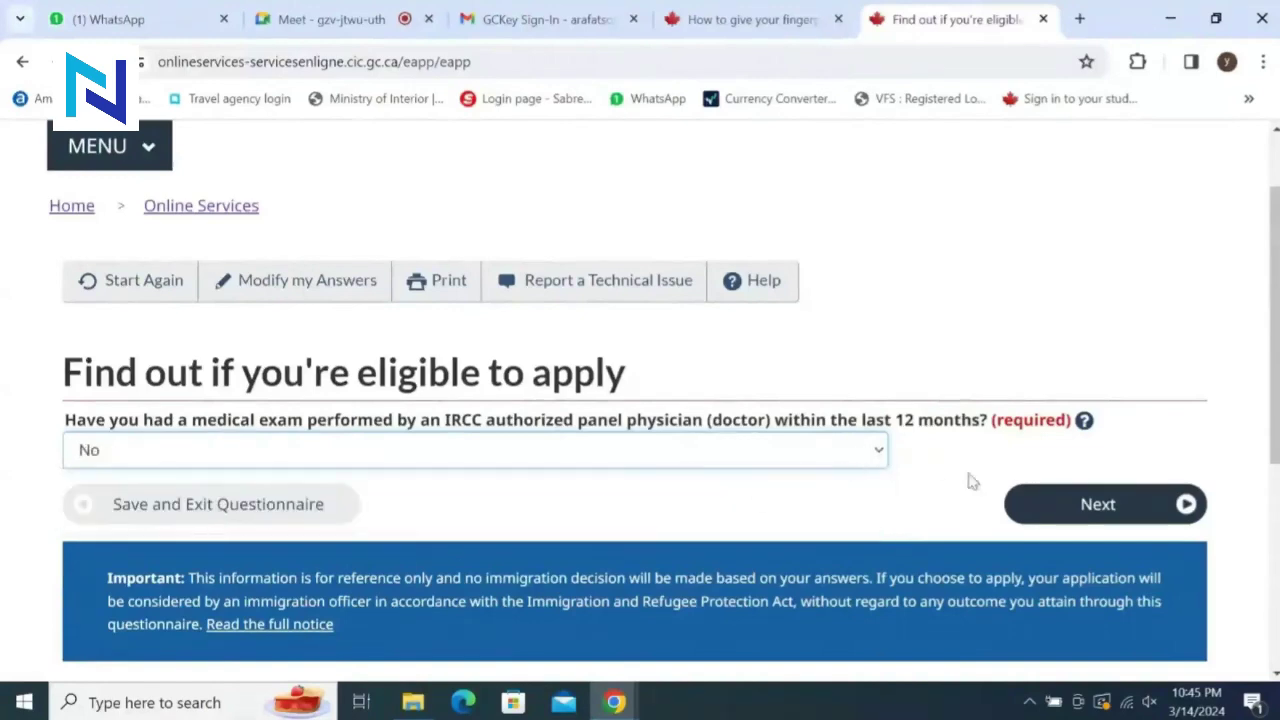
{"action": "left_click", "coordinate": [1067, 505]}
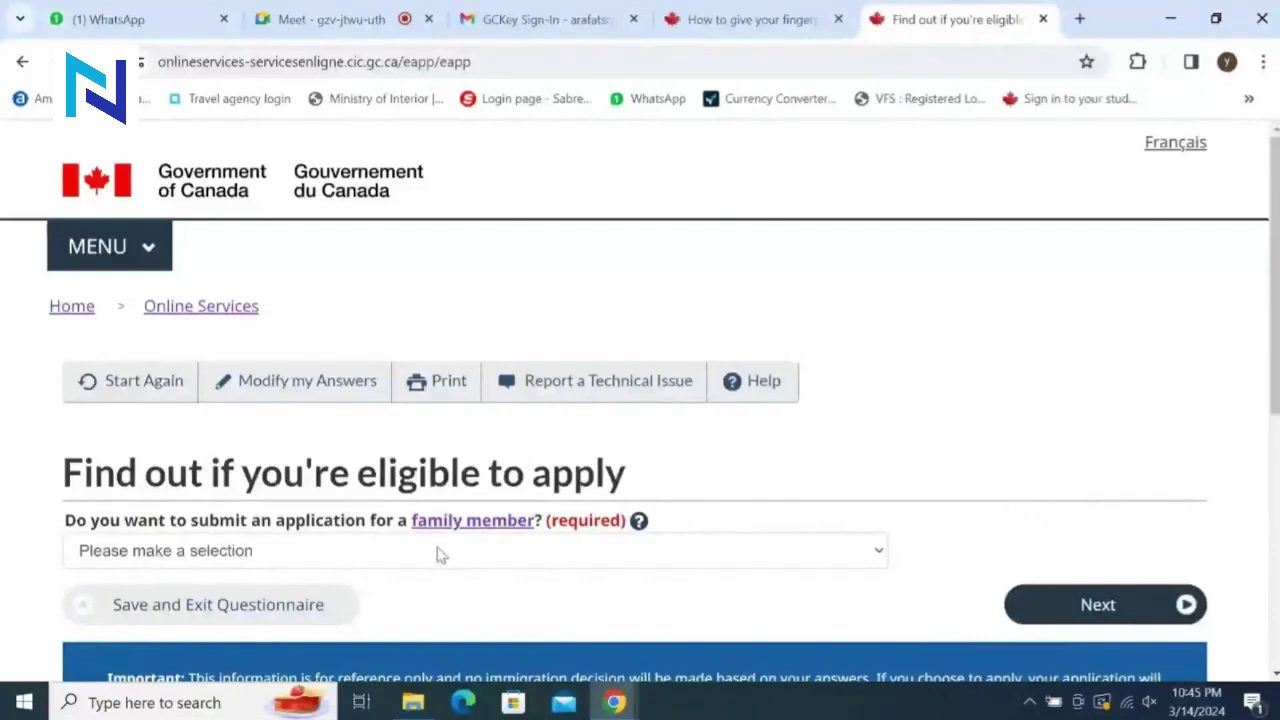
Answer No to applying for a family member and submit.
{"action": "scroll", "coordinate": [438, 328], "scroll_direction": "down", "scroll_amount": 1}
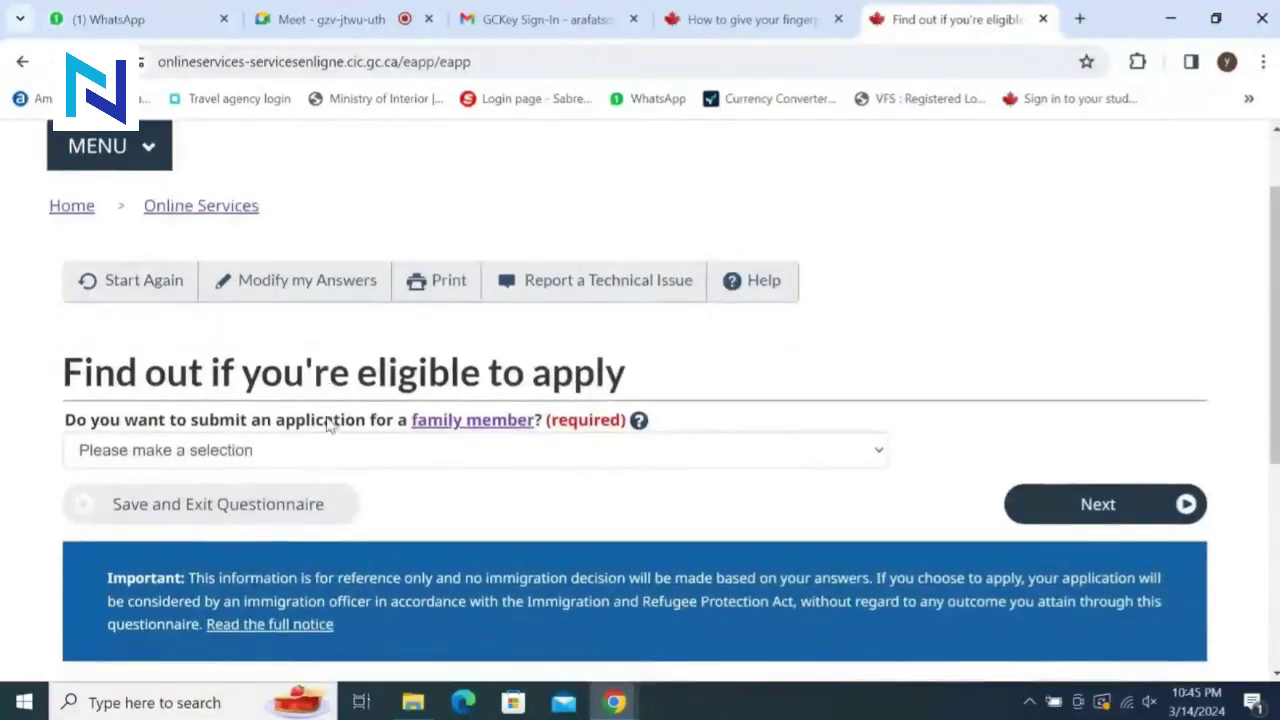
{"action": "left_click", "coordinate": [403, 458]}
{"action": "left_click", "coordinate": [405, 460]}
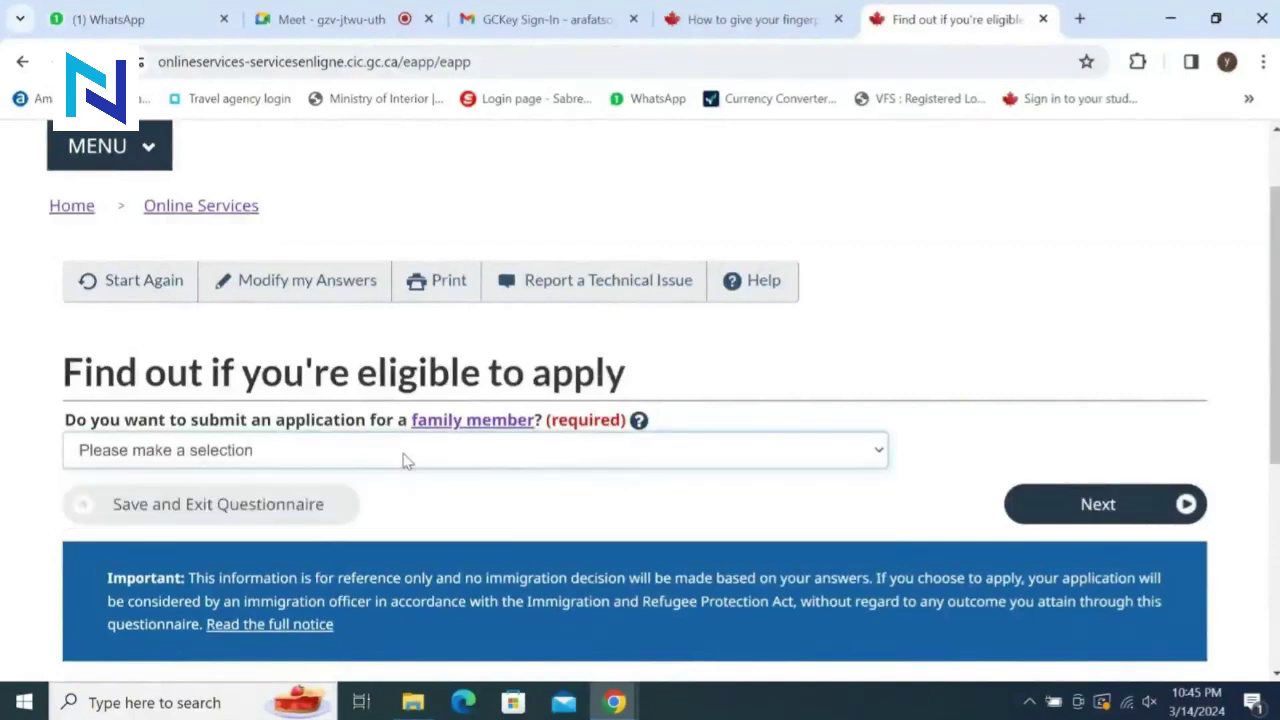
{"action": "left_click", "coordinate": [405, 460]}
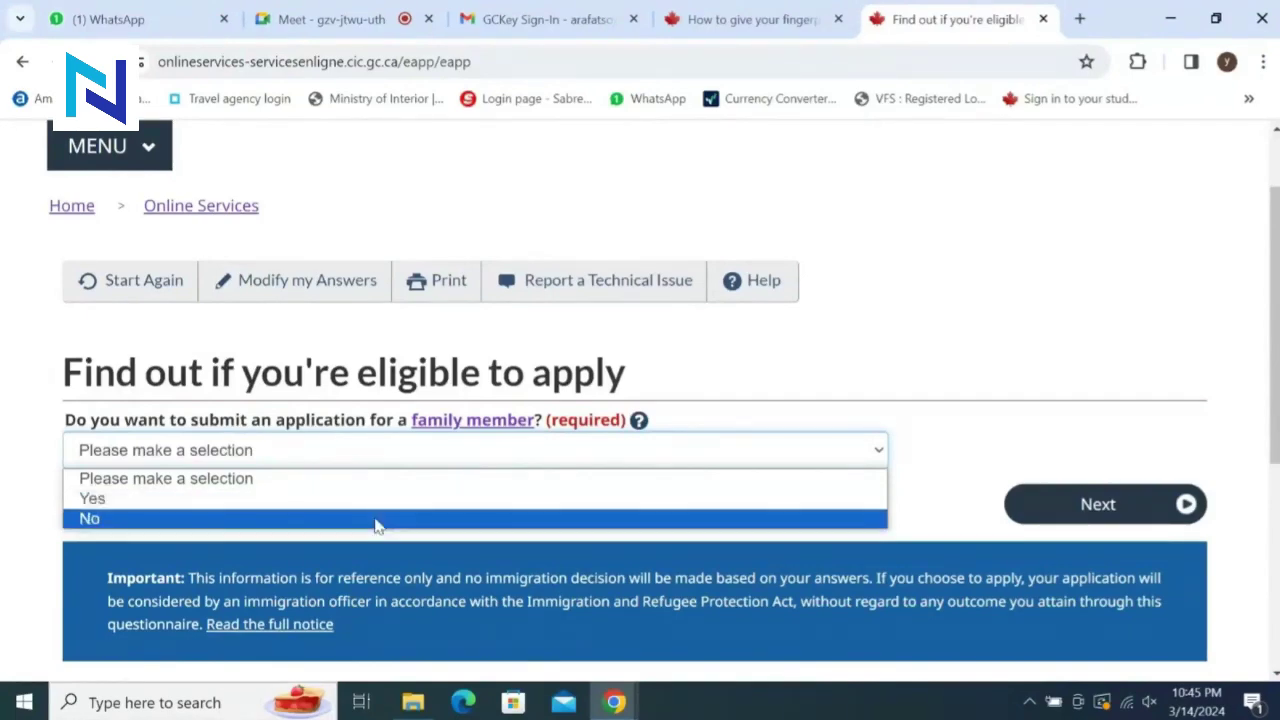
{"action": "left_click", "coordinate": [376, 522]}
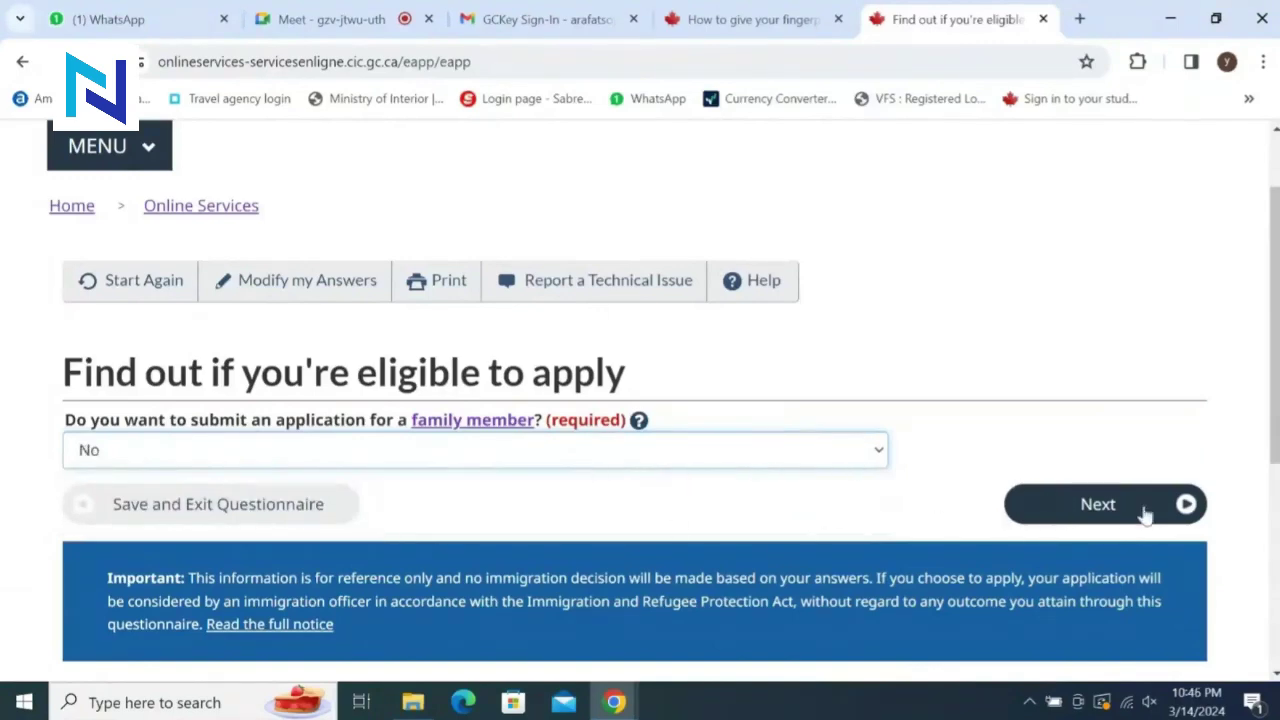
{"action": "left_click", "coordinate": [1097, 505]}
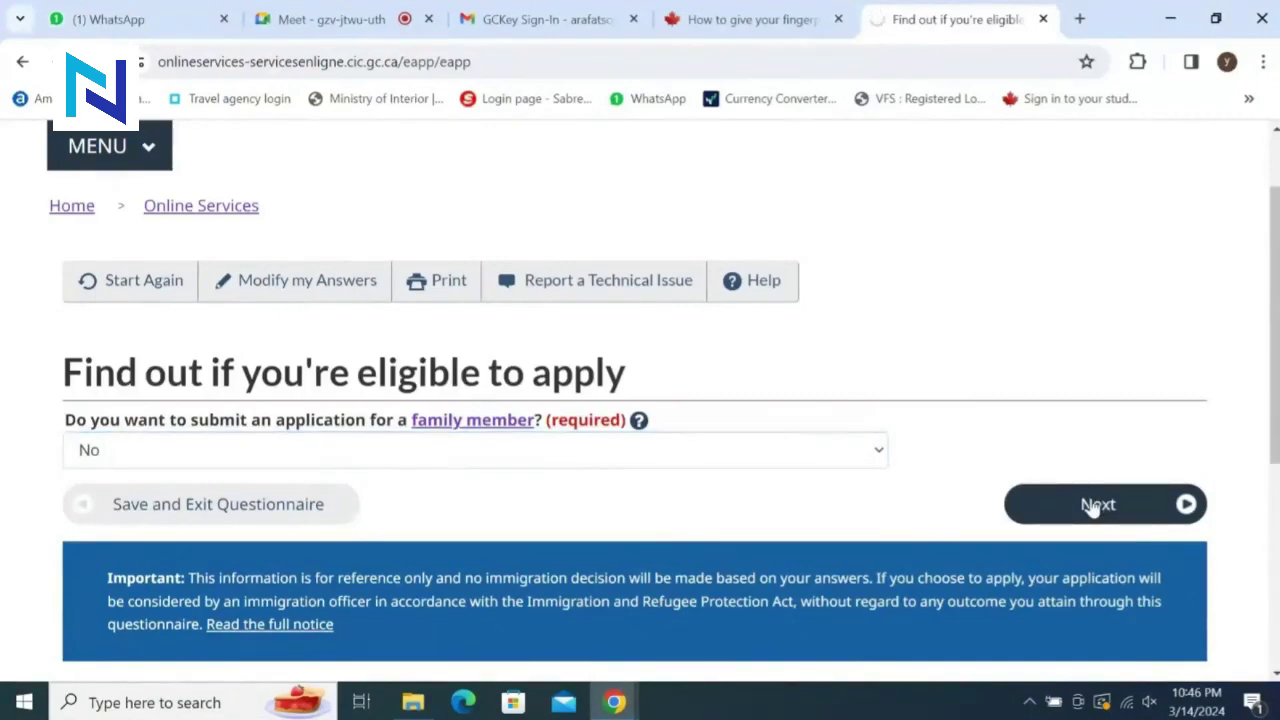
Select No for giving someone access to the application and submit.
{"action": "scroll", "coordinate": [829, 502], "scroll_direction": "down", "scroll_amount": 1}
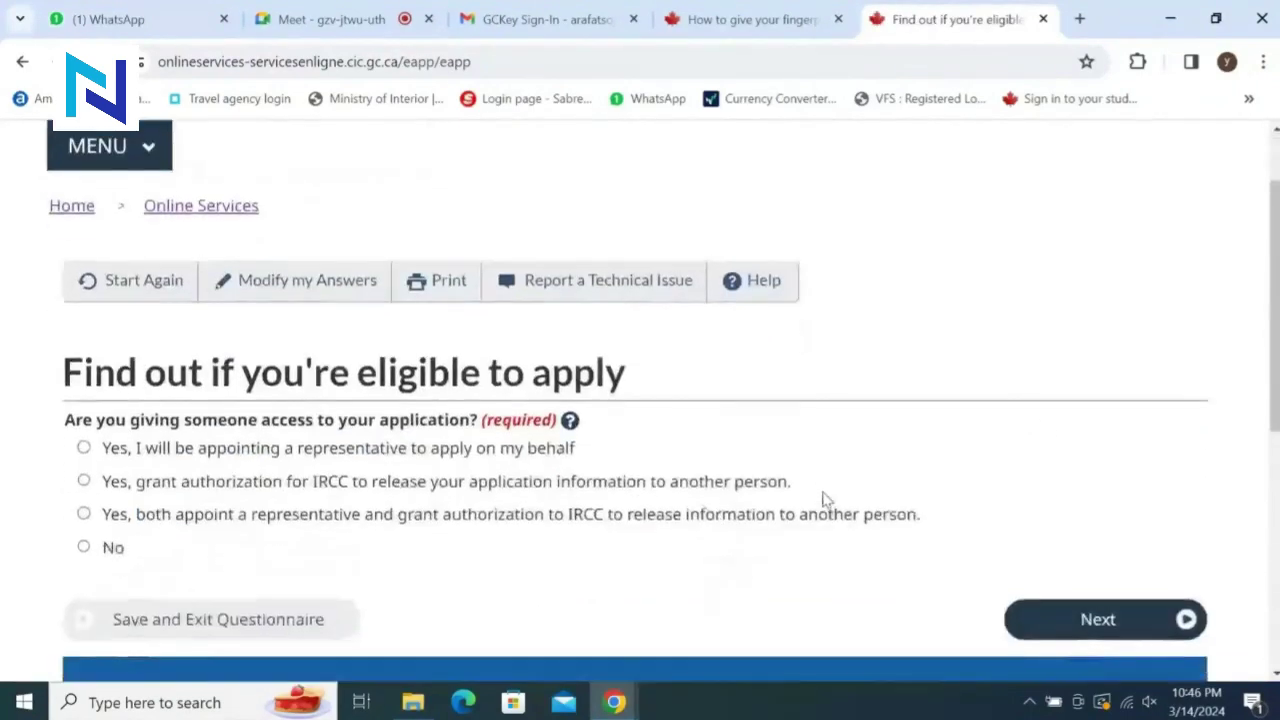
{"action": "left_click", "coordinate": [84, 547]}
{"action": "left_click", "coordinate": [1056, 622]}
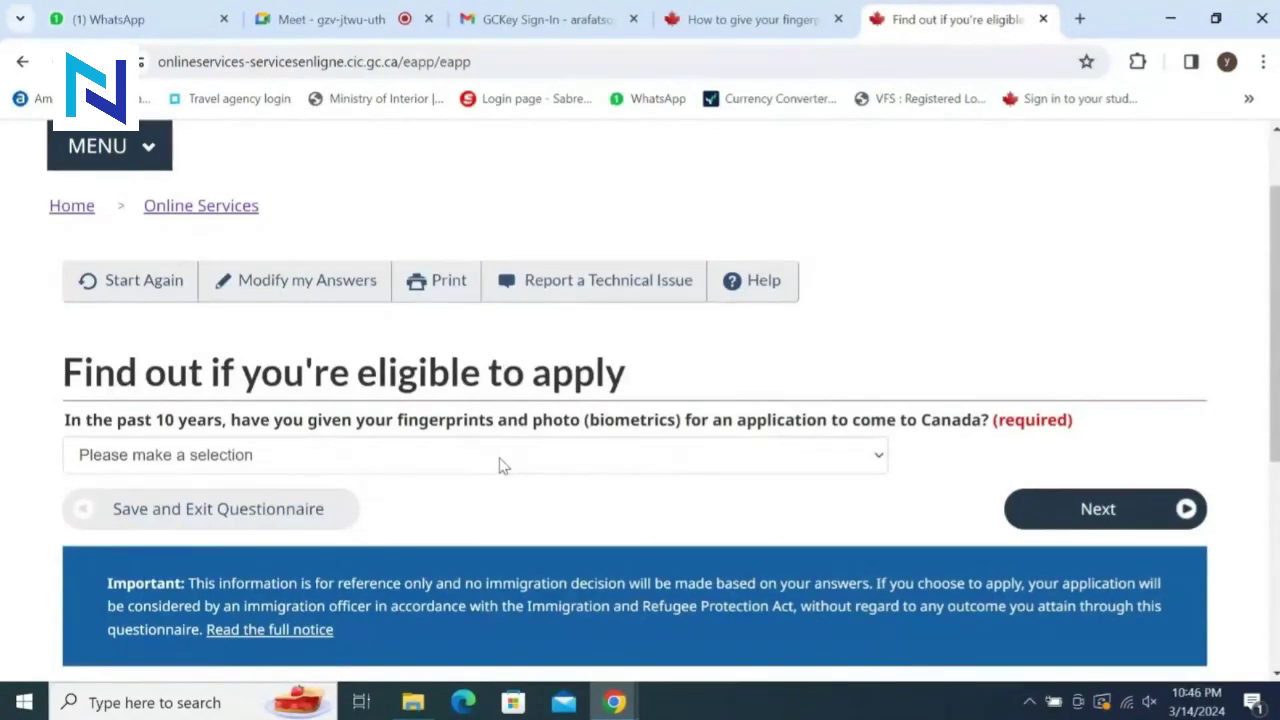
Answer No to having given biometrics in the past 10 years and submit.
{"action": "left_click", "coordinate": [512, 458]}
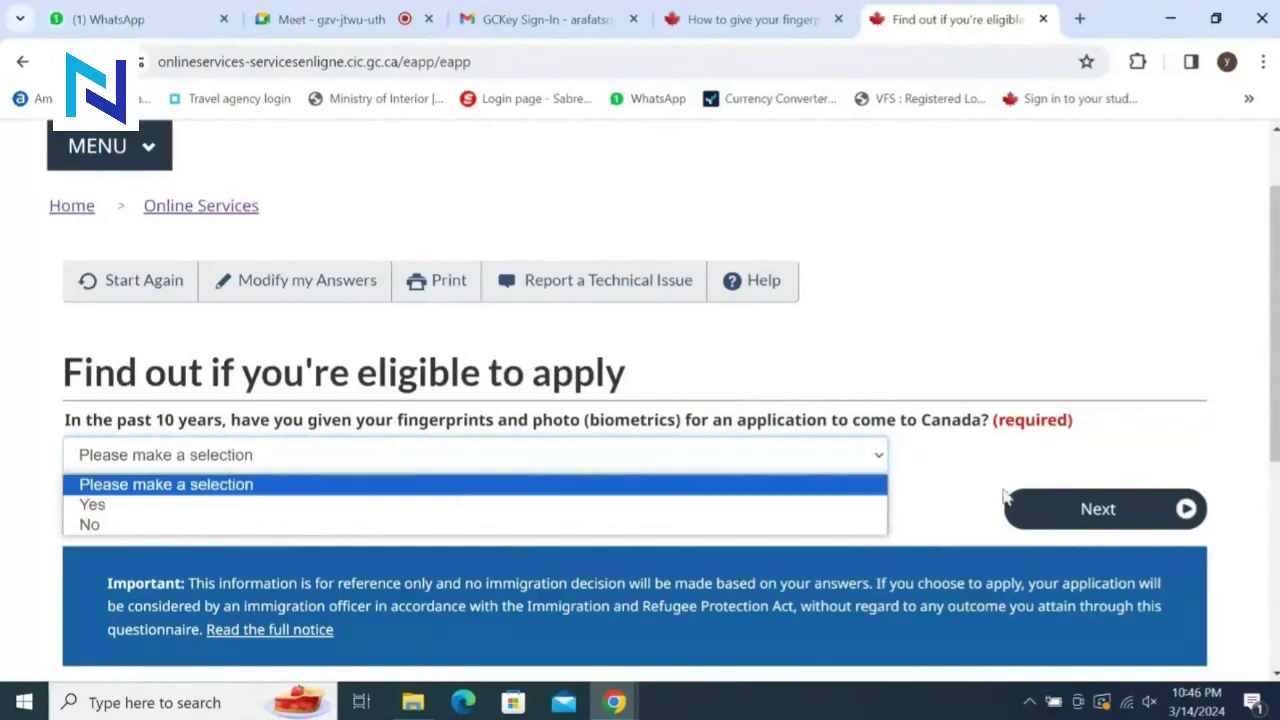
{"action": "left_click", "coordinate": [262, 525]}
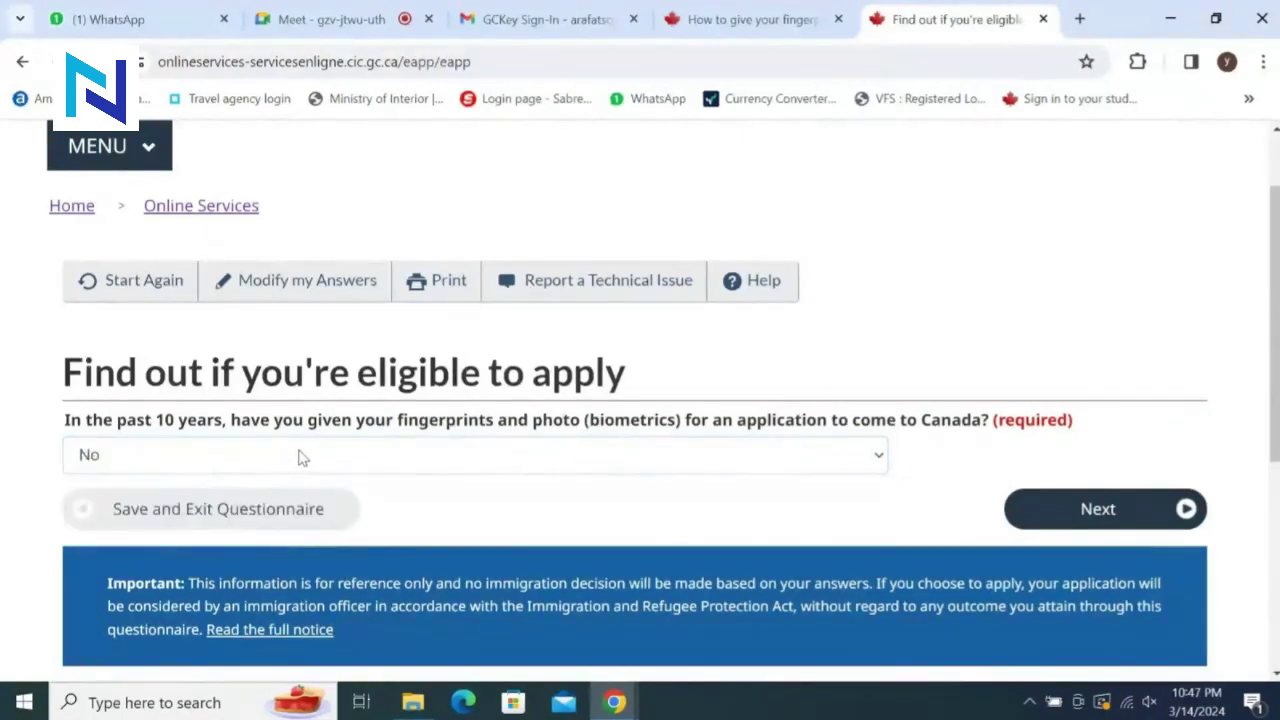
{"action": "left_click", "coordinate": [1110, 512]}
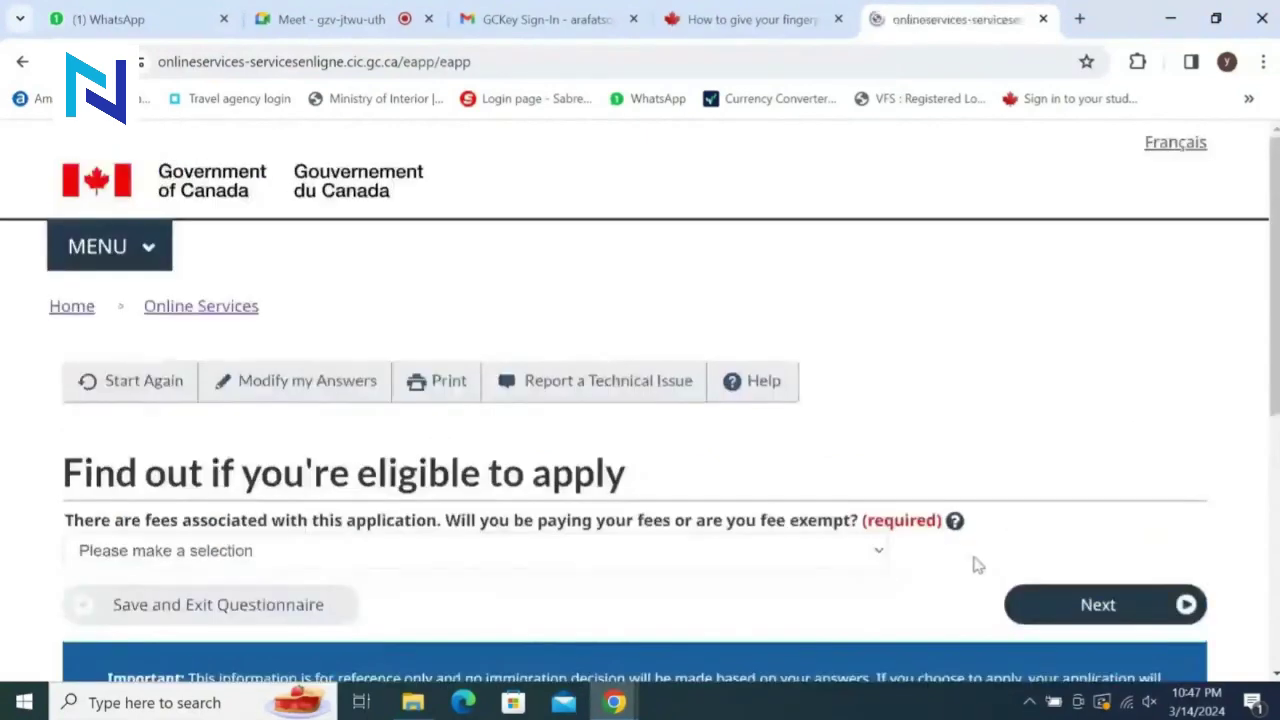
Choose 'Yes, I will be paying my application fees.' and submit.
{"action": "scroll", "coordinate": [480, 471], "scroll_direction": "down", "scroll_amount": 1}
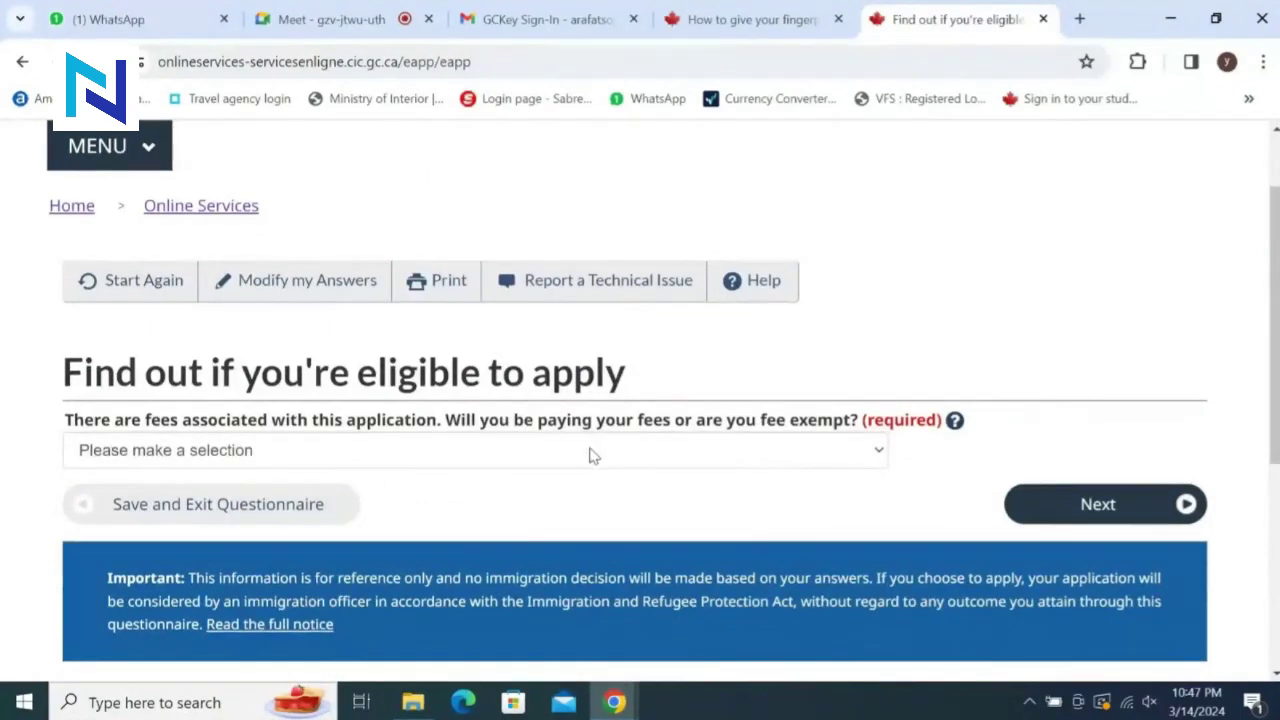
{"action": "left_click", "coordinate": [597, 451]}
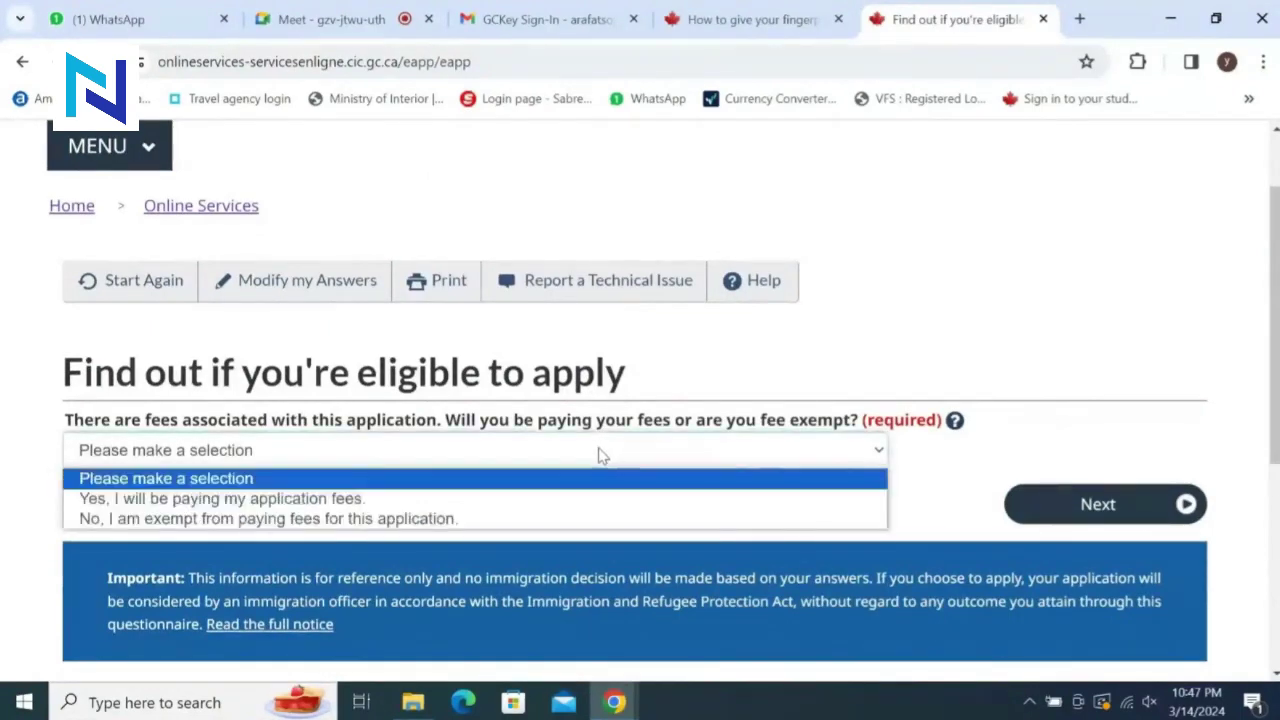
{"action": "left_click", "coordinate": [504, 498]}
{"action": "left_click", "coordinate": [1049, 527]}
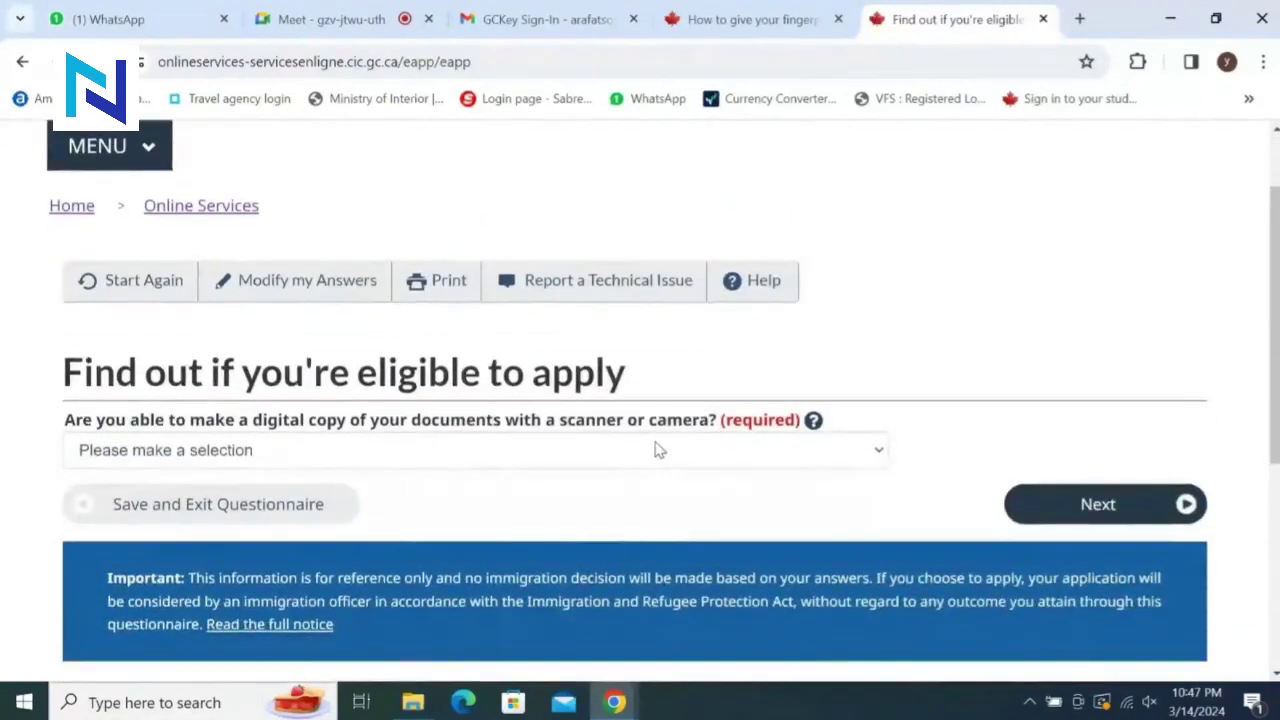
Answer Yes to having a scanner or camera for digital document copies and submit.
{"action": "left_click", "coordinate": [660, 452]}
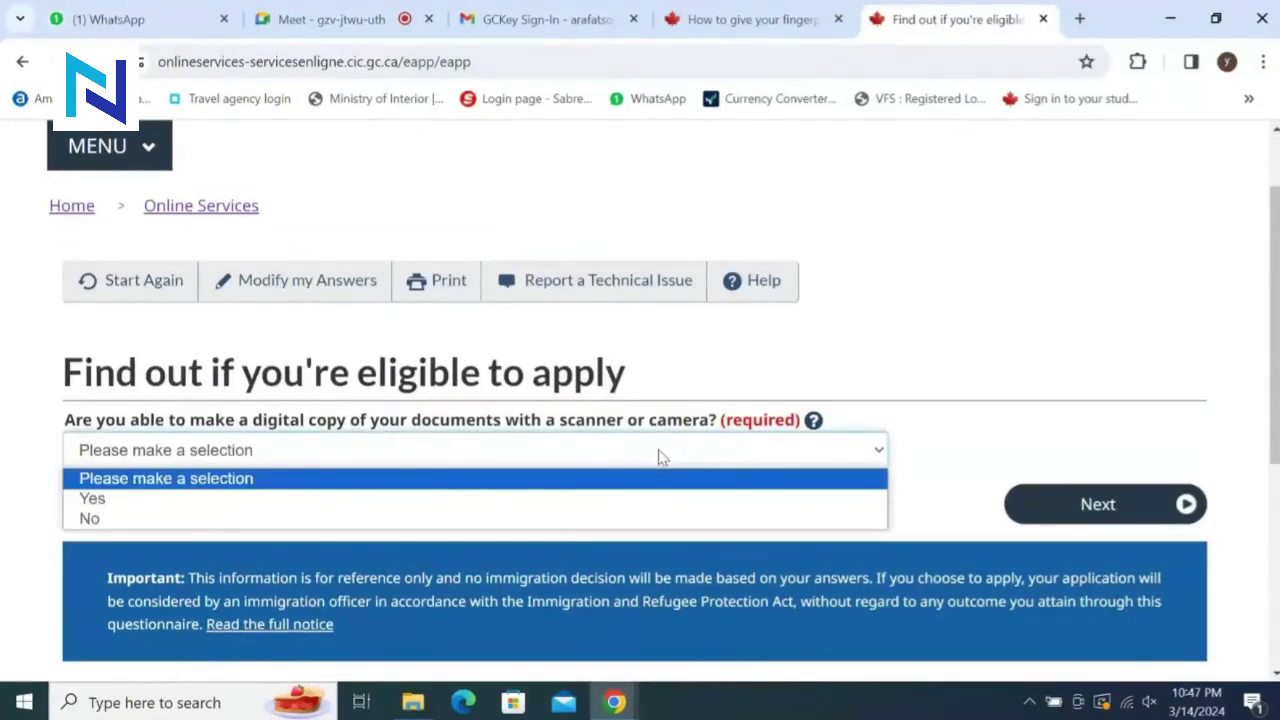
{"action": "left_click", "coordinate": [388, 507]}
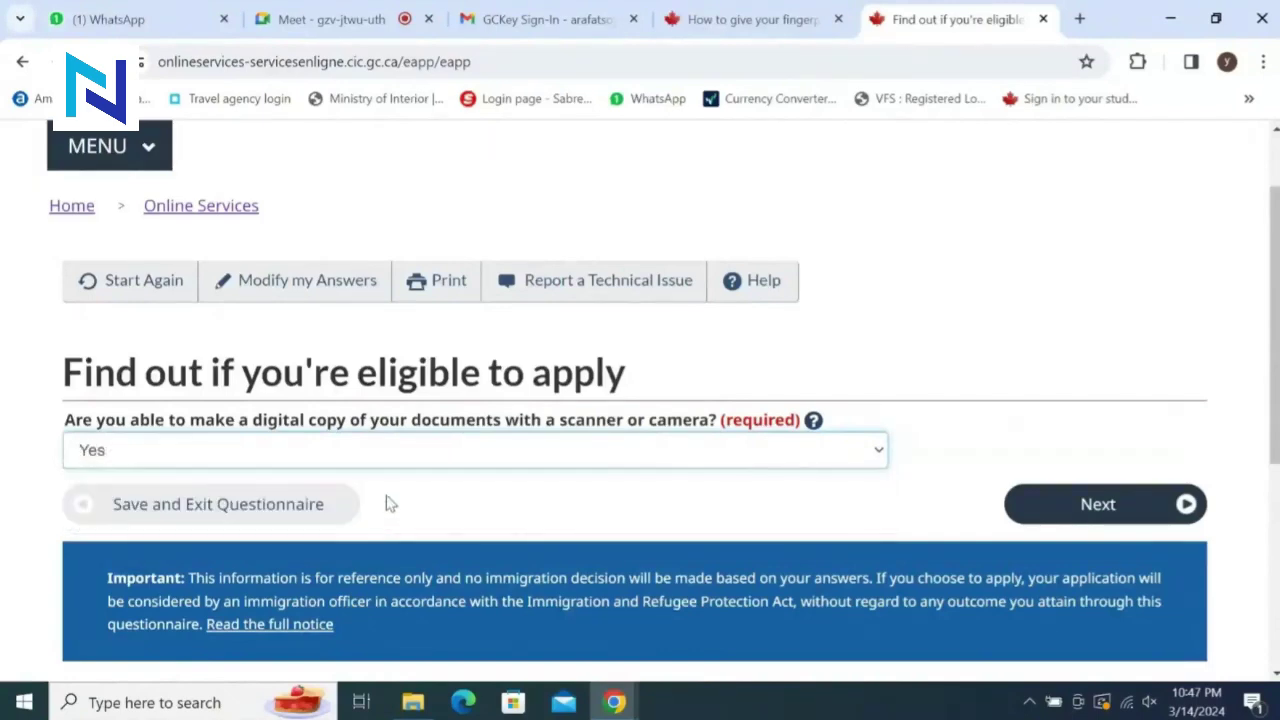
{"action": "left_click", "coordinate": [1097, 510]}
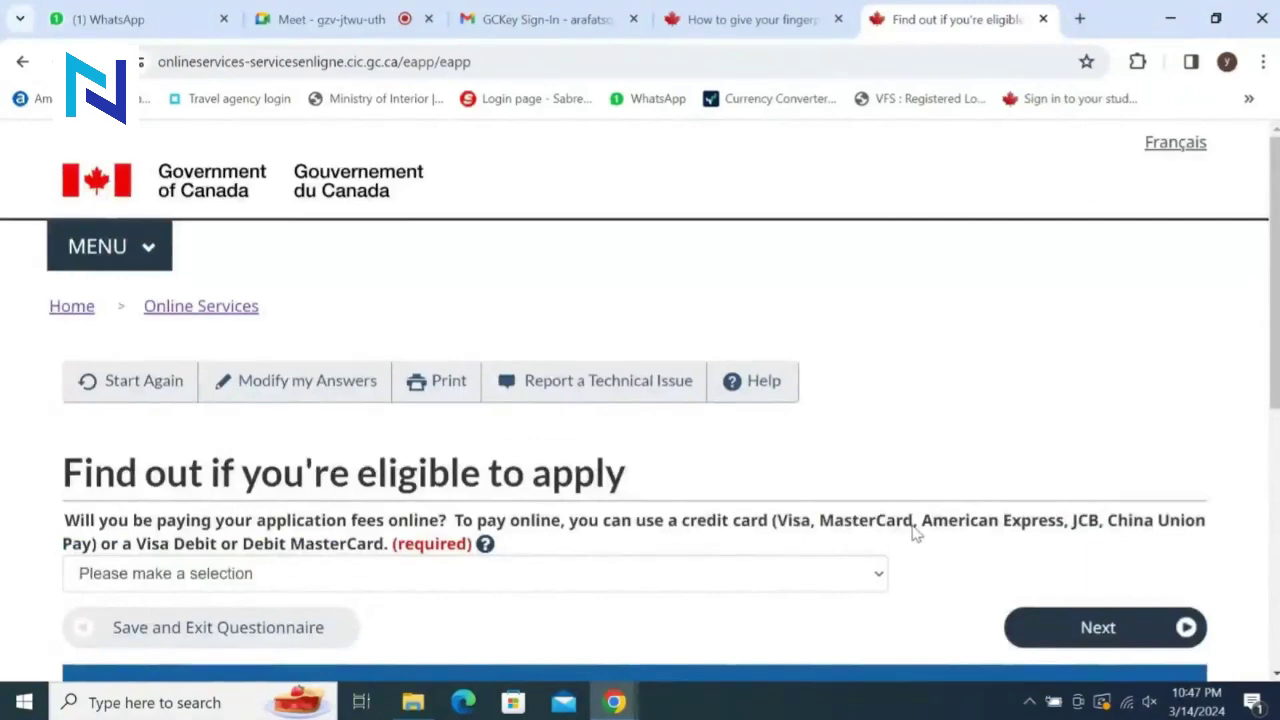
Submit Yes for paying application fees online to reach Review your answers.
{"action": "left_click", "coordinate": [766, 574]}
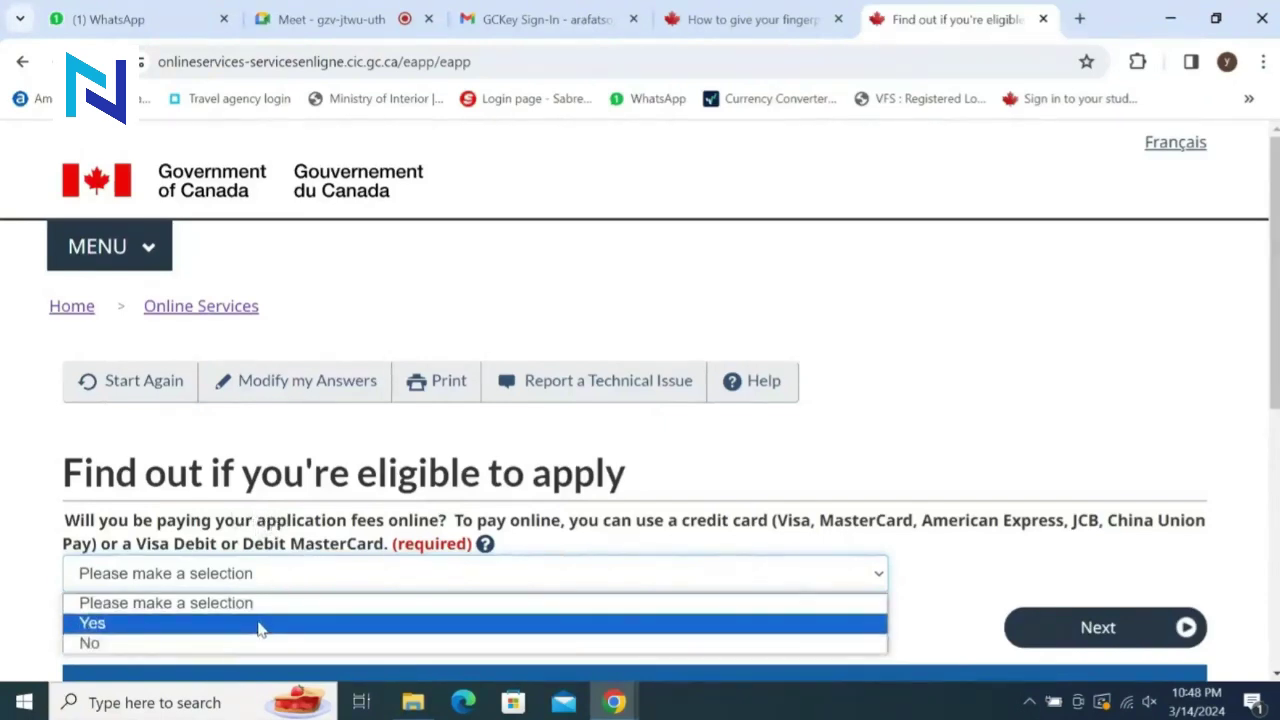
{"action": "left_click", "coordinate": [258, 623]}
{"action": "left_click", "coordinate": [1131, 632]}
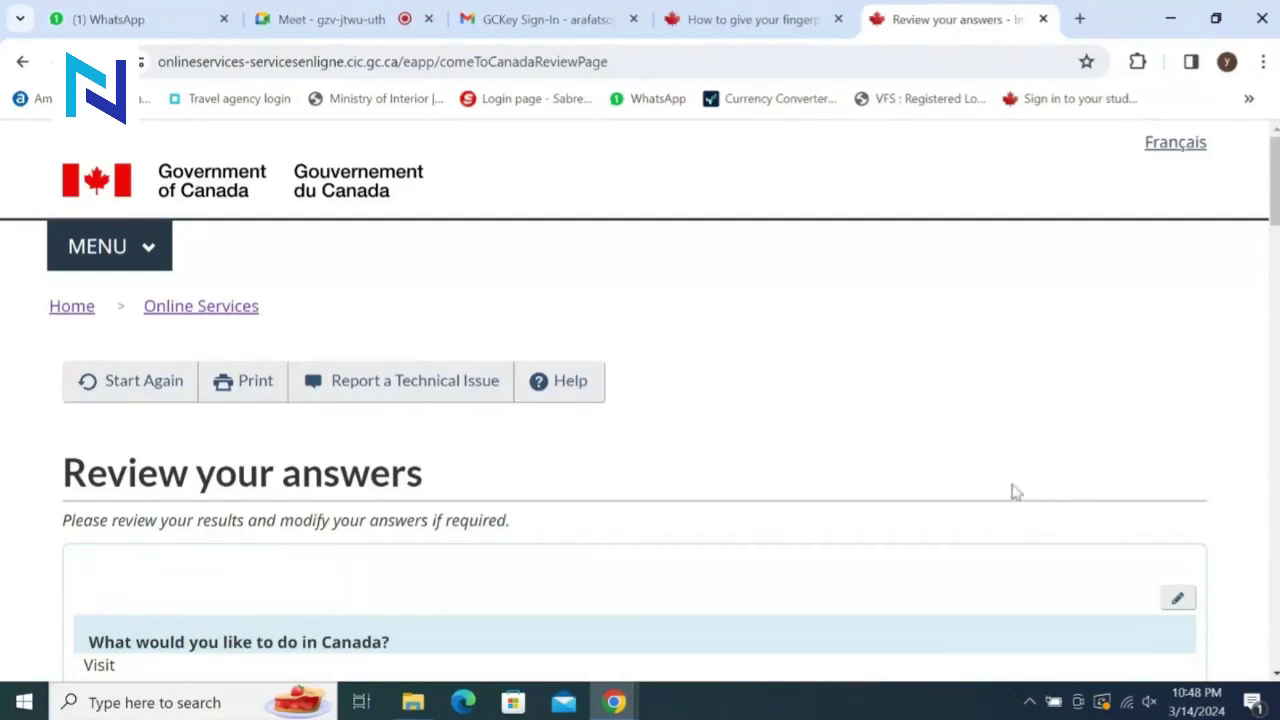
Look over the Review your answers page and continue to the Submitting your application instructions.
{"action": "scroll", "coordinate": [1048, 360], "scroll_direction": "down", "scroll_amount": 3}
{"action": "scroll", "coordinate": [1045, 330], "scroll_direction": "down", "scroll_amount": 10}
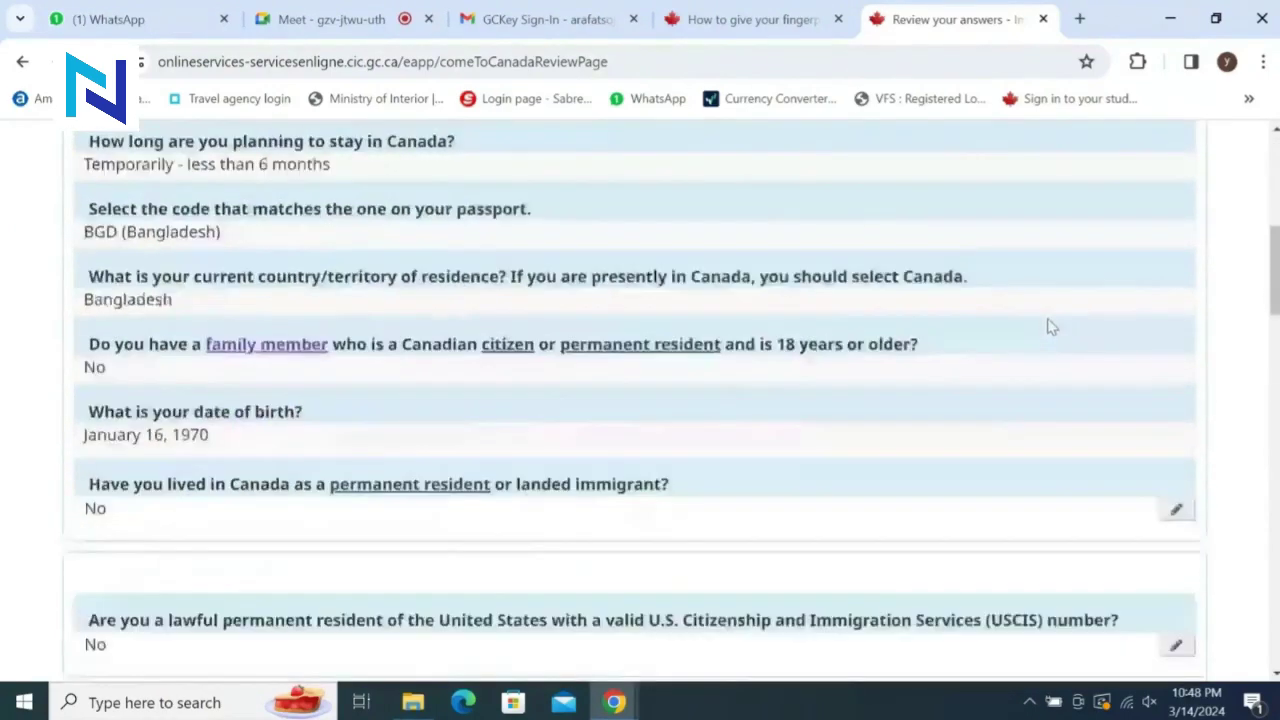
{"action": "scroll", "coordinate": [1052, 327], "scroll_direction": "down", "scroll_amount": 4}
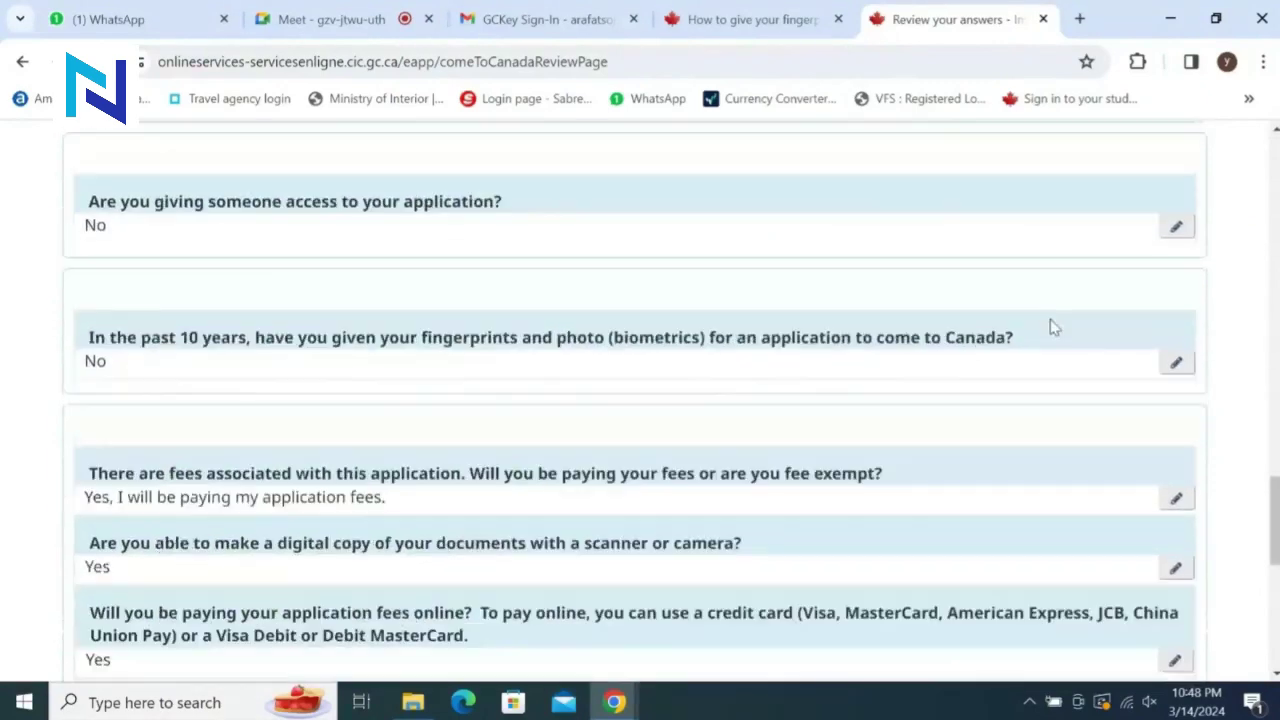
{"action": "scroll", "coordinate": [1052, 327], "scroll_direction": "down", "scroll_amount": 4}
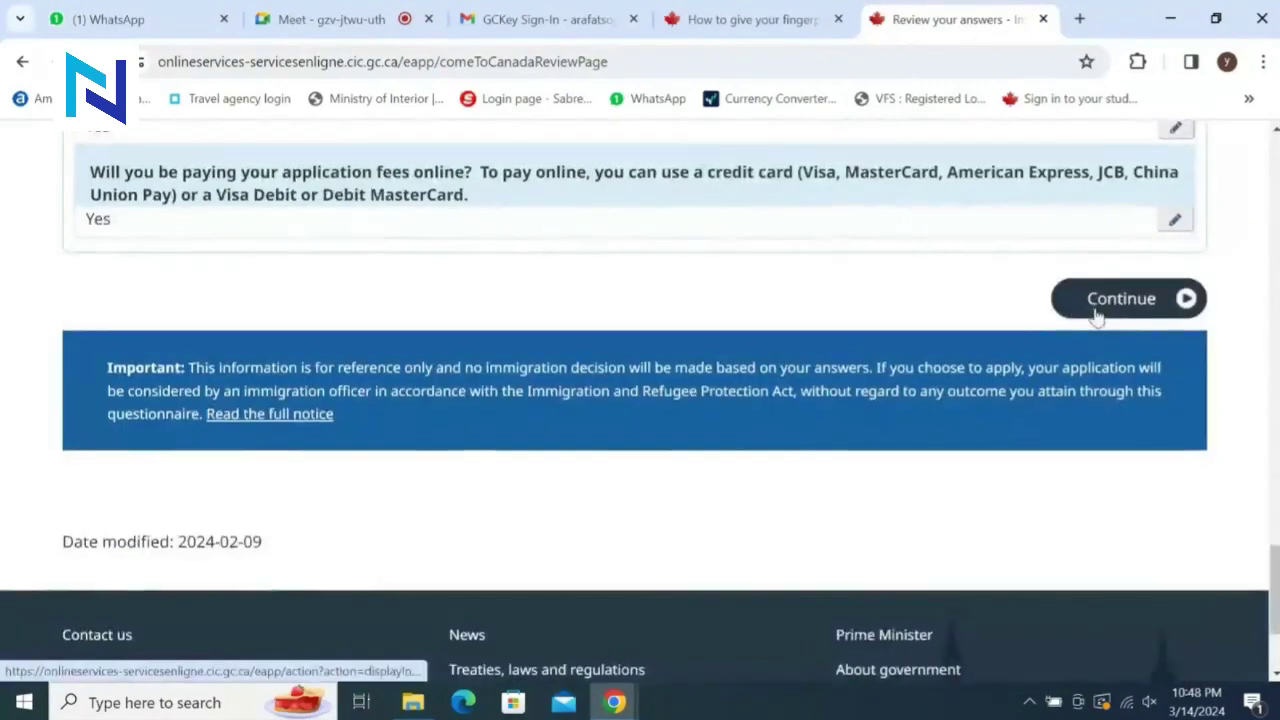
{"action": "scroll", "coordinate": [1100, 303], "scroll_direction": "up", "scroll_amount": 1}
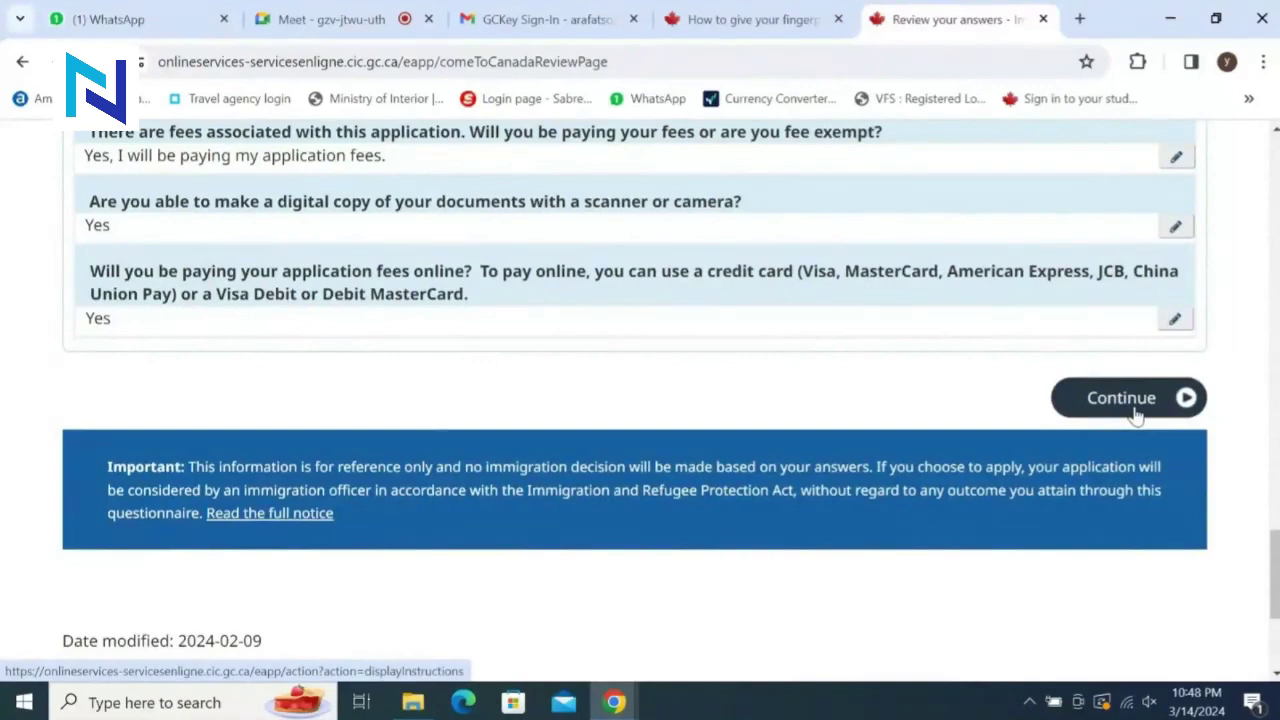
{"action": "scroll", "coordinate": [1097, 565], "scroll_direction": "up", "scroll_amount": 2}
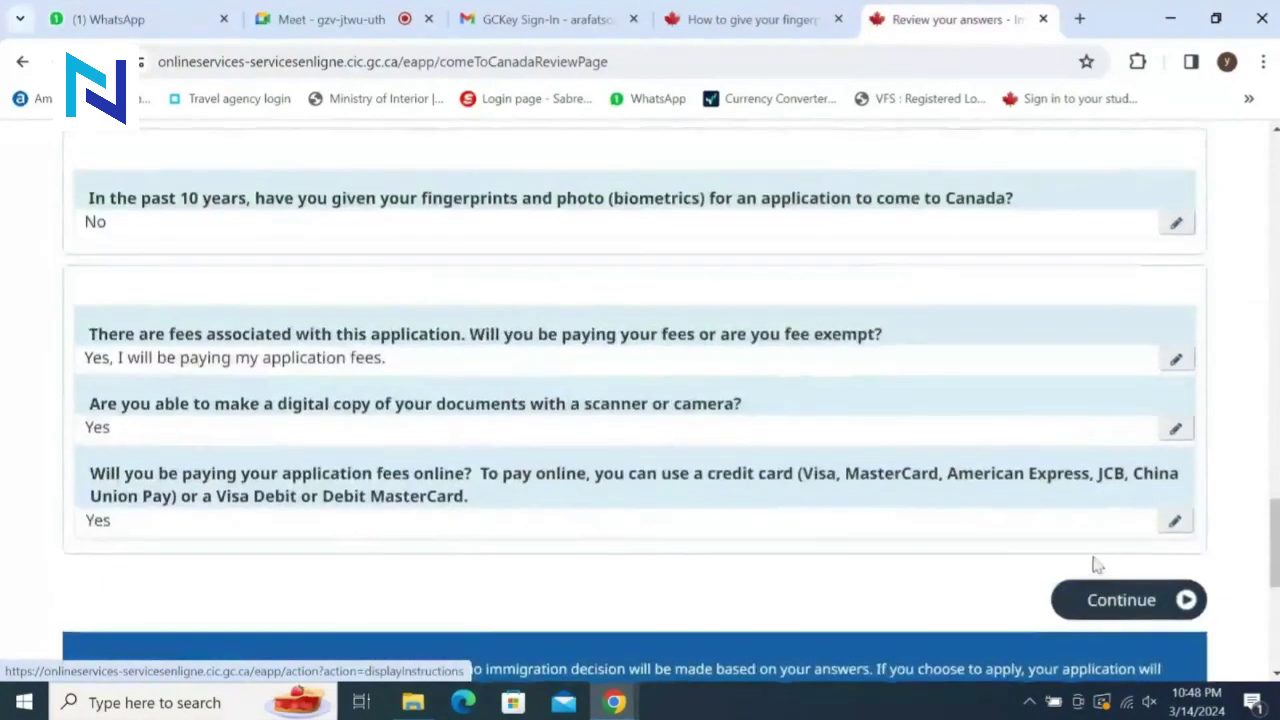
{"action": "scroll", "coordinate": [1006, 491], "scroll_direction": "up", "scroll_amount": 20}
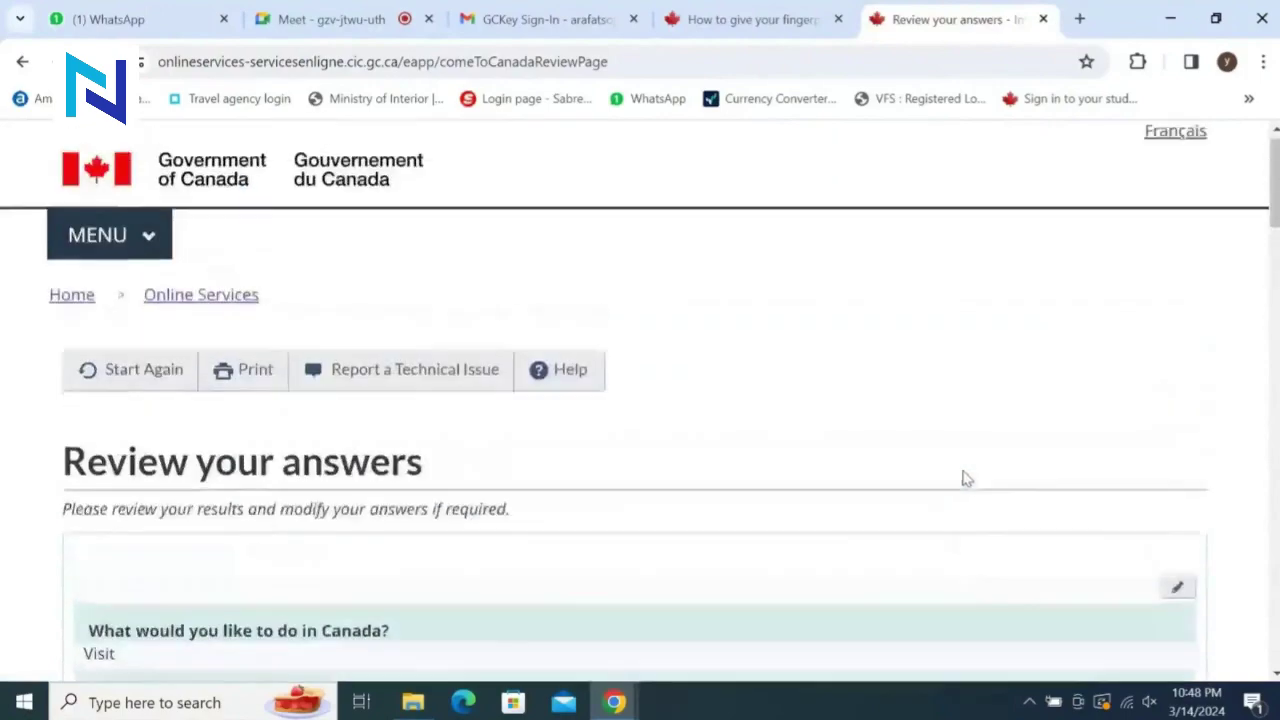
{"action": "scroll", "coordinate": [888, 471], "scroll_direction": "down", "scroll_amount": 3}
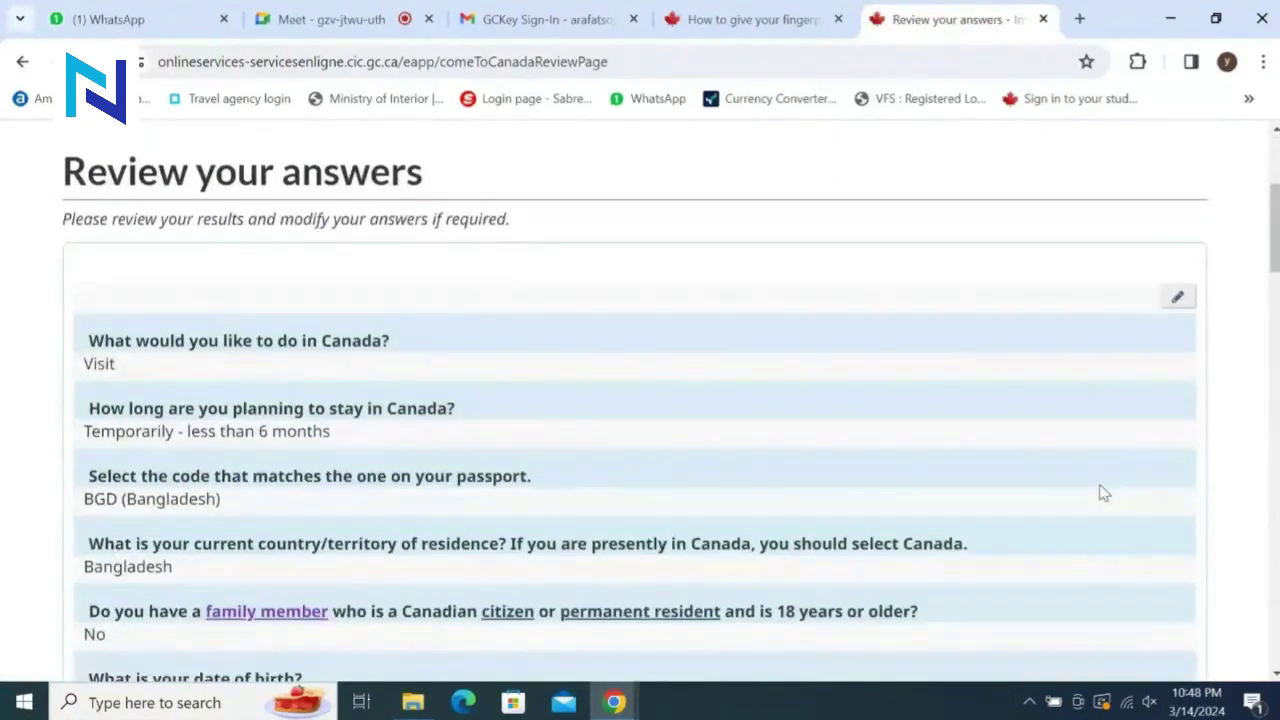
{"action": "scroll", "coordinate": [1110, 493], "scroll_direction": "down", "scroll_amount": 2}
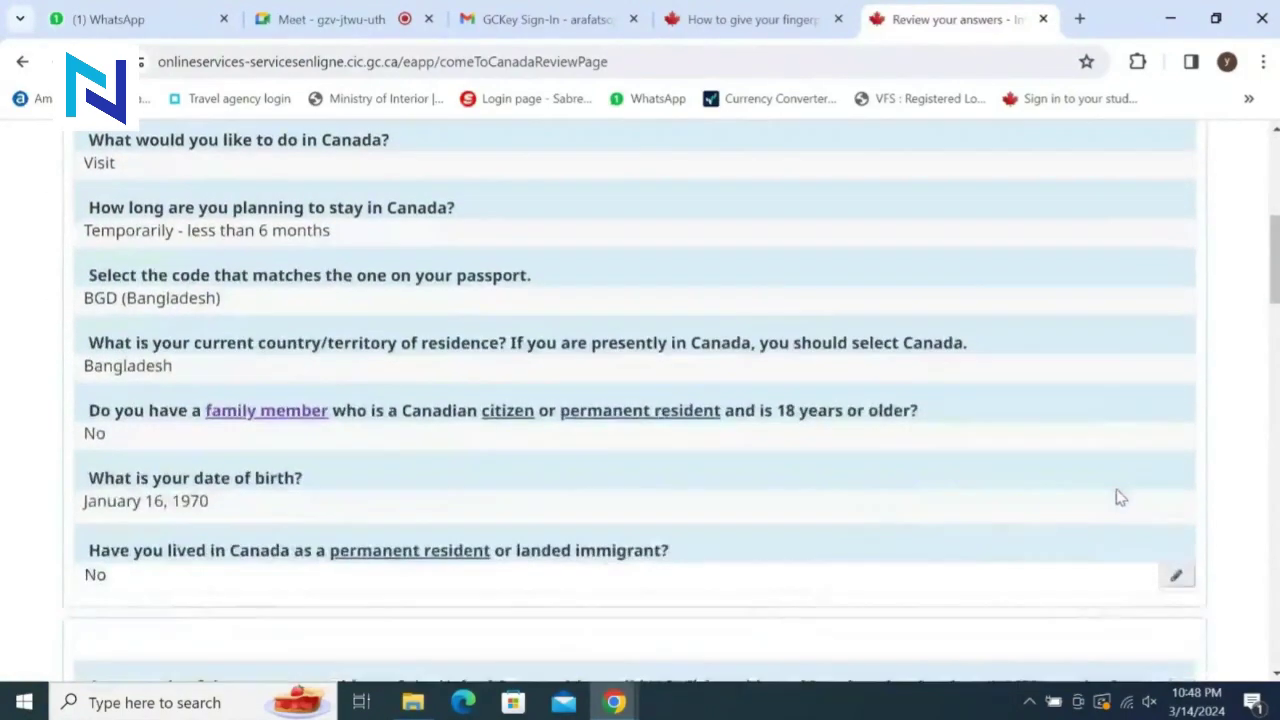
{"action": "scroll", "coordinate": [1120, 497], "scroll_direction": "down", "scroll_amount": 20}
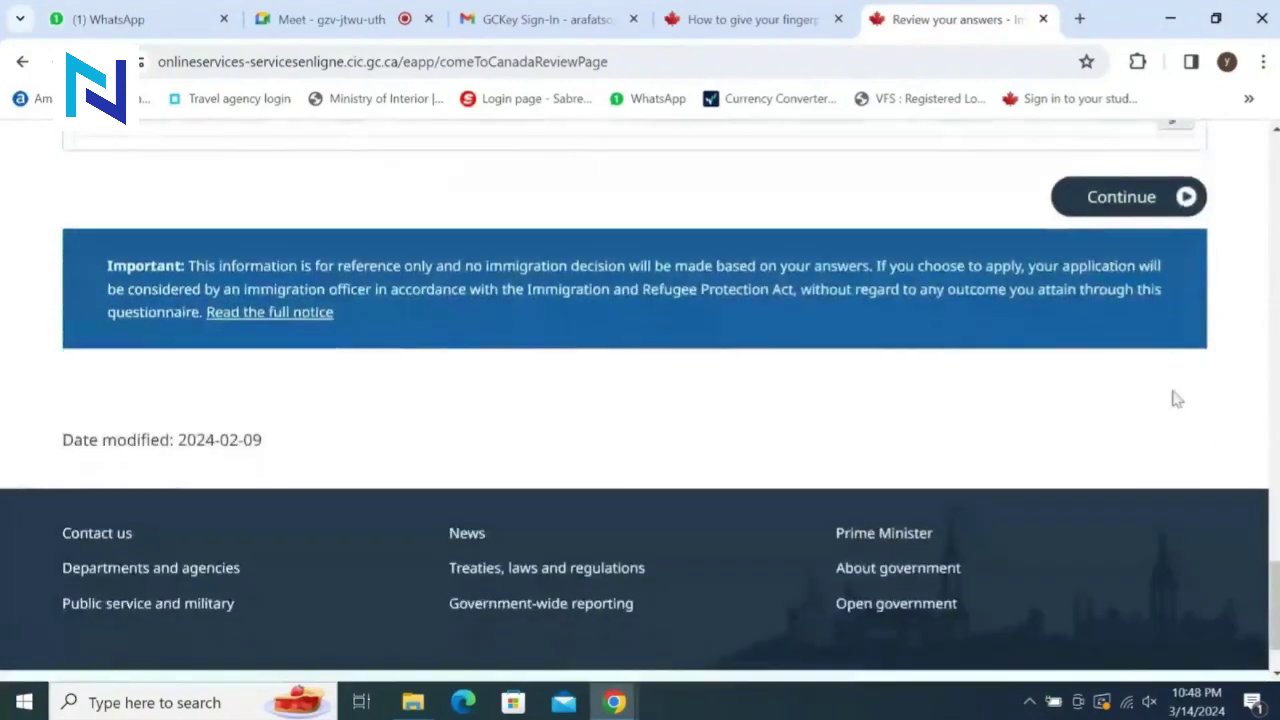
{"action": "left_click", "coordinate": [1113, 208]}
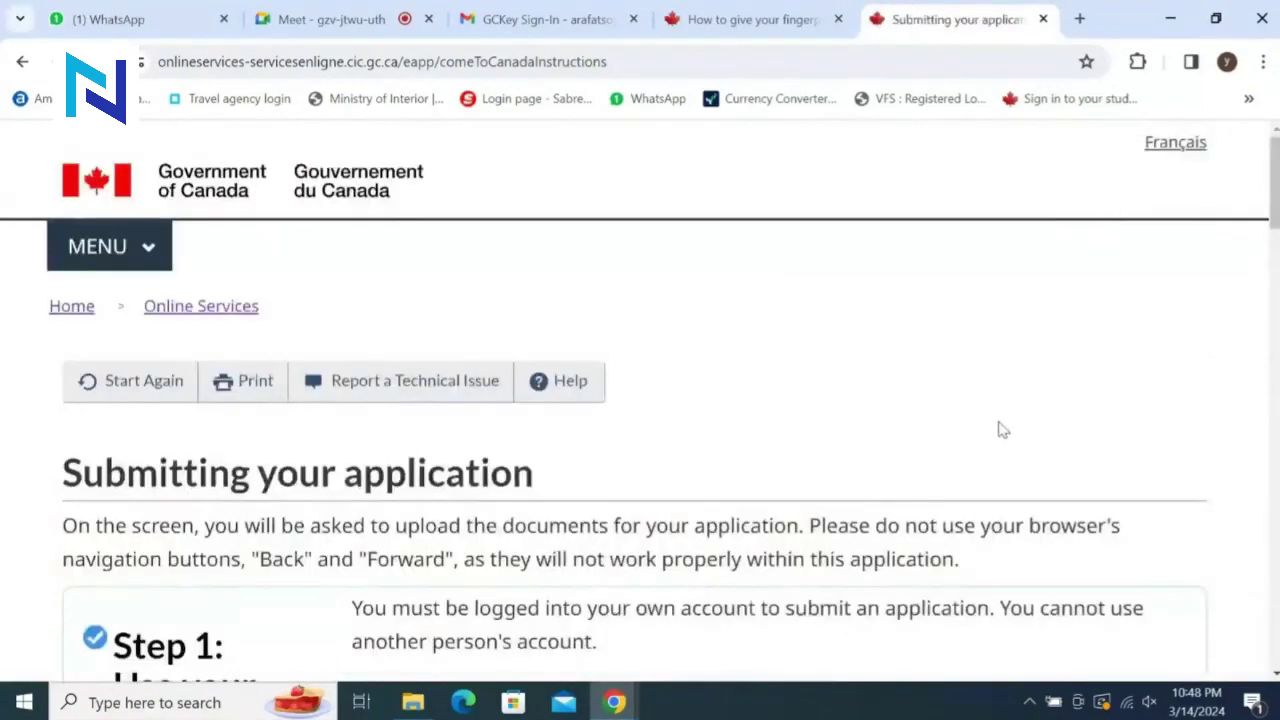
Read through submission steps 1–4 of Submitting your application.
{"action": "scroll", "coordinate": [1075, 345], "scroll_direction": "down", "scroll_amount": 3}
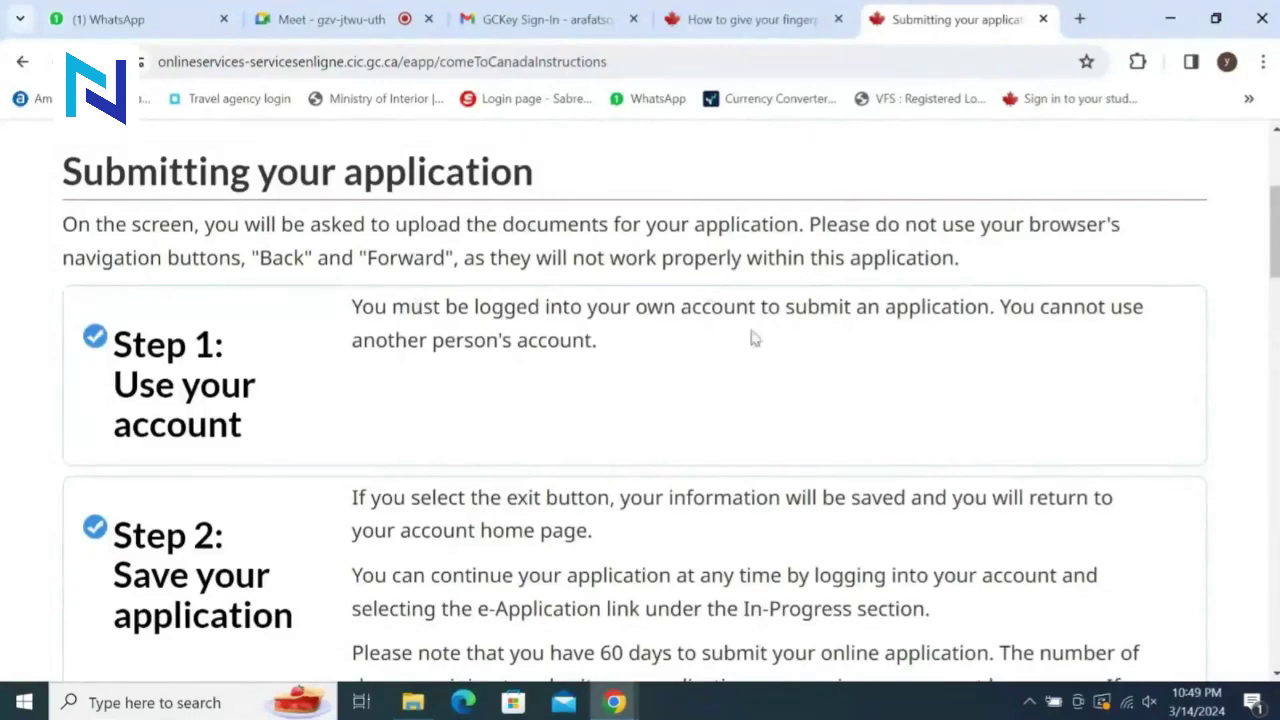
{"action": "scroll", "coordinate": [752, 337], "scroll_direction": "down", "scroll_amount": 4}
{"action": "scroll", "coordinate": [657, 272], "scroll_direction": "up", "scroll_amount": 3}
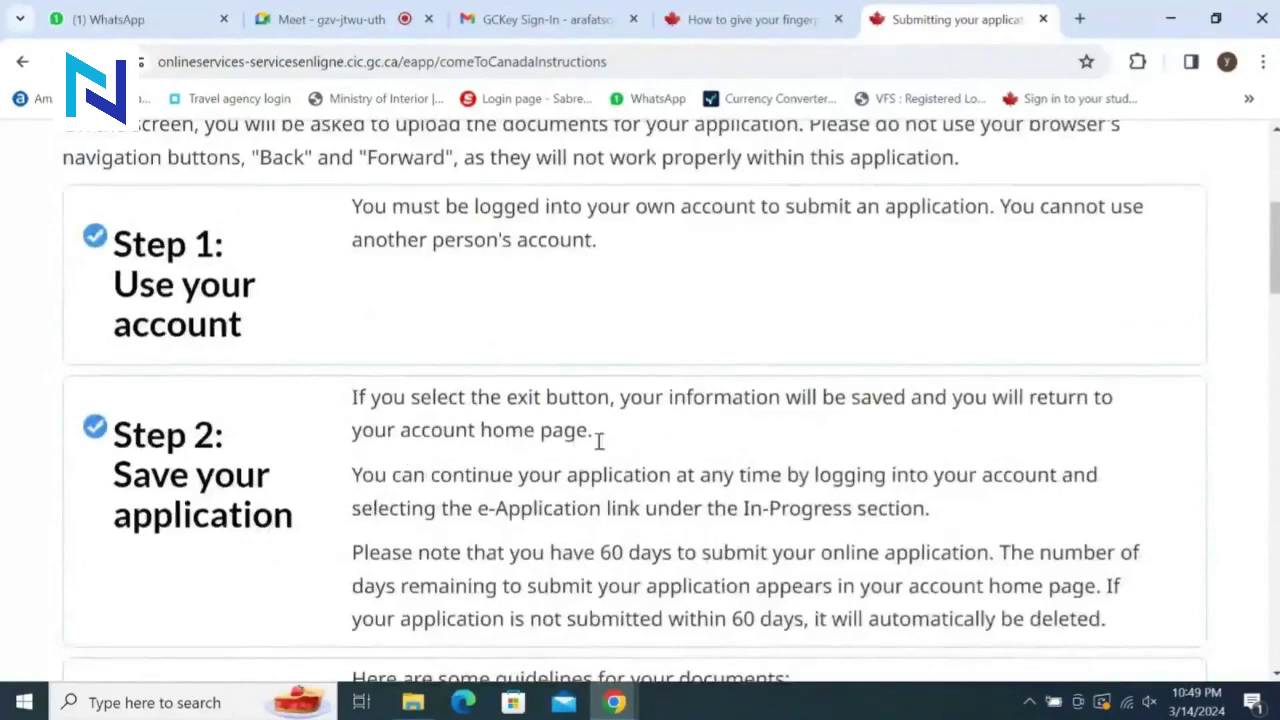
{"action": "scroll", "coordinate": [600, 440], "scroll_direction": "up", "scroll_amount": 2}
{"action": "scroll", "coordinate": [610, 440], "scroll_direction": "down", "scroll_amount": 3}
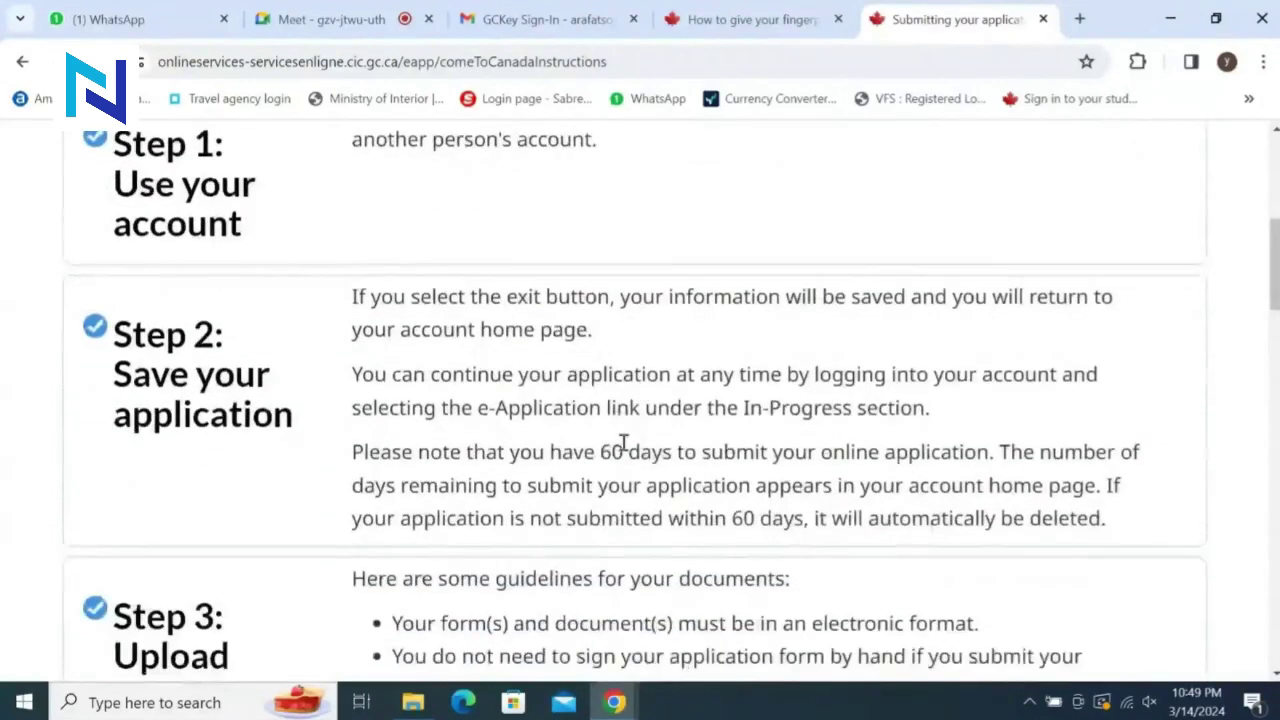
{"action": "scroll", "coordinate": [623, 443], "scroll_direction": "down", "scroll_amount": 2}
{"action": "scroll", "coordinate": [430, 414], "scroll_direction": "down", "scroll_amount": 1}
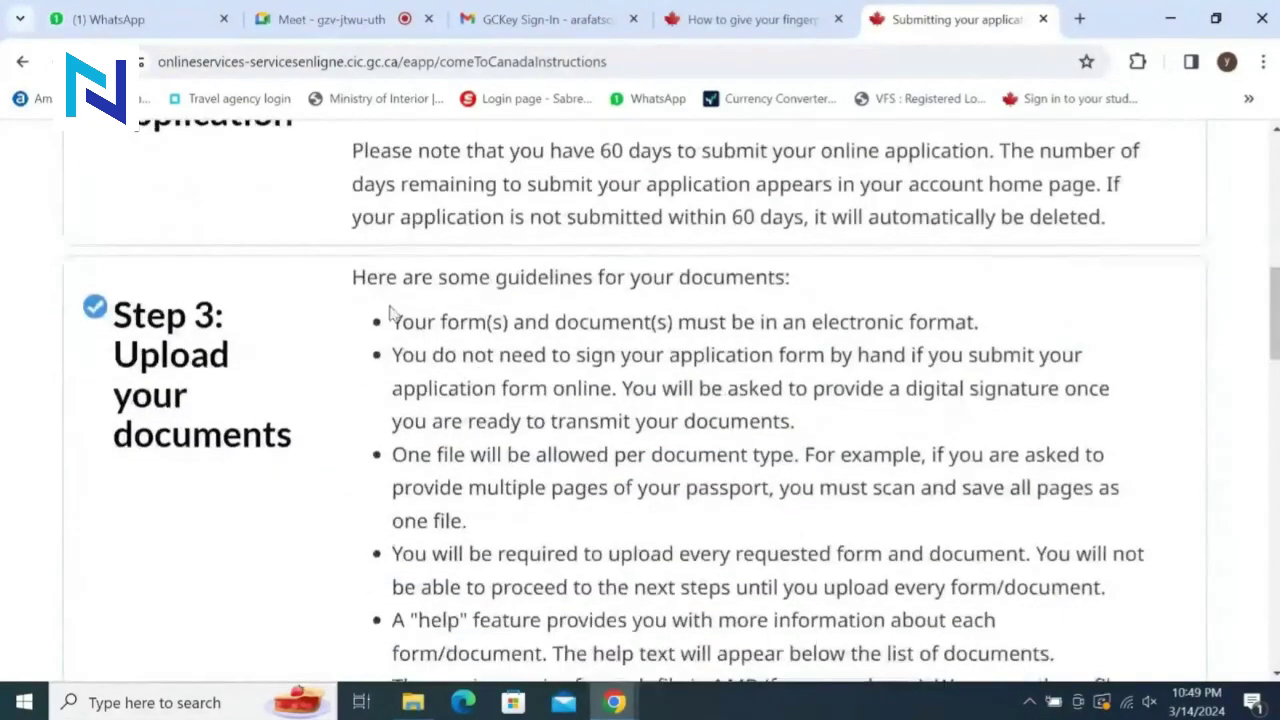
{"action": "scroll", "coordinate": [290, 360], "scroll_direction": "down", "scroll_amount": 2}
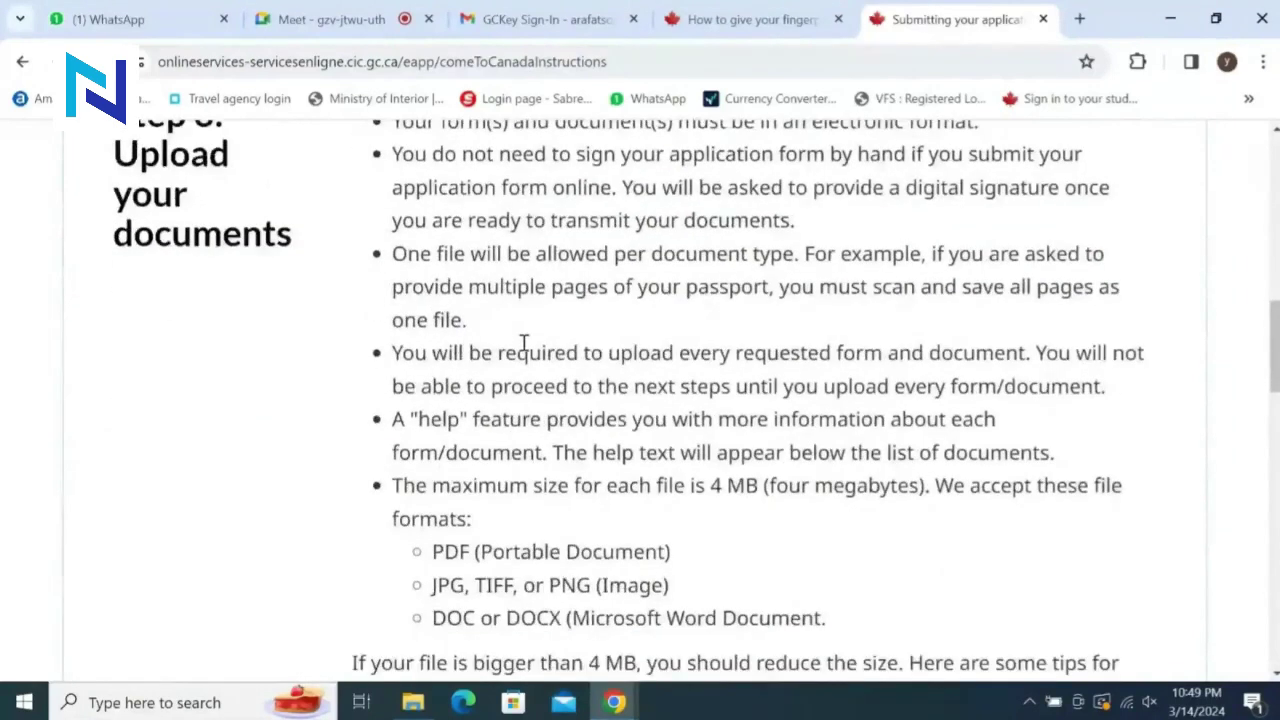
{"action": "scroll", "coordinate": [600, 358], "scroll_direction": "down", "scroll_amount": 1}
{"action": "scroll", "coordinate": [650, 460], "scroll_direction": "down", "scroll_amount": 3}
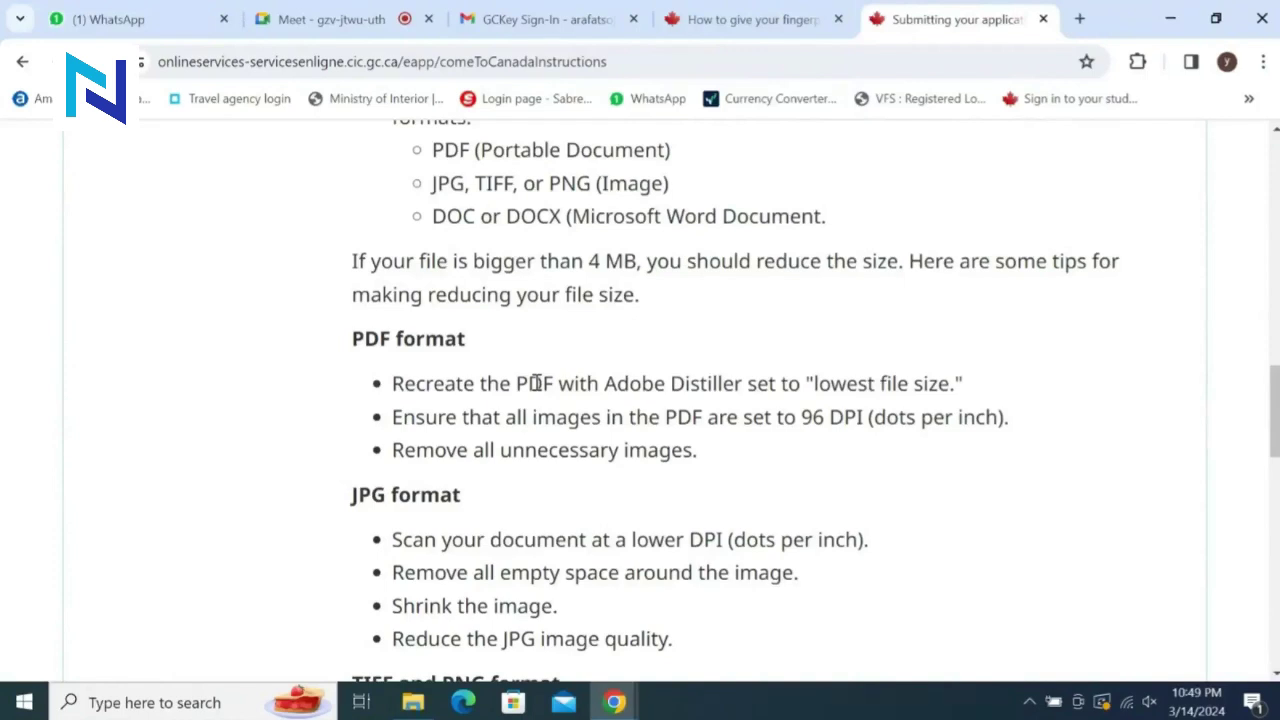
Review the file guidelines at the bottom and continue to the document checklist.
{"action": "scroll", "coordinate": [580, 520], "scroll_direction": "down", "scroll_amount": 4}
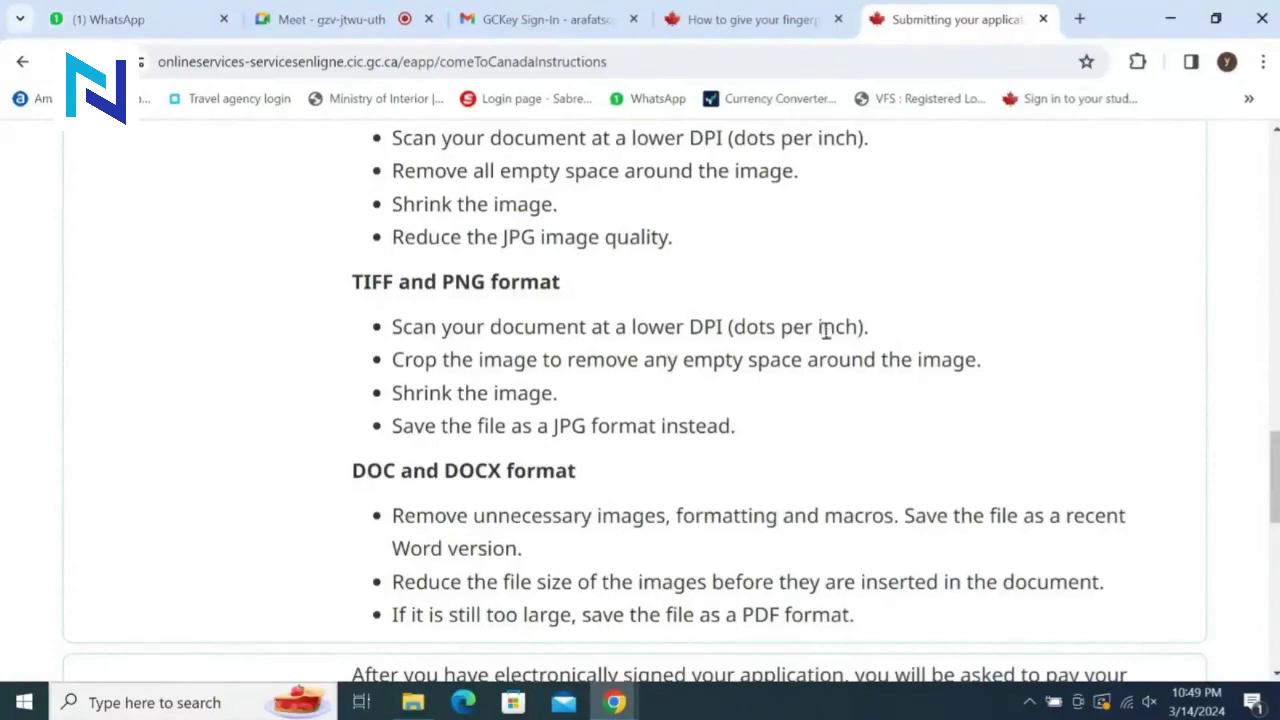
{"action": "scroll", "coordinate": [826, 328], "scroll_direction": "down", "scroll_amount": 3}
{"action": "scroll", "coordinate": [651, 323], "scroll_direction": "up", "scroll_amount": 1}
{"action": "scroll", "coordinate": [555, 292], "scroll_direction": "up", "scroll_amount": 3}
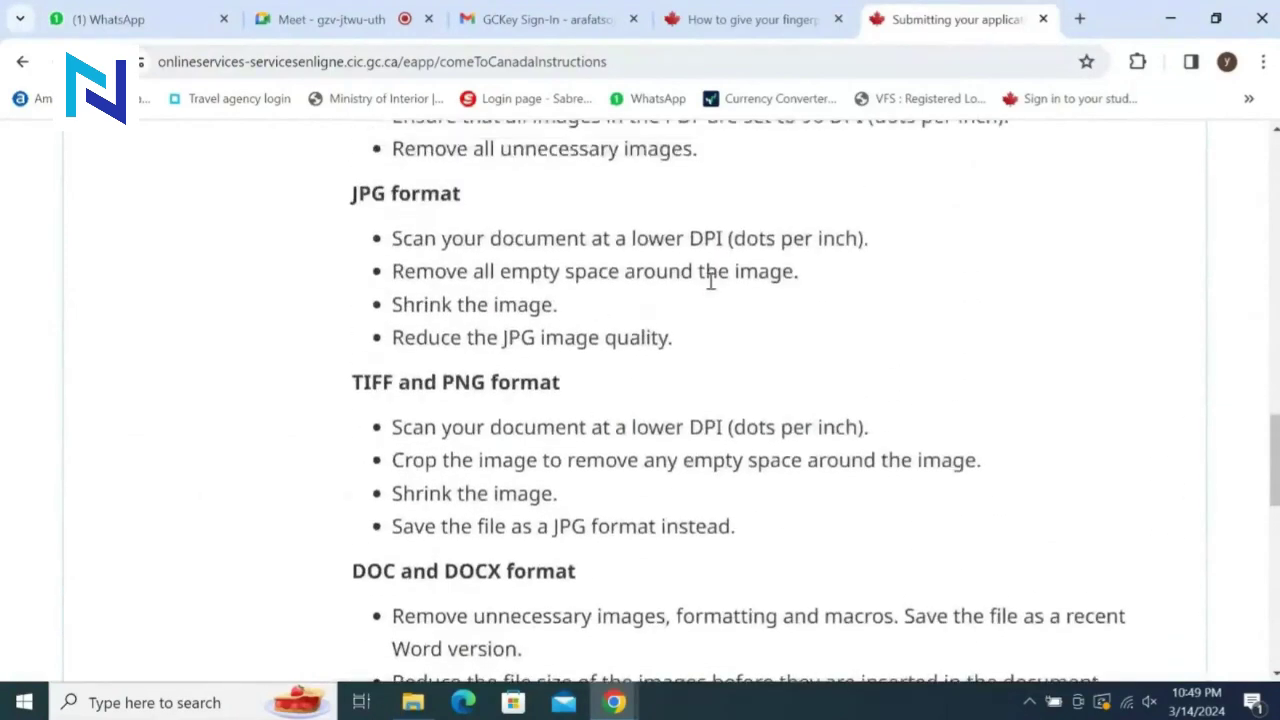
{"action": "scroll", "coordinate": [714, 309], "scroll_direction": "down", "scroll_amount": 1}
{"action": "scroll", "coordinate": [851, 323], "scroll_direction": "down", "scroll_amount": 2}
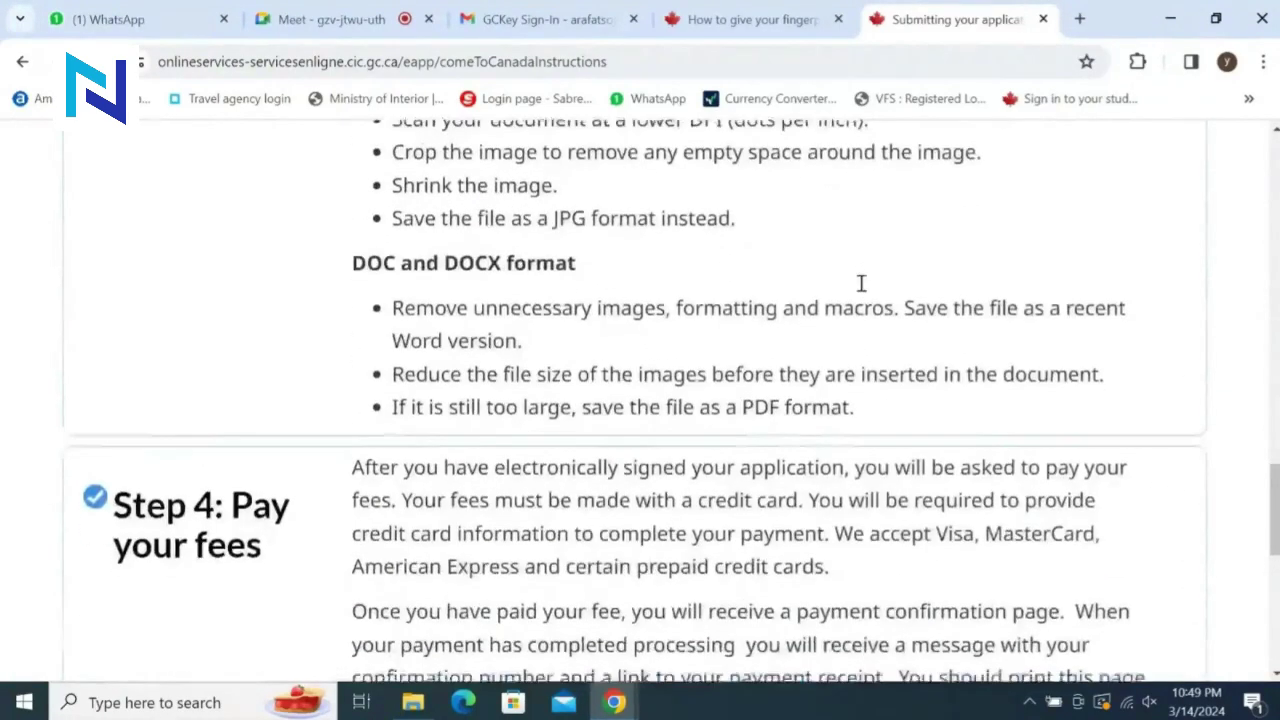
{"action": "scroll", "coordinate": [860, 285], "scroll_direction": "down", "scroll_amount": 2}
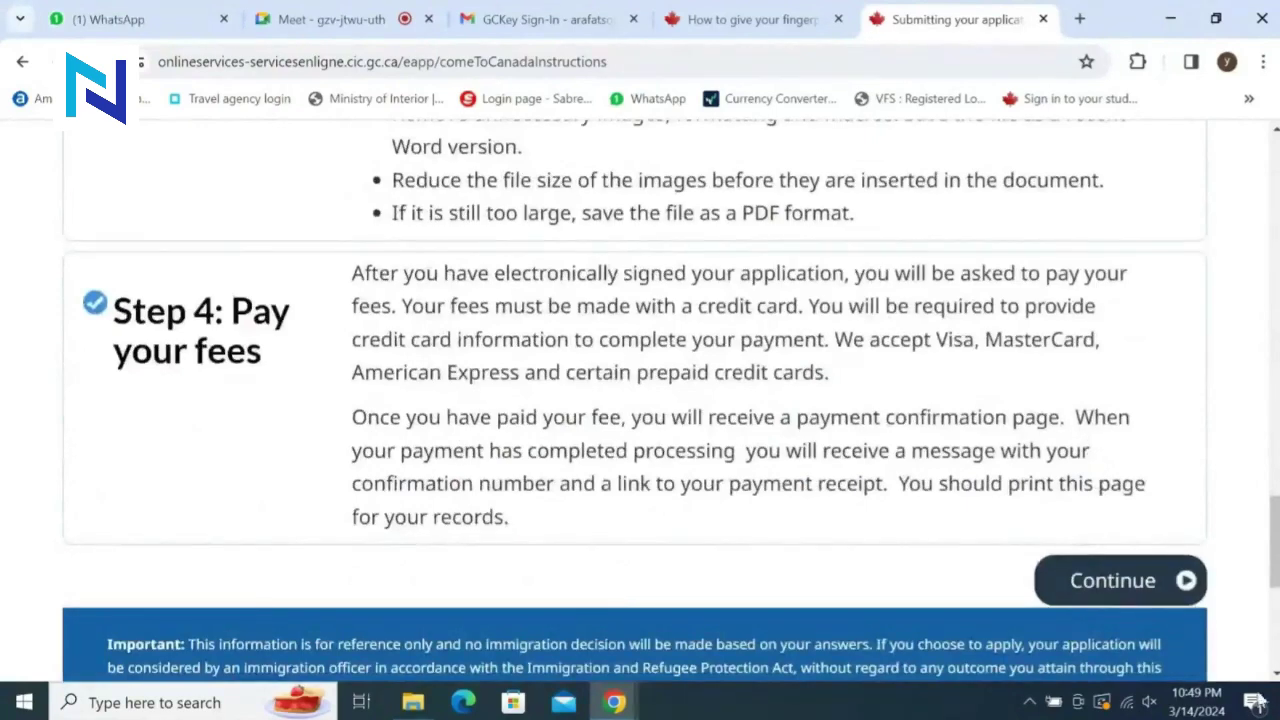
{"action": "left_click", "coordinate": [1147, 594]}
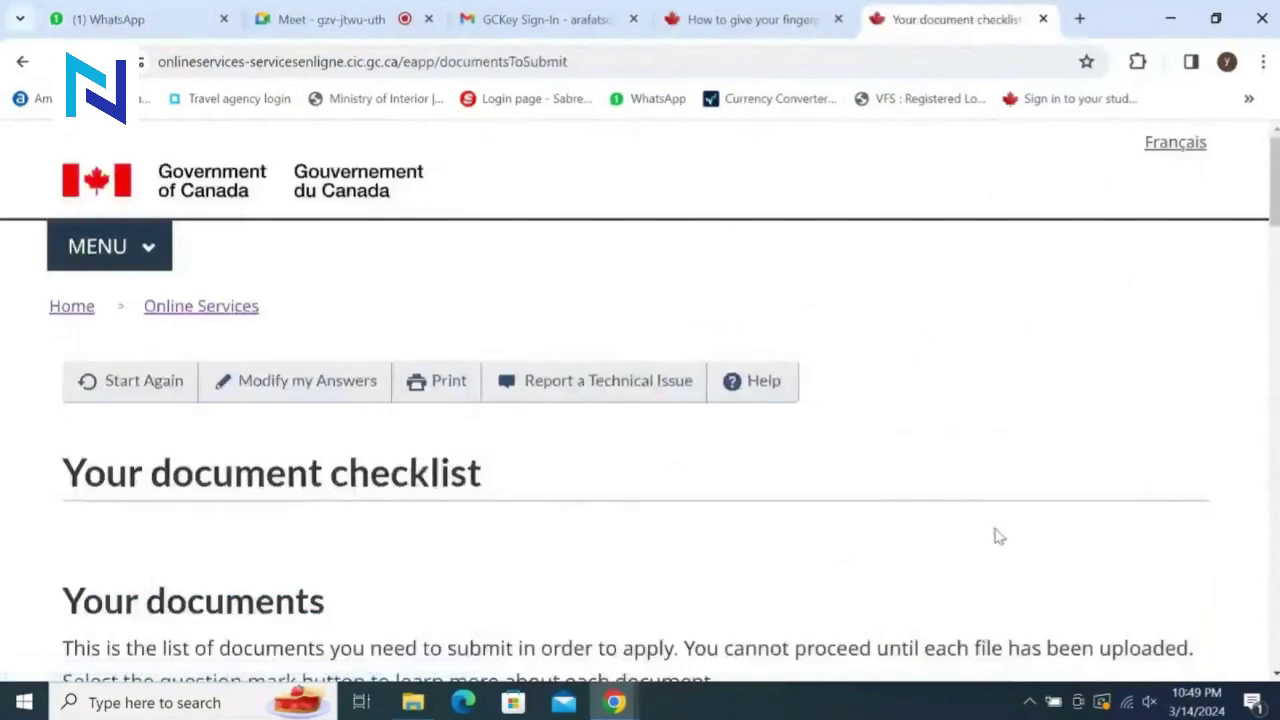
Bring the Application Form(s) and Supporting documents tables into view, with IMM5257, Travel History and Passport not provided.
{"action": "scroll", "coordinate": [614, 506], "scroll_direction": "down", "scroll_amount": 7}
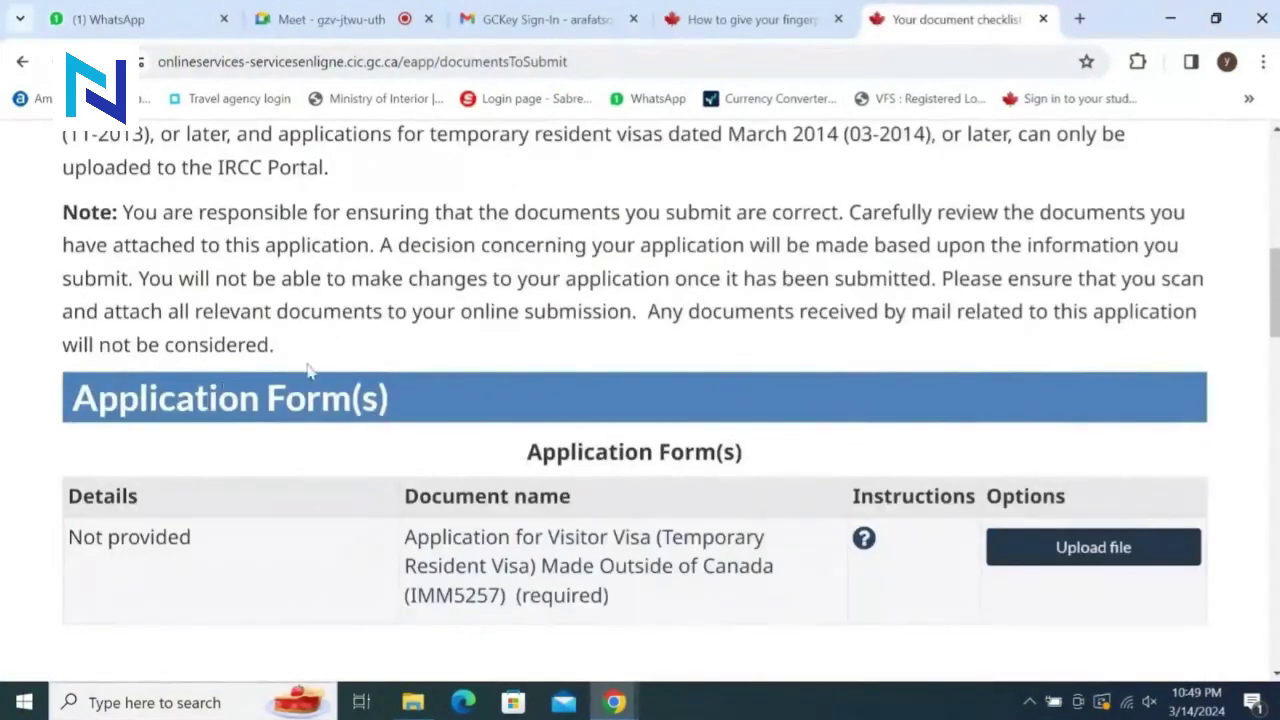
{"action": "scroll", "coordinate": [831, 419], "scroll_direction": "up", "scroll_amount": 4}
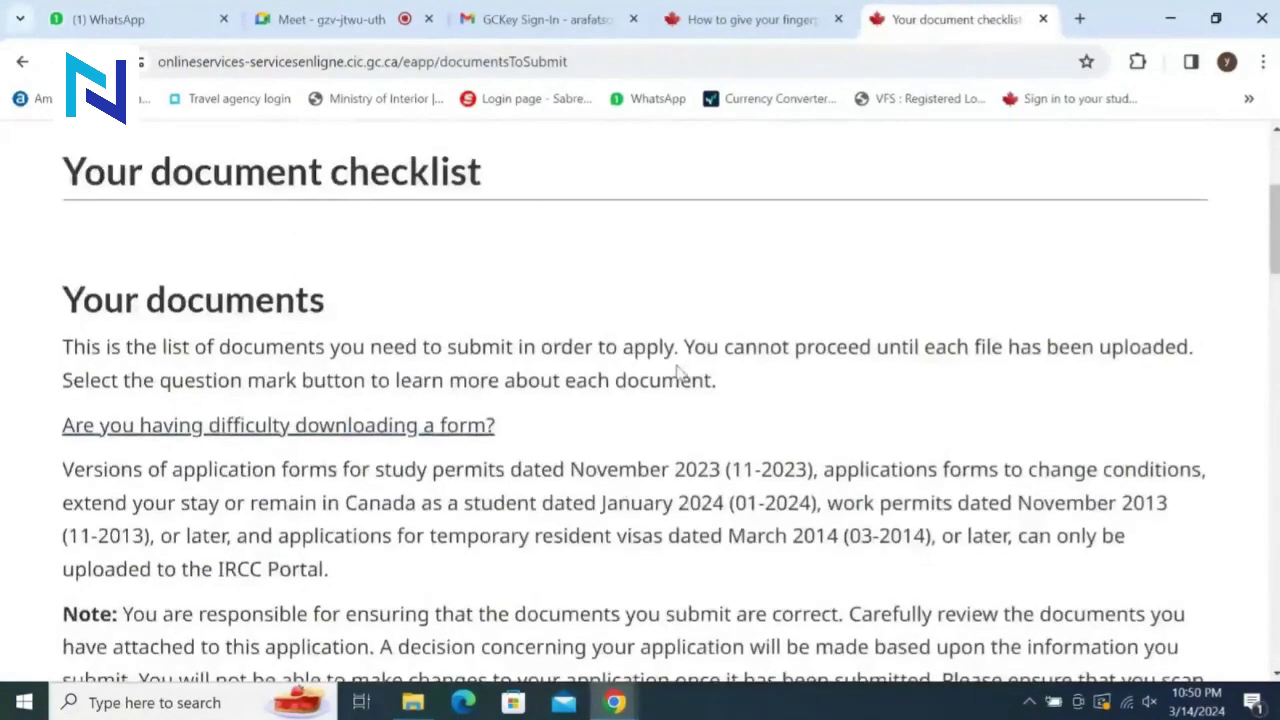
{"action": "scroll", "coordinate": [690, 376], "scroll_direction": "down", "scroll_amount": 5}
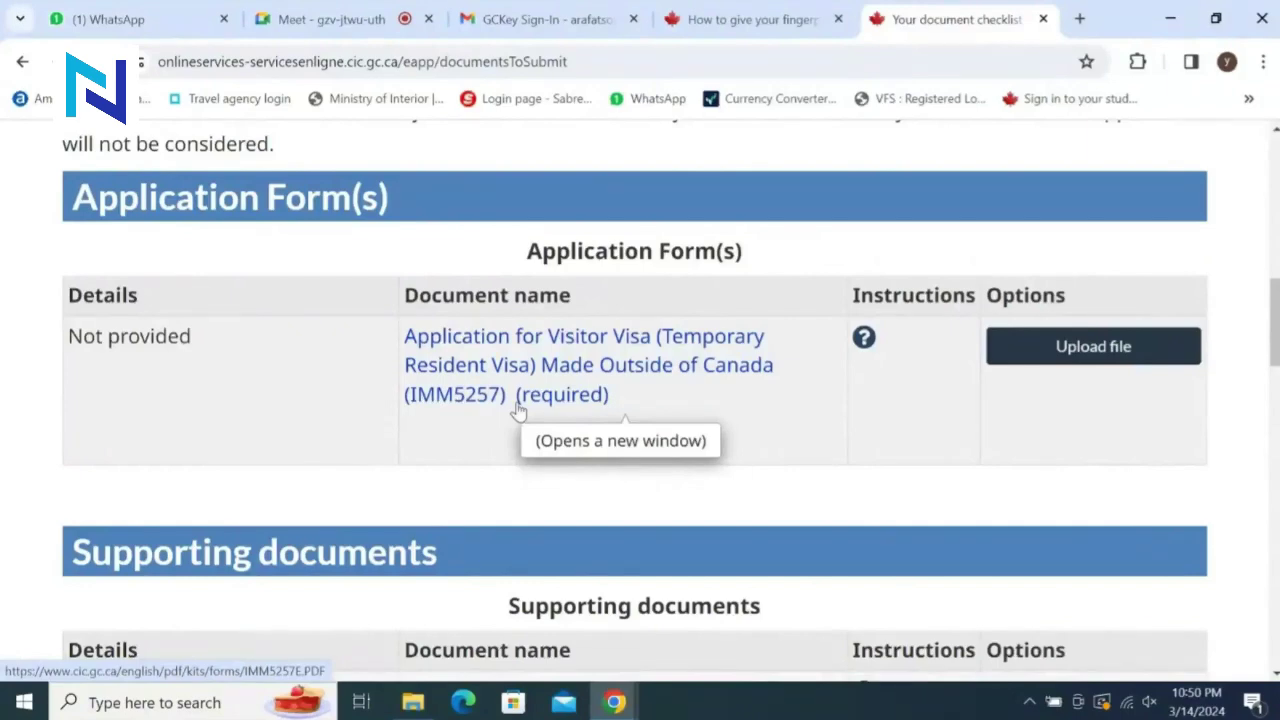
{"action": "scroll", "coordinate": [571, 251], "scroll_direction": "down", "scroll_amount": 3}
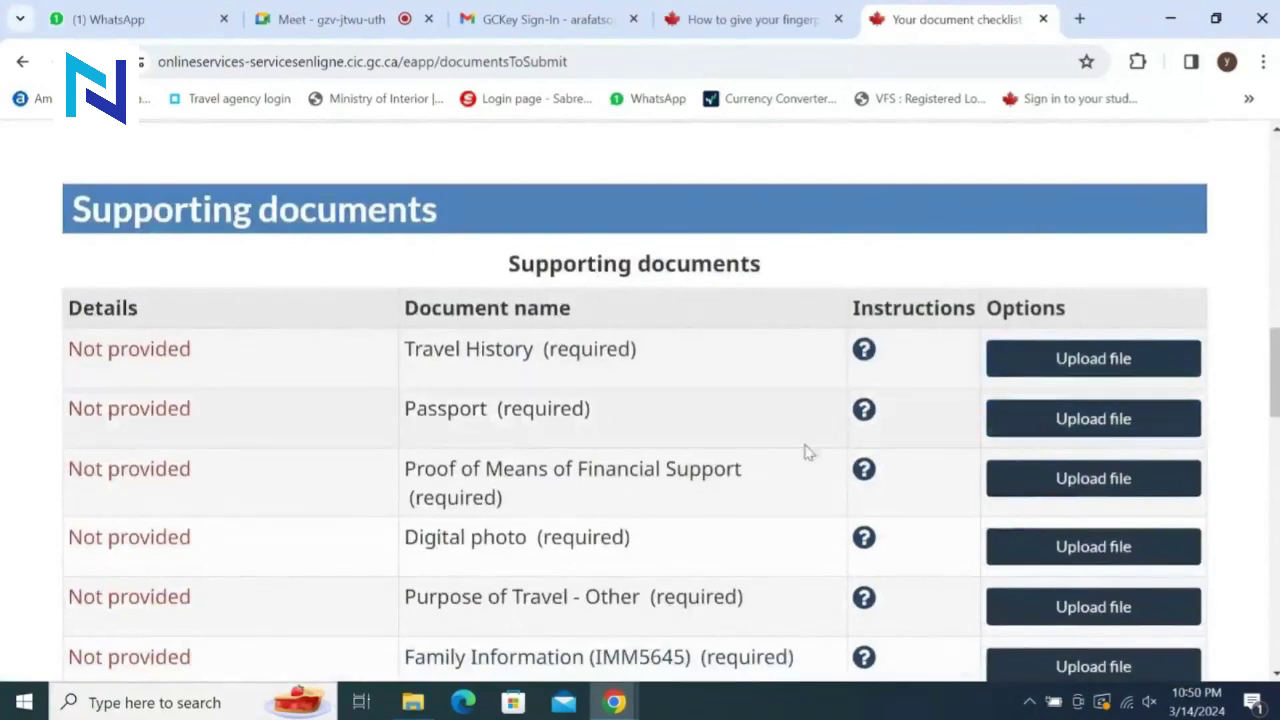
{"action": "left_click", "coordinate": [864, 349]}
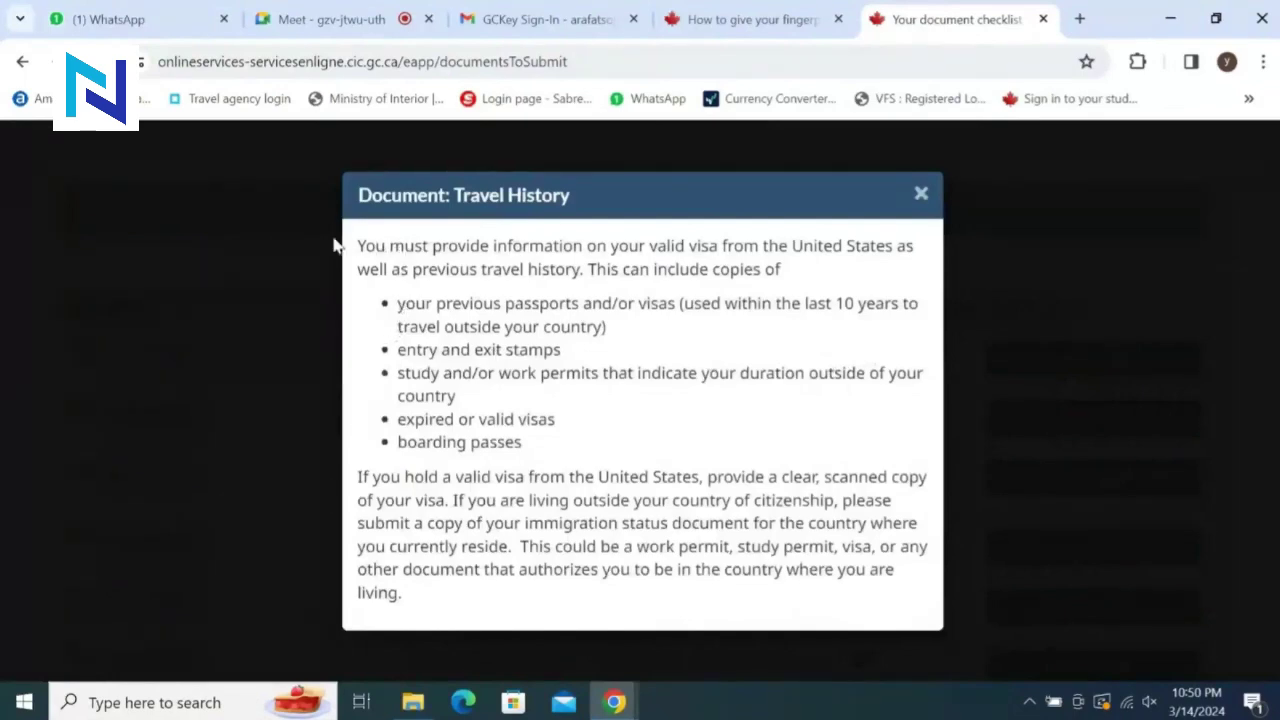
{"action": "left_click_drag", "start_coordinate": [358, 239], "coordinate": [540, 457]}
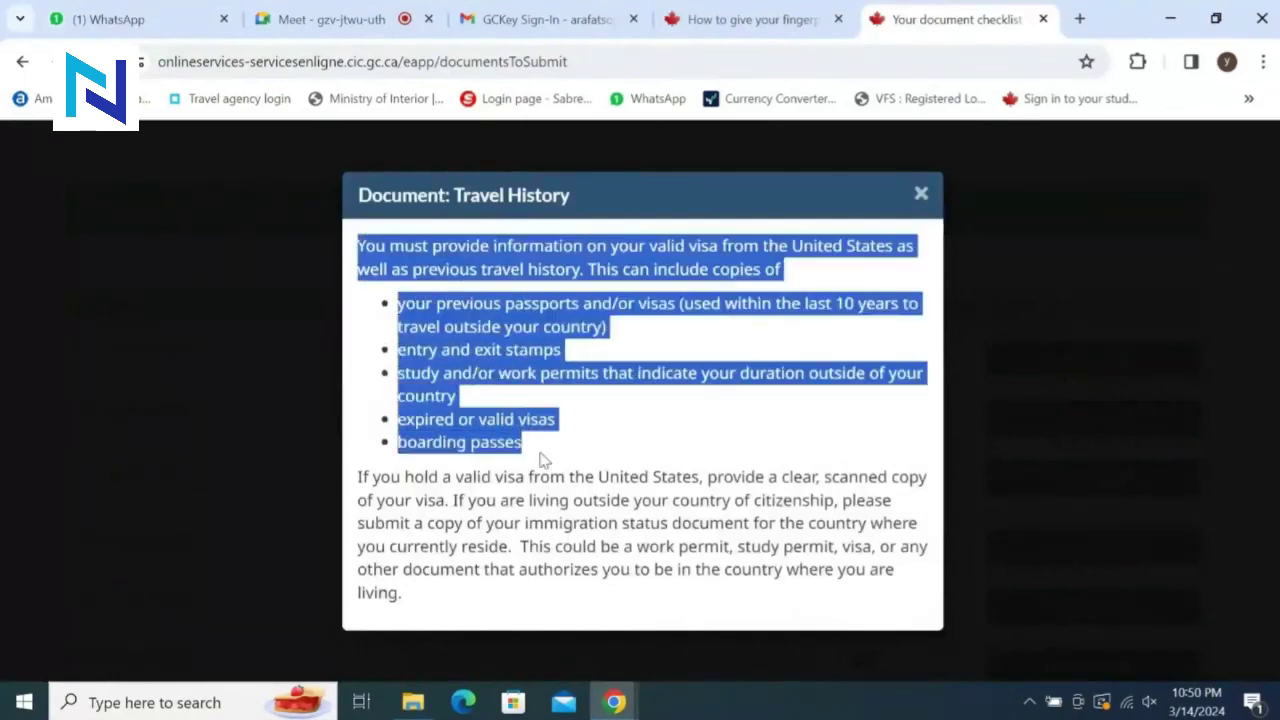
{"action": "key", "text": "Escape"}
{"action": "left_click", "coordinate": [864, 351]}
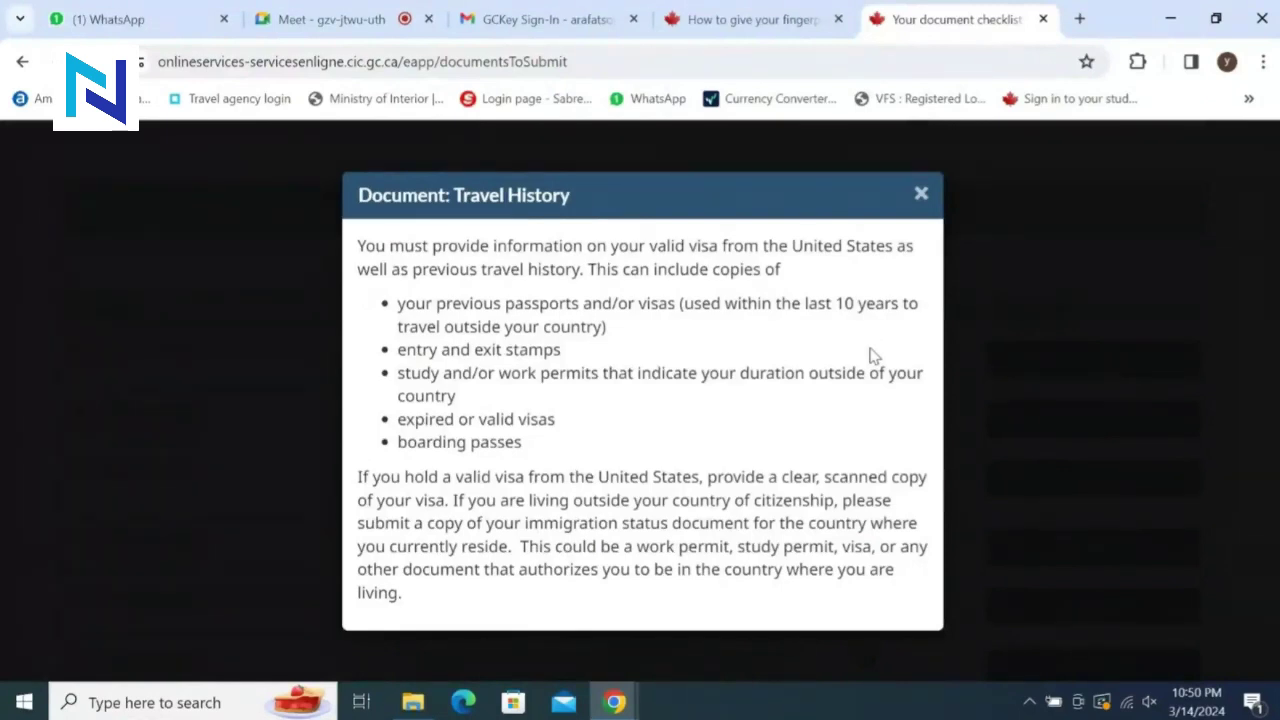
{"action": "left_click", "coordinate": [919, 194]}
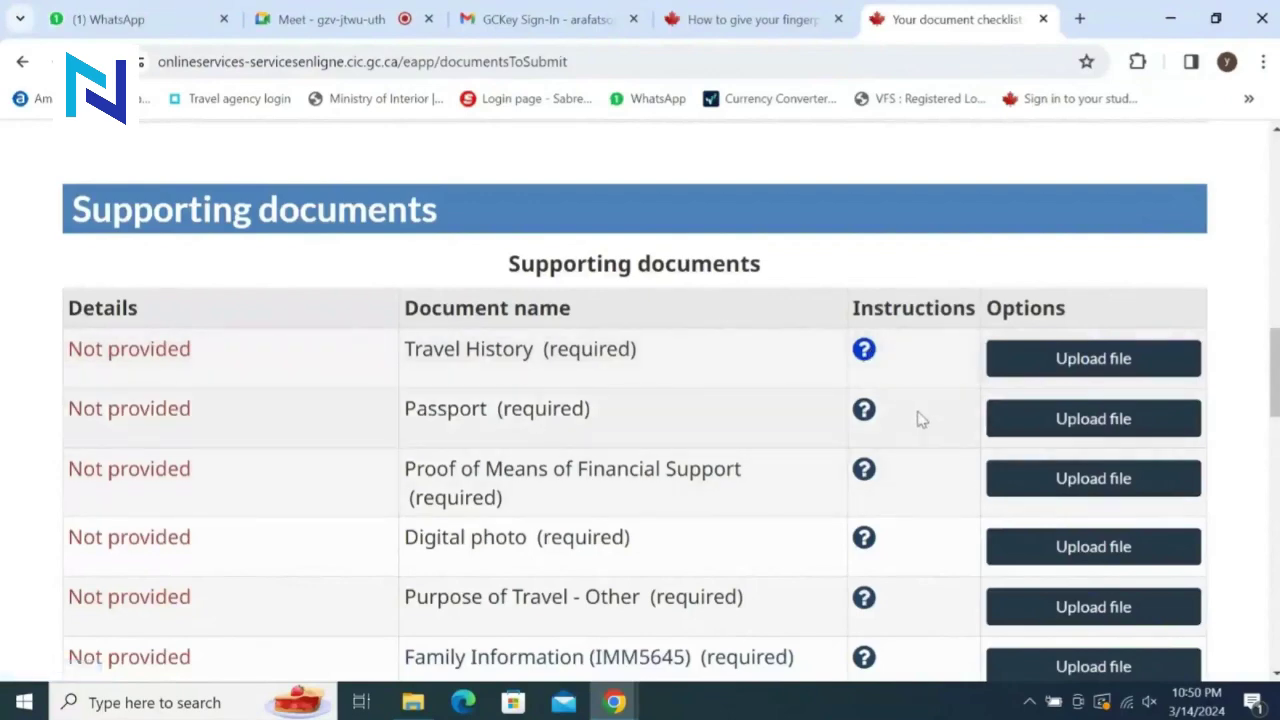
{"action": "scroll", "coordinate": [900, 410], "scroll_direction": "down", "scroll_amount": 1}
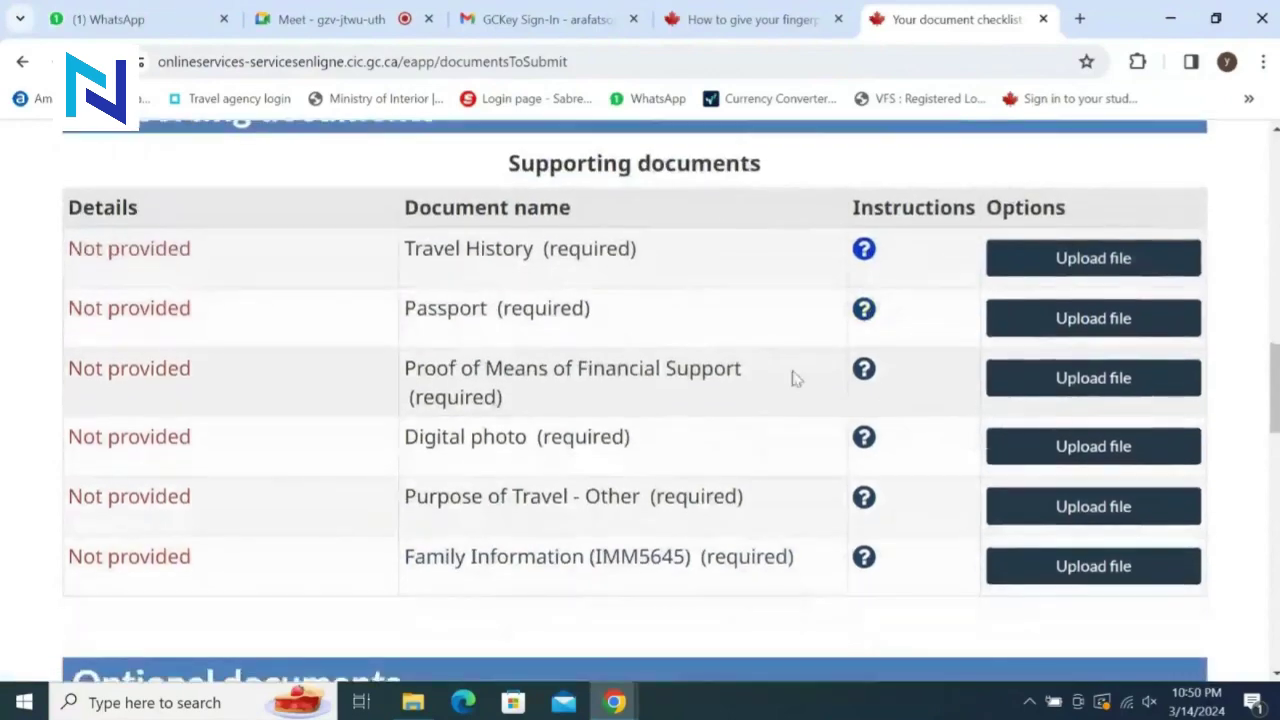
{"action": "left_click", "coordinate": [864, 312]}
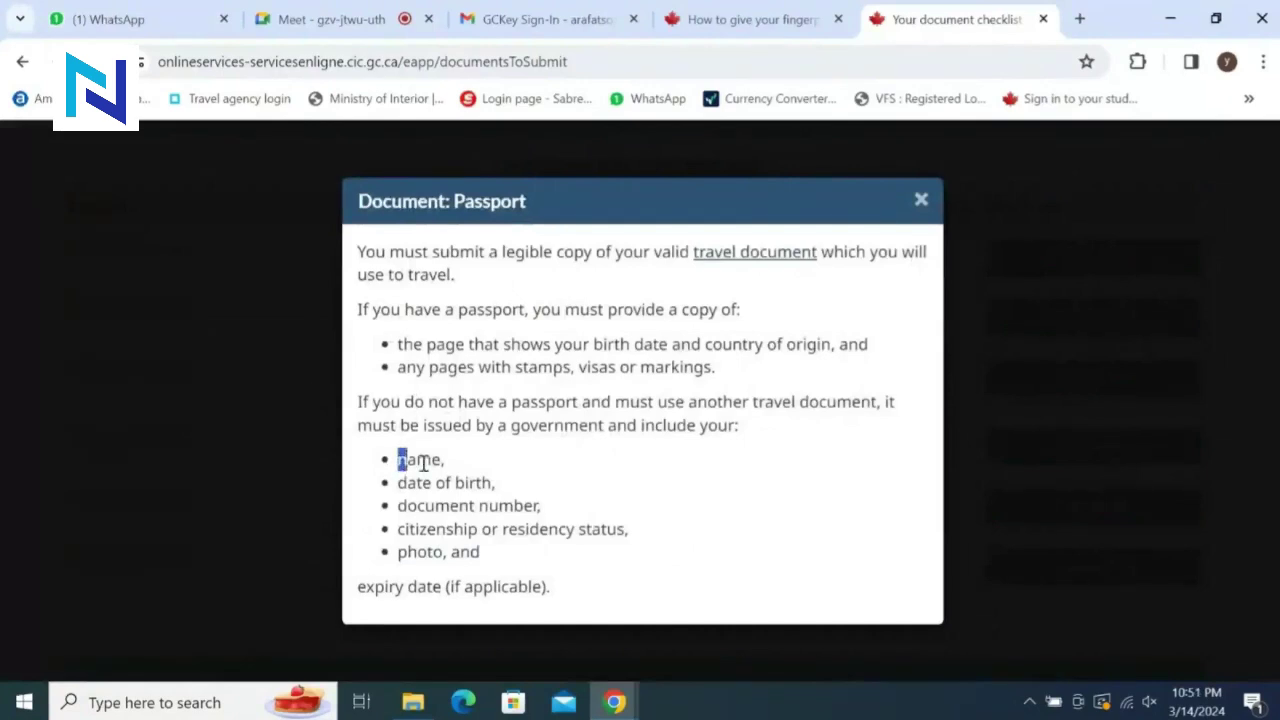
{"action": "key", "text": "Escape"}
{"action": "left_click", "coordinate": [864, 310]}
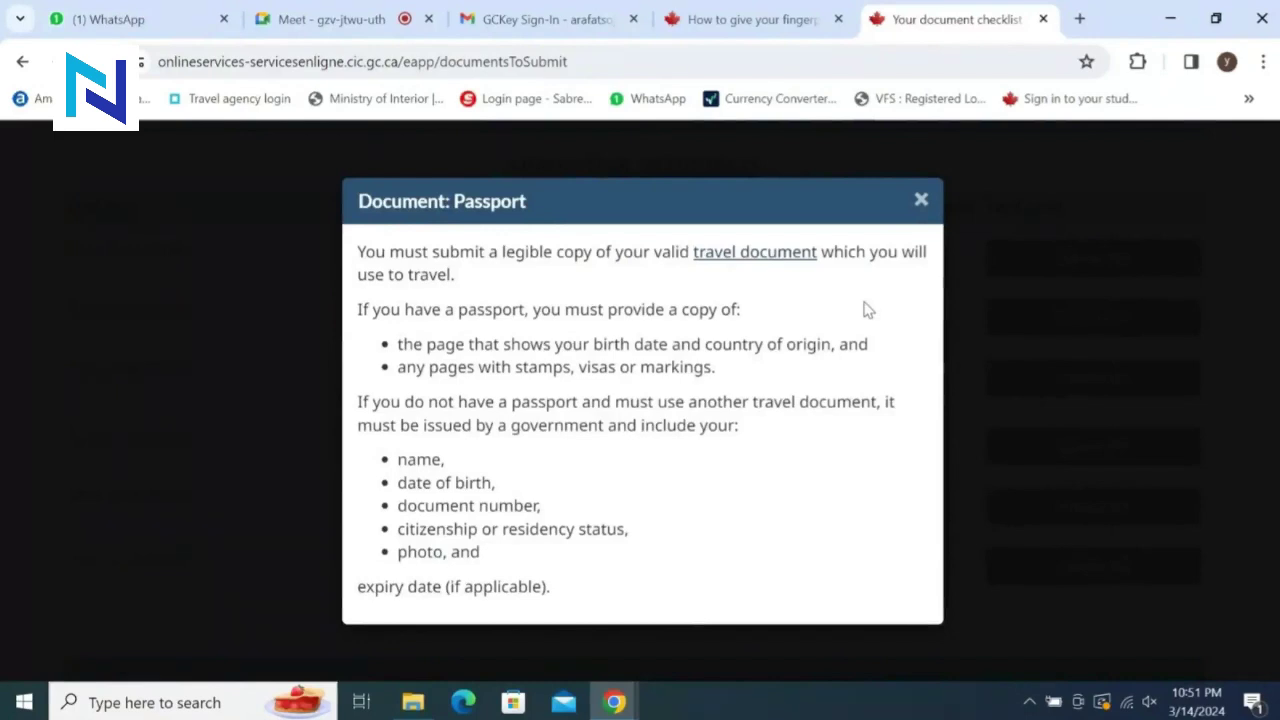
{"action": "left_click", "coordinate": [922, 200]}
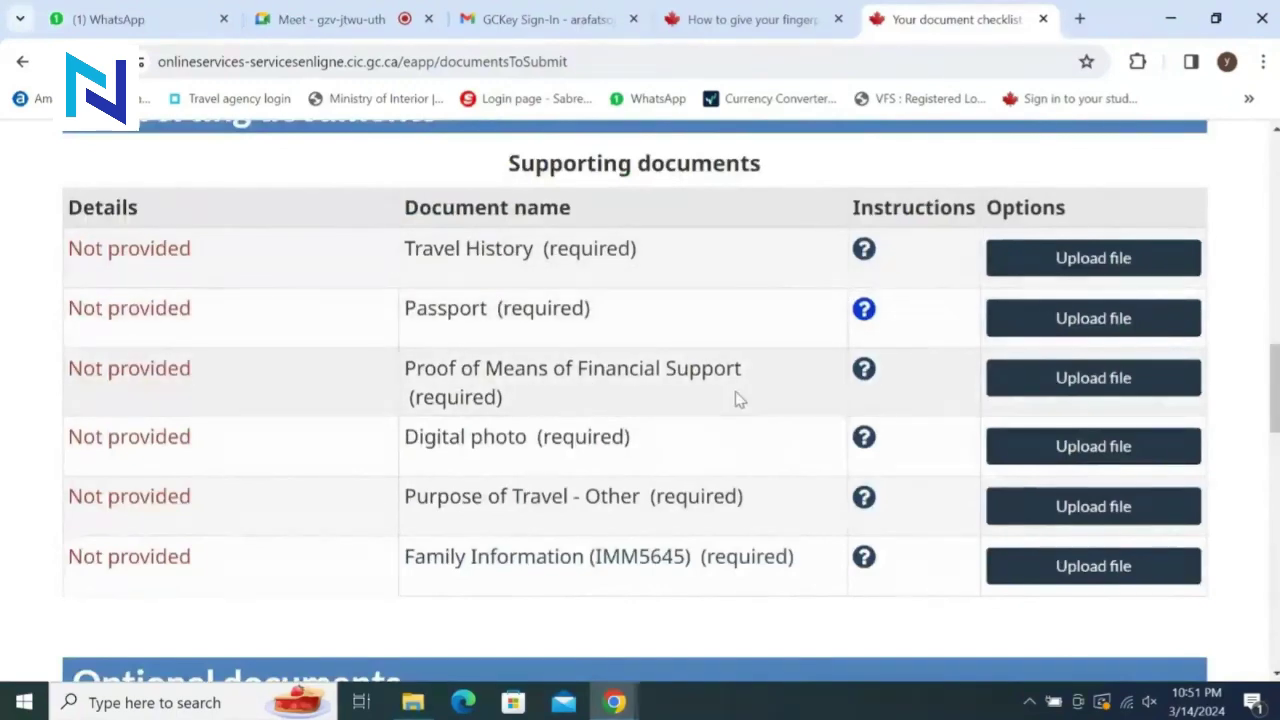
Read the Proof of Means of Financial Support requirements, highlighting the pay stubs and employment letter items, then close them.
{"action": "left_click", "coordinate": [864, 370]}
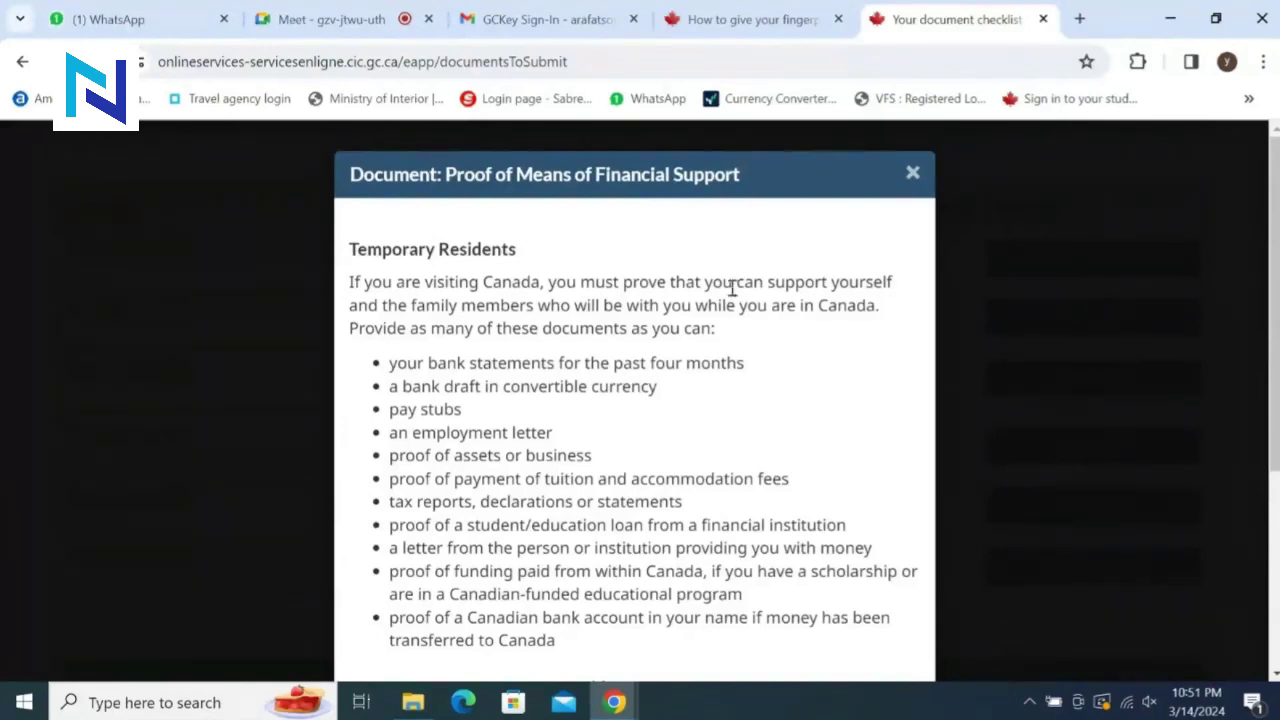
{"action": "key", "text": "Escape"}
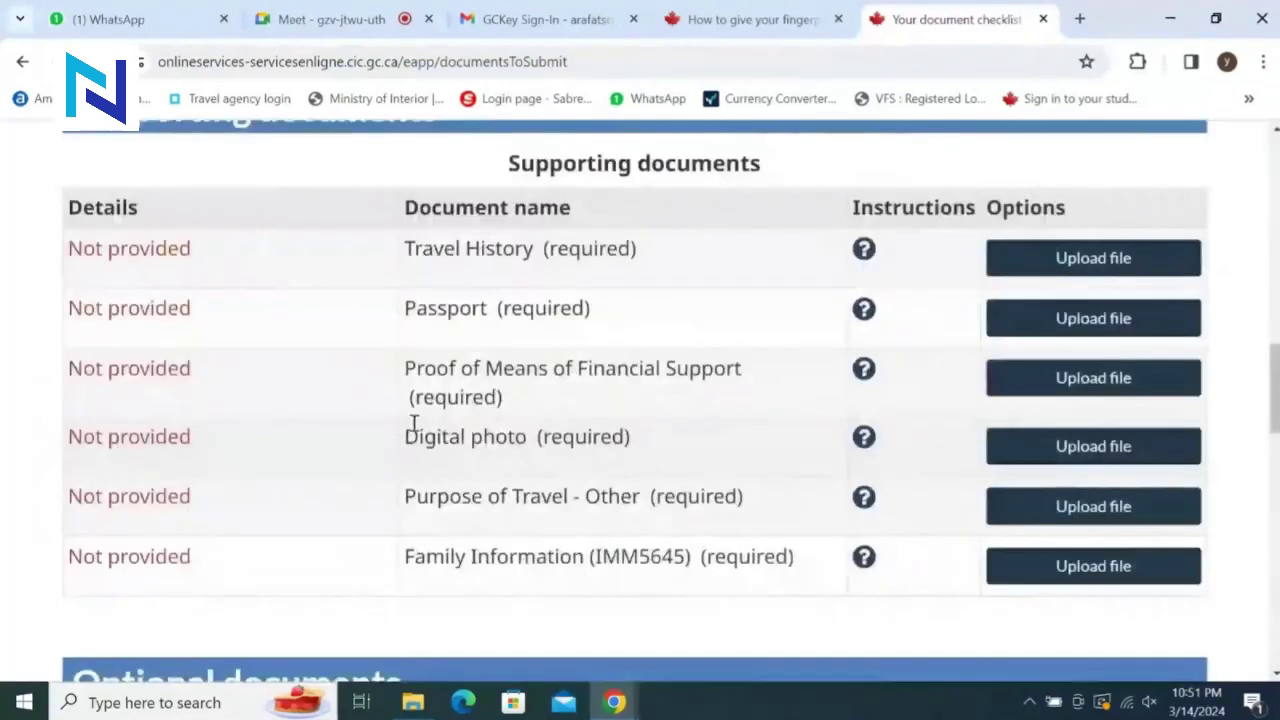
{"action": "left_click", "coordinate": [860, 368]}
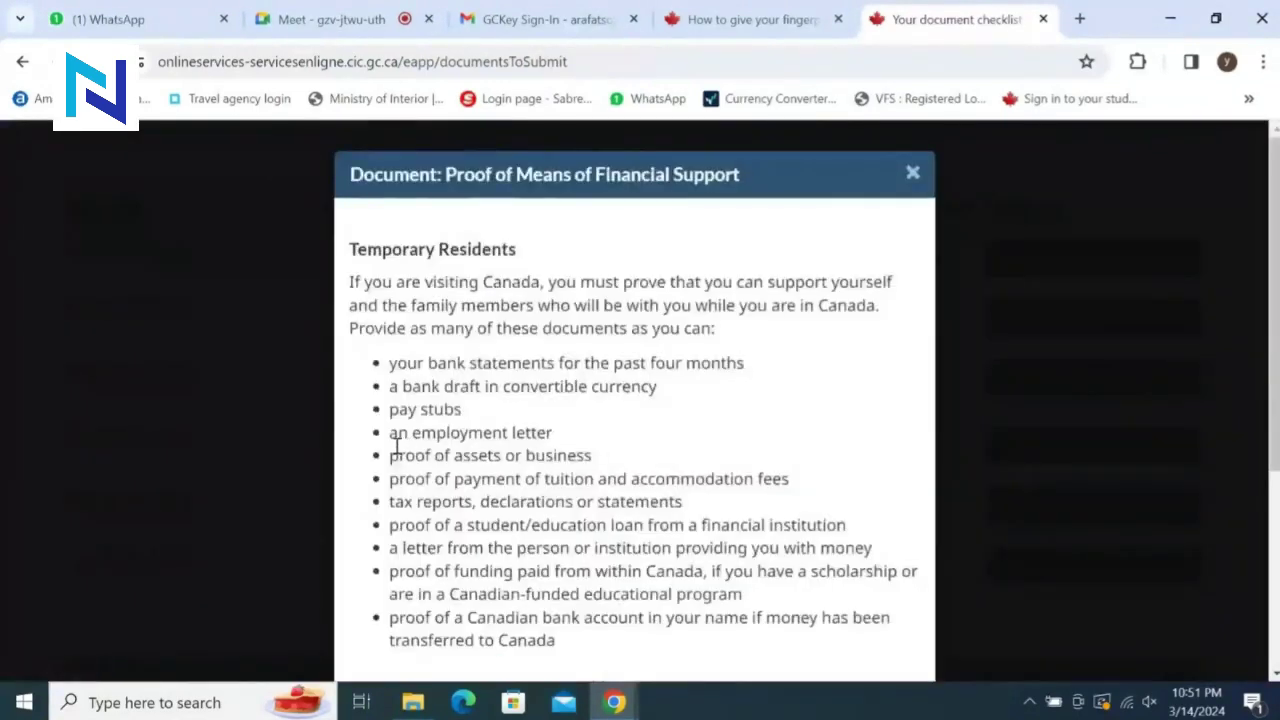
{"action": "left_click_drag", "start_coordinate": [400, 428], "coordinate": [352, 174]}
{"action": "left_click_drag", "start_coordinate": [535, 422], "coordinate": [551, 431]}
{"action": "key", "text": "Escape"}
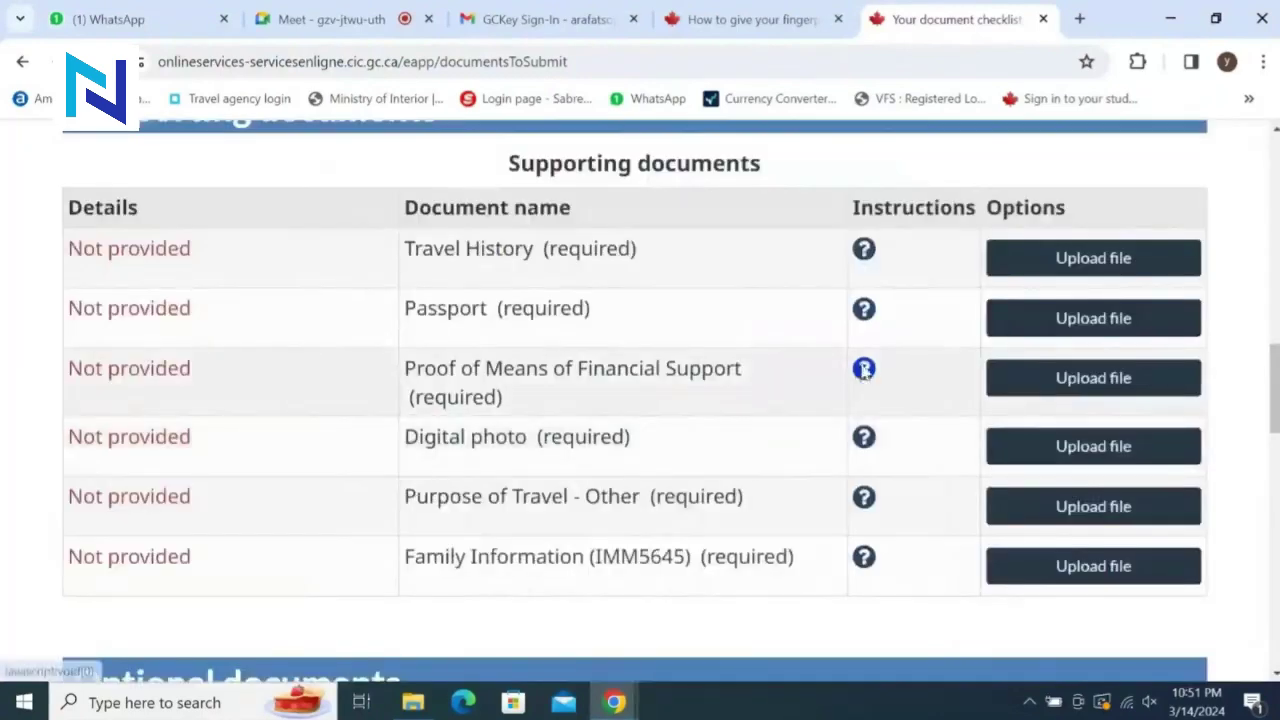
{"action": "left_click", "coordinate": [862, 368]}
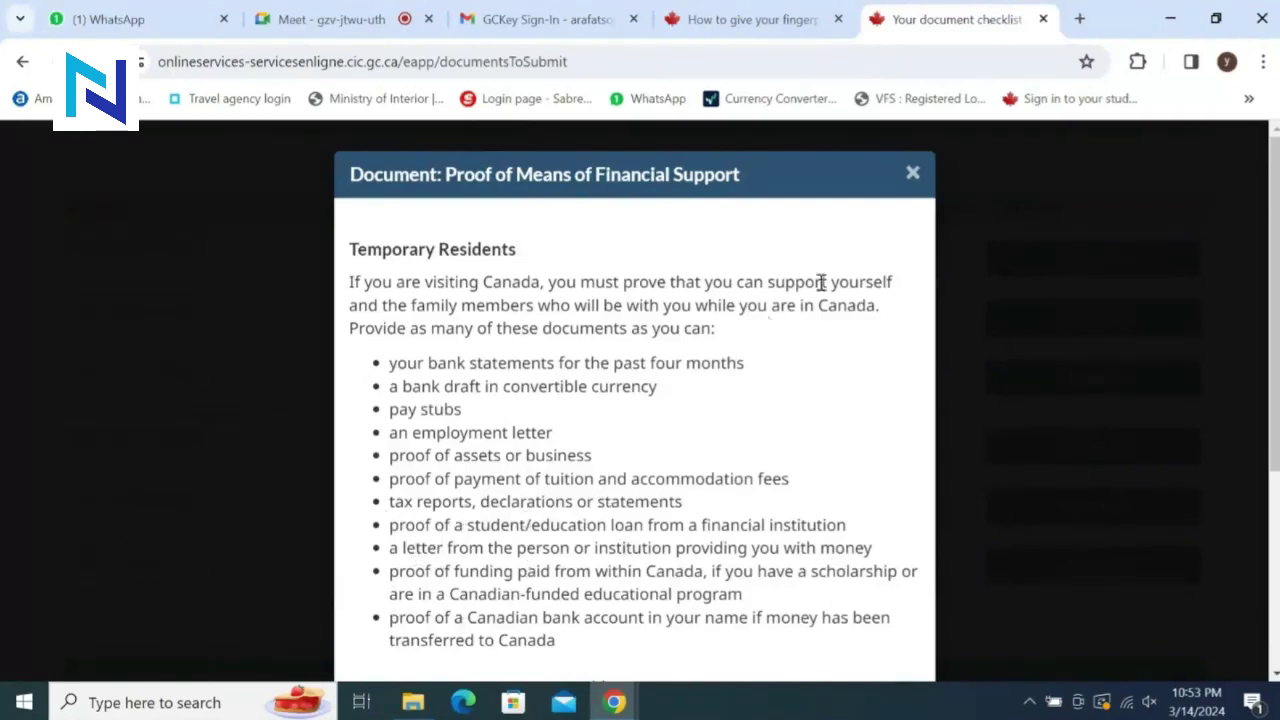
{"action": "left_click", "coordinate": [916, 175]}
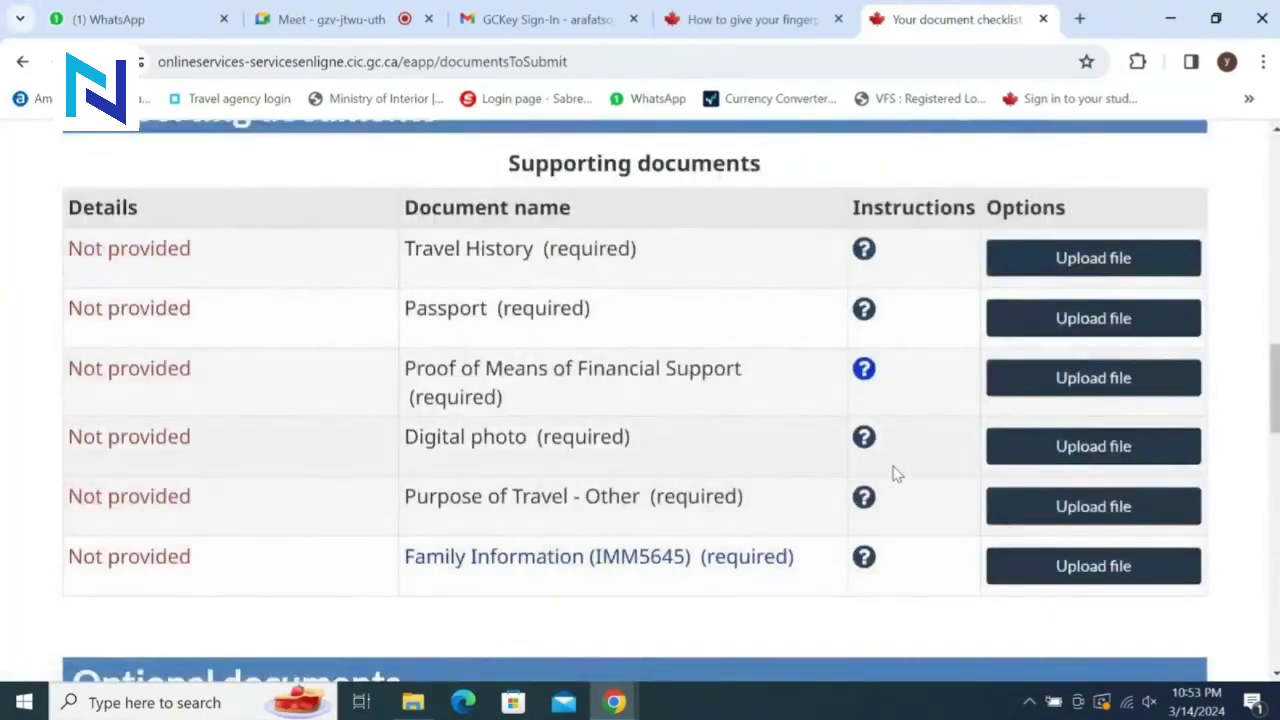
{"action": "left_click", "coordinate": [863, 437]}
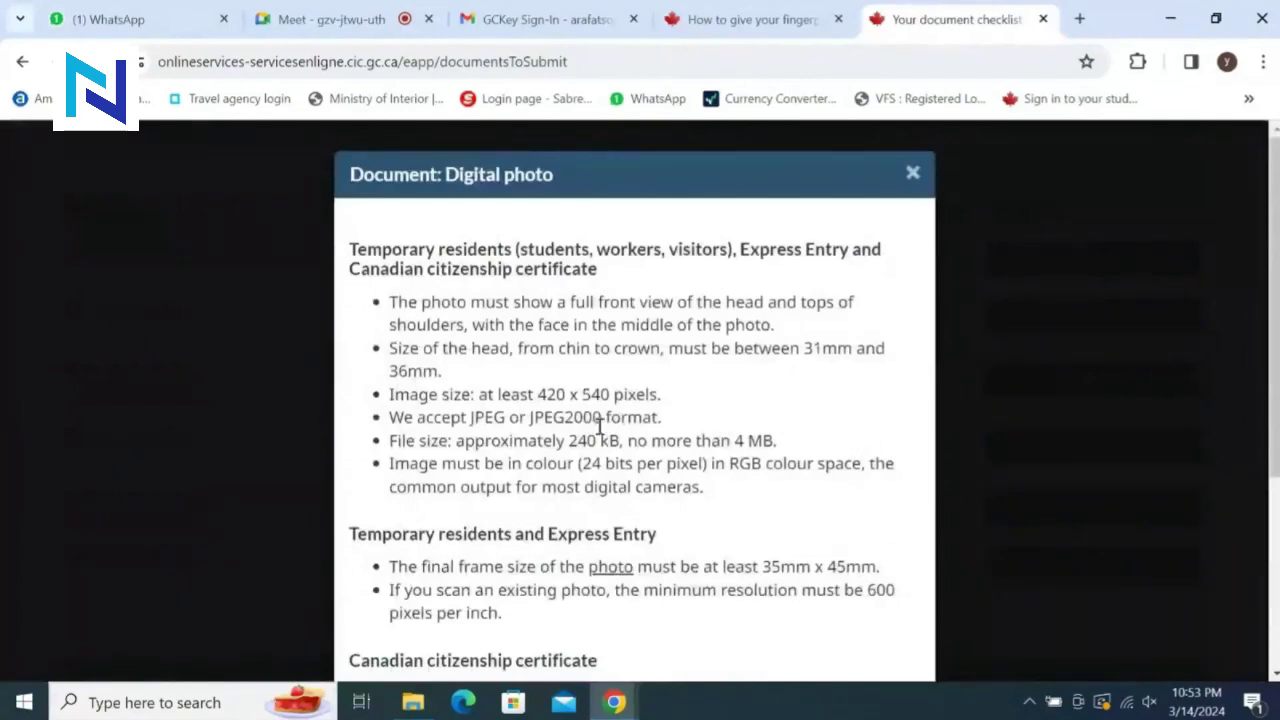
{"action": "left_click", "coordinate": [910, 176]}
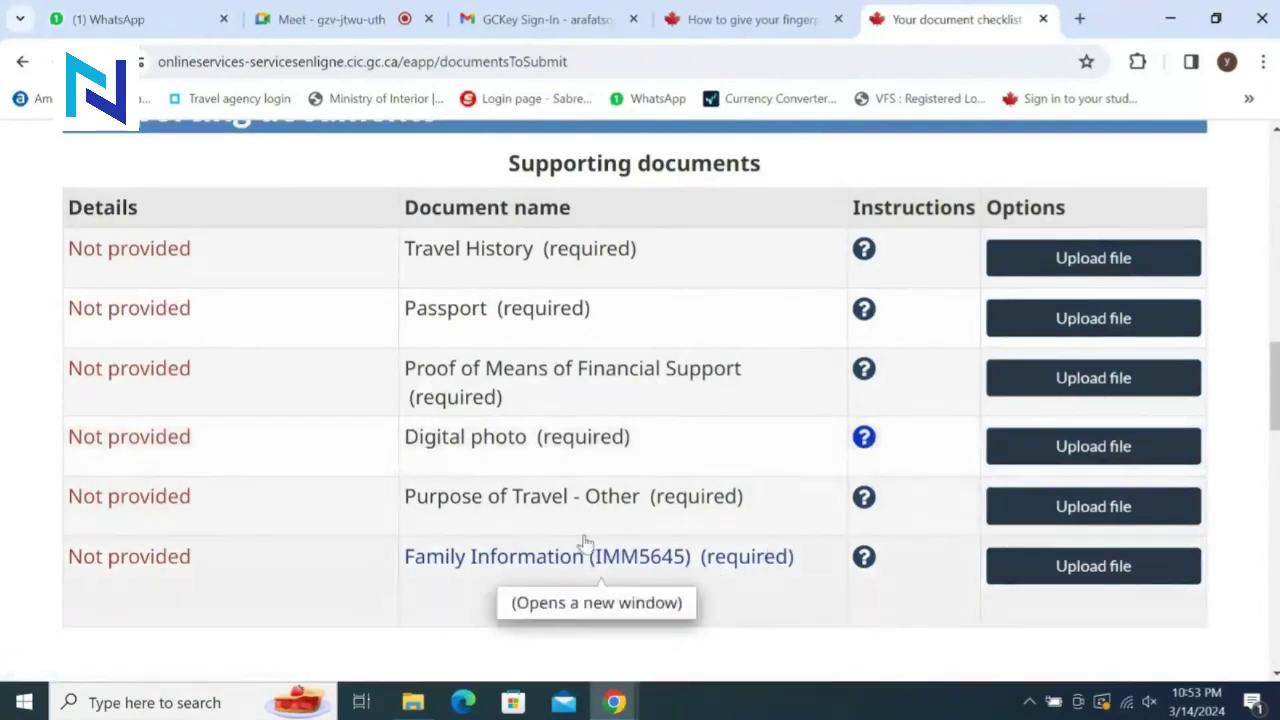
{"action": "left_click", "coordinate": [863, 497]}
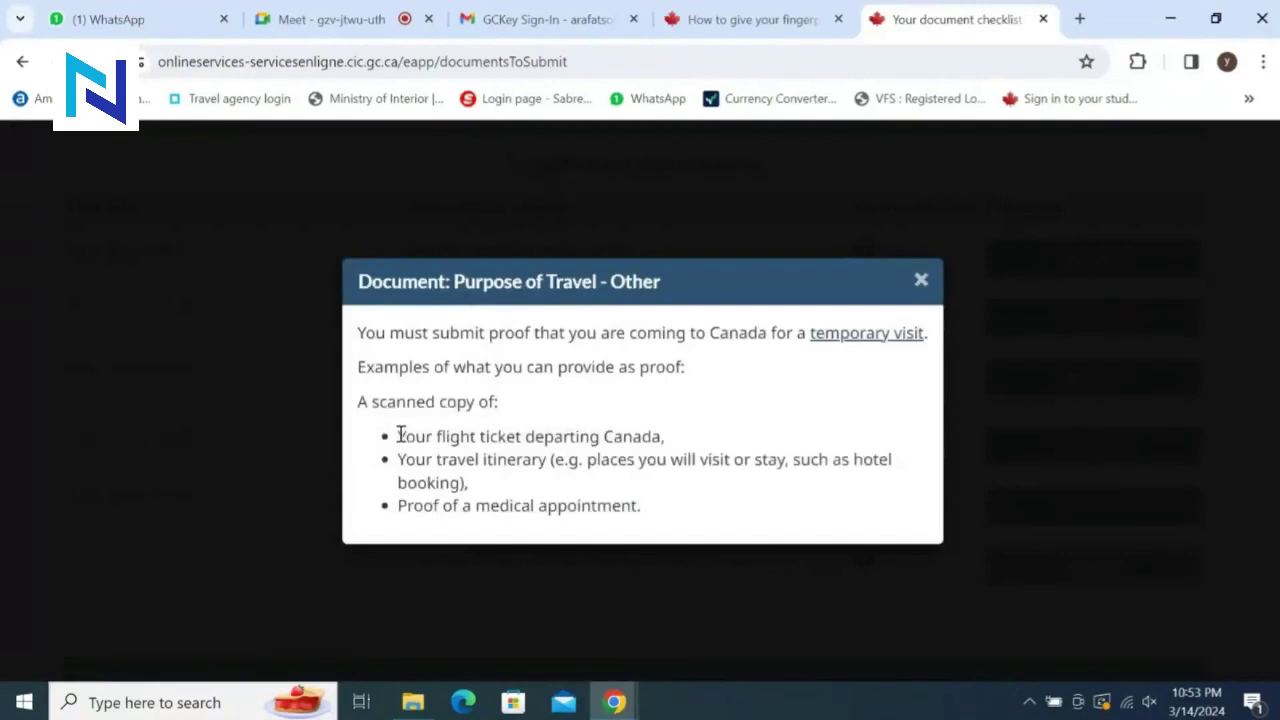
{"action": "left_click_drag", "start_coordinate": [398, 436], "coordinate": [674, 440]}
{"action": "key", "text": "Escape"}
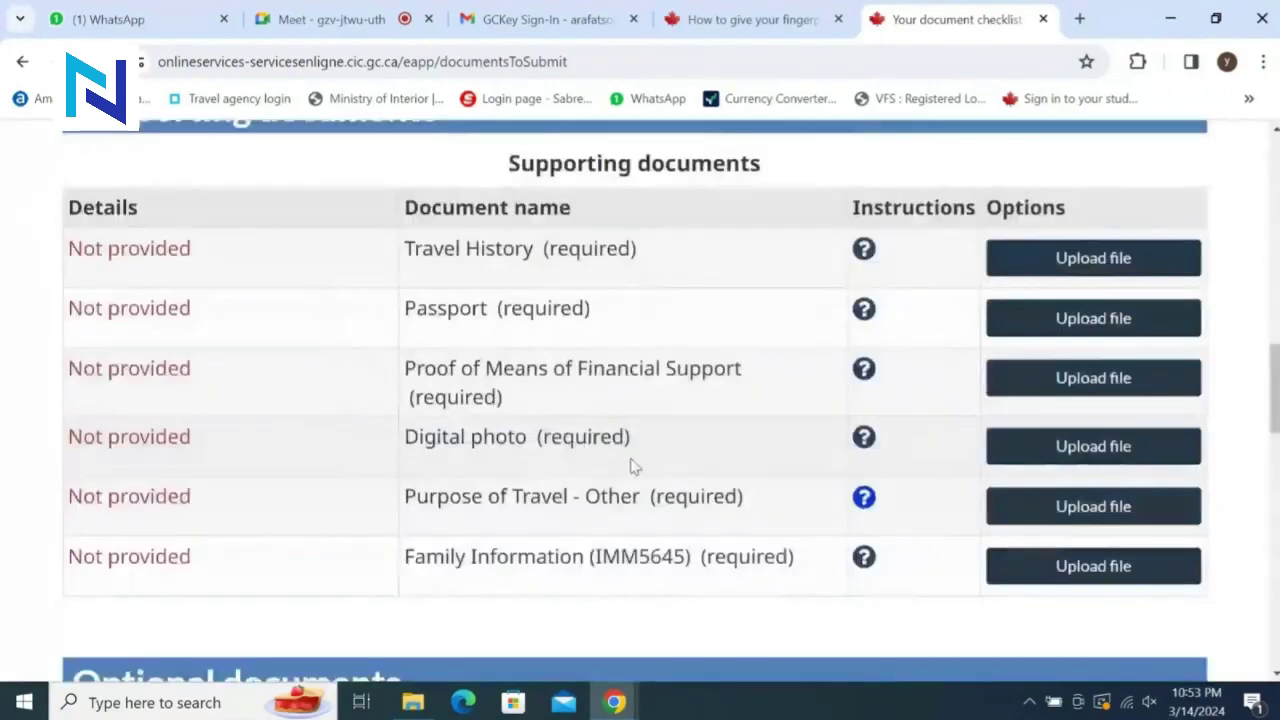
{"action": "left_click", "coordinate": [864, 498]}
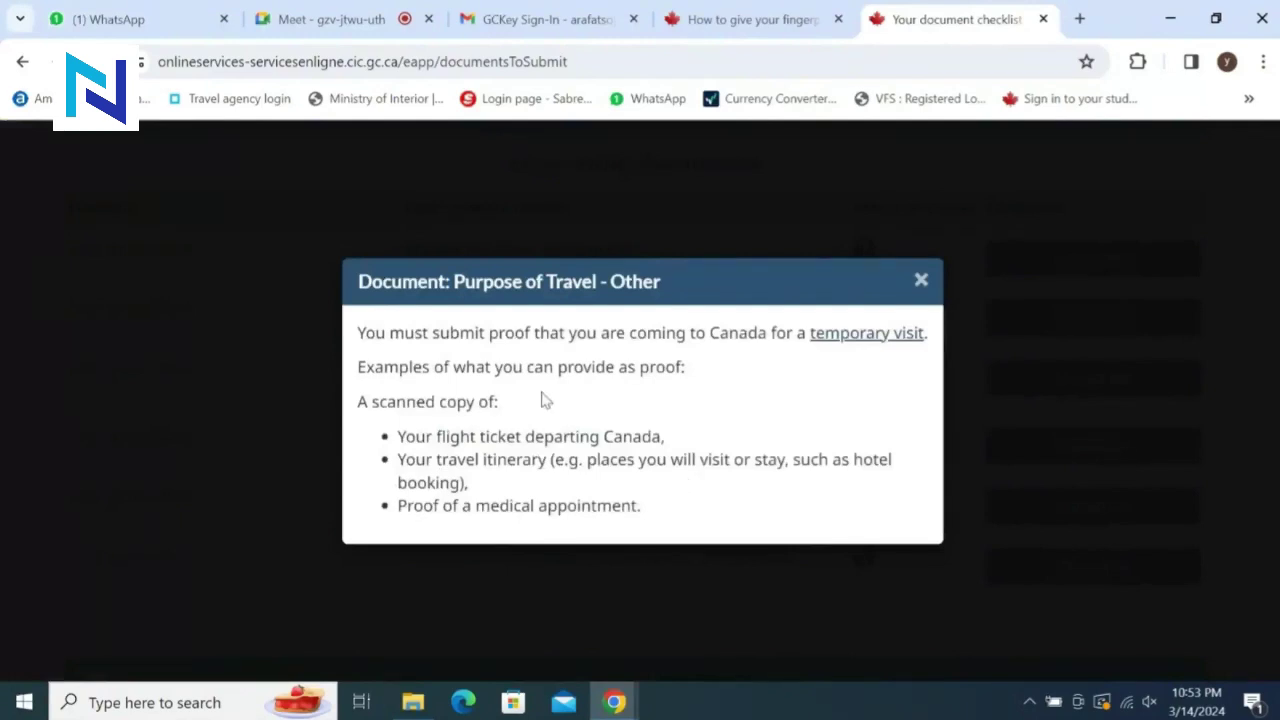
{"action": "left_click", "coordinate": [922, 283]}
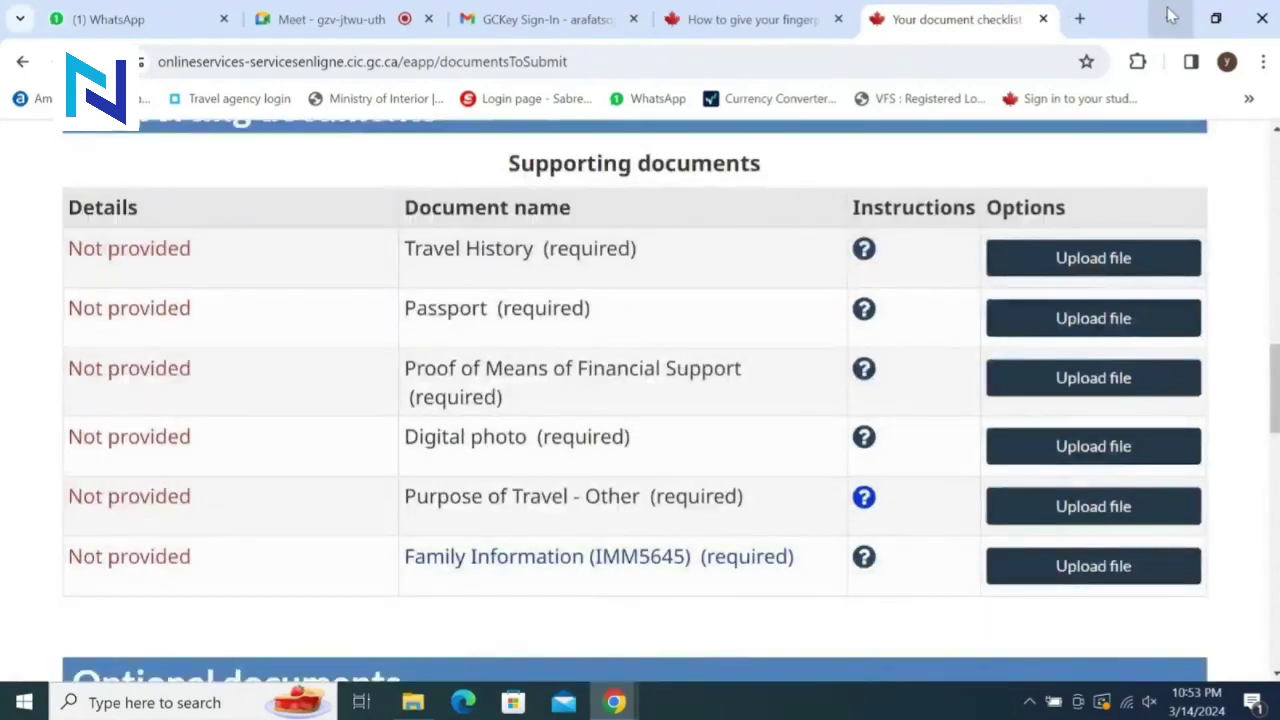
Scroll to the Optional documents table listing Schedule 1 (IMM 5257) and Client Information.
{"action": "scroll", "coordinate": [597, 594], "scroll_direction": "down", "scroll_amount": 1}
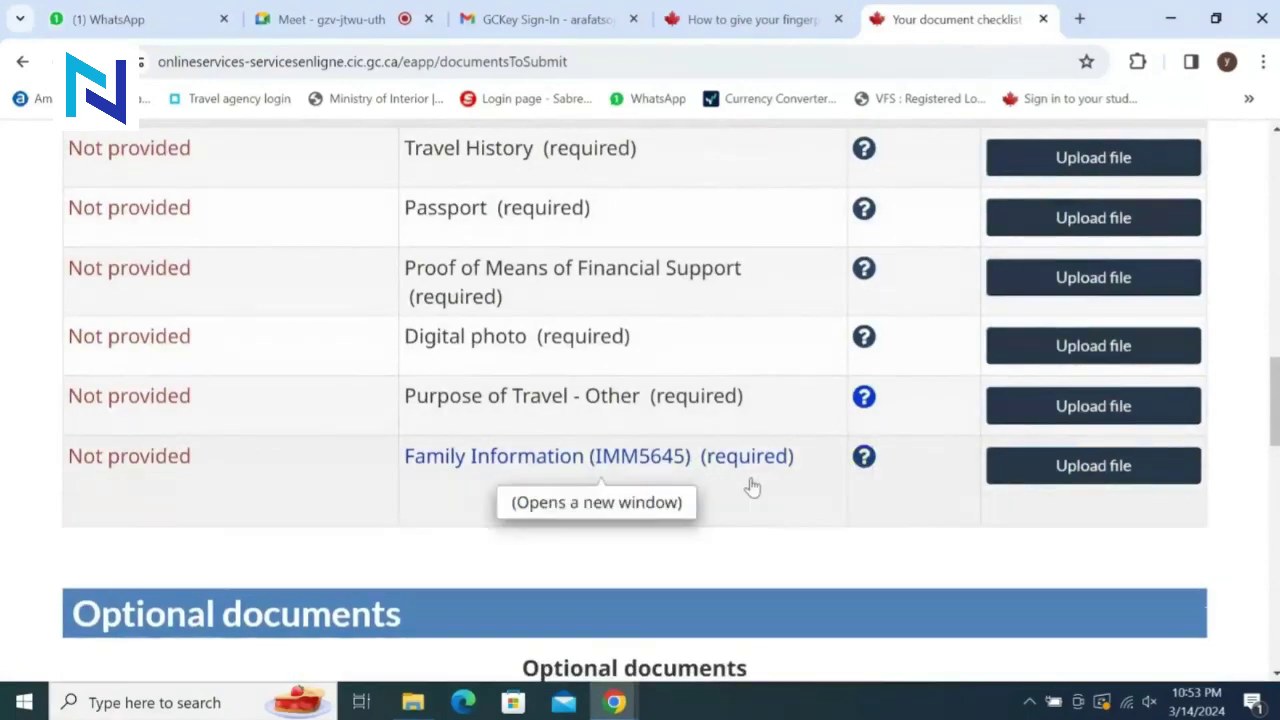
{"action": "scroll", "coordinate": [760, 468], "scroll_direction": "down", "scroll_amount": 2}
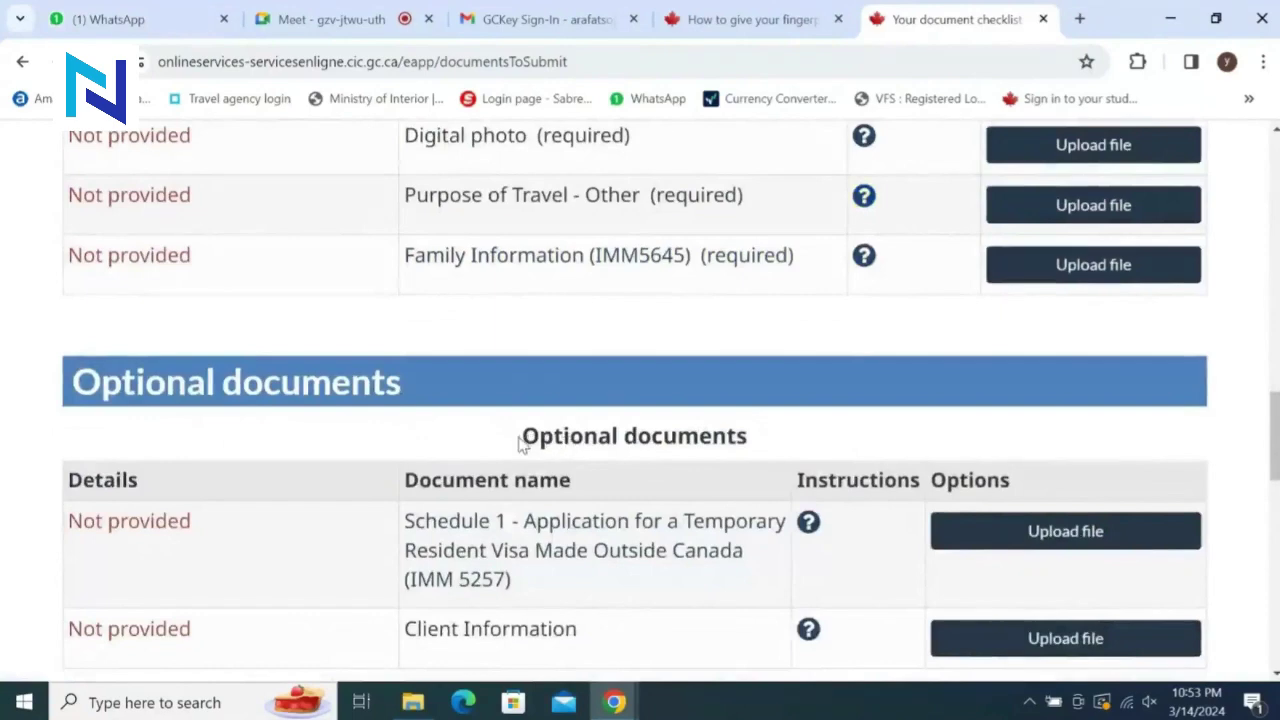
{"action": "left_click_drag", "start_coordinate": [522, 438], "coordinate": [714, 438]}
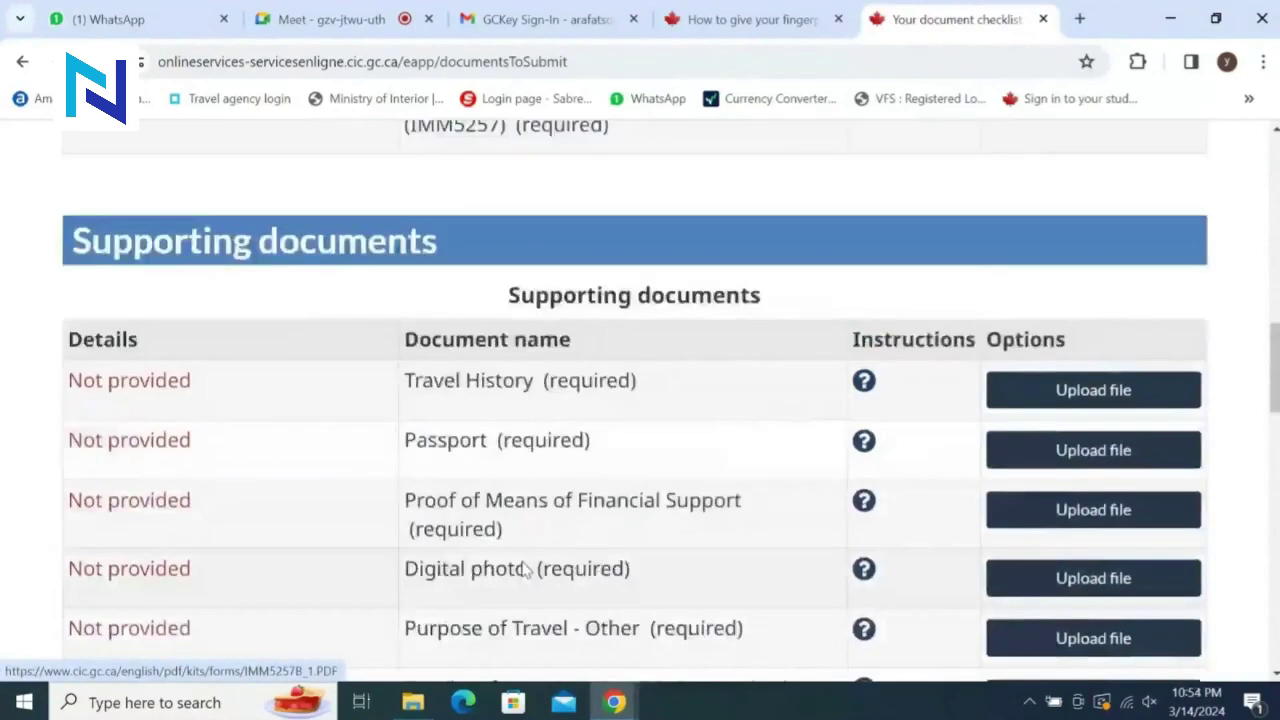
{"action": "scroll", "coordinate": [480, 580], "scroll_direction": "up", "scroll_amount": 10}
{"action": "scroll", "coordinate": [470, 600], "scroll_direction": "down", "scroll_amount": 3}
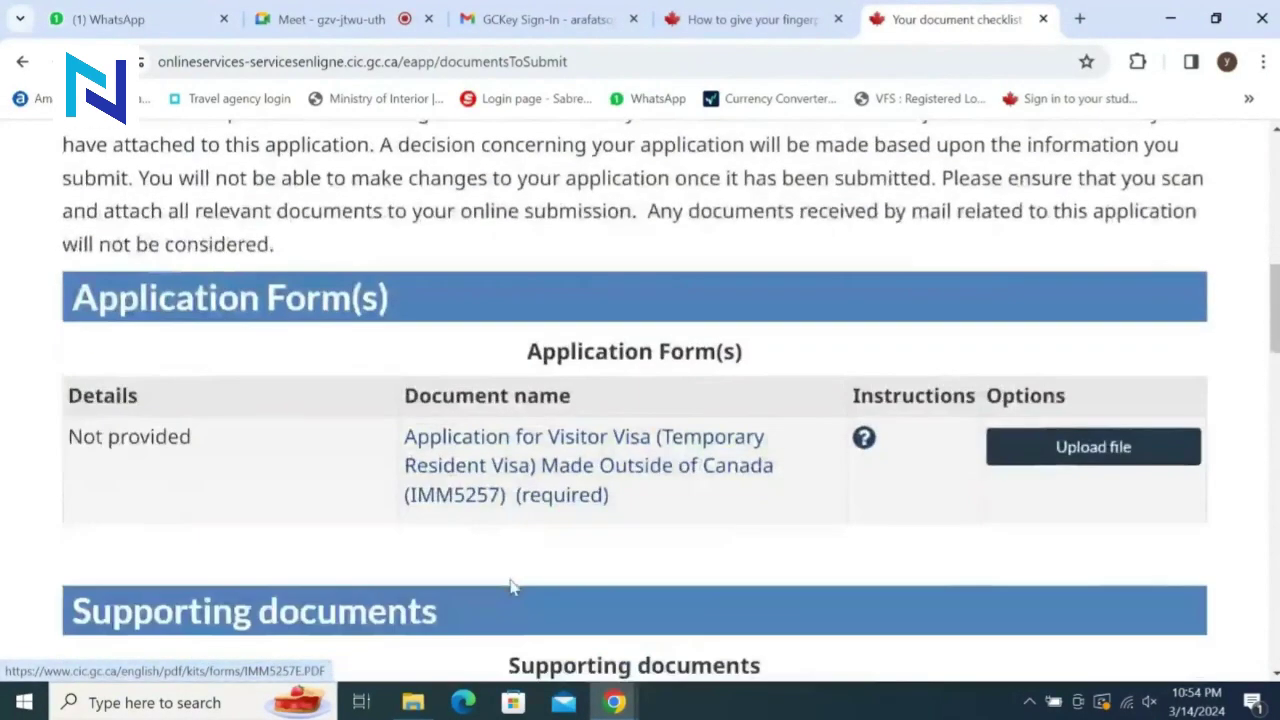
{"action": "scroll", "coordinate": [476, 480], "scroll_direction": "down", "scroll_amount": 7}
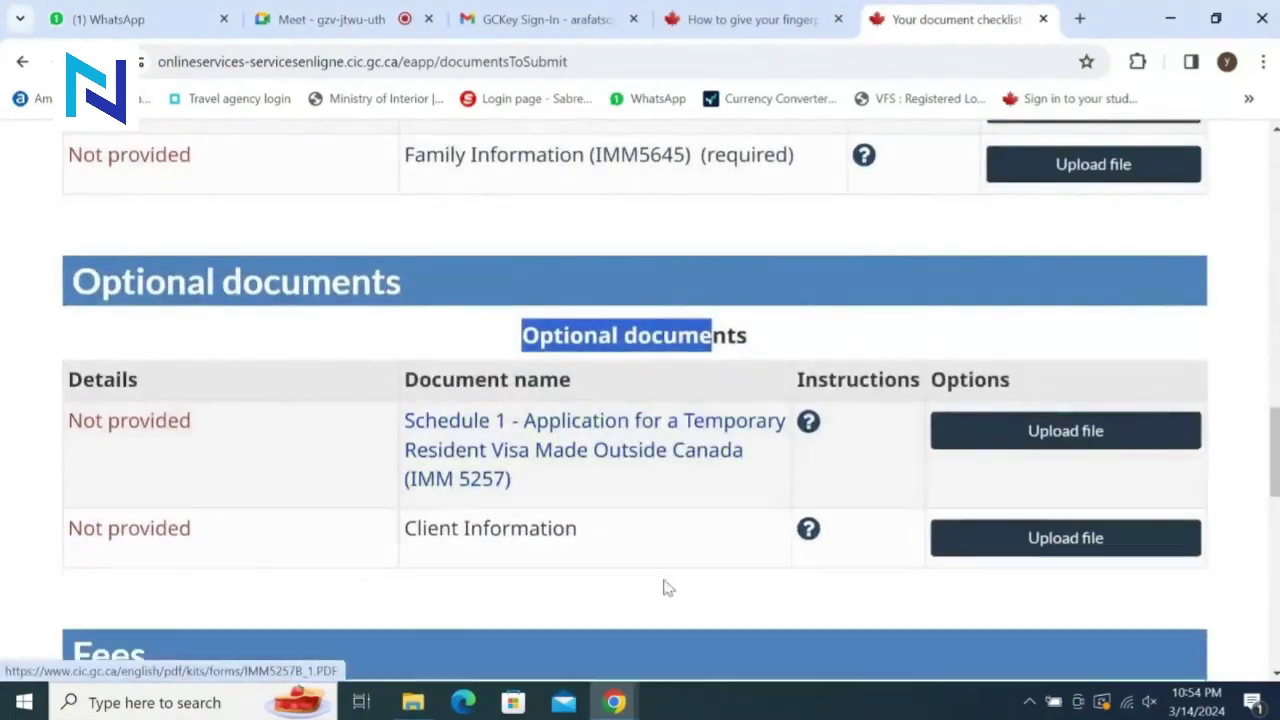
Read the Client Information guidance, highlighting its explanation, then close it.
{"action": "left_click", "coordinate": [808, 529]}
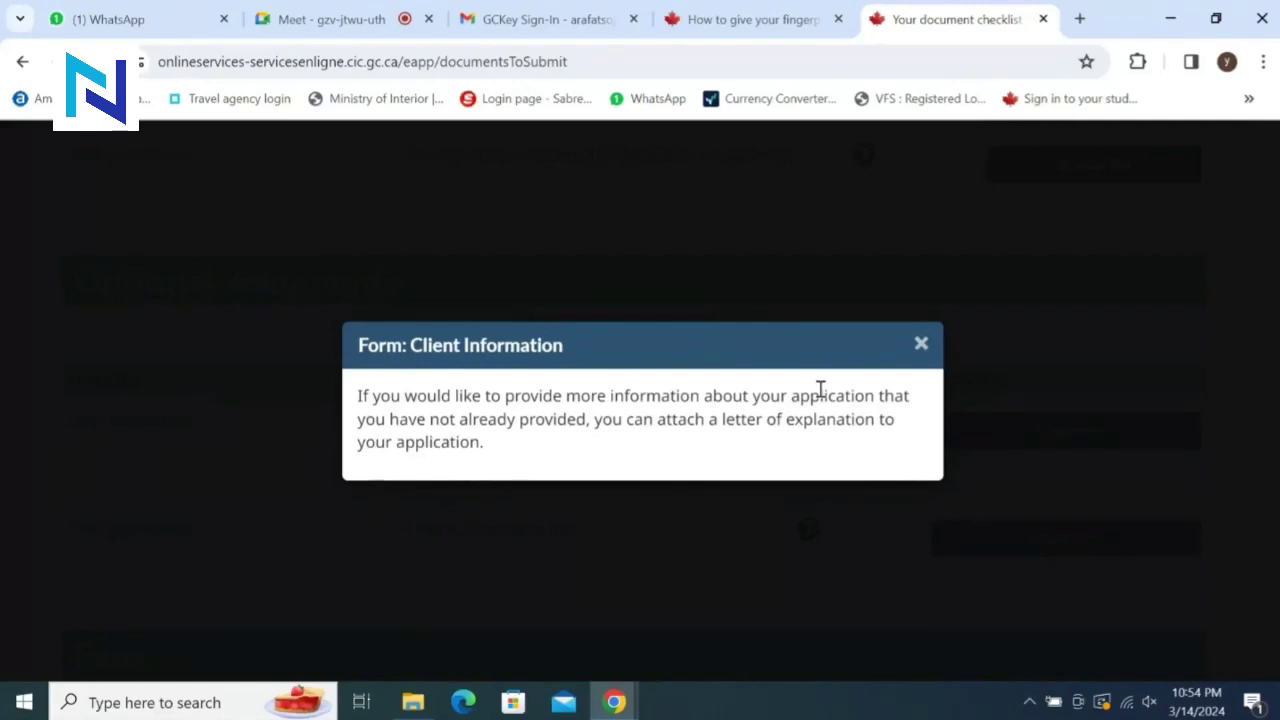
{"action": "left_click_drag", "start_coordinate": [360, 399], "coordinate": [537, 457]}
{"action": "key", "text": "Escape"}
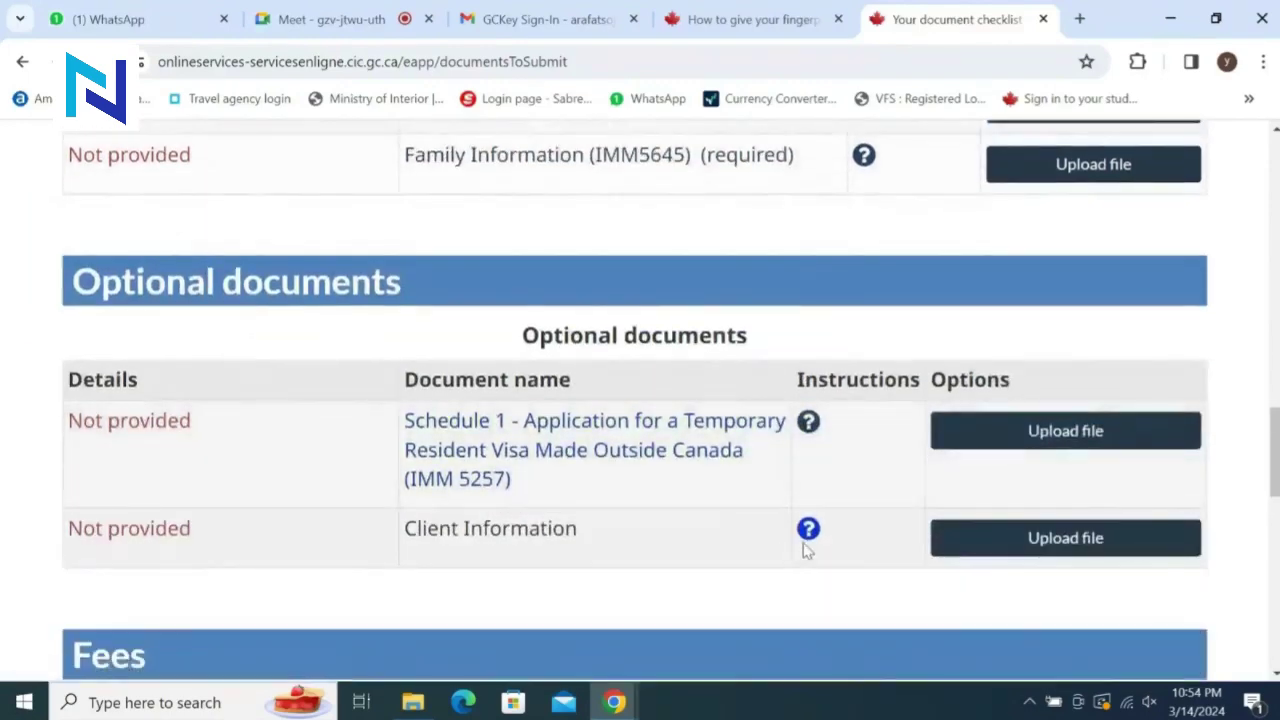
{"action": "left_click", "coordinate": [807, 529]}
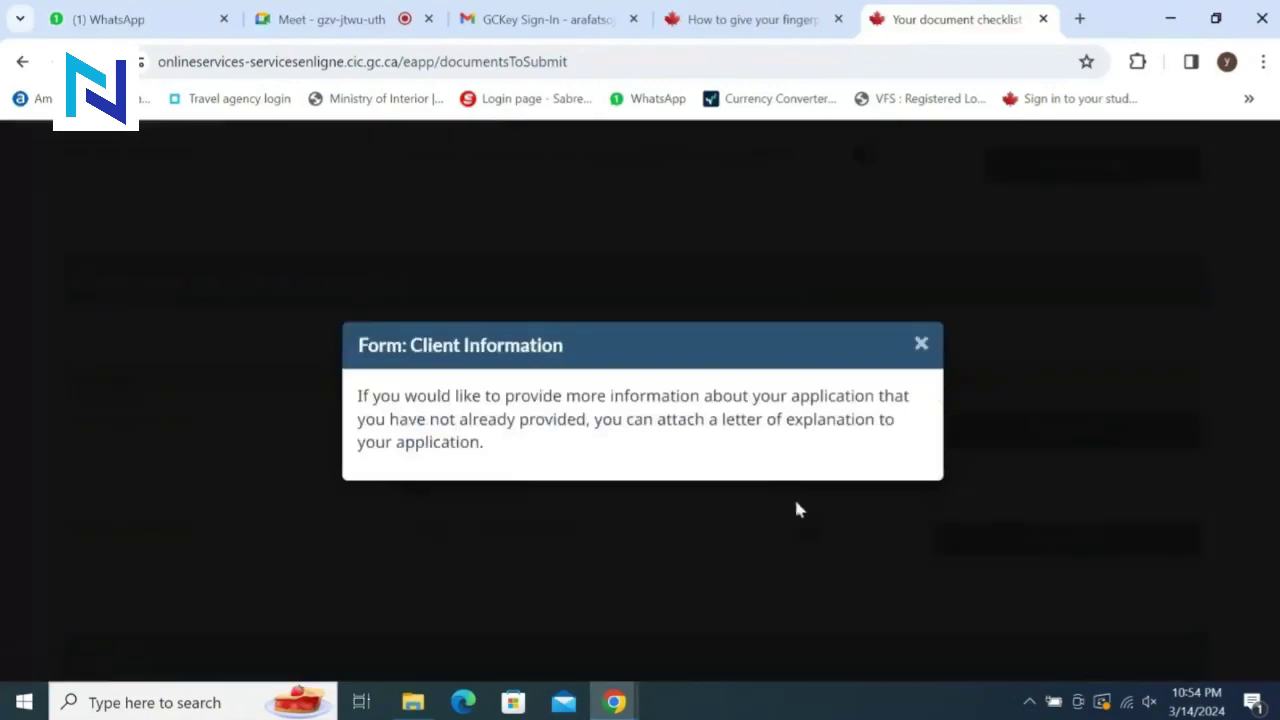
{"action": "left_click", "coordinate": [921, 344]}
Check the Fees section totalling $185 CAD, then minimize Chrome to reveal the 7th Class folder.
{"action": "scroll", "coordinate": [723, 463], "scroll_direction": "up", "scroll_amount": 2}
{"action": "scroll", "coordinate": [725, 470], "scroll_direction": "down", "scroll_amount": 3}
{"action": "scroll", "coordinate": [730, 479], "scroll_direction": "down", "scroll_amount": 4}
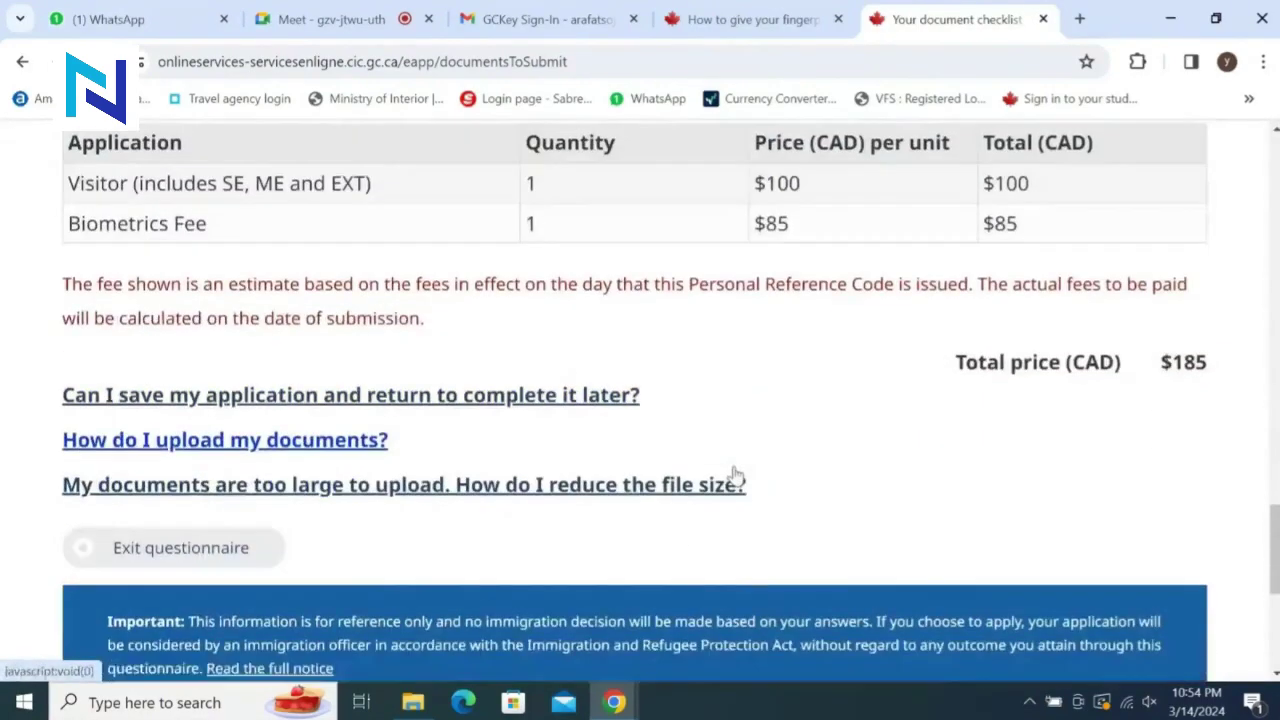
{"action": "scroll", "coordinate": [733, 472], "scroll_direction": "up", "scroll_amount": 2}
{"action": "scroll", "coordinate": [900, 440], "scroll_direction": "up", "scroll_amount": 1}
{"action": "scroll", "coordinate": [928, 628], "scroll_direction": "up", "scroll_amount": 2}
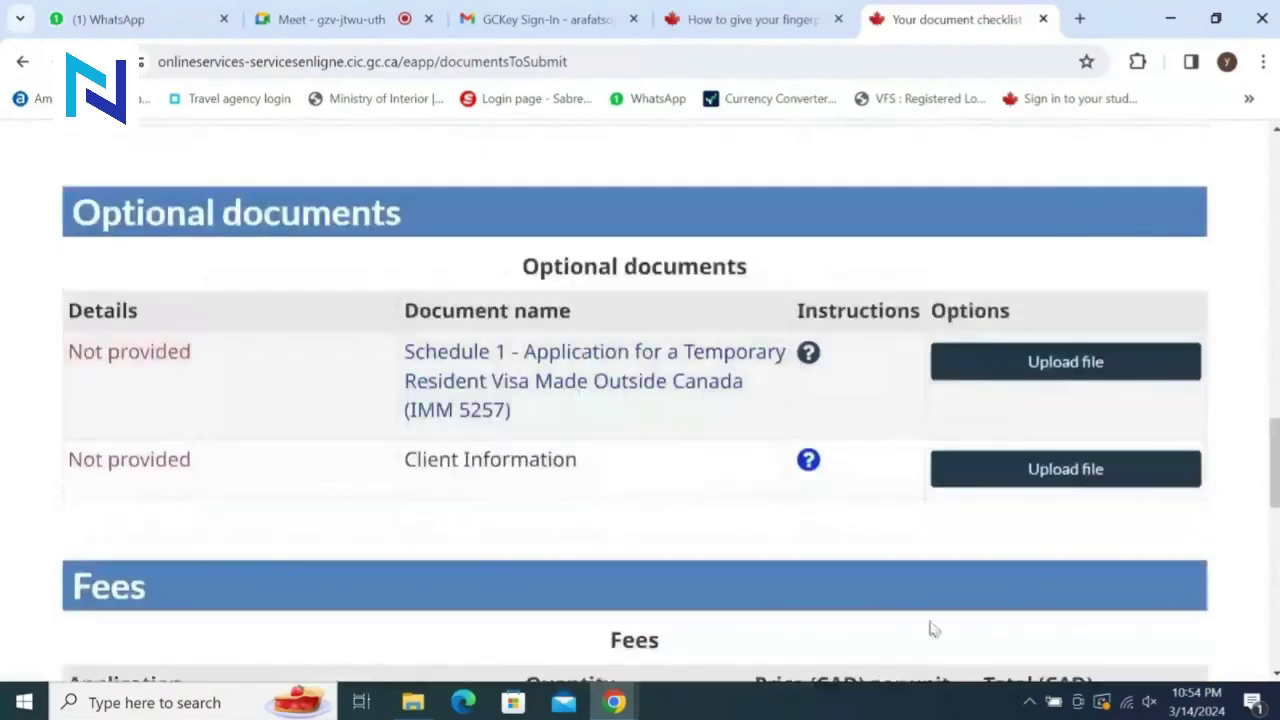
{"action": "scroll", "coordinate": [914, 566], "scroll_direction": "down", "scroll_amount": 2}
{"action": "scroll", "coordinate": [851, 549], "scroll_direction": "up", "scroll_amount": 4}
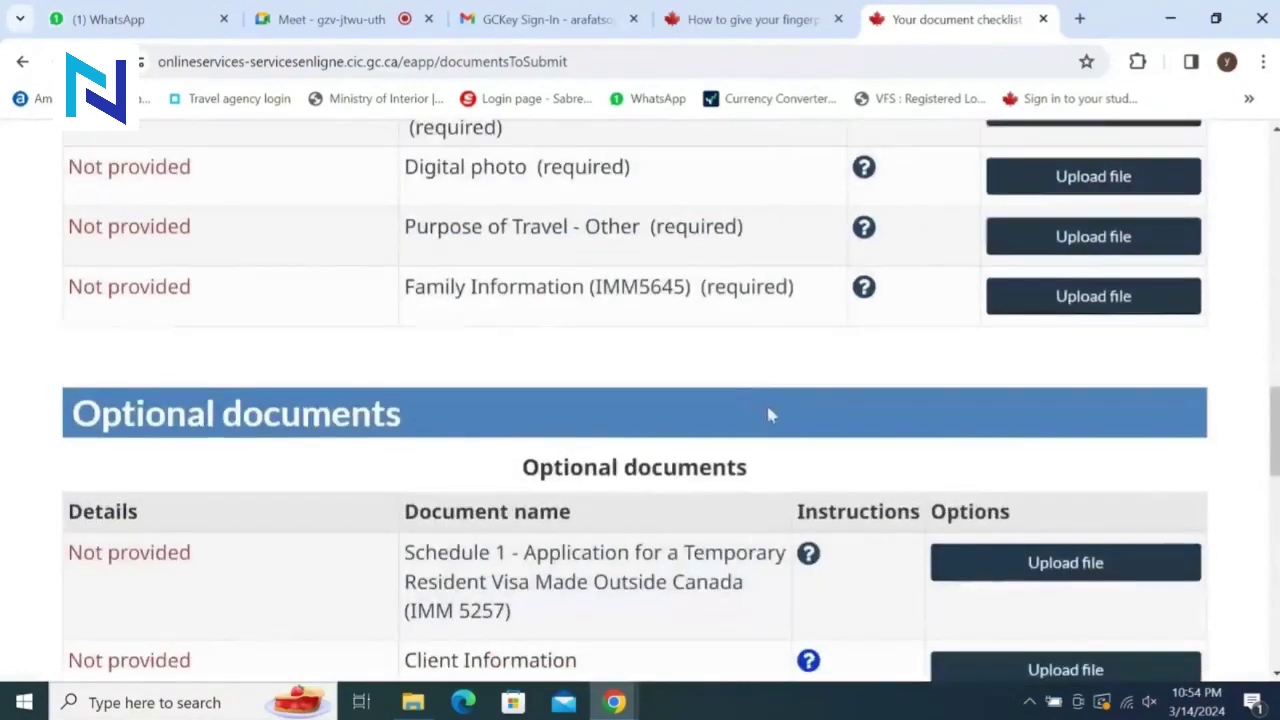
{"action": "scroll", "coordinate": [766, 414], "scroll_direction": "down", "scroll_amount": 5}
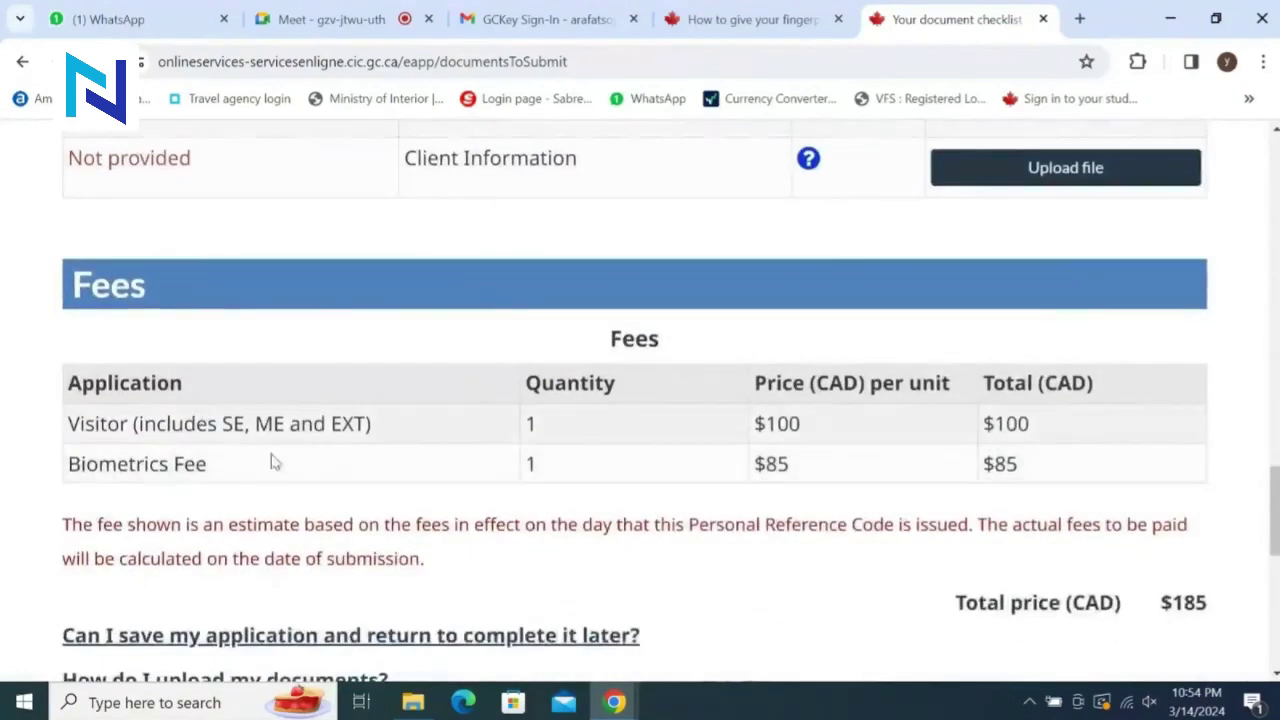
{"action": "scroll", "coordinate": [1143, 600], "scroll_direction": "down", "scroll_amount": 2}
{"action": "scroll", "coordinate": [1066, 503], "scroll_direction": "up", "scroll_amount": 1}
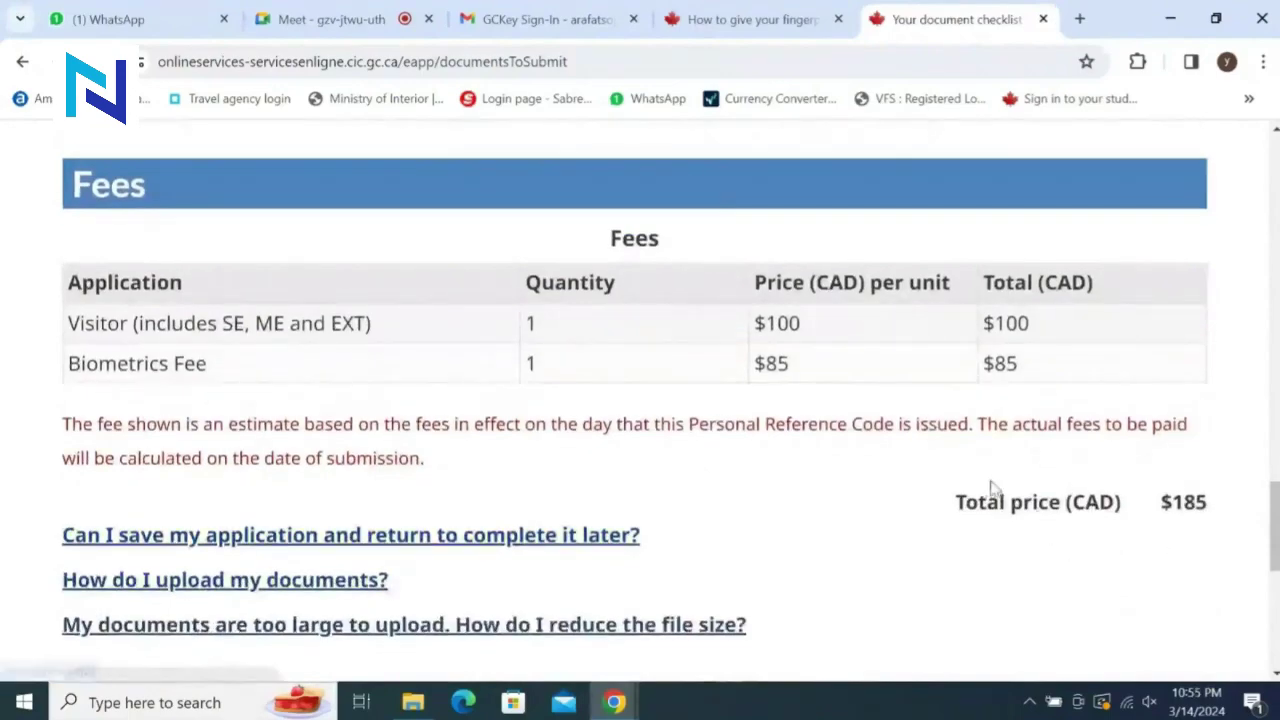
{"action": "scroll", "coordinate": [1171, 543], "scroll_direction": "up", "scroll_amount": 6}
{"action": "scroll", "coordinate": [726, 418], "scroll_direction": "up", "scroll_amount": 6}
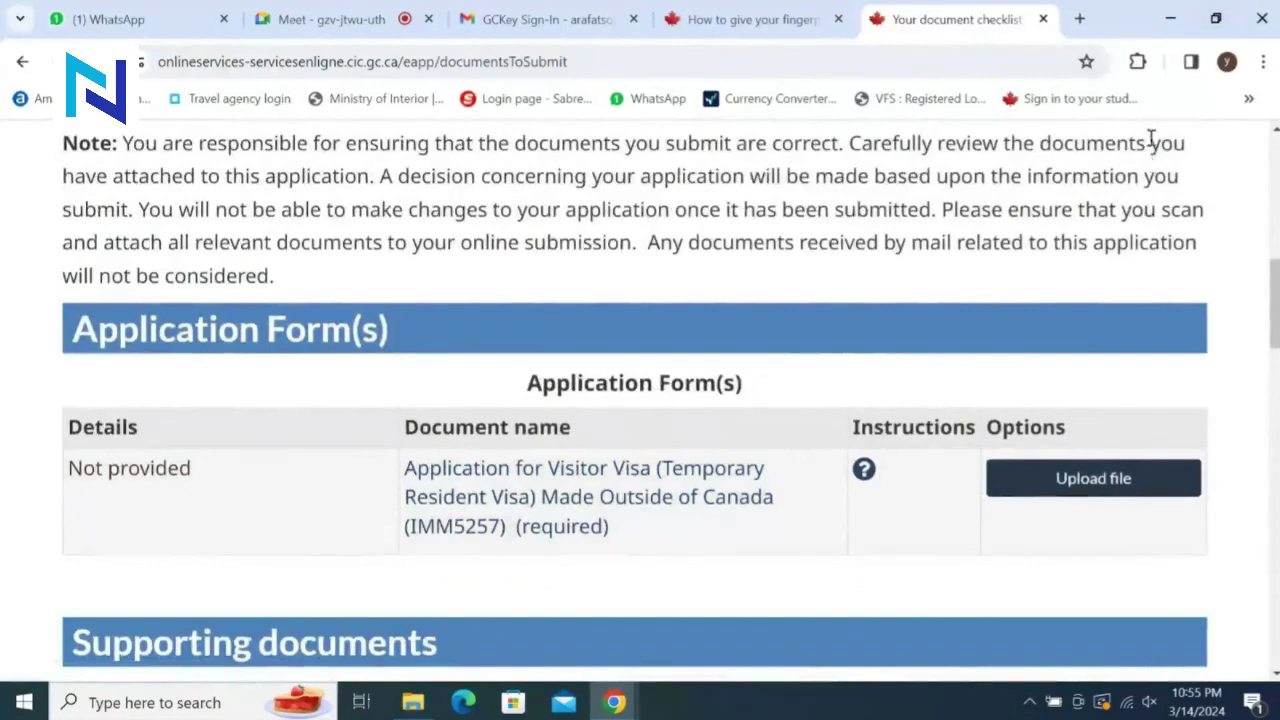
{"action": "left_click", "coordinate": [1168, 16]}
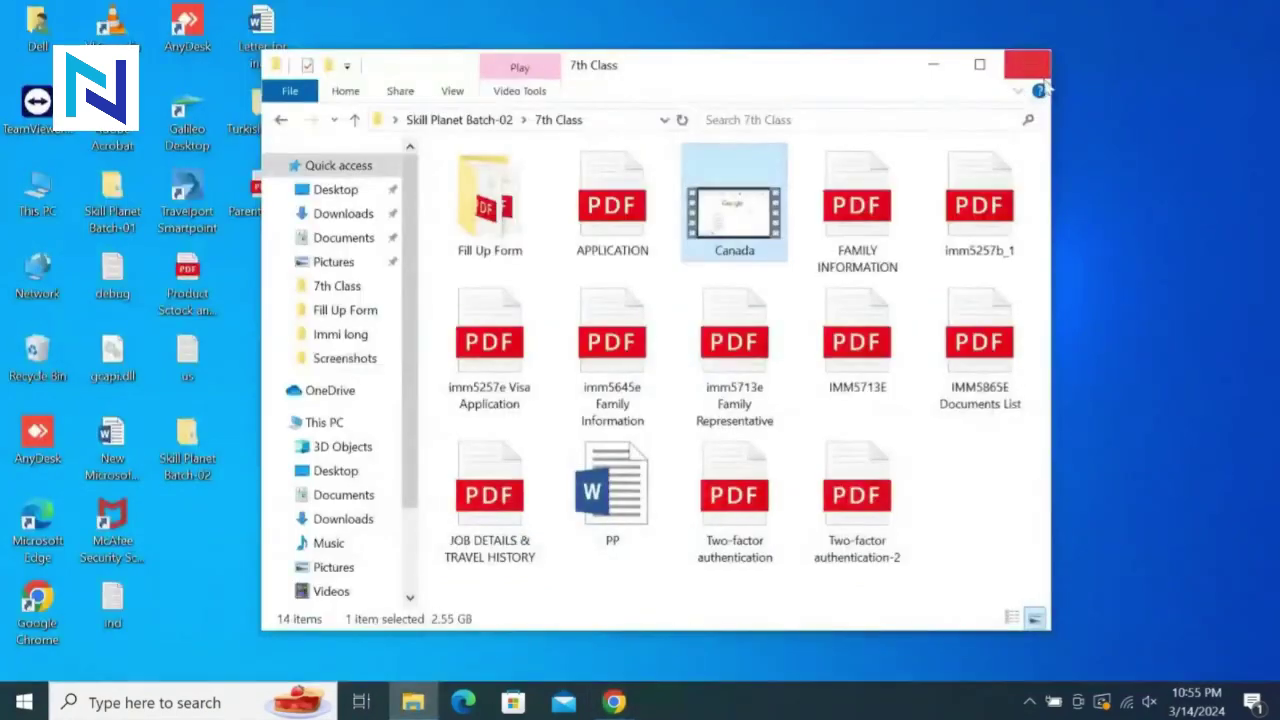
Go to the Skill Planet Batch-02 > 7th Class > Fill Up Form folder.
{"action": "left_click", "coordinate": [933, 64]}
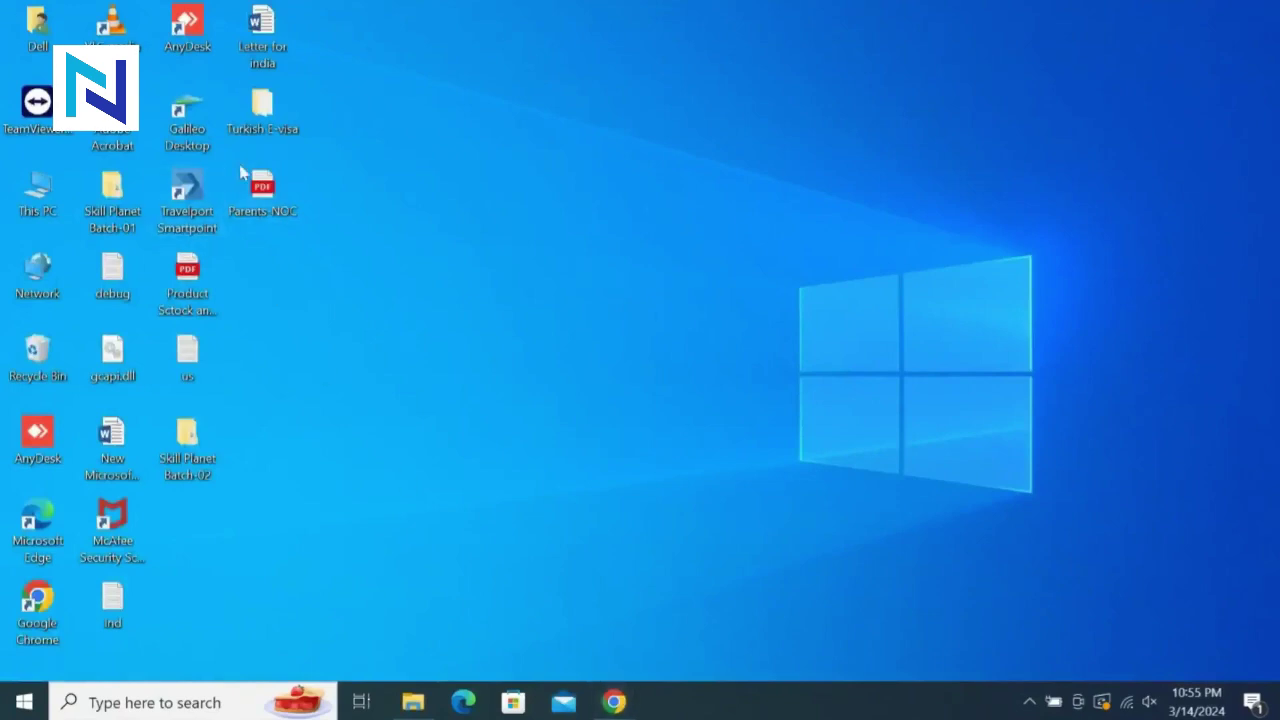
{"action": "double_click", "coordinate": [190, 448]}
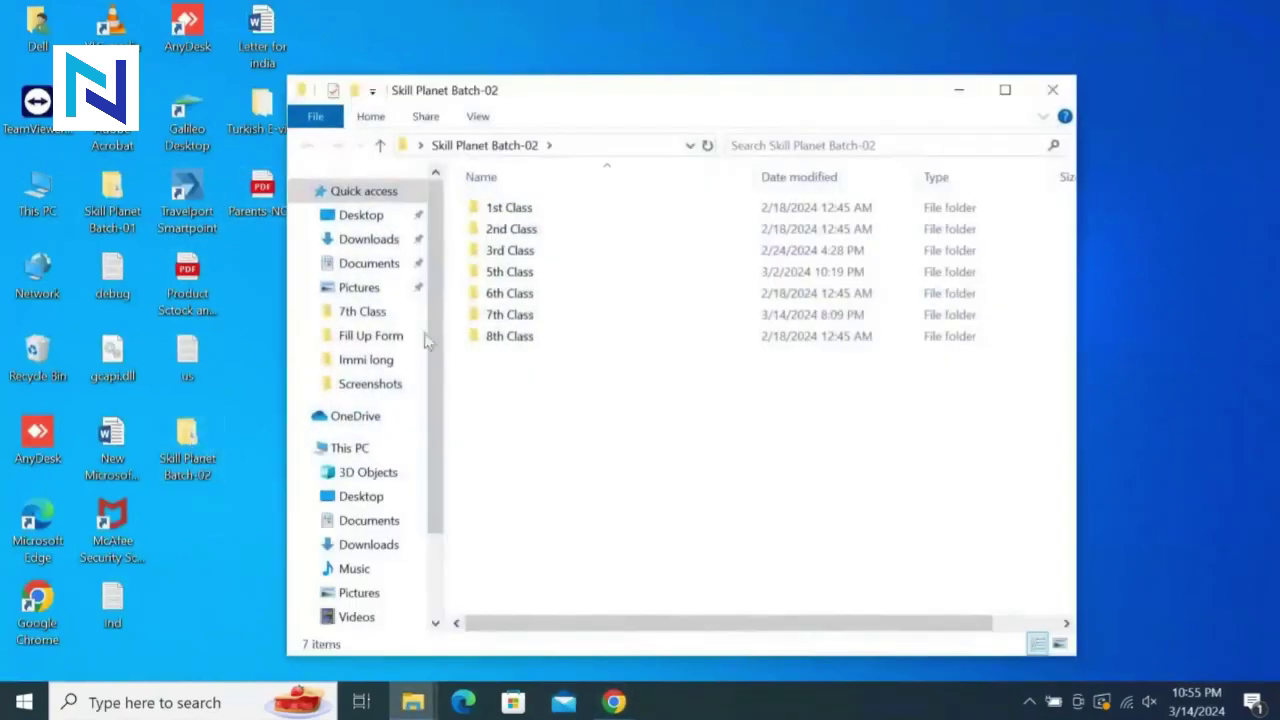
{"action": "double_click", "coordinate": [522, 316]}
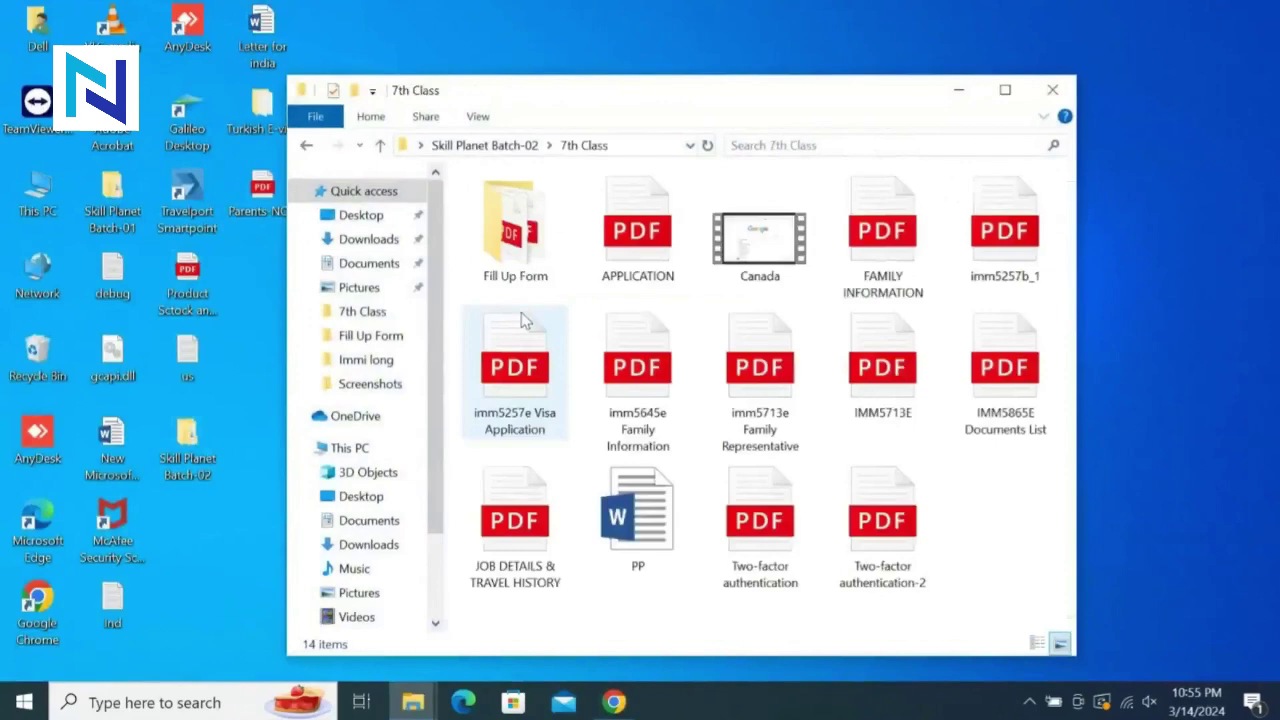
{"action": "double_click", "coordinate": [535, 262]}
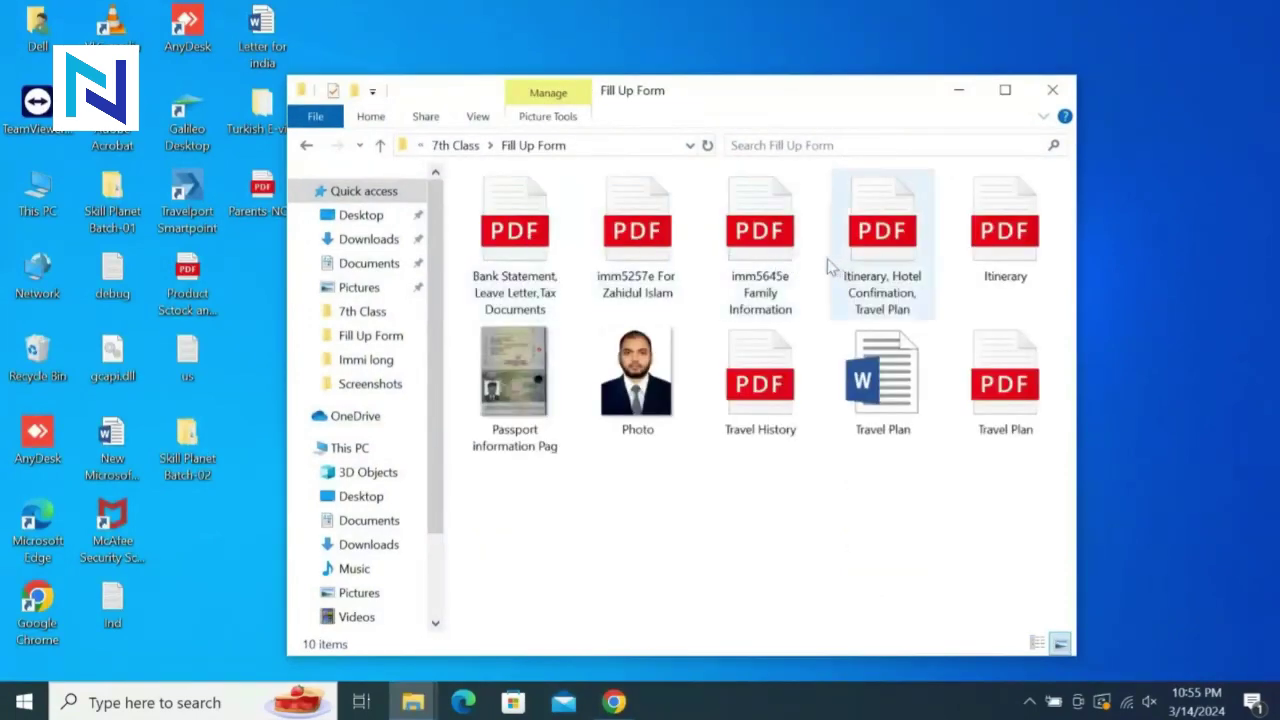
Open the imm5257e PDF with Adobe Acrobat.
{"action": "right_click", "coordinate": [668, 265]}
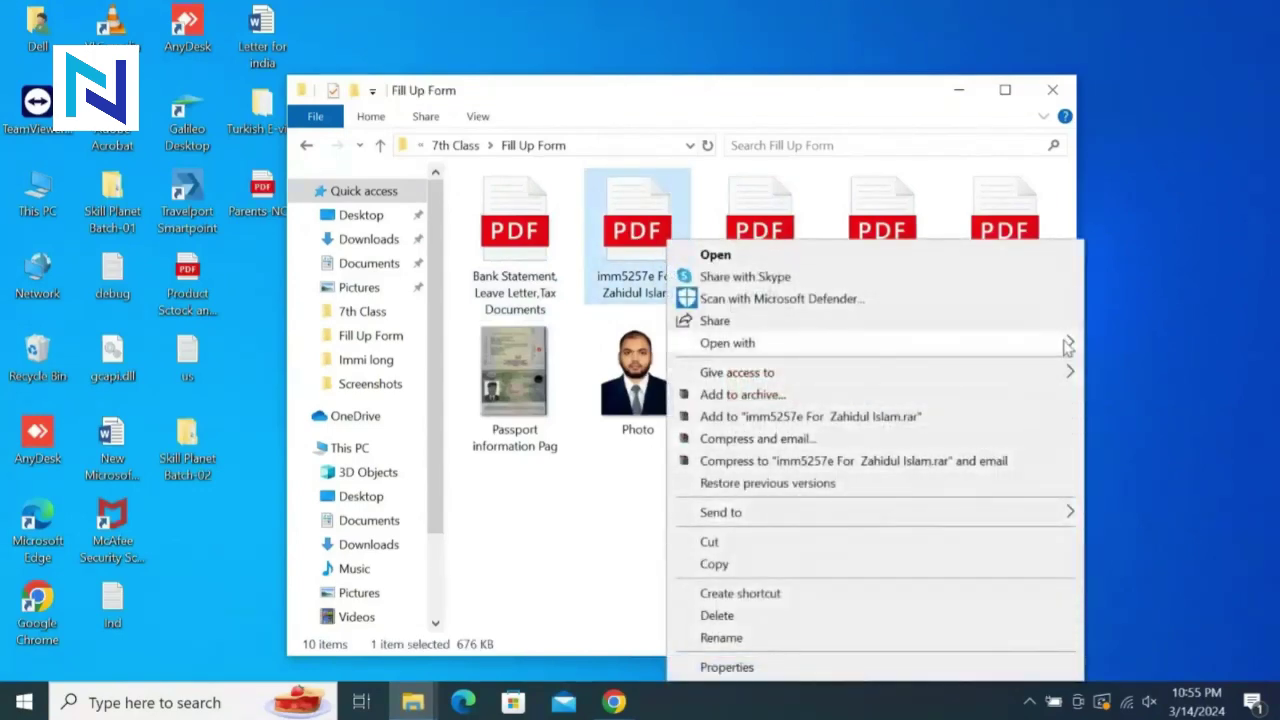
{"action": "mouse_move", "coordinate": [1062, 340]}
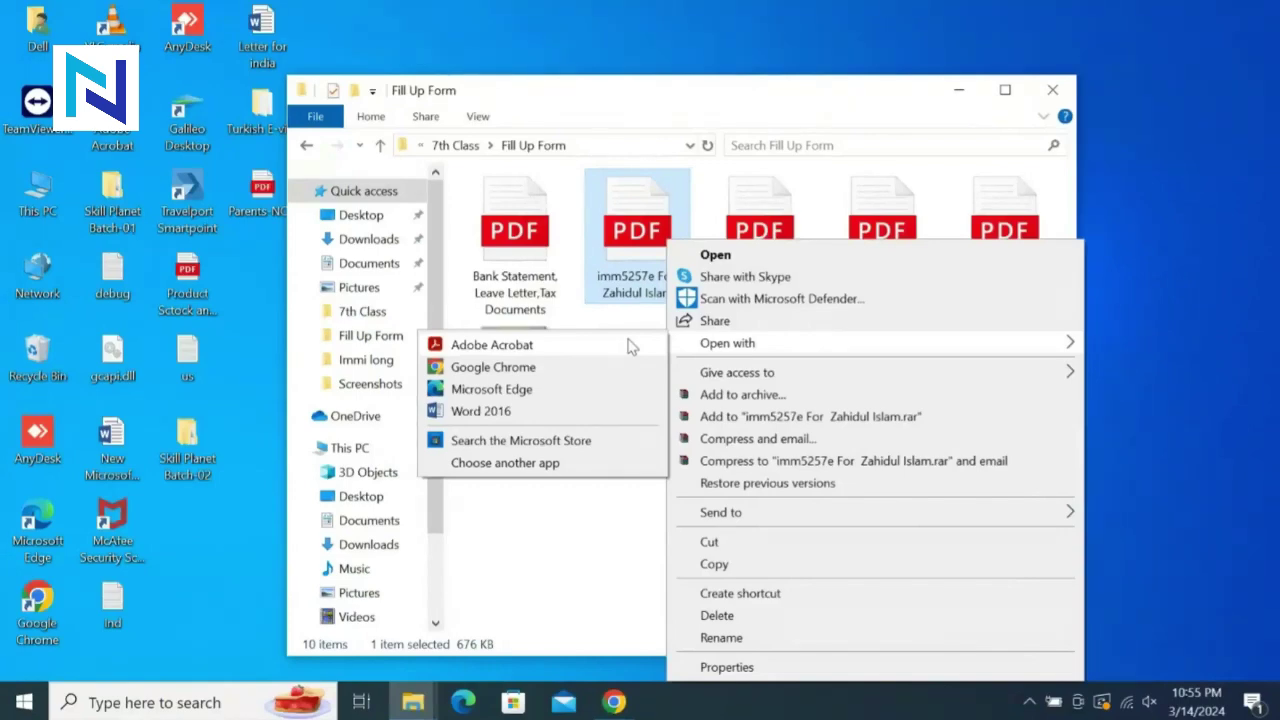
{"action": "left_click", "coordinate": [630, 345]}
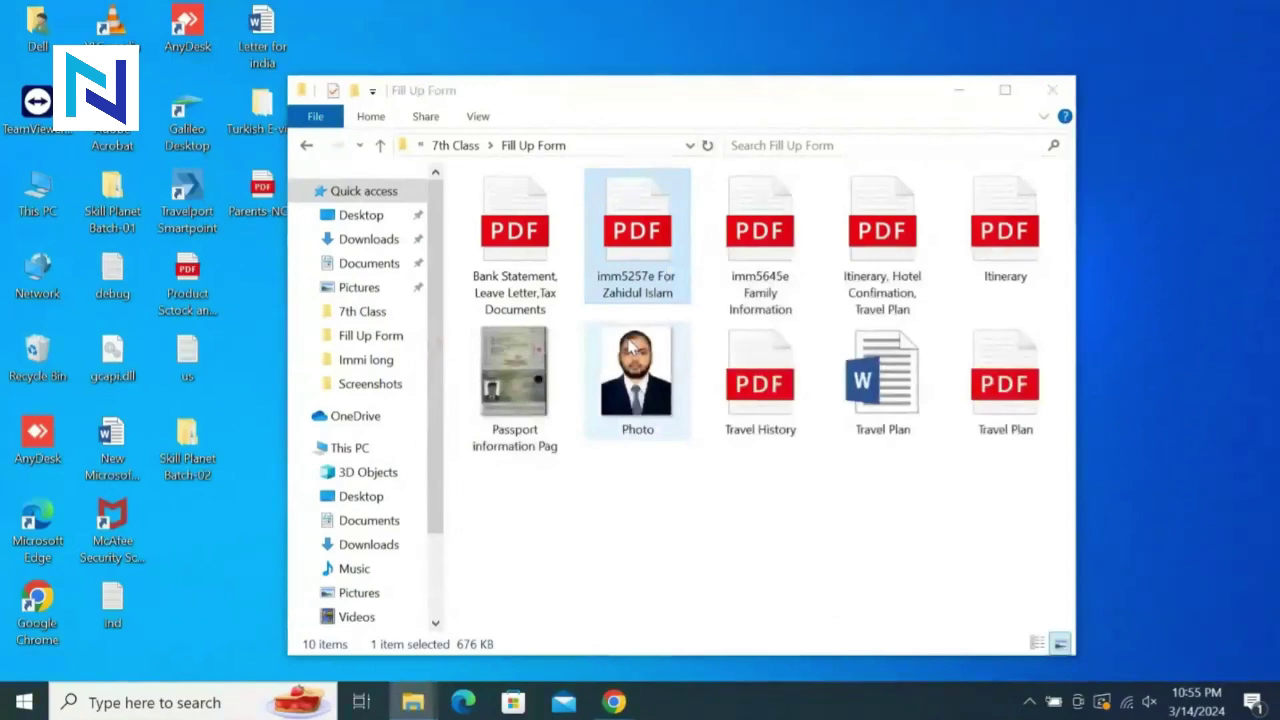
{"action": "right_click", "coordinate": [646, 273]}
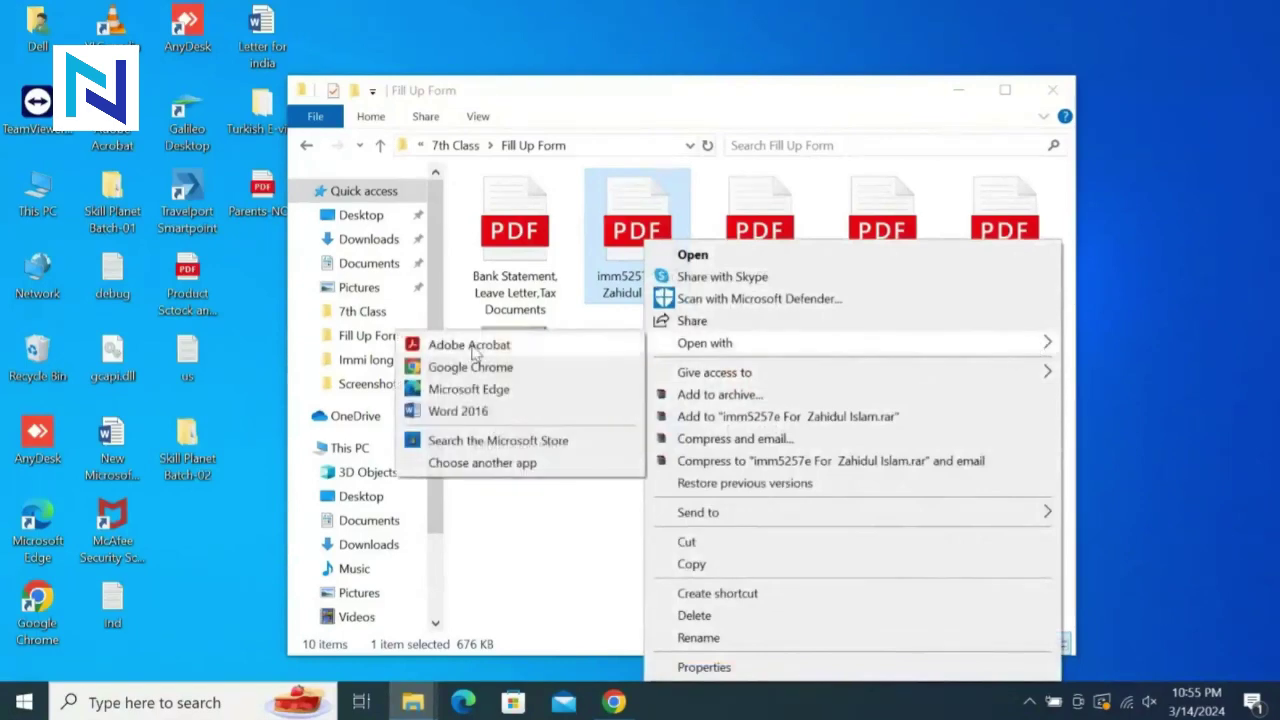
{"action": "left_click", "coordinate": [478, 350]}
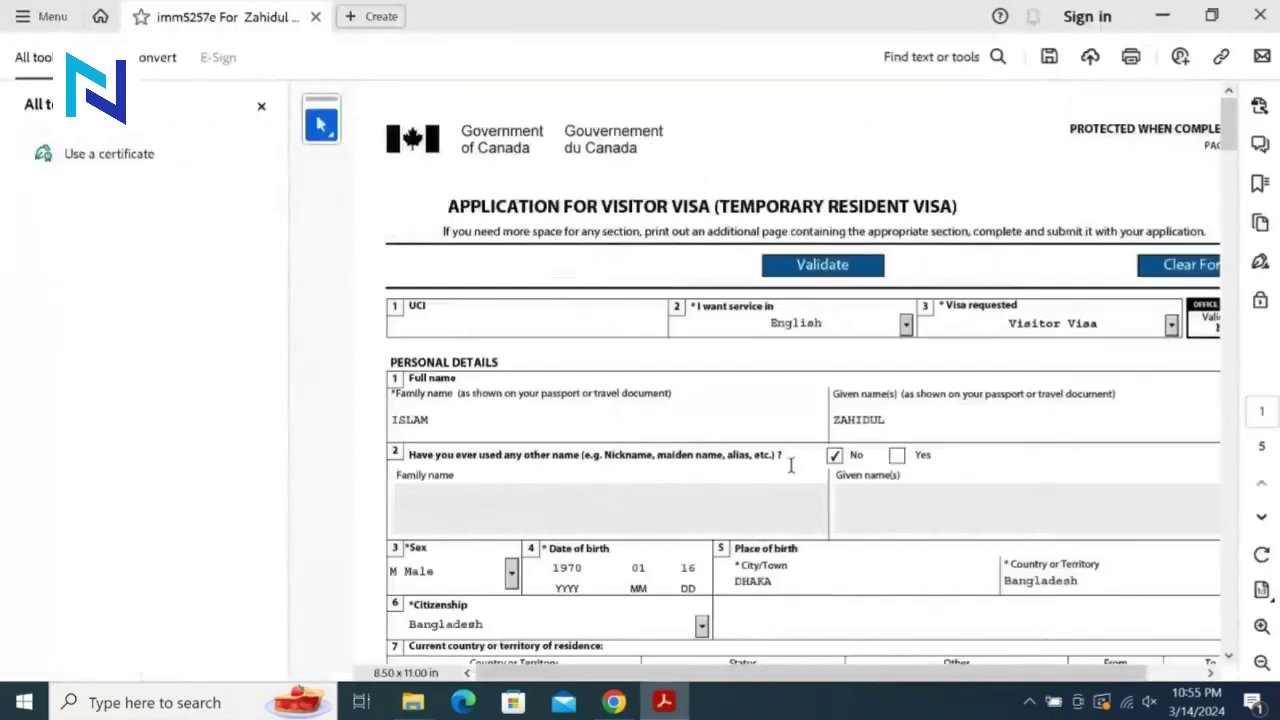
Try the visitor visa form at 125% and 75% zoom, scrolling through it.
{"action": "left_click", "coordinate": [1261, 626]}
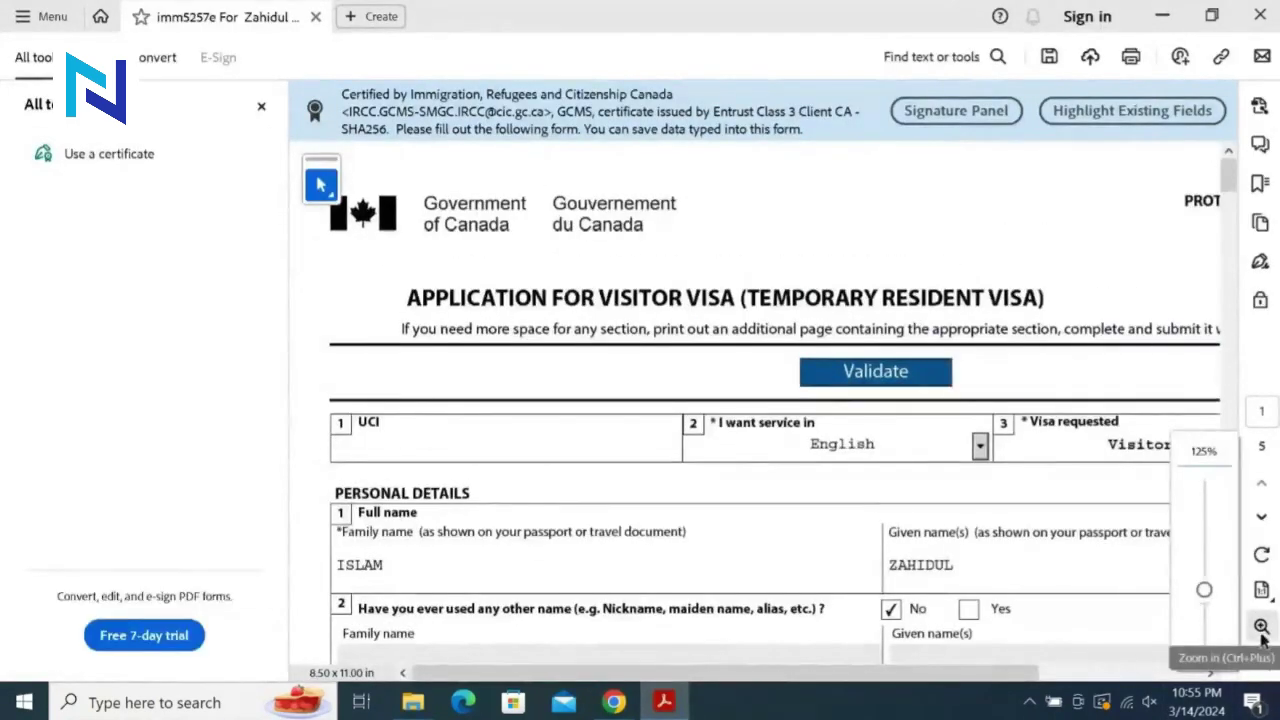
{"action": "left_click", "coordinate": [1261, 660]}
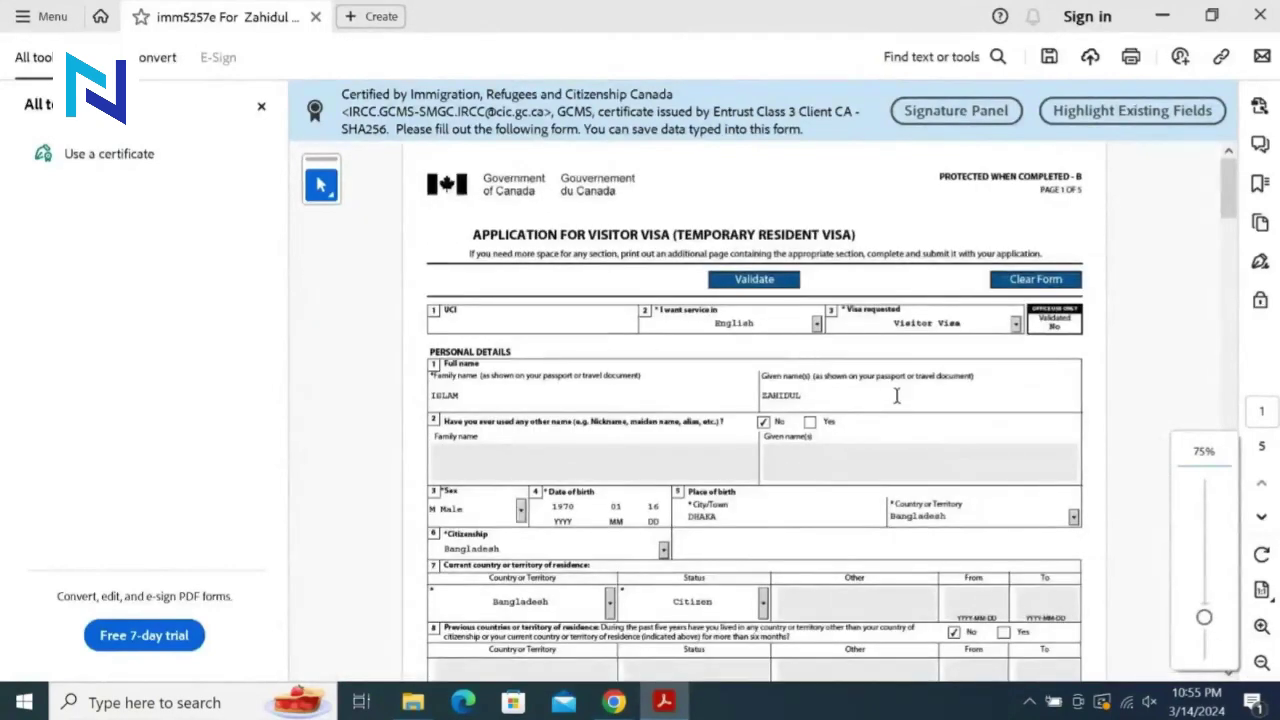
{"action": "scroll", "coordinate": [990, 378], "scroll_direction": "up", "scroll_amount": 2}
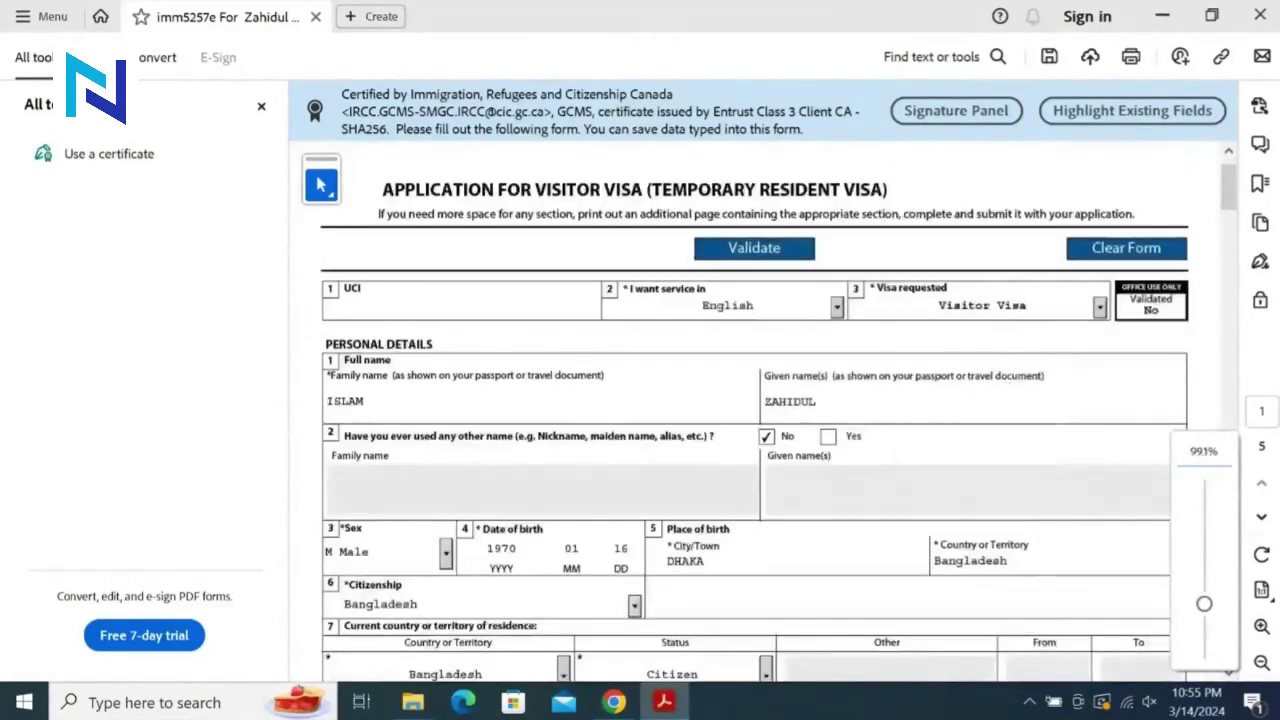
{"action": "left_click", "coordinate": [1262, 662]}
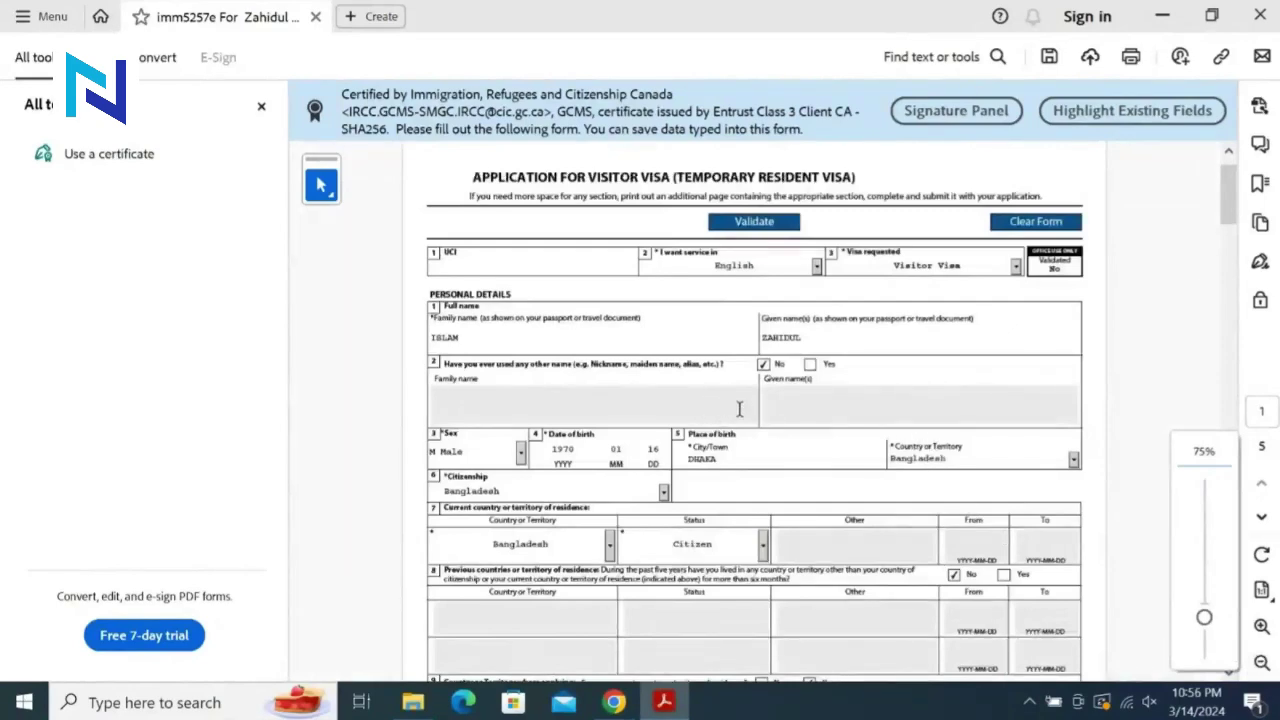
{"action": "scroll", "coordinate": [740, 409], "scroll_direction": "up", "scroll_amount": 2}
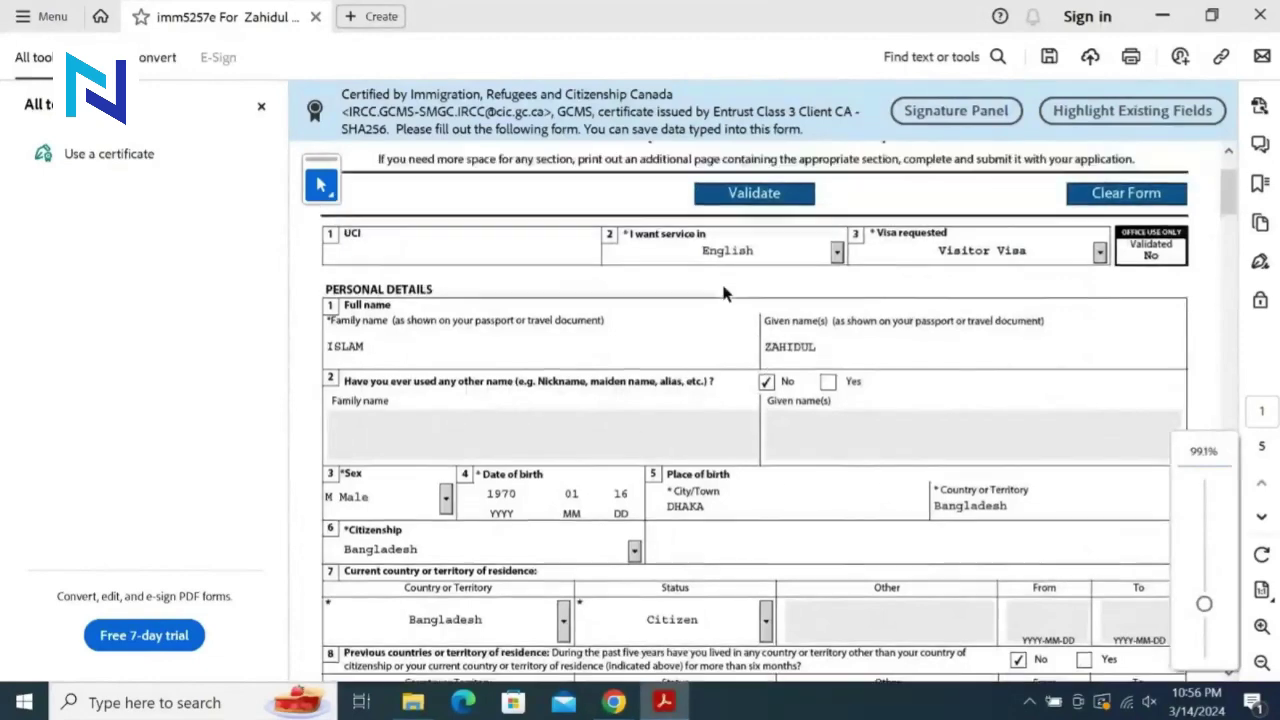
{"action": "scroll", "coordinate": [728, 289], "scroll_direction": "up", "scroll_amount": 3}
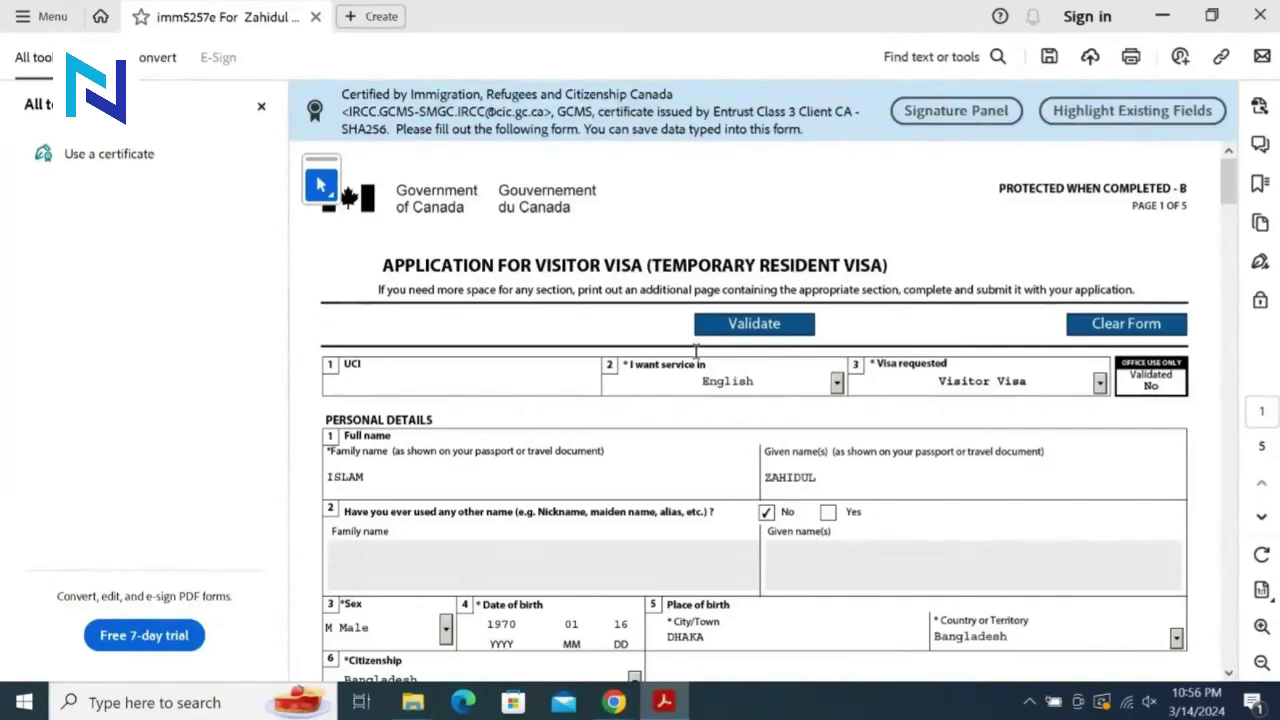
{"action": "scroll", "coordinate": [933, 397], "scroll_direction": "down", "scroll_amount": 2}
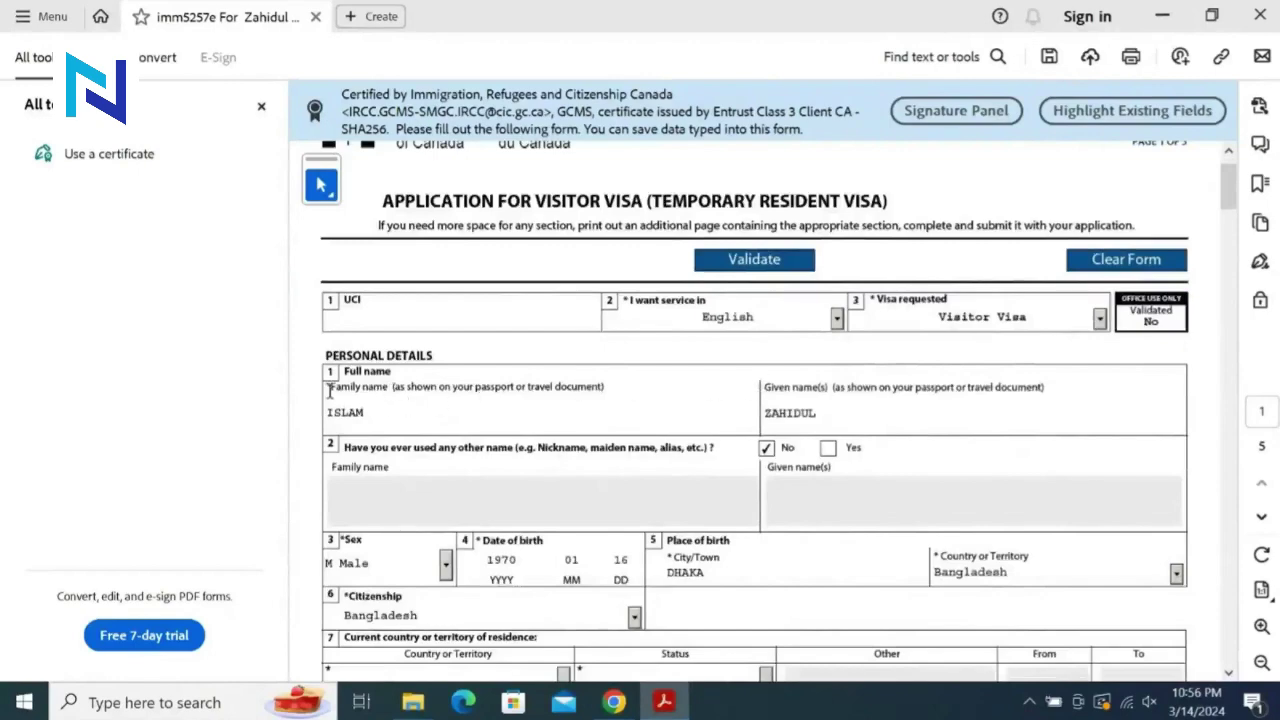
{"action": "scroll", "coordinate": [840, 415], "scroll_direction": "down", "scroll_amount": 2}
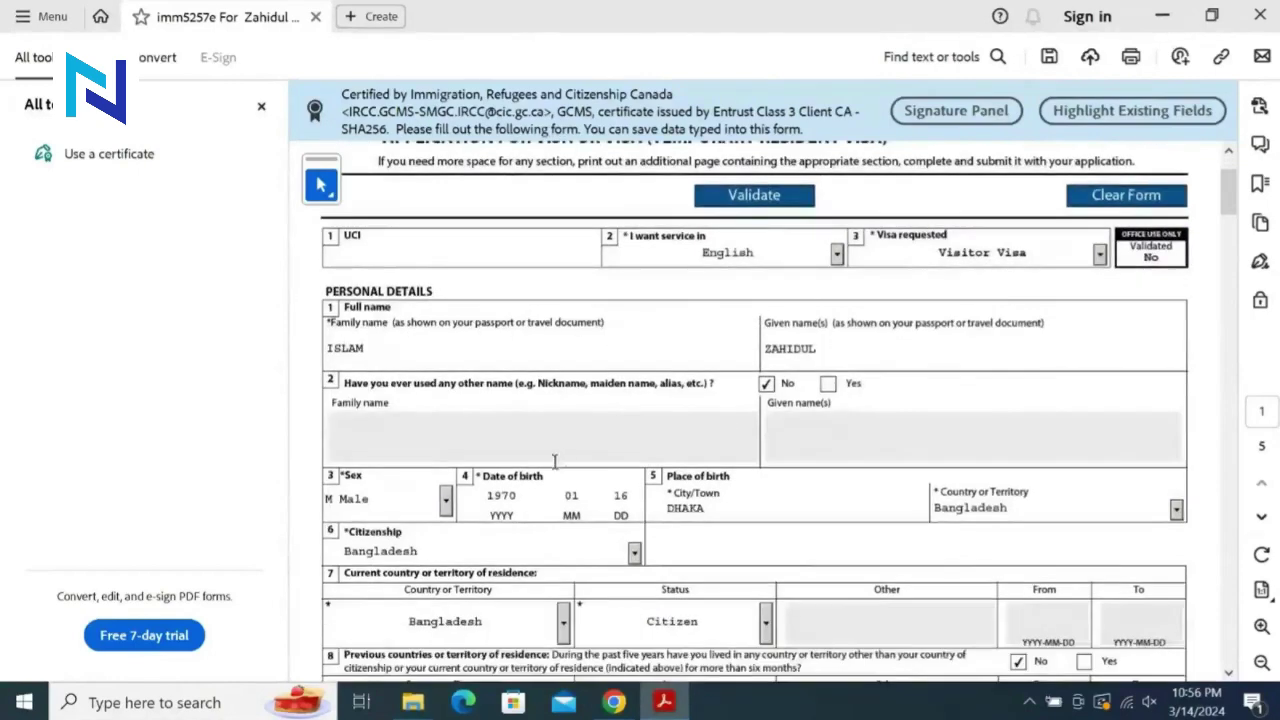
{"action": "scroll", "coordinate": [554, 461], "scroll_direction": "down", "scroll_amount": 1}
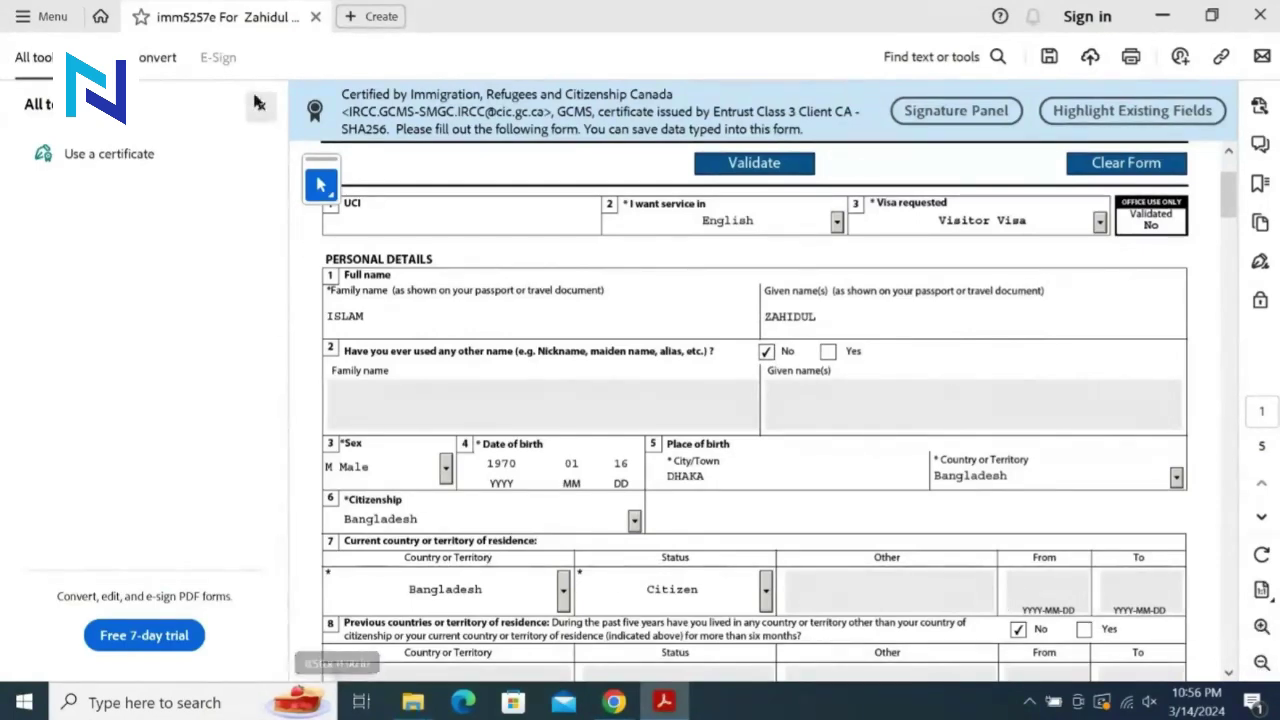
Close the left All tools pane and view the Personal Details section at 130% zoom.
{"action": "left_click", "coordinate": [257, 110]}
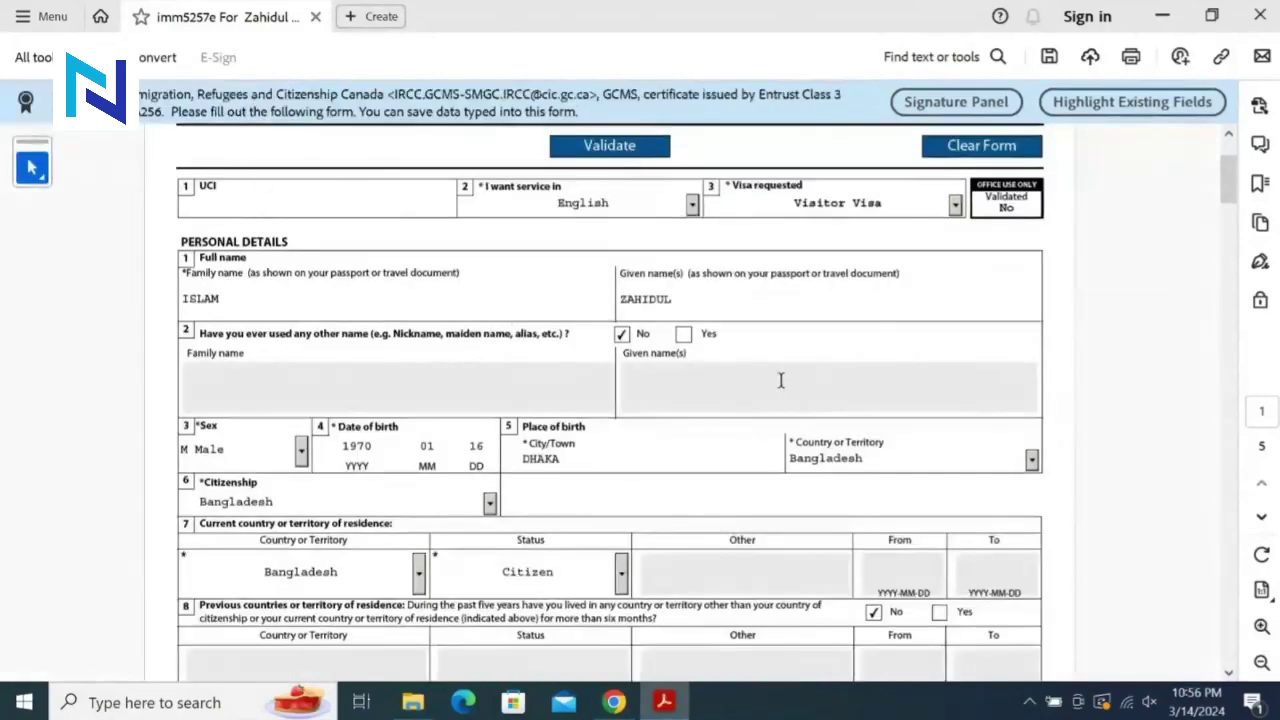
{"action": "scroll", "coordinate": [781, 380], "scroll_direction": "up", "scroll_amount": 2}
{"action": "scroll", "coordinate": [815, 380], "scroll_direction": "up", "scroll_amount": 1}
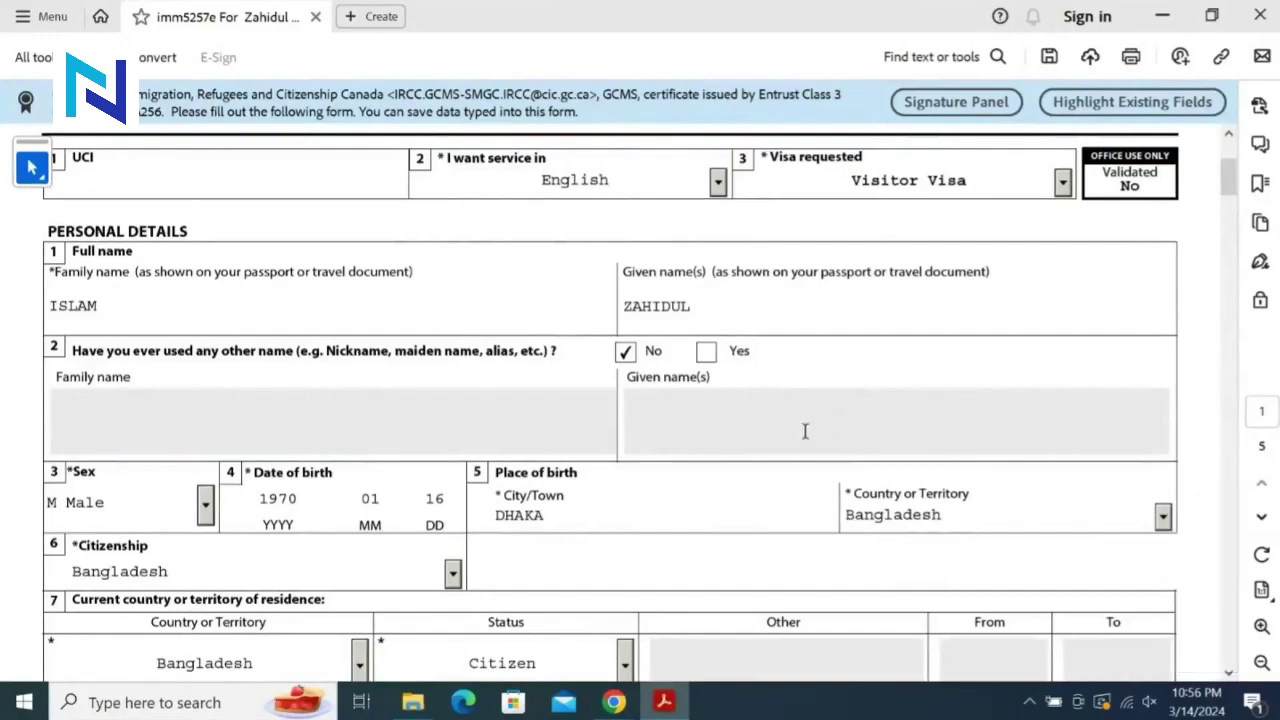
{"action": "scroll", "coordinate": [805, 430], "scroll_direction": "up", "scroll_amount": 1}
{"action": "scroll", "coordinate": [805, 430], "scroll_direction": "down", "scroll_amount": 1}
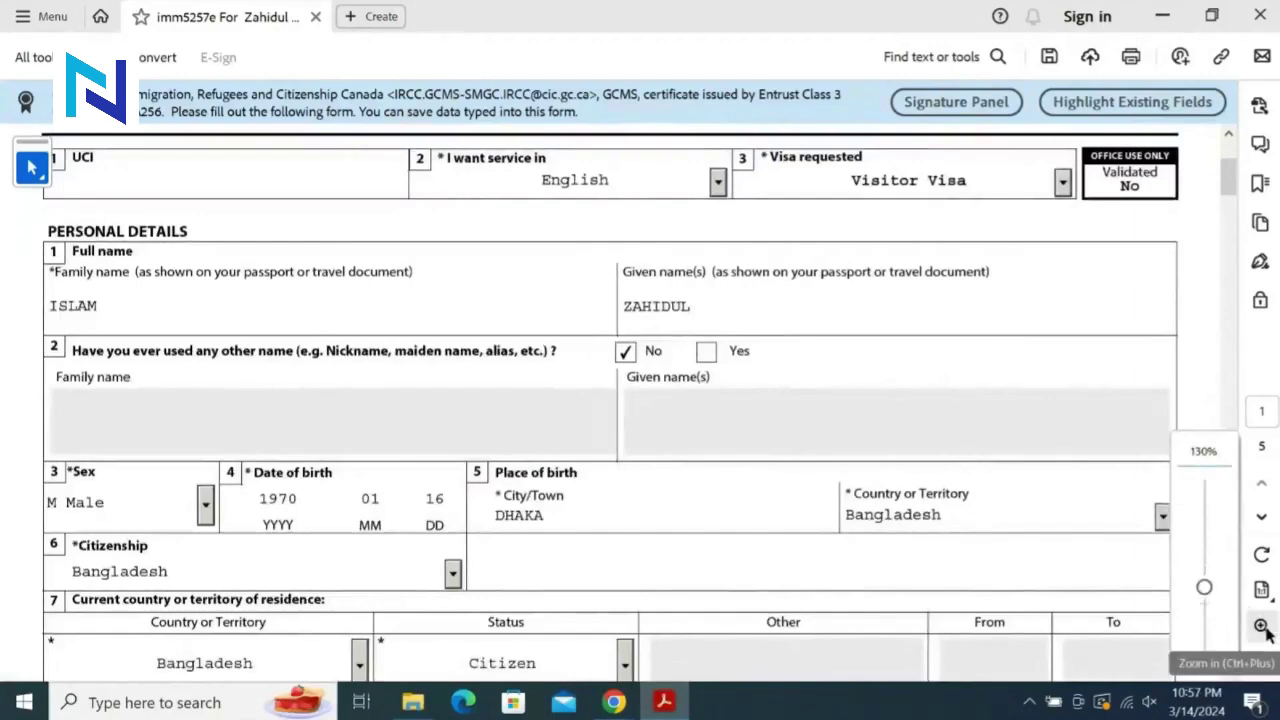
{"action": "scroll", "coordinate": [731, 345], "scroll_direction": "up", "scroll_amount": 1}
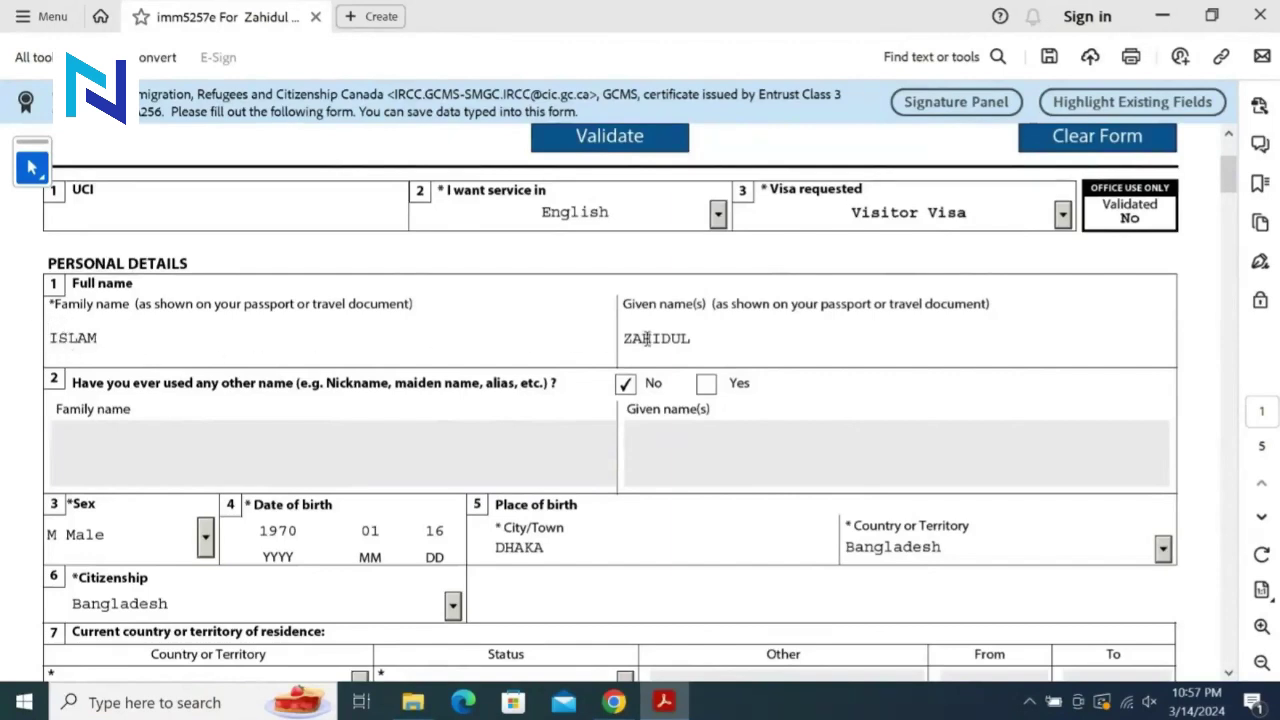
{"action": "scroll", "coordinate": [600, 340], "scroll_direction": "down", "scroll_amount": 1}
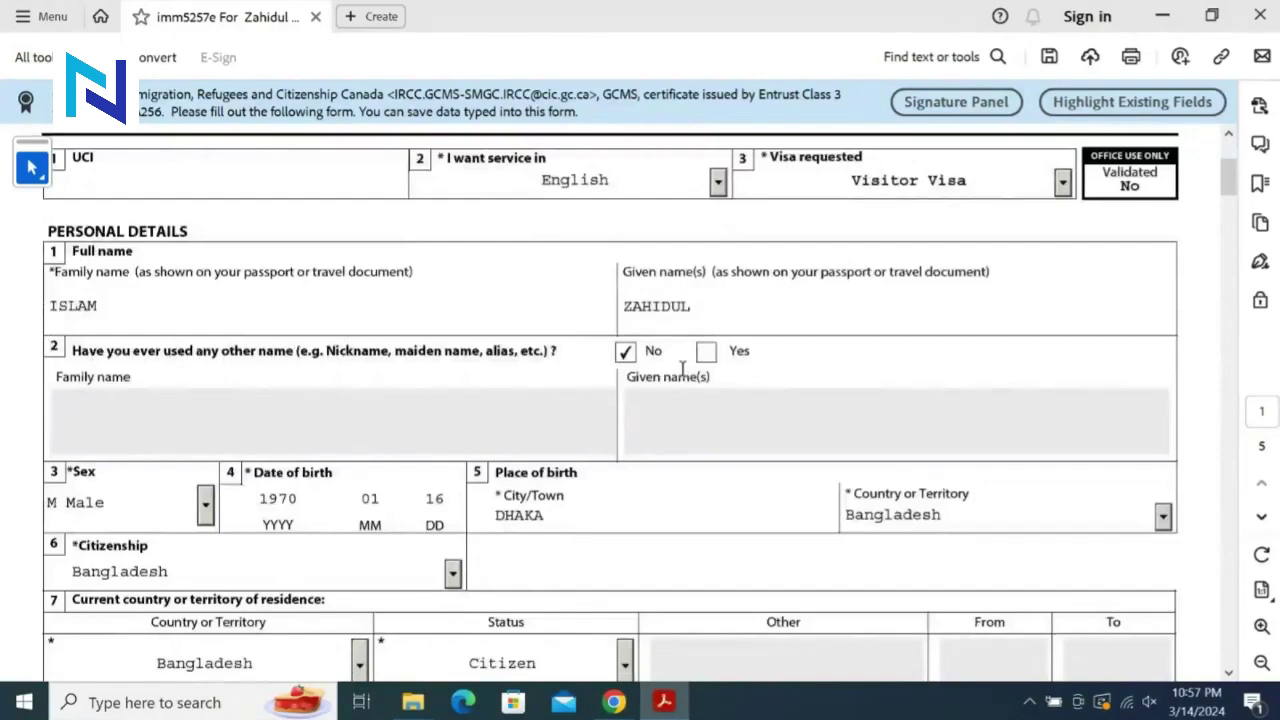
{"action": "scroll", "coordinate": [672, 360], "scroll_direction": "down", "scroll_amount": 1}
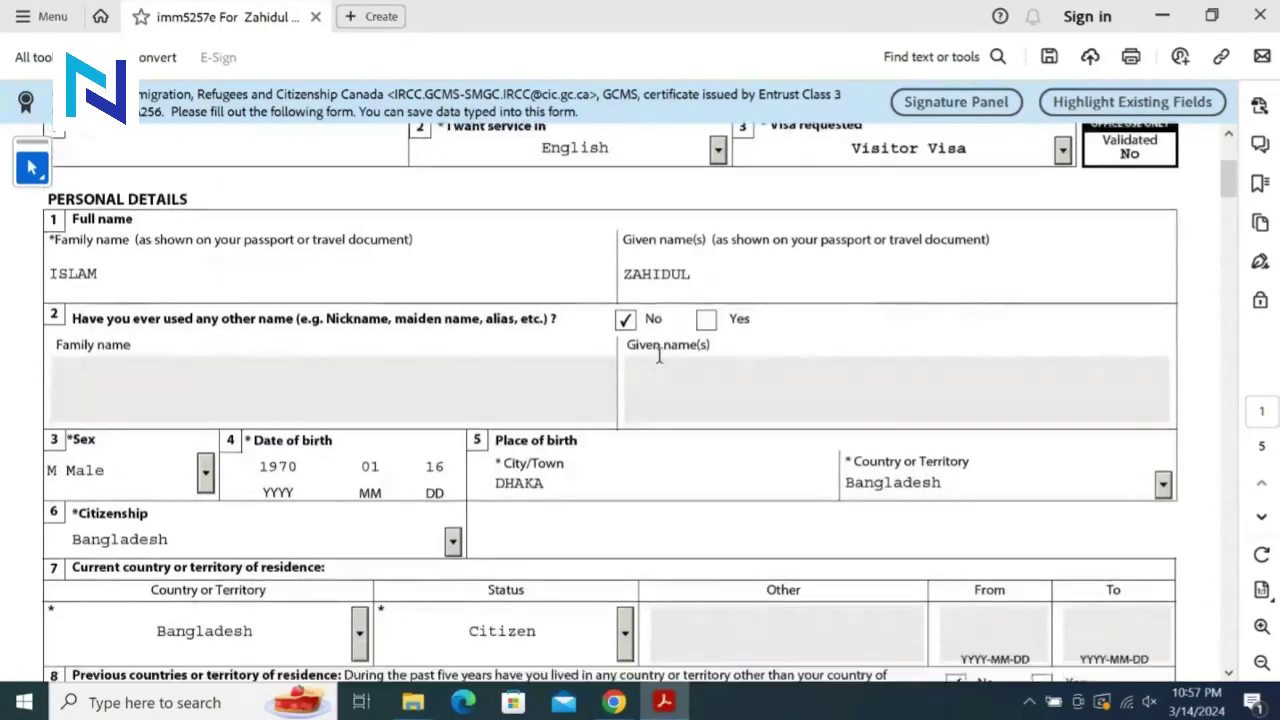
{"action": "scroll", "coordinate": [674, 331], "scroll_direction": "down", "scroll_amount": 1}
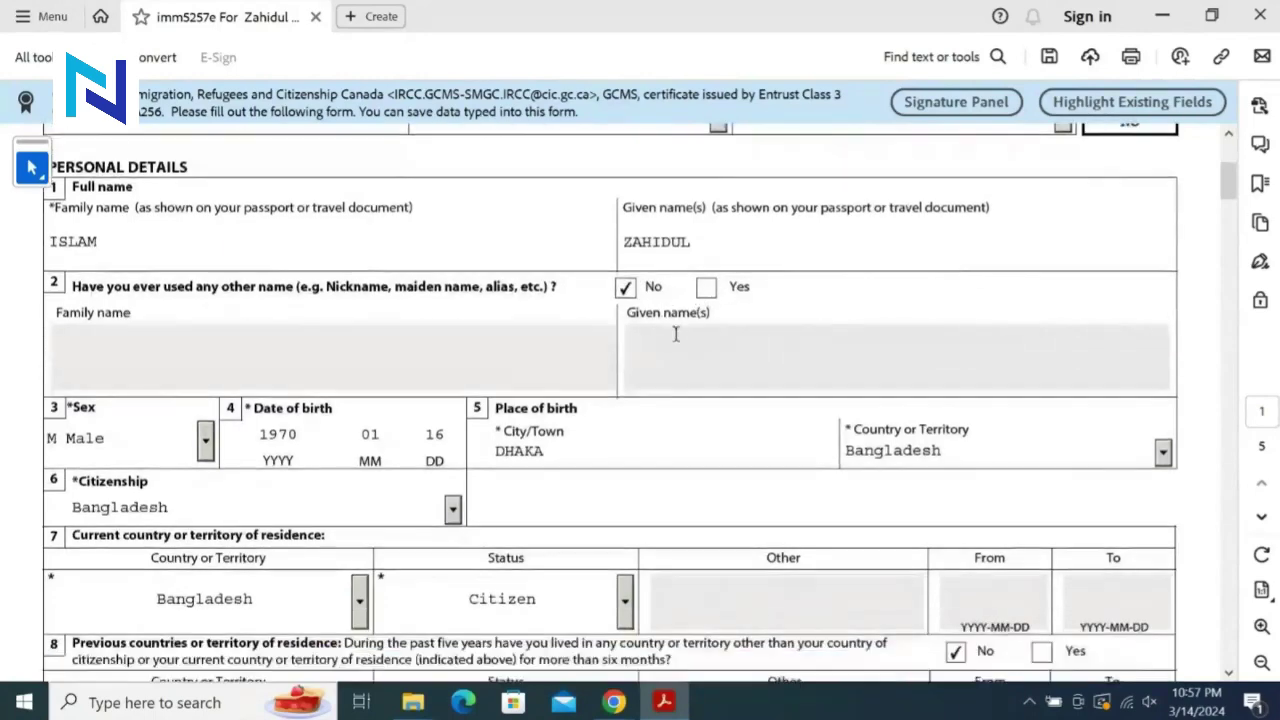
{"action": "left_click", "coordinate": [205, 441]}
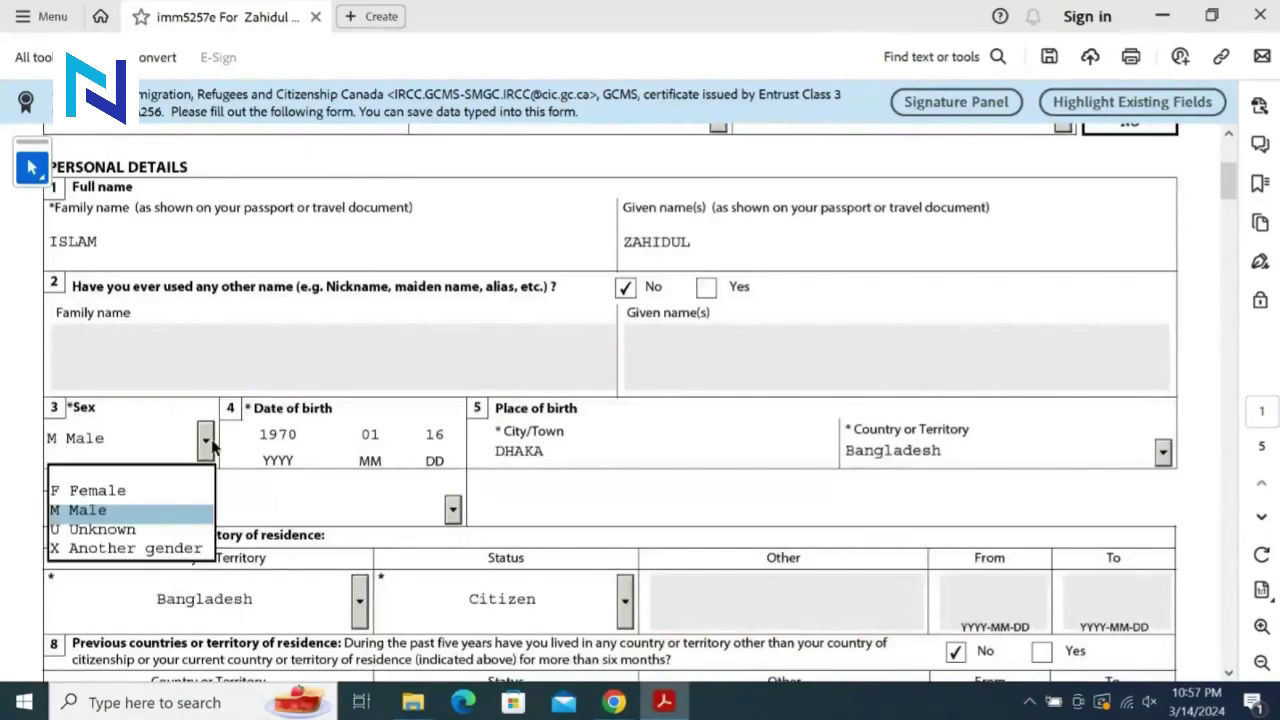
{"action": "left_click", "coordinate": [206, 441]}
{"action": "left_click", "coordinate": [206, 441]}
{"action": "left_click", "coordinate": [206, 441]}
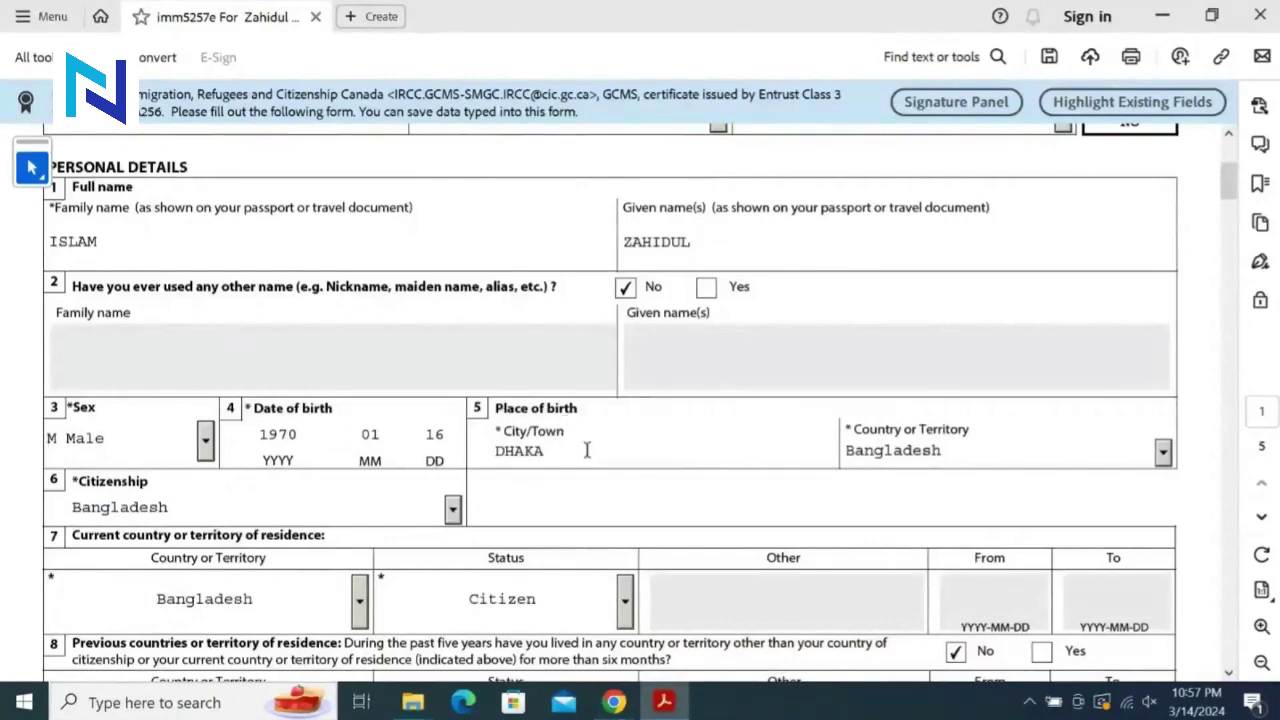
{"action": "scroll", "coordinate": [1014, 420], "scroll_direction": "down", "scroll_amount": 1}
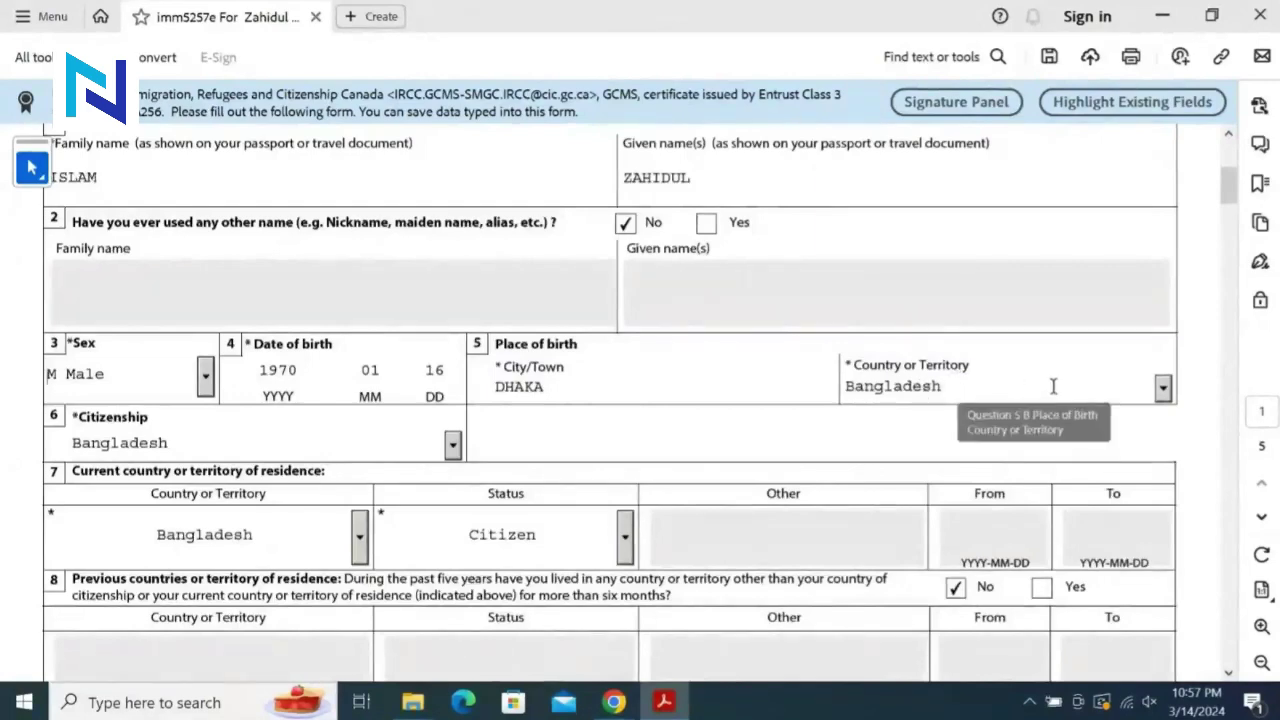
{"action": "scroll", "coordinate": [914, 358], "scroll_direction": "down", "scroll_amount": 1}
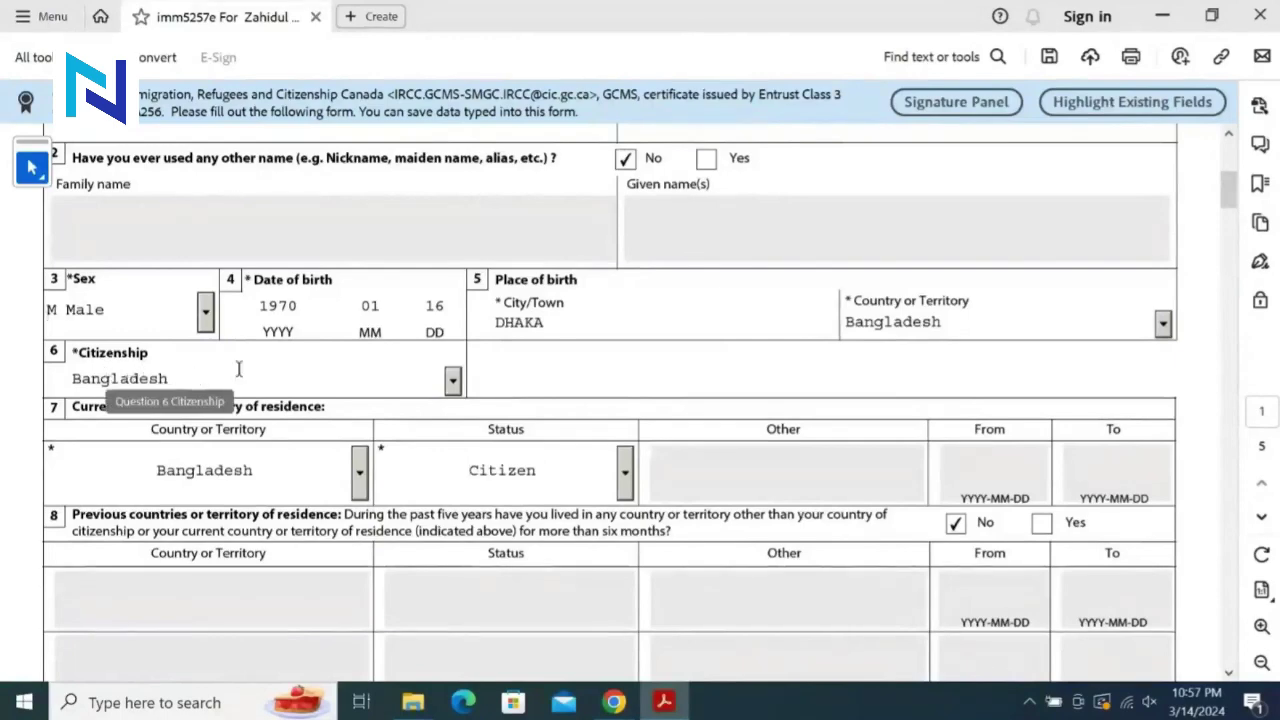
{"action": "scroll", "coordinate": [151, 427], "scroll_direction": "down", "scroll_amount": 1}
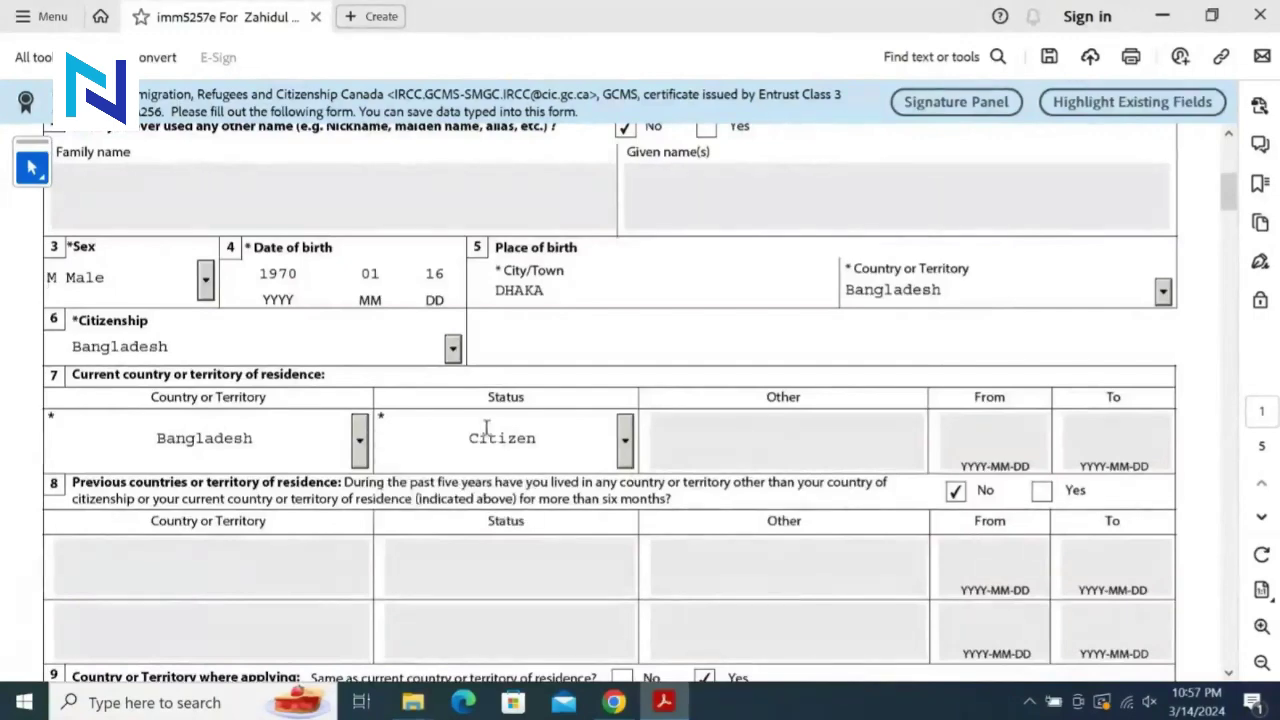
{"action": "left_click", "coordinate": [625, 445]}
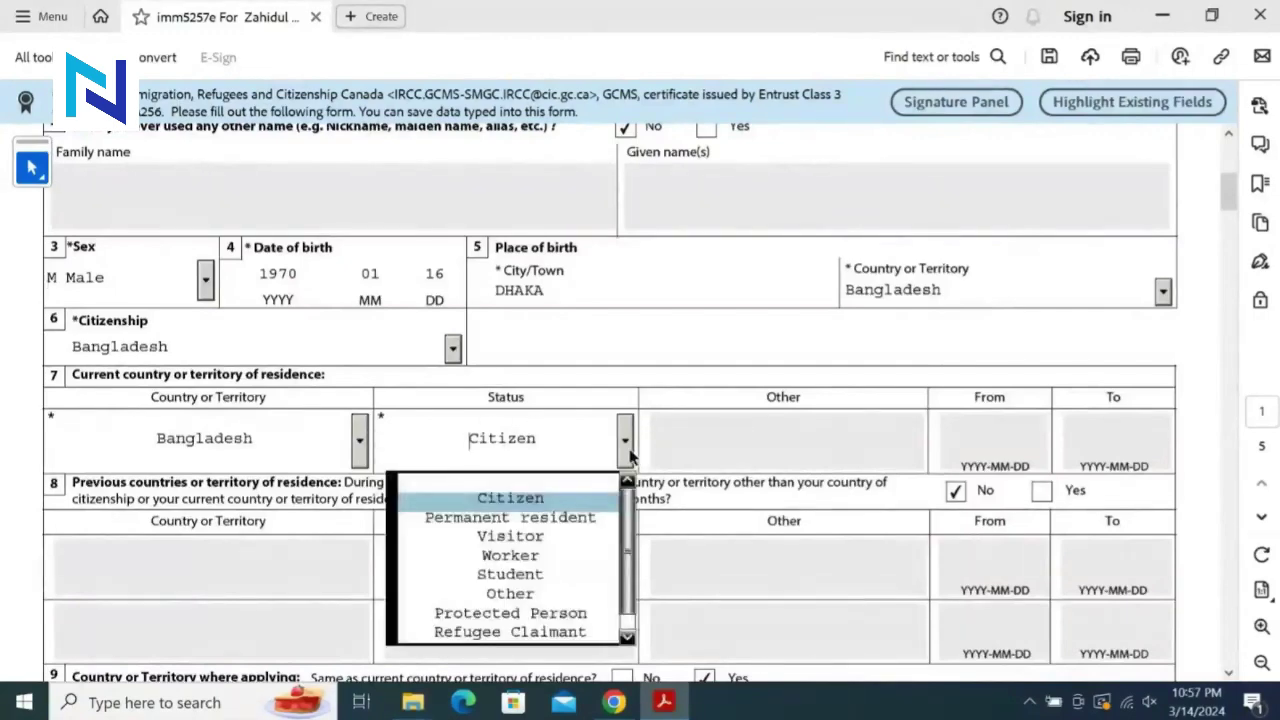
{"action": "left_click", "coordinate": [519, 497]}
{"action": "scroll", "coordinate": [604, 457], "scroll_direction": "down", "scroll_amount": 3}
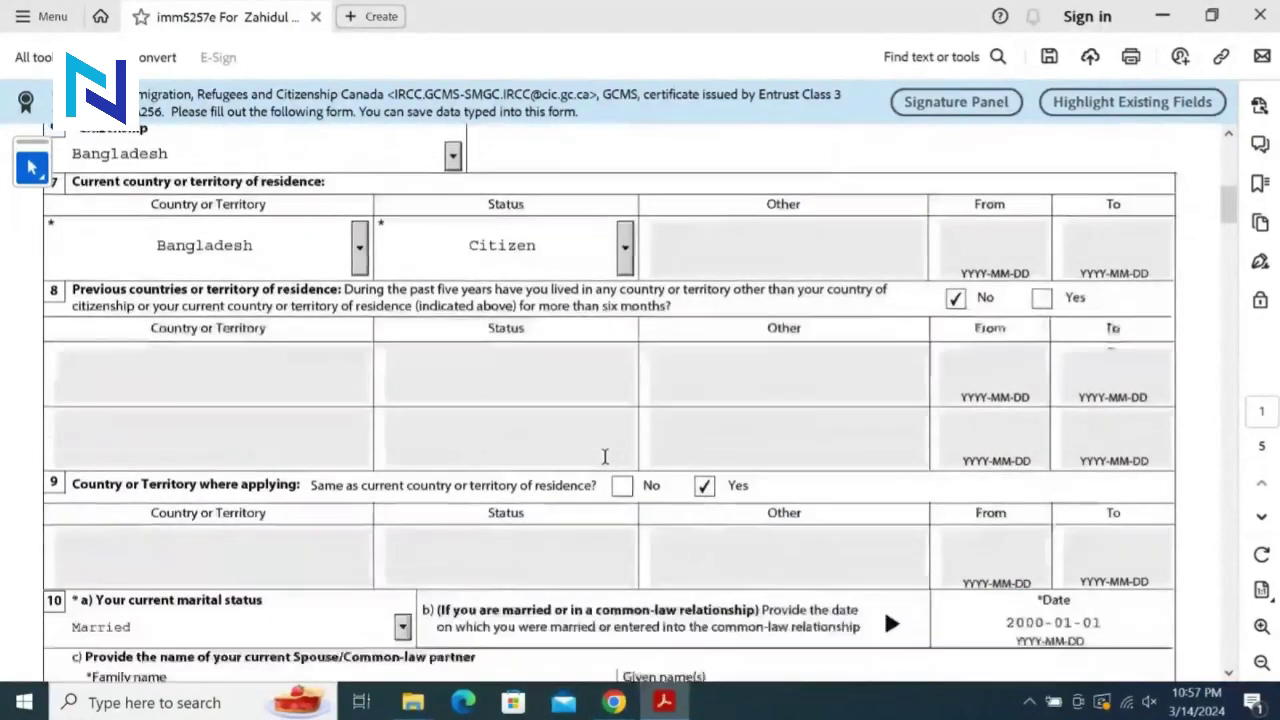
{"action": "scroll", "coordinate": [640, 429], "scroll_direction": "up", "scroll_amount": 1}
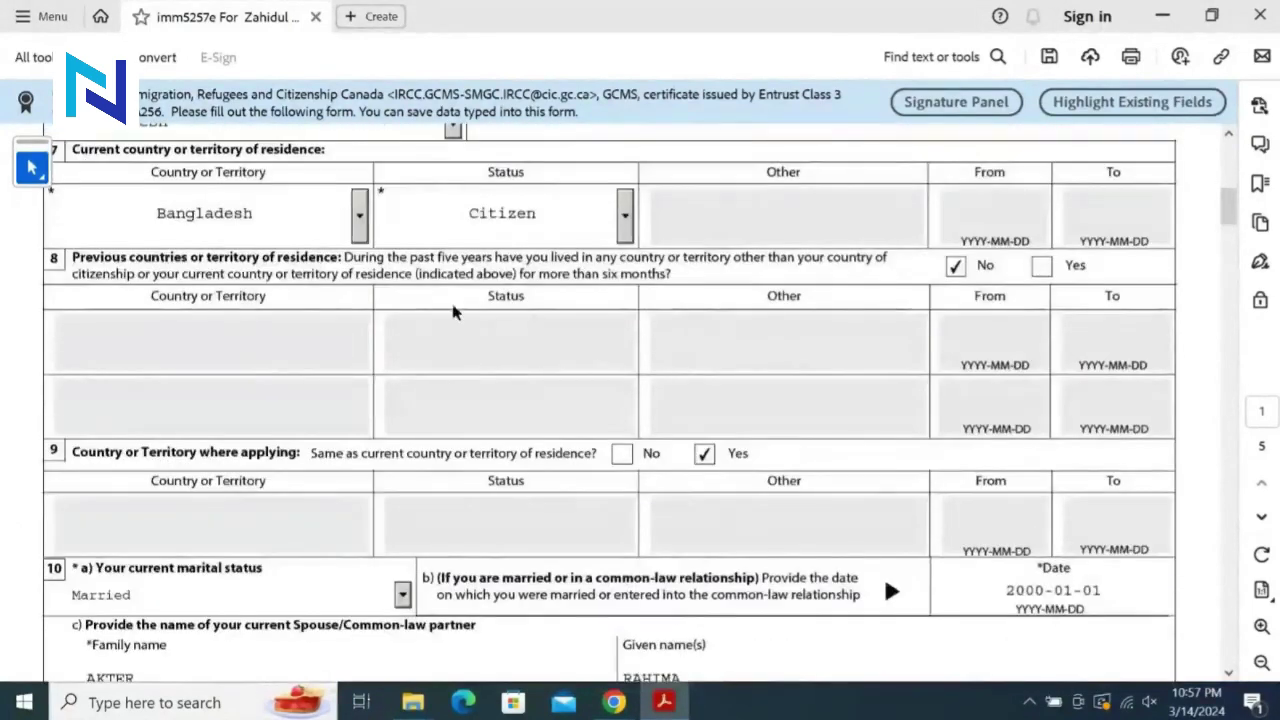
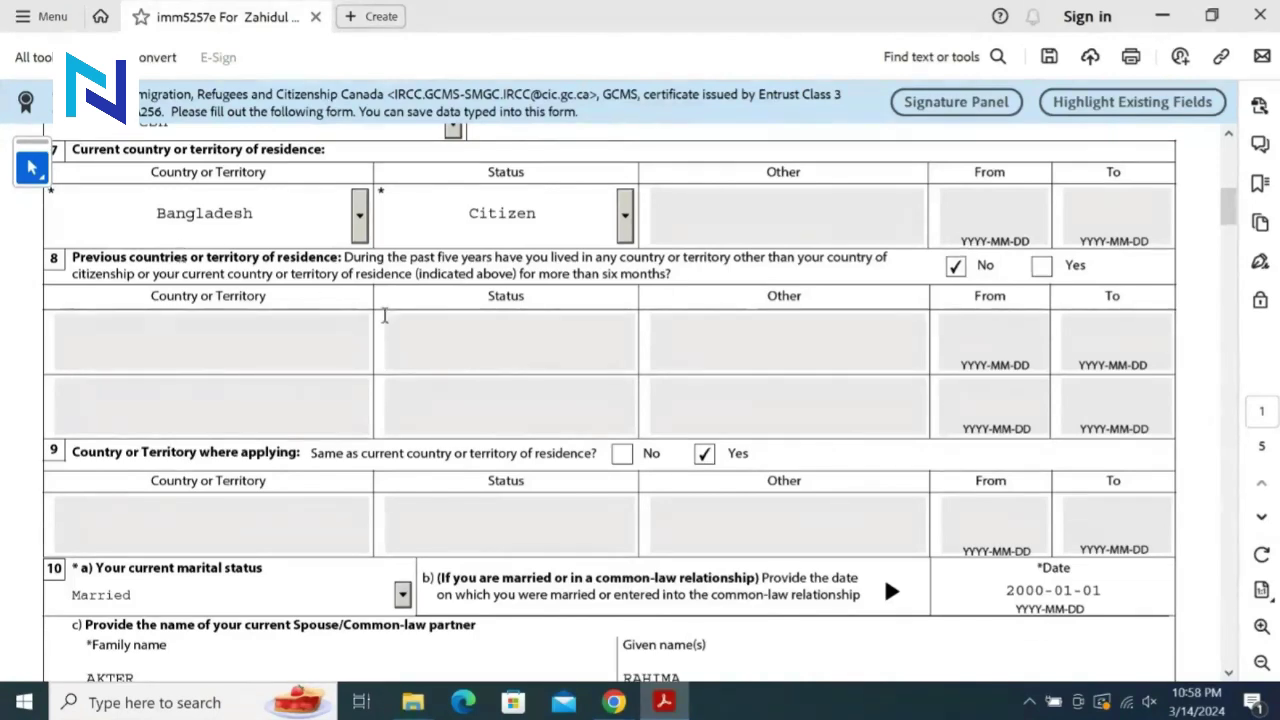
Scroll through page 1's answers down to page 2's marriage, language and passport details.
{"action": "scroll", "coordinate": [418, 443], "scroll_direction": "down", "scroll_amount": 2}
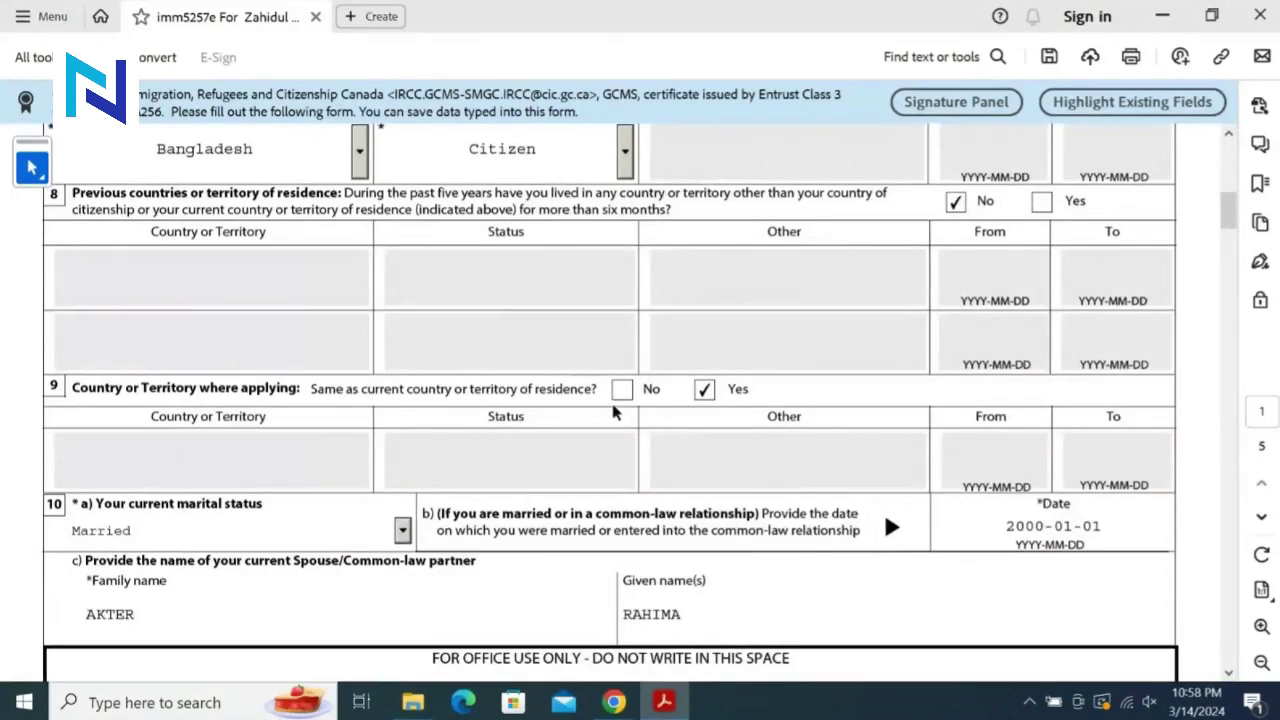
{"action": "scroll", "coordinate": [735, 388], "scroll_direction": "down", "scroll_amount": 2}
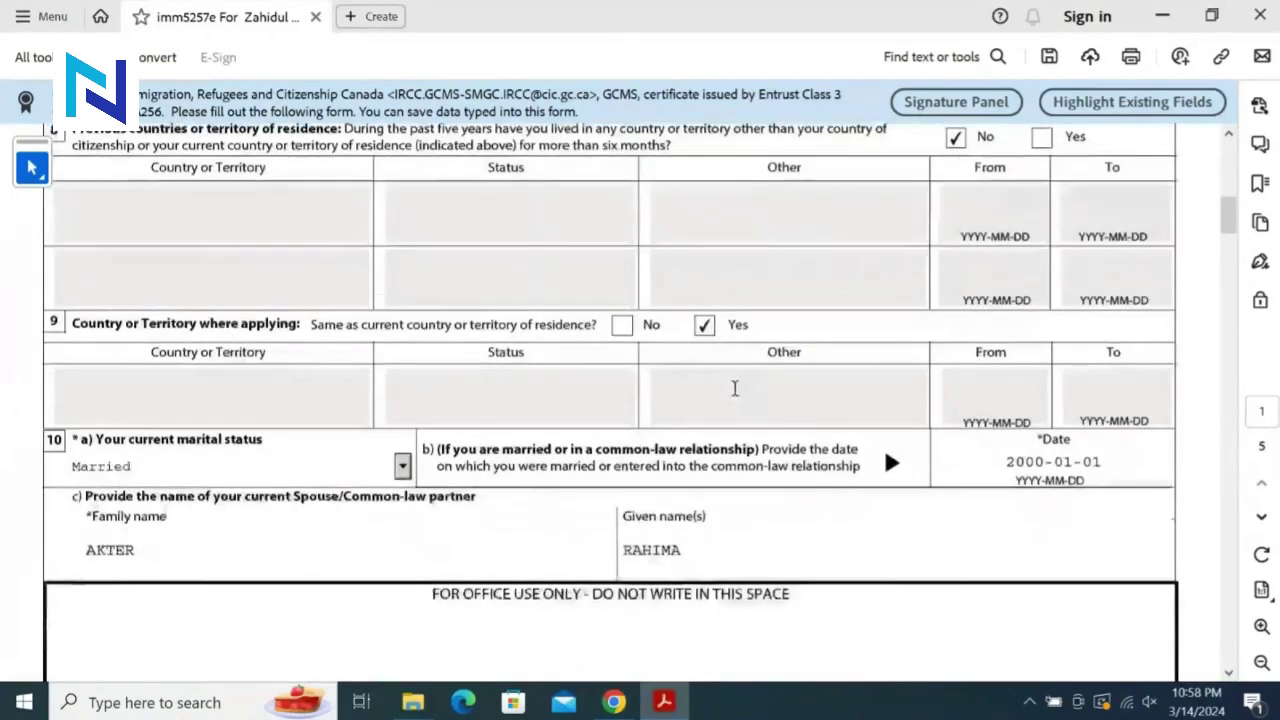
{"action": "scroll", "coordinate": [735, 388], "scroll_direction": "down", "scroll_amount": 2}
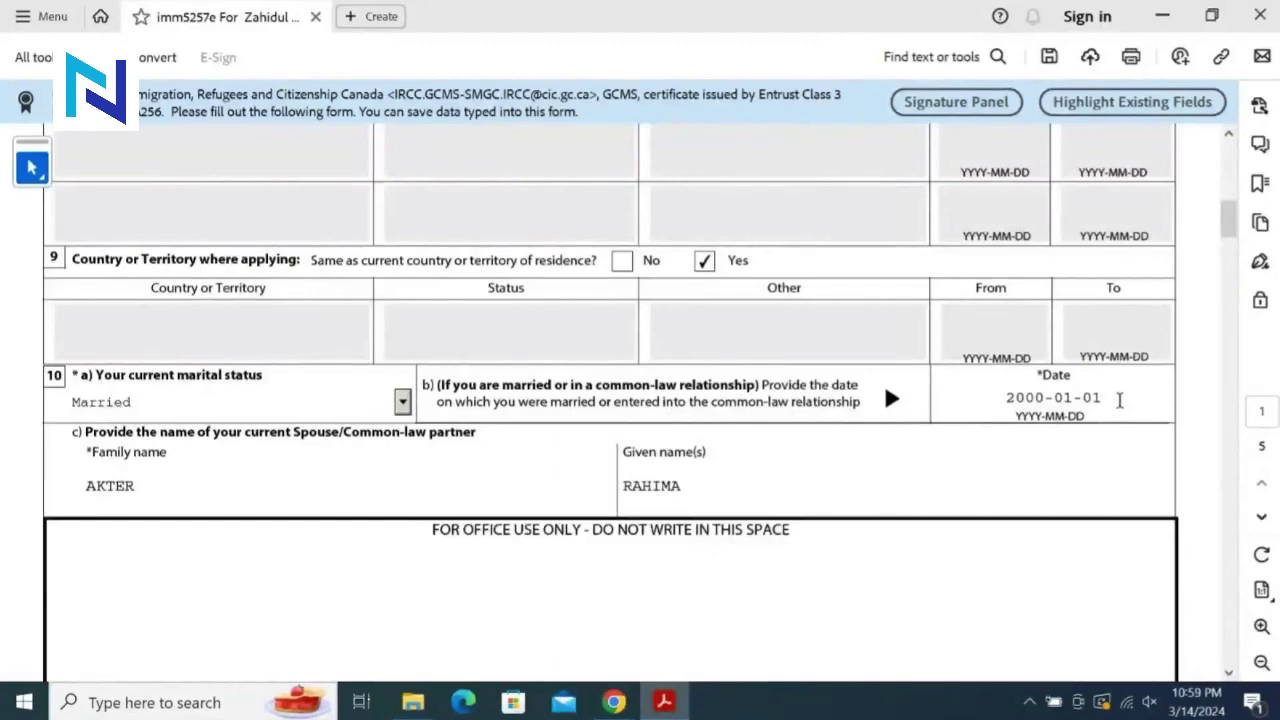
{"action": "scroll", "coordinate": [940, 449], "scroll_direction": "down", "scroll_amount": 5}
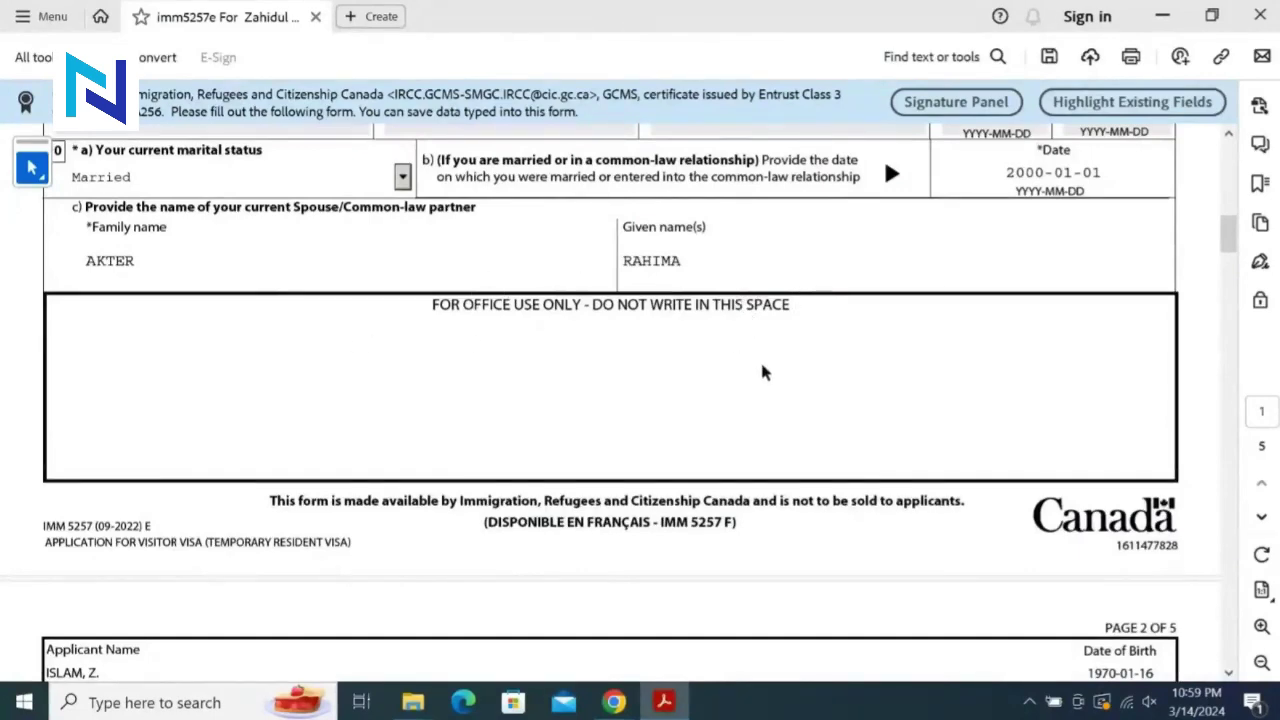
{"action": "scroll", "coordinate": [760, 371], "scroll_direction": "down", "scroll_amount": 3}
{"action": "scroll", "coordinate": [766, 380], "scroll_direction": "down", "scroll_amount": 1}
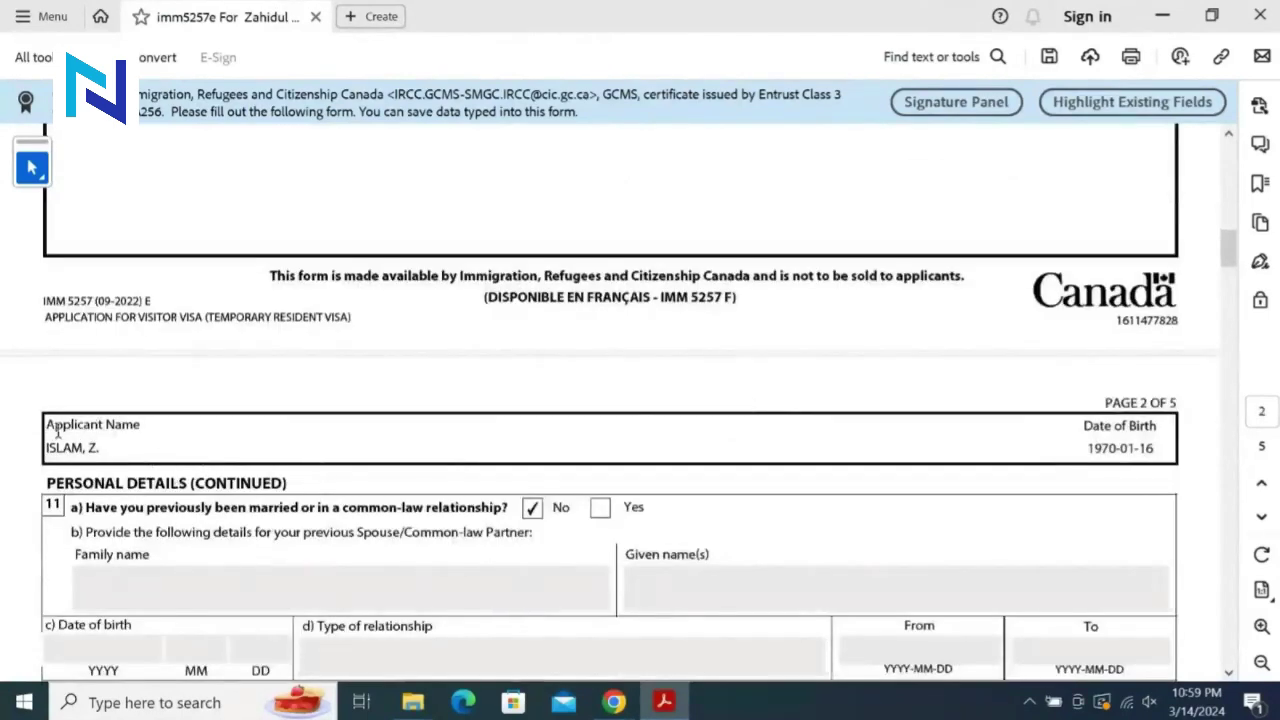
{"action": "left_click_drag", "start_coordinate": [48, 447], "coordinate": [123, 449]}
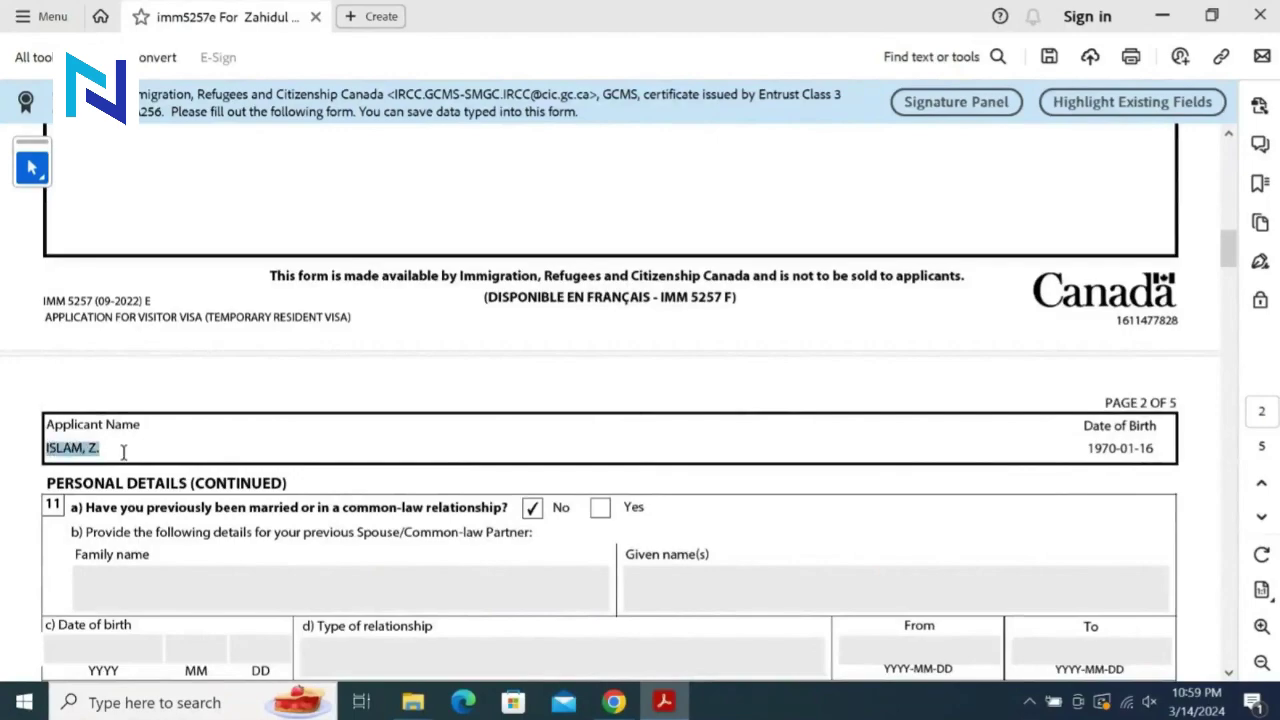
{"action": "scroll", "coordinate": [160, 451], "scroll_direction": "up", "scroll_amount": 3}
{"action": "scroll", "coordinate": [165, 430], "scroll_direction": "up", "scroll_amount": 20}
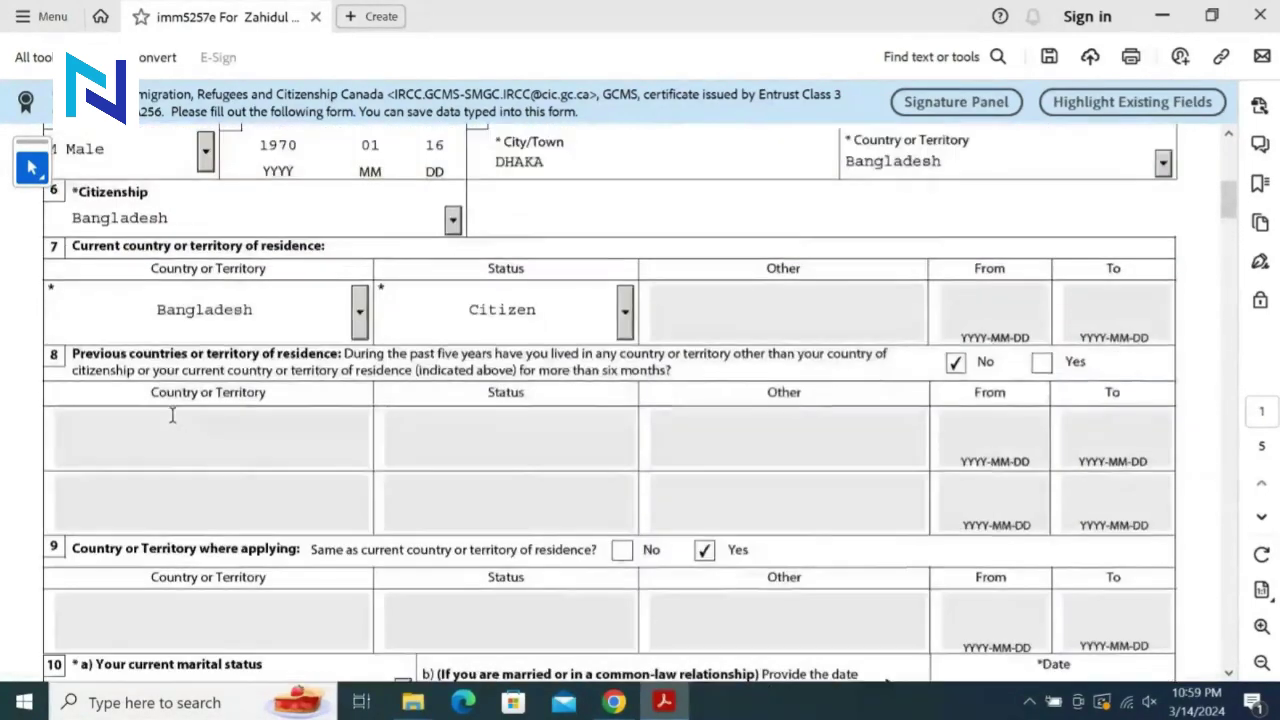
{"action": "scroll", "coordinate": [179, 414], "scroll_direction": "up", "scroll_amount": 3}
{"action": "scroll", "coordinate": [872, 509], "scroll_direction": "down", "scroll_amount": 4}
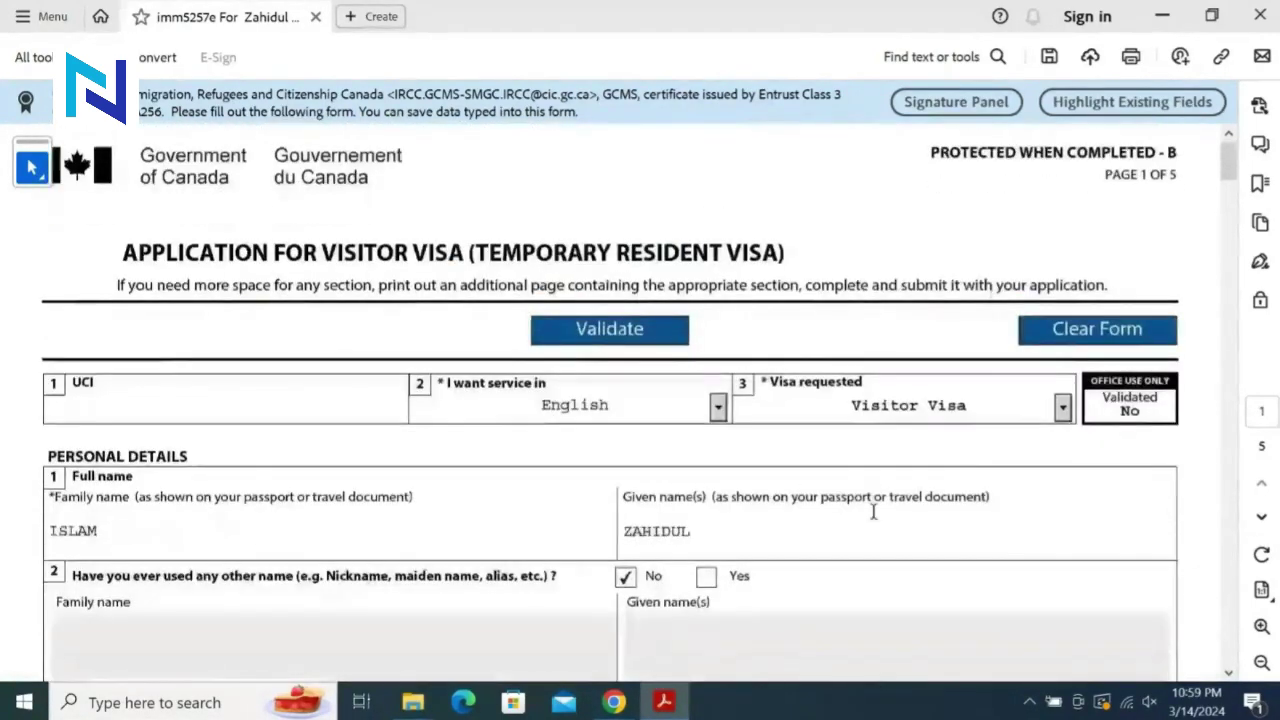
{"action": "scroll", "coordinate": [838, 521], "scroll_direction": "down", "scroll_amount": 18}
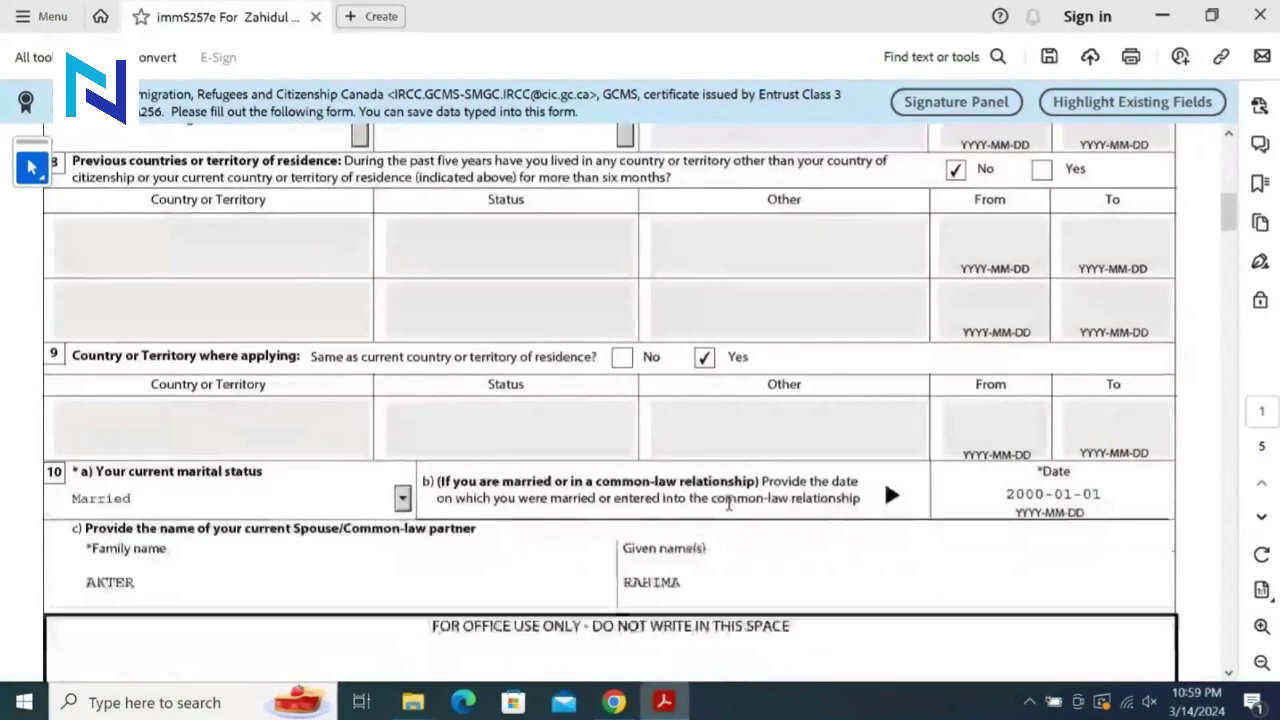
{"action": "scroll", "coordinate": [200, 523], "scroll_direction": "down", "scroll_amount": 5}
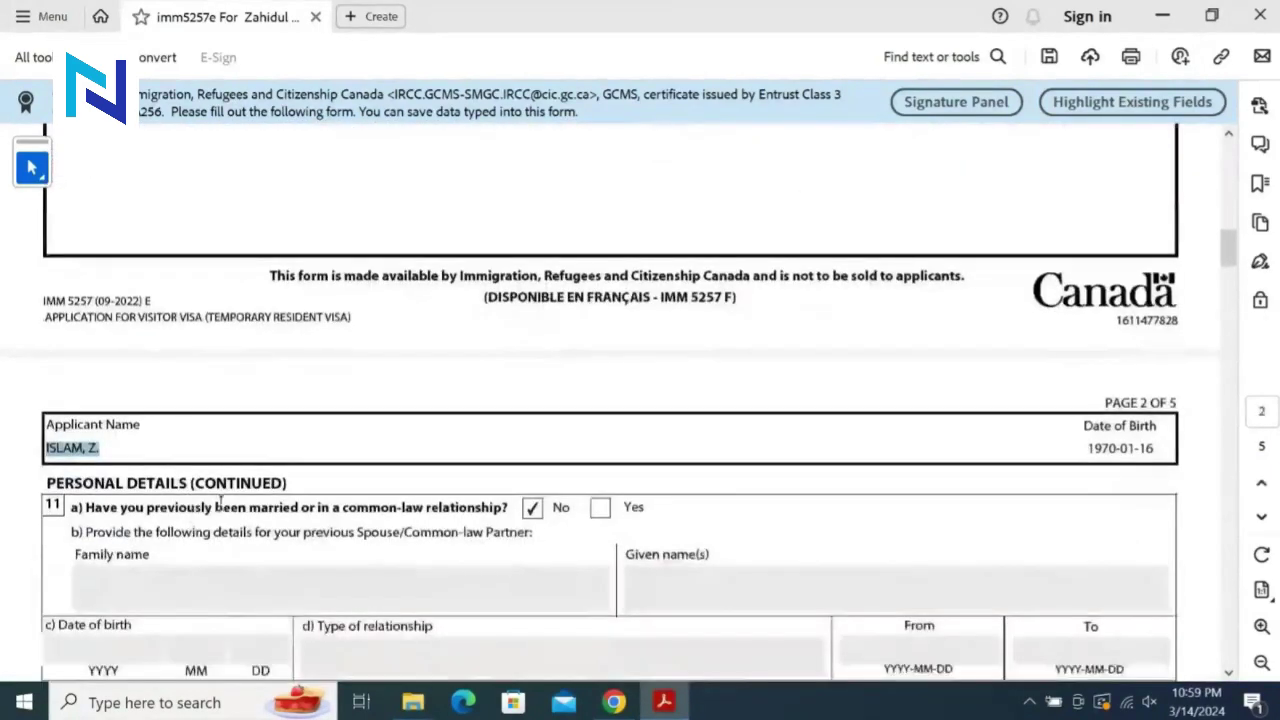
{"action": "scroll", "coordinate": [263, 485], "scroll_direction": "down", "scroll_amount": 3}
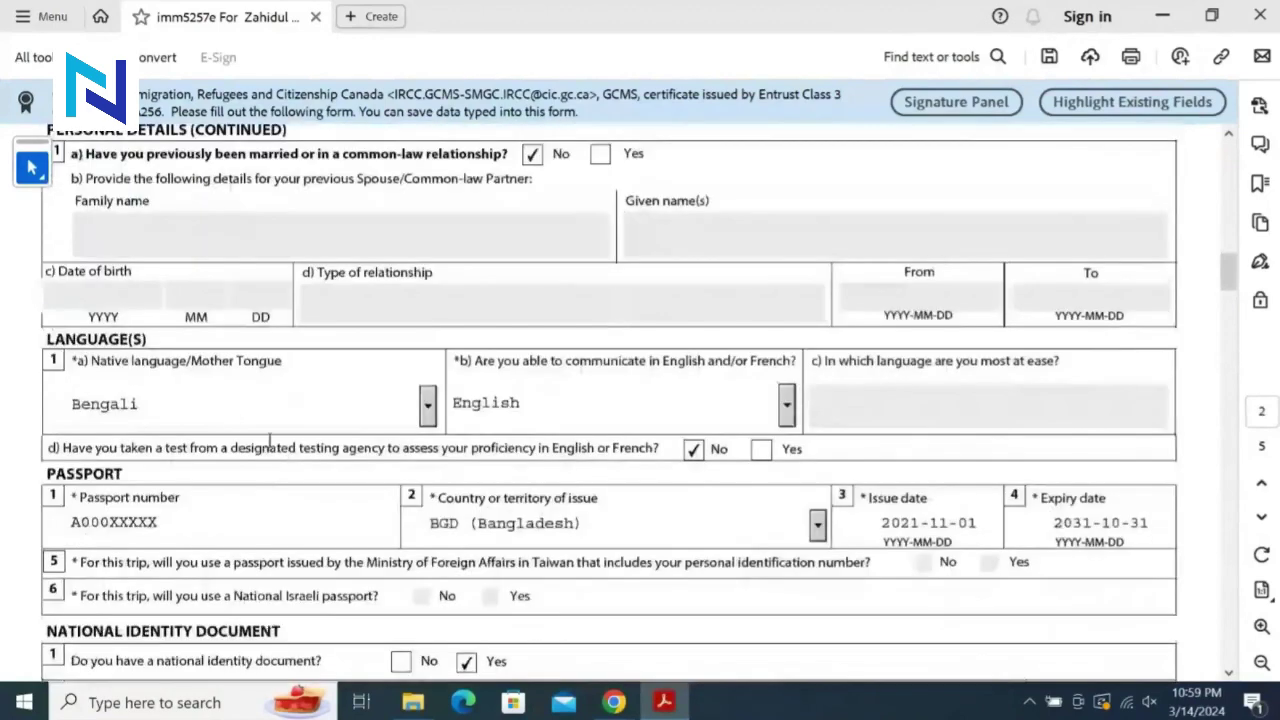
{"action": "scroll", "coordinate": [260, 385], "scroll_direction": "up", "scroll_amount": 5}
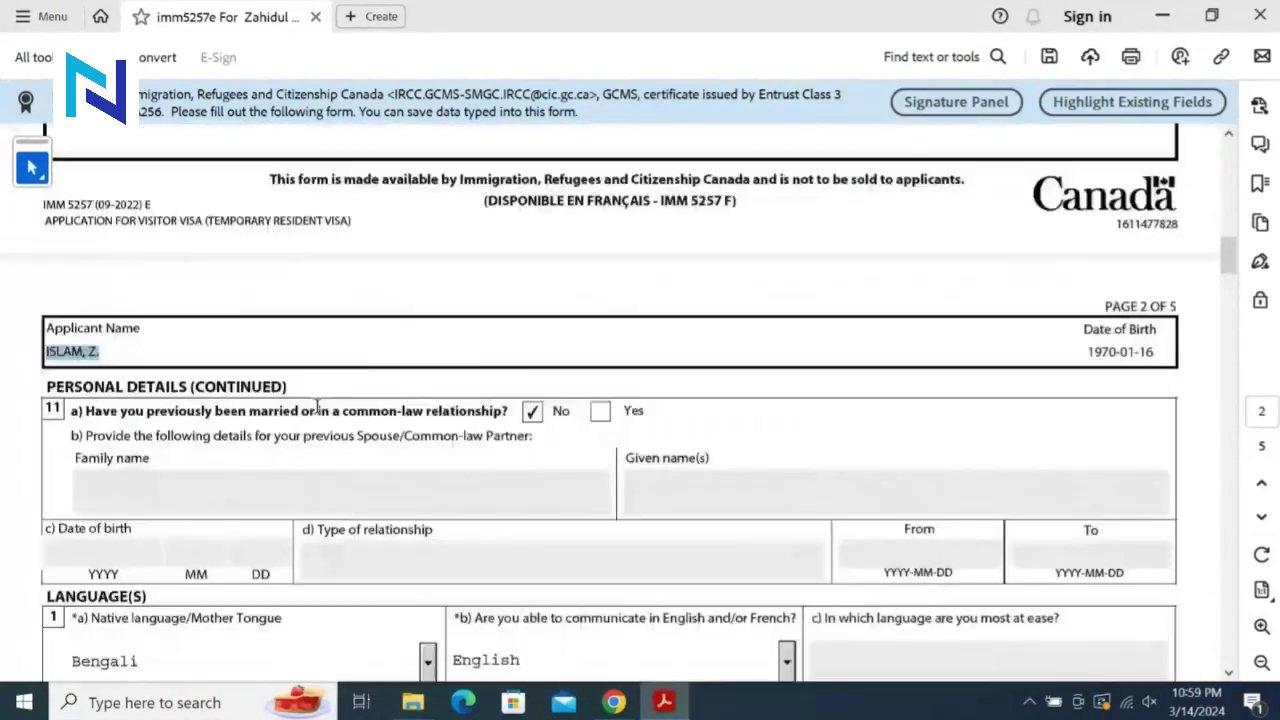
{"action": "scroll", "coordinate": [370, 410], "scroll_direction": "down", "scroll_amount": 1}
{"action": "scroll", "coordinate": [403, 418], "scroll_direction": "down", "scroll_amount": 2}
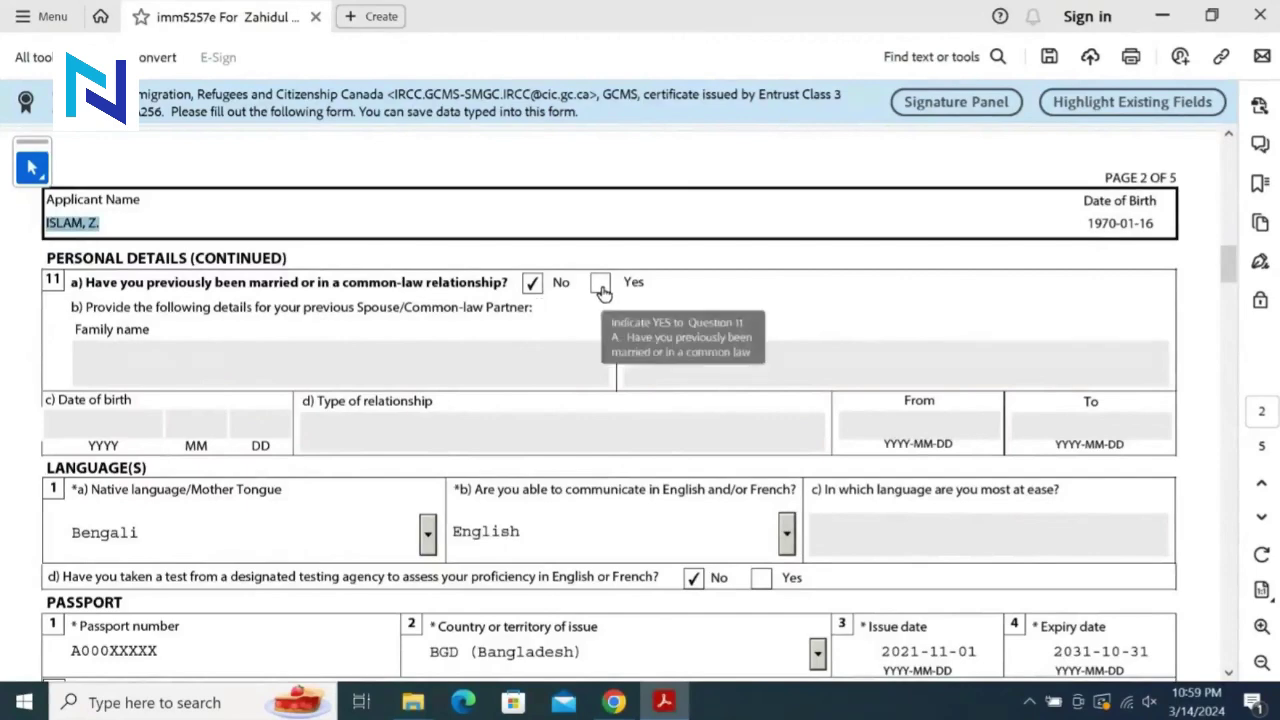
{"action": "scroll", "coordinate": [574, 310], "scroll_direction": "down", "scroll_amount": 3}
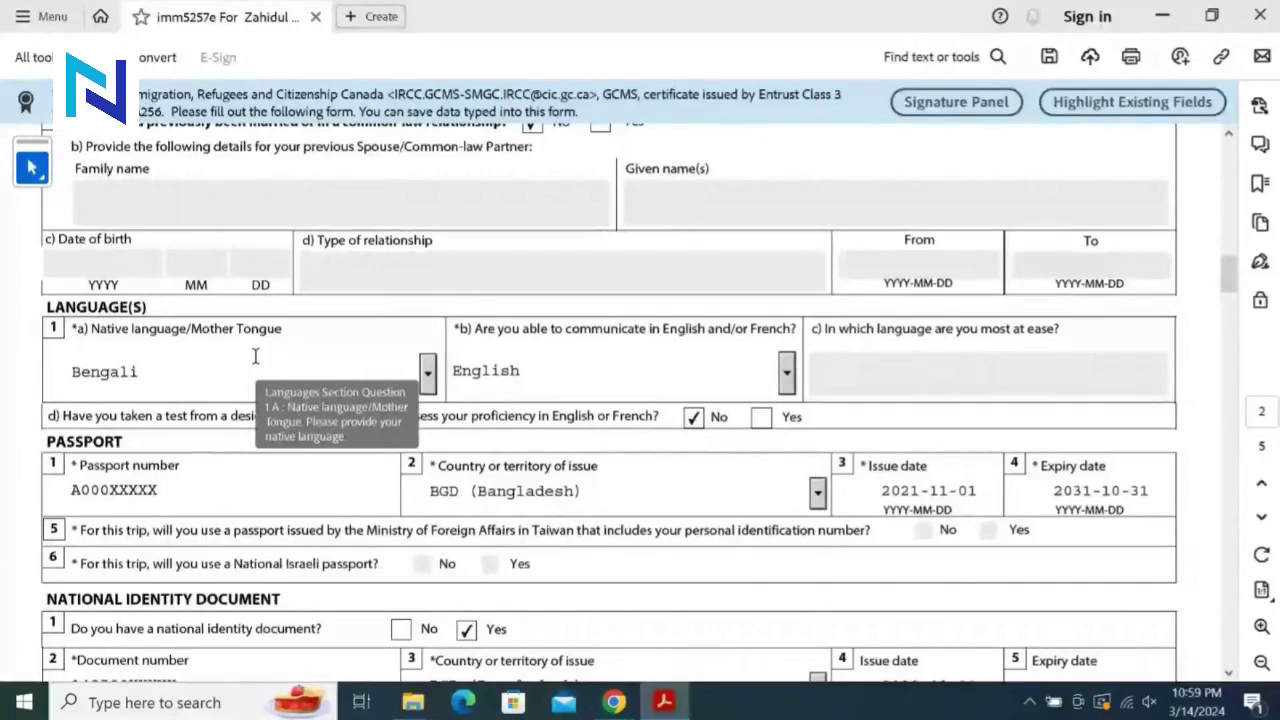
{"action": "left_click", "coordinate": [788, 373]}
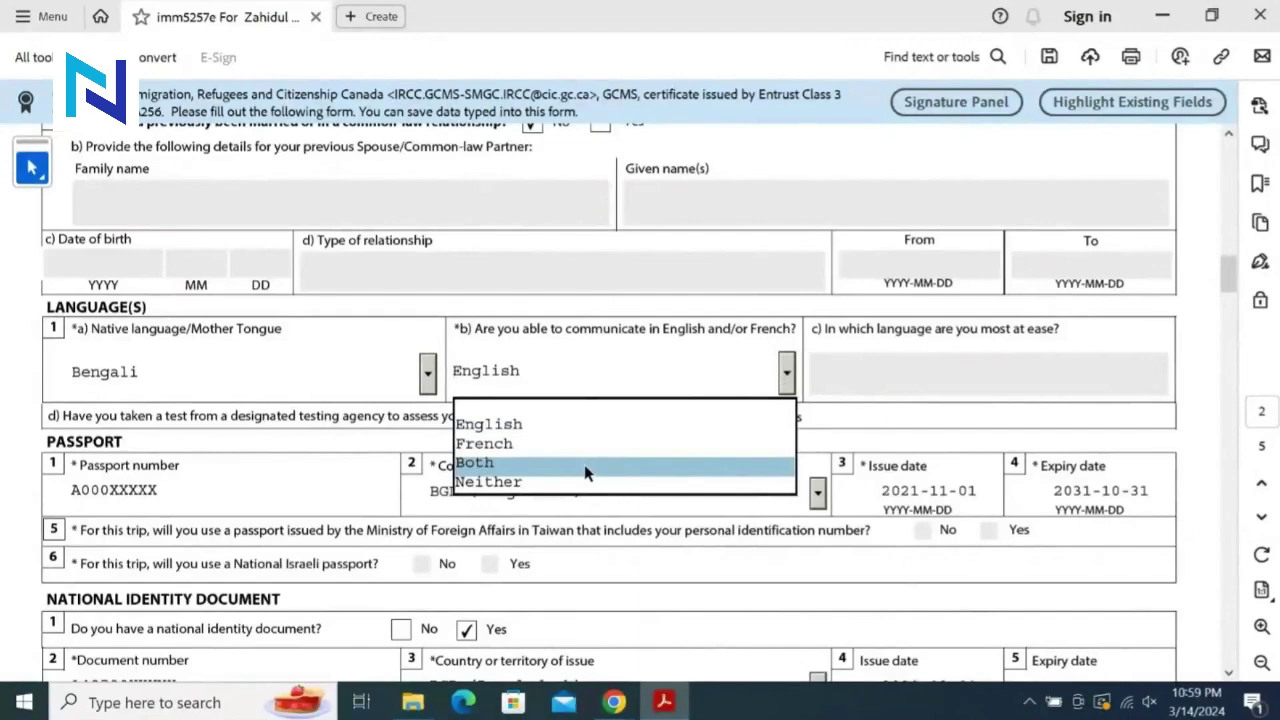
{"action": "left_click", "coordinate": [530, 425]}
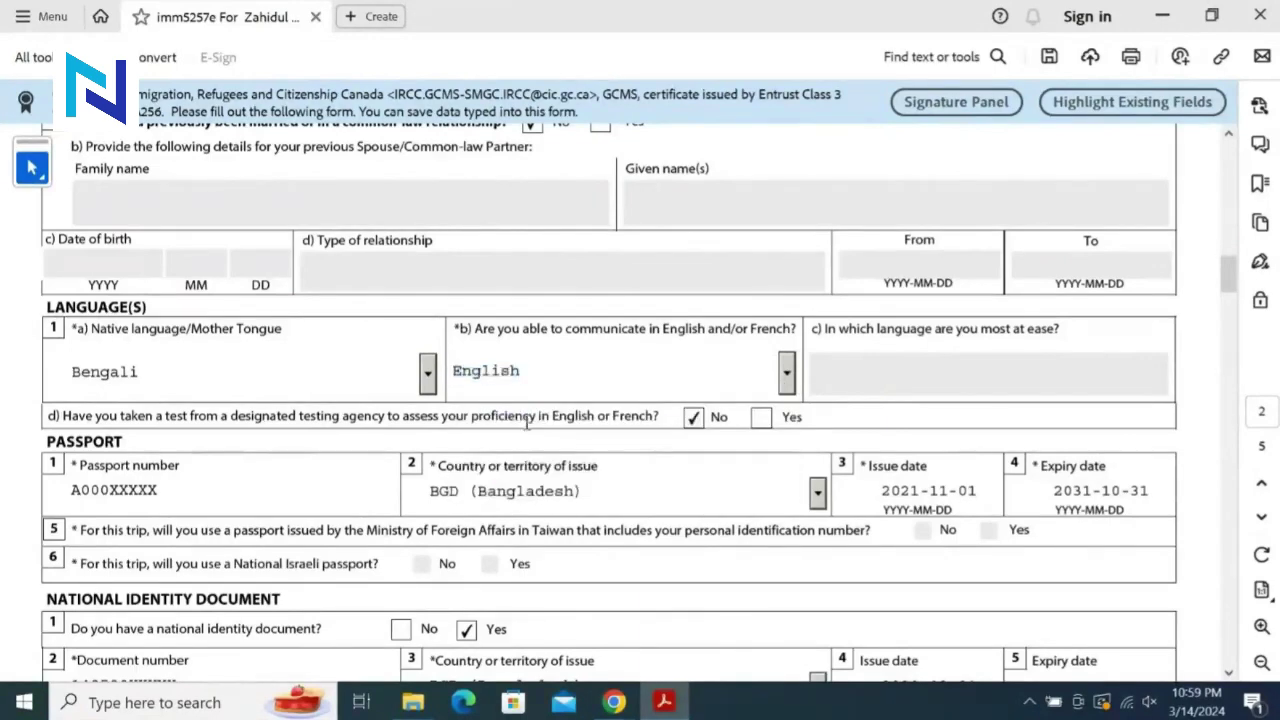
{"action": "scroll", "coordinate": [686, 390], "scroll_direction": "down", "scroll_amount": 1}
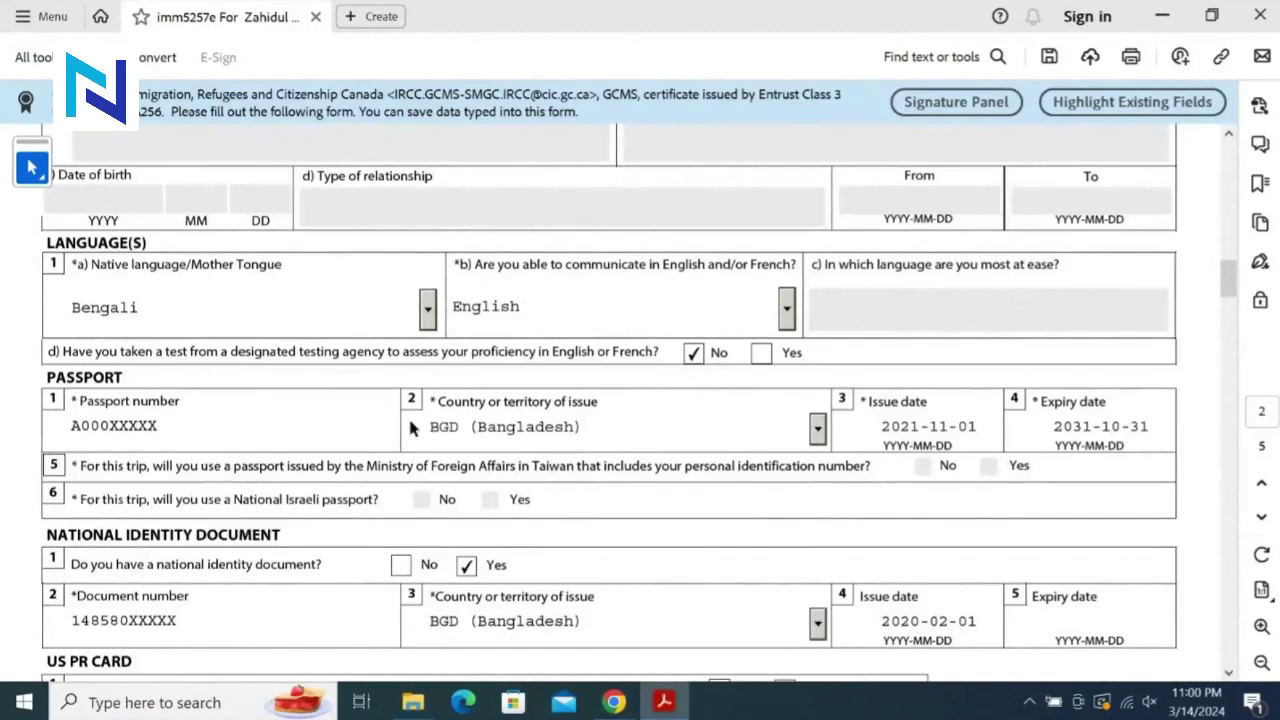
{"action": "scroll", "coordinate": [576, 424], "scroll_direction": "down", "scroll_amount": 3}
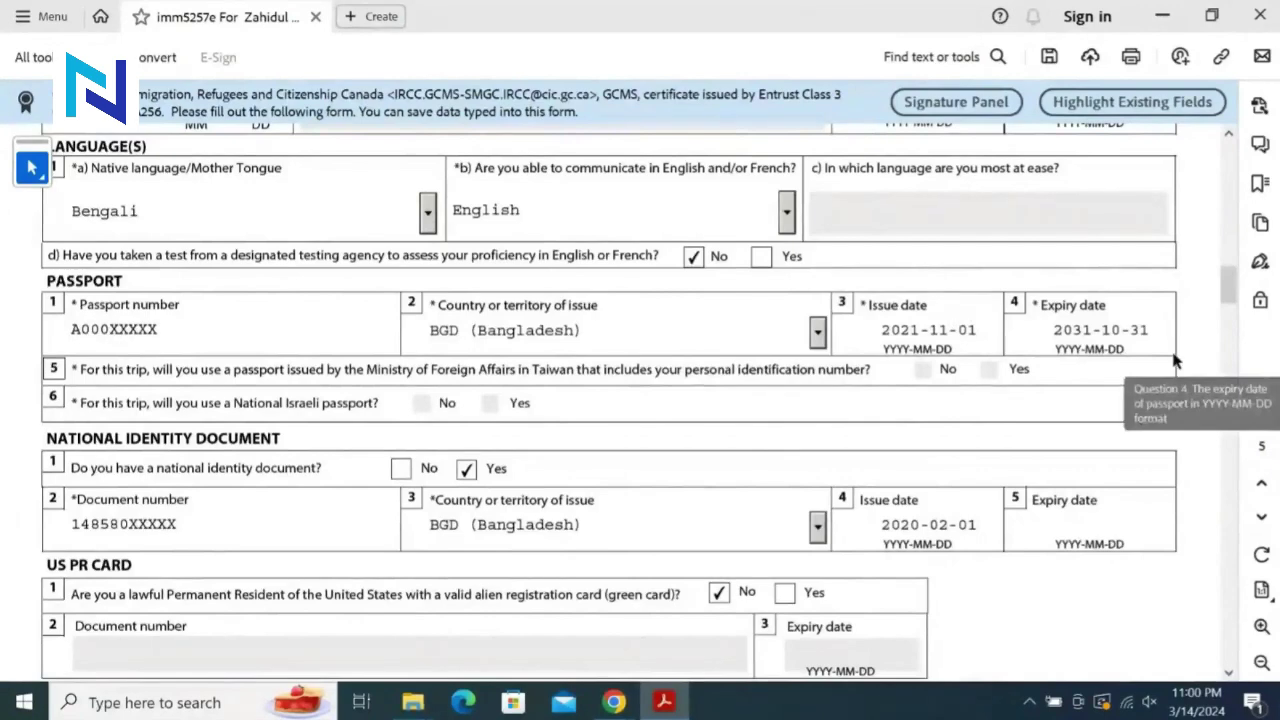
Fill the passport issue date with 14 March 2024 from the date picker.
{"action": "left_click", "coordinate": [957, 333]}
{"action": "left_click", "coordinate": [1016, 334]}
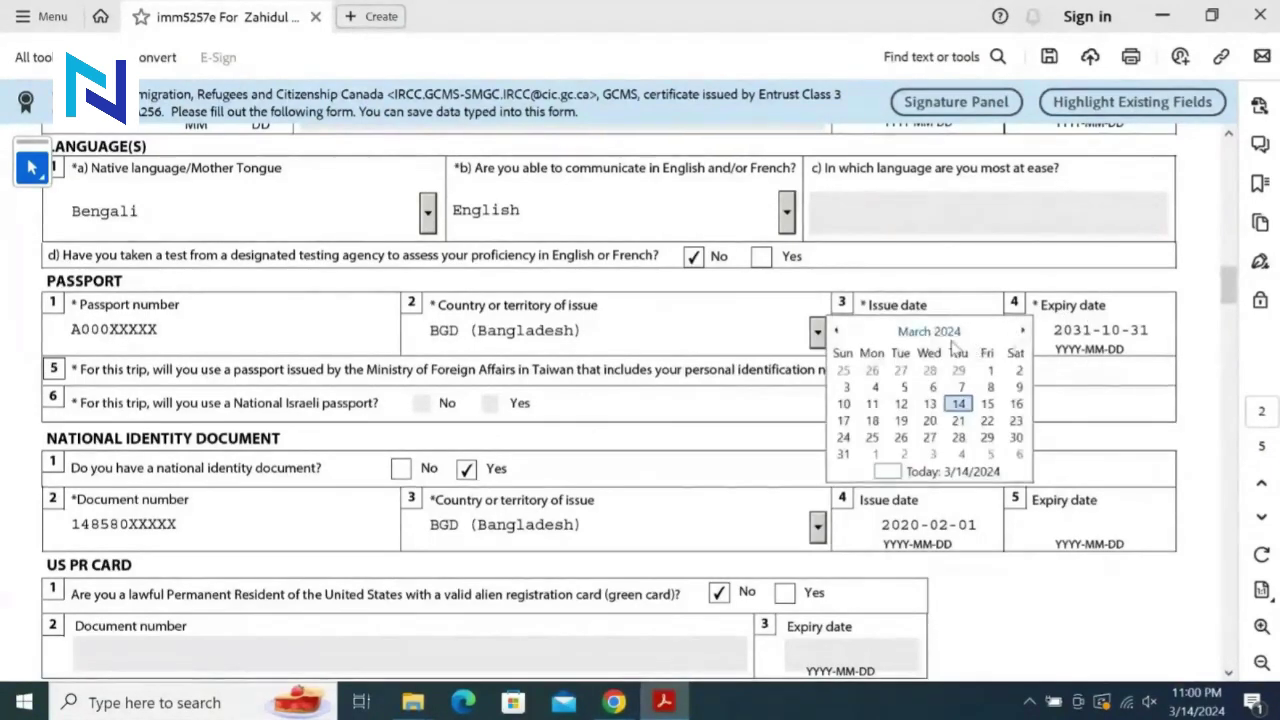
{"action": "left_click", "coordinate": [953, 336]}
{"action": "left_click", "coordinate": [957, 365]}
{"action": "left_click", "coordinate": [960, 404]}
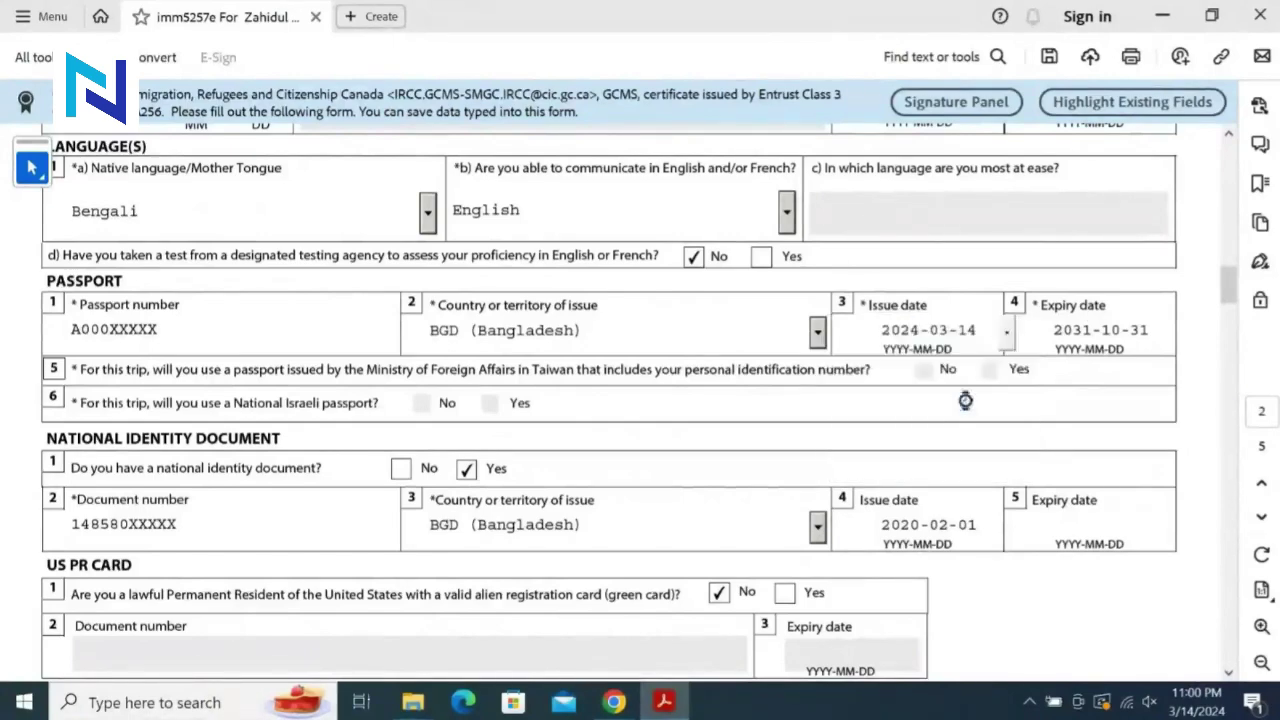
Correct the issue date to 30 October 2020 using the calendar's year and month lists.
{"action": "left_click", "coordinate": [1003, 333]}
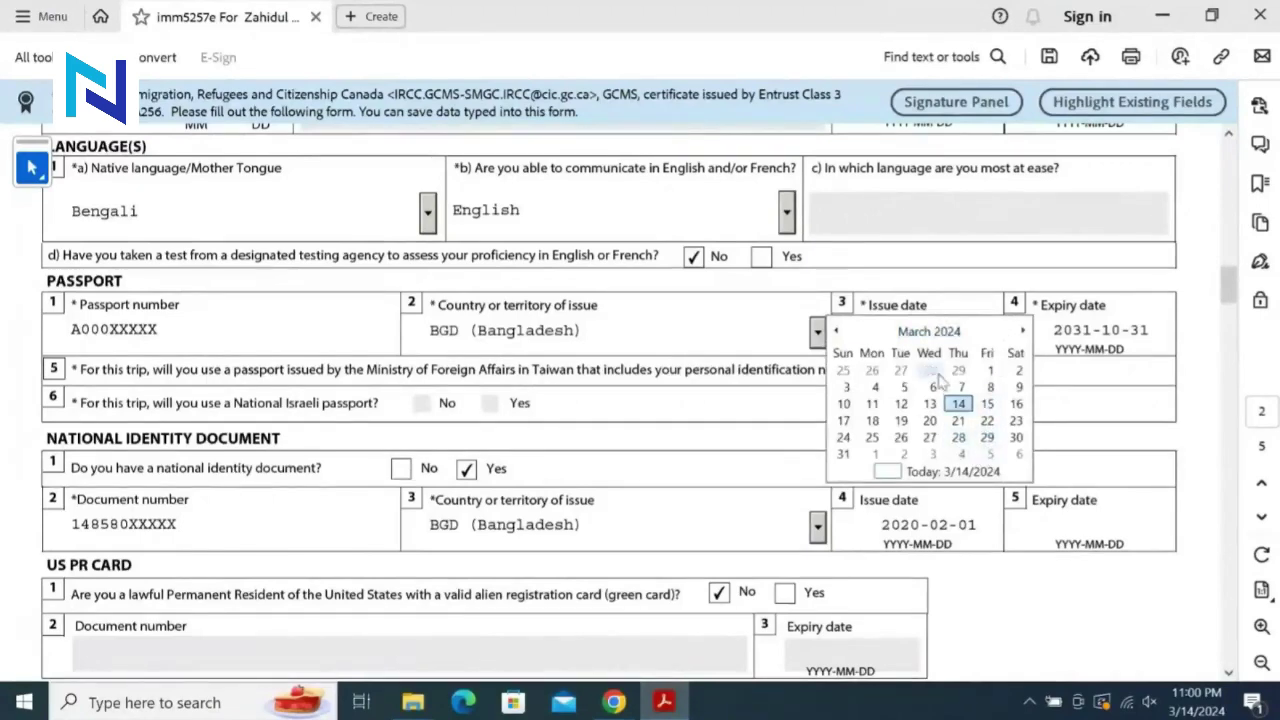
{"action": "left_click", "coordinate": [960, 333]}
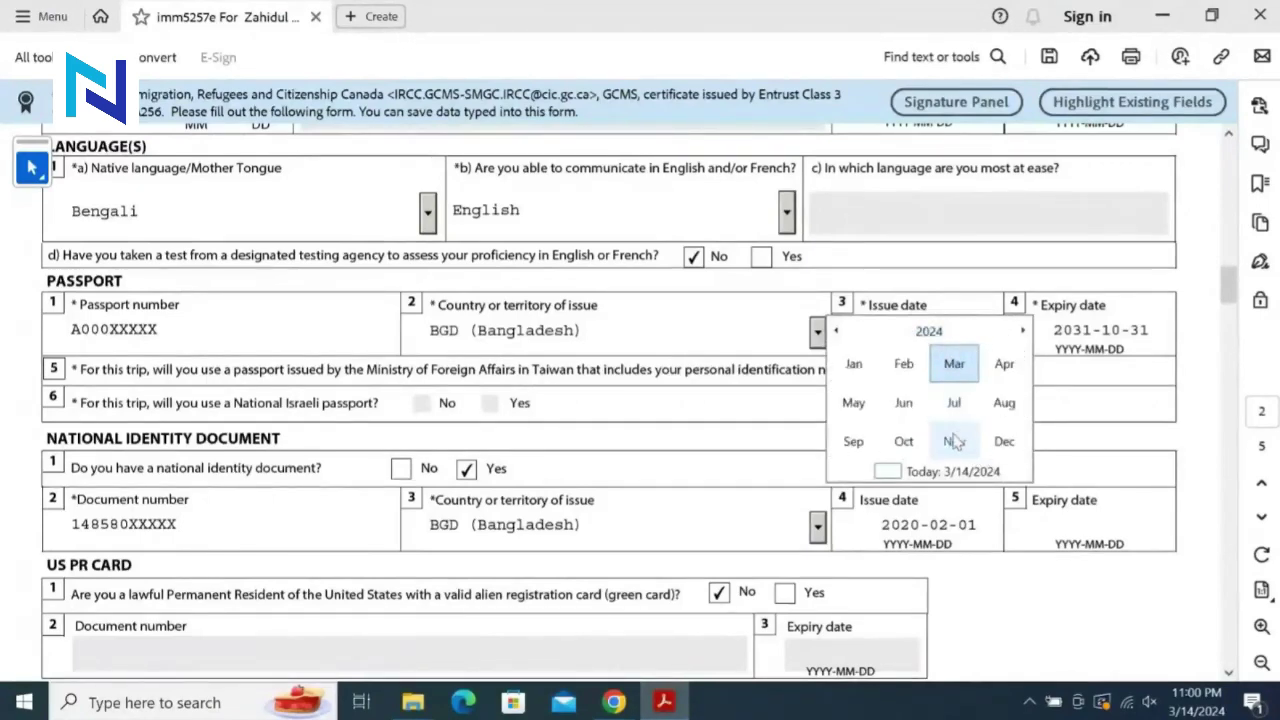
{"action": "left_click", "coordinate": [903, 441]}
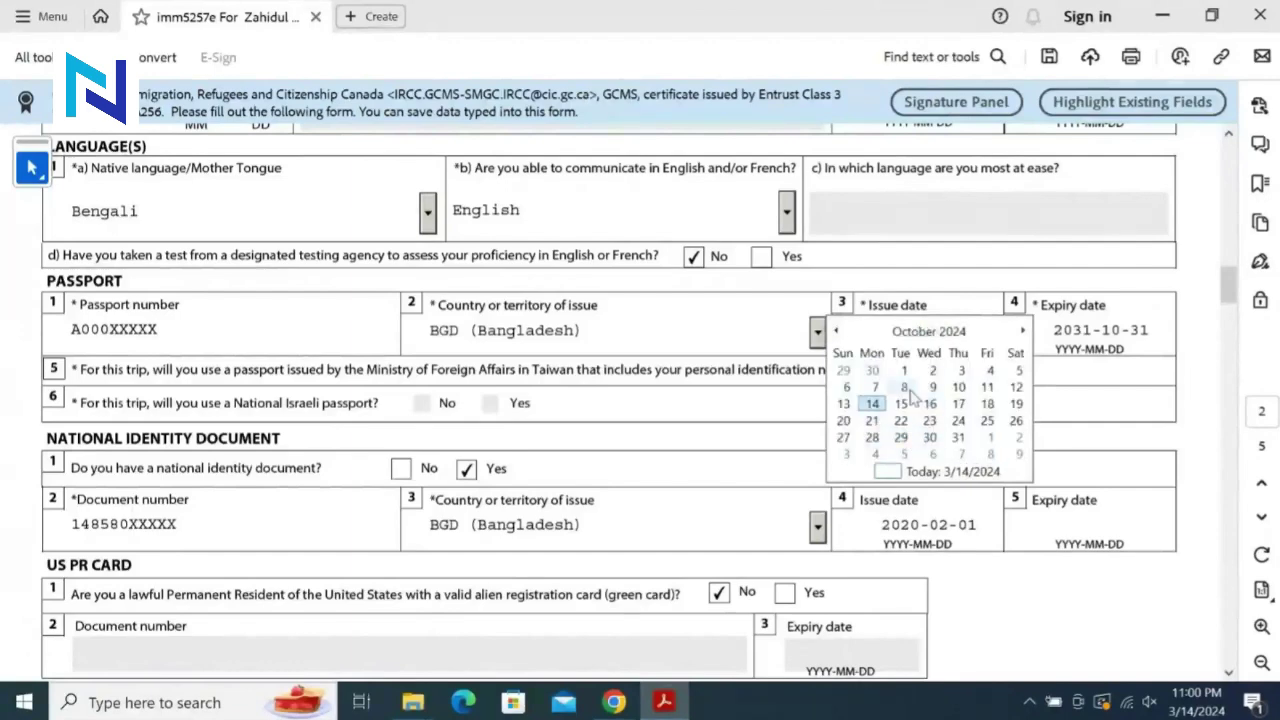
{"action": "left_click", "coordinate": [920, 332]}
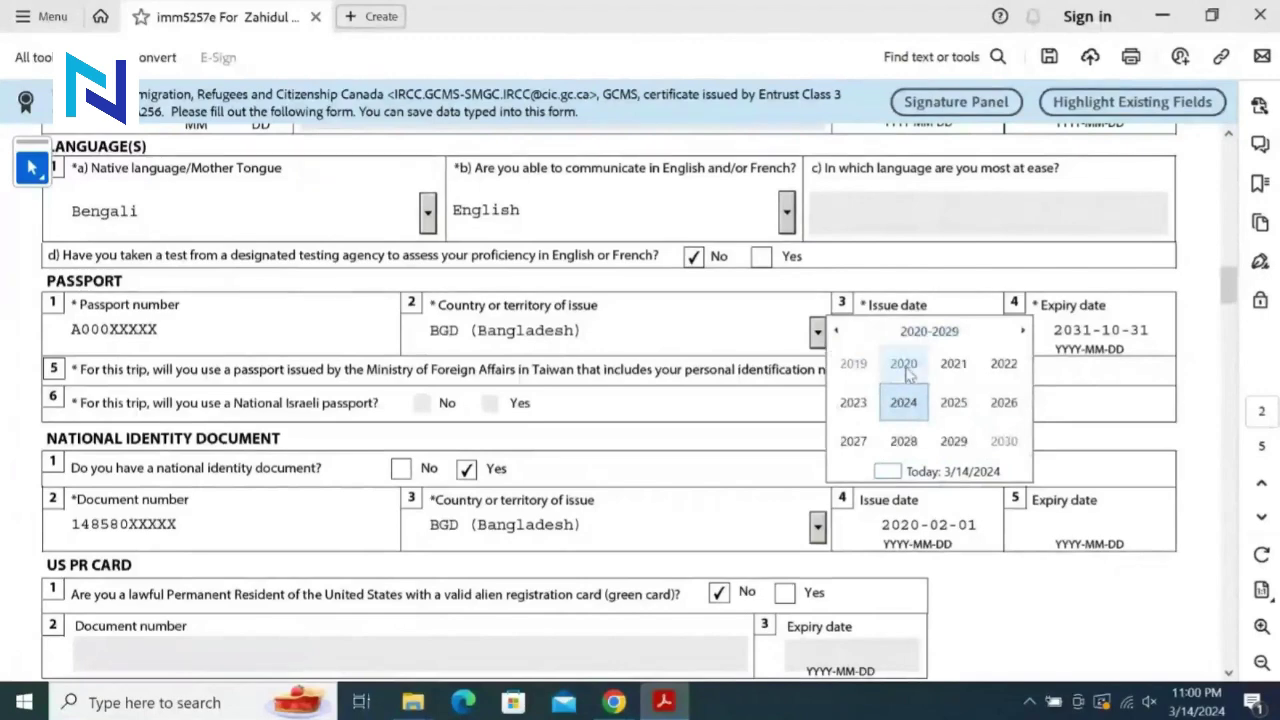
{"action": "left_click", "coordinate": [904, 364]}
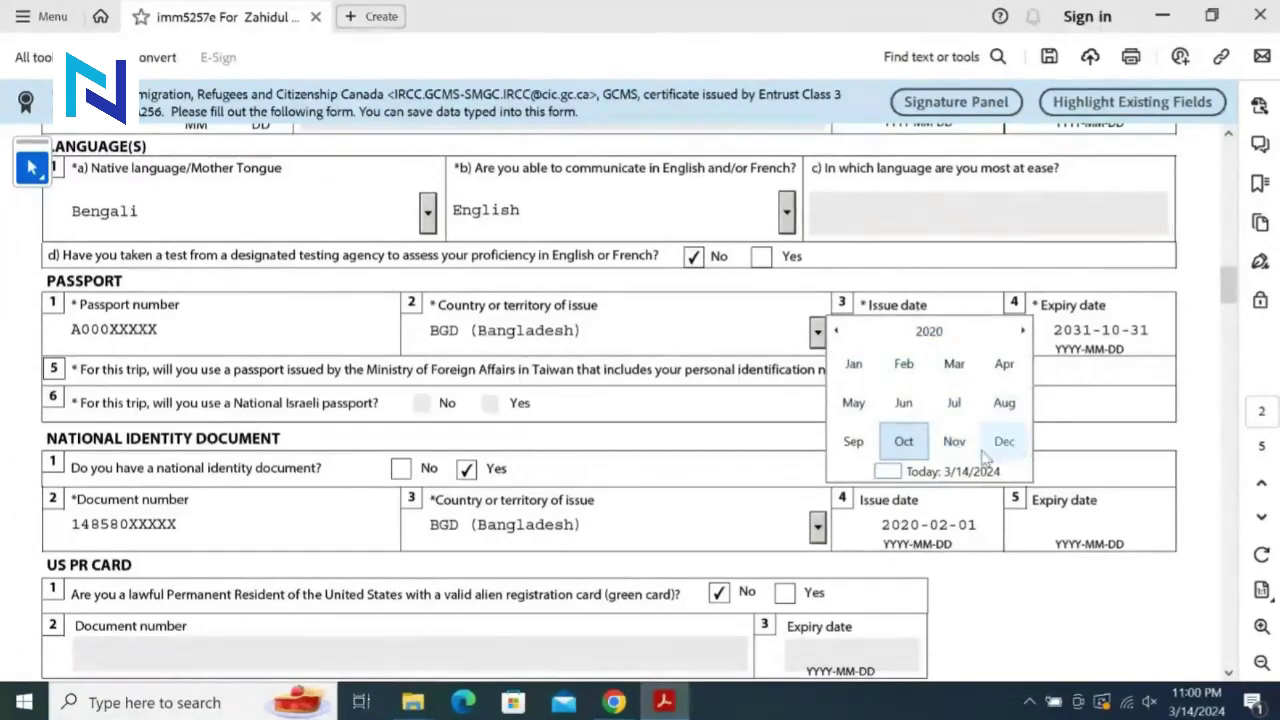
{"action": "left_click", "coordinate": [903, 443]}
{"action": "left_click", "coordinate": [984, 441]}
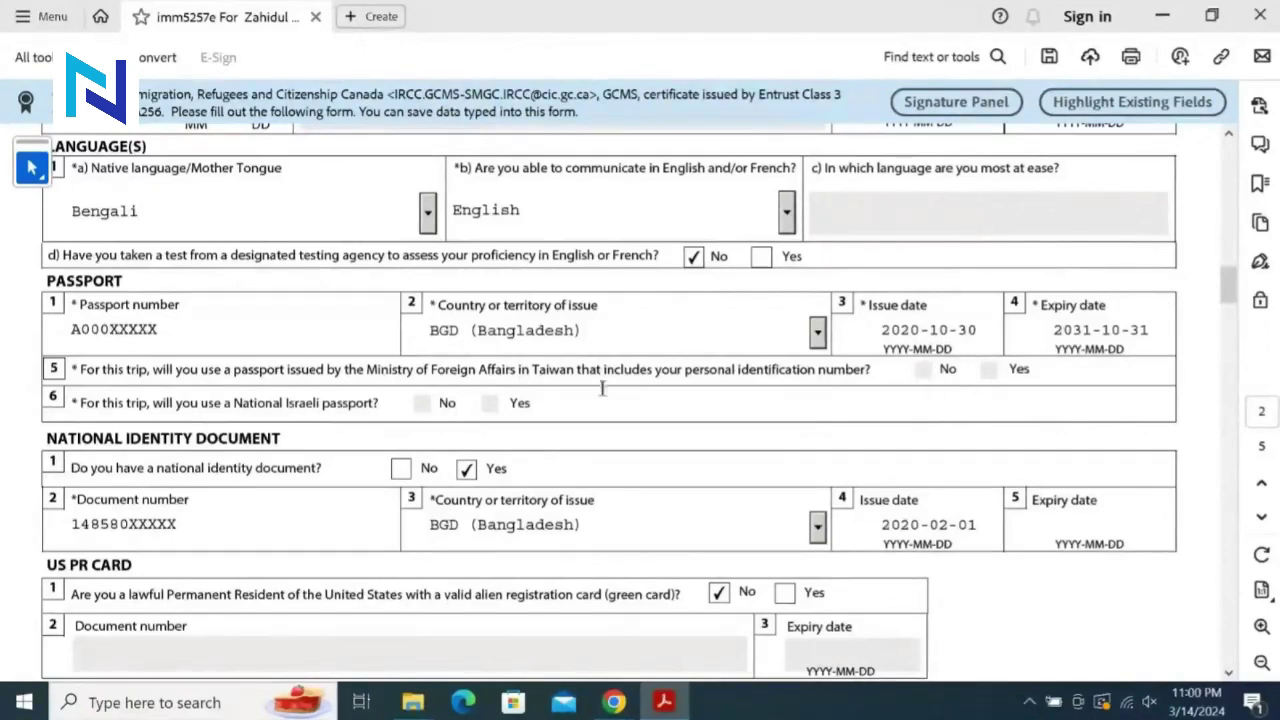
{"action": "scroll", "coordinate": [530, 403], "scroll_direction": "down", "scroll_amount": 1}
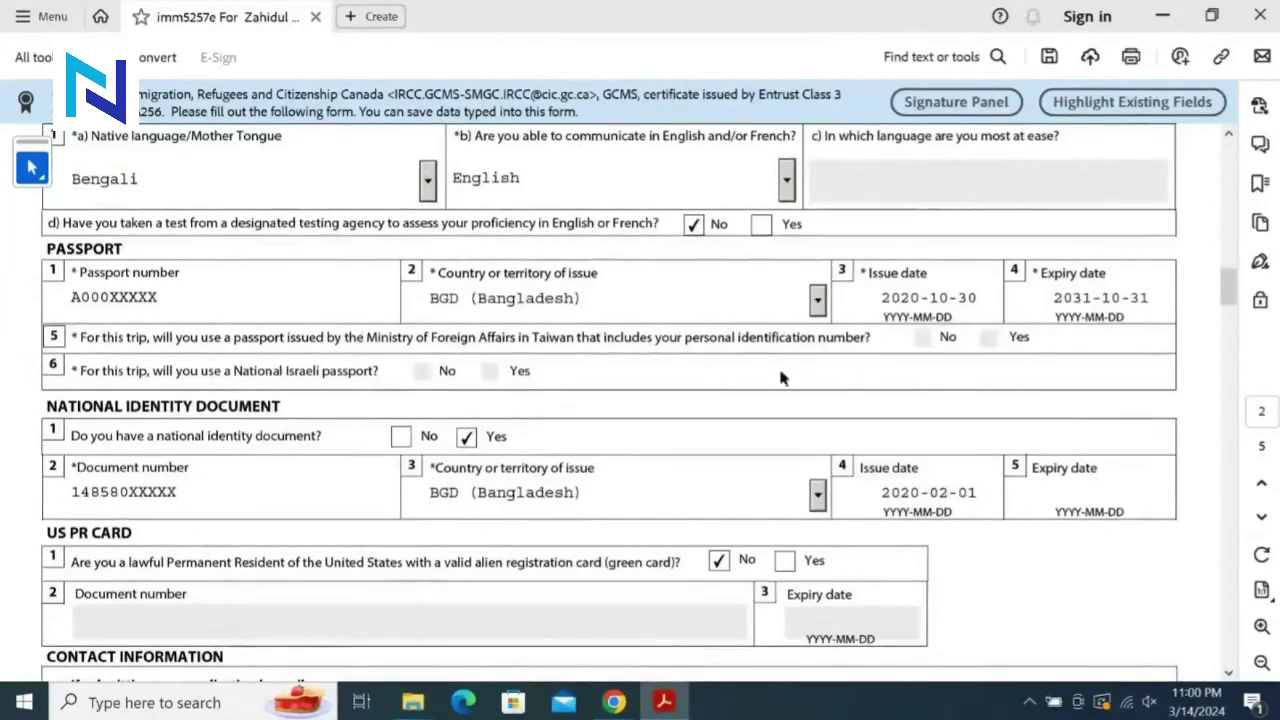
{"action": "scroll", "coordinate": [621, 376], "scroll_direction": "down", "scroll_amount": 1}
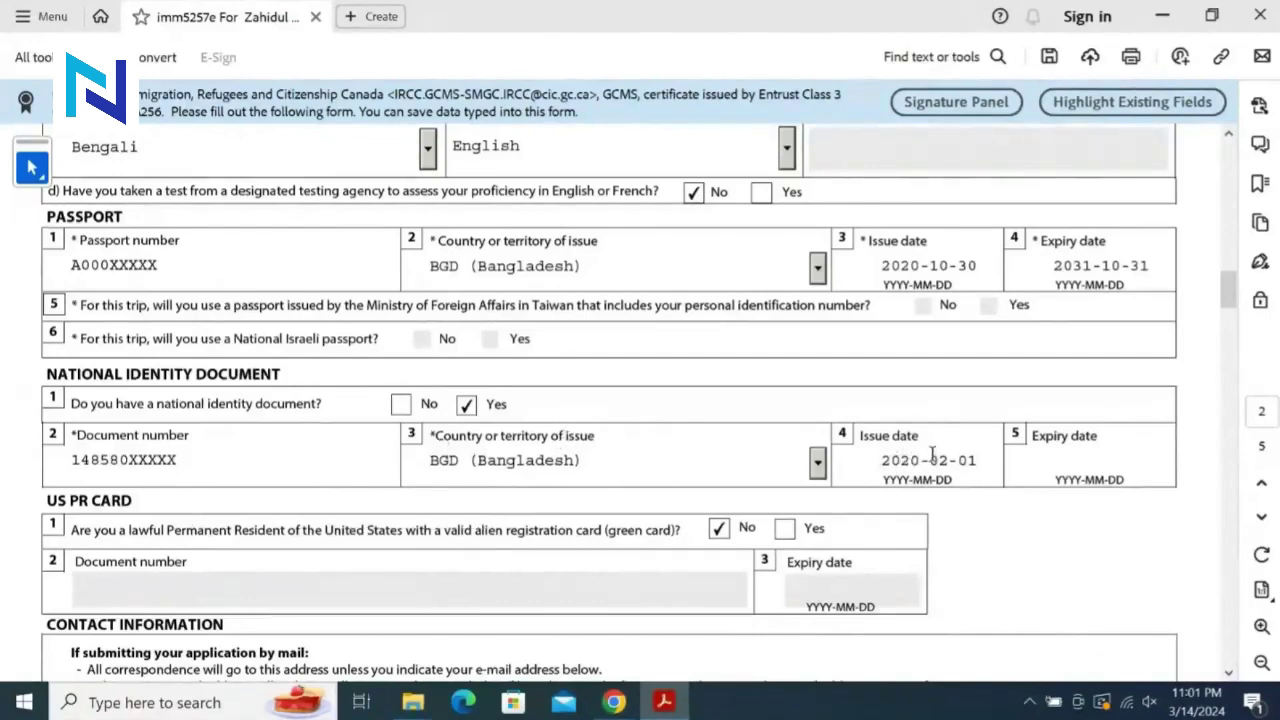
{"action": "scroll", "coordinate": [932, 453], "scroll_direction": "down", "scroll_amount": 2}
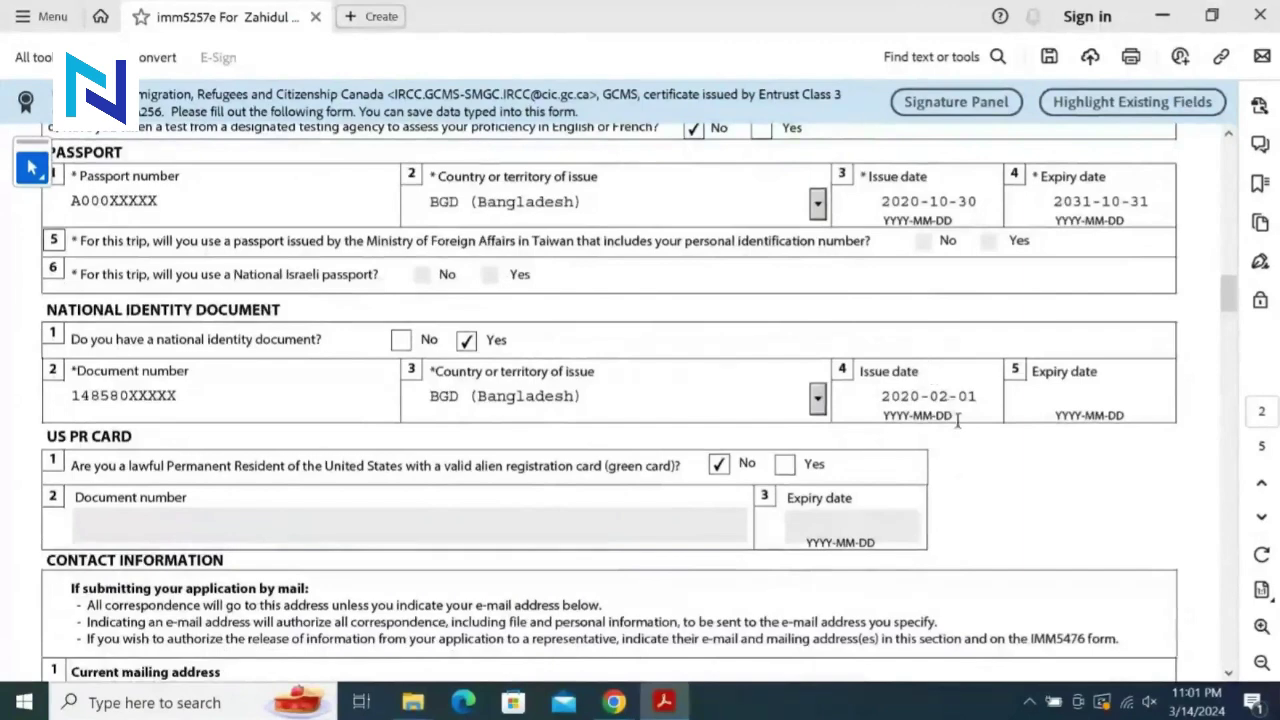
{"action": "scroll", "coordinate": [958, 420], "scroll_direction": "down", "scroll_amount": 5}
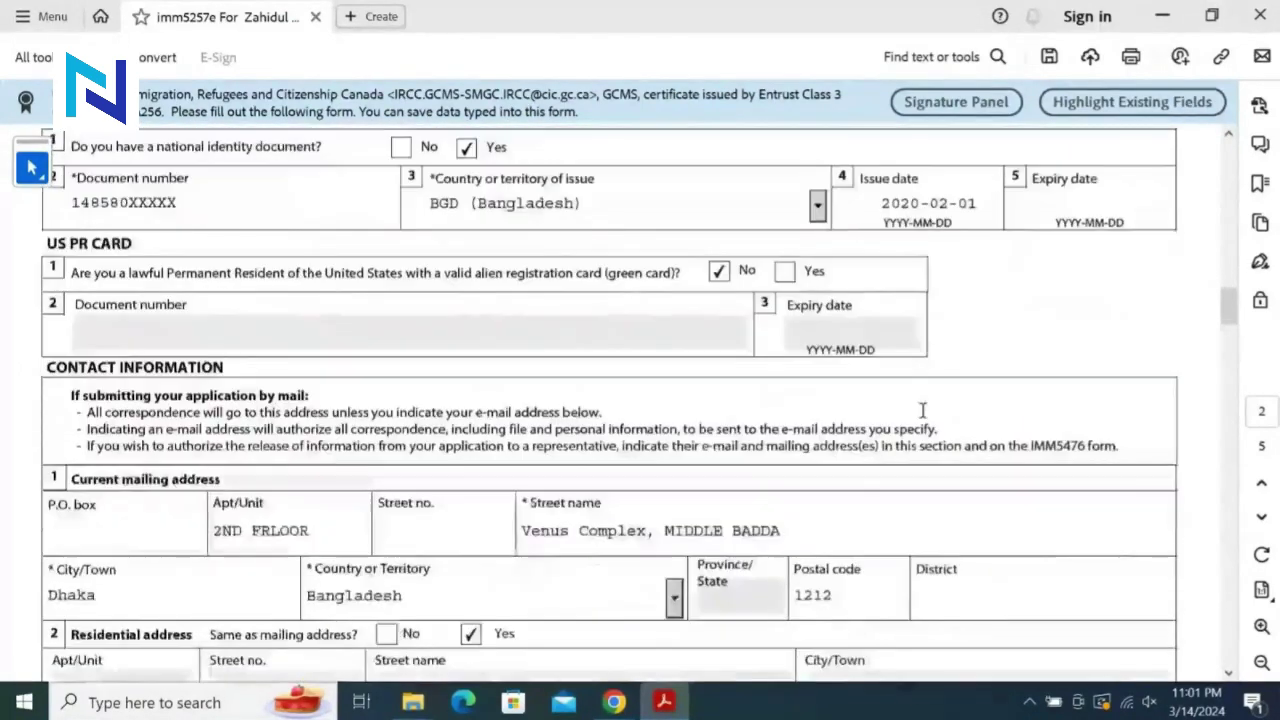
{"action": "scroll", "coordinate": [357, 377], "scroll_direction": "down", "scroll_amount": 3}
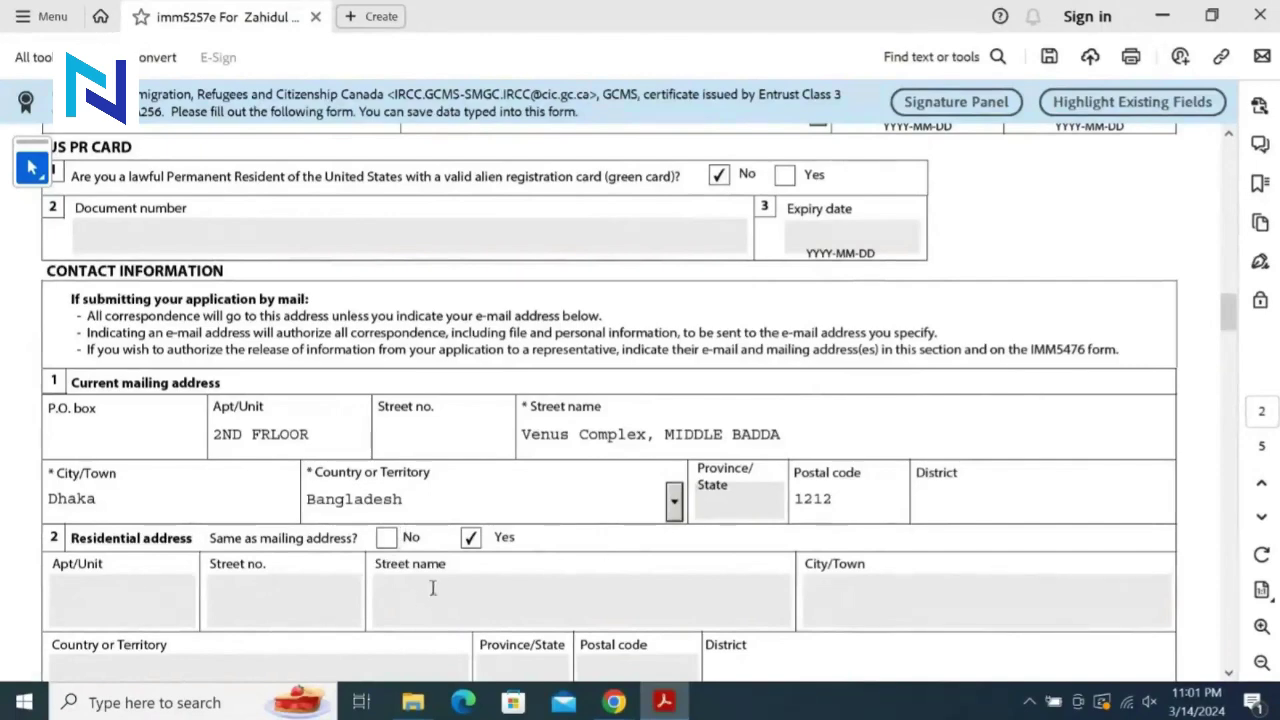
{"action": "scroll", "coordinate": [500, 535], "scroll_direction": "down", "scroll_amount": 2}
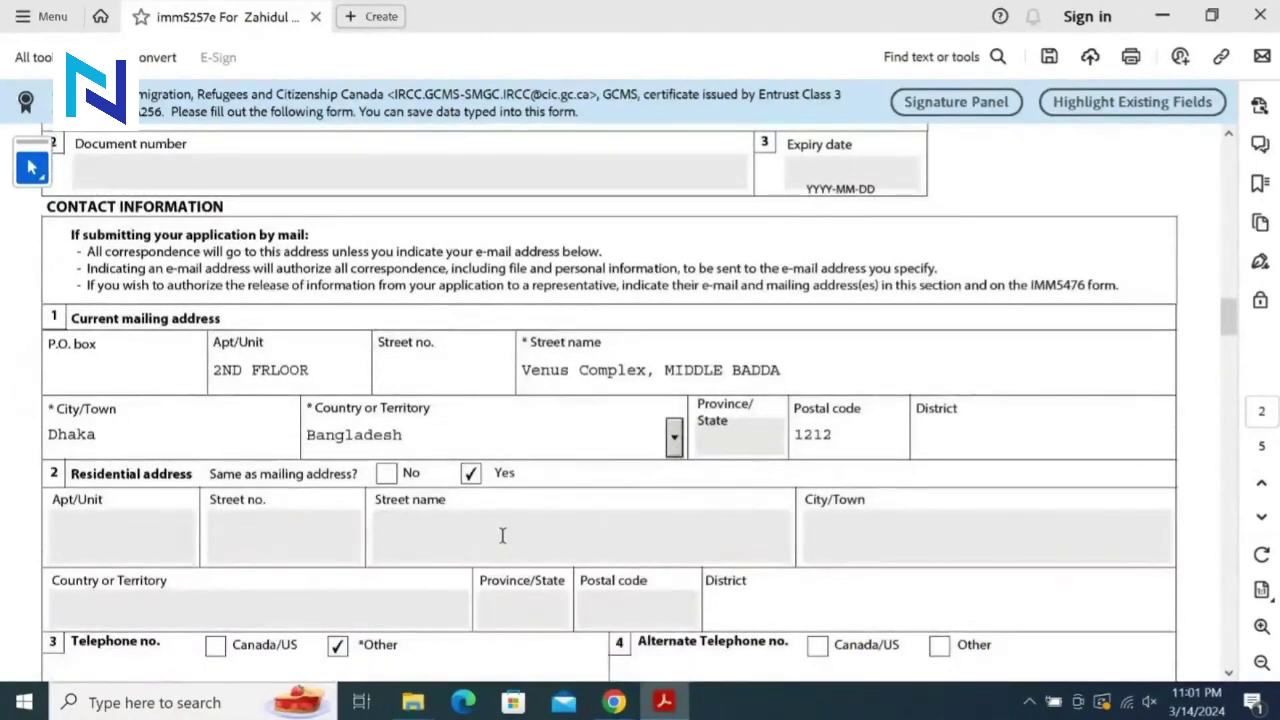
{"action": "scroll", "coordinate": [660, 430], "scroll_direction": "down", "scroll_amount": 1}
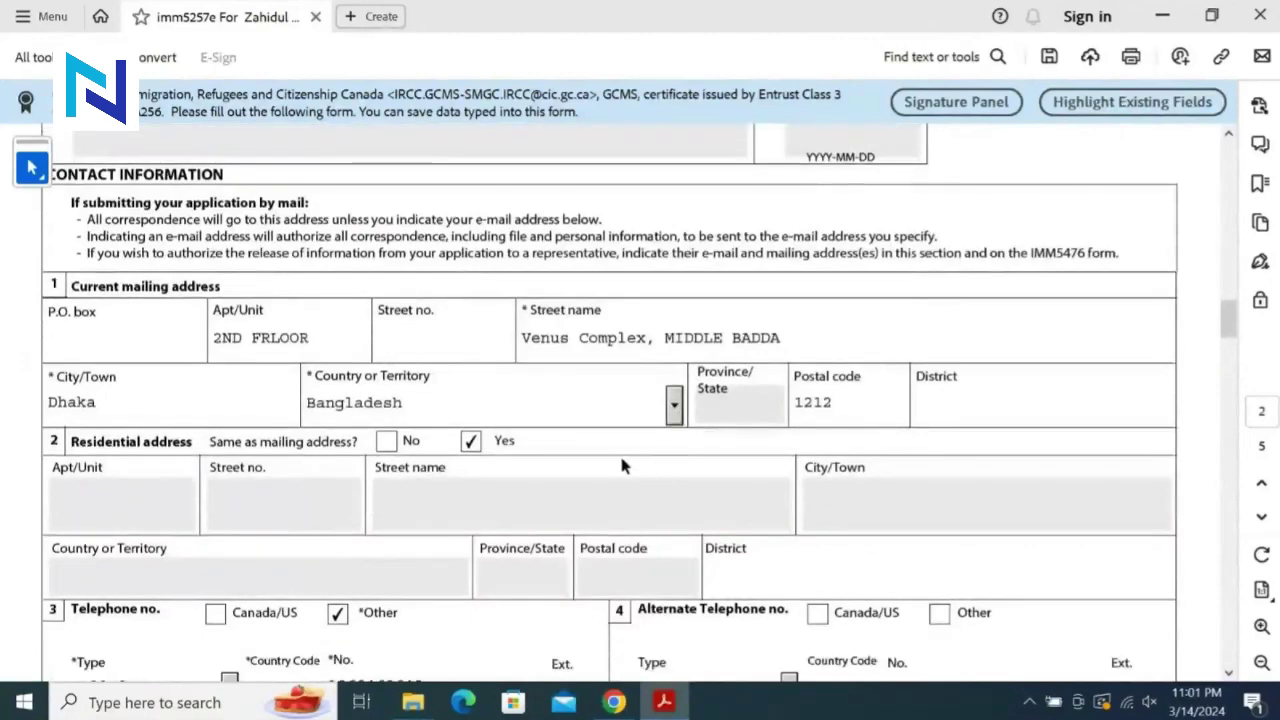
{"action": "scroll", "coordinate": [621, 465], "scroll_direction": "down", "scroll_amount": 1}
{"action": "scroll", "coordinate": [617, 351], "scroll_direction": "down", "scroll_amount": 2}
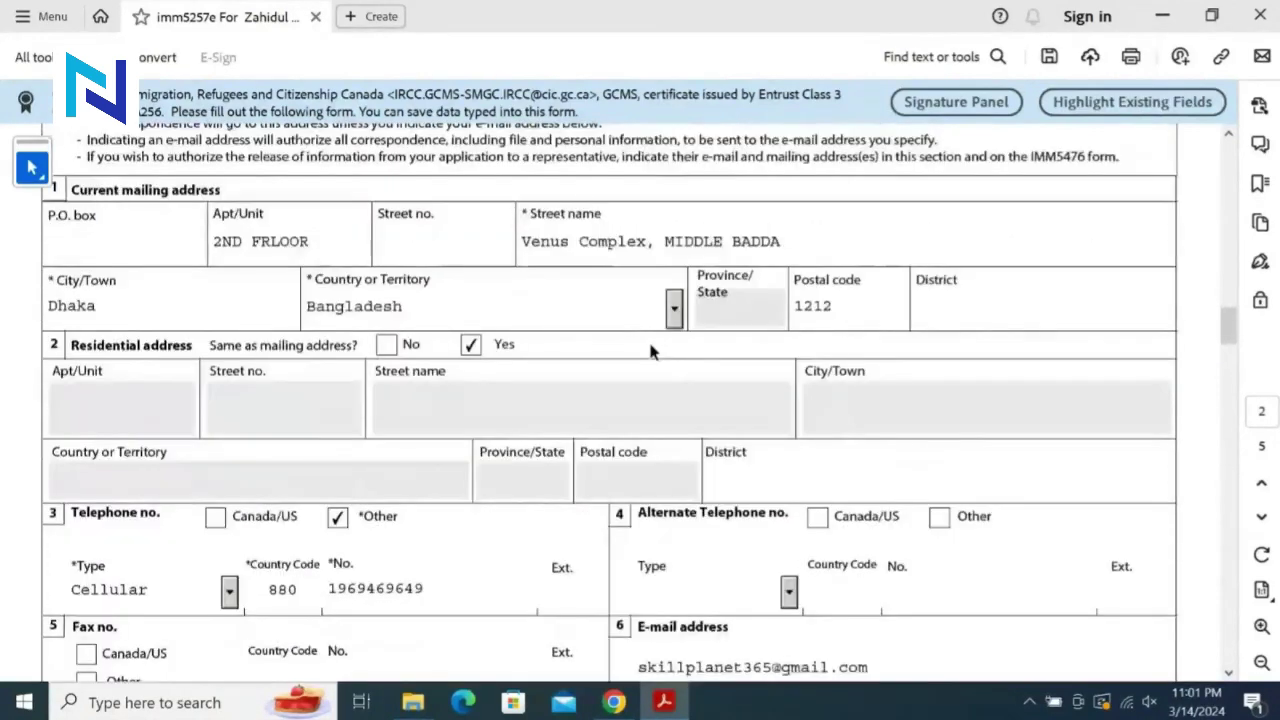
{"action": "scroll", "coordinate": [650, 351], "scroll_direction": "down", "scroll_amount": 2}
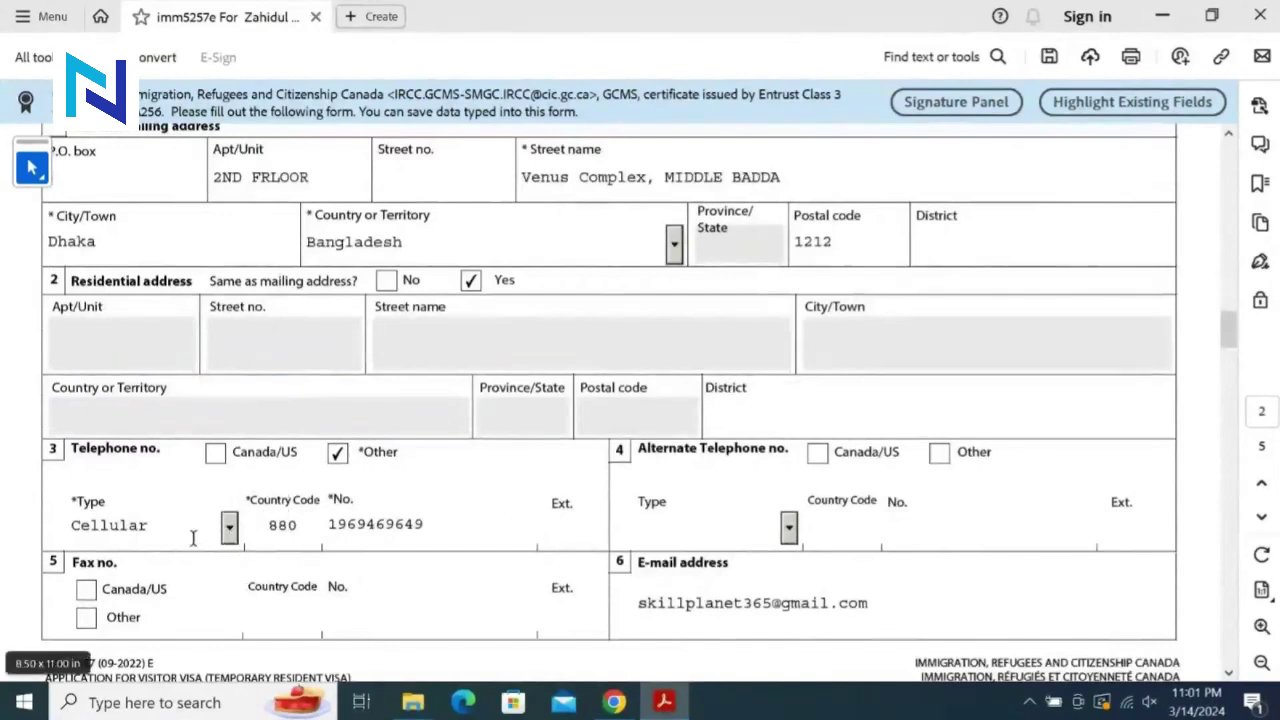
{"action": "left_click", "coordinate": [230, 530]}
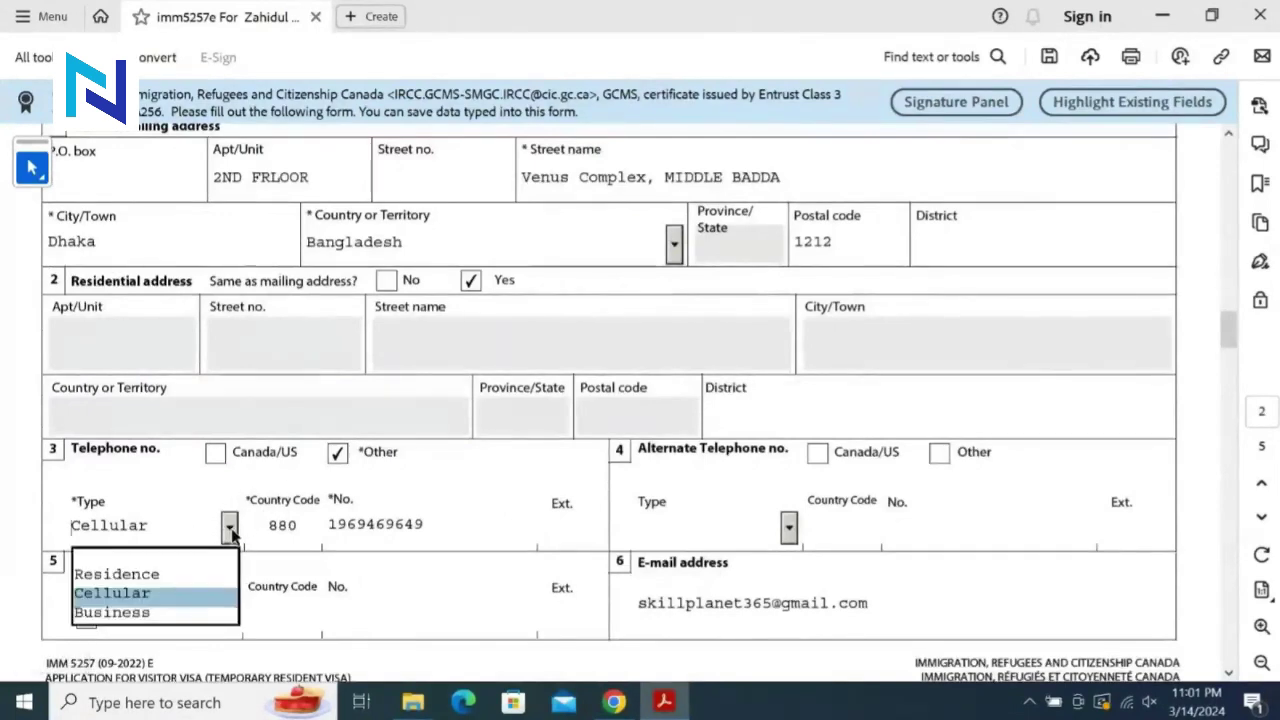
{"action": "left_click", "coordinate": [152, 597]}
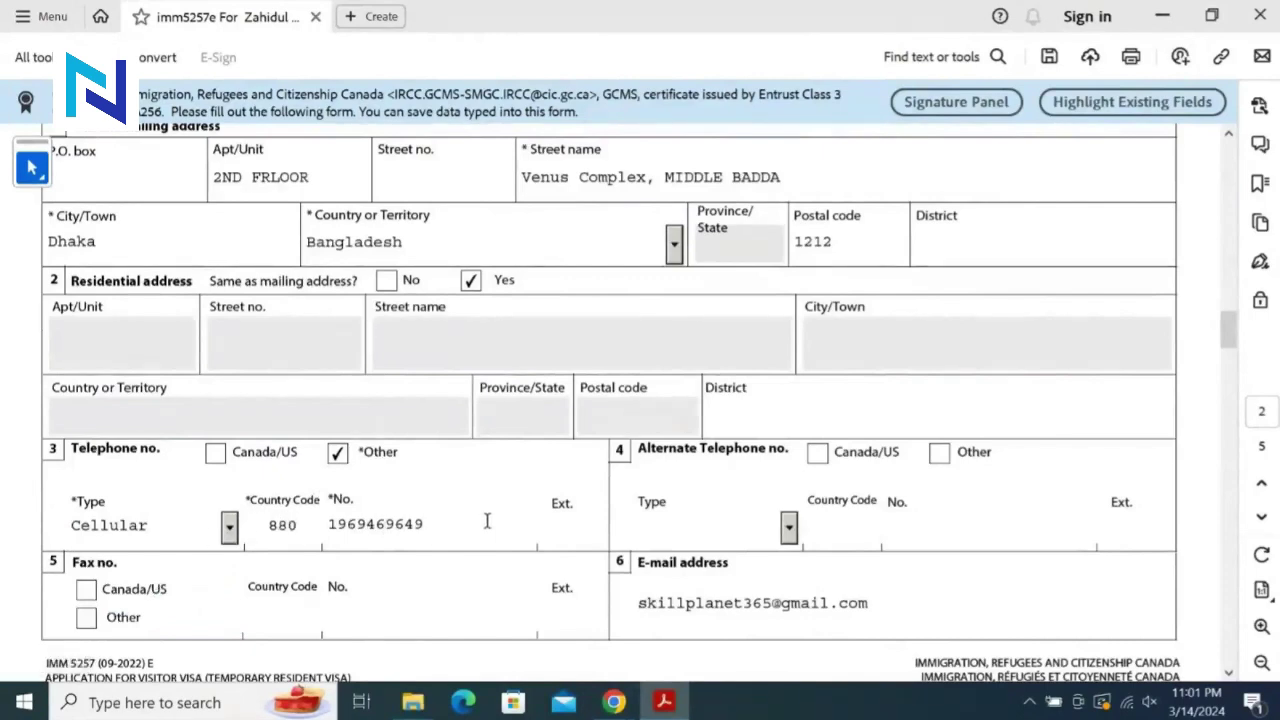
{"action": "scroll", "coordinate": [469, 585], "scroll_direction": "down", "scroll_amount": 1}
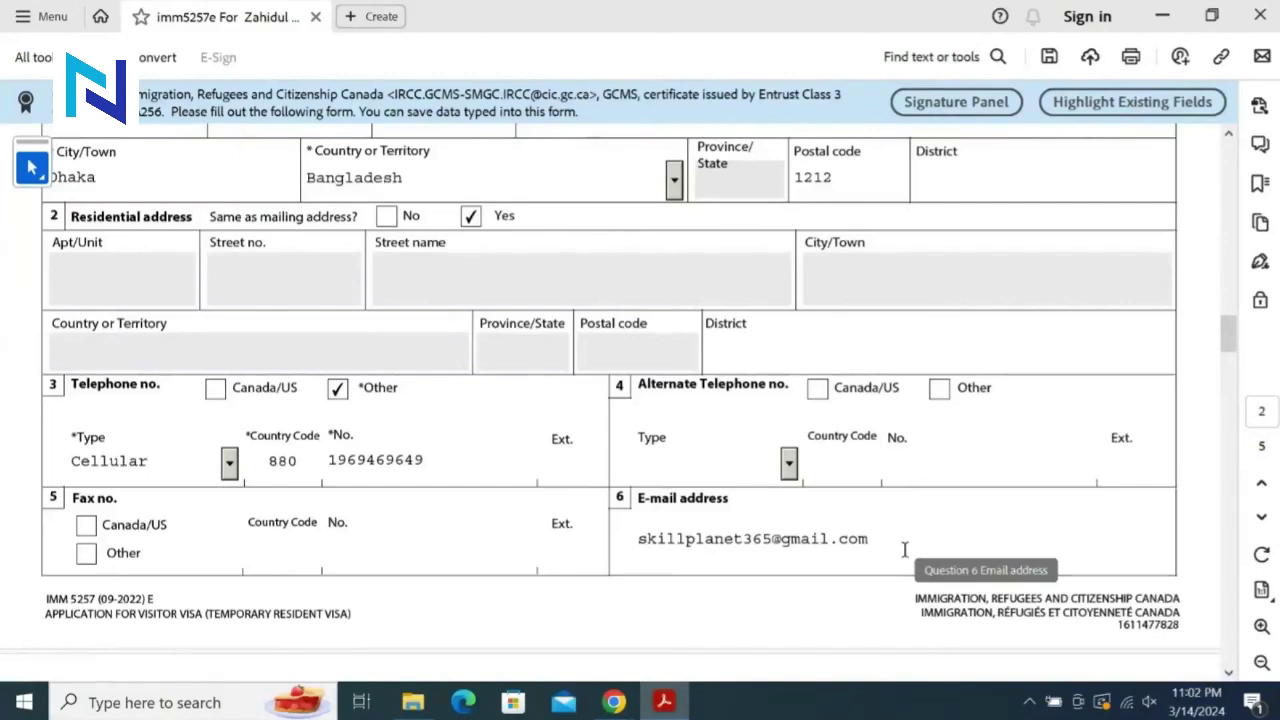
{"action": "scroll", "coordinate": [928, 465], "scroll_direction": "down", "scroll_amount": 2}
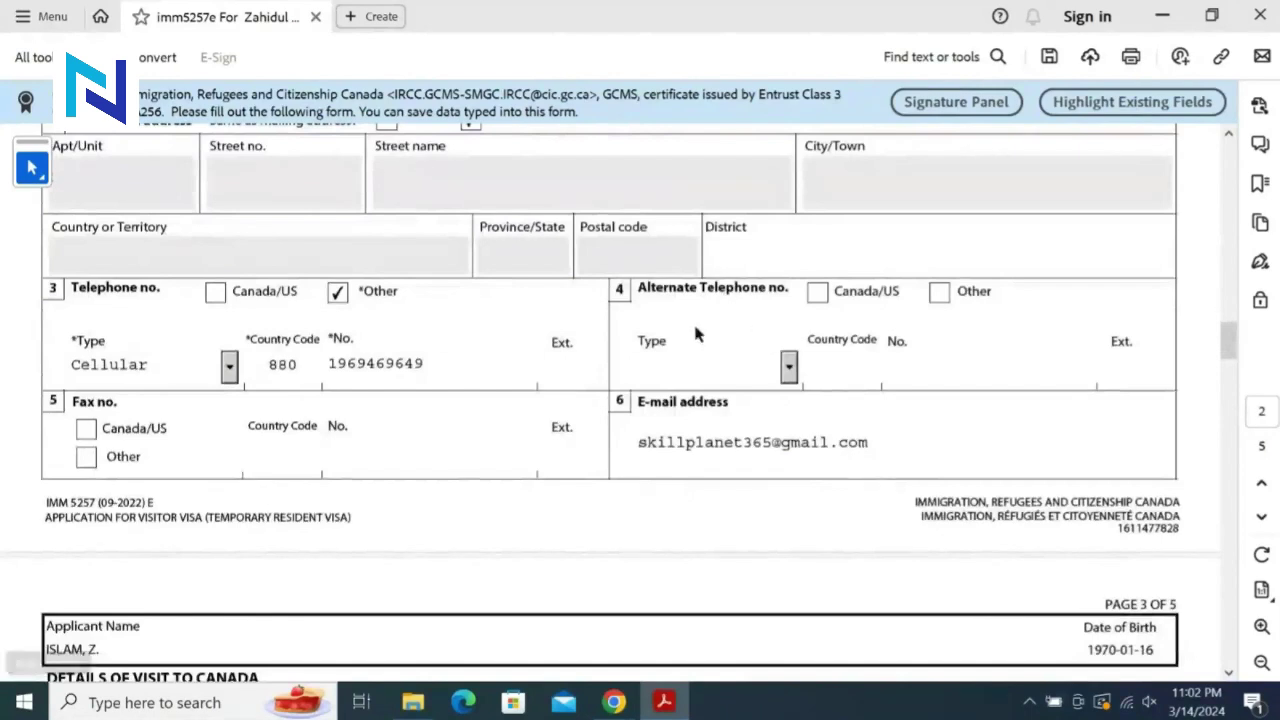
{"action": "scroll", "coordinate": [785, 470], "scroll_direction": "down", "scroll_amount": 2}
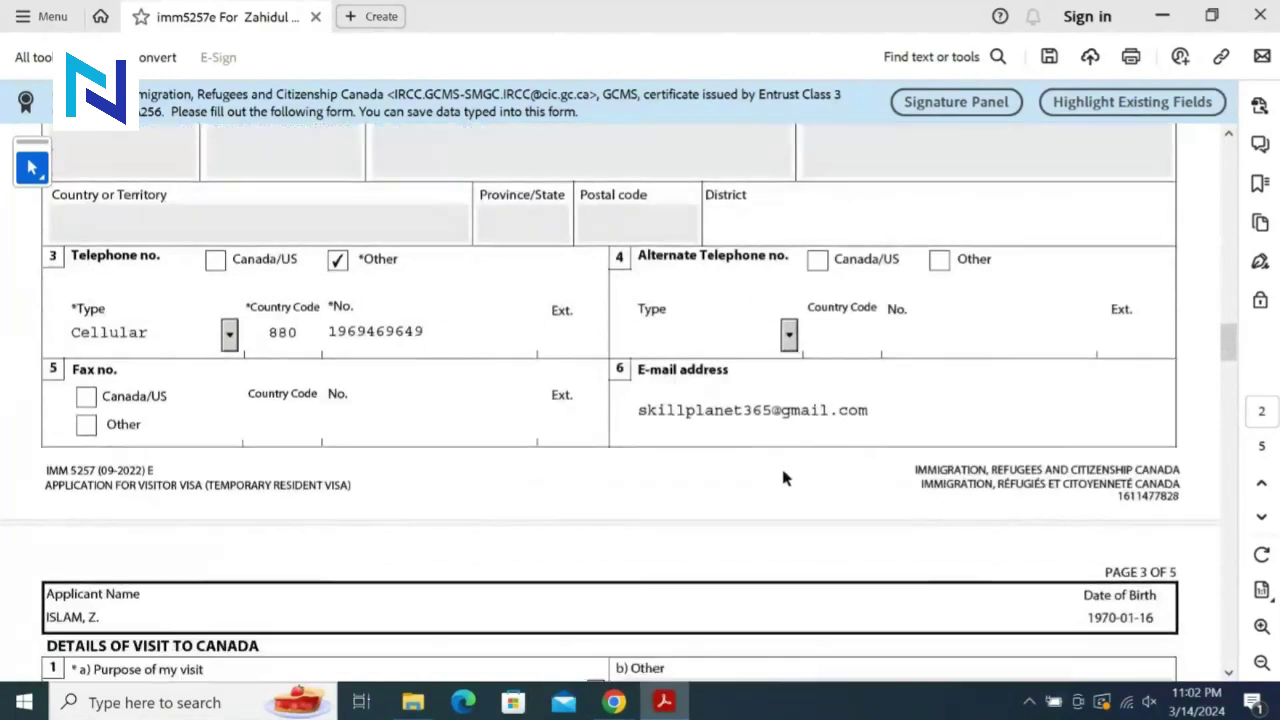
{"action": "scroll", "coordinate": [835, 440], "scroll_direction": "down", "scroll_amount": 1}
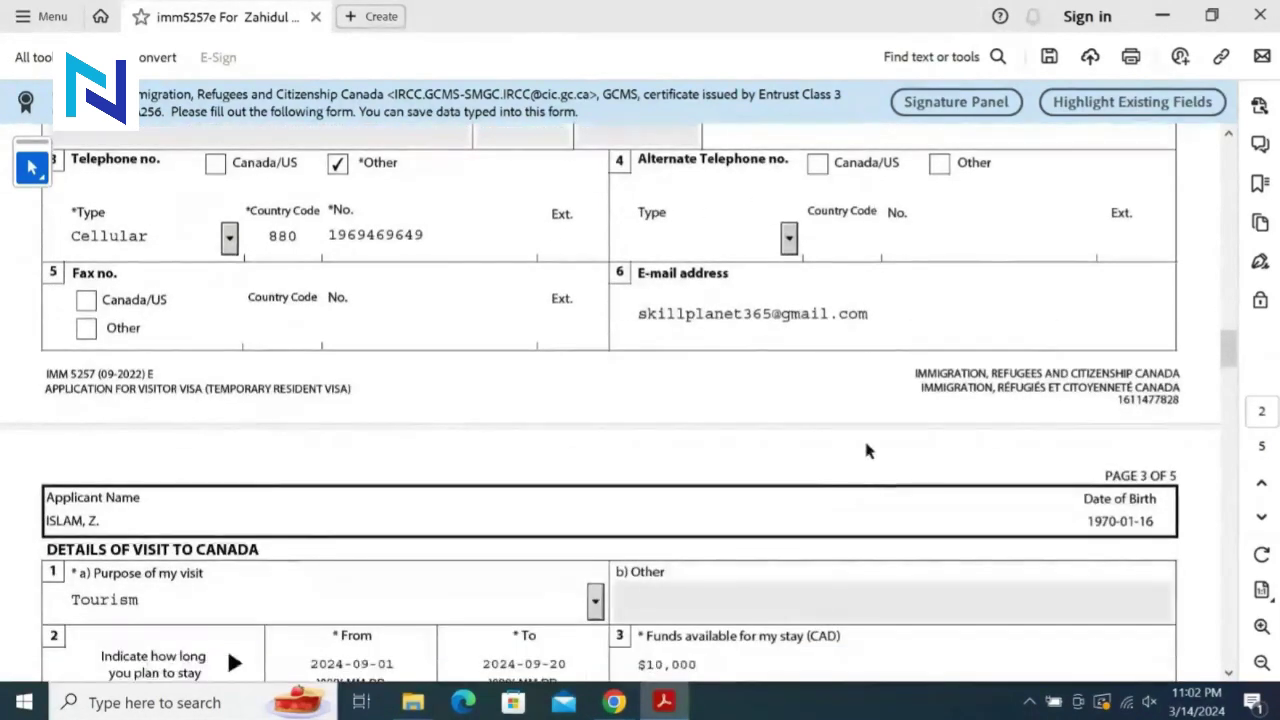
{"action": "scroll", "coordinate": [814, 366], "scroll_direction": "down", "scroll_amount": 1}
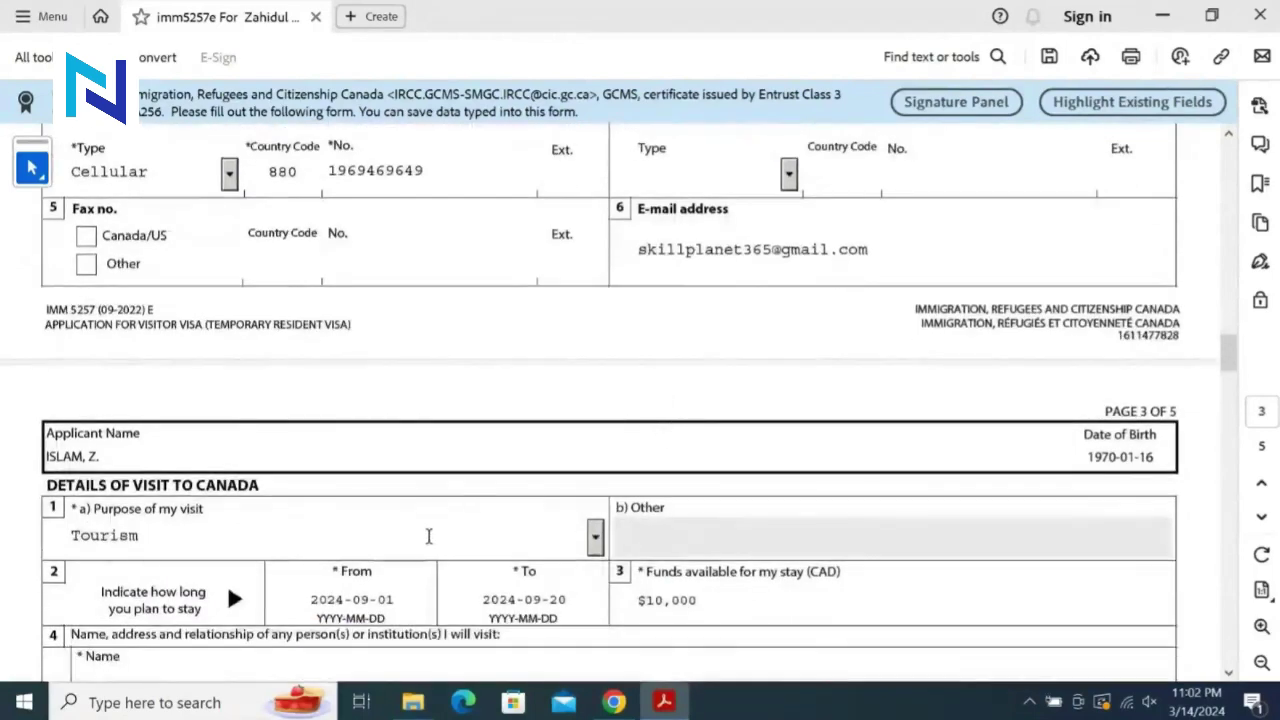
{"action": "scroll", "coordinate": [429, 534], "scroll_direction": "down", "scroll_amount": 1}
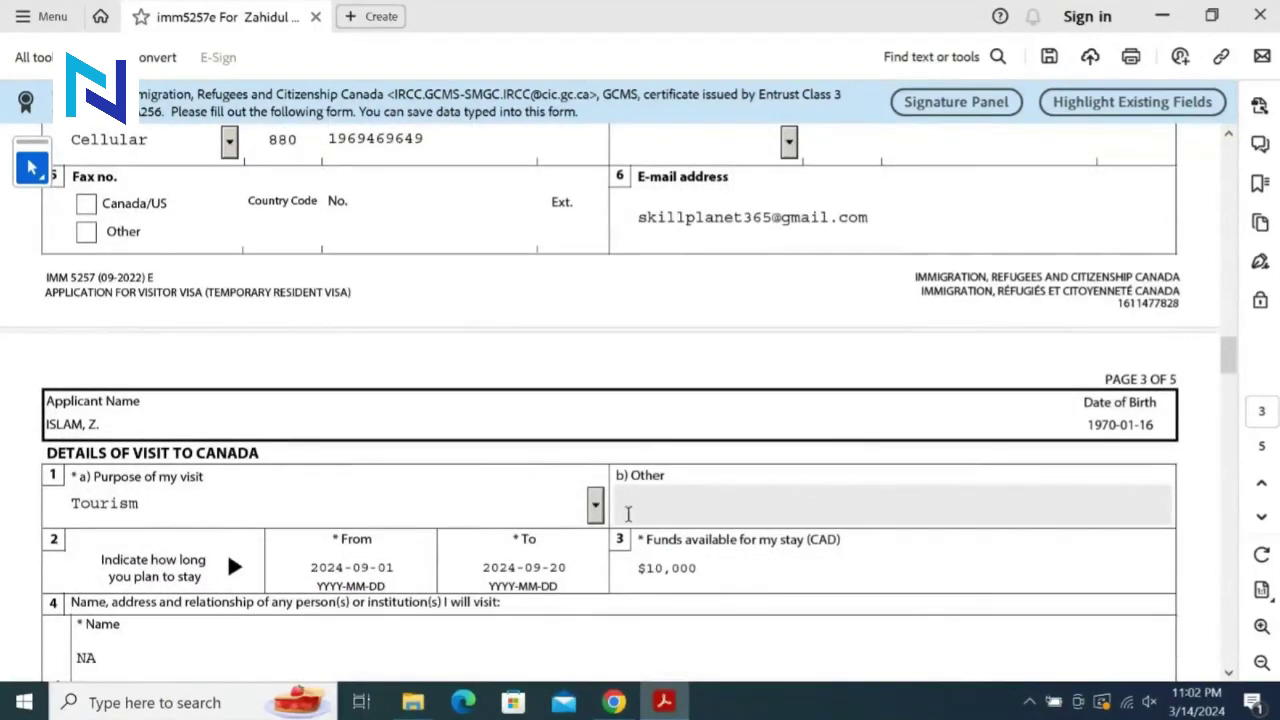
{"action": "scroll", "coordinate": [650, 495], "scroll_direction": "up", "scroll_amount": 1}
{"action": "scroll", "coordinate": [689, 480], "scroll_direction": "down", "scroll_amount": 4}
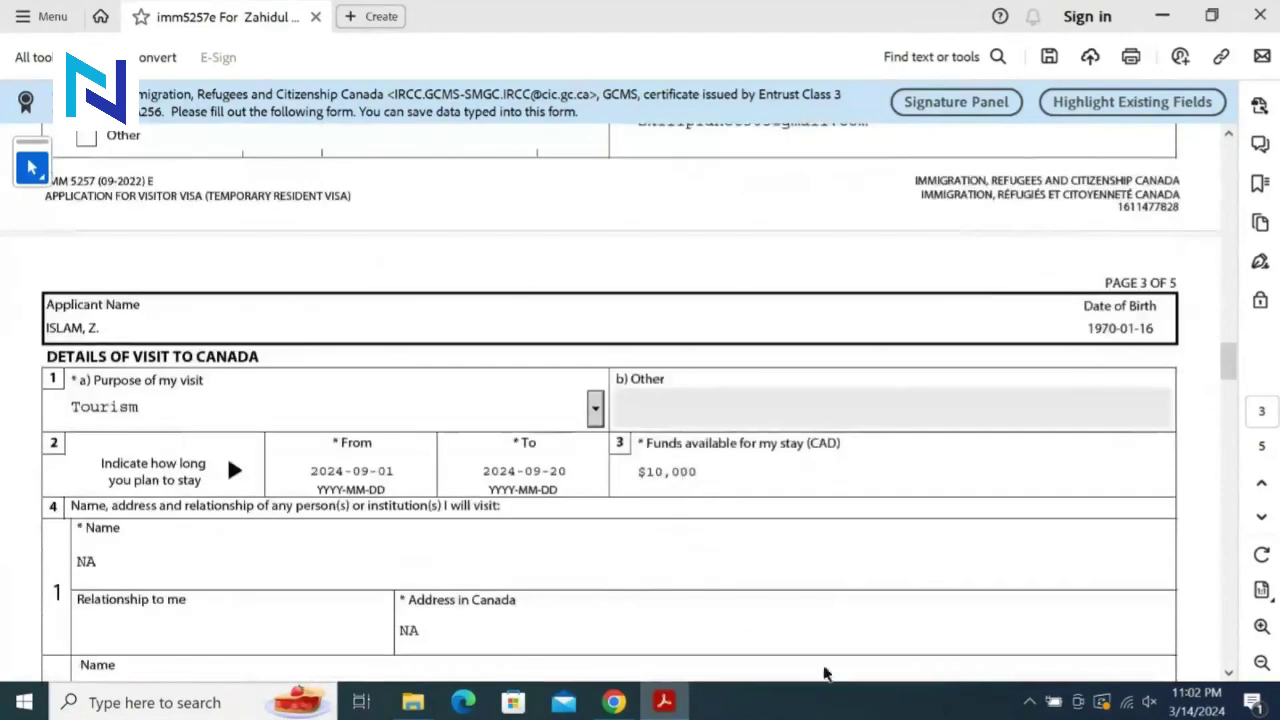
{"action": "scroll", "coordinate": [754, 366], "scroll_direction": "down", "scroll_amount": 1}
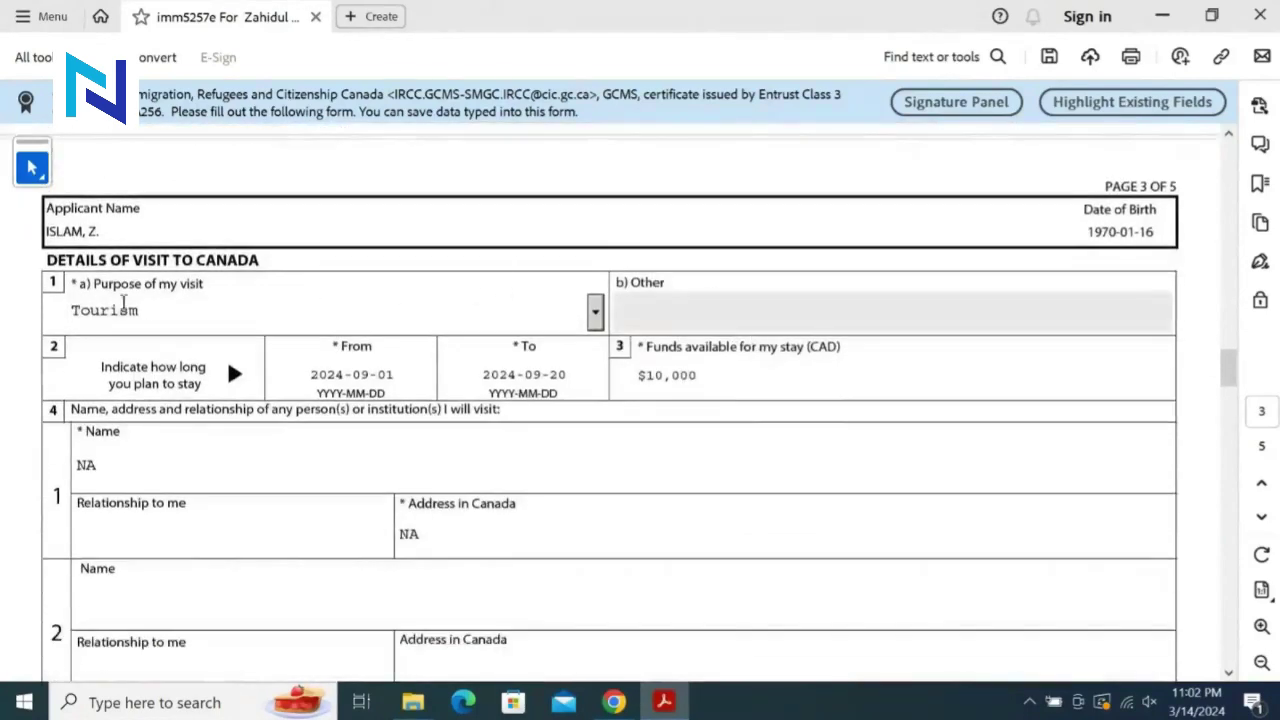
{"action": "left_click", "coordinate": [594, 310]}
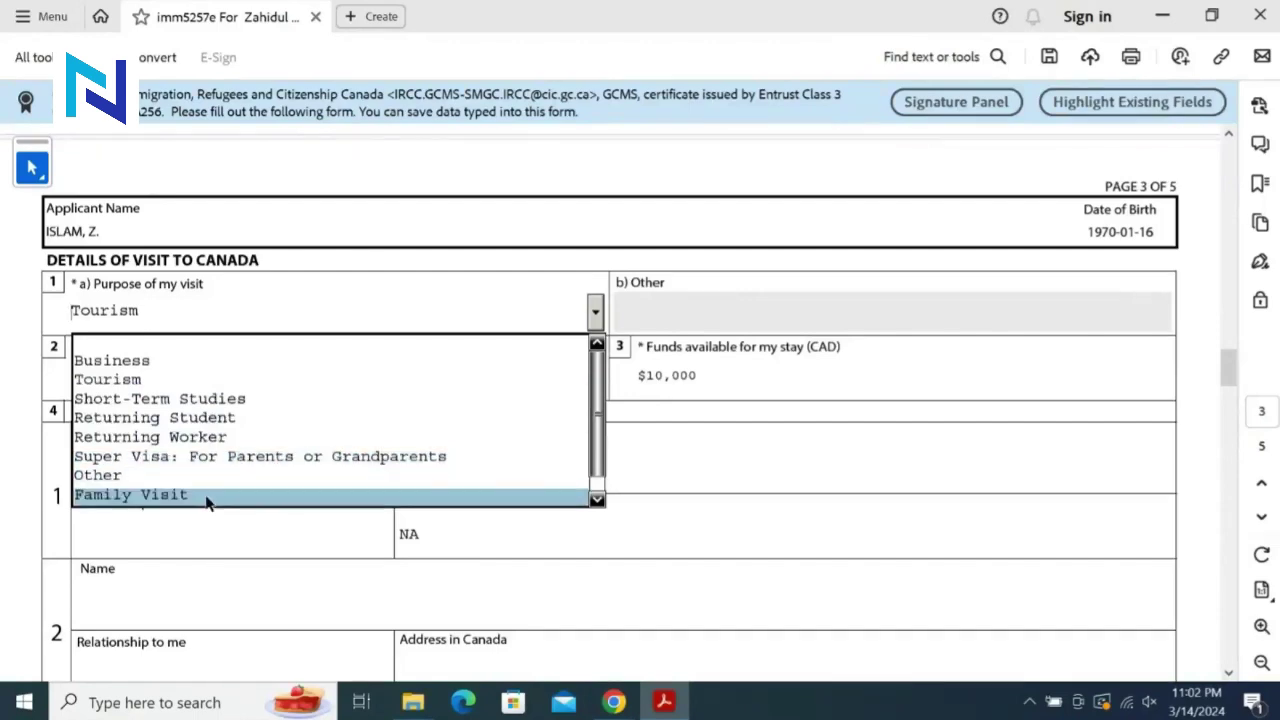
{"action": "left_click", "coordinate": [222, 384]}
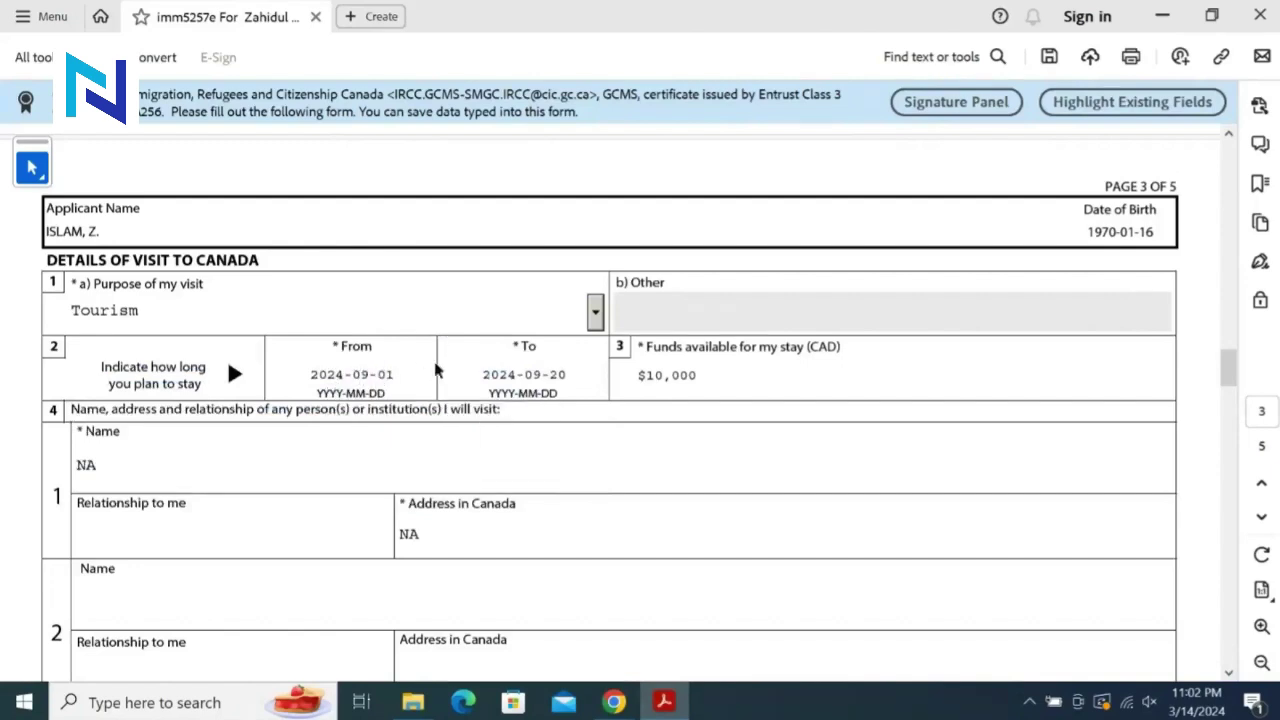
Set the stay's From date to 20 June 2024 with the calendar picker.
{"action": "left_click", "coordinate": [366, 370]}
{"action": "left_click", "coordinate": [441, 377]}
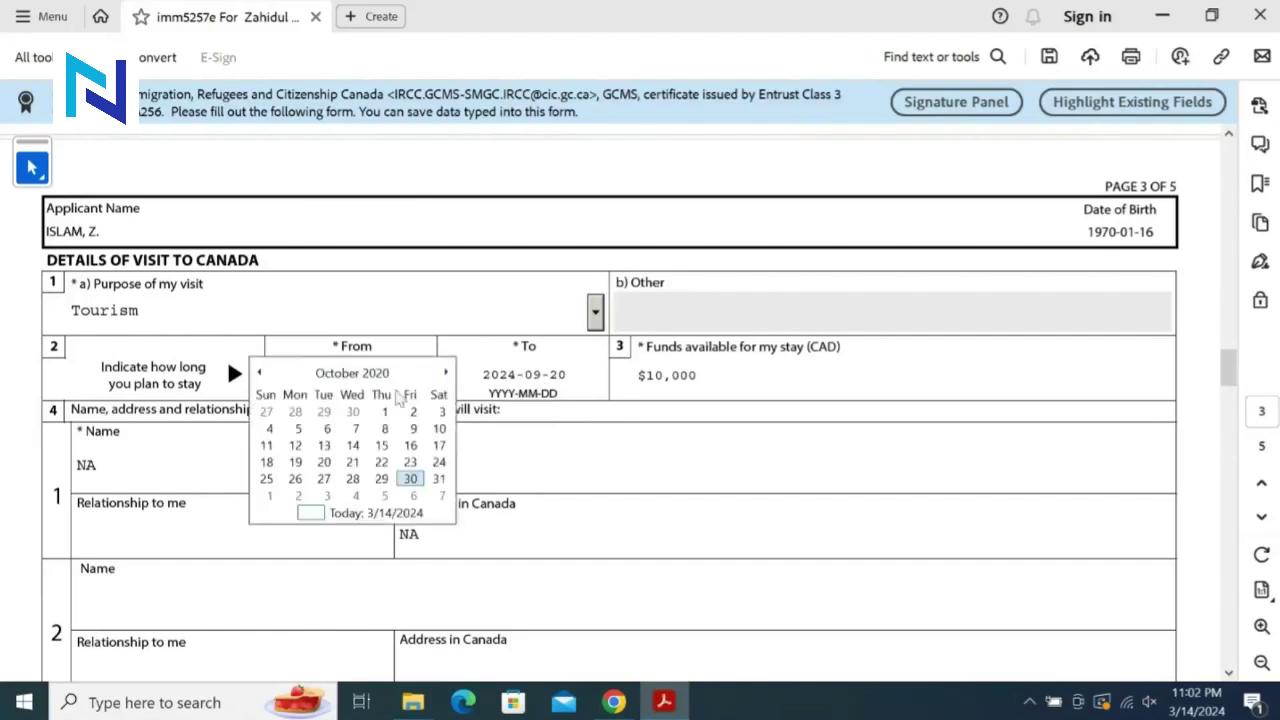
{"action": "left_click", "coordinate": [348, 374]}
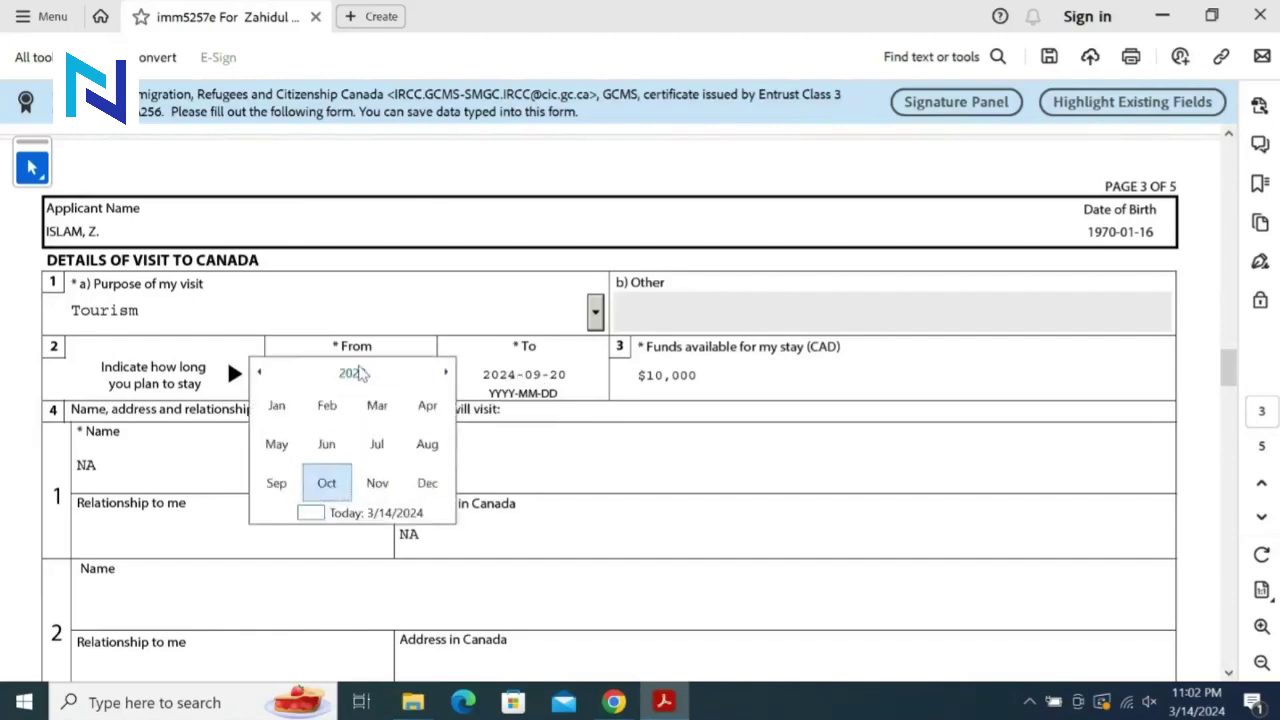
{"action": "left_click", "coordinate": [350, 374]}
{"action": "left_click", "coordinate": [313, 446]}
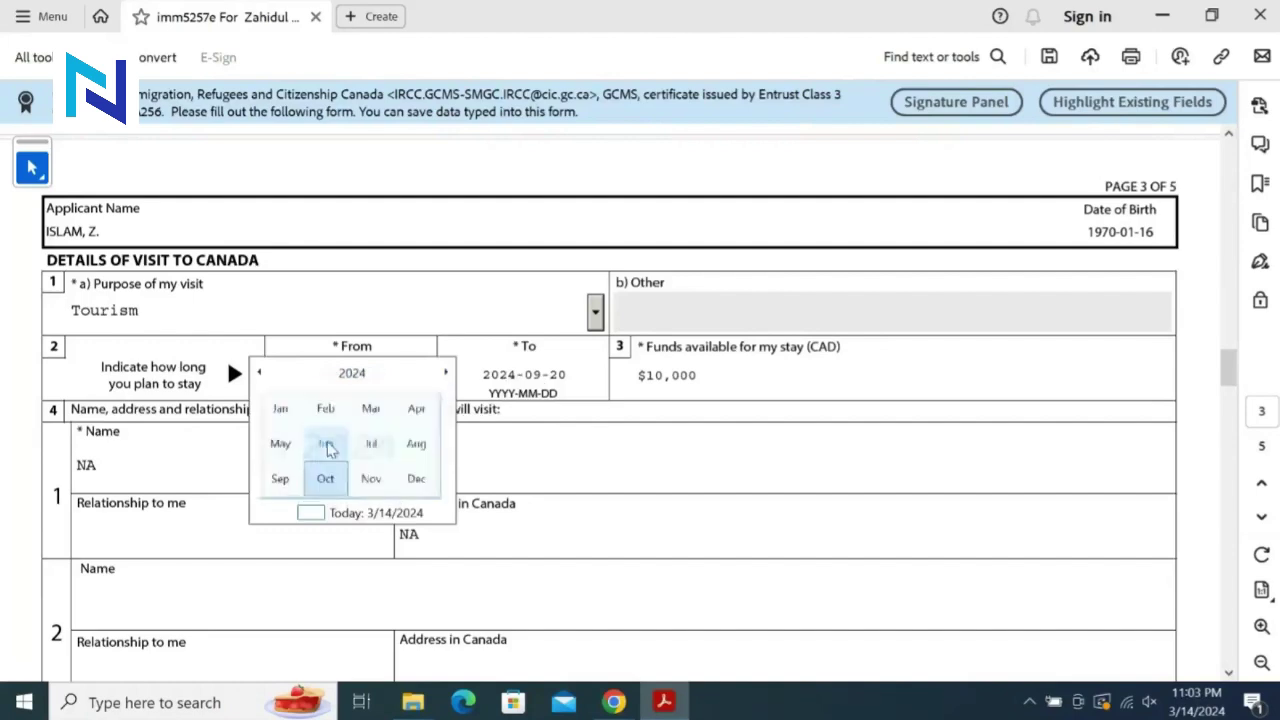
{"action": "left_click", "coordinate": [375, 447]}
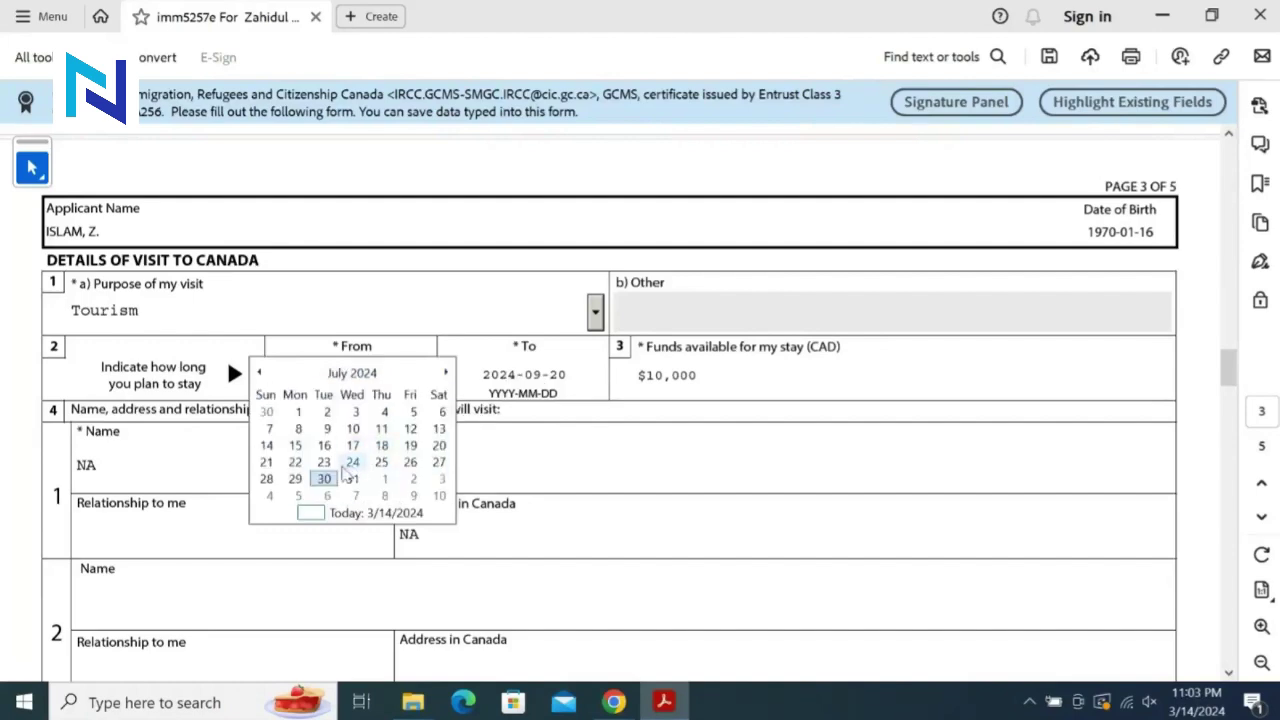
{"action": "left_click", "coordinate": [266, 376]}
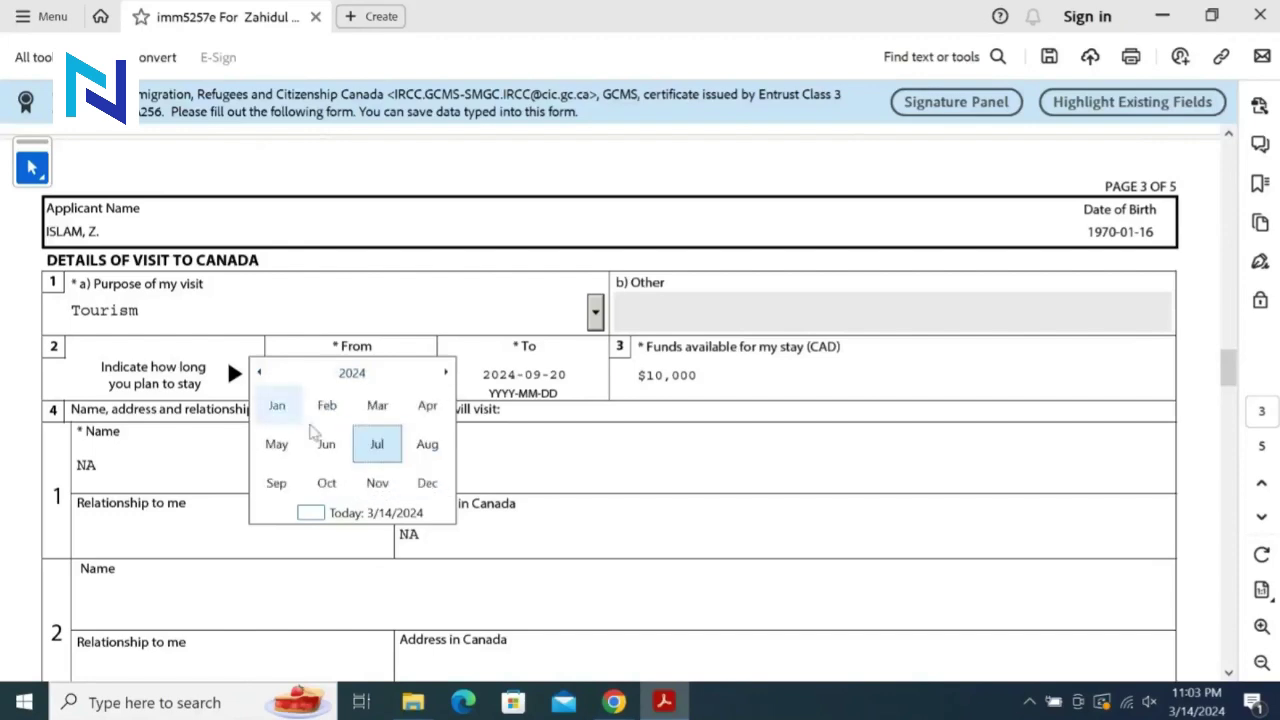
{"action": "left_click", "coordinate": [323, 443]}
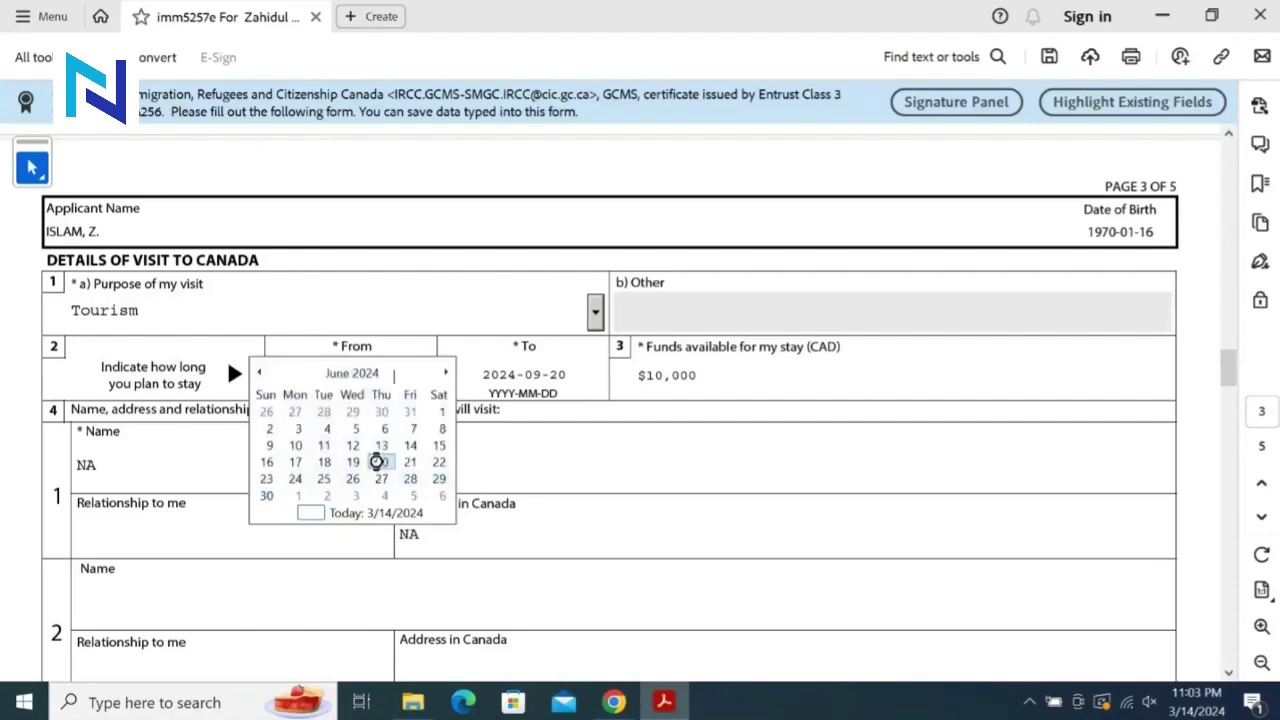
{"action": "left_click", "coordinate": [381, 462]}
Set the To date to 30 June 2024 with the calendar picker.
{"action": "left_click", "coordinate": [613, 380]}
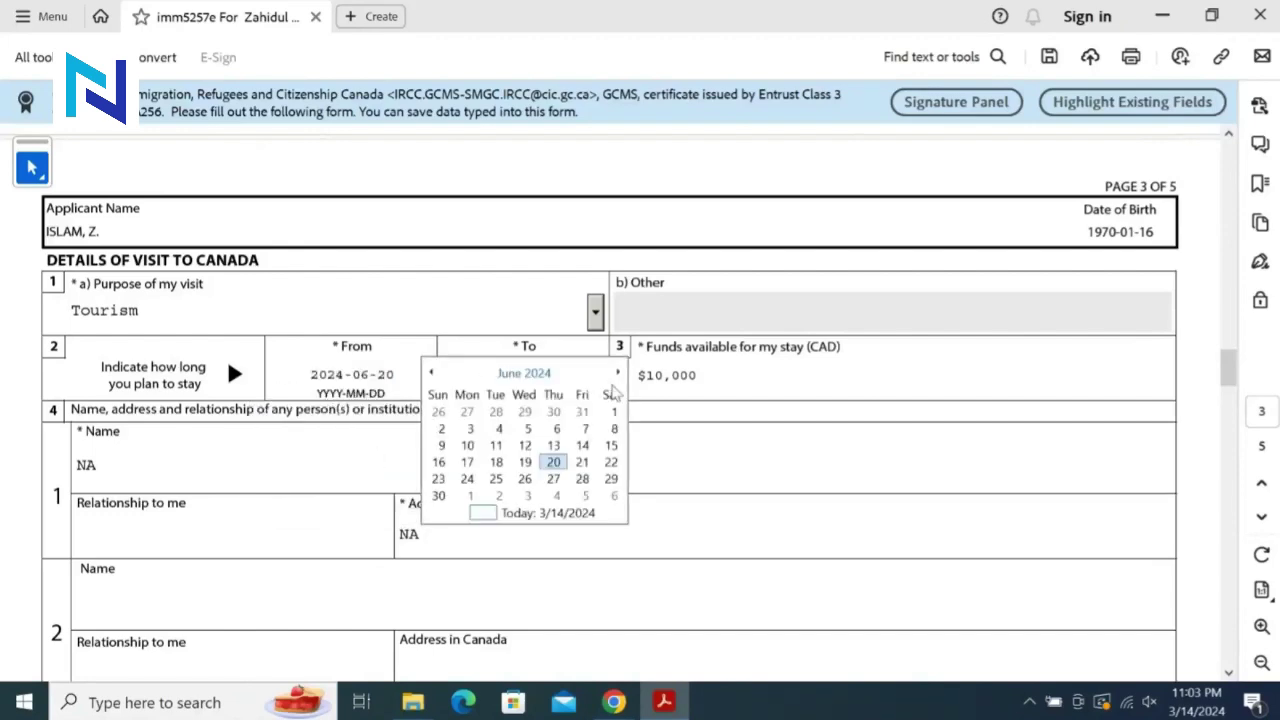
{"action": "left_click", "coordinate": [505, 375]}
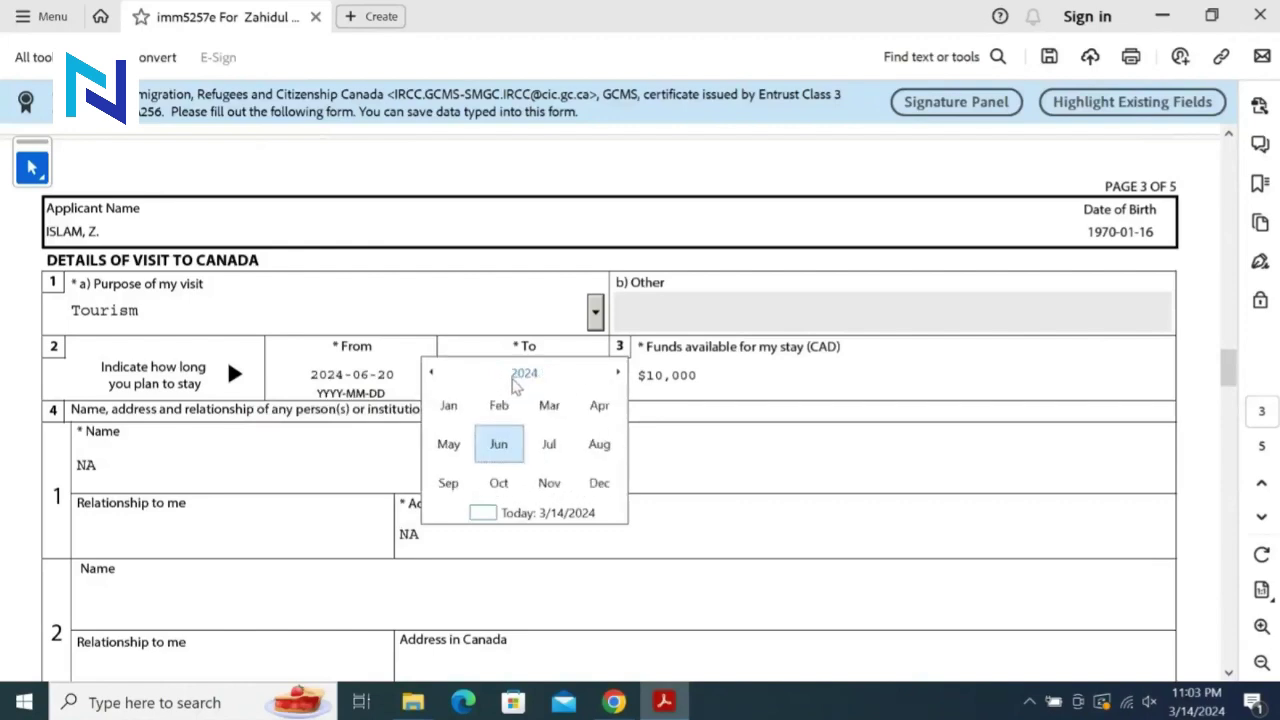
{"action": "left_click", "coordinate": [499, 444]}
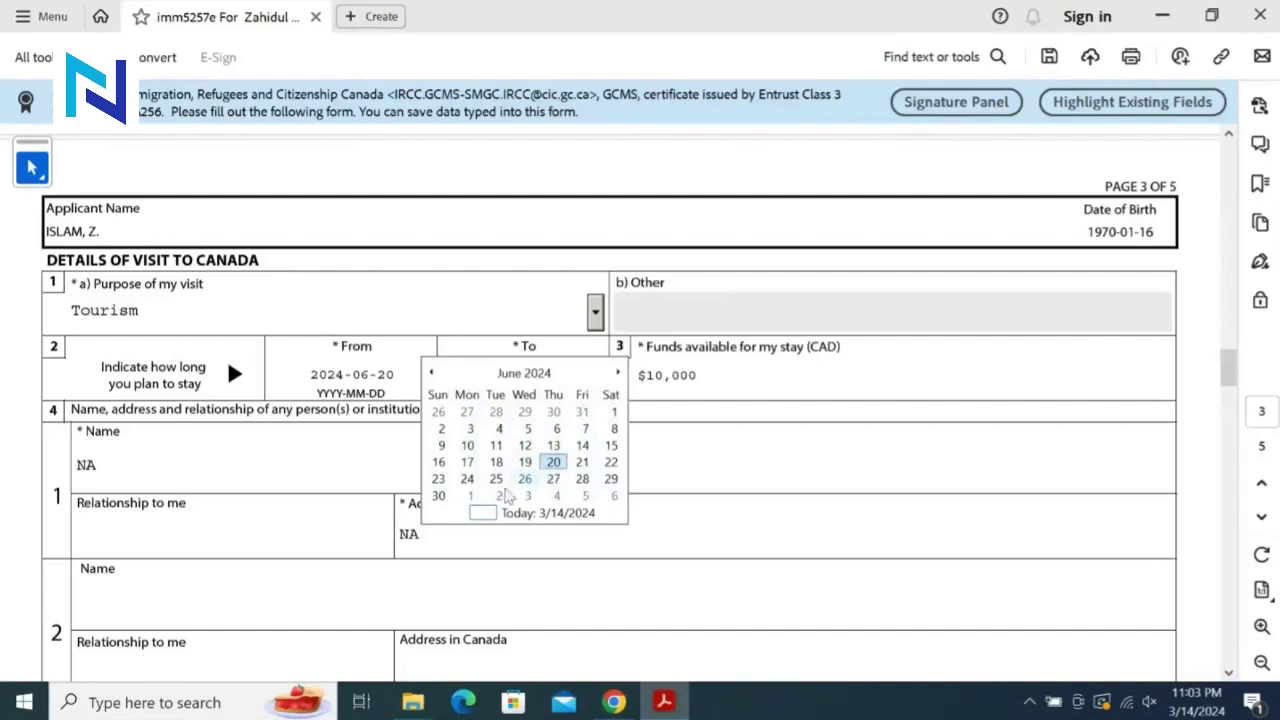
{"action": "left_click", "coordinate": [440, 495]}
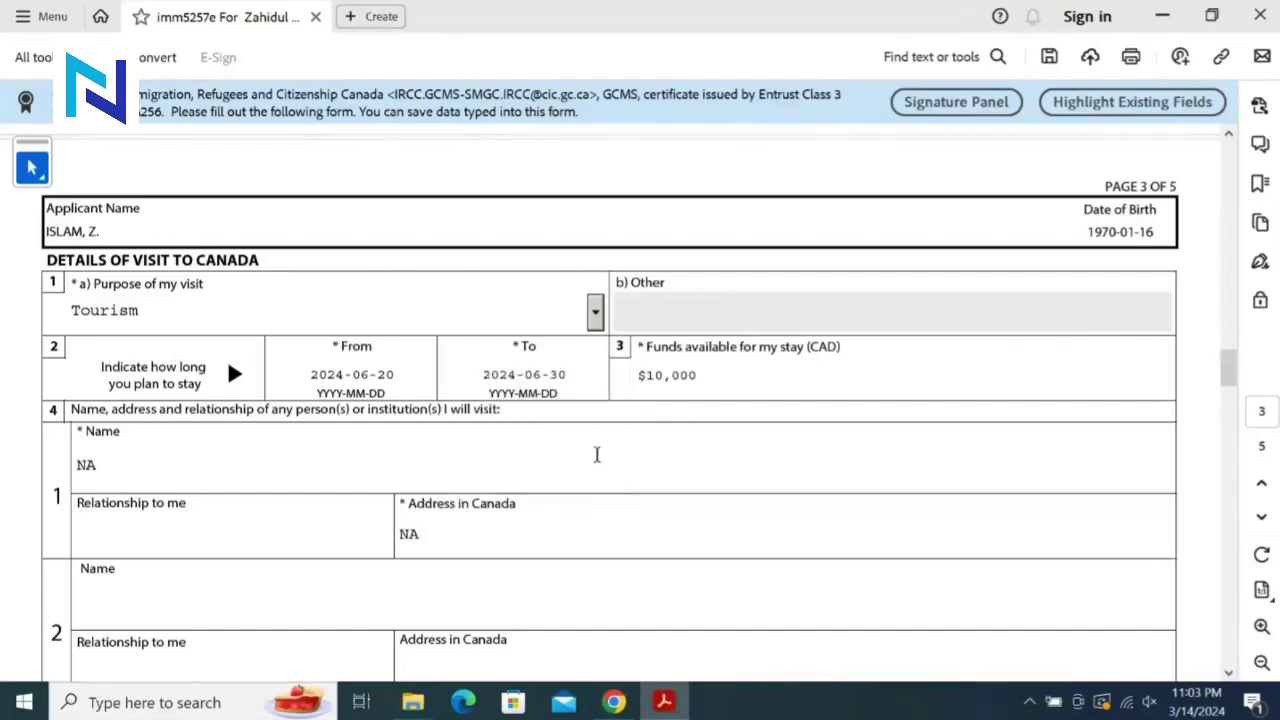
{"action": "scroll", "coordinate": [598, 452], "scroll_direction": "down", "scroll_amount": 1}
{"action": "scroll", "coordinate": [601, 454], "scroll_direction": "down", "scroll_amount": 2}
Scroll down page 3 to the Education entry: BBA In Marketing, National University, Dhaka, 1990–1994.
{"action": "scroll", "coordinate": [658, 404], "scroll_direction": "up", "scroll_amount": 1}
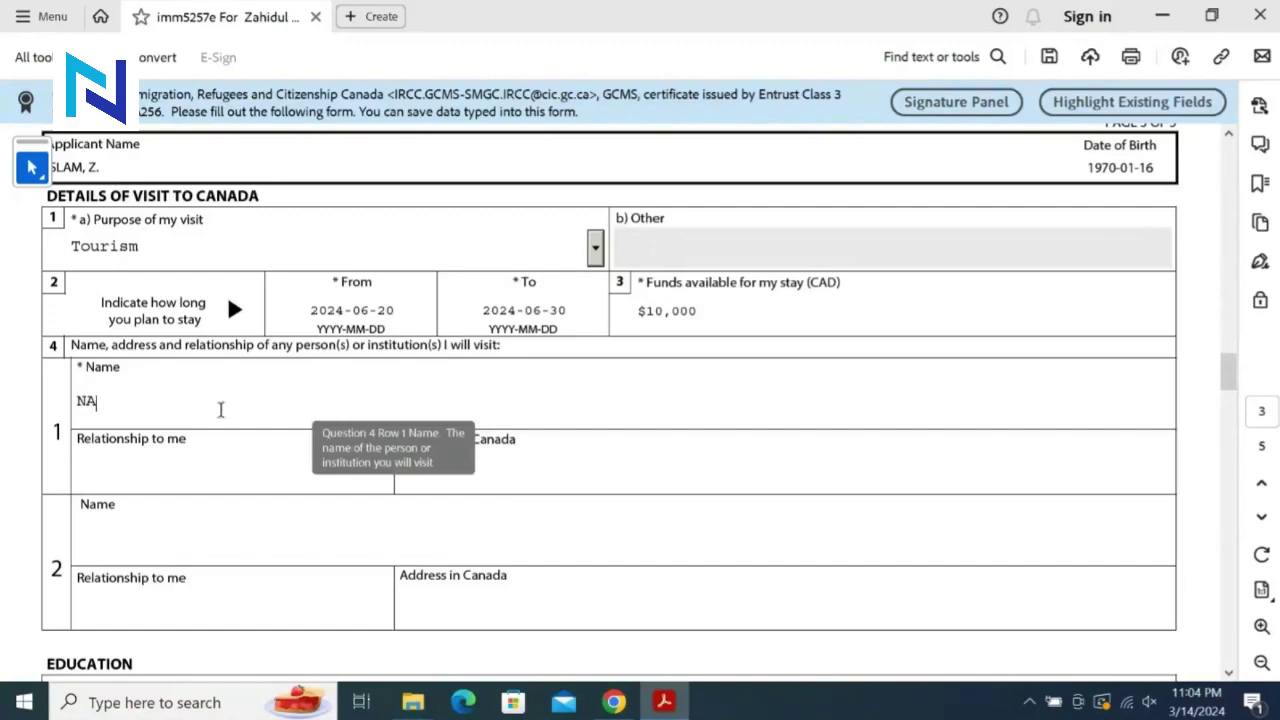
{"action": "scroll", "coordinate": [280, 424], "scroll_direction": "down", "scroll_amount": 1}
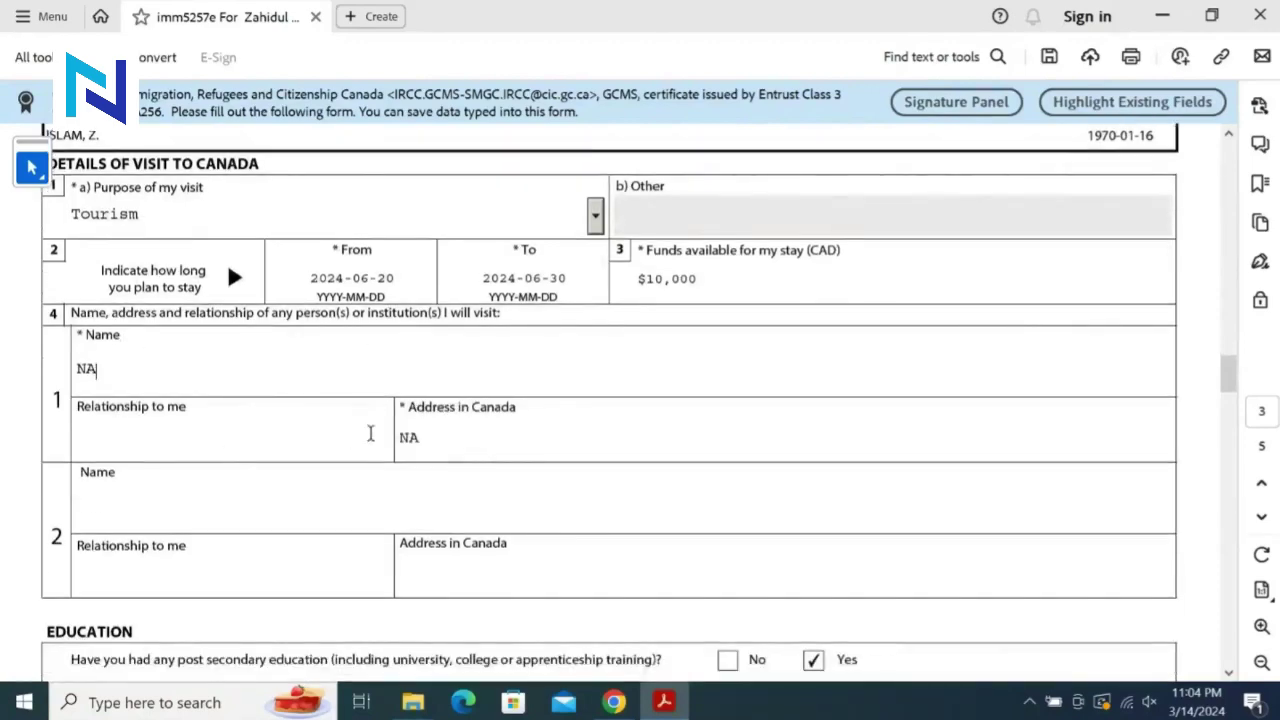
{"action": "scroll", "coordinate": [372, 452], "scroll_direction": "down", "scroll_amount": 3}
{"action": "scroll", "coordinate": [401, 449], "scroll_direction": "down", "scroll_amount": 2}
{"action": "scroll", "coordinate": [401, 449], "scroll_direction": "down", "scroll_amount": 1}
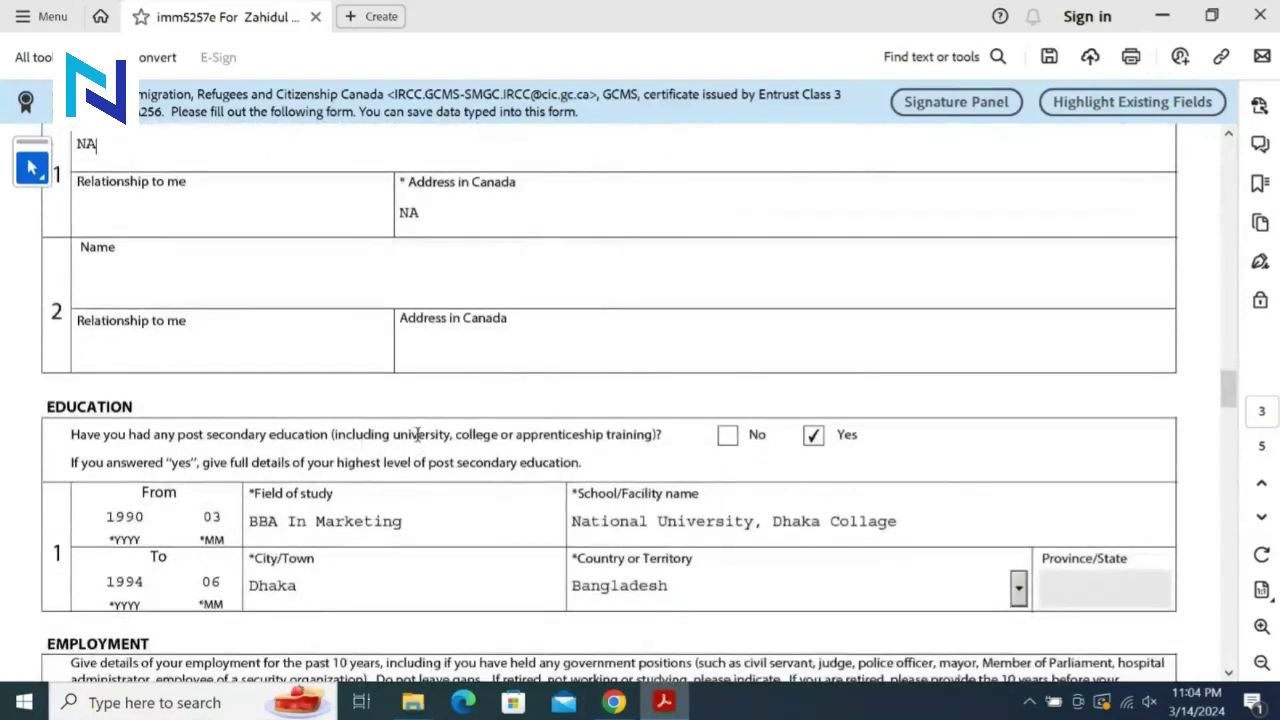
{"action": "scroll", "coordinate": [216, 378], "scroll_direction": "down", "scroll_amount": 1}
{"action": "scroll", "coordinate": [110, 399], "scroll_direction": "down", "scroll_amount": 1}
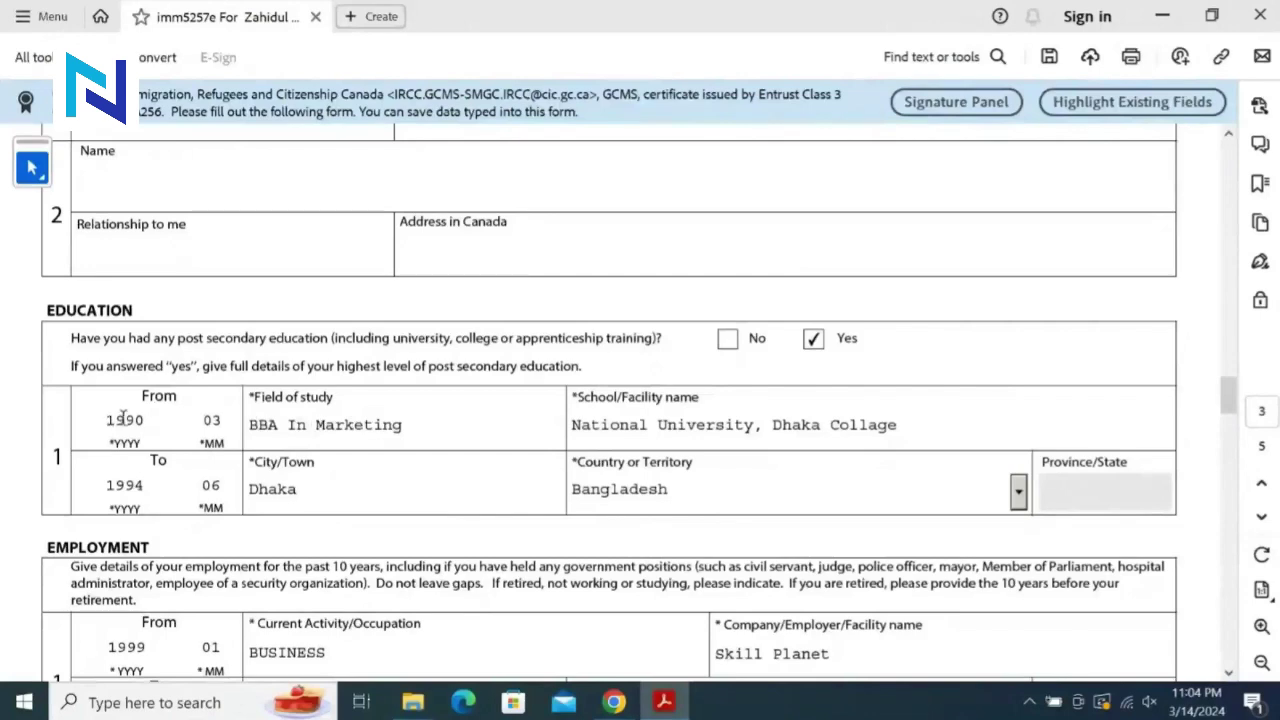
{"action": "scroll", "coordinate": [213, 418], "scroll_direction": "down", "scroll_amount": 1}
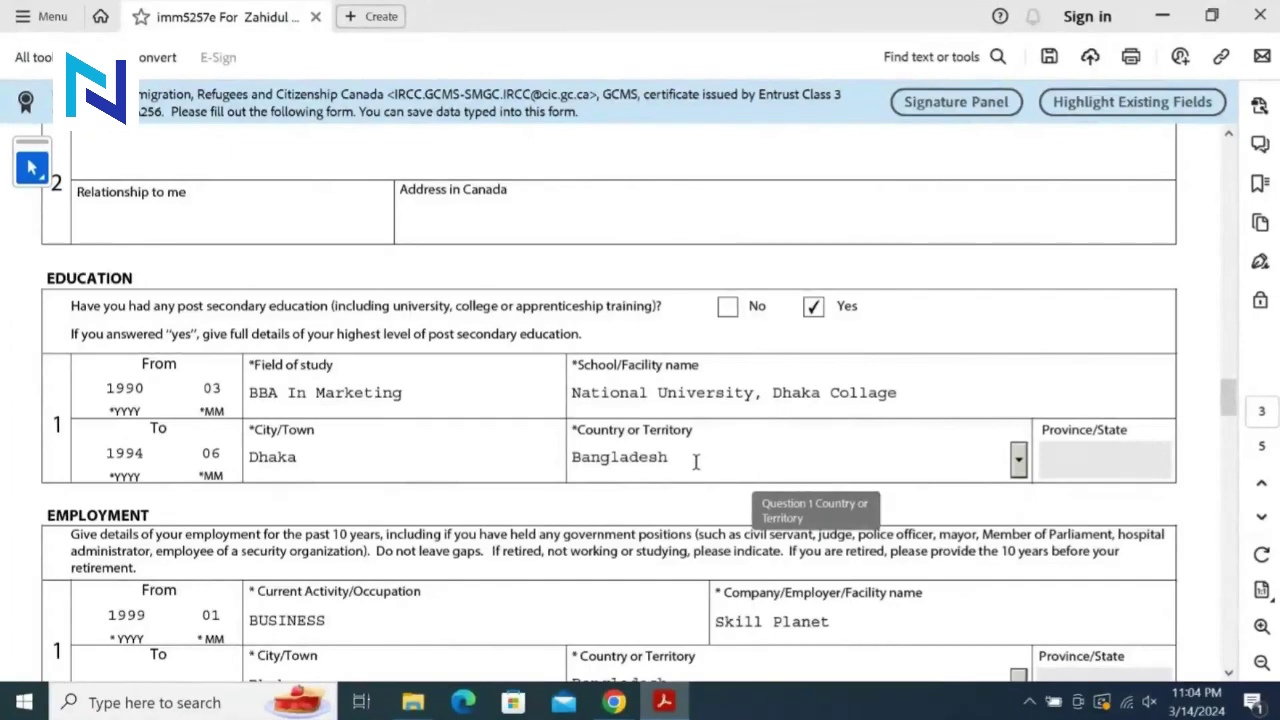
{"action": "scroll", "coordinate": [750, 410], "scroll_direction": "down", "scroll_amount": 1}
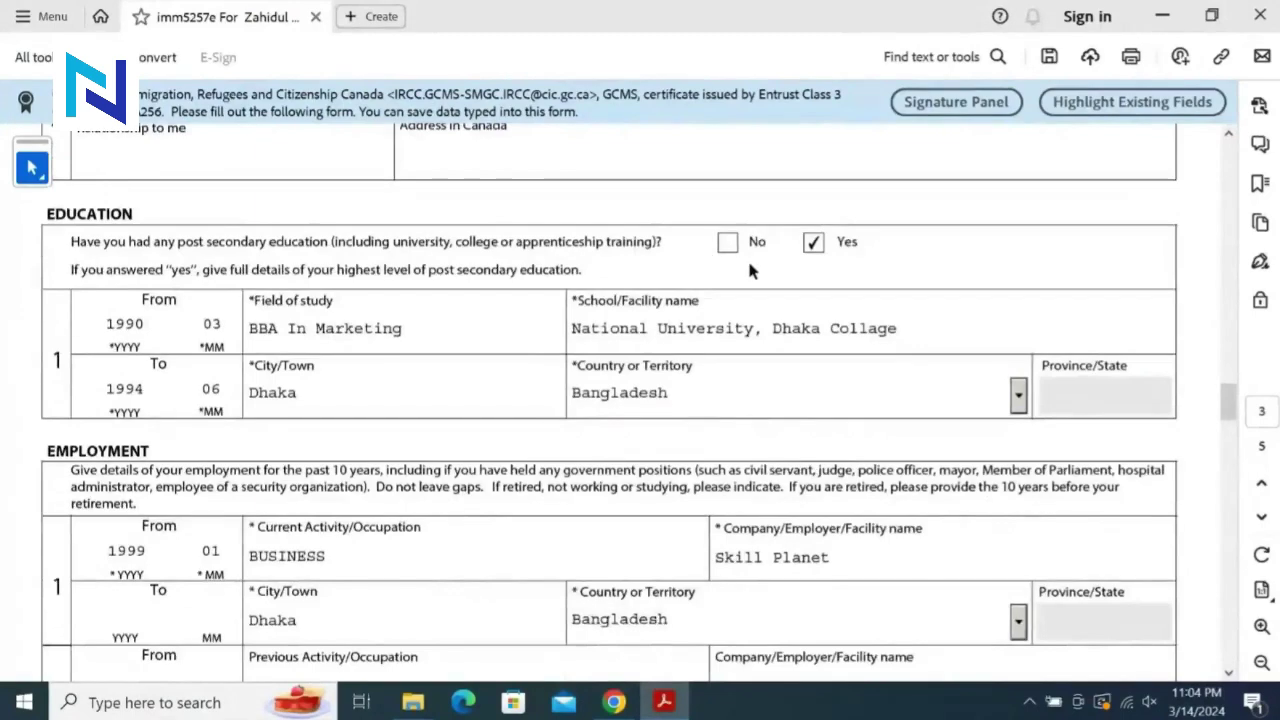
{"action": "scroll", "coordinate": [387, 540], "scroll_direction": "down", "scroll_amount": 1}
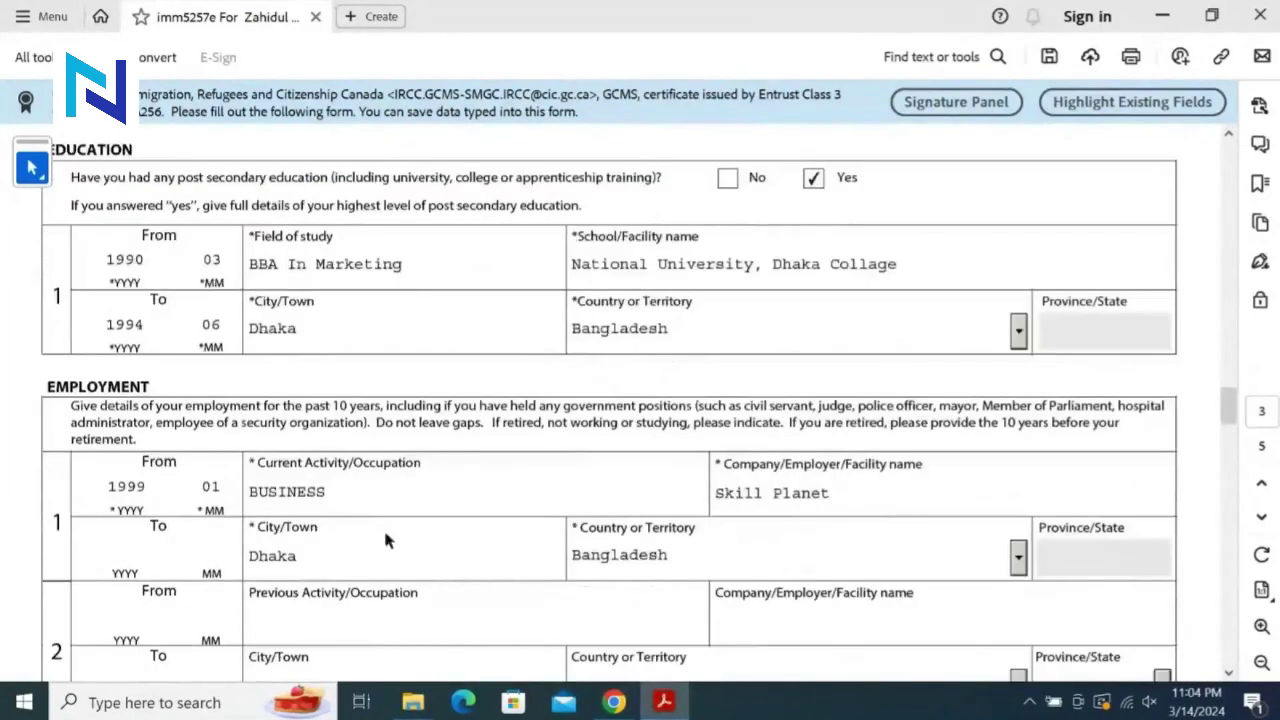
{"action": "scroll", "coordinate": [185, 458], "scroll_direction": "down", "scroll_amount": 1}
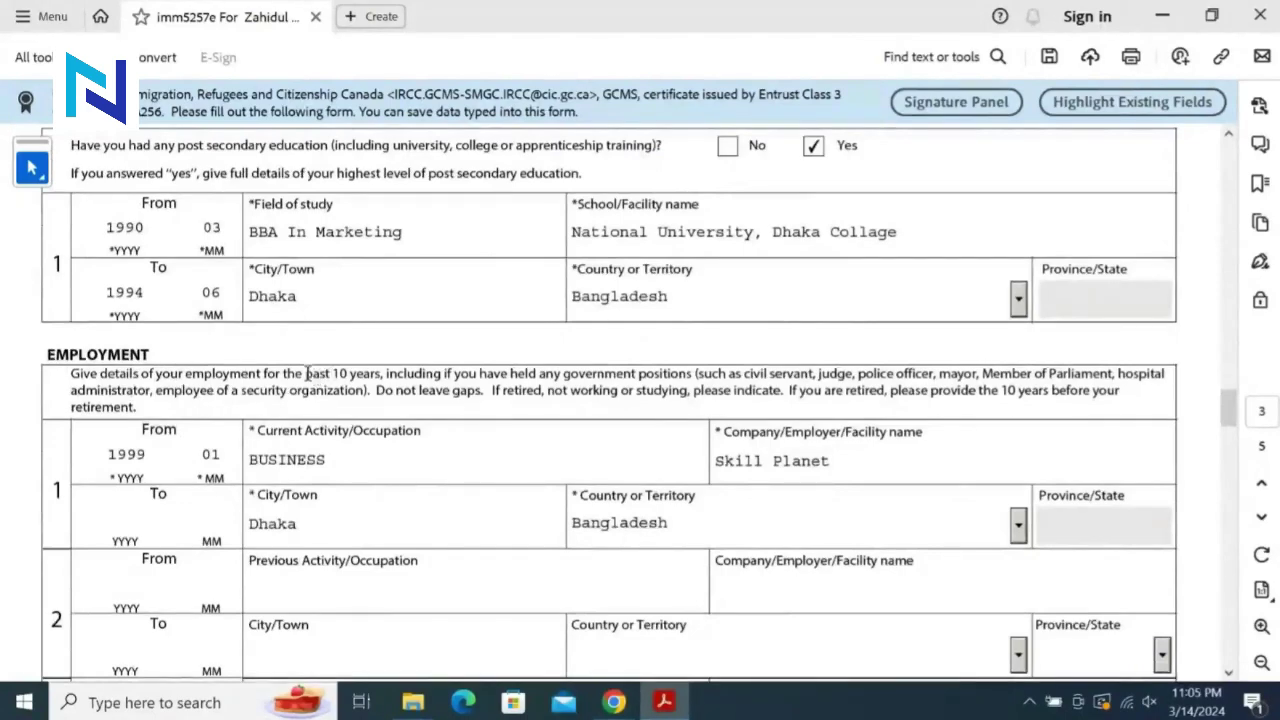
{"action": "left_click_drag", "start_coordinate": [307, 373], "coordinate": [378, 378]}
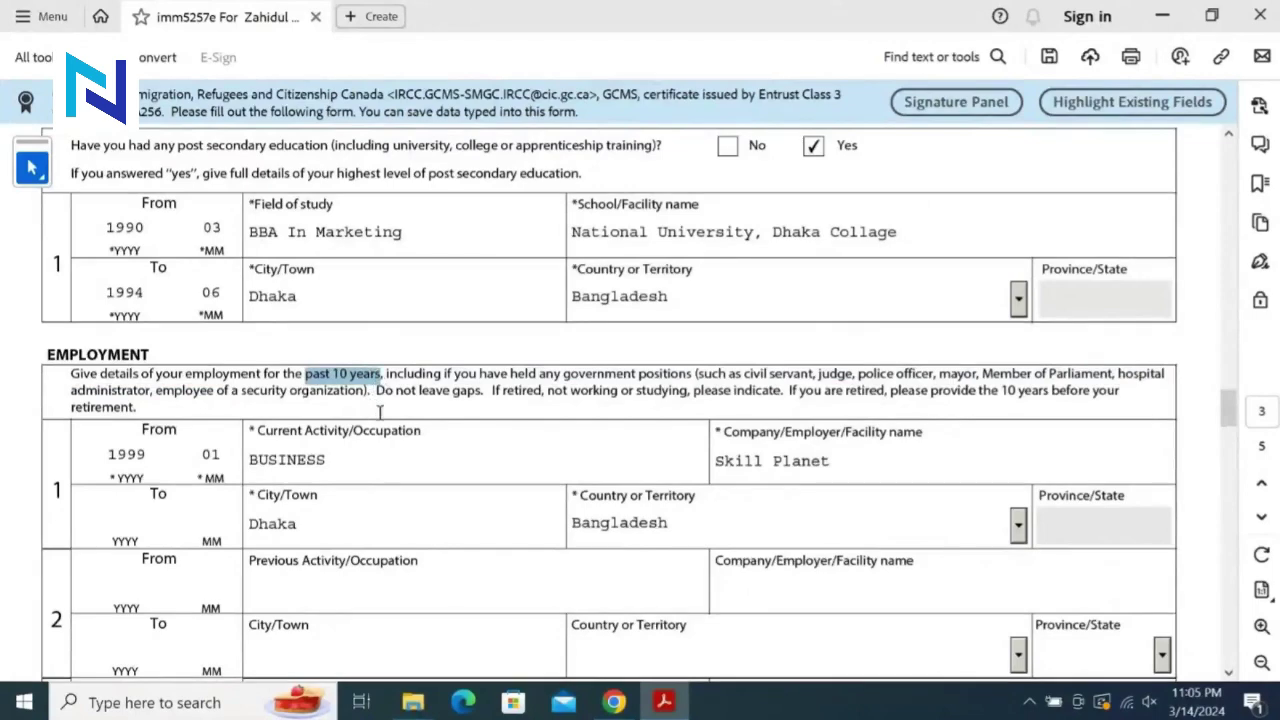
{"action": "scroll", "coordinate": [392, 414], "scroll_direction": "down", "scroll_amount": 1}
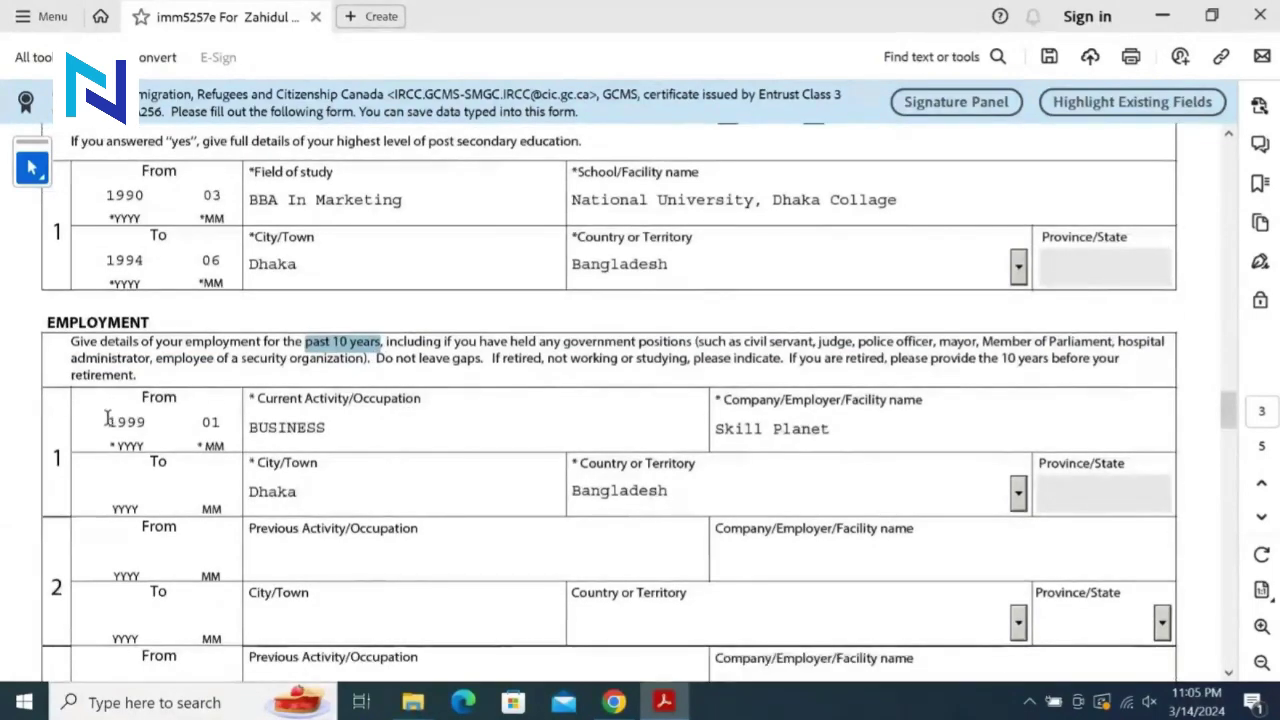
{"action": "left_click_drag", "start_coordinate": [108, 421], "coordinate": [202, 430]}
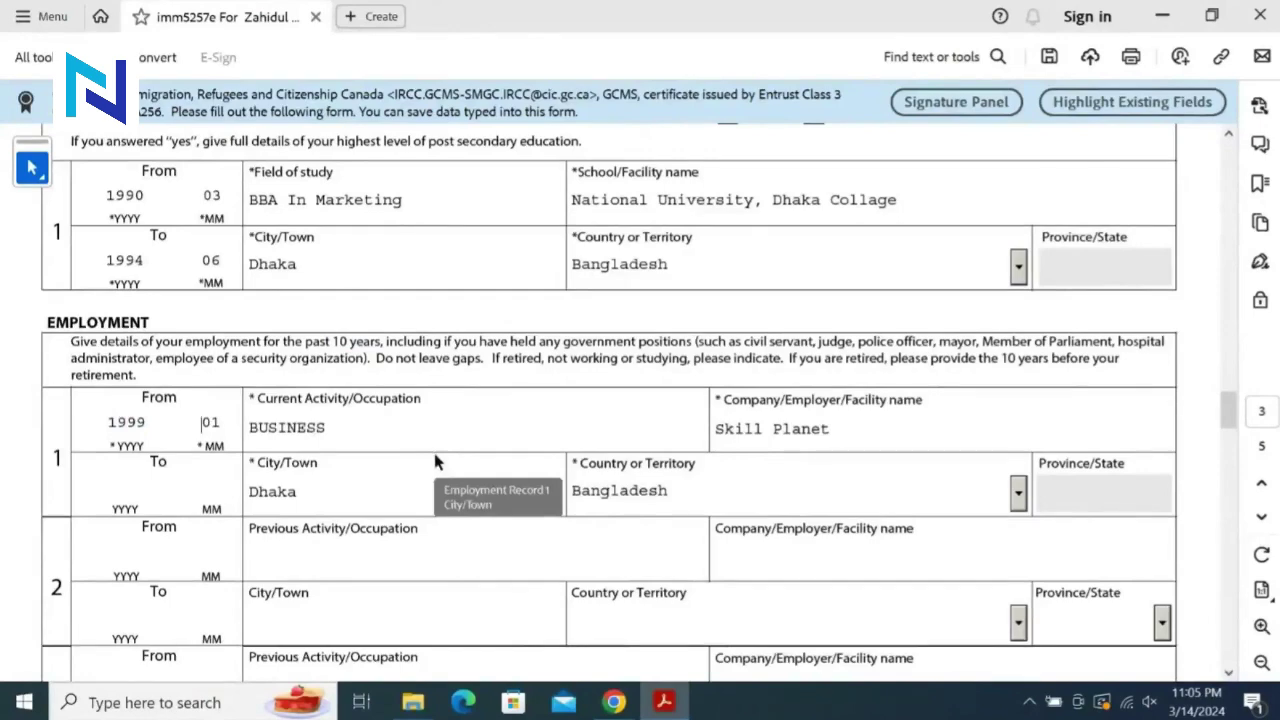
{"action": "scroll", "coordinate": [420, 459], "scroll_direction": "down", "scroll_amount": 2}
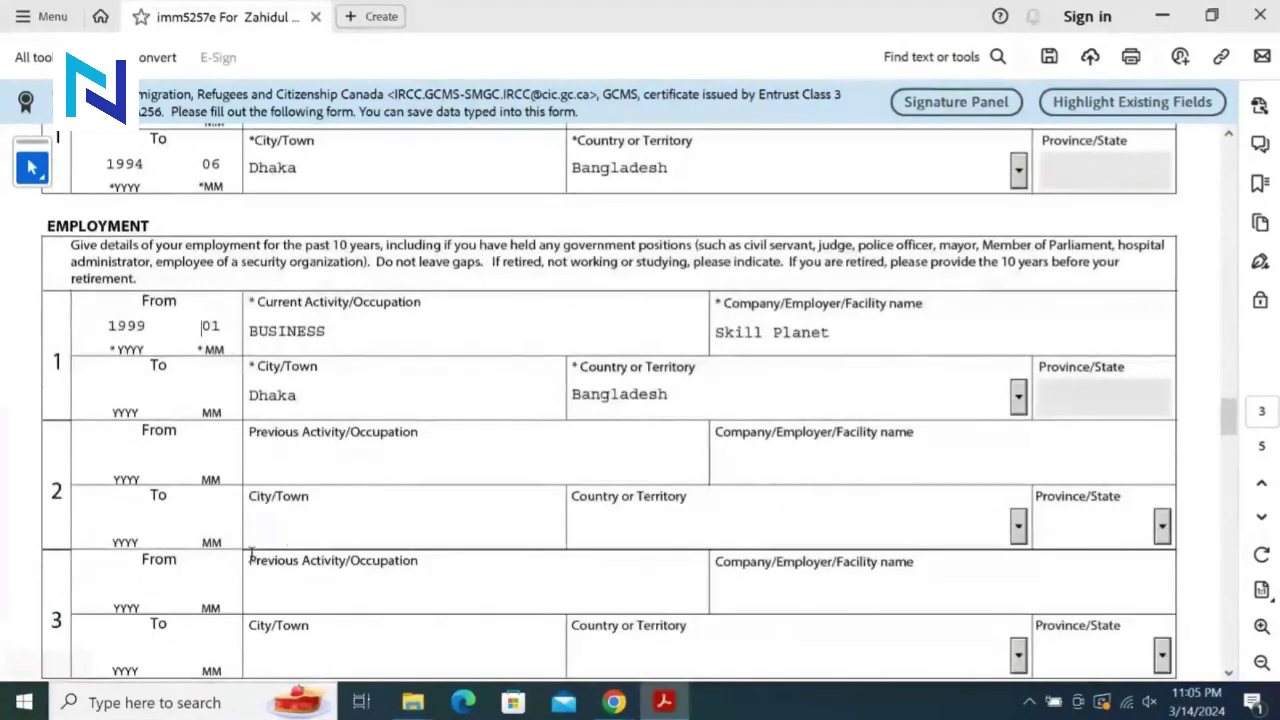
{"action": "scroll", "coordinate": [236, 572], "scroll_direction": "down", "scroll_amount": 1}
{"action": "scroll", "coordinate": [178, 477], "scroll_direction": "up", "scroll_amount": 1}
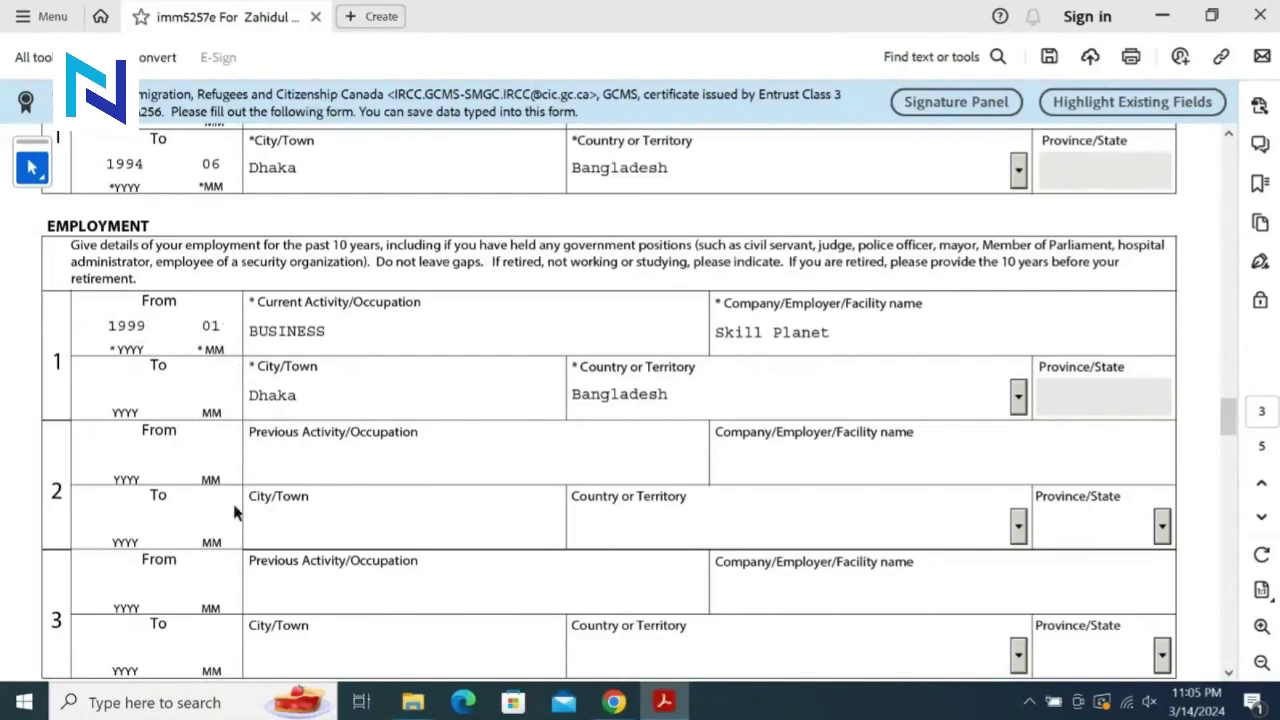
{"action": "scroll", "coordinate": [263, 463], "scroll_direction": "down", "scroll_amount": 1}
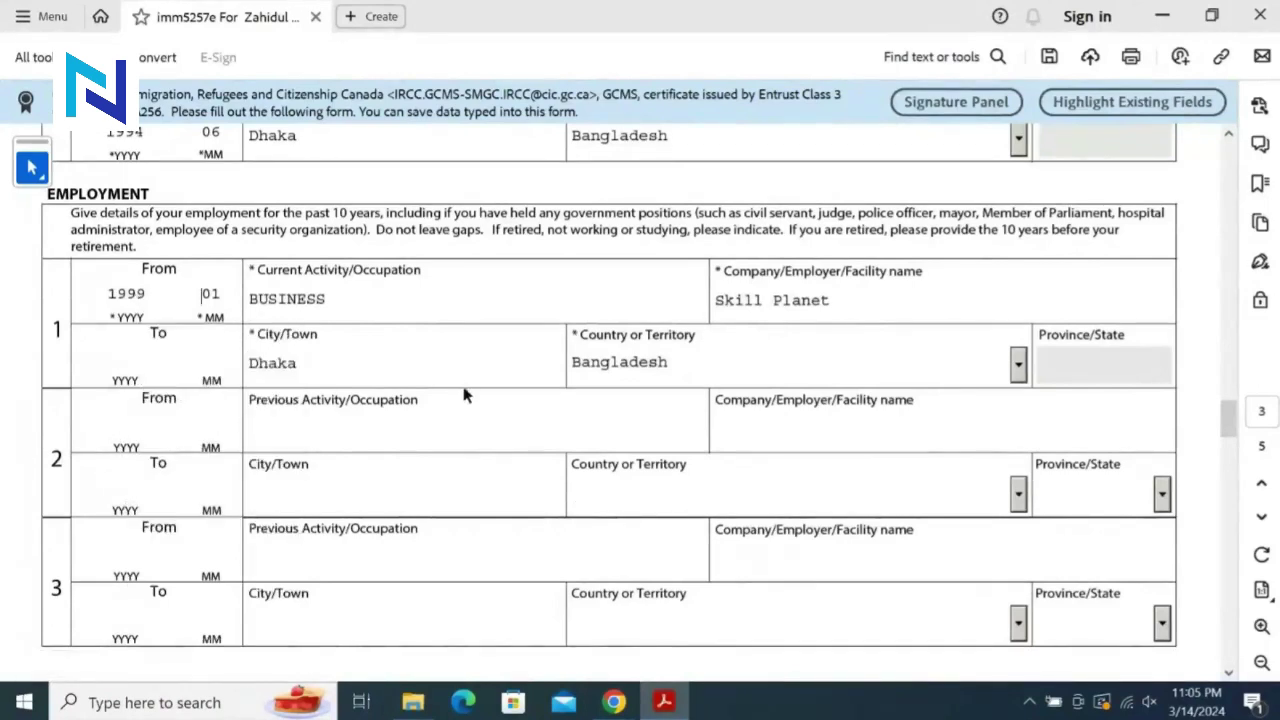
{"action": "scroll", "coordinate": [486, 399], "scroll_direction": "up", "scroll_amount": 1}
{"action": "scroll", "coordinate": [486, 403], "scroll_direction": "down", "scroll_amount": 1}
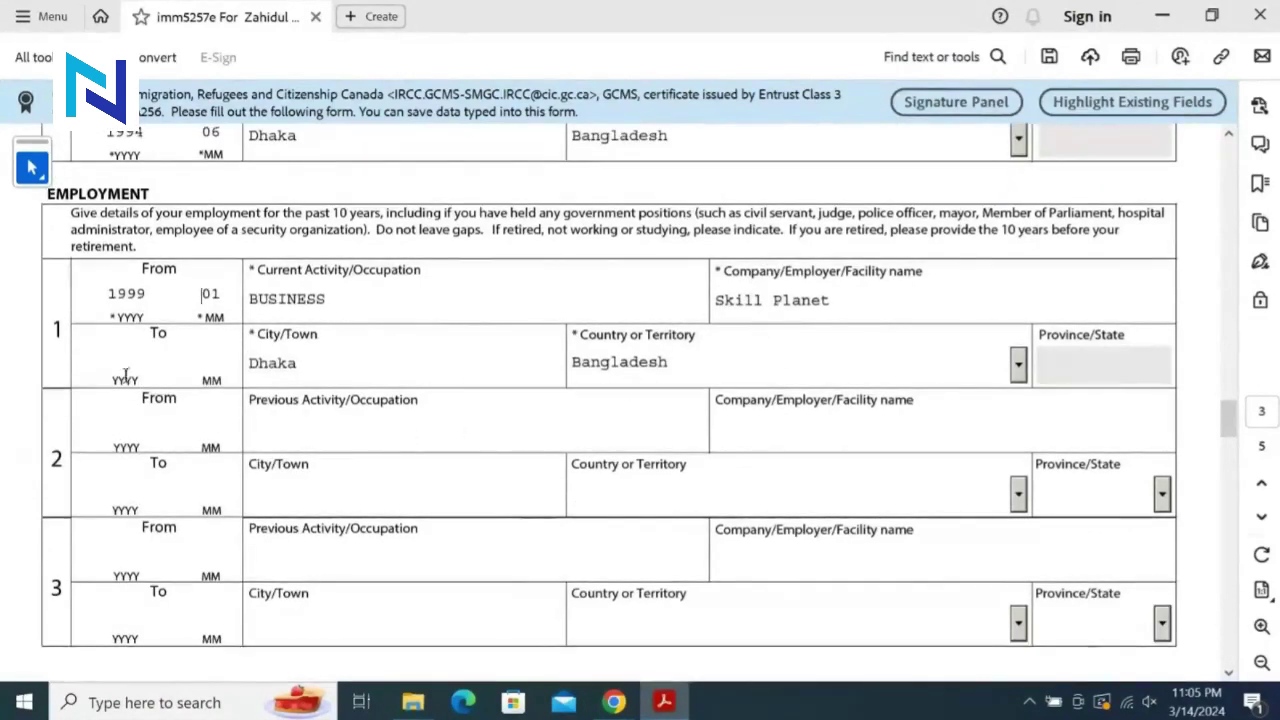
{"action": "scroll", "coordinate": [370, 390], "scroll_direction": "down", "scroll_amount": 10}
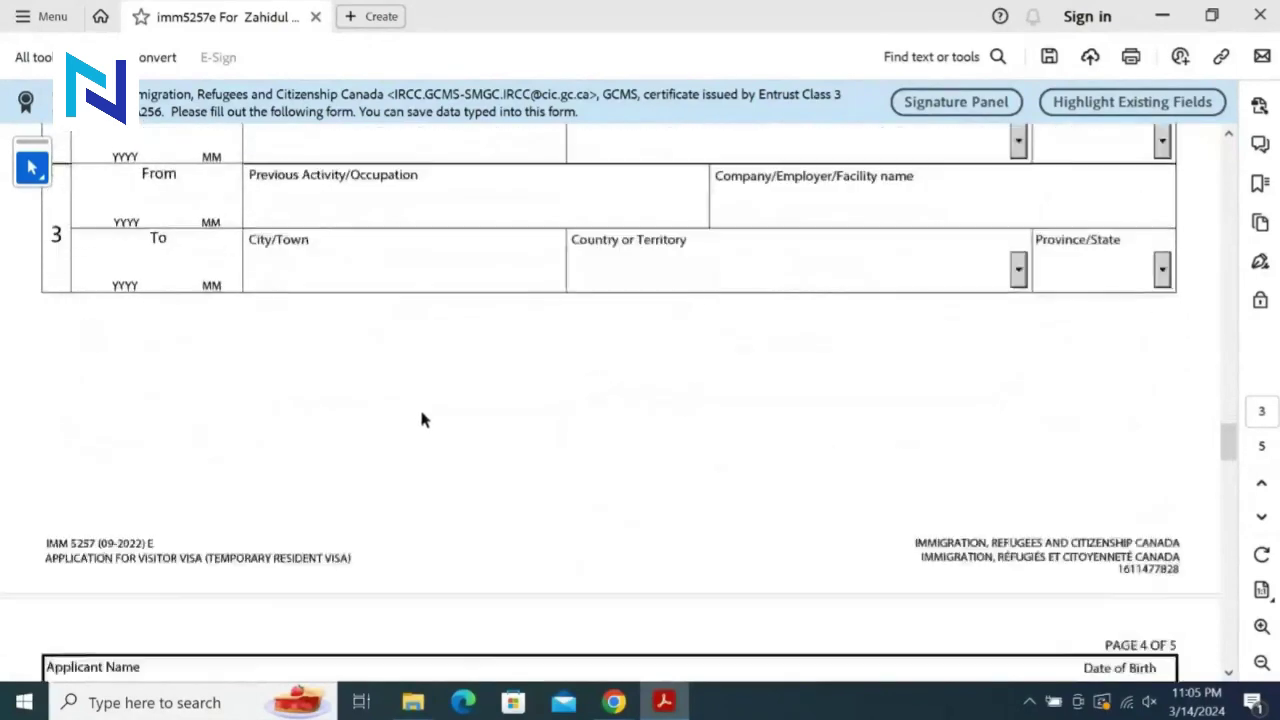
{"action": "scroll", "coordinate": [458, 422], "scroll_direction": "down", "scroll_amount": 6}
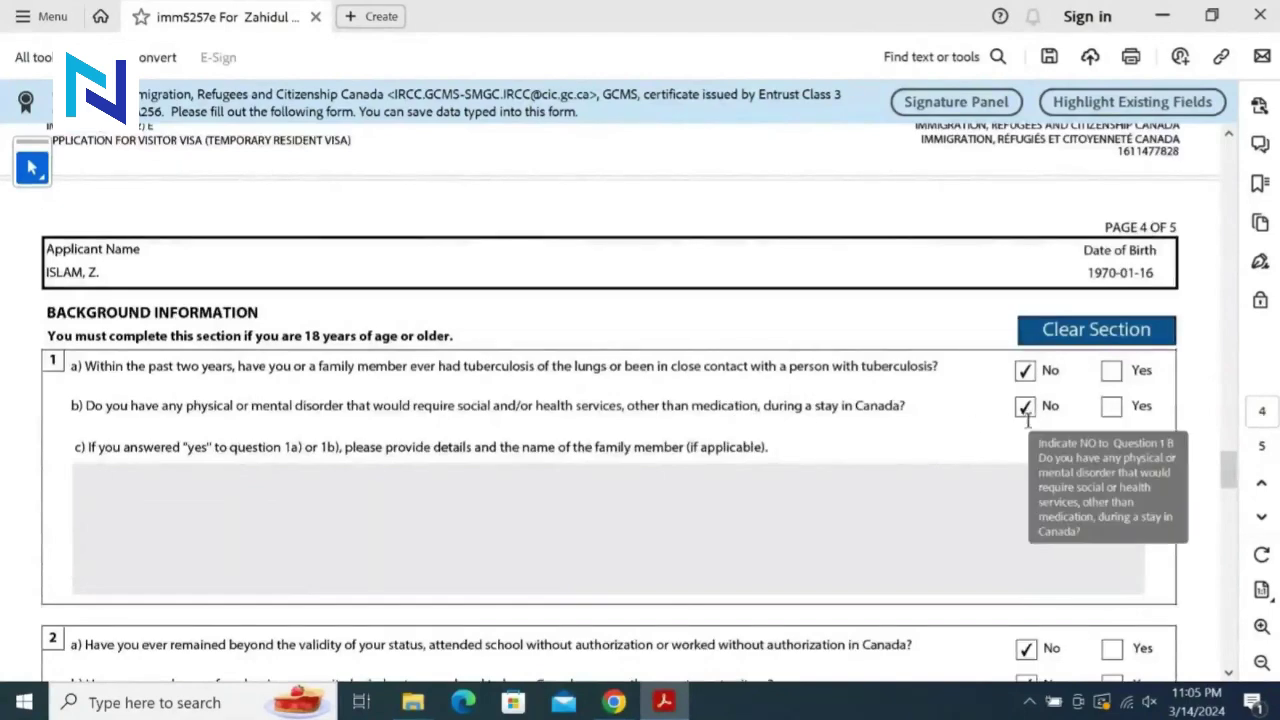
{"action": "scroll", "coordinate": [1045, 440], "scroll_direction": "down", "scroll_amount": 2}
{"action": "scroll", "coordinate": [1049, 505], "scroll_direction": "down", "scroll_amount": 1}
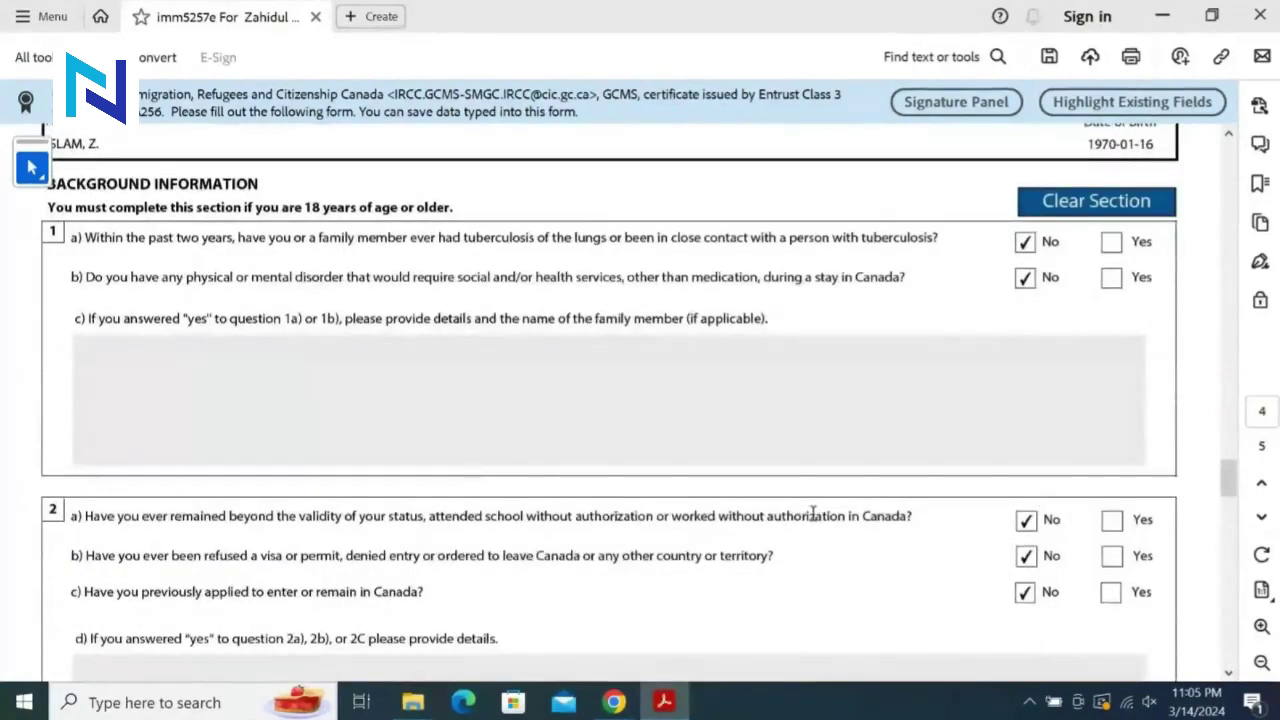
{"action": "scroll", "coordinate": [822, 515], "scroll_direction": "down", "scroll_amount": 2}
{"action": "scroll", "coordinate": [824, 494], "scroll_direction": "up", "scroll_amount": 1}
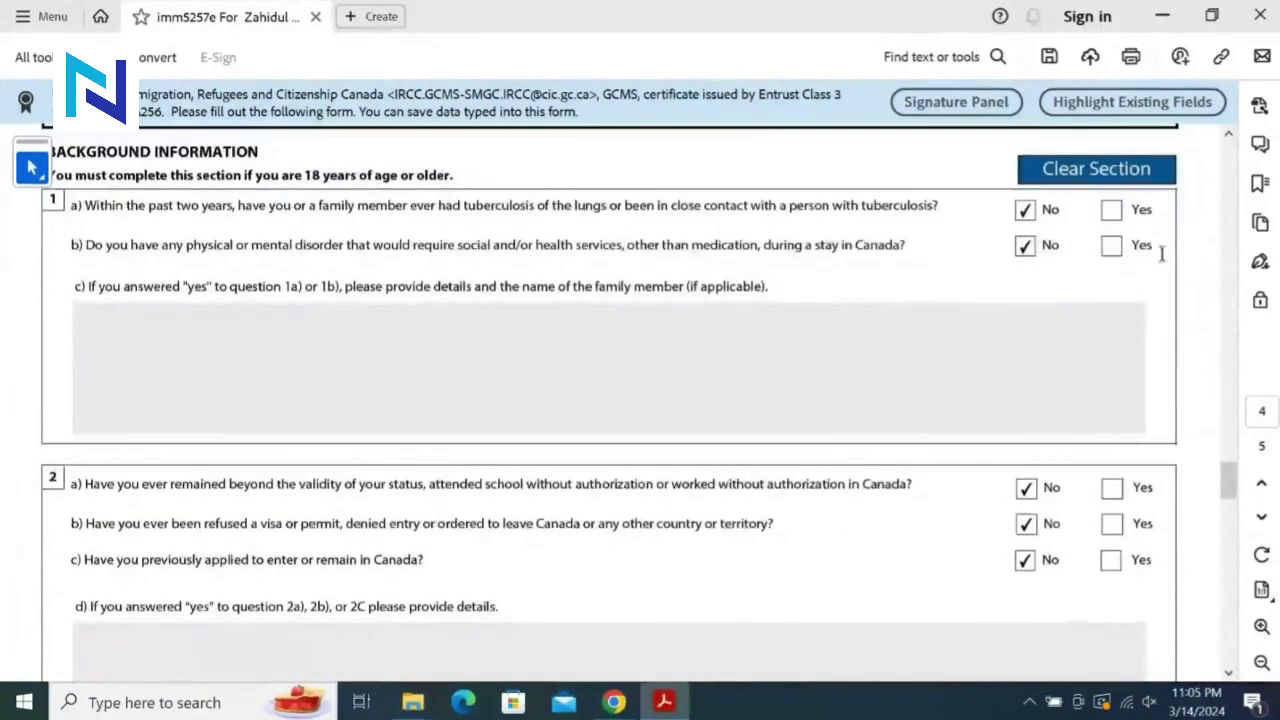
{"action": "left_click", "coordinate": [1112, 247]}
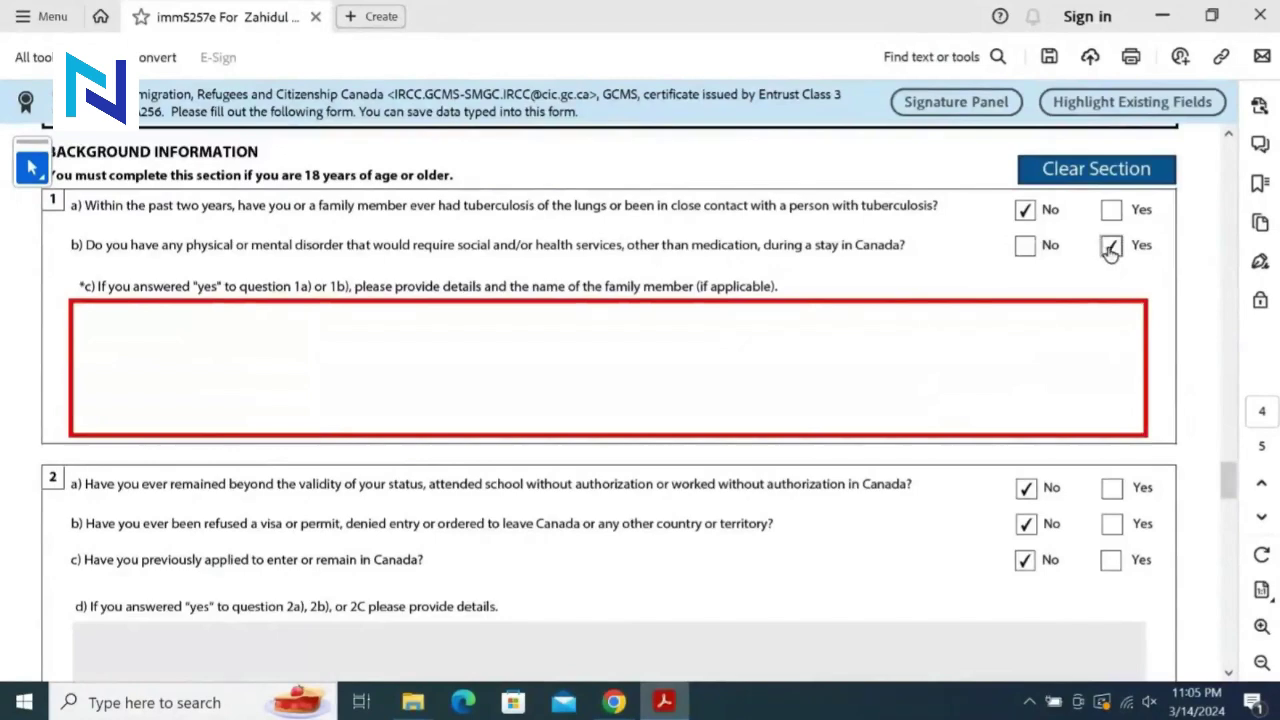
{"action": "left_click", "coordinate": [1025, 245]}
{"action": "scroll", "coordinate": [1026, 256], "scroll_direction": "down", "scroll_amount": 3}
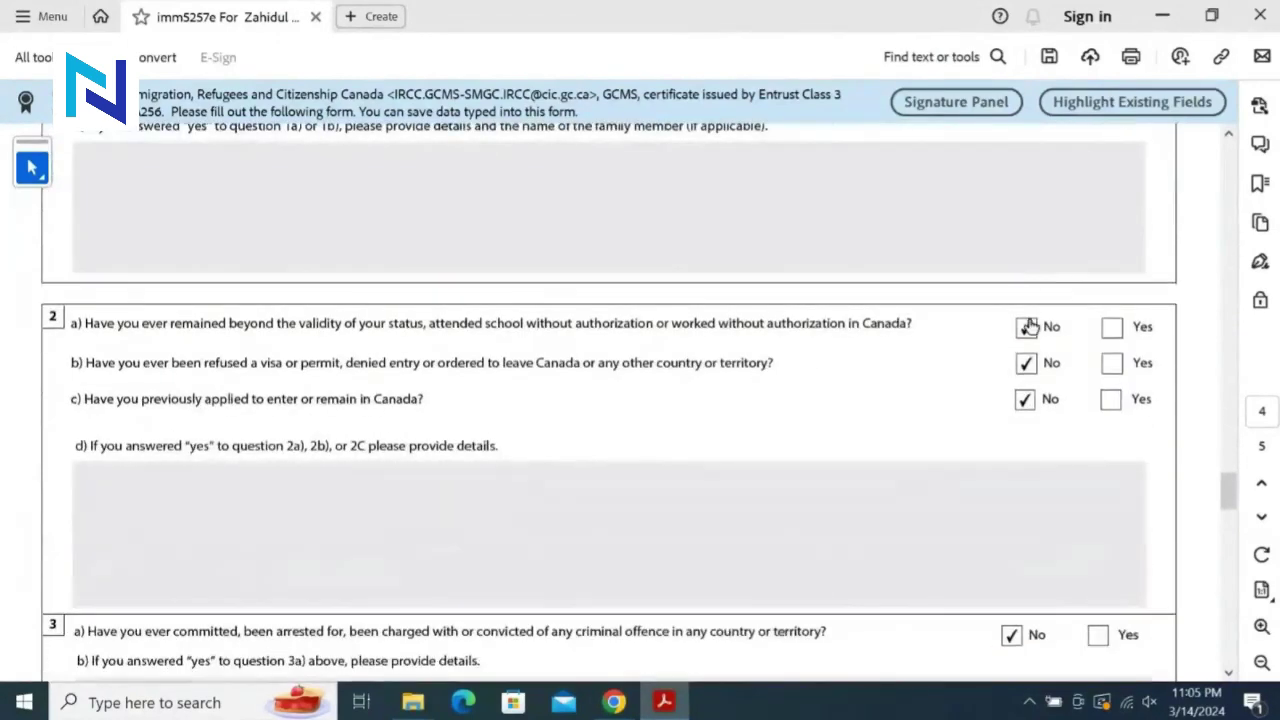
{"action": "scroll", "coordinate": [1030, 320], "scroll_direction": "down", "scroll_amount": 5}
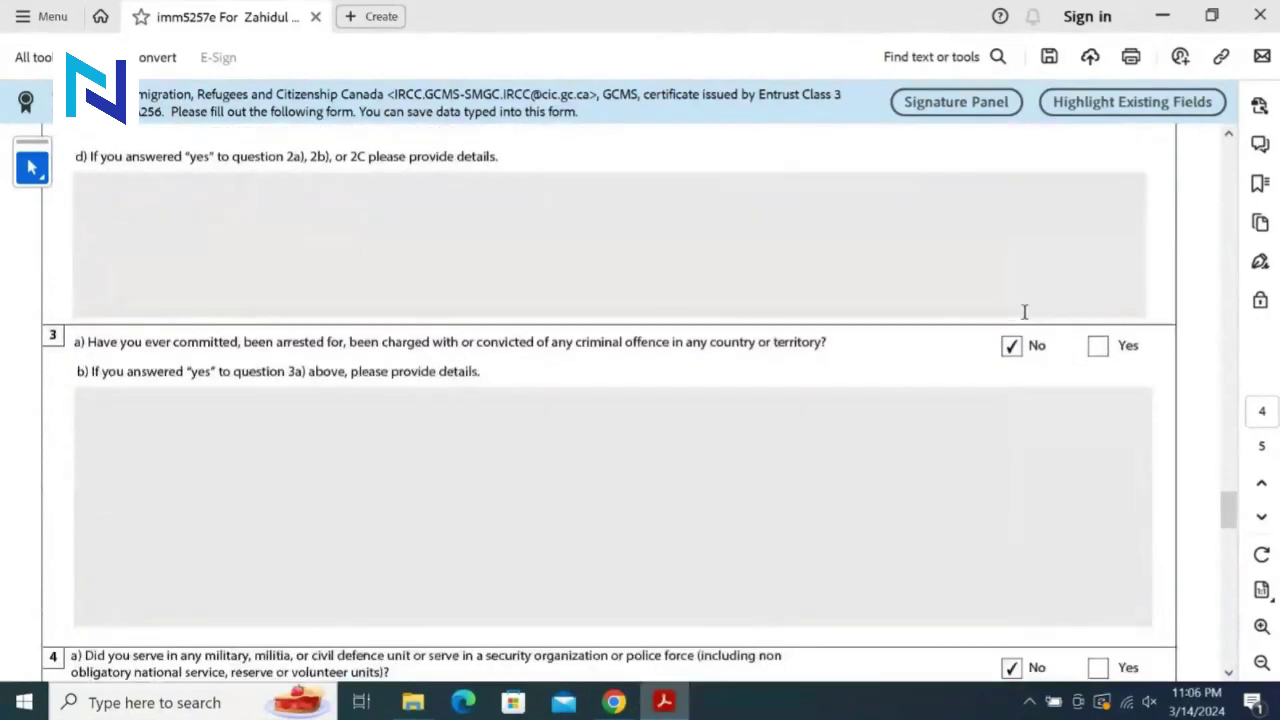
{"action": "scroll", "coordinate": [1023, 314], "scroll_direction": "down", "scroll_amount": 8}
{"action": "scroll", "coordinate": [888, 319], "scroll_direction": "down", "scroll_amount": 3}
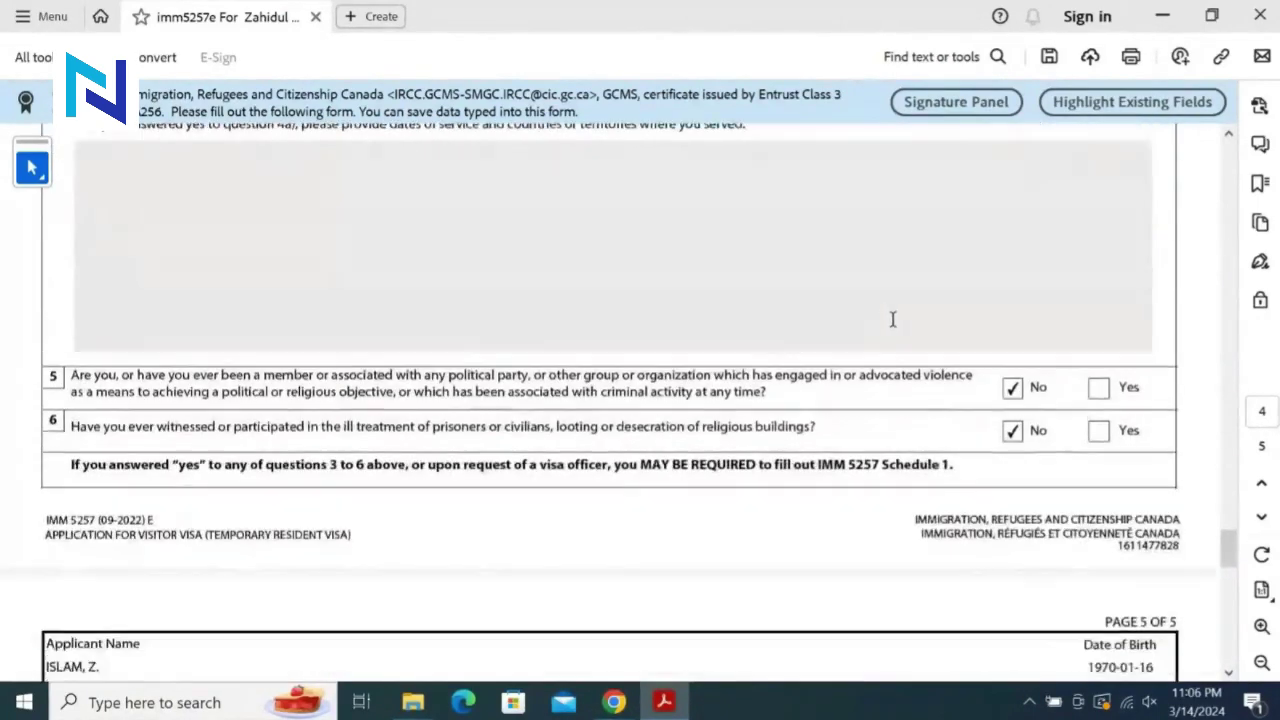
{"action": "scroll", "coordinate": [968, 350], "scroll_direction": "down", "scroll_amount": 1}
{"action": "scroll", "coordinate": [968, 350], "scroll_direction": "down", "scroll_amount": 5}
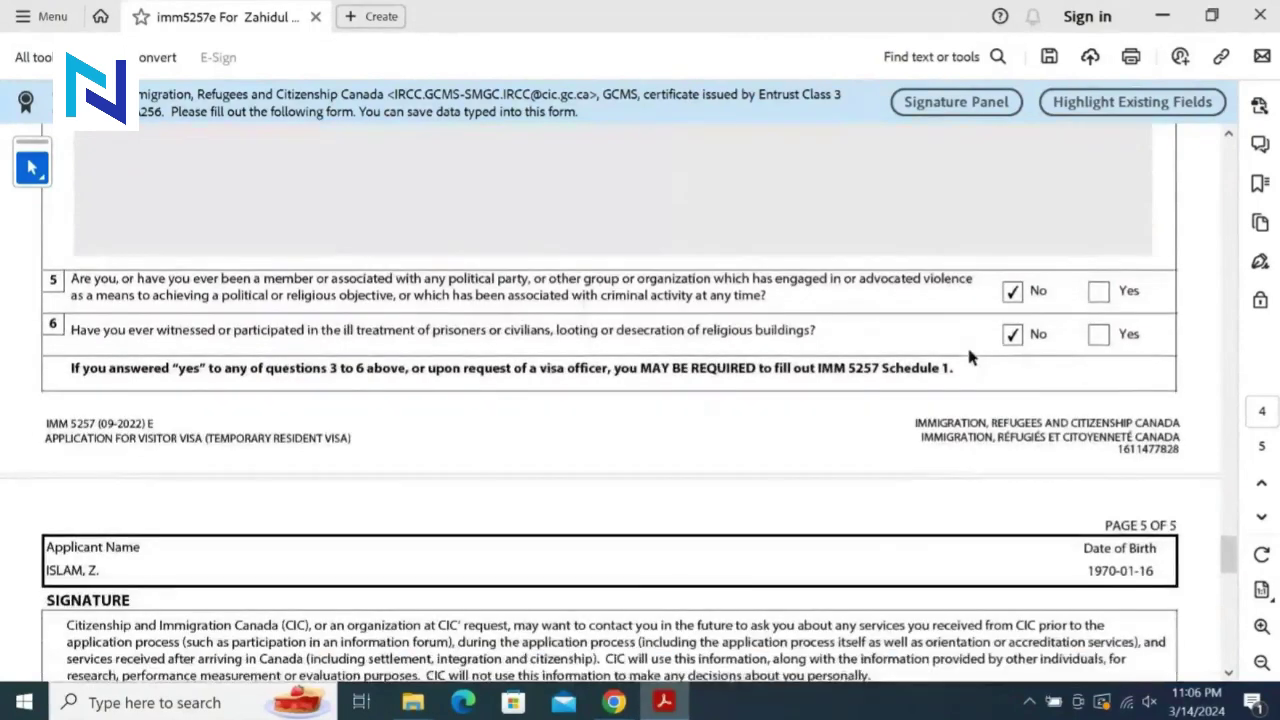
{"action": "scroll", "coordinate": [968, 350], "scroll_direction": "down", "scroll_amount": 2}
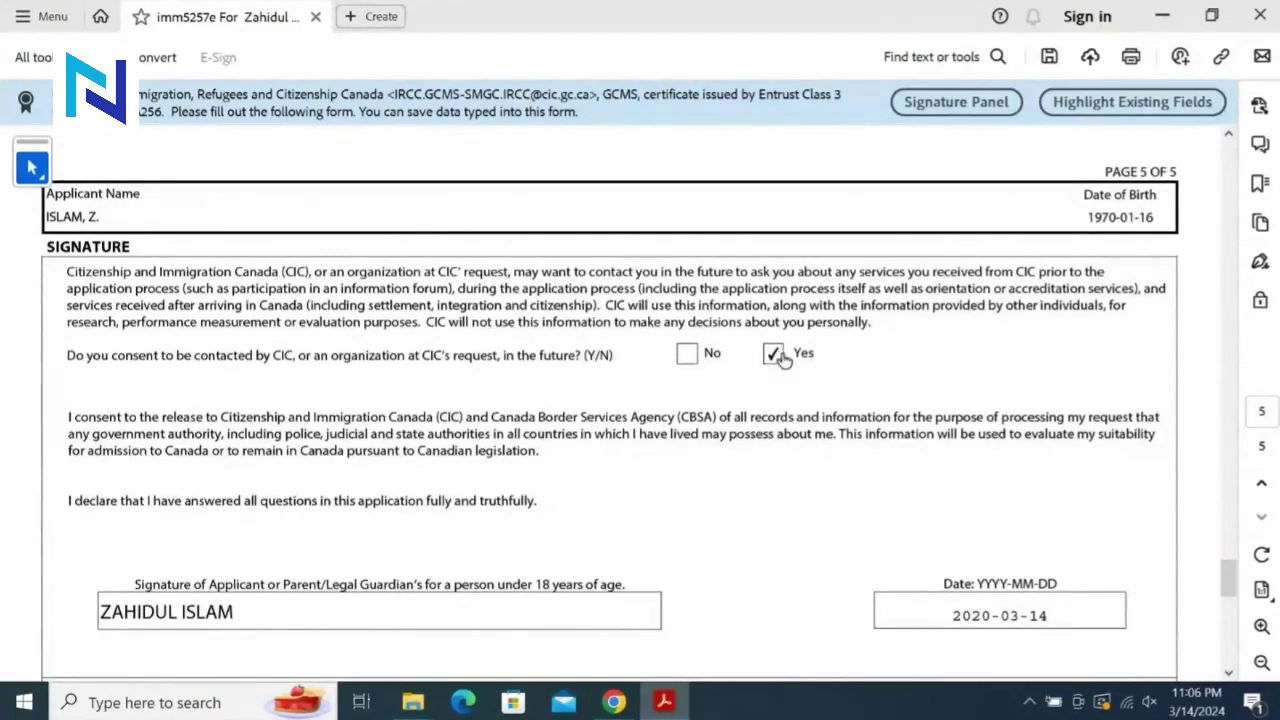
Scroll to the signature Date field and pick 14 March 2024, replacing 2020-03-14.
{"action": "scroll", "coordinate": [530, 547], "scroll_direction": "down", "scroll_amount": 1}
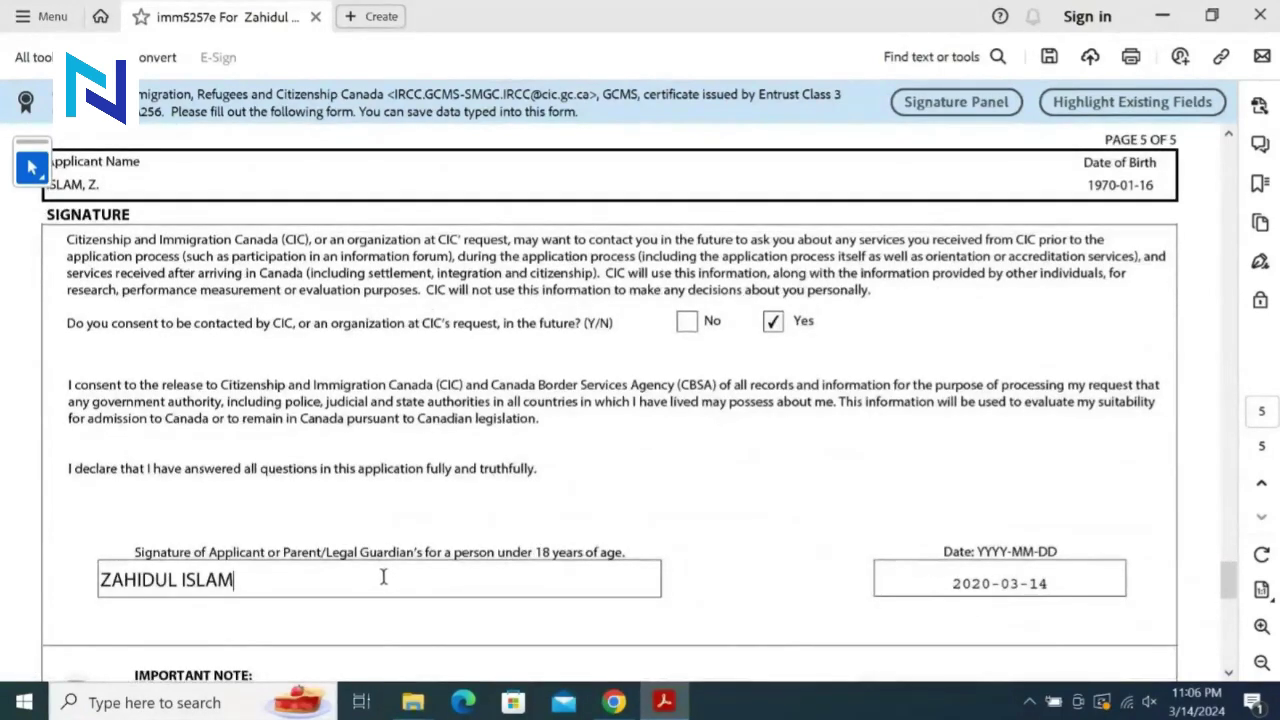
{"action": "scroll", "coordinate": [383, 577], "scroll_direction": "down", "scroll_amount": 2}
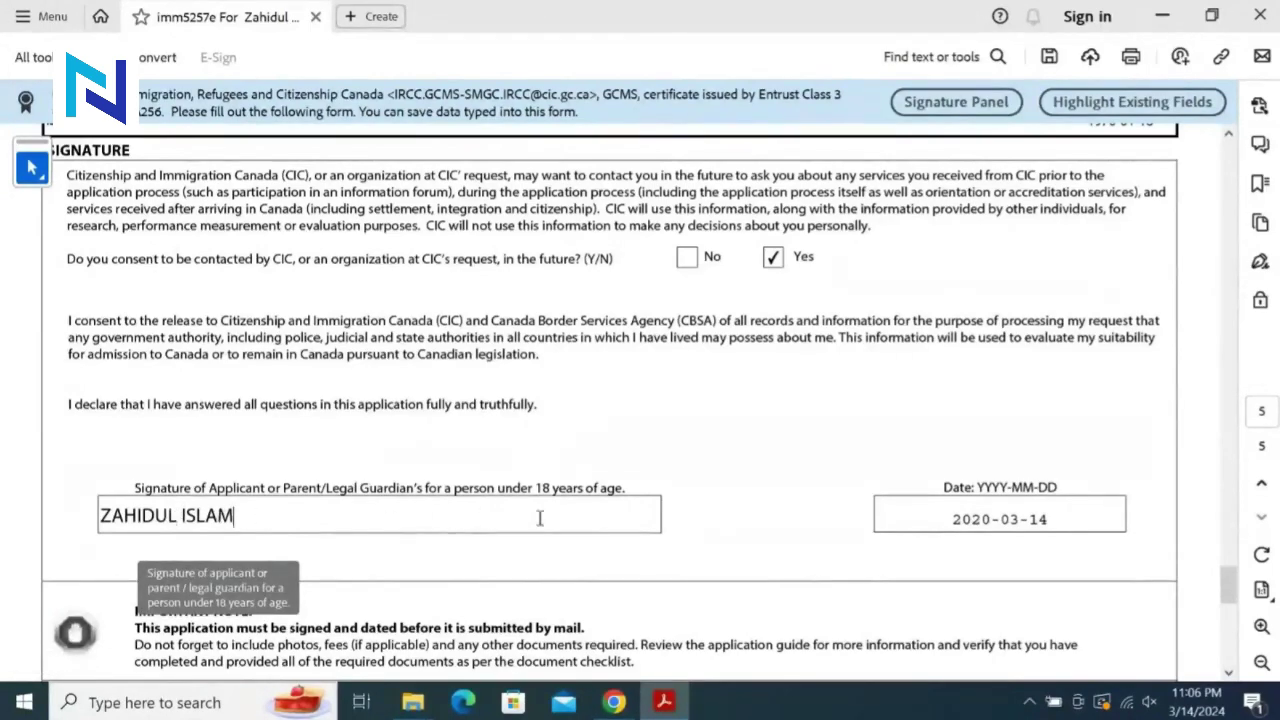
{"action": "scroll", "coordinate": [760, 440], "scroll_direction": "down", "scroll_amount": 3}
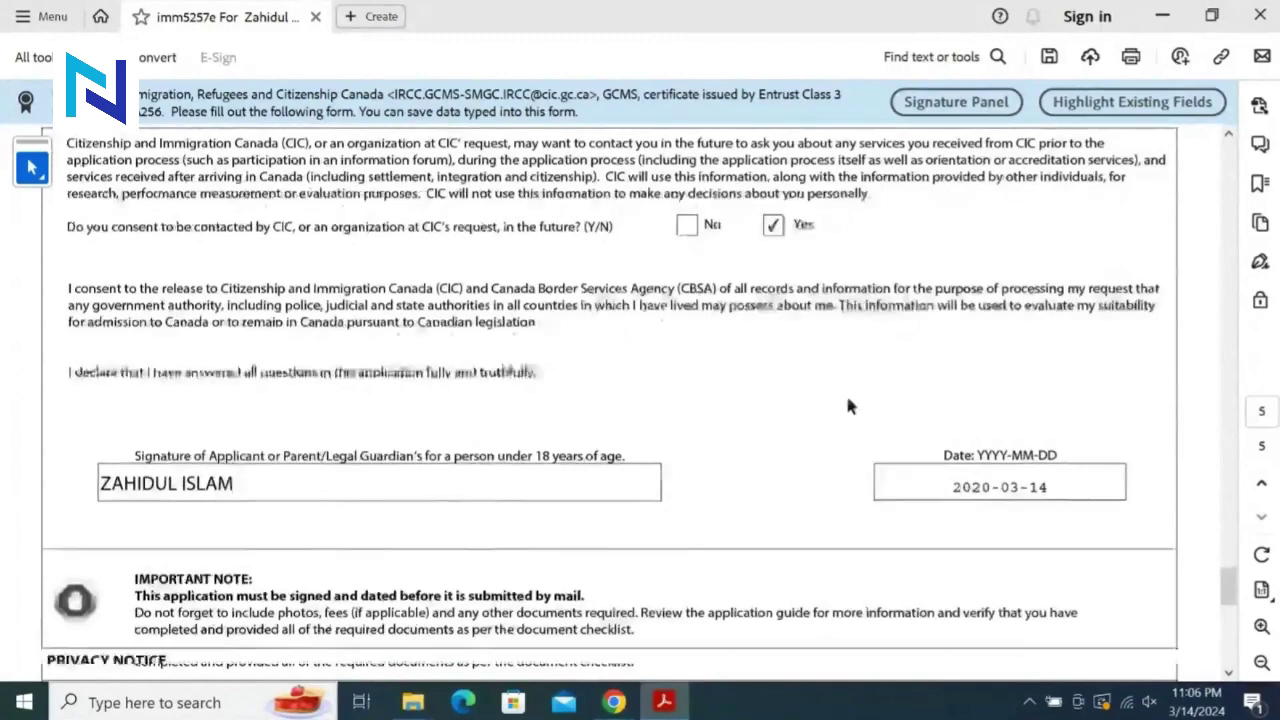
{"action": "left_click", "coordinate": [1091, 389]}
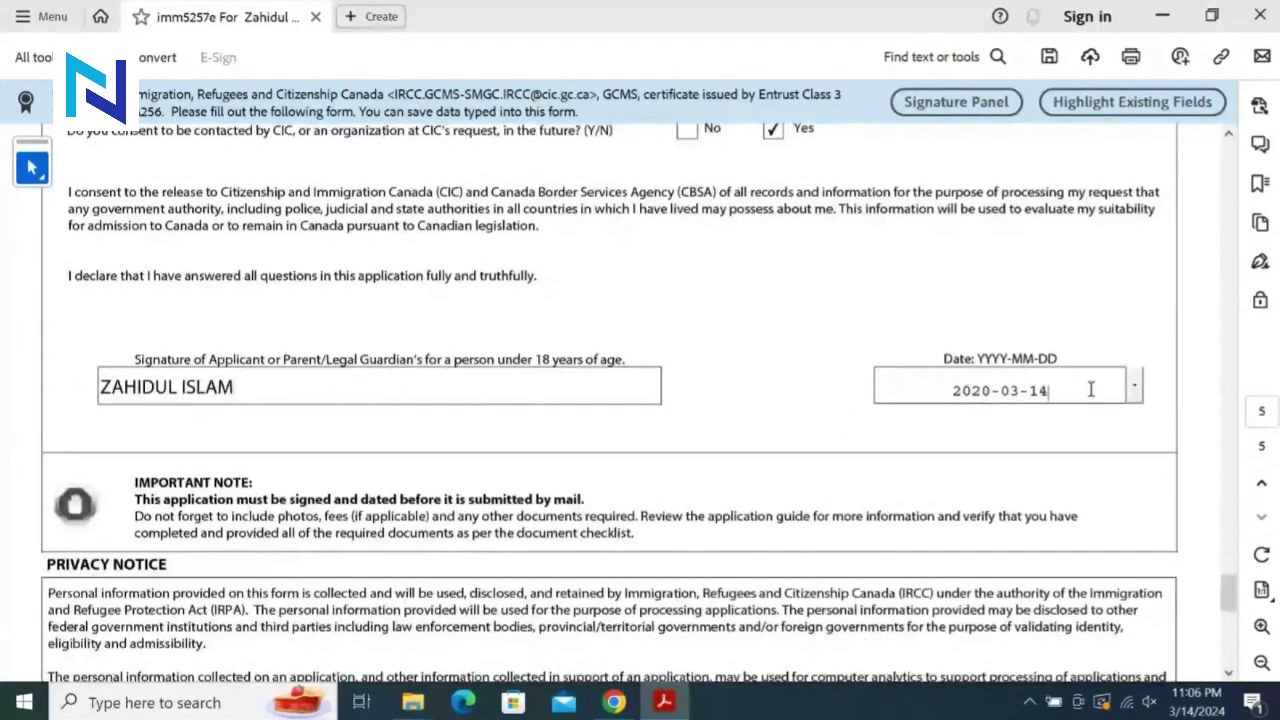
{"action": "left_click", "coordinate": [1140, 391]}
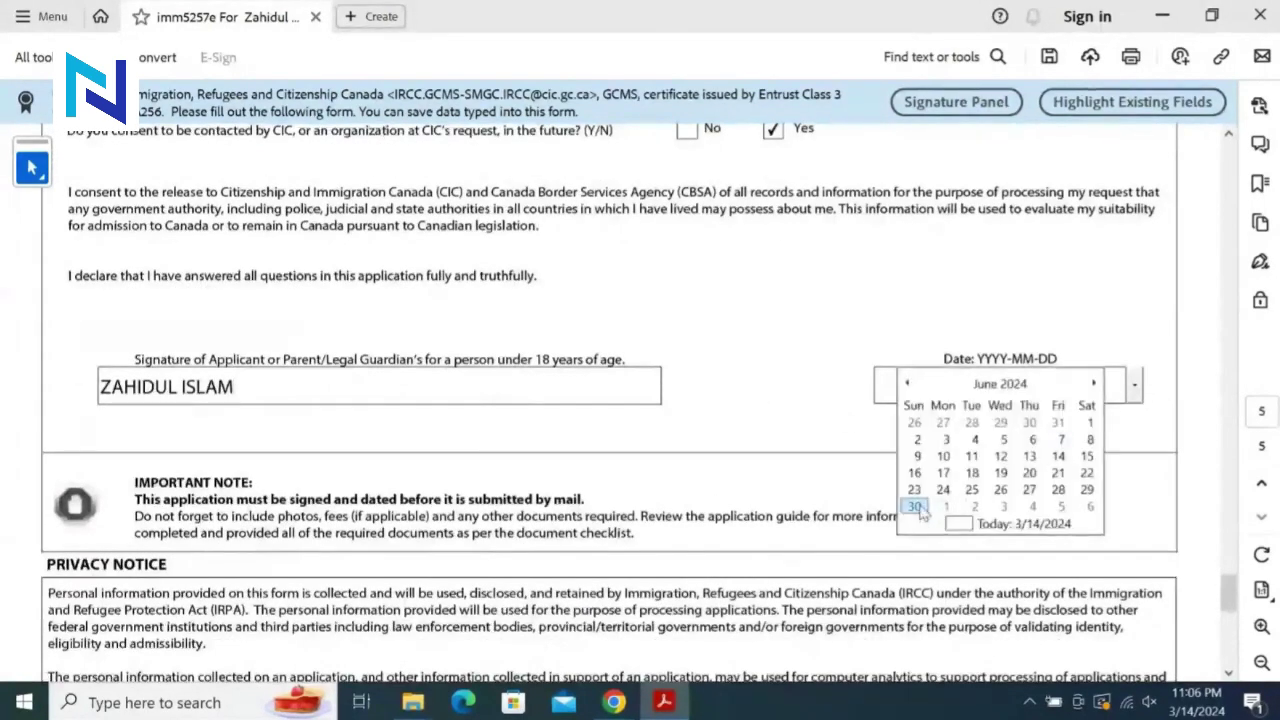
{"action": "left_click", "coordinate": [986, 384]}
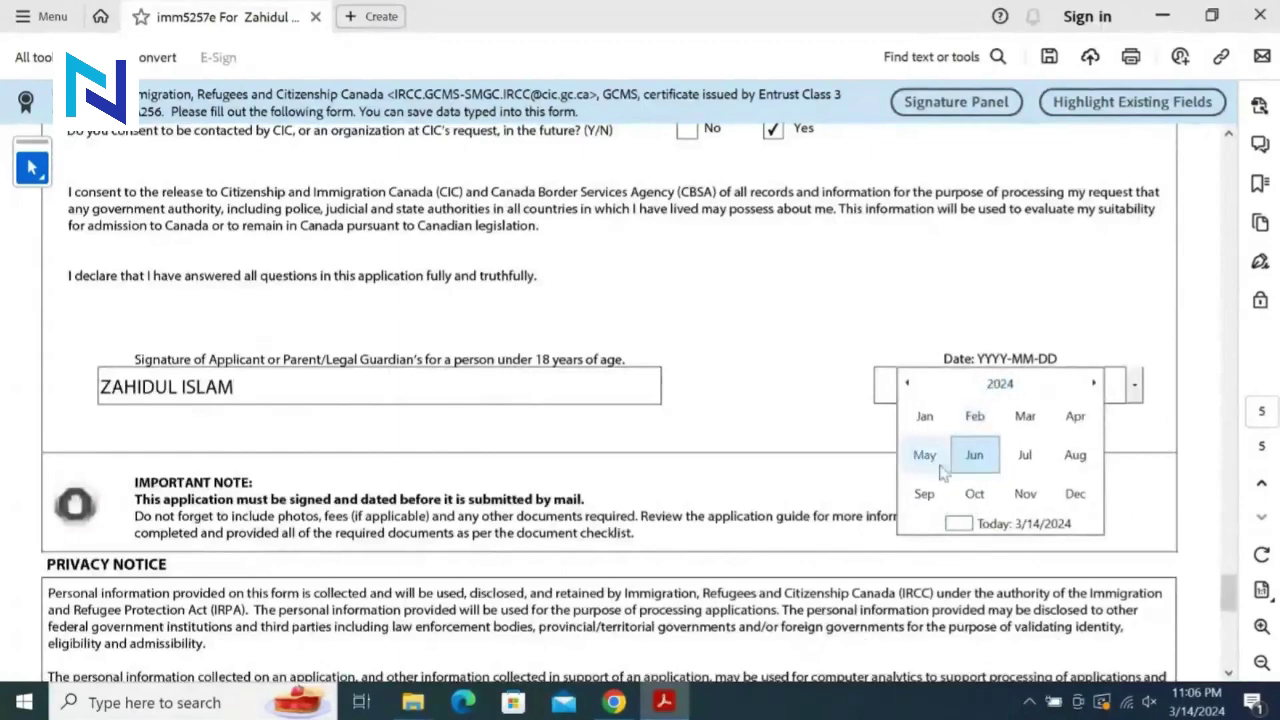
{"action": "left_click", "coordinate": [1029, 430]}
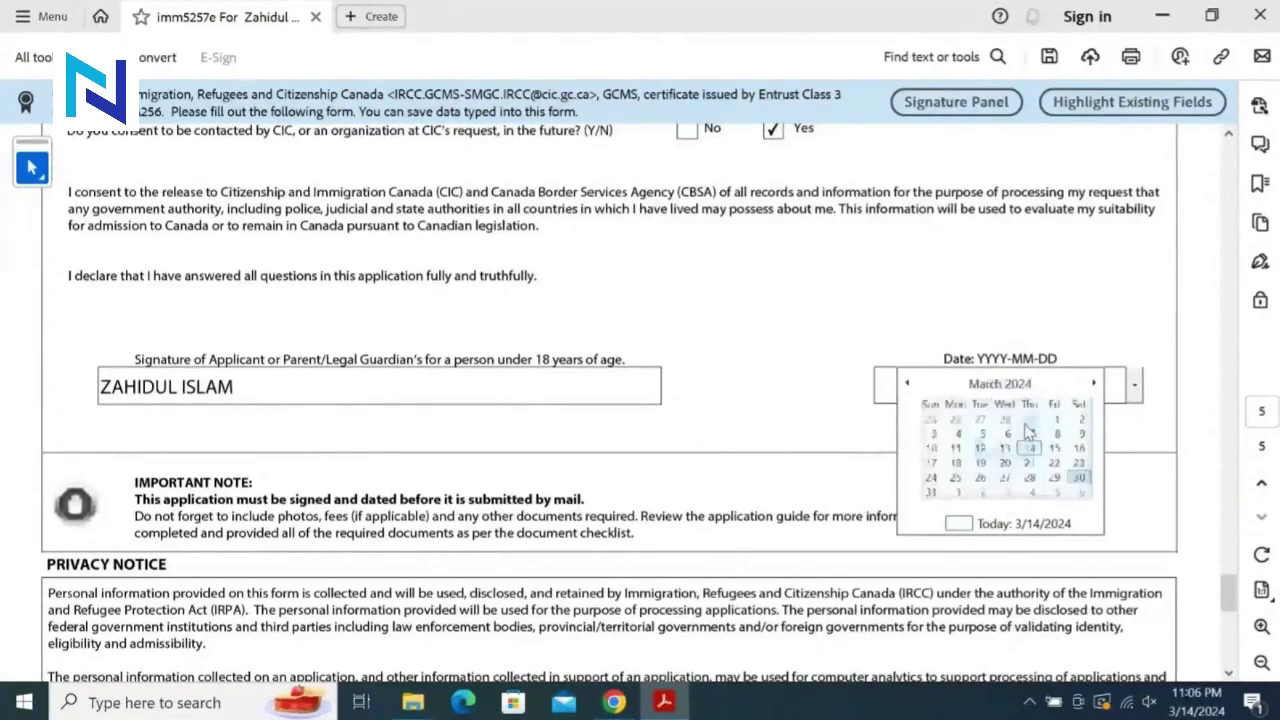
{"action": "left_click", "coordinate": [1027, 449]}
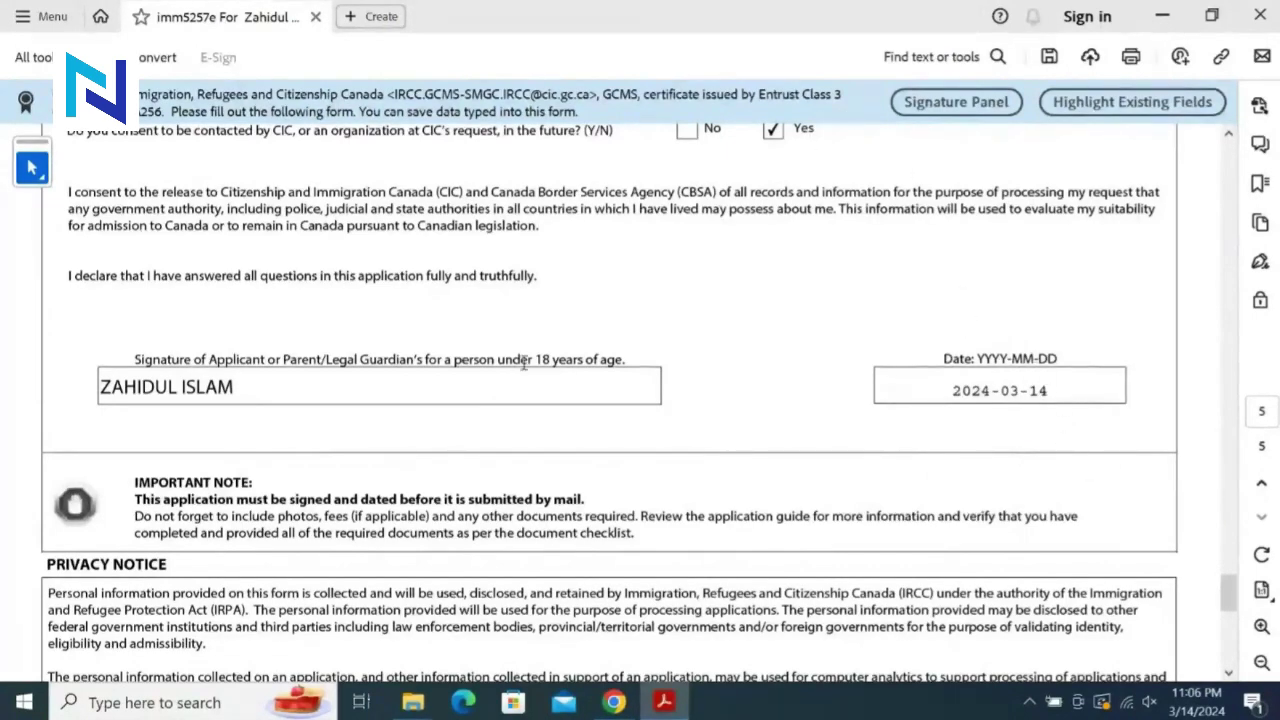
Validate the completed form and dismiss the success message.
{"action": "scroll", "coordinate": [524, 362], "scroll_direction": "down", "scroll_amount": 5}
{"action": "scroll", "coordinate": [674, 406], "scroll_direction": "down", "scroll_amount": 5}
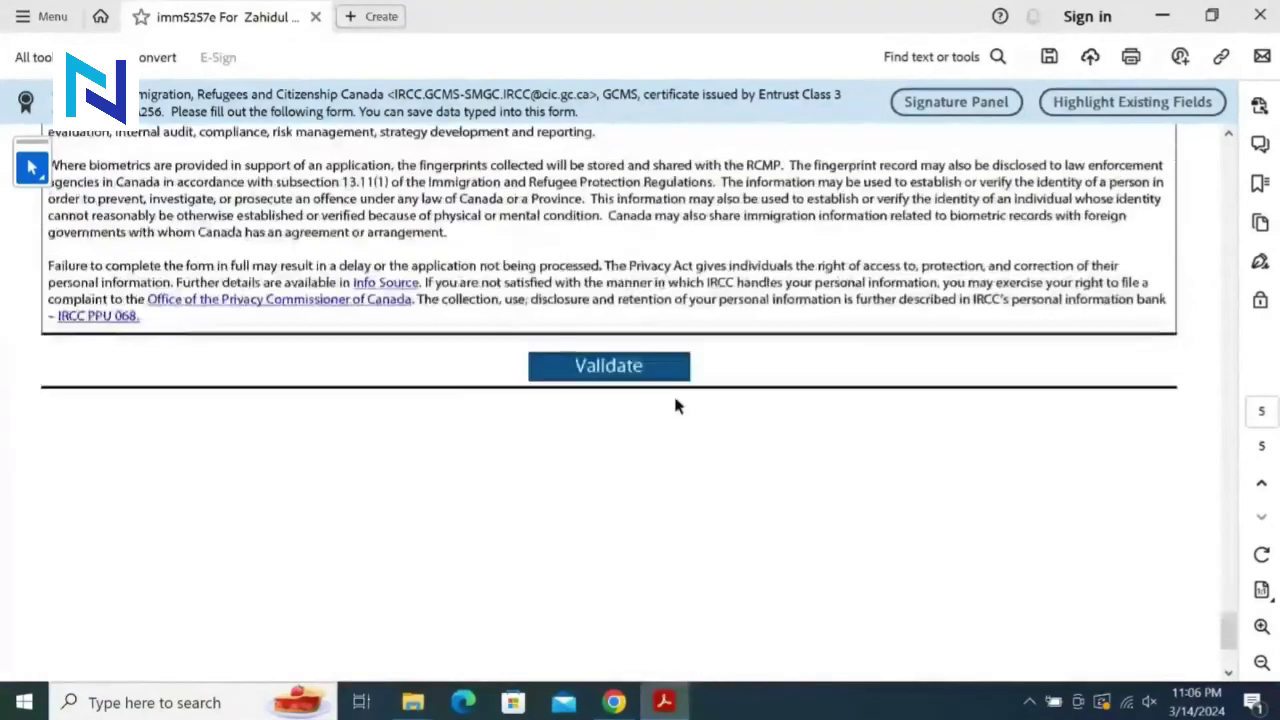
{"action": "scroll", "coordinate": [680, 443], "scroll_direction": "up", "scroll_amount": 2}
{"action": "scroll", "coordinate": [690, 390], "scroll_direction": "down", "scroll_amount": 2}
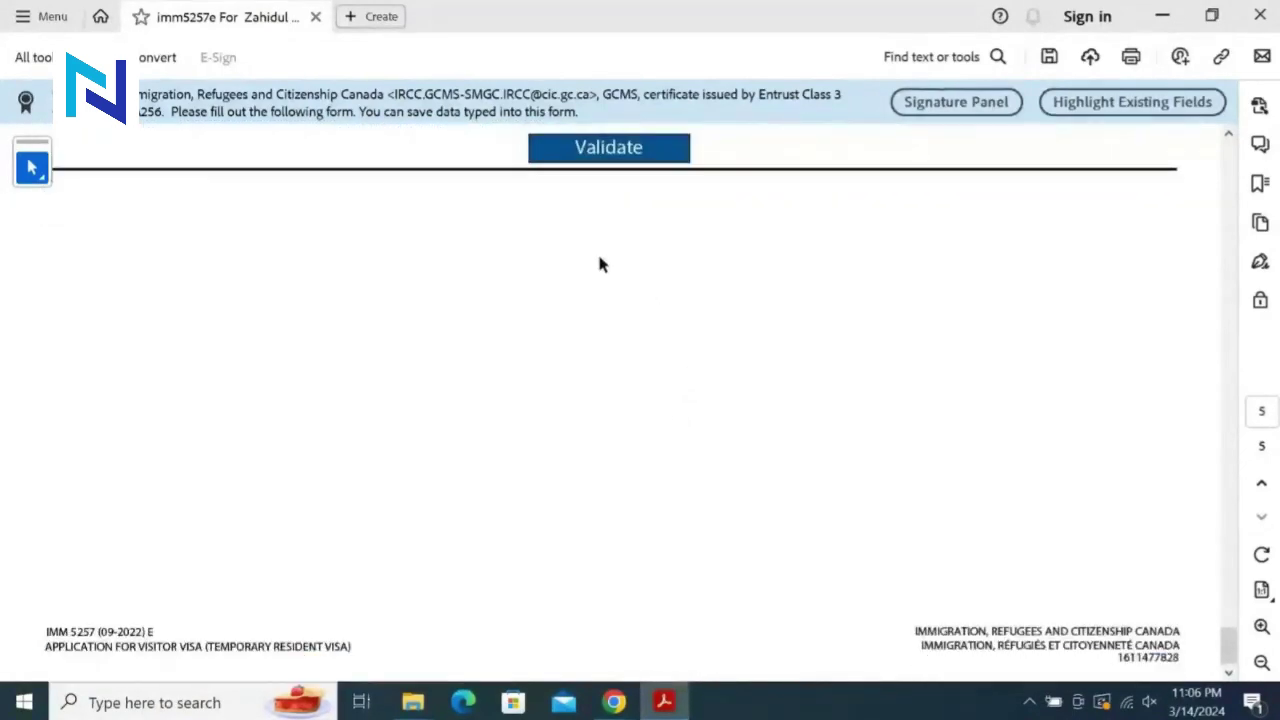
{"action": "left_click", "coordinate": [650, 158]}
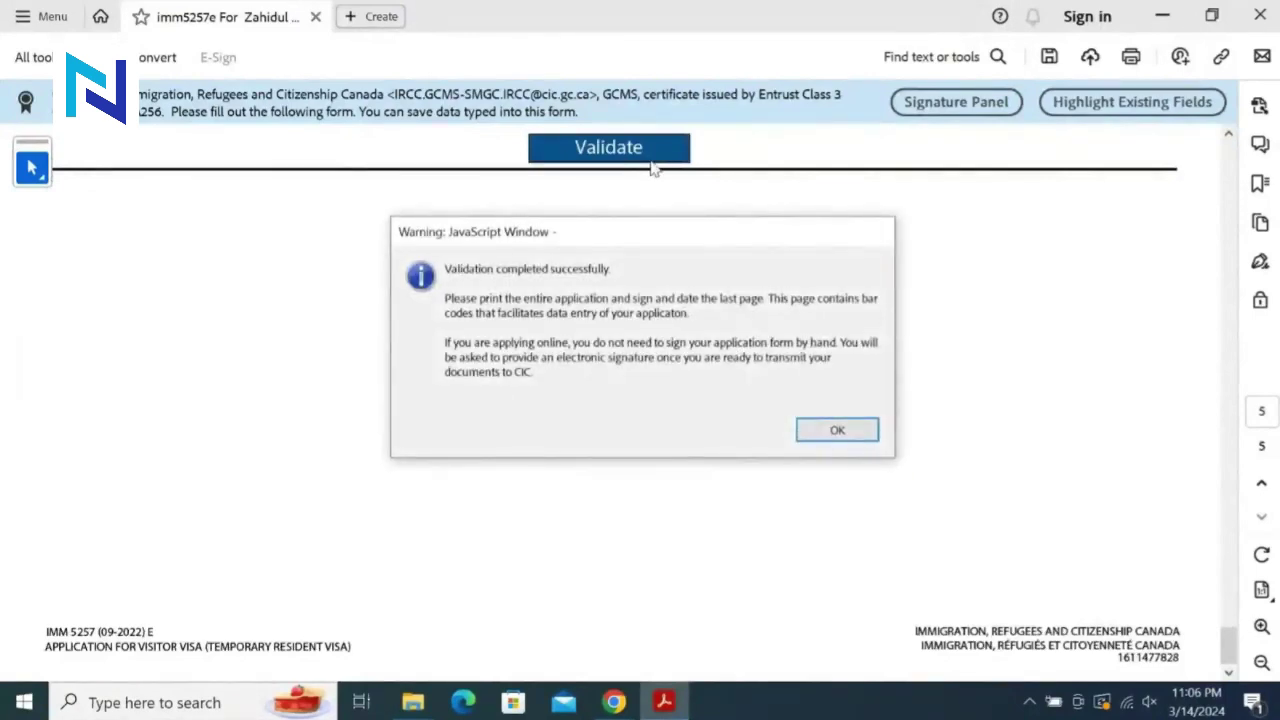
{"action": "left_click", "coordinate": [837, 429]}
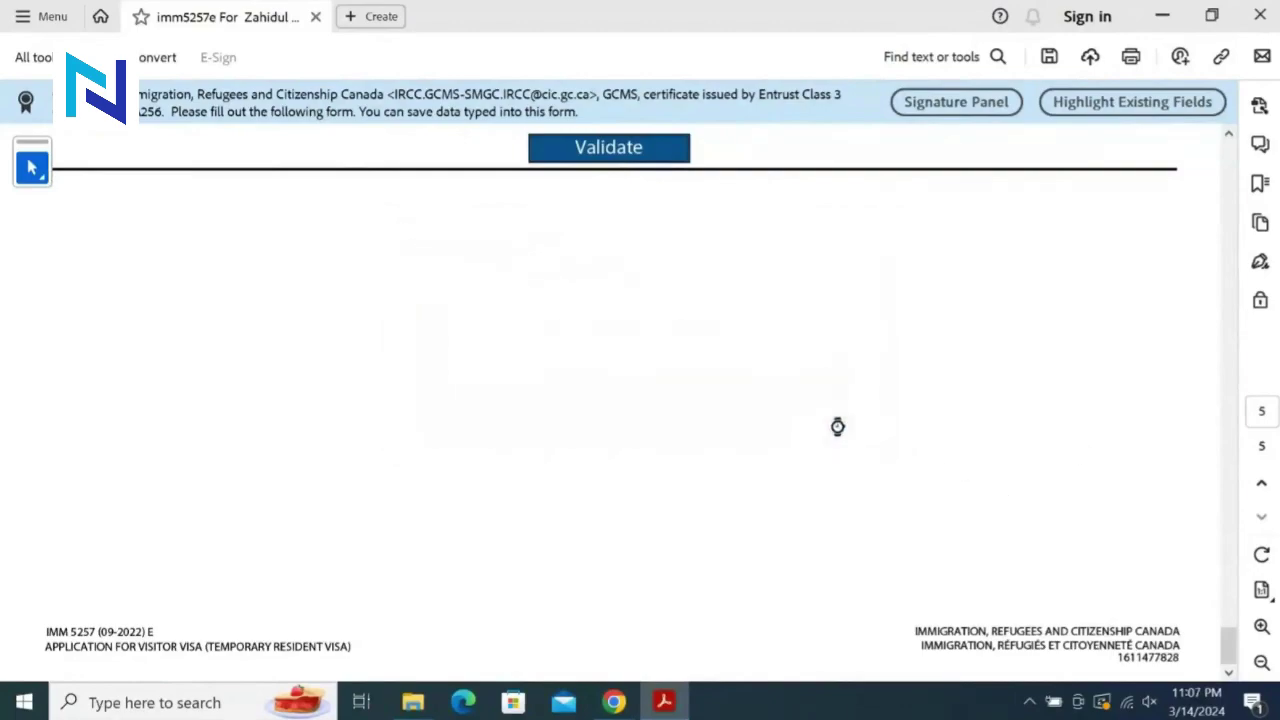
Scroll to page 6 to review the barcodes IMM5257_06-2018_1 through _5.
{"action": "scroll", "coordinate": [1003, 460], "scroll_direction": "down", "scroll_amount": 3}
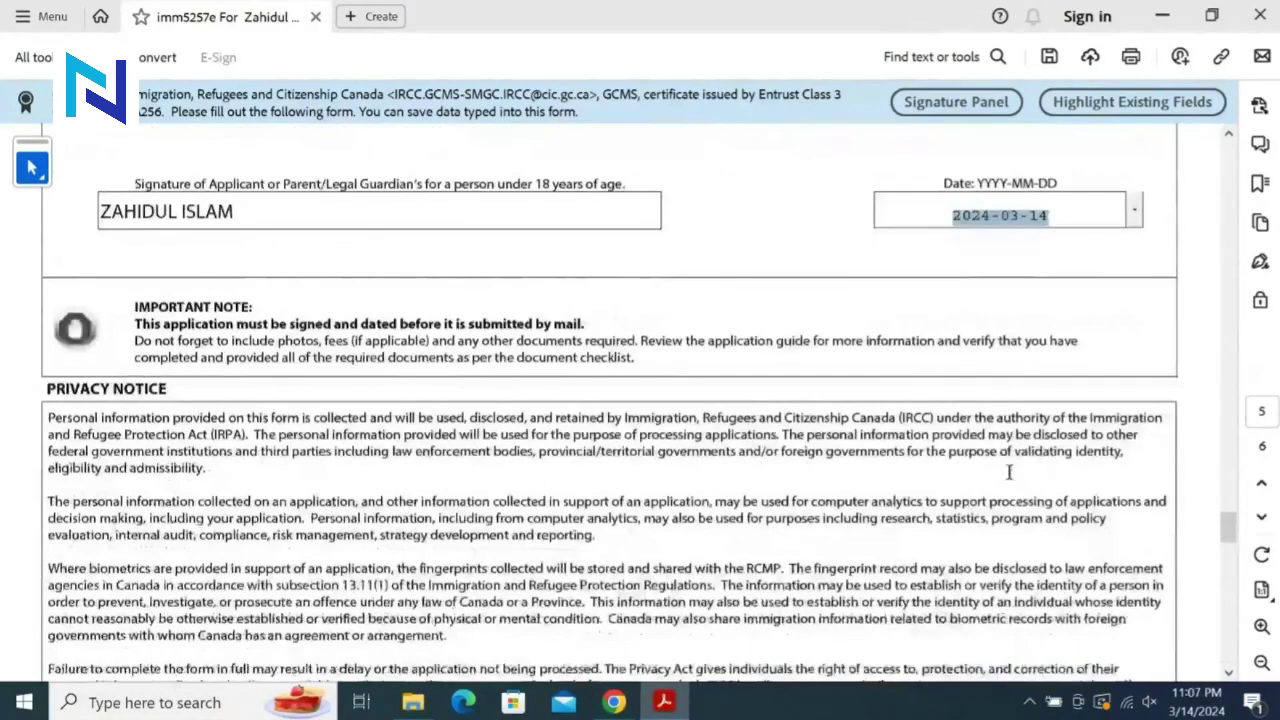
{"action": "scroll", "coordinate": [1010, 472], "scroll_direction": "down", "scroll_amount": 8}
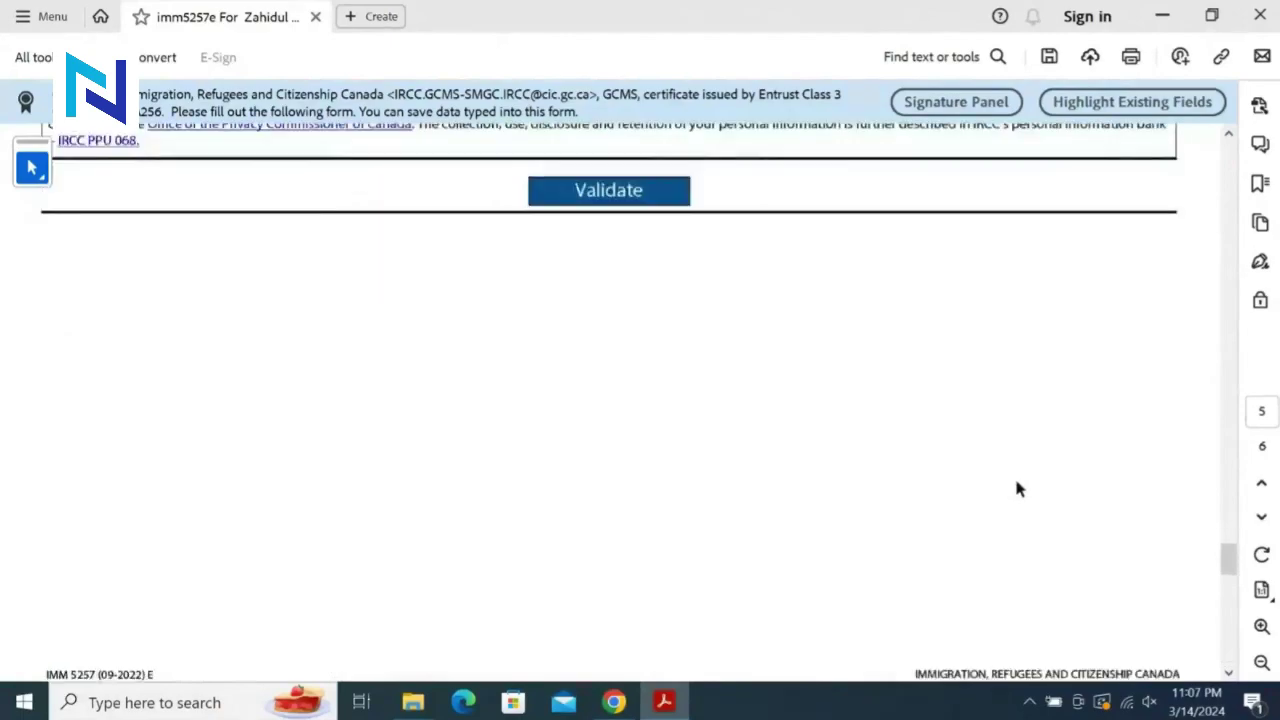
{"action": "scroll", "coordinate": [1016, 489], "scroll_direction": "down", "scroll_amount": 8}
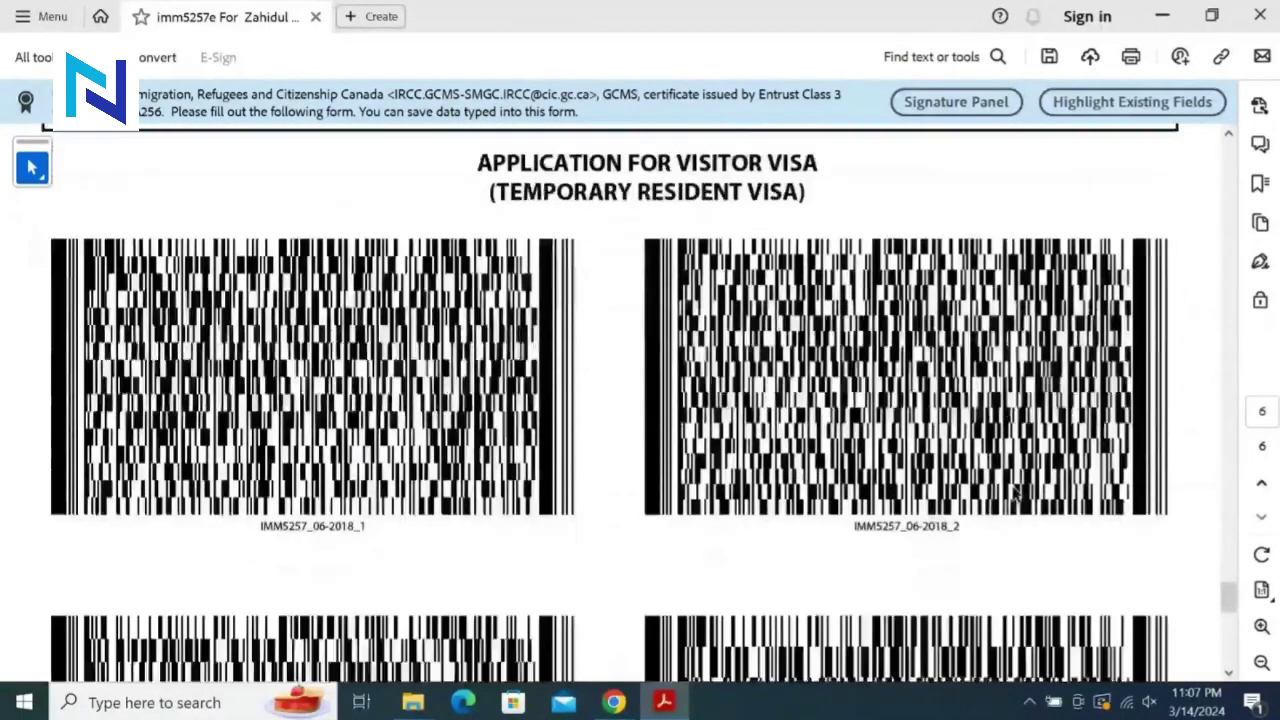
{"action": "scroll", "coordinate": [1013, 490], "scroll_direction": "down", "scroll_amount": 8}
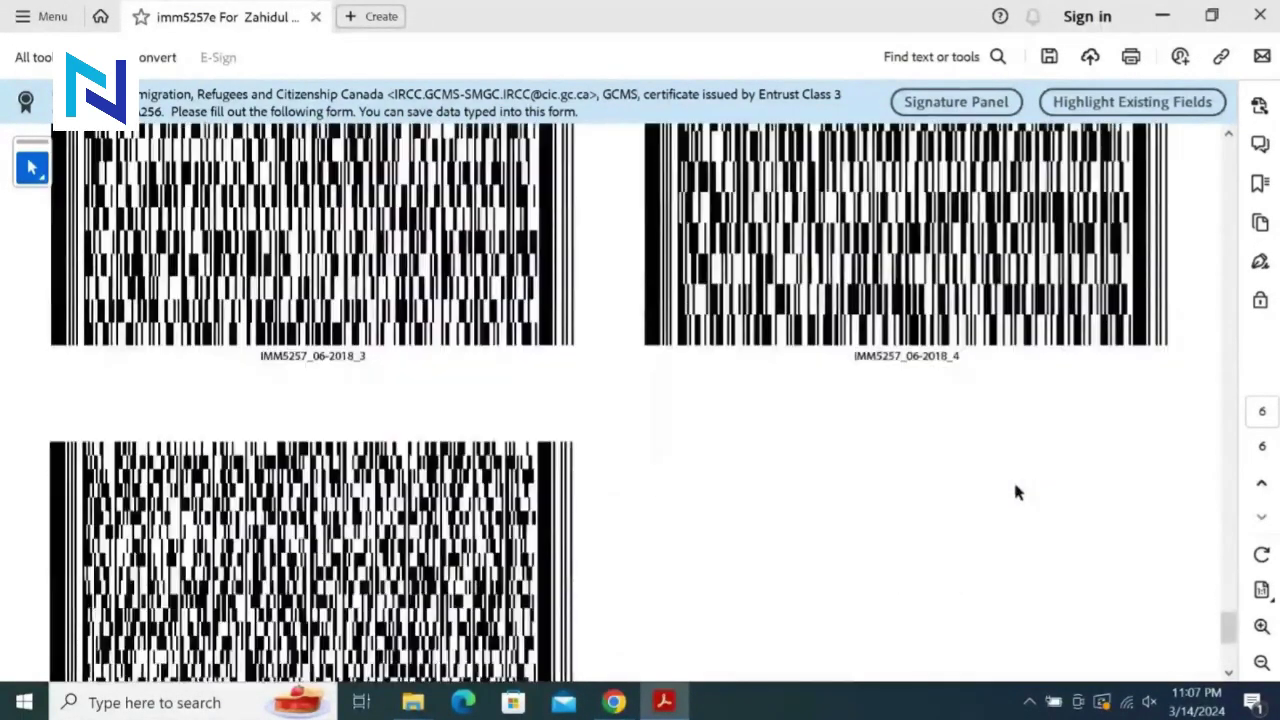
{"action": "scroll", "coordinate": [1013, 490], "scroll_direction": "down", "scroll_amount": 4}
{"action": "scroll", "coordinate": [1013, 490], "scroll_direction": "up", "scroll_amount": 1}
{"action": "scroll", "coordinate": [1013, 490], "scroll_direction": "down", "scroll_amount": 2}
{"action": "scroll", "coordinate": [1014, 494], "scroll_direction": "up", "scroll_amount": 3}
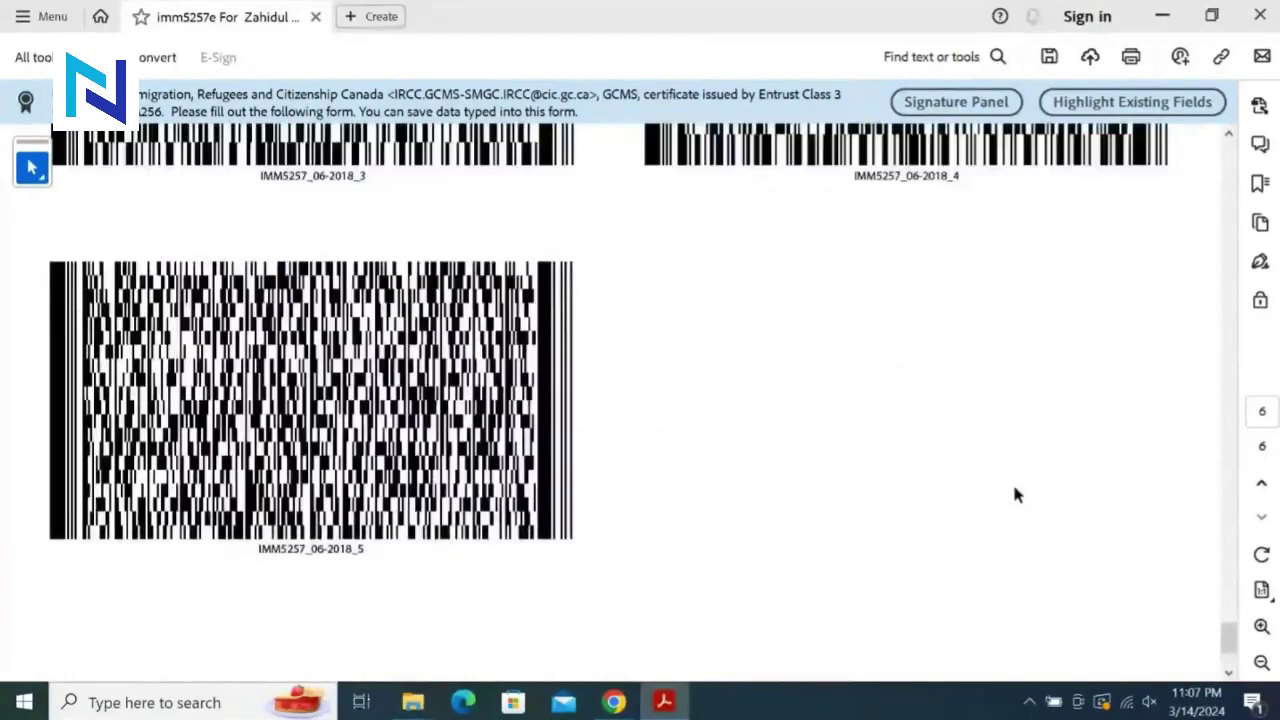
{"action": "scroll", "coordinate": [1012, 494], "scroll_direction": "up", "scroll_amount": 7}
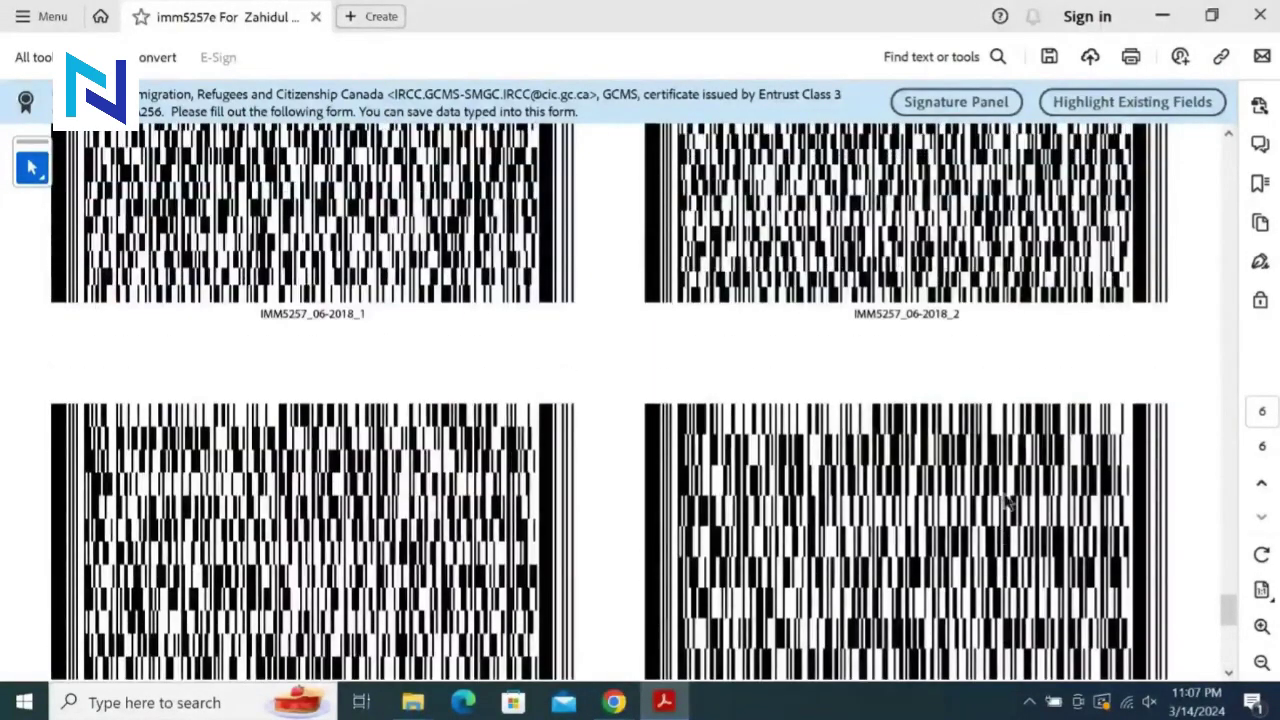
{"action": "scroll", "coordinate": [1008, 499], "scroll_direction": "up", "scroll_amount": 2}
{"action": "scroll", "coordinate": [1008, 500], "scroll_direction": "down", "scroll_amount": 4}
{"action": "scroll", "coordinate": [1005, 500], "scroll_direction": "down", "scroll_amount": 1}
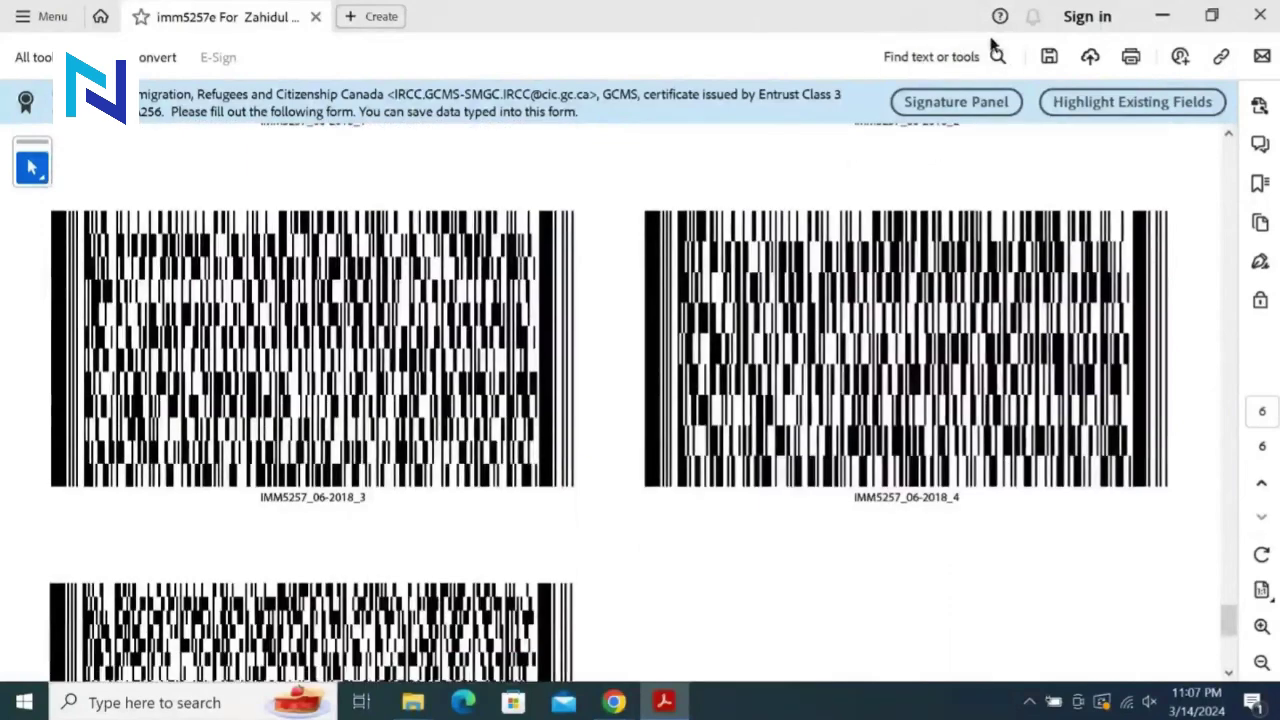
Save the form to Desktop > Skill Planet Batch-02 > 7th Class > Fill Up Form, replacing the existing imm5257e PDF.
{"action": "left_click", "coordinate": [1042, 57]}
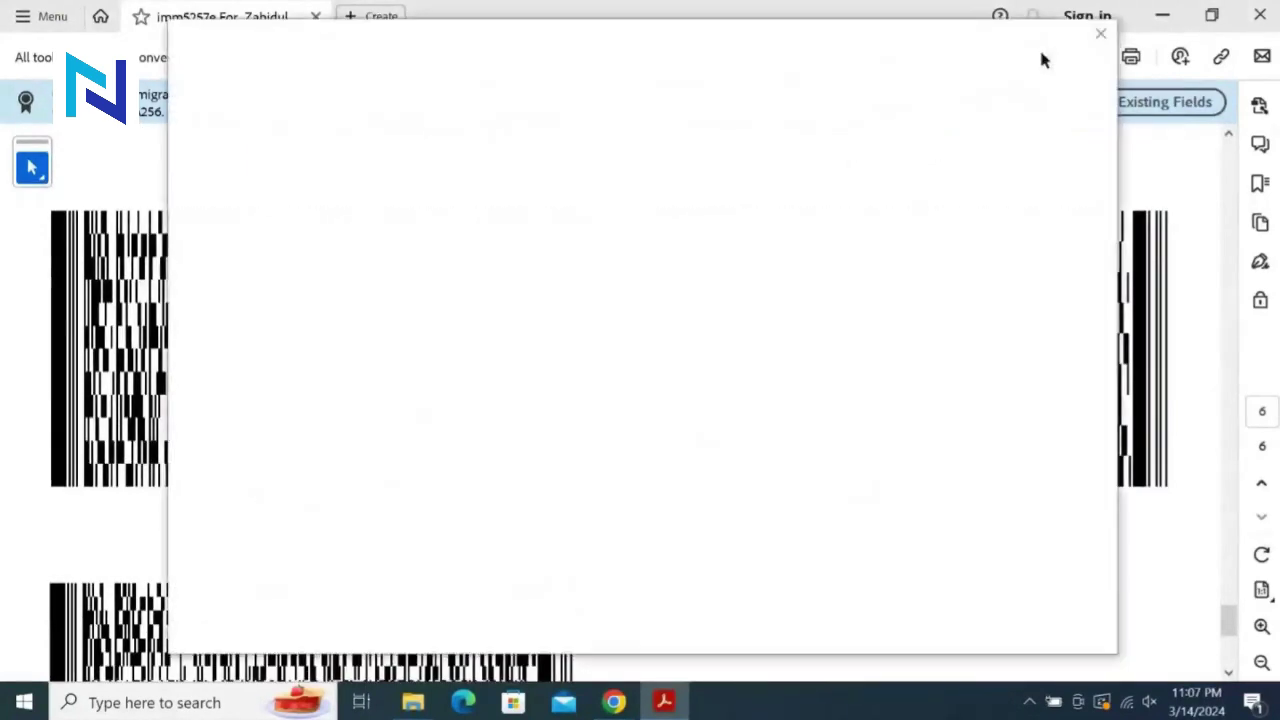
{"action": "left_click", "coordinate": [990, 613]}
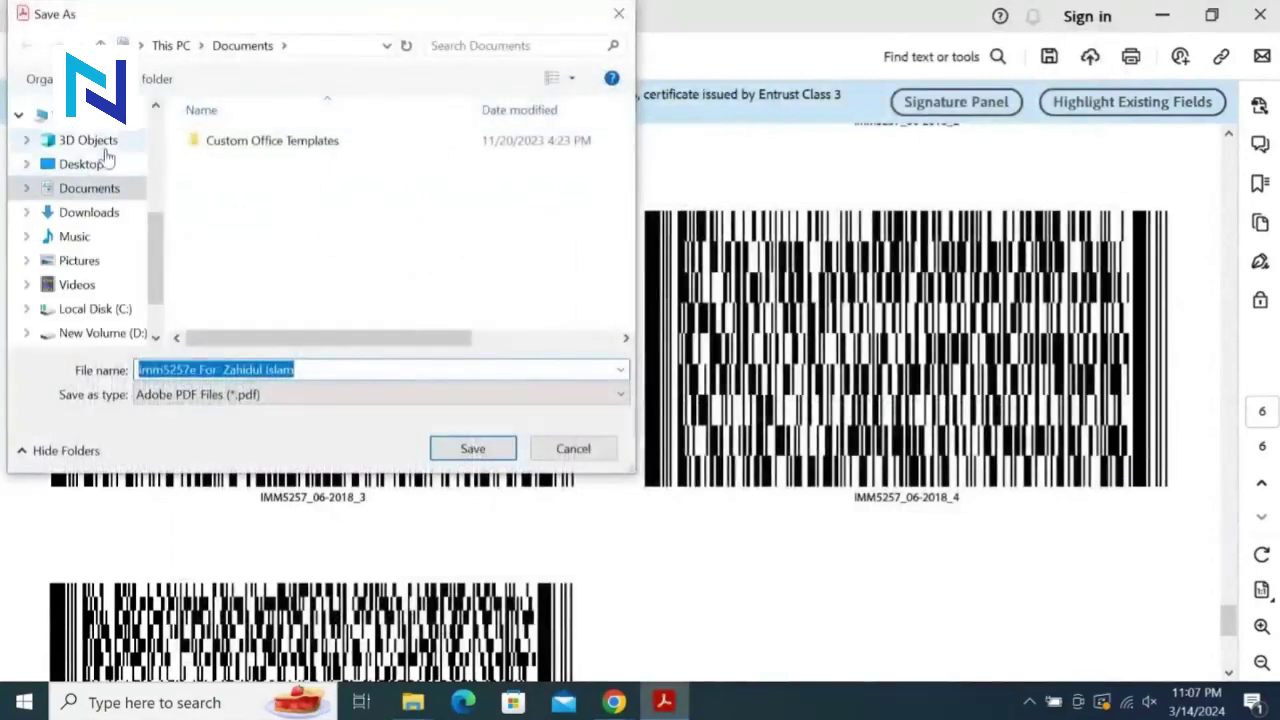
{"action": "left_click", "coordinate": [98, 164]}
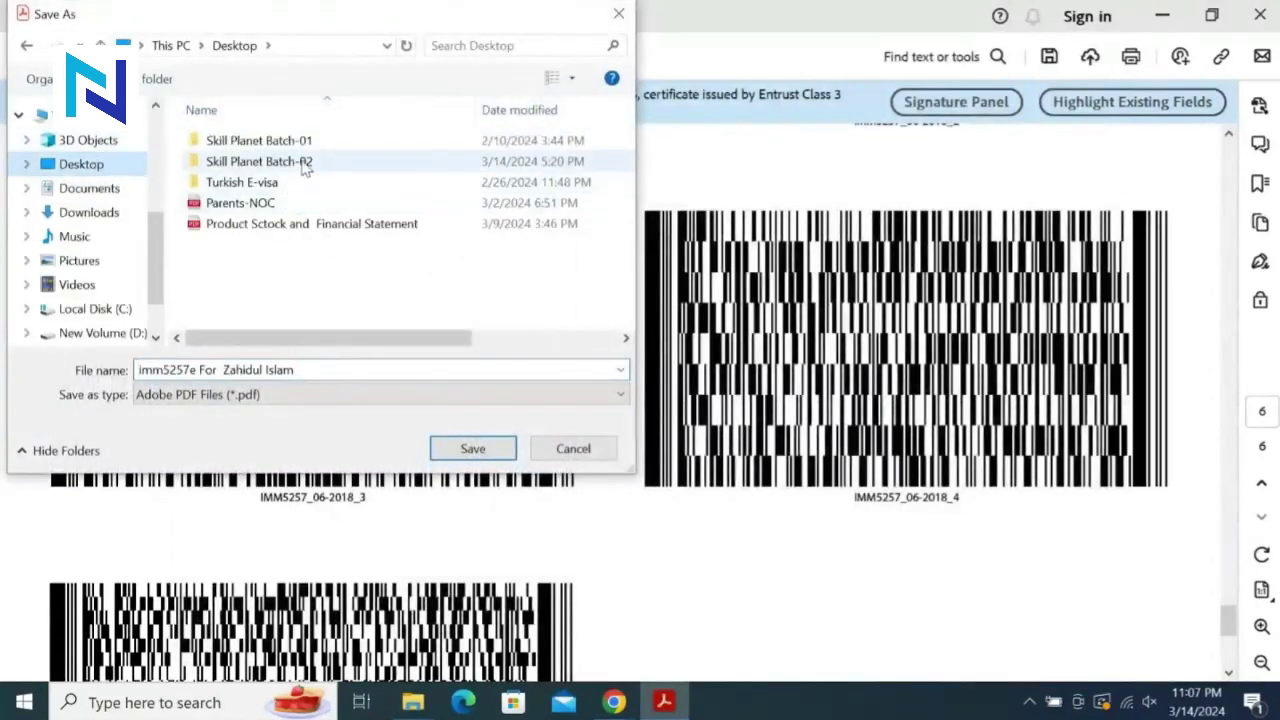
{"action": "double_click", "coordinate": [300, 161]}
{"action": "left_click", "coordinate": [248, 246]}
{"action": "double_click", "coordinate": [248, 246]}
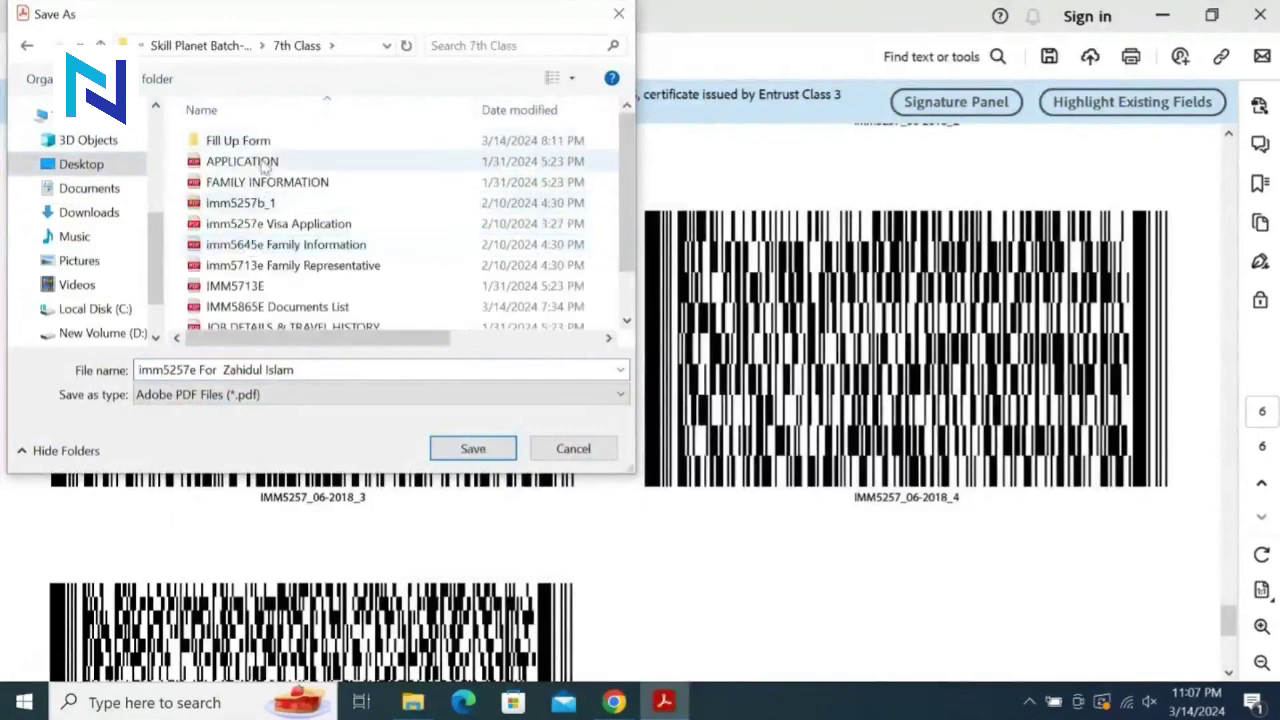
{"action": "double_click", "coordinate": [265, 136]}
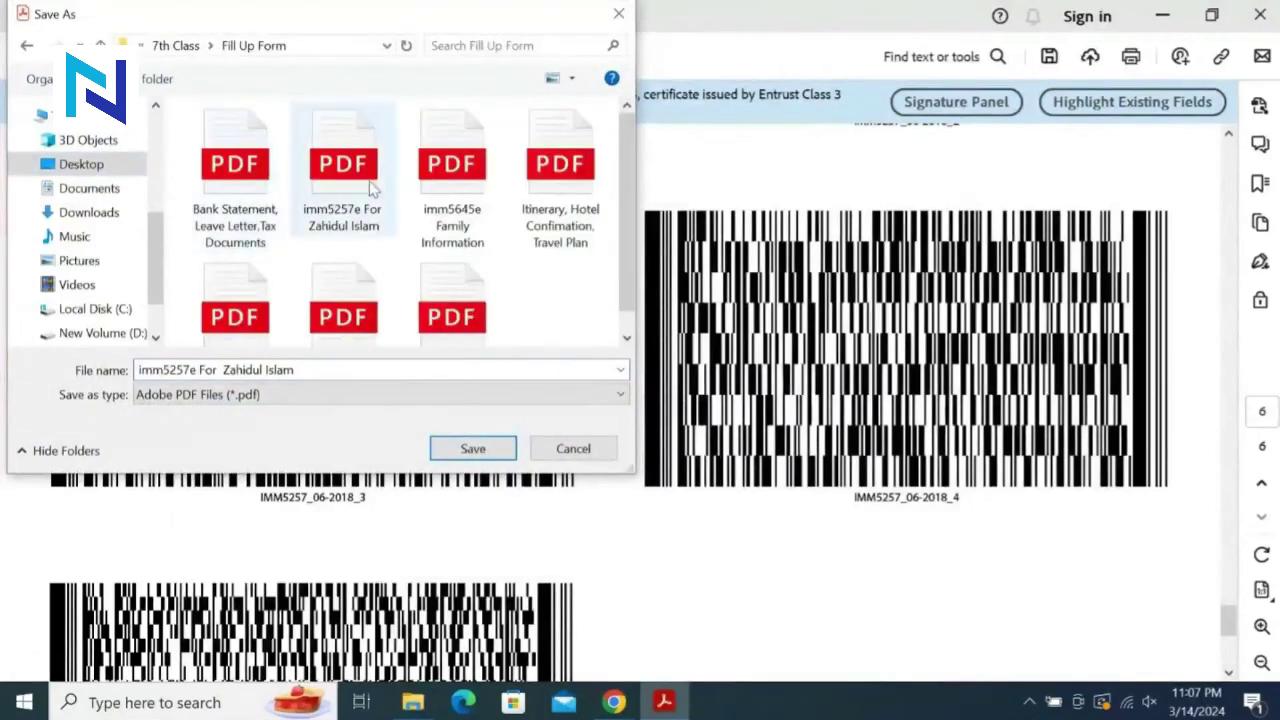
{"action": "left_click", "coordinate": [476, 449]}
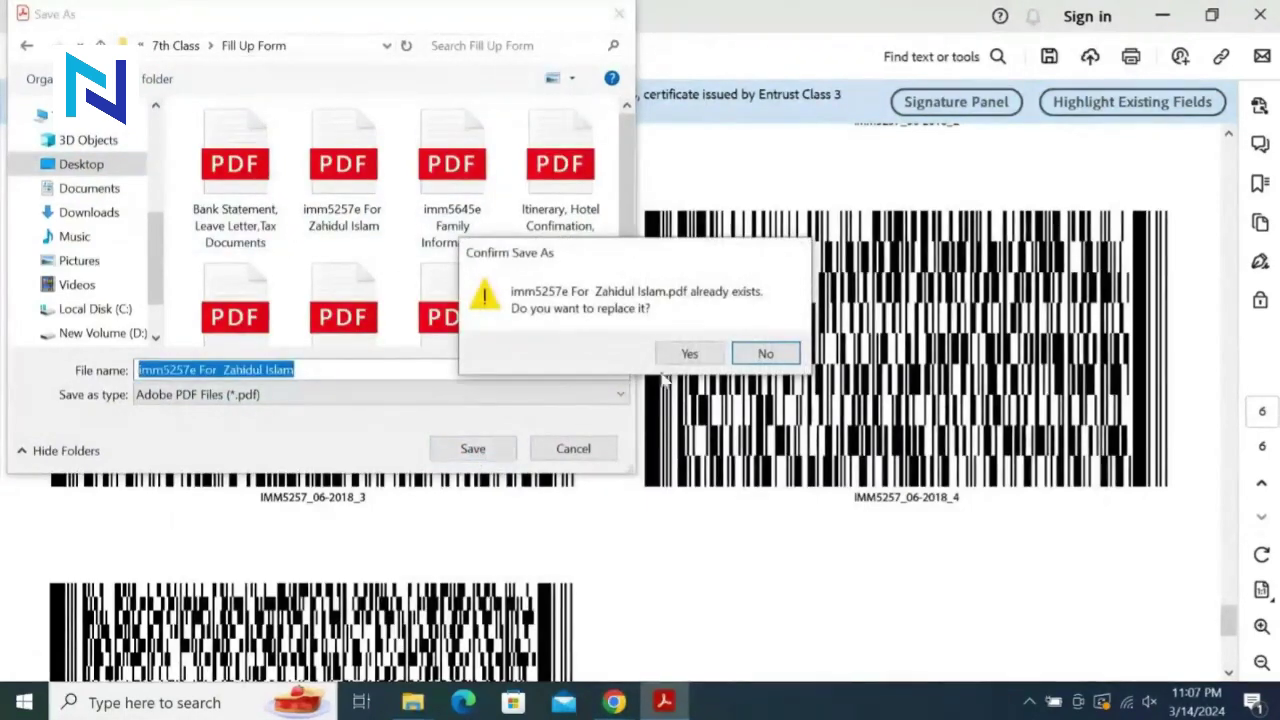
{"action": "left_click", "coordinate": [690, 352]}
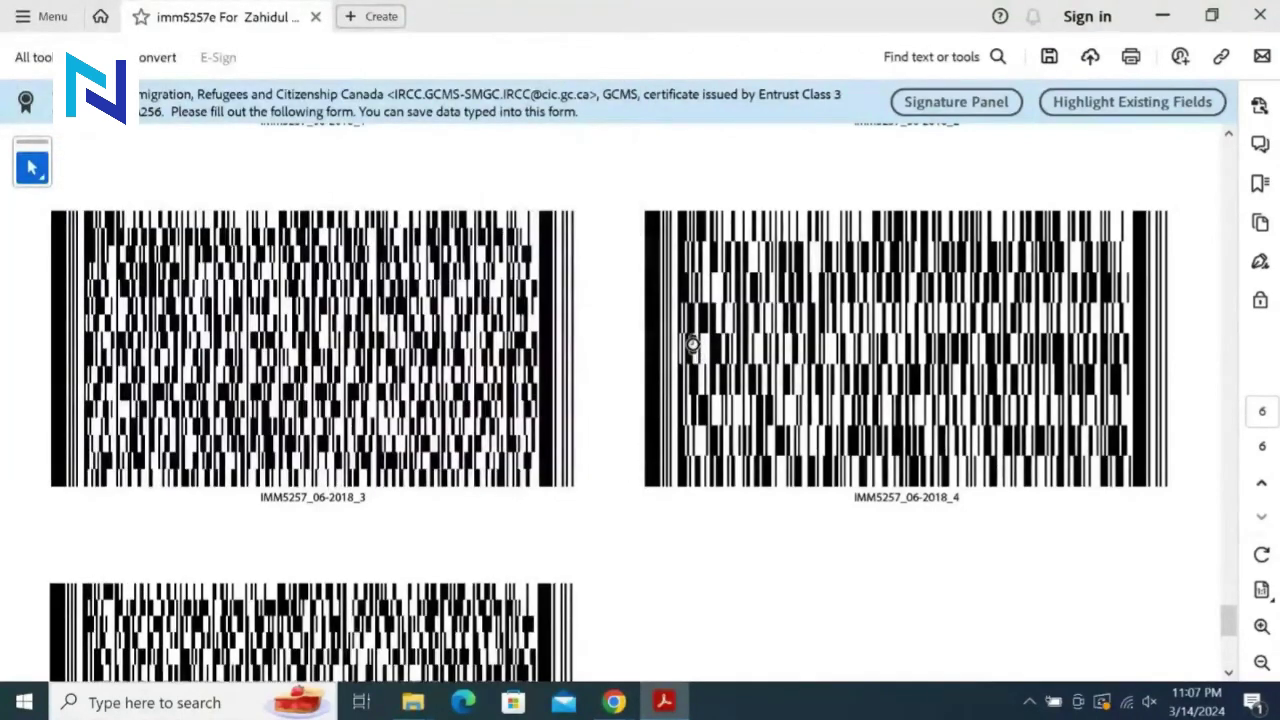
Continue the IRCC portal session in Chrome, scan the document checklist, then minimize Chrome.
{"action": "mouse_move", "coordinate": [606, 706]}
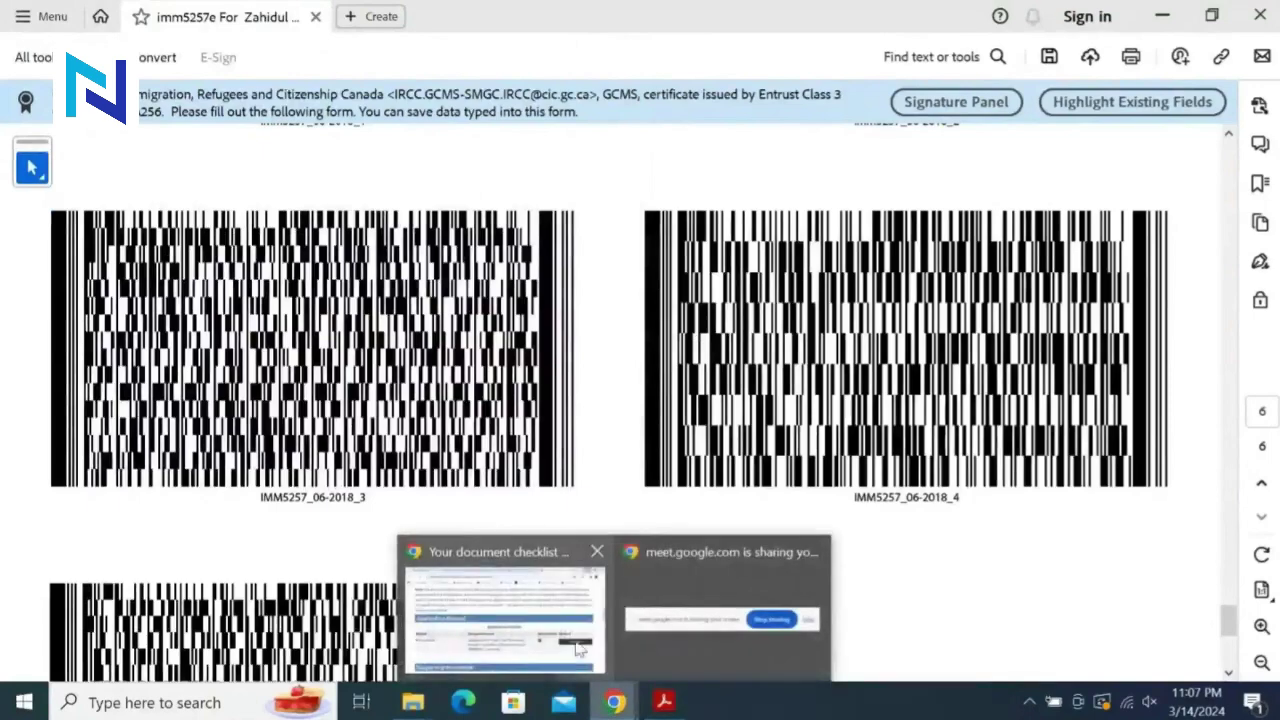
{"action": "left_click", "coordinate": [510, 600]}
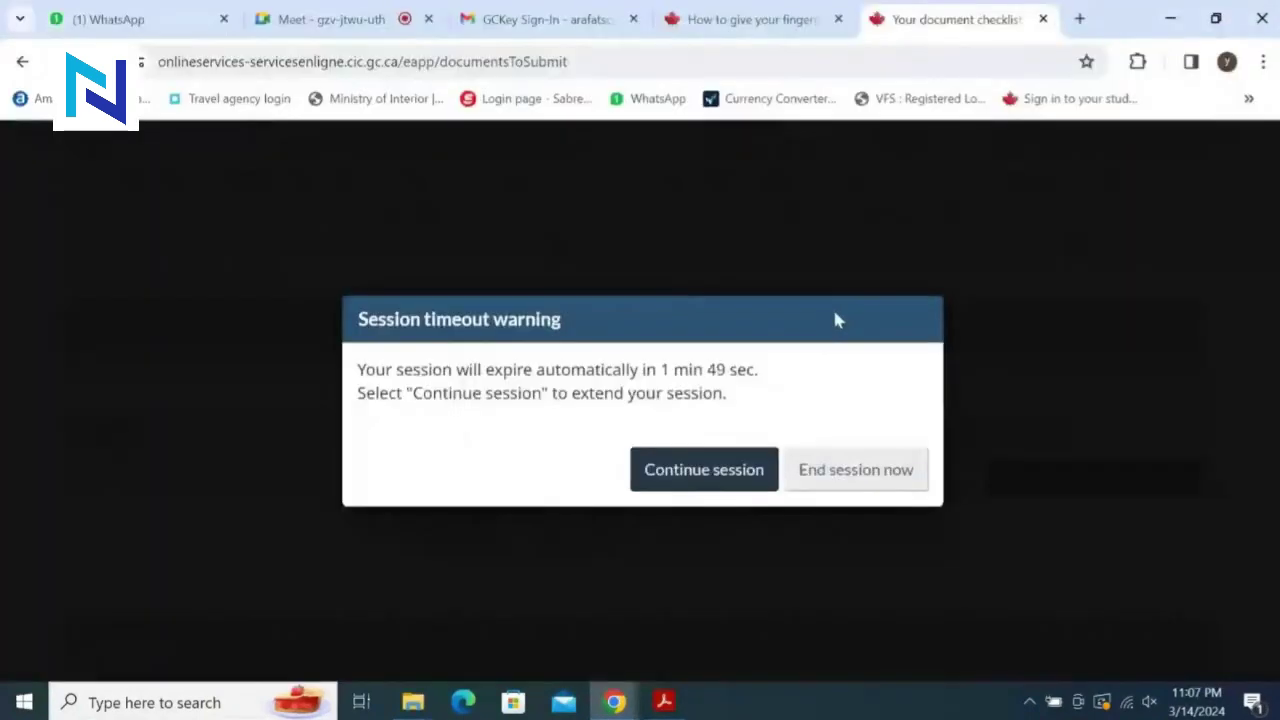
{"action": "left_click", "coordinate": [703, 469]}
{"action": "scroll", "coordinate": [731, 323], "scroll_direction": "up", "scroll_amount": 6}
{"action": "scroll", "coordinate": [697, 356], "scroll_direction": "up", "scroll_amount": 6}
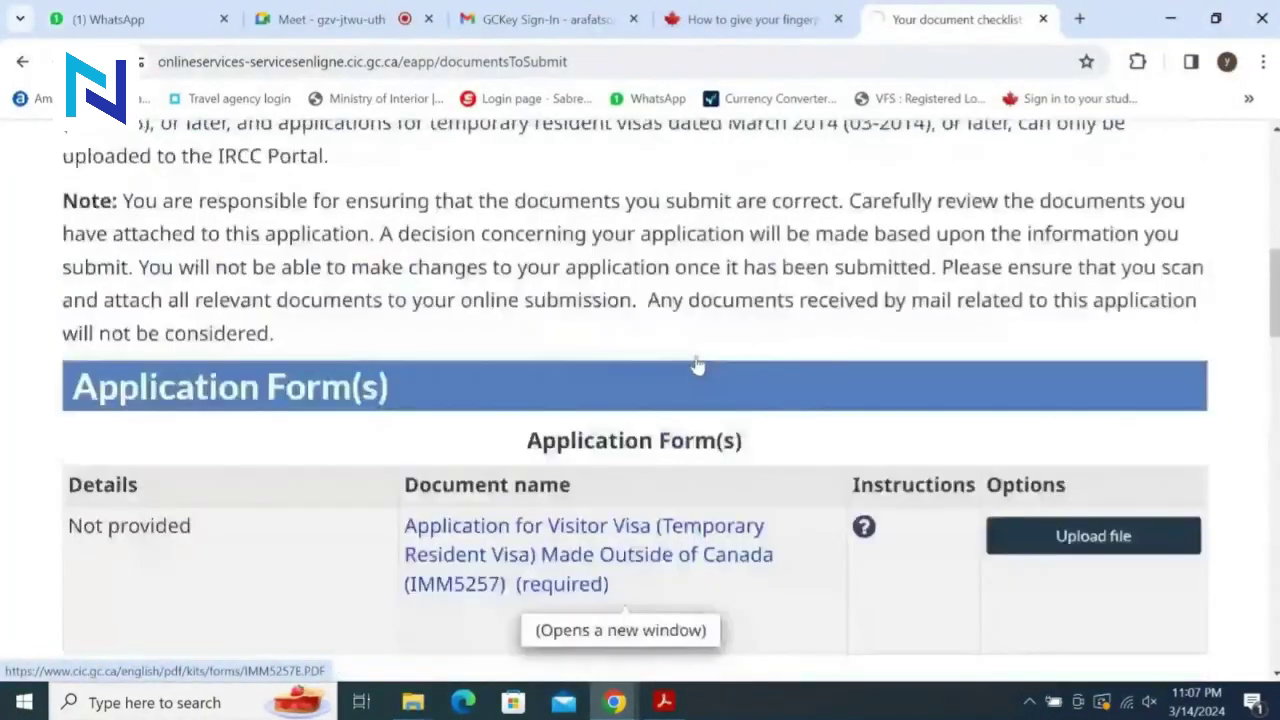
{"action": "scroll", "coordinate": [694, 357], "scroll_direction": "down", "scroll_amount": 4}
{"action": "scroll", "coordinate": [581, 369], "scroll_direction": "down", "scroll_amount": 1}
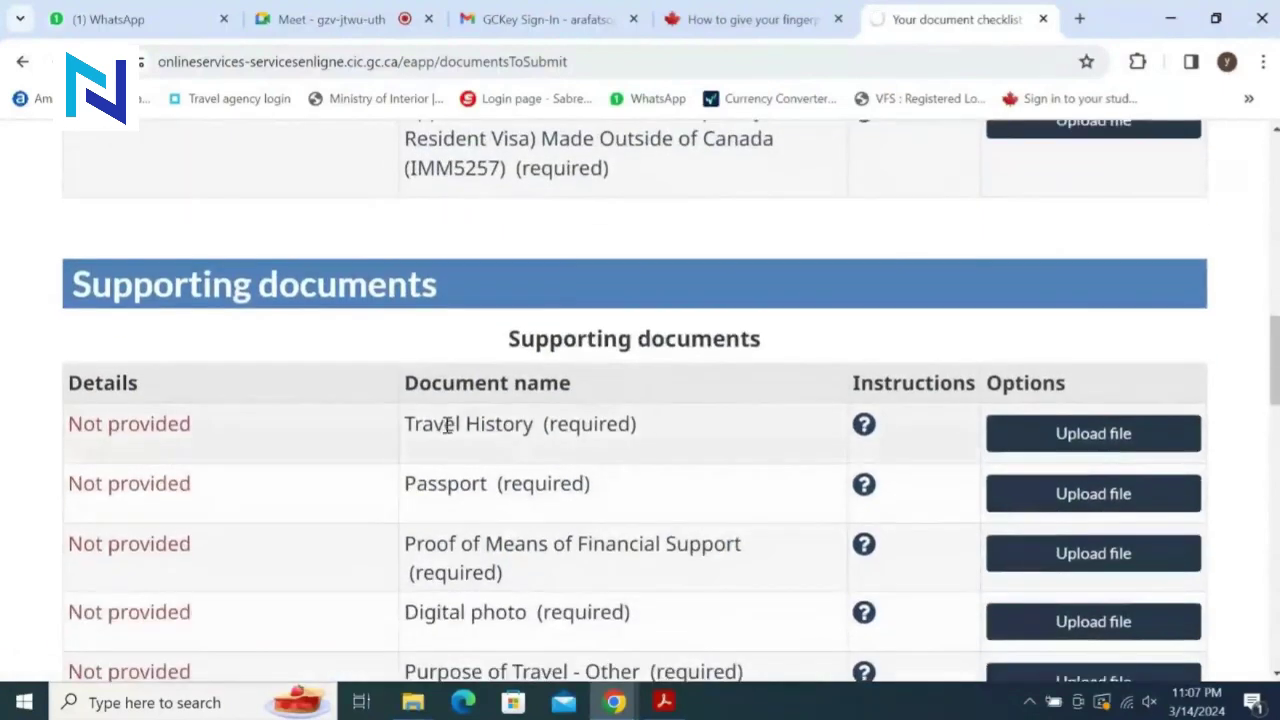
{"action": "scroll", "coordinate": [580, 440], "scroll_direction": "down", "scroll_amount": 1}
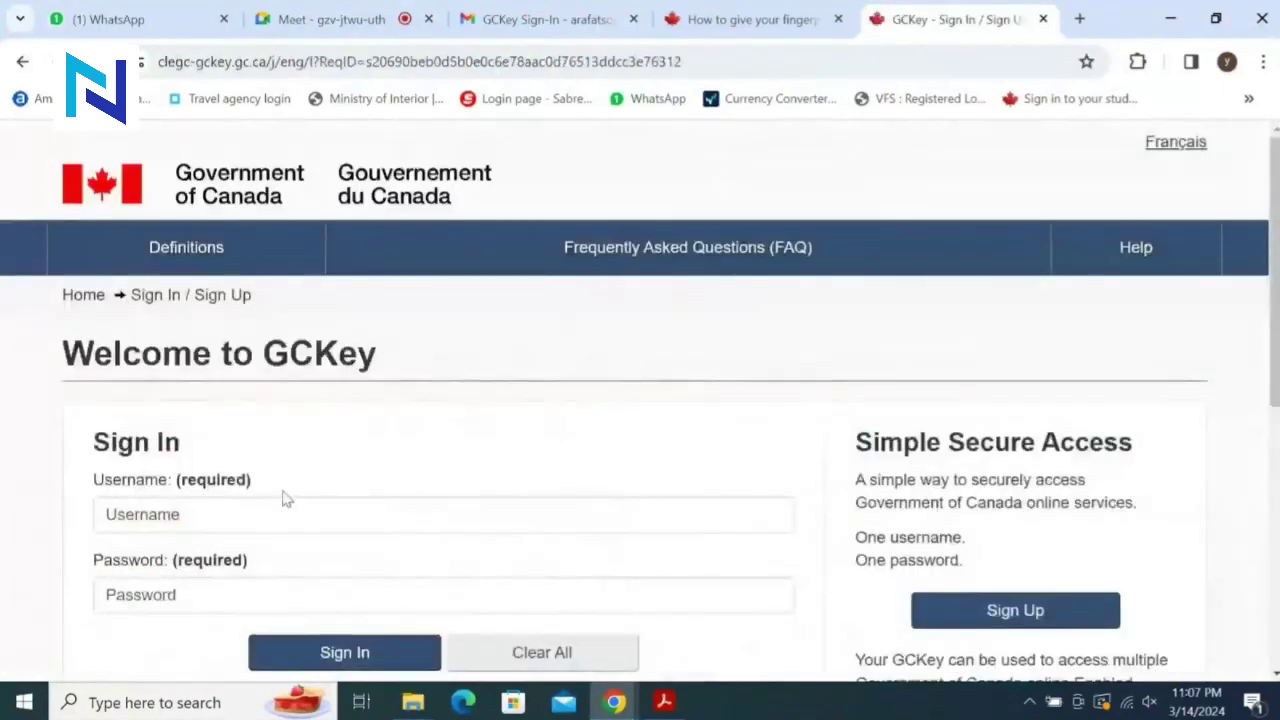
{"action": "left_click", "coordinate": [1168, 20]}
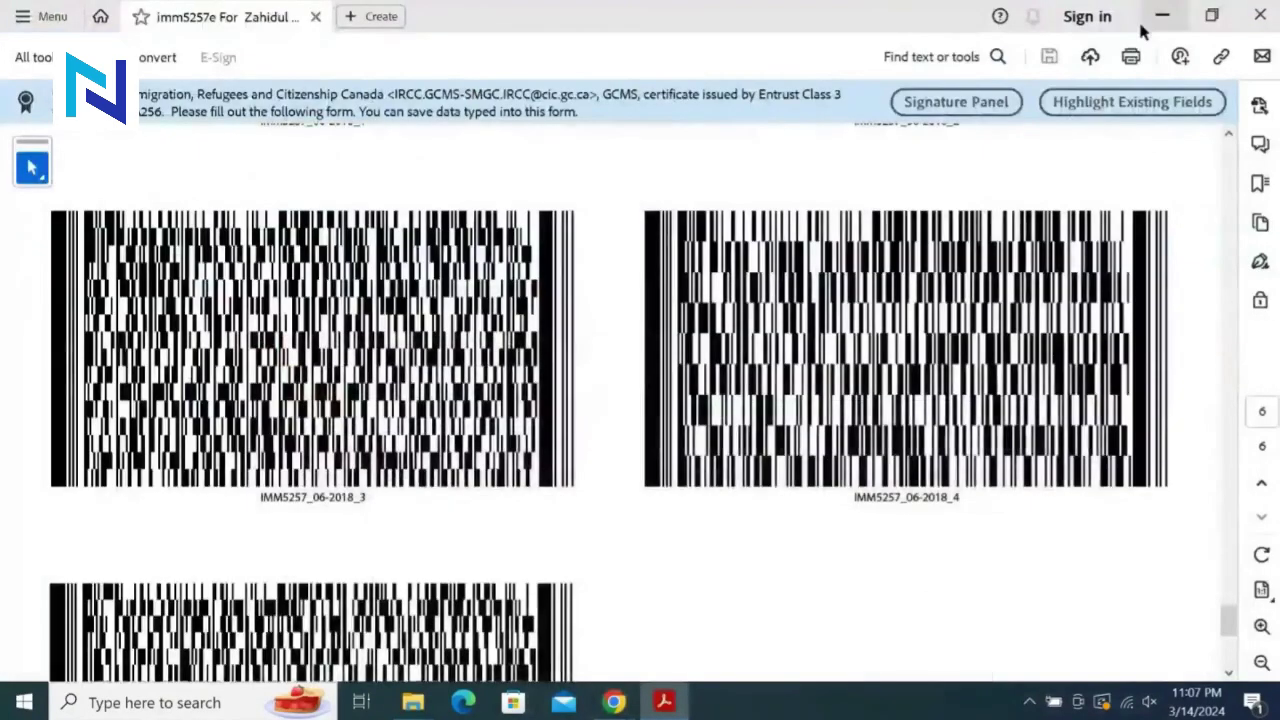
Close Acrobat, open the imm5645e Family Information PDF and check the parents' details.
{"action": "left_click", "coordinate": [1268, 20]}
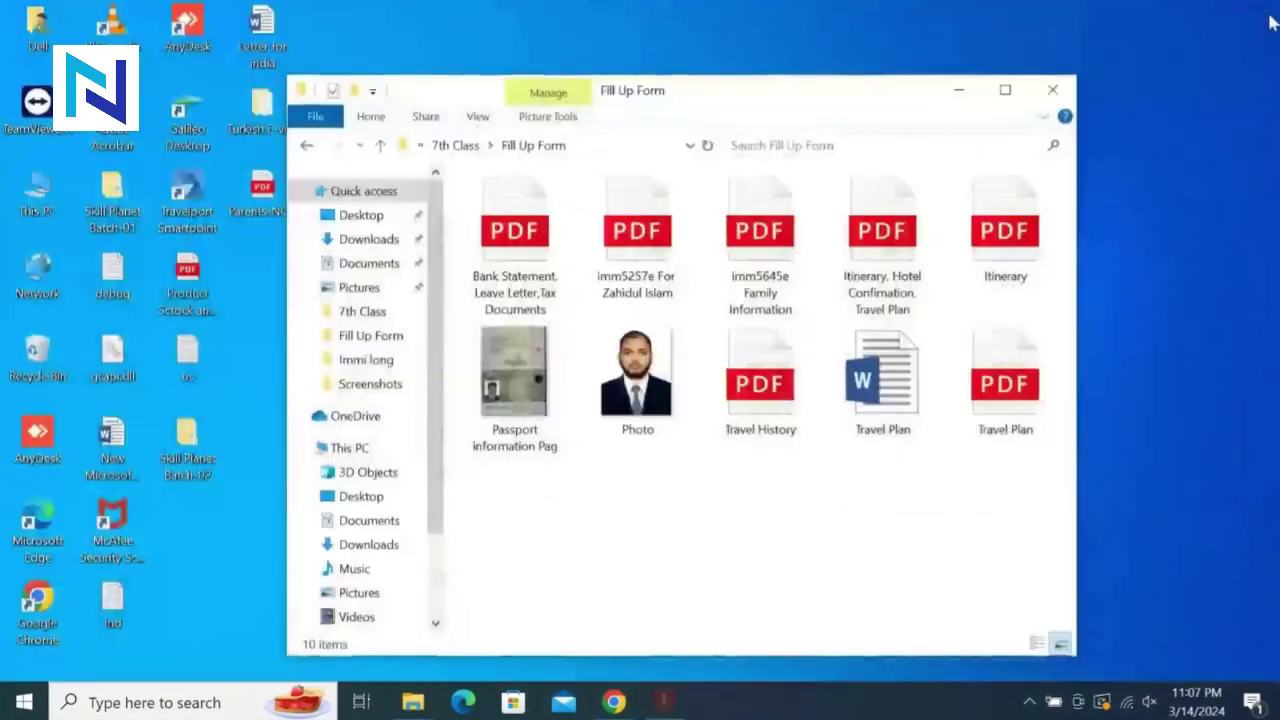
{"action": "double_click", "coordinate": [787, 254]}
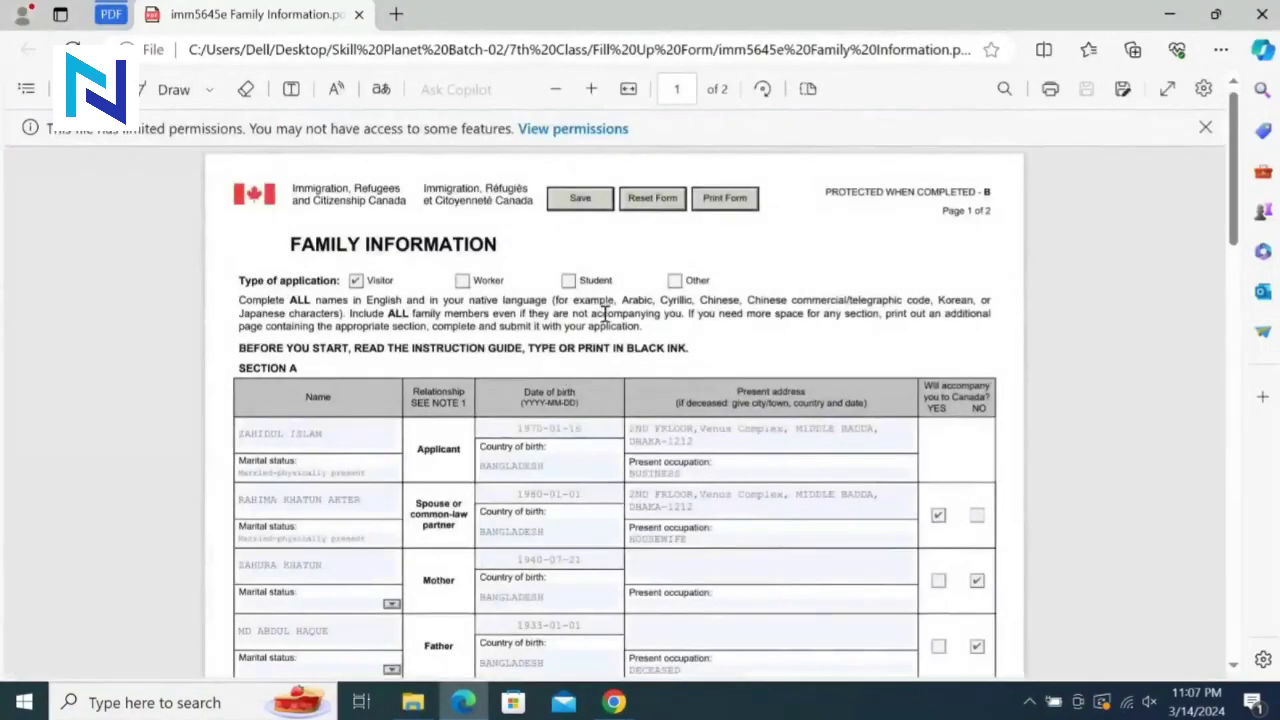
{"action": "scroll", "coordinate": [605, 313], "scroll_direction": "down", "scroll_amount": 3}
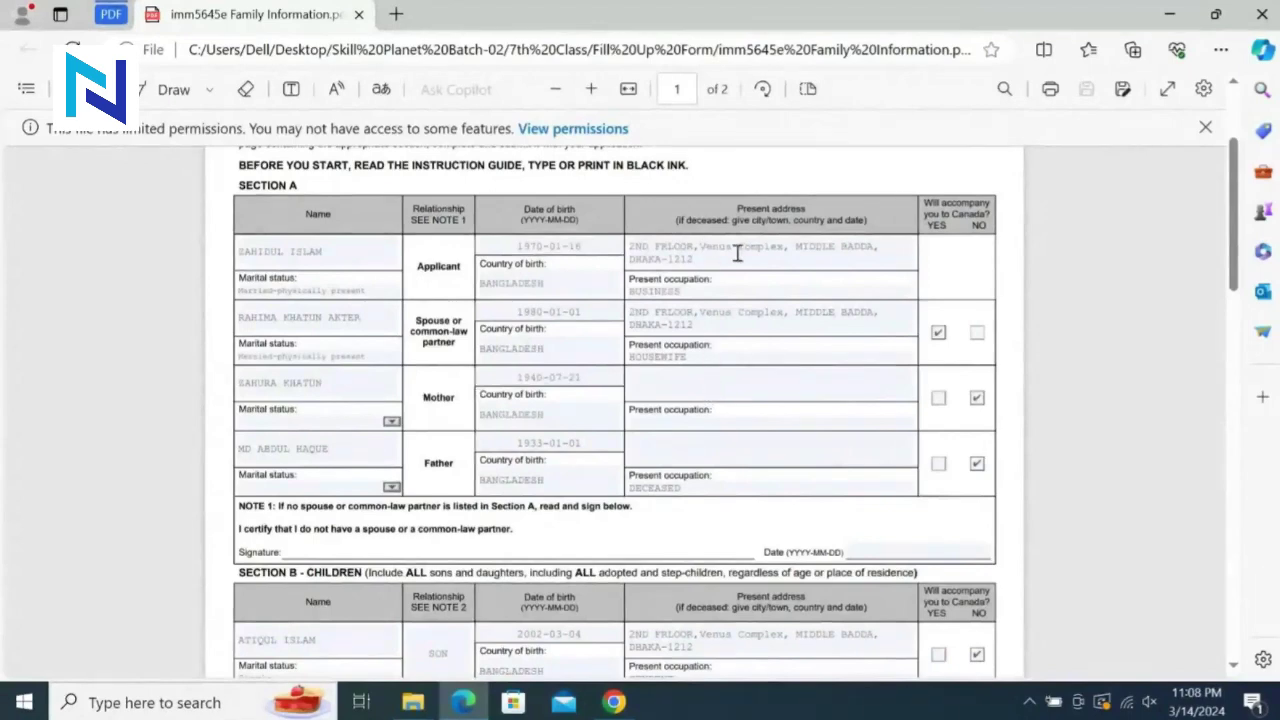
{"action": "left_click", "coordinate": [717, 384]}
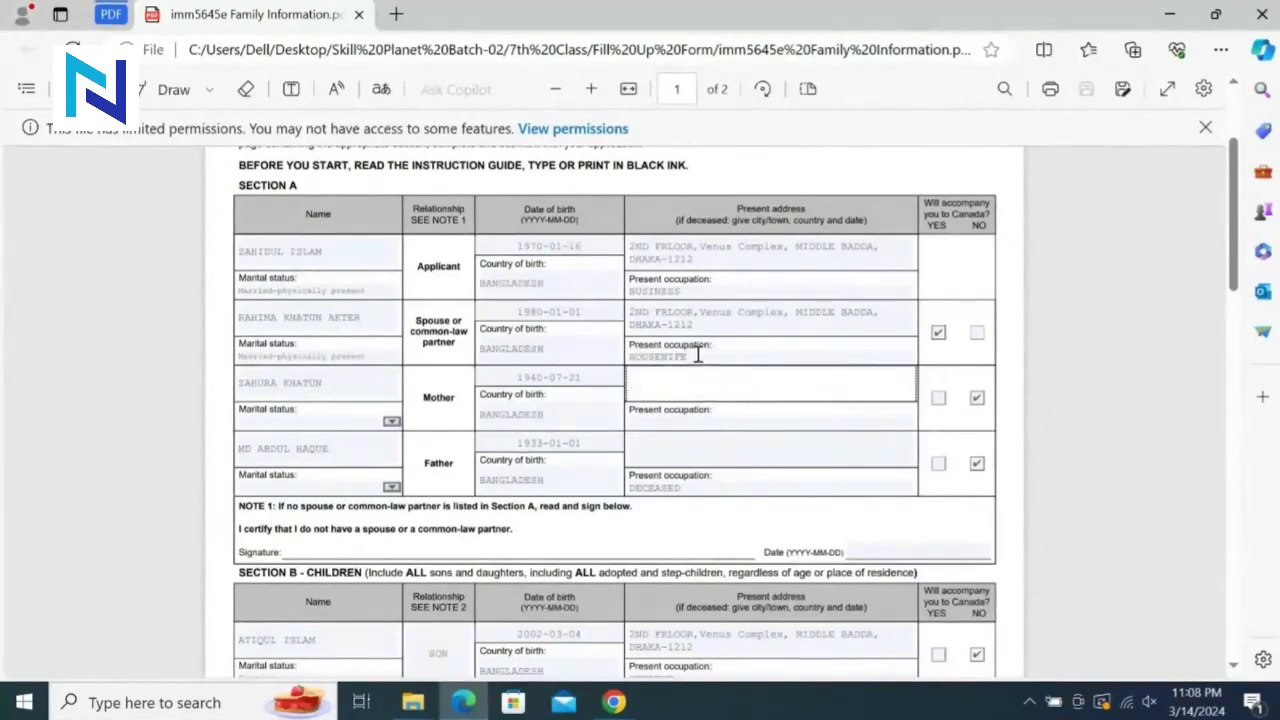
{"action": "double_click", "coordinate": [698, 354]}
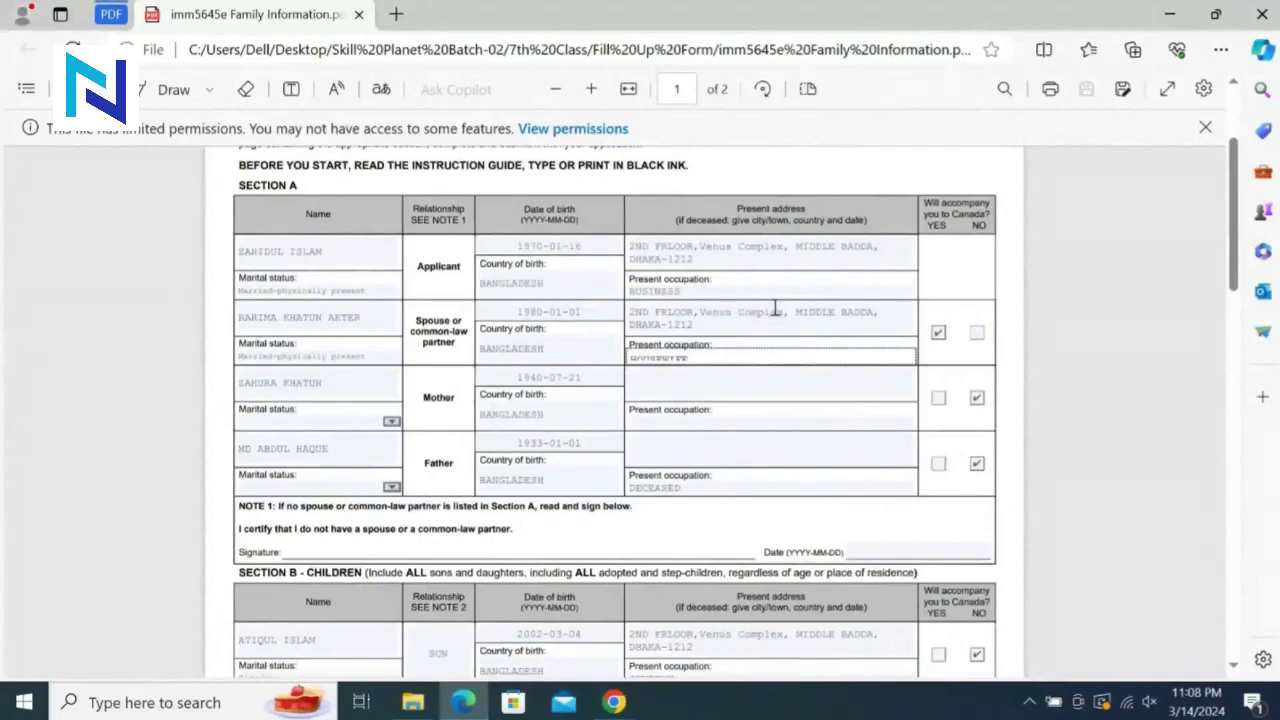
Scroll through Section C's four Bangladesh-born siblings down to the Section D certification.
{"action": "scroll", "coordinate": [835, 300], "scroll_direction": "down", "scroll_amount": 2}
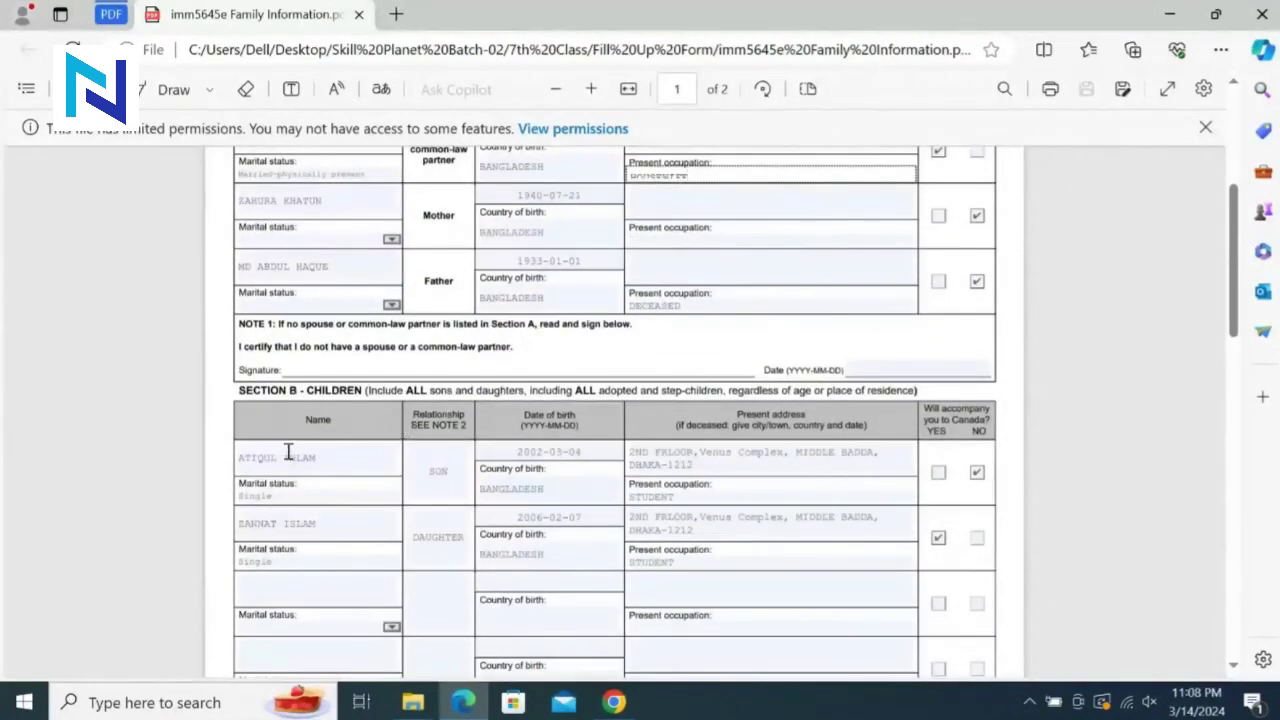
{"action": "scroll", "coordinate": [288, 452], "scroll_direction": "down", "scroll_amount": 1}
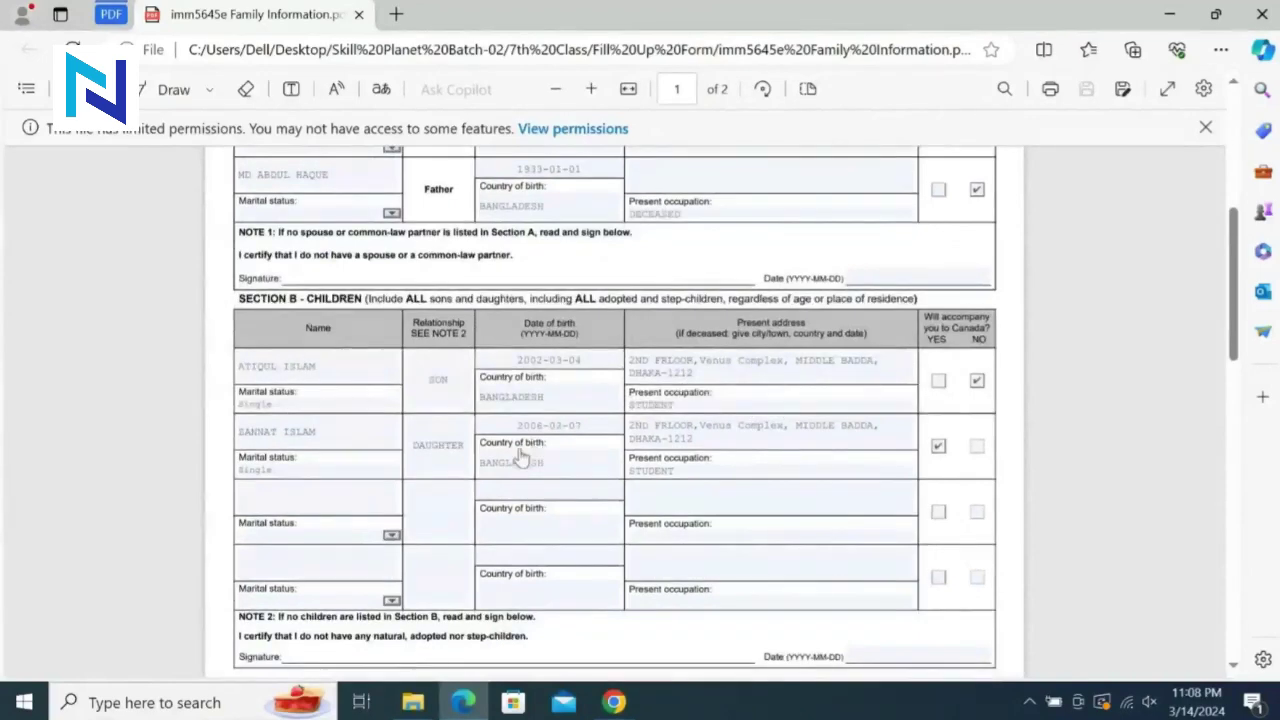
{"action": "scroll", "coordinate": [680, 370], "scroll_direction": "down", "scroll_amount": 1}
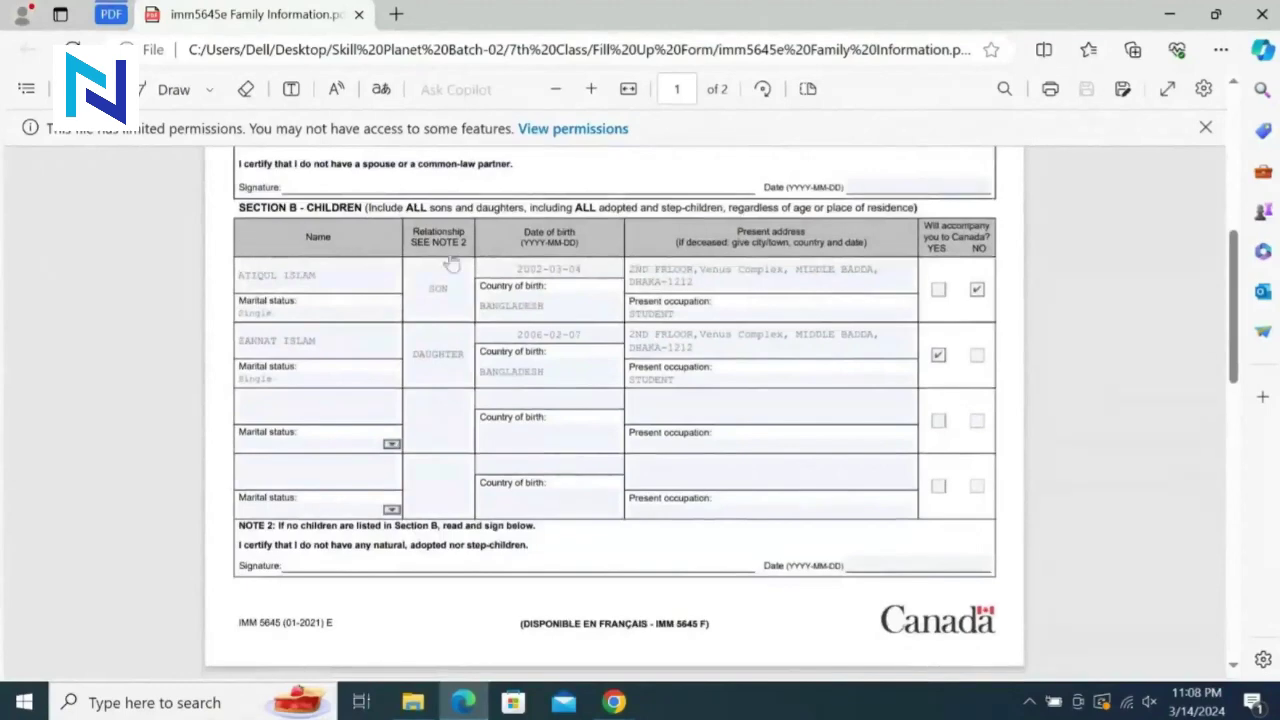
{"action": "scroll", "coordinate": [592, 306], "scroll_direction": "down", "scroll_amount": 2}
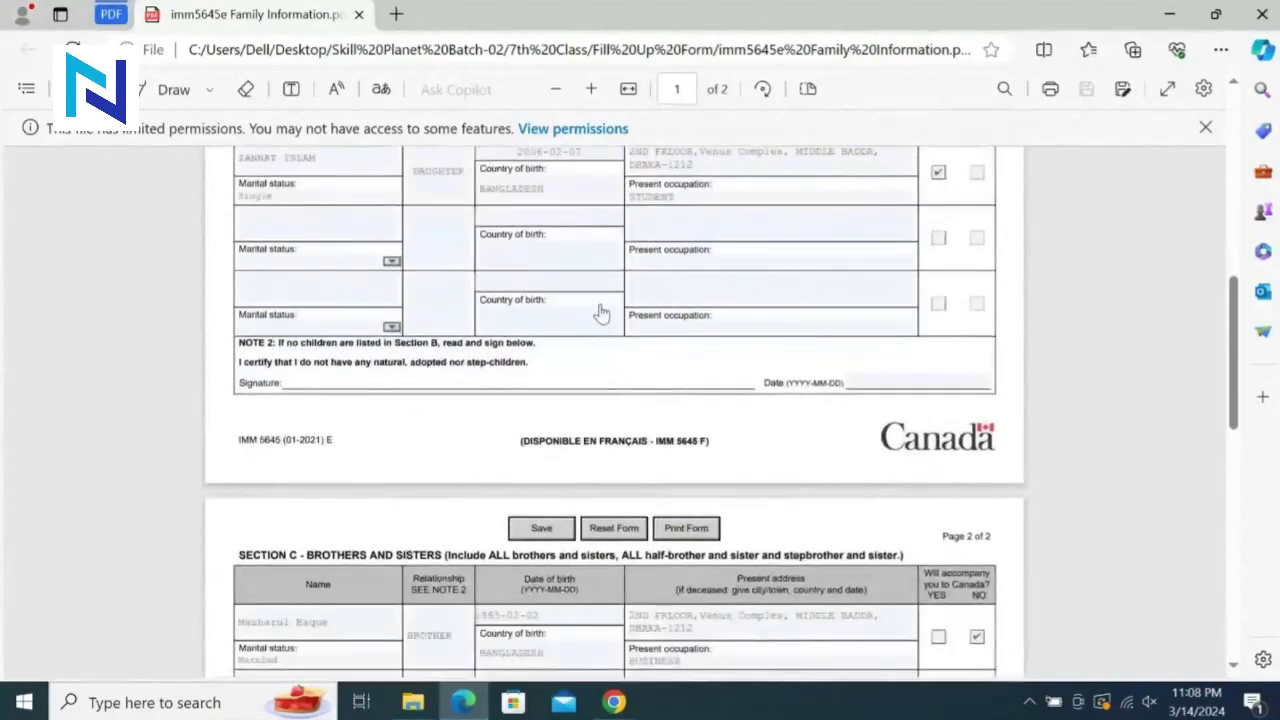
{"action": "scroll", "coordinate": [600, 313], "scroll_direction": "down", "scroll_amount": 4}
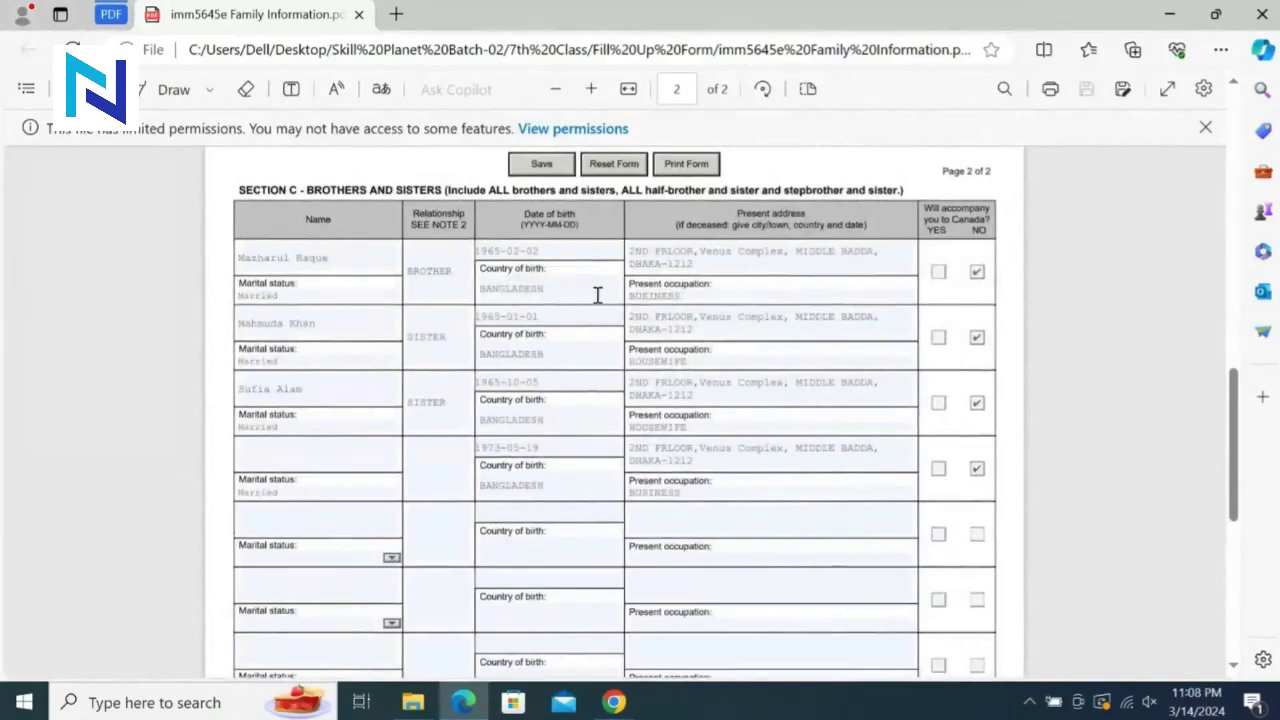
{"action": "scroll", "coordinate": [597, 295], "scroll_direction": "up", "scroll_amount": 1}
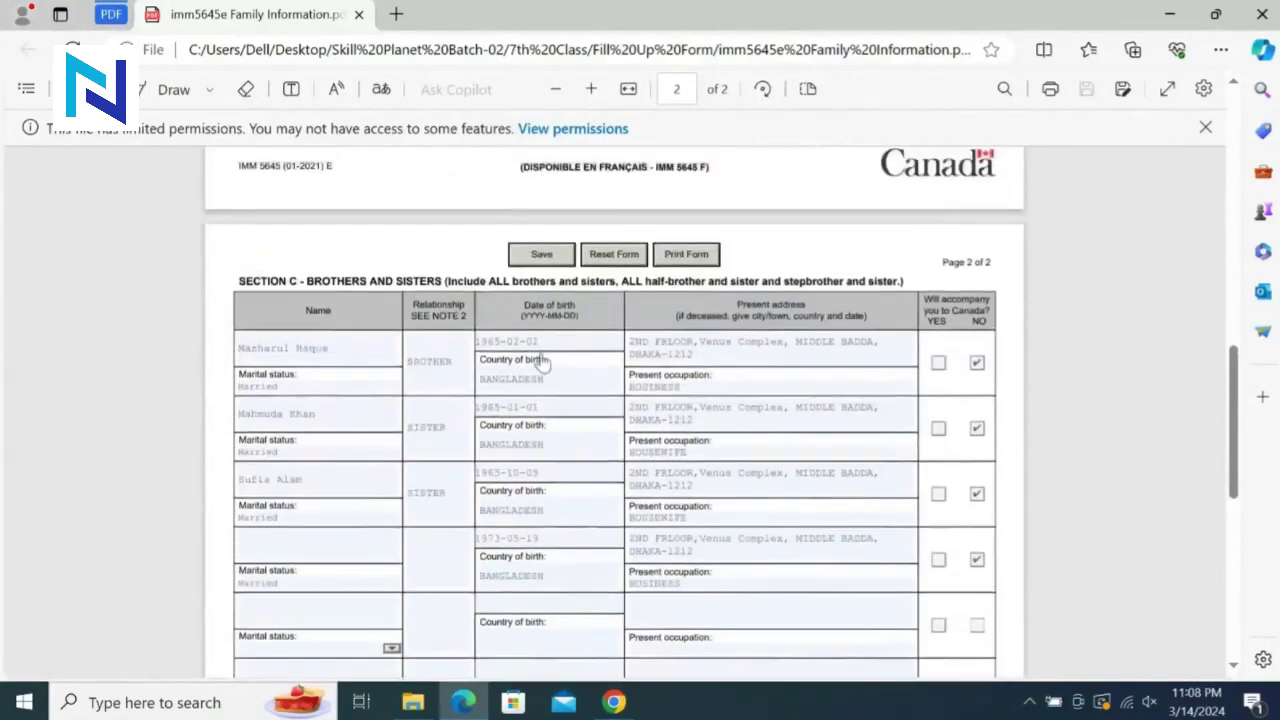
{"action": "scroll", "coordinate": [565, 337], "scroll_direction": "down", "scroll_amount": 1}
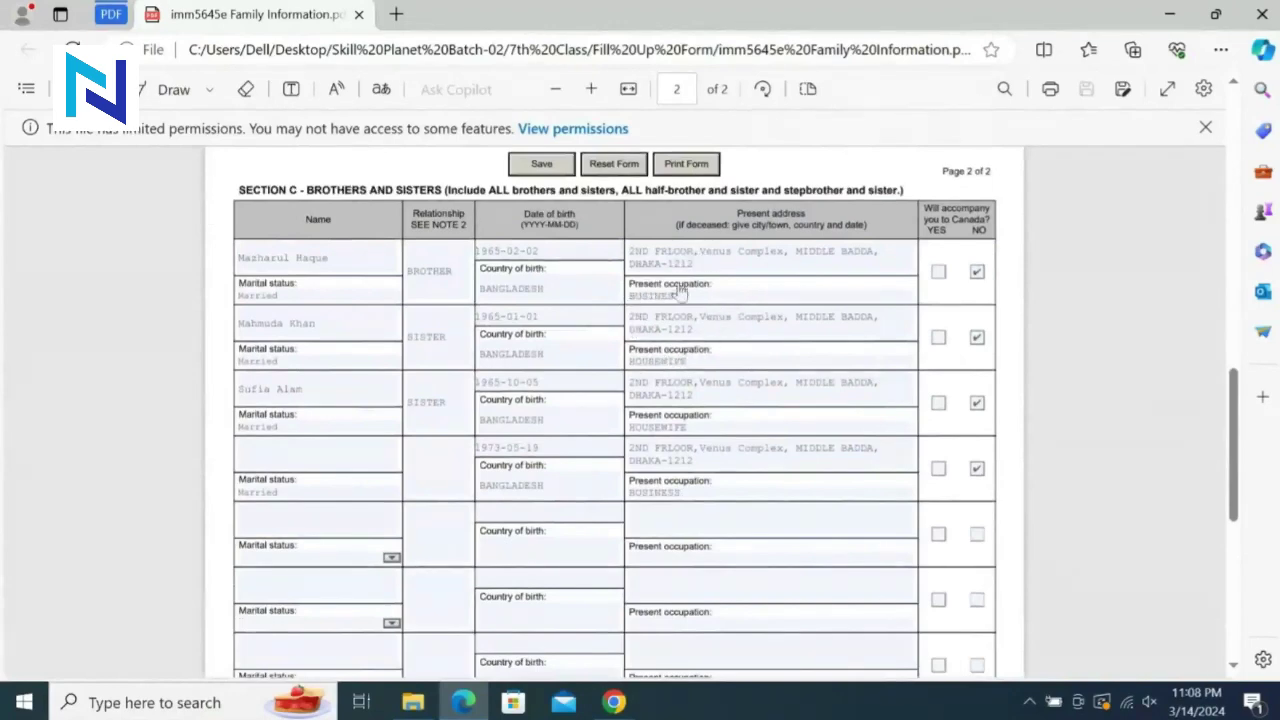
{"action": "scroll", "coordinate": [740, 370], "scroll_direction": "down", "scroll_amount": 5}
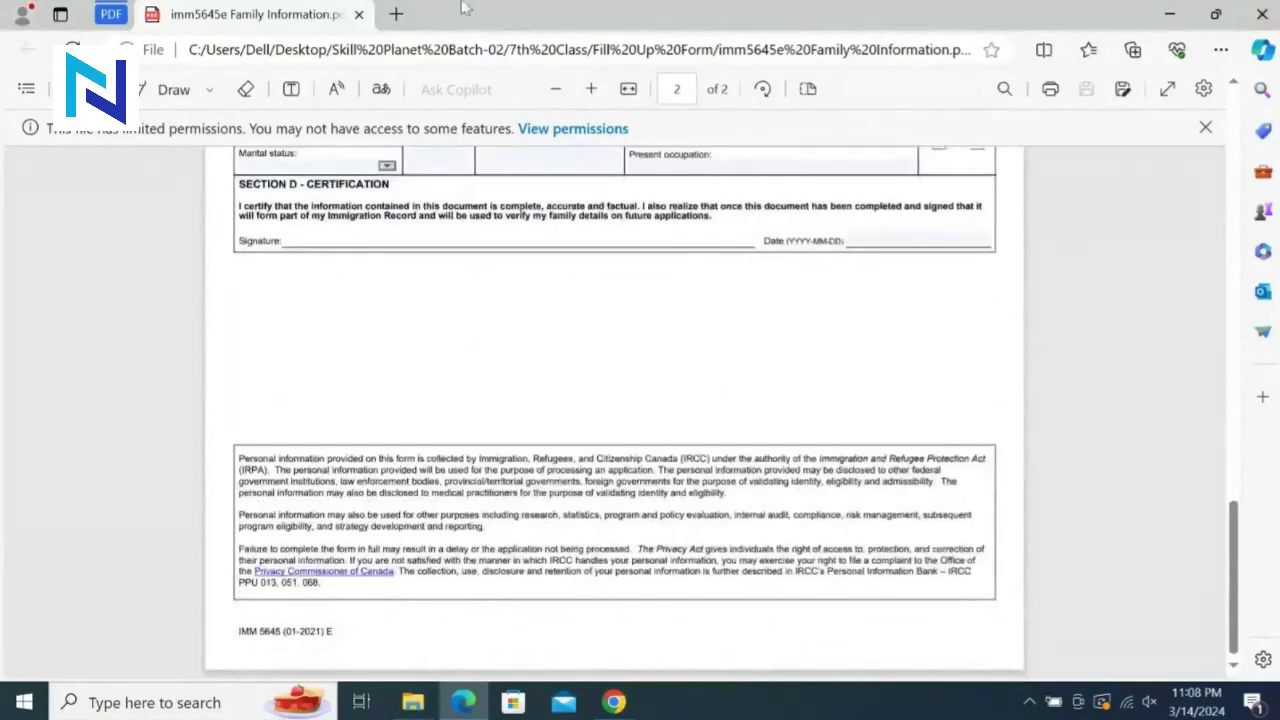
{"action": "scroll", "coordinate": [505, 378], "scroll_direction": "up", "scroll_amount": 3}
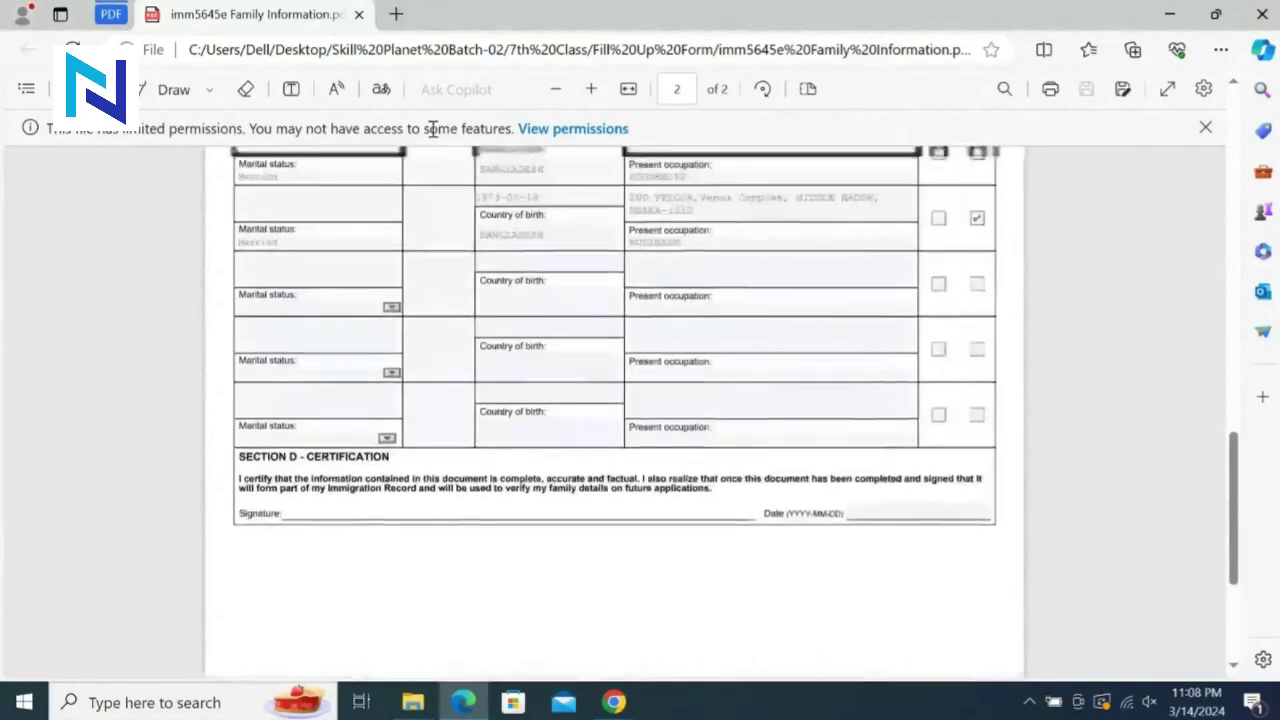
Close the imm5645e tab and minimize Edge to show the Fill Up Form folder.
{"action": "left_click", "coordinate": [357, 15]}
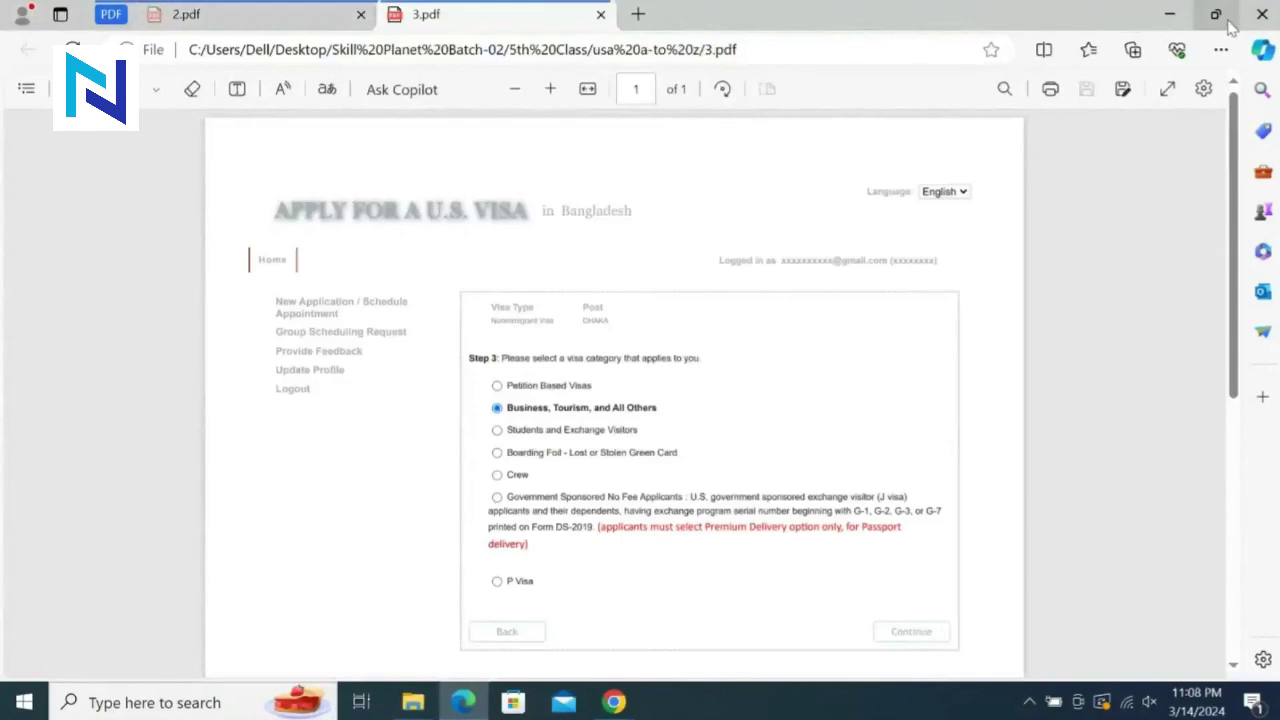
{"action": "left_click", "coordinate": [1169, 14]}
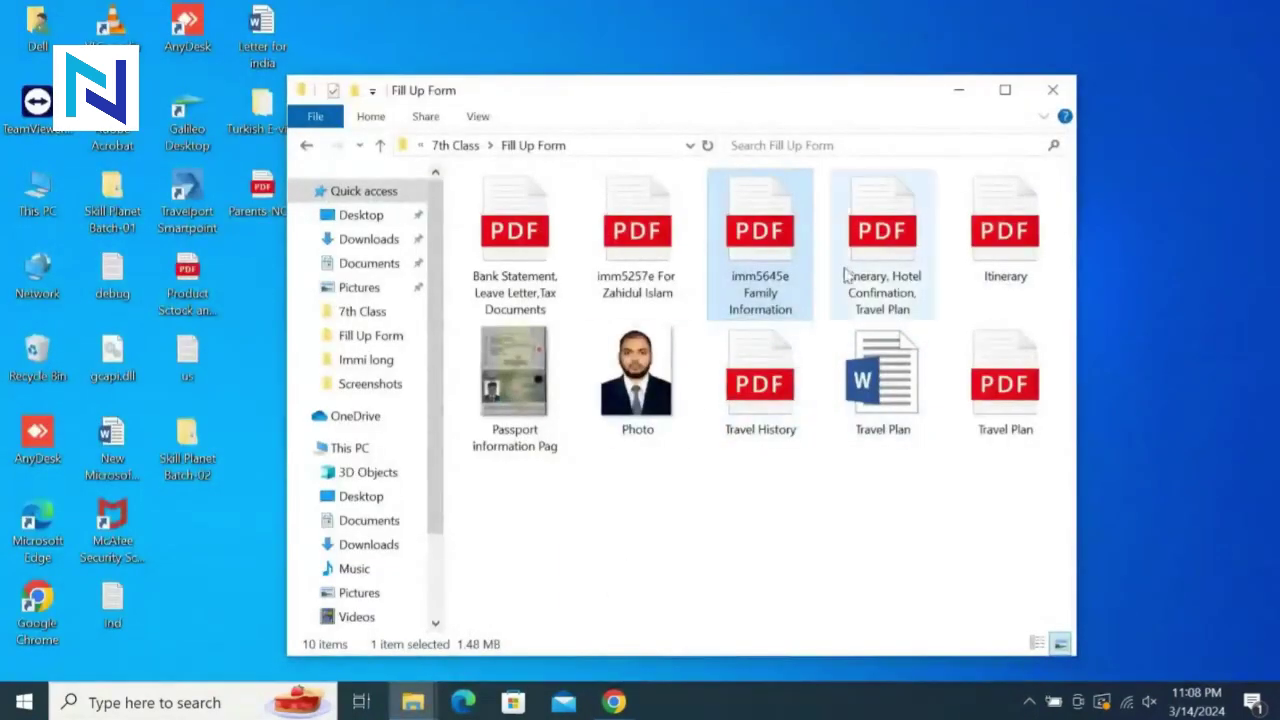
Open the itinerary, hotel confirmation and travel plan PDF and check the hotel check-in date 21 and check-out date 30.
{"action": "double_click", "coordinate": [874, 268]}
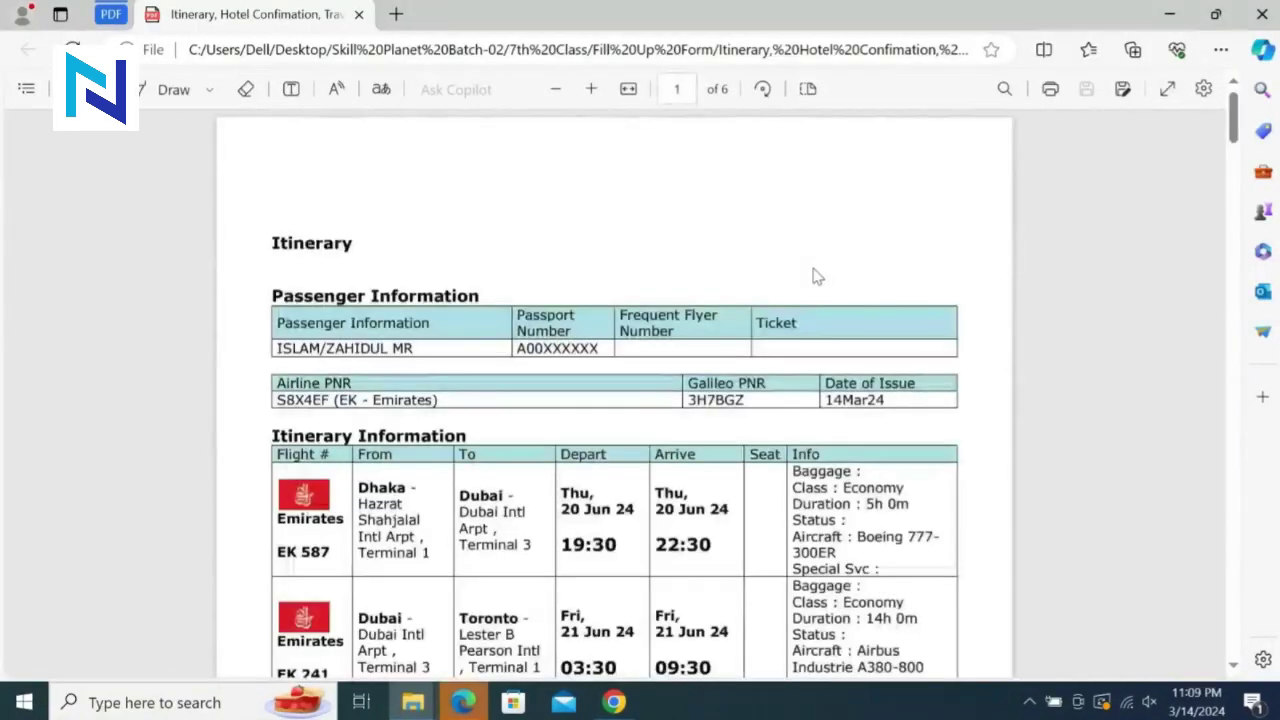
{"action": "scroll", "coordinate": [826, 262], "scroll_direction": "down", "scroll_amount": 1}
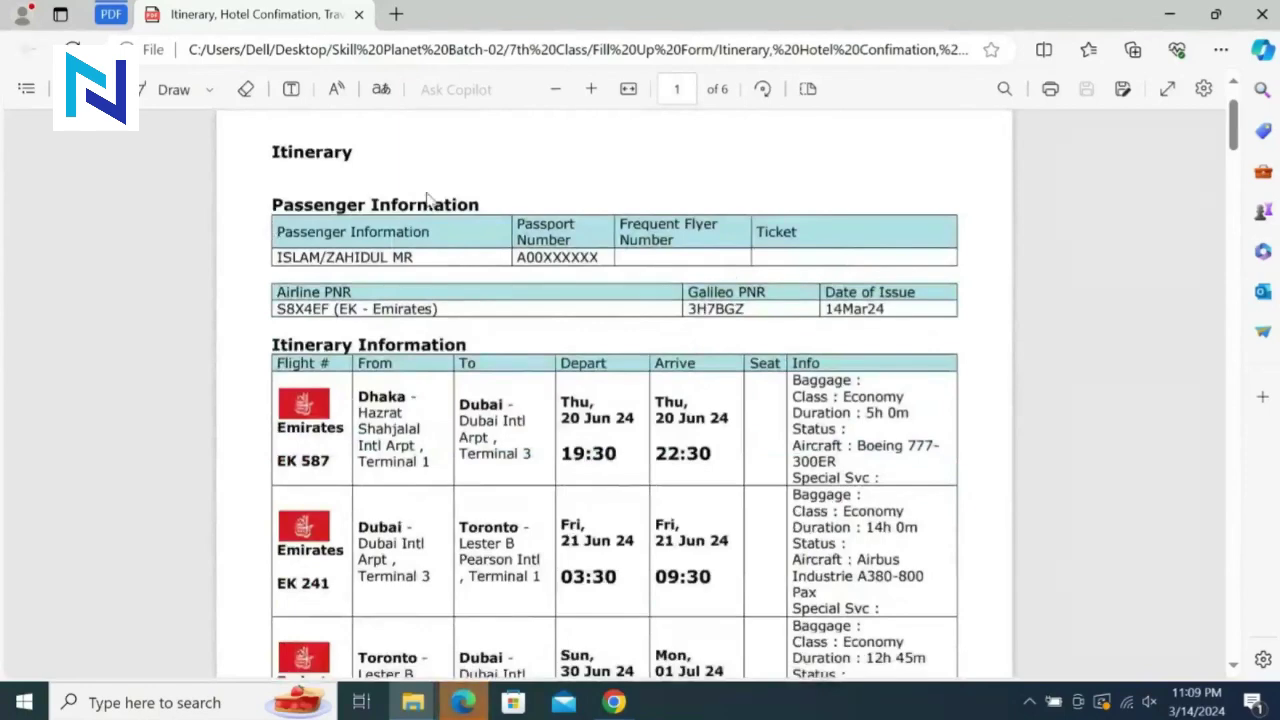
{"action": "scroll", "coordinate": [591, 292], "scroll_direction": "down", "scroll_amount": 2}
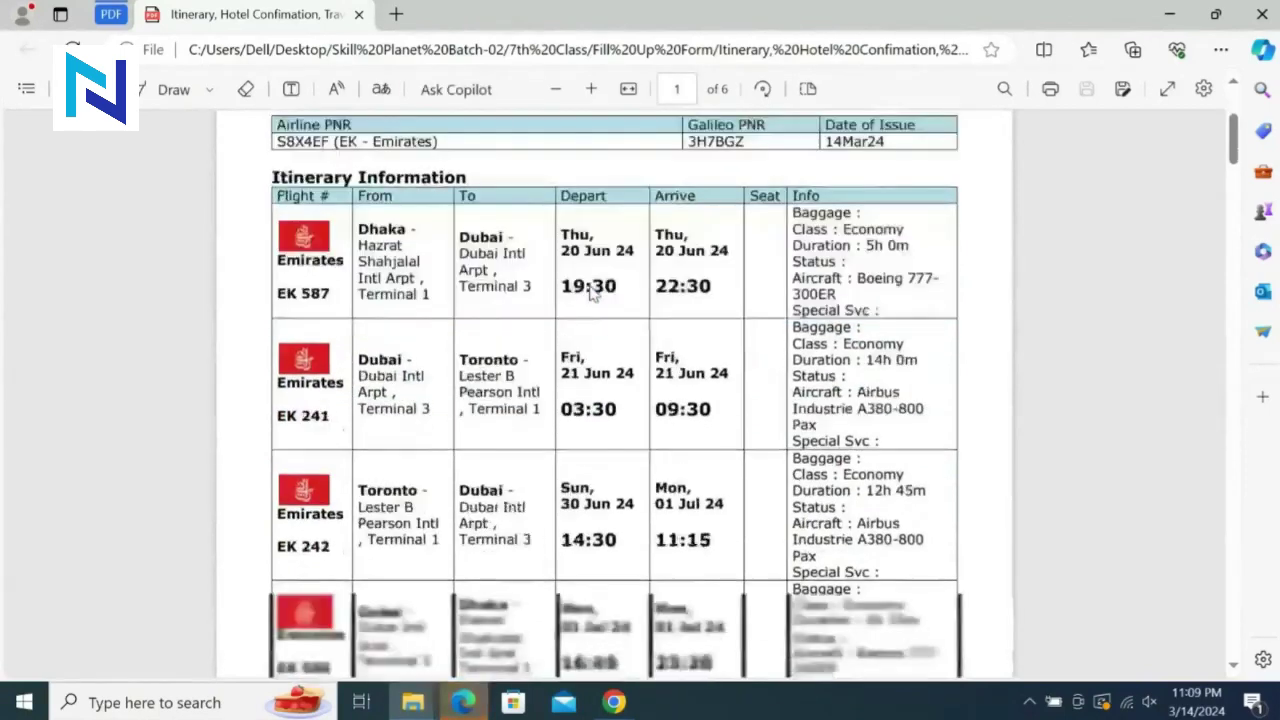
{"action": "scroll", "coordinate": [591, 292], "scroll_direction": "up", "scroll_amount": 2}
{"action": "scroll", "coordinate": [724, 398], "scroll_direction": "down", "scroll_amount": 4}
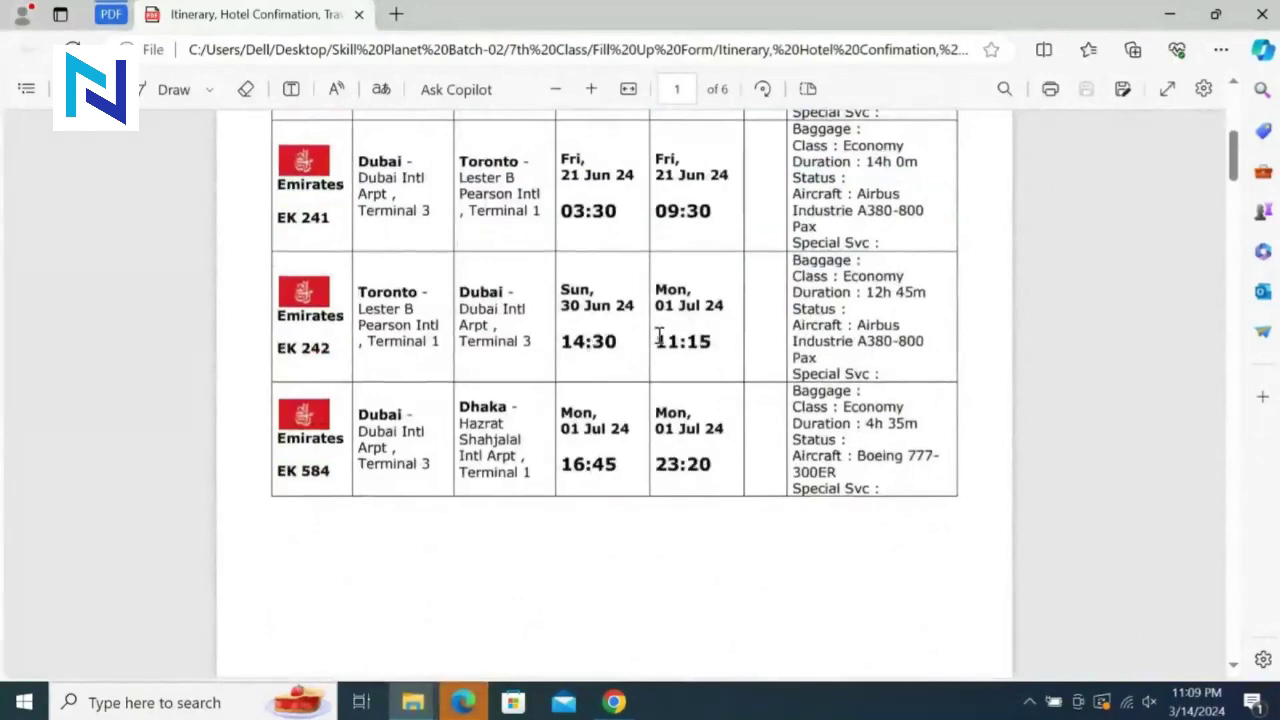
{"action": "scroll", "coordinate": [659, 338], "scroll_direction": "down", "scroll_amount": 6}
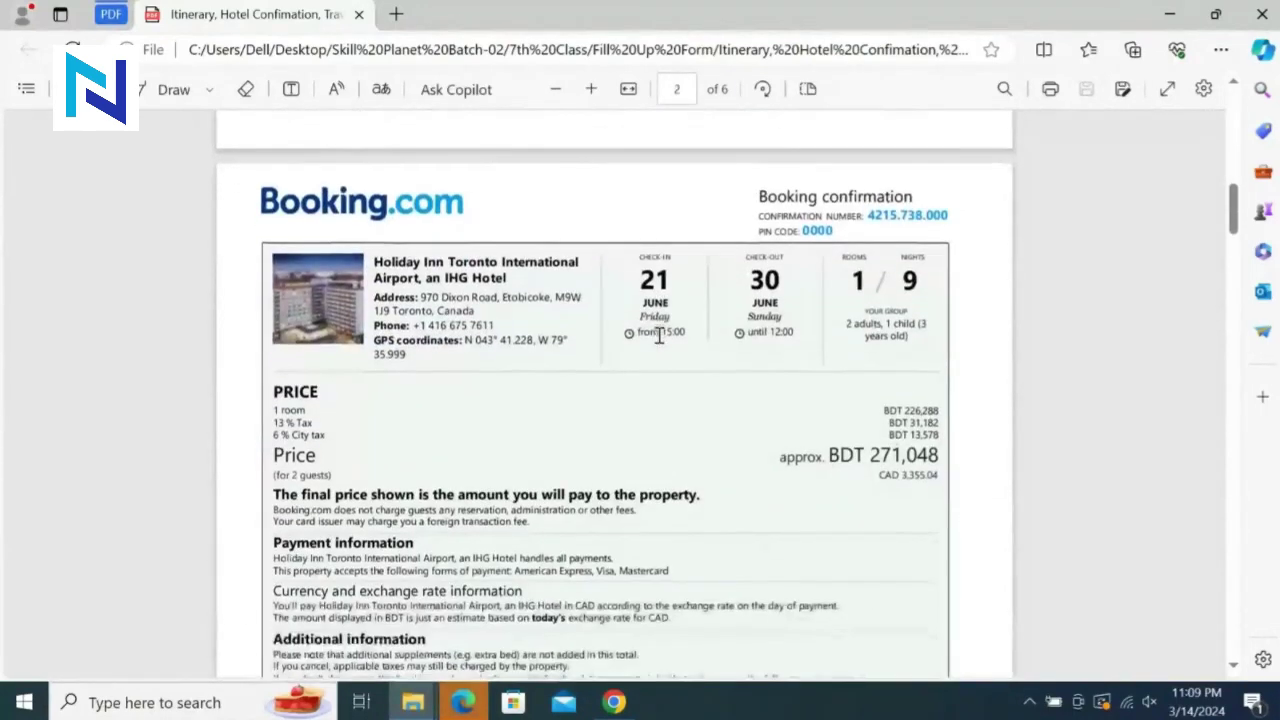
{"action": "scroll", "coordinate": [659, 338], "scroll_direction": "down", "scroll_amount": 2}
{"action": "scroll", "coordinate": [660, 334], "scroll_direction": "up", "scroll_amount": 1}
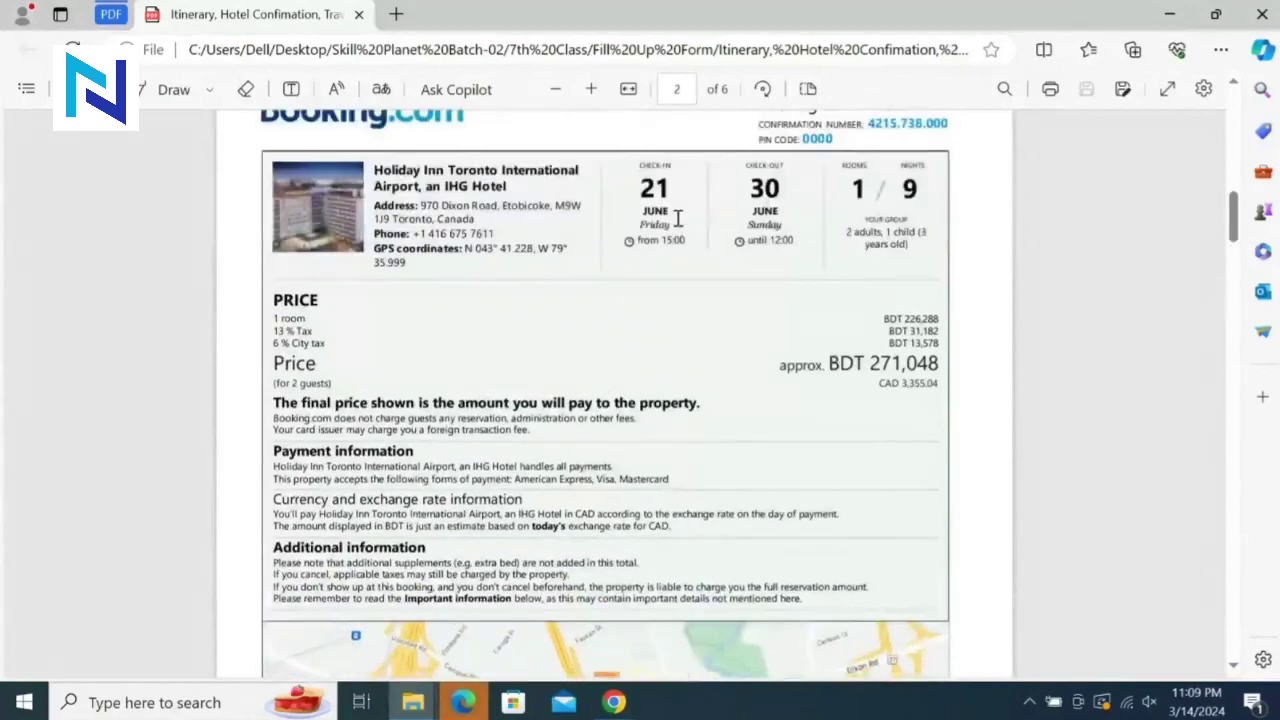
{"action": "scroll", "coordinate": [678, 218], "scroll_direction": "up", "scroll_amount": 7}
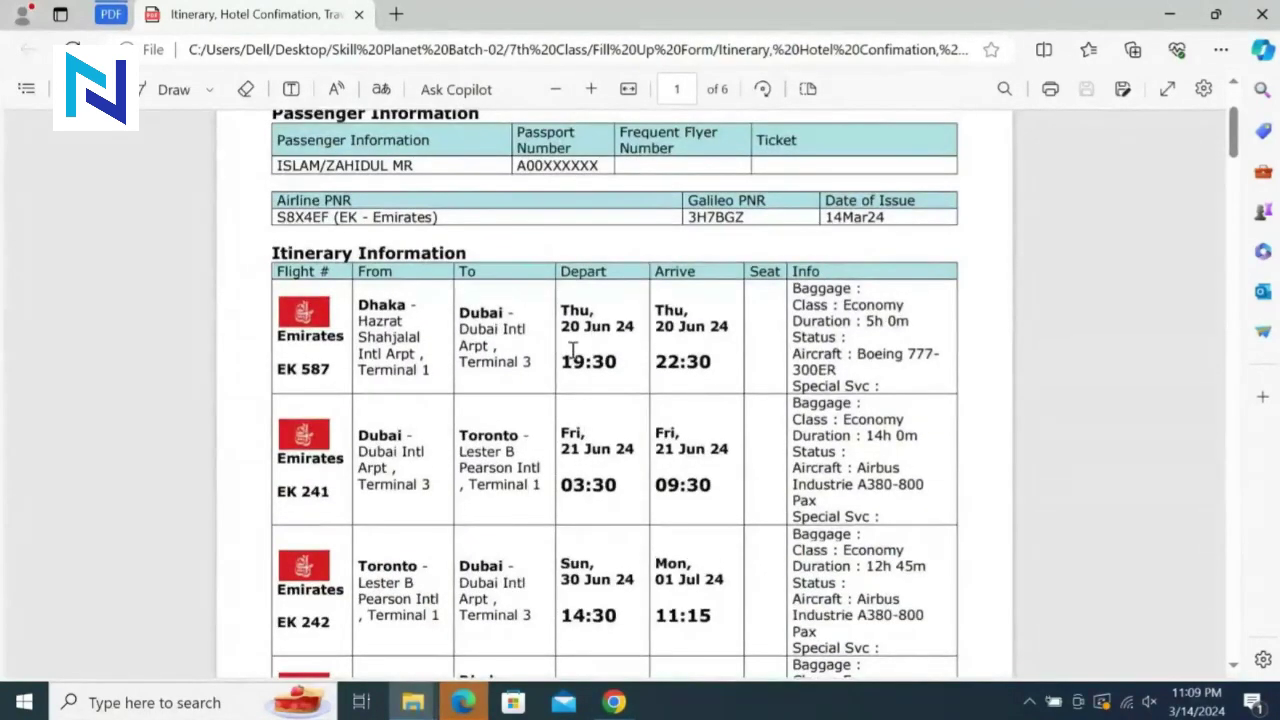
{"action": "scroll", "coordinate": [708, 441], "scroll_direction": "down", "scroll_amount": 4}
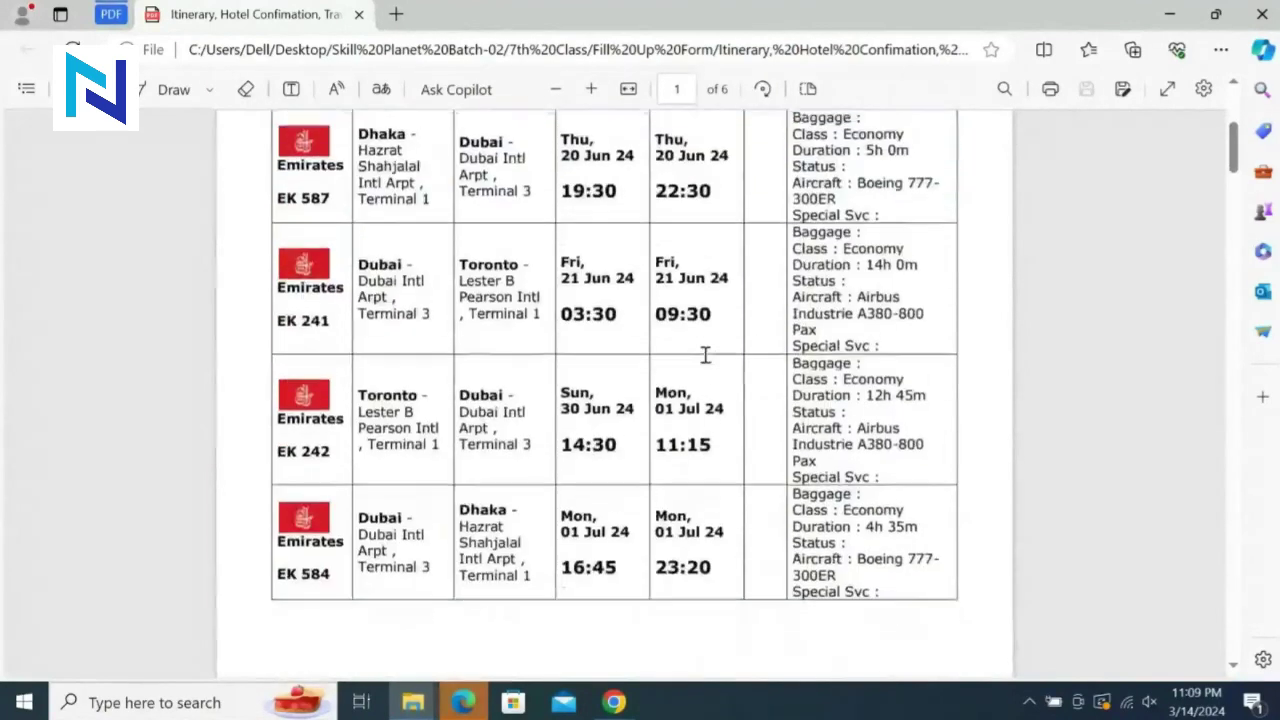
{"action": "scroll", "coordinate": [728, 304], "scroll_direction": "down", "scroll_amount": 4}
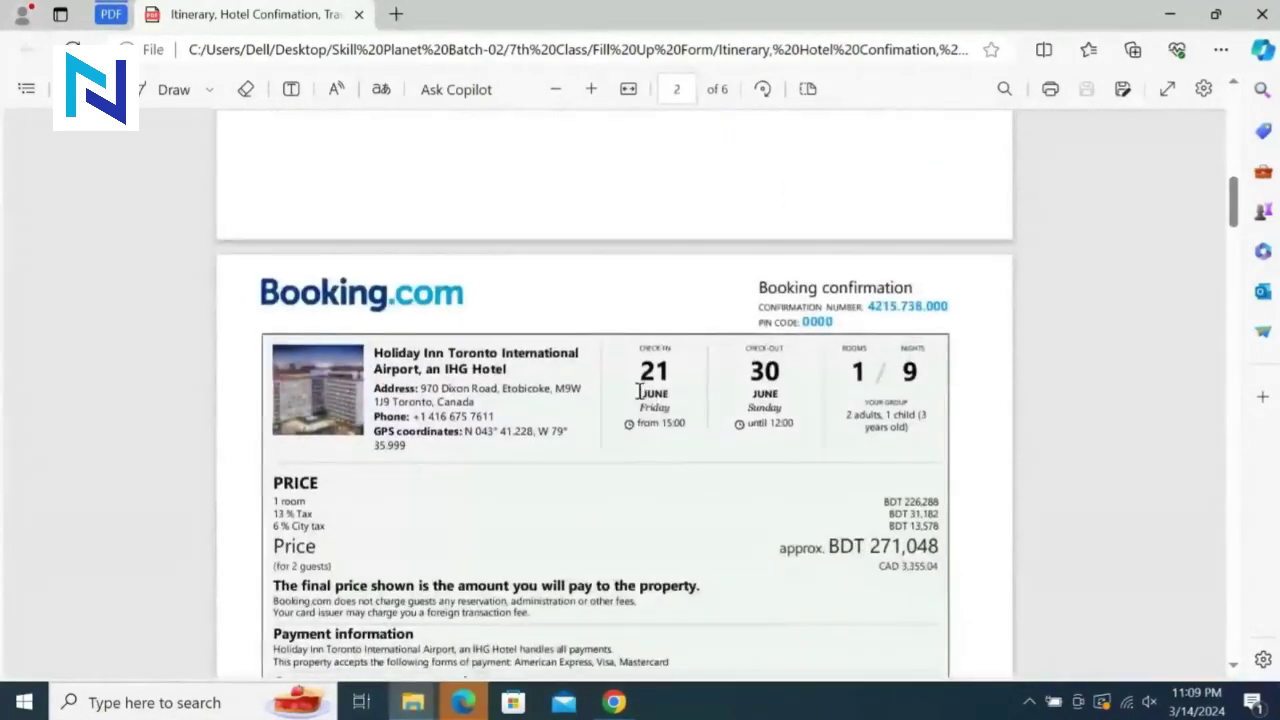
{"action": "double_click", "coordinate": [658, 372]}
{"action": "scroll", "coordinate": [664, 372], "scroll_direction": "down", "scroll_amount": 1}
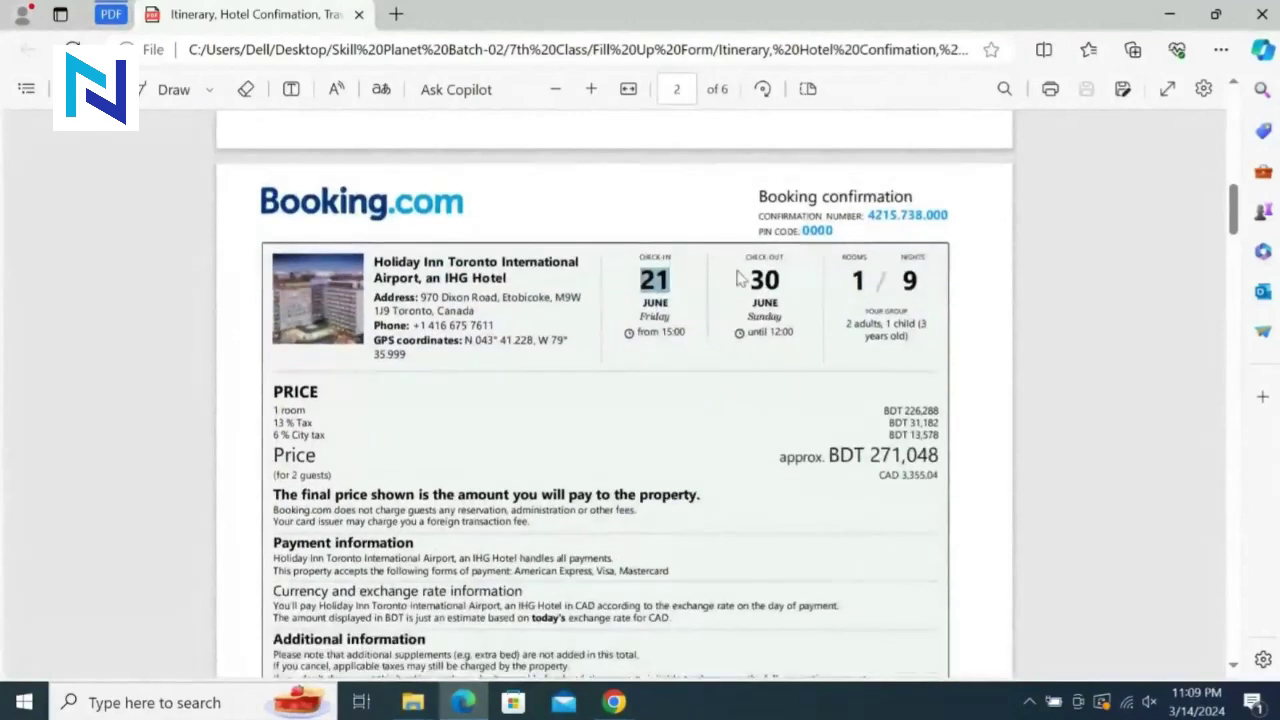
{"action": "double_click", "coordinate": [766, 280]}
Verify the 30 Jun 24 departure date of flight EK 242 and the guest name on the hotel booking.
{"action": "scroll", "coordinate": [503, 336], "scroll_direction": "up", "scroll_amount": 6}
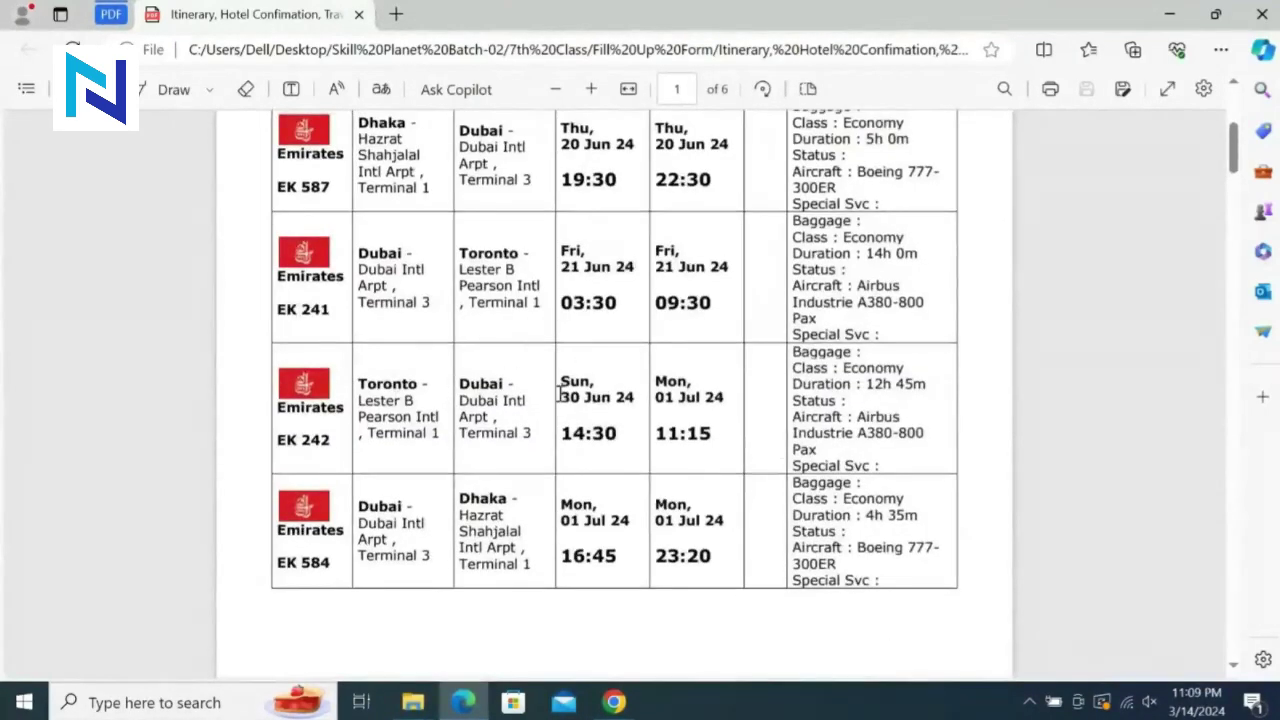
{"action": "left_click_drag", "start_coordinate": [559, 395], "coordinate": [628, 387]}
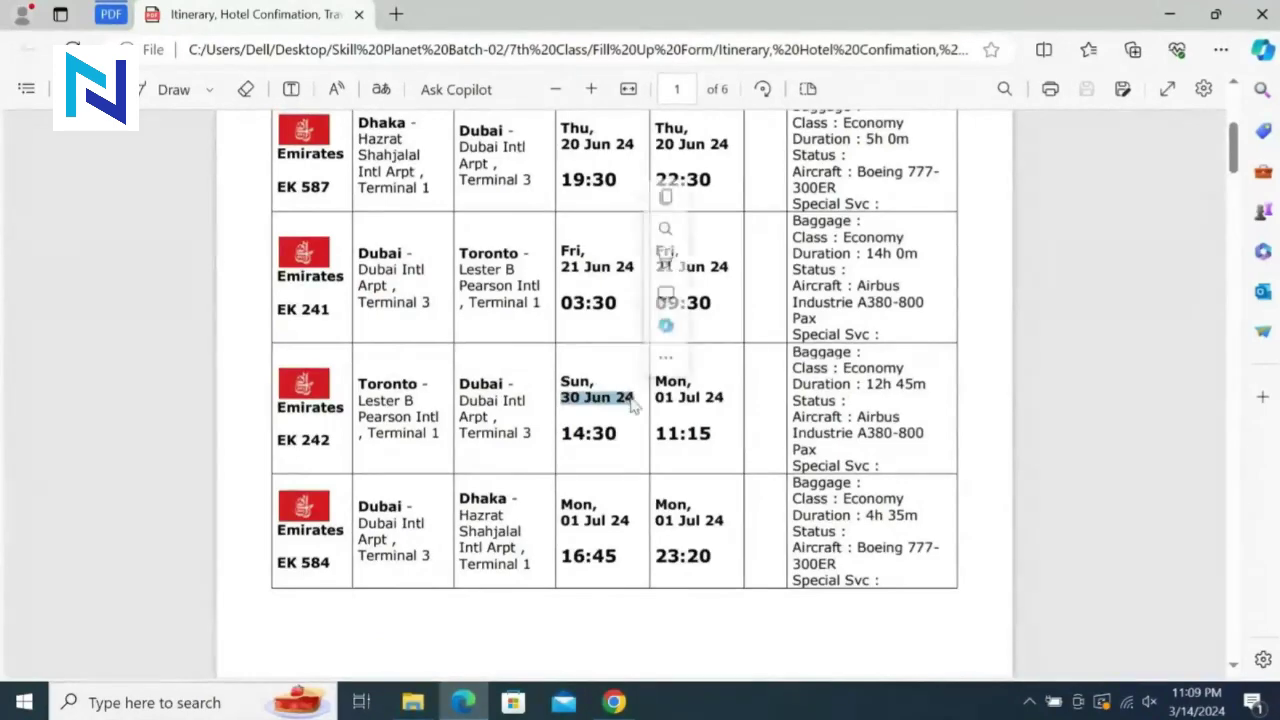
{"action": "left_click", "coordinate": [574, 412]}
{"action": "left_click_drag", "start_coordinate": [563, 398], "coordinate": [634, 396]}
{"action": "scroll", "coordinate": [612, 302], "scroll_direction": "down", "scroll_amount": 4}
{"action": "scroll", "coordinate": [612, 302], "scroll_direction": "down", "scroll_amount": 4}
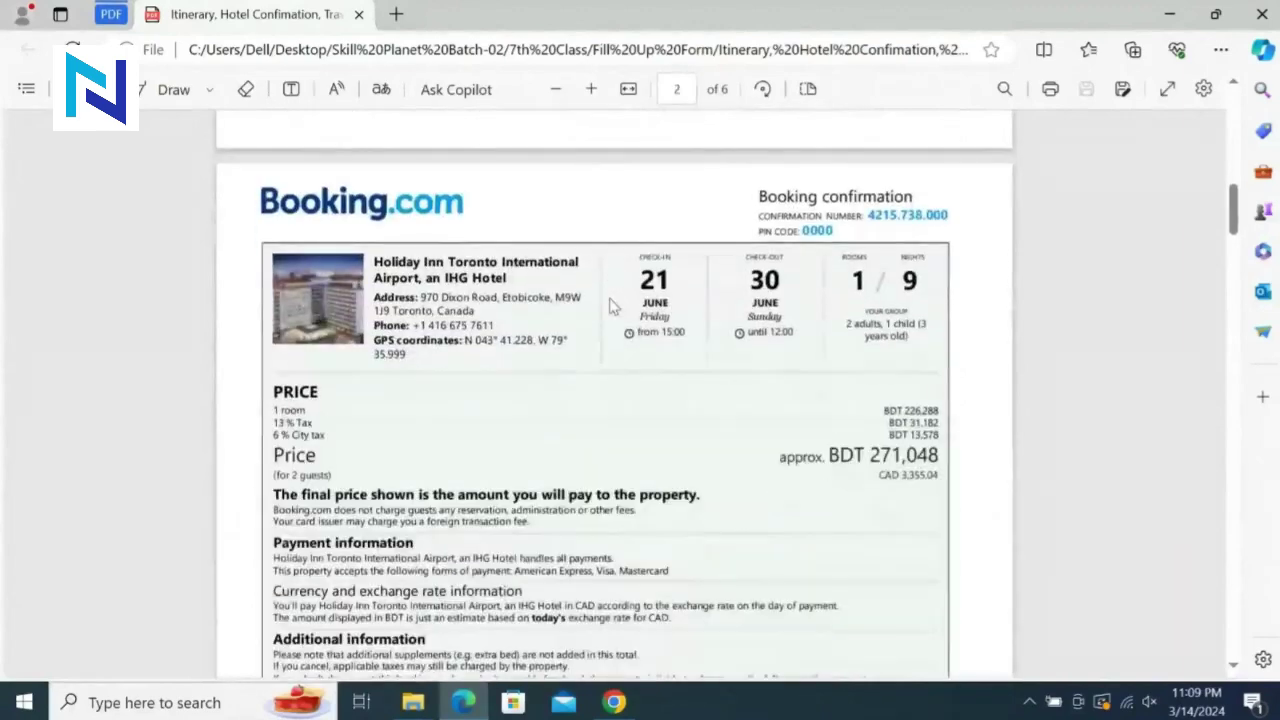
{"action": "scroll", "coordinate": [625, 290], "scroll_direction": "down", "scroll_amount": 7}
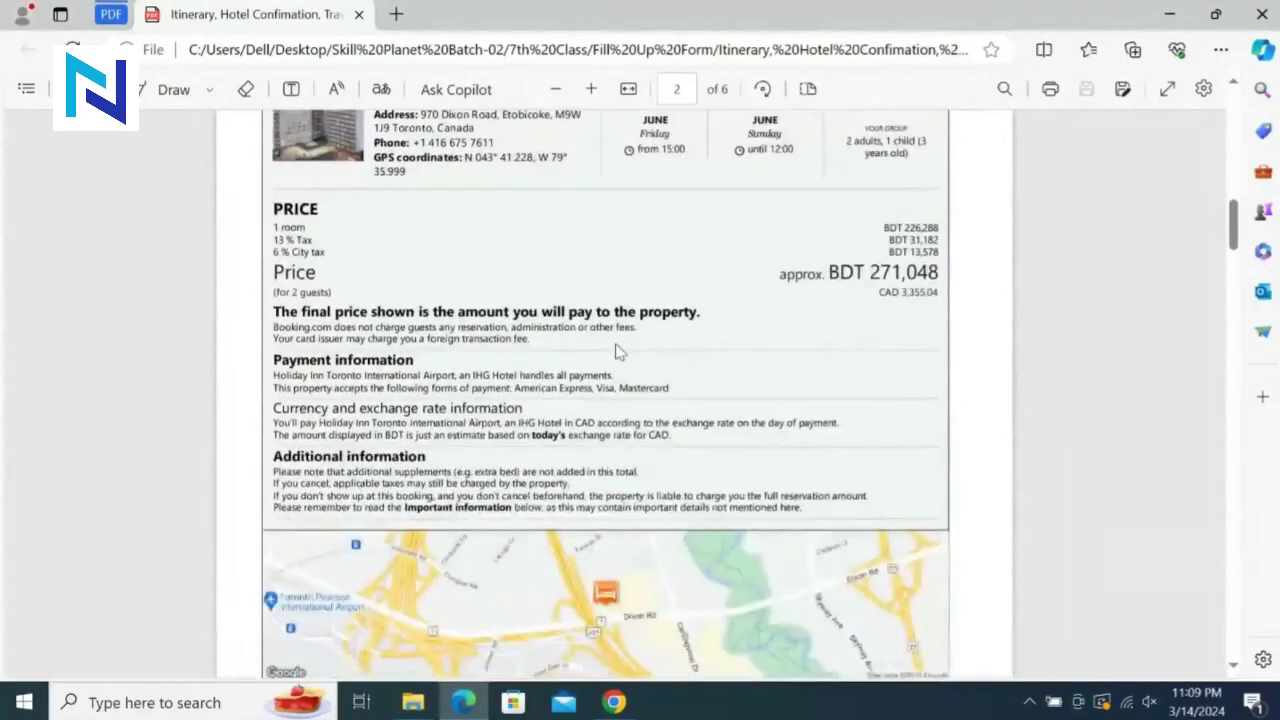
{"action": "scroll", "coordinate": [638, 356], "scroll_direction": "down", "scroll_amount": 2}
{"action": "scroll", "coordinate": [638, 356], "scroll_direction": "up", "scroll_amount": 1}
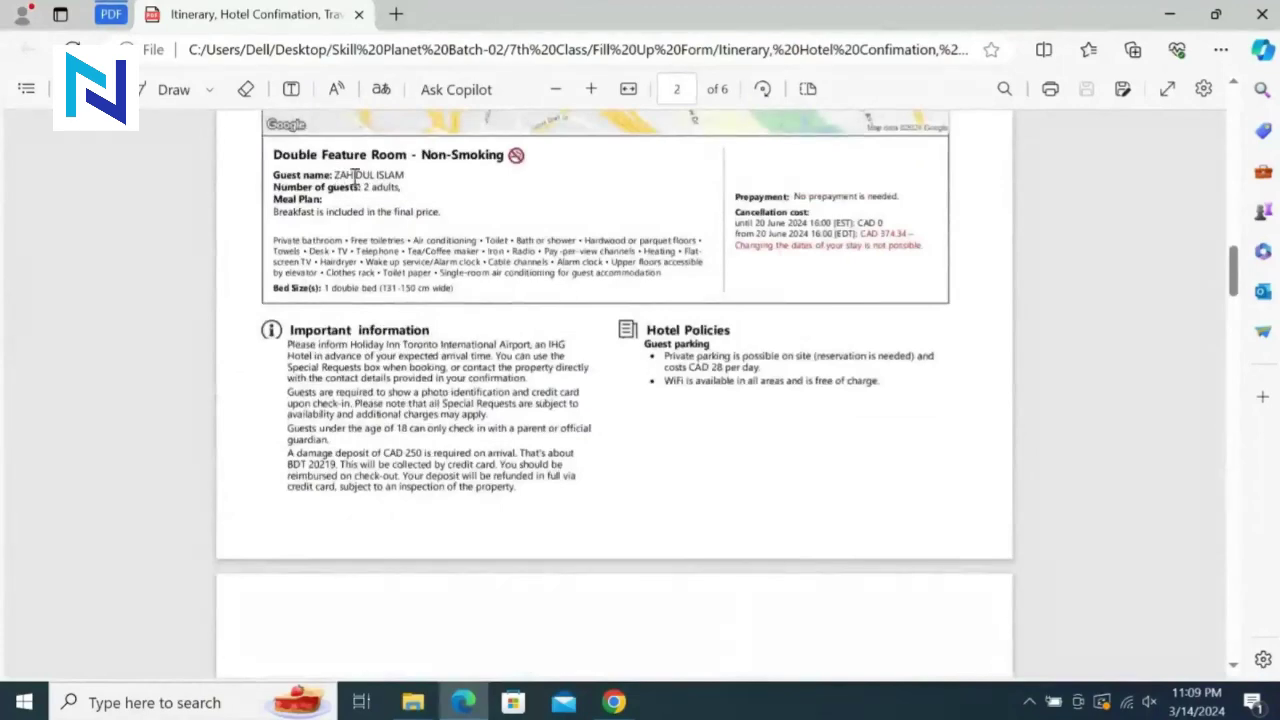
{"action": "left_click_drag", "start_coordinate": [335, 175], "coordinate": [405, 174]}
{"action": "left_click", "coordinate": [440, 180]}
{"action": "scroll", "coordinate": [487, 224], "scroll_direction": "down", "scroll_amount": 3}
{"action": "scroll", "coordinate": [510, 228], "scroll_direction": "up", "scroll_amount": 3}
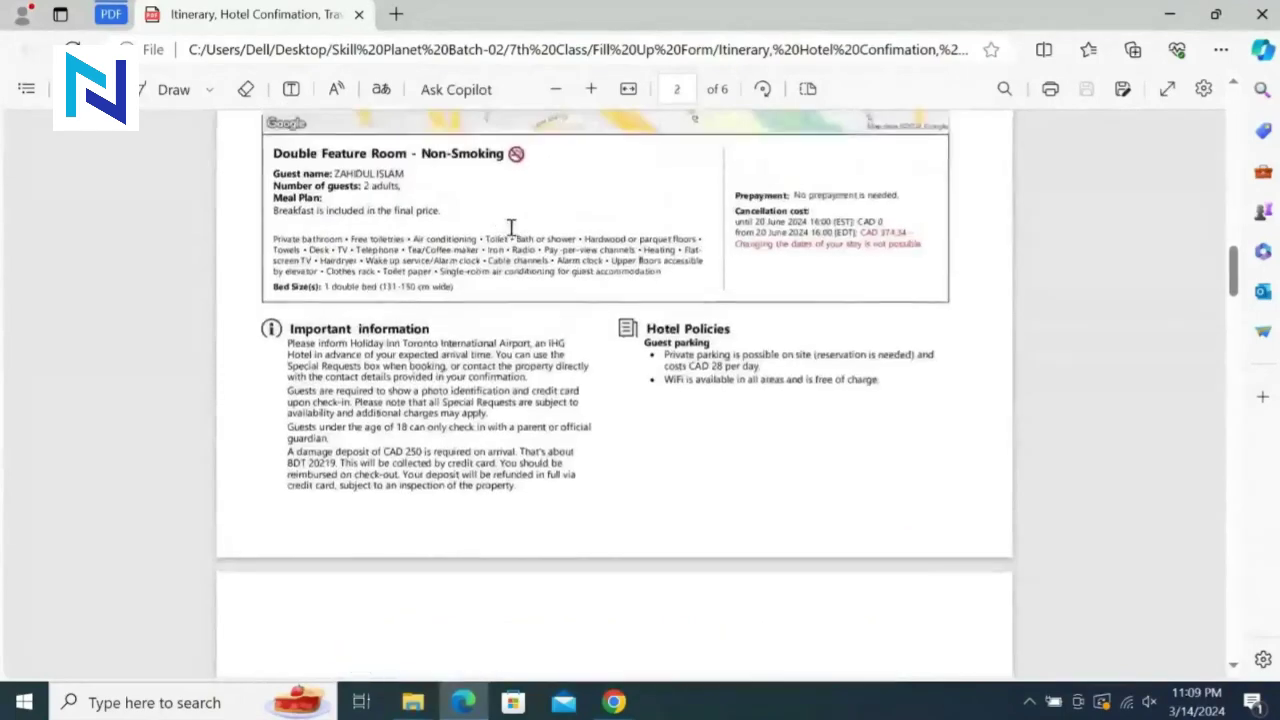
{"action": "scroll", "coordinate": [562, 278], "scroll_direction": "down", "scroll_amount": 3}
{"action": "scroll", "coordinate": [562, 278], "scroll_direction": "up", "scroll_amount": 3}
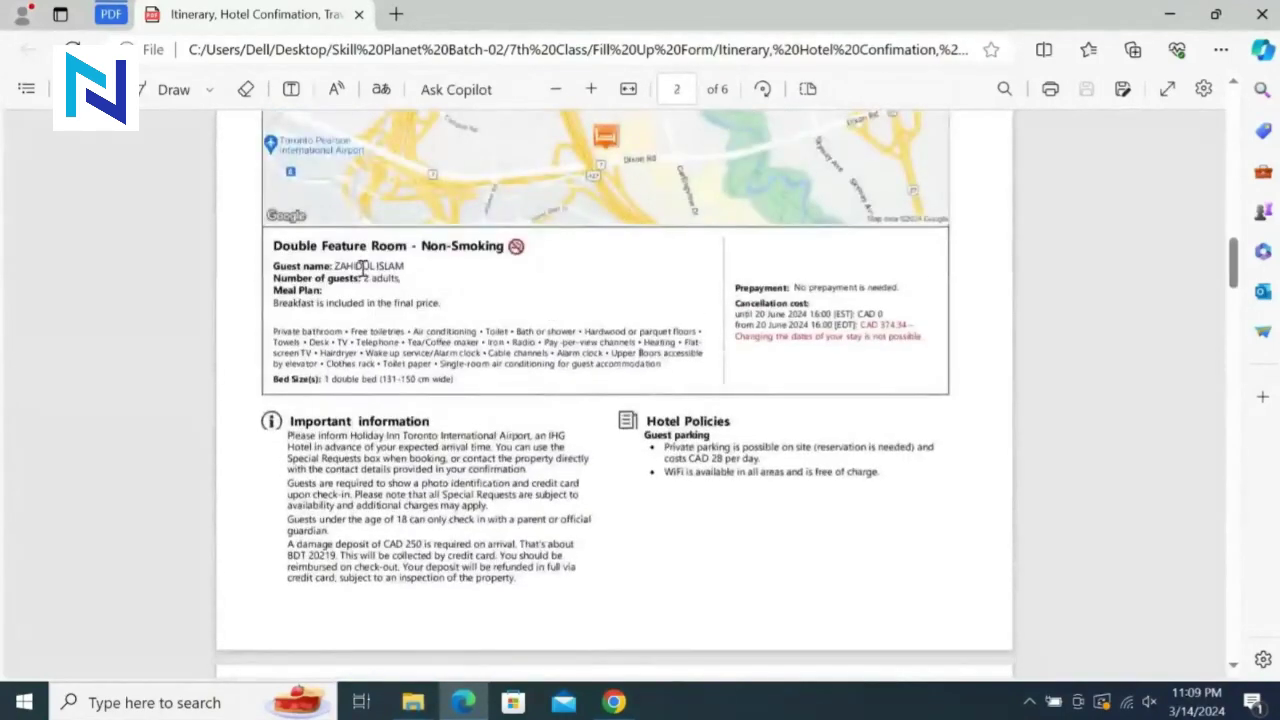
{"action": "scroll", "coordinate": [578, 302], "scroll_direction": "down", "scroll_amount": 6}
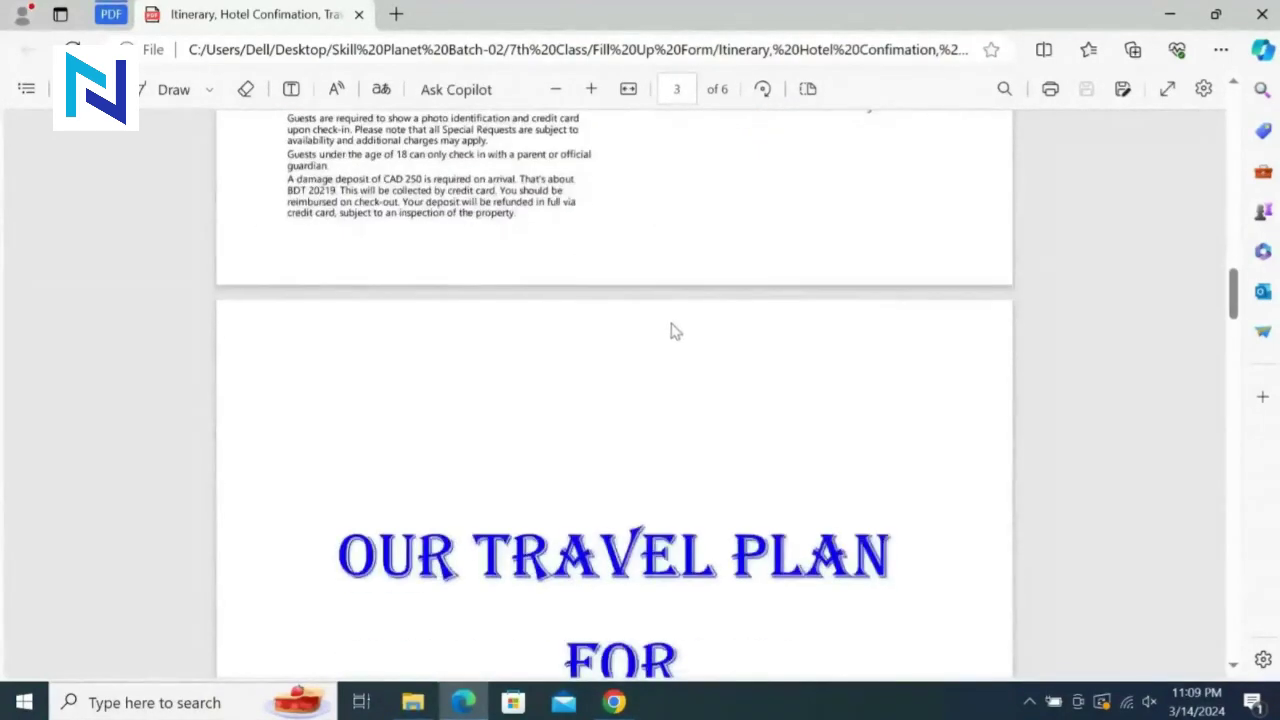
Read the Our Travel Plan title, the My Tour Plan heading and the plan's opening paragraph.
{"action": "scroll", "coordinate": [730, 328], "scroll_direction": "down", "scroll_amount": 2}
{"action": "scroll", "coordinate": [725, 340], "scroll_direction": "up", "scroll_amount": 1}
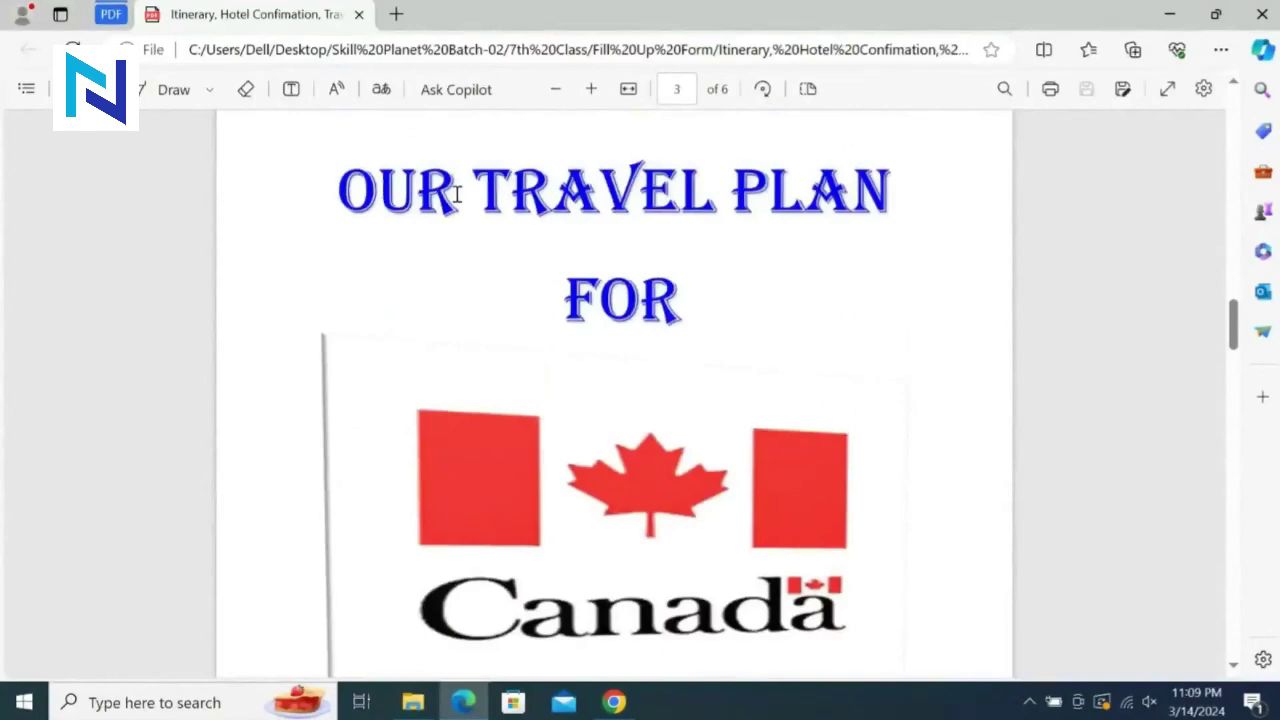
{"action": "left_click_drag", "start_coordinate": [360, 205], "coordinate": [452, 205]}
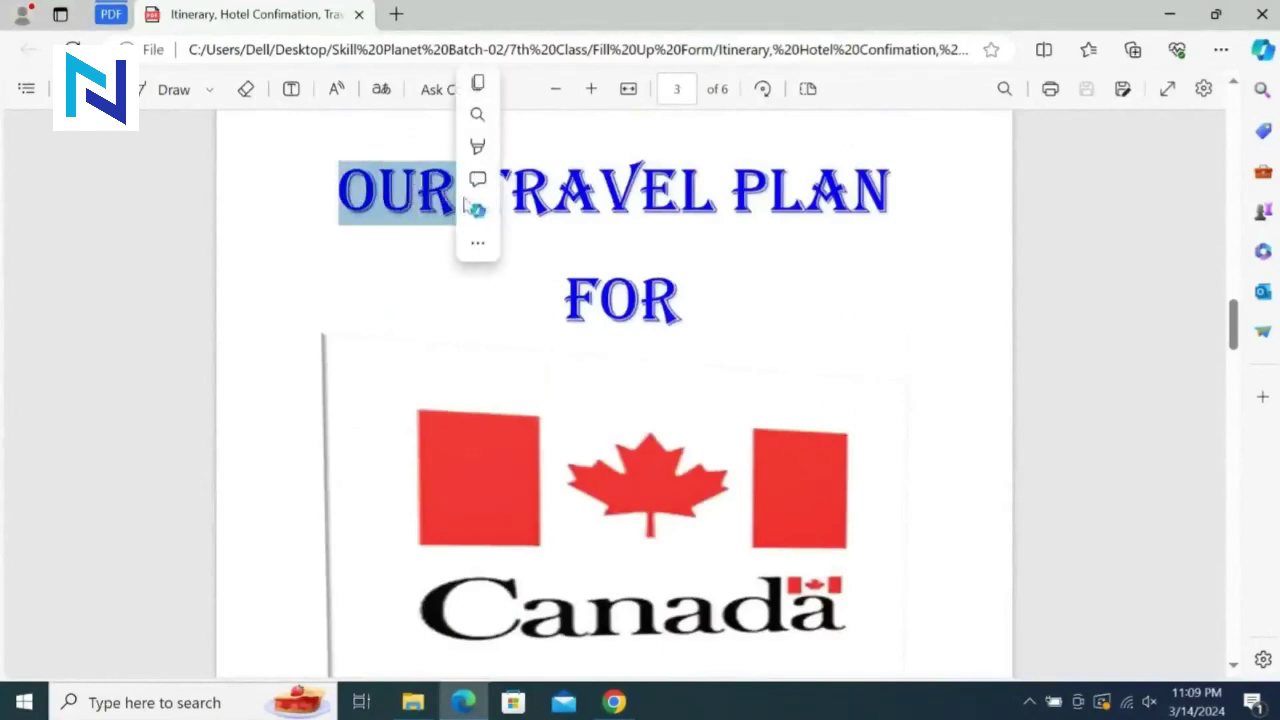
{"action": "scroll", "coordinate": [840, 310], "scroll_direction": "down", "scroll_amount": 6}
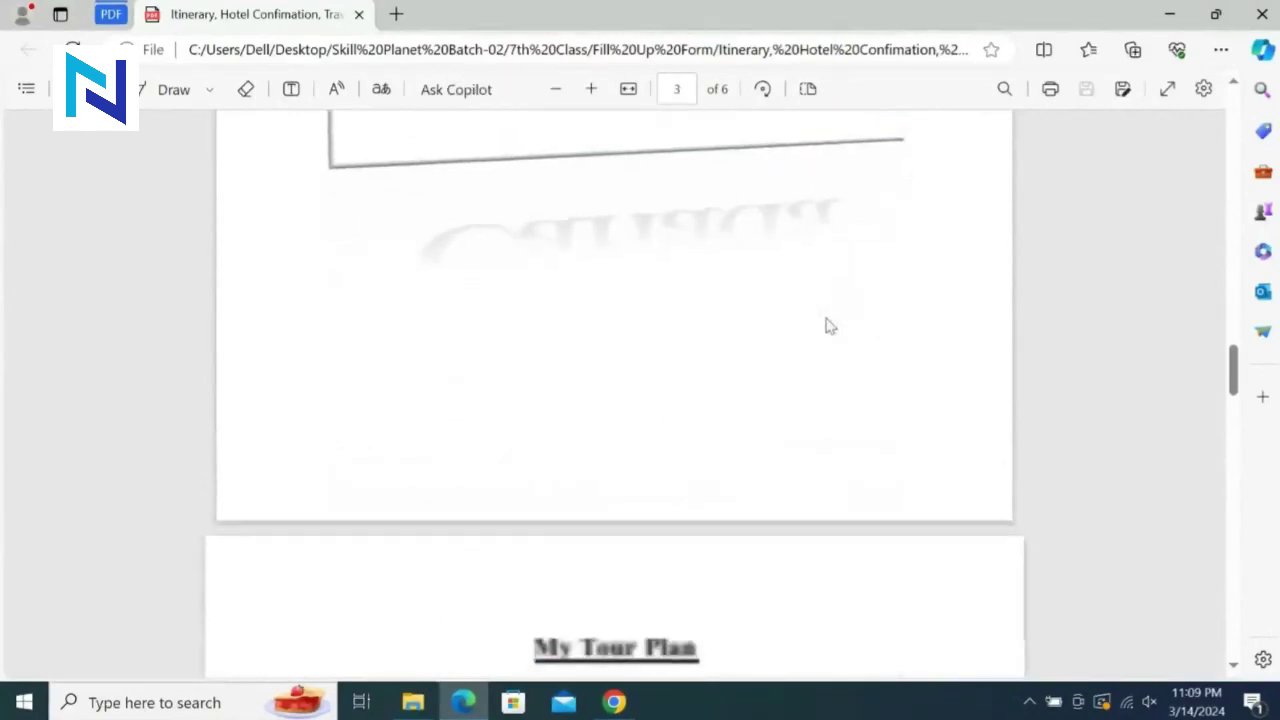
{"action": "left_click_drag", "start_coordinate": [528, 367], "coordinate": [779, 368]}
{"action": "left_click", "coordinate": [707, 384]}
{"action": "scroll", "coordinate": [635, 325], "scroll_direction": "down", "scroll_amount": 2}
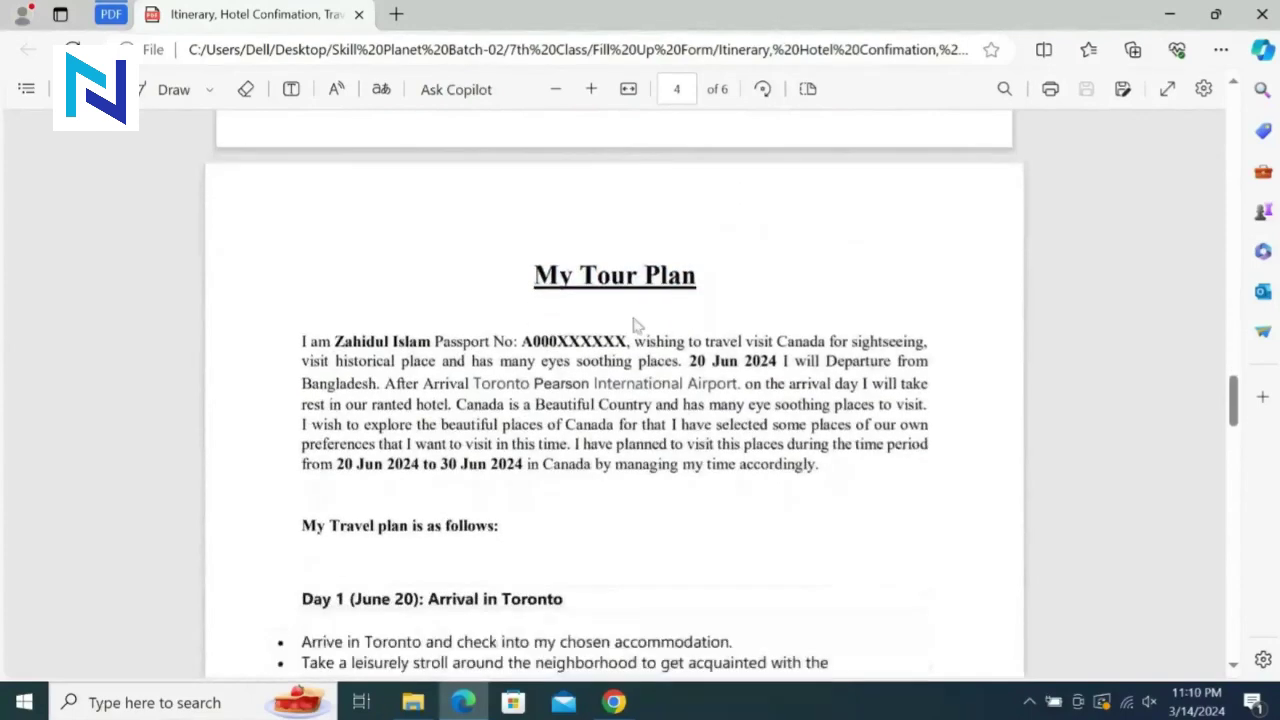
{"action": "left_click_drag", "start_coordinate": [299, 343], "coordinate": [848, 519]}
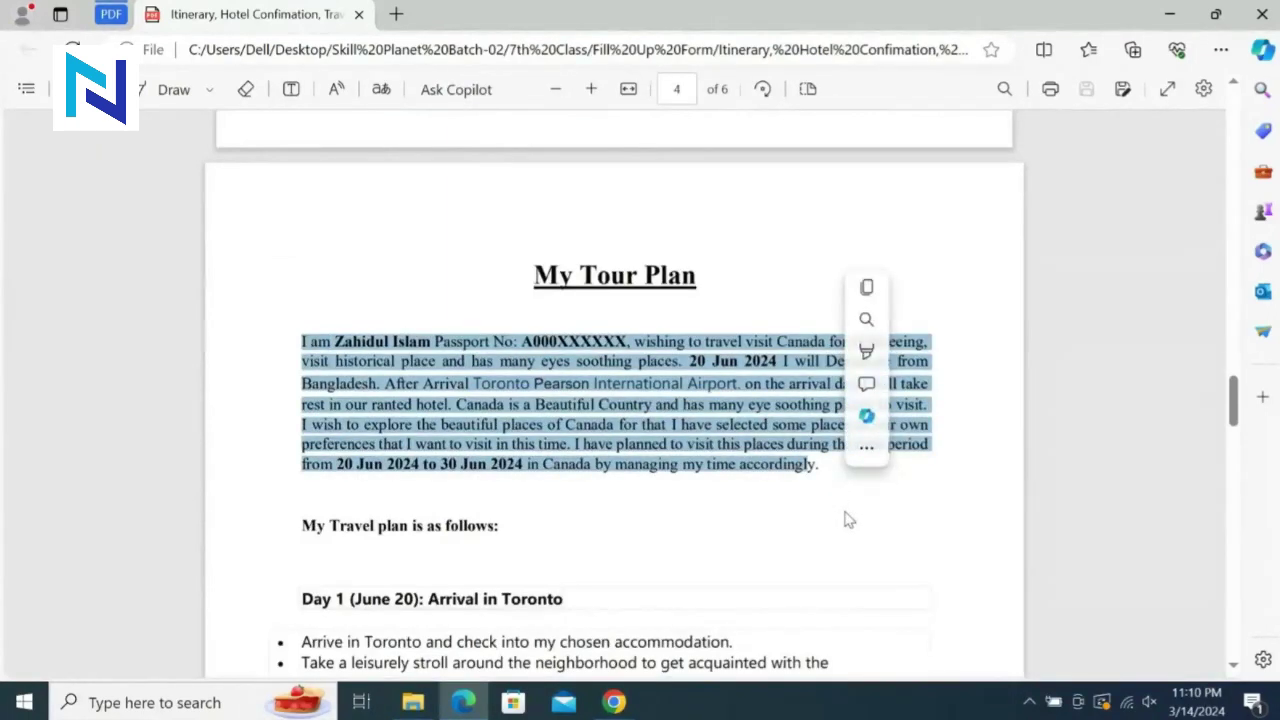
{"action": "scroll", "coordinate": [848, 519], "scroll_direction": "down", "scroll_amount": 5}
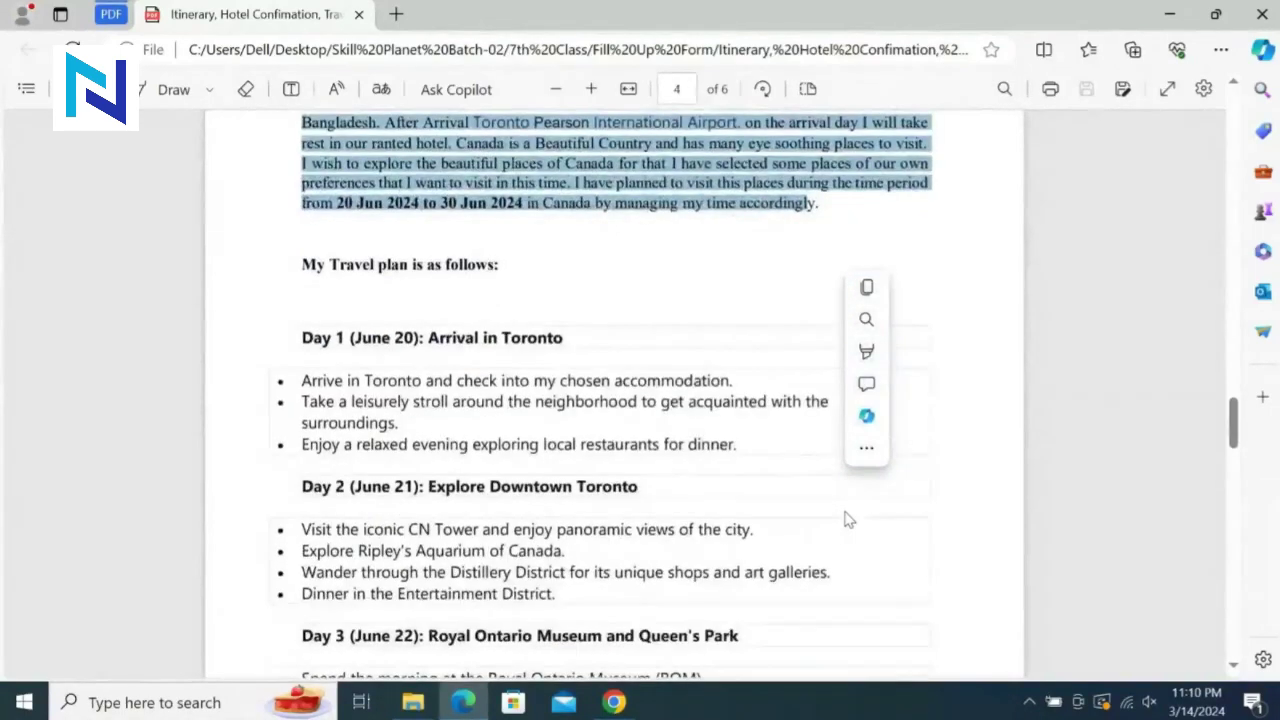
{"action": "scroll", "coordinate": [848, 519], "scroll_direction": "up", "scroll_amount": 2}
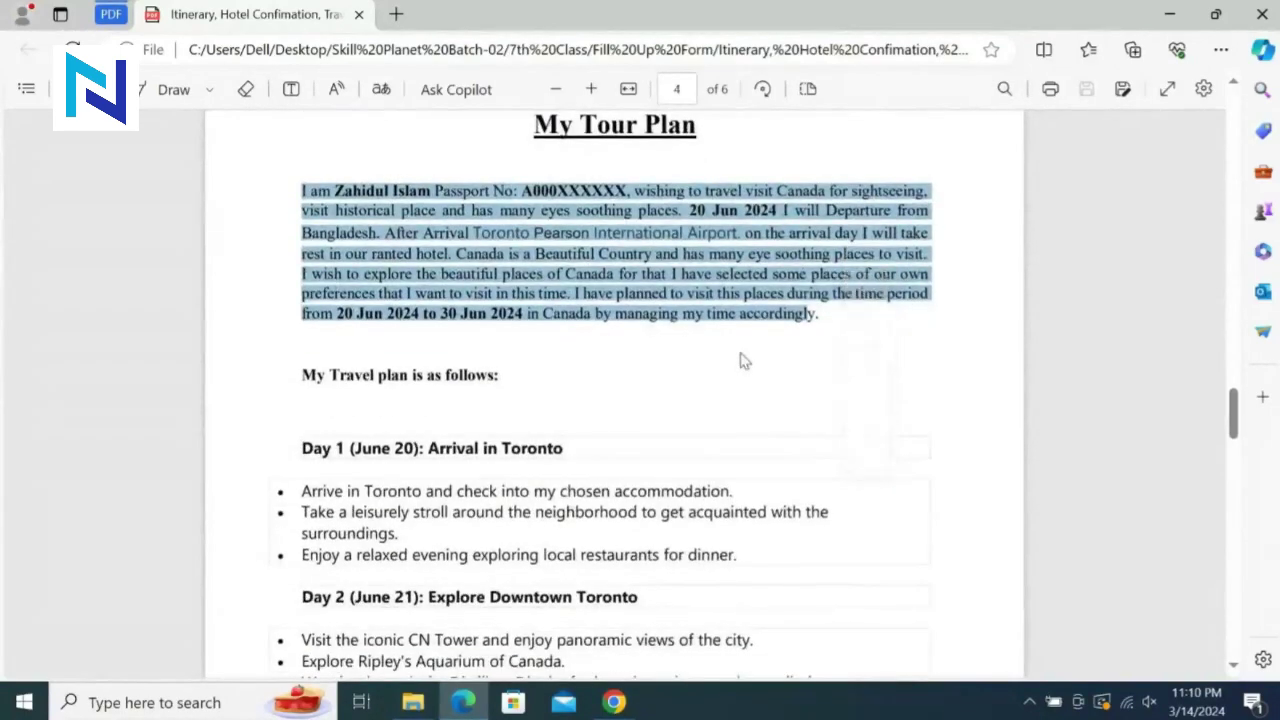
{"action": "left_click", "coordinate": [744, 360]}
Scroll through the remaining day-by-day tour plan pages.
{"action": "scroll", "coordinate": [744, 360], "scroll_direction": "down", "scroll_amount": 1}
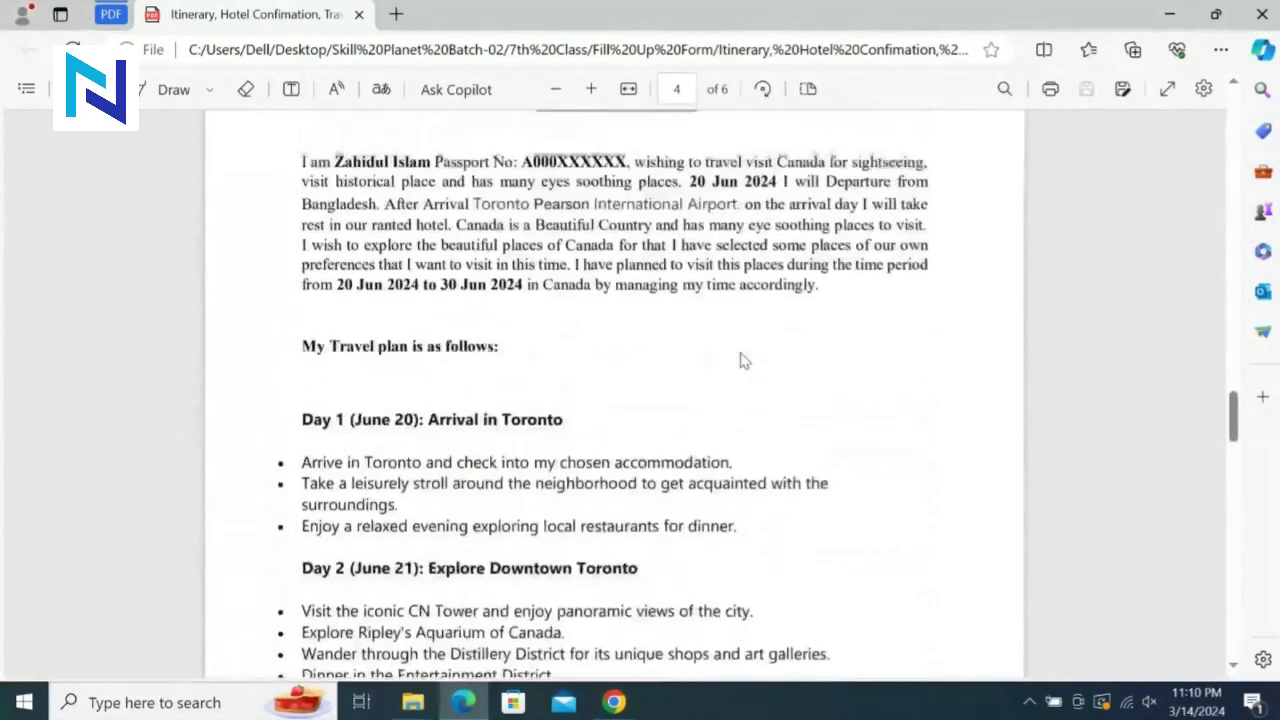
{"action": "scroll", "coordinate": [744, 360], "scroll_direction": "up", "scroll_amount": 1}
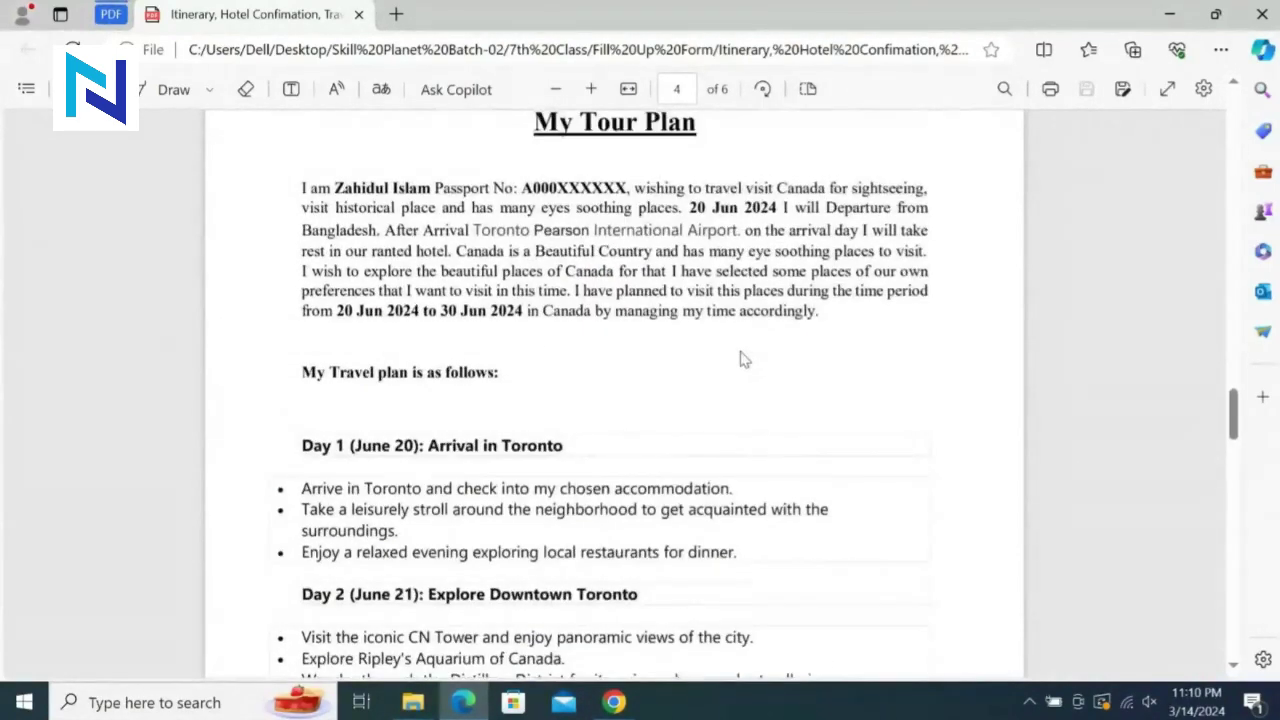
{"action": "scroll", "coordinate": [744, 360], "scroll_direction": "down", "scroll_amount": 8}
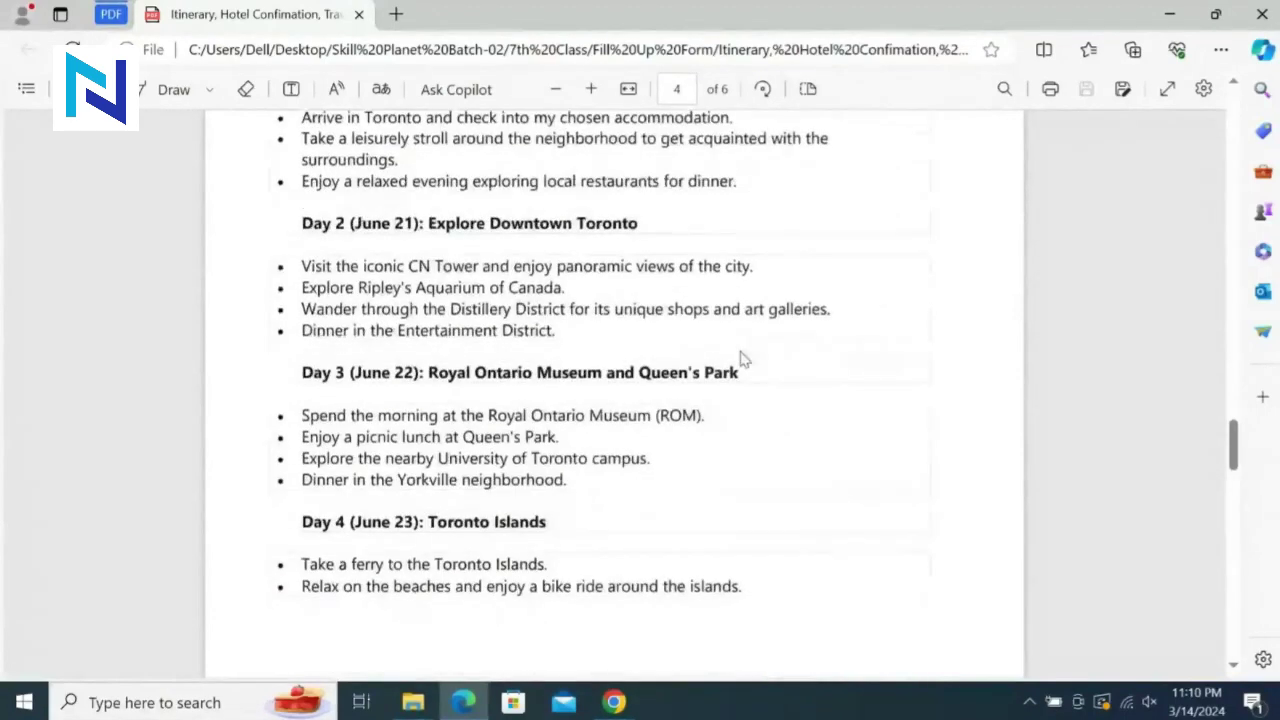
{"action": "scroll", "coordinate": [744, 360], "scroll_direction": "down", "scroll_amount": 20}
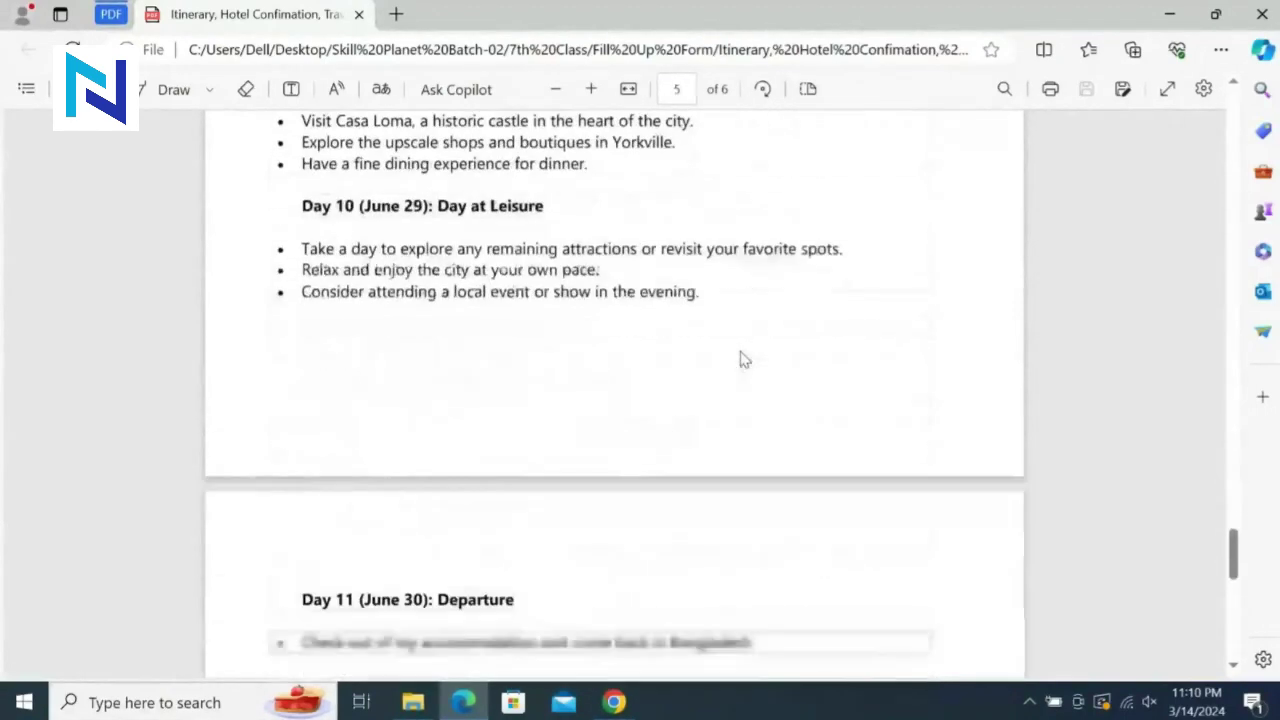
{"action": "scroll", "coordinate": [744, 360], "scroll_direction": "down", "scroll_amount": 9}
{"action": "scroll", "coordinate": [744, 360], "scroll_direction": "up", "scroll_amount": 20}
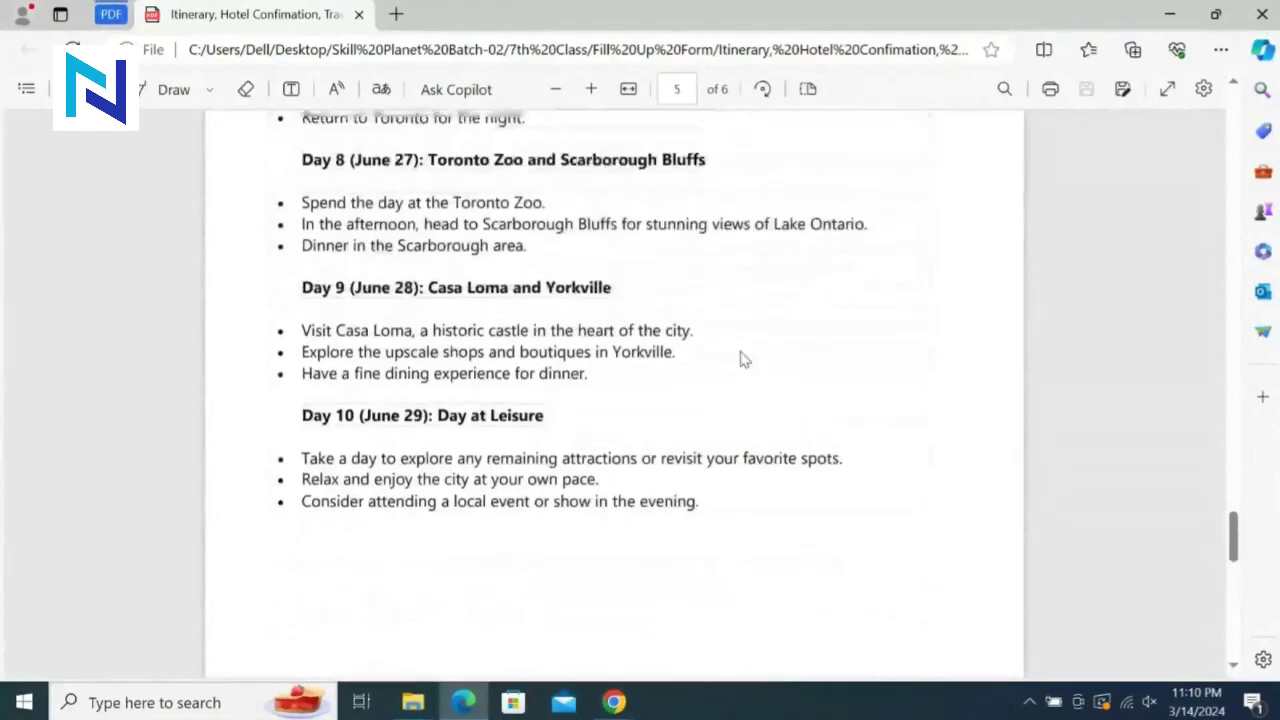
{"action": "scroll", "coordinate": [744, 360], "scroll_direction": "up", "scroll_amount": 15}
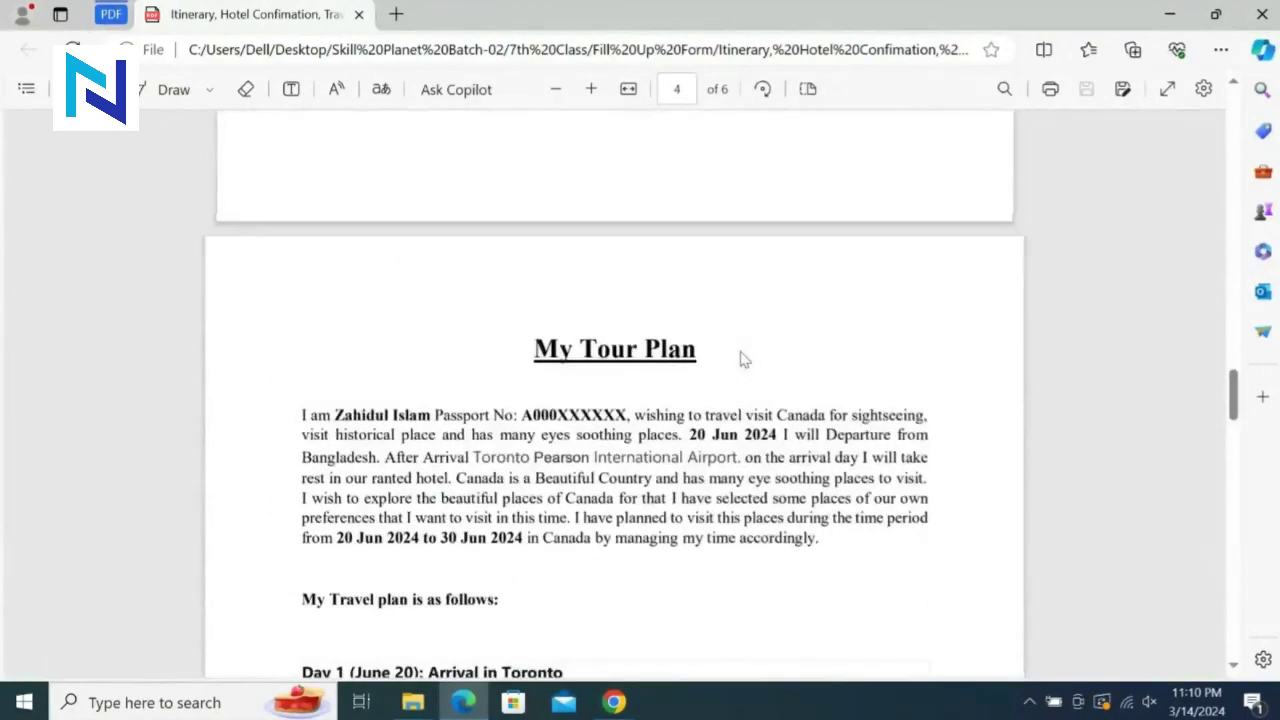
{"action": "scroll", "coordinate": [740, 340], "scroll_direction": "down", "scroll_amount": 18}
{"action": "scroll", "coordinate": [738, 307], "scroll_direction": "down", "scroll_amount": 6}
{"action": "scroll", "coordinate": [738, 307], "scroll_direction": "up", "scroll_amount": 20}
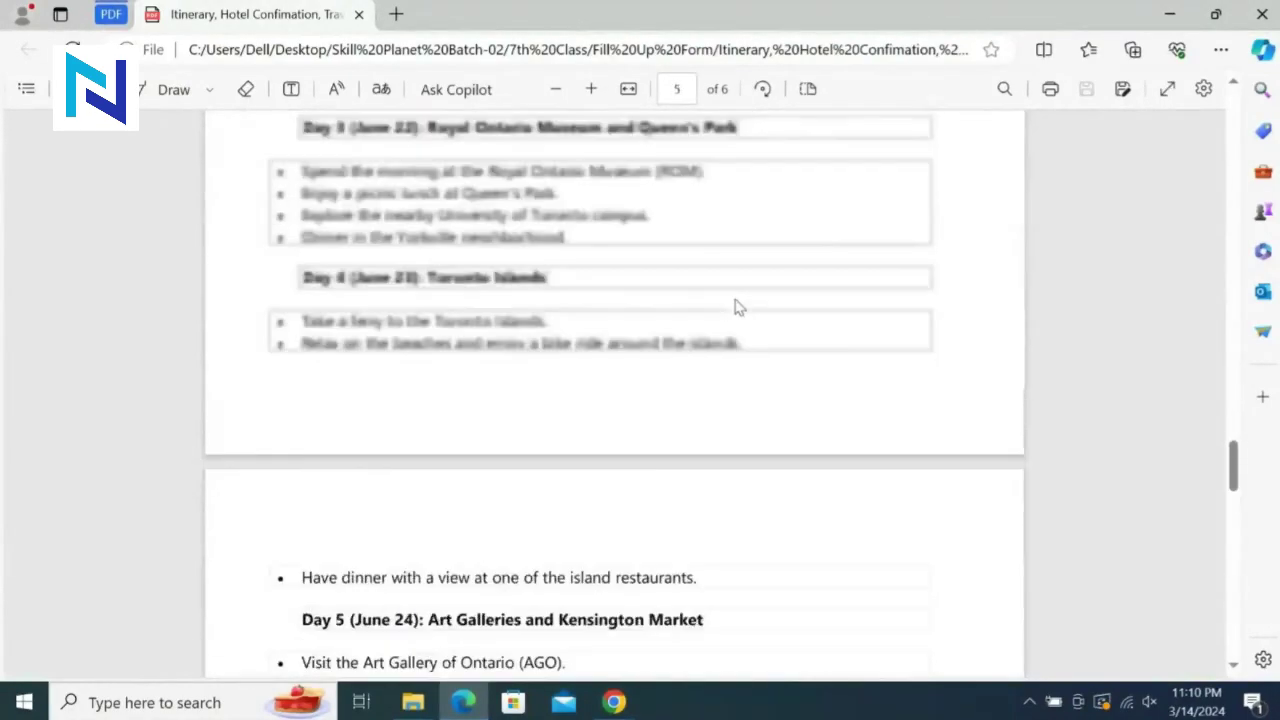
{"action": "scroll", "coordinate": [738, 307], "scroll_direction": "up", "scroll_amount": 5}
{"action": "scroll", "coordinate": [738, 307], "scroll_direction": "down", "scroll_amount": 10}
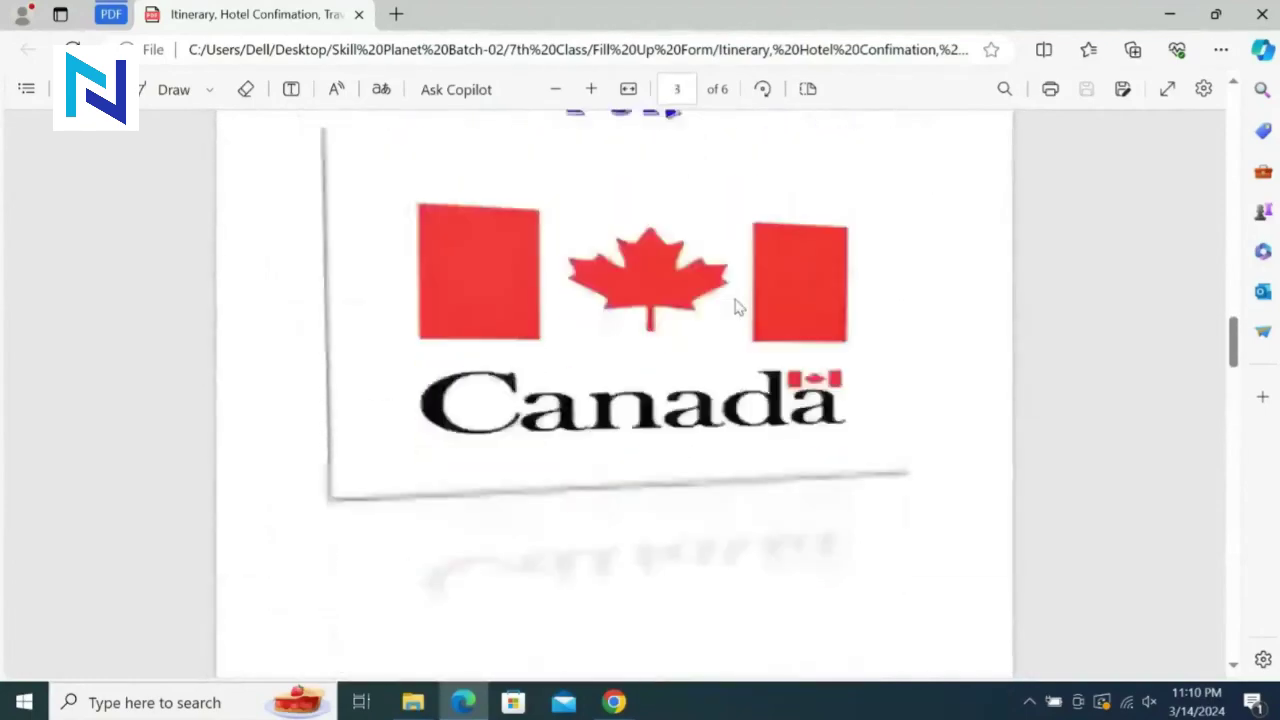
{"action": "scroll", "coordinate": [738, 307], "scroll_direction": "down", "scroll_amount": 20}
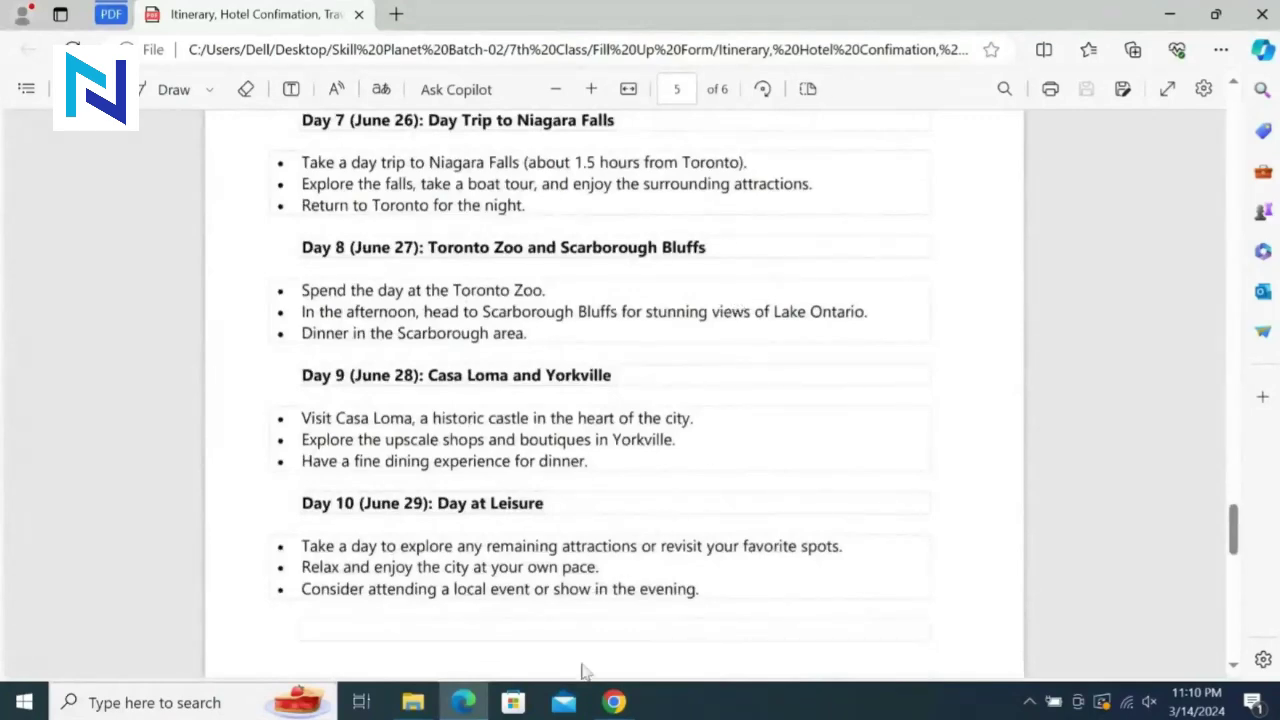
Minimize the GCKey sign-in Chrome window and the itinerary PDF window.
{"action": "left_click", "coordinate": [614, 702]}
{"action": "left_click", "coordinate": [587, 612]}
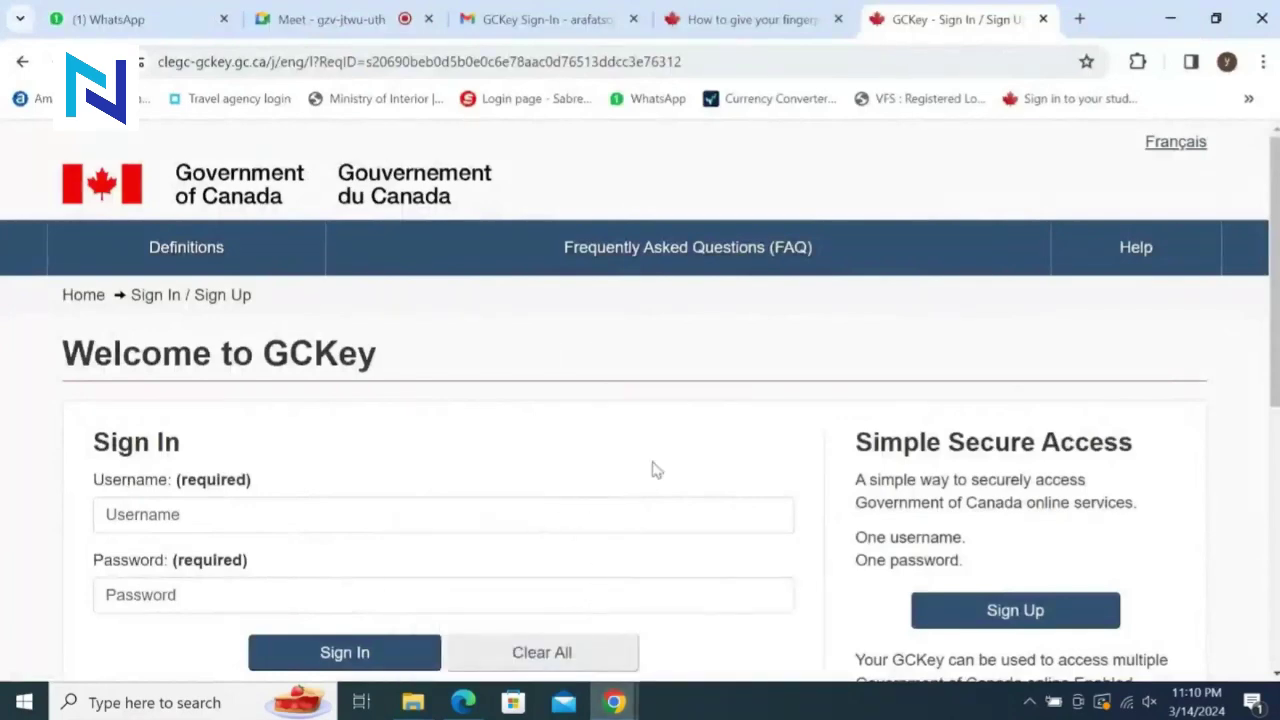
{"action": "left_click", "coordinate": [1172, 18]}
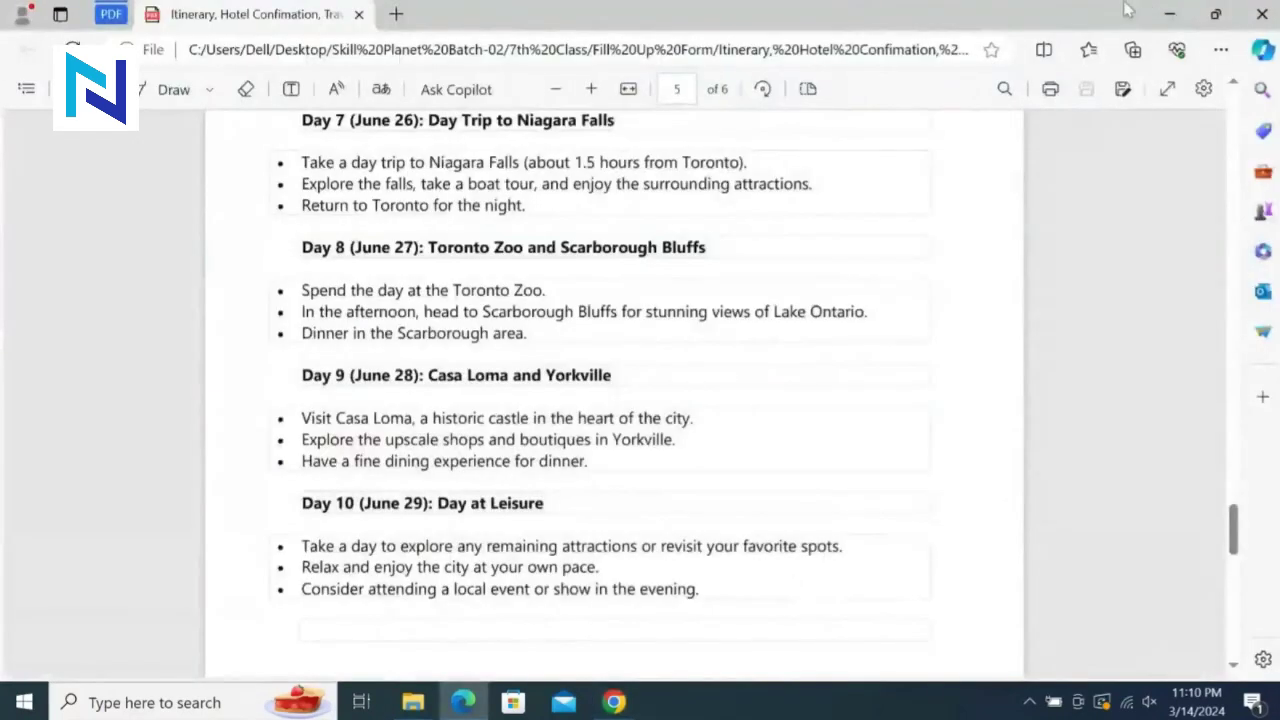
{"action": "left_click", "coordinate": [1174, 17]}
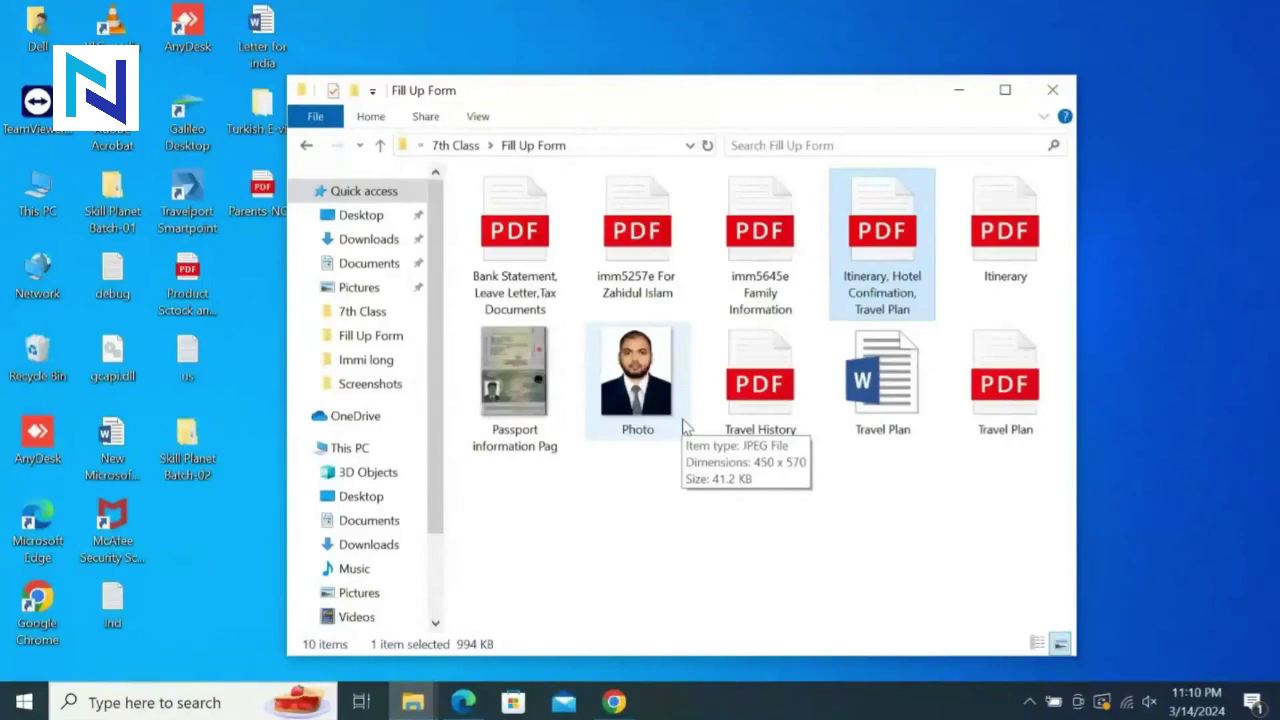
Bring the GCKey Sign In page in Chrome back to the front from the taskbar.
{"action": "mouse_move", "coordinate": [614, 702]}
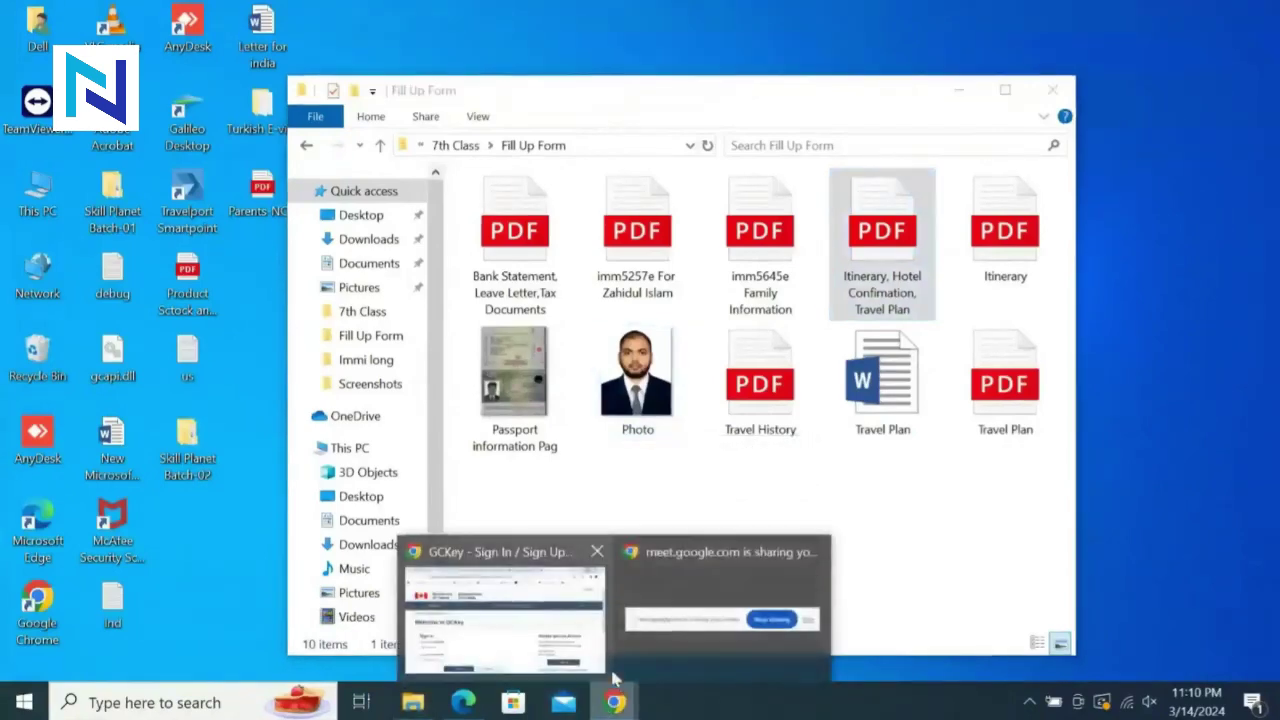
{"action": "left_click", "coordinate": [561, 604]}
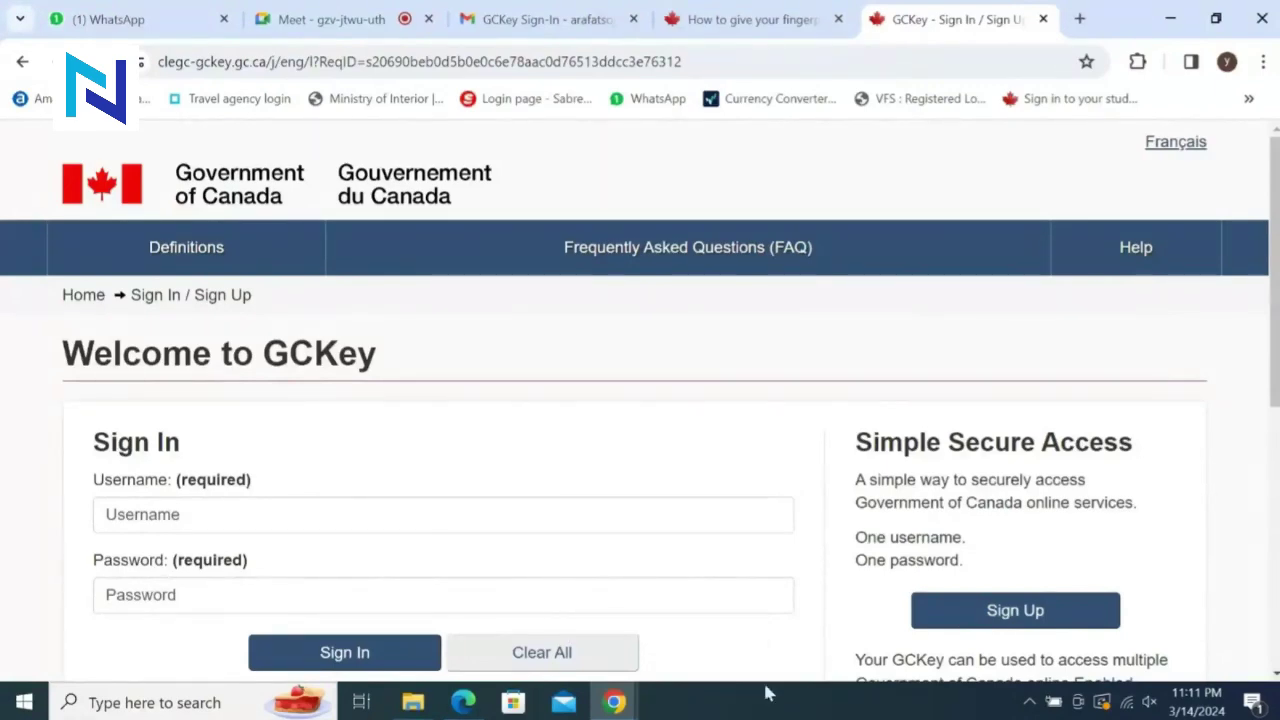
Enter the GCKey account username and password and sign in.
{"action": "scroll", "coordinate": [1171, 600], "scroll_direction": "down", "scroll_amount": 2}
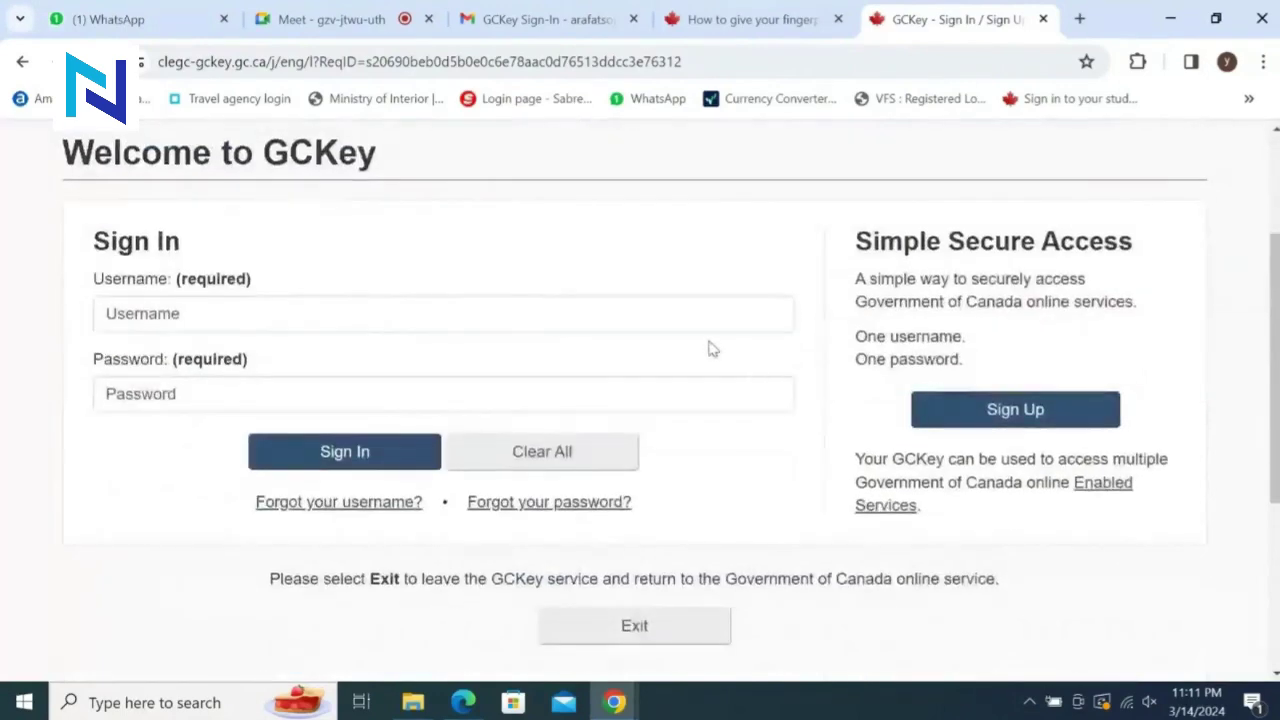
{"action": "left_click", "coordinate": [643, 312]}
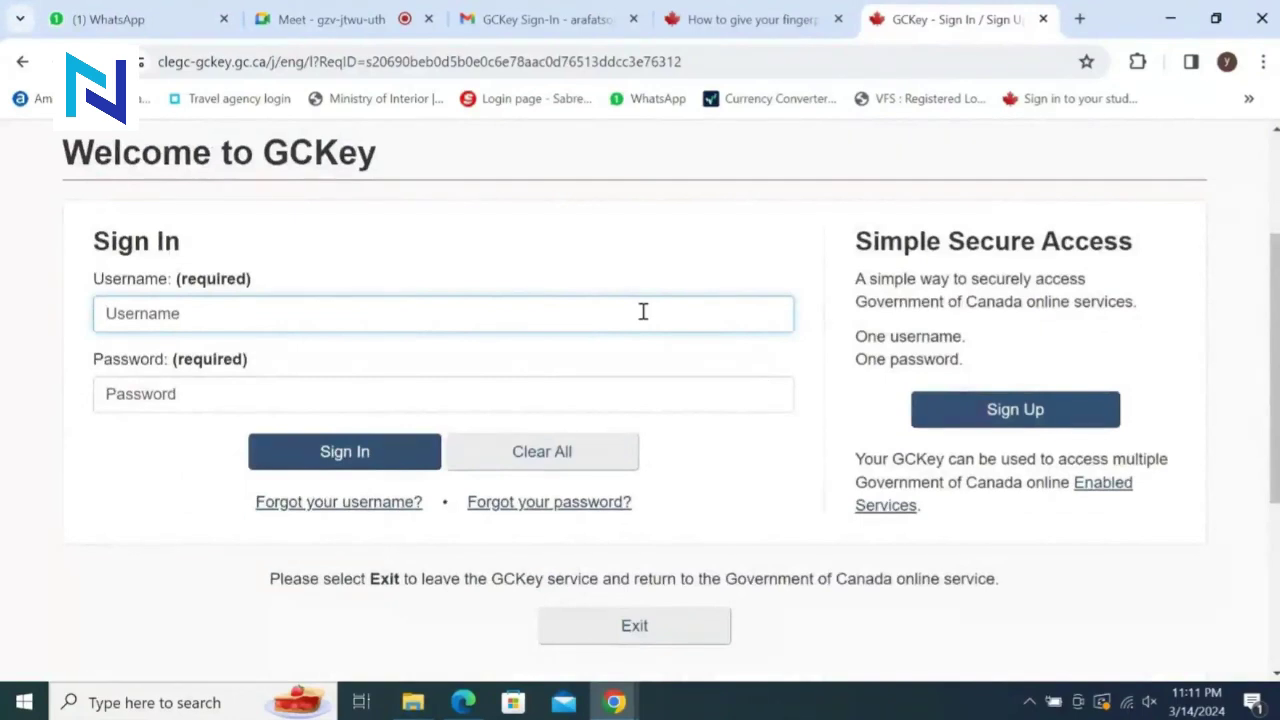
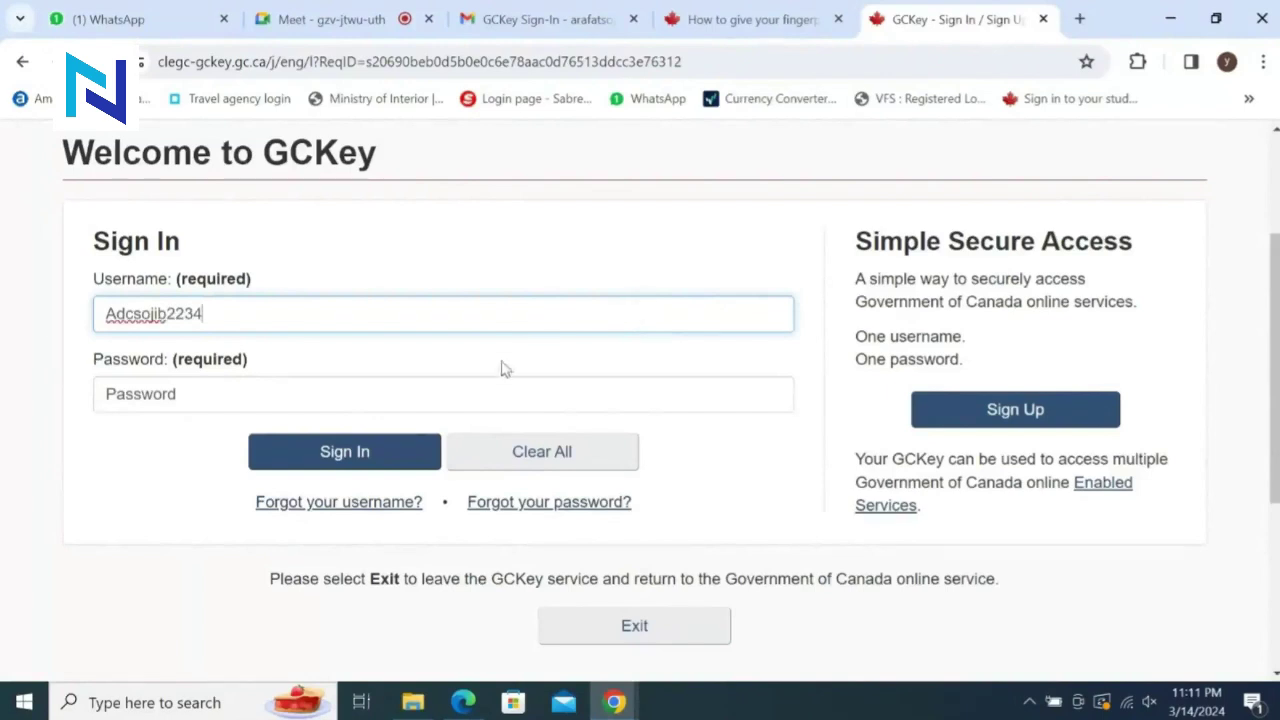
{"action": "left_click", "coordinate": [470, 395]}
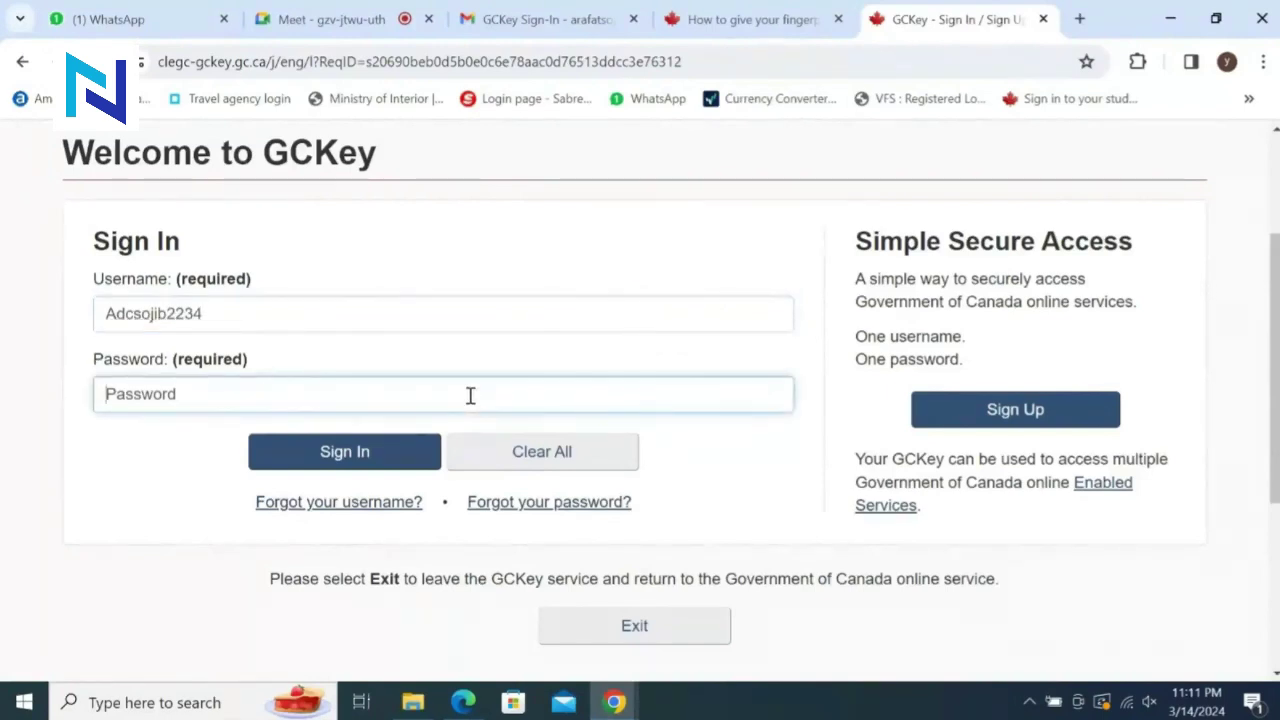
{"action": "type", "text": "•"}
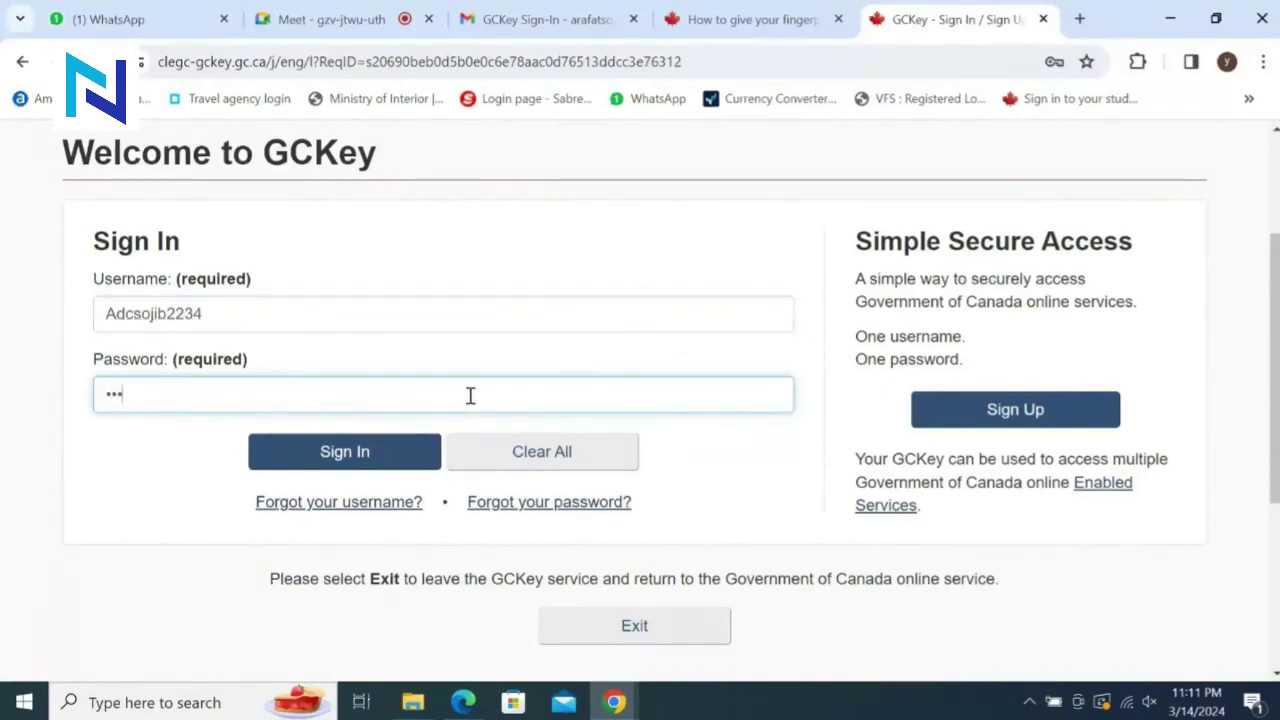
{"action": "type", "text": "••••"}
{"action": "left_click", "coordinate": [342, 462]}
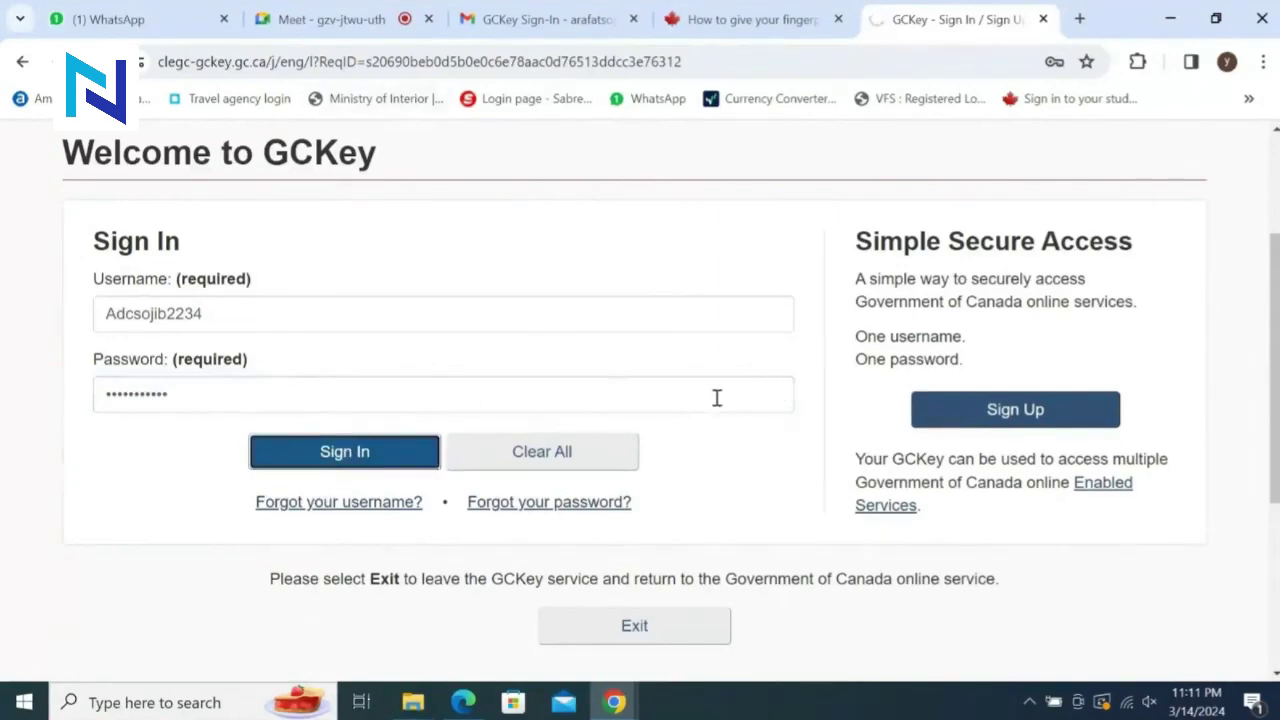
{"action": "scroll", "coordinate": [600, 449], "scroll_direction": "down", "scroll_amount": 2}
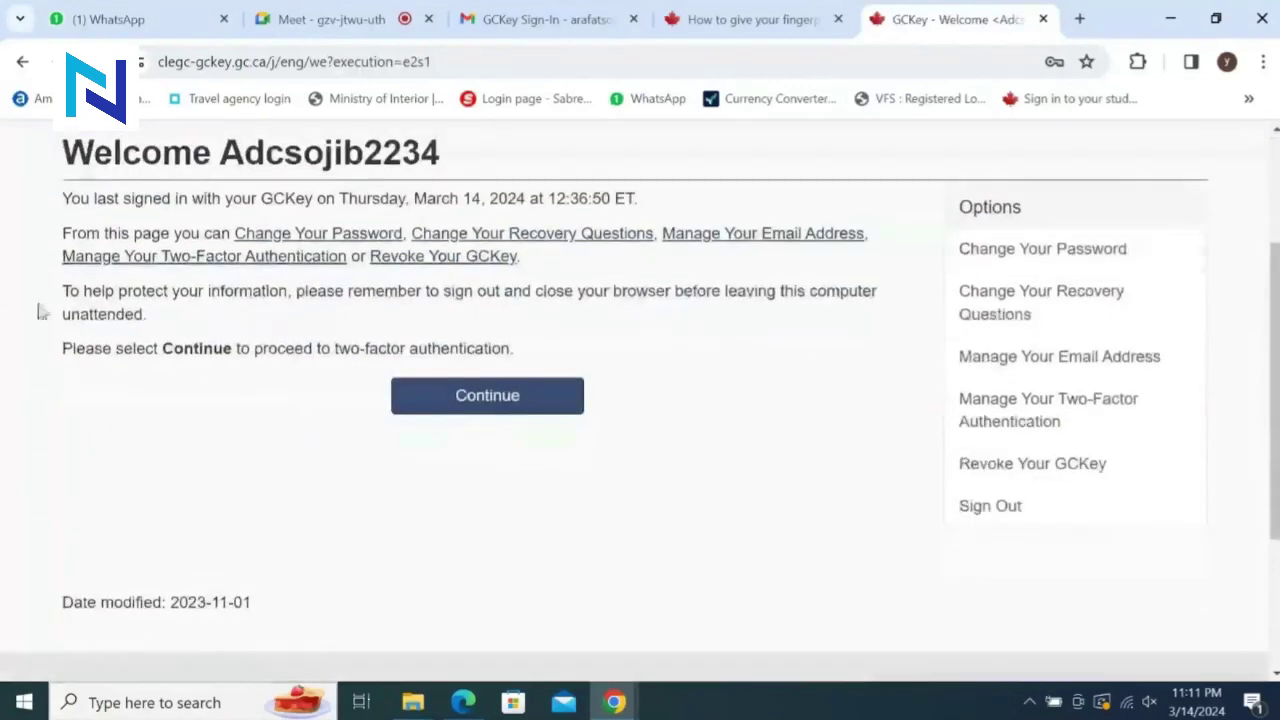
Proceed to two-factor authentication and accept the terms and conditions.
{"action": "left_click", "coordinate": [548, 397]}
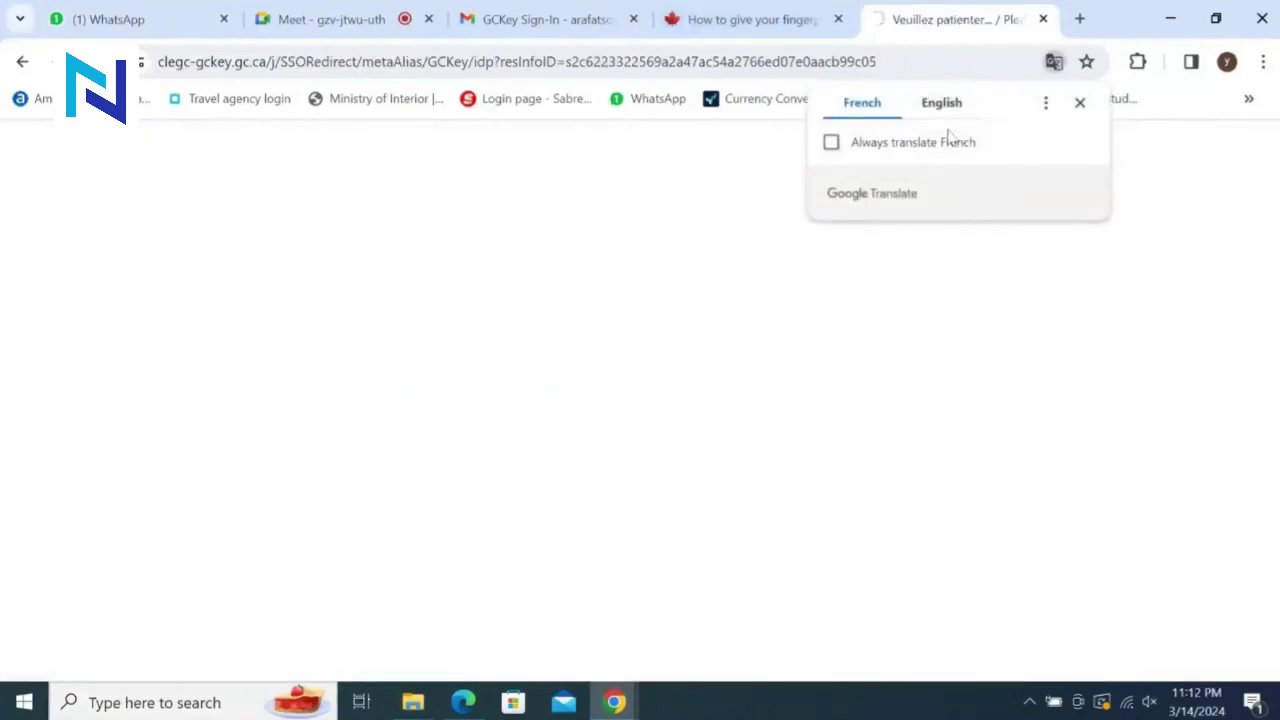
{"action": "scroll", "coordinate": [760, 390], "scroll_direction": "down", "scroll_amount": 6}
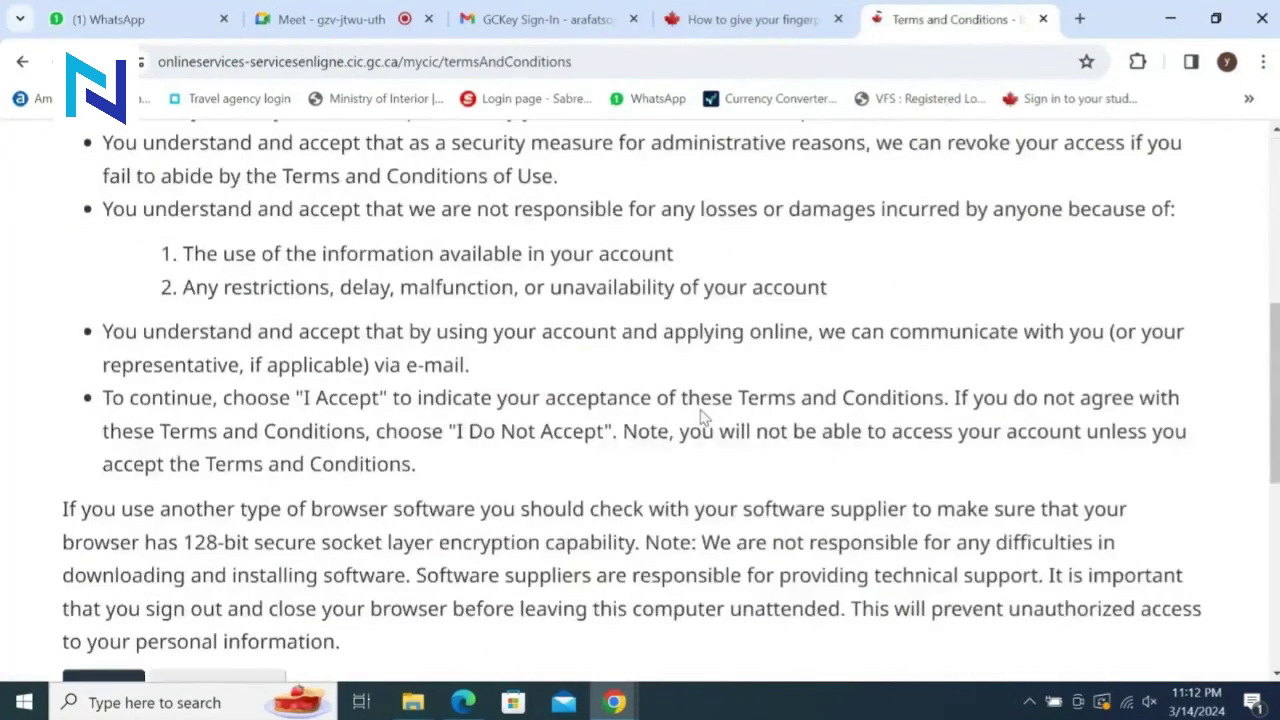
{"action": "scroll", "coordinate": [705, 418], "scroll_direction": "down", "scroll_amount": 2}
{"action": "left_click", "coordinate": [134, 510]}
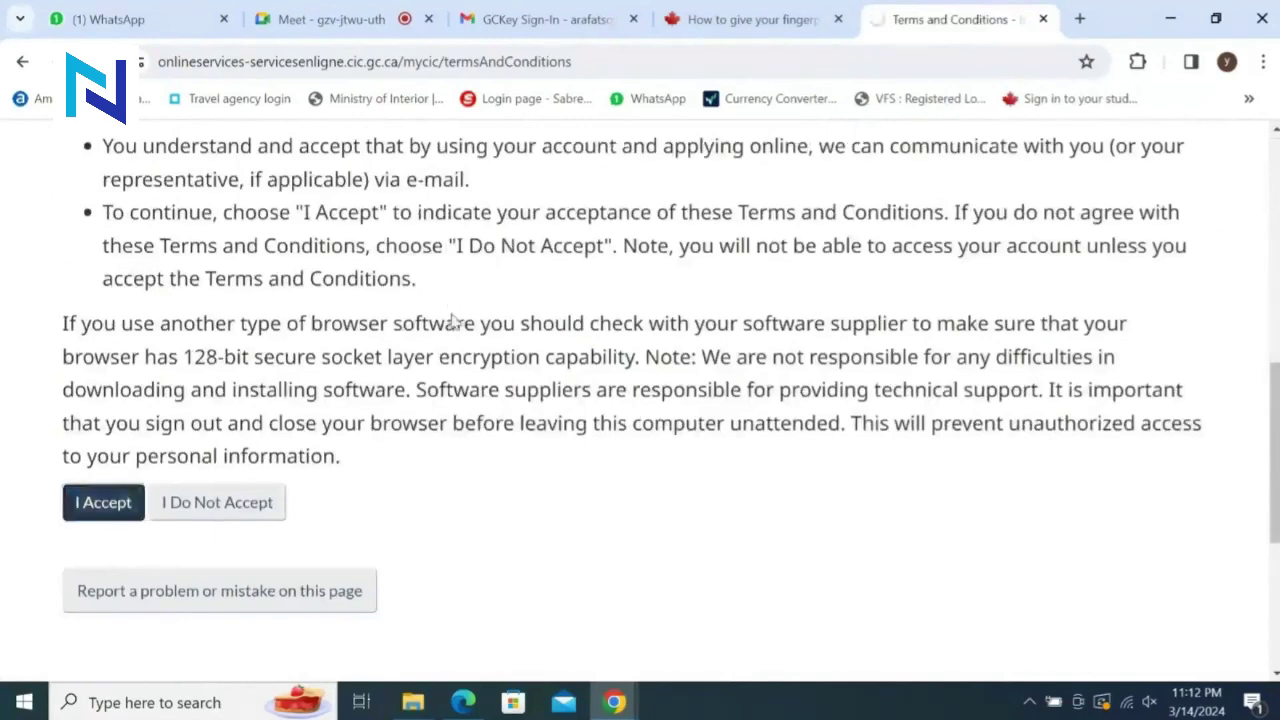
Check the Gmail inbox, then answer the secret question with the saved answer and submit it.
{"action": "left_click", "coordinate": [567, 8]}
{"action": "left_click", "coordinate": [292, 281]}
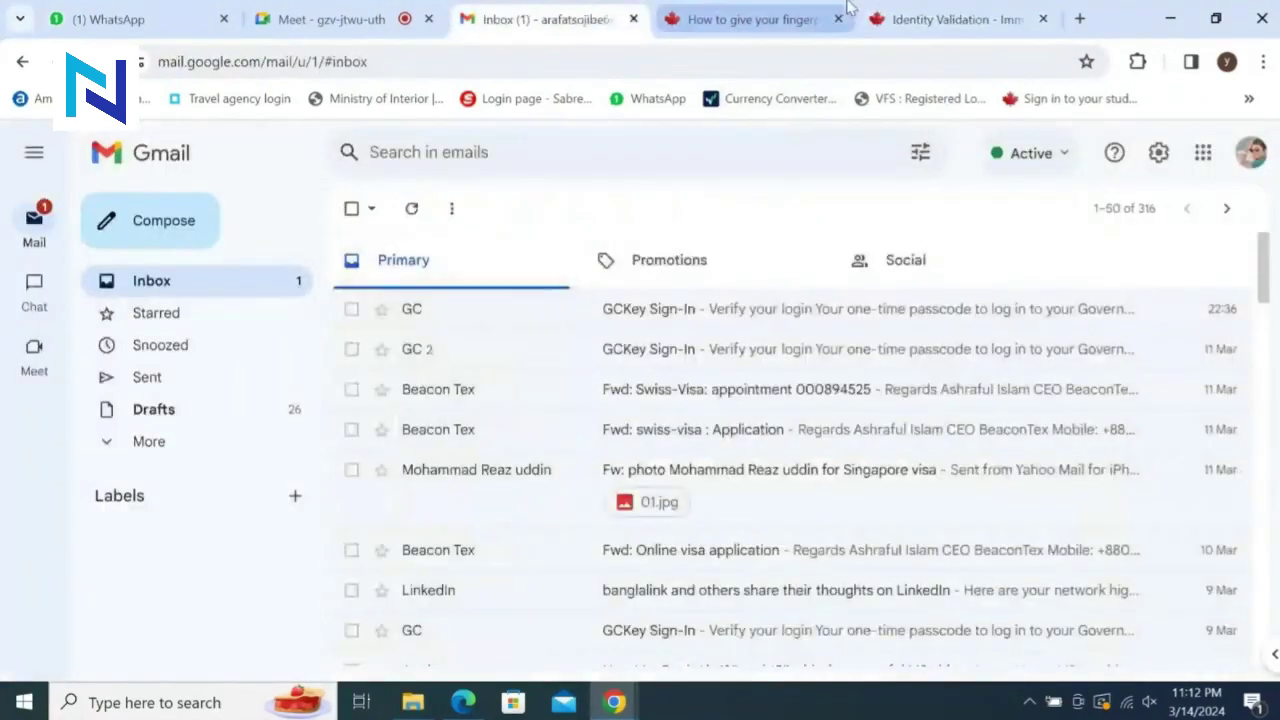
{"action": "left_click", "coordinate": [929, 16]}
{"action": "scroll", "coordinate": [120, 500], "scroll_direction": "down", "scroll_amount": 1}
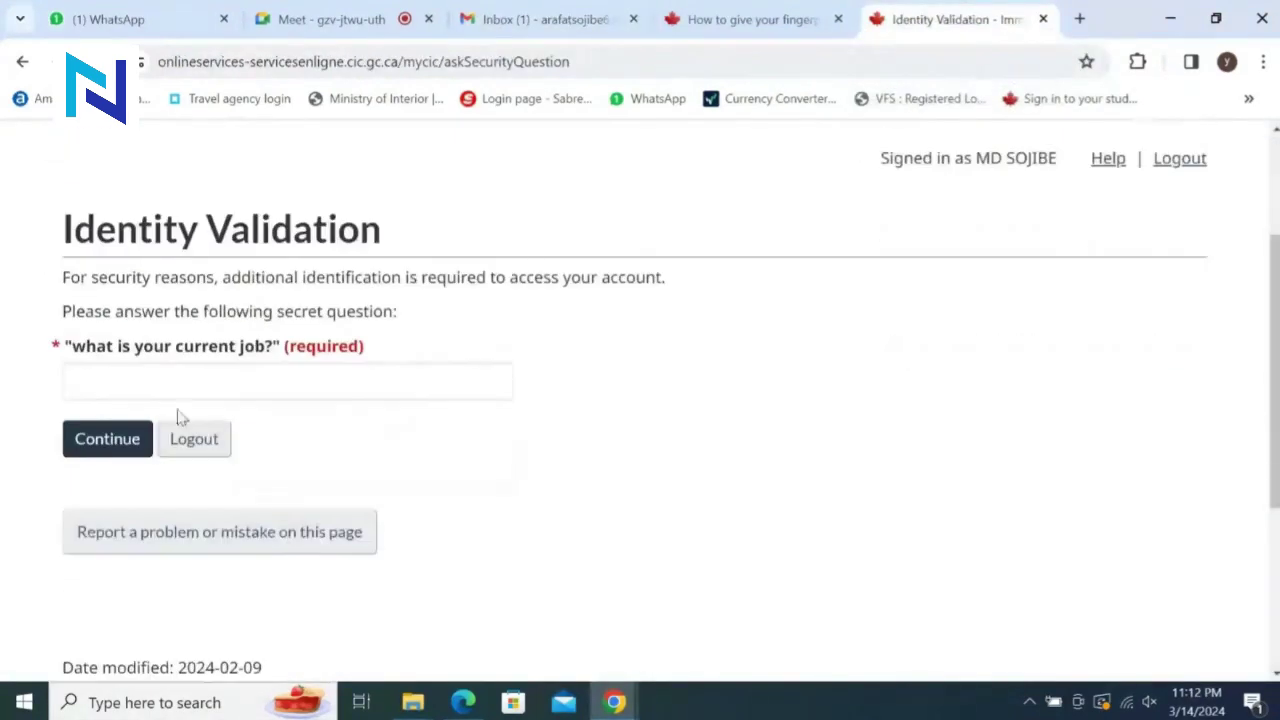
{"action": "left_click", "coordinate": [201, 376]}
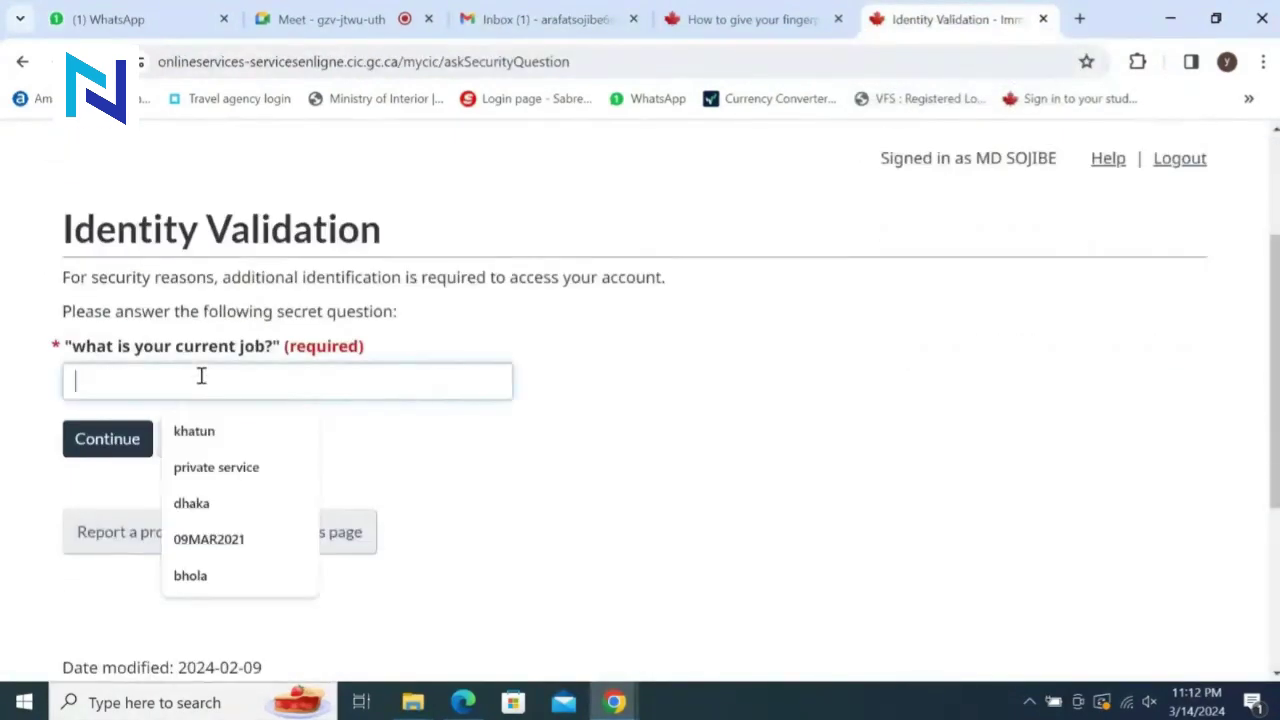
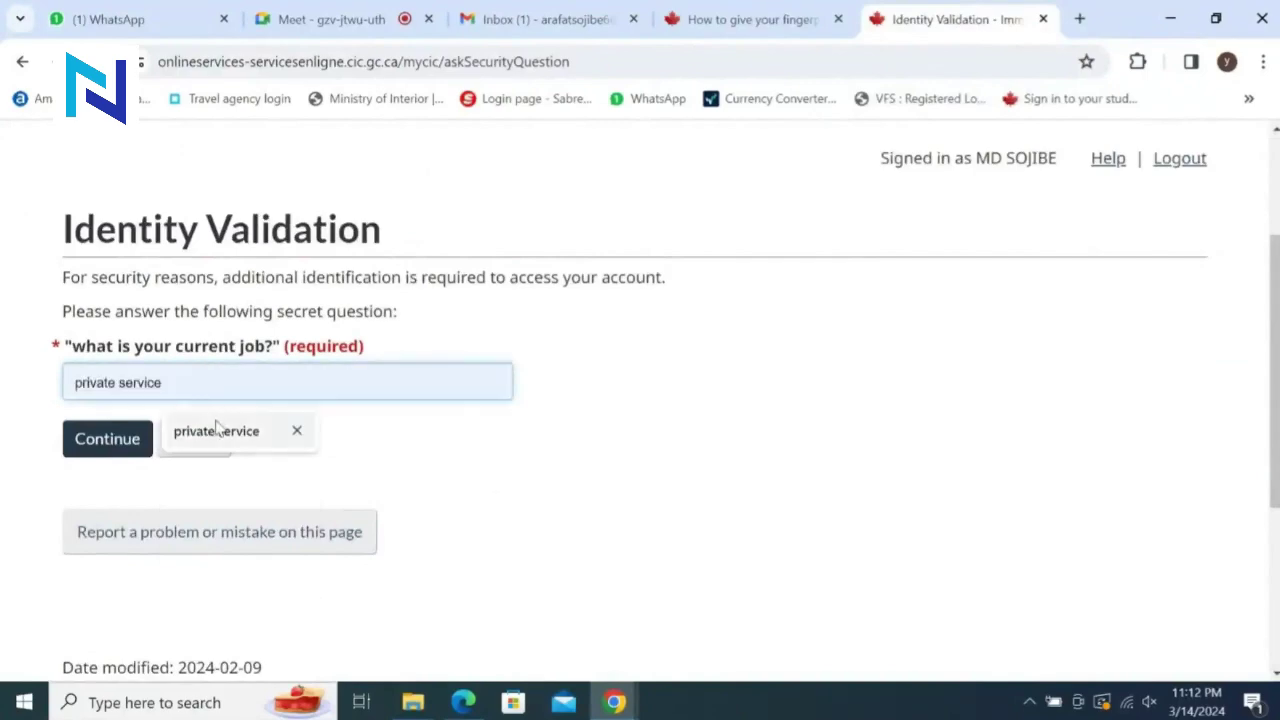
{"action": "left_click", "coordinate": [214, 430]}
{"action": "left_click", "coordinate": [114, 457]}
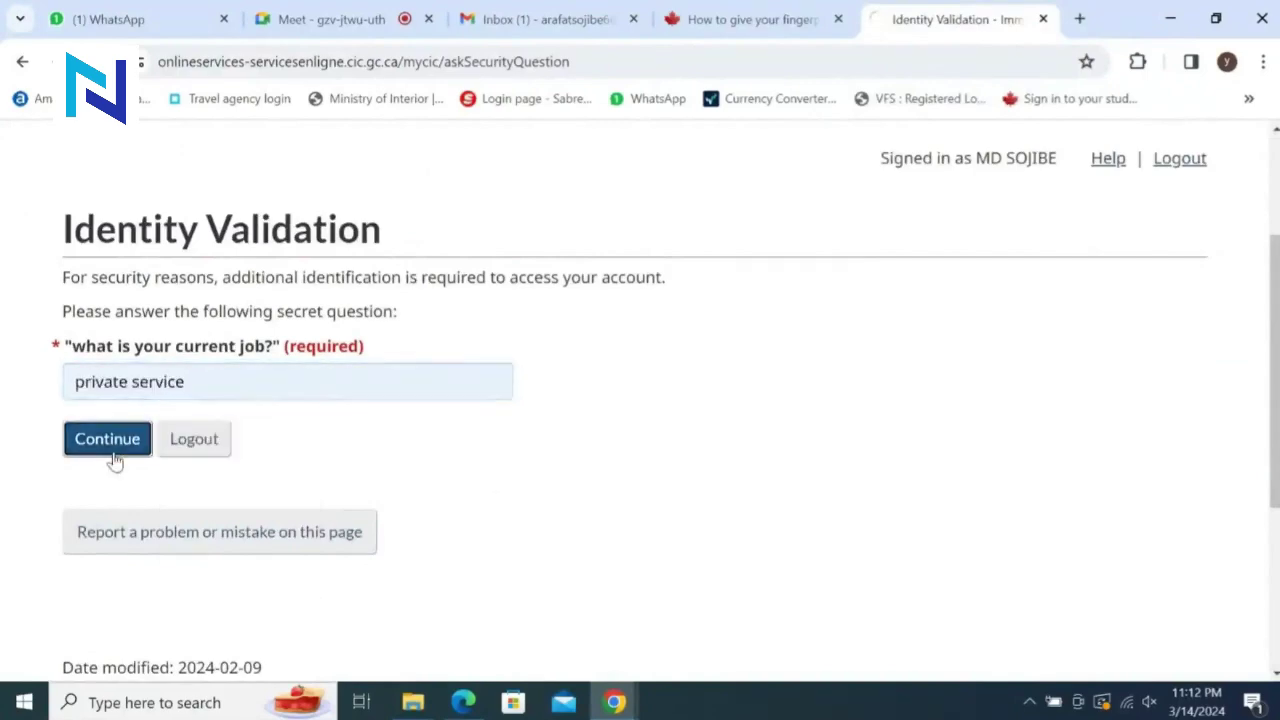
{"action": "scroll", "coordinate": [635, 490], "scroll_direction": "down", "scroll_amount": 8}
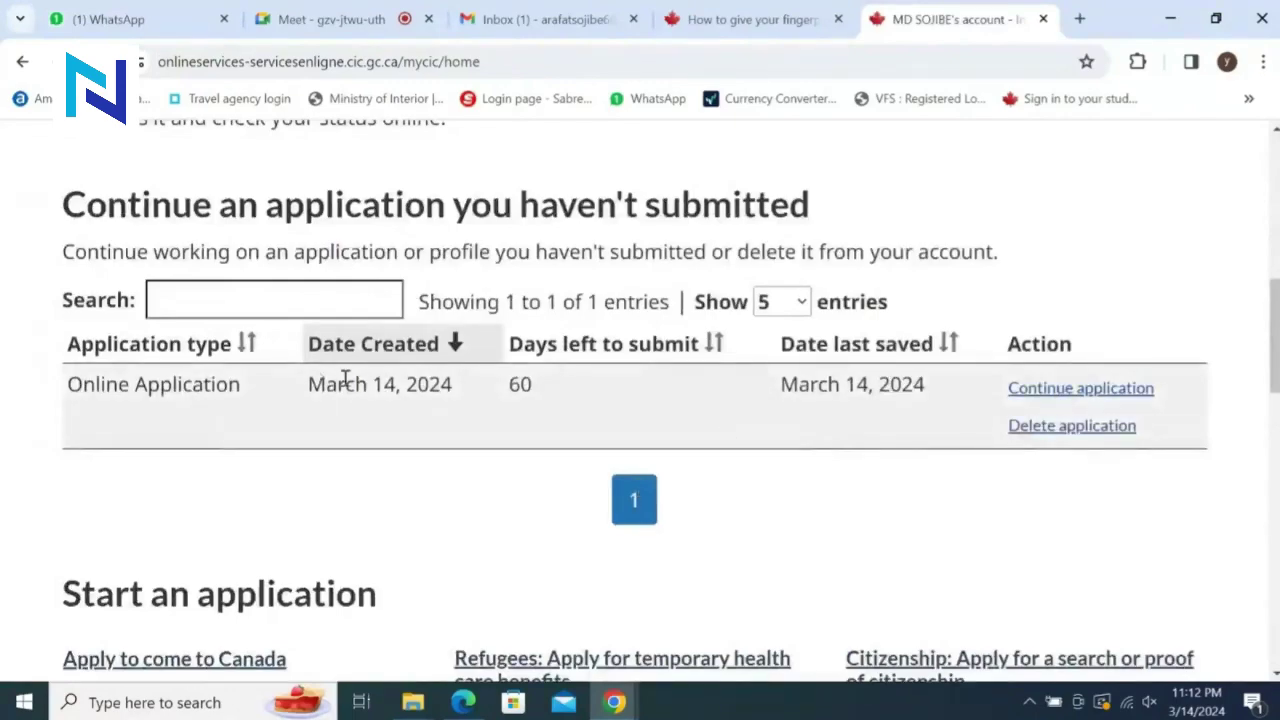
Resume the unsubmitted March 14, 2024 online application past the answer review and instructions pages.
{"action": "scroll", "coordinate": [487, 360], "scroll_direction": "up", "scroll_amount": 4}
{"action": "scroll", "coordinate": [600, 362], "scroll_direction": "up", "scroll_amount": 2}
{"action": "scroll", "coordinate": [829, 443], "scroll_direction": "down", "scroll_amount": 6}
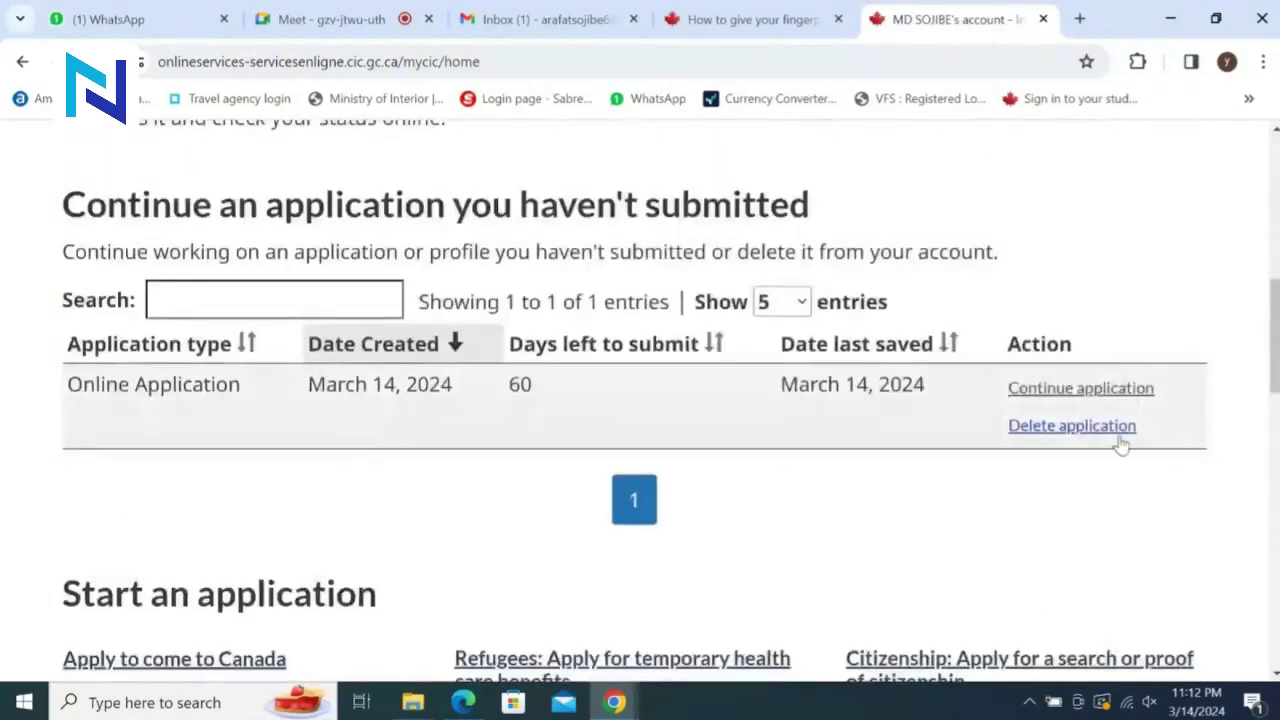
{"action": "left_click", "coordinate": [1110, 388]}
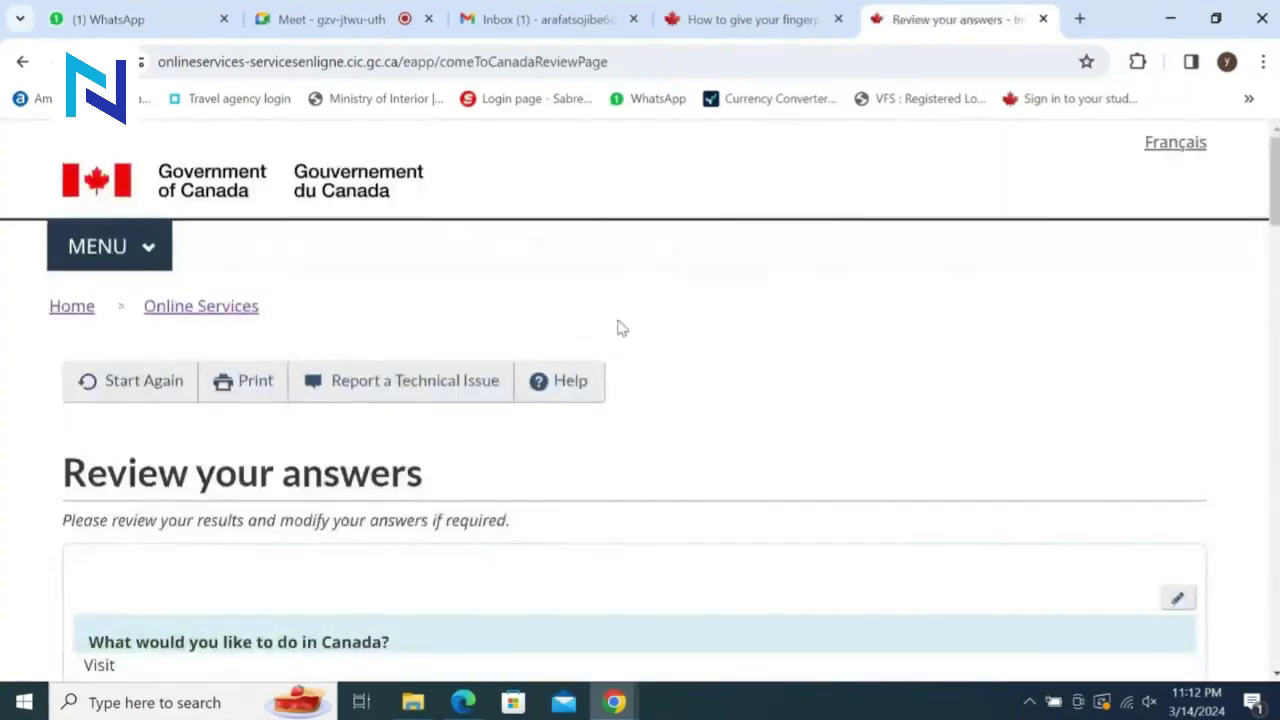
{"action": "scroll", "coordinate": [617, 340], "scroll_direction": "down", "scroll_amount": 20}
{"action": "scroll", "coordinate": [722, 360], "scroll_direction": "down", "scroll_amount": 10}
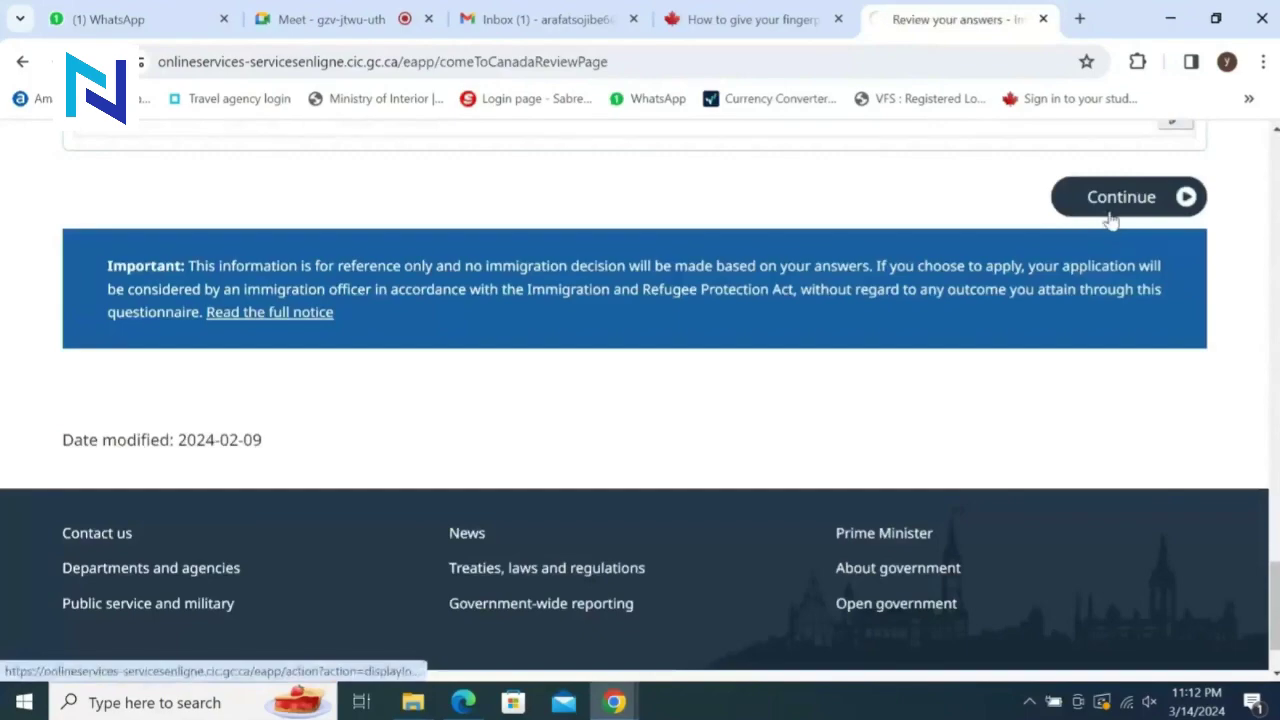
{"action": "left_click", "coordinate": [1109, 220]}
{"action": "scroll", "coordinate": [1066, 238], "scroll_direction": "down", "scroll_amount": 15}
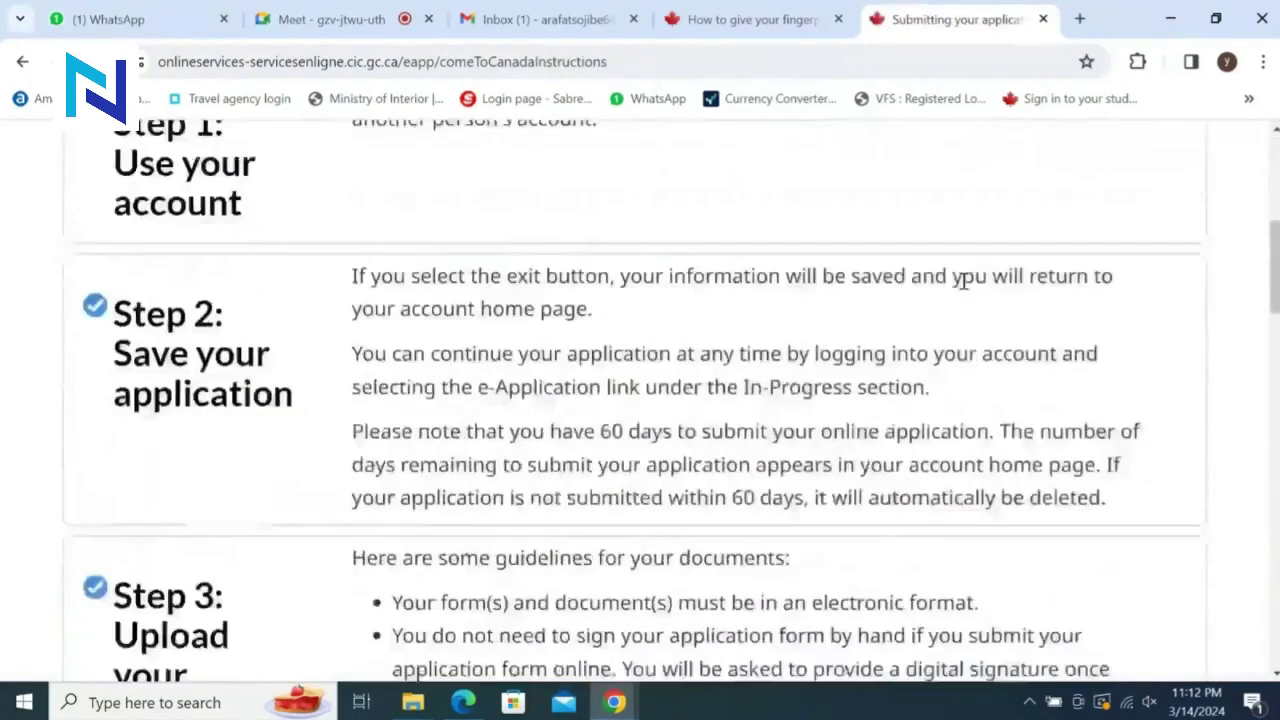
{"action": "scroll", "coordinate": [962, 333], "scroll_direction": "down", "scroll_amount": 10}
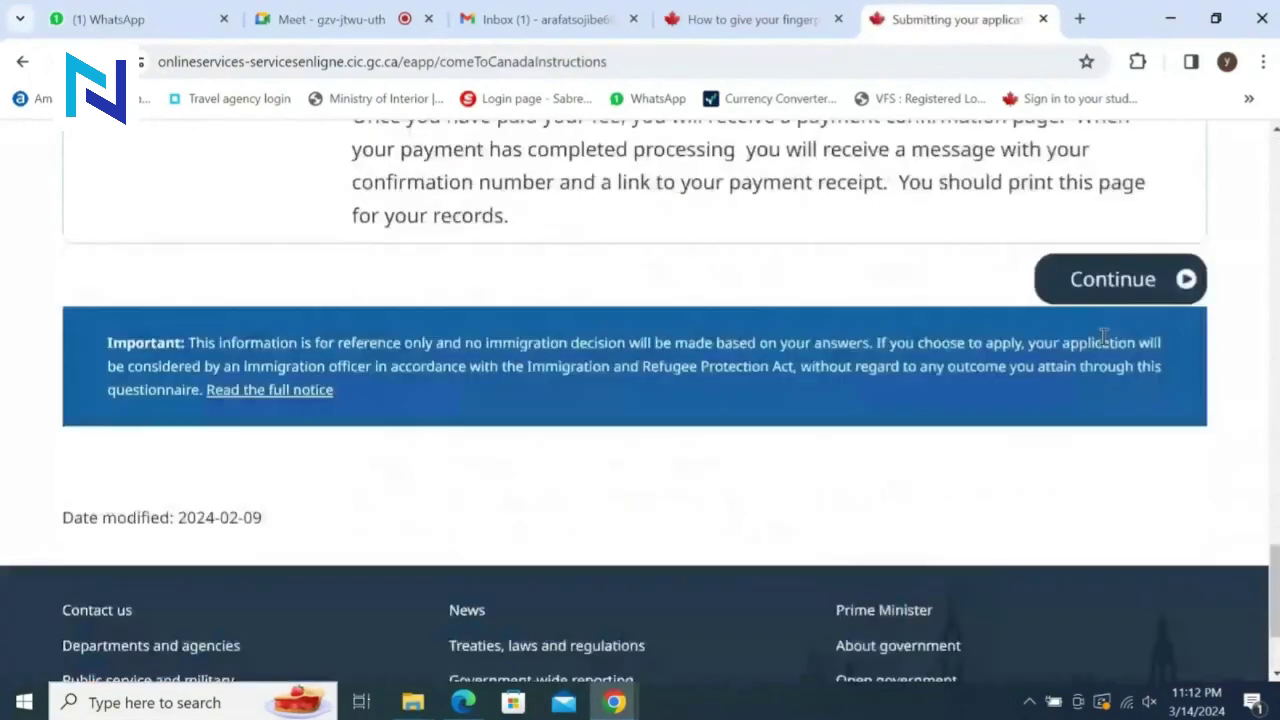
{"action": "left_click", "coordinate": [1110, 284]}
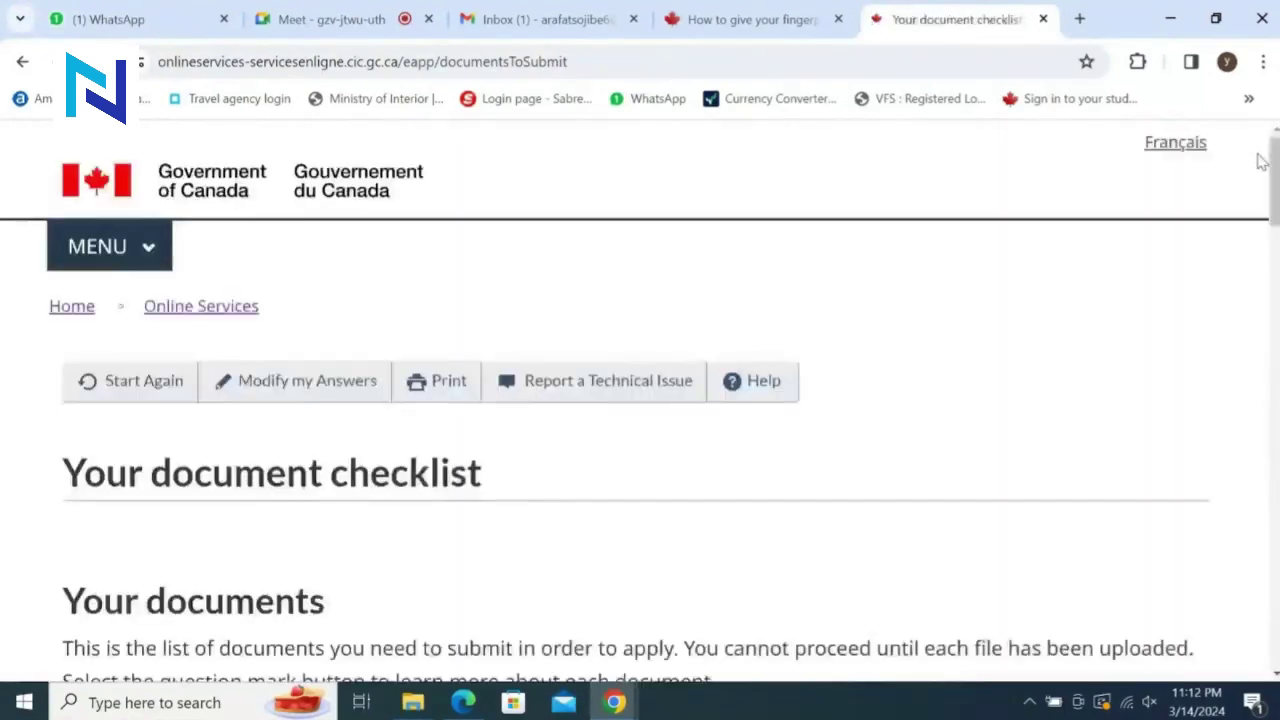
Upload the filled imm5257e PDF as the IMM5257 application form.
{"action": "scroll", "coordinate": [1262, 162], "scroll_direction": "down", "scroll_amount": 8}
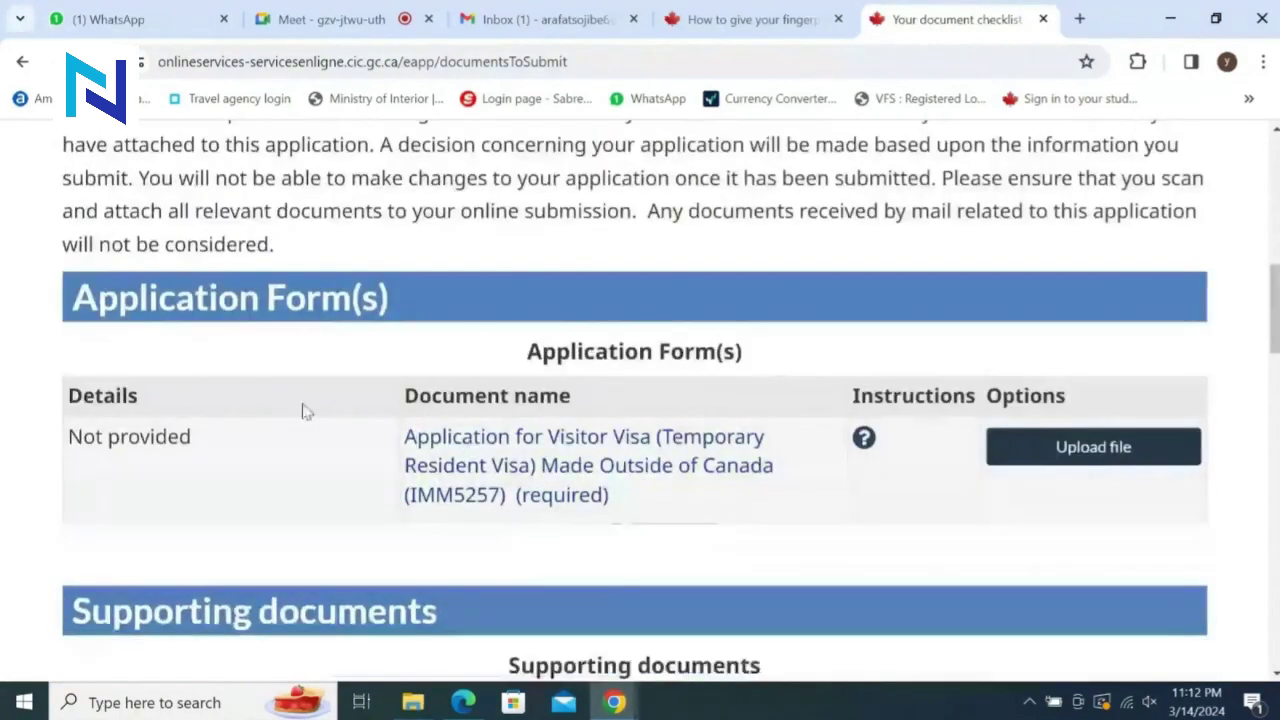
{"action": "scroll", "coordinate": [840, 323], "scroll_direction": "down", "scroll_amount": 4}
{"action": "scroll", "coordinate": [836, 340], "scroll_direction": "down", "scroll_amount": 2}
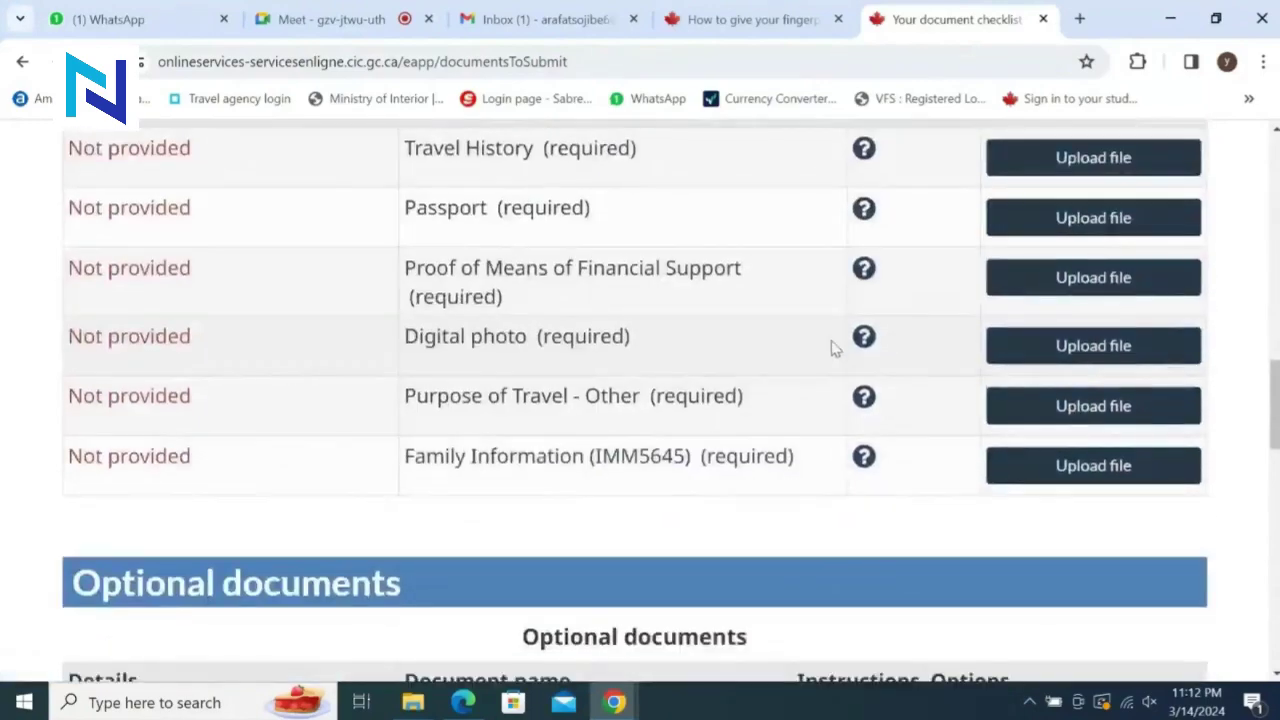
{"action": "scroll", "coordinate": [866, 342], "scroll_direction": "up", "scroll_amount": 4}
{"action": "left_click", "coordinate": [1071, 251]}
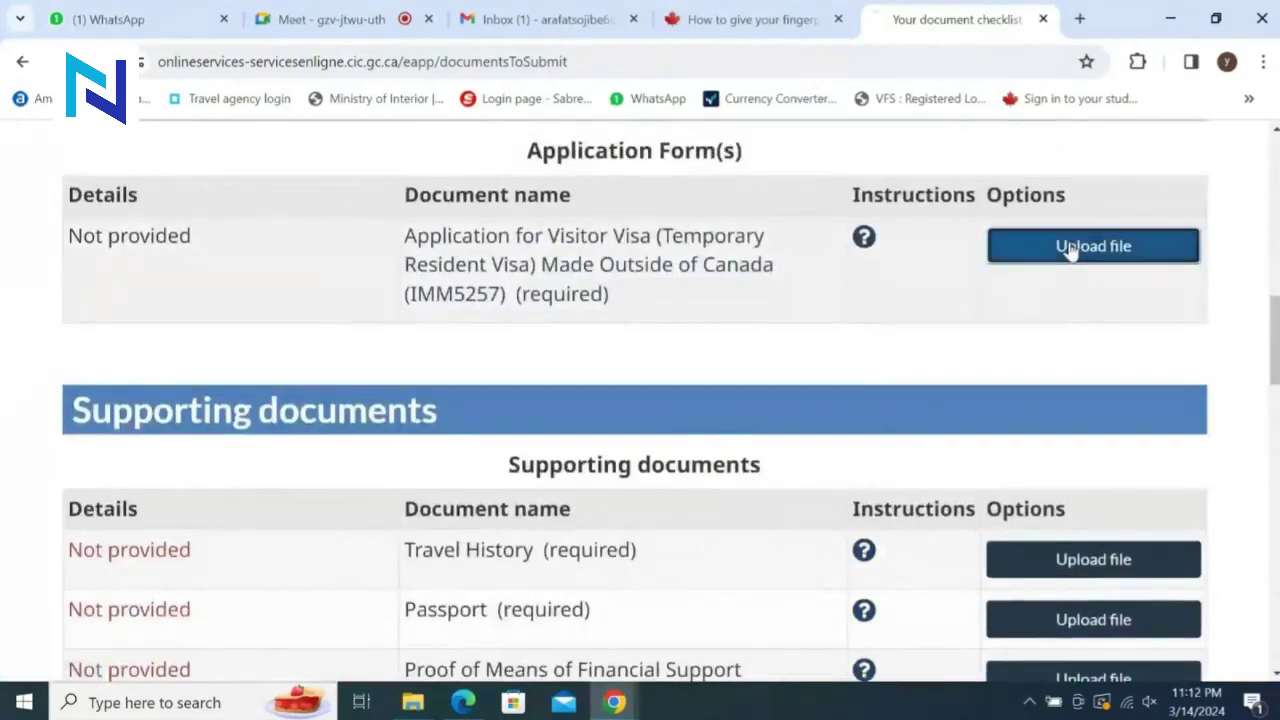
{"action": "scroll", "coordinate": [471, 263], "scroll_direction": "down", "scroll_amount": 4}
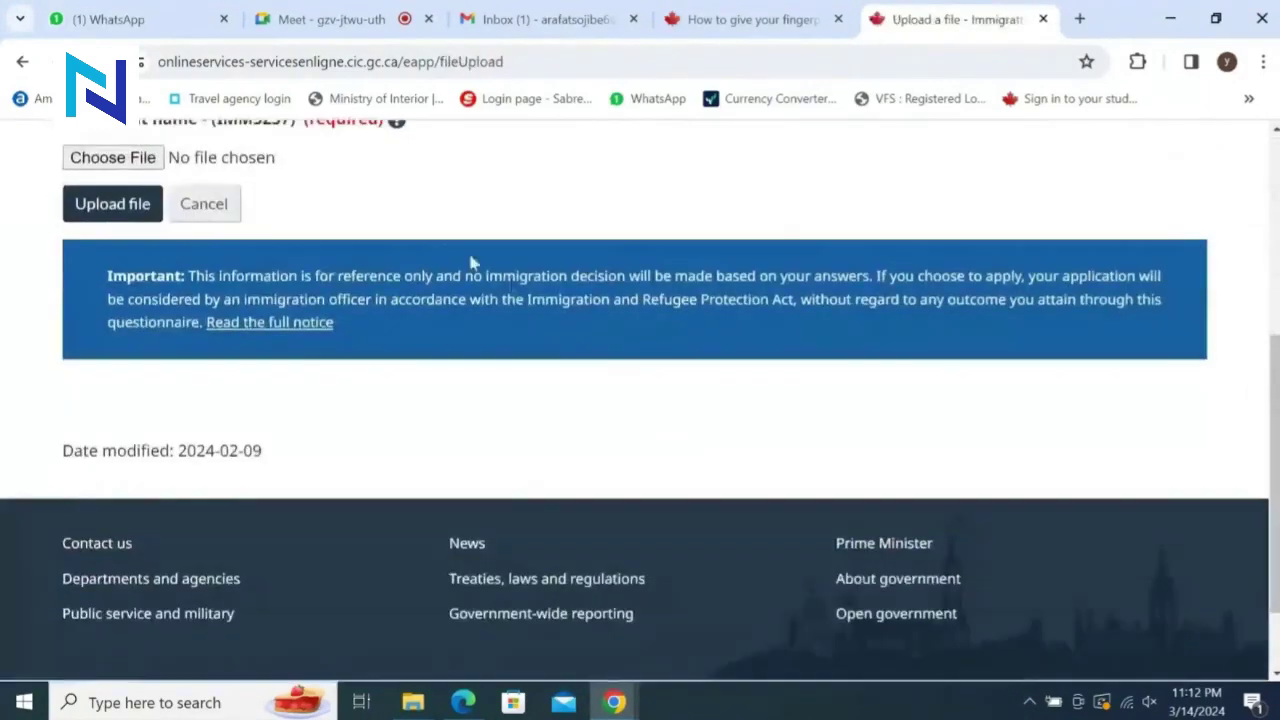
{"action": "left_click", "coordinate": [145, 160]}
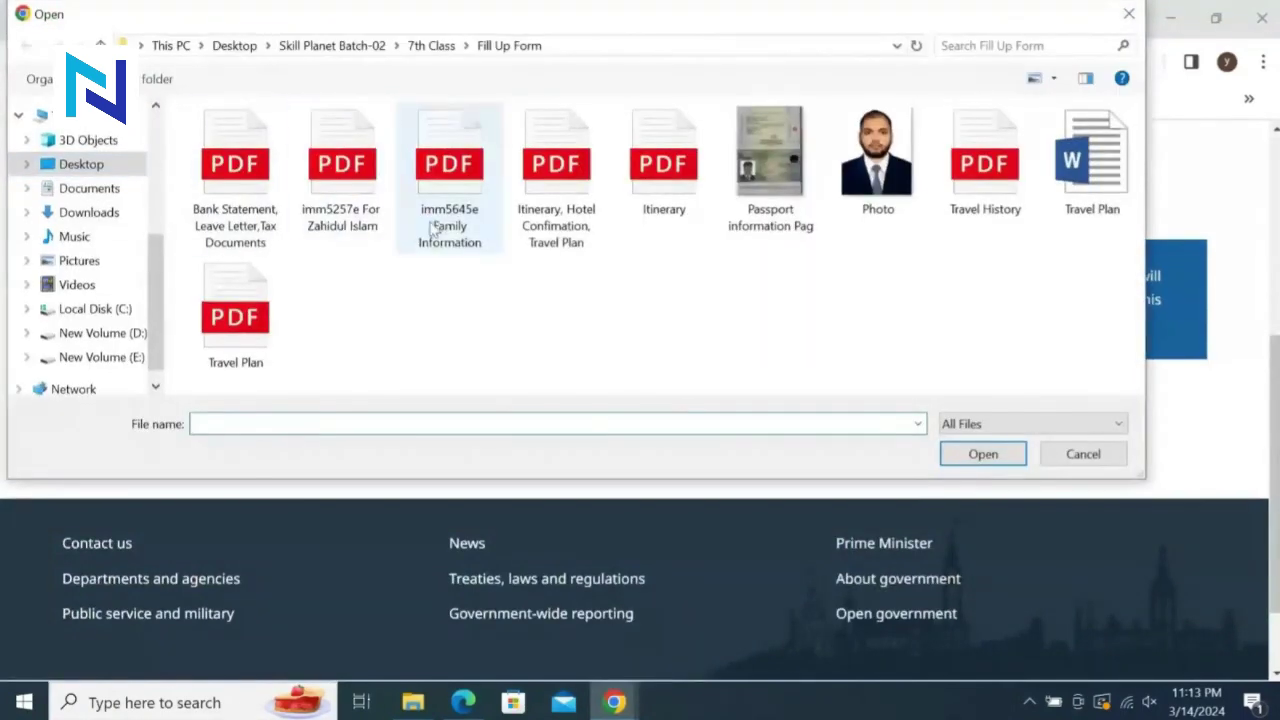
{"action": "left_click", "coordinate": [358, 218]}
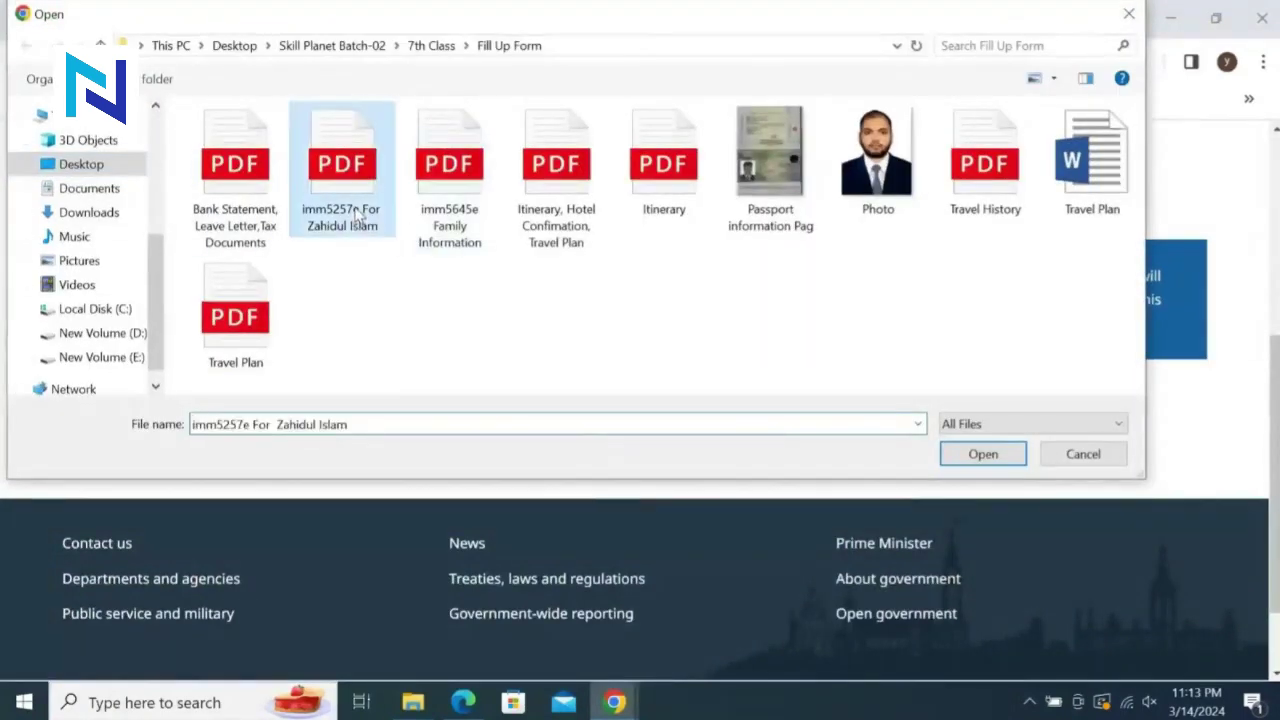
{"action": "left_click", "coordinate": [975, 455]}
{"action": "scroll", "coordinate": [200, 400], "scroll_direction": "up", "scroll_amount": 2}
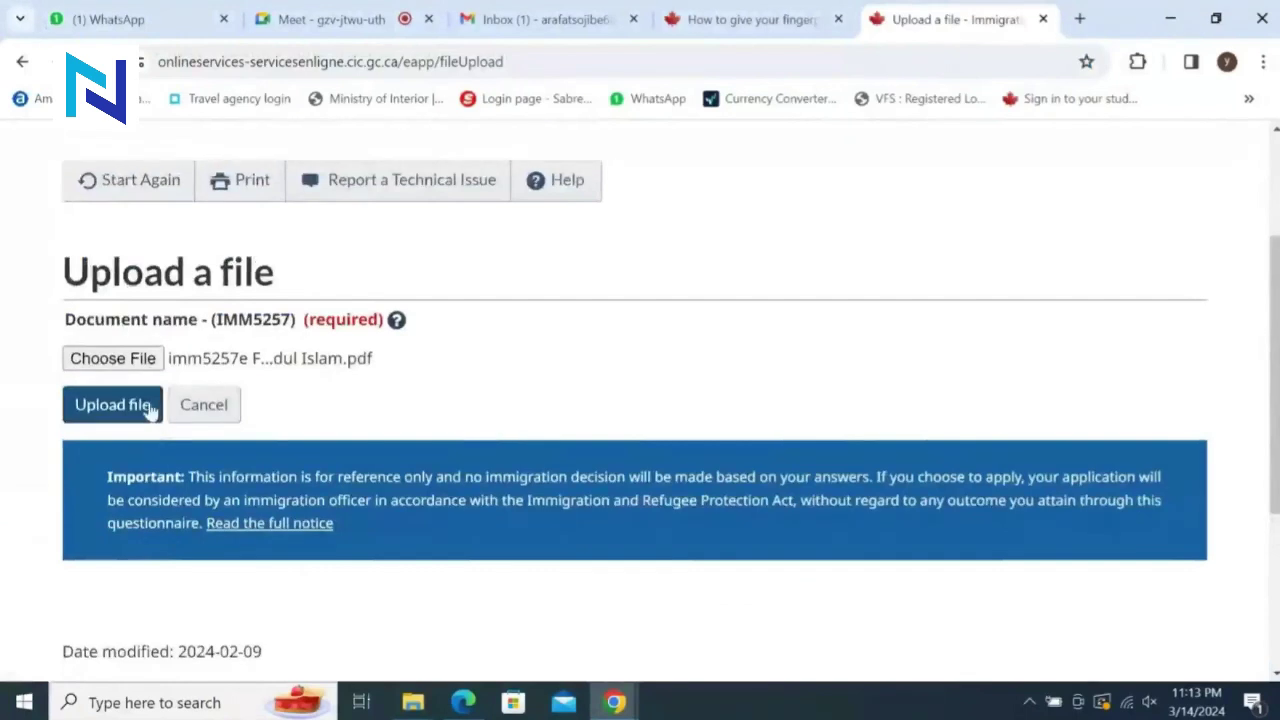
{"action": "scroll", "coordinate": [250, 390], "scroll_direction": "up", "scroll_amount": 2}
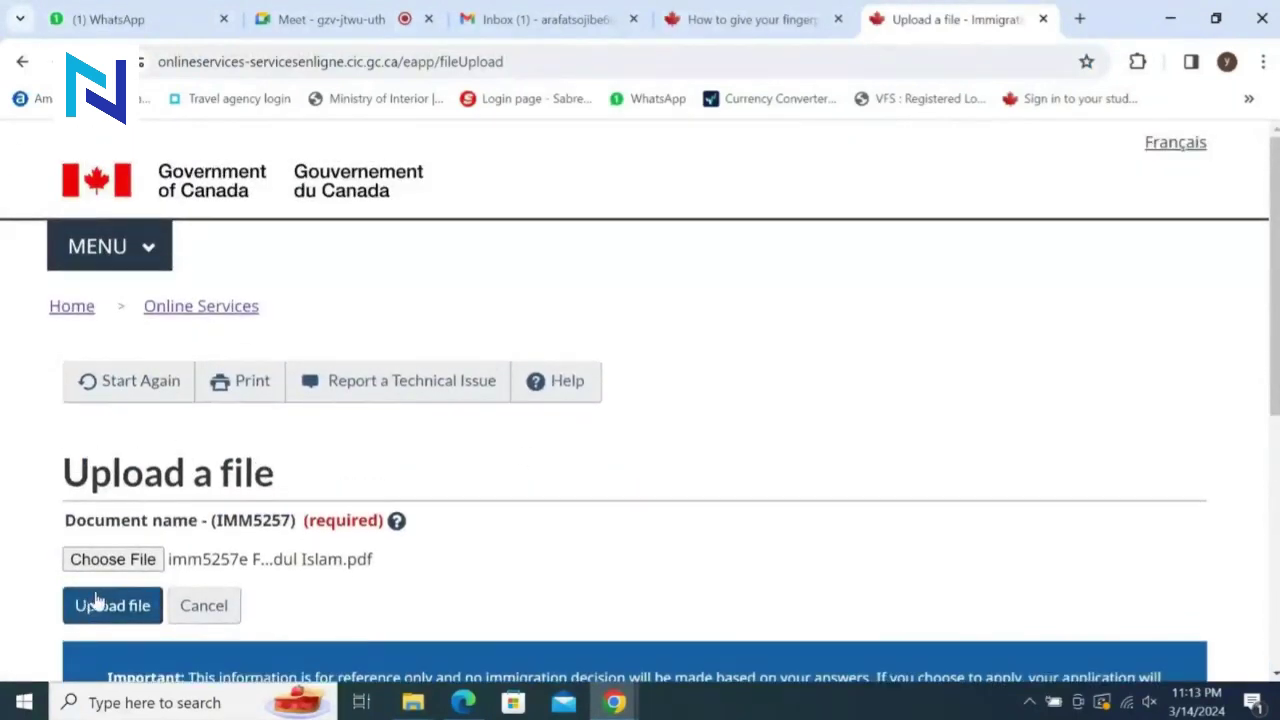
{"action": "left_click", "coordinate": [102, 604]}
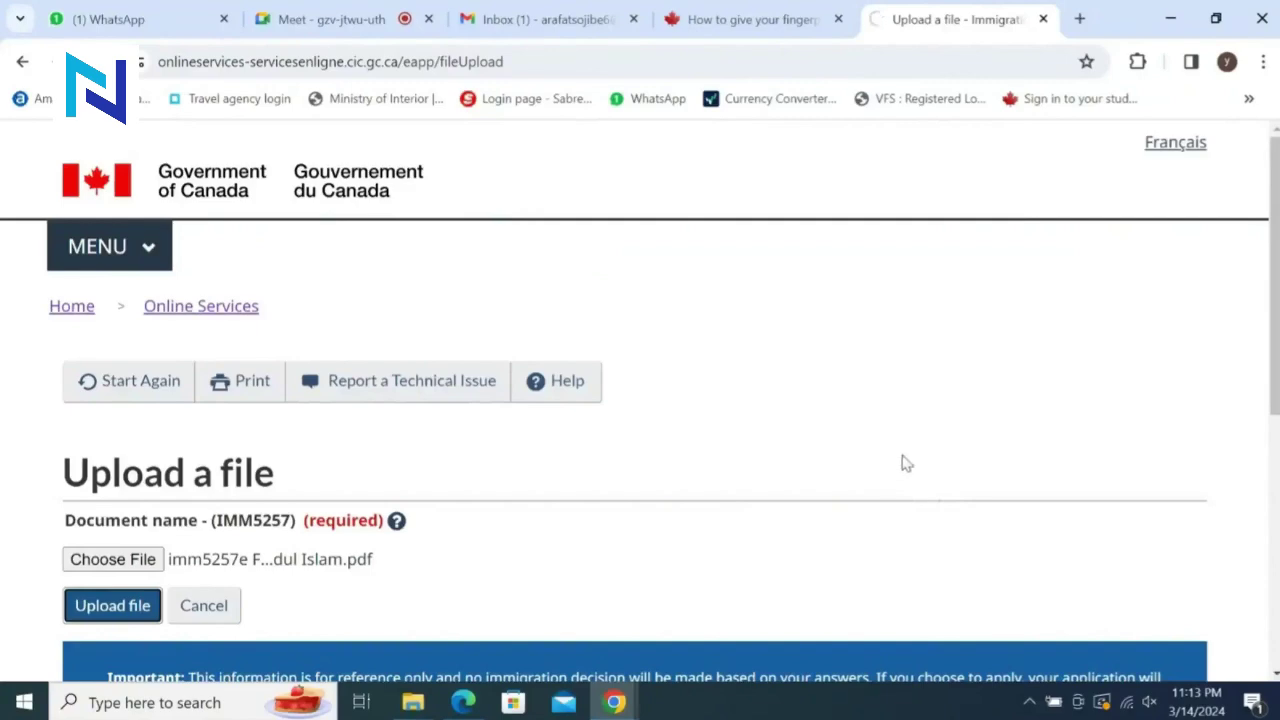
Back on the document checklist, confirm the uploaded form and start the Travel History upload.
{"action": "scroll", "coordinate": [894, 449], "scroll_direction": "down", "scroll_amount": 1}
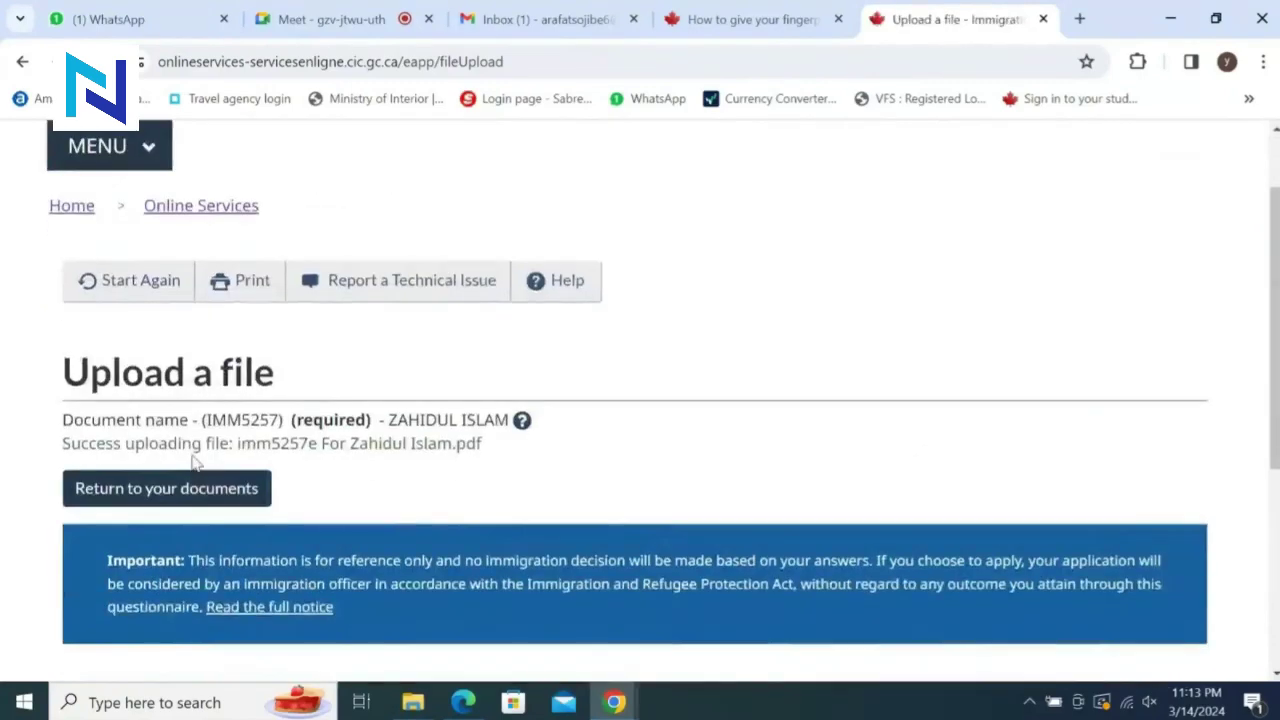
{"action": "left_click", "coordinate": [207, 486]}
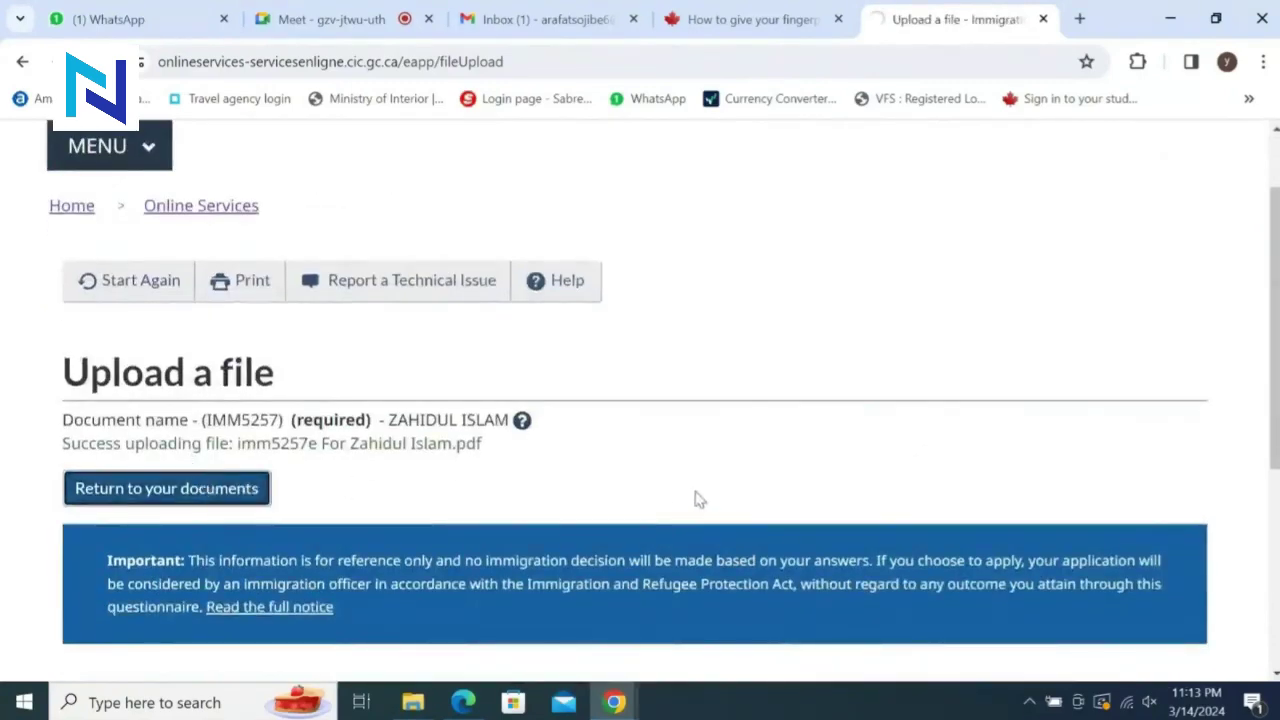
{"action": "scroll", "coordinate": [694, 494], "scroll_direction": "down", "scroll_amount": 7}
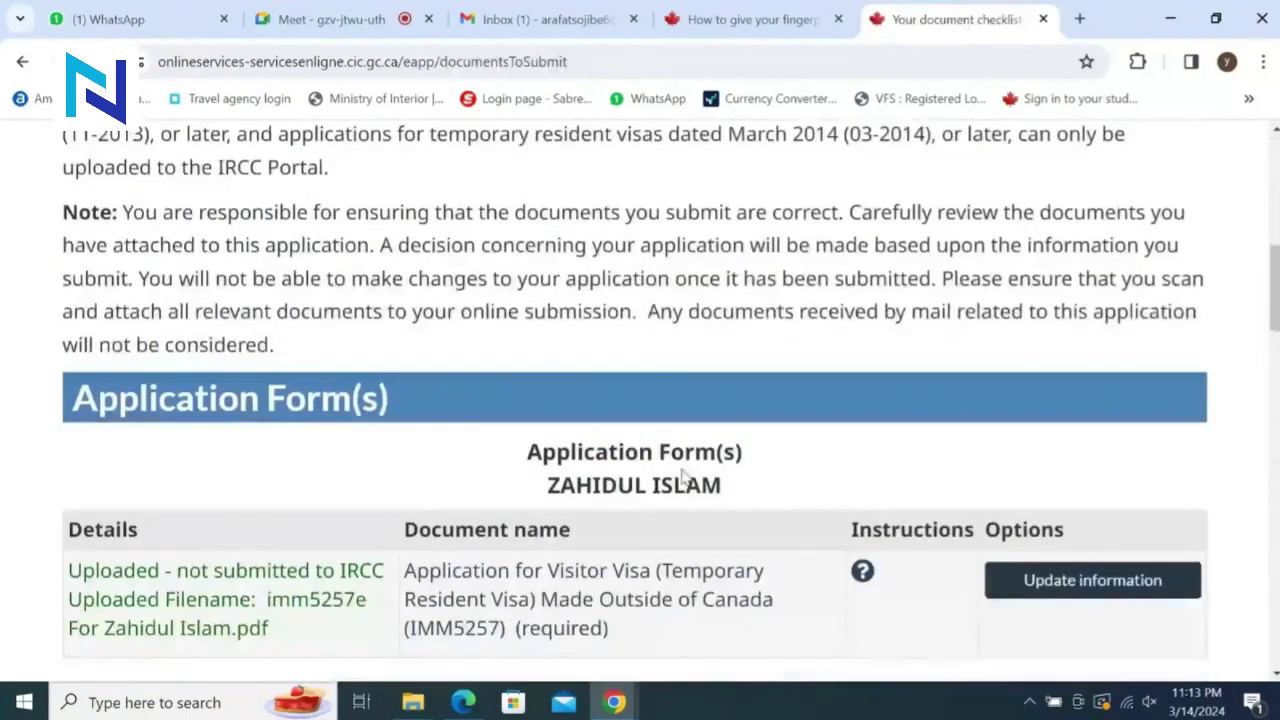
{"action": "scroll", "coordinate": [683, 478], "scroll_direction": "down", "scroll_amount": 2}
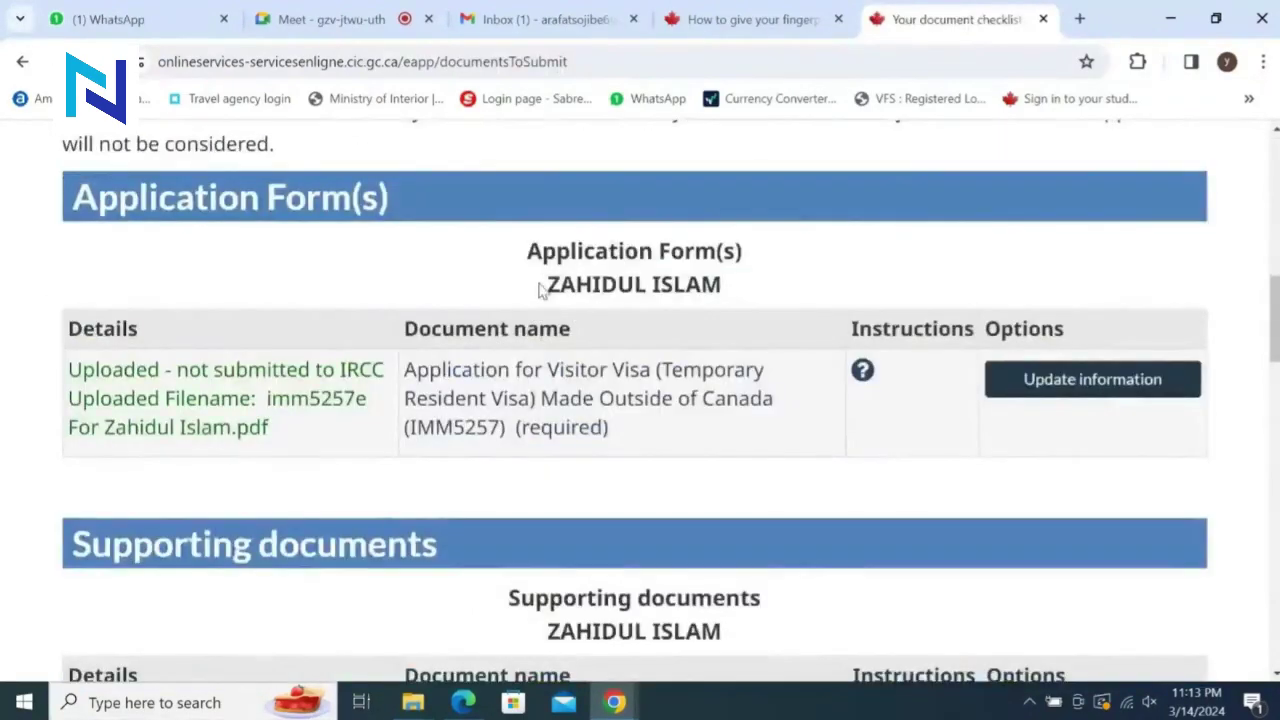
{"action": "left_click_drag", "start_coordinate": [543, 287], "coordinate": [758, 289]}
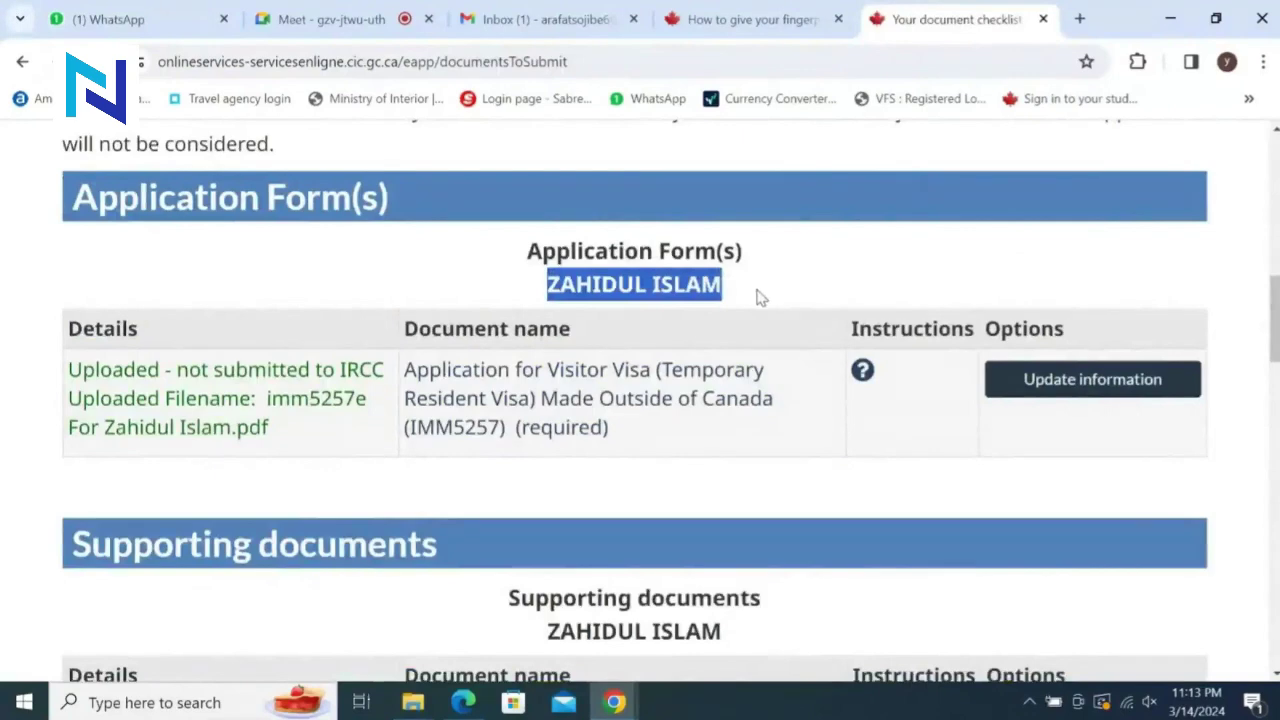
{"action": "scroll", "coordinate": [600, 292], "scroll_direction": "down", "scroll_amount": 1}
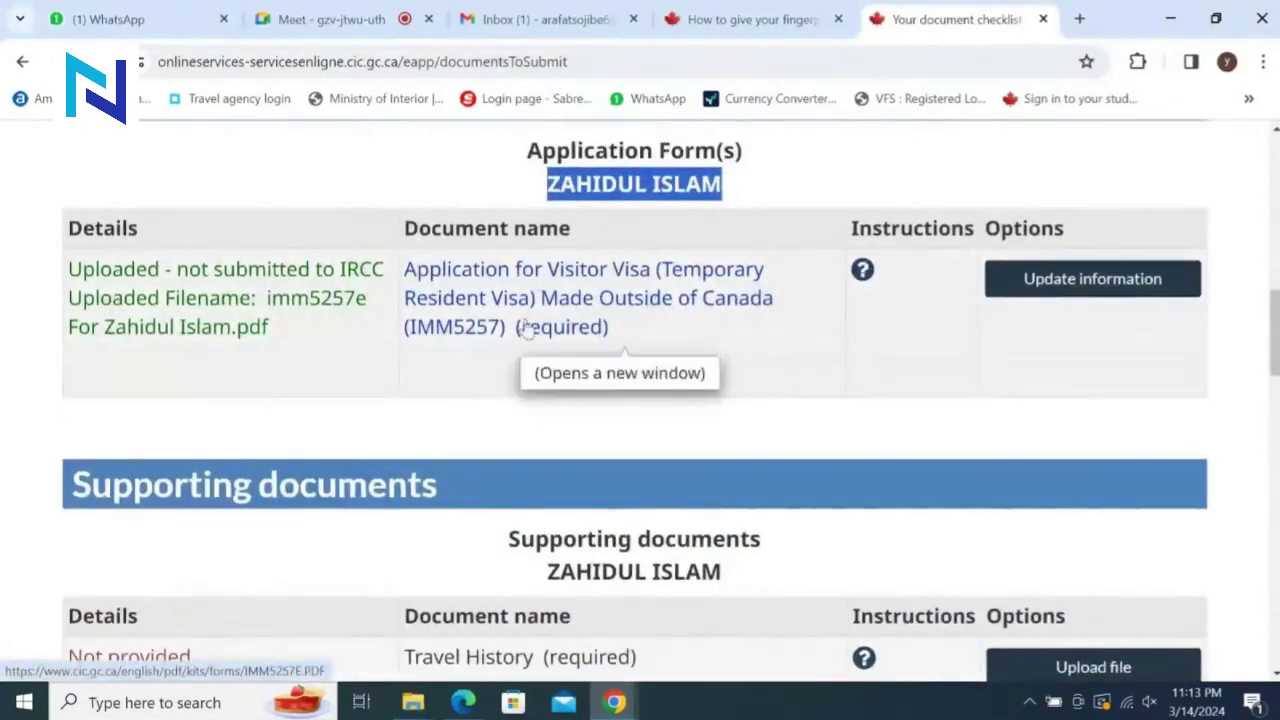
{"action": "scroll", "coordinate": [536, 434], "scroll_direction": "down", "scroll_amount": 2}
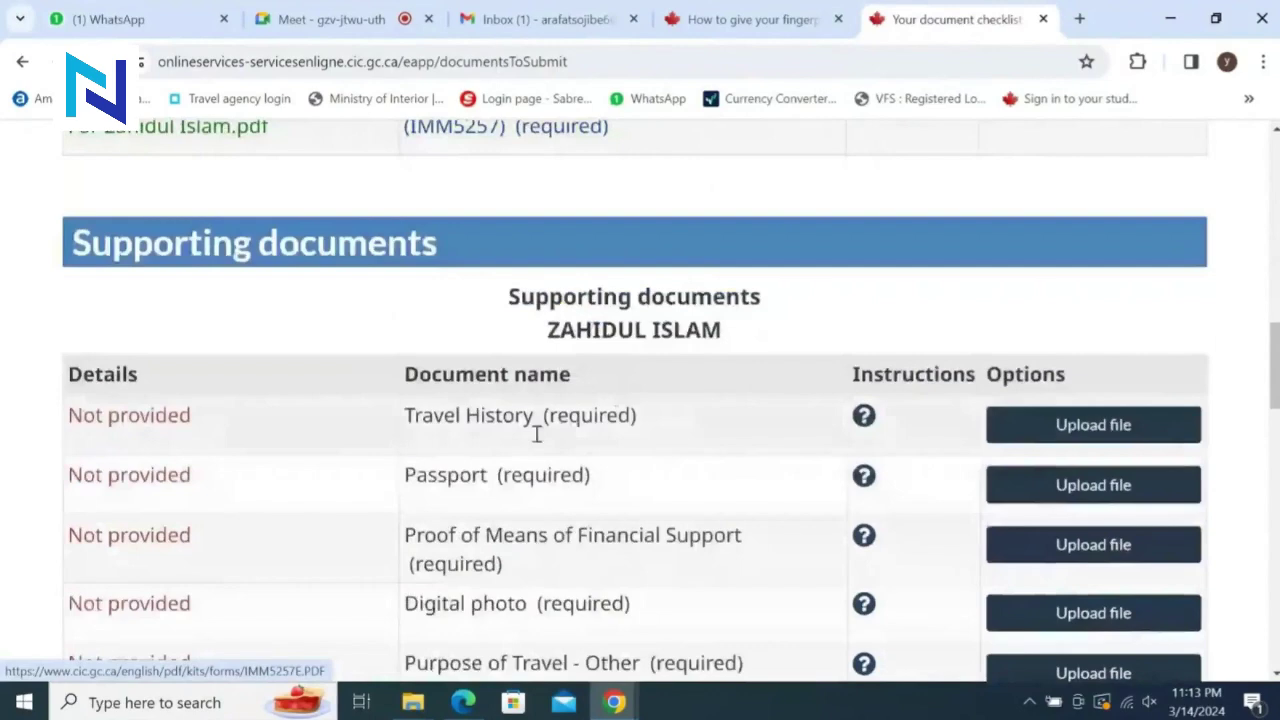
{"action": "left_click", "coordinate": [1021, 428]}
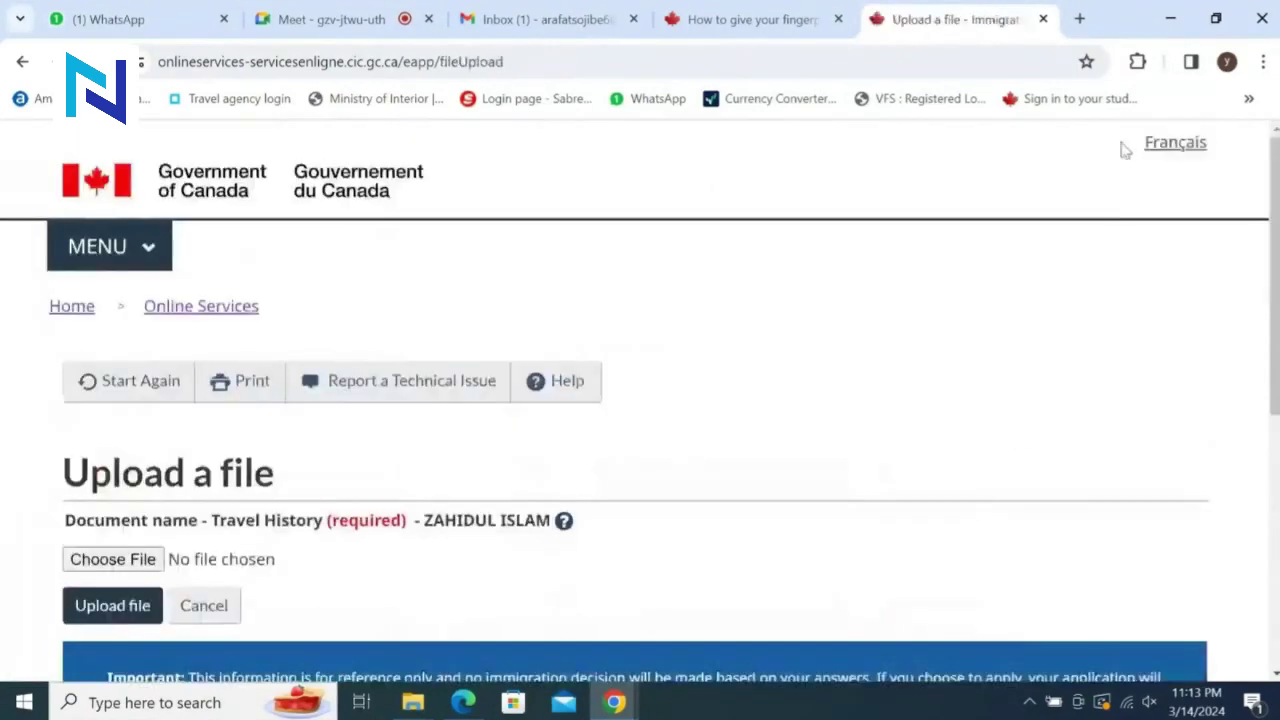
{"action": "left_click", "coordinate": [1170, 18]}
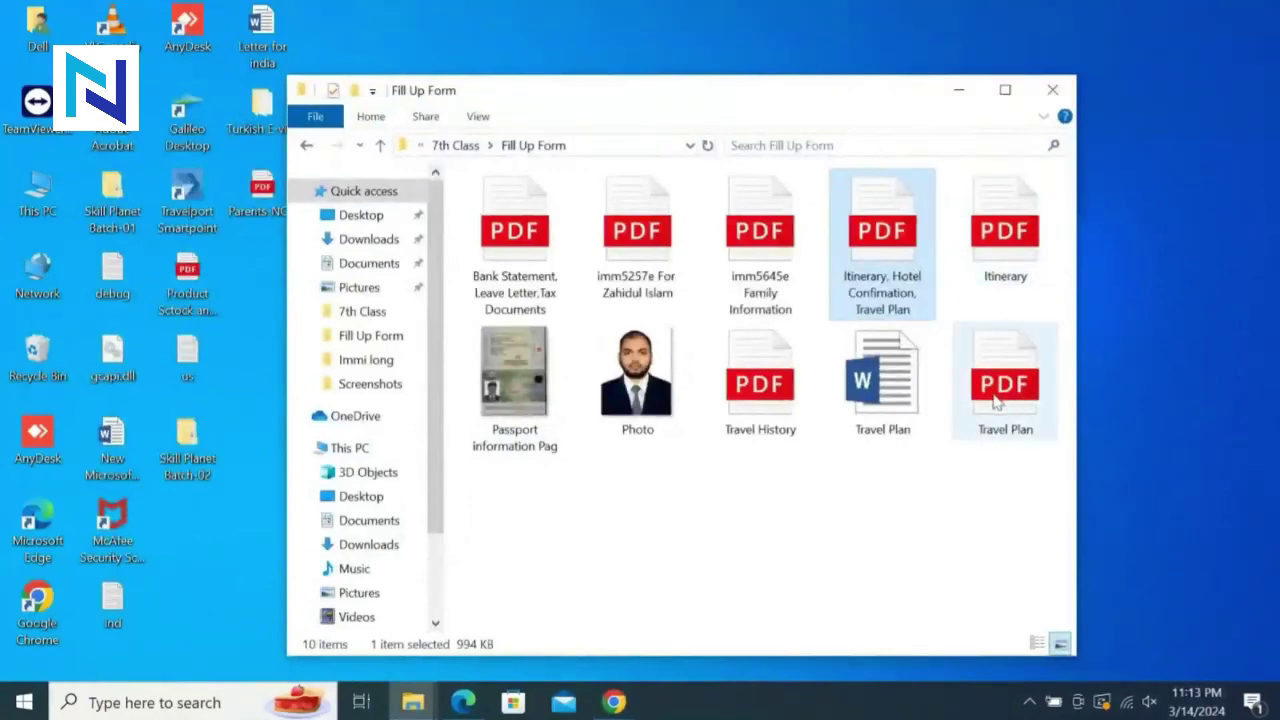
Review Travel History.pdf's three pages of visa images, ending with the Thailand tourist visa, then minimize it.
{"action": "double_click", "coordinate": [770, 388]}
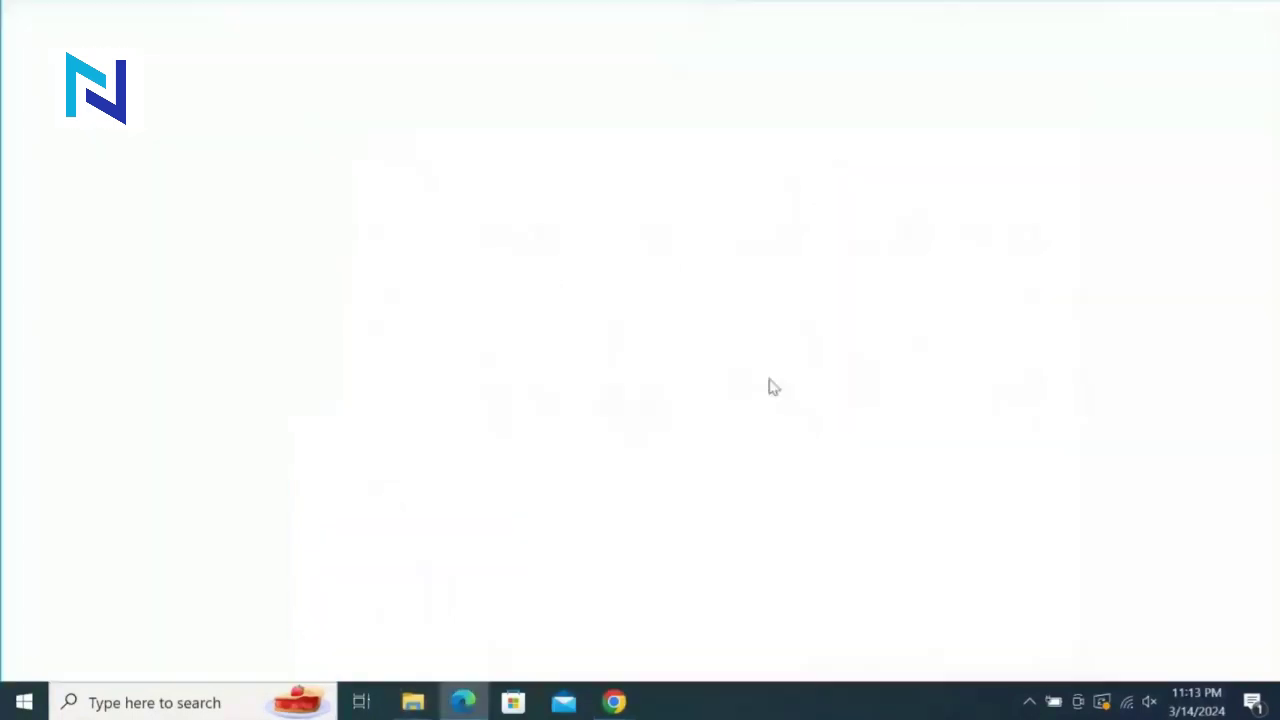
{"action": "scroll", "coordinate": [765, 388], "scroll_direction": "up", "scroll_amount": 5}
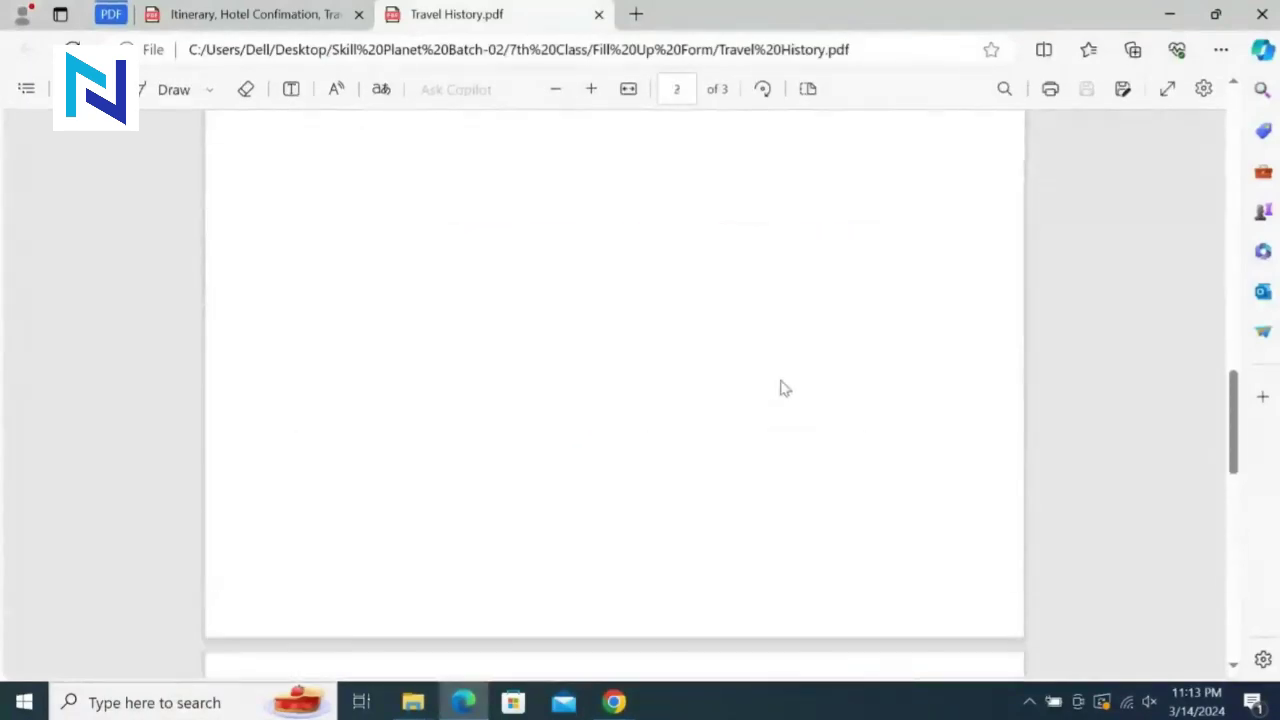
{"action": "scroll", "coordinate": [780, 388], "scroll_direction": "up", "scroll_amount": 10}
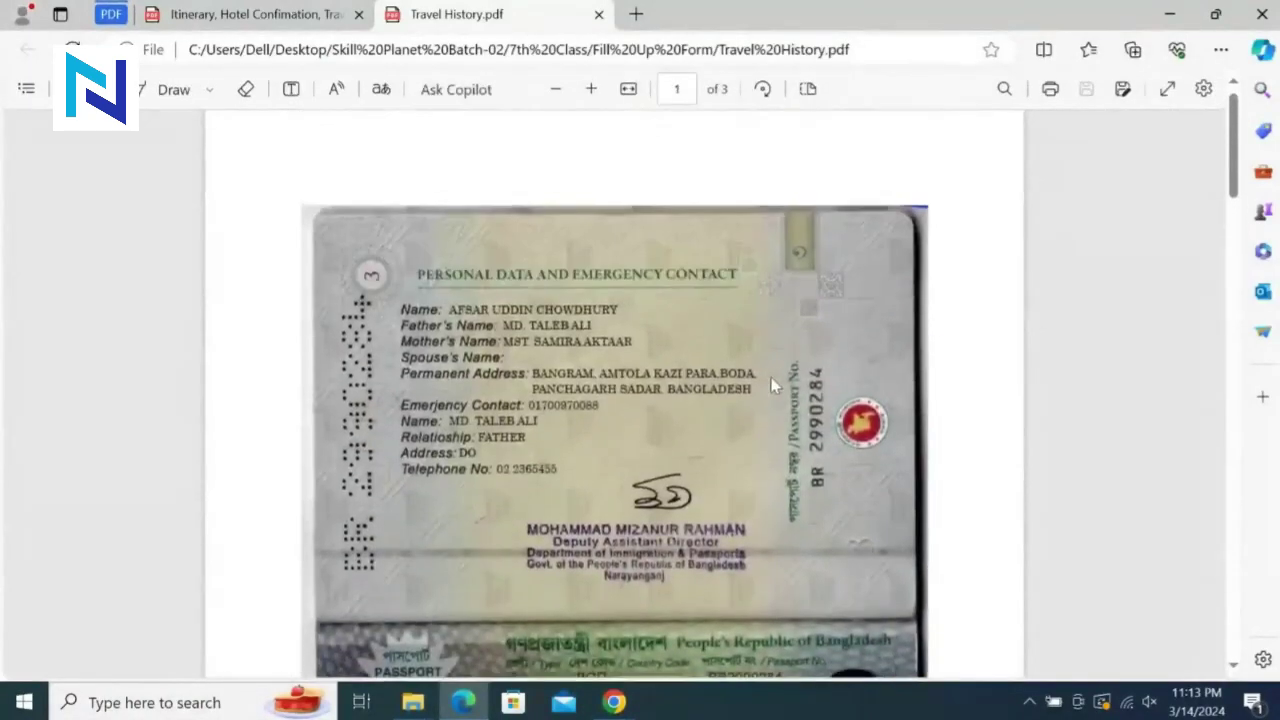
{"action": "scroll", "coordinate": [775, 385], "scroll_direction": "down", "scroll_amount": 5}
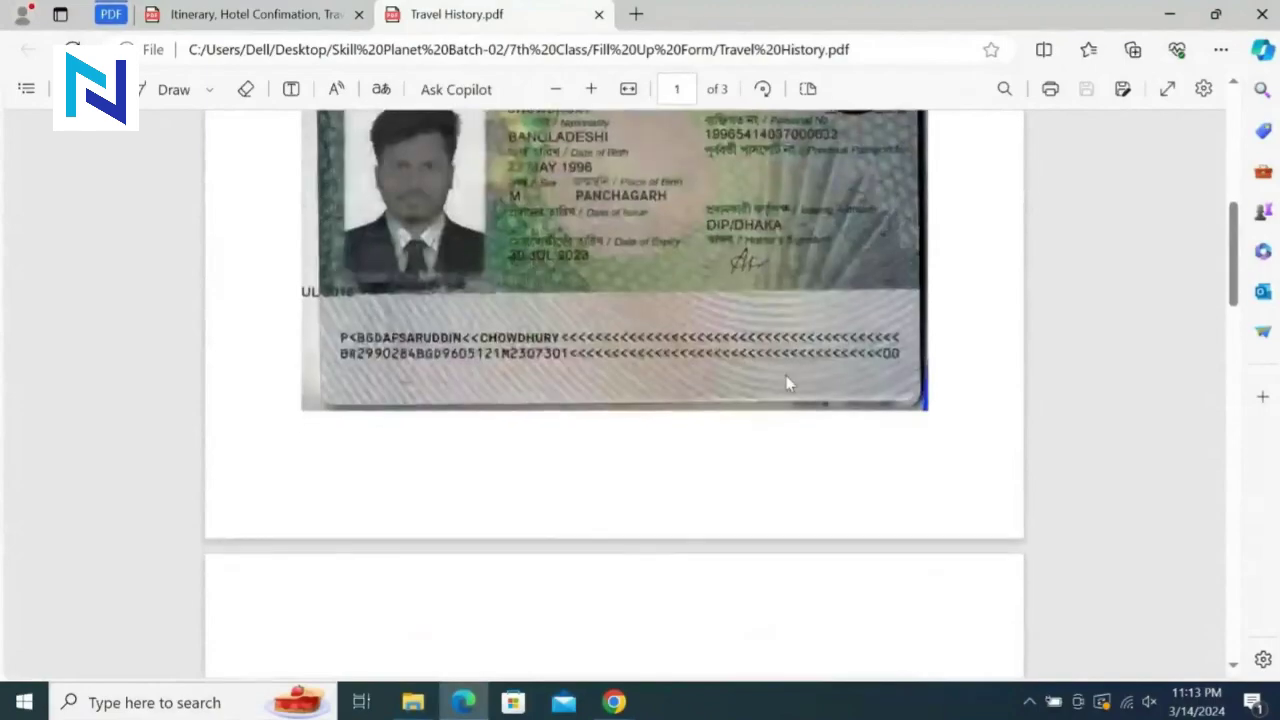
{"action": "scroll", "coordinate": [790, 380], "scroll_direction": "down", "scroll_amount": 5}
{"action": "scroll", "coordinate": [811, 360], "scroll_direction": "up", "scroll_amount": 5}
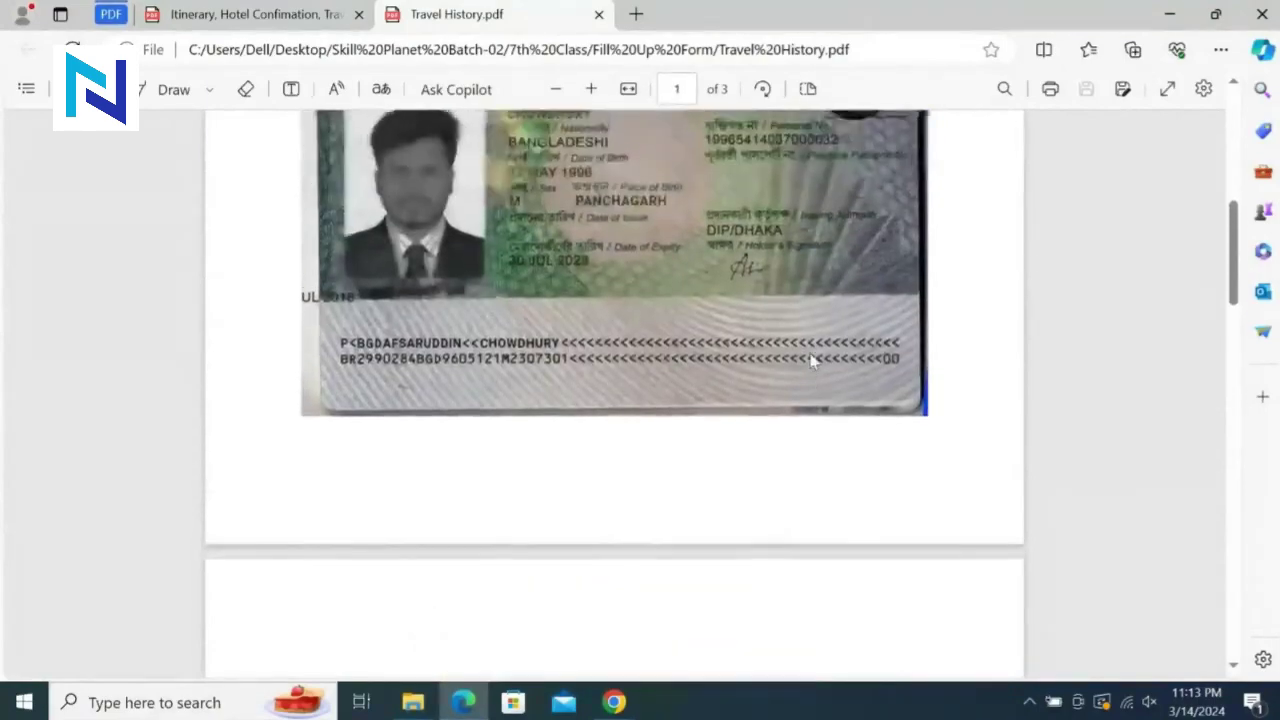
{"action": "scroll", "coordinate": [800, 358], "scroll_direction": "up", "scroll_amount": 3}
{"action": "scroll", "coordinate": [783, 350], "scroll_direction": "up", "scroll_amount": 2}
{"action": "scroll", "coordinate": [785, 352], "scroll_direction": "down", "scroll_amount": 3}
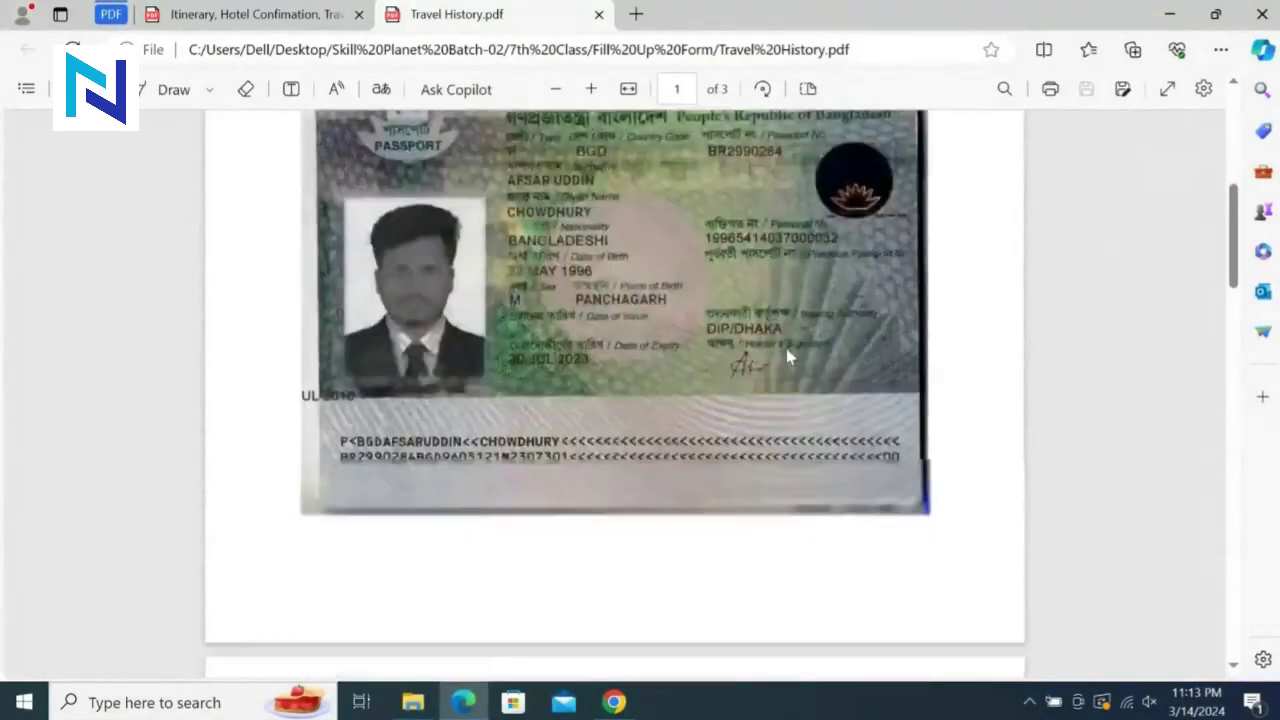
{"action": "scroll", "coordinate": [787, 357], "scroll_direction": "down", "scroll_amount": 5}
{"action": "scroll", "coordinate": [795, 350], "scroll_direction": "down", "scroll_amount": 3}
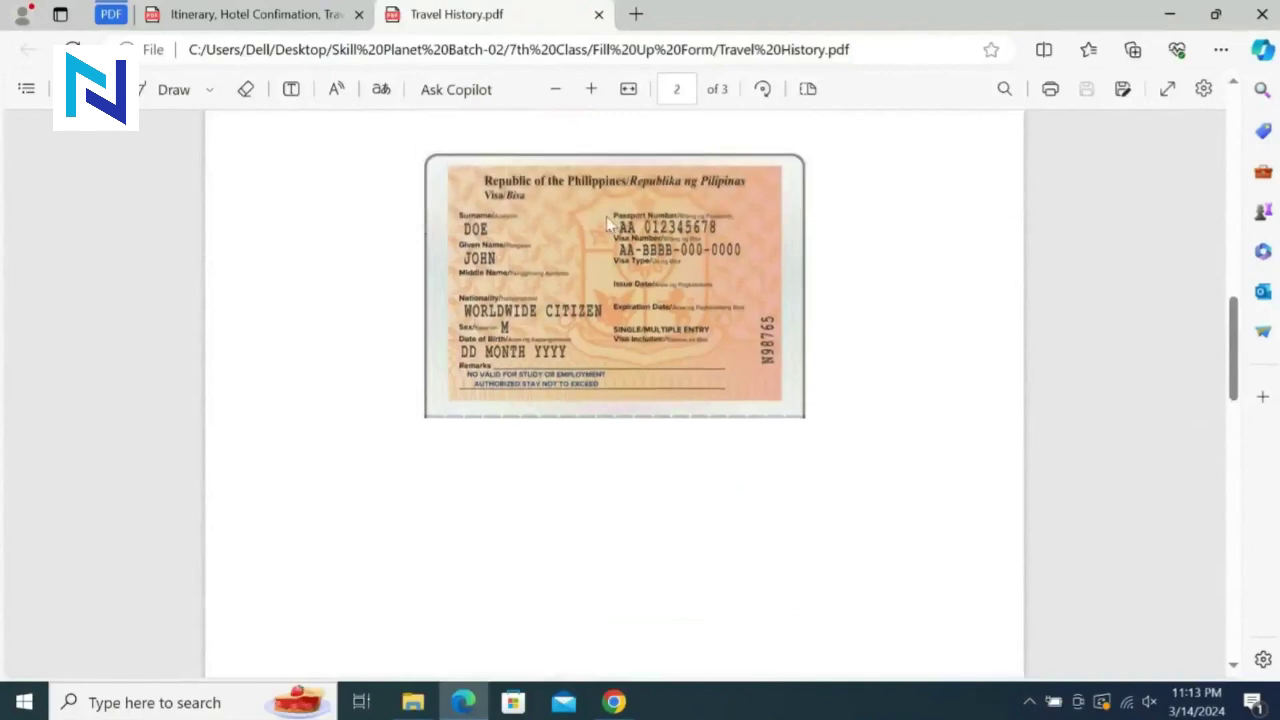
{"action": "scroll", "coordinate": [600, 260], "scroll_direction": "down", "scroll_amount": 3}
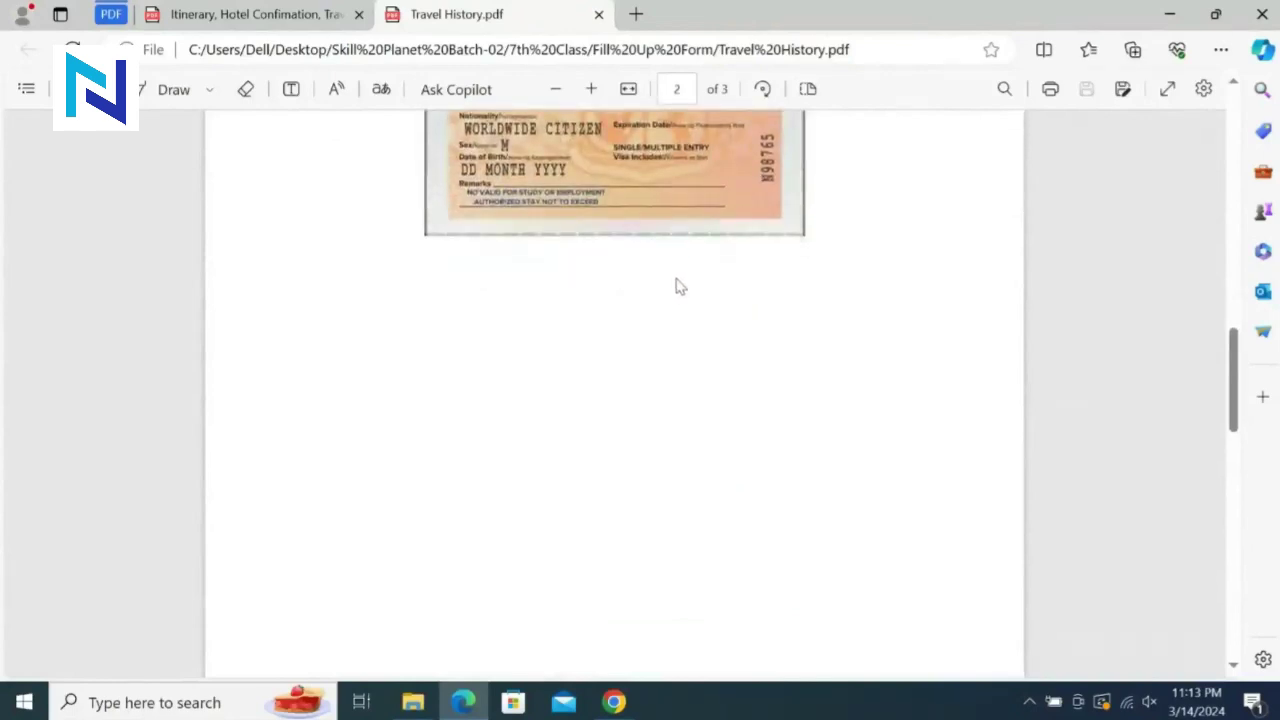
{"action": "scroll", "coordinate": [640, 288], "scroll_direction": "up", "scroll_amount": 2}
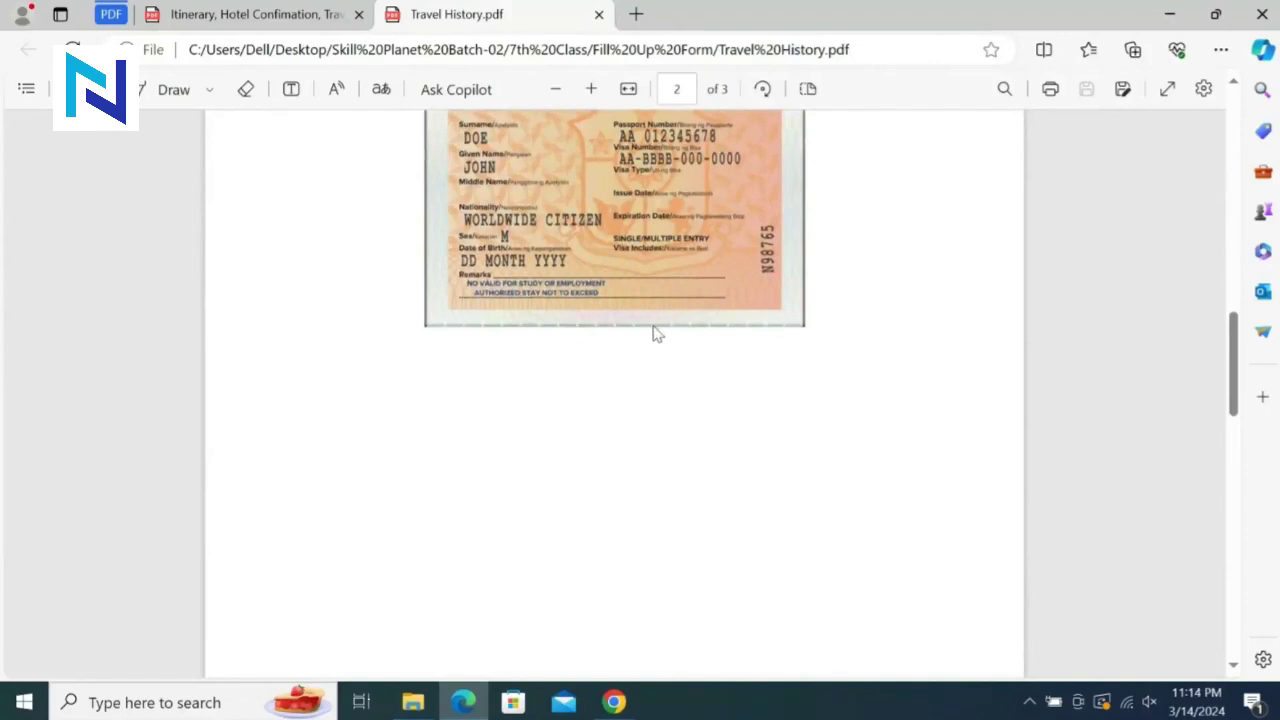
{"action": "scroll", "coordinate": [655, 333], "scroll_direction": "down", "scroll_amount": 10}
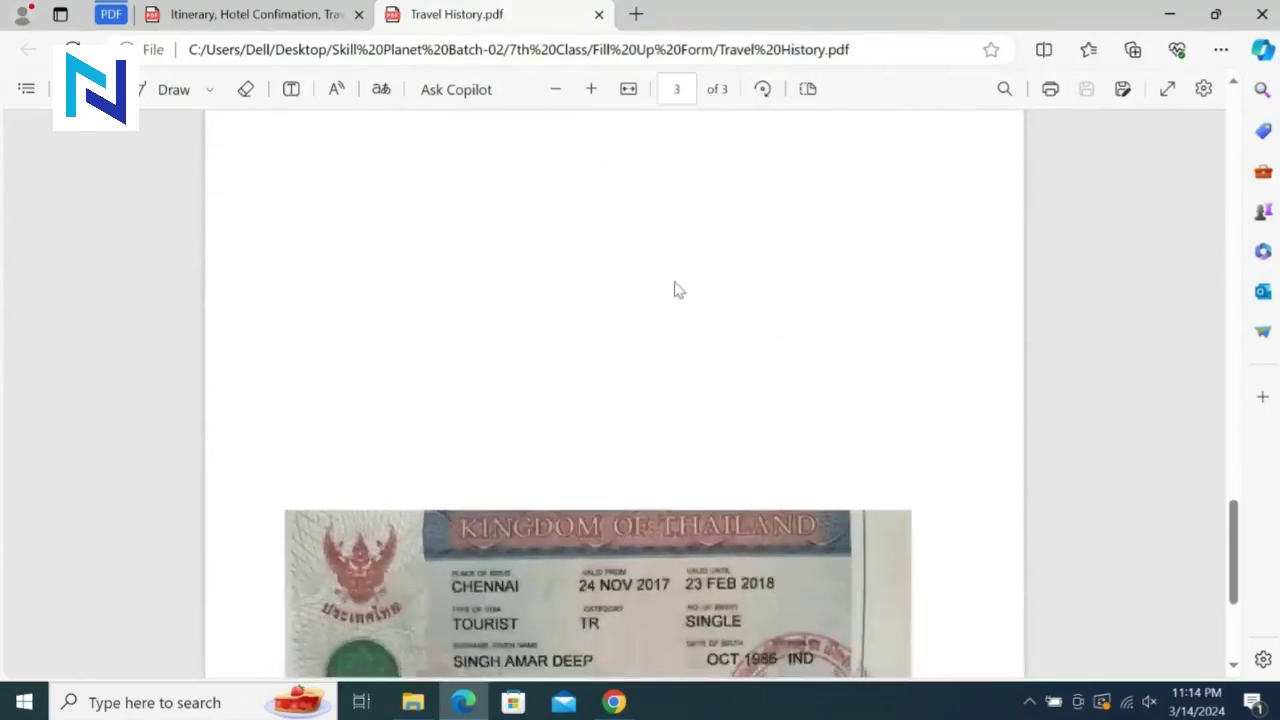
{"action": "scroll", "coordinate": [675, 290], "scroll_direction": "down", "scroll_amount": 4}
{"action": "scroll", "coordinate": [679, 290], "scroll_direction": "down", "scroll_amount": 2}
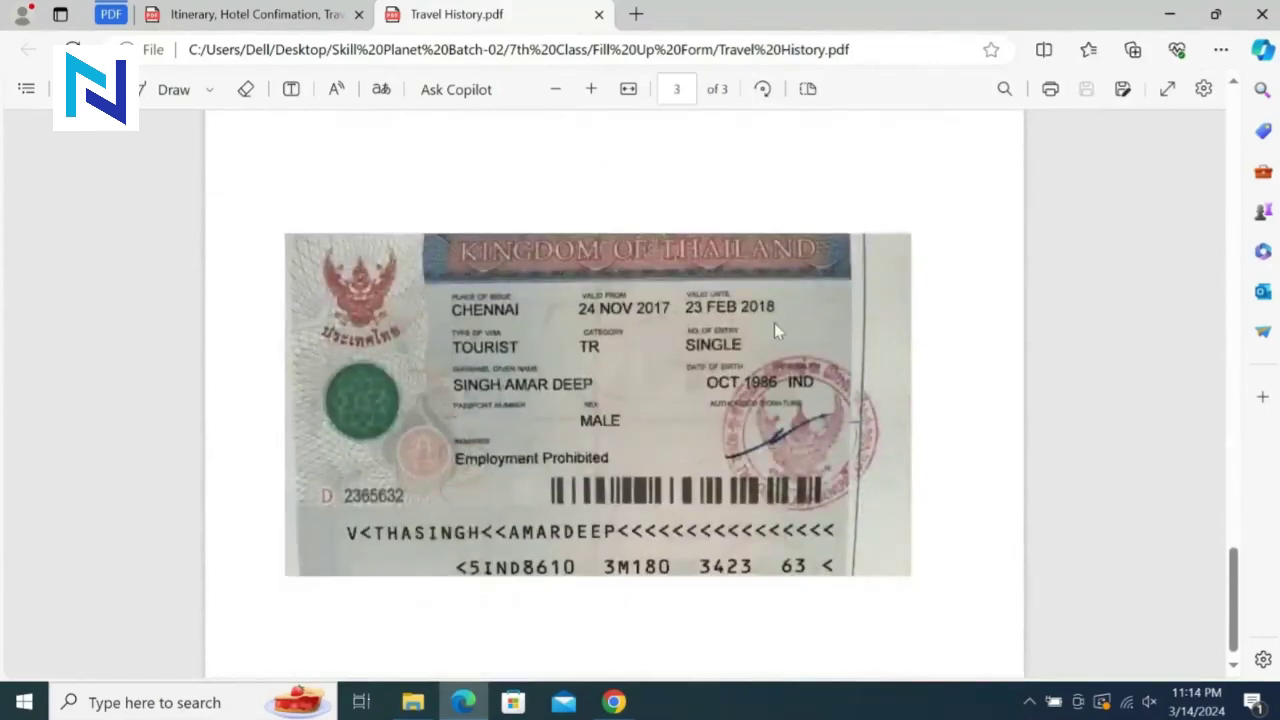
{"action": "scroll", "coordinate": [760, 340], "scroll_direction": "down", "scroll_amount": 1}
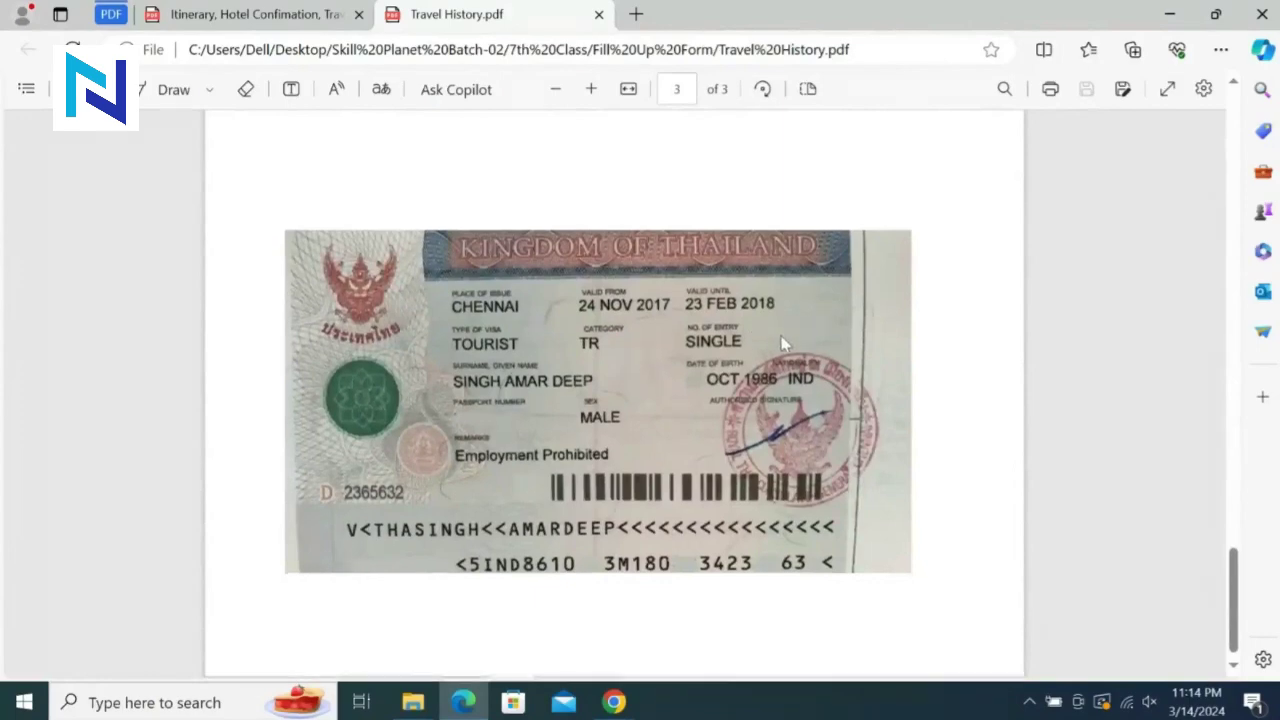
{"action": "left_click", "coordinate": [1169, 14]}
Upload Travel History.pdf on the Travel History upload page and return to the document checklist.
{"action": "mouse_move", "coordinate": [620, 704]}
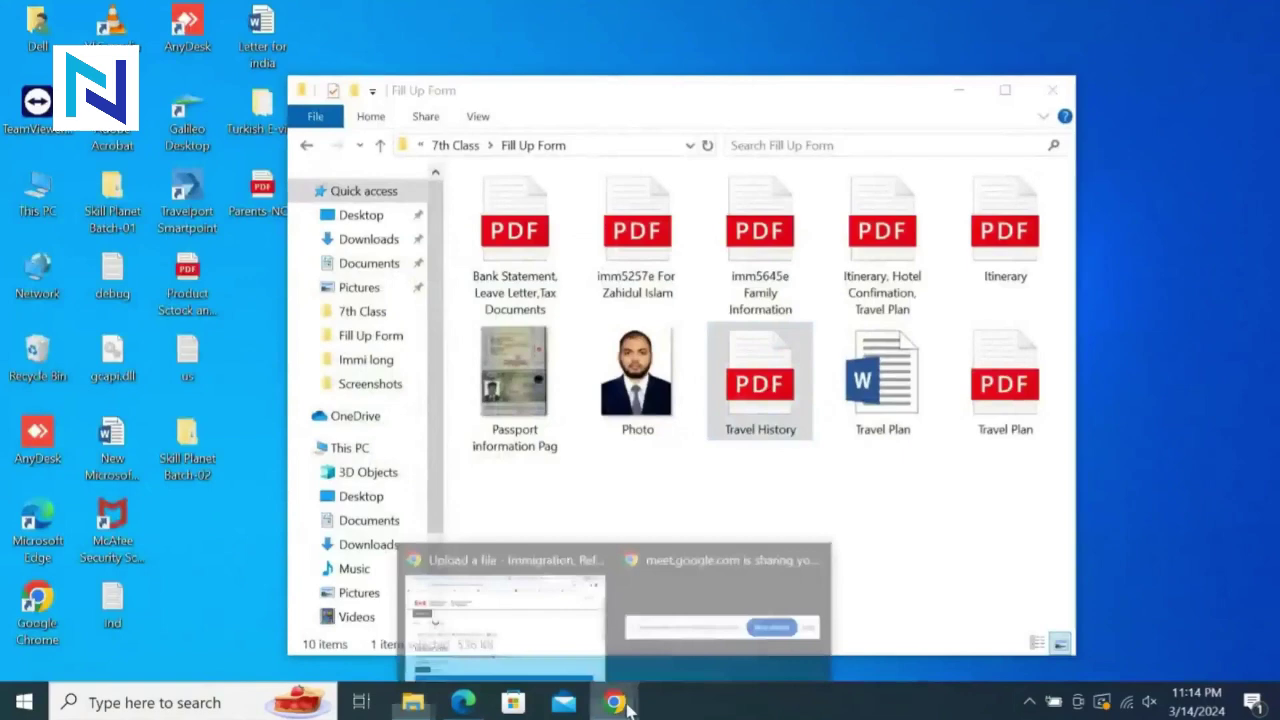
{"action": "left_click", "coordinate": [586, 634]}
{"action": "scroll", "coordinate": [276, 476], "scroll_direction": "down", "scroll_amount": 1}
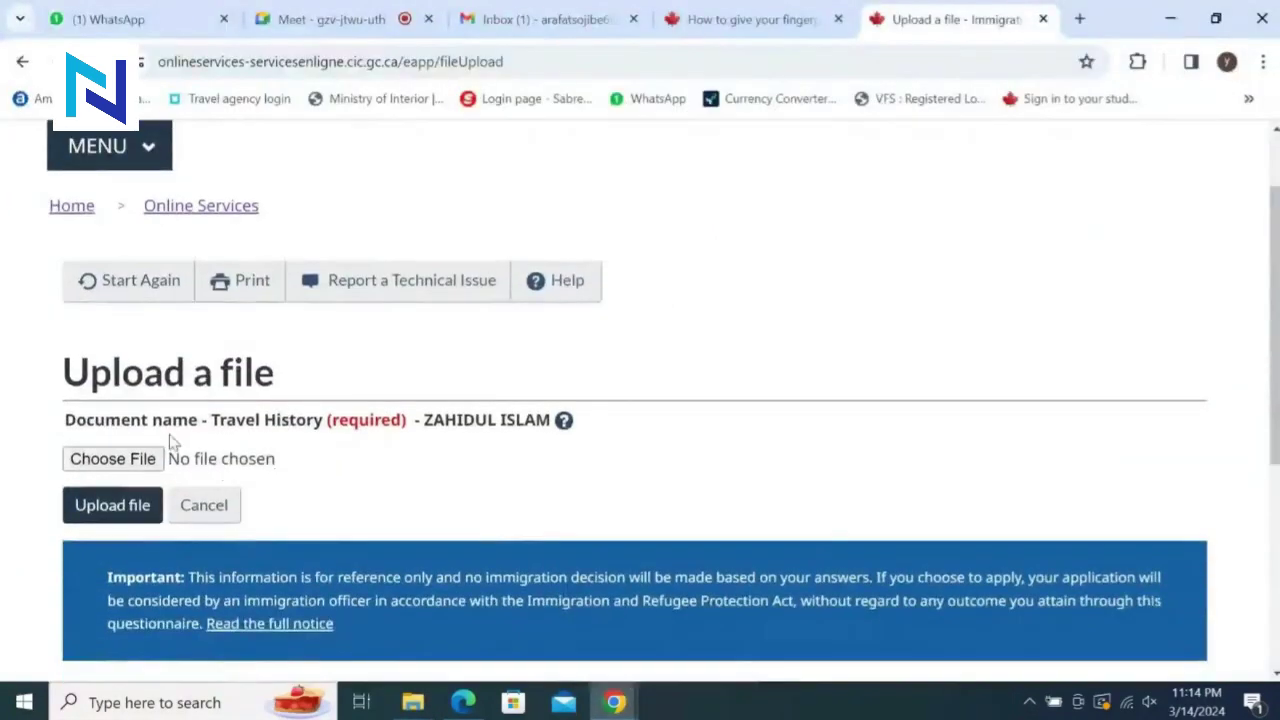
{"action": "left_click", "coordinate": [122, 456]}
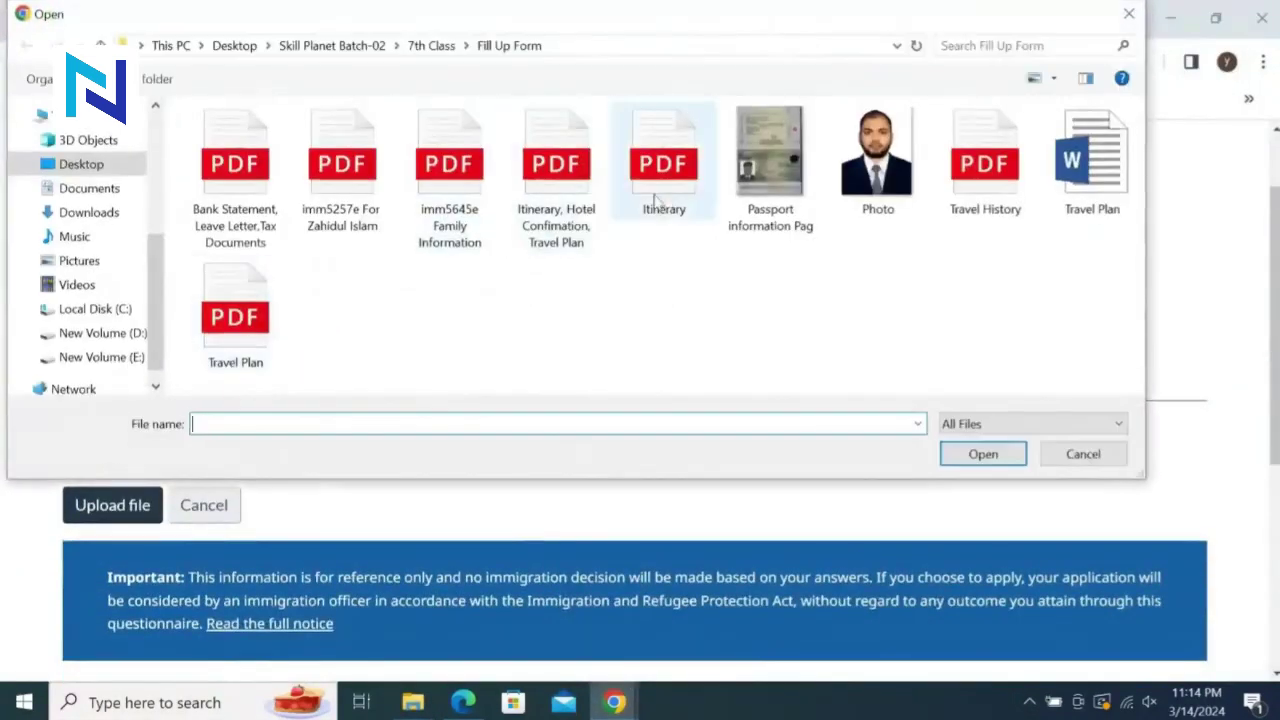
{"action": "left_click", "coordinate": [998, 180]}
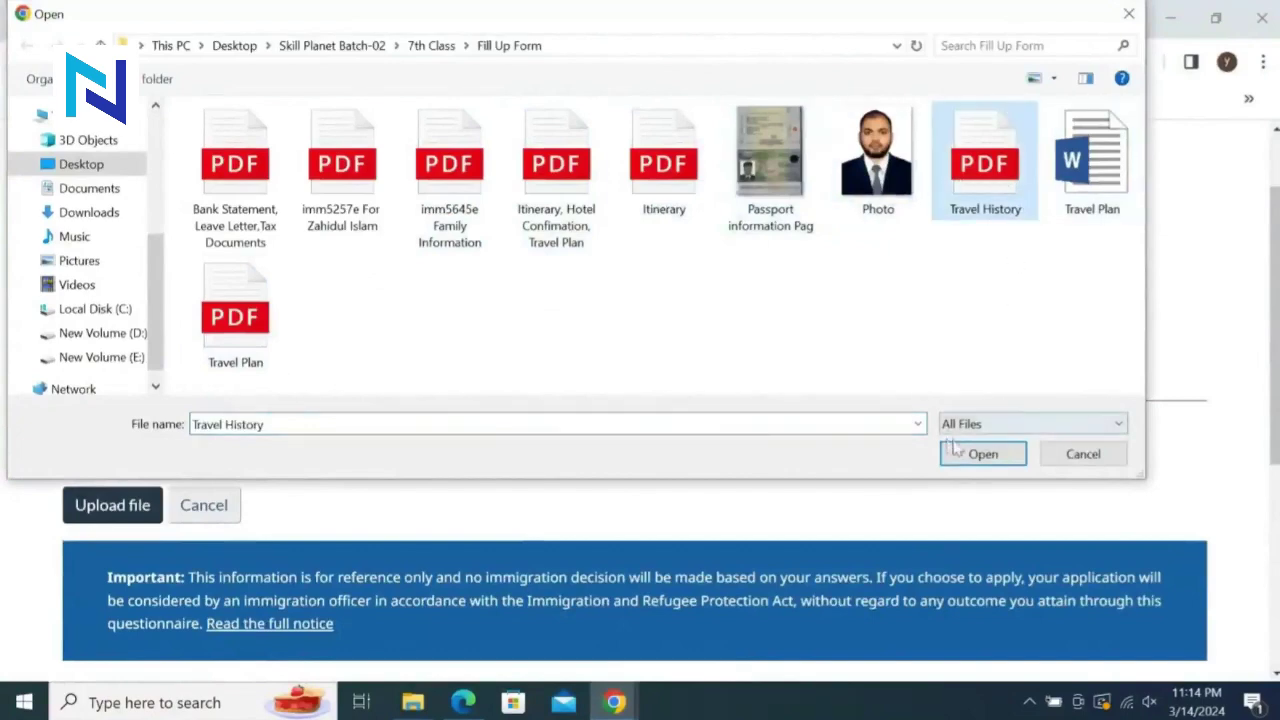
{"action": "left_click", "coordinate": [976, 455]}
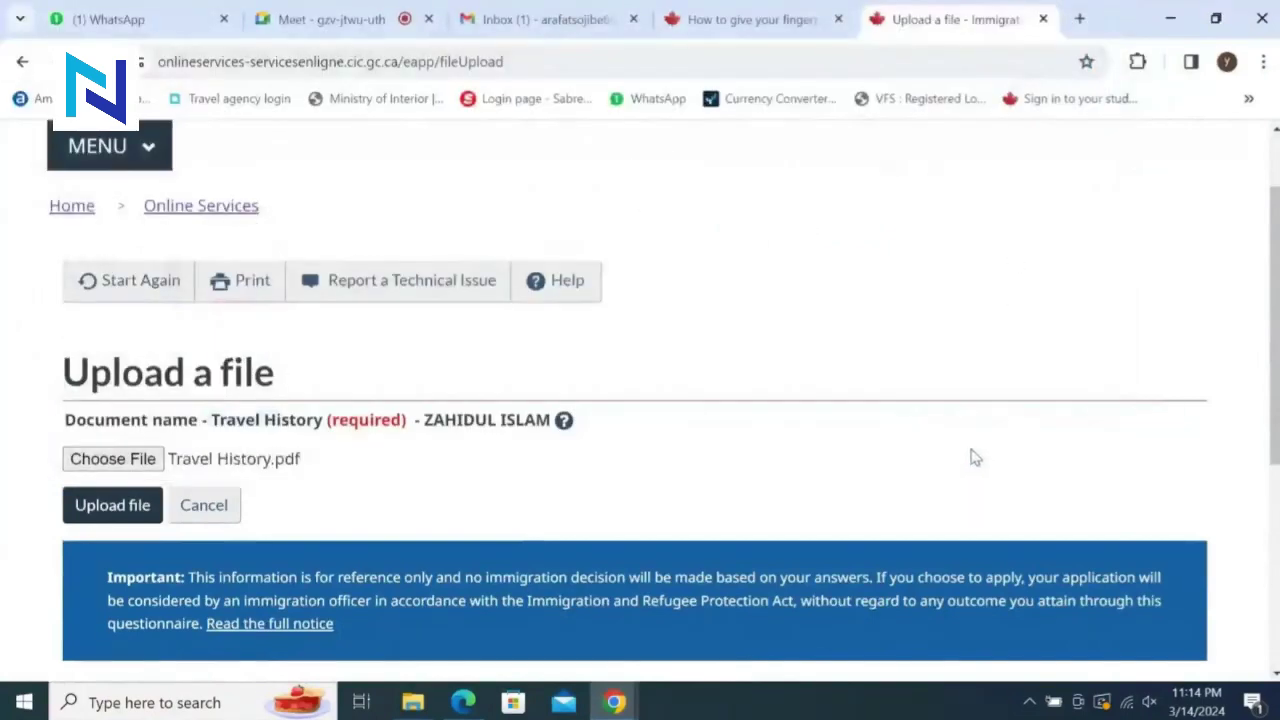
{"action": "left_click", "coordinate": [124, 510]}
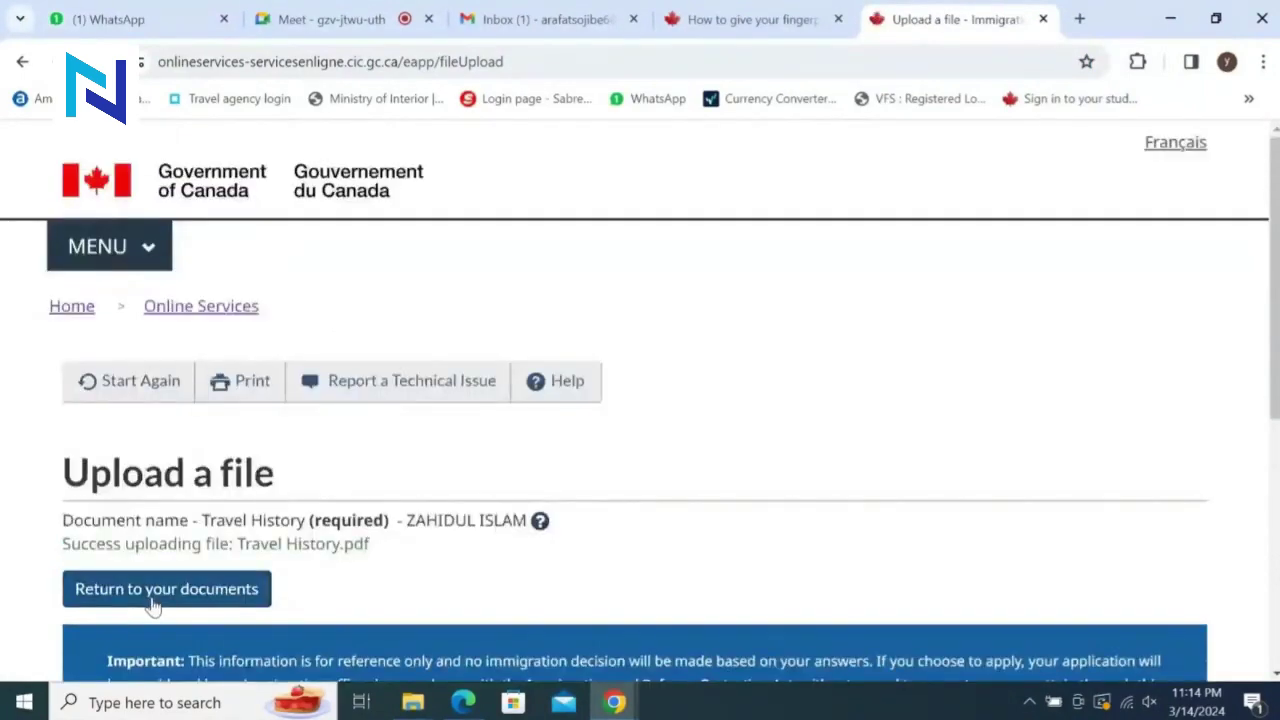
{"action": "left_click", "coordinate": [151, 599]}
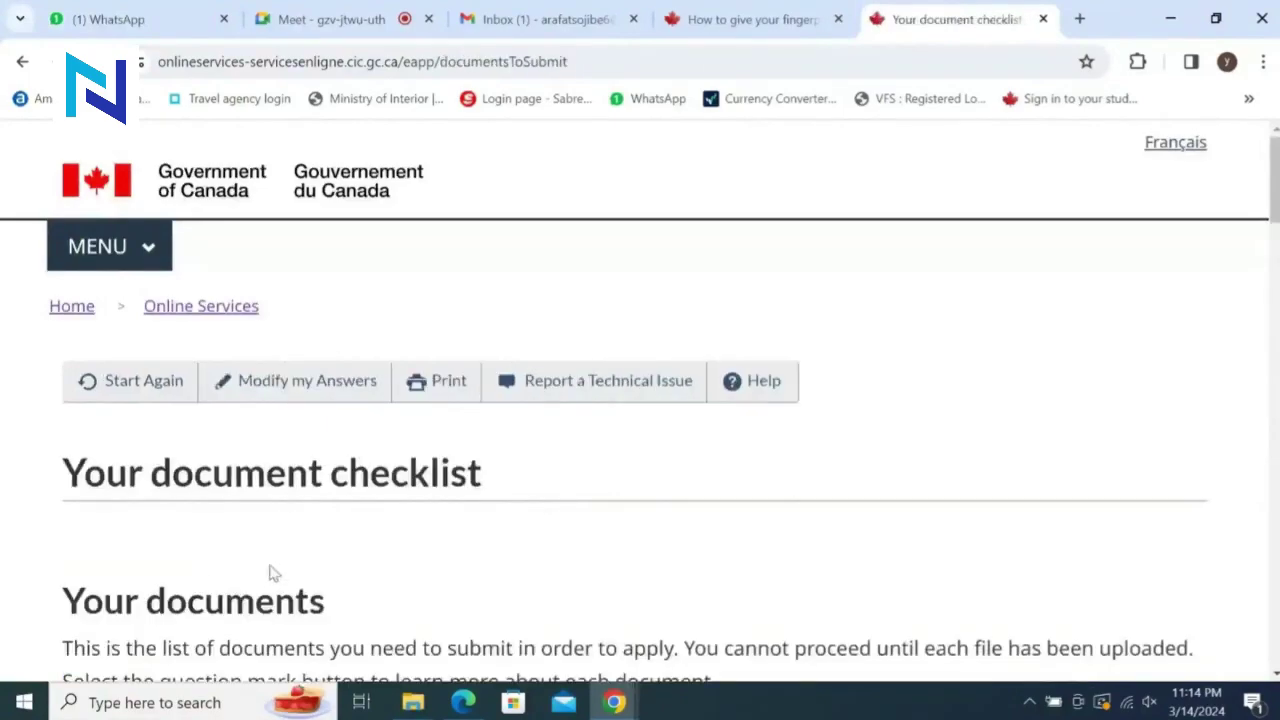
{"action": "scroll", "coordinate": [271, 571], "scroll_direction": "down", "scroll_amount": 10}
{"action": "scroll", "coordinate": [527, 553], "scroll_direction": "down", "scroll_amount": 3}
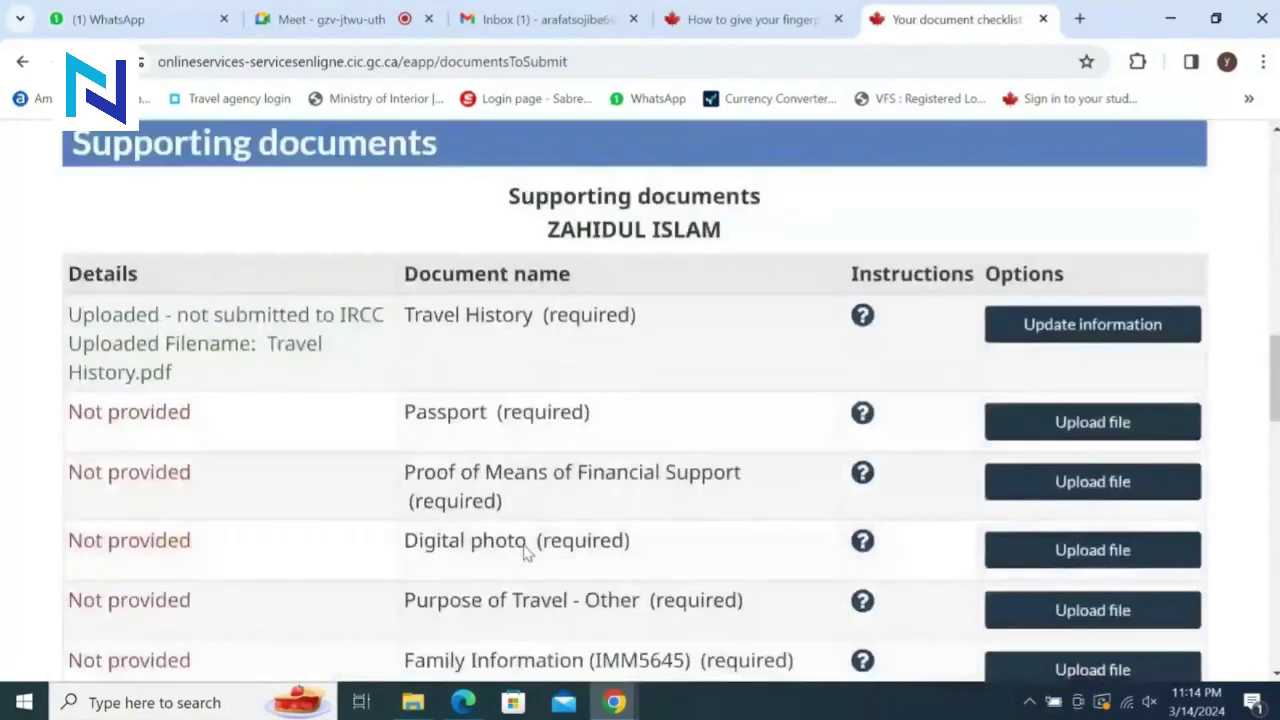
Upload 'Passport information Pag.jpeg' as the Passport document.
{"action": "left_click", "coordinate": [1035, 416]}
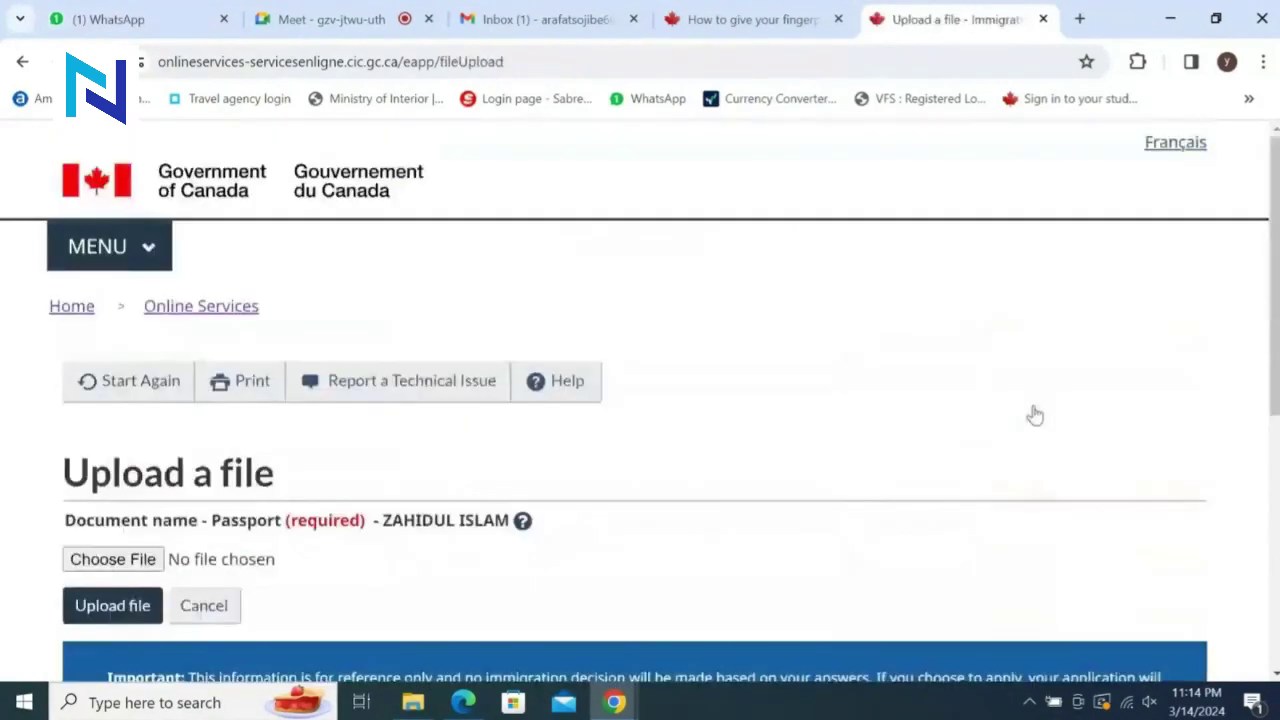
{"action": "left_click", "coordinate": [125, 562]}
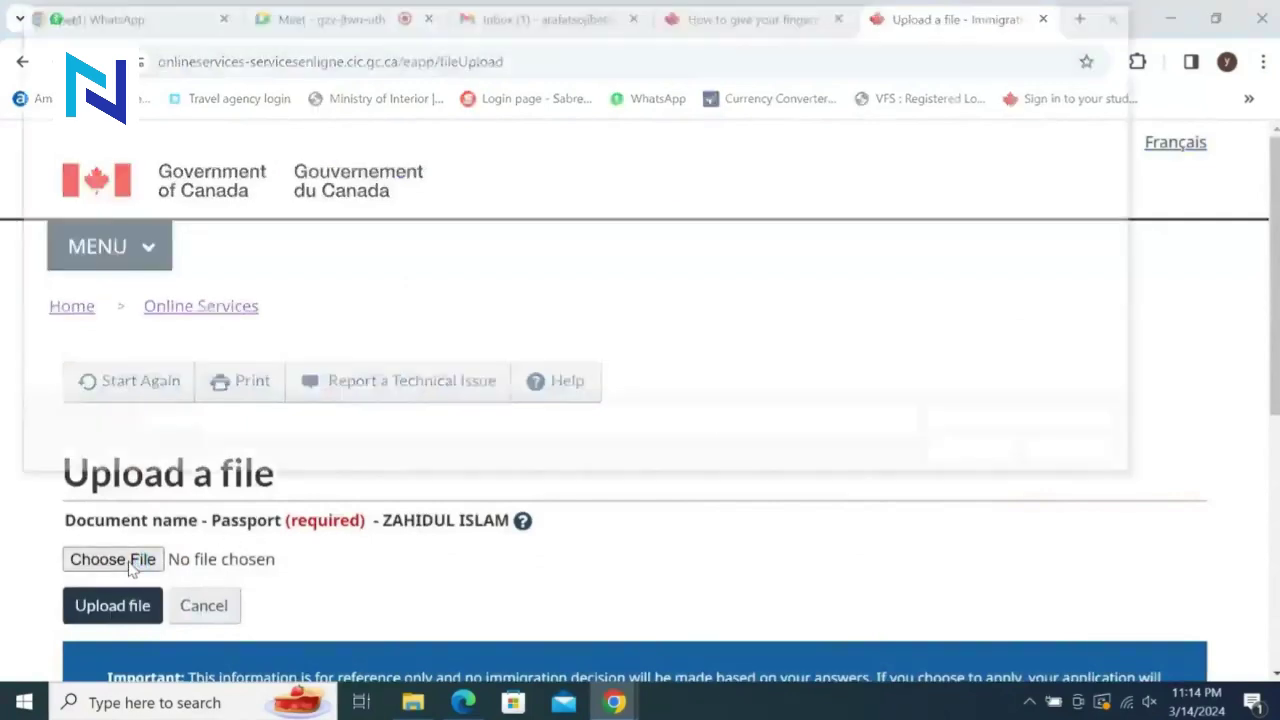
{"action": "left_click", "coordinate": [818, 200]}
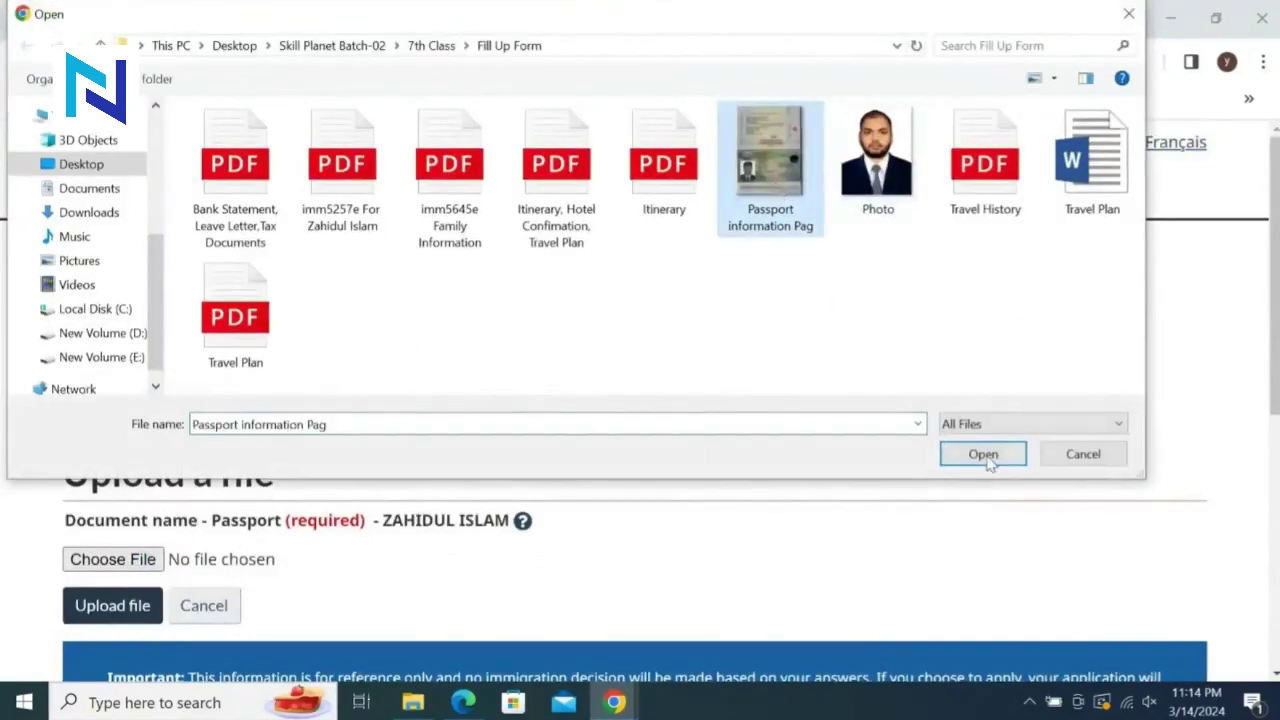
{"action": "left_click", "coordinate": [982, 454]}
{"action": "scroll", "coordinate": [210, 568], "scroll_direction": "down", "scroll_amount": 2}
{"action": "left_click", "coordinate": [140, 405]}
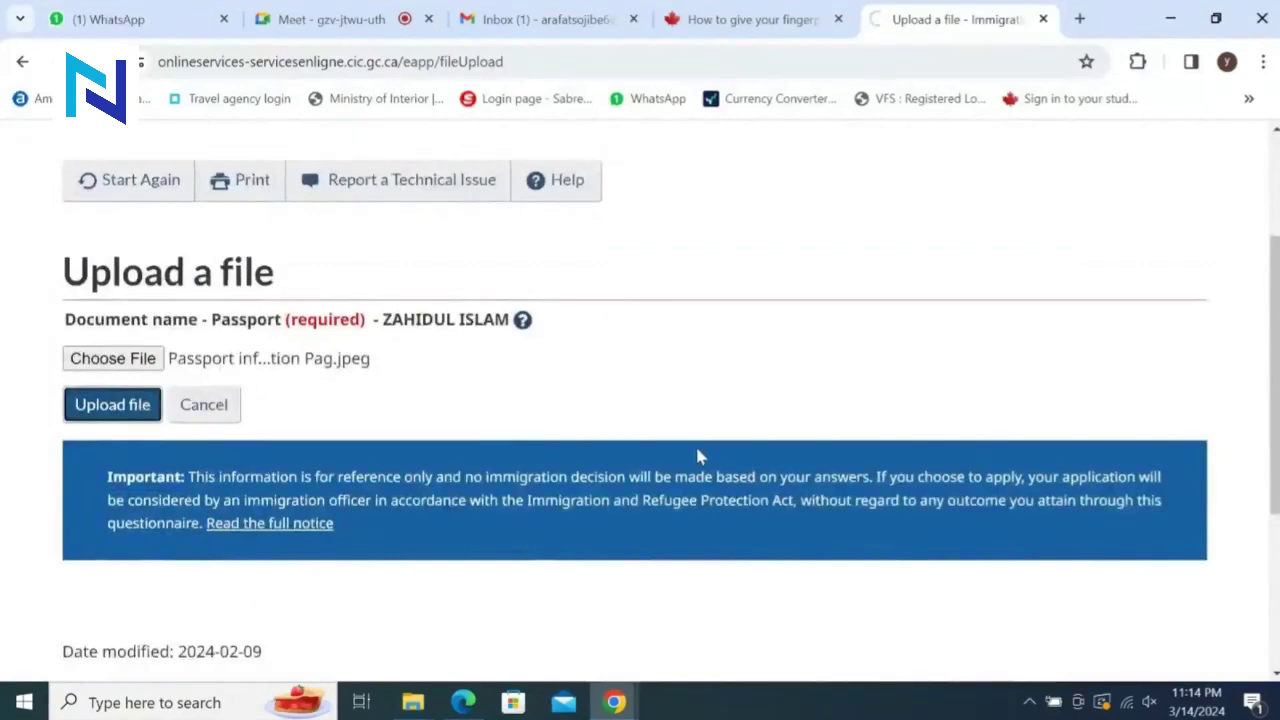
Return to the document checklist and confirm the Passport entry shows as uploaded.
{"action": "scroll", "coordinate": [965, 420], "scroll_direction": "down", "scroll_amount": 5}
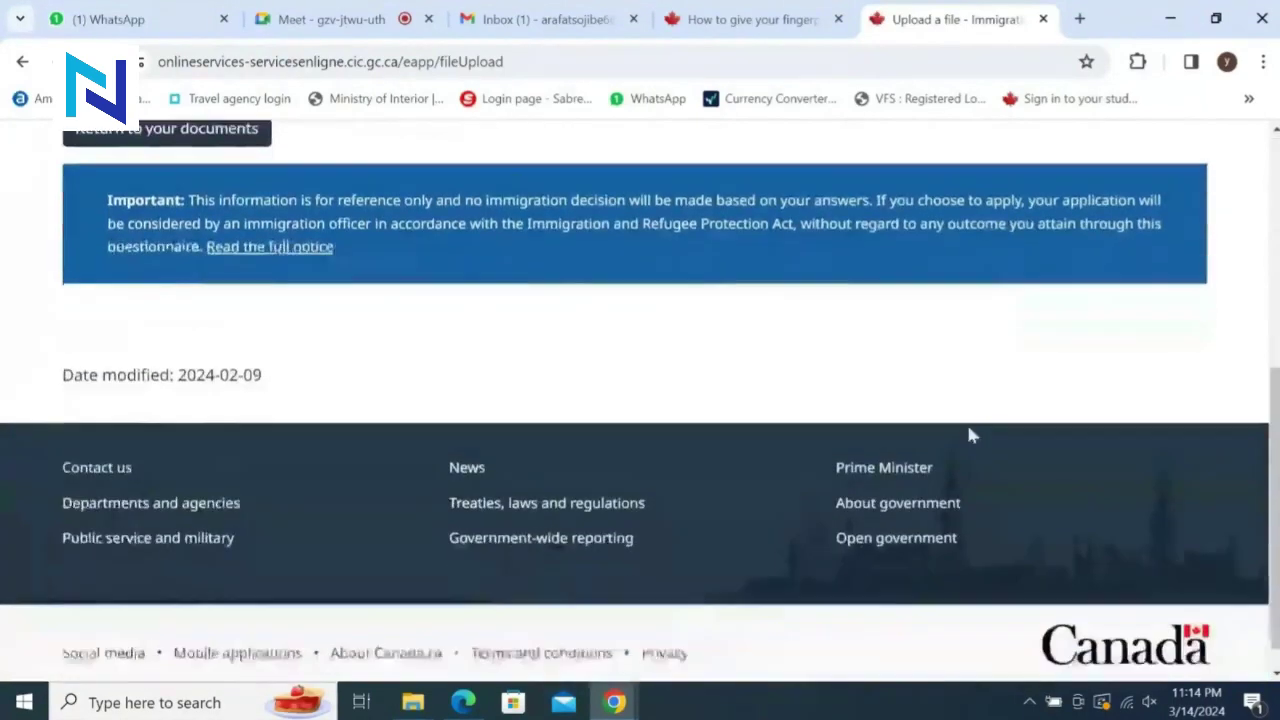
{"action": "scroll", "coordinate": [237, 329], "scroll_direction": "up", "scroll_amount": 2}
{"action": "left_click", "coordinate": [229, 297]}
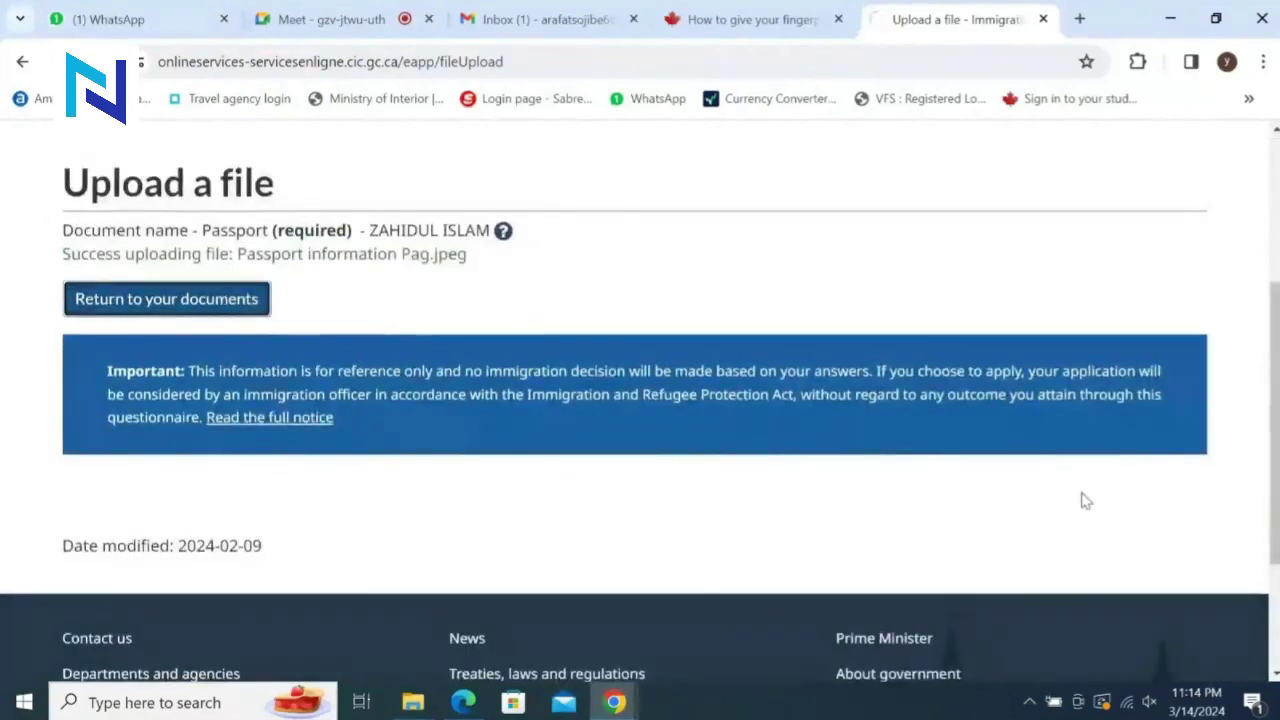
{"action": "scroll", "coordinate": [889, 466], "scroll_direction": "down", "scroll_amount": 10}
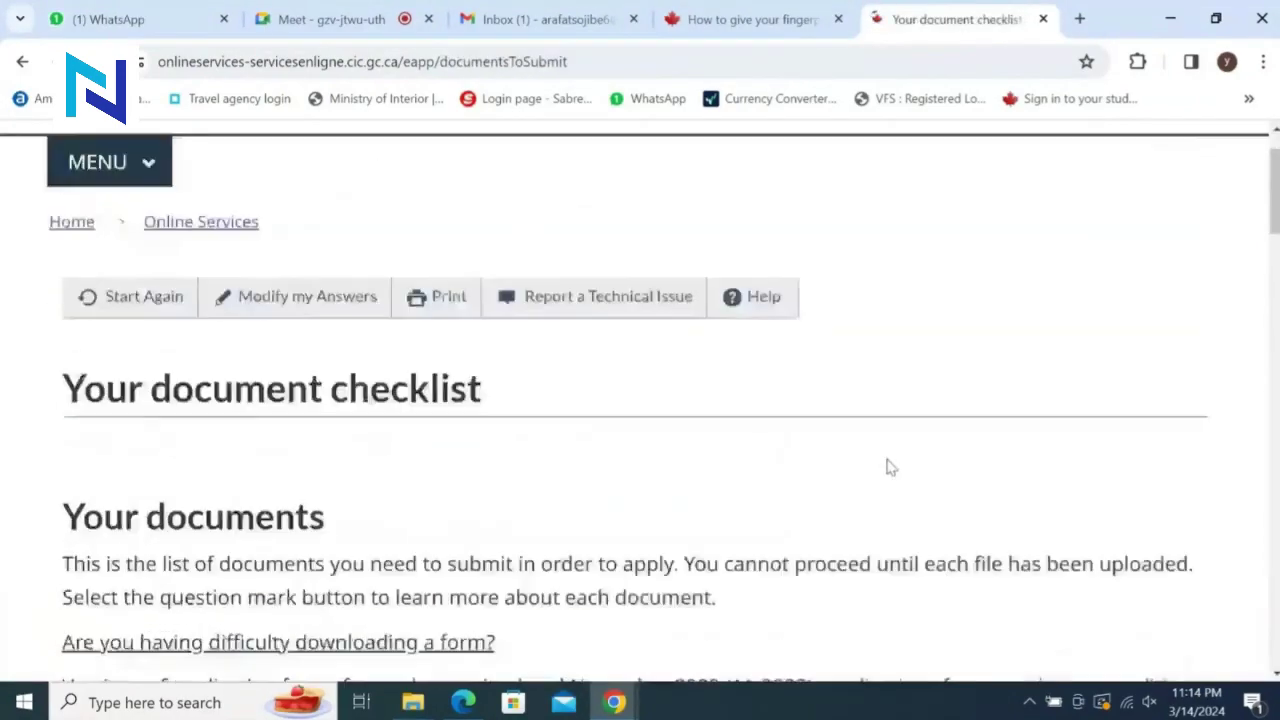
{"action": "scroll", "coordinate": [905, 466], "scroll_direction": "down", "scroll_amount": 3}
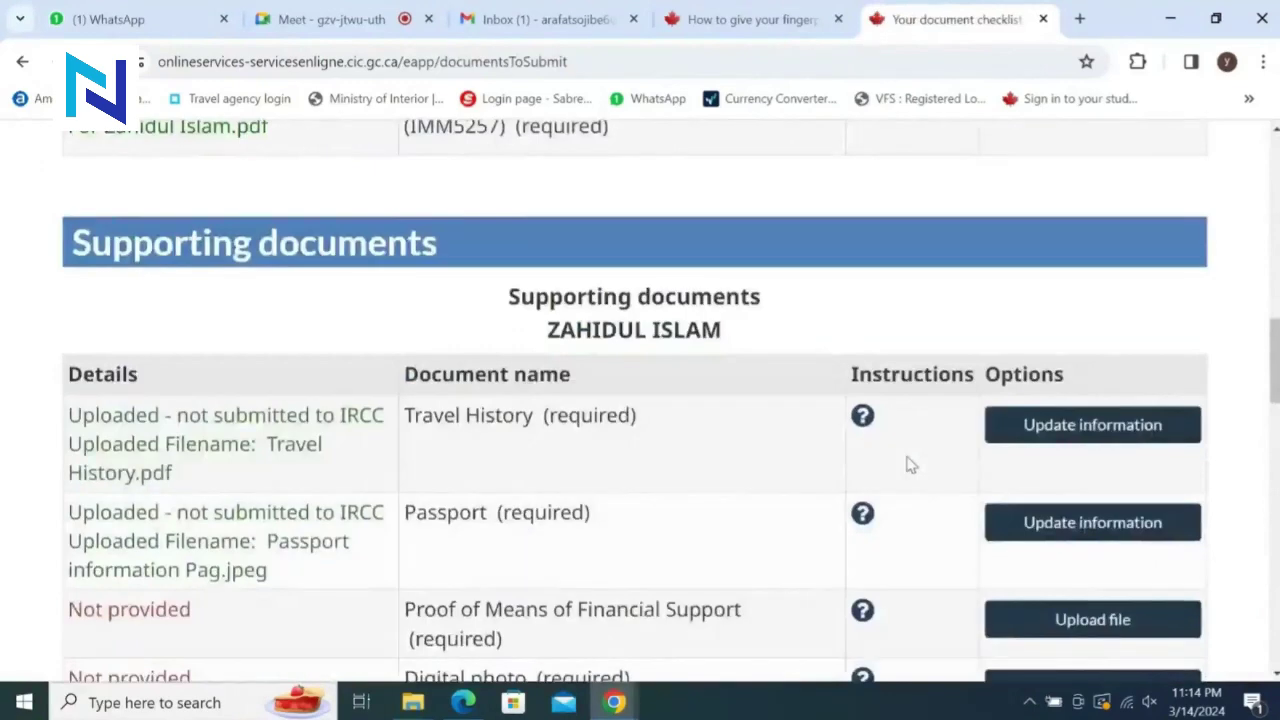
{"action": "scroll", "coordinate": [909, 463], "scroll_direction": "down", "scroll_amount": 2}
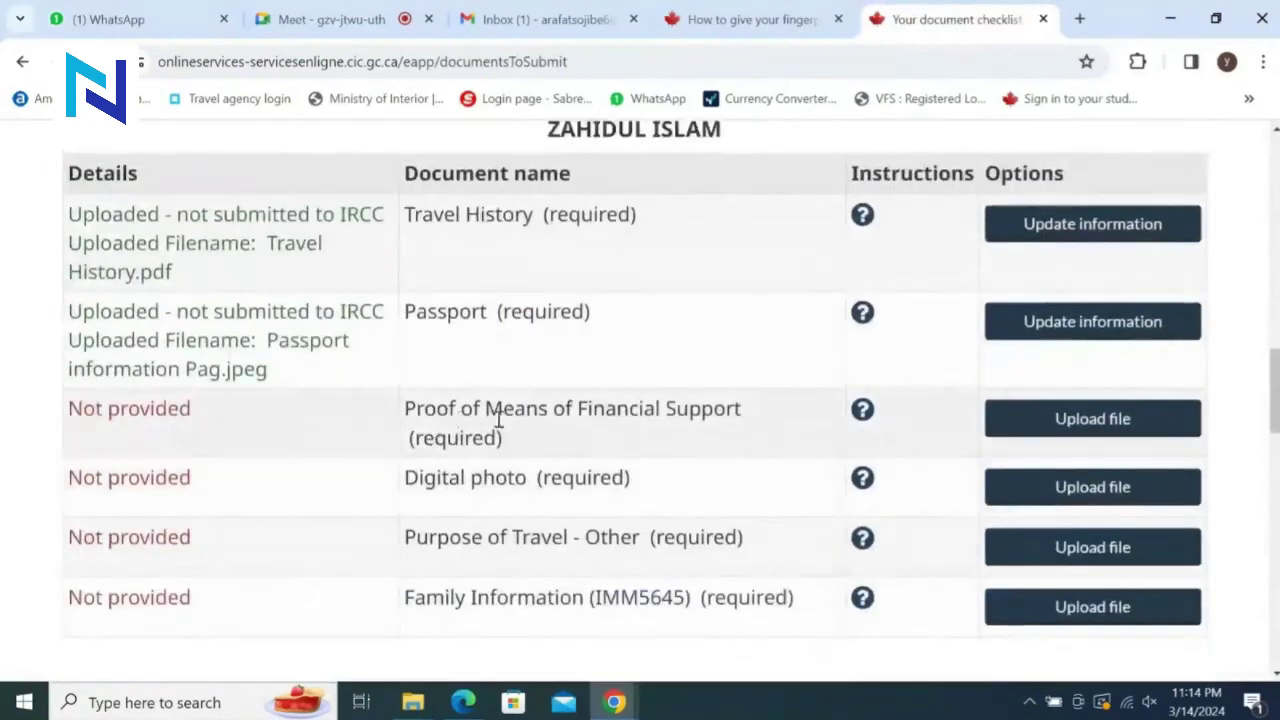
Select the 'Bank Statement, Leave Letter, Tax Documents' PDF for Proof of Means of Financial Support.
{"action": "left_click", "coordinate": [1043, 425]}
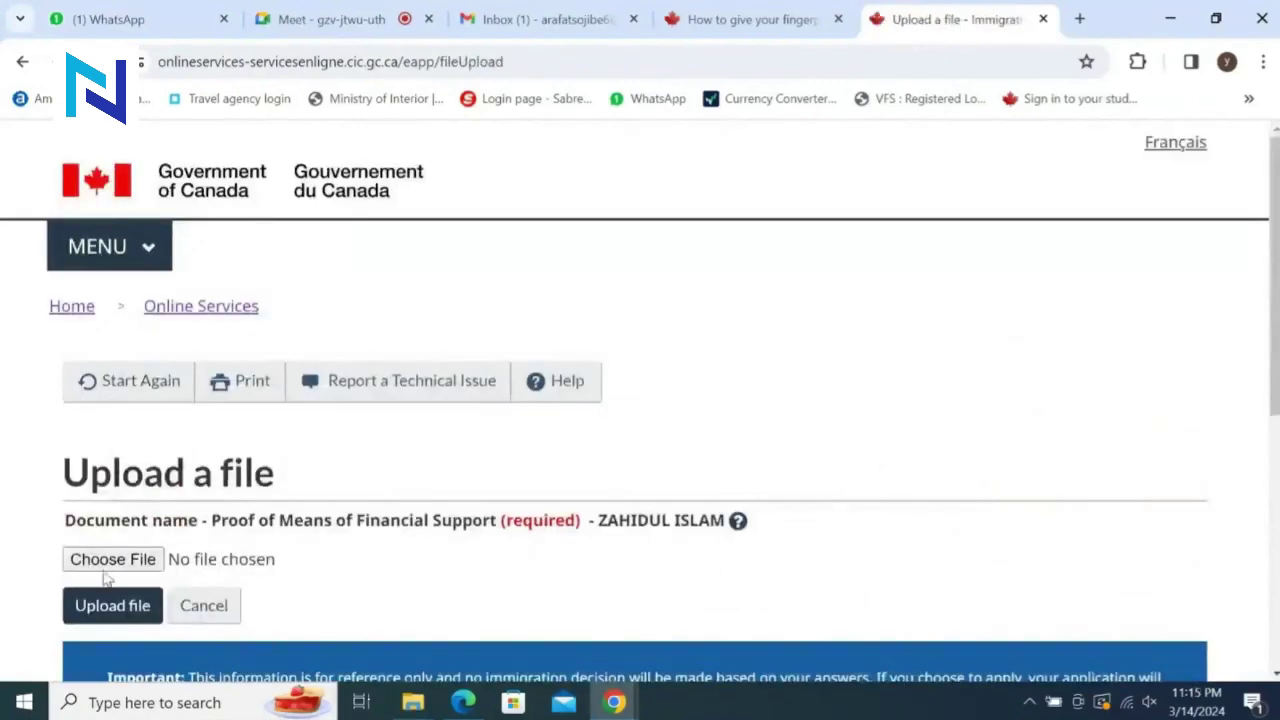
{"action": "left_click", "coordinate": [107, 561]}
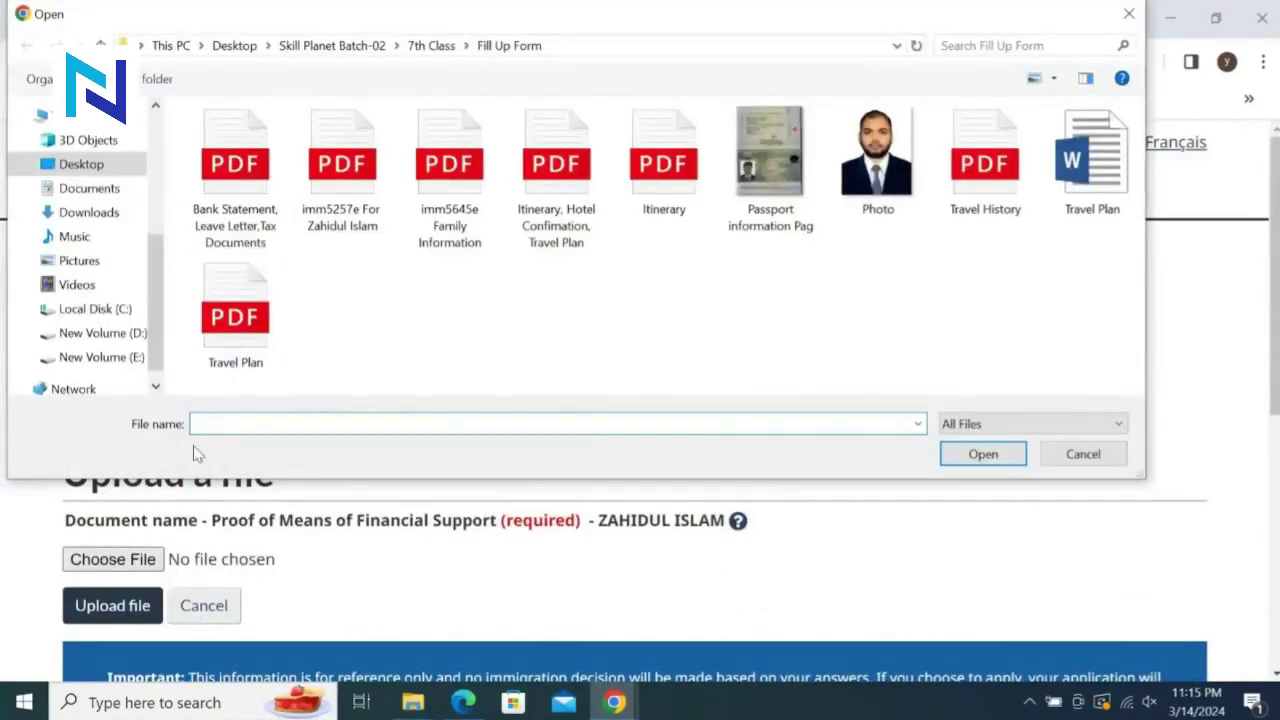
{"action": "left_click", "coordinate": [250, 226]}
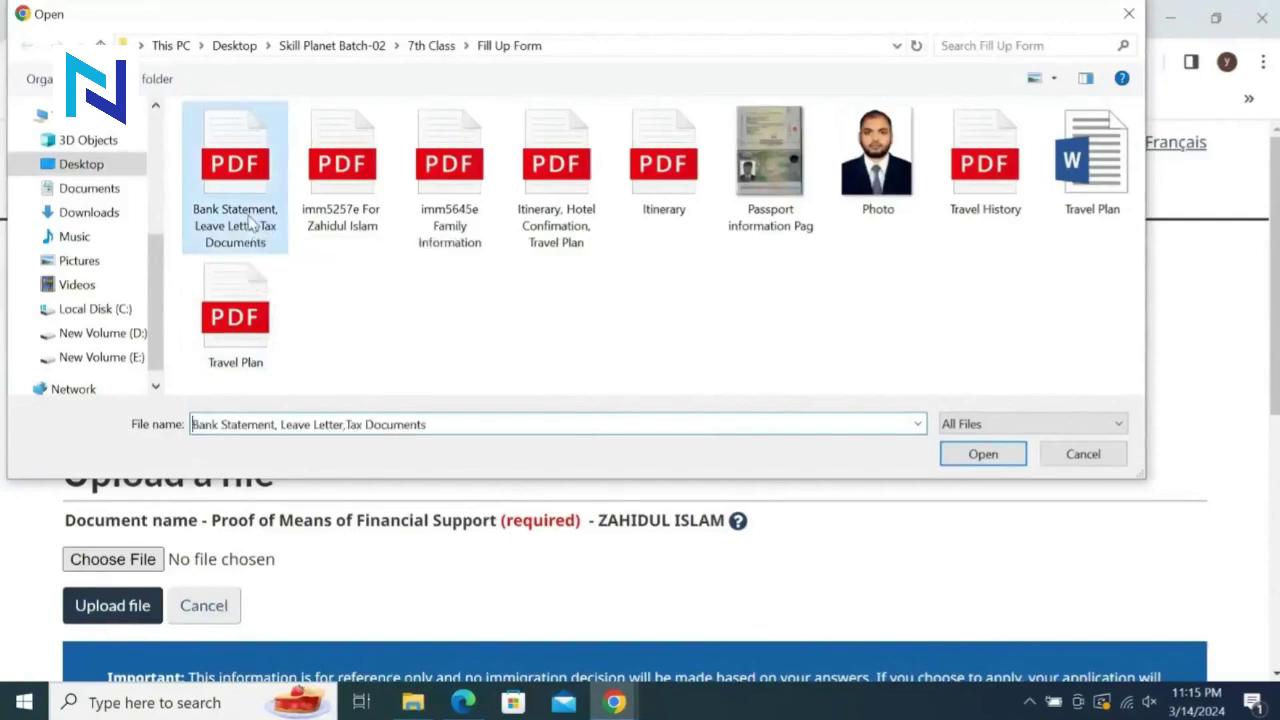
{"action": "left_click", "coordinate": [983, 454]}
{"action": "scroll", "coordinate": [989, 460], "scroll_direction": "down", "scroll_amount": 3}
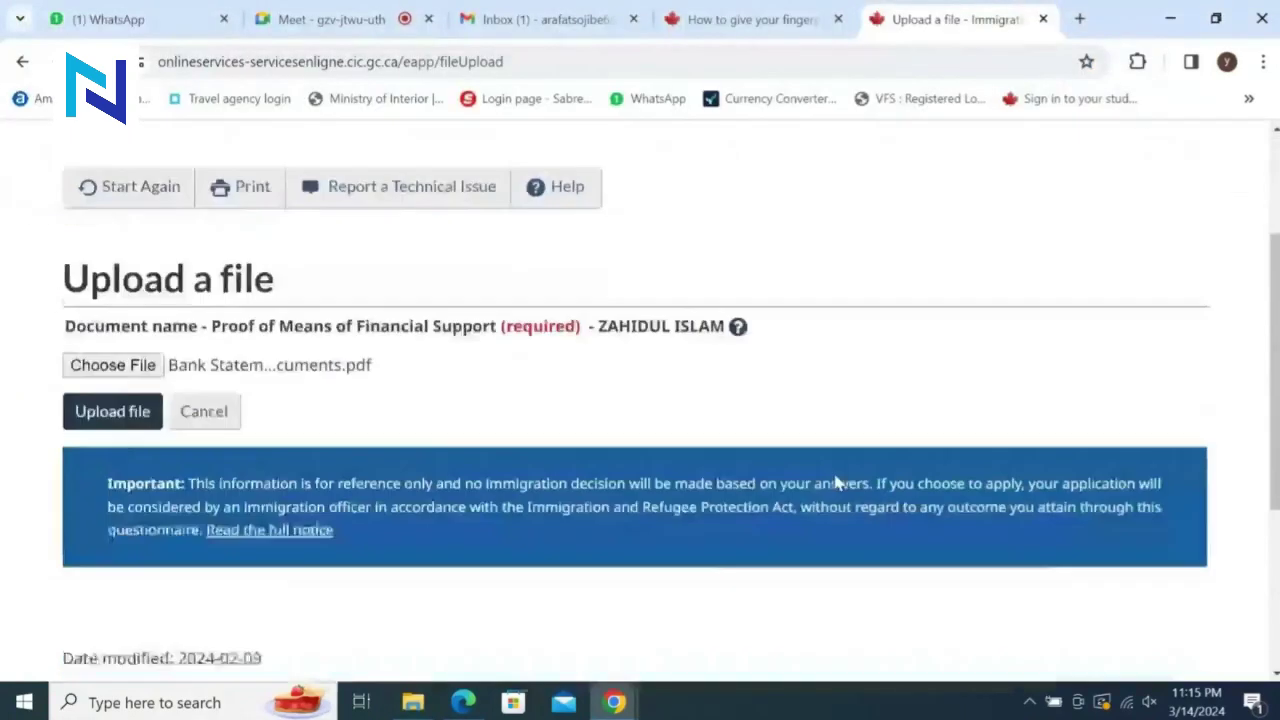
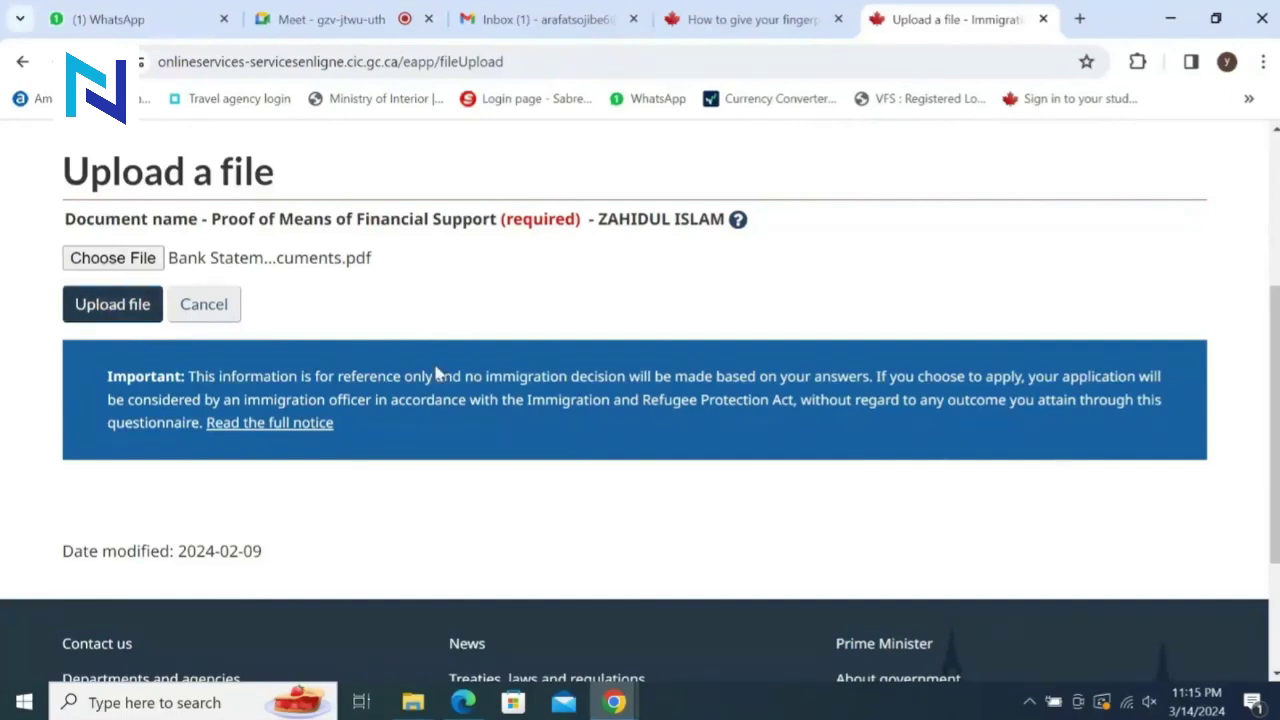
Upload 'Bank Statement, Leave Letter,Tax Documents.pdf' as financial support proof, check the filename, and go back to the checklist.
{"action": "left_click", "coordinate": [106, 306]}
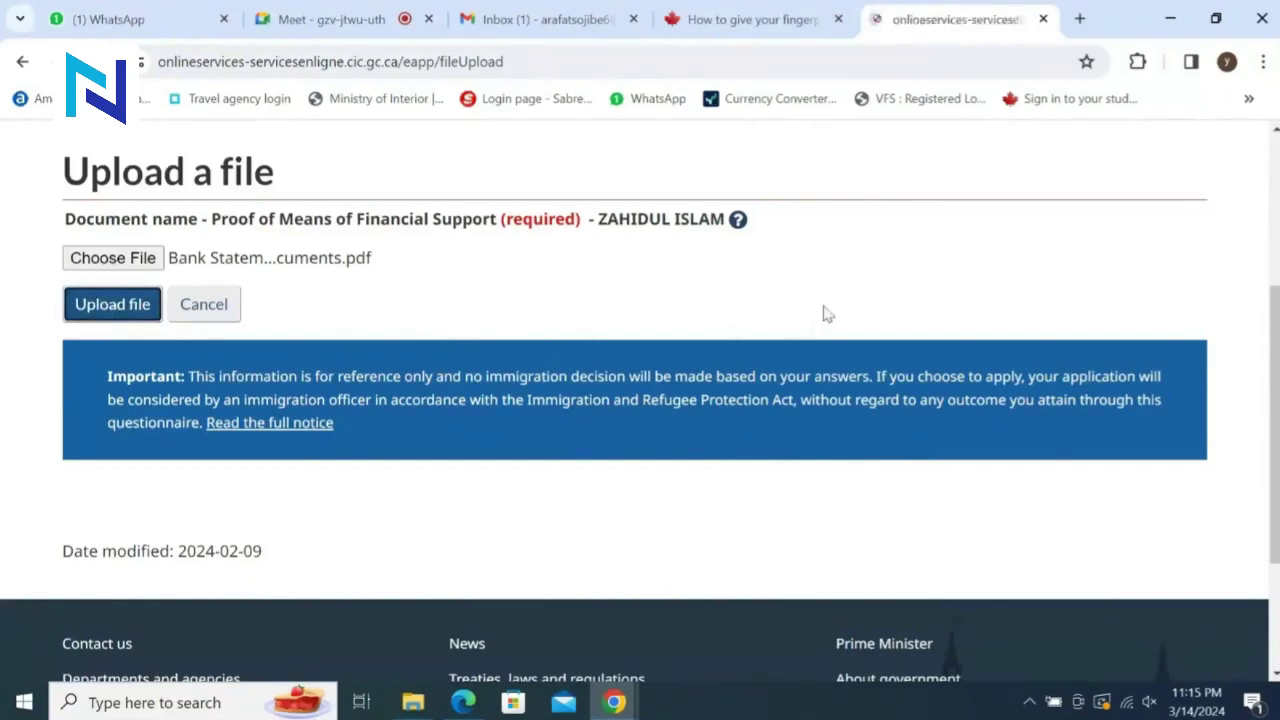
{"action": "scroll", "coordinate": [705, 413], "scroll_direction": "down", "scroll_amount": 1}
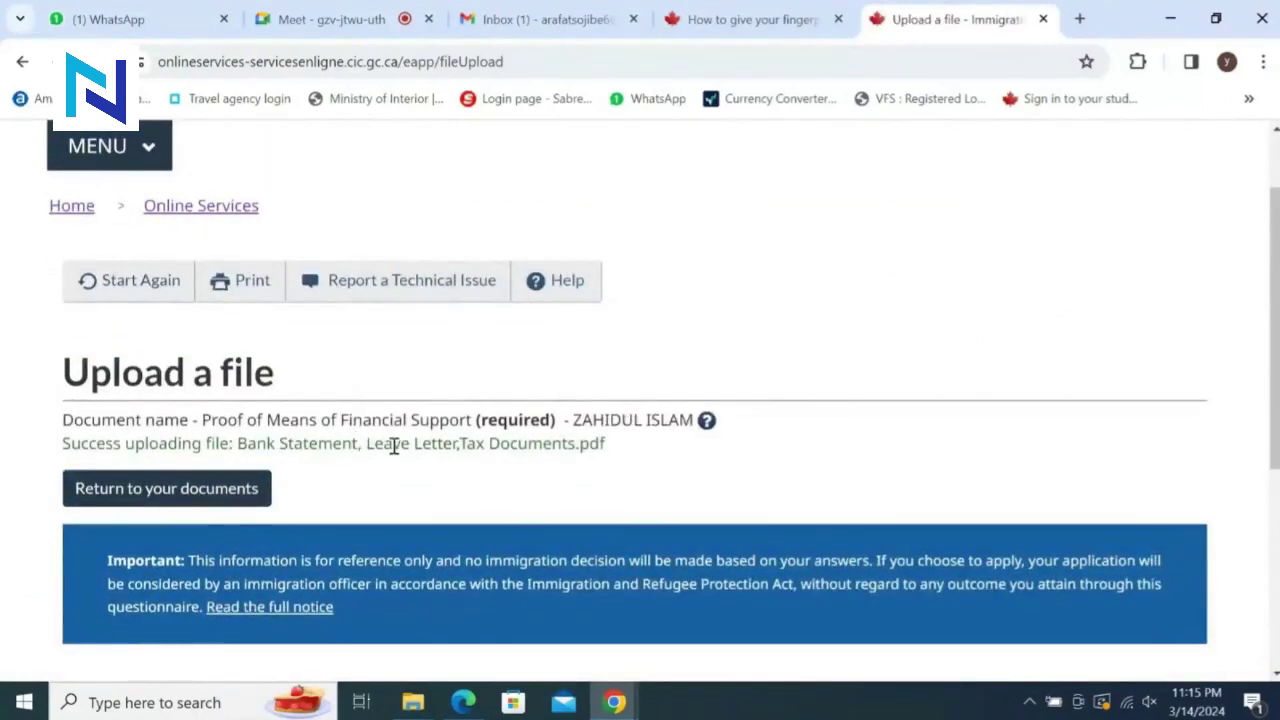
{"action": "left_click_drag", "start_coordinate": [393, 447], "coordinate": [440, 447]}
{"action": "left_click_drag", "start_coordinate": [607, 447], "coordinate": [543, 453]}
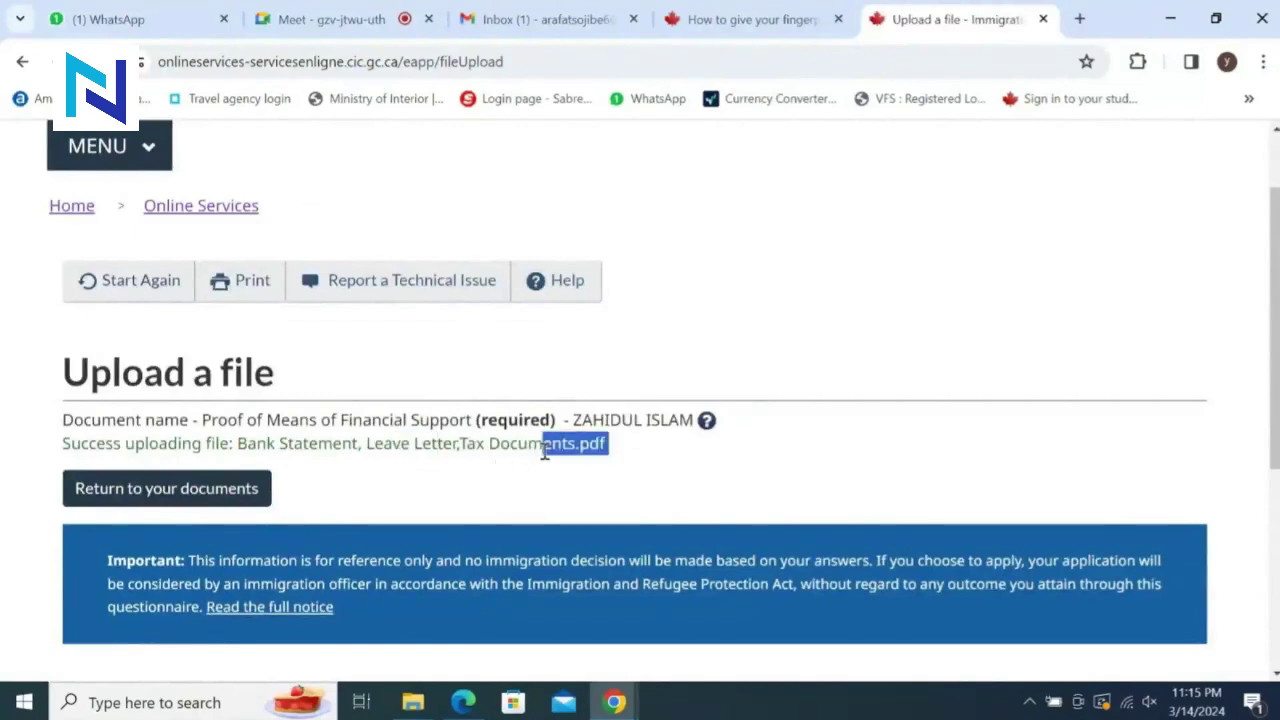
{"action": "left_click", "coordinate": [540, 450]}
{"action": "left_click", "coordinate": [216, 494]}
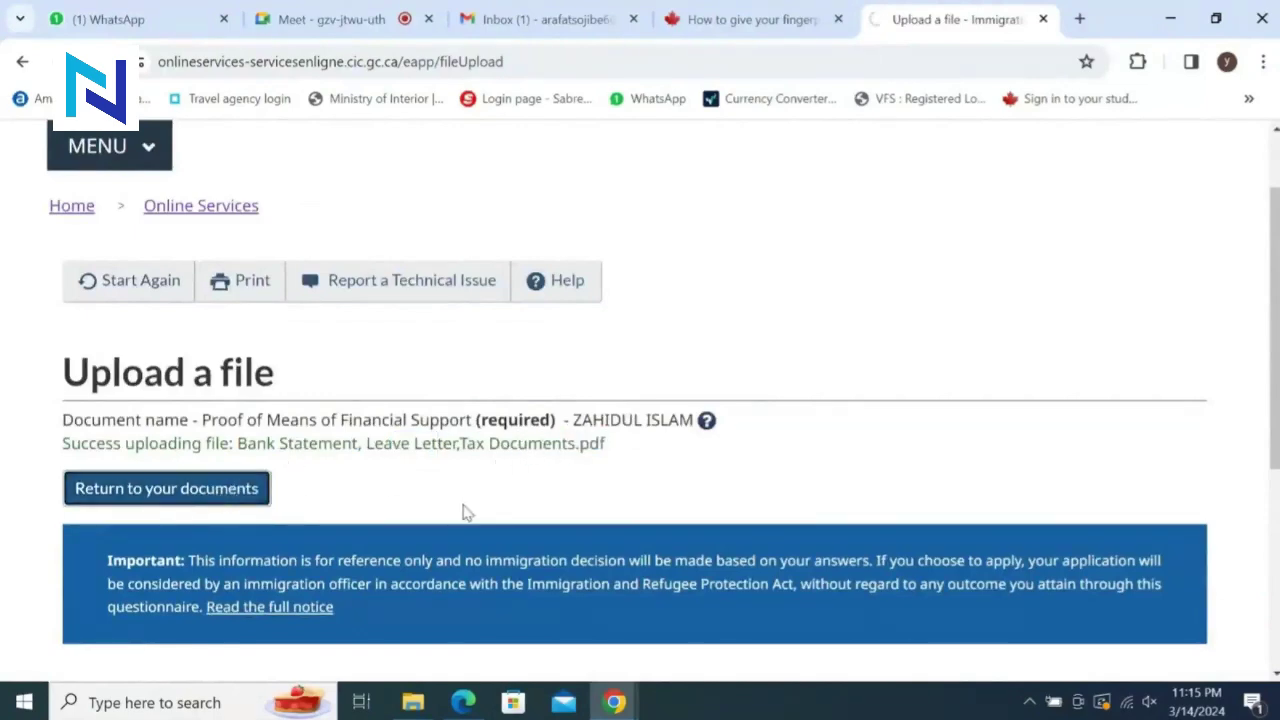
Choose Photo.jpeg and upload it as the Digital photo document.
{"action": "scroll", "coordinate": [426, 487], "scroll_direction": "down", "scroll_amount": 20}
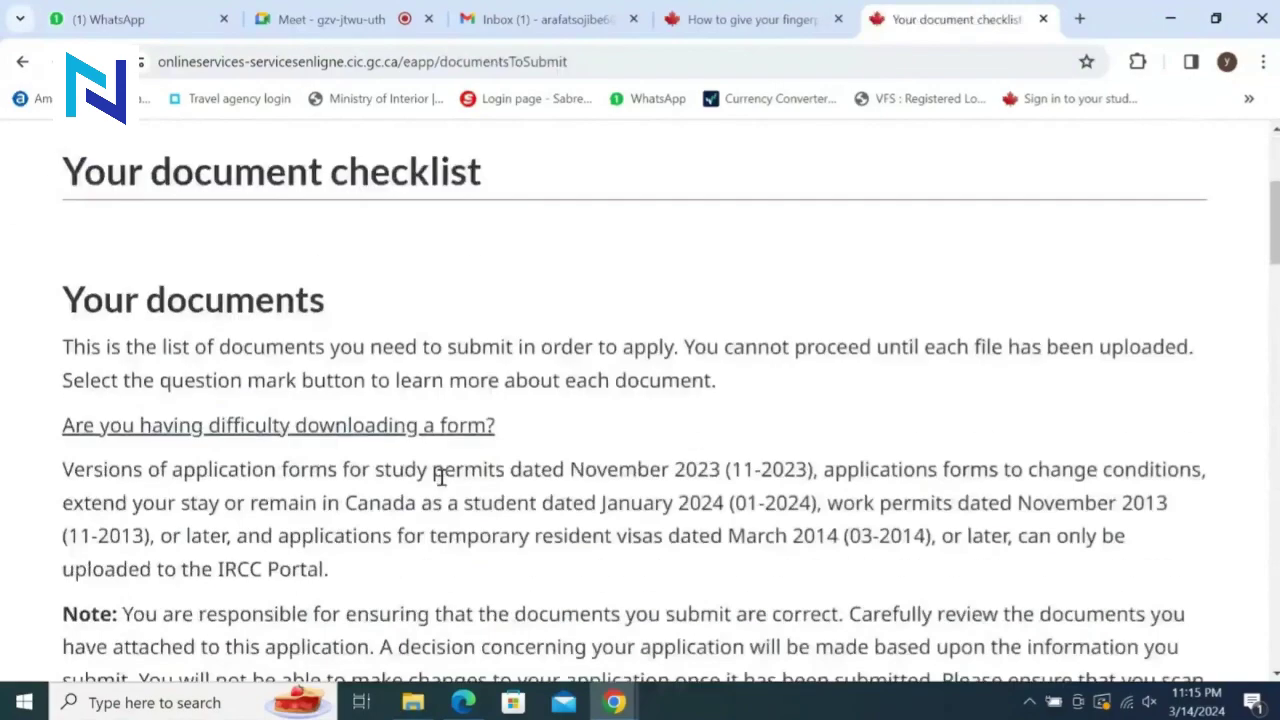
{"action": "scroll", "coordinate": [500, 480], "scroll_direction": "up", "scroll_amount": 2}
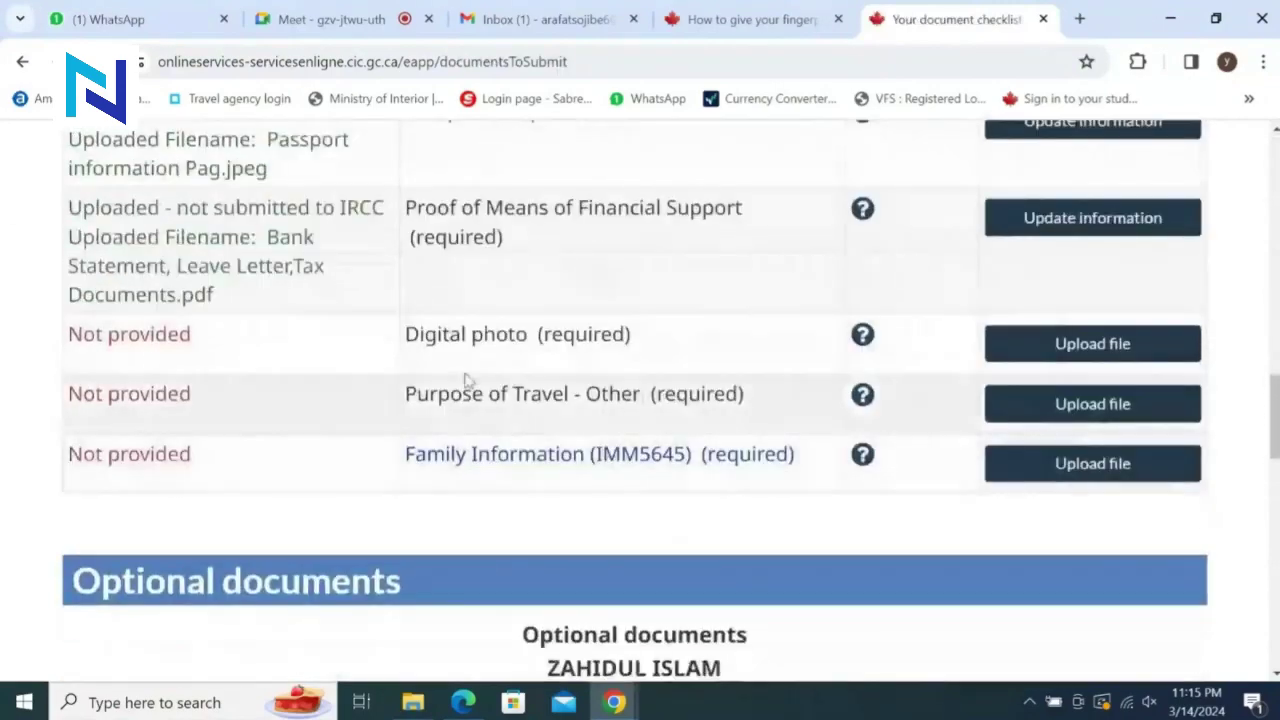
{"action": "left_click", "coordinate": [1072, 346]}
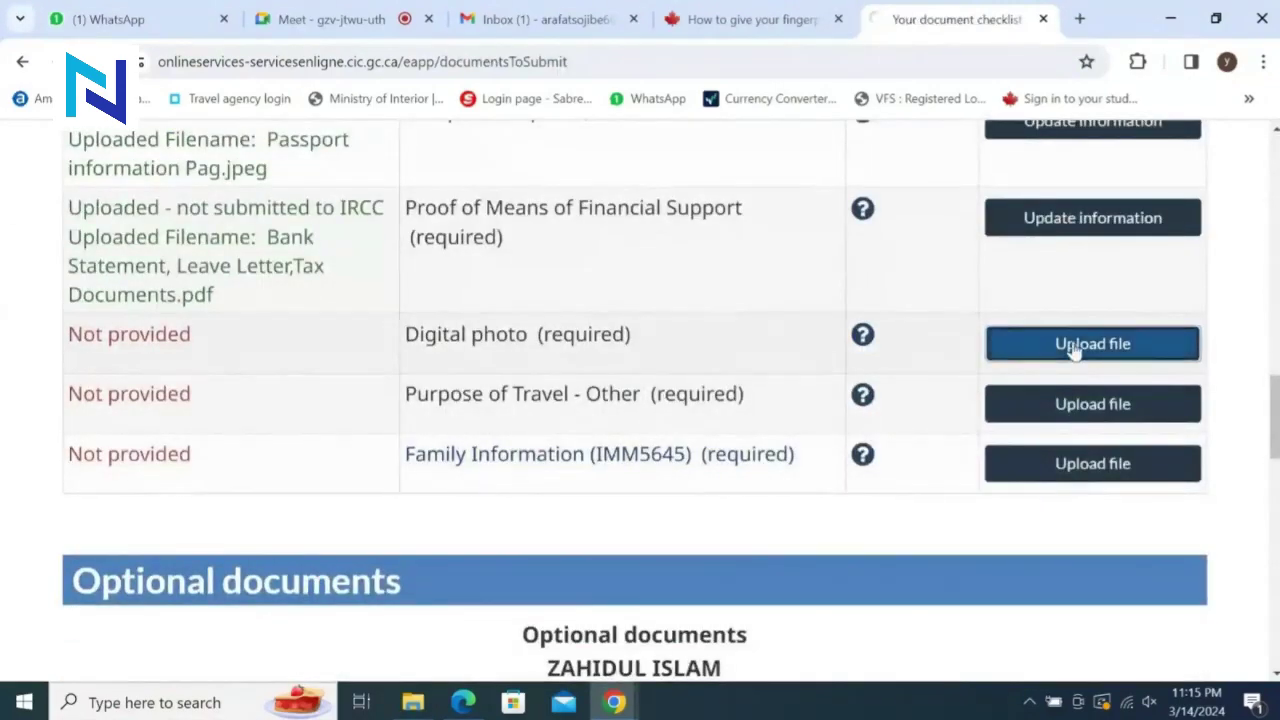
{"action": "scroll", "coordinate": [957, 357], "scroll_direction": "down", "scroll_amount": 2}
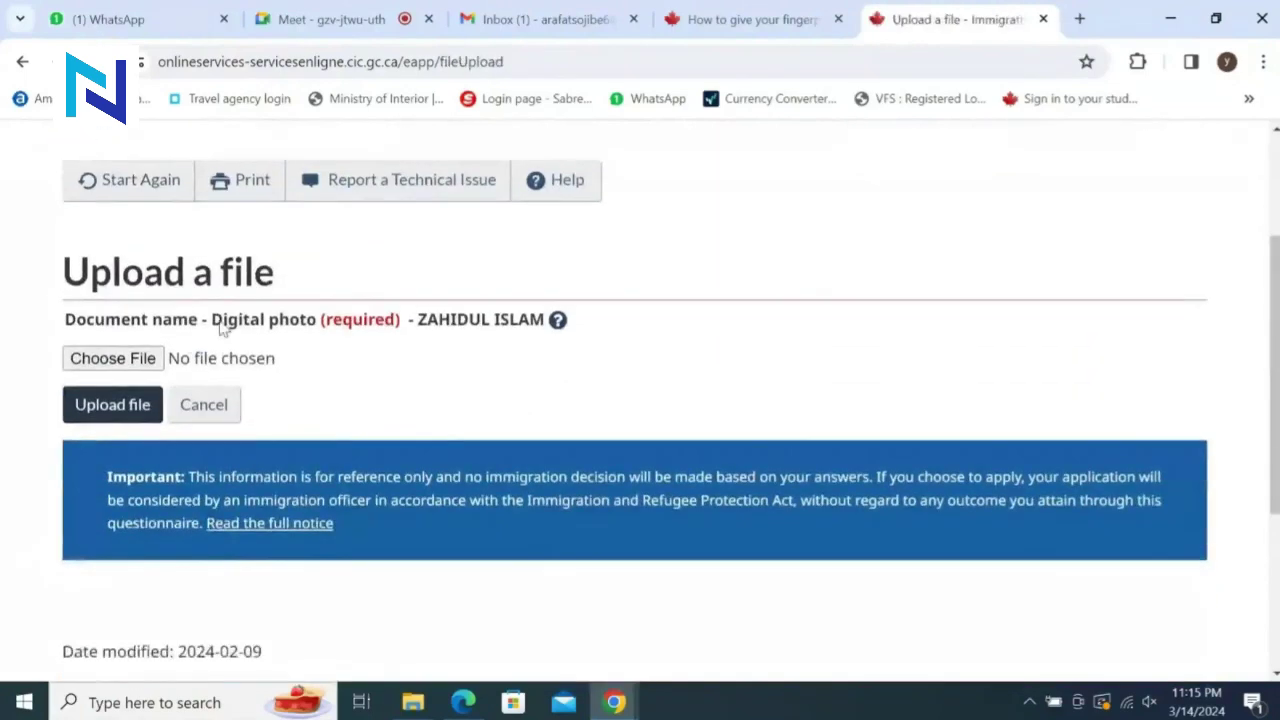
{"action": "left_click", "coordinate": [152, 362]}
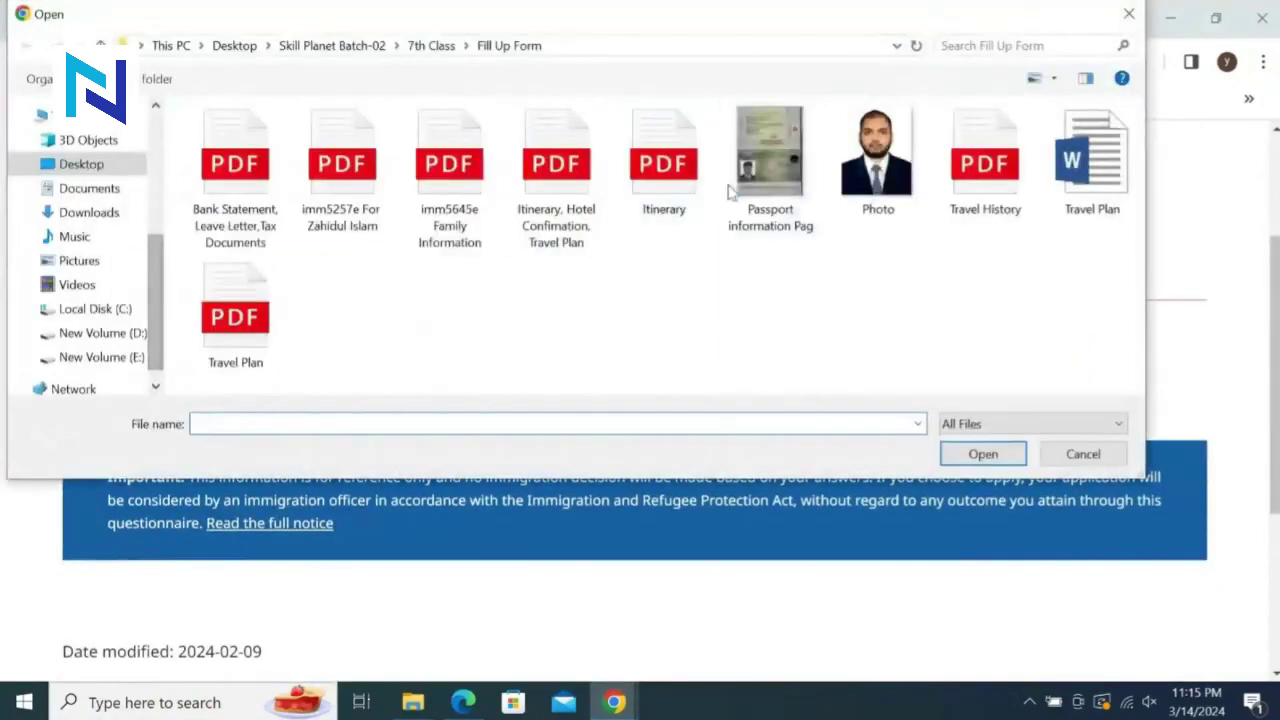
{"action": "left_click", "coordinate": [882, 218]}
{"action": "left_click", "coordinate": [968, 453]}
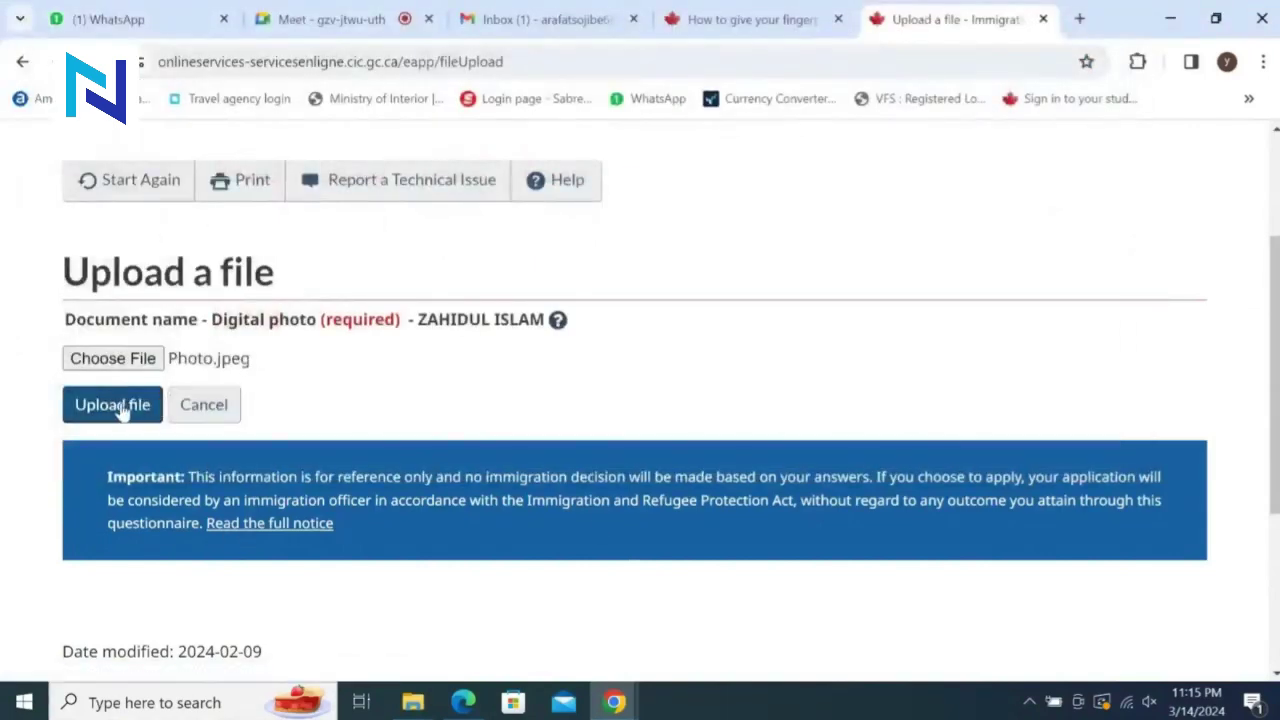
{"action": "left_click", "coordinate": [150, 412]}
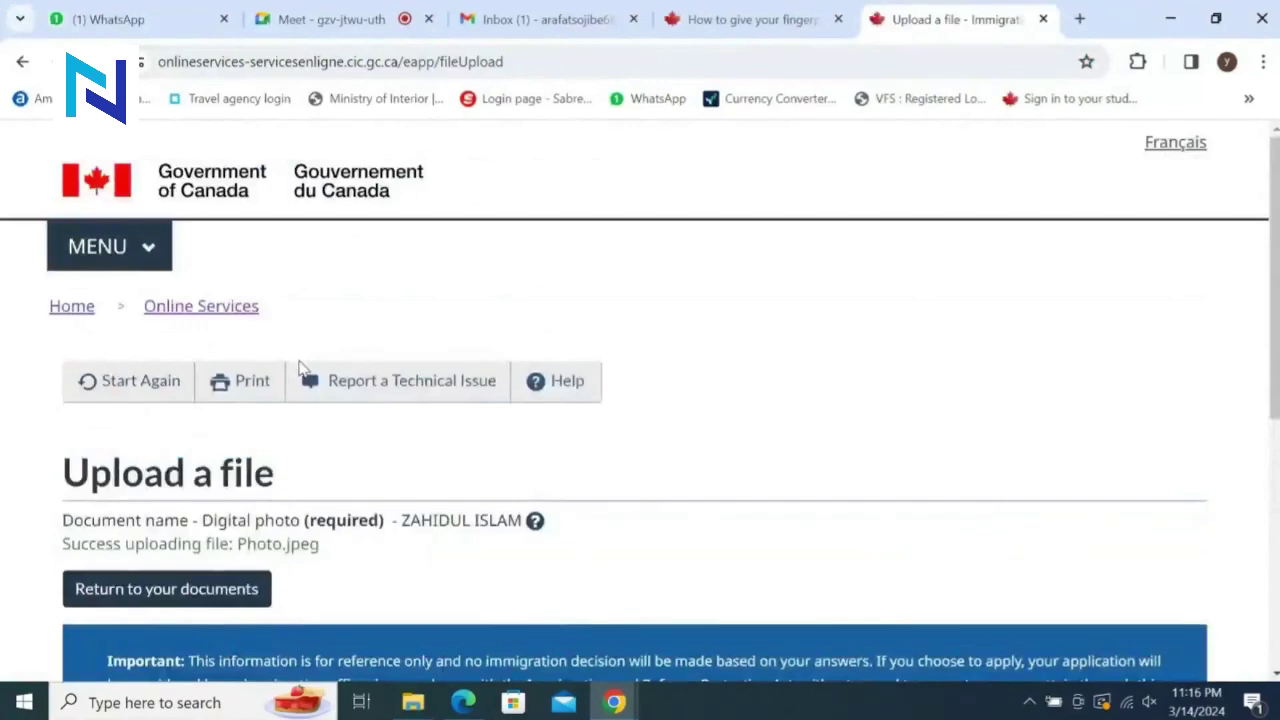
Go back to the document checklist and start the Purpose of Travel - Other upload.
{"action": "left_click", "coordinate": [204, 591]}
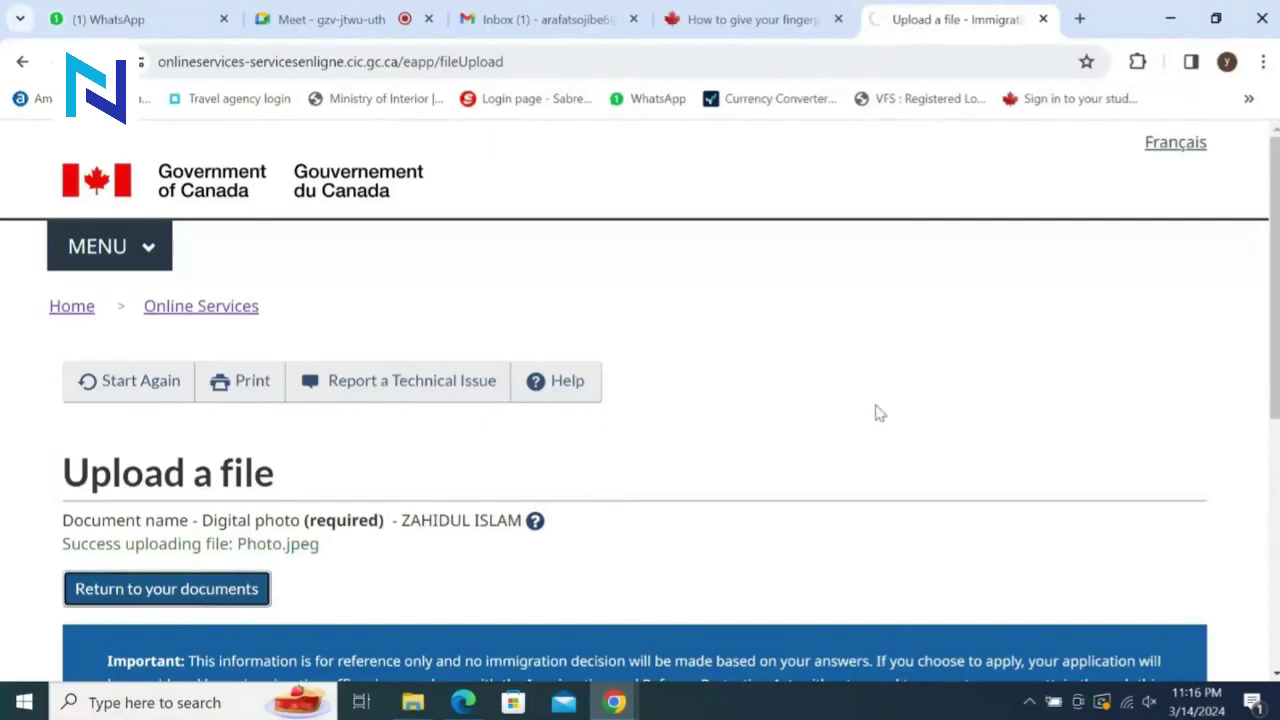
{"action": "scroll", "coordinate": [940, 410], "scroll_direction": "down", "scroll_amount": 15}
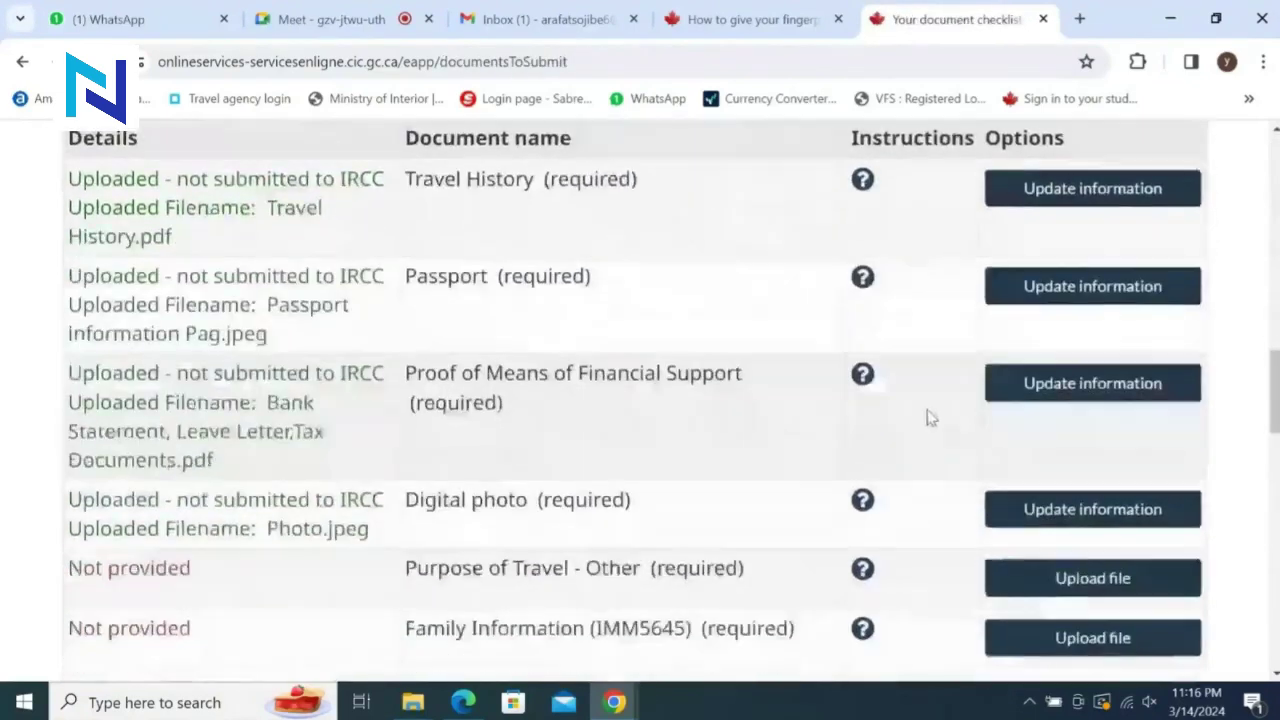
{"action": "scroll", "coordinate": [928, 418], "scroll_direction": "down", "scroll_amount": 3}
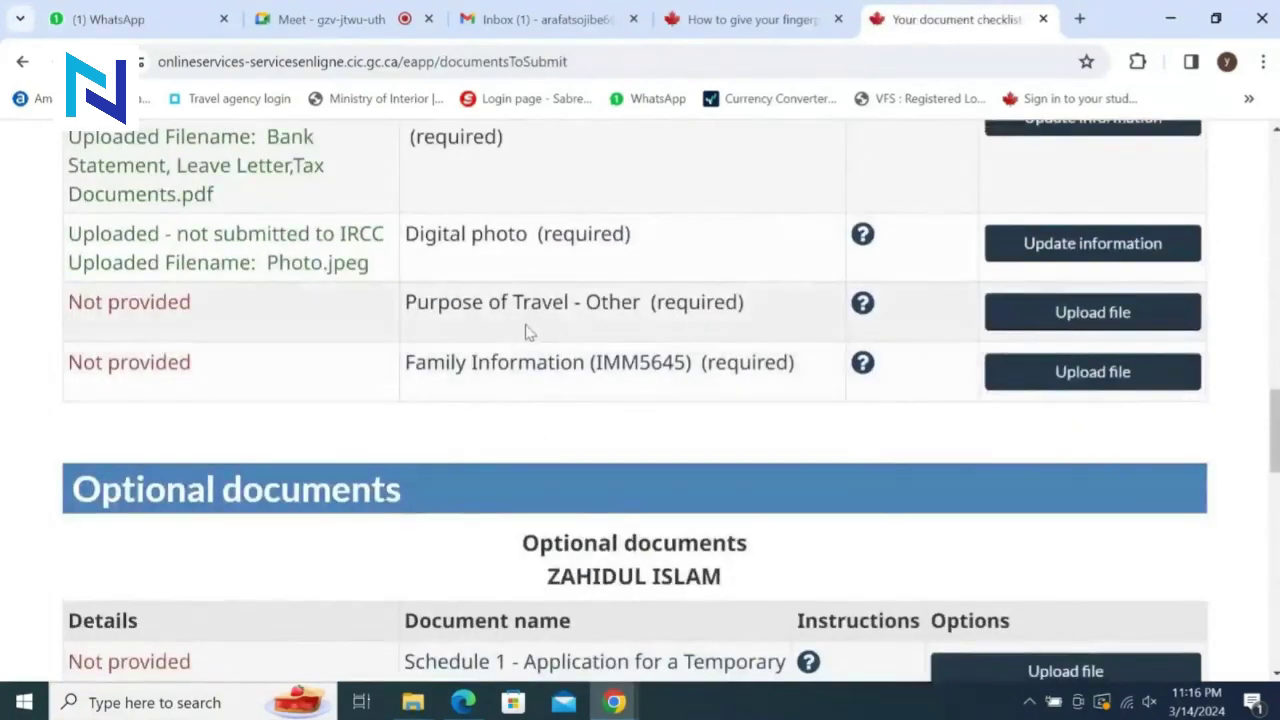
{"action": "left_click", "coordinate": [1057, 317]}
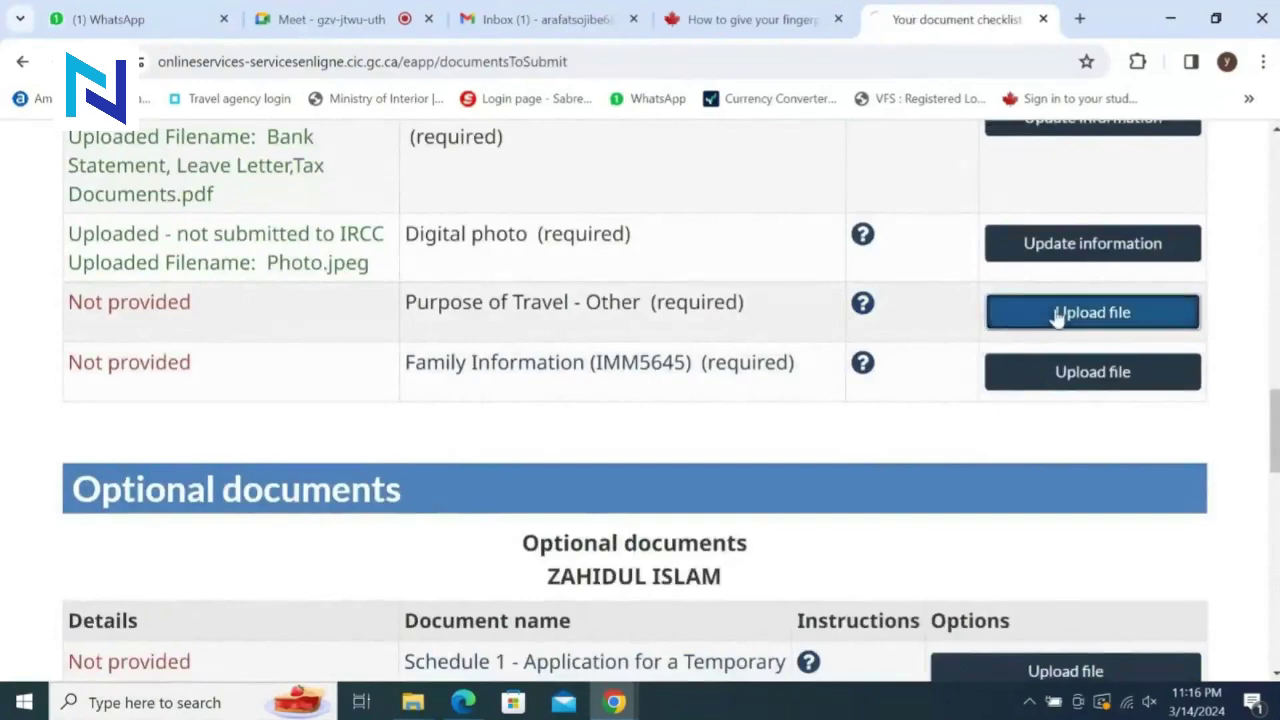
Read the itinerary, hotel and travel plan PDF in Edge, then close it and put Edge away.
{"action": "left_click", "coordinate": [1167, 18]}
{"action": "double_click", "coordinate": [907, 265]}
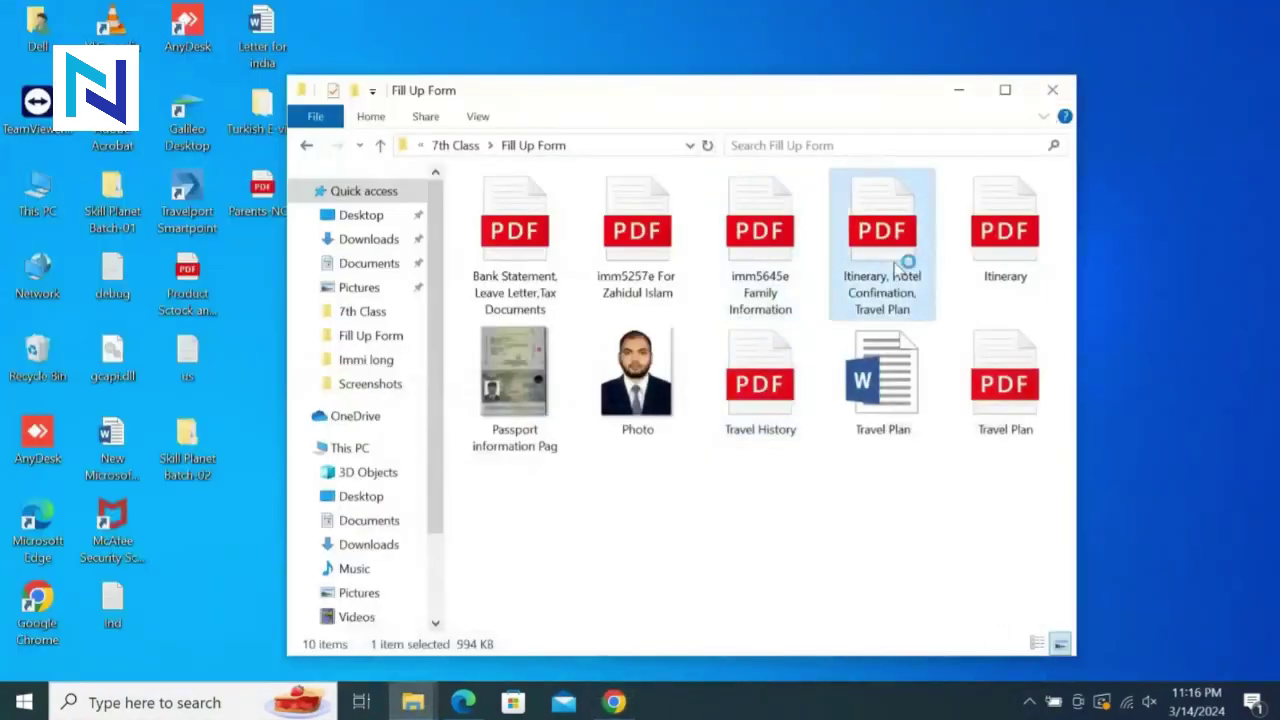
{"action": "scroll", "coordinate": [898, 270], "scroll_direction": "up", "scroll_amount": 15}
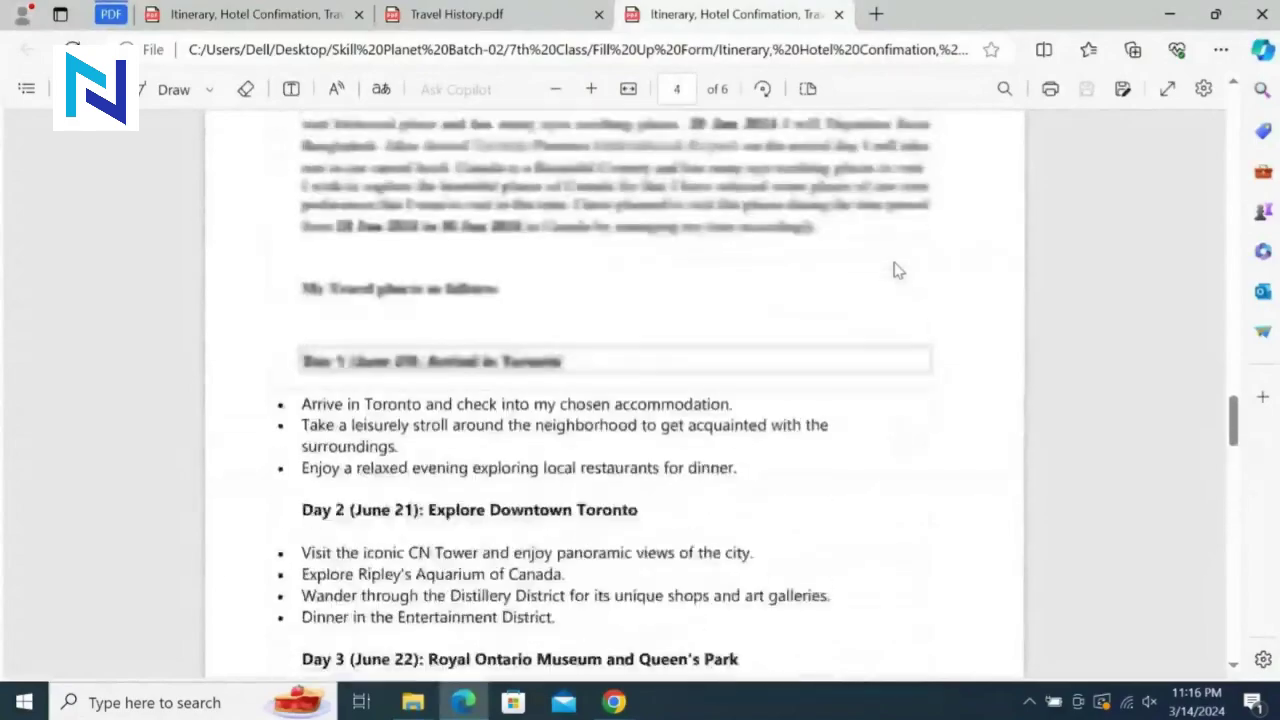
{"action": "scroll", "coordinate": [898, 270], "scroll_direction": "up", "scroll_amount": 10}
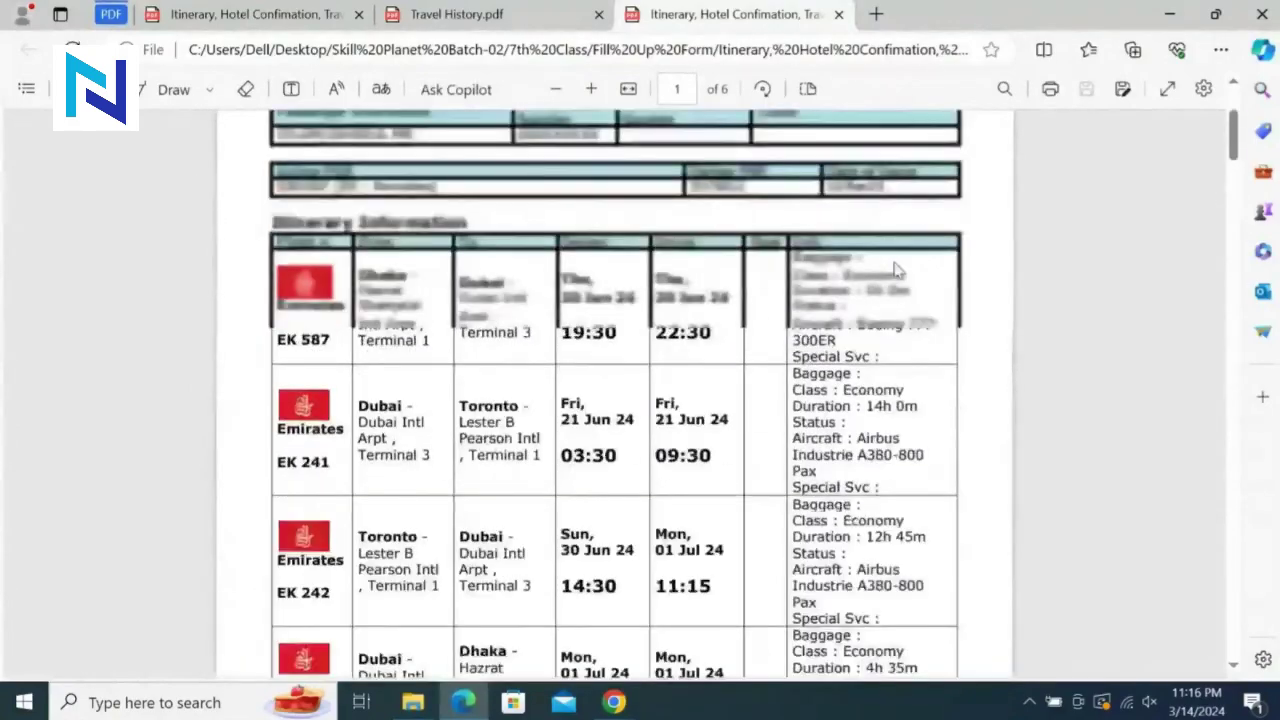
{"action": "scroll", "coordinate": [610, 250], "scroll_direction": "down", "scroll_amount": 12}
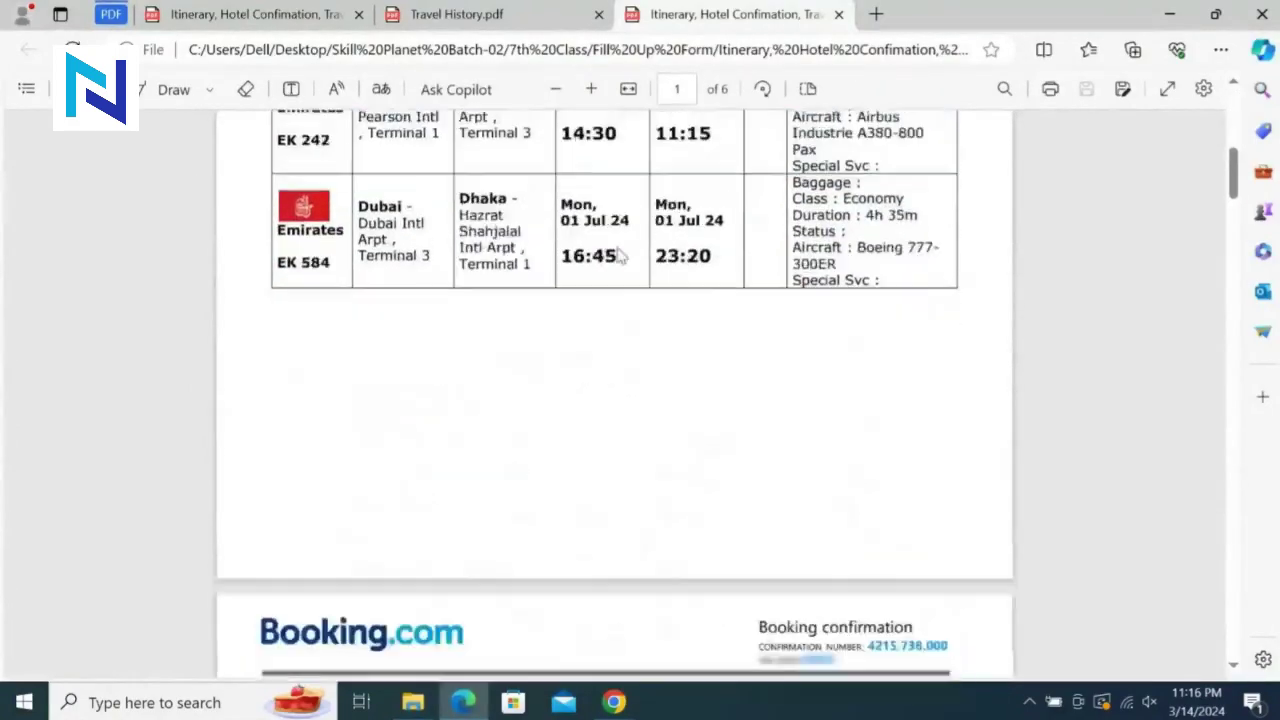
{"action": "scroll", "coordinate": [626, 254], "scroll_direction": "down", "scroll_amount": 10}
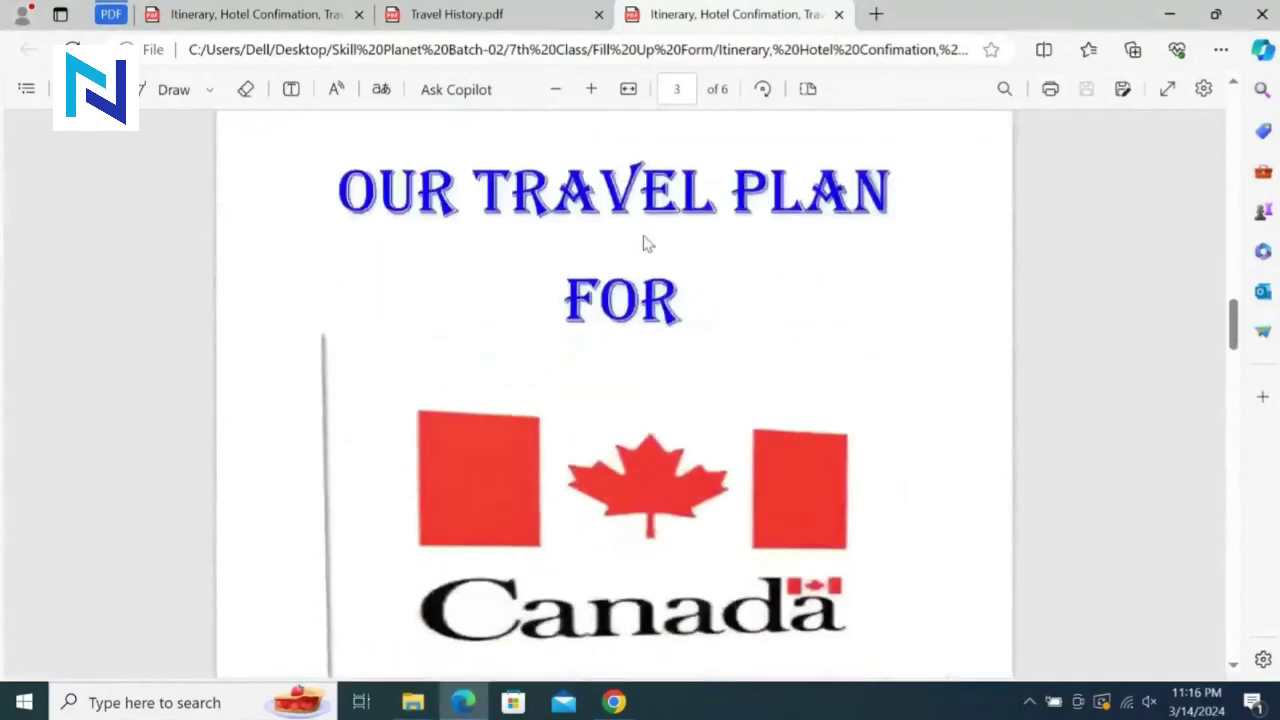
{"action": "scroll", "coordinate": [978, 240], "scroll_direction": "down", "scroll_amount": 8}
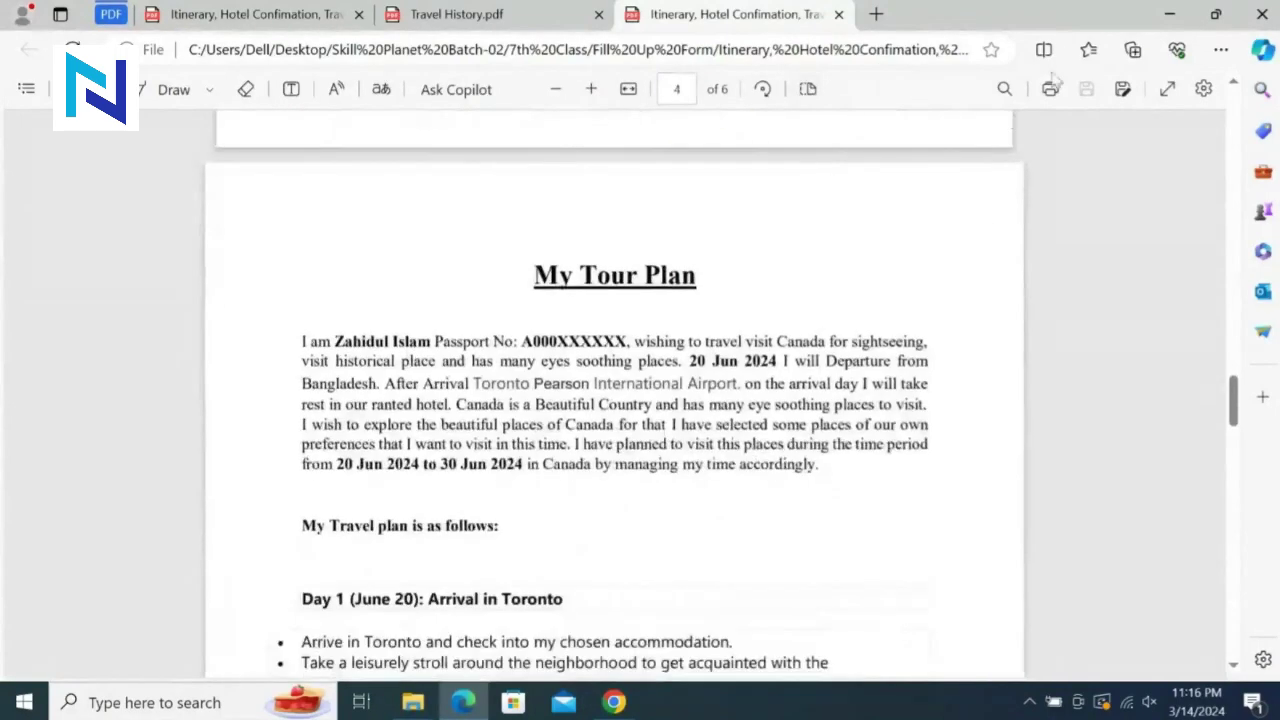
{"action": "left_click", "coordinate": [839, 15]}
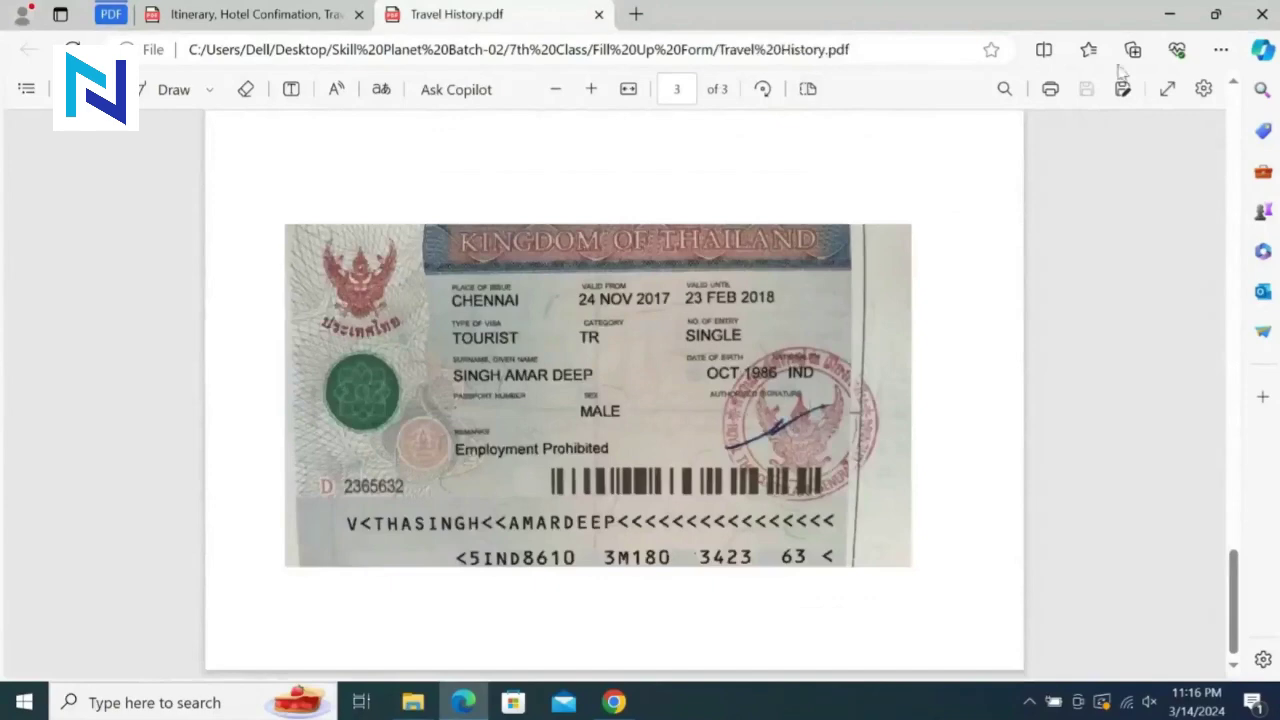
{"action": "left_click", "coordinate": [1170, 14]}
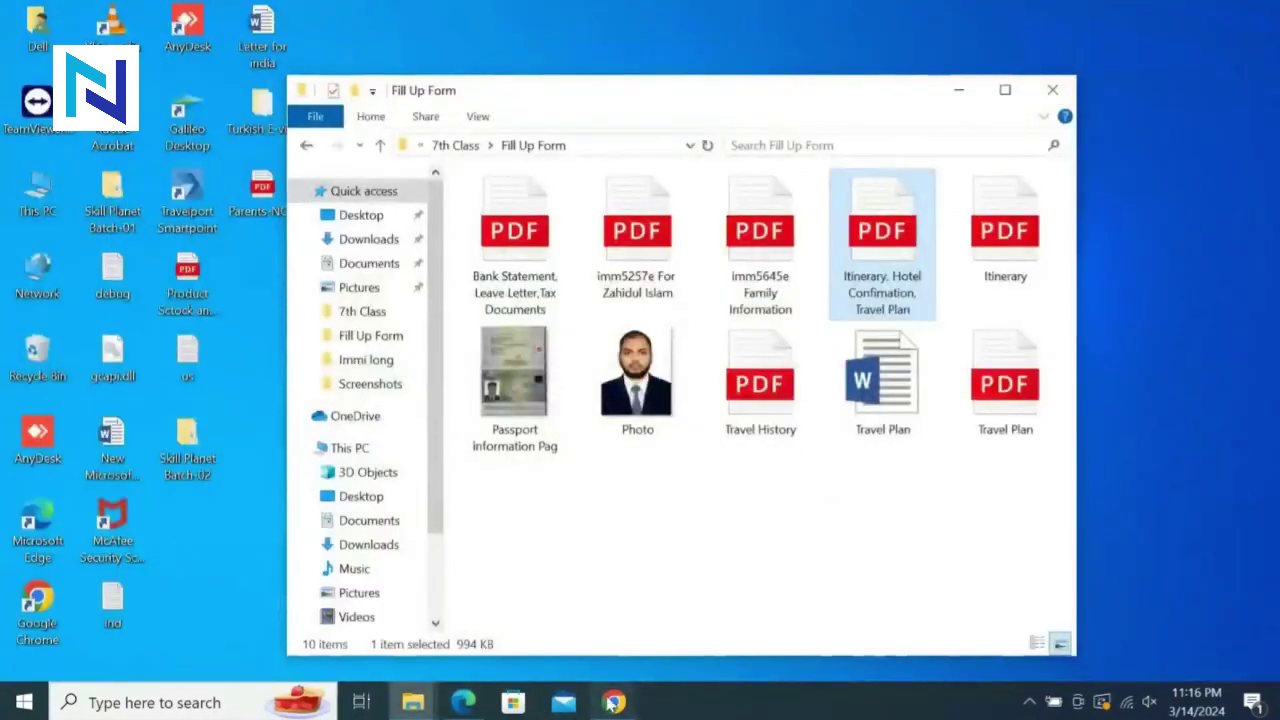
Upload 'Itinerary, Hotel Confimation, Travel Plan.pdf' as the Purpose of Travel - Other document.
{"action": "mouse_move", "coordinate": [614, 702]}
{"action": "left_click", "coordinate": [592, 570]}
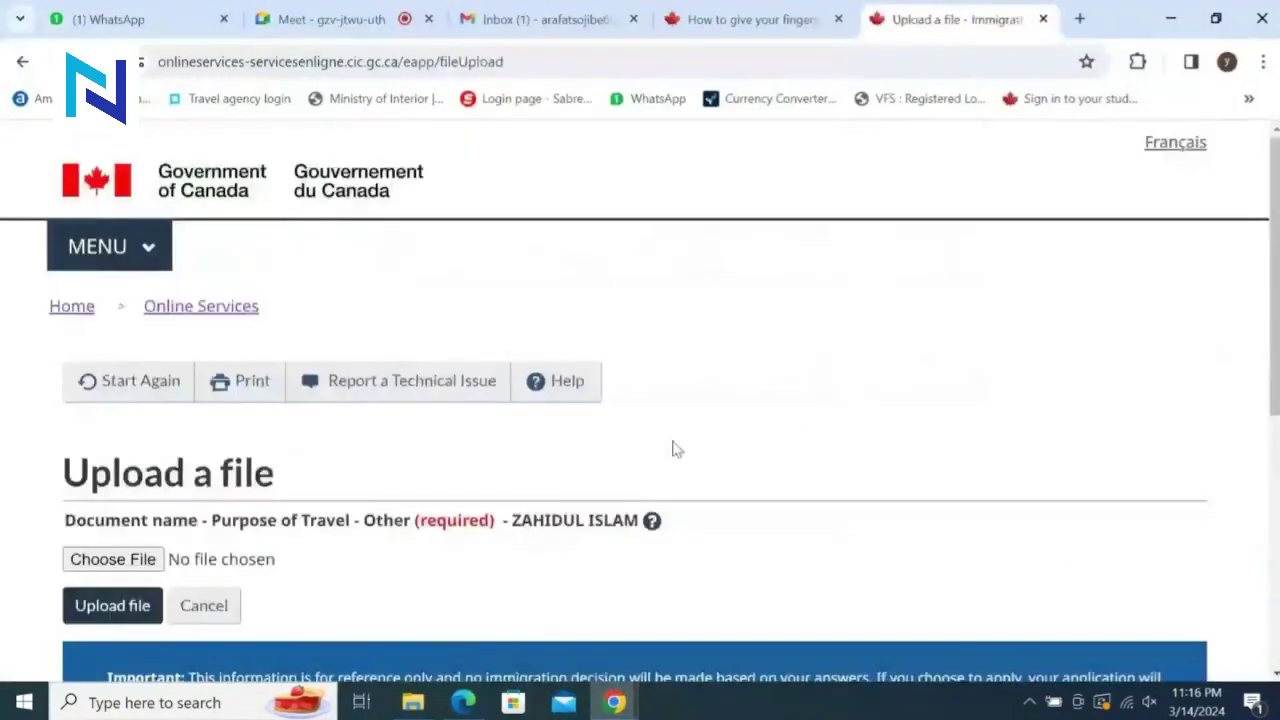
{"action": "scroll", "coordinate": [672, 450], "scroll_direction": "down", "scroll_amount": 1}
{"action": "left_click", "coordinate": [146, 457]}
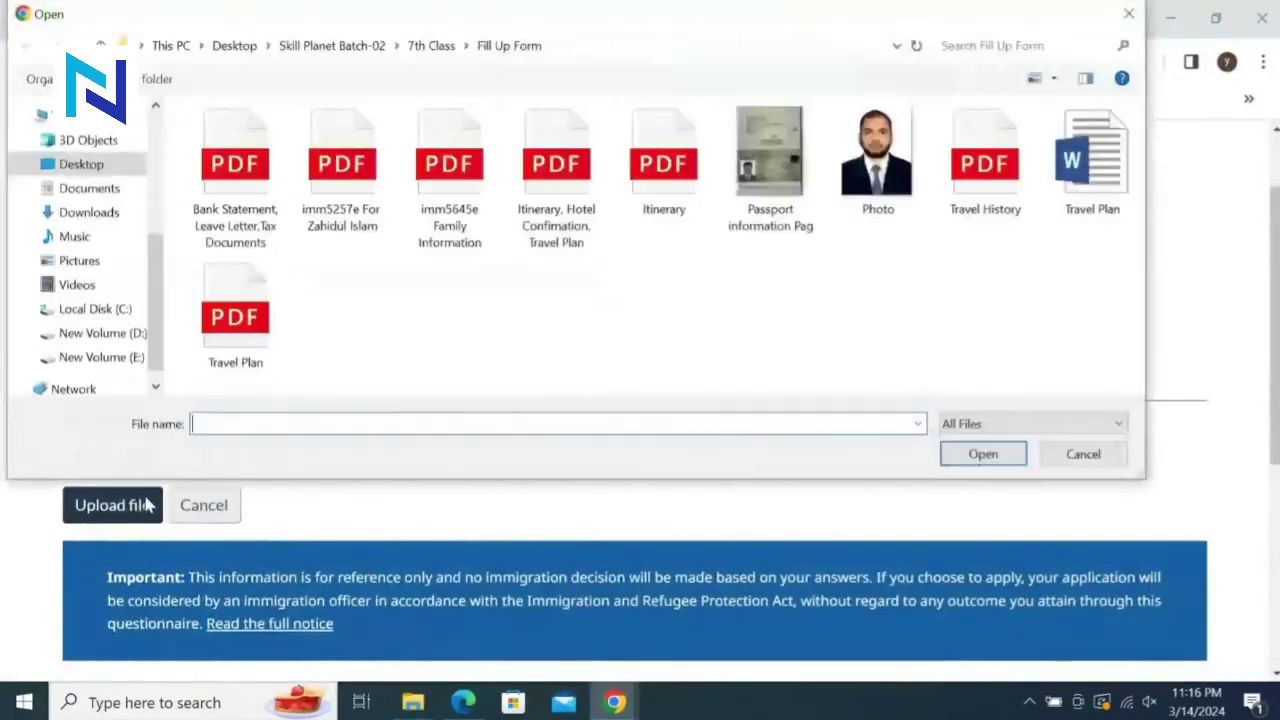
{"action": "left_click", "coordinate": [578, 205]}
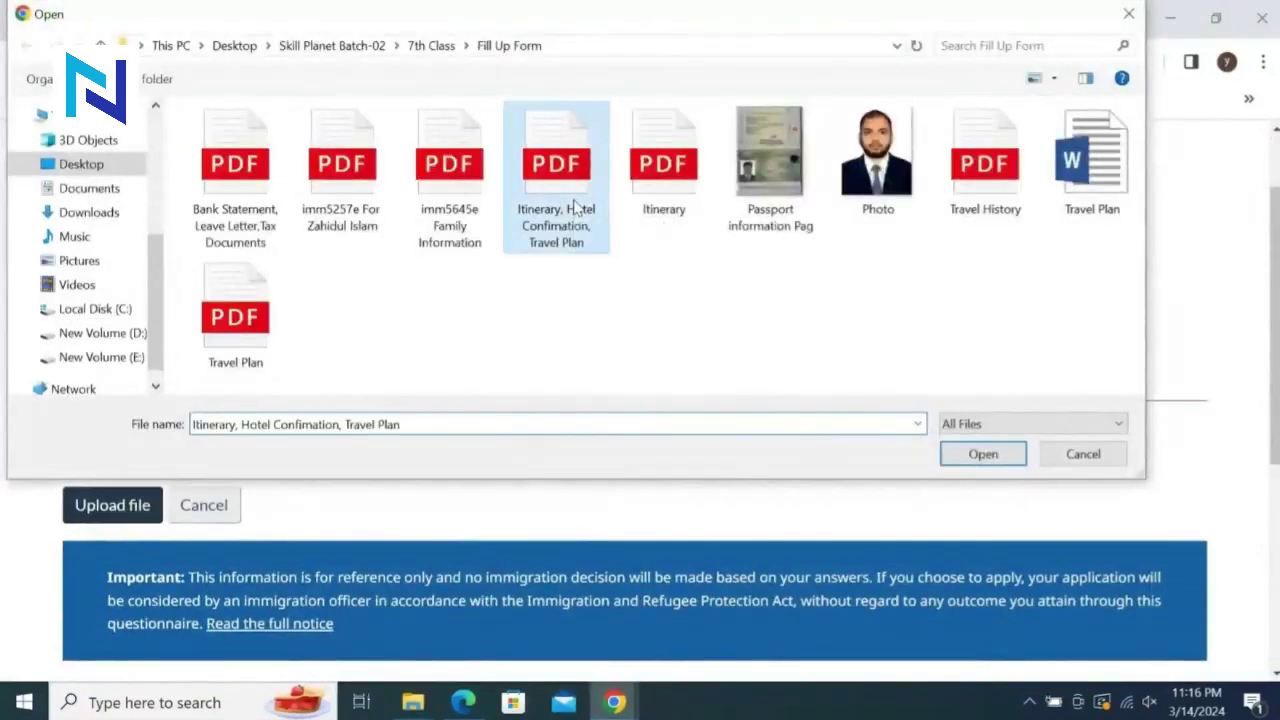
{"action": "left_click", "coordinate": [984, 455]}
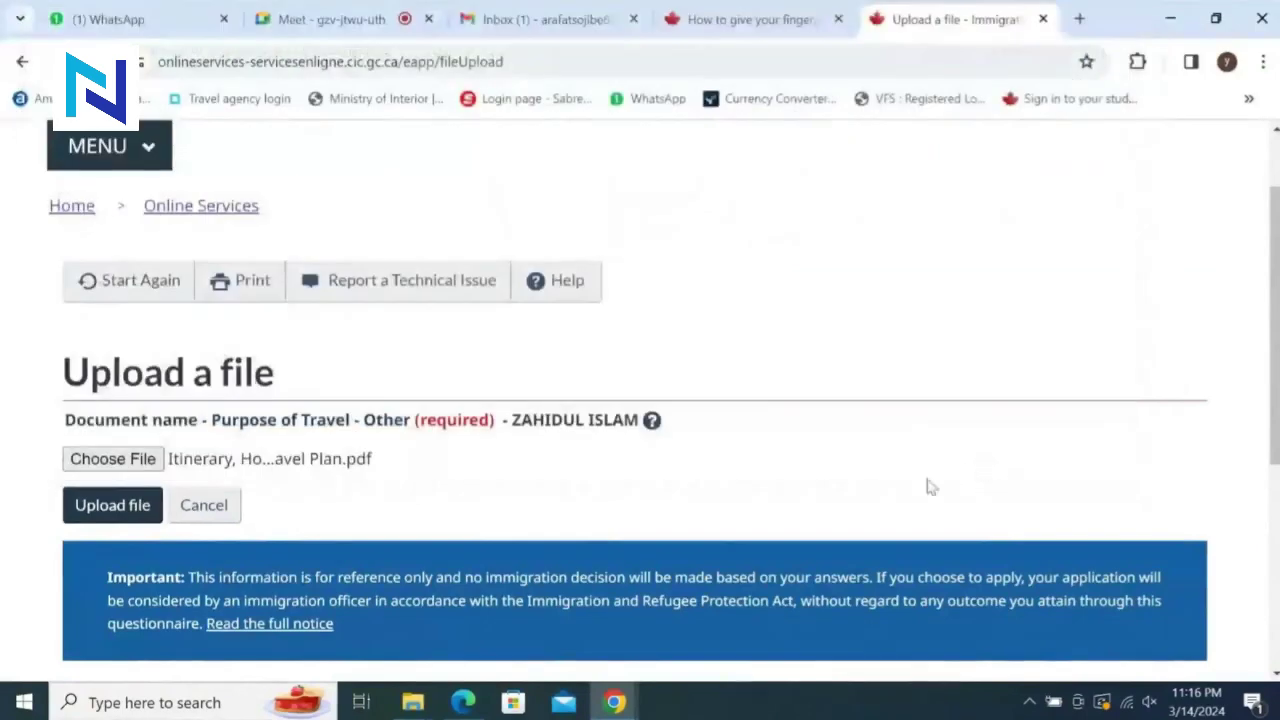
{"action": "left_click", "coordinate": [107, 512]}
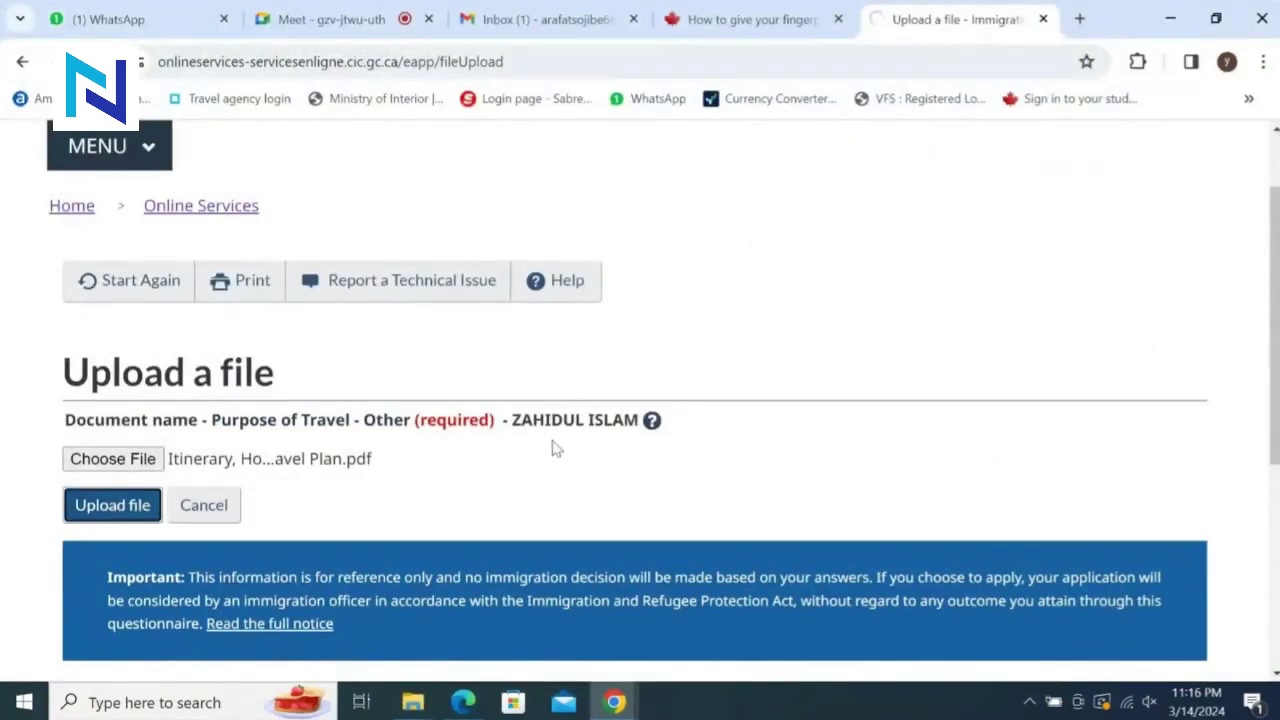
Go back to the document checklist and scroll down to the Family Information row.
{"action": "scroll", "coordinate": [490, 456], "scroll_direction": "down", "scroll_amount": 2}
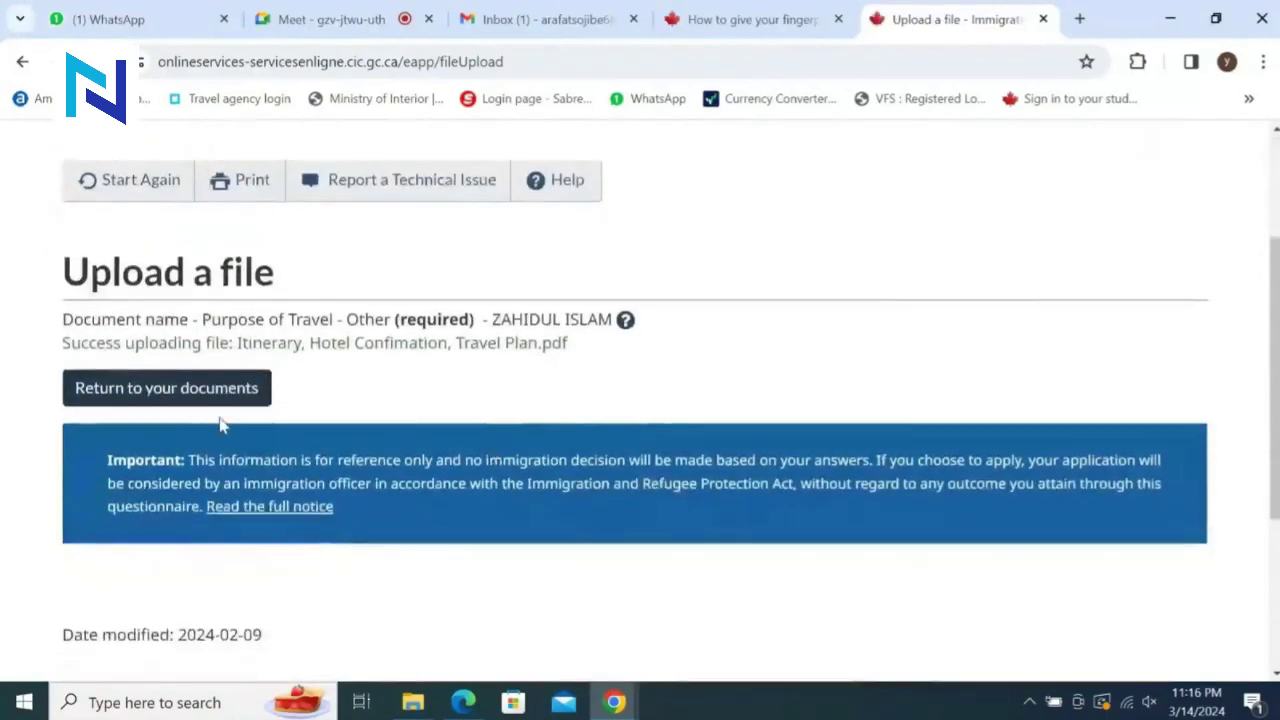
{"action": "left_click", "coordinate": [224, 390]}
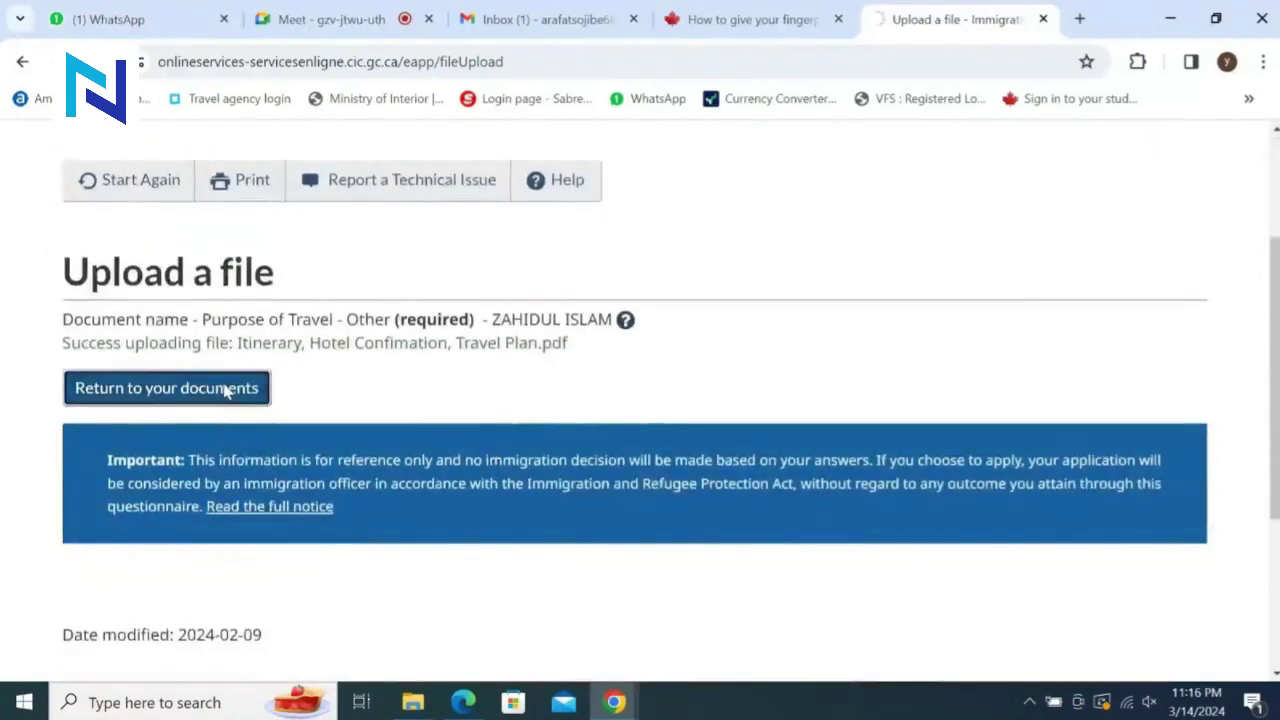
{"action": "scroll", "coordinate": [309, 380], "scroll_direction": "down", "scroll_amount": 10}
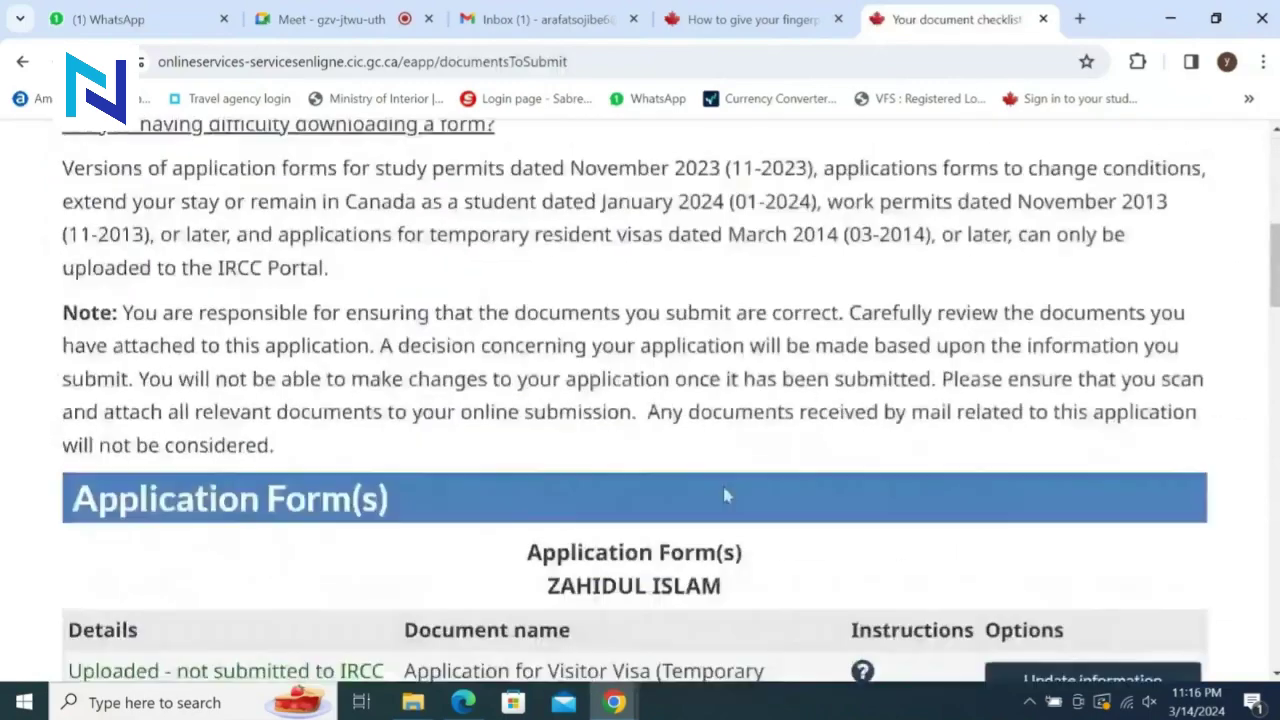
{"action": "scroll", "coordinate": [750, 490], "scroll_direction": "down", "scroll_amount": 8}
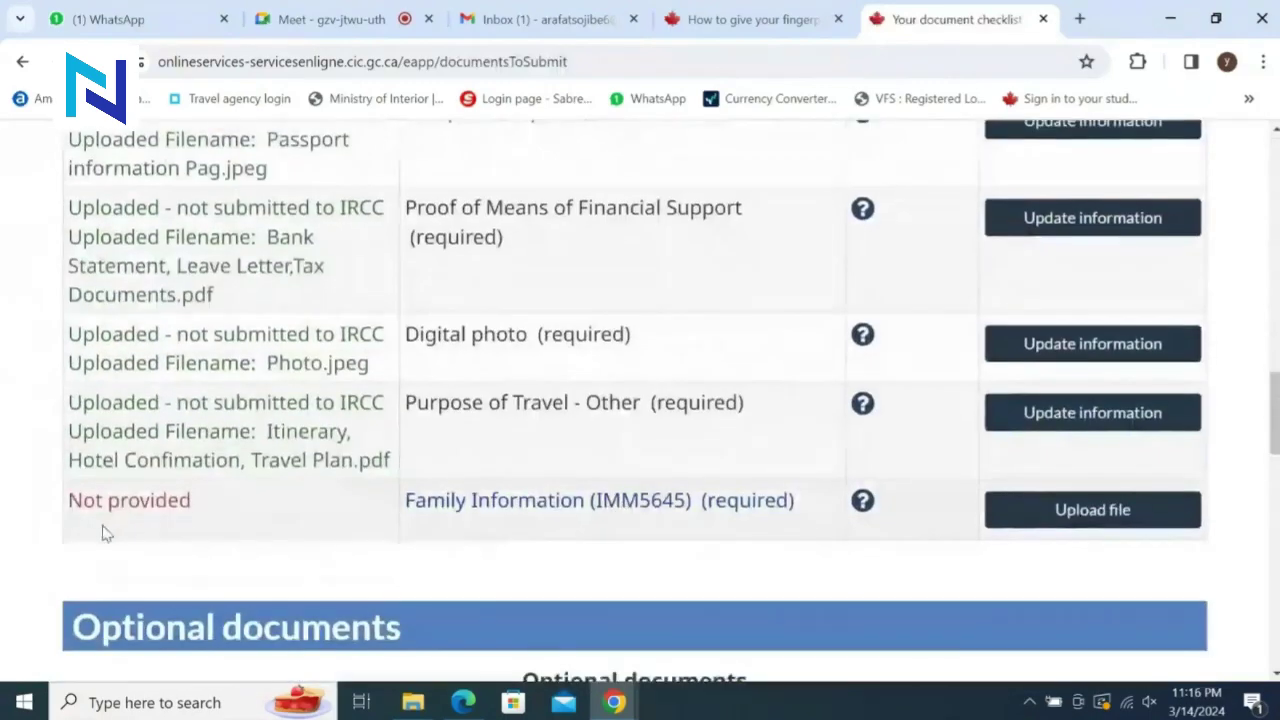
Upload 'imm5645e Family Information.pdf' on the Family Information (IMM5645) row and return to the checklist.
{"action": "left_click", "coordinate": [1088, 516]}
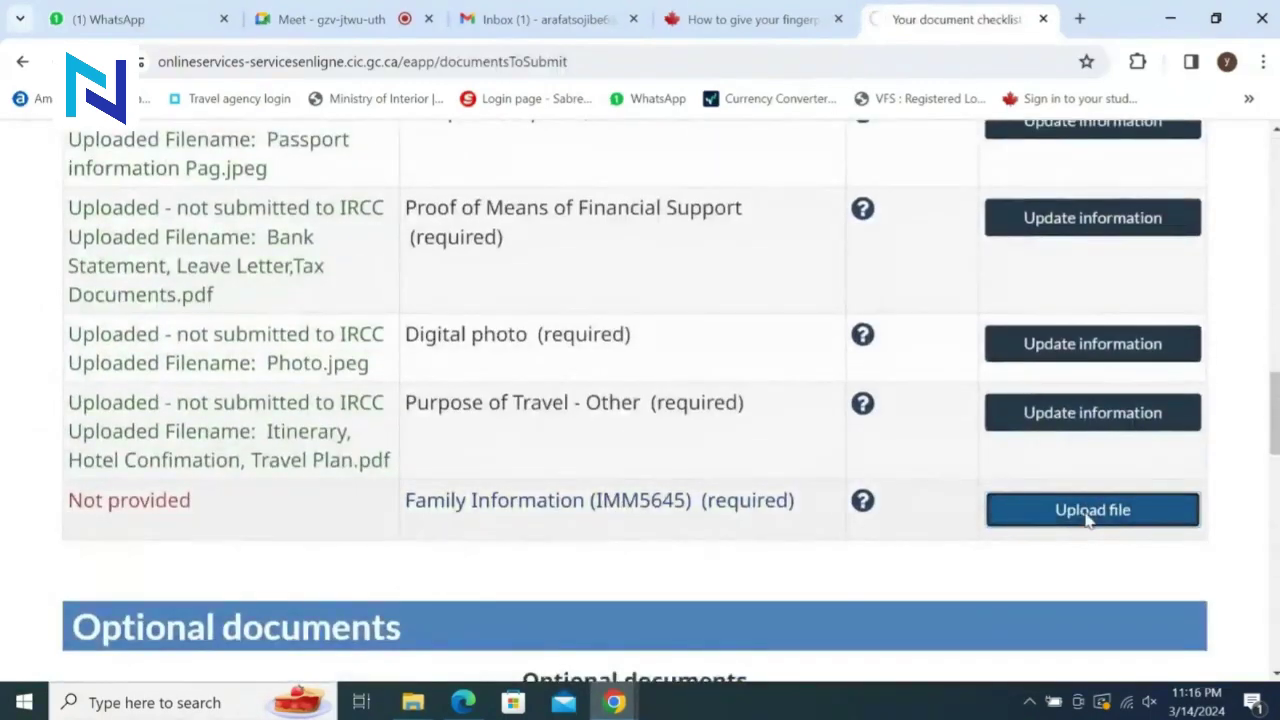
{"action": "scroll", "coordinate": [720, 603], "scroll_direction": "down", "scroll_amount": 1}
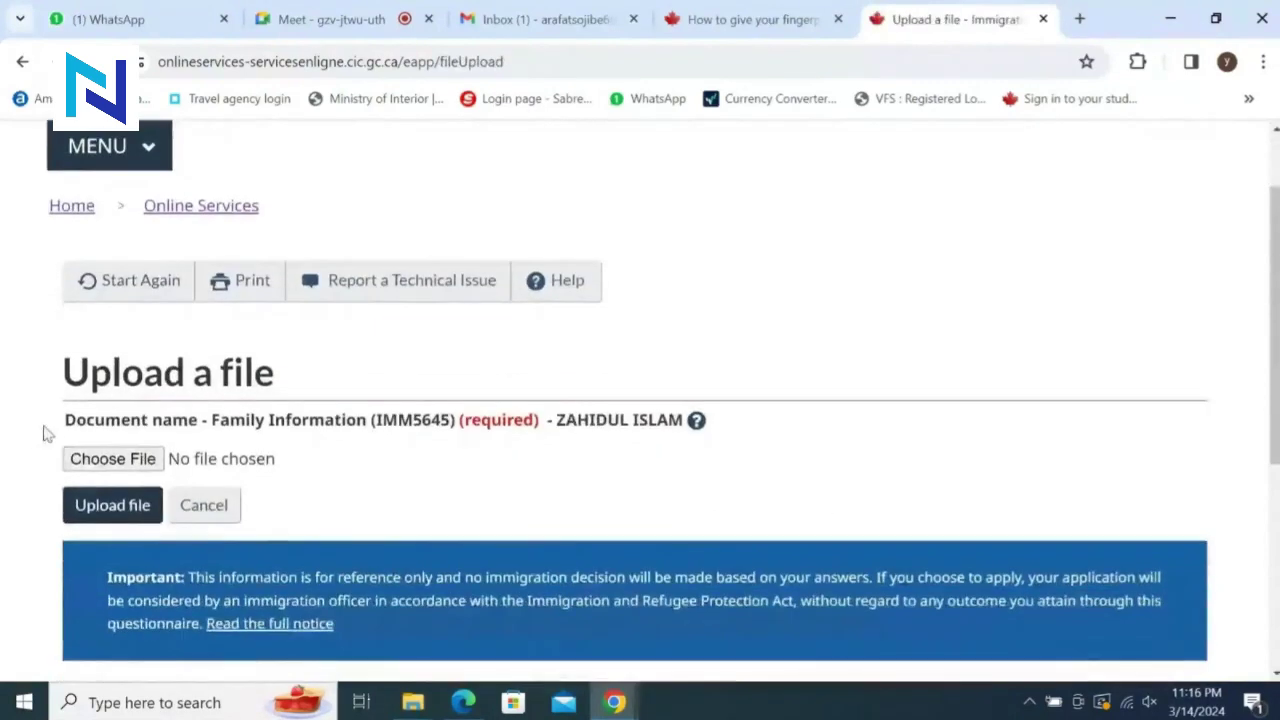
{"action": "left_click", "coordinate": [113, 458]}
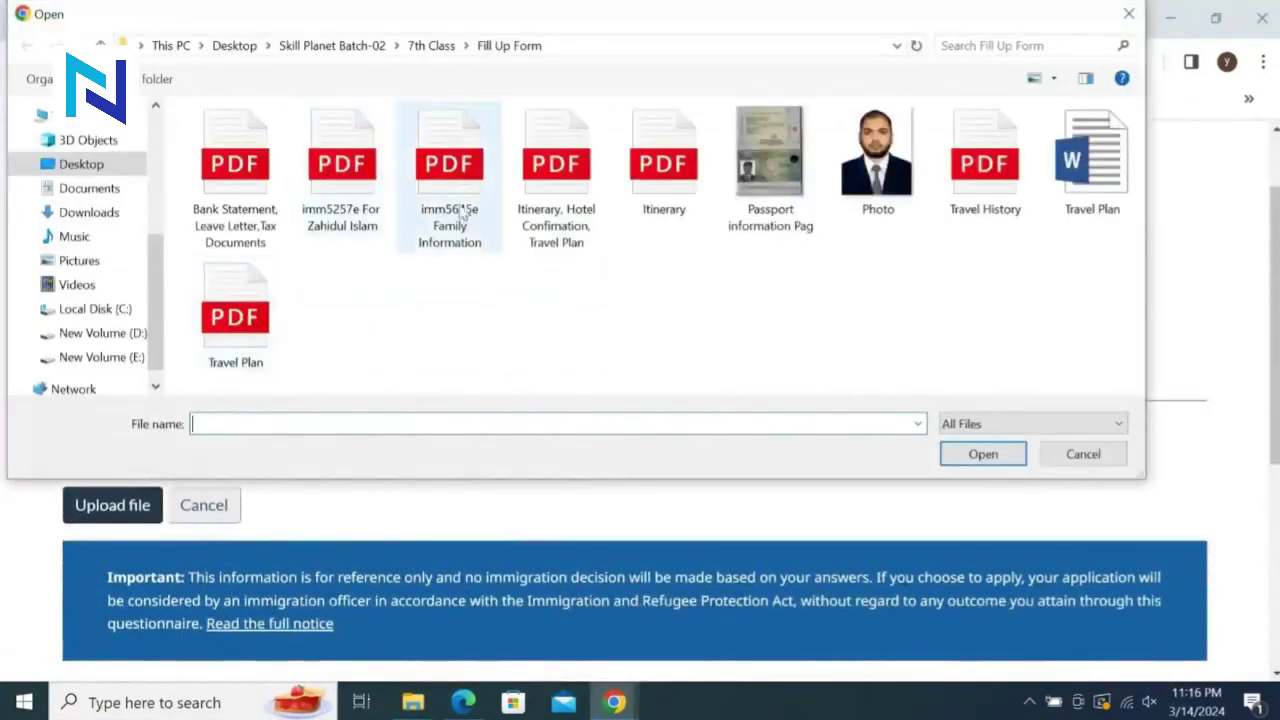
{"action": "left_click", "coordinate": [466, 208]}
{"action": "left_click", "coordinate": [982, 454]}
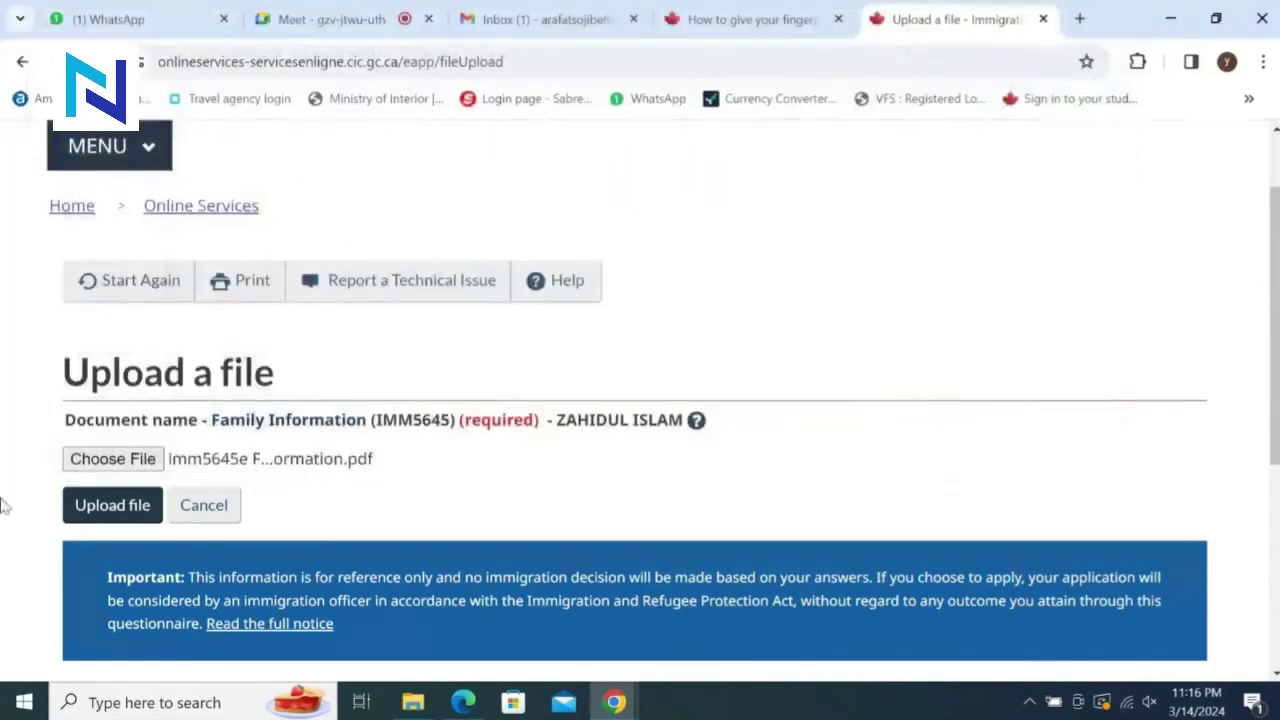
{"action": "left_click", "coordinate": [120, 501]}
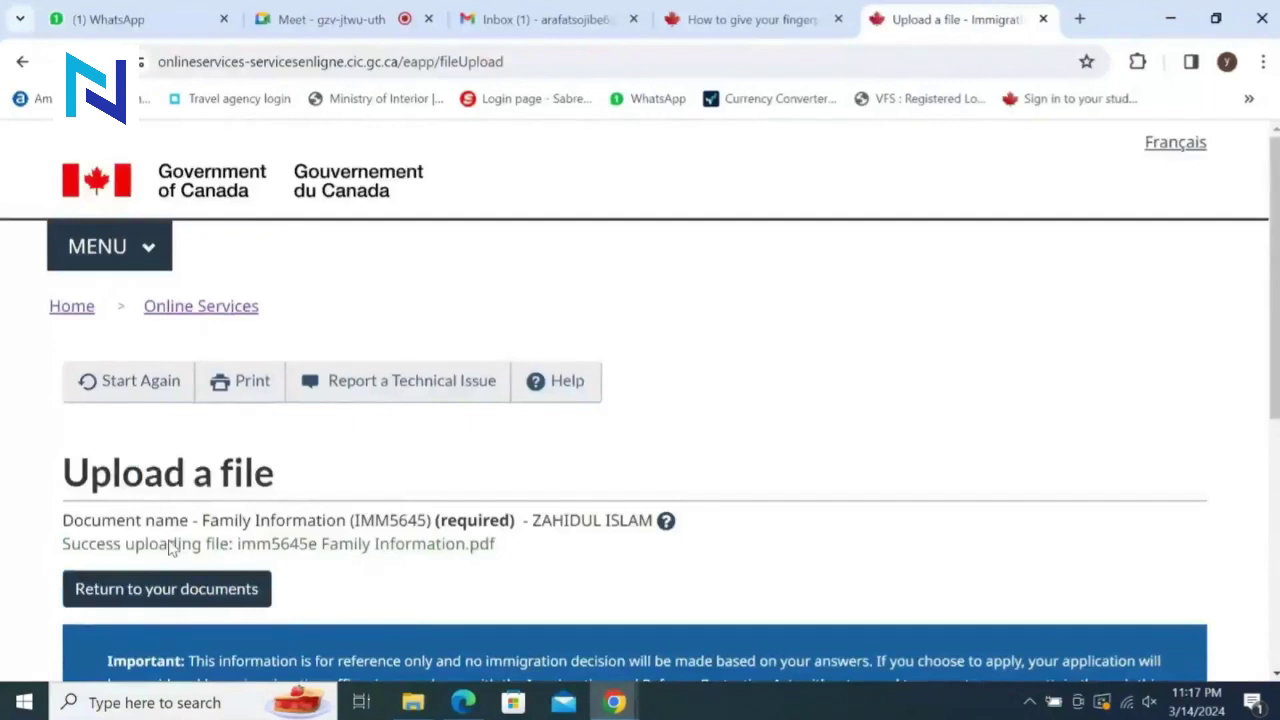
{"action": "left_click", "coordinate": [150, 590]}
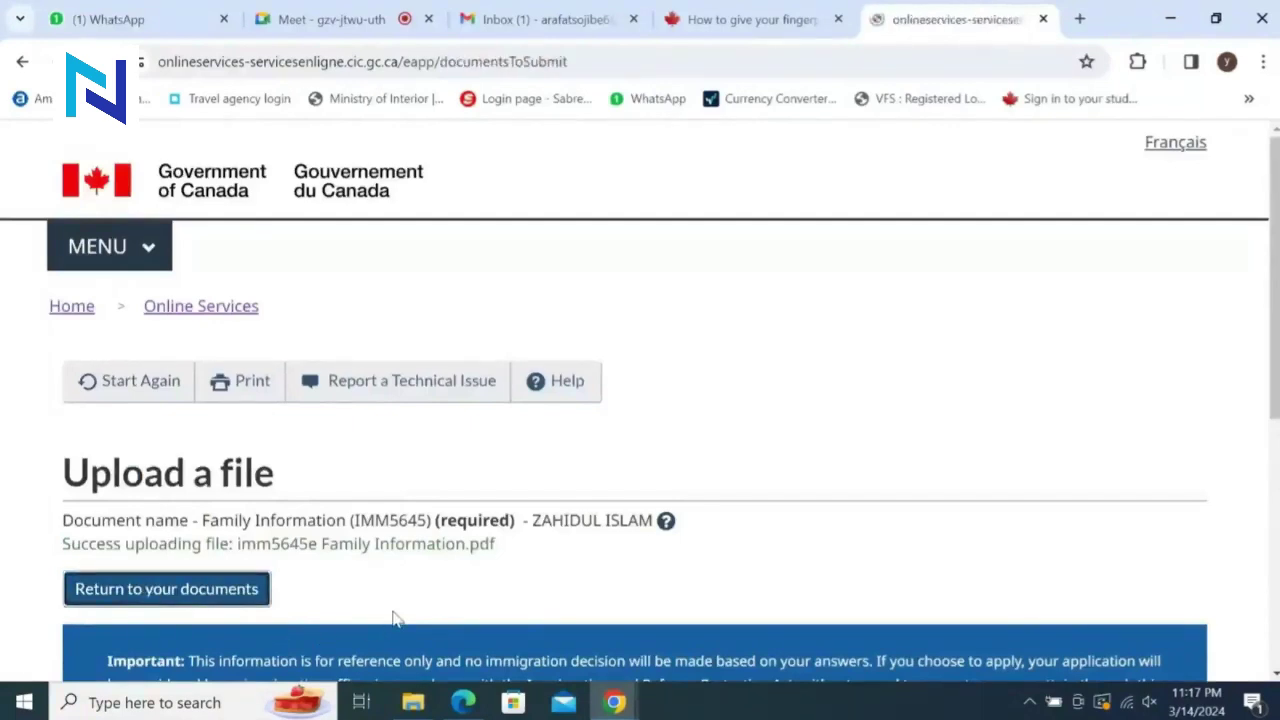
Check that the required documents show as uploaded and read the Client Information instructions.
{"action": "scroll", "coordinate": [560, 570], "scroll_direction": "down", "scroll_amount": 10}
{"action": "scroll", "coordinate": [563, 571], "scroll_direction": "down", "scroll_amount": 15}
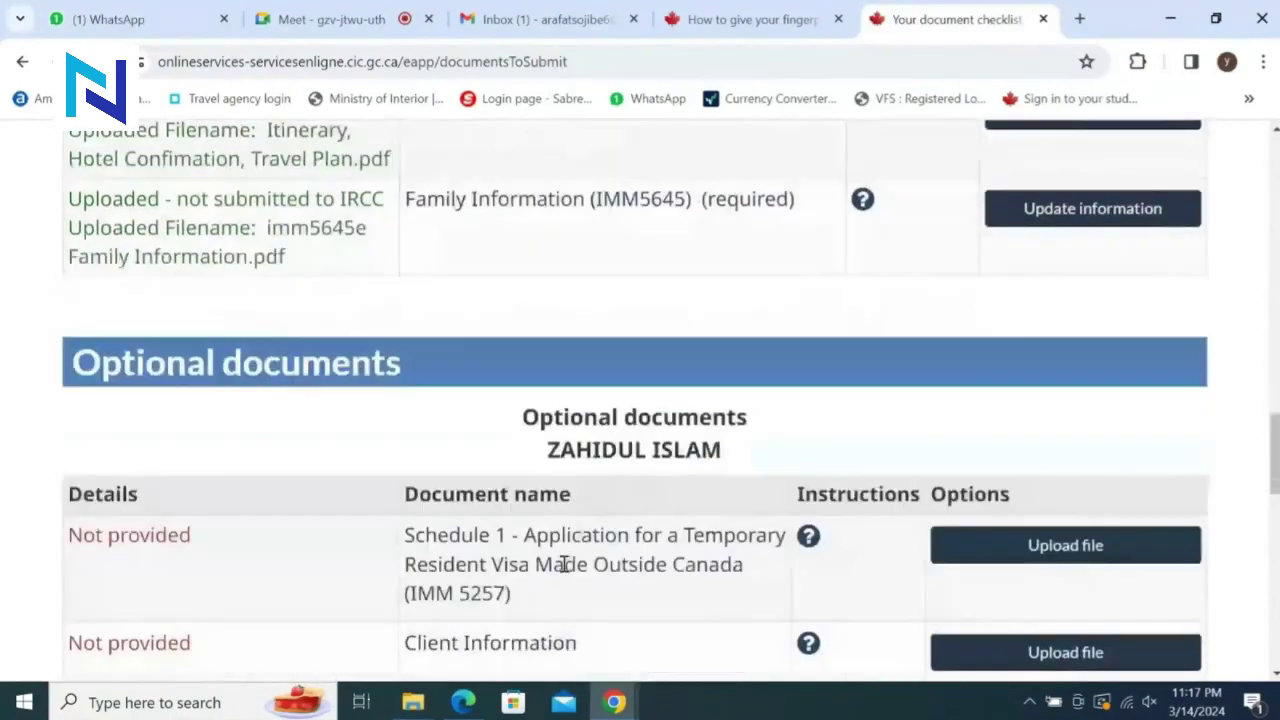
{"action": "scroll", "coordinate": [586, 567], "scroll_direction": "up", "scroll_amount": 6}
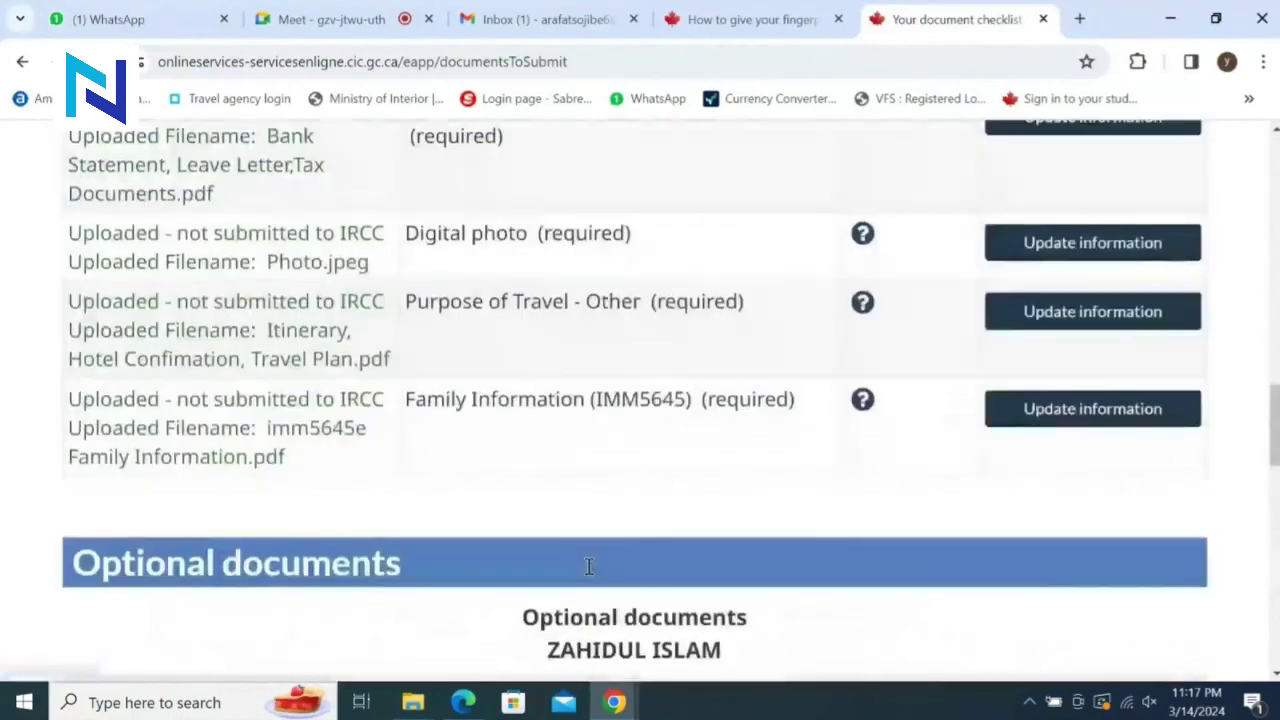
{"action": "scroll", "coordinate": [595, 563], "scroll_direction": "up", "scroll_amount": 4}
{"action": "scroll", "coordinate": [615, 493], "scroll_direction": "up", "scroll_amount": 4}
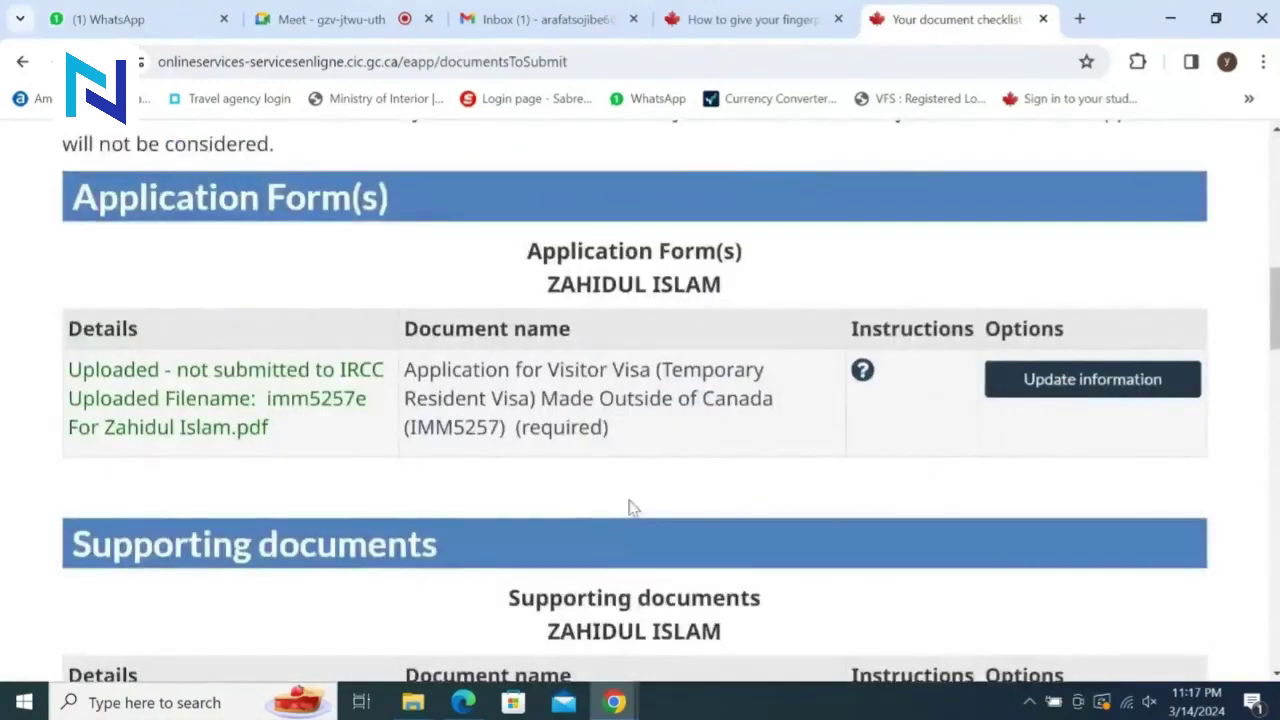
{"action": "scroll", "coordinate": [631, 507], "scroll_direction": "down", "scroll_amount": 12}
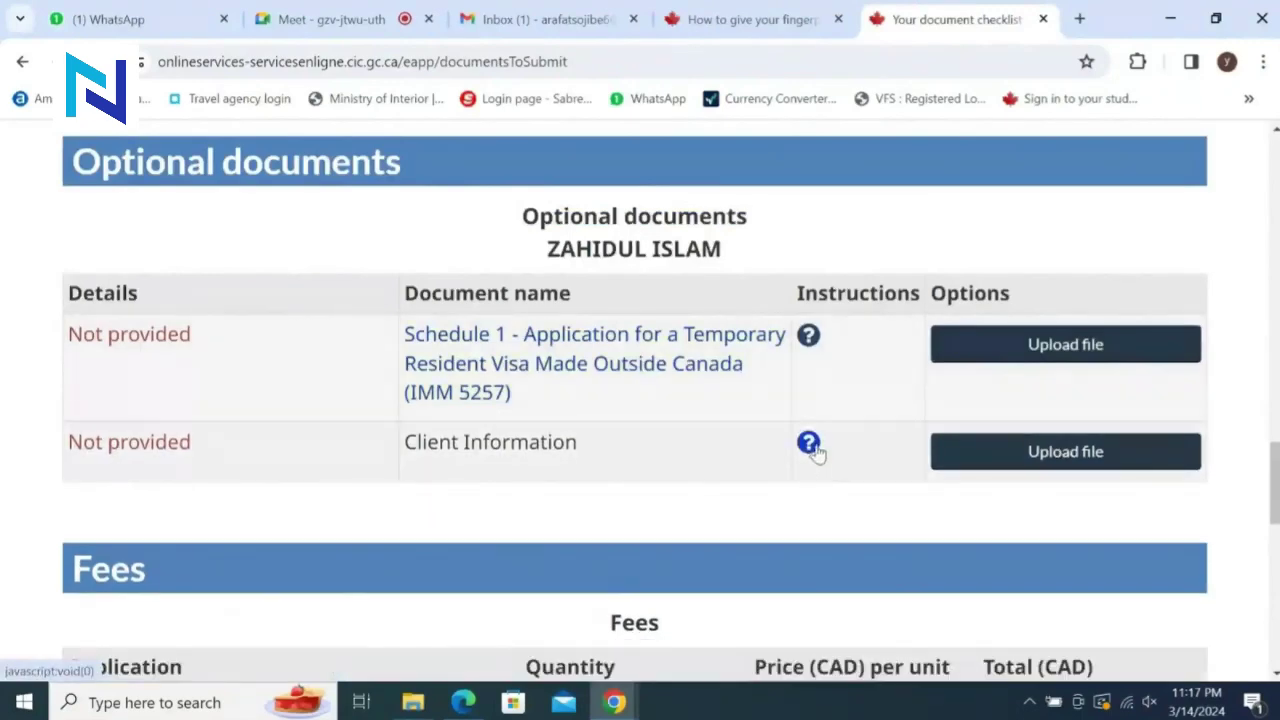
{"action": "left_click", "coordinate": [811, 446]}
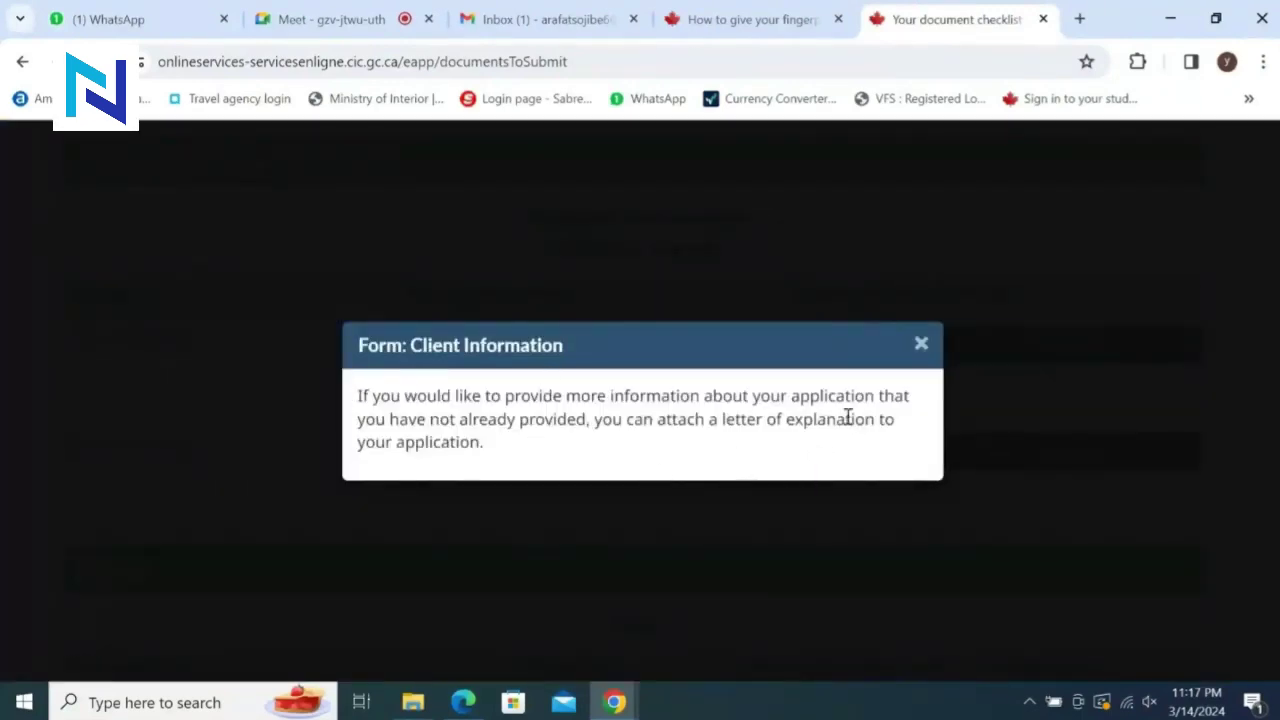
{"action": "left_click", "coordinate": [921, 346]}
Look over the optional documents and $185 fees, then continue to the declaration and signature page.
{"action": "scroll", "coordinate": [800, 375], "scroll_direction": "down", "scroll_amount": 3}
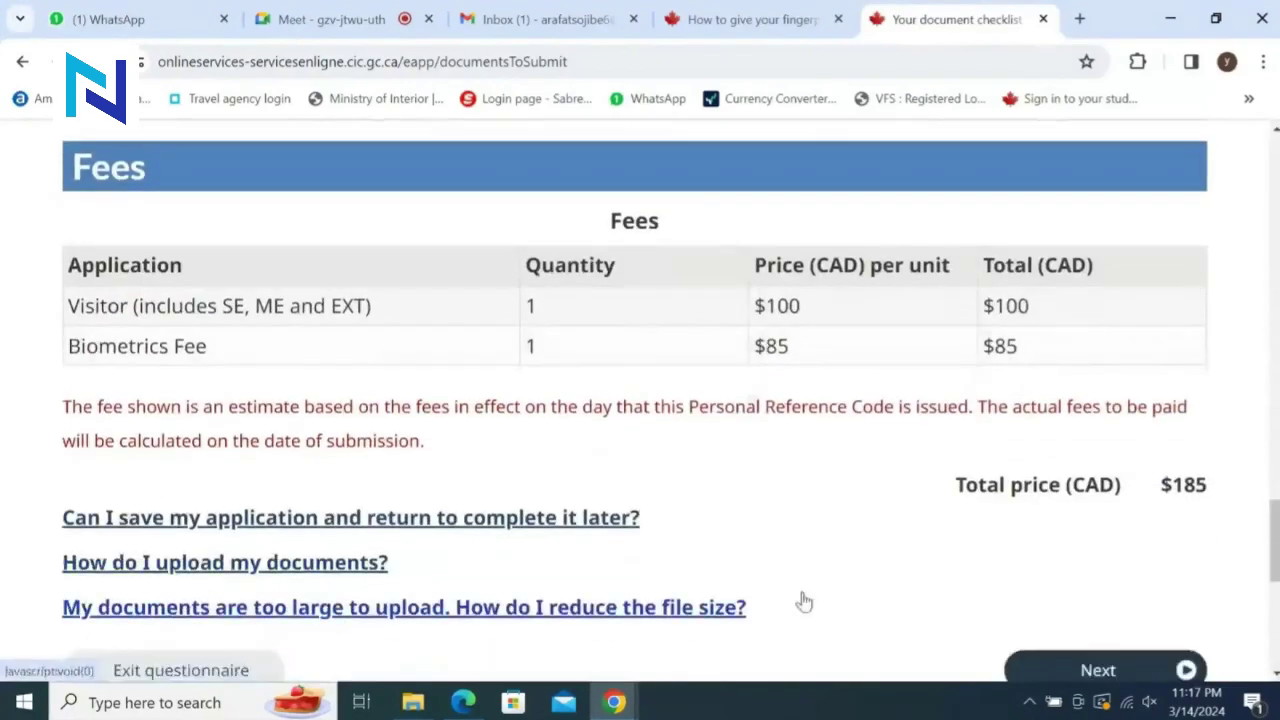
{"action": "scroll", "coordinate": [986, 400], "scroll_direction": "up", "scroll_amount": 3}
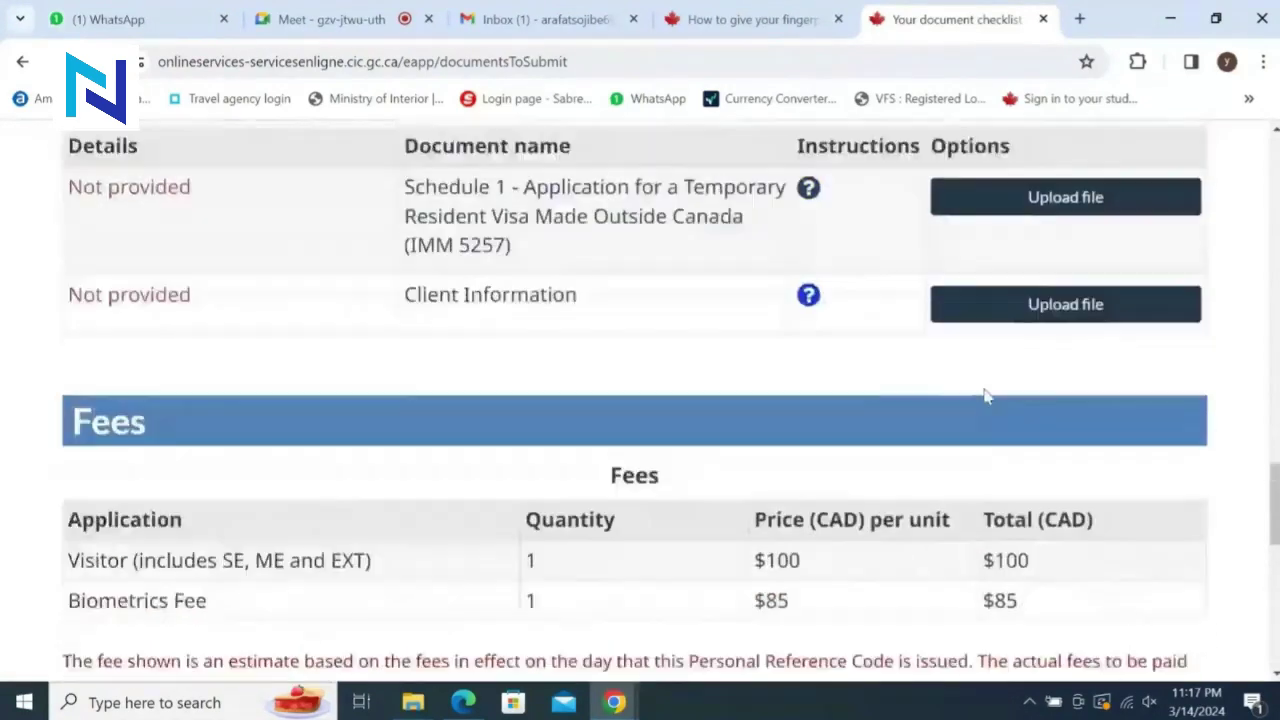
{"action": "scroll", "coordinate": [880, 385], "scroll_direction": "up", "scroll_amount": 4}
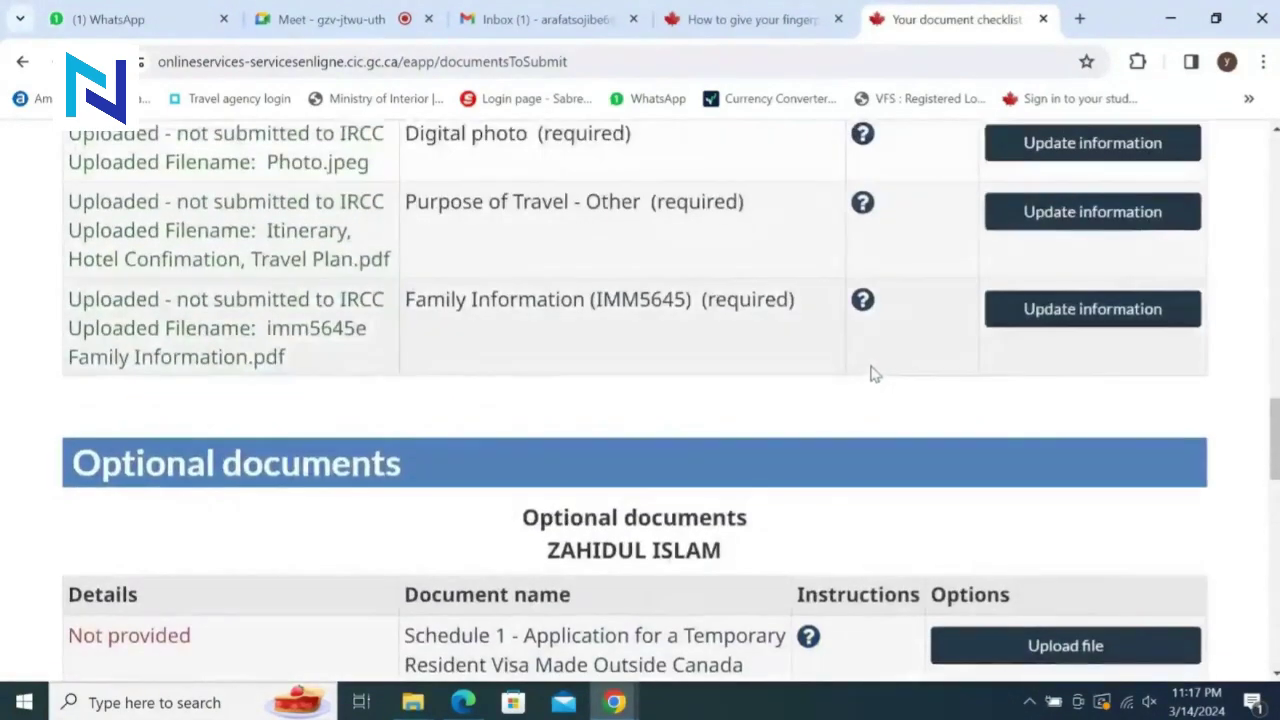
{"action": "scroll", "coordinate": [600, 470], "scroll_direction": "down", "scroll_amount": 2}
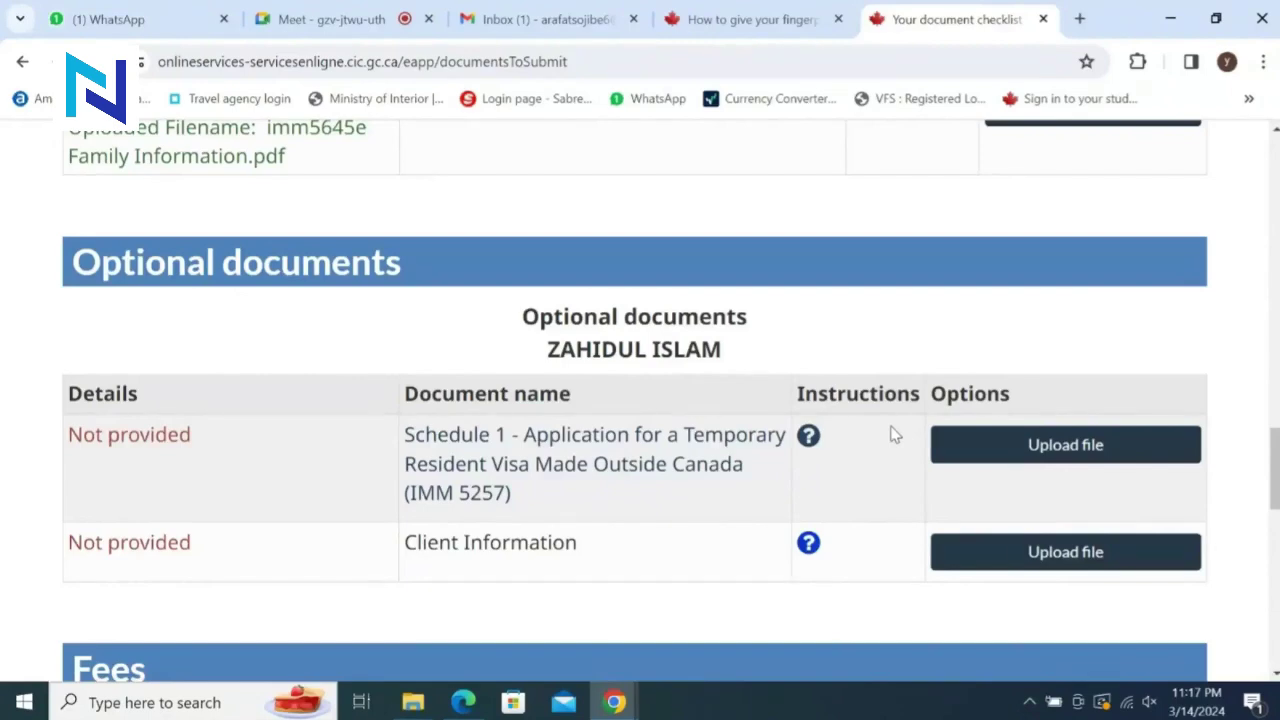
{"action": "scroll", "coordinate": [943, 271], "scroll_direction": "down", "scroll_amount": 5}
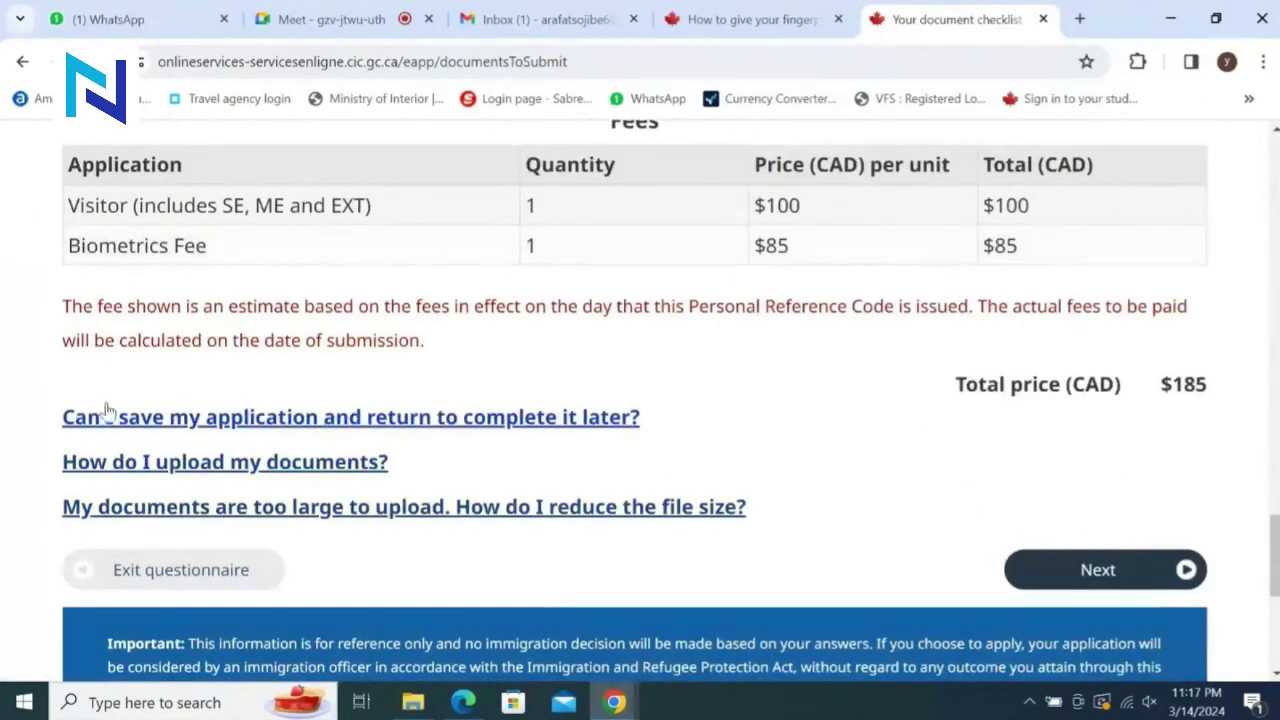
{"action": "left_click", "coordinate": [1122, 579]}
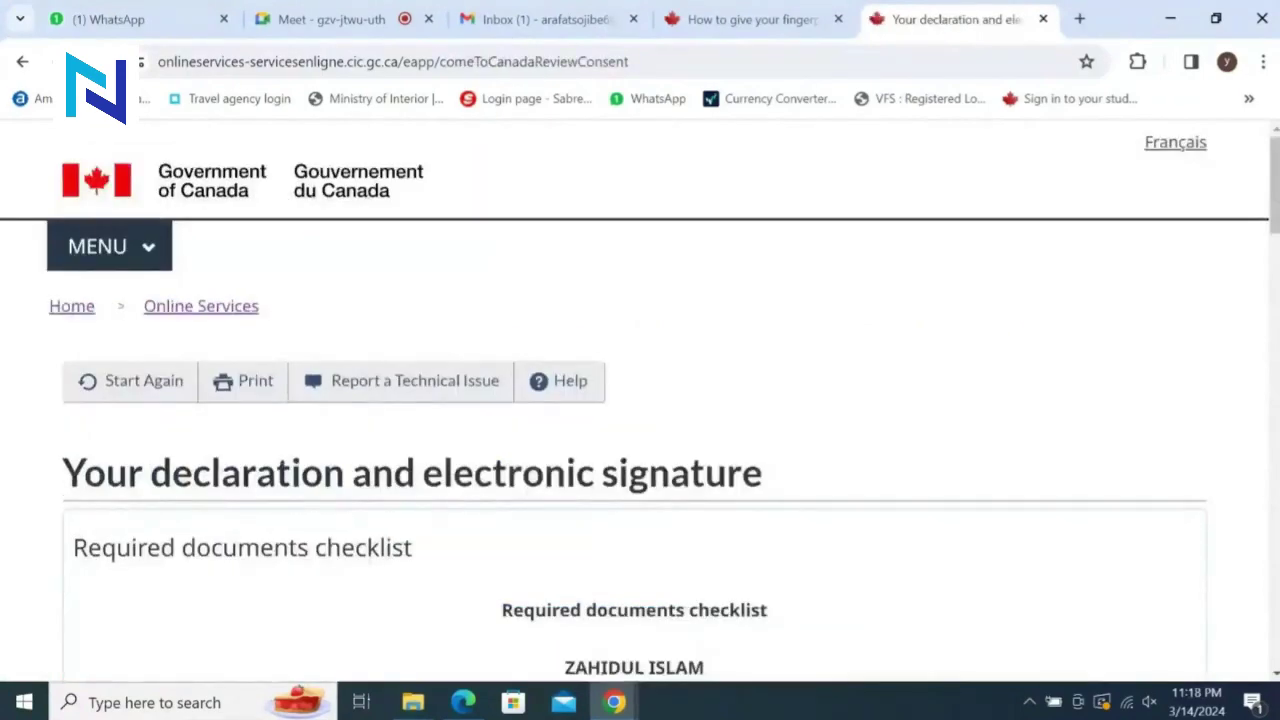
Agree to the declaration's consent statement and dismiss the name autofill suggestion.
{"action": "scroll", "coordinate": [740, 297], "scroll_direction": "down", "scroll_amount": 3}
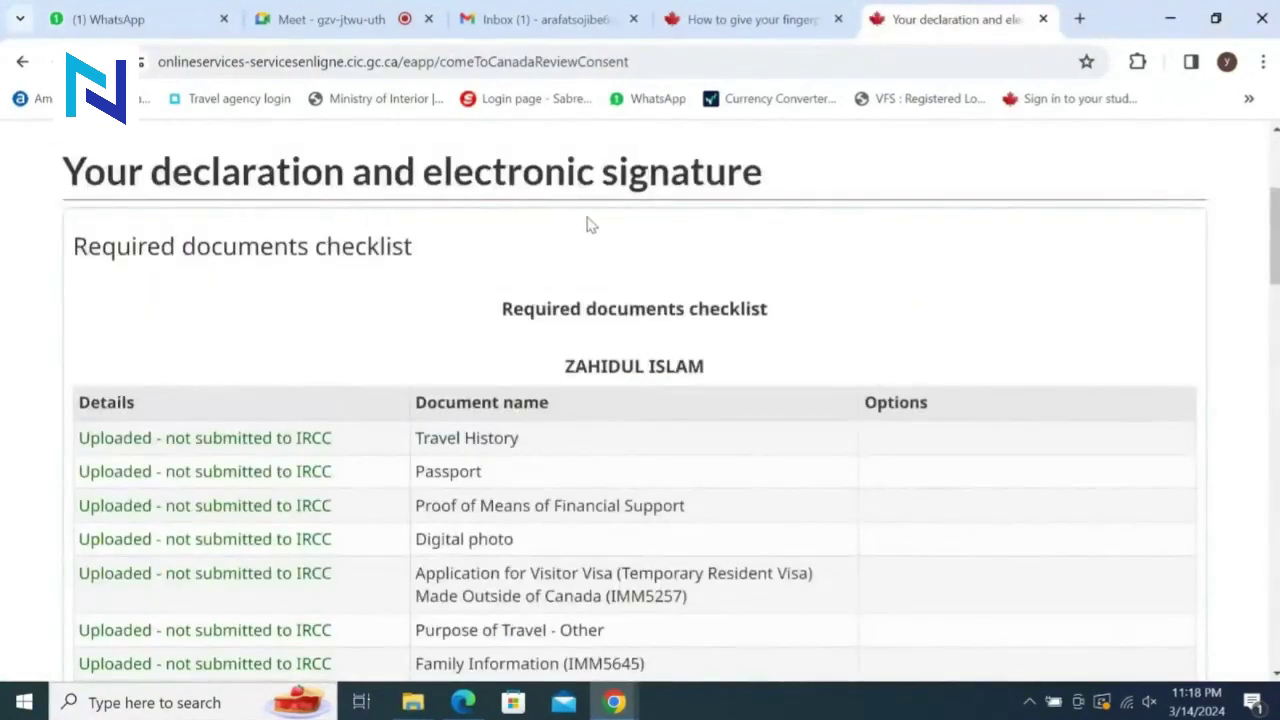
{"action": "scroll", "coordinate": [606, 230], "scroll_direction": "down", "scroll_amount": 5}
{"action": "scroll", "coordinate": [309, 351], "scroll_direction": "down", "scroll_amount": 7}
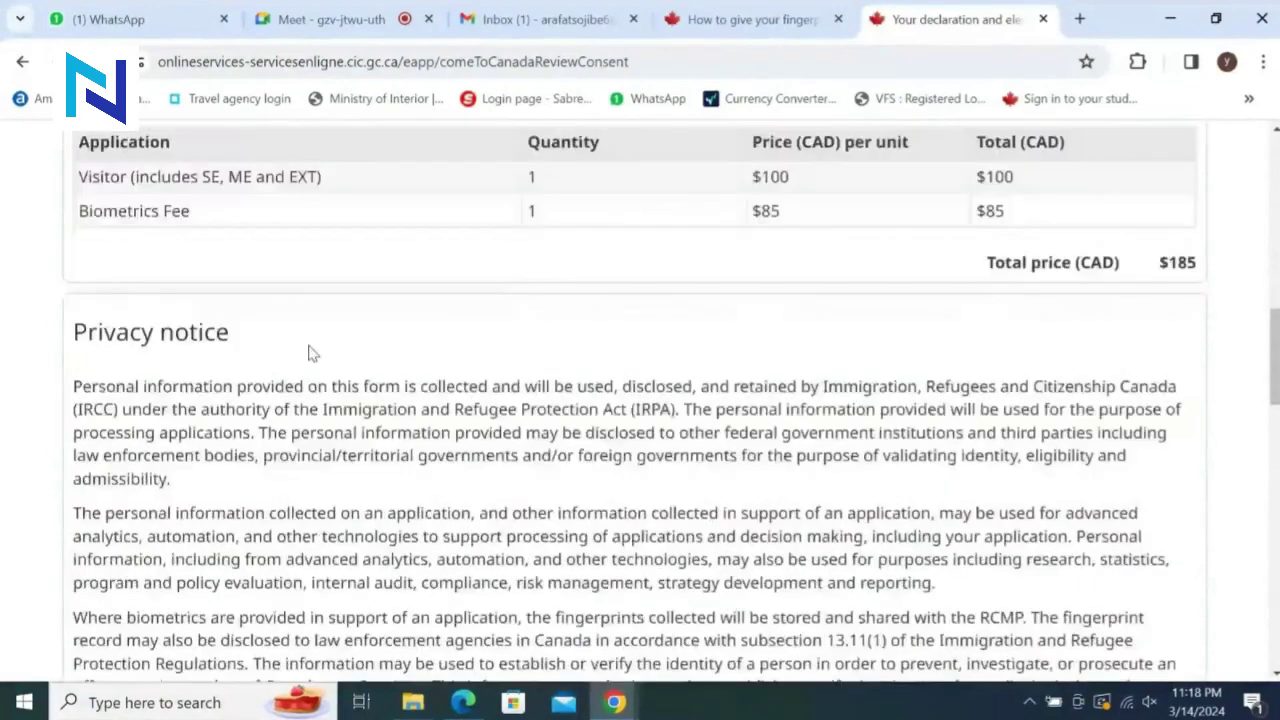
{"action": "left_click", "coordinate": [108, 556]}
{"action": "scroll", "coordinate": [246, 517], "scroll_direction": "down", "scroll_amount": 4}
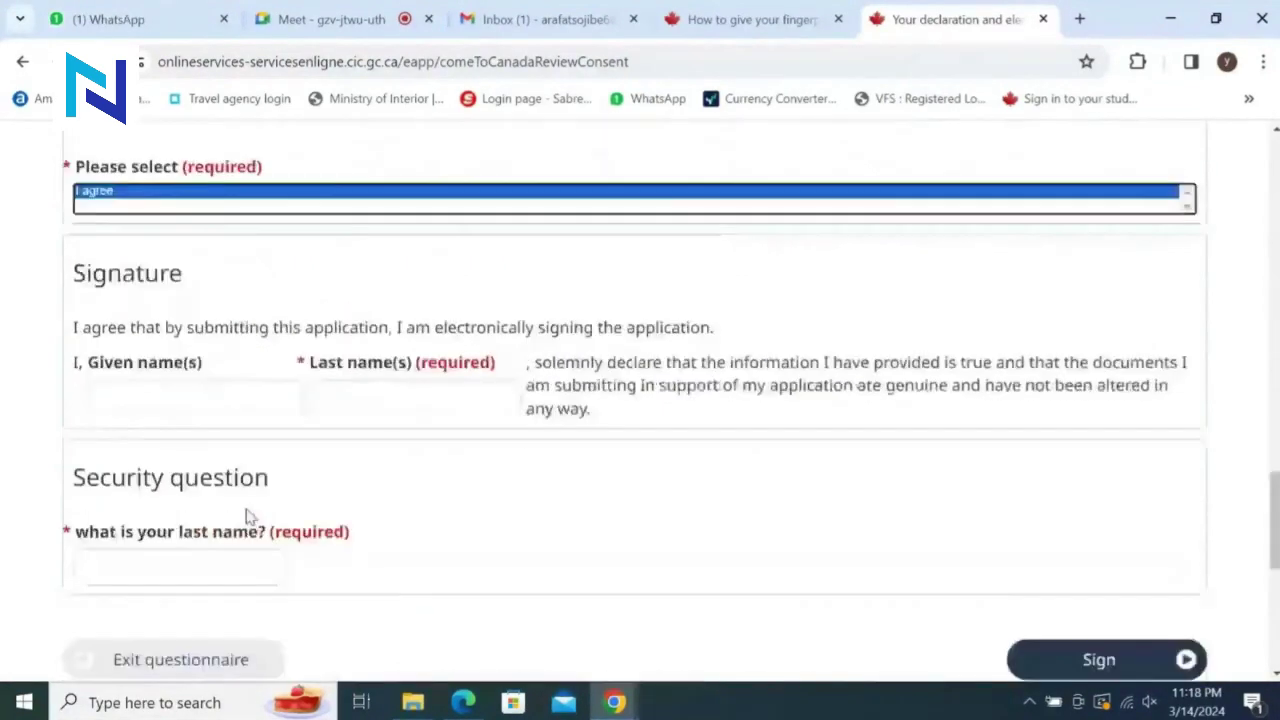
{"action": "left_click", "coordinate": [240, 360]}
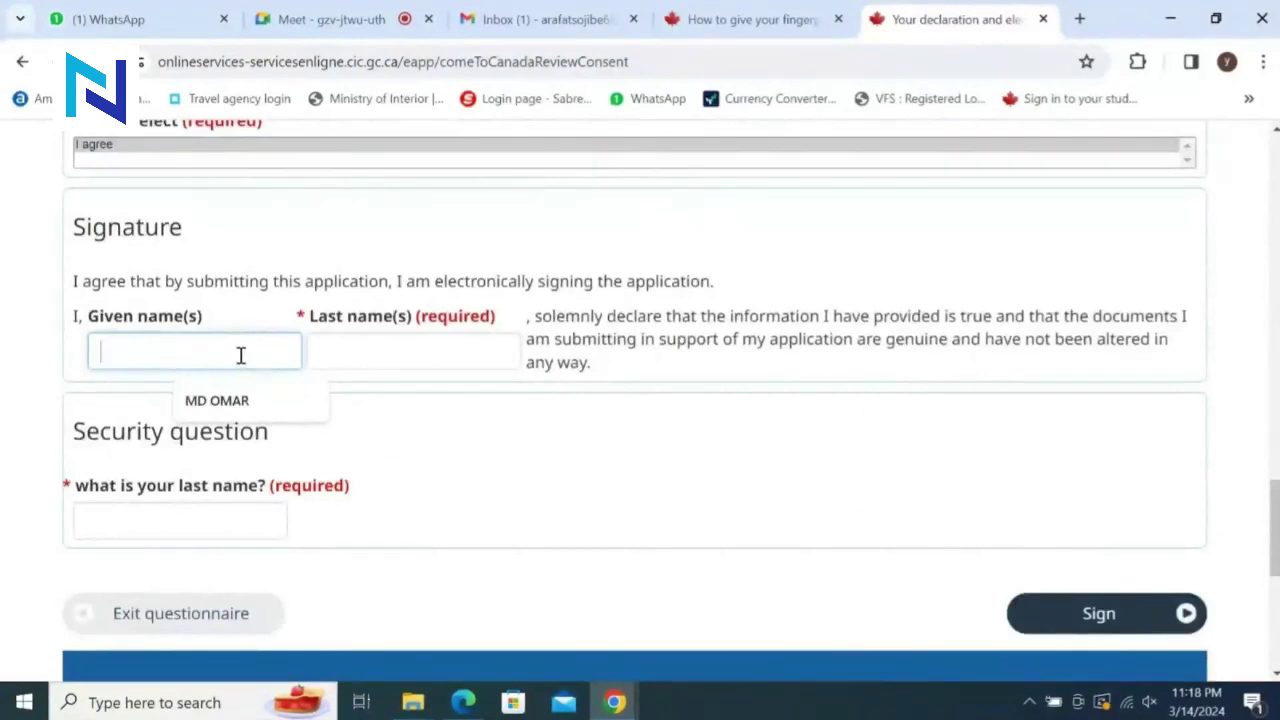
{"action": "left_click", "coordinate": [93, 408]}
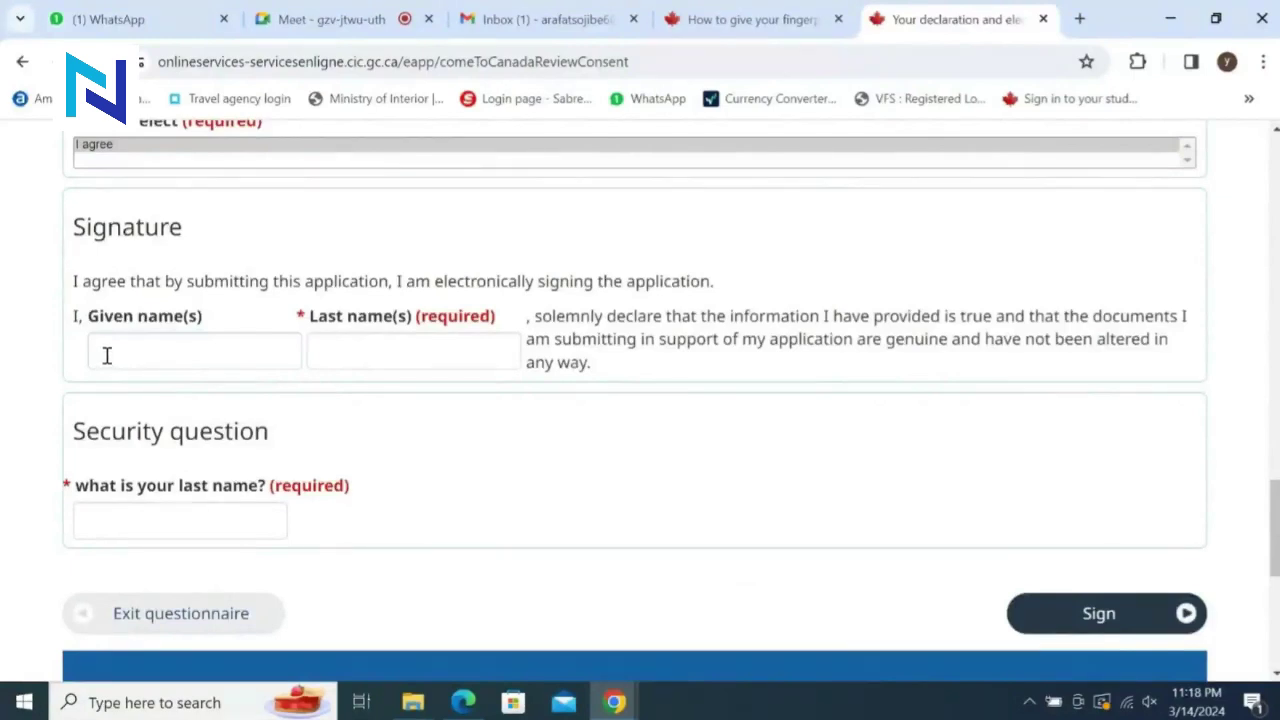
Sign with the applicant's given and last names, answer the security question with the last name, and submit.
{"action": "left_click", "coordinate": [107, 355]}
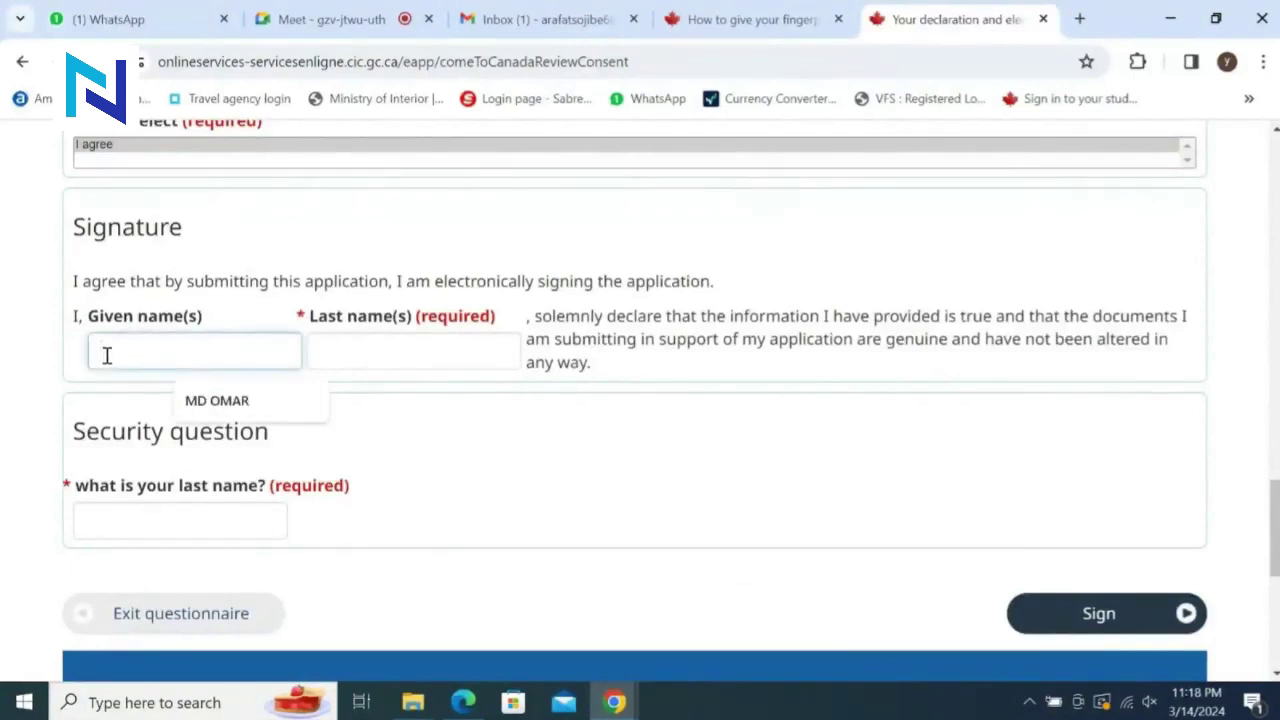
{"action": "type", "text": "MD"}
{"action": "left_click", "coordinate": [354, 357]}
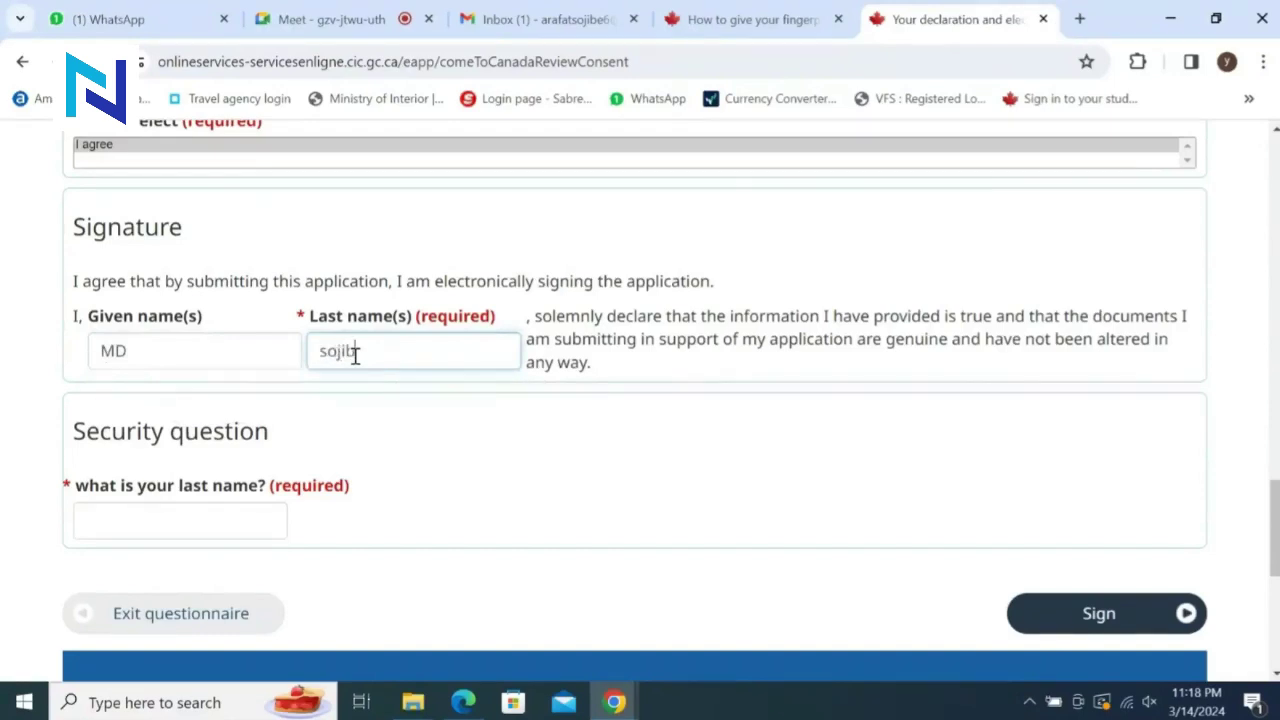
{"action": "left_click", "coordinate": [274, 521]}
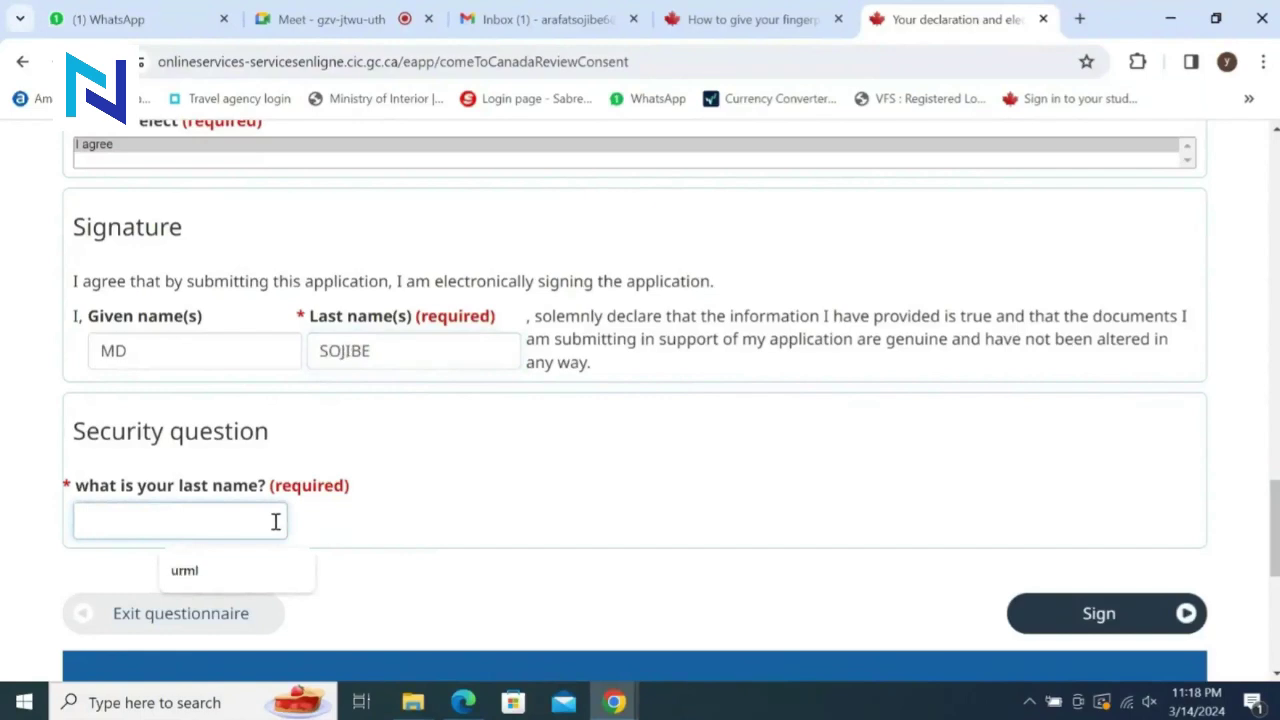
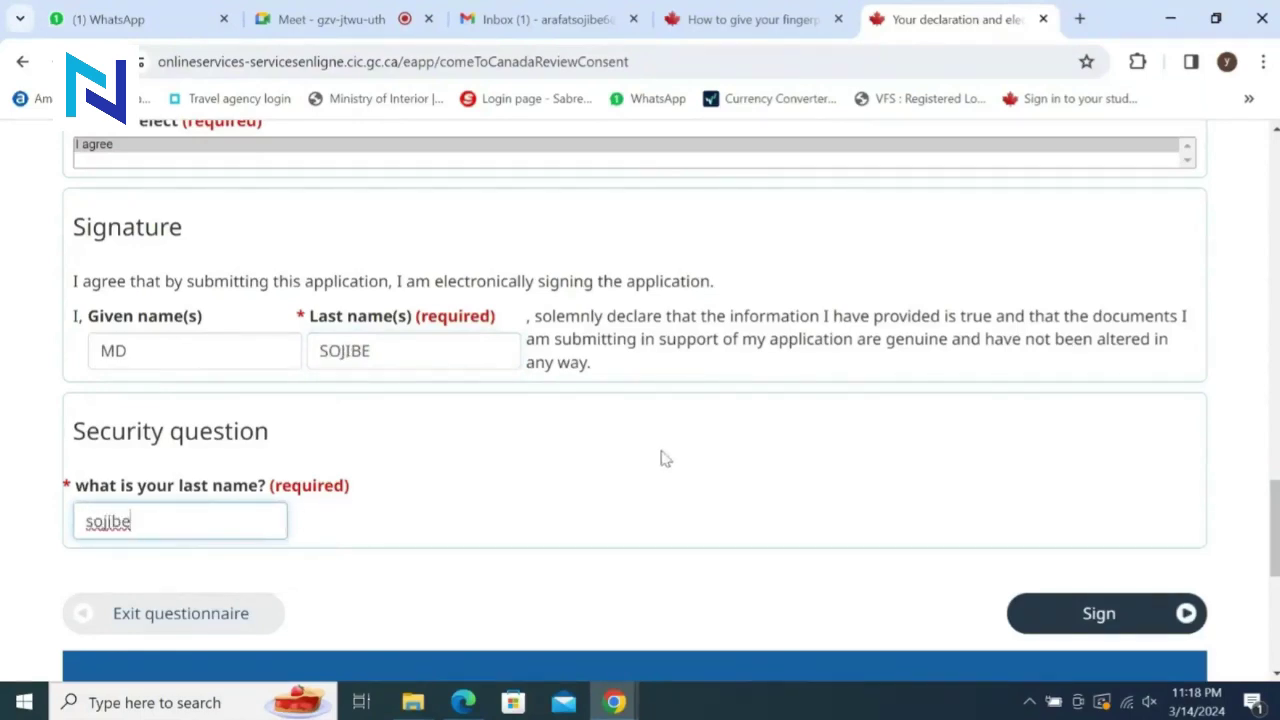
{"action": "left_click", "coordinate": [1072, 622]}
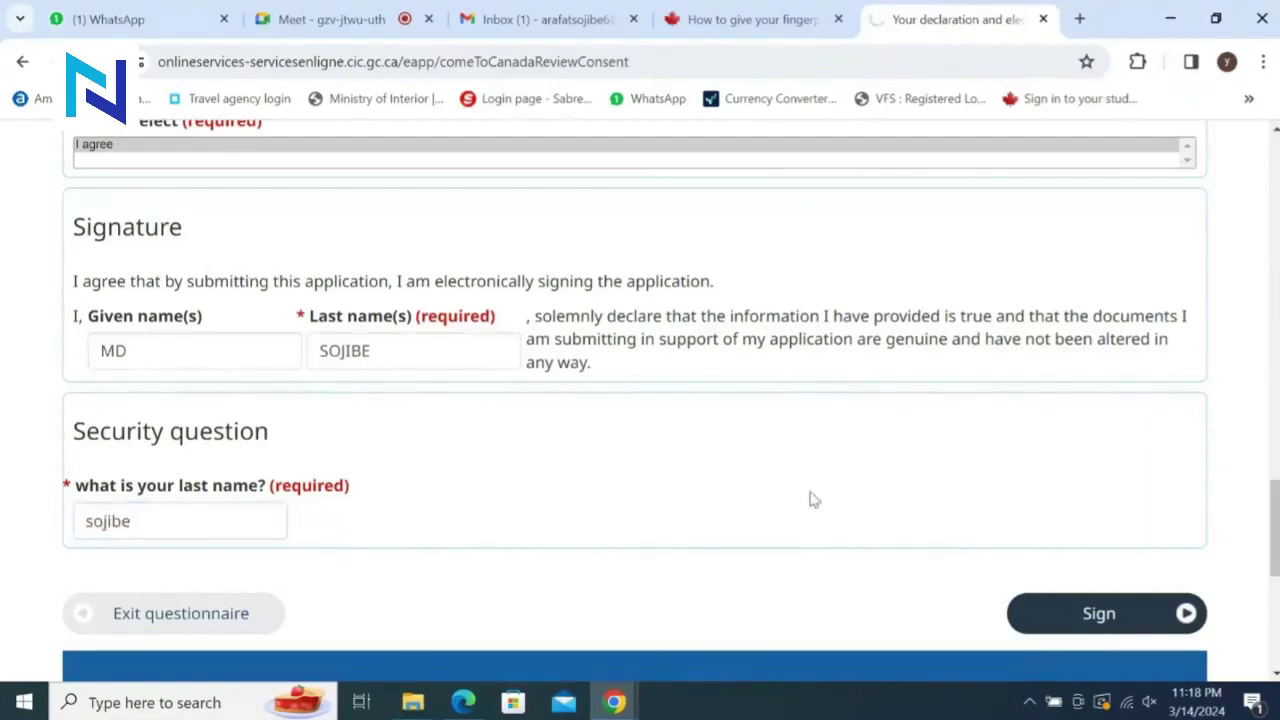
Check the signed application's document checklist, $185 fees and privacy notice, then choose Transmit and pay.
{"action": "scroll", "coordinate": [751, 477], "scroll_direction": "up", "scroll_amount": 1}
{"action": "scroll", "coordinate": [800, 470], "scroll_direction": "down", "scroll_amount": 4}
{"action": "scroll", "coordinate": [855, 463], "scroll_direction": "down", "scroll_amount": 20}
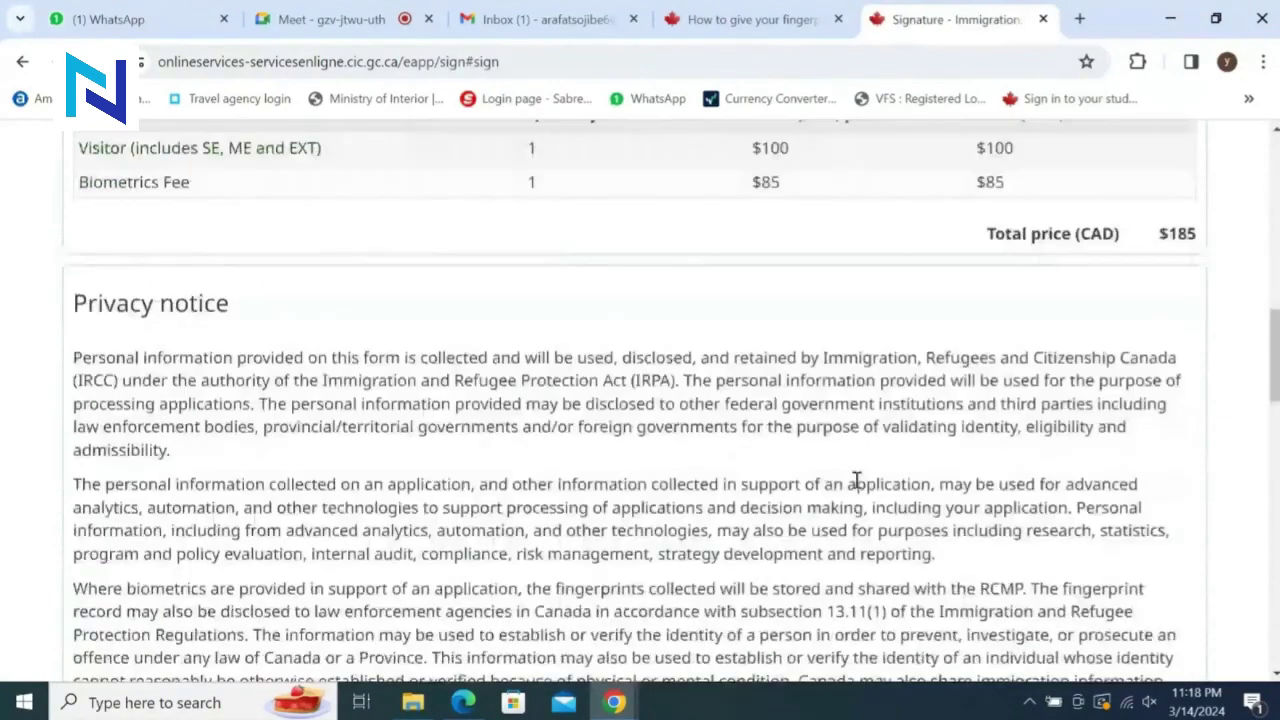
{"action": "scroll", "coordinate": [725, 513], "scroll_direction": "down", "scroll_amount": 1}
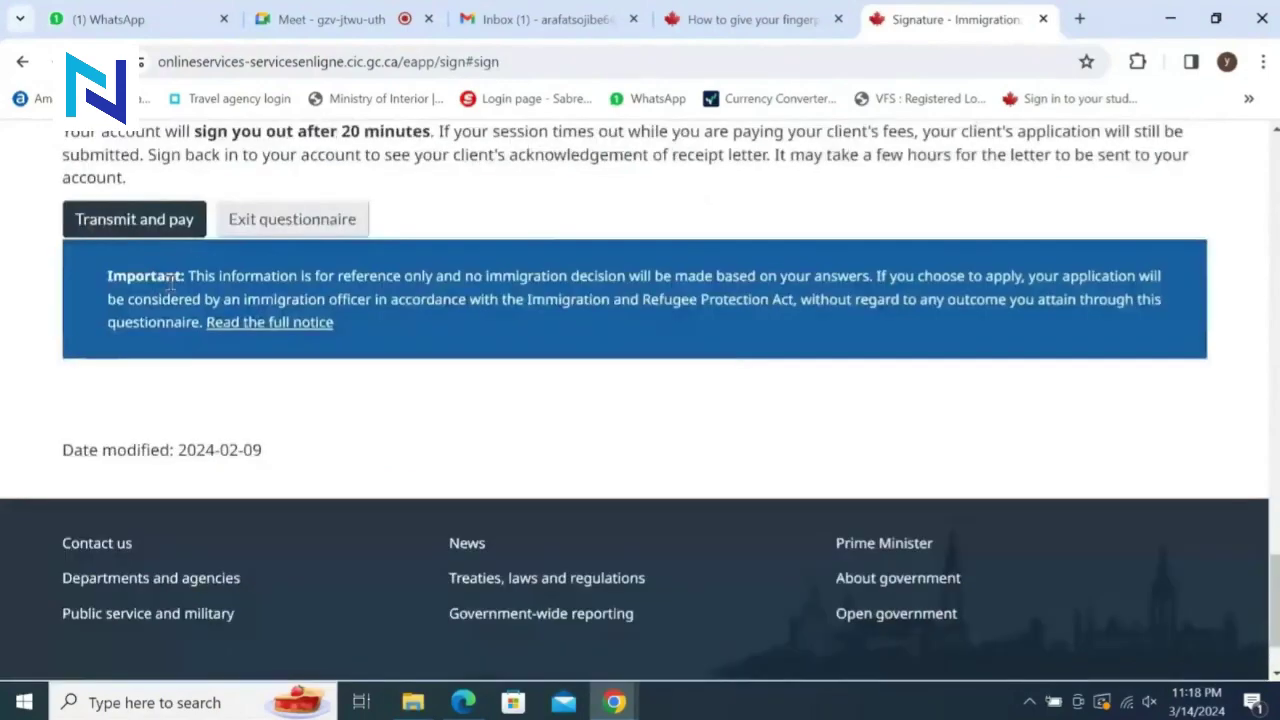
{"action": "scroll", "coordinate": [137, 317], "scroll_direction": "up", "scroll_amount": 1}
{"action": "scroll", "coordinate": [152, 354], "scroll_direction": "up", "scroll_amount": 1}
{"action": "scroll", "coordinate": [152, 354], "scroll_direction": "up", "scroll_amount": 20}
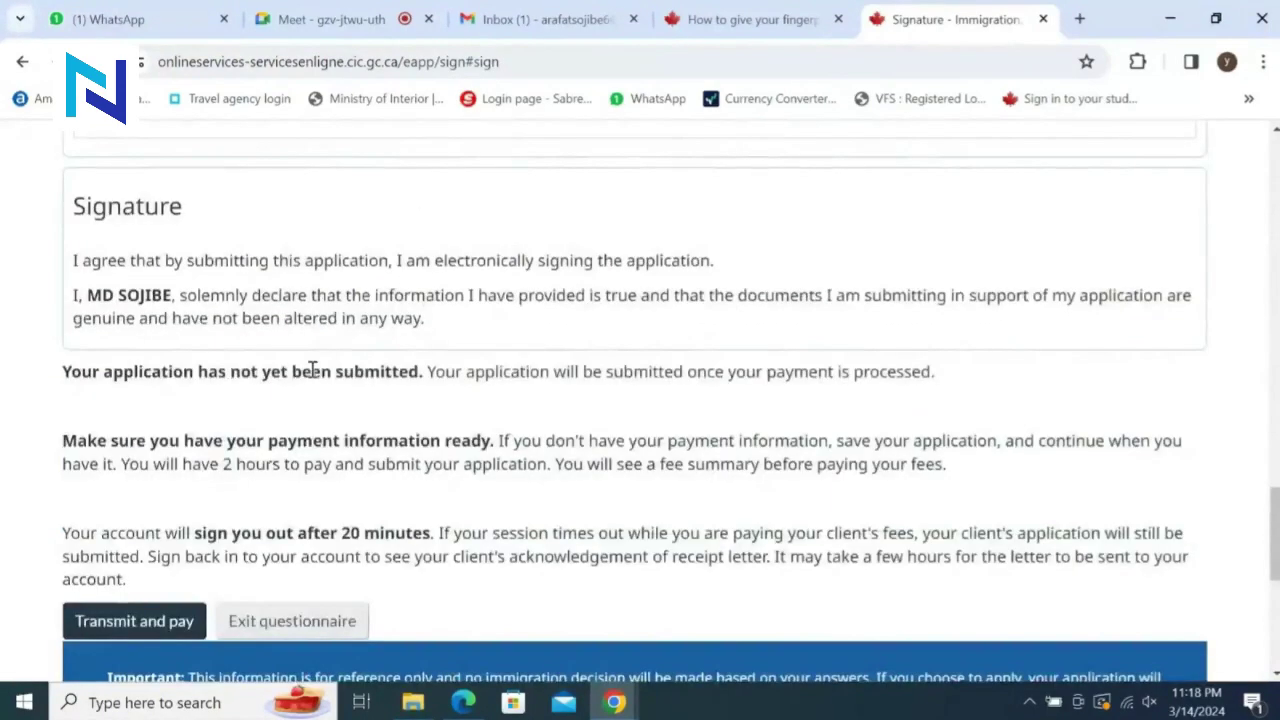
{"action": "scroll", "coordinate": [590, 346], "scroll_direction": "up", "scroll_amount": 4}
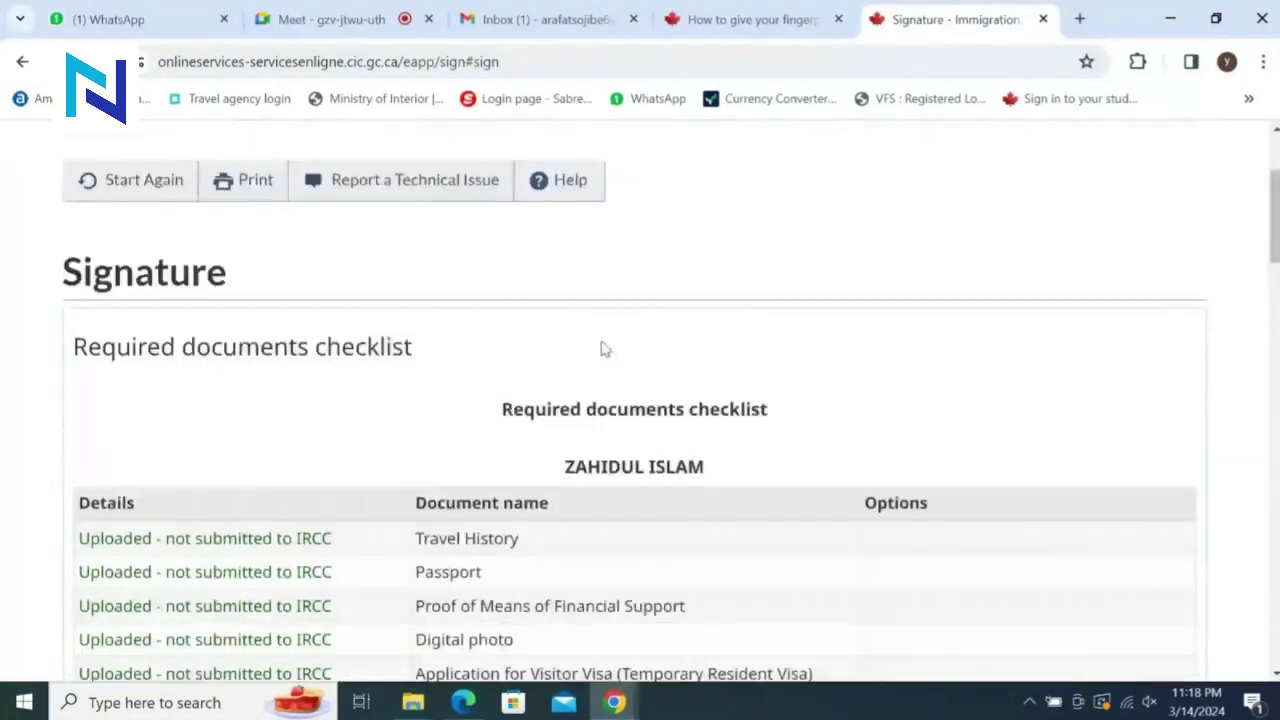
{"action": "scroll", "coordinate": [585, 335], "scroll_direction": "down", "scroll_amount": 4}
{"action": "scroll", "coordinate": [866, 457], "scroll_direction": "down", "scroll_amount": 3}
{"action": "scroll", "coordinate": [868, 458], "scroll_direction": "up", "scroll_amount": 3}
{"action": "scroll", "coordinate": [866, 457], "scroll_direction": "down", "scroll_amount": 5}
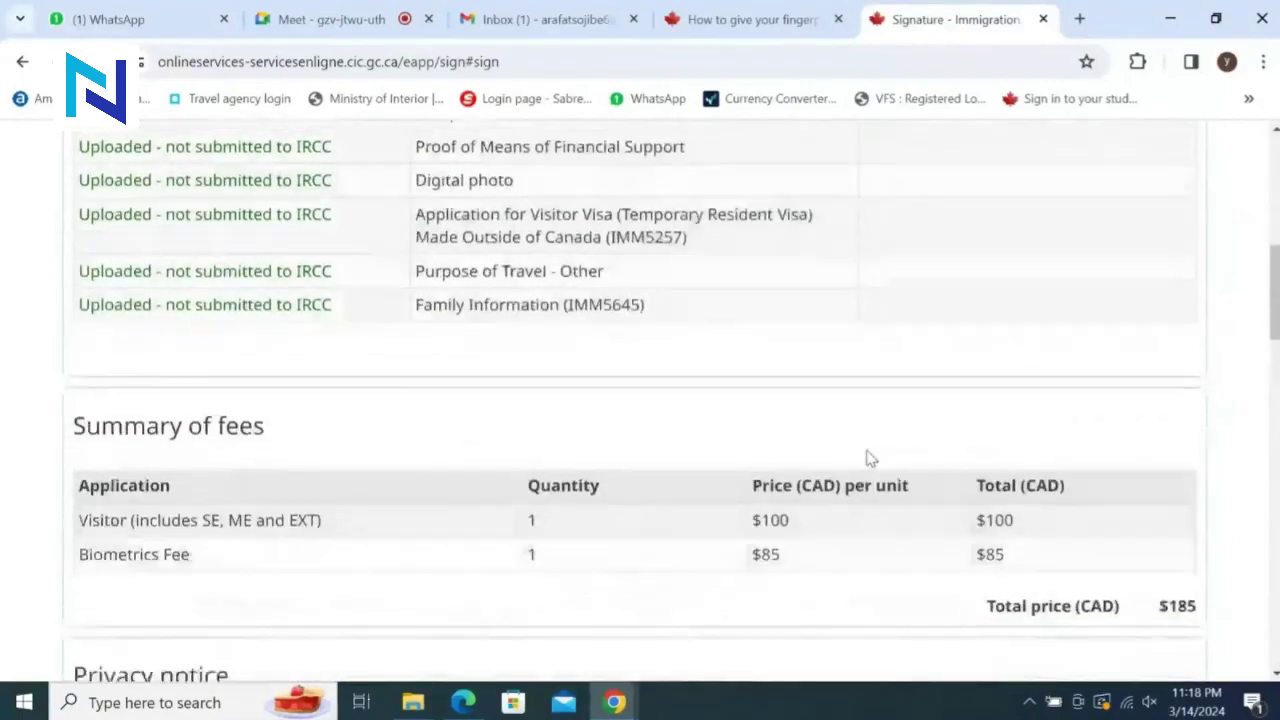
{"action": "scroll", "coordinate": [866, 457], "scroll_direction": "down", "scroll_amount": 12}
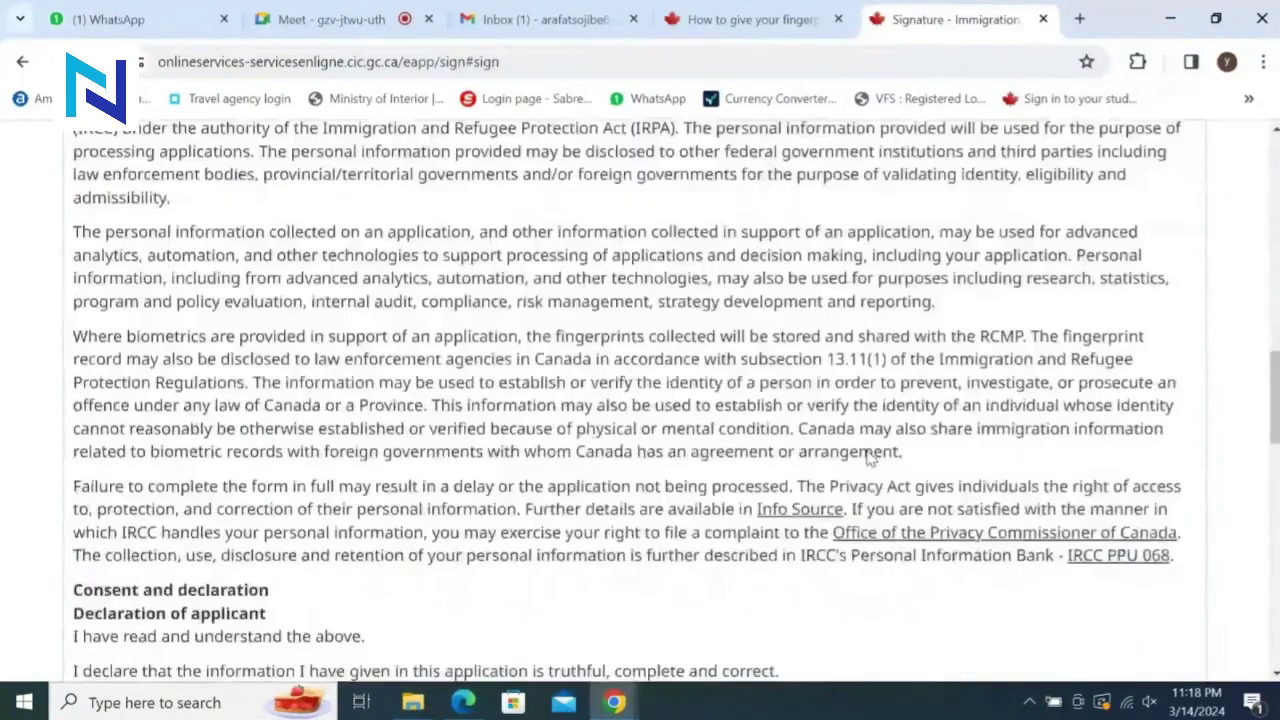
{"action": "scroll", "coordinate": [390, 447], "scroll_direction": "down", "scroll_amount": 3}
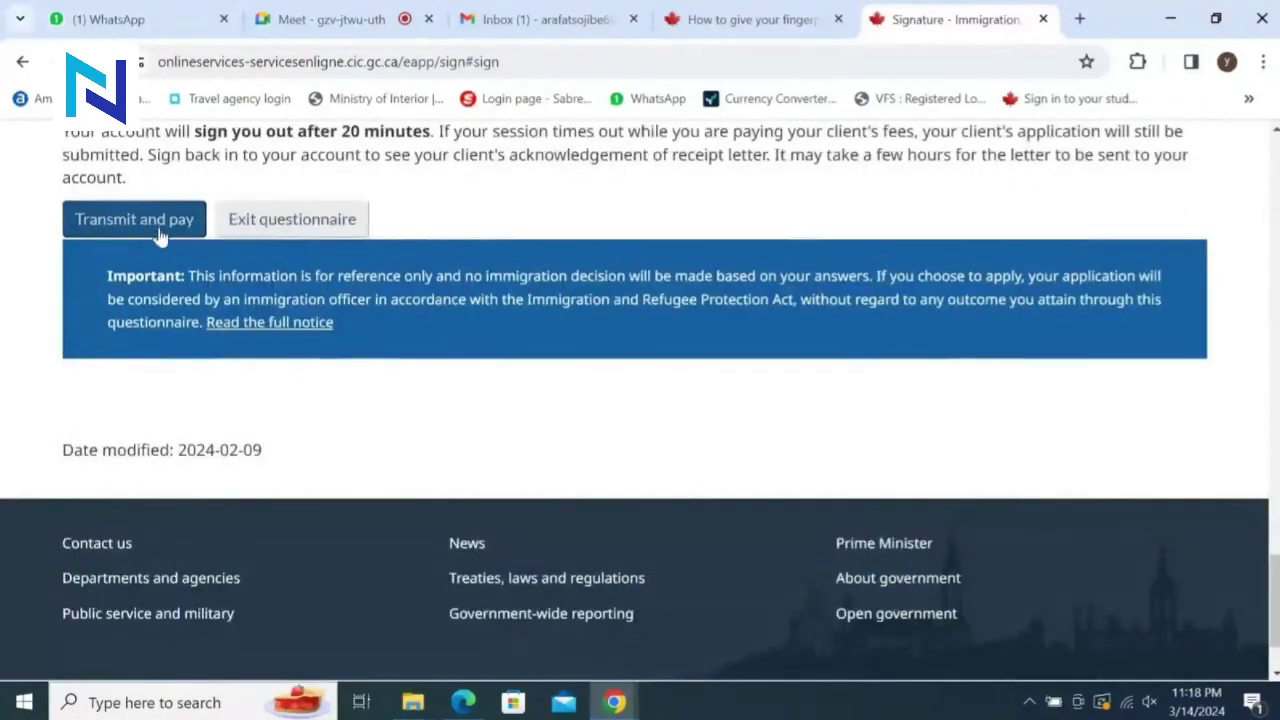
{"action": "left_click", "coordinate": [164, 233]}
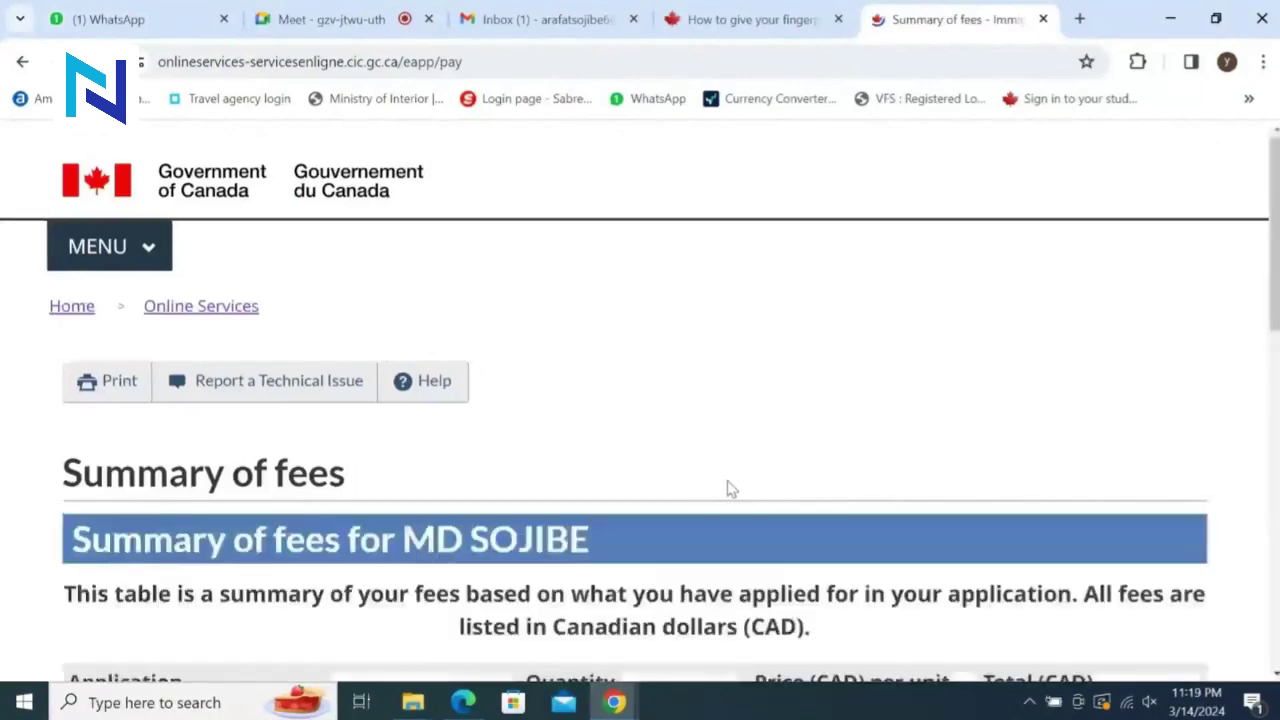
Look over the $185 fees for the visitor visa and biometrics, then go to the card payment form.
{"action": "scroll", "coordinate": [760, 480], "scroll_direction": "down", "scroll_amount": 2}
{"action": "scroll", "coordinate": [836, 472], "scroll_direction": "down", "scroll_amount": 3}
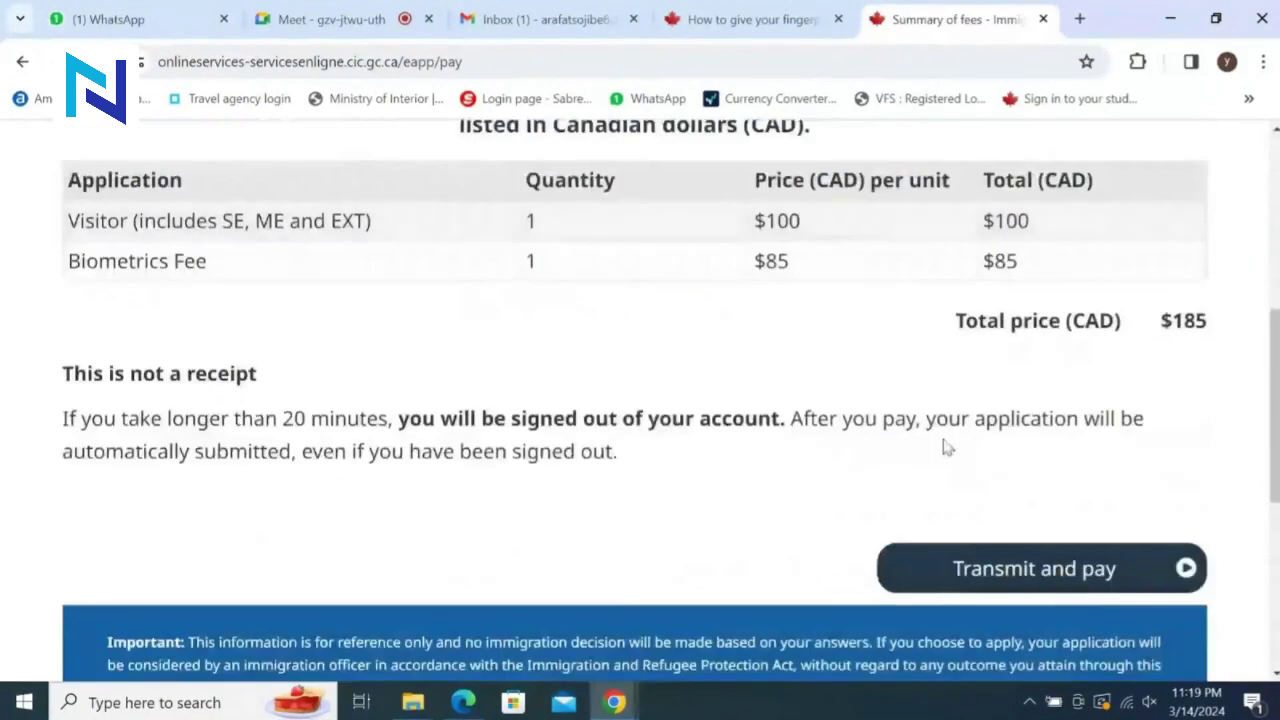
{"action": "scroll", "coordinate": [697, 440], "scroll_direction": "up", "scroll_amount": 2}
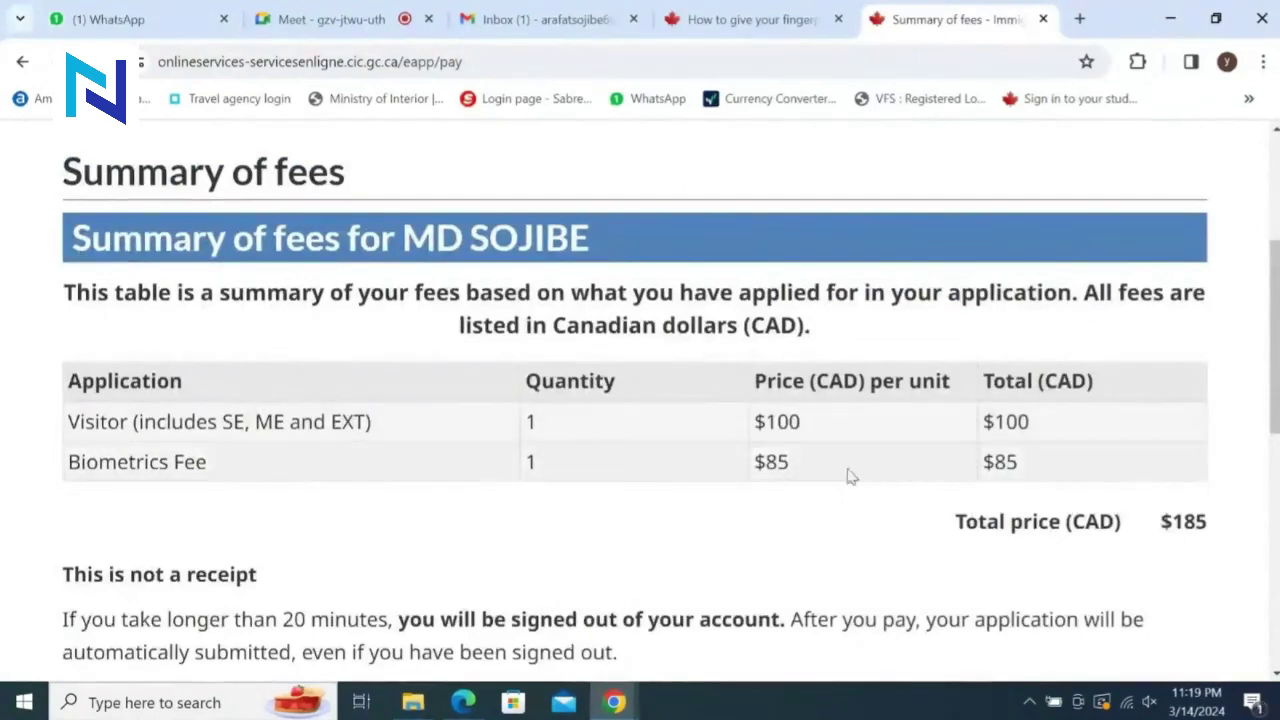
{"action": "scroll", "coordinate": [1176, 494], "scroll_direction": "down", "scroll_amount": 1}
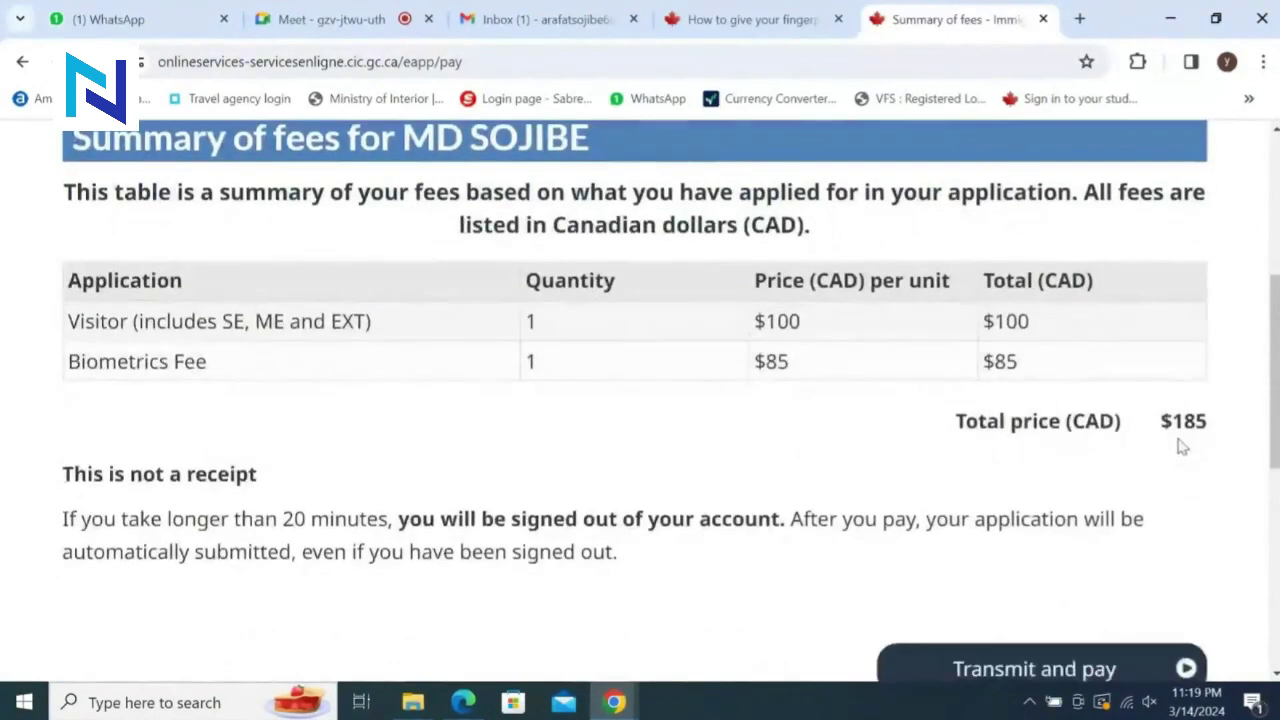
{"action": "scroll", "coordinate": [1182, 470], "scroll_direction": "down", "scroll_amount": 1}
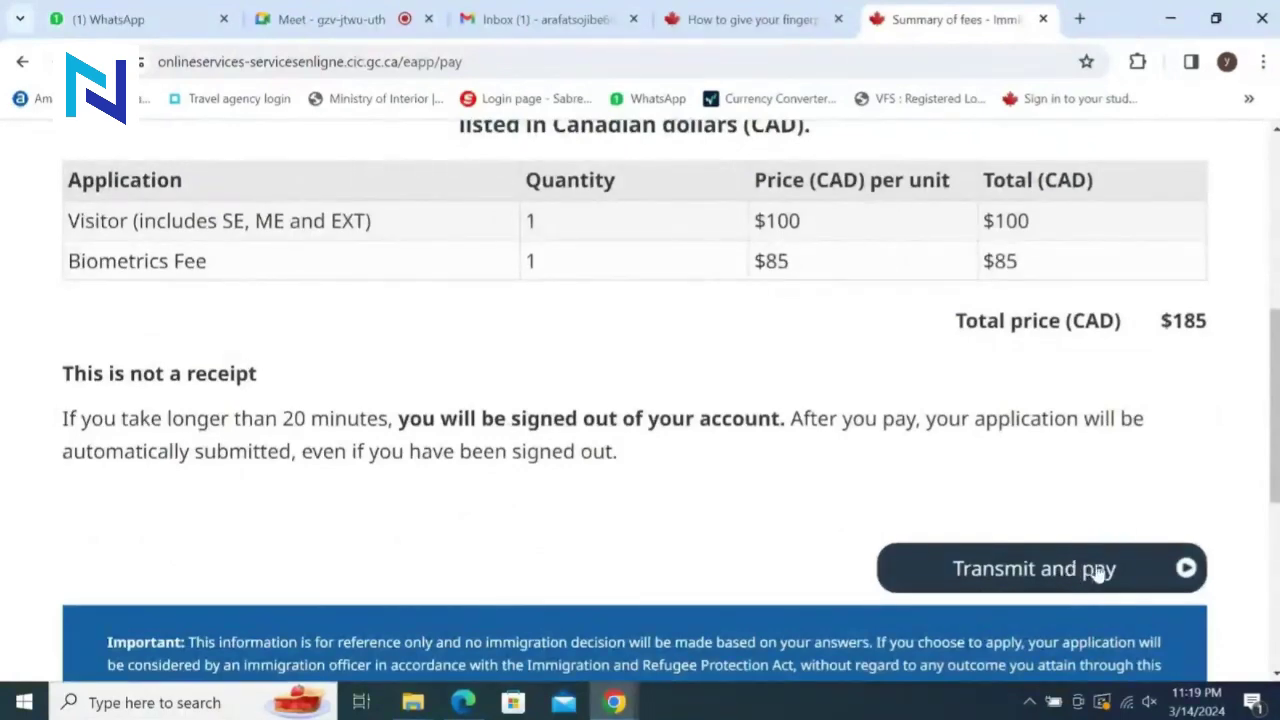
{"action": "left_click", "coordinate": [1186, 569]}
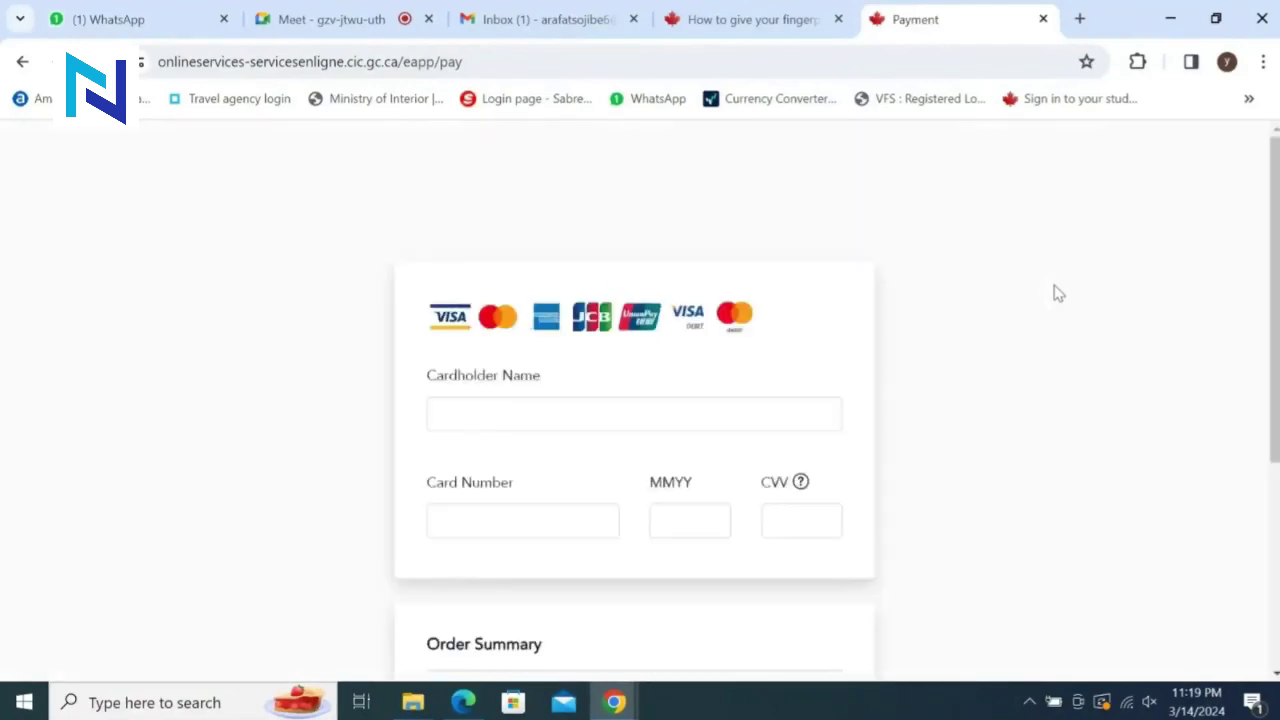
{"action": "scroll", "coordinate": [766, 326], "scroll_direction": "down", "scroll_amount": 3}
{"action": "scroll", "coordinate": [766, 351], "scroll_direction": "up", "scroll_amount": 2}
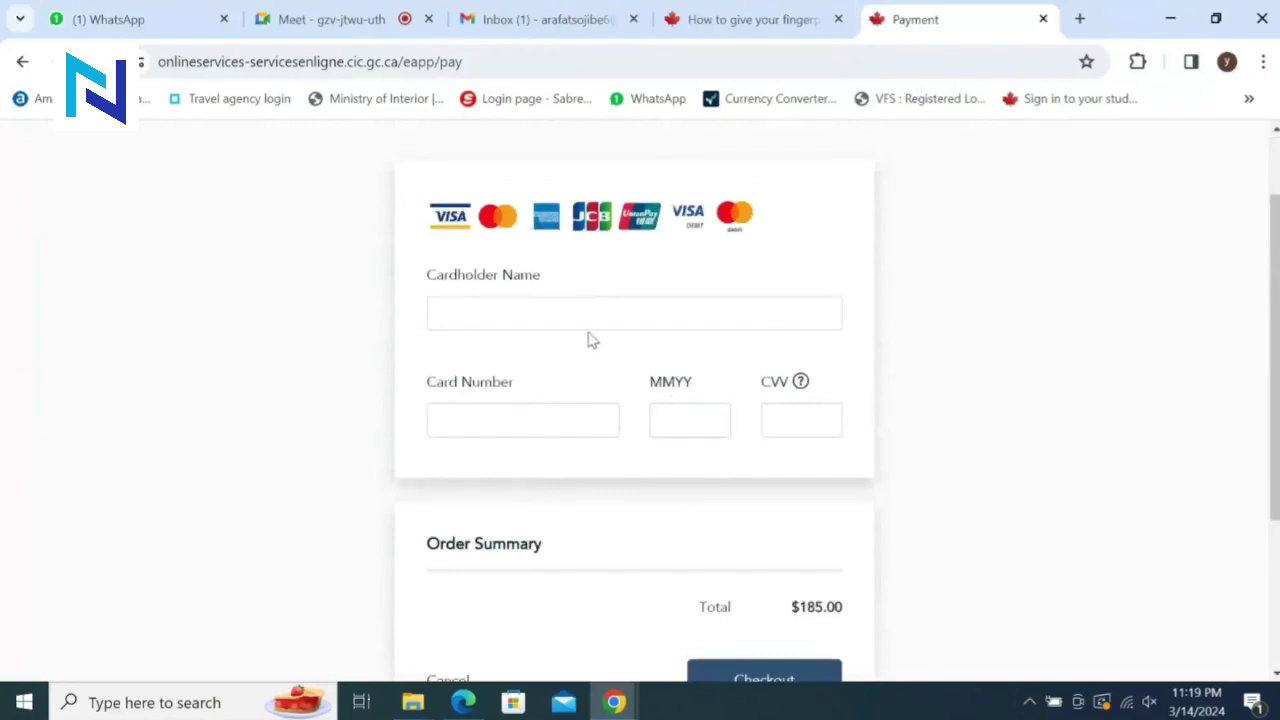
{"action": "left_click", "coordinate": [483, 300]}
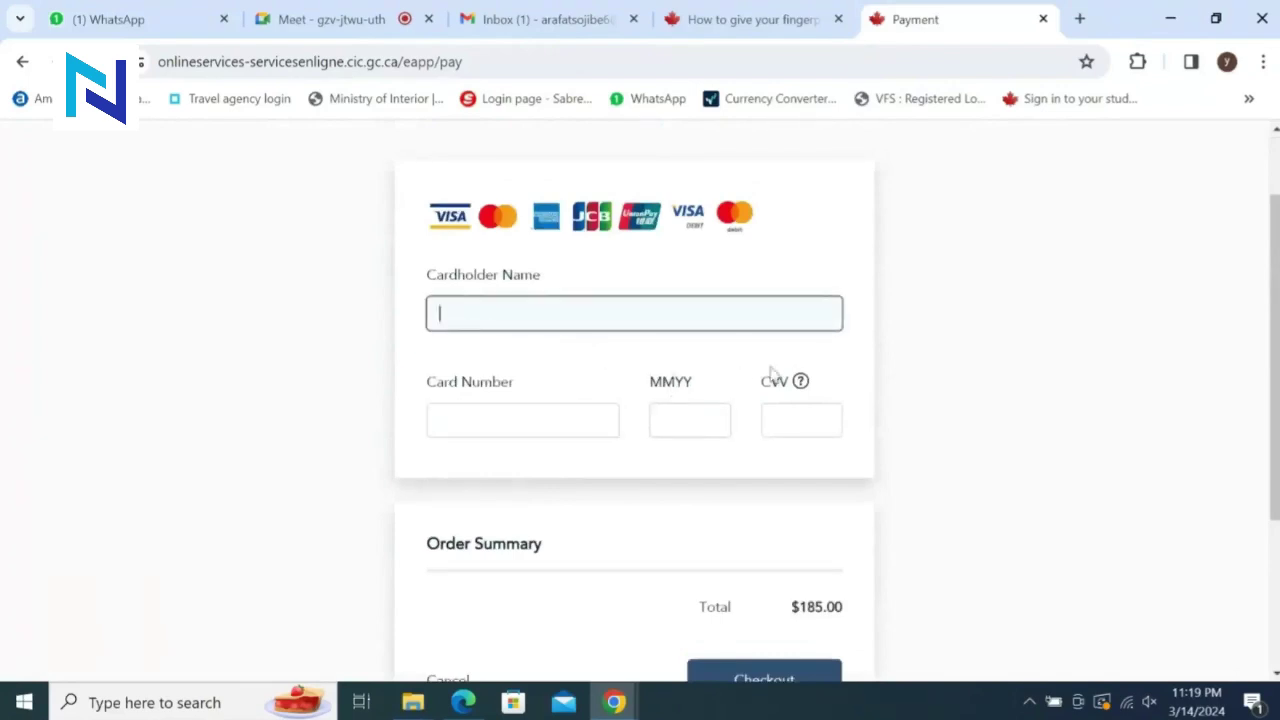
{"action": "scroll", "coordinate": [749, 330], "scroll_direction": "down", "scroll_amount": 2}
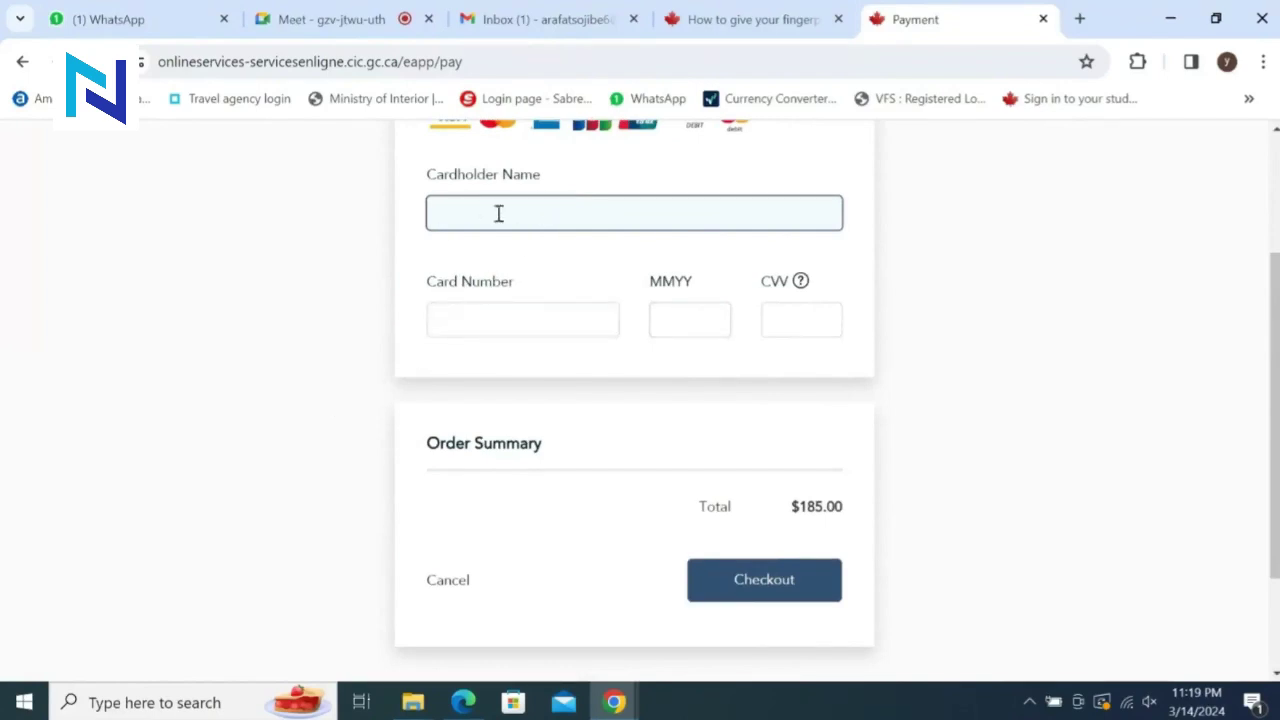
{"action": "left_click", "coordinate": [665, 322]}
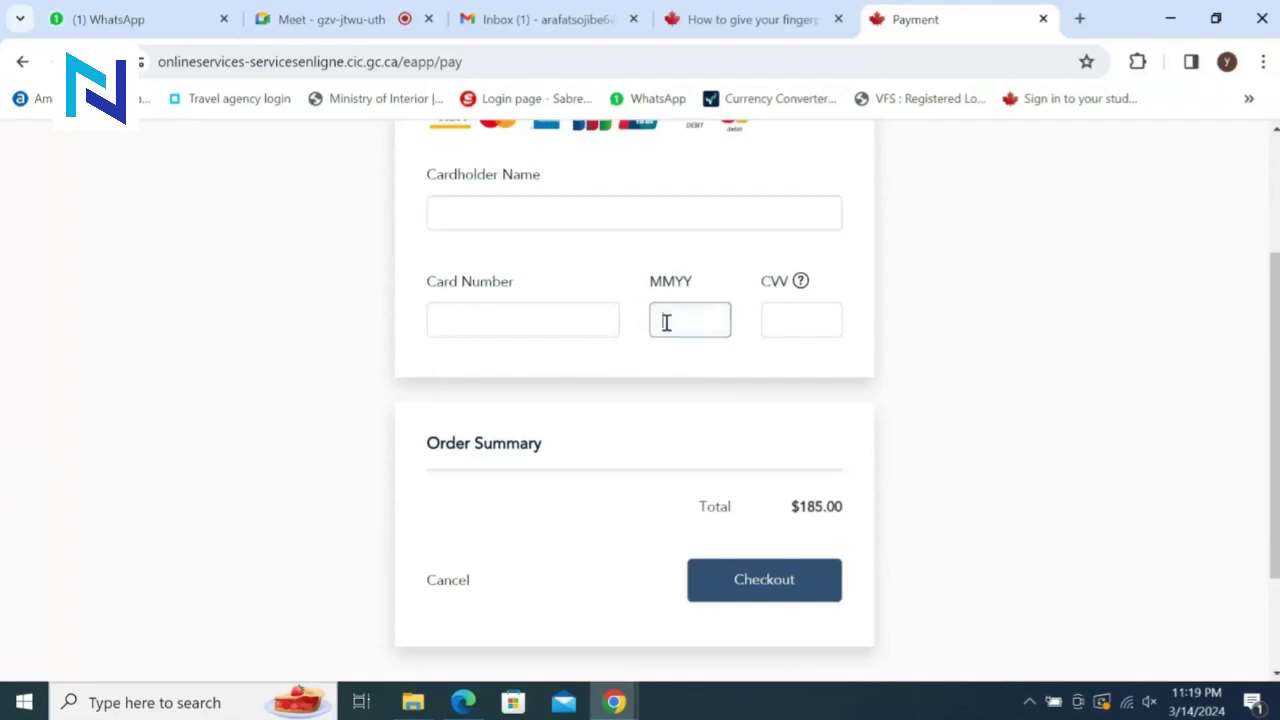
{"action": "left_click", "coordinate": [805, 325]}
{"action": "scroll", "coordinate": [805, 330], "scroll_direction": "down", "scroll_amount": 1}
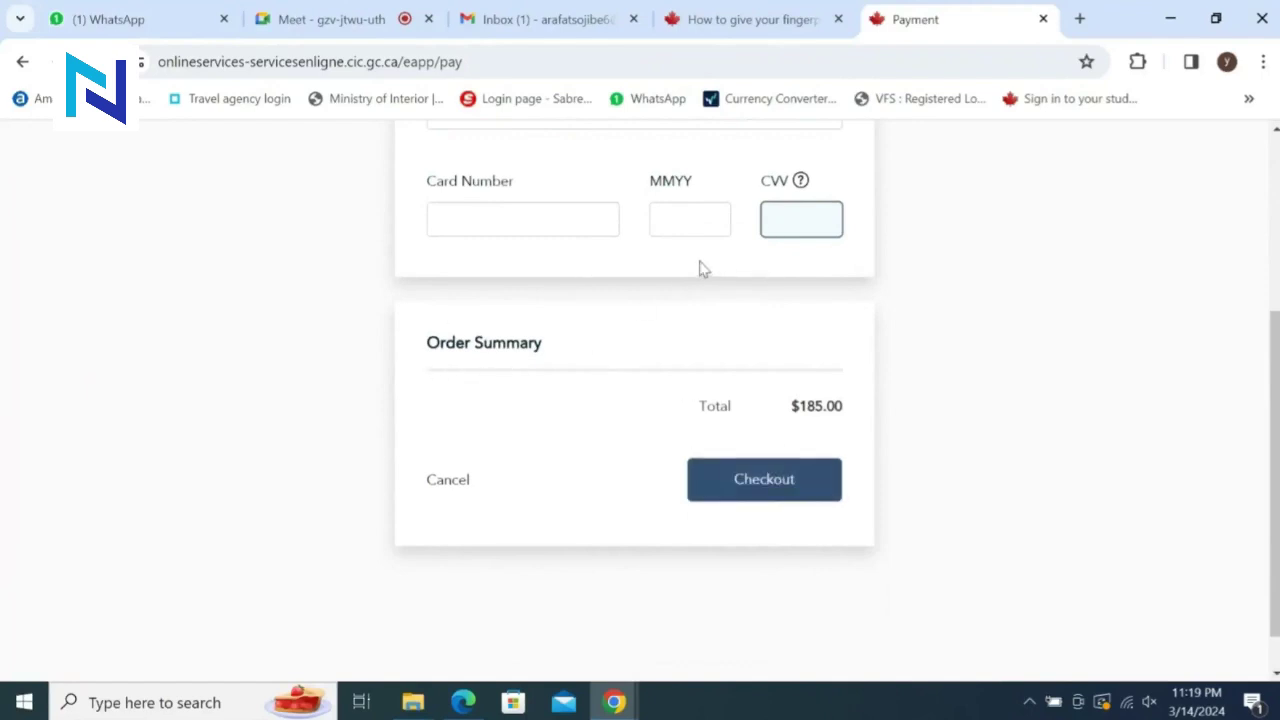
{"action": "scroll", "coordinate": [734, 286], "scroll_direction": "up", "scroll_amount": 3}
{"action": "scroll", "coordinate": [790, 530], "scroll_direction": "down", "scroll_amount": 2}
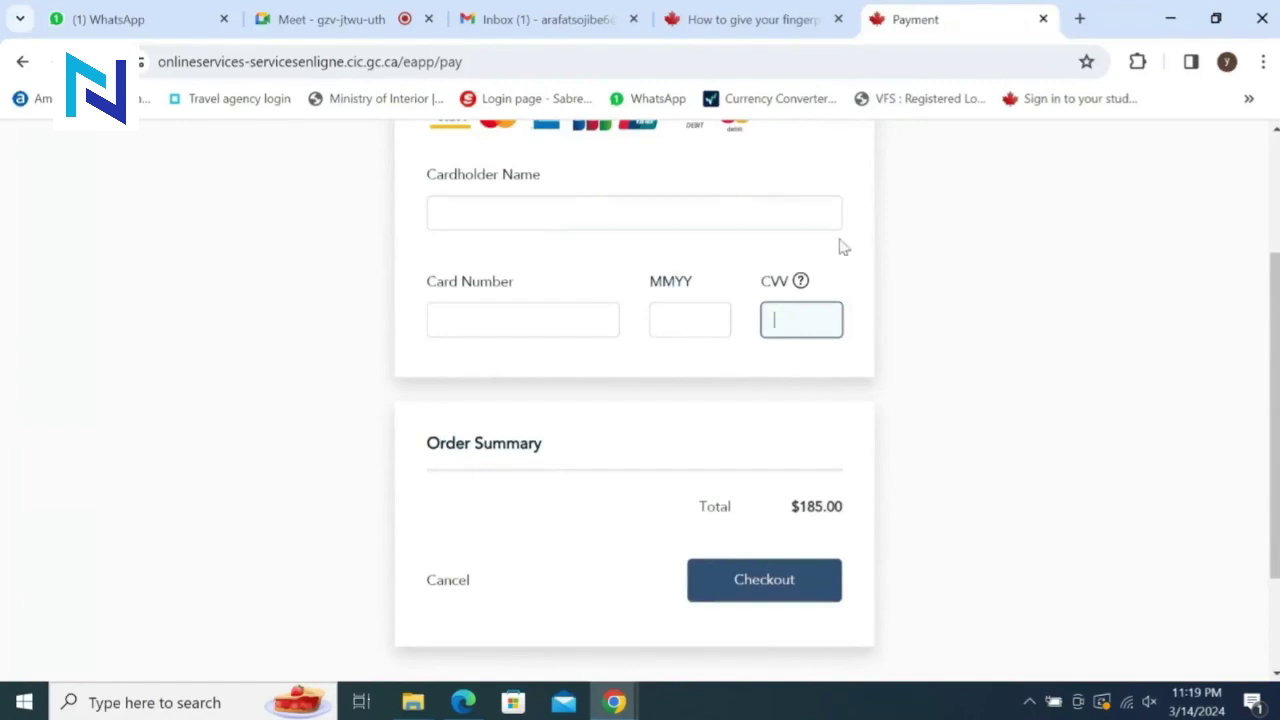
{"action": "scroll", "coordinate": [858, 355], "scroll_direction": "up", "scroll_amount": 2}
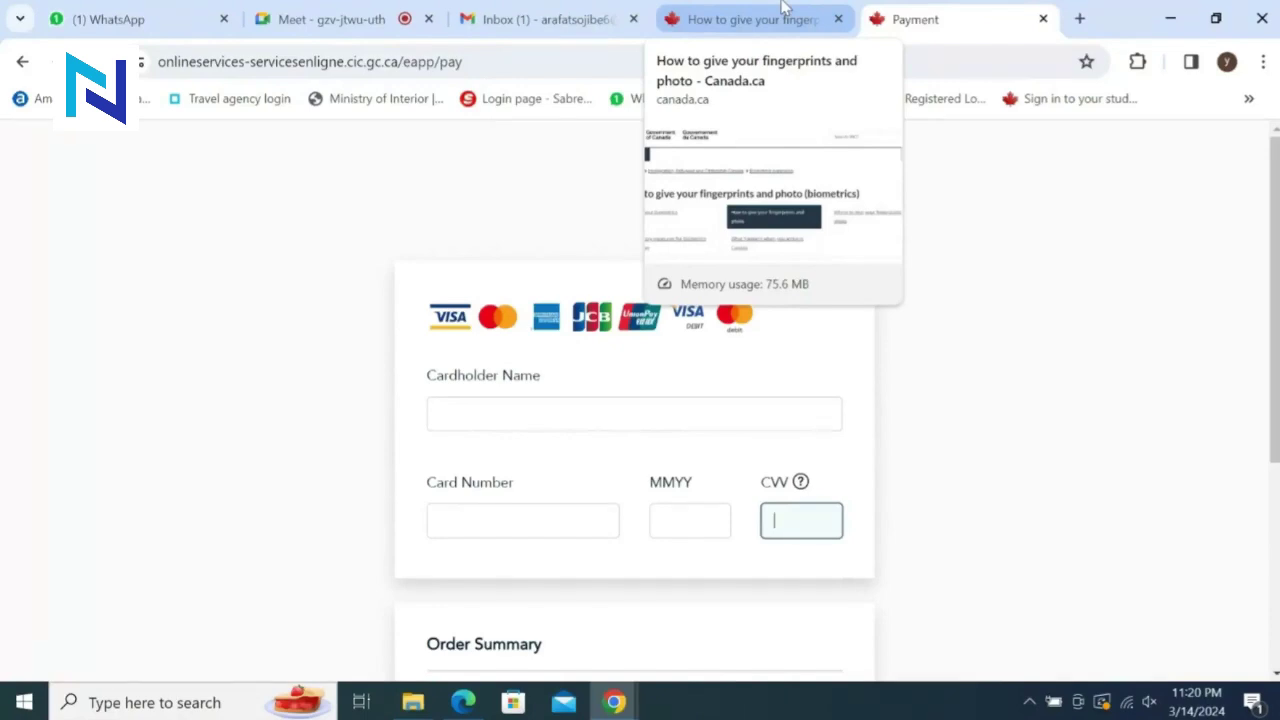
Compare the biometrics instructions page against the card payment form in the other tab.
{"action": "left_click", "coordinate": [782, 8]}
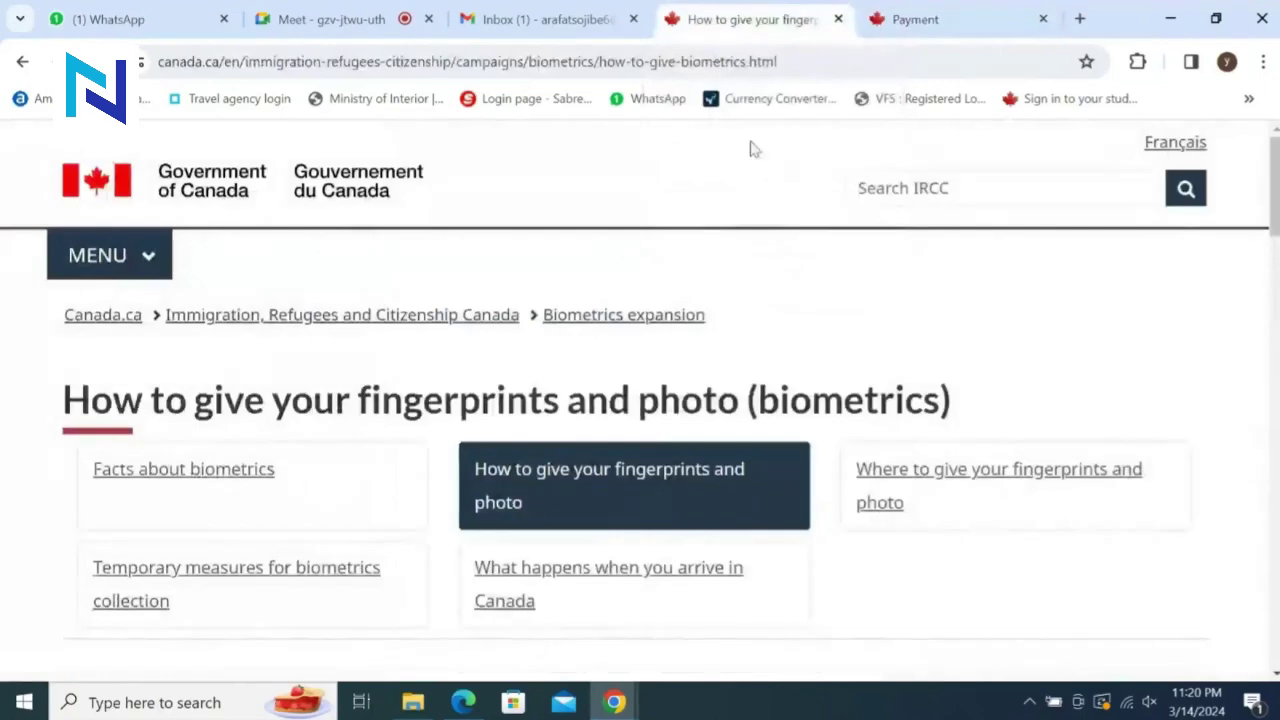
{"action": "scroll", "coordinate": [671, 314], "scroll_direction": "down", "scroll_amount": 6}
{"action": "scroll", "coordinate": [715, 397], "scroll_direction": "down", "scroll_amount": 2}
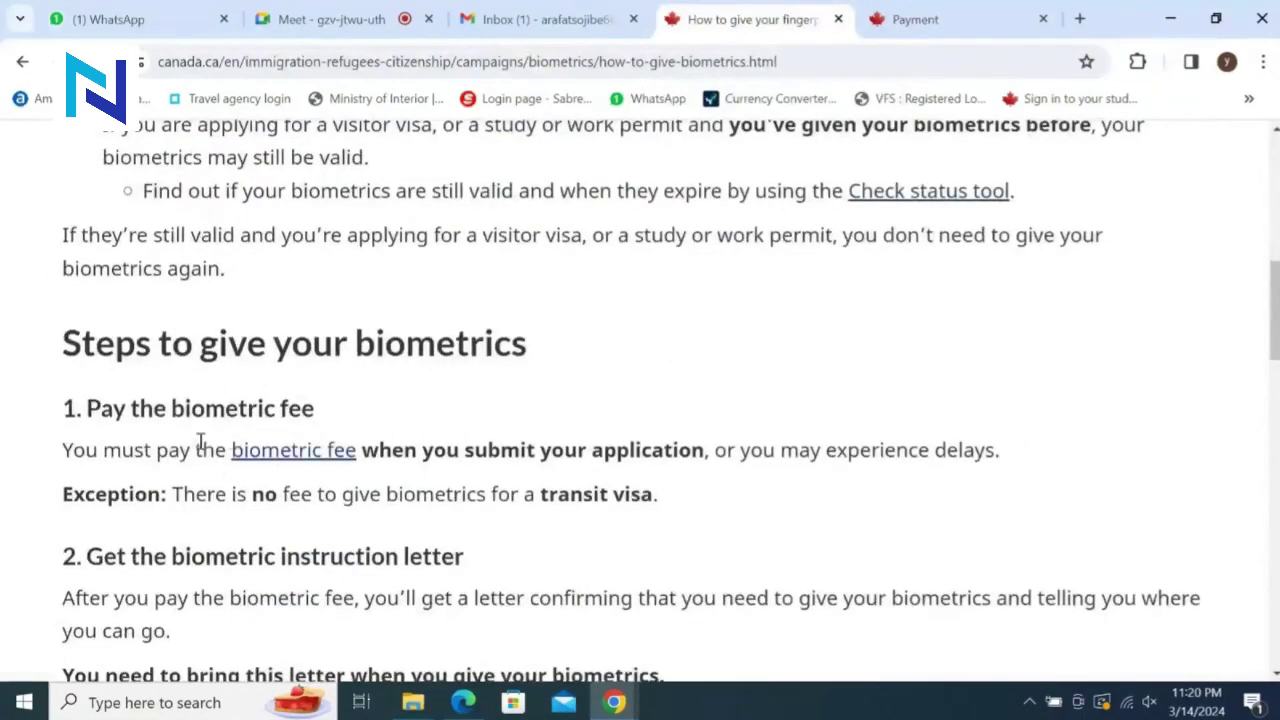
{"action": "left_click", "coordinate": [988, 8]}
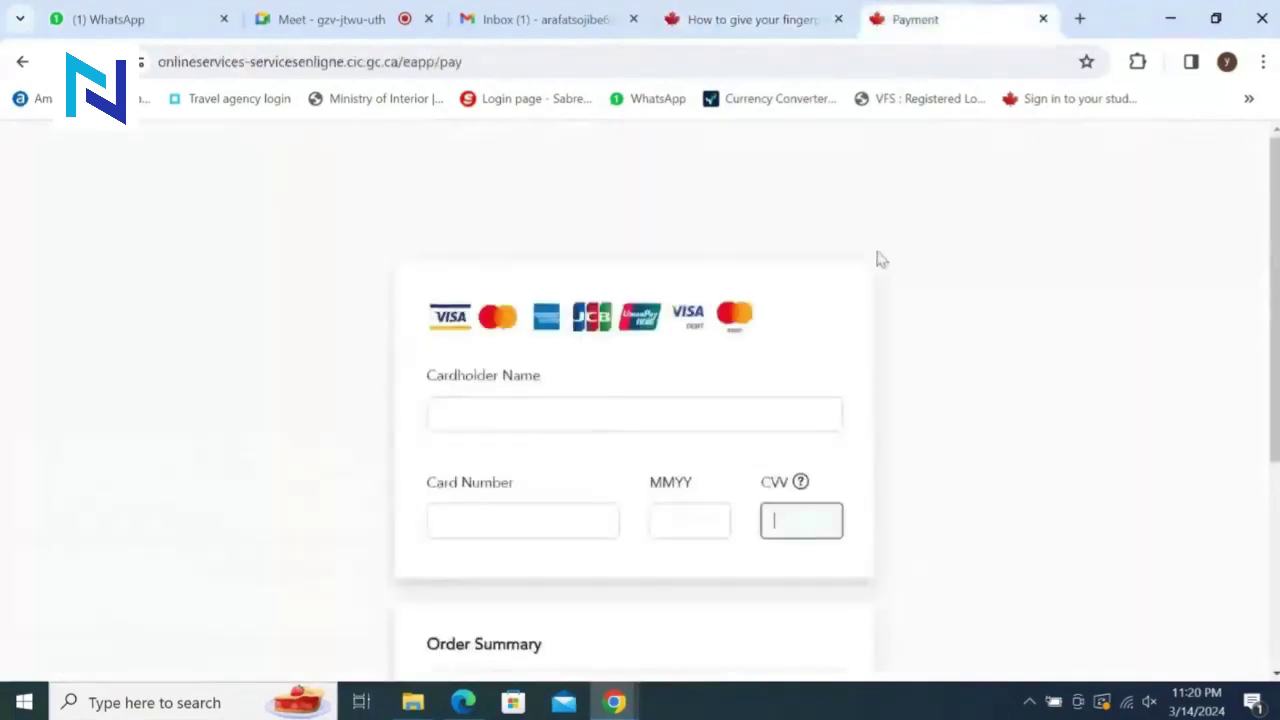
{"action": "left_click", "coordinate": [795, 16]}
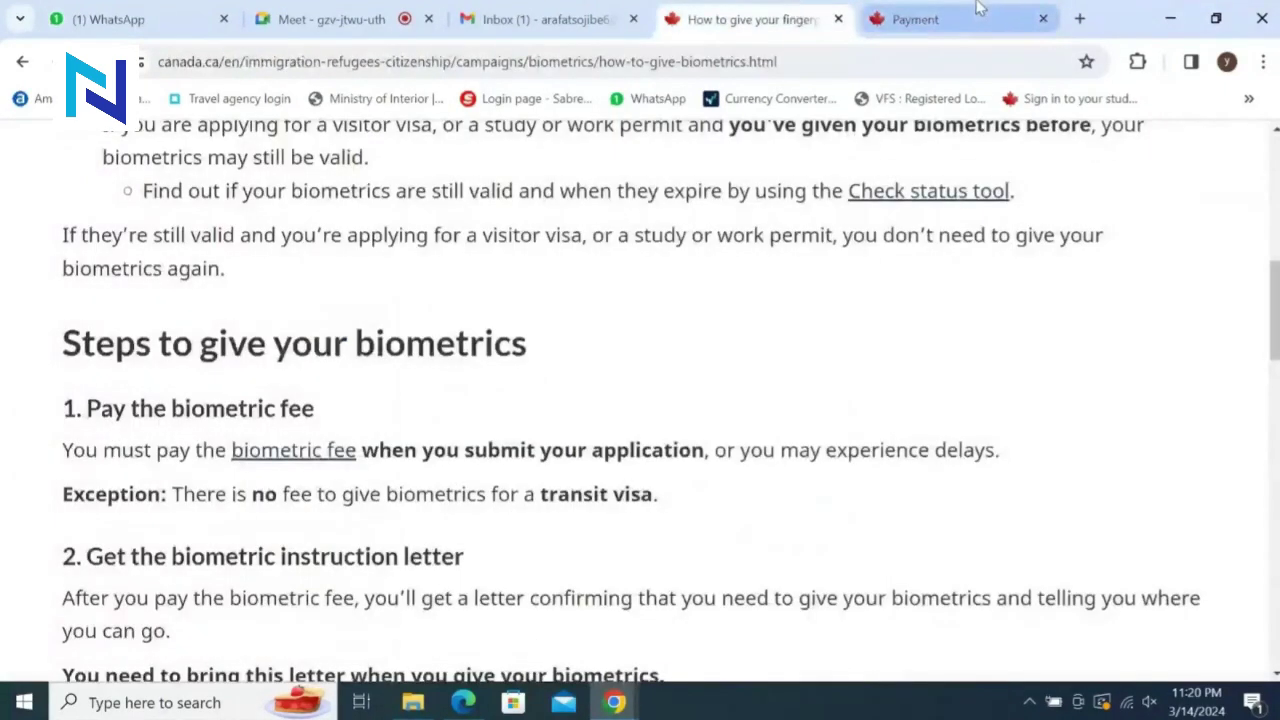
{"action": "mouse_move", "coordinate": [980, 8]}
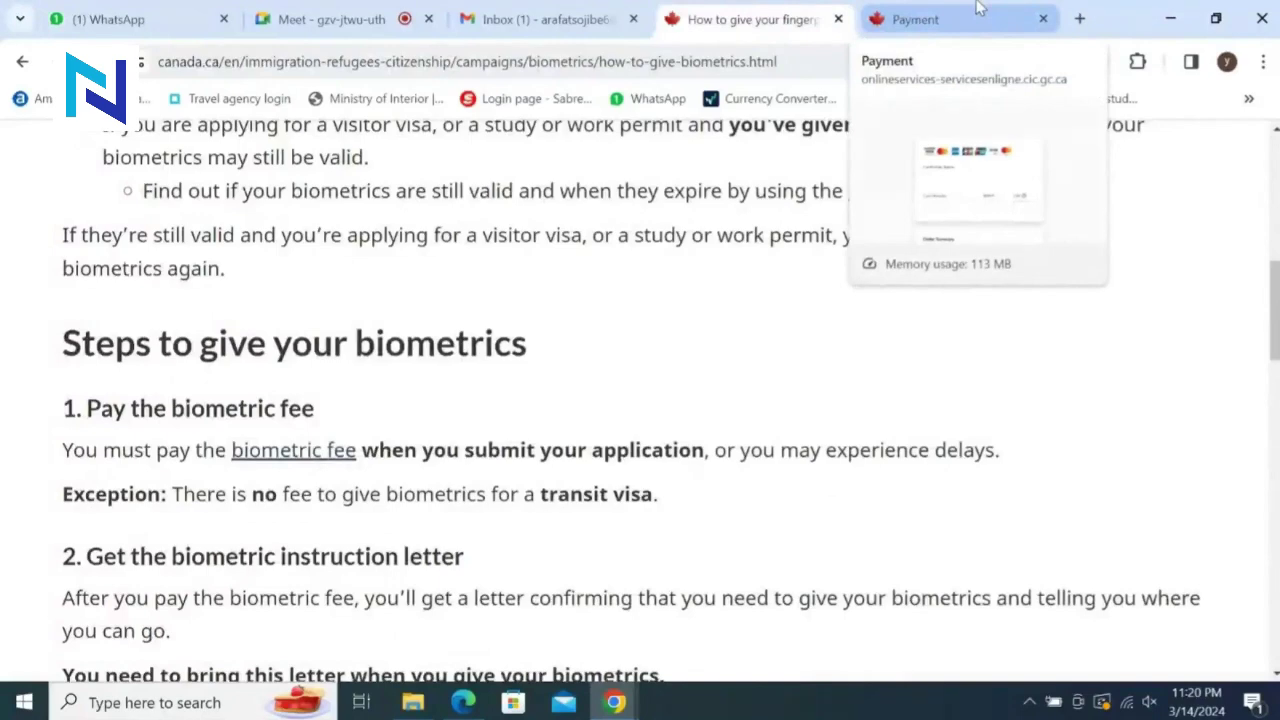
{"action": "left_click", "coordinate": [980, 8]}
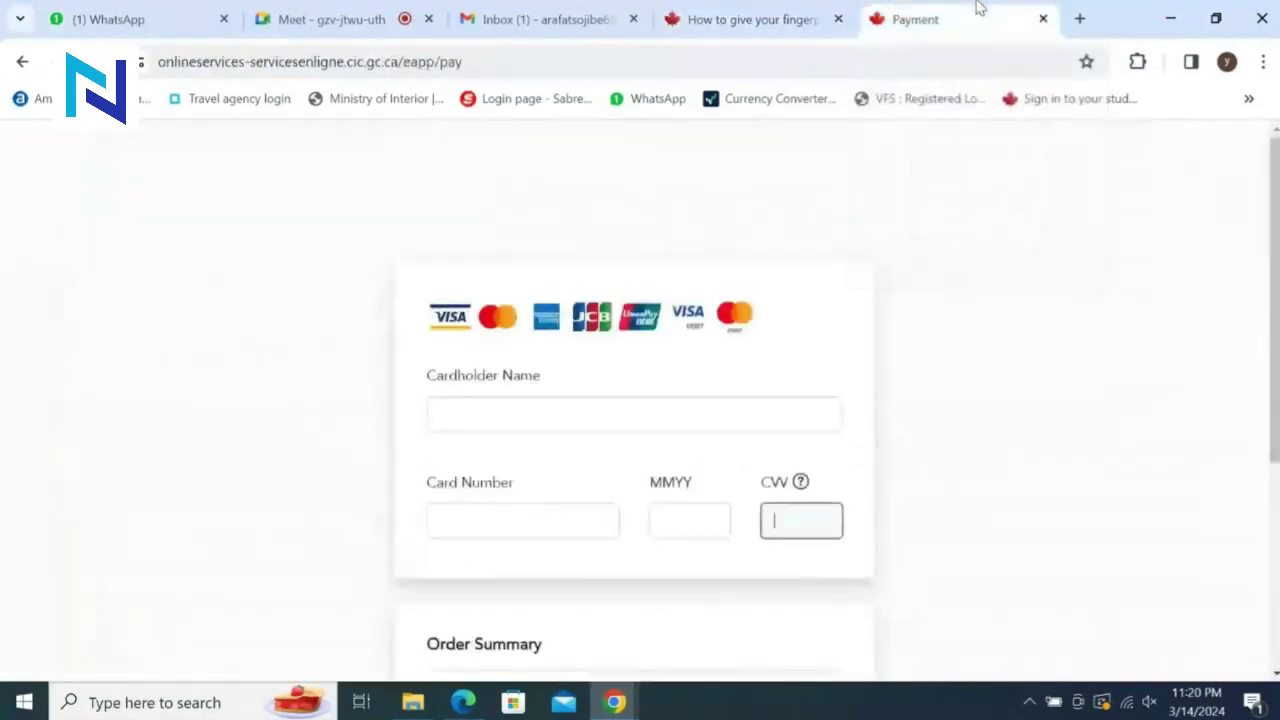
{"action": "left_click", "coordinate": [795, 14]}
Read through 'Steps to give your biometrics', then open a new Google tab.
{"action": "scroll", "coordinate": [745, 177], "scroll_direction": "down", "scroll_amount": 1}
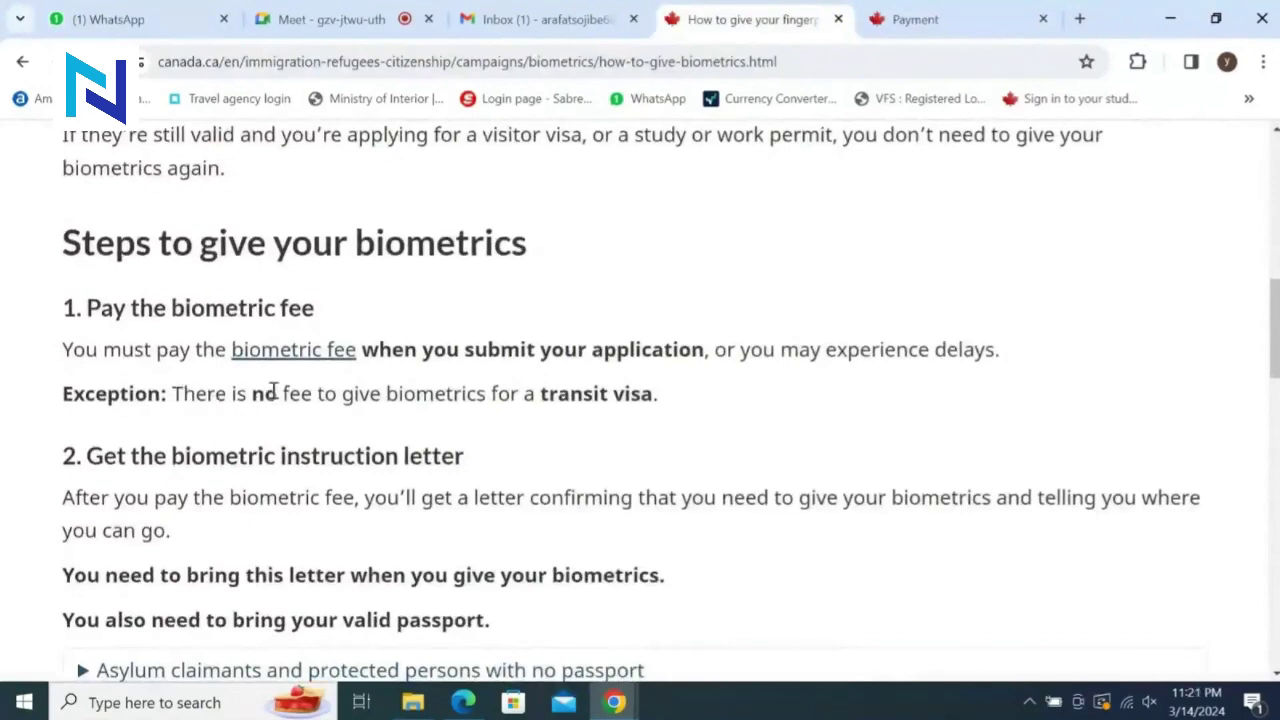
{"action": "scroll", "coordinate": [298, 395], "scroll_direction": "down", "scroll_amount": 1}
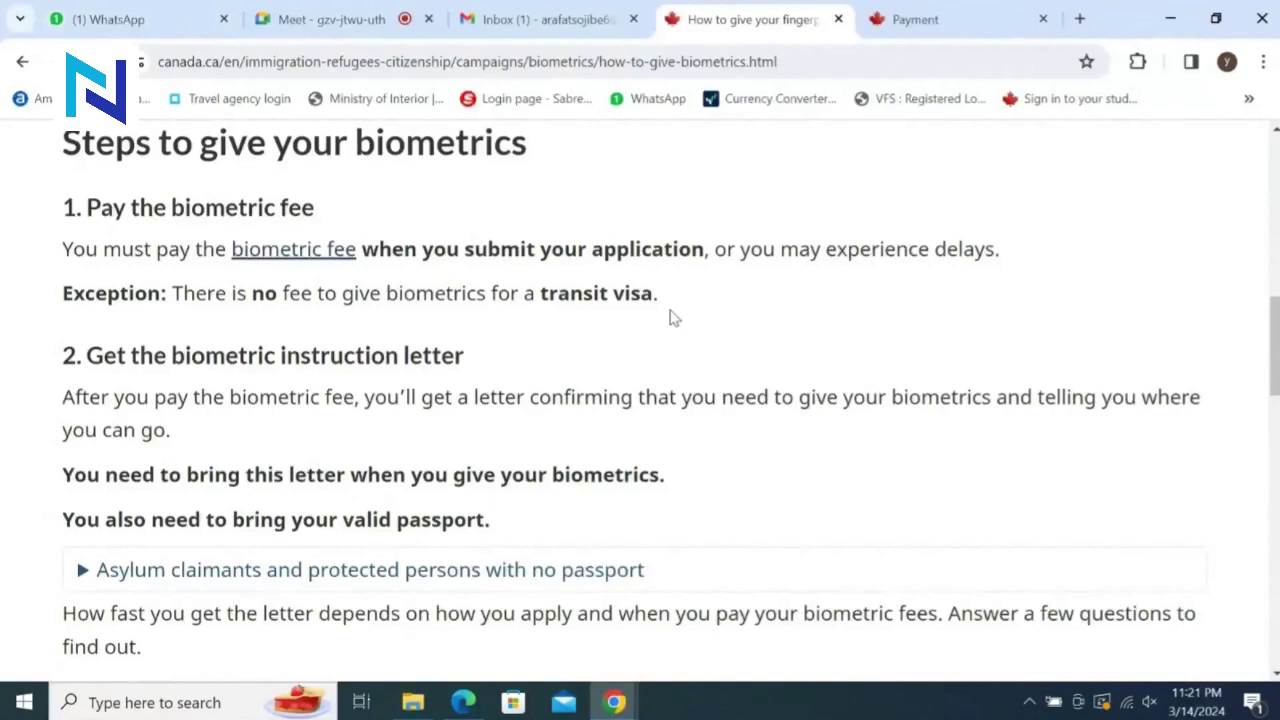
{"action": "scroll", "coordinate": [737, 323], "scroll_direction": "down", "scroll_amount": 1}
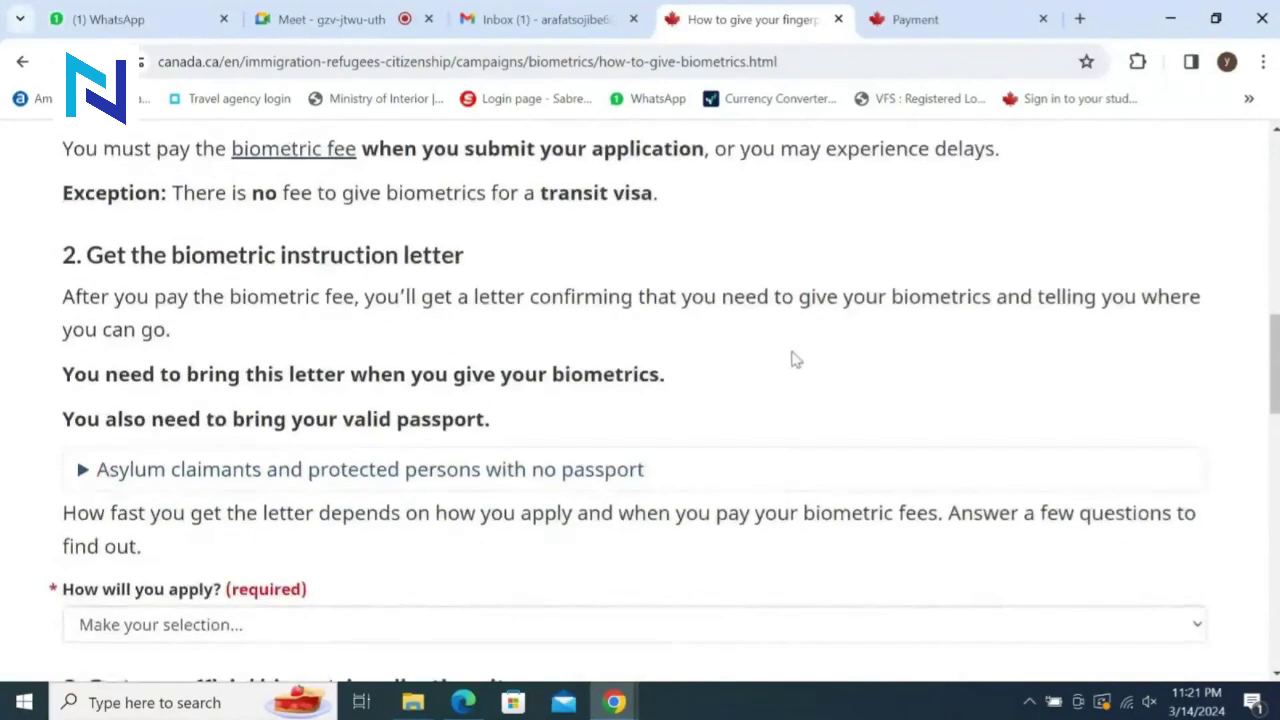
{"action": "scroll", "coordinate": [791, 357], "scroll_direction": "down", "scroll_amount": 1}
{"action": "scroll", "coordinate": [793, 358], "scroll_direction": "down", "scroll_amount": 2}
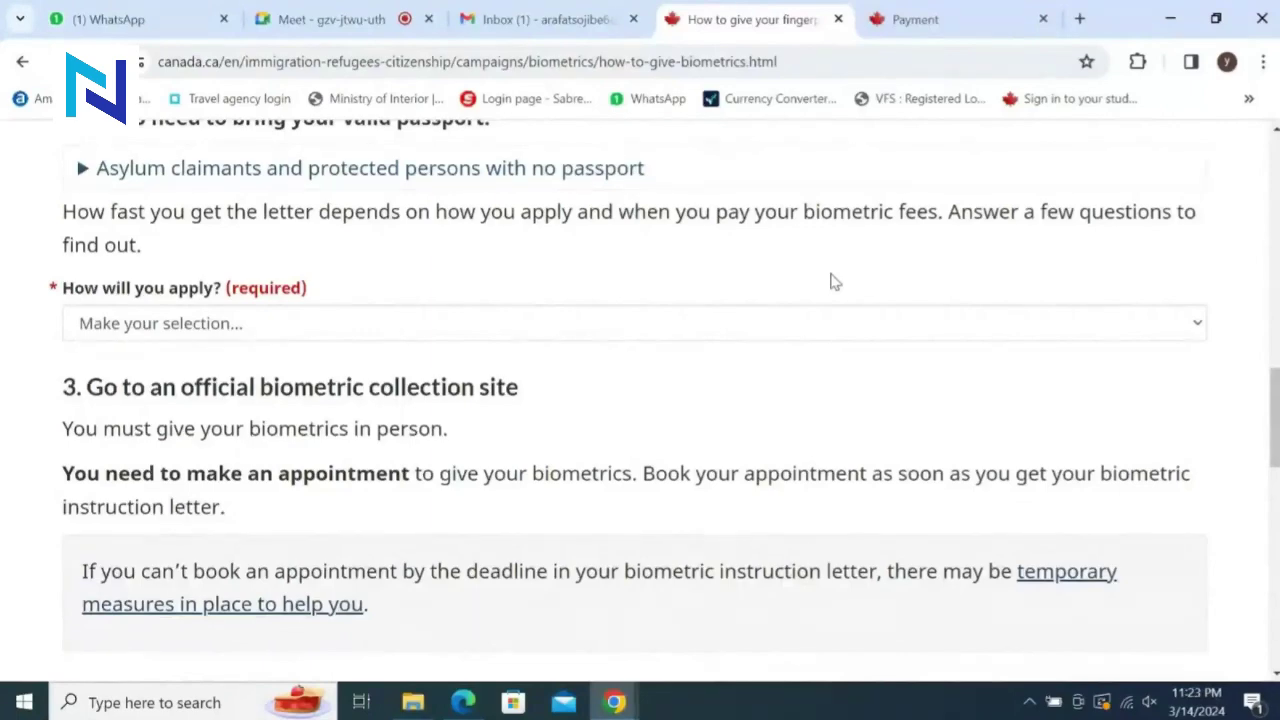
{"action": "scroll", "coordinate": [911, 366], "scroll_direction": "up", "scroll_amount": 3}
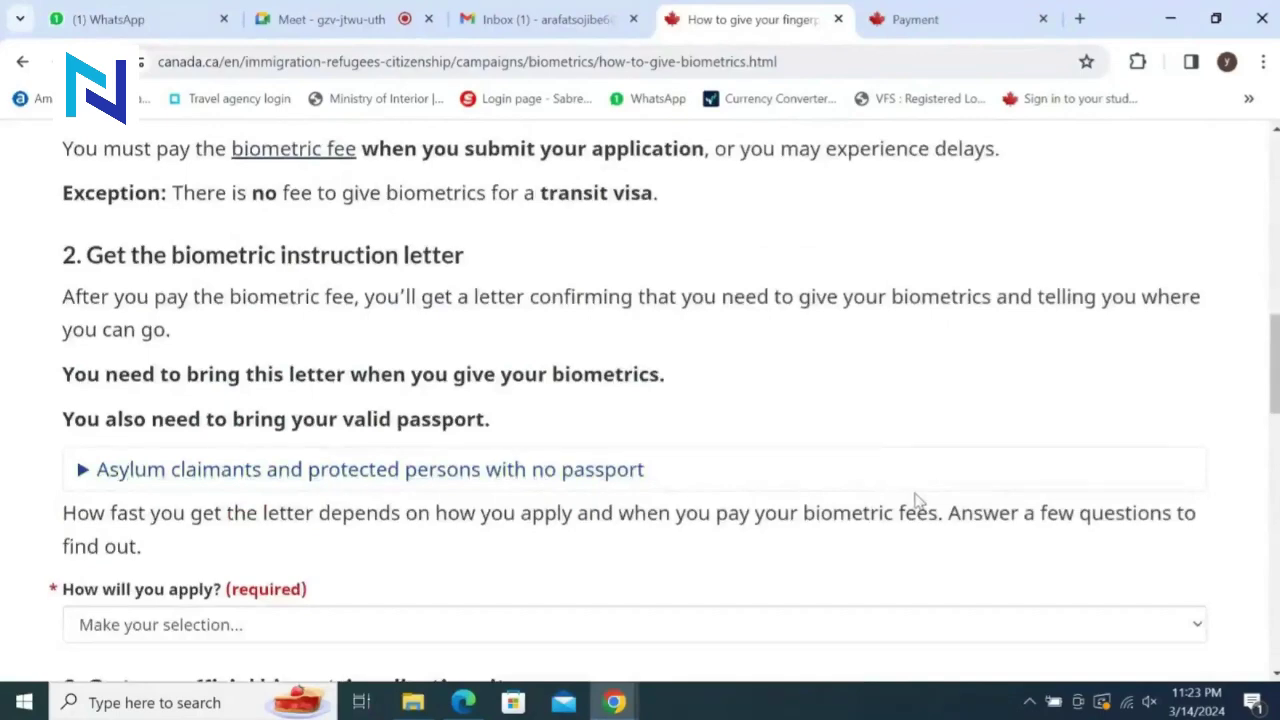
{"action": "scroll", "coordinate": [914, 502], "scroll_direction": "down", "scroll_amount": 1}
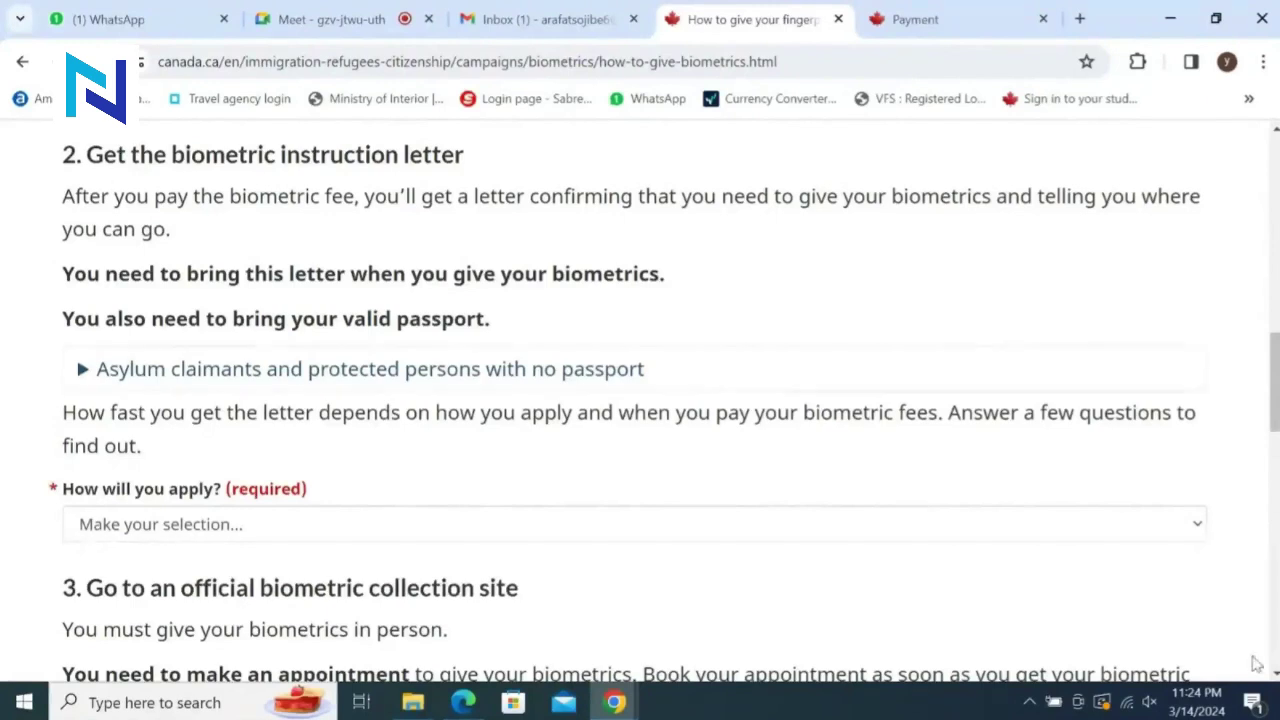
{"action": "left_click", "coordinate": [1080, 18]}
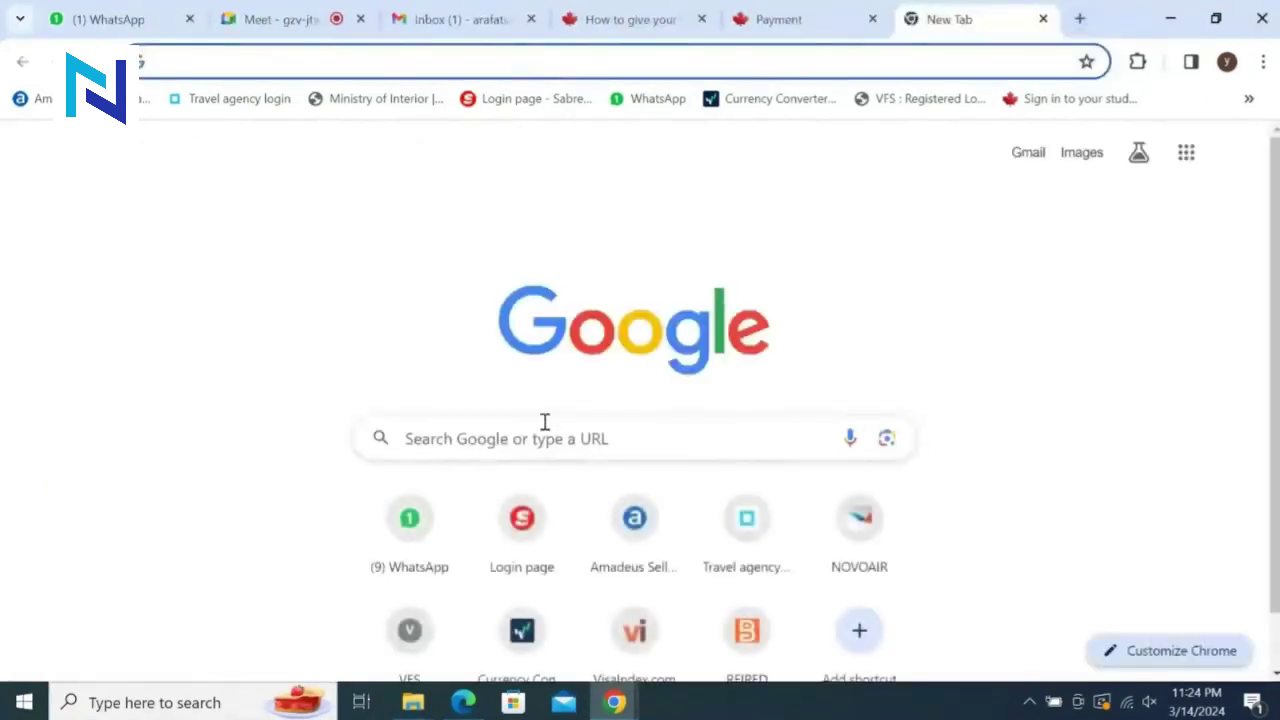
Google 'ilovepdf pdf' and 'adobe compress pdf' in separate tabs, then open the iLovePDF site.
{"action": "left_click", "coordinate": [545, 432]}
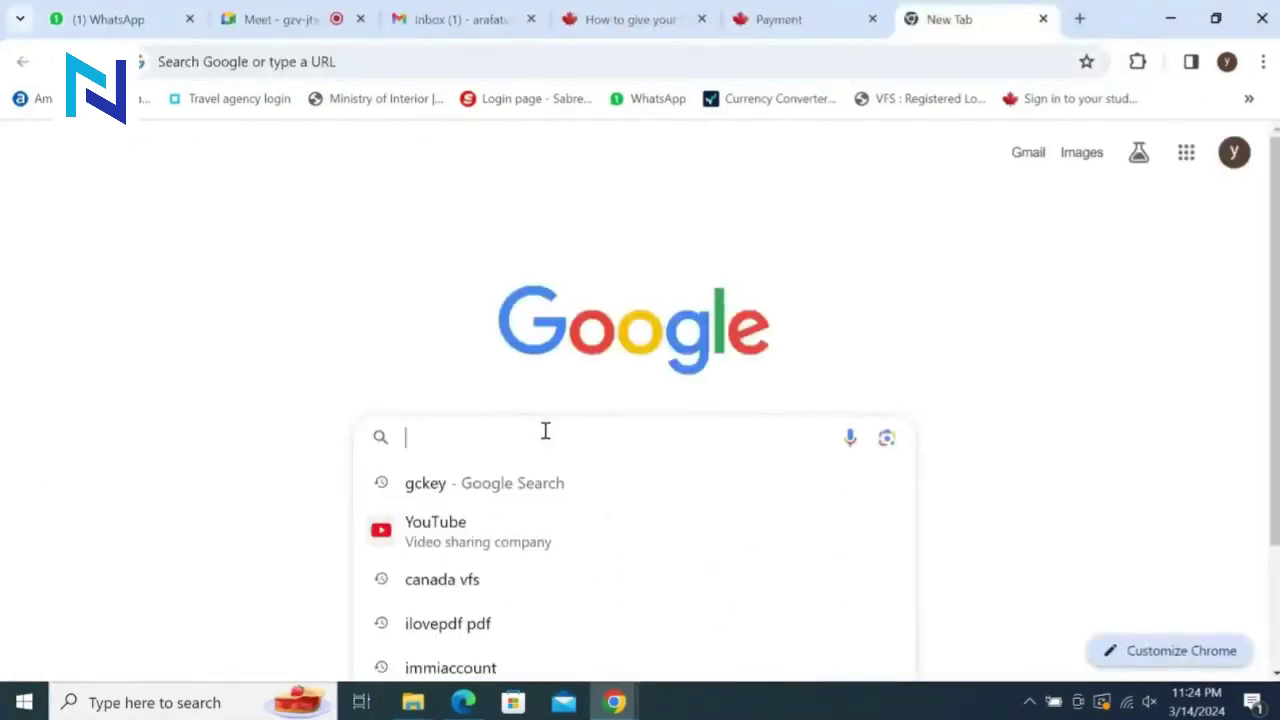
{"action": "left_click", "coordinate": [455, 623]}
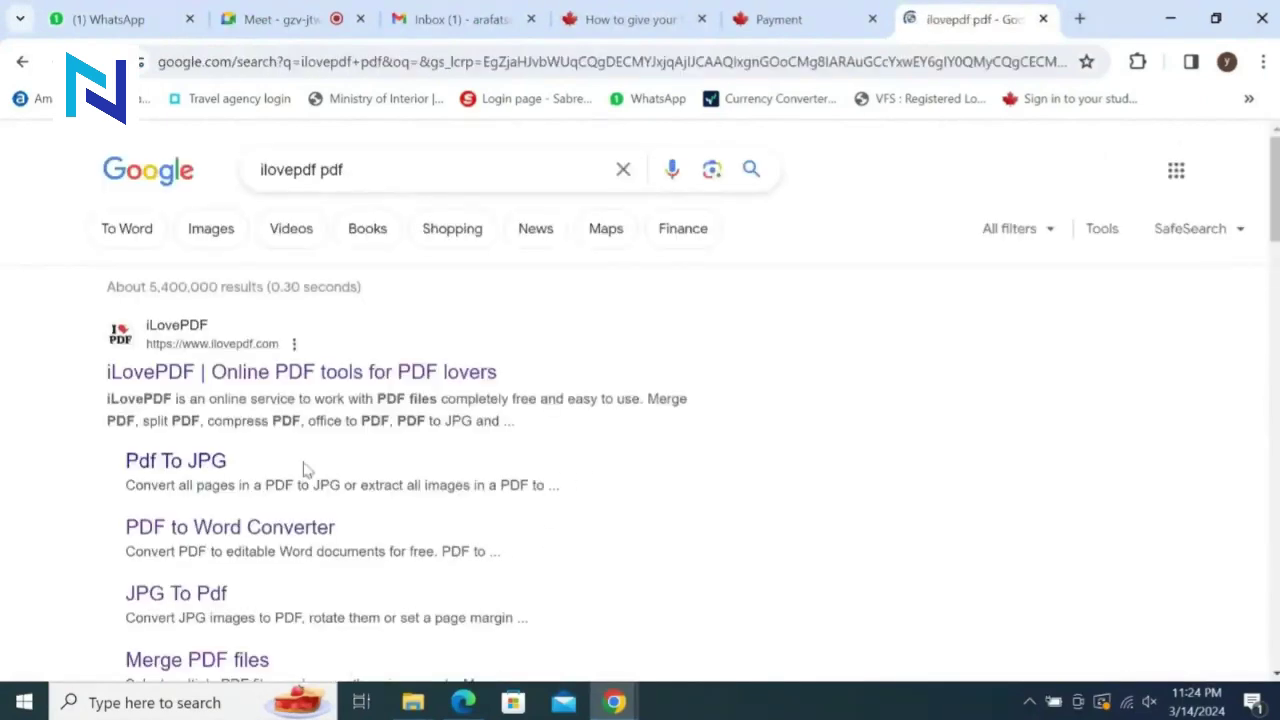
{"action": "left_click", "coordinate": [1080, 18]}
{"action": "left_click", "coordinate": [620, 434]}
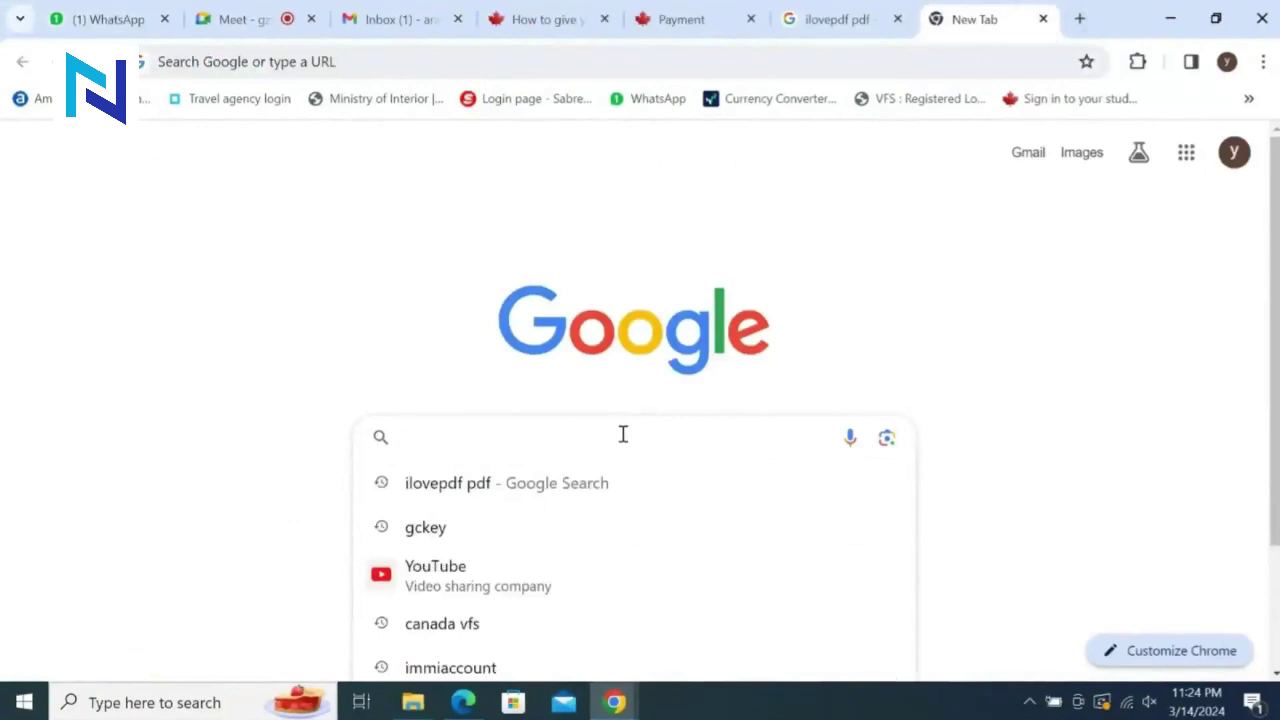
{"action": "type", "text": "a"}
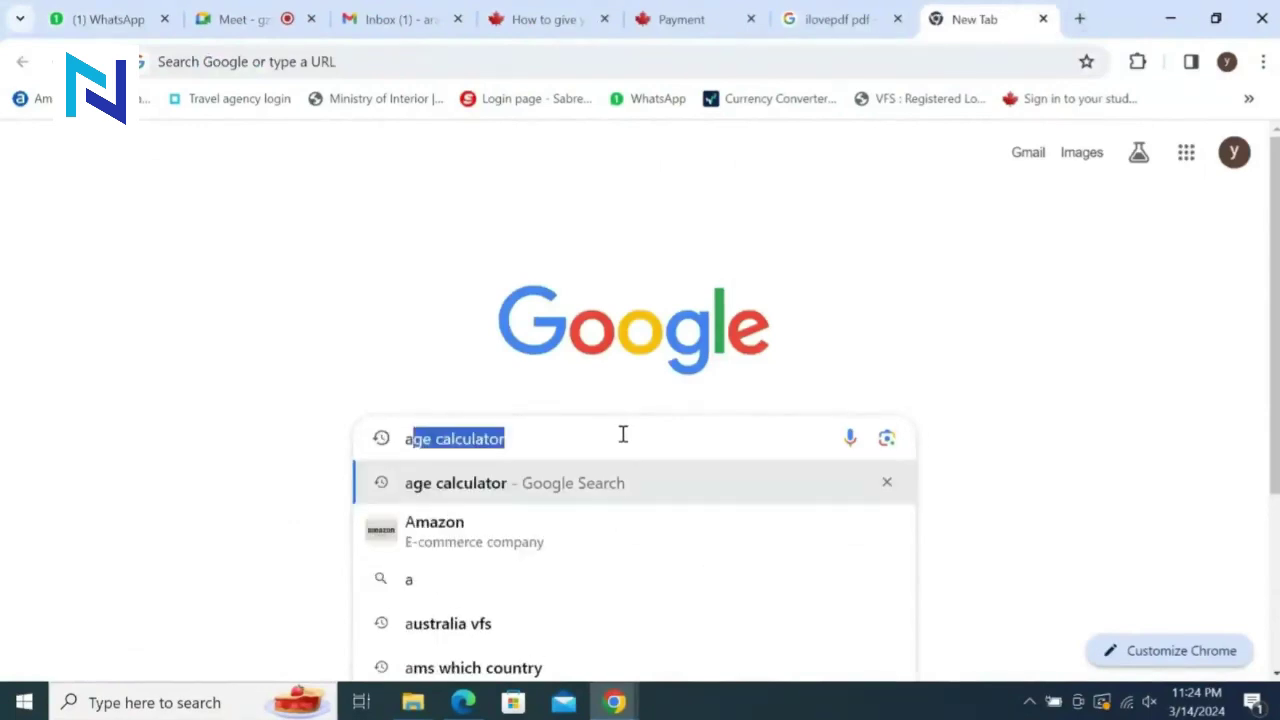
{"action": "type", "text": "d"}
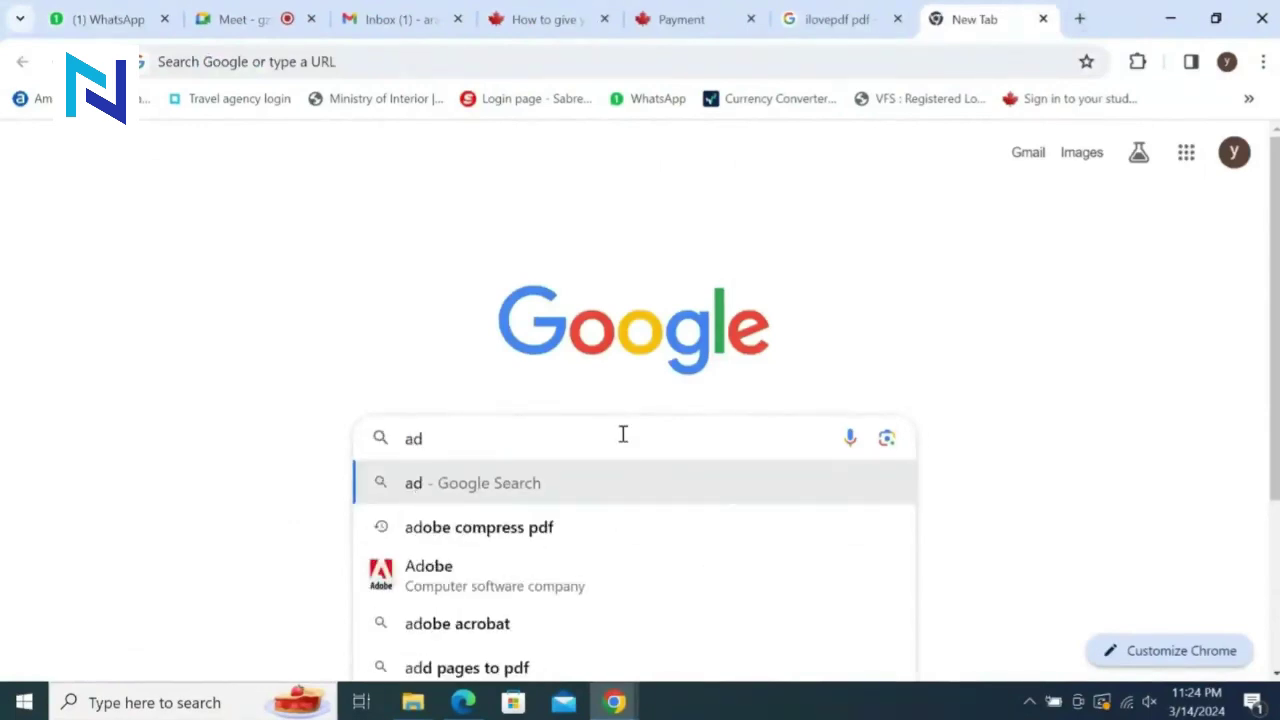
{"action": "left_click", "coordinate": [600, 530]}
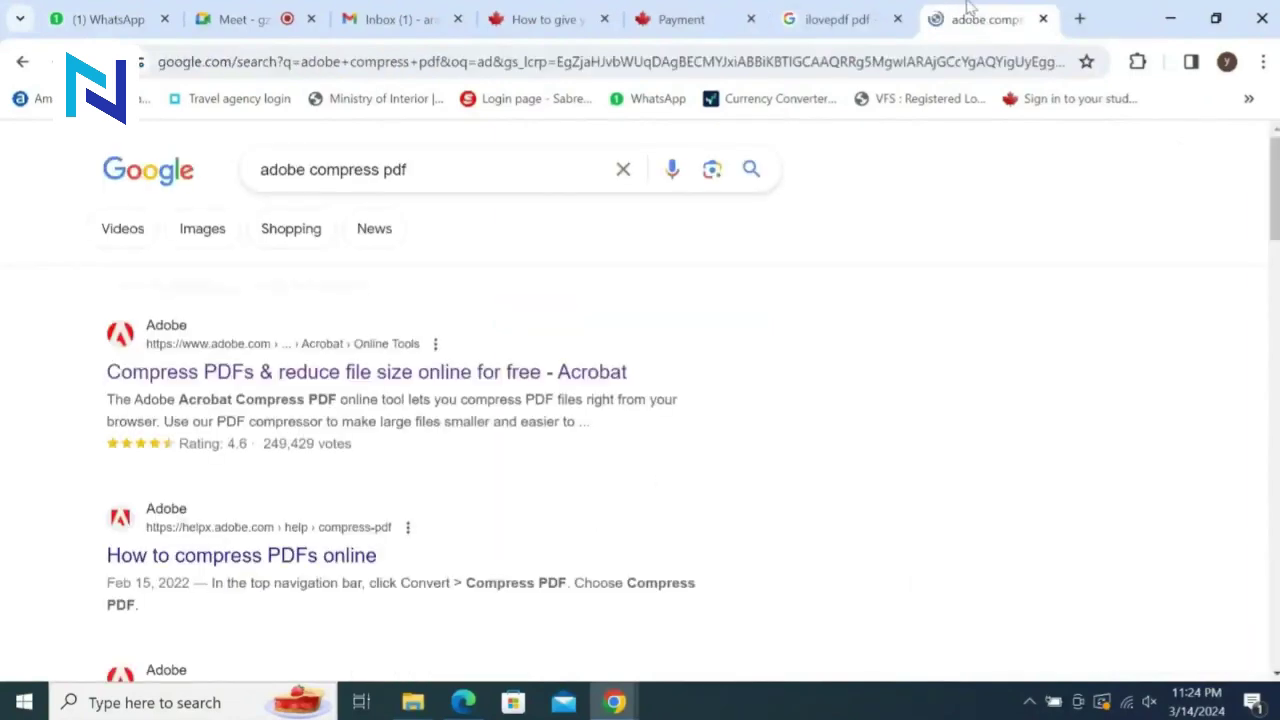
{"action": "left_click", "coordinate": [852, 8]}
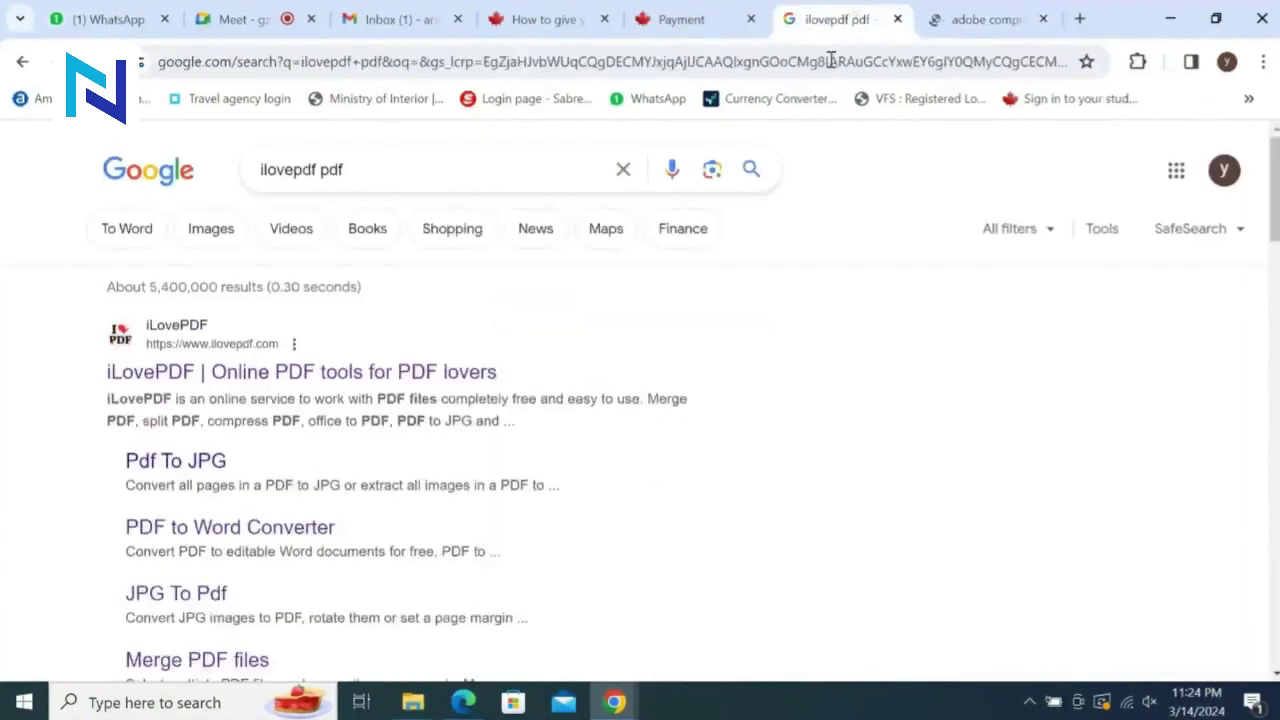
{"action": "left_click", "coordinate": [222, 370]}
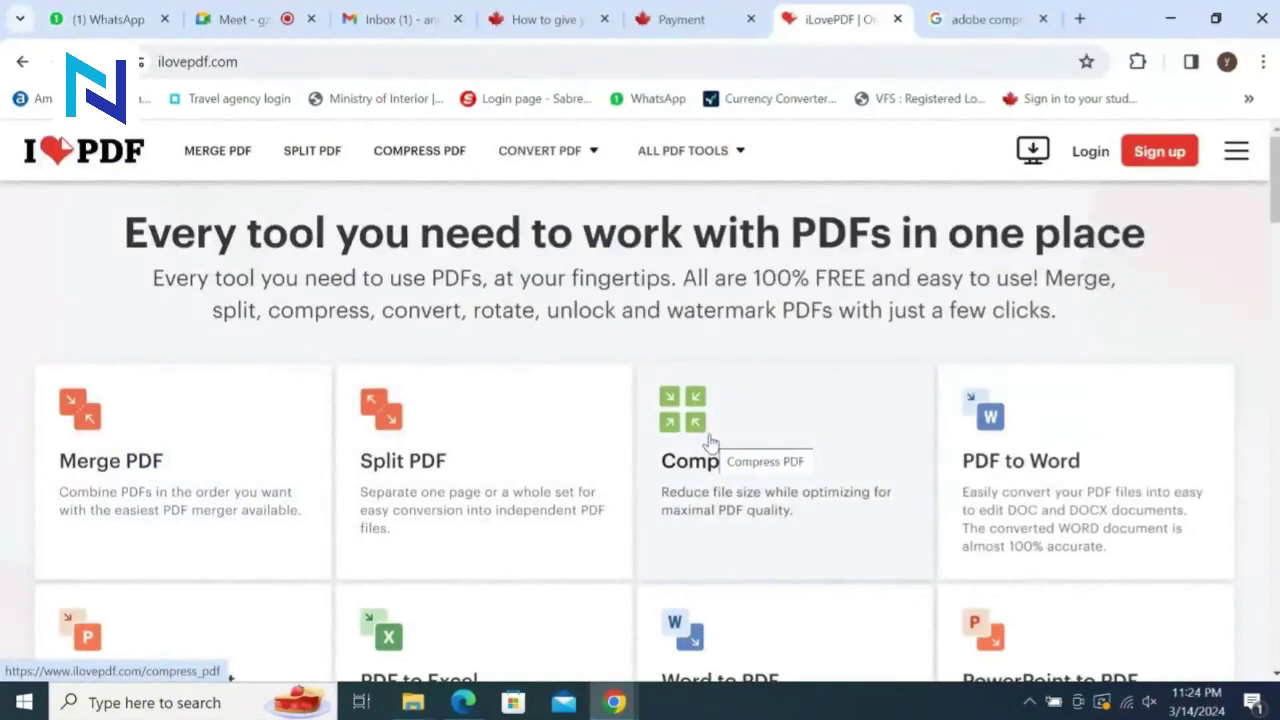
Glance at the 'adobe compress pdf' results and iLovePDF, ending on the IRCC card payment tab.
{"action": "left_click", "coordinate": [1013, 10]}
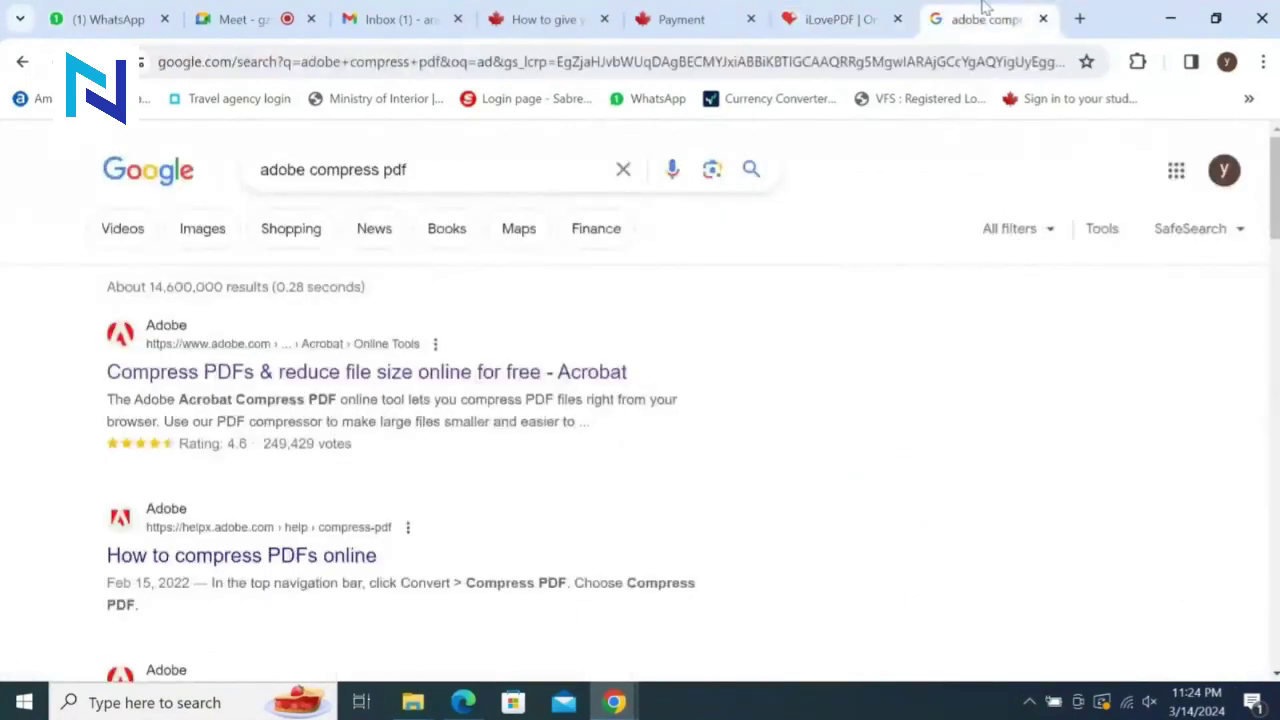
{"action": "left_click", "coordinate": [810, 18]}
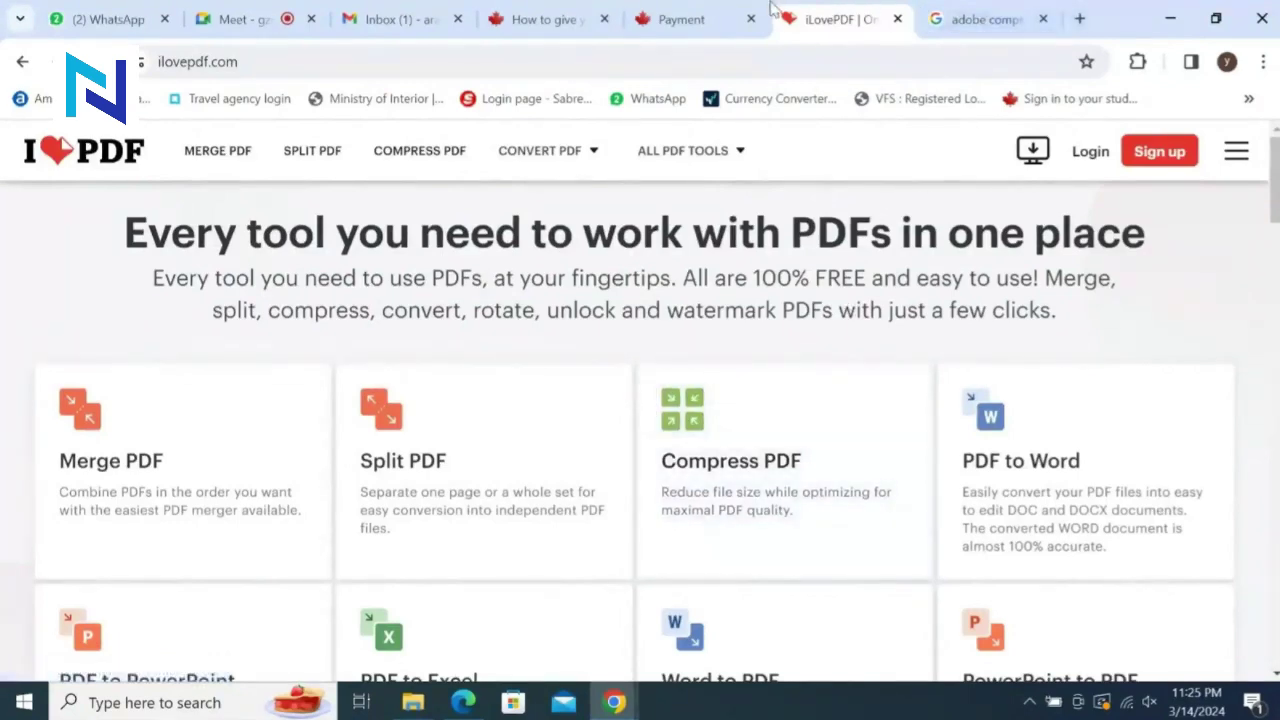
{"action": "left_click", "coordinate": [712, 10]}
{"action": "left_click", "coordinate": [830, 14]}
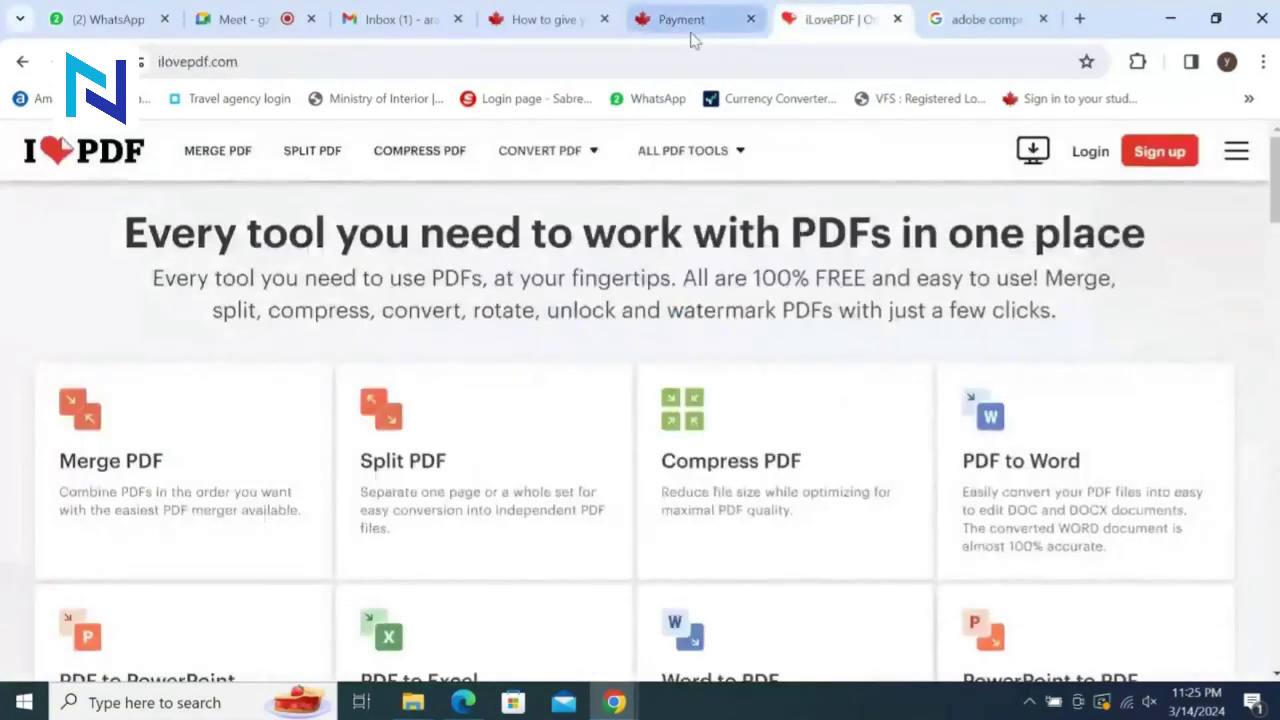
{"action": "left_click", "coordinate": [697, 28]}
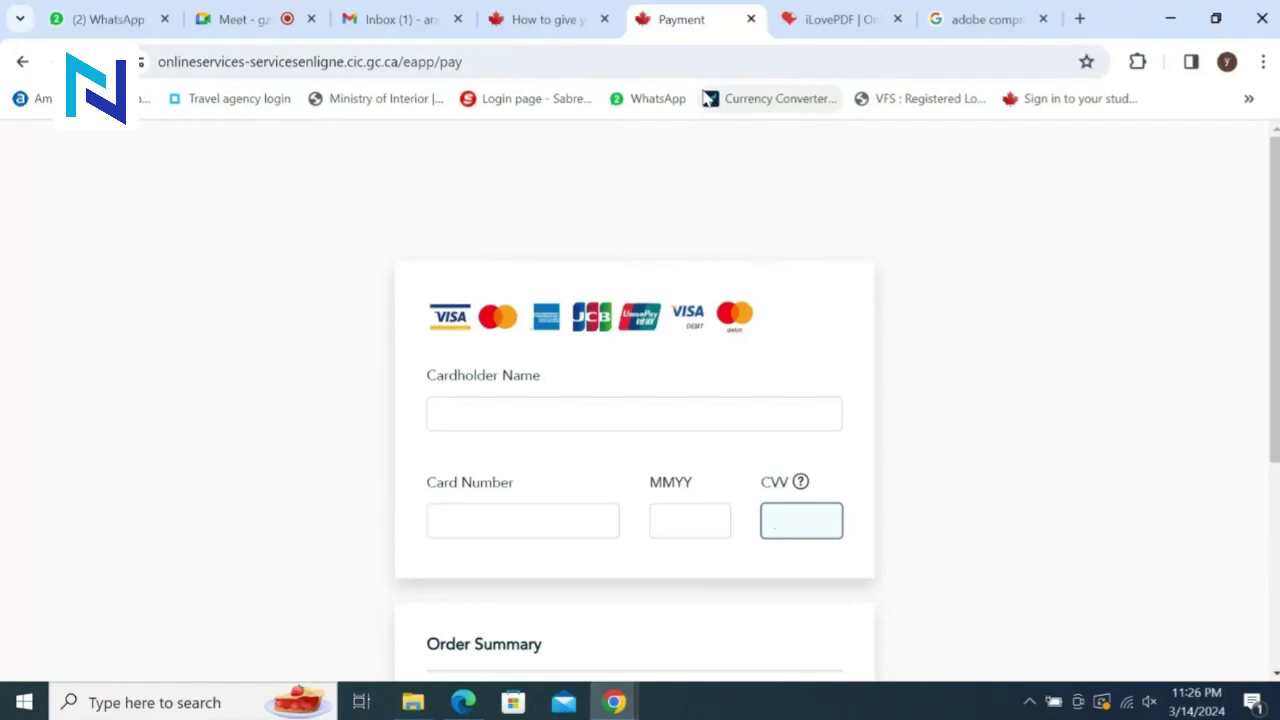
Check the biometrics page, minimize Chrome, then restore the 'Payment - Google Chrome' window.
{"action": "left_click", "coordinate": [533, 16]}
{"action": "scroll", "coordinate": [845, 350], "scroll_direction": "up", "scroll_amount": 1}
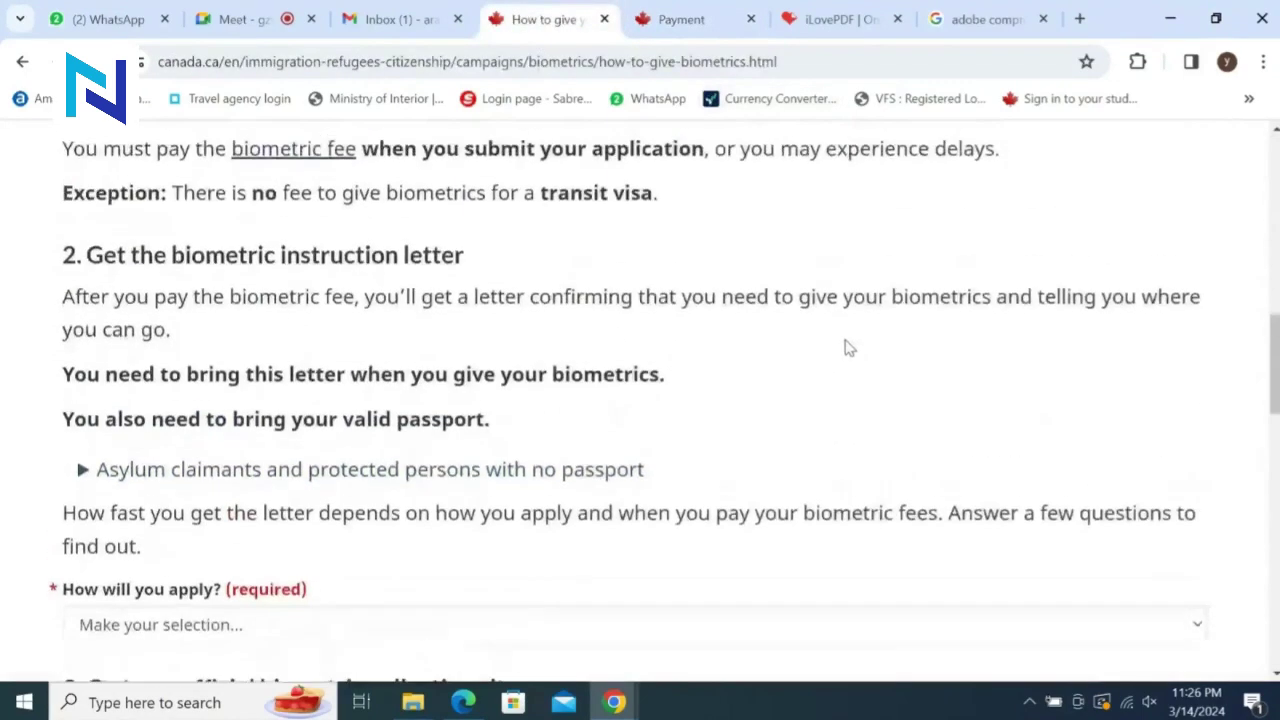
{"action": "left_click", "coordinate": [722, 10]}
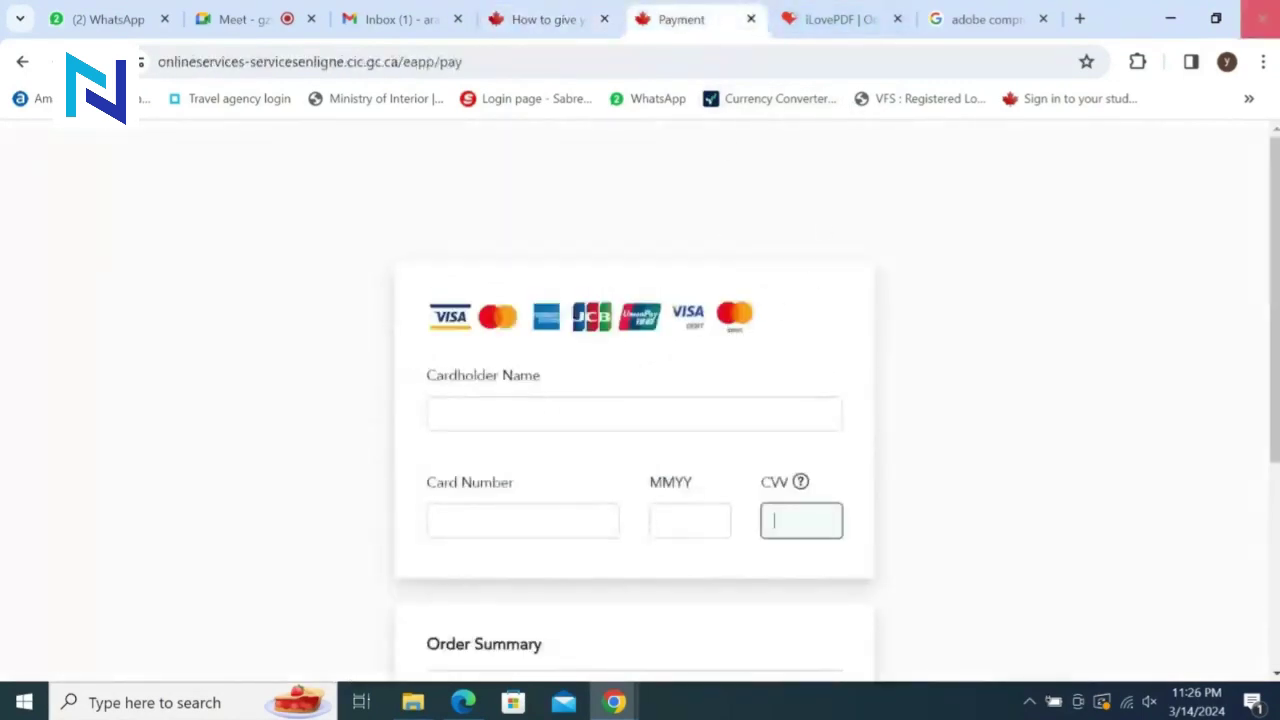
{"action": "left_click", "coordinate": [1194, 16]}
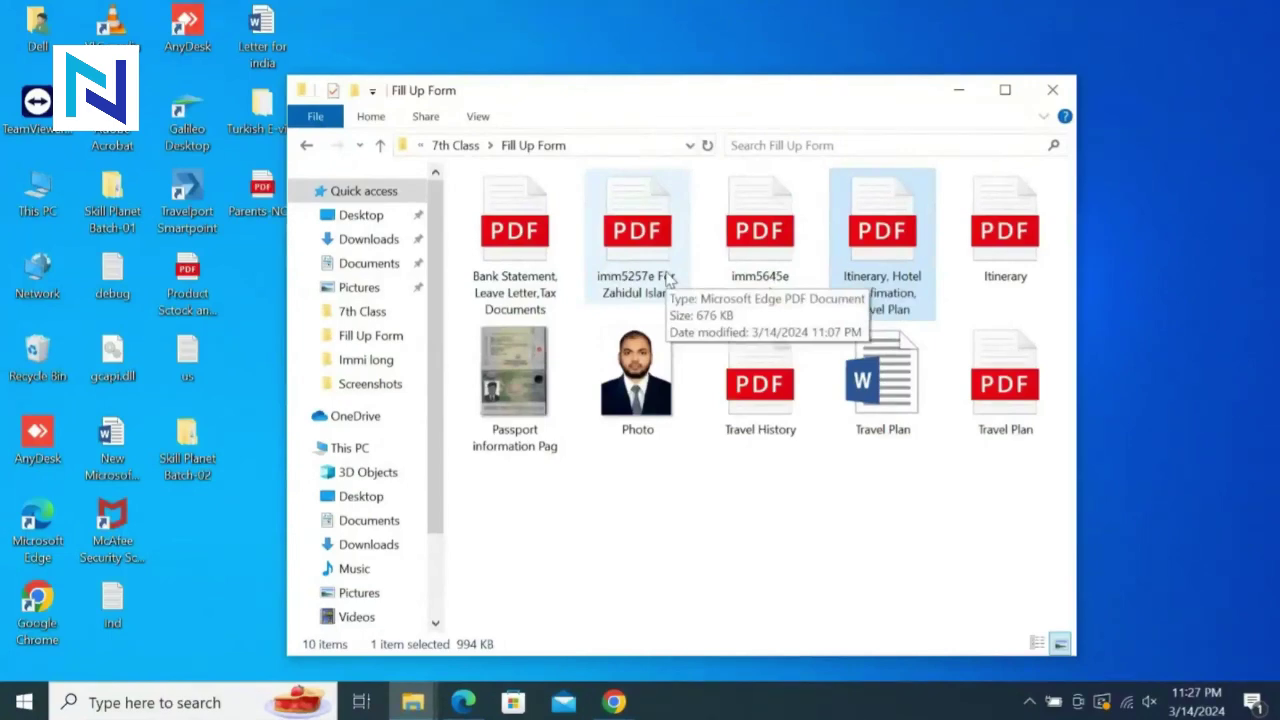
{"action": "left_click", "coordinate": [614, 702]}
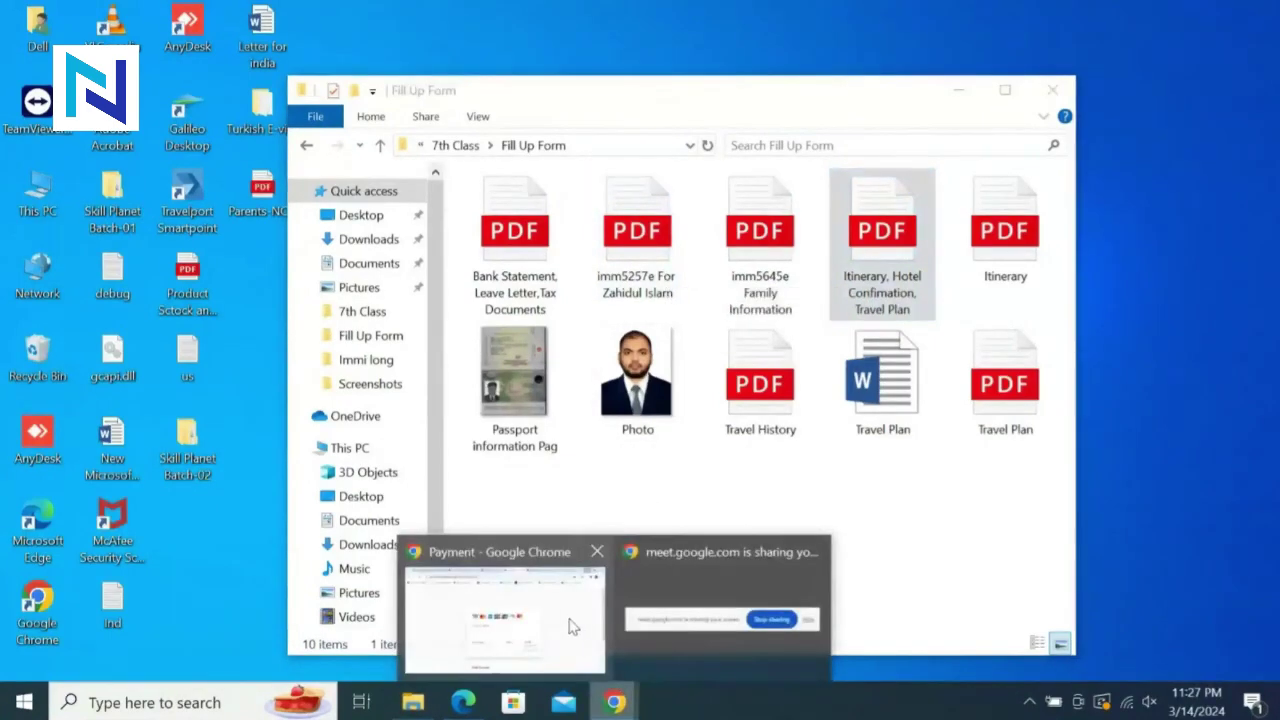
{"action": "left_click", "coordinate": [572, 627]}
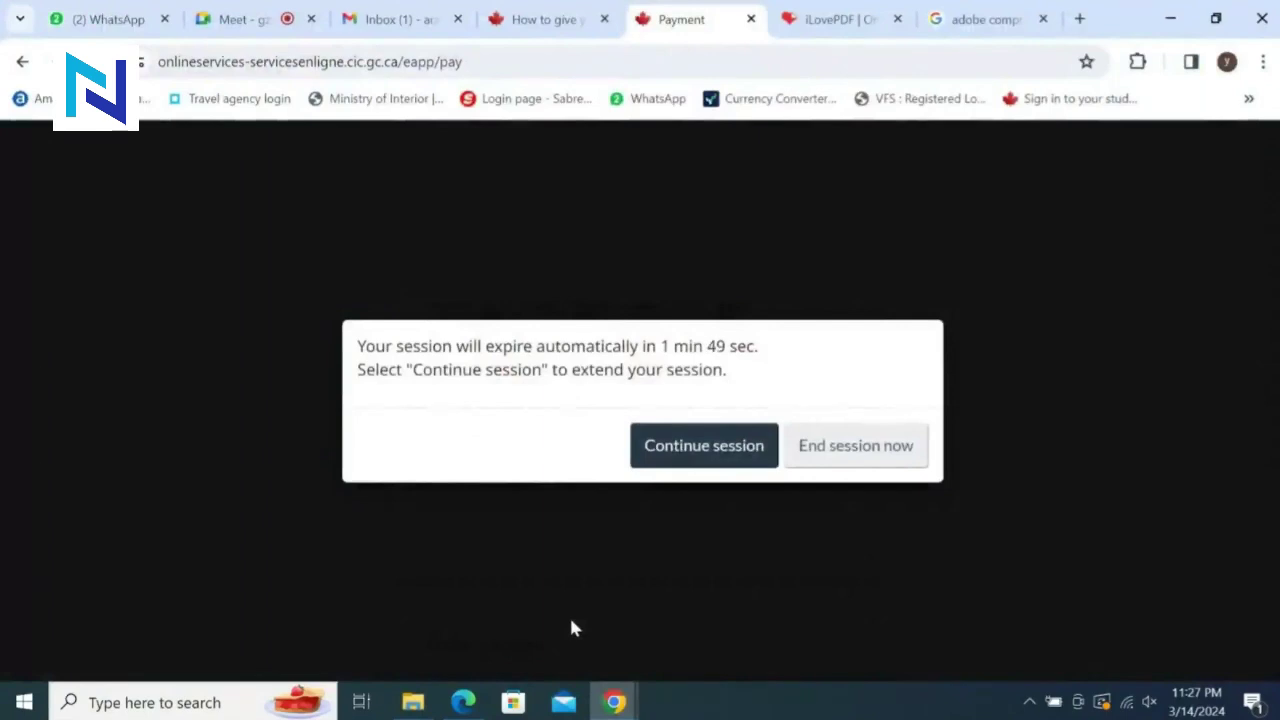
Continue the session, then flip among the biometrics, payment and PDF tools tabs, ending on payment.
{"action": "left_click", "coordinate": [717, 455]}
{"action": "left_click", "coordinate": [540, 15]}
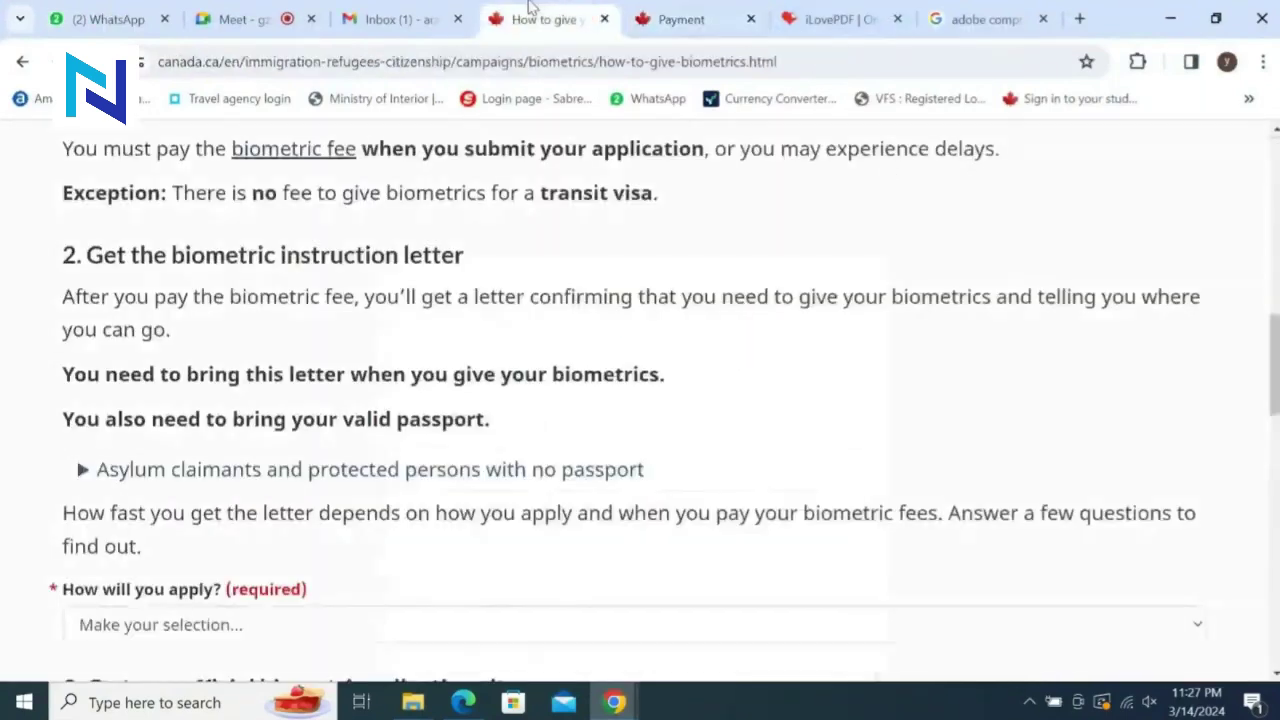
{"action": "left_click", "coordinate": [713, 7]}
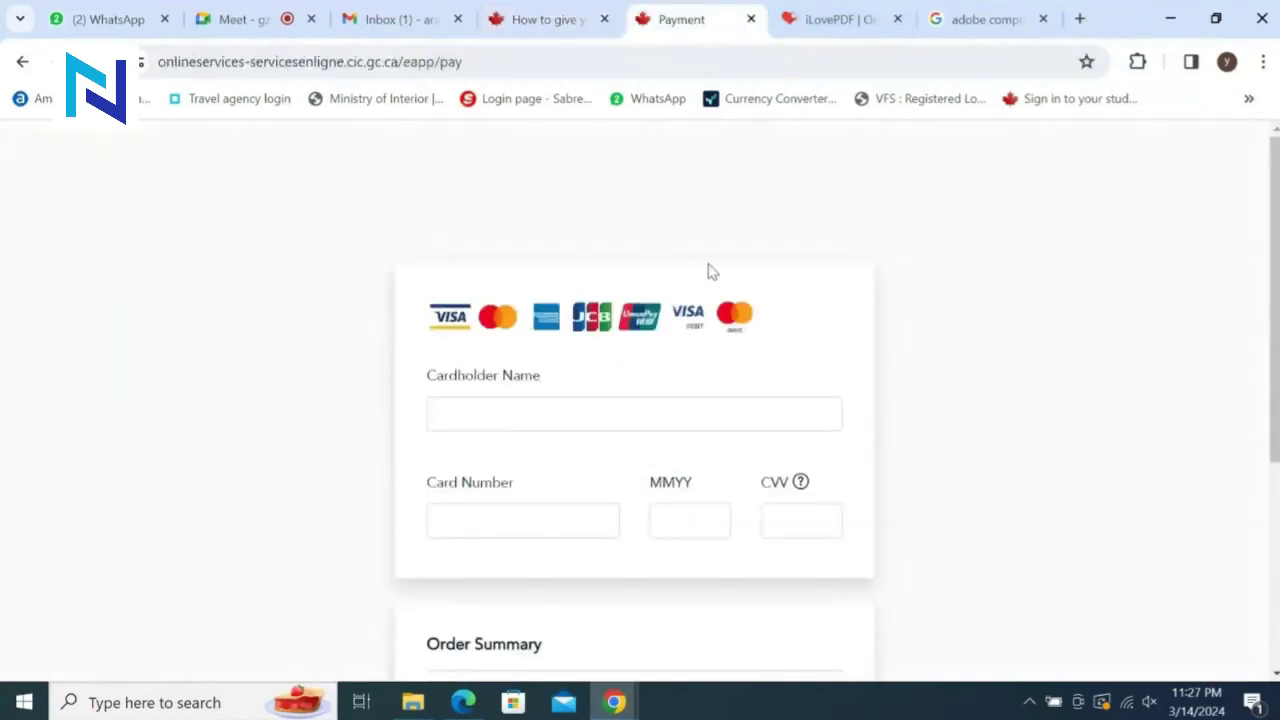
{"action": "left_click", "coordinate": [848, 14]}
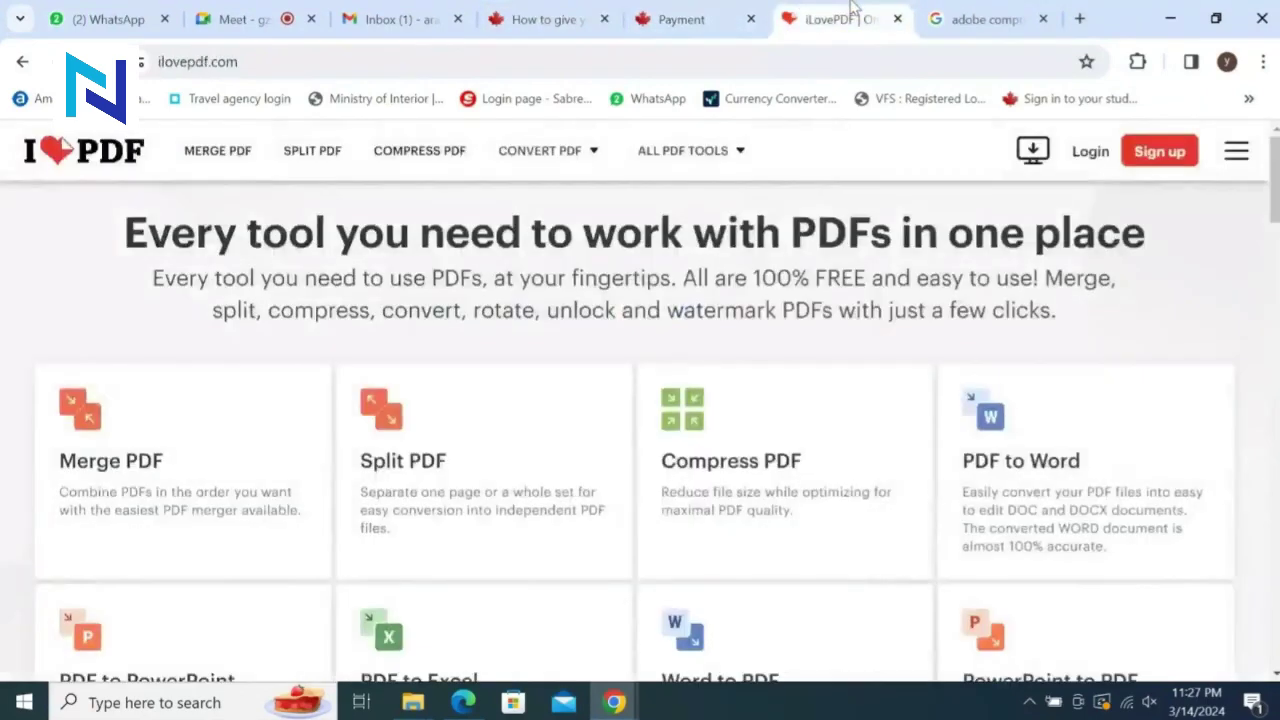
{"action": "left_click", "coordinate": [690, 12]}
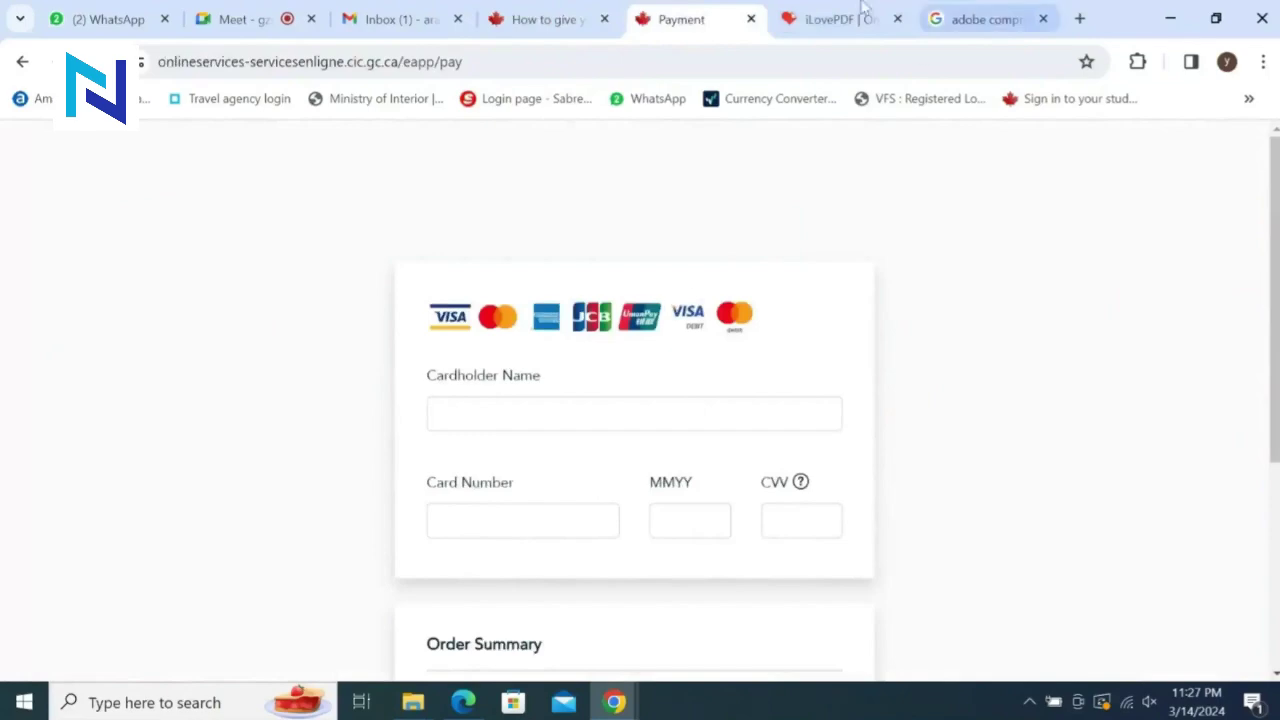
{"action": "left_click", "coordinate": [818, 12]}
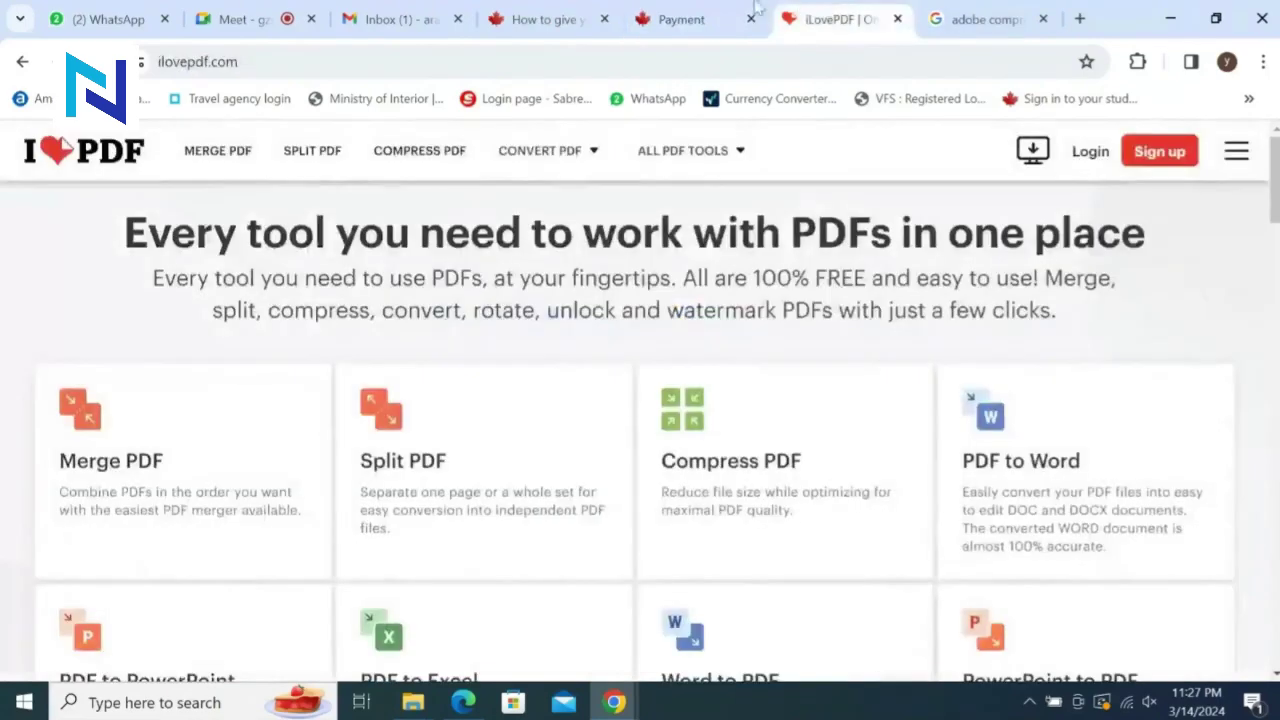
{"action": "left_click", "coordinate": [680, 12]}
{"action": "left_click", "coordinate": [846, 14]}
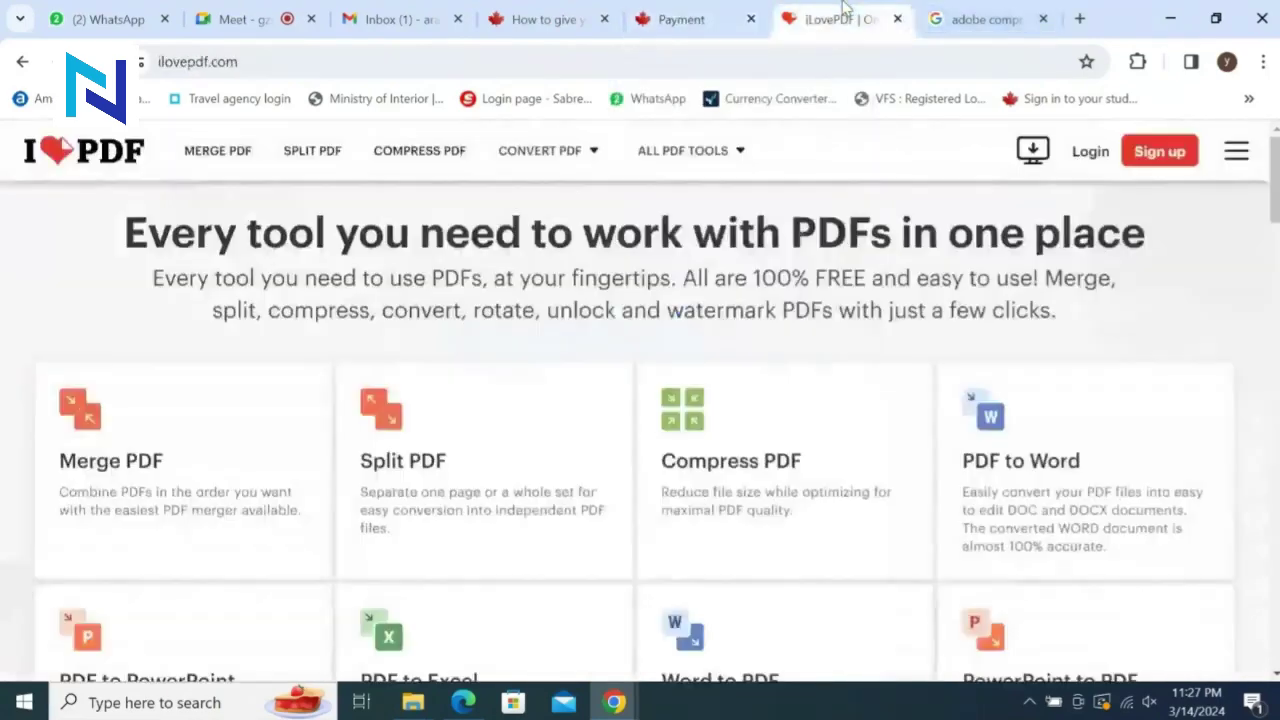
{"action": "left_click", "coordinate": [578, 14]}
{"action": "left_click", "coordinate": [714, 10]}
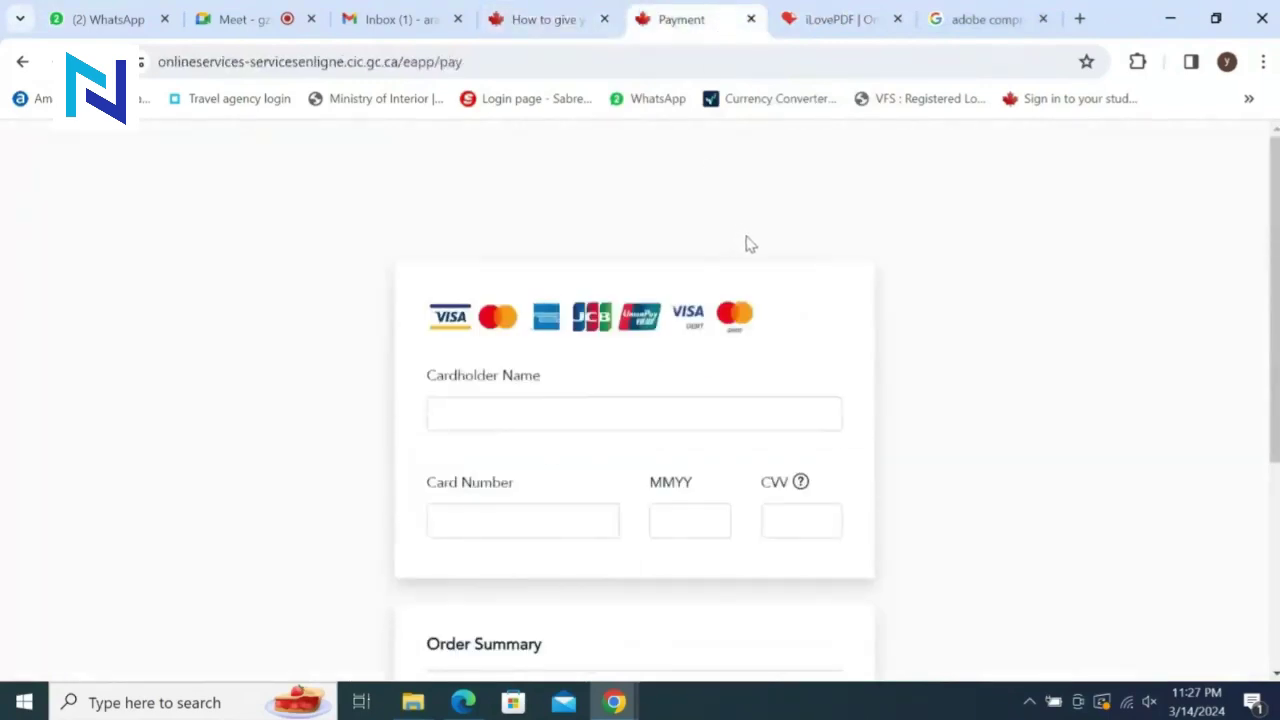
Cancel the pending $185 fee payment and review the cancellation summary.
{"action": "scroll", "coordinate": [774, 366], "scroll_direction": "down", "scroll_amount": 3}
{"action": "scroll", "coordinate": [651, 517], "scroll_direction": "up", "scroll_amount": 3}
{"action": "scroll", "coordinate": [466, 557], "scroll_direction": "down", "scroll_amount": 3}
{"action": "left_click", "coordinate": [448, 480]}
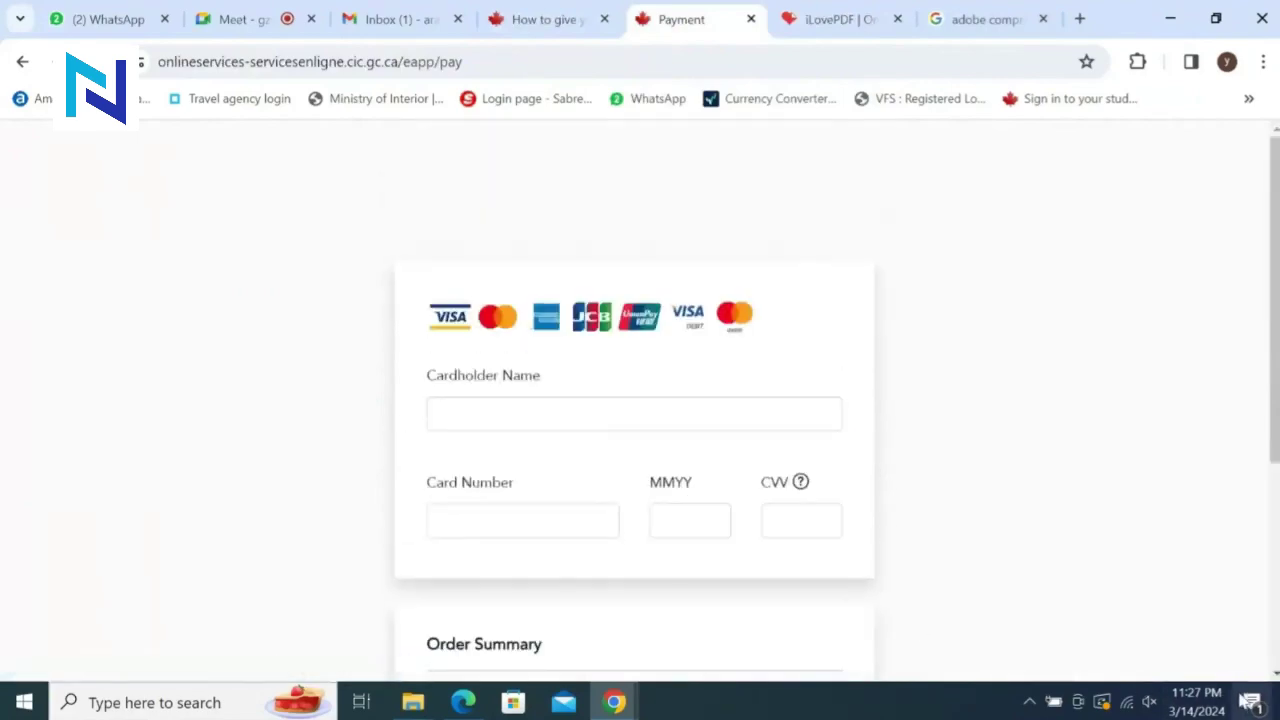
{"action": "scroll", "coordinate": [652, 531], "scroll_direction": "down", "scroll_amount": 2}
{"action": "scroll", "coordinate": [652, 531], "scroll_direction": "down", "scroll_amount": 6}
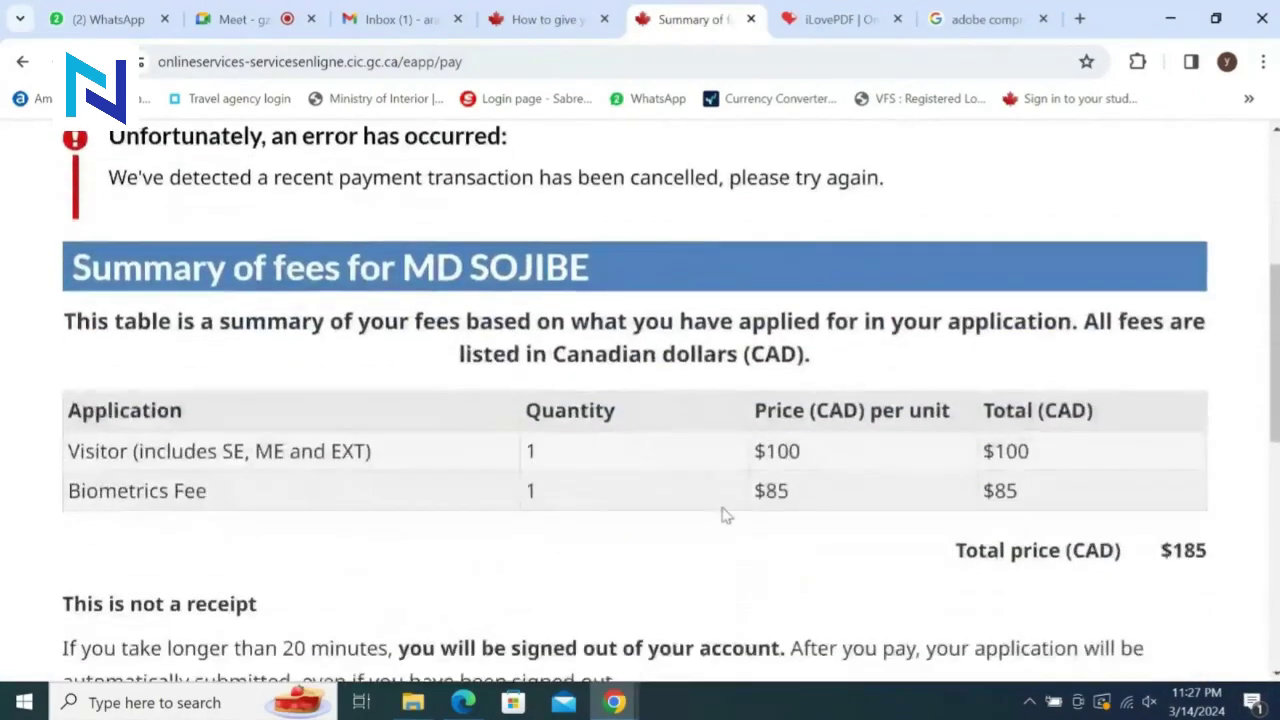
{"action": "scroll", "coordinate": [1015, 437], "scroll_direction": "up", "scroll_amount": 8}
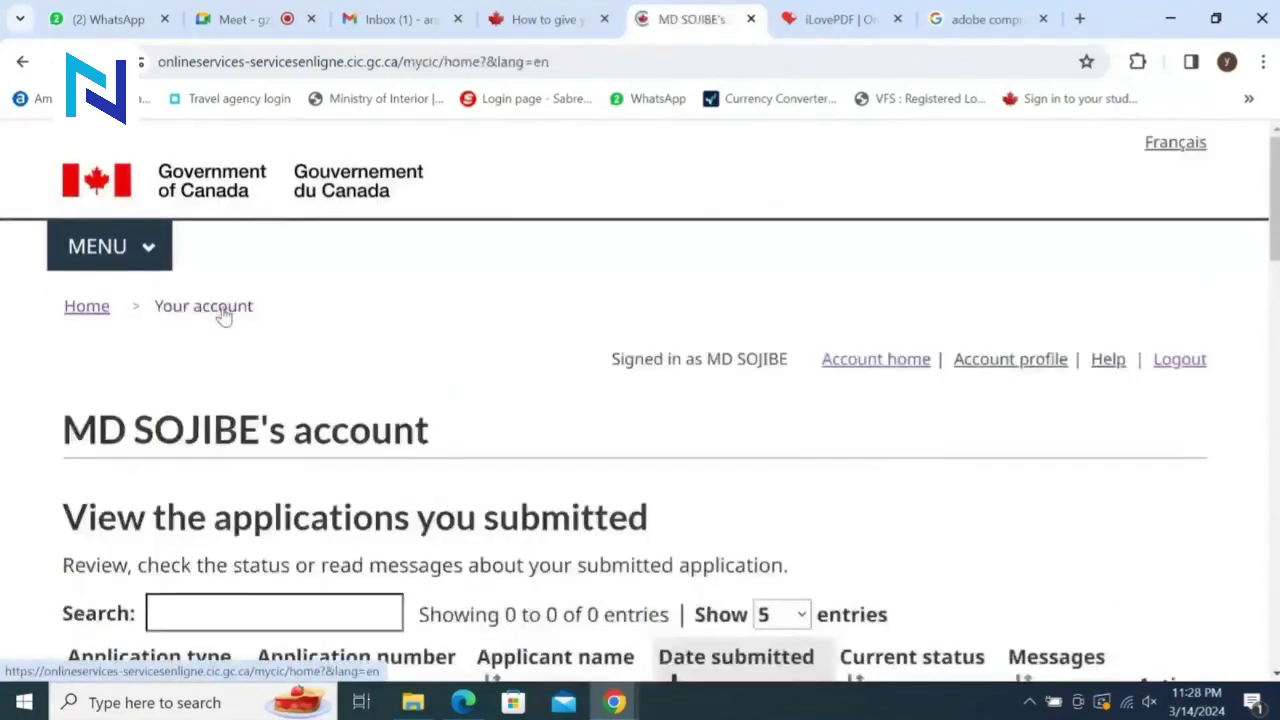
Resume the saved visitor application with Continue application and scroll through its answers review.
{"action": "scroll", "coordinate": [711, 420], "scroll_direction": "down", "scroll_amount": 7}
{"action": "scroll", "coordinate": [723, 425], "scroll_direction": "down", "scroll_amount": 2}
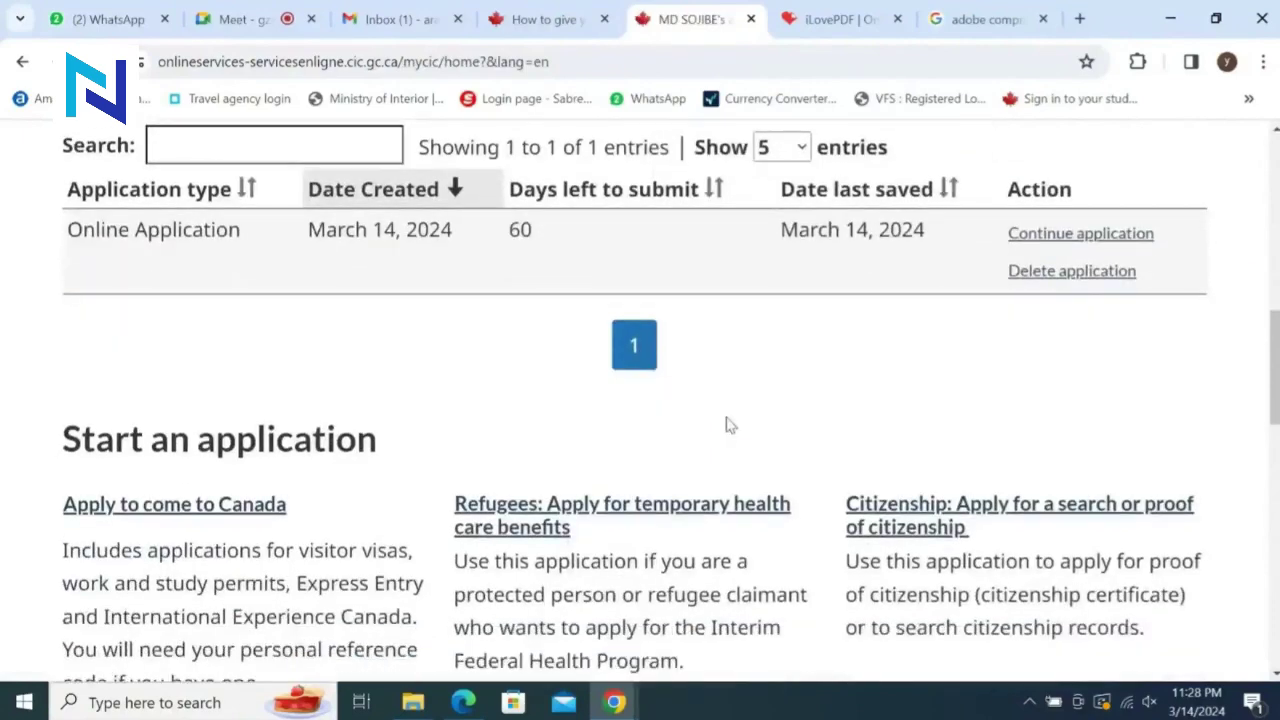
{"action": "scroll", "coordinate": [1074, 189], "scroll_direction": "up", "scroll_amount": 1}
{"action": "left_click", "coordinate": [1062, 290]}
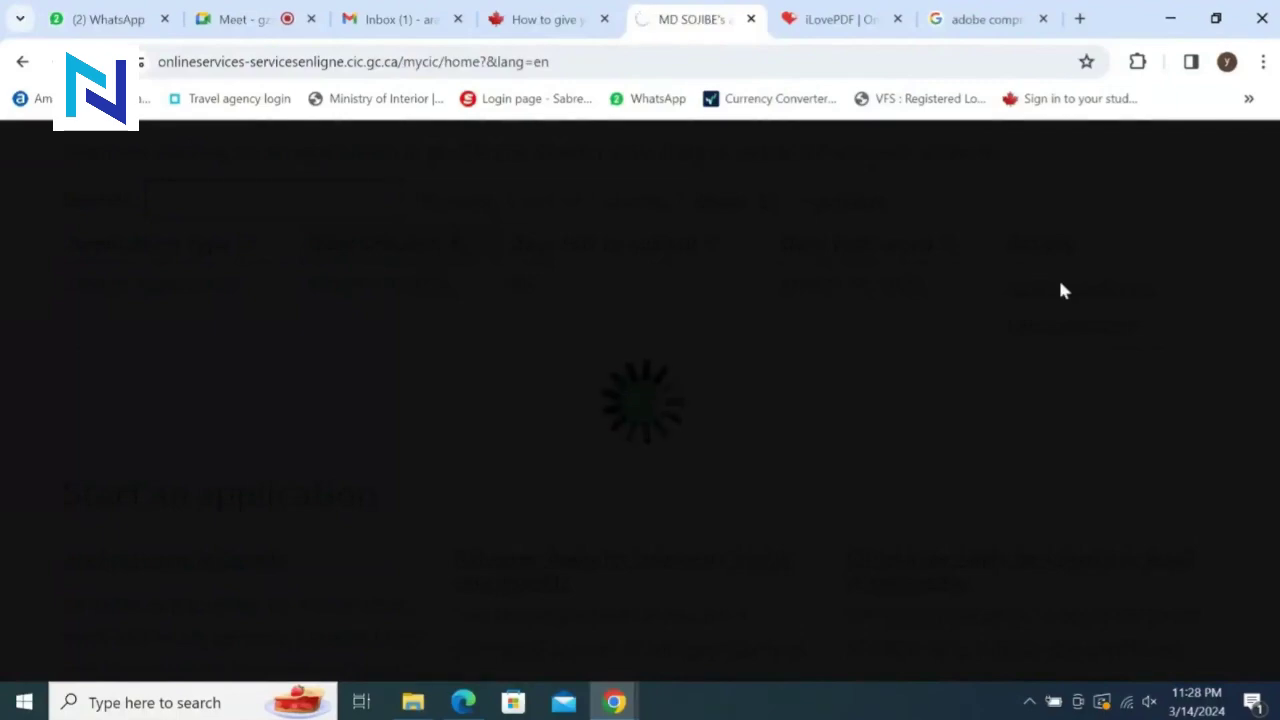
{"action": "scroll", "coordinate": [829, 329], "scroll_direction": "down", "scroll_amount": 7}
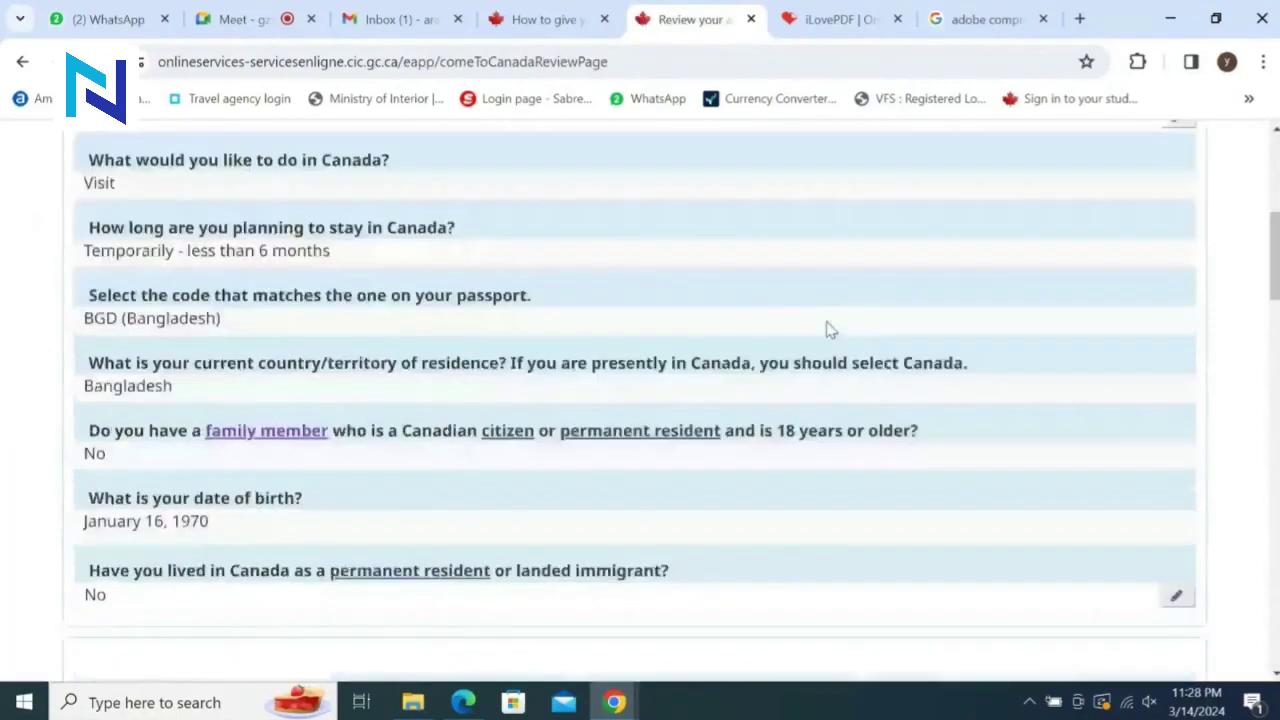
{"action": "scroll", "coordinate": [829, 329], "scroll_direction": "down", "scroll_amount": 10}
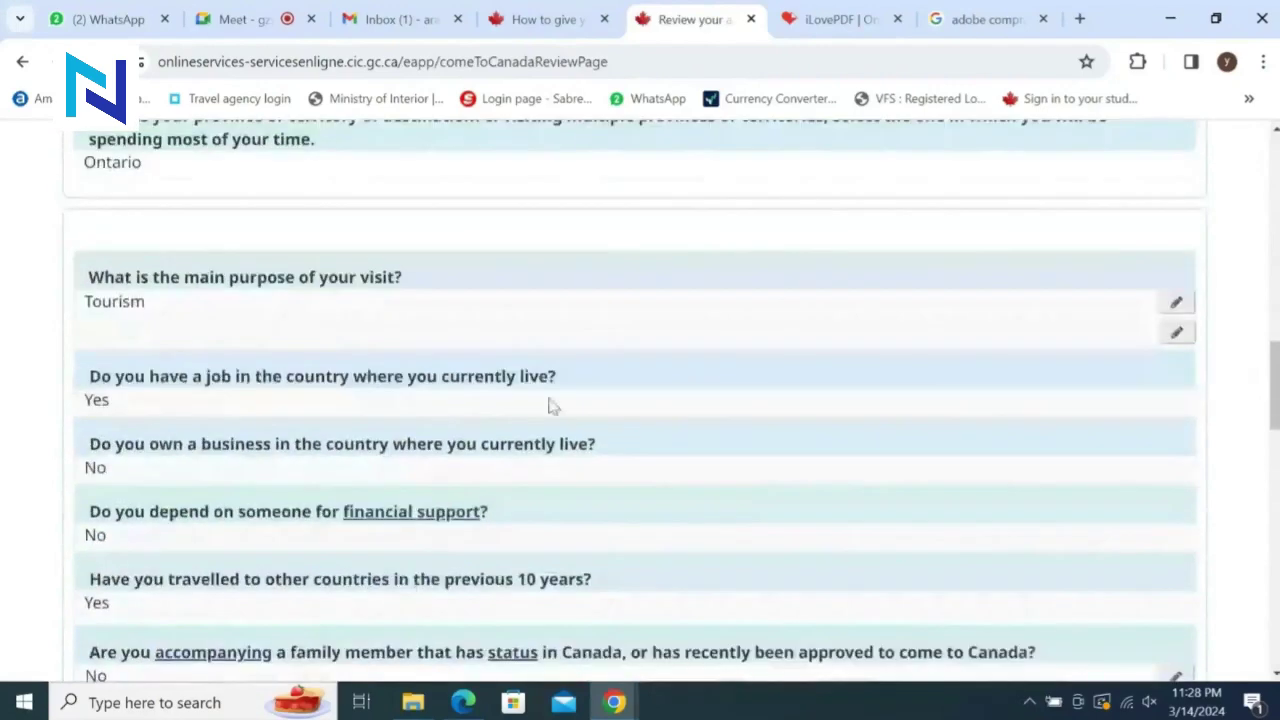
{"action": "scroll", "coordinate": [616, 388], "scroll_direction": "down", "scroll_amount": 9}
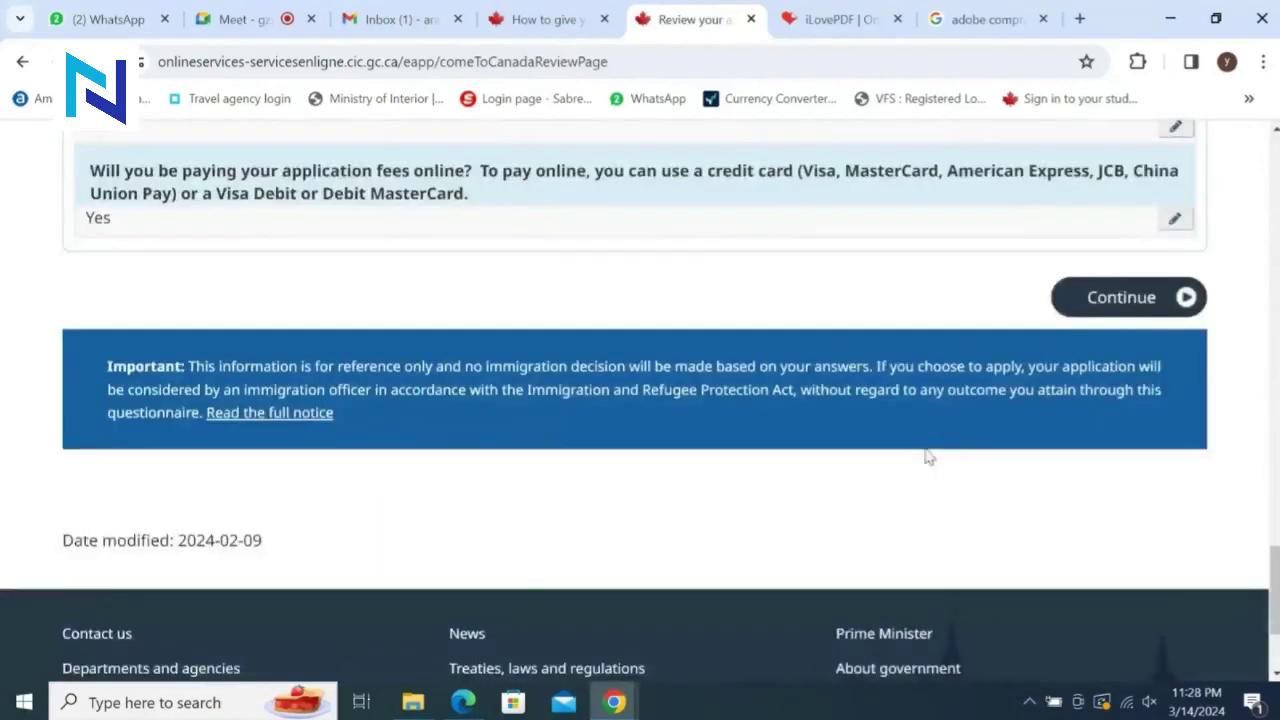
Continue past the review and instructions pages to the document checklist showing IMM5257 uploaded.
{"action": "left_click", "coordinate": [1095, 310]}
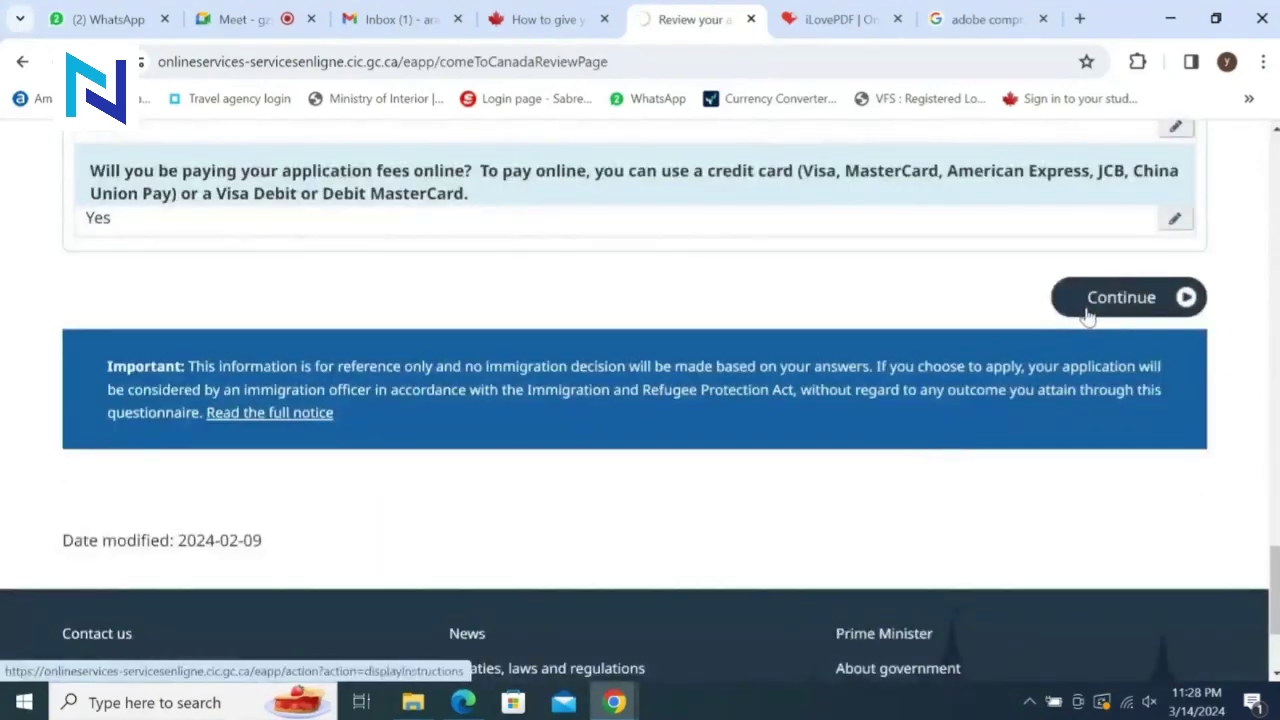
{"action": "scroll", "coordinate": [1000, 351], "scroll_direction": "down", "scroll_amount": 15}
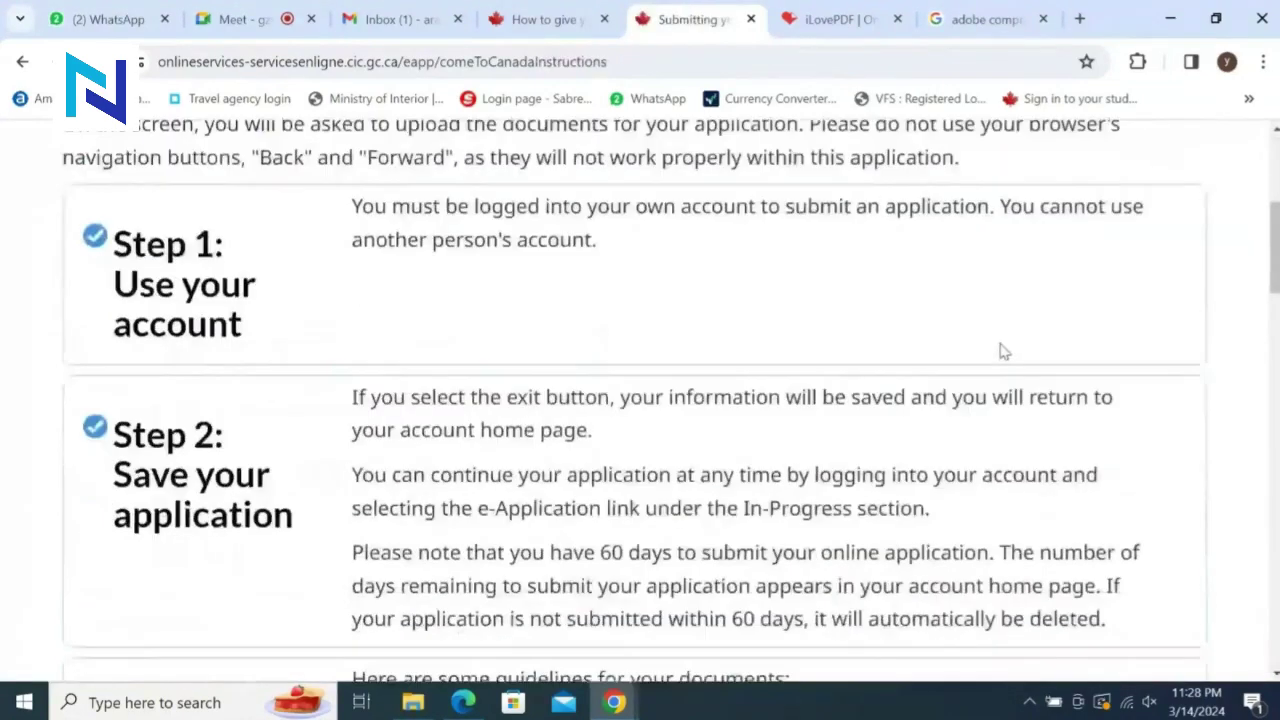
{"action": "scroll", "coordinate": [594, 357], "scroll_direction": "up", "scroll_amount": 2}
{"action": "scroll", "coordinate": [737, 409], "scroll_direction": "down", "scroll_amount": 10}
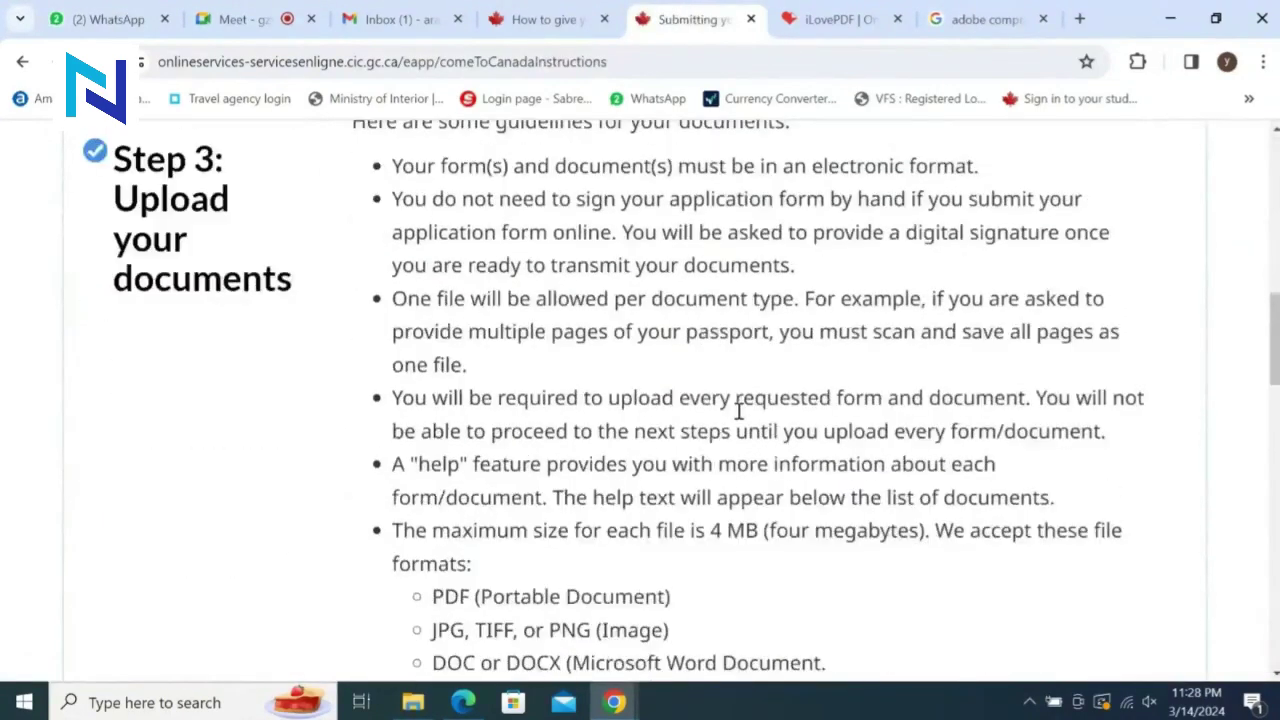
{"action": "scroll", "coordinate": [1050, 541], "scroll_direction": "down", "scroll_amount": 5}
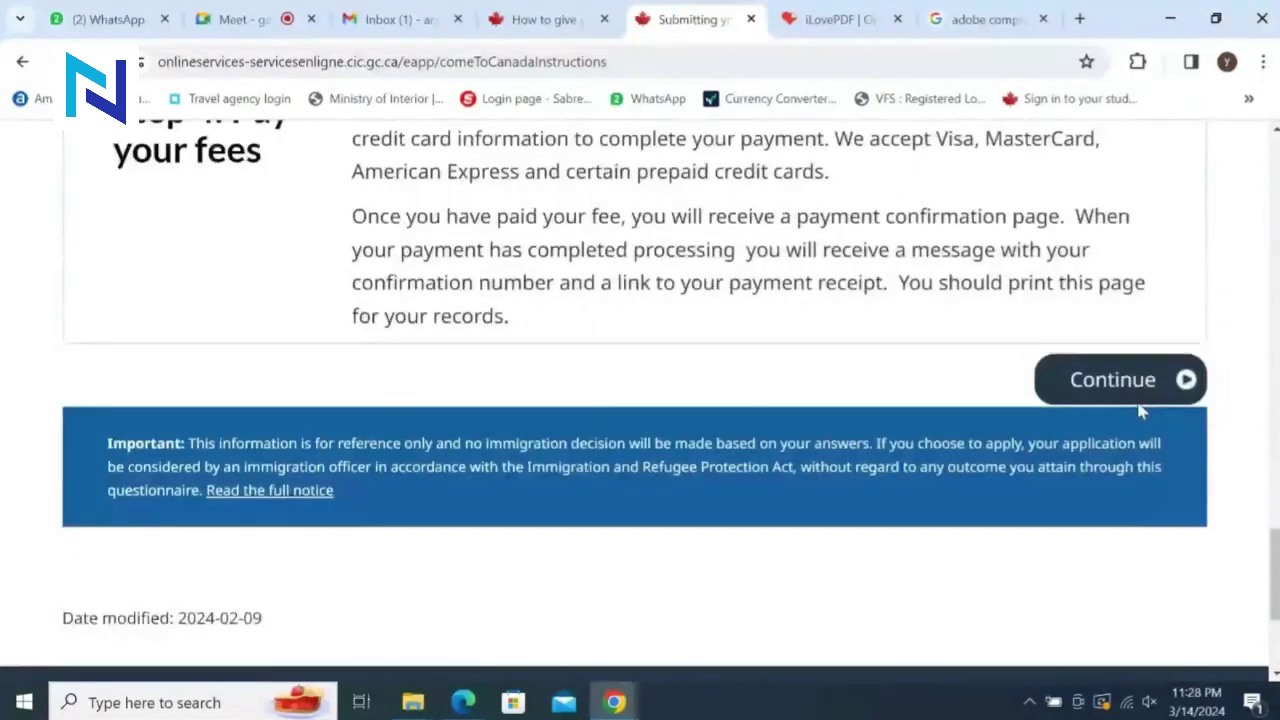
{"action": "scroll", "coordinate": [1140, 410], "scroll_direction": "up", "scroll_amount": 3}
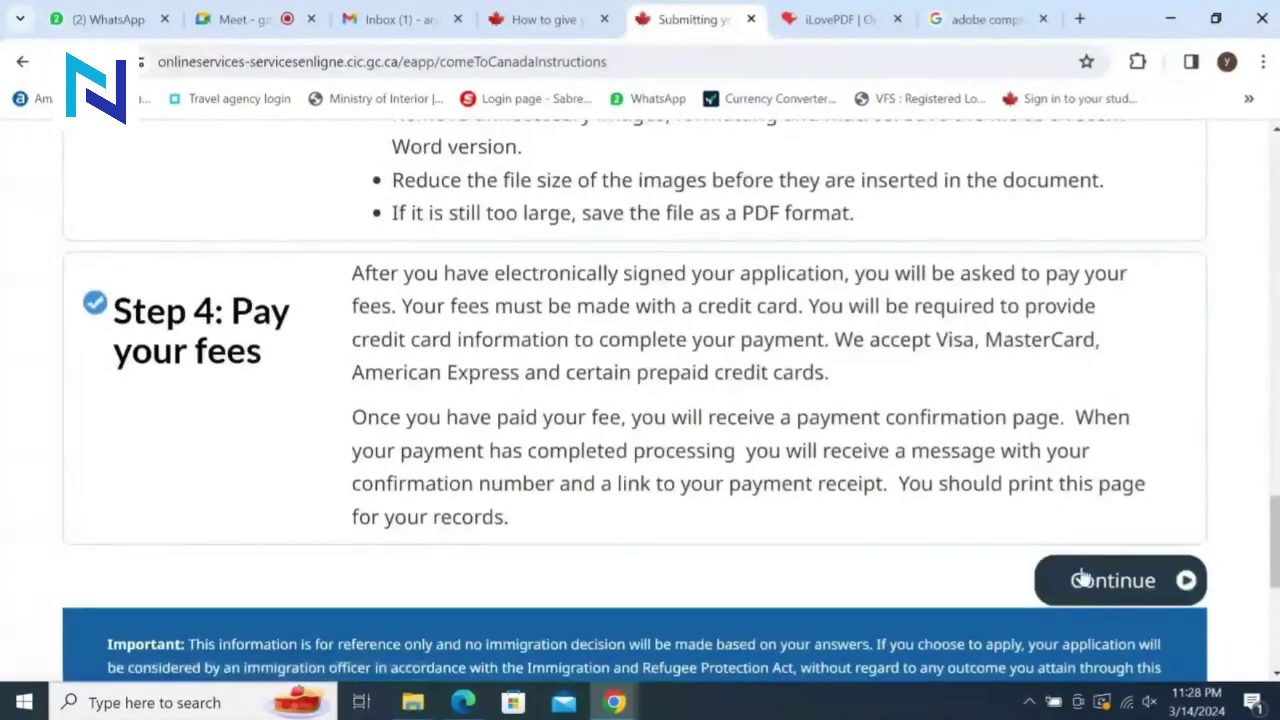
{"action": "left_click", "coordinate": [1075, 582]}
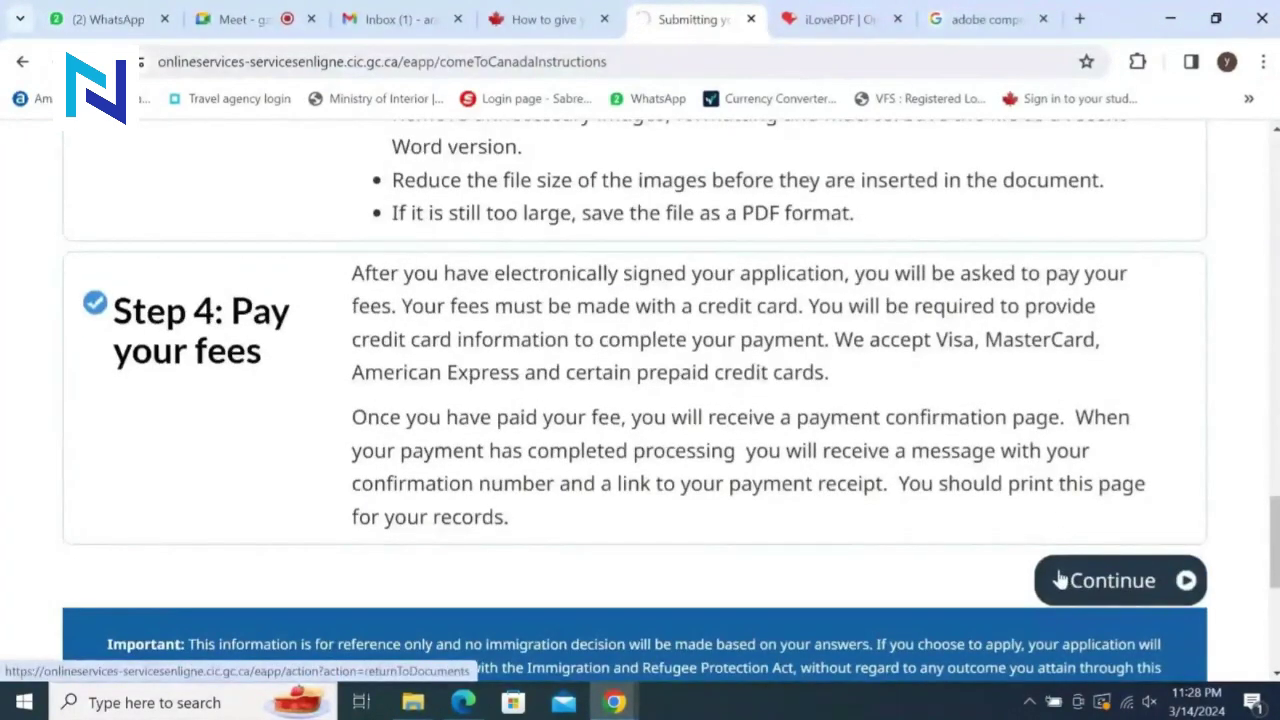
{"action": "scroll", "coordinate": [650, 460], "scroll_direction": "down", "scroll_amount": 8}
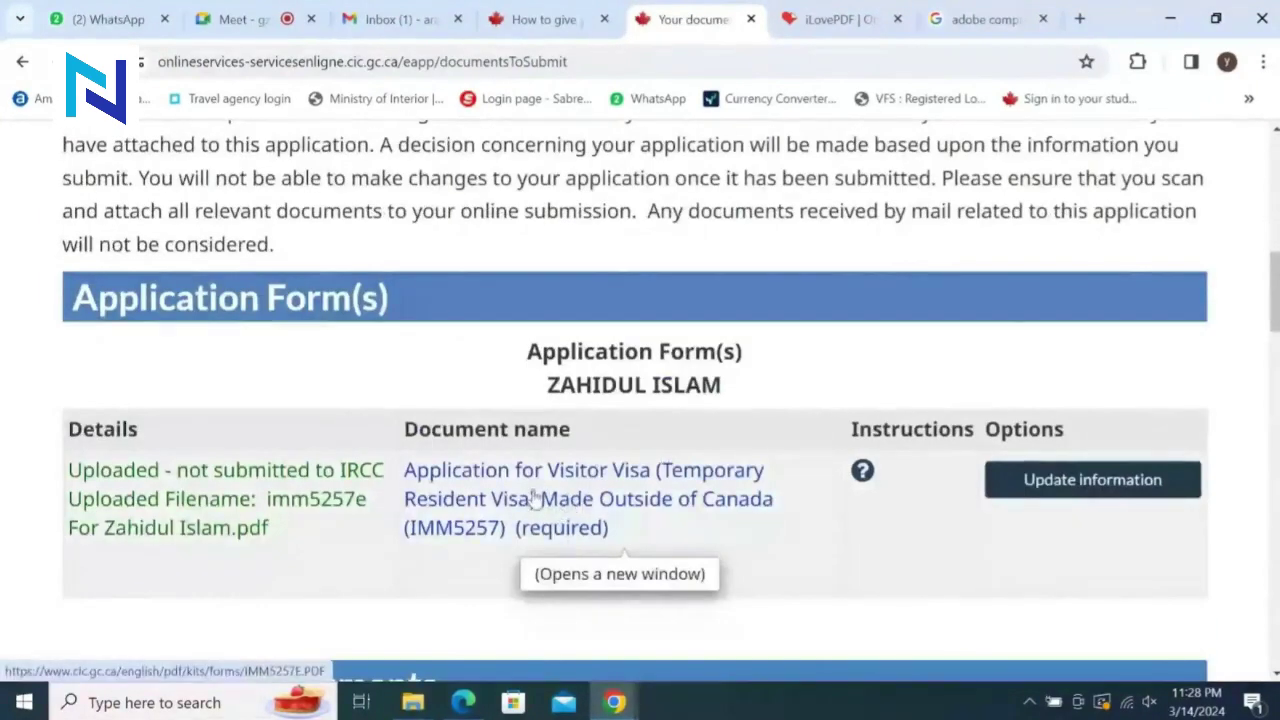
Open the blank IMM5257 form from the checklist and save its PDF to Downloads.
{"action": "left_click", "coordinate": [571, 492]}
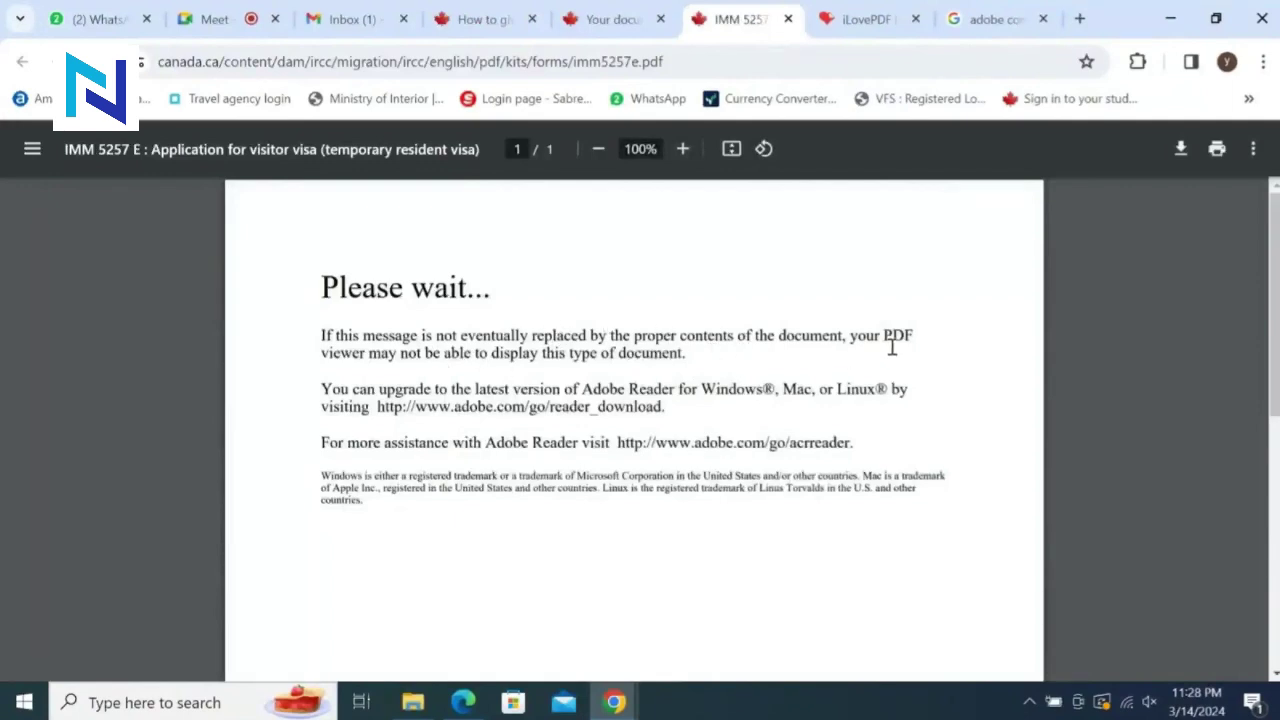
{"action": "left_click", "coordinate": [1181, 152]}
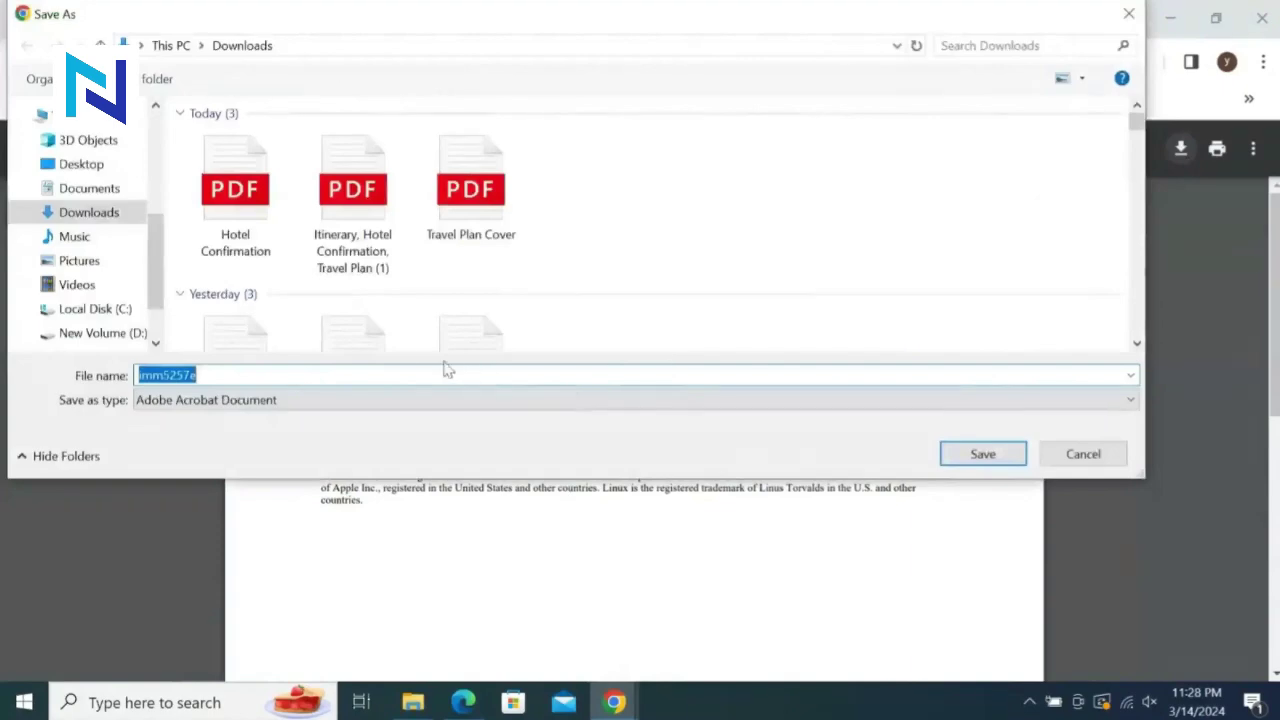
{"action": "left_click", "coordinate": [960, 455]}
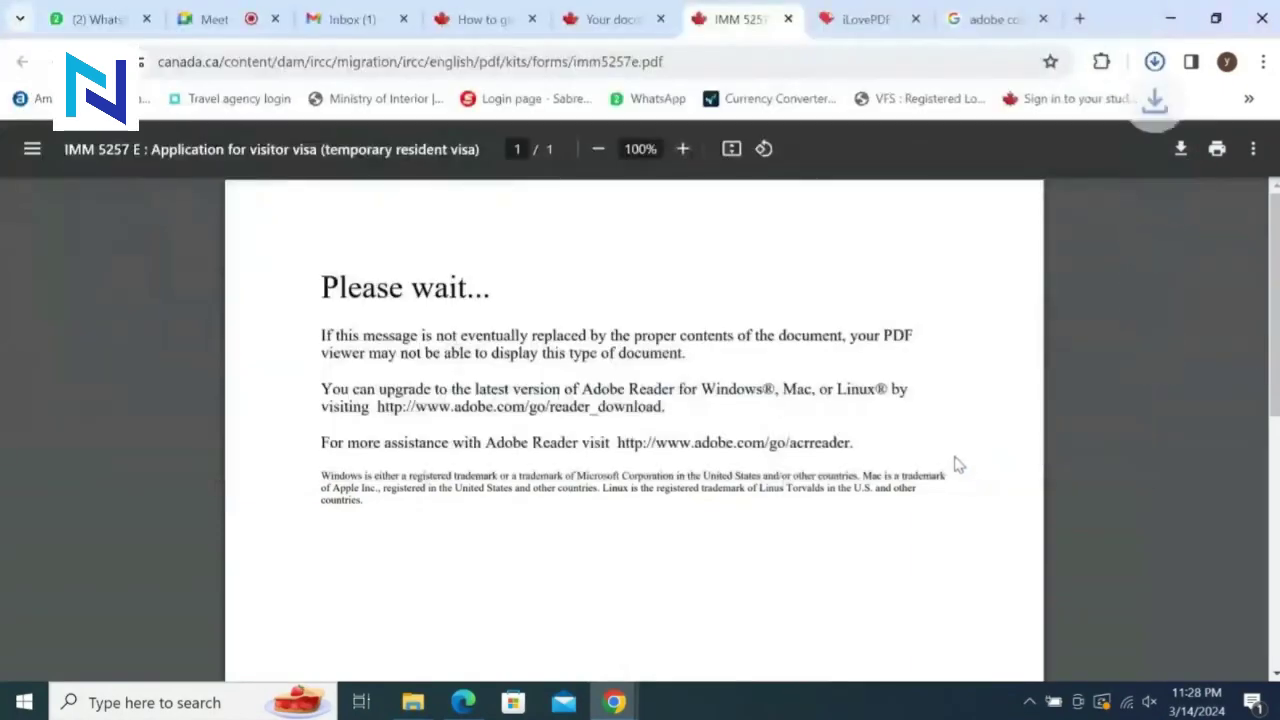
Back on the checklist, scroll the required documents down to the Family Information (IMM5645) row.
{"action": "left_click", "coordinate": [612, 19]}
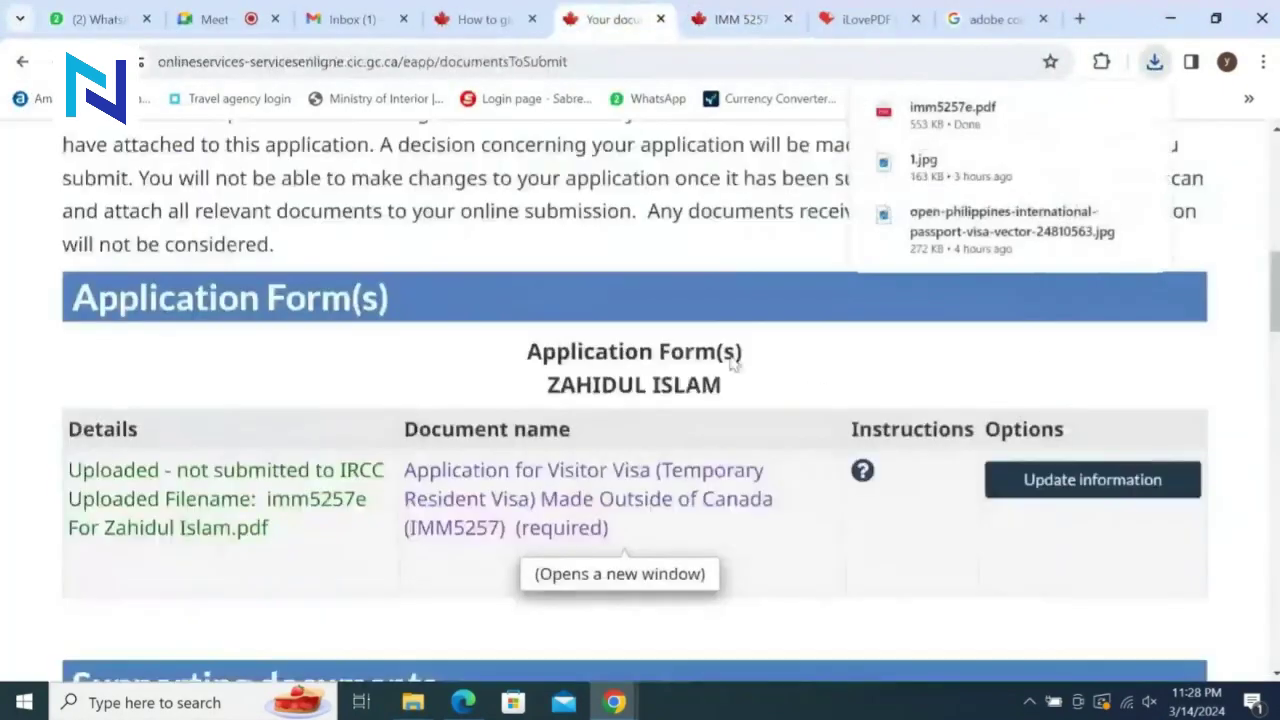
{"action": "scroll", "coordinate": [610, 455], "scroll_direction": "down", "scroll_amount": 5}
{"action": "scroll", "coordinate": [610, 455], "scroll_direction": "down", "scroll_amount": 3}
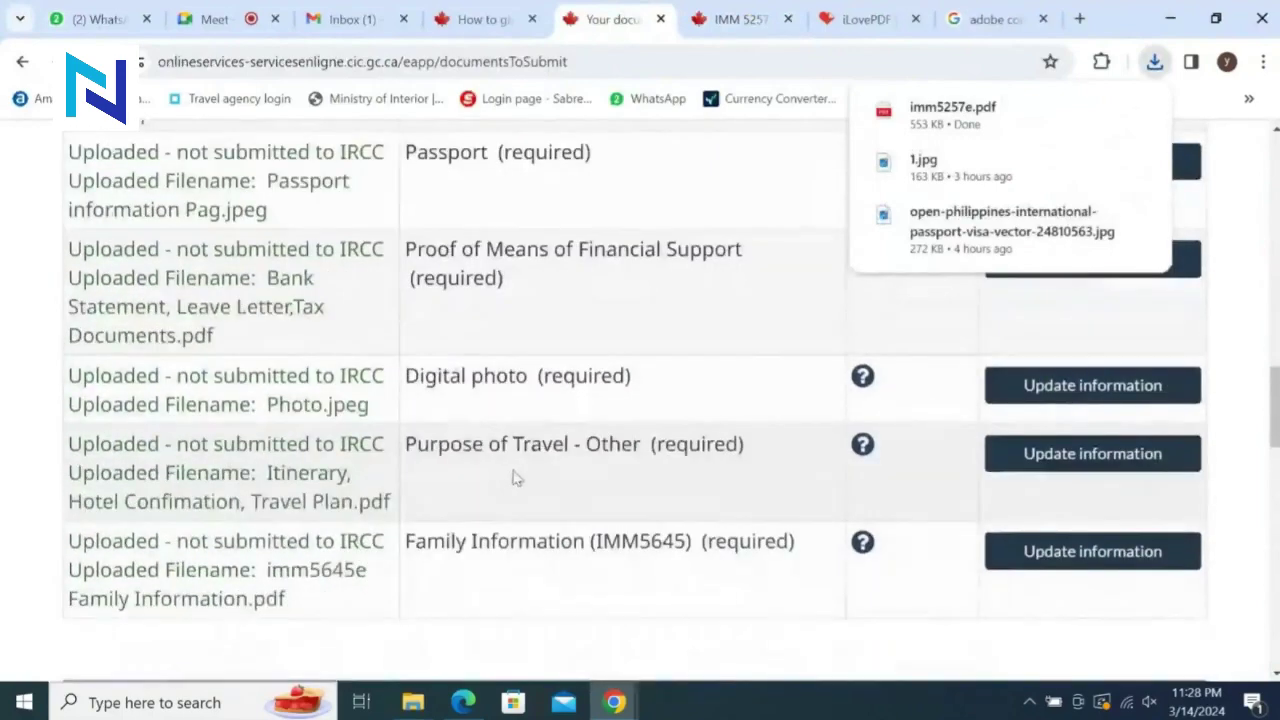
{"action": "scroll", "coordinate": [590, 445], "scroll_direction": "up", "scroll_amount": 4}
{"action": "scroll", "coordinate": [600, 400], "scroll_direction": "up", "scroll_amount": 2}
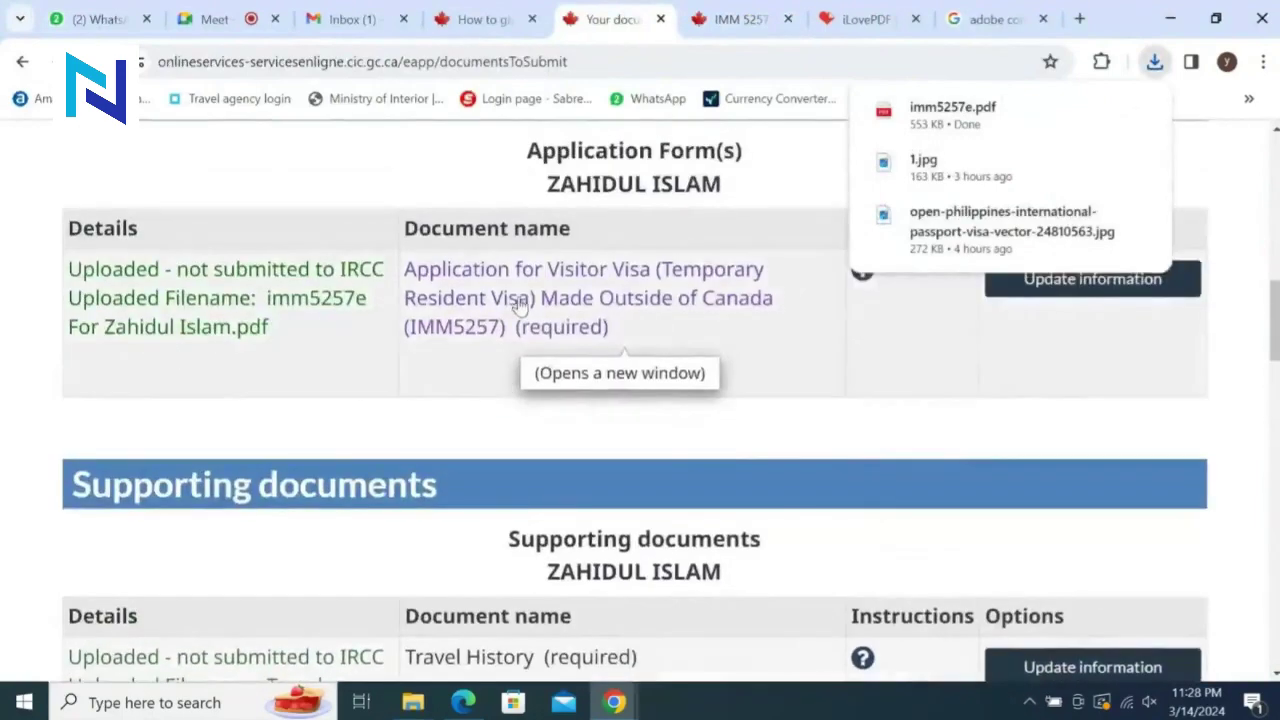
{"action": "scroll", "coordinate": [597, 341], "scroll_direction": "down", "scroll_amount": 1}
{"action": "scroll", "coordinate": [597, 341], "scroll_direction": "down", "scroll_amount": 10}
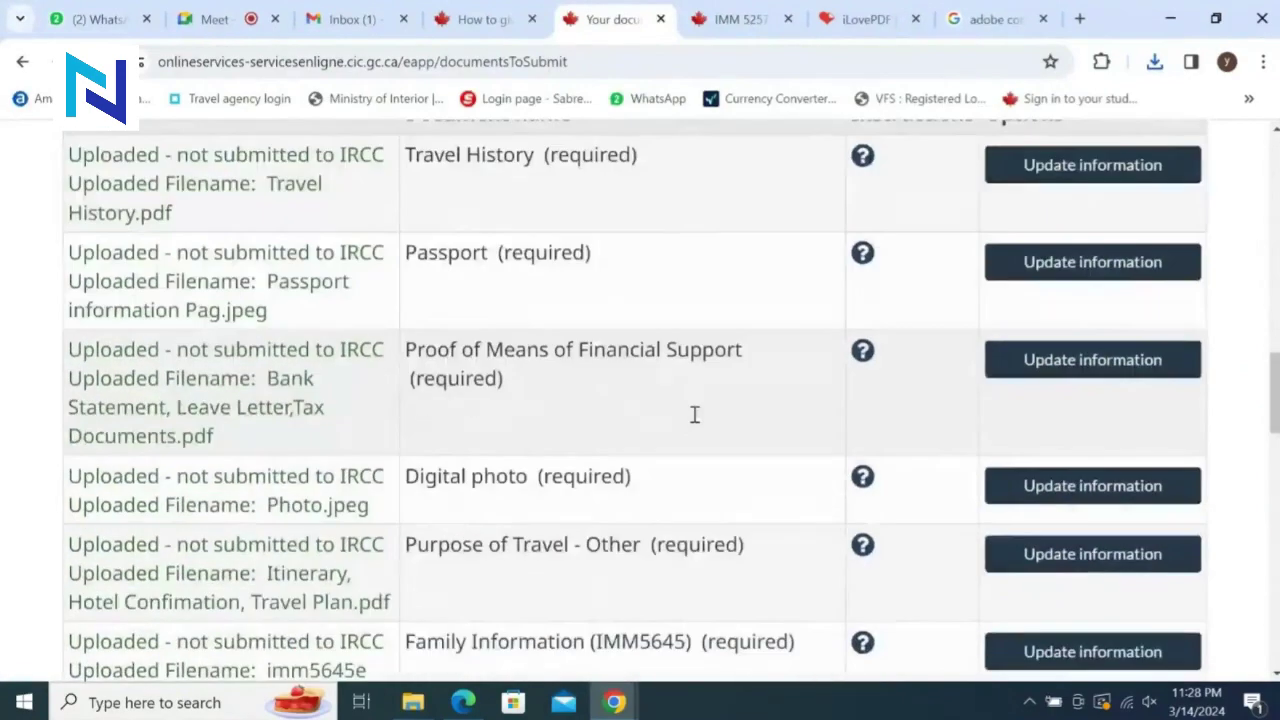
{"action": "scroll", "coordinate": [630, 420], "scroll_direction": "up", "scroll_amount": 2}
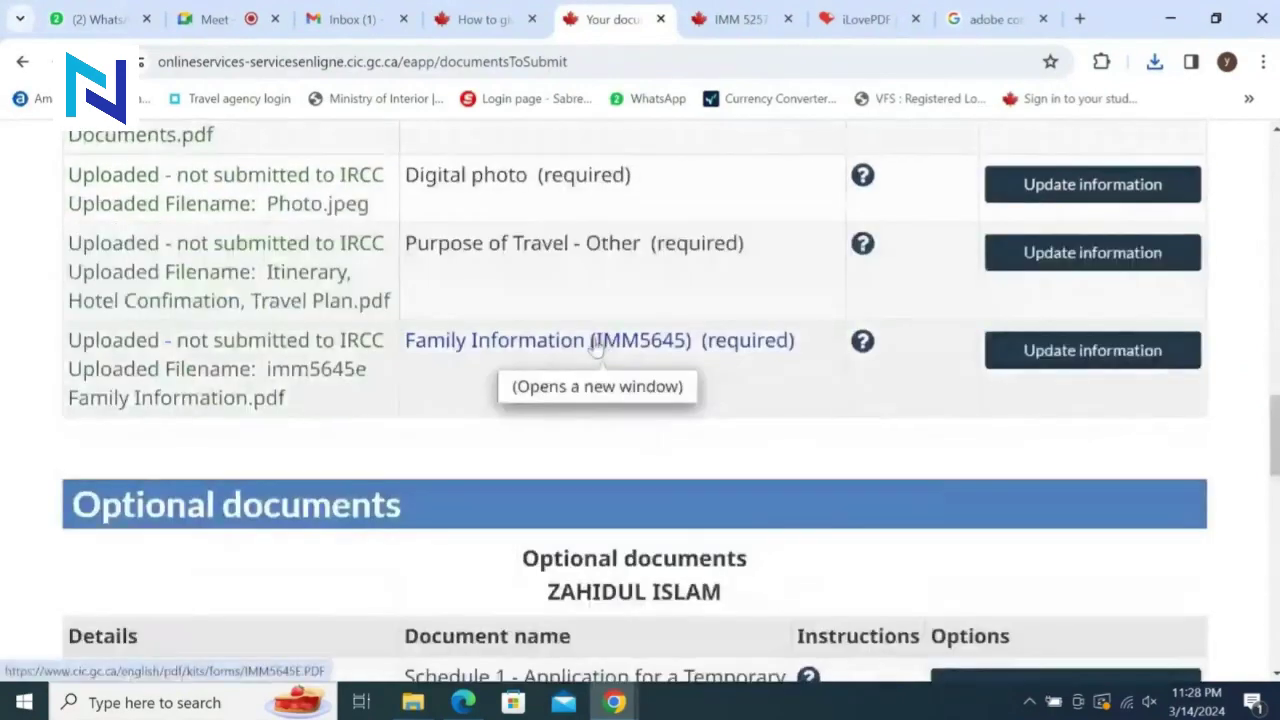
{"action": "scroll", "coordinate": [560, 450], "scroll_direction": "up", "scroll_amount": 2}
Open the Family Information (IMM5645) form and save it as imm5645e in Downloads.
{"action": "left_click", "coordinate": [549, 543]}
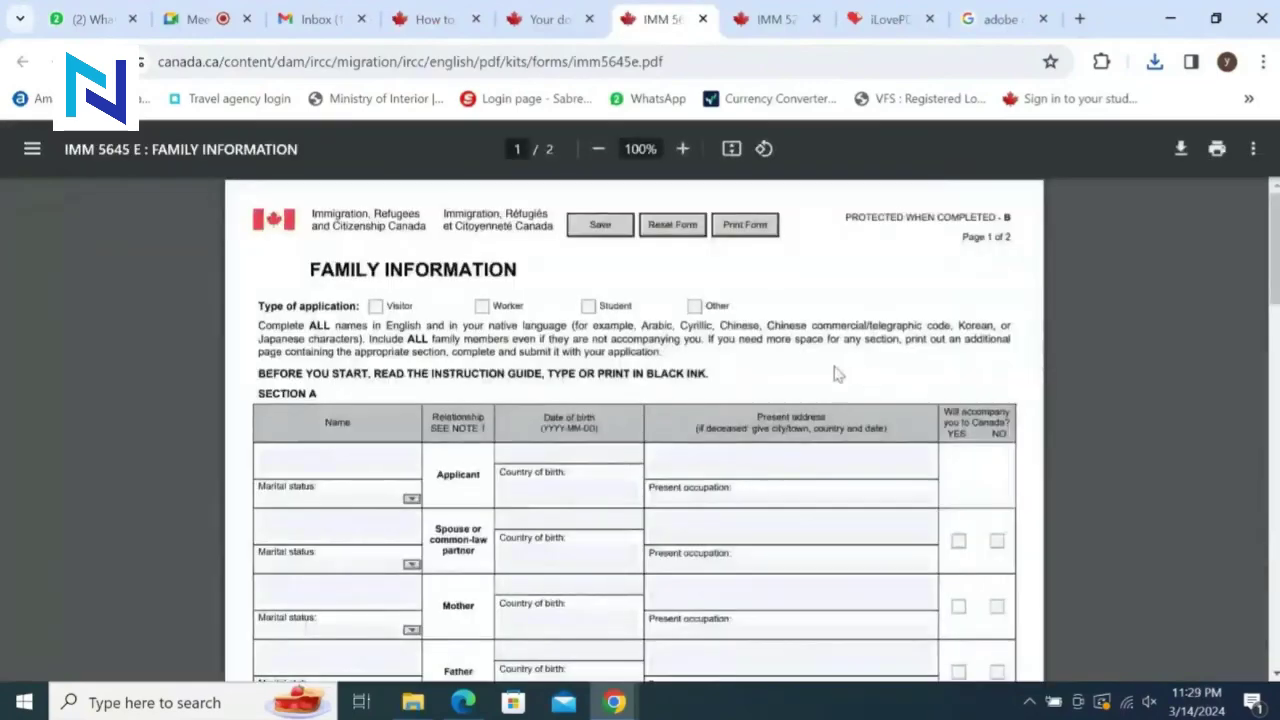
{"action": "scroll", "coordinate": [958, 352], "scroll_direction": "down", "scroll_amount": 3}
{"action": "scroll", "coordinate": [1120, 250], "scroll_direction": "down", "scroll_amount": 6}
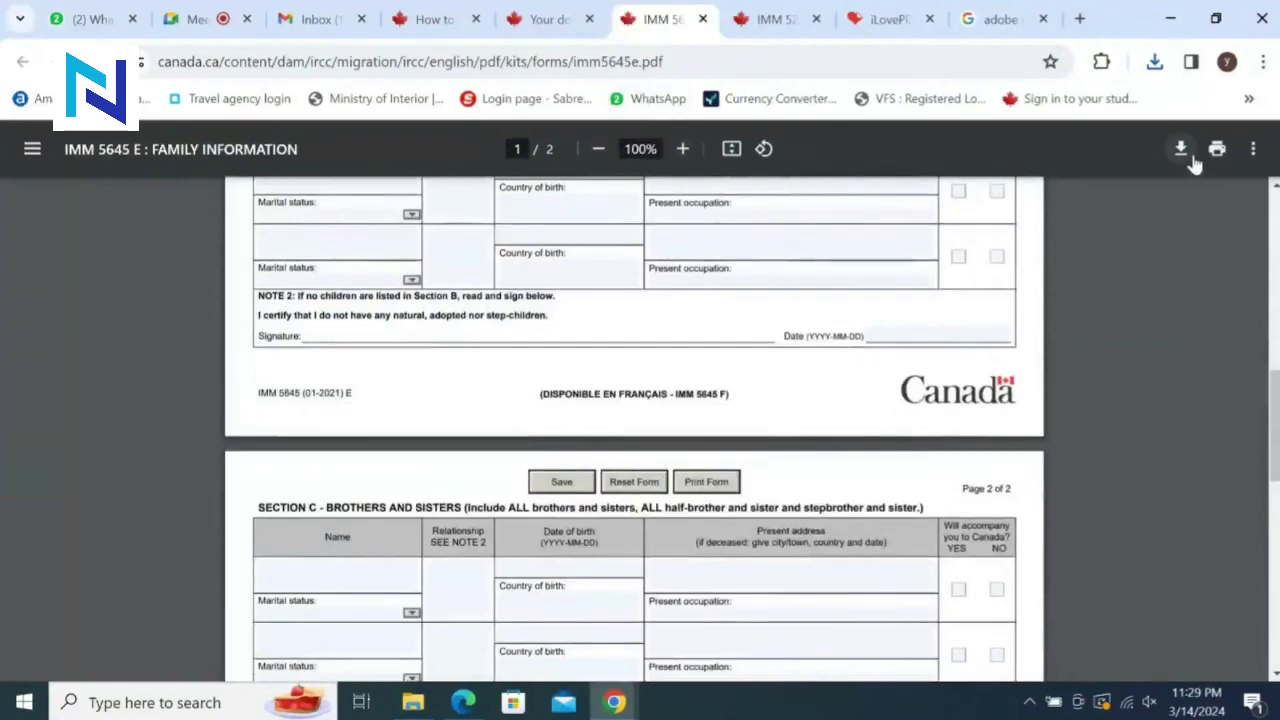
{"action": "left_click", "coordinate": [1181, 150]}
{"action": "left_click", "coordinate": [982, 454]}
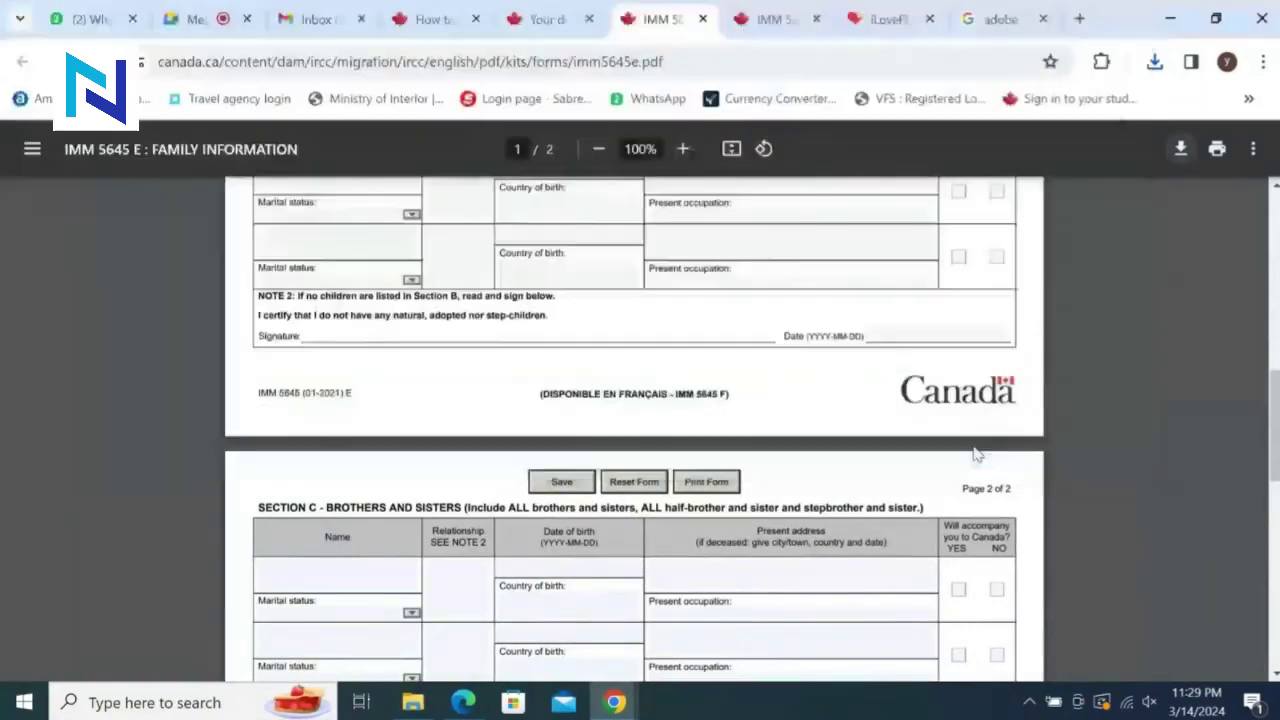
Return to the document checklist, scroll over it, then minimize the browser to the desktop.
{"action": "key", "text": "ctrl+shift+Tab"}
{"action": "scroll", "coordinate": [649, 406], "scroll_direction": "down", "scroll_amount": 8}
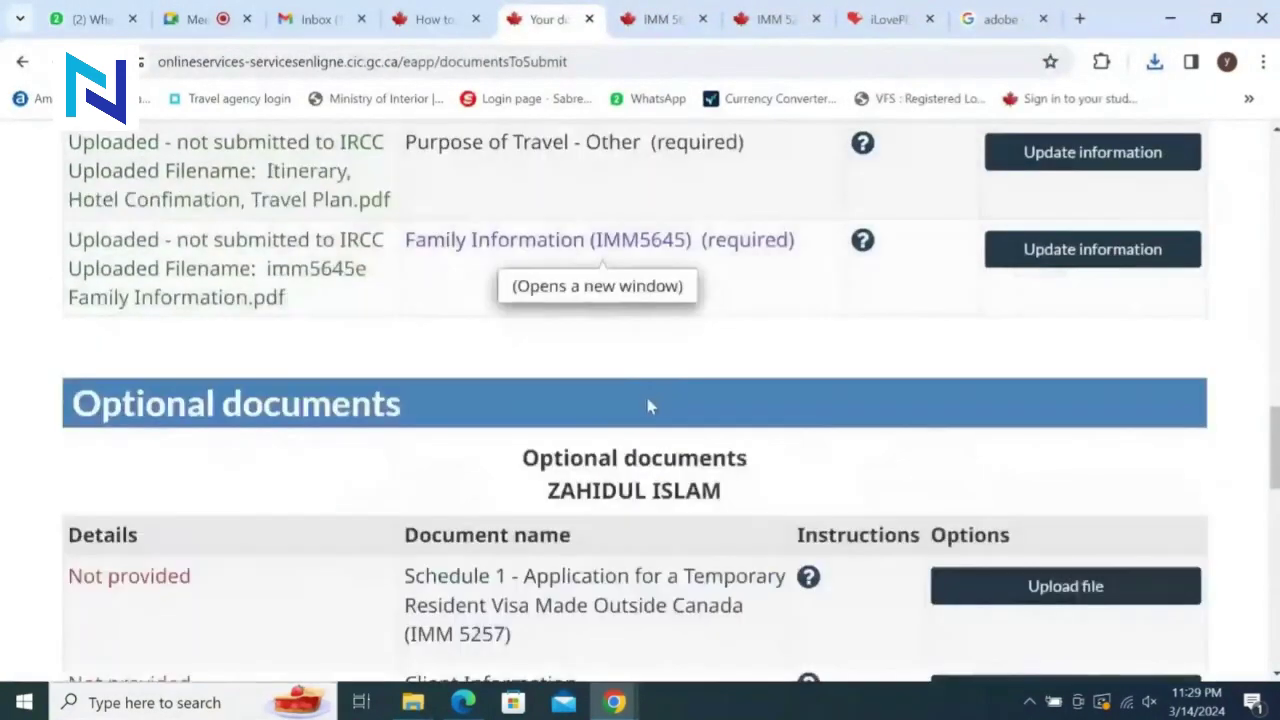
{"action": "scroll", "coordinate": [613, 398], "scroll_direction": "up", "scroll_amount": 3}
{"action": "scroll", "coordinate": [612, 398], "scroll_direction": "up", "scroll_amount": 5}
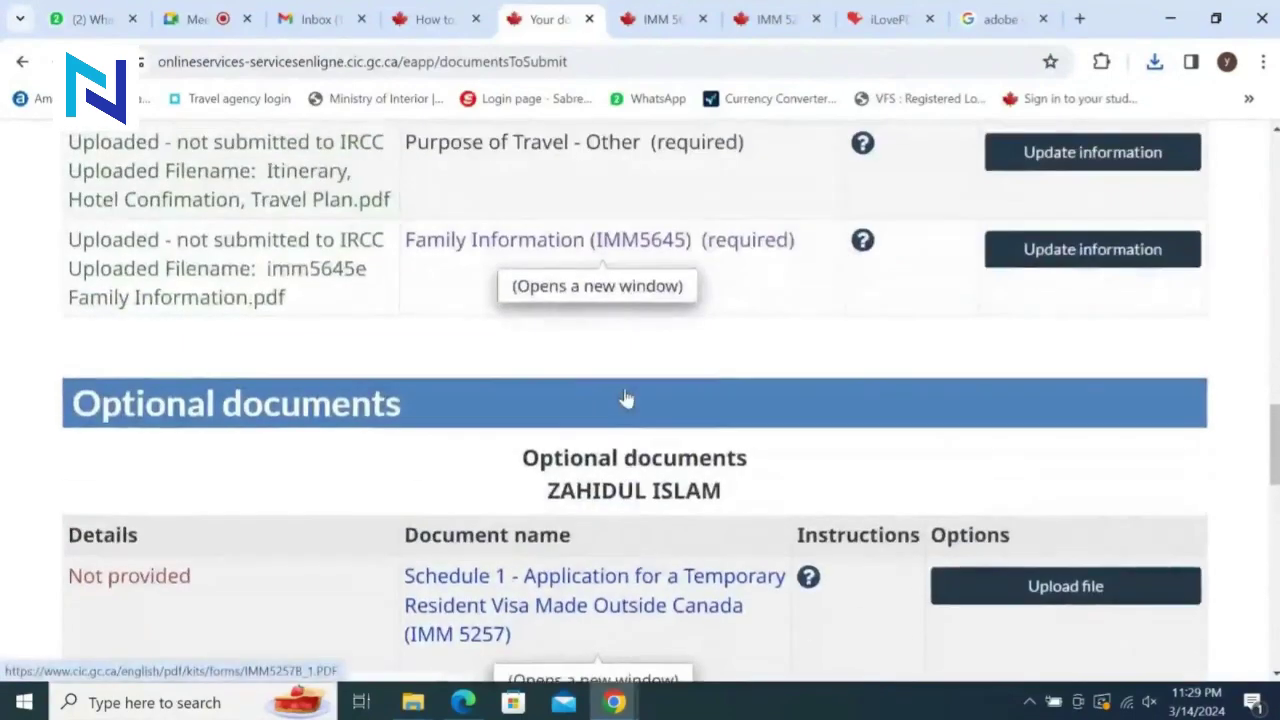
{"action": "scroll", "coordinate": [818, 412], "scroll_direction": "up", "scroll_amount": 2}
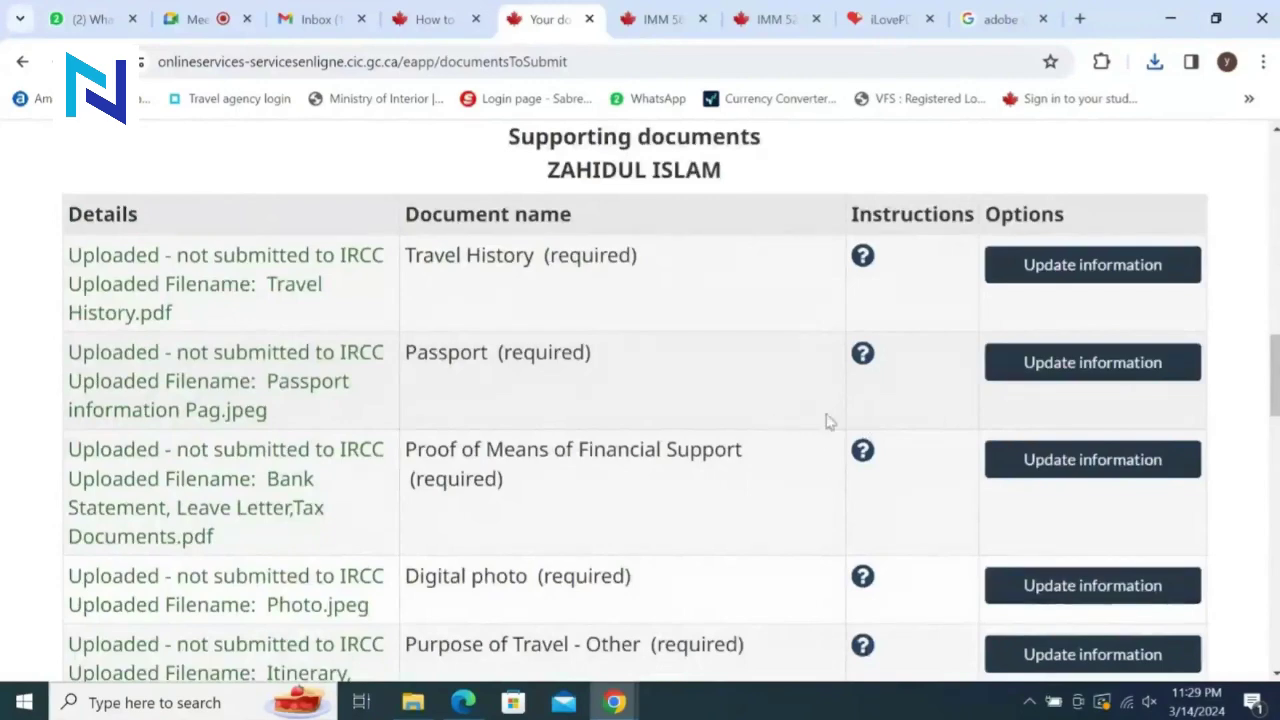
{"action": "scroll", "coordinate": [866, 408], "scroll_direction": "down", "scroll_amount": 2}
{"action": "scroll", "coordinate": [869, 408], "scroll_direction": "up", "scroll_amount": 1}
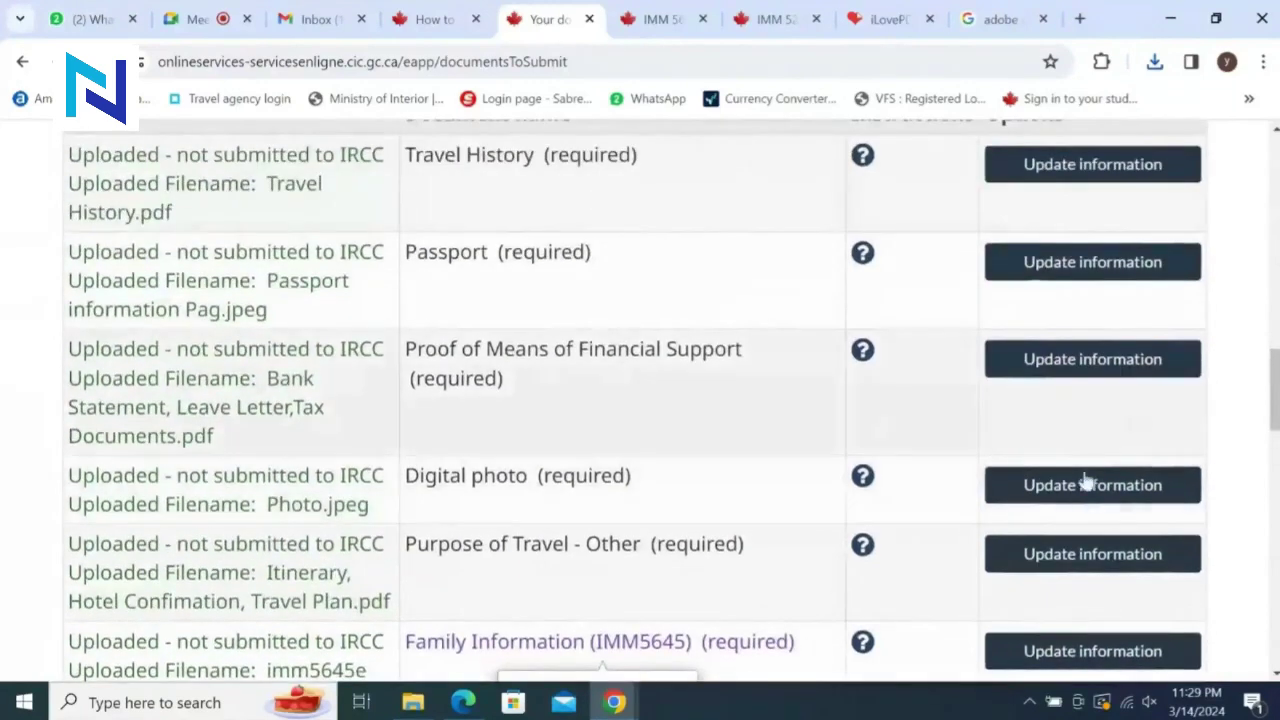
{"action": "scroll", "coordinate": [714, 406], "scroll_direction": "down", "scroll_amount": 2}
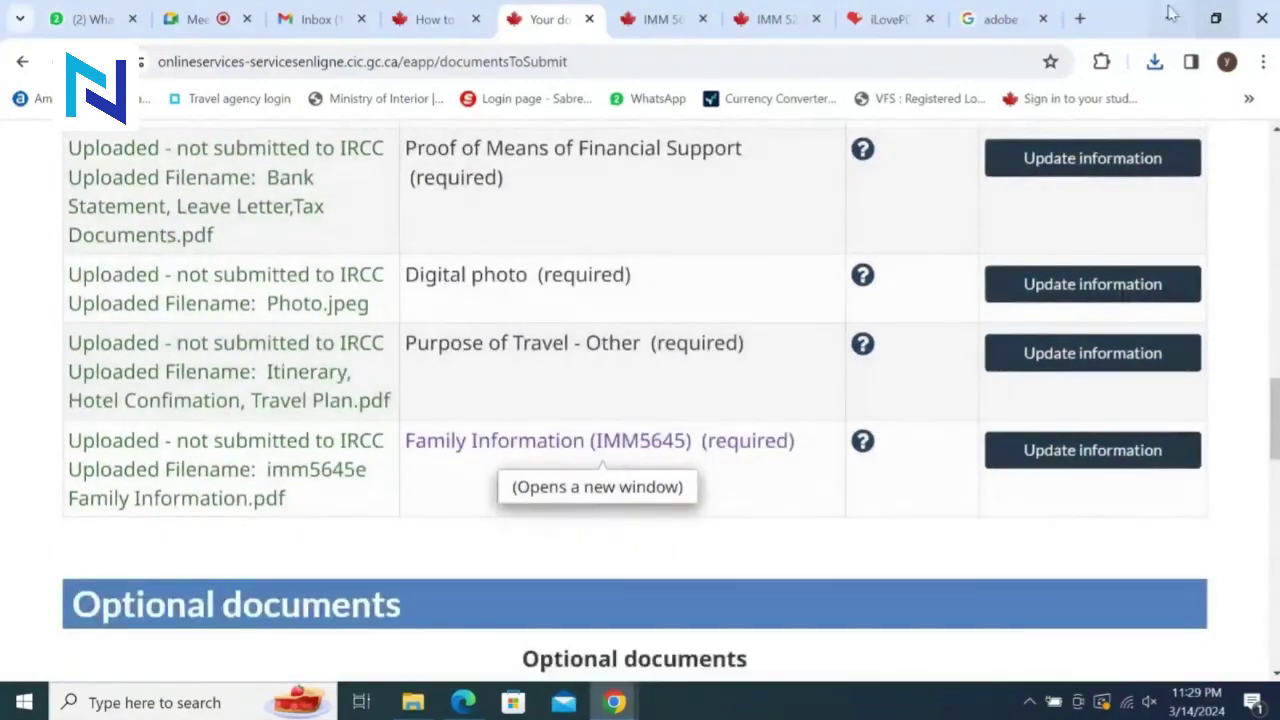
{"action": "left_click", "coordinate": [1171, 18]}
Open imm5257e from Downloads, which launches in Edge, then minimize Edge.
{"action": "left_click", "coordinate": [368, 239]}
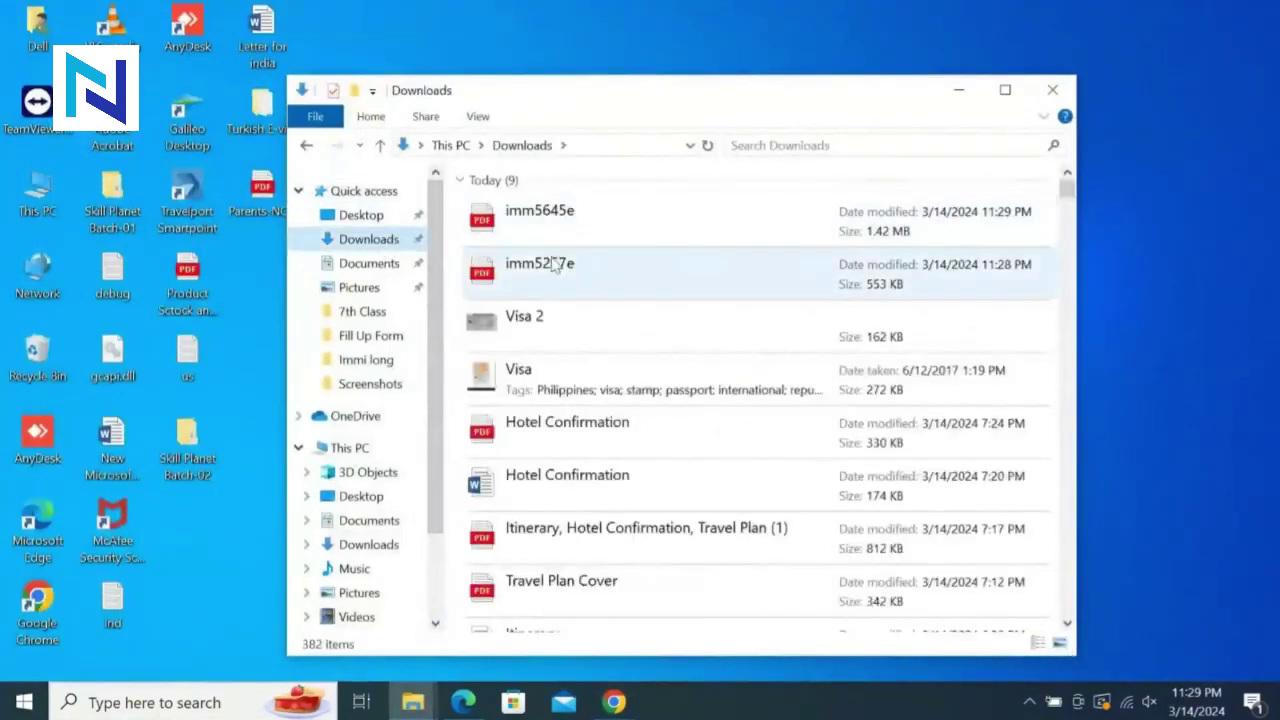
{"action": "double_click", "coordinate": [555, 263]}
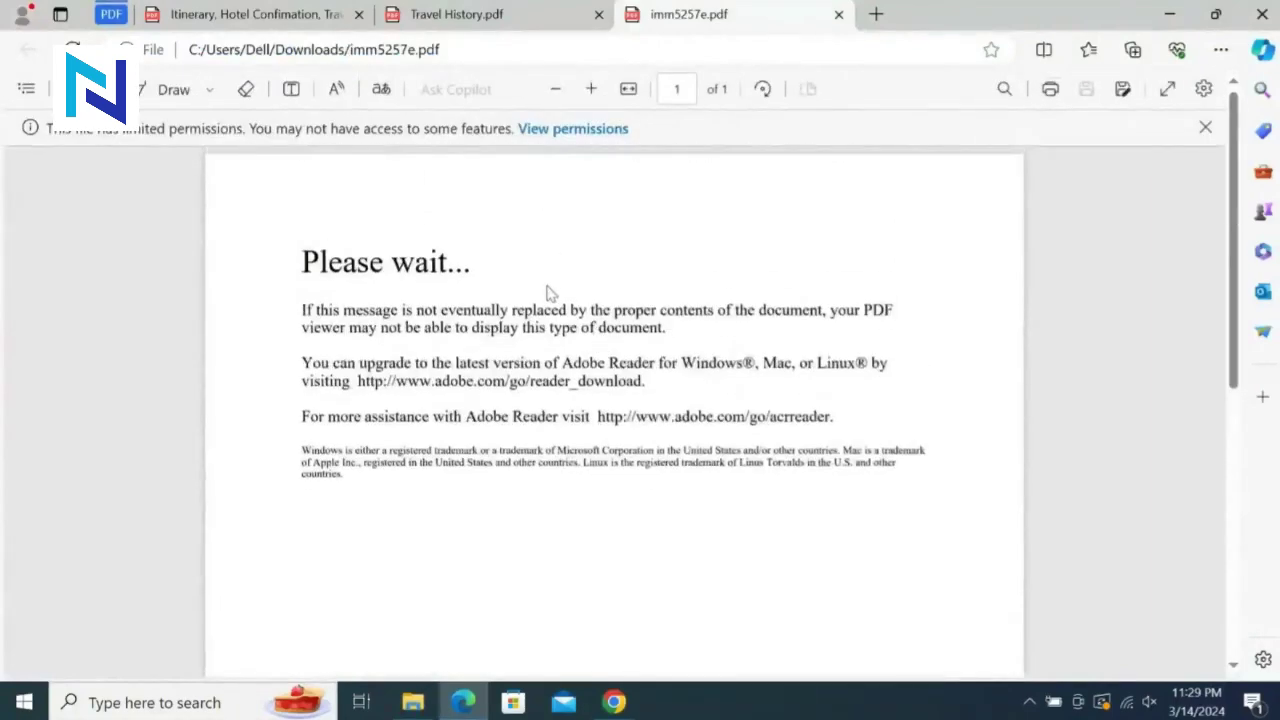
{"action": "left_click", "coordinate": [1169, 14]}
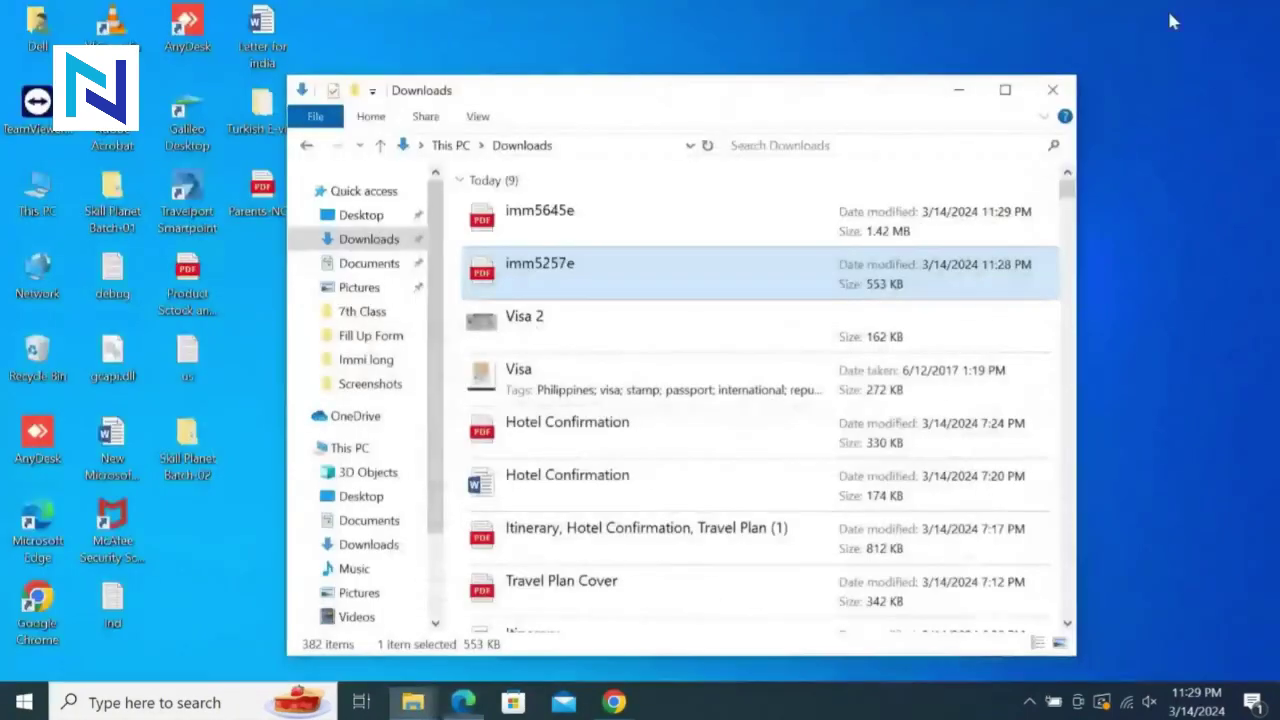
Open imm5257e in Adobe Acrobat through the file's Open with menu.
{"action": "right_click", "coordinate": [722, 285]}
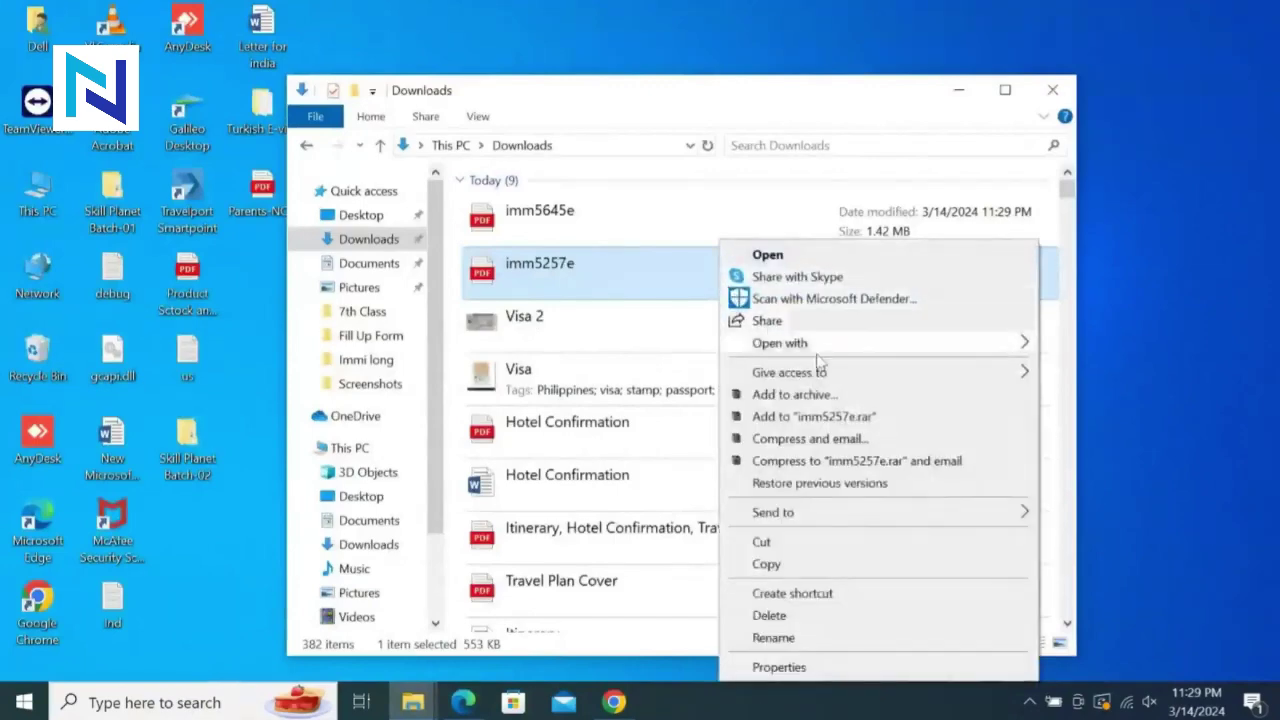
{"action": "mouse_move", "coordinate": [1007, 355]}
{"action": "left_click", "coordinate": [671, 349]}
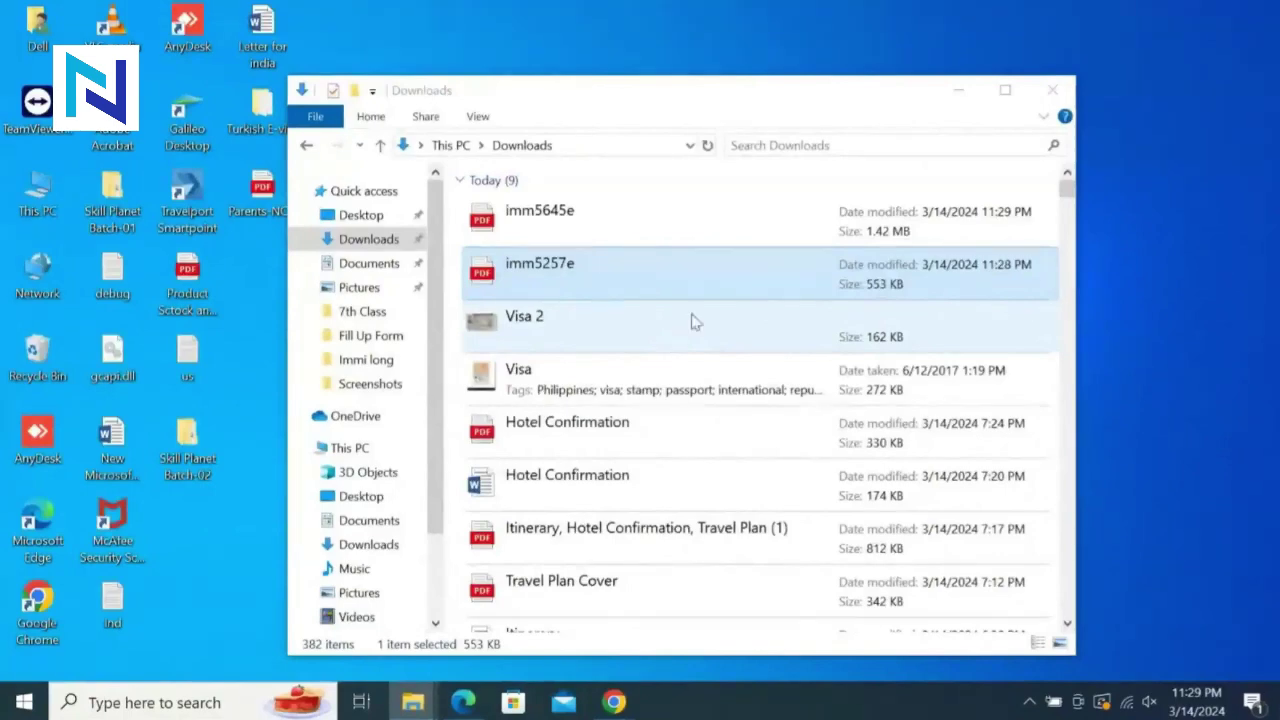
{"action": "right_click", "coordinate": [758, 279]}
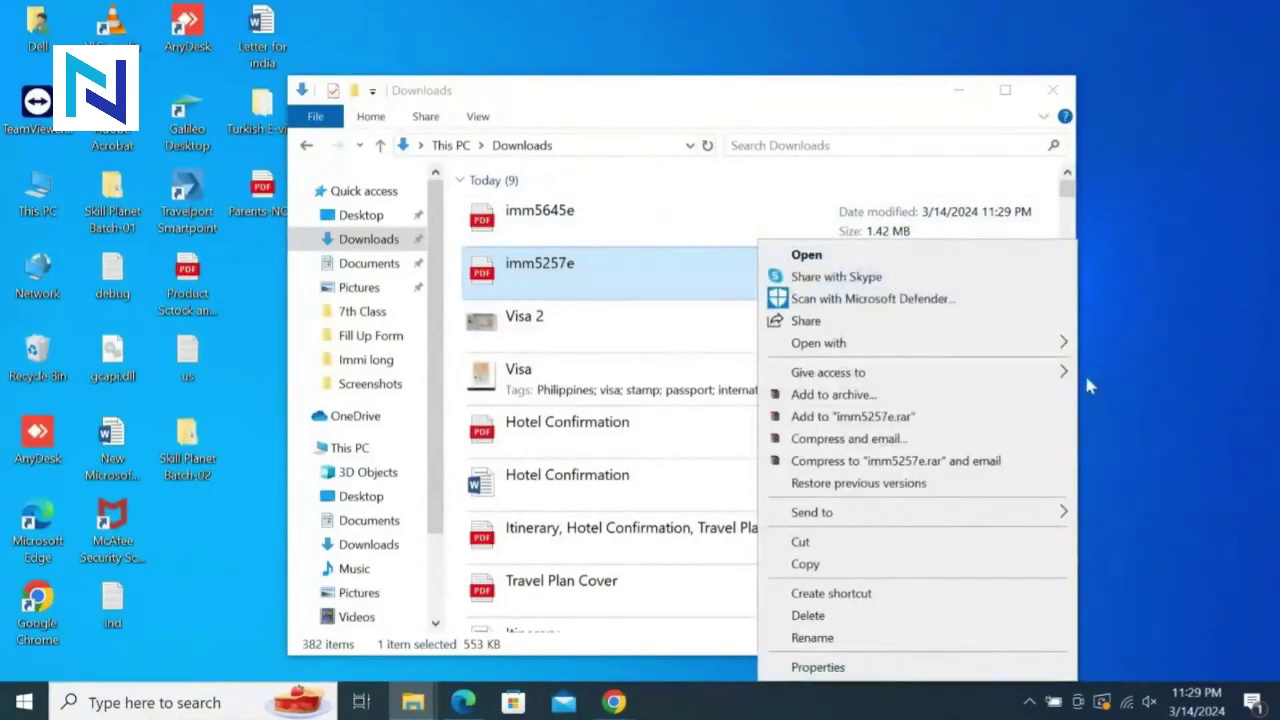
{"action": "mouse_move", "coordinate": [1060, 345]}
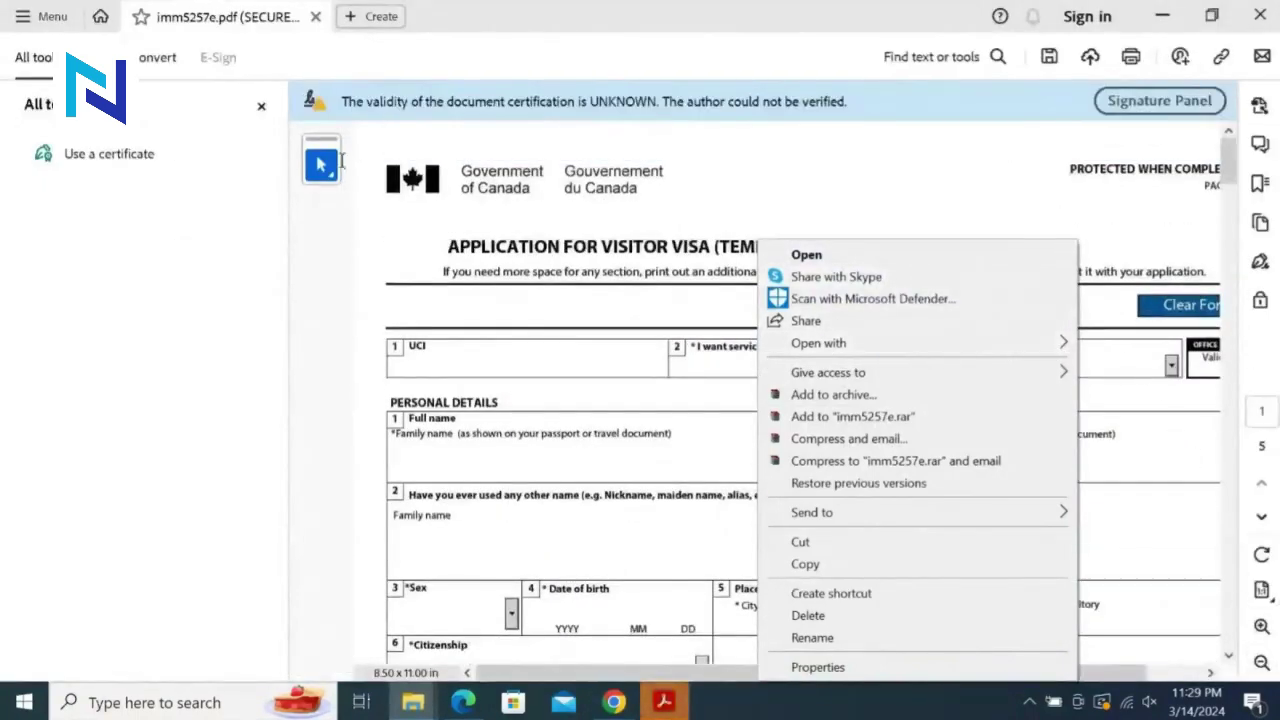
Hide the tools panel and scroll the IMM 5257 form from the passport section to page 3.
{"action": "left_click", "coordinate": [261, 107]}
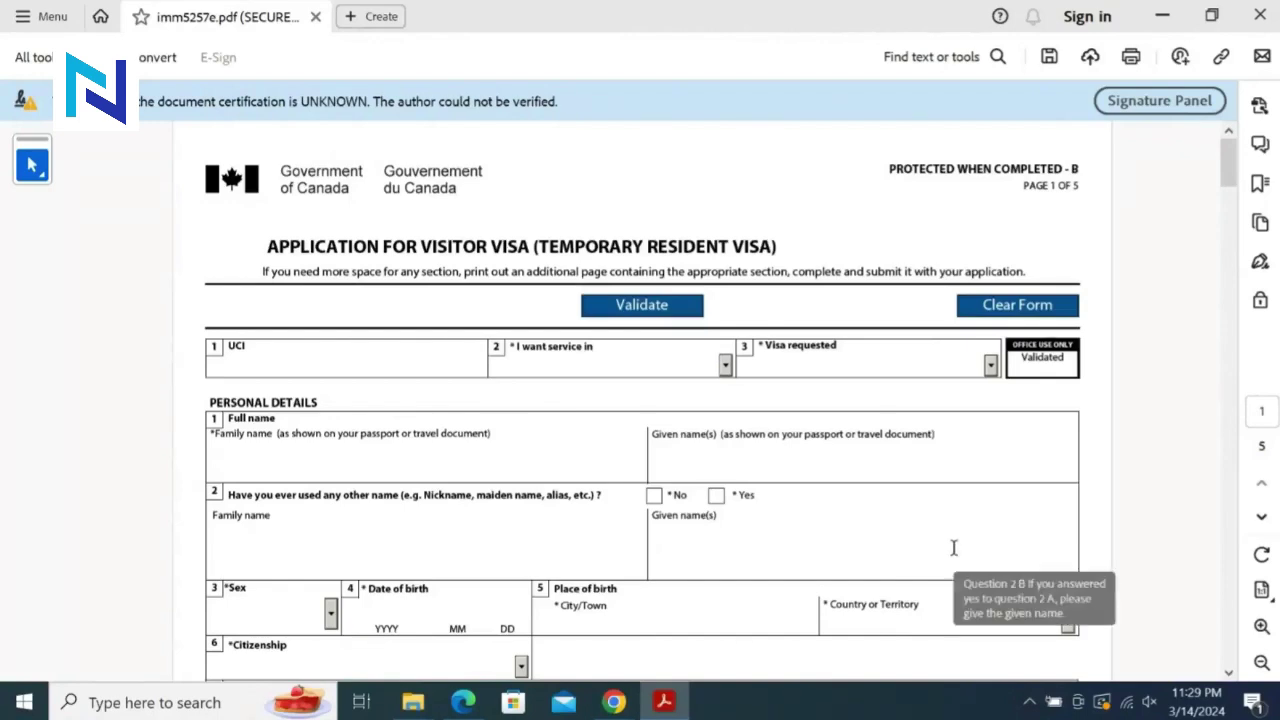
{"action": "scroll", "coordinate": [954, 547], "scroll_direction": "up", "scroll_amount": 2}
{"action": "scroll", "coordinate": [689, 343], "scroll_direction": "down", "scroll_amount": 3}
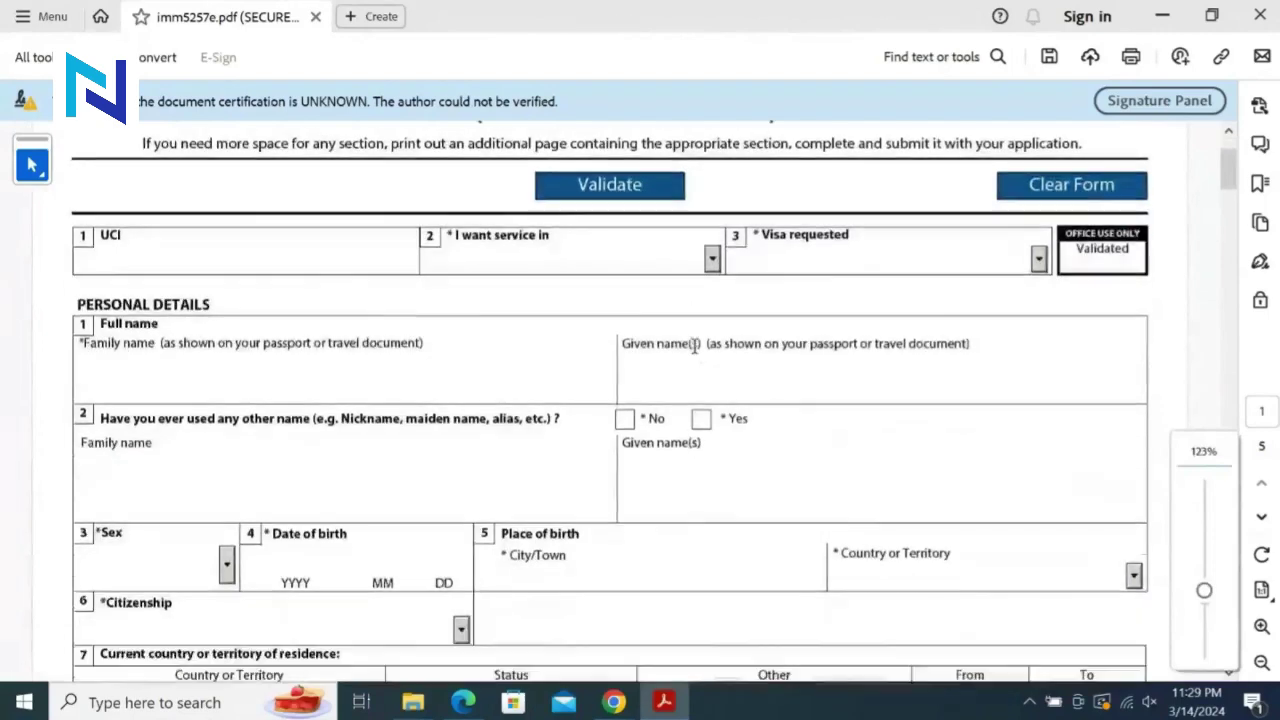
{"action": "scroll", "coordinate": [704, 345], "scroll_direction": "down", "scroll_amount": 4}
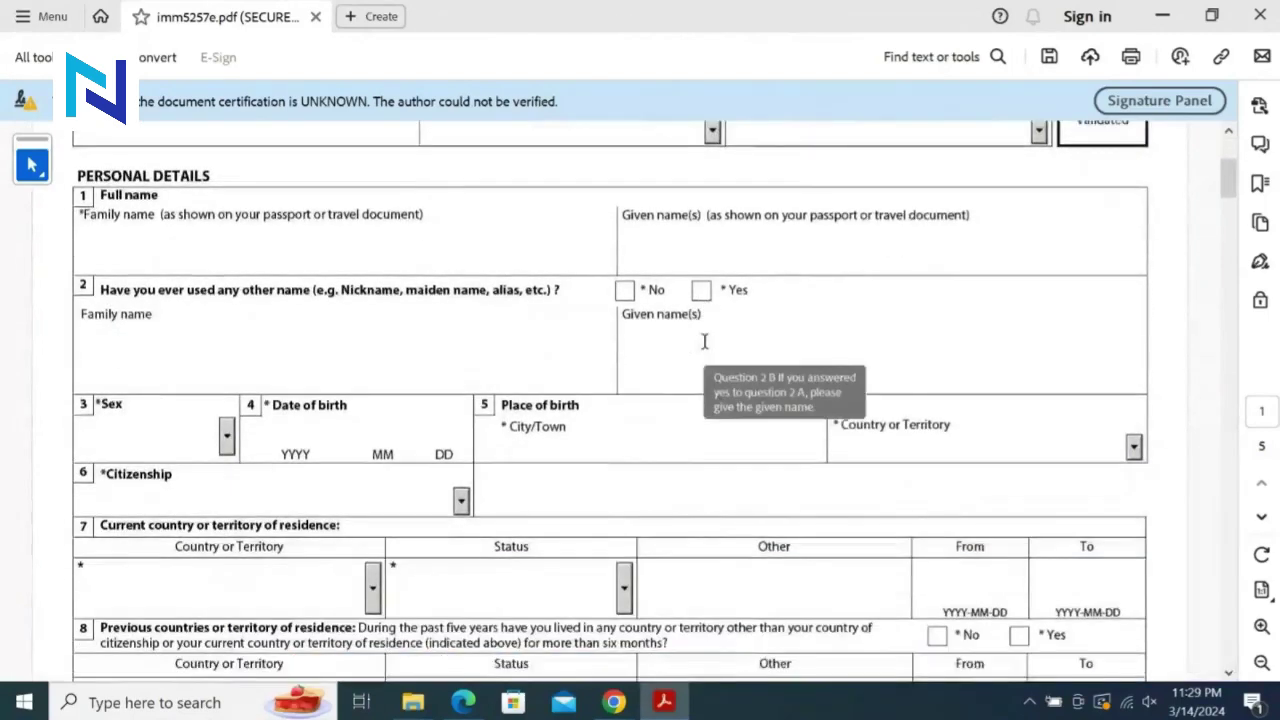
{"action": "scroll", "coordinate": [705, 348], "scroll_direction": "down", "scroll_amount": 1}
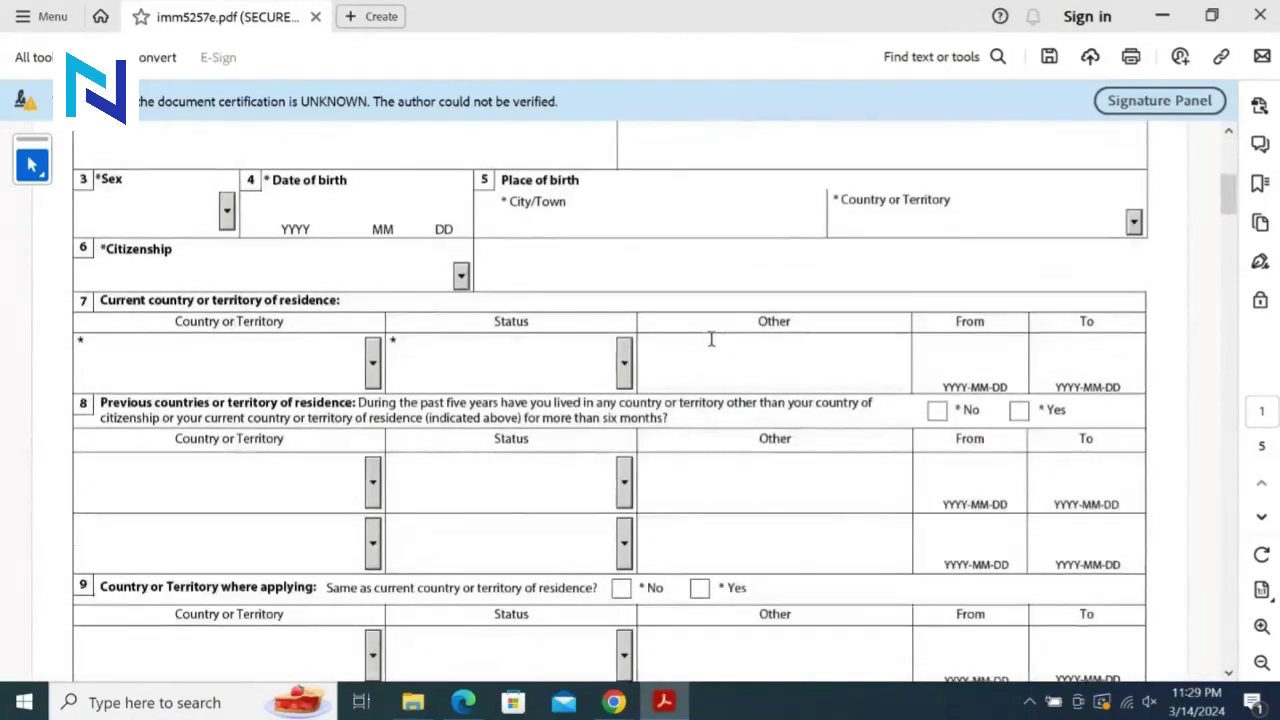
{"action": "scroll", "coordinate": [711, 340], "scroll_direction": "down", "scroll_amount": 7}
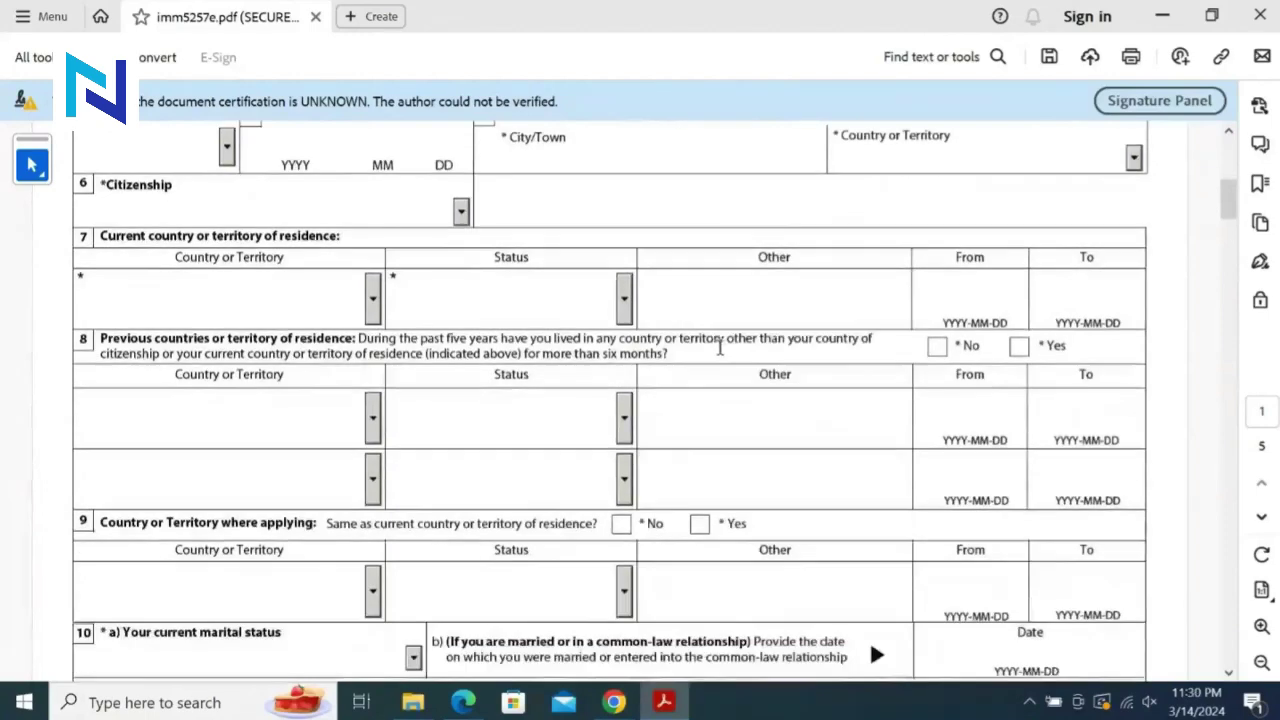
{"action": "scroll", "coordinate": [771, 396], "scroll_direction": "down", "scroll_amount": 12}
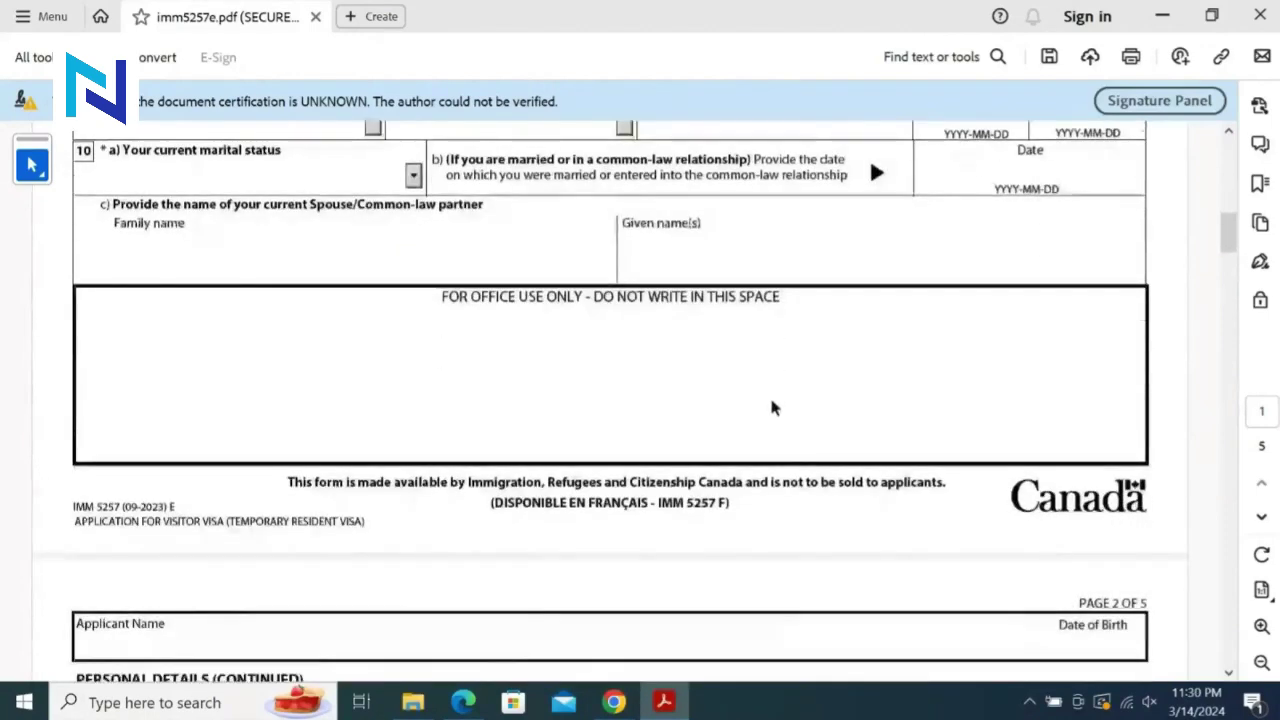
{"action": "scroll", "coordinate": [772, 407], "scroll_direction": "down", "scroll_amount": 5}
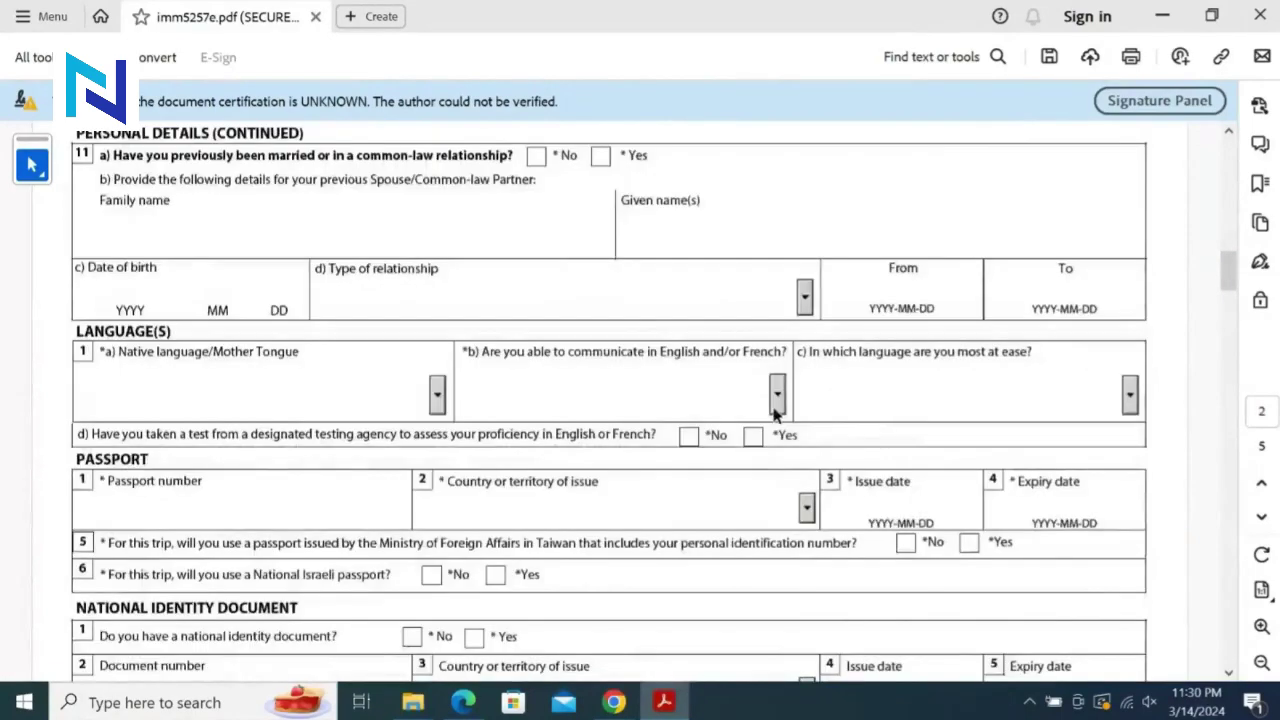
{"action": "scroll", "coordinate": [773, 410], "scroll_direction": "down", "scroll_amount": 5}
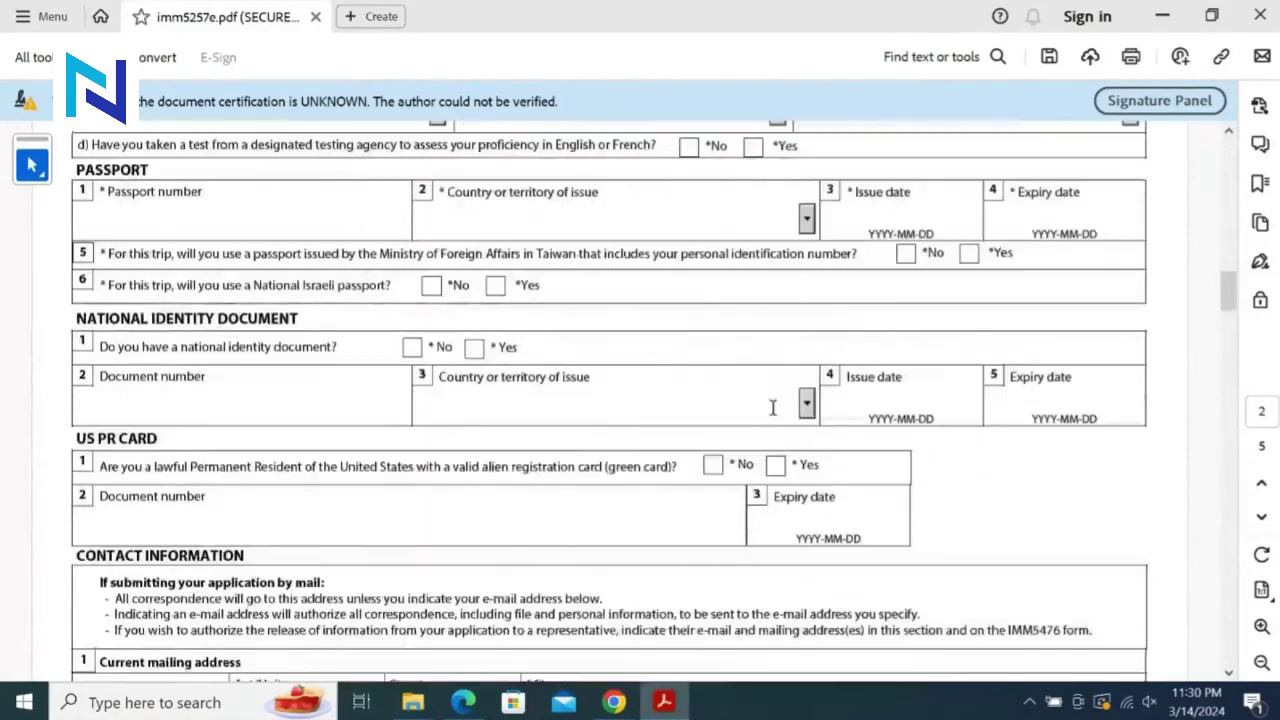
{"action": "scroll", "coordinate": [786, 405], "scroll_direction": "down", "scroll_amount": 8}
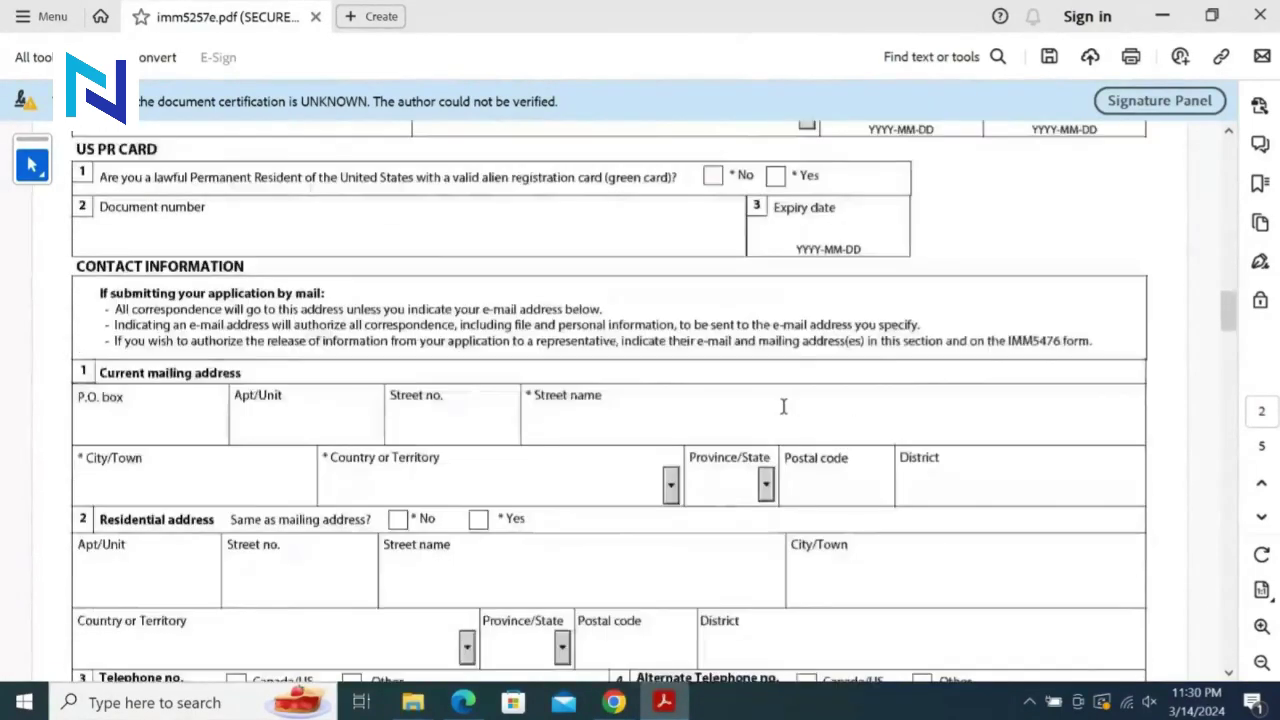
{"action": "scroll", "coordinate": [735, 435], "scroll_direction": "down", "scroll_amount": 3}
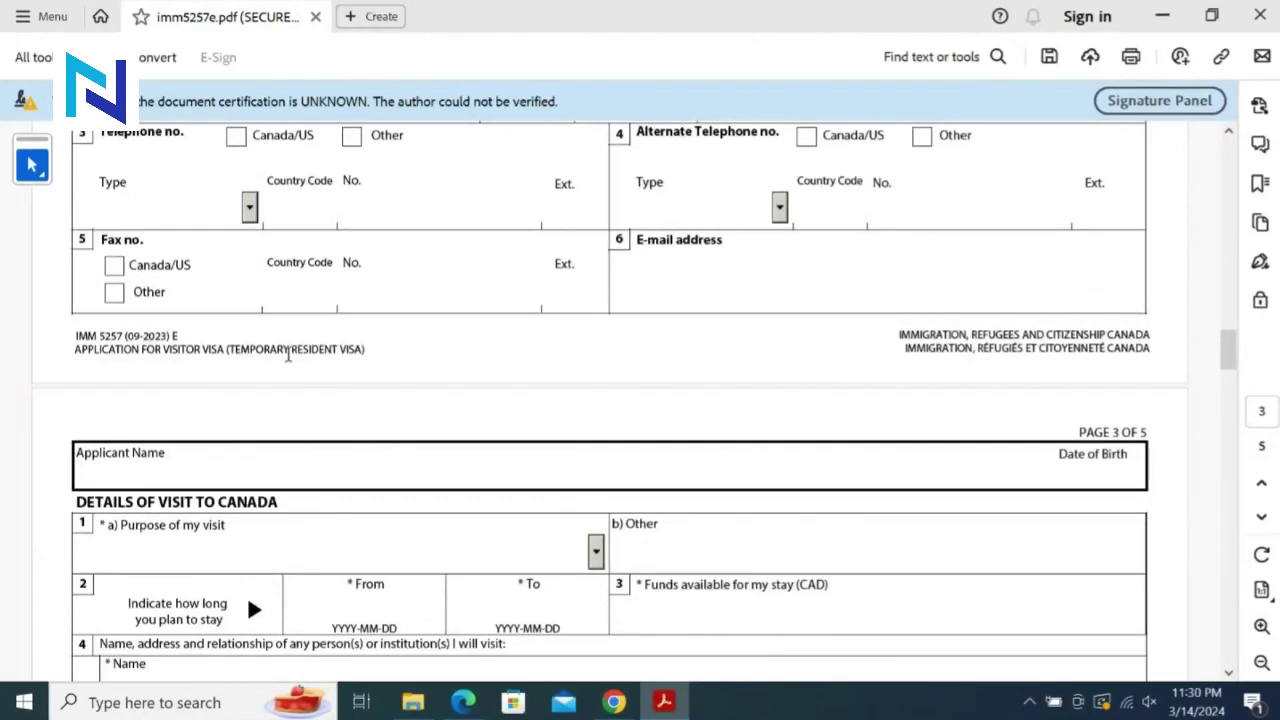
{"action": "scroll", "coordinate": [258, 356], "scroll_direction": "down", "scroll_amount": 3}
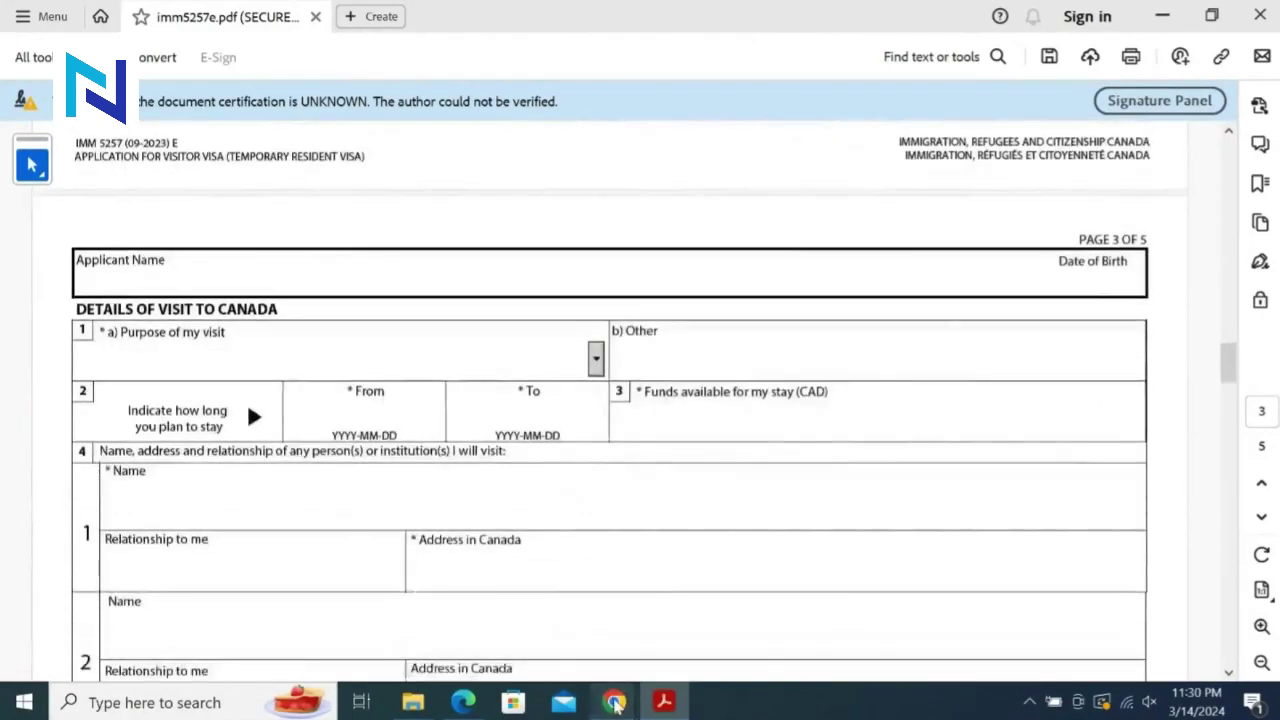
Restore the 'Your document checklist' Chrome window and scroll the uploaded supporting documents list.
{"action": "mouse_move", "coordinate": [614, 702]}
{"action": "left_click", "coordinate": [588, 628]}
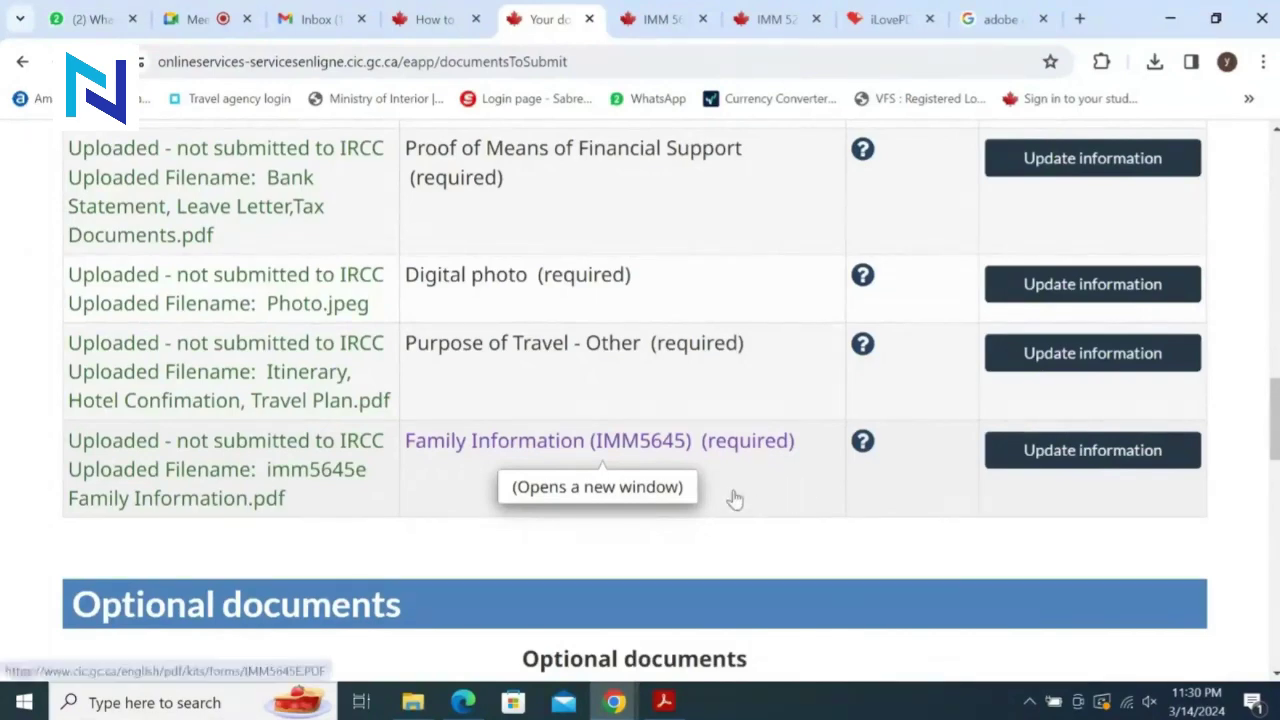
{"action": "scroll", "coordinate": [737, 470], "scroll_direction": "up", "scroll_amount": 3}
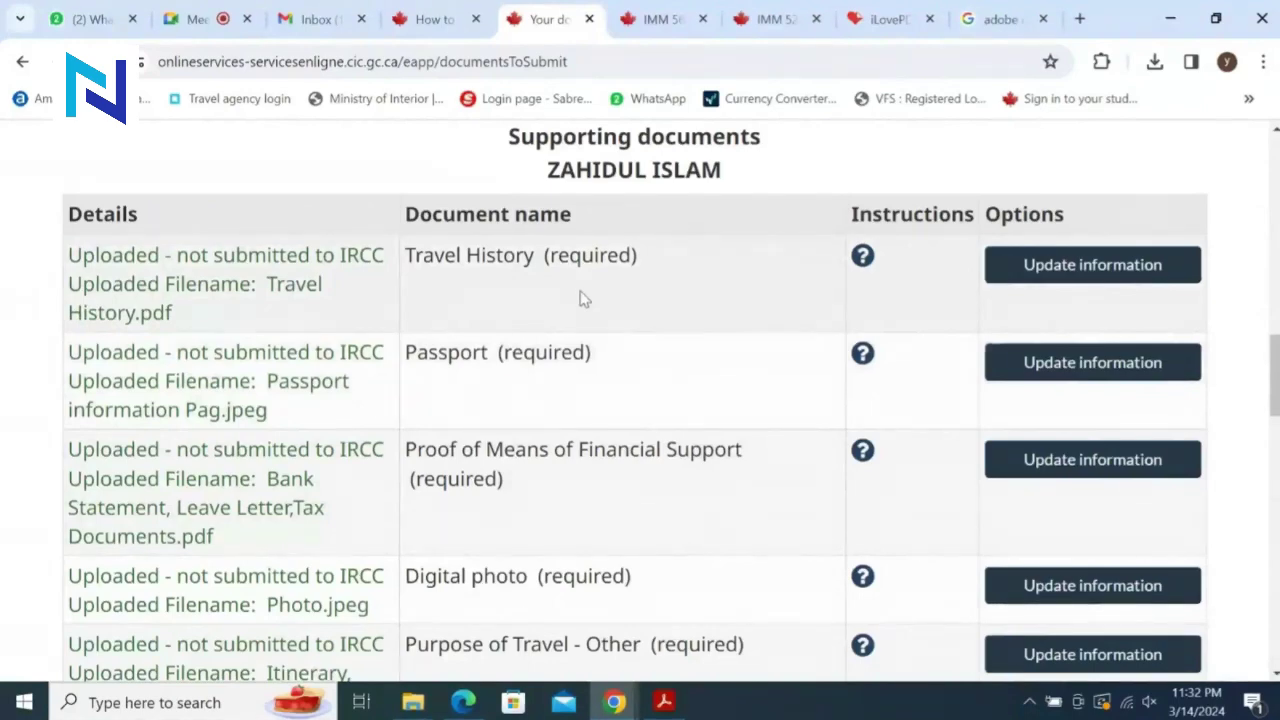
Go from the IMM 5645 family information form back to the 'Your documents' checklist.
{"action": "left_click", "coordinate": [630, 18]}
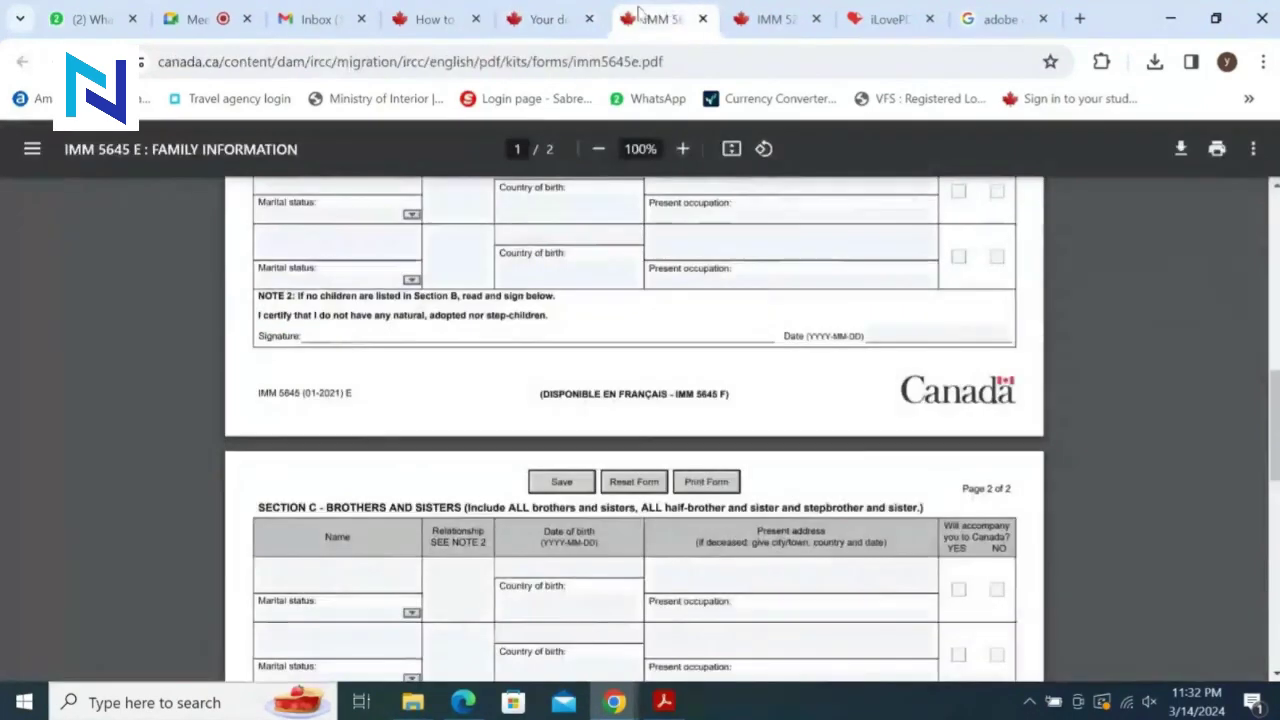
{"action": "left_click", "coordinate": [549, 12]}
{"action": "left_click", "coordinate": [645, 18]}
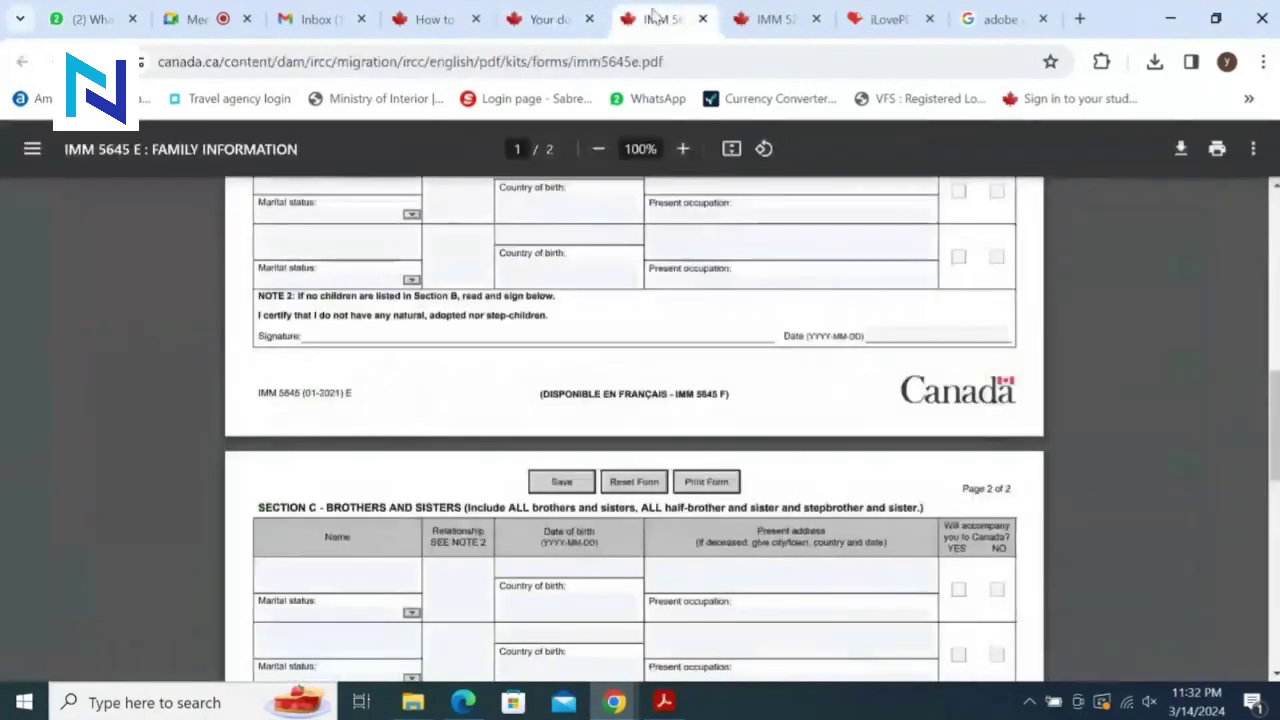
{"action": "left_click", "coordinate": [535, 12]}
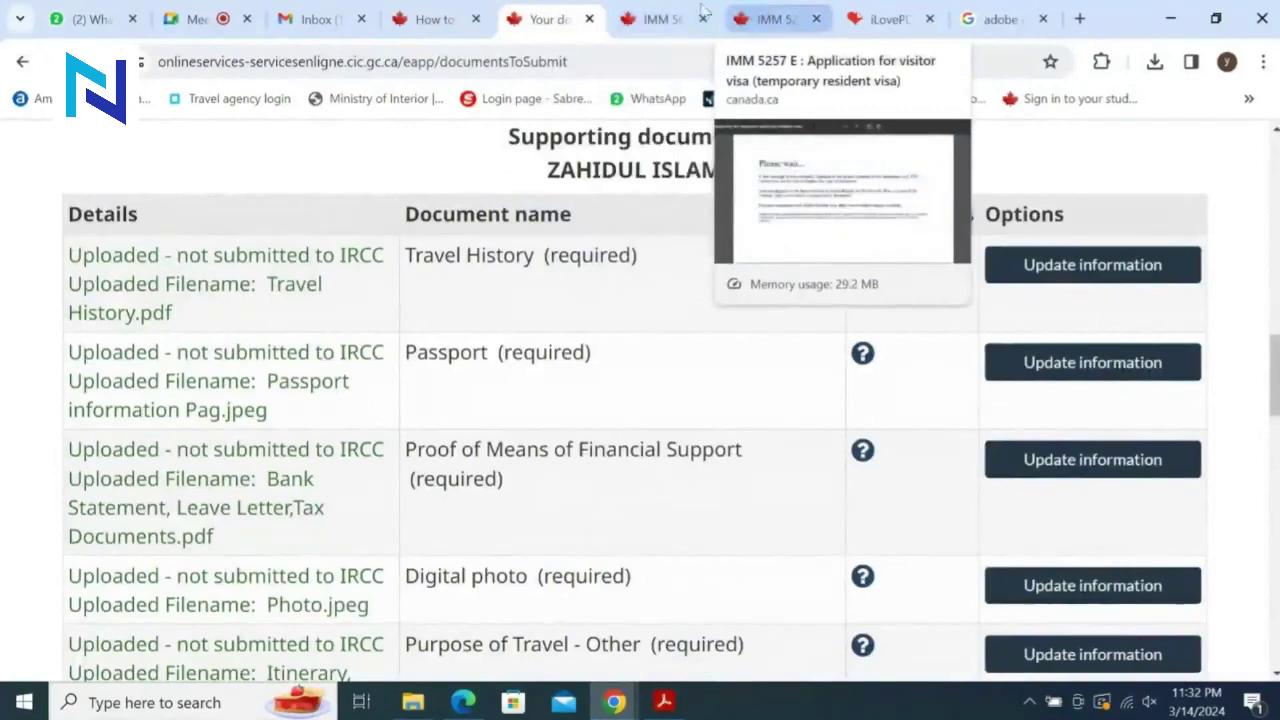
Review the checklist down to the $185 fees, then bring the Acrobat visa form back.
{"action": "scroll", "coordinate": [640, 235], "scroll_direction": "up", "scroll_amount": 4}
{"action": "scroll", "coordinate": [880, 346], "scroll_direction": "down", "scroll_amount": 10}
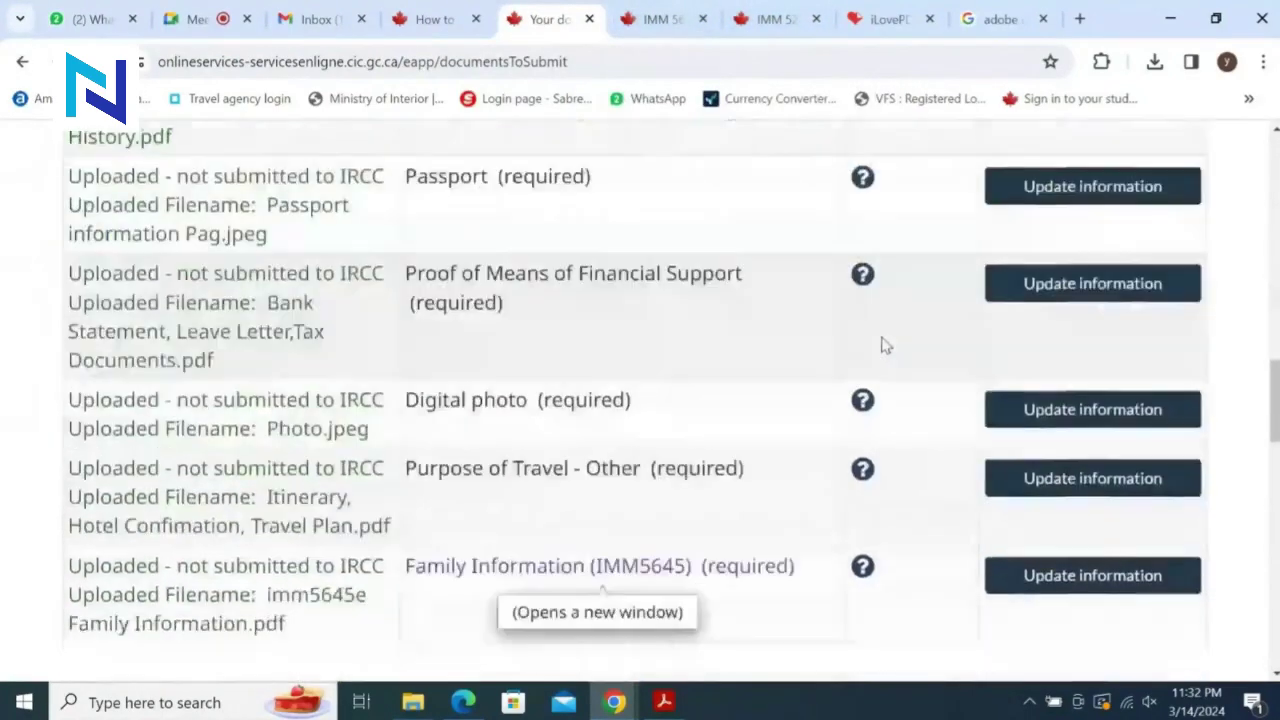
{"action": "scroll", "coordinate": [886, 343], "scroll_direction": "down", "scroll_amount": 8}
{"action": "scroll", "coordinate": [893, 341], "scroll_direction": "up", "scroll_amount": 2}
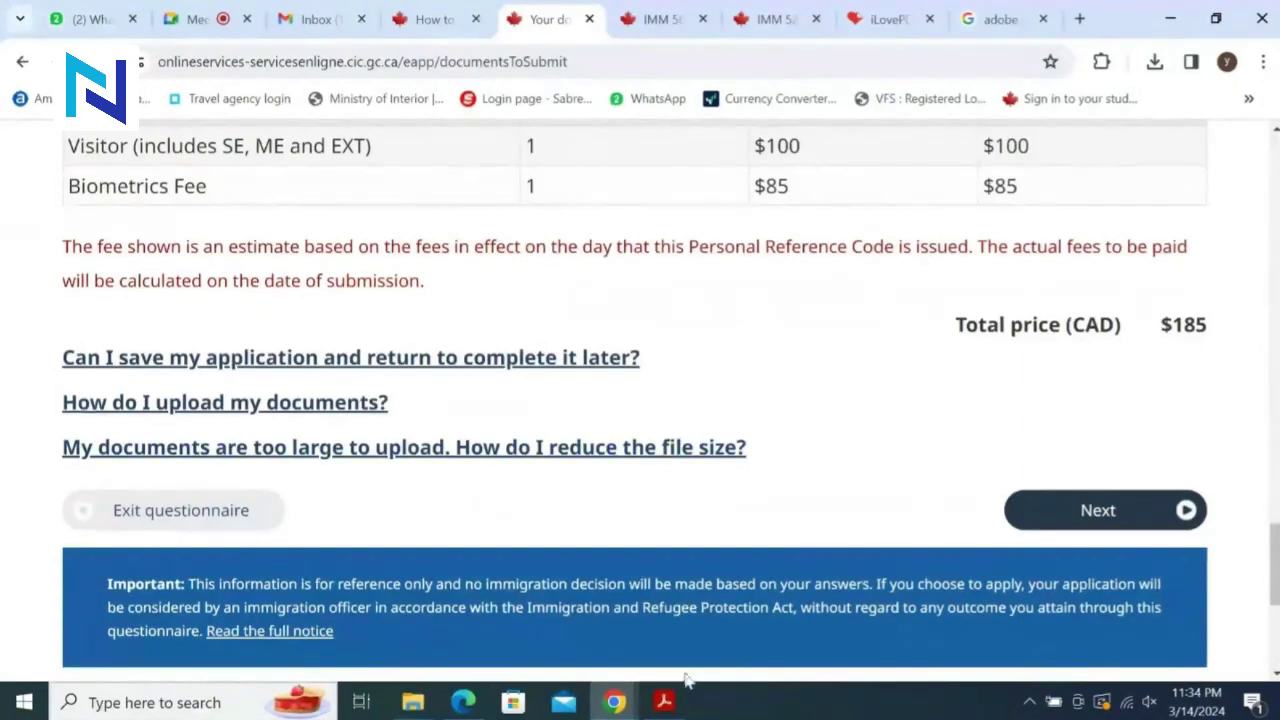
{"action": "left_click", "coordinate": [663, 700]}
Scroll through the form to question 2b, mark its wording, then clear the marking.
{"action": "scroll", "coordinate": [777, 488], "scroll_direction": "down", "scroll_amount": 2}
{"action": "scroll", "coordinate": [777, 488], "scroll_direction": "down", "scroll_amount": 10}
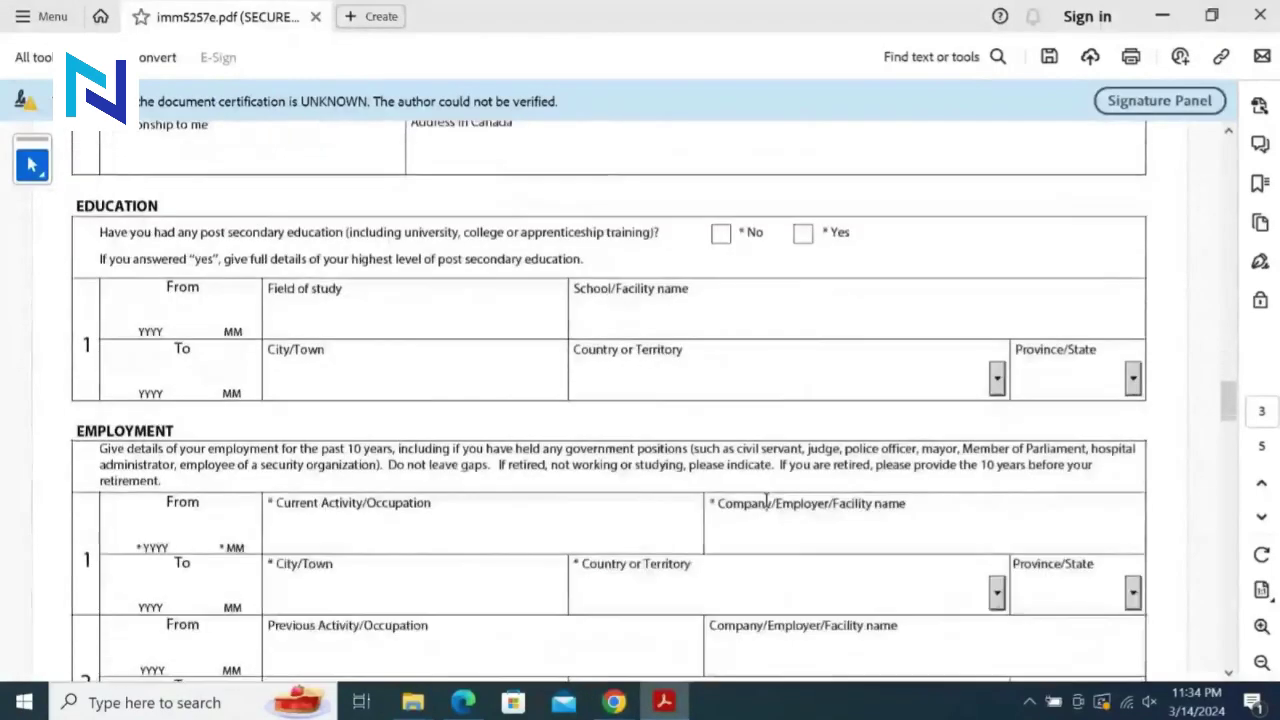
{"action": "scroll", "coordinate": [750, 498], "scroll_direction": "up", "scroll_amount": 2}
{"action": "scroll", "coordinate": [756, 455], "scroll_direction": "down", "scroll_amount": 10}
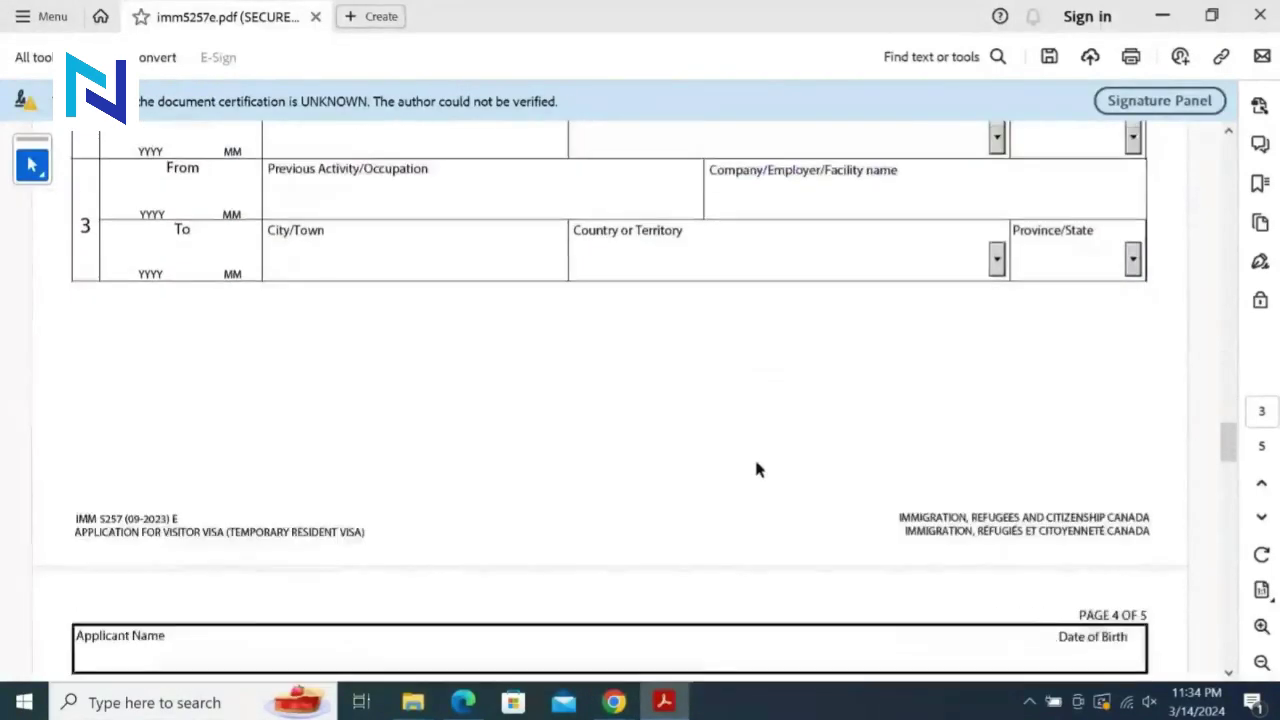
{"action": "scroll", "coordinate": [763, 457], "scroll_direction": "down", "scroll_amount": 3}
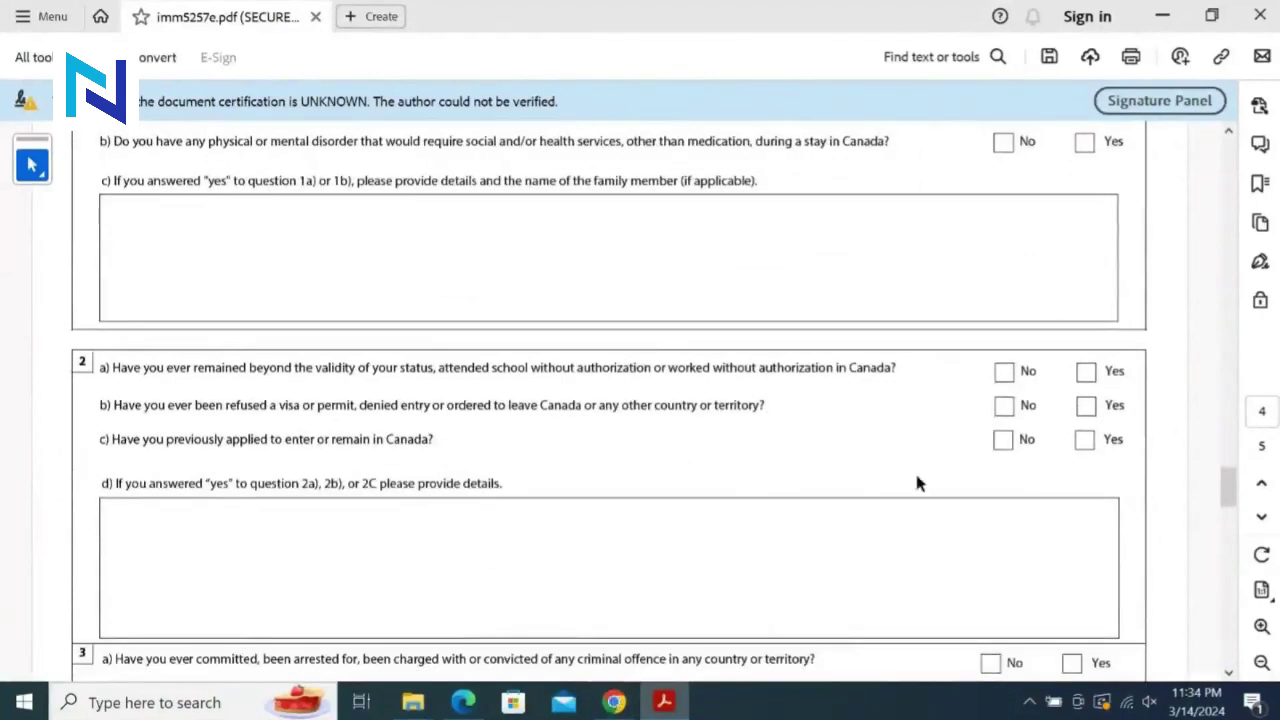
{"action": "scroll", "coordinate": [916, 474], "scroll_direction": "down", "scroll_amount": 2}
{"action": "scroll", "coordinate": [916, 474], "scroll_direction": "down", "scroll_amount": 3}
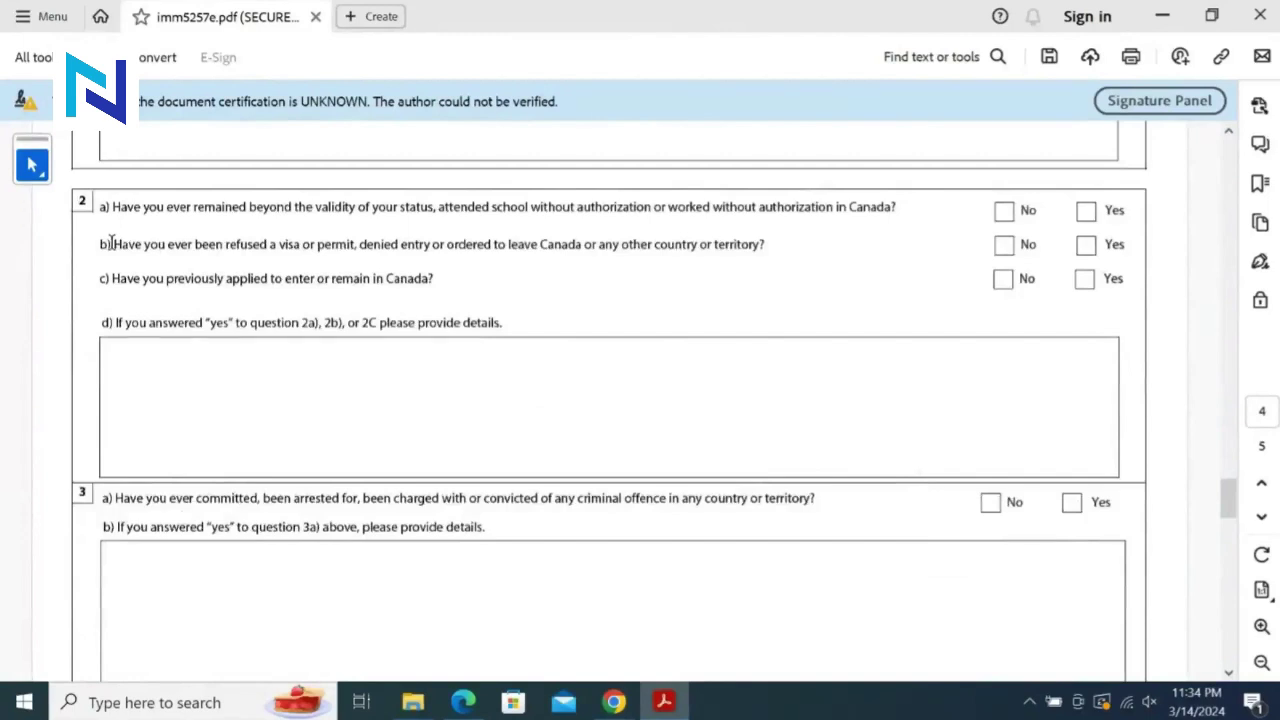
{"action": "left_click_drag", "start_coordinate": [112, 243], "coordinate": [768, 245]}
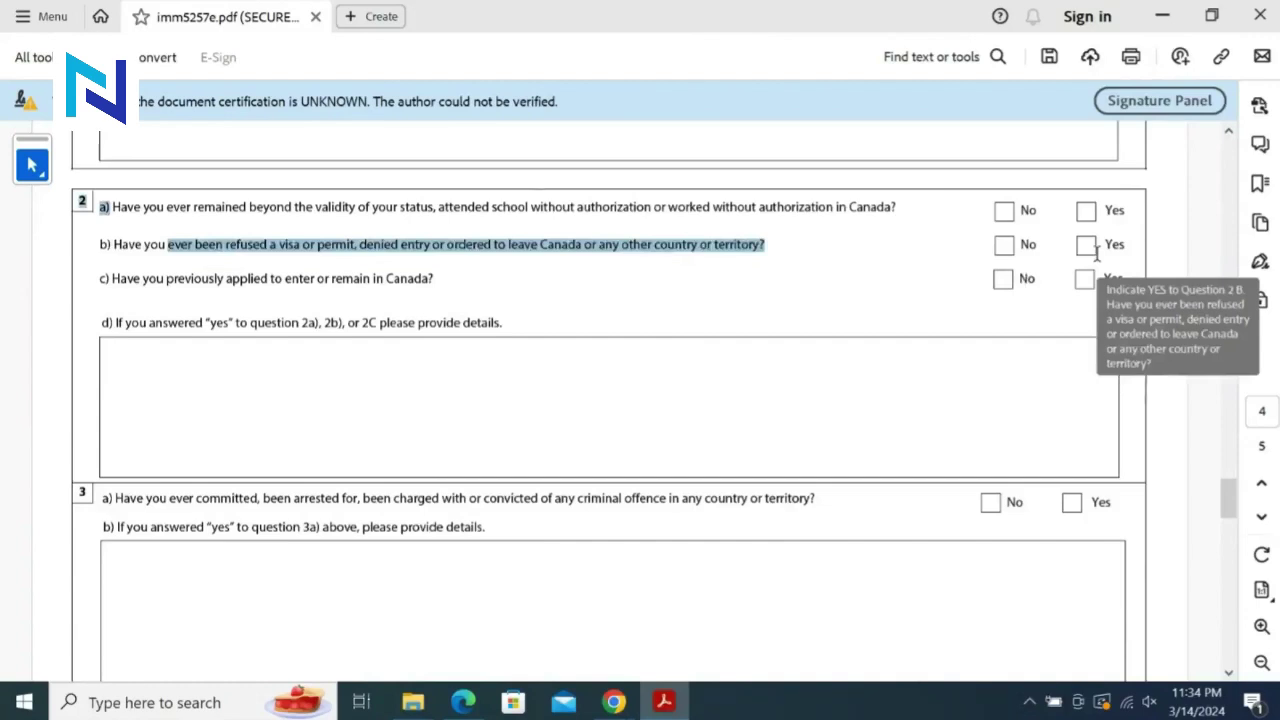
{"action": "left_click", "coordinate": [1000, 250]}
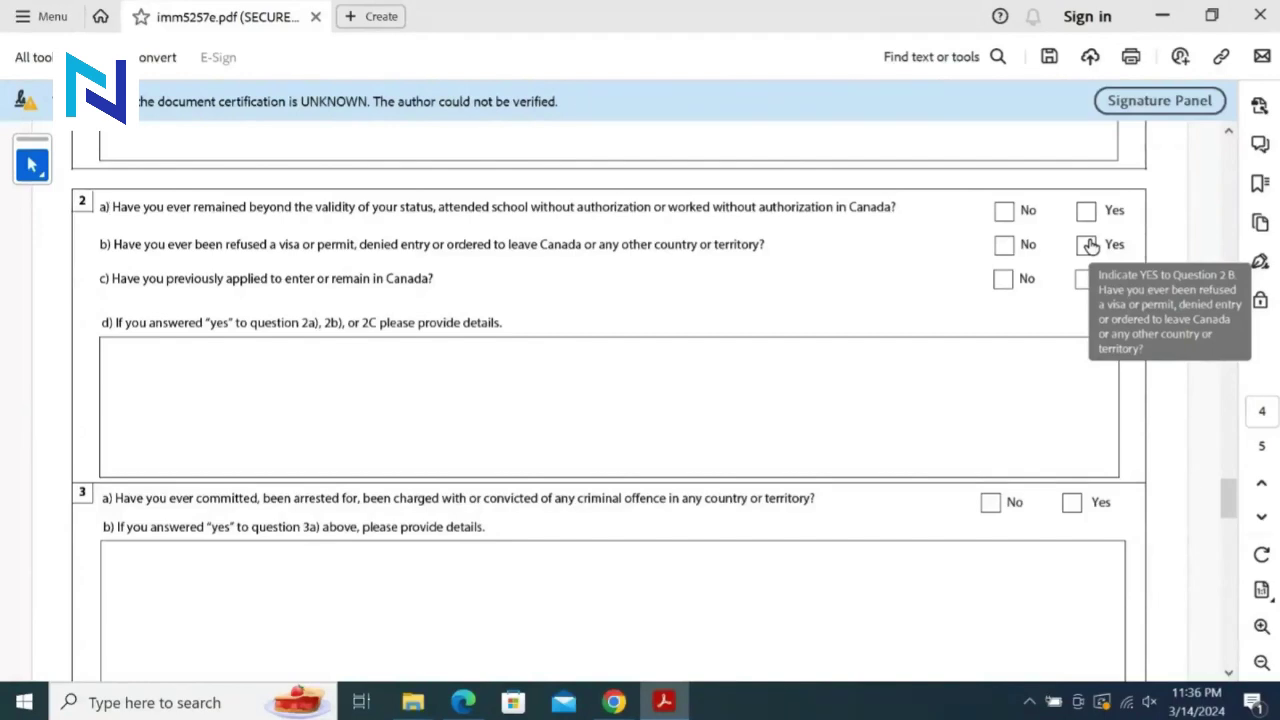
Scroll back up to the EDUCATION section on page 3.
{"action": "scroll", "coordinate": [969, 283], "scroll_direction": "up", "scroll_amount": 3}
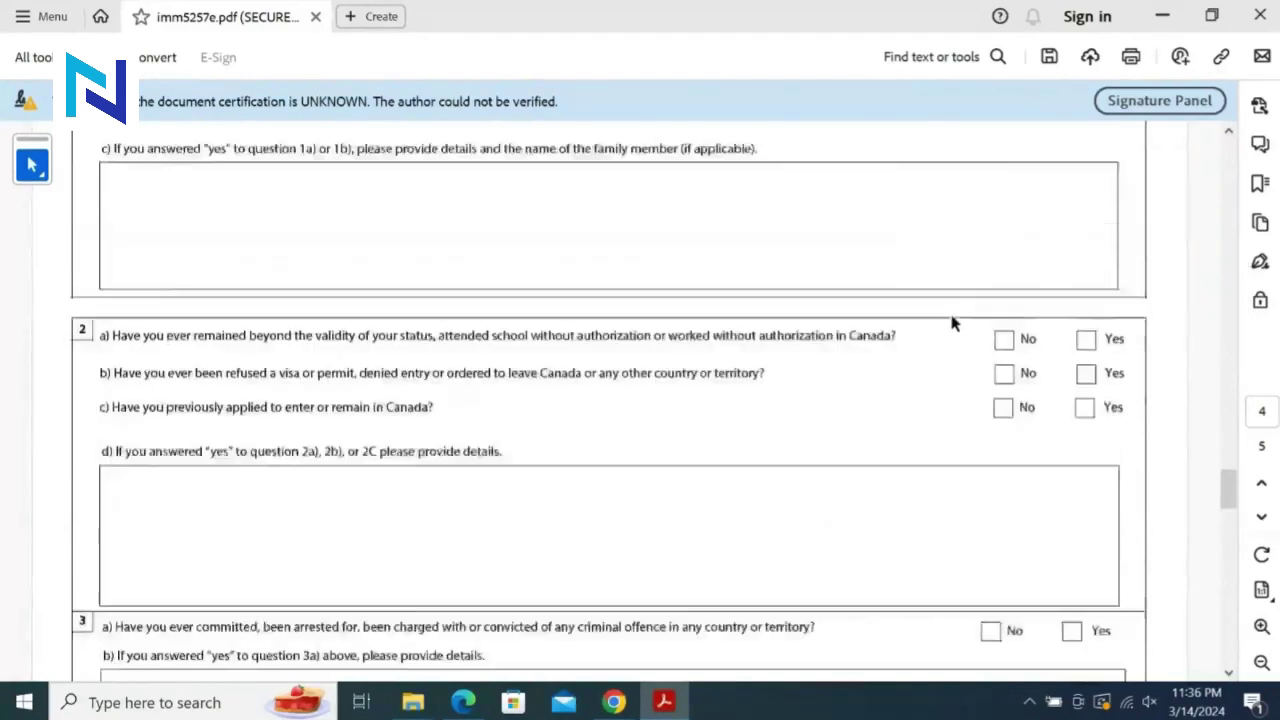
{"action": "scroll", "coordinate": [914, 335], "scroll_direction": "up", "scroll_amount": 5}
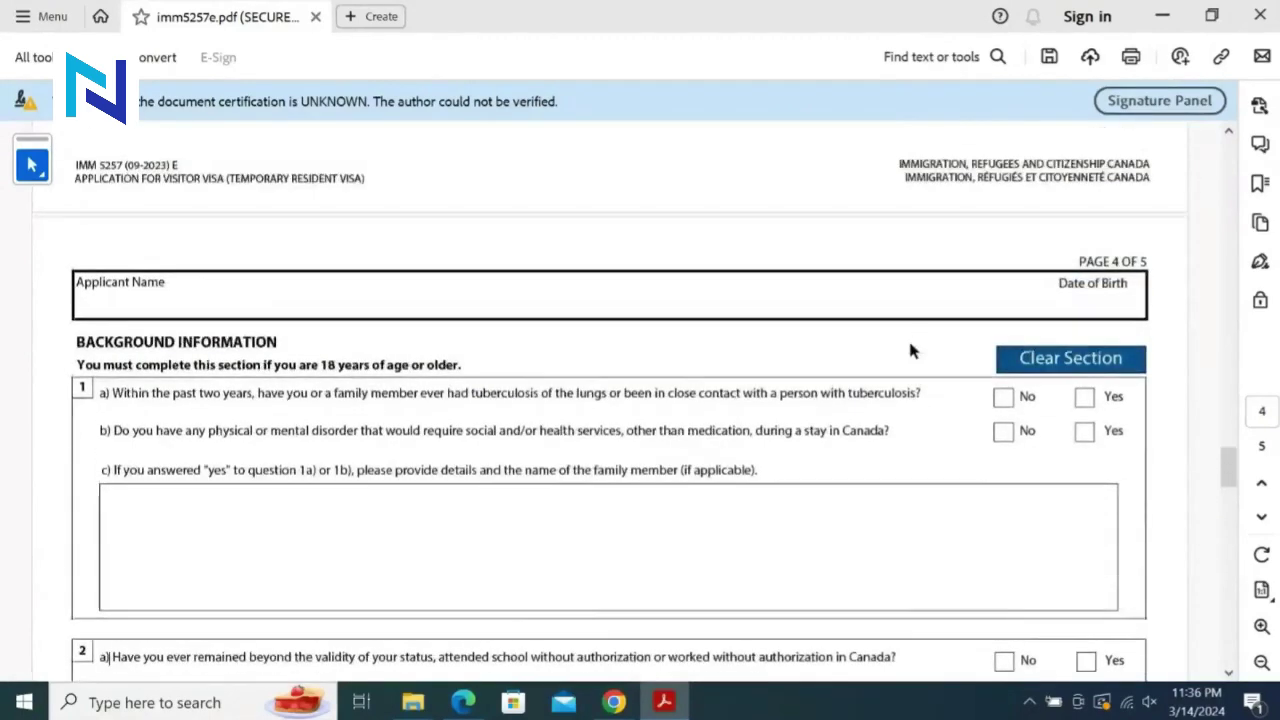
{"action": "scroll", "coordinate": [907, 348], "scroll_direction": "up", "scroll_amount": 3}
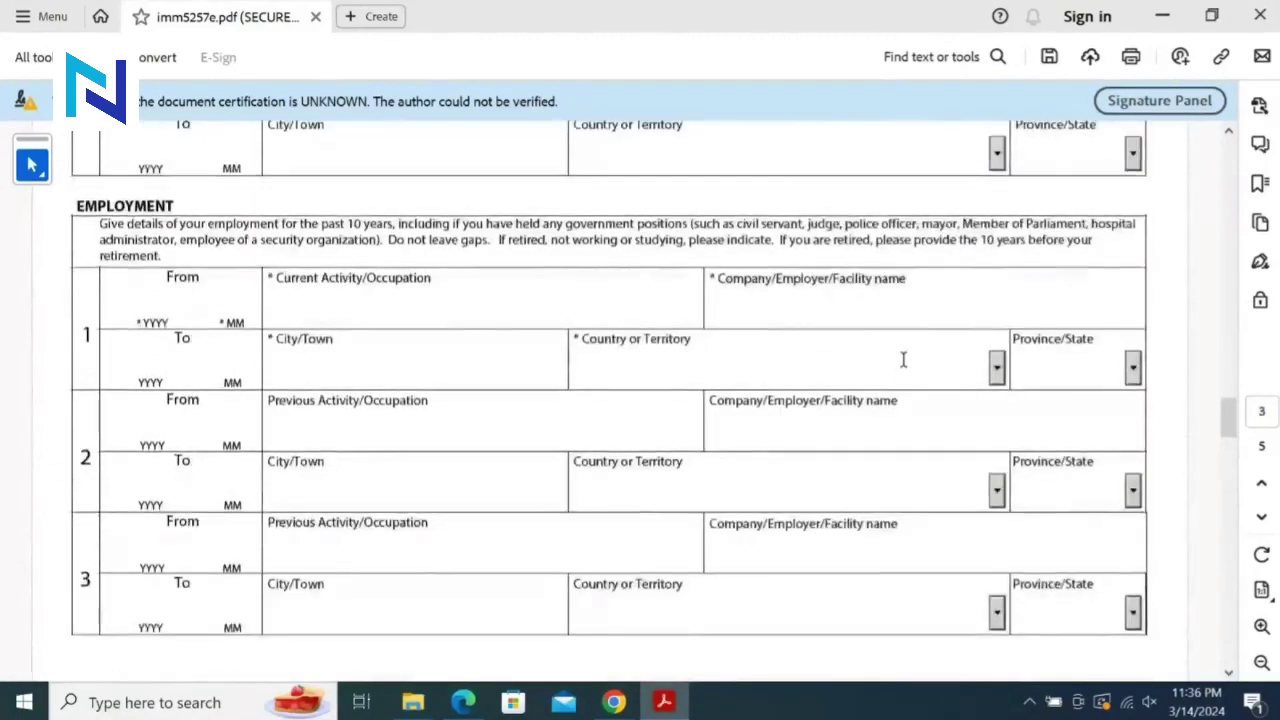
{"action": "scroll", "coordinate": [903, 365], "scroll_direction": "up", "scroll_amount": 2}
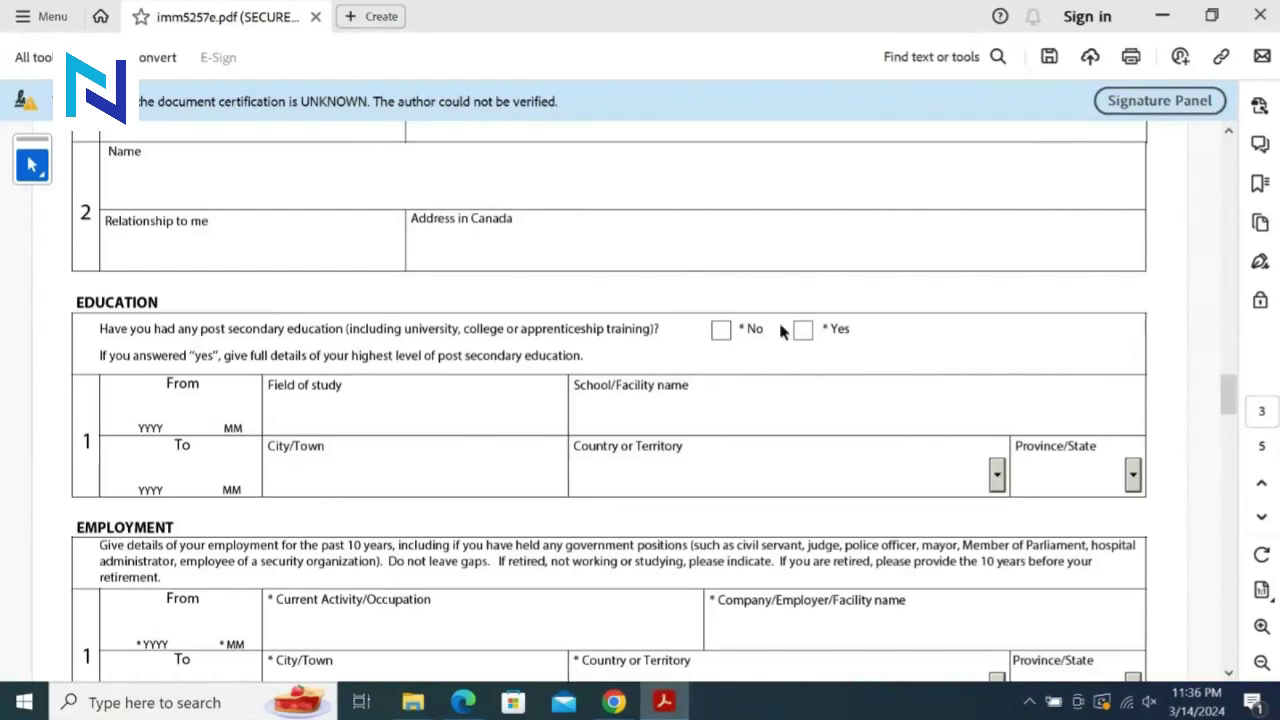
Tick No for post-secondary education, then change the answer to Yes.
{"action": "left_click", "coordinate": [722, 330]}
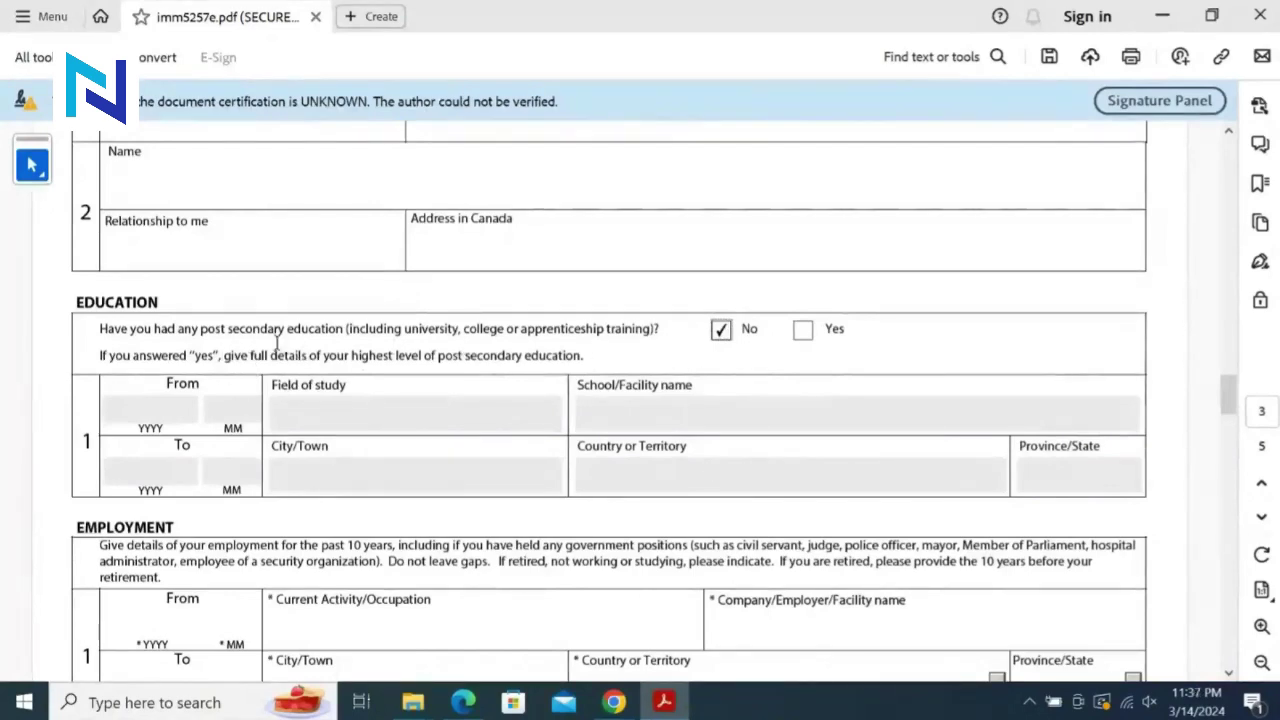
{"action": "left_click", "coordinate": [803, 331]}
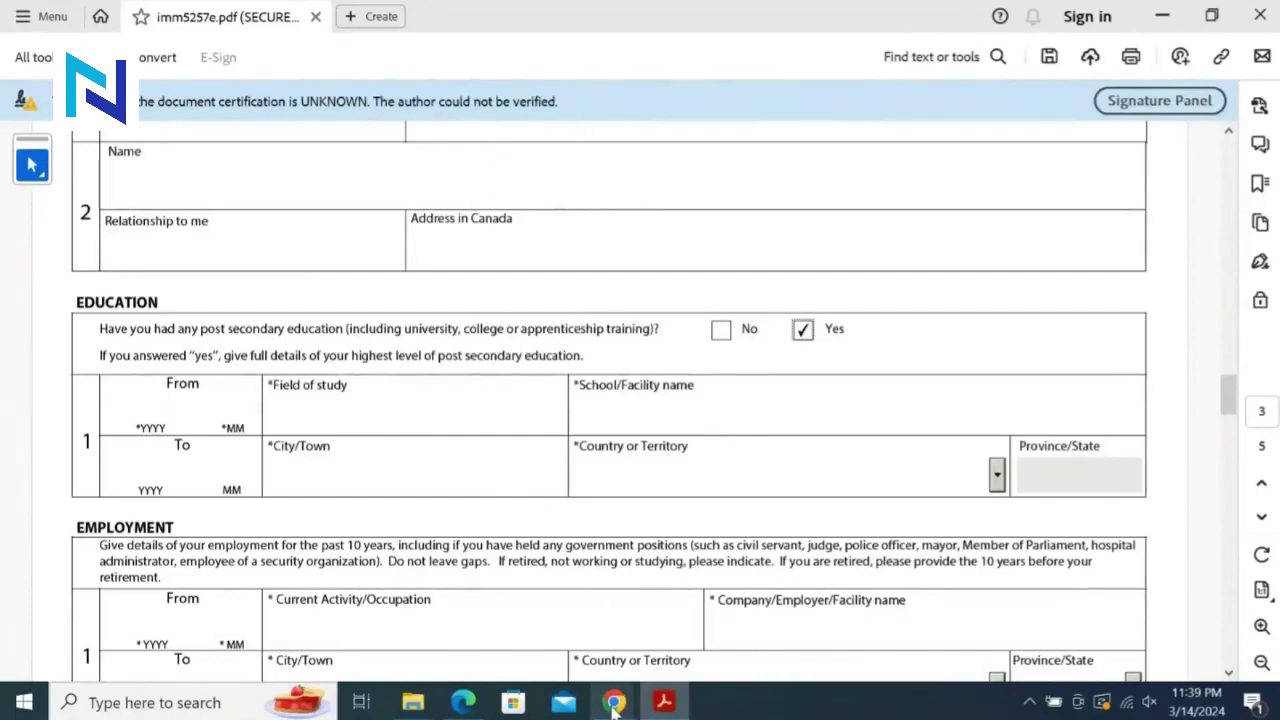
Bring the IRCC portal back, continue the session, and scroll up to Application Form(s).
{"action": "mouse_move", "coordinate": [600, 704]}
{"action": "left_click", "coordinate": [554, 628]}
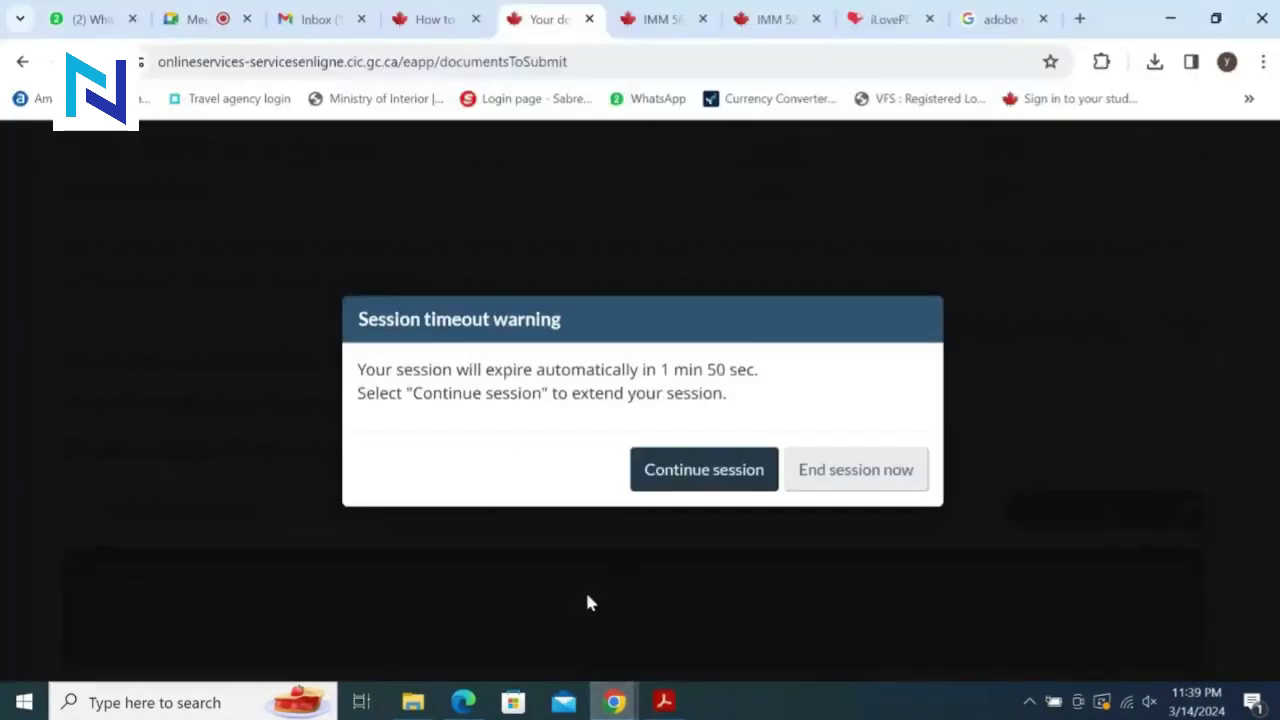
{"action": "left_click", "coordinate": [721, 471]}
{"action": "scroll", "coordinate": [712, 497], "scroll_direction": "up", "scroll_amount": 7}
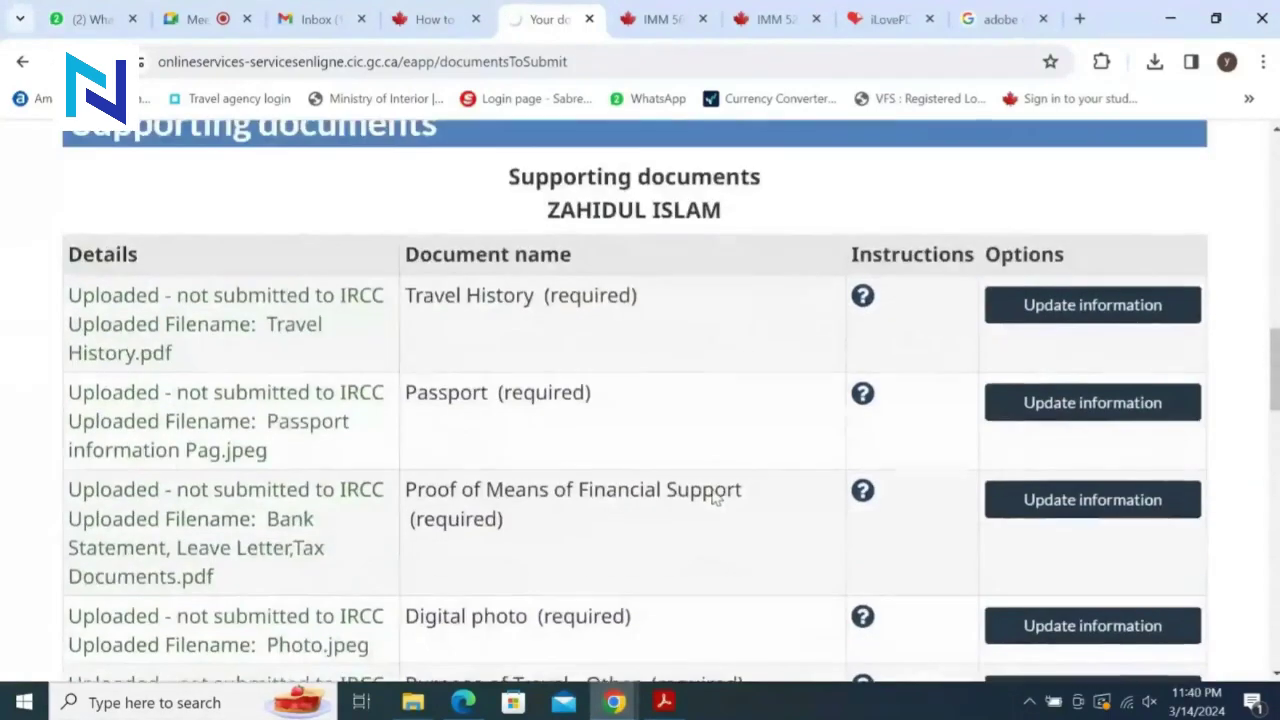
{"action": "scroll", "coordinate": [709, 497], "scroll_direction": "up", "scroll_amount": 3}
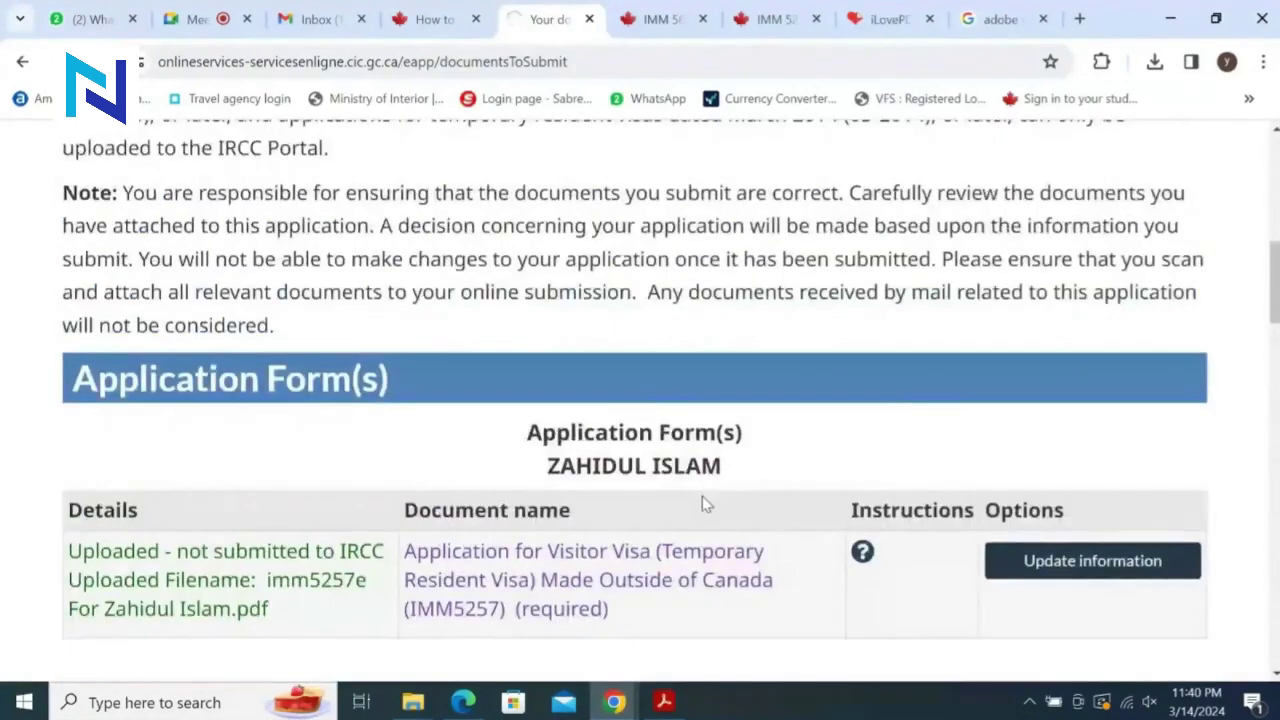